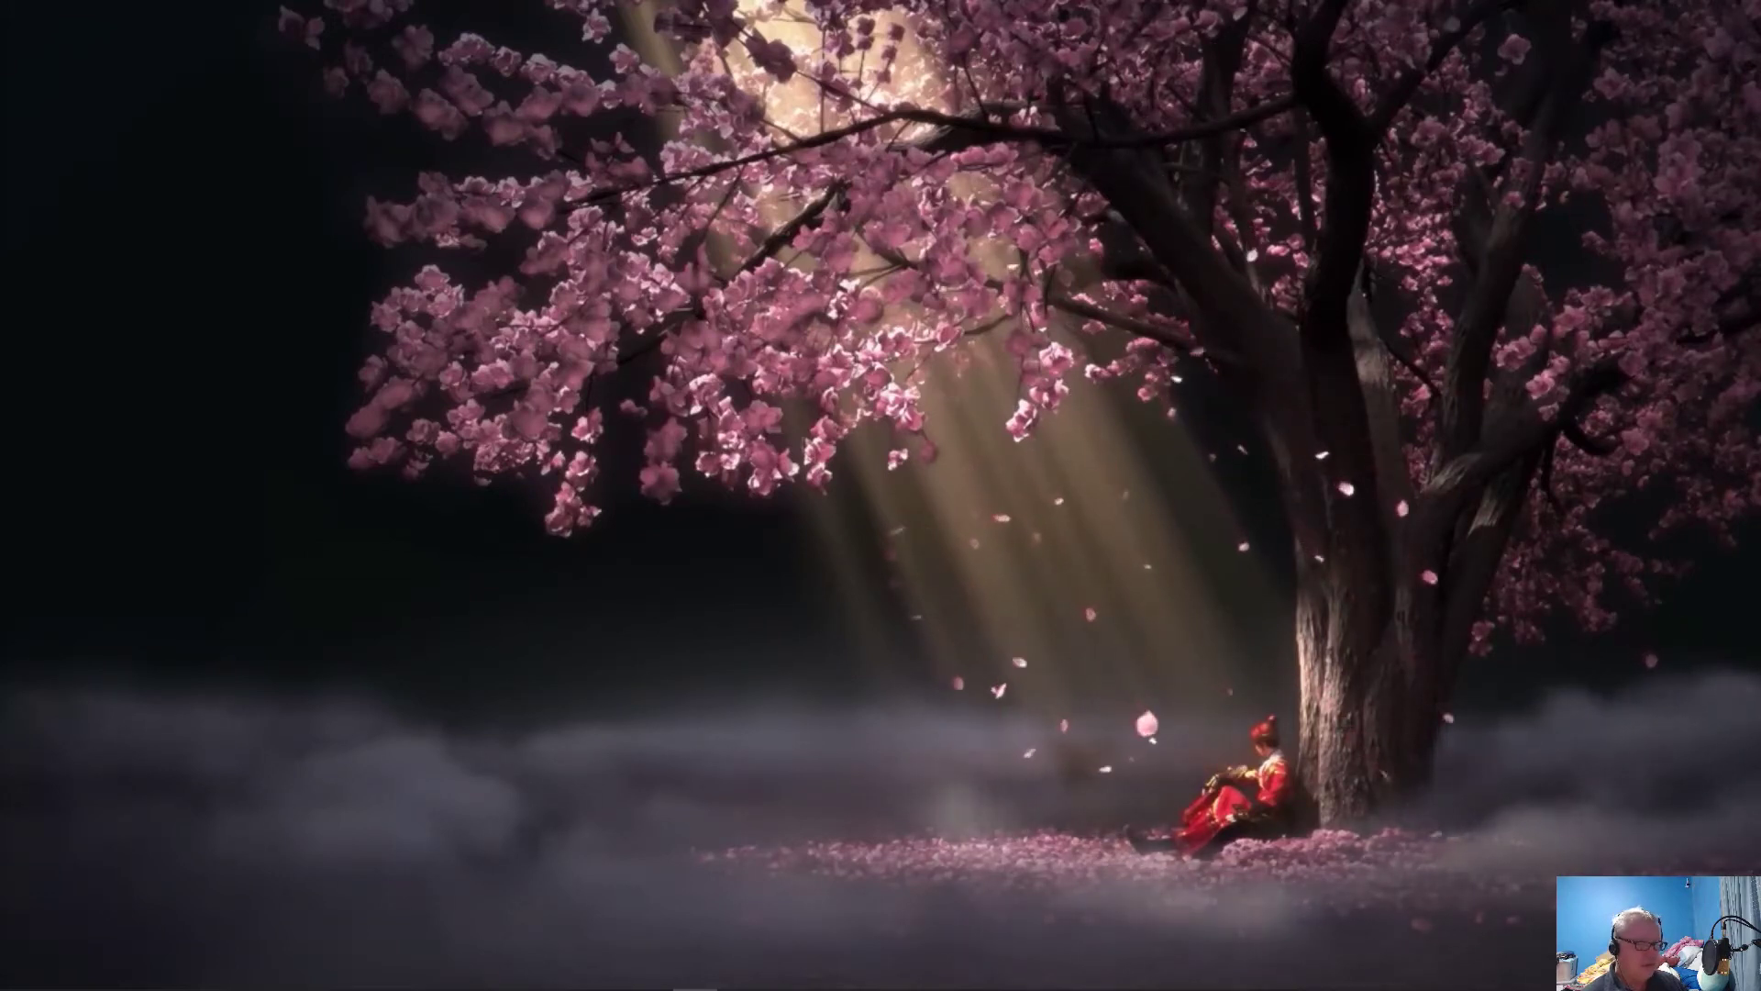
- Switch to the spreadsheet in LibreOffice Calc and examine the Version 2.0 date formulas in row 144, from column F to M
mouse_move(373, 989)
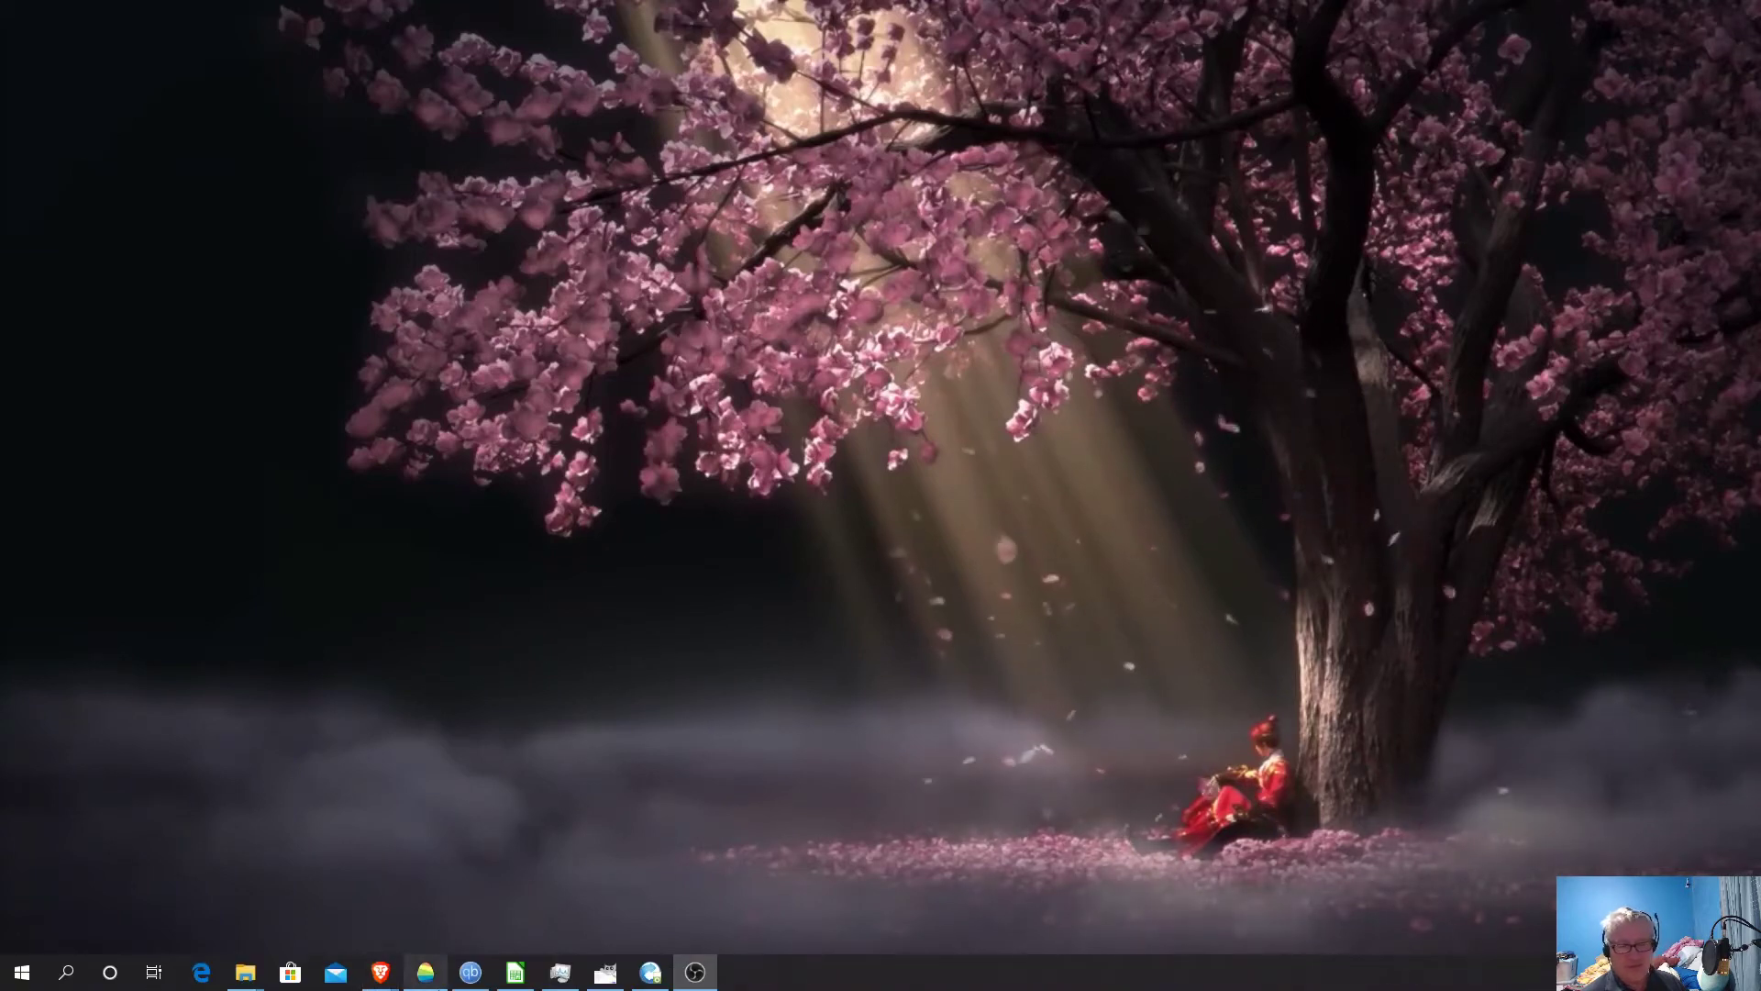
left_click(514, 983)
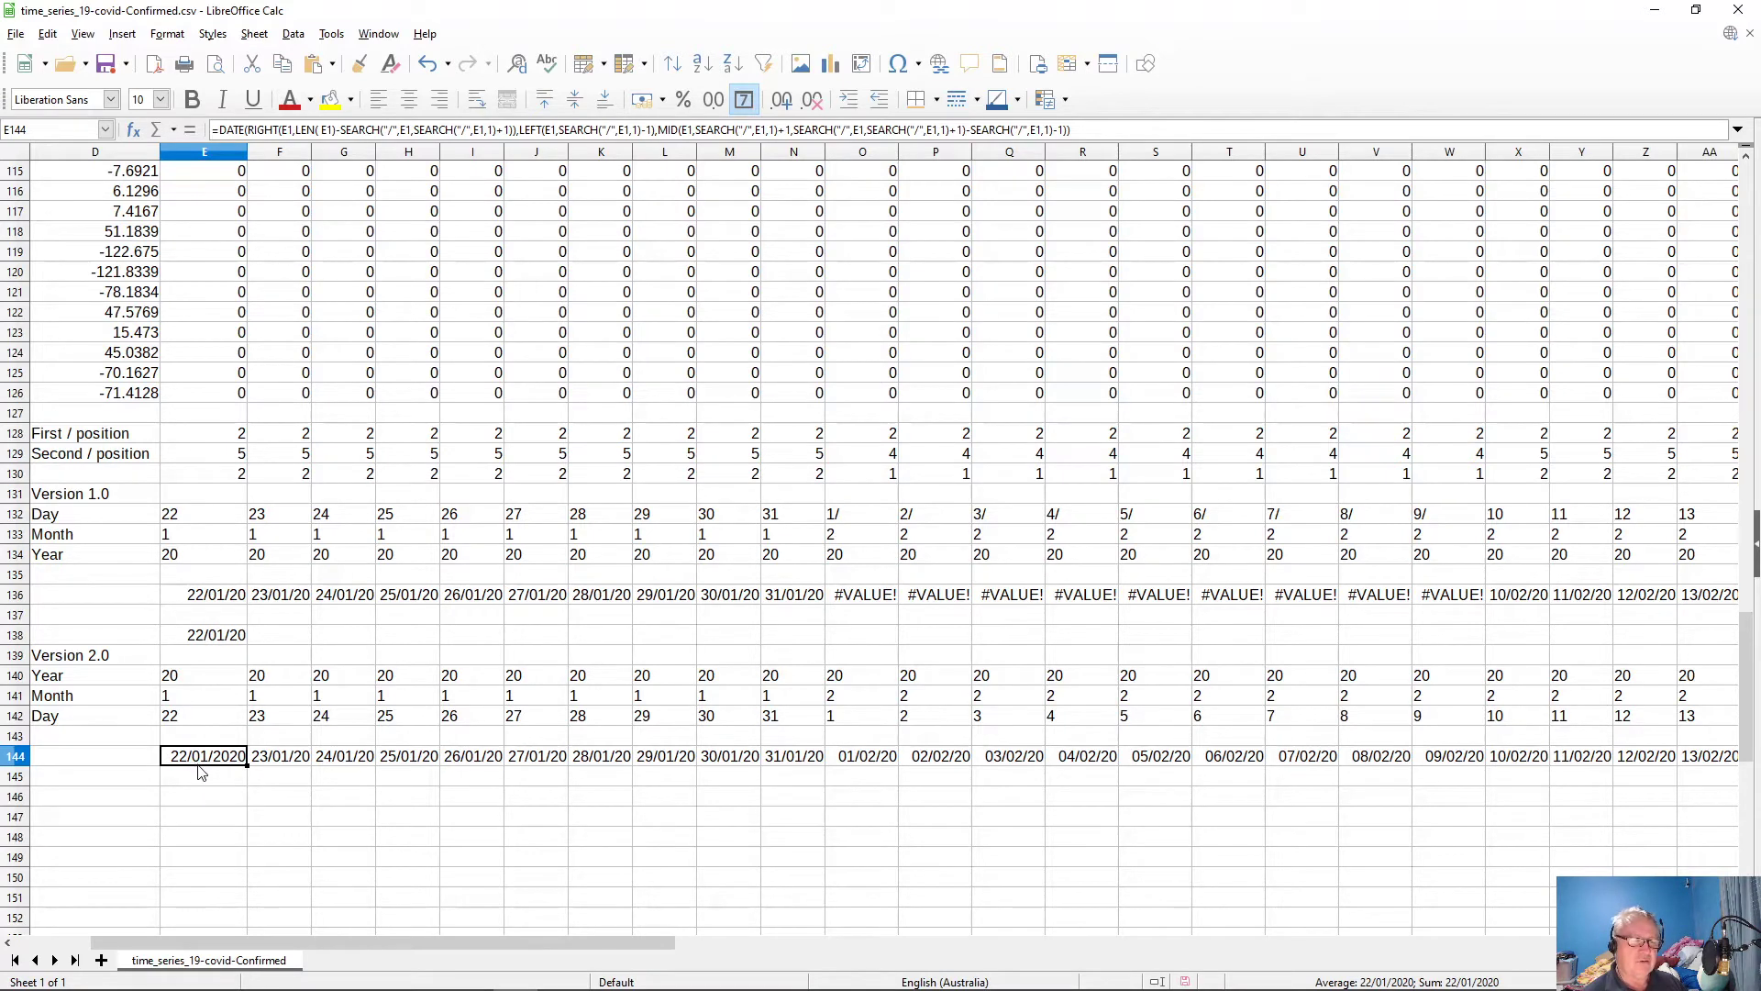
left_click(290, 765)
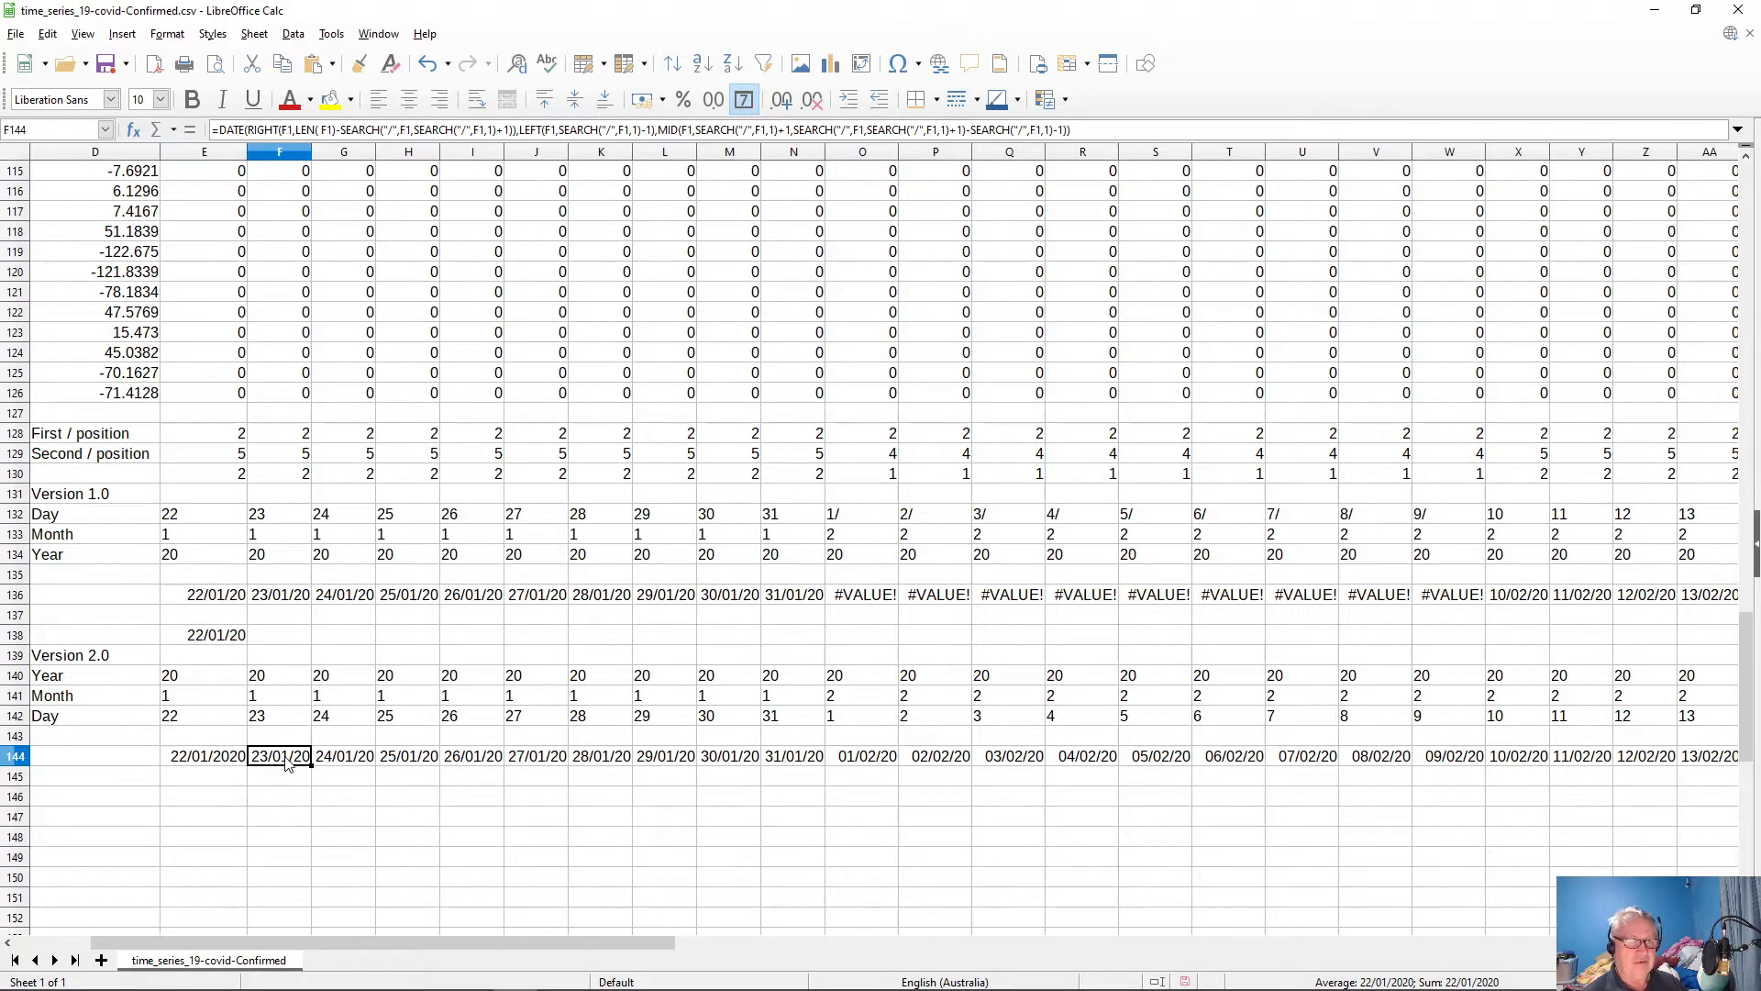
left_click(335, 764)
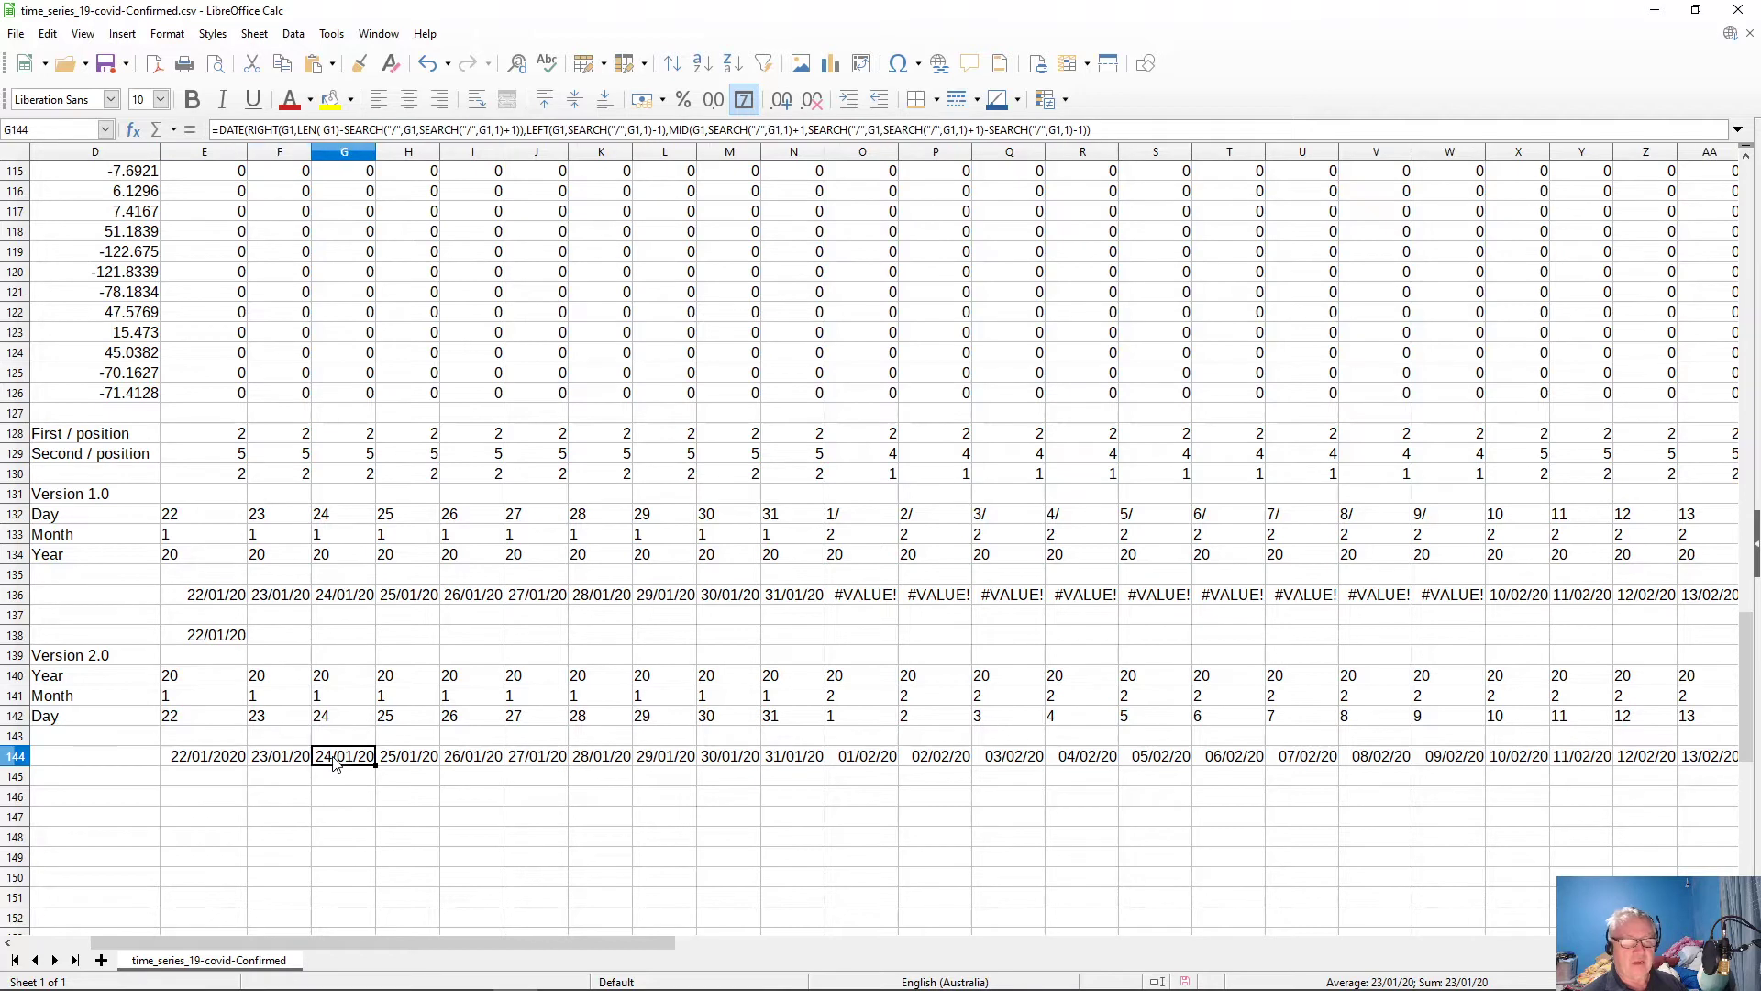
left_click(417, 765)
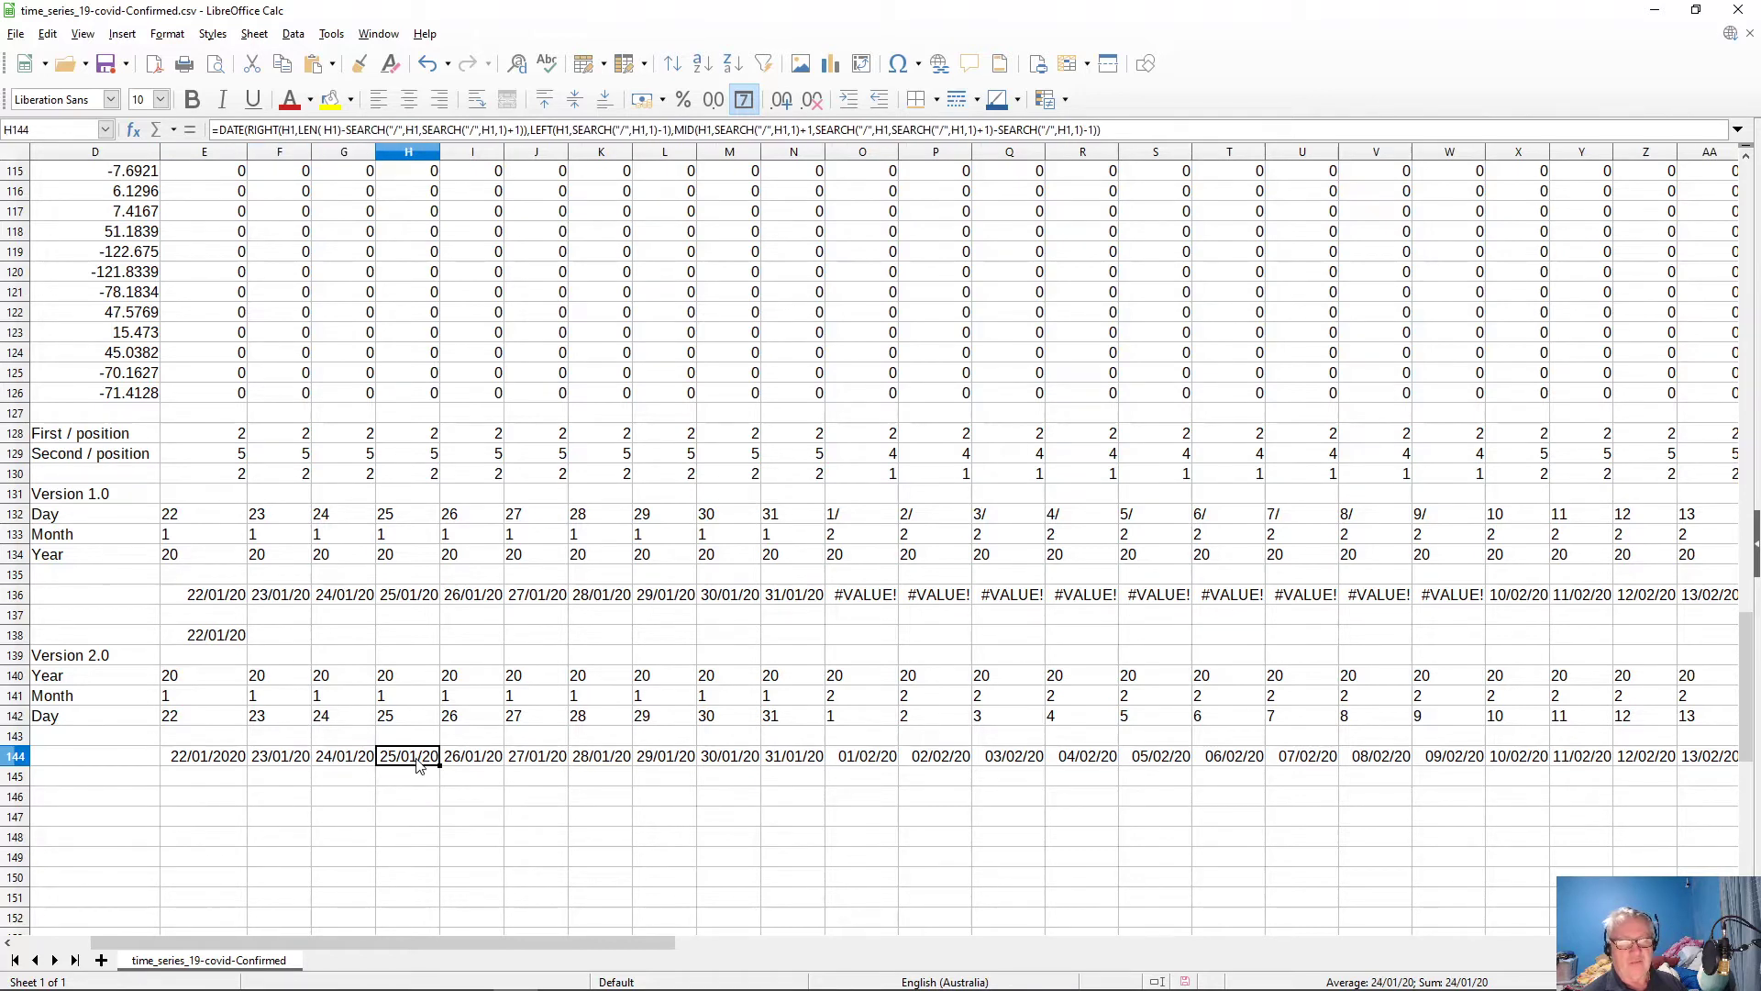
left_click(482, 767)
left_click(537, 759)
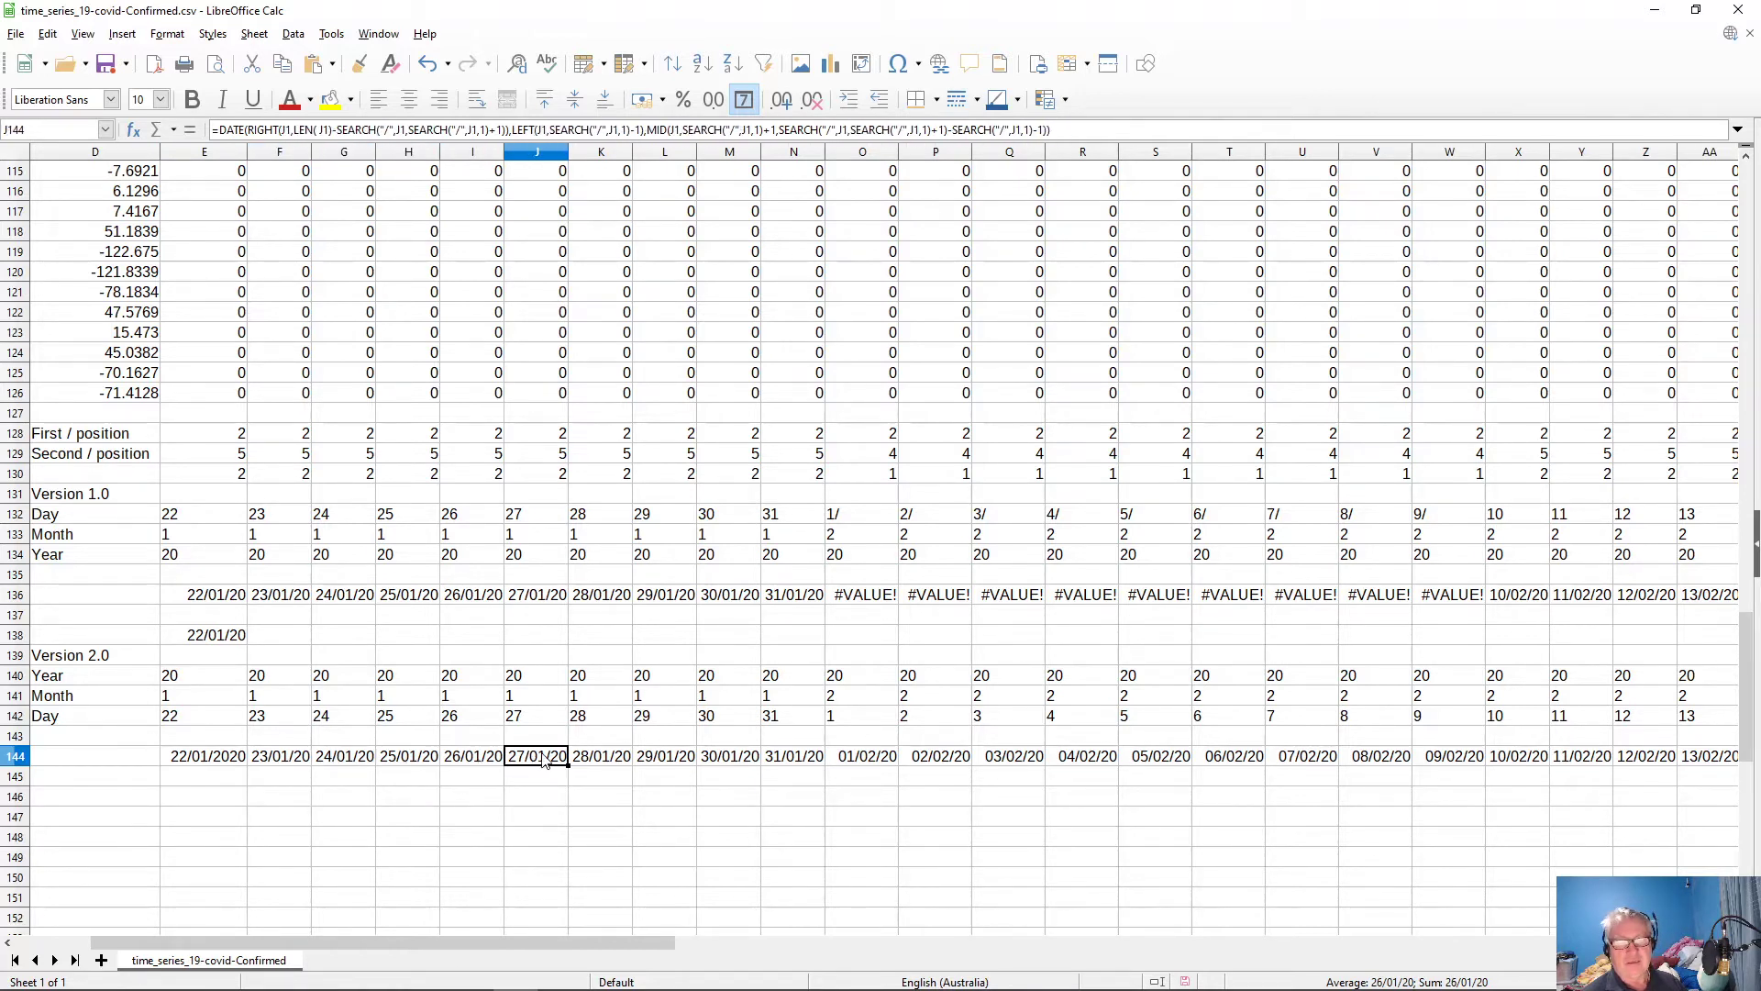
left_click(610, 758)
left_click(669, 757)
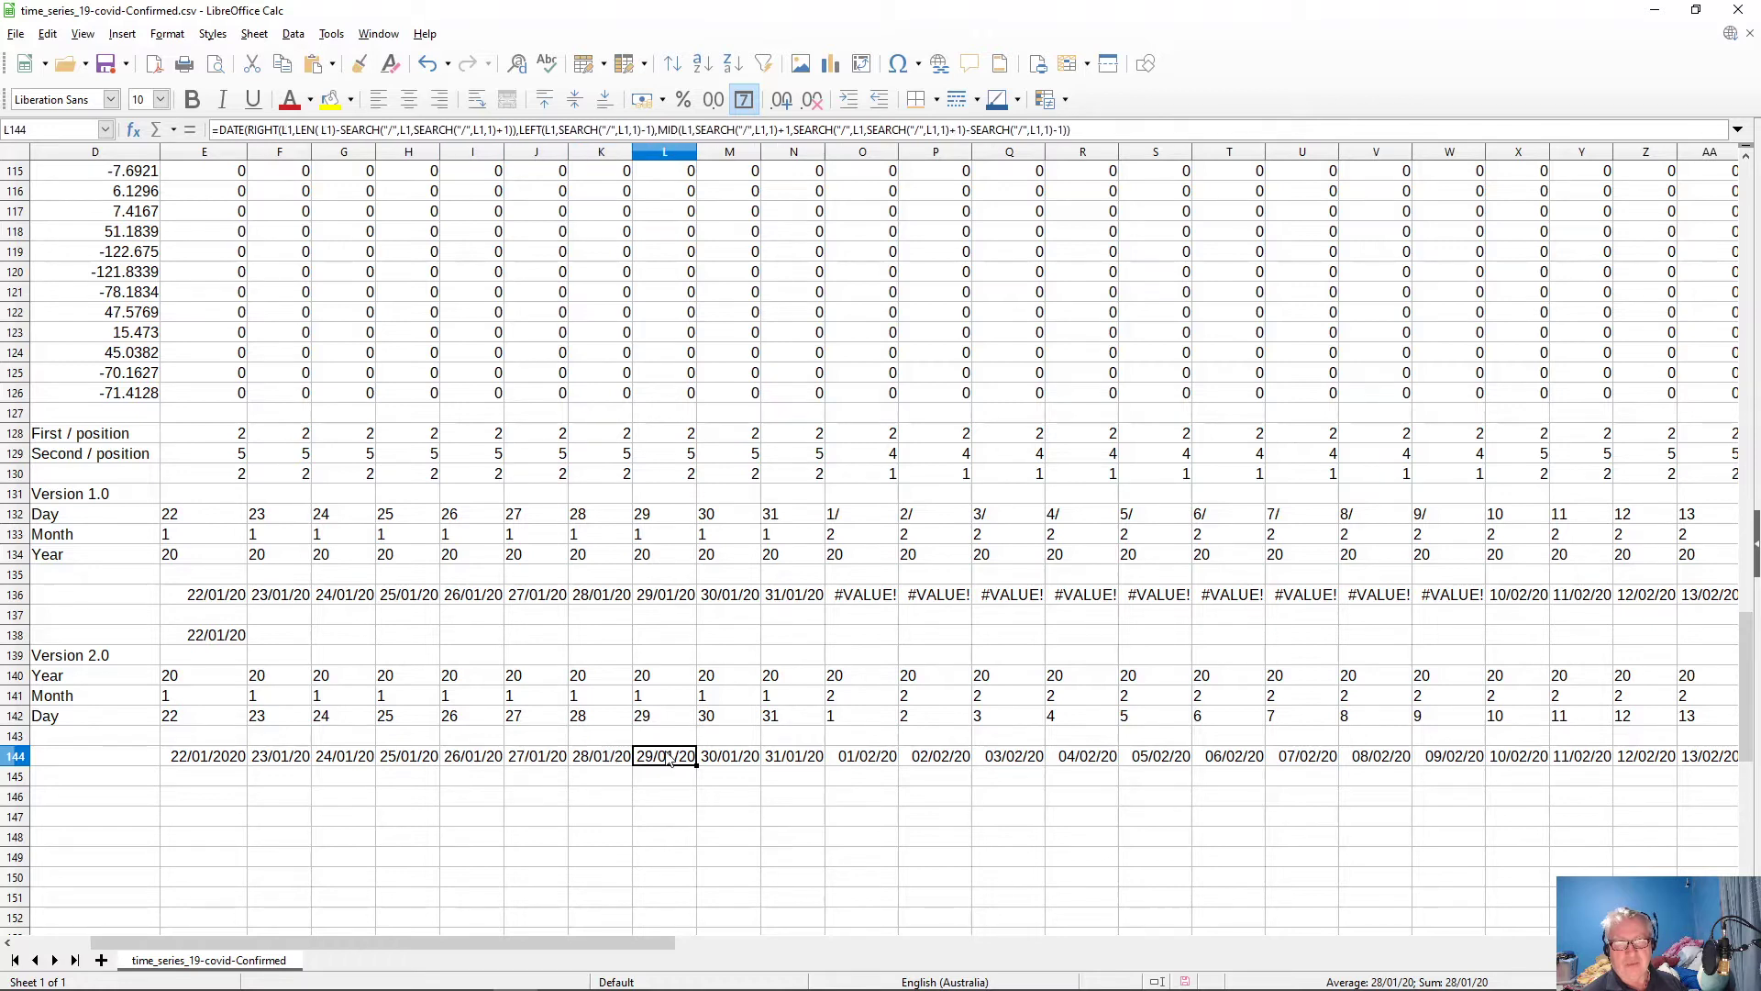
left_click(716, 763)
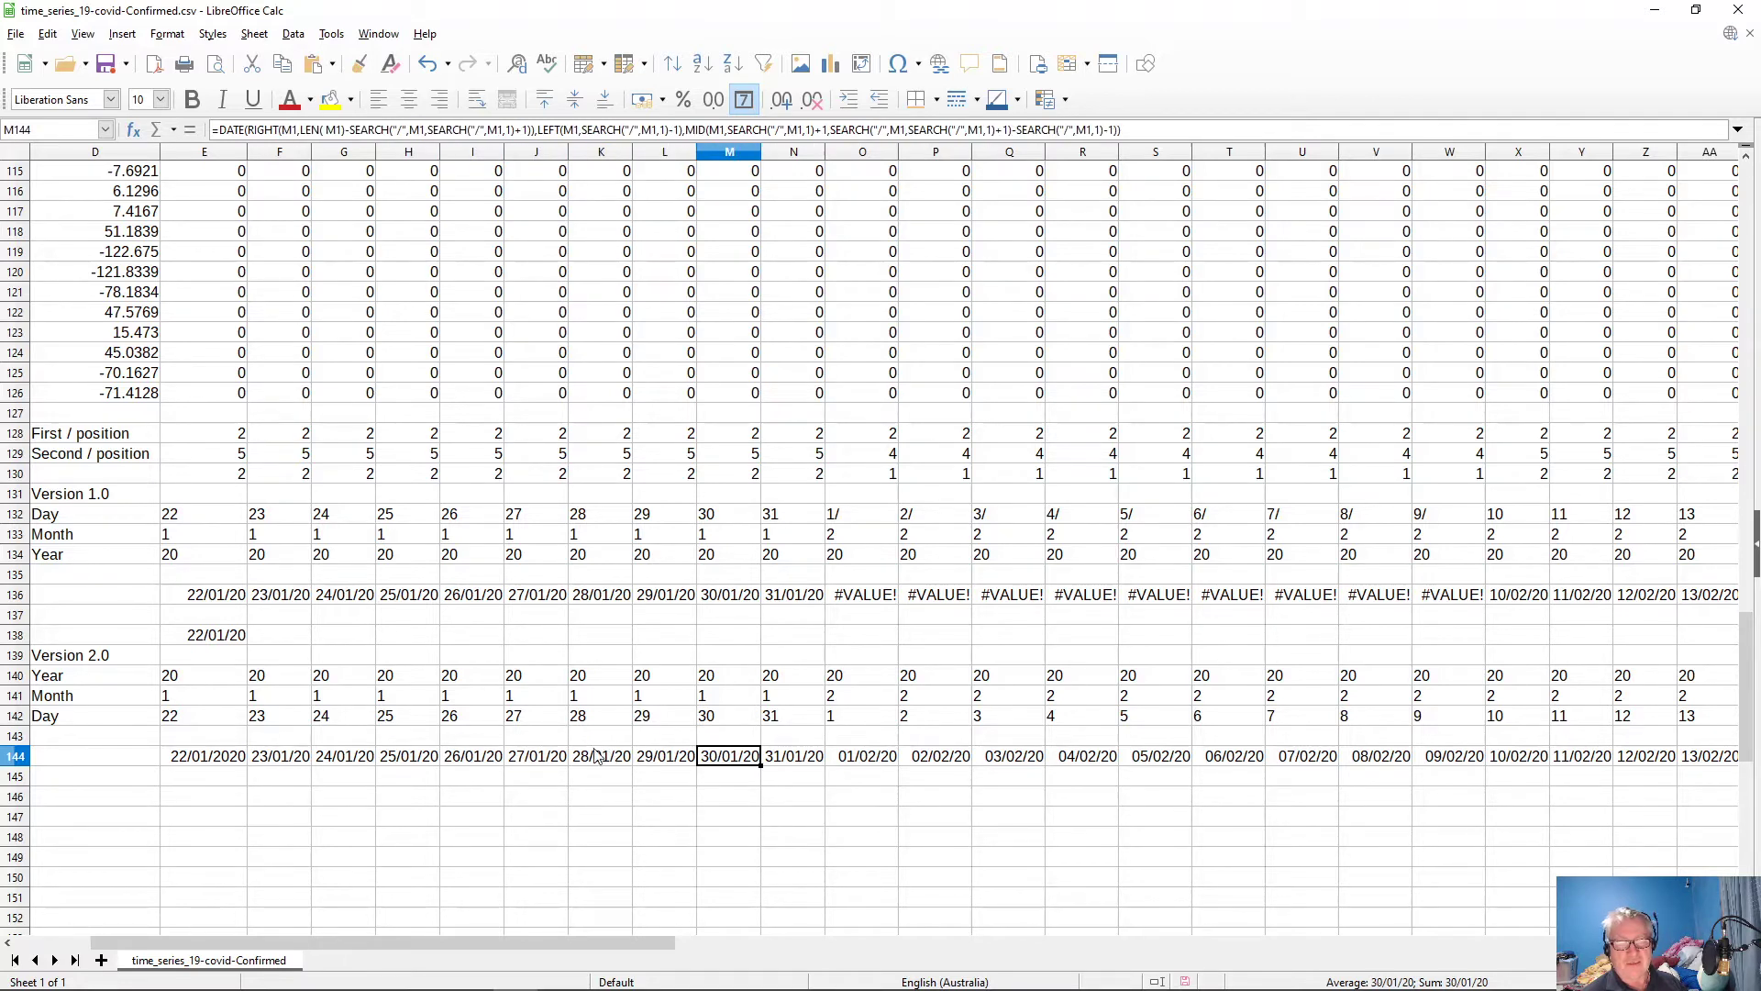
- Format the date in cell E144 with the "31 Dec 99" date format (D MMM YY)
left_click(204, 763)
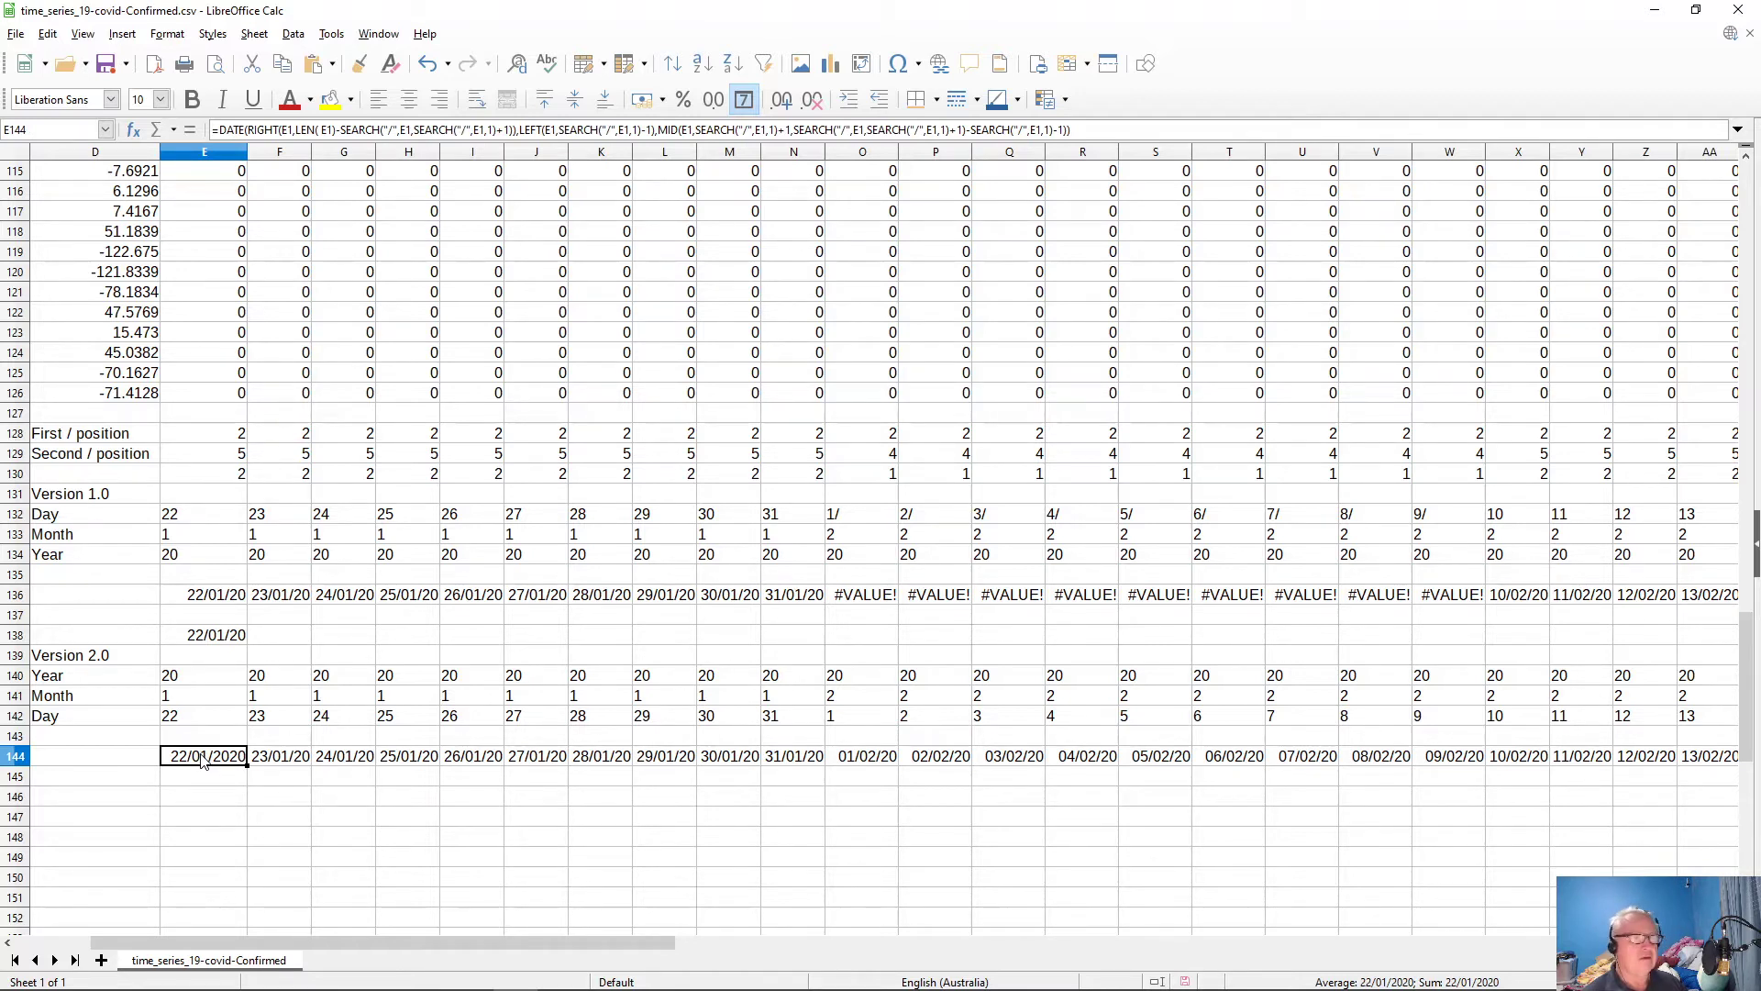
right_click(204, 763)
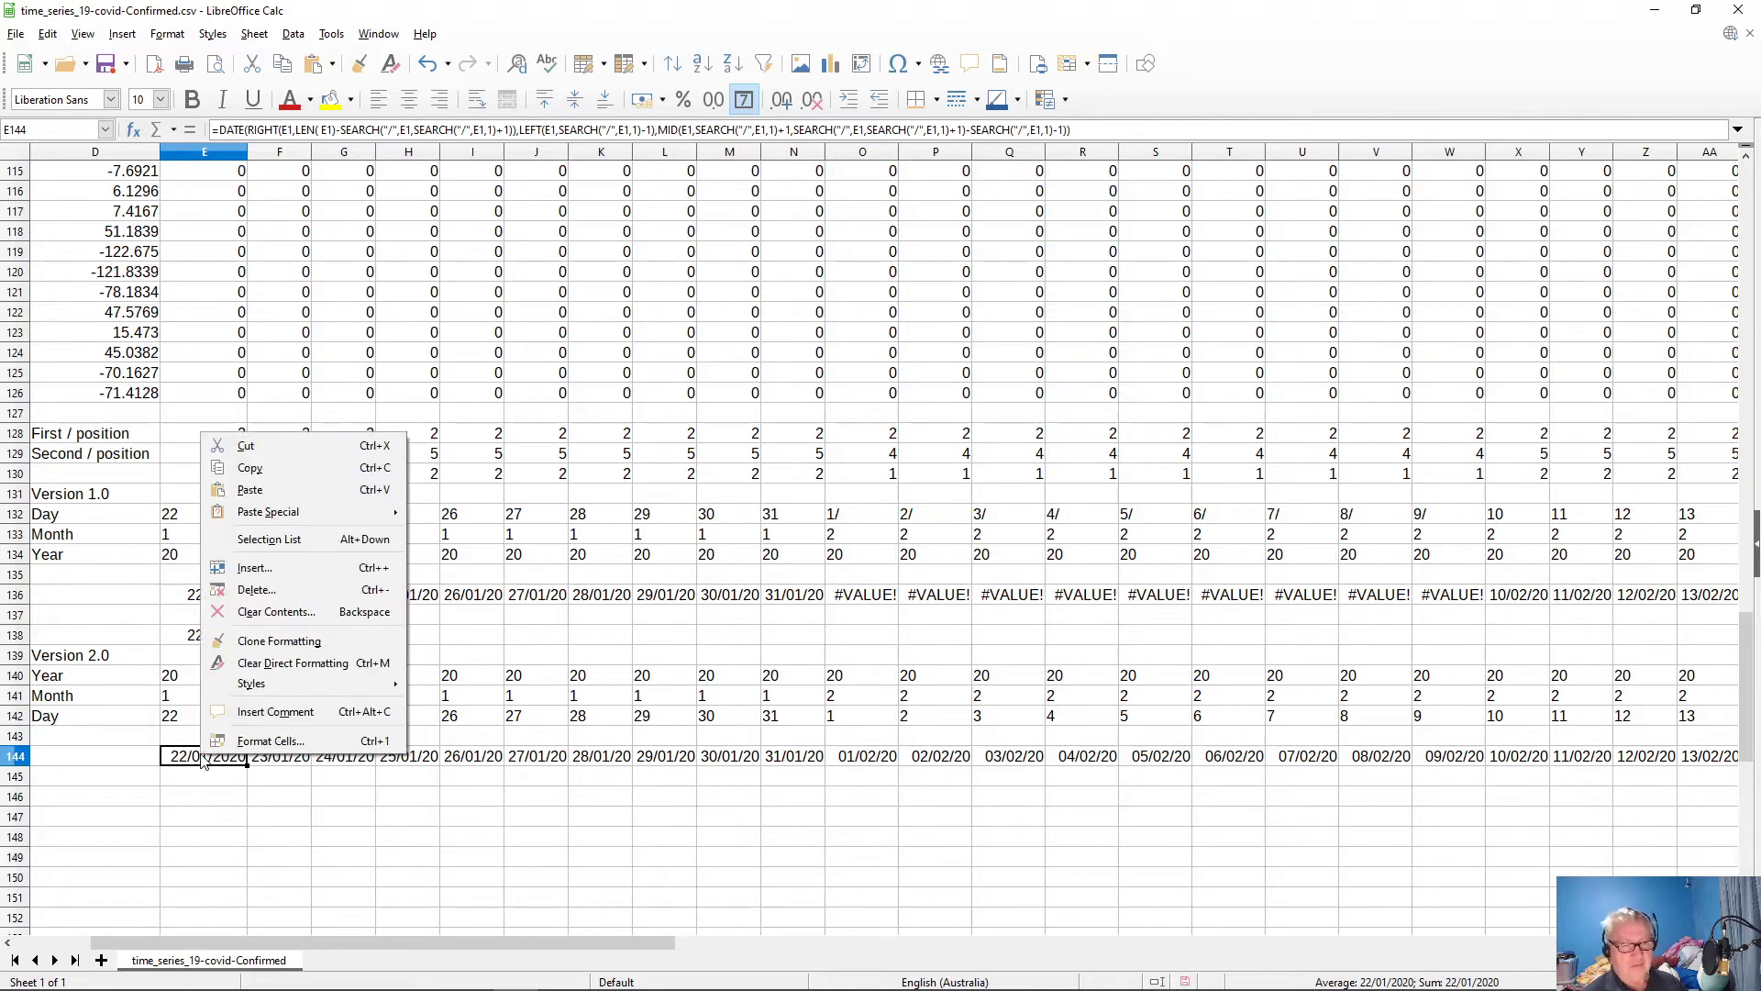
left_click(264, 740)
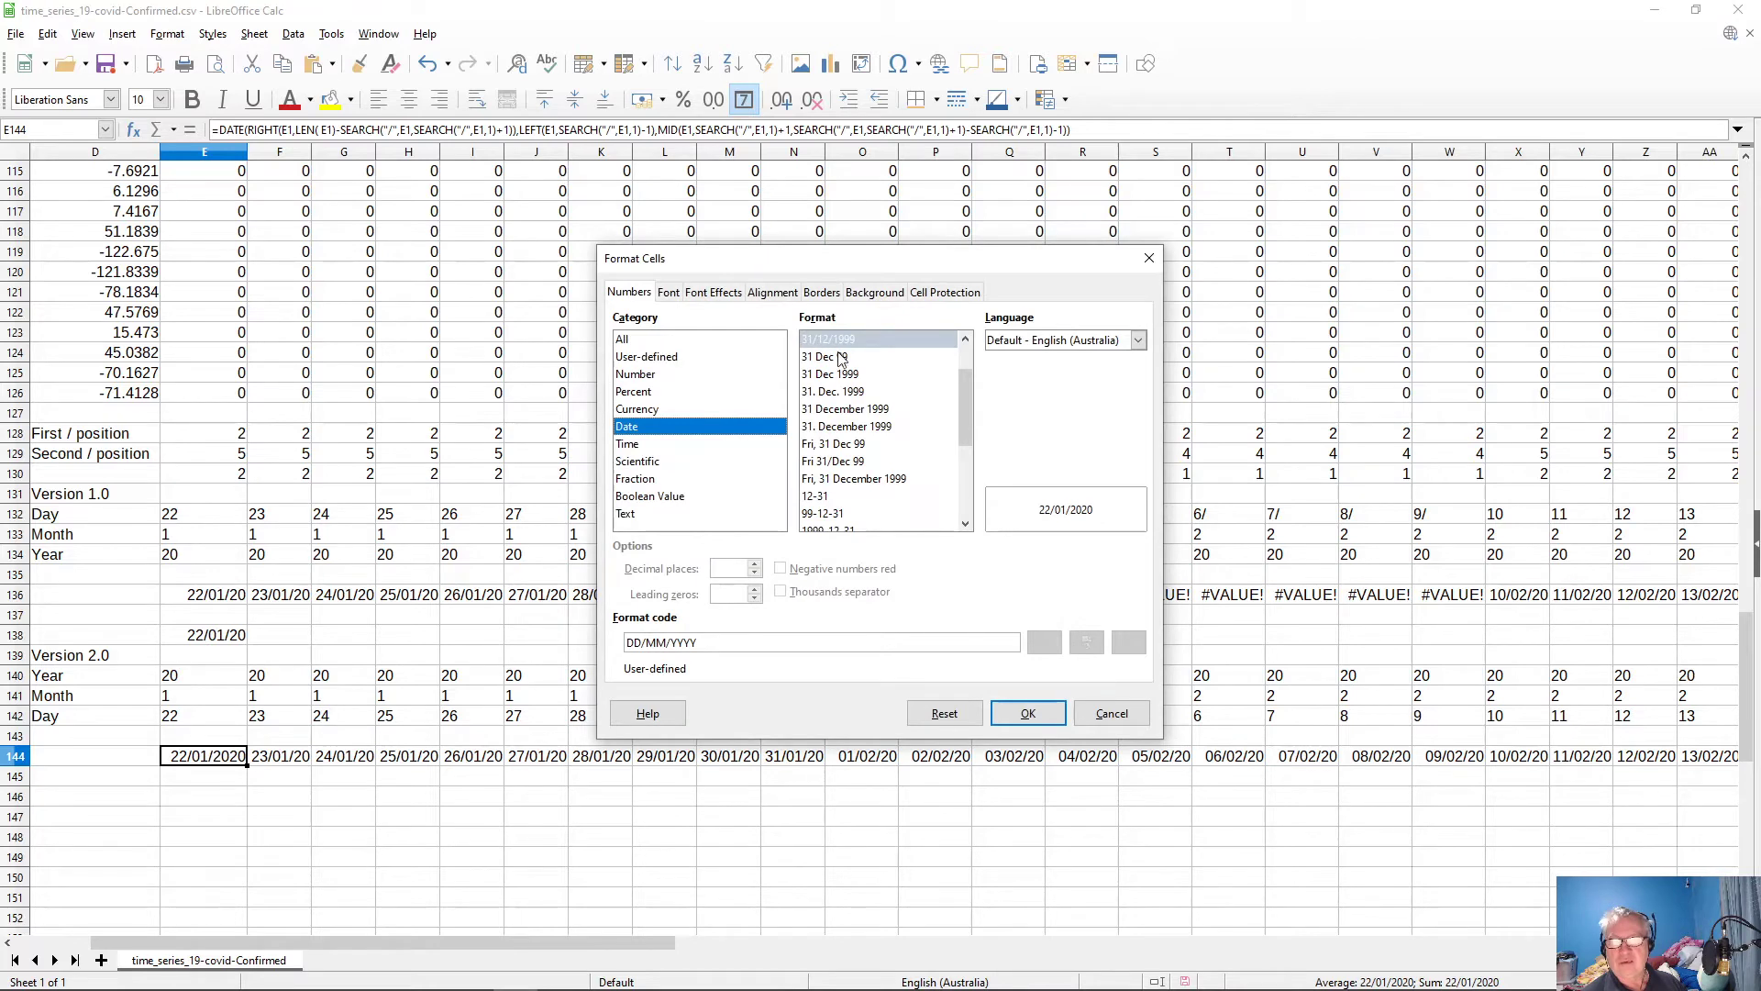
left_click(833, 356)
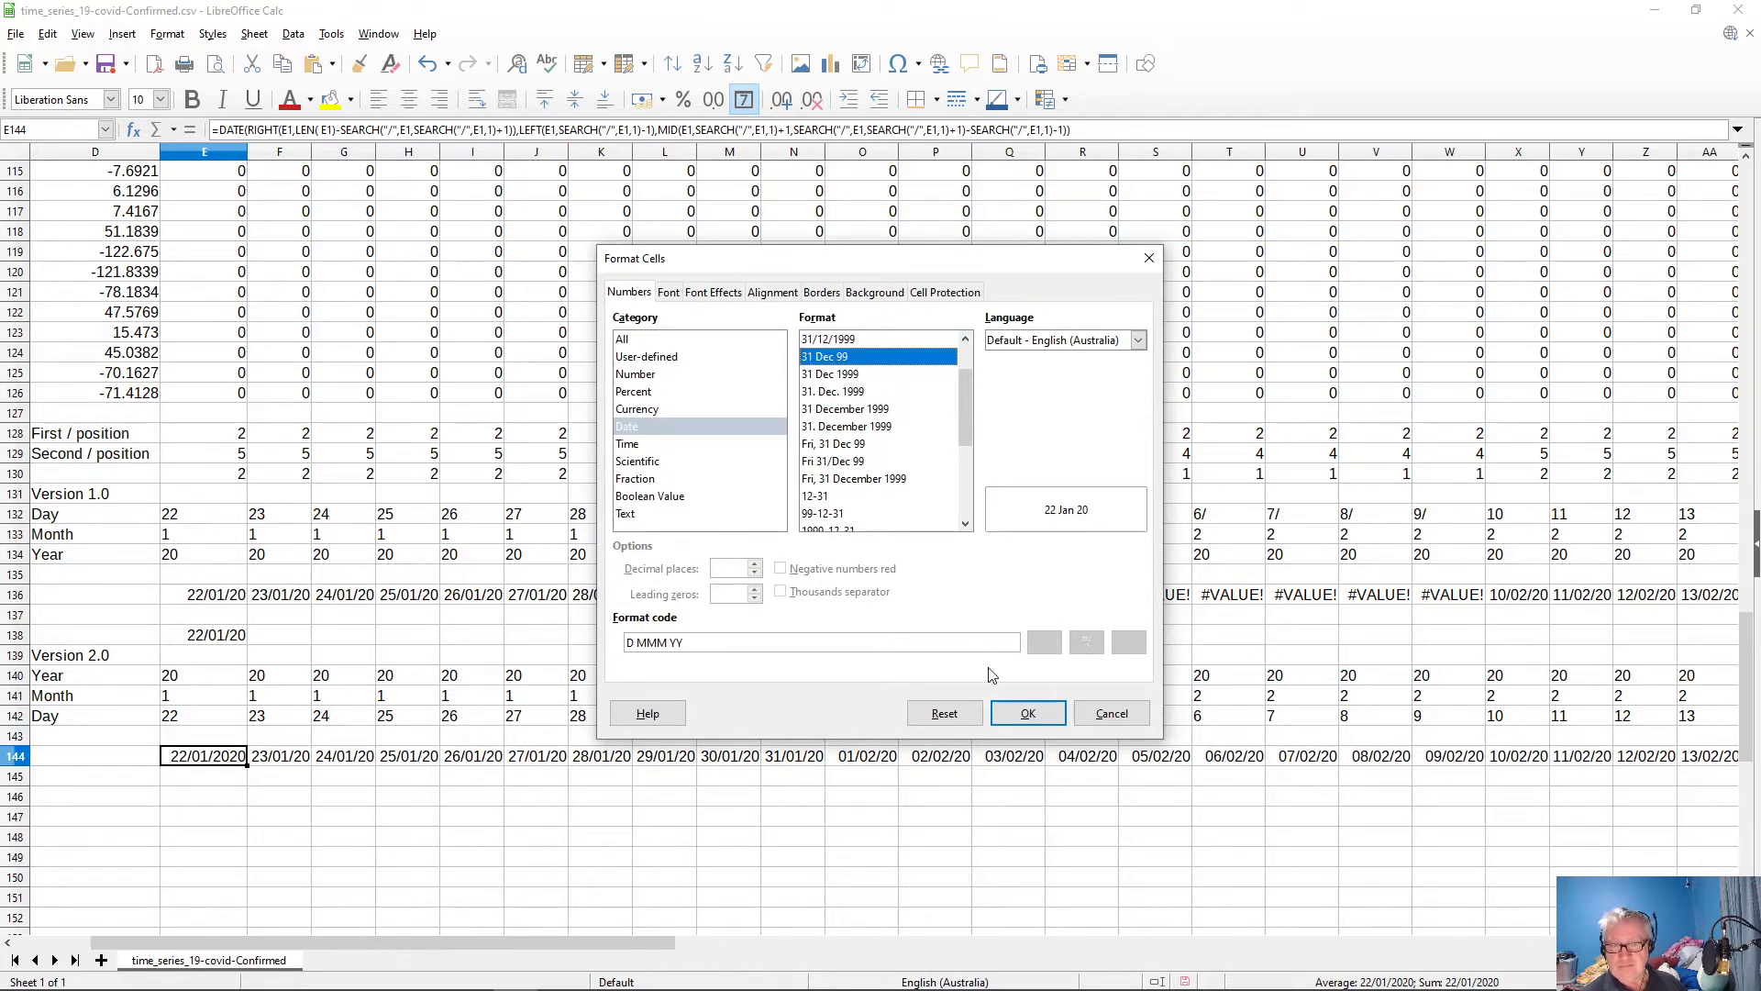
left_click(1029, 715)
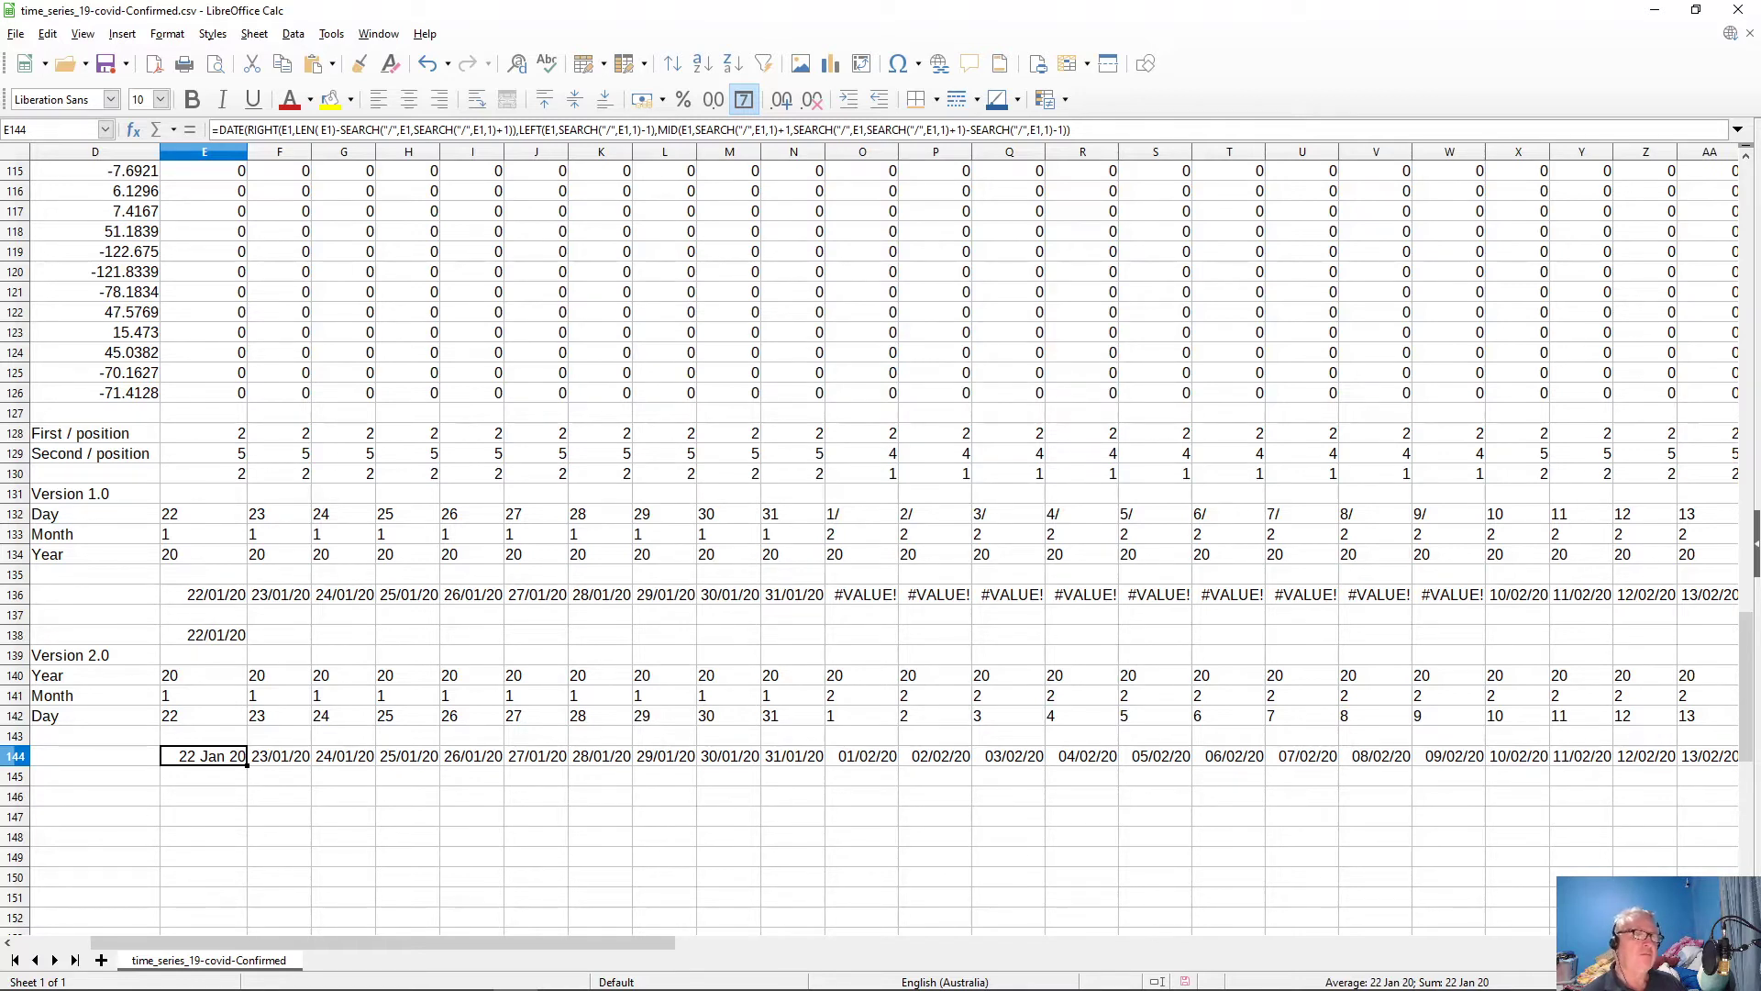
- Start saving the CSV file under a new format, choosing ODF Spreadsheet (.ods) as the file type
left_click(17, 34)
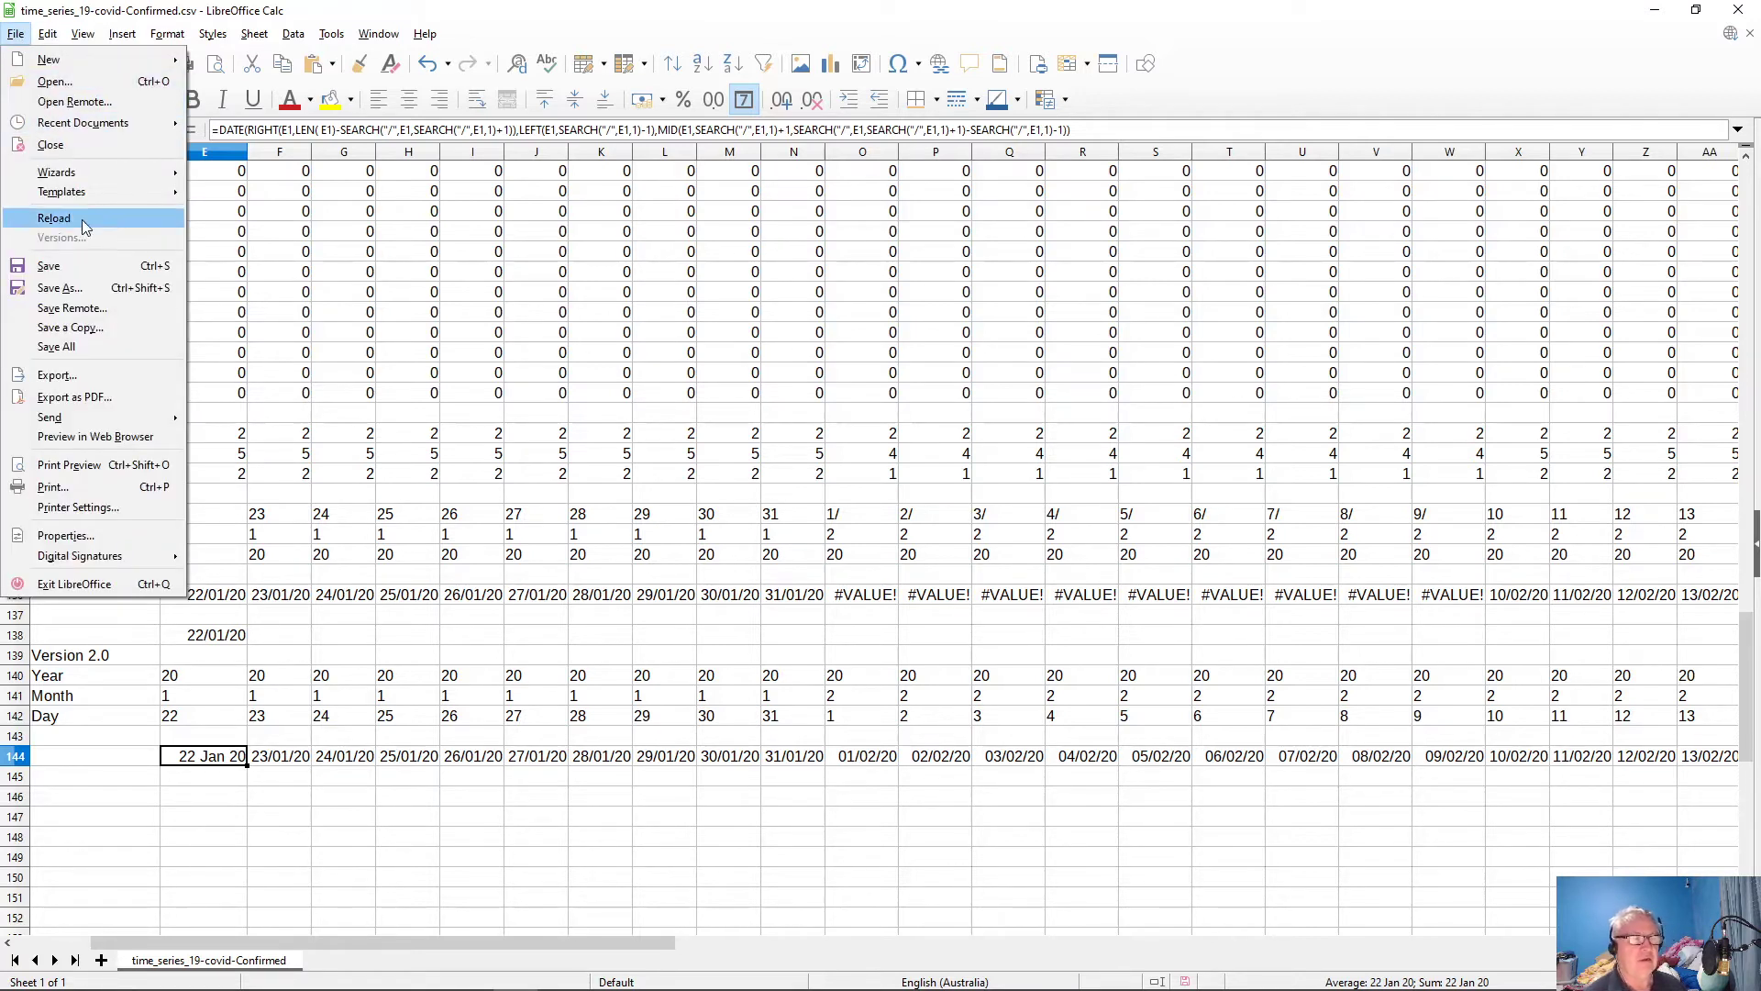
left_click(101, 290)
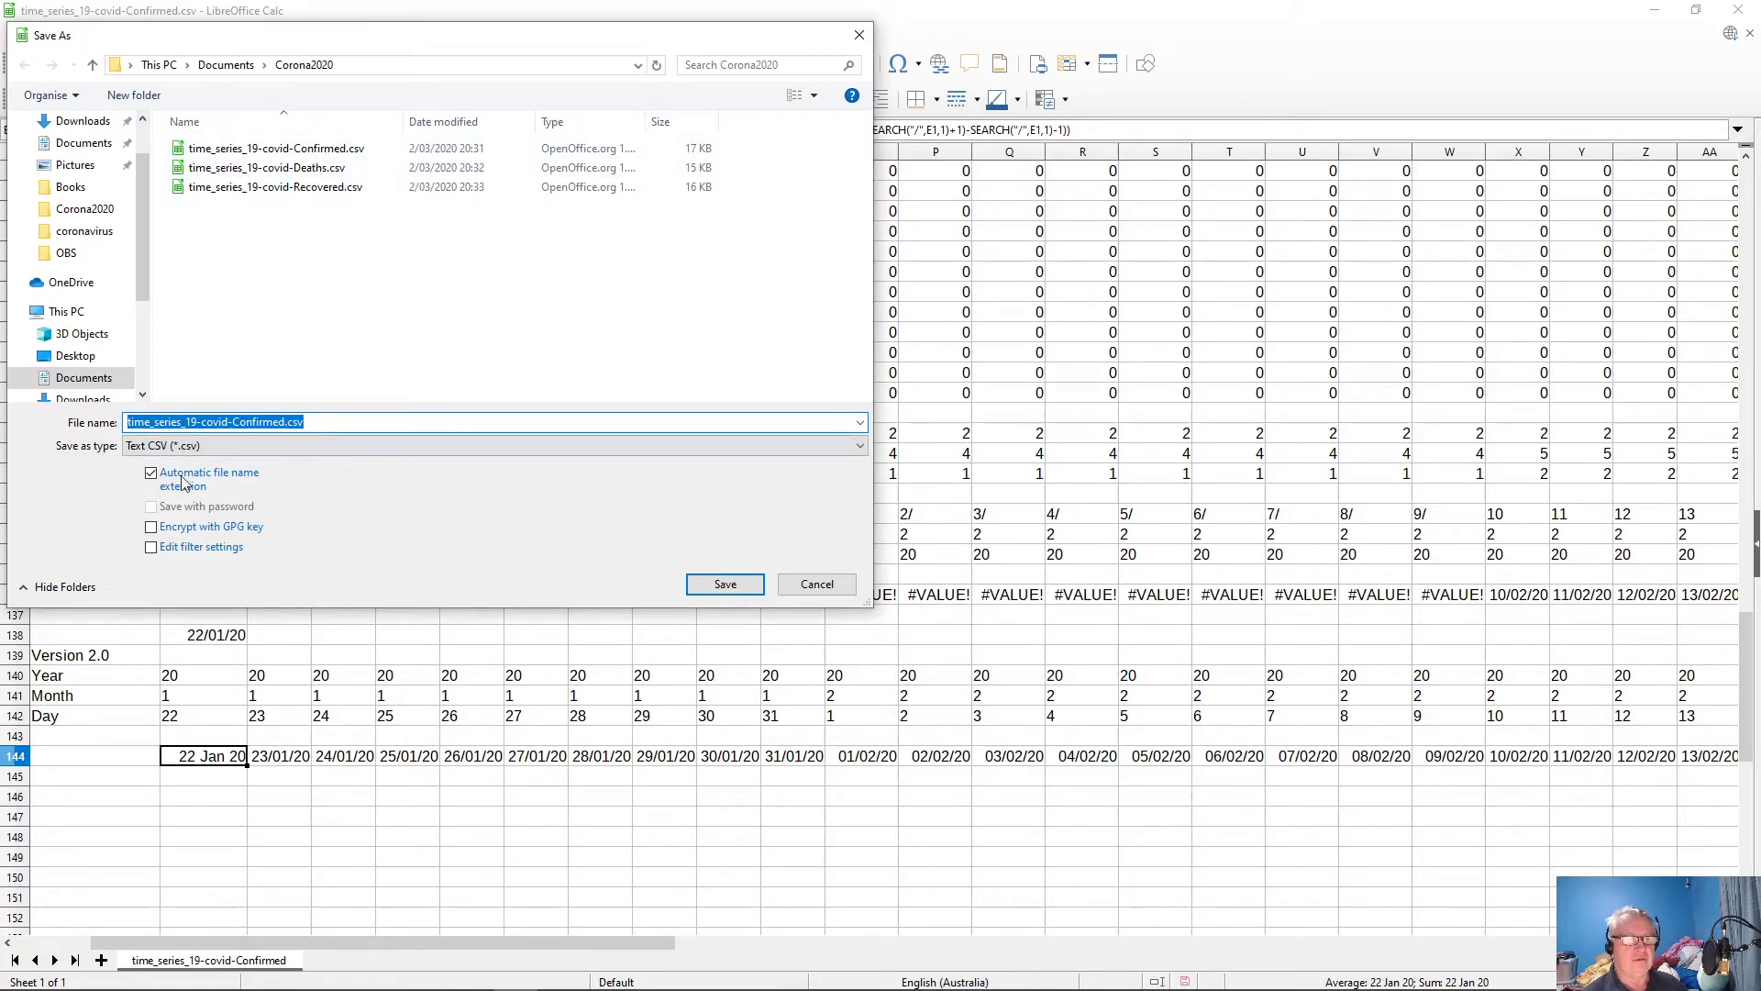
left_click(328, 421)
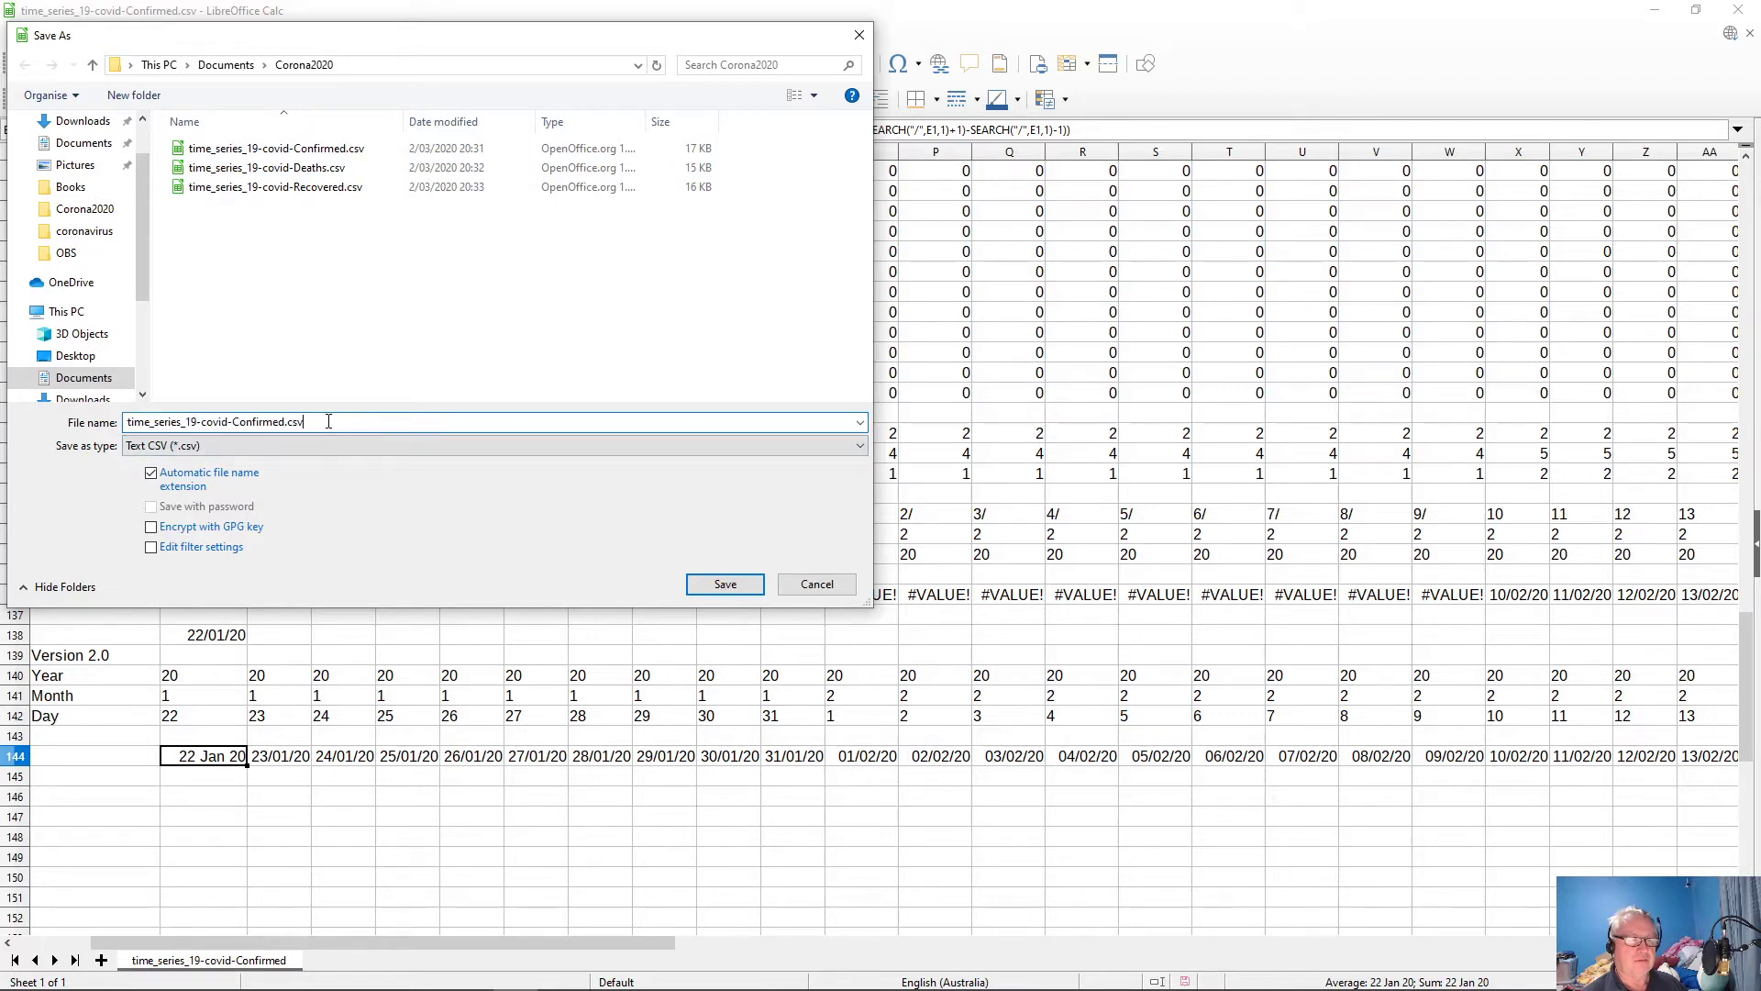
left_click(299, 444)
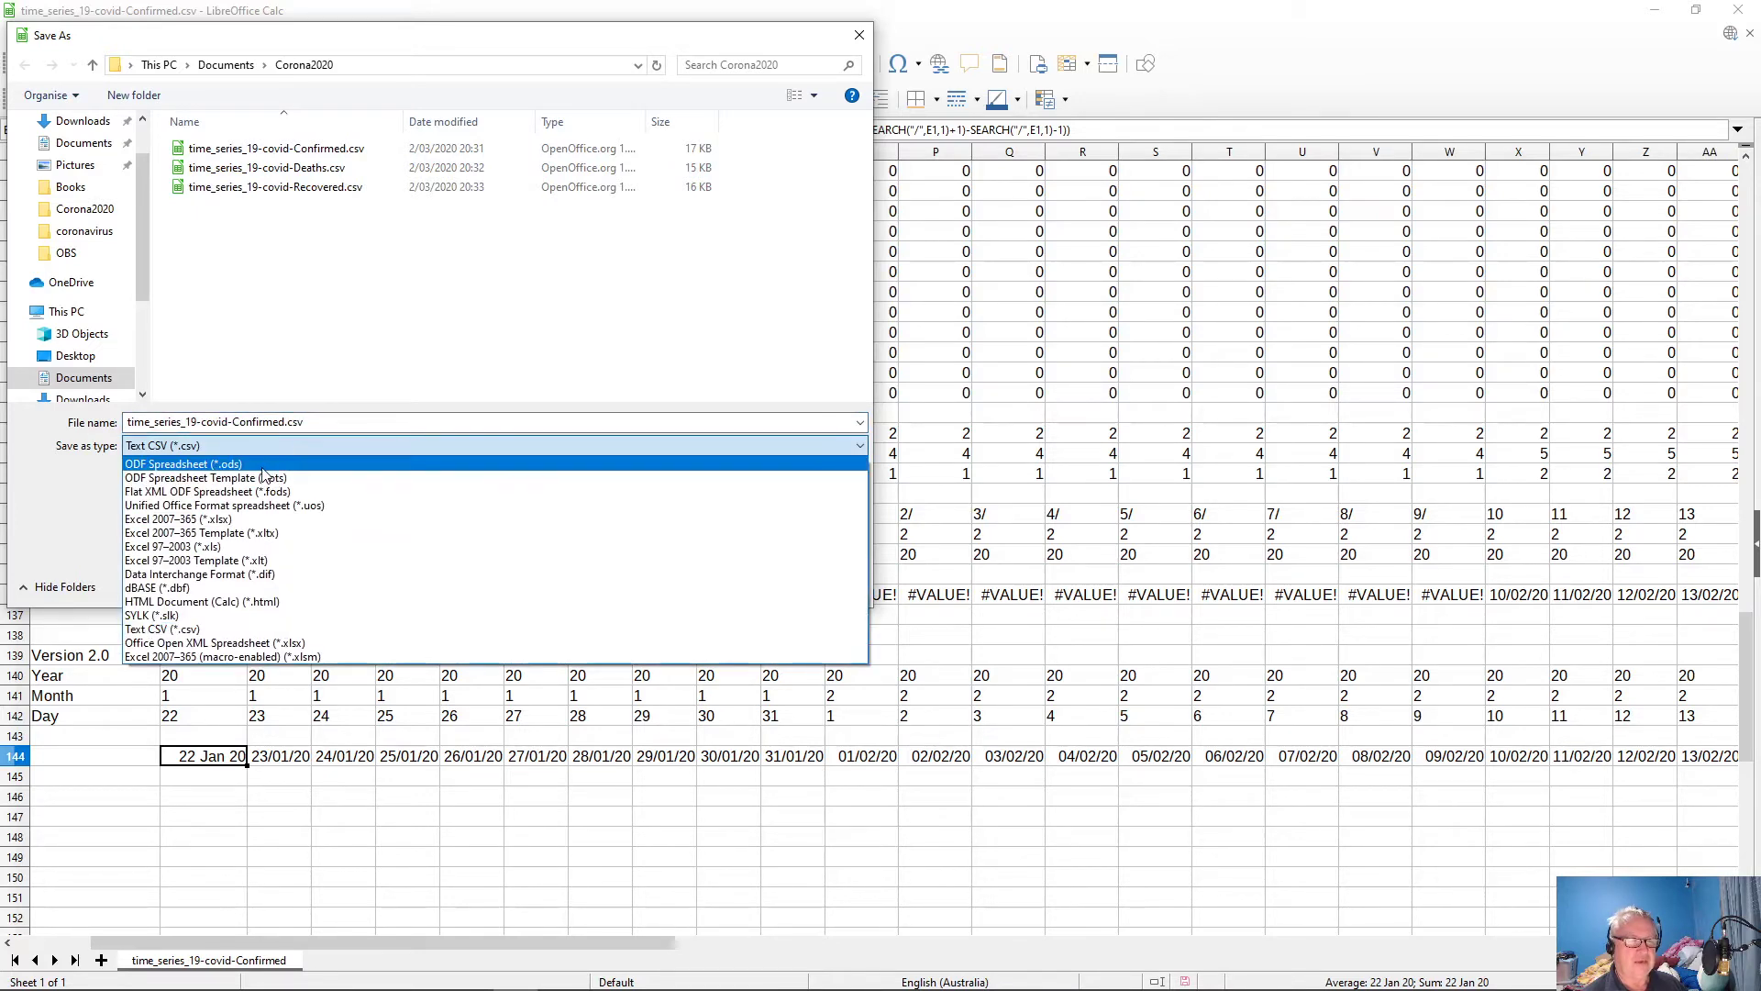
left_click(263, 463)
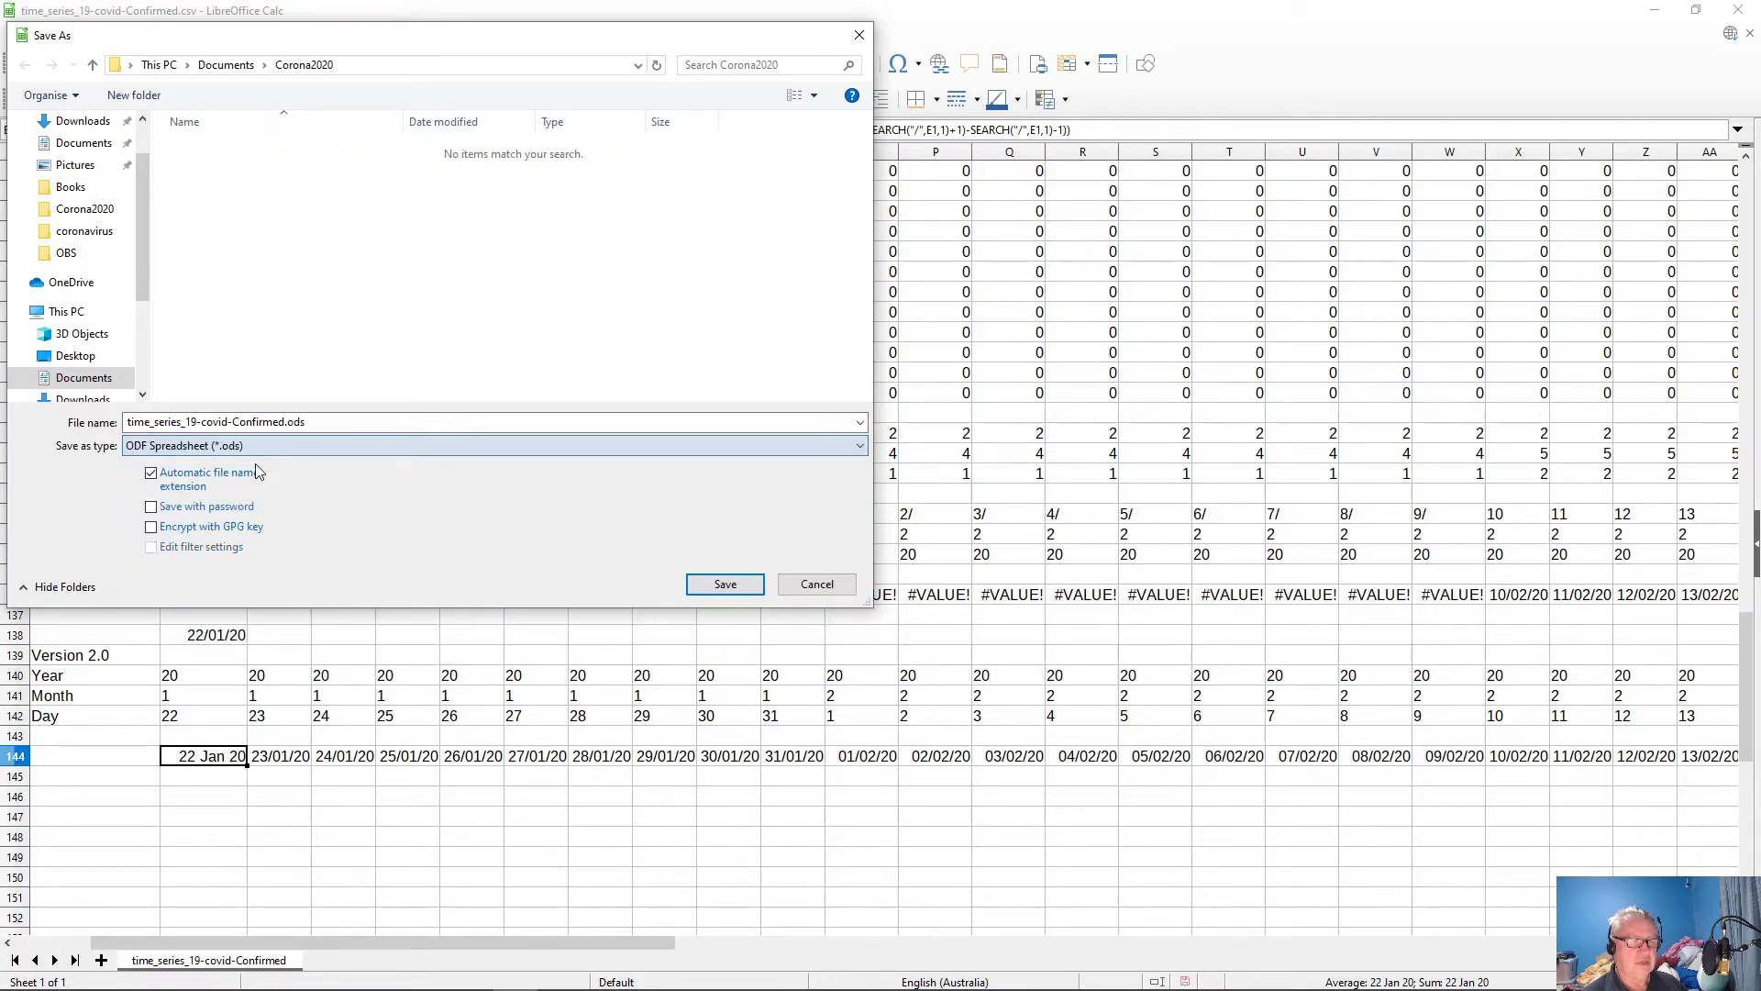
- Name the file CoronaVirus2020.ods and save it in the Corona2020 folder
left_click(282, 422)
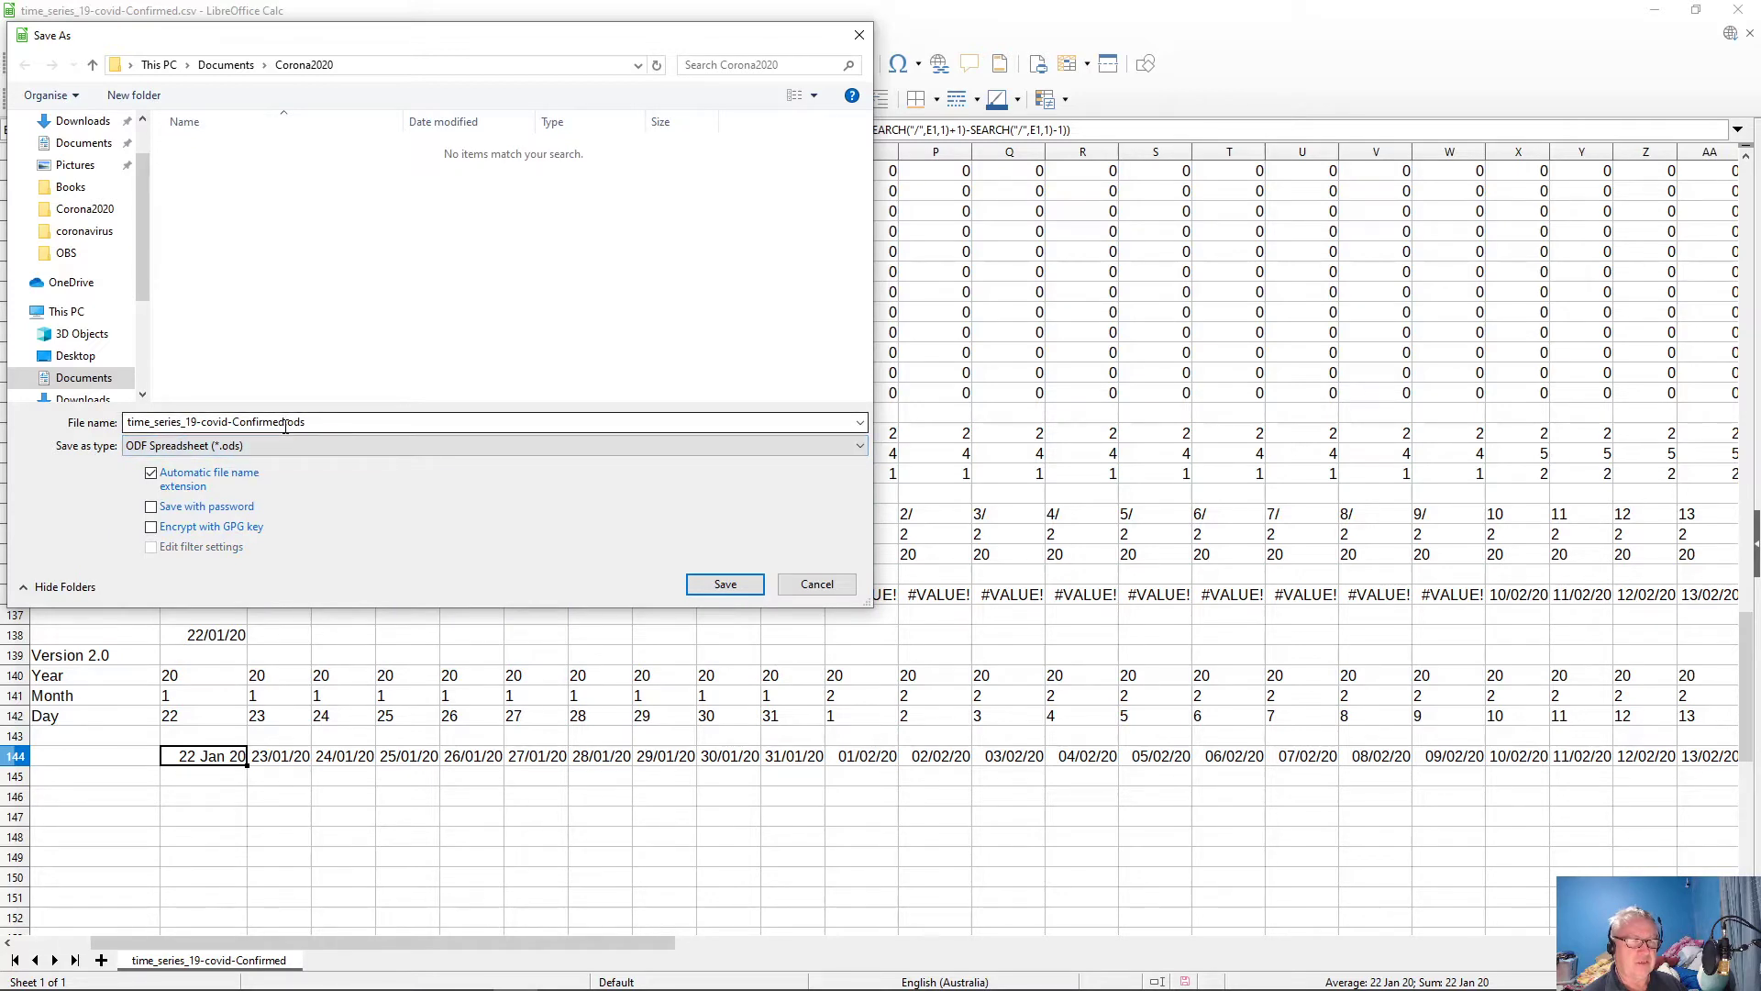
double_click(285, 423)
left_click(284, 422)
left_click_drag(285, 422, 121, 415)
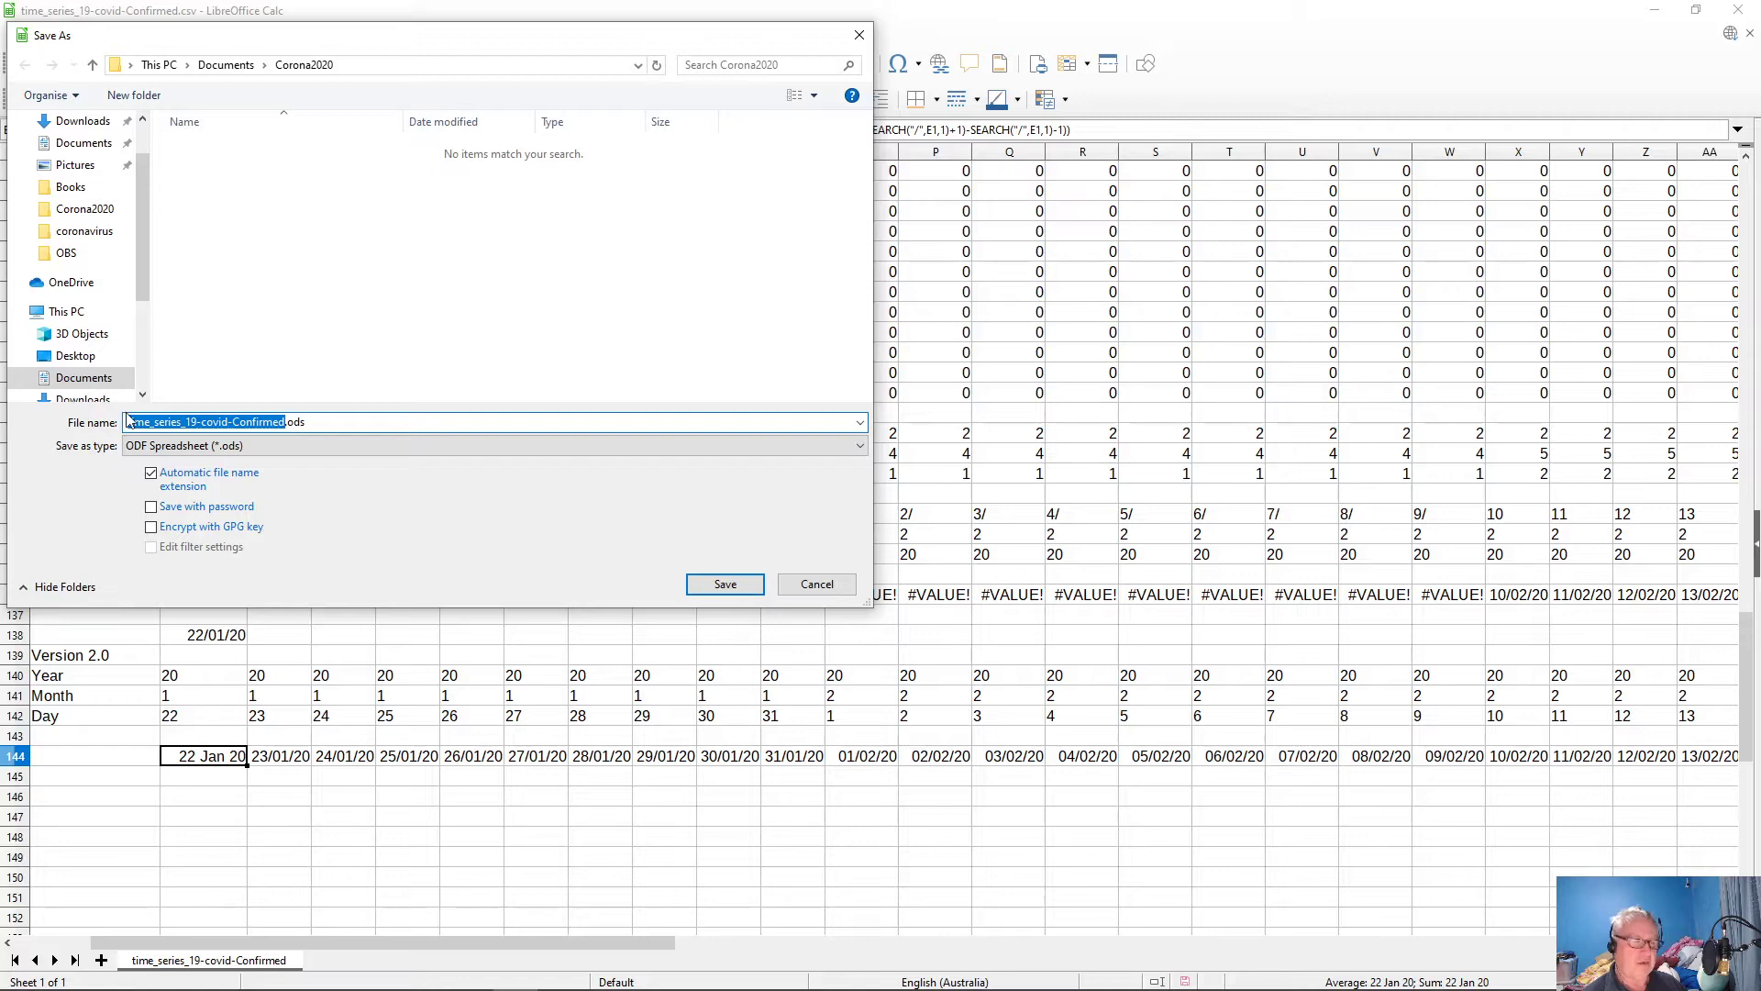
type("Coron")
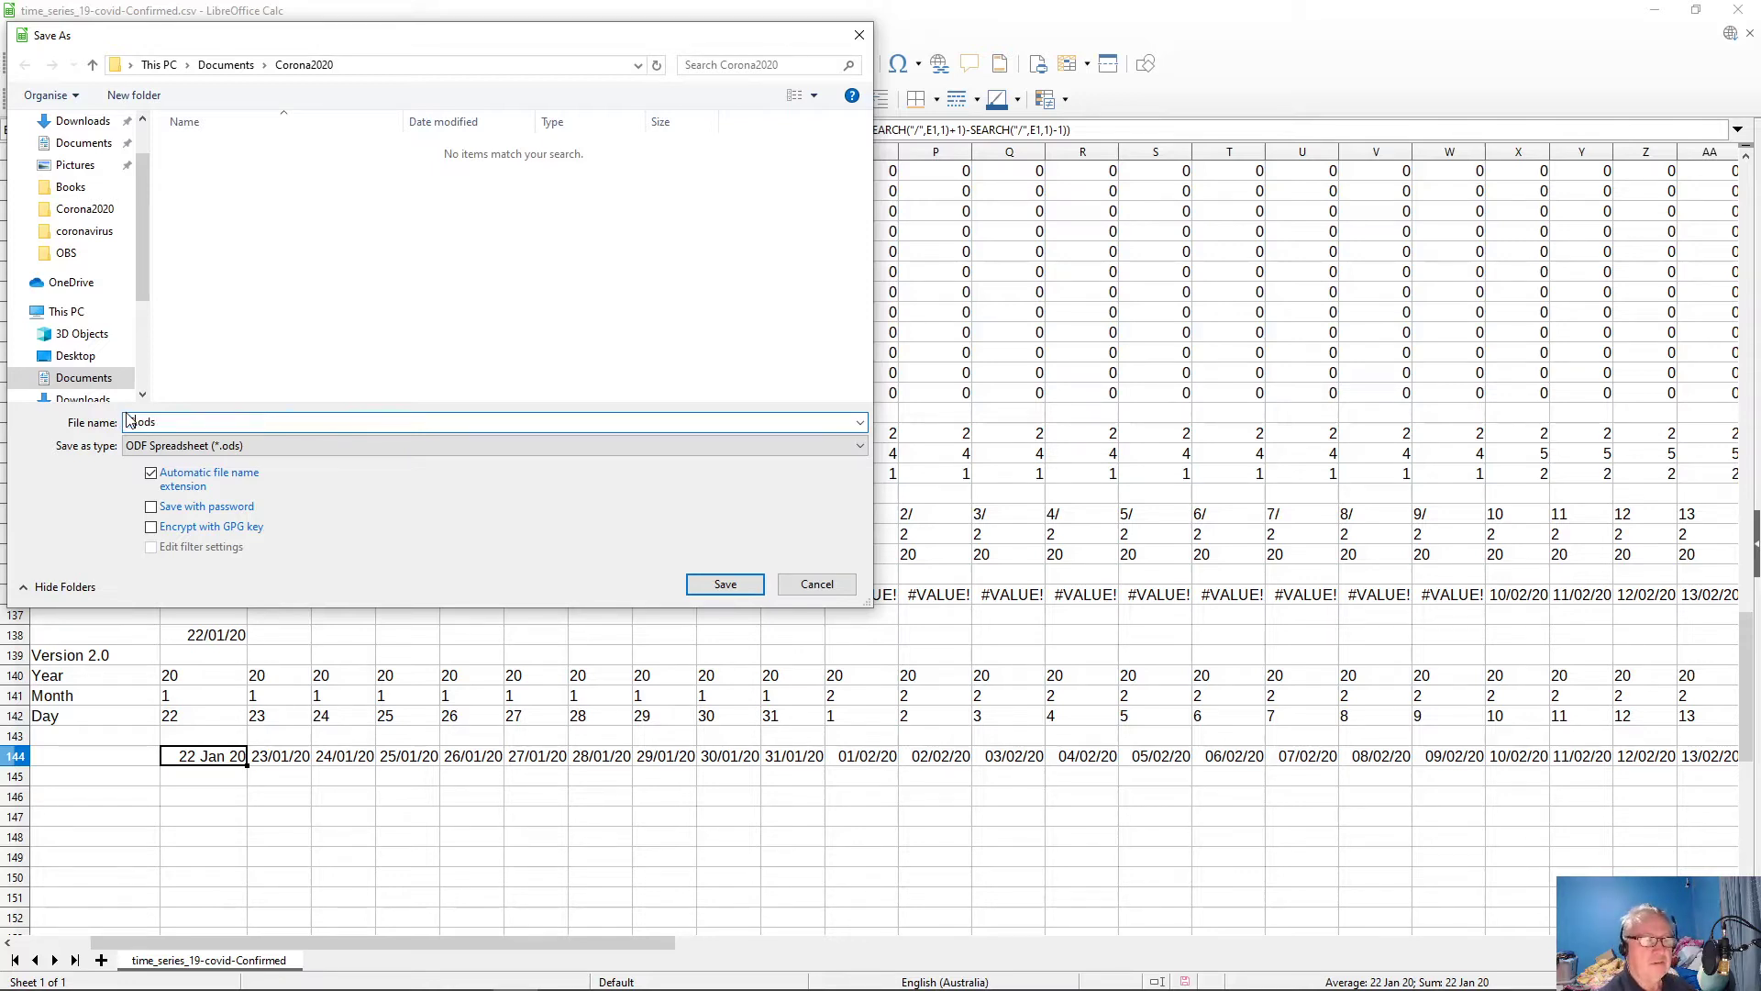
type("aVirus2")
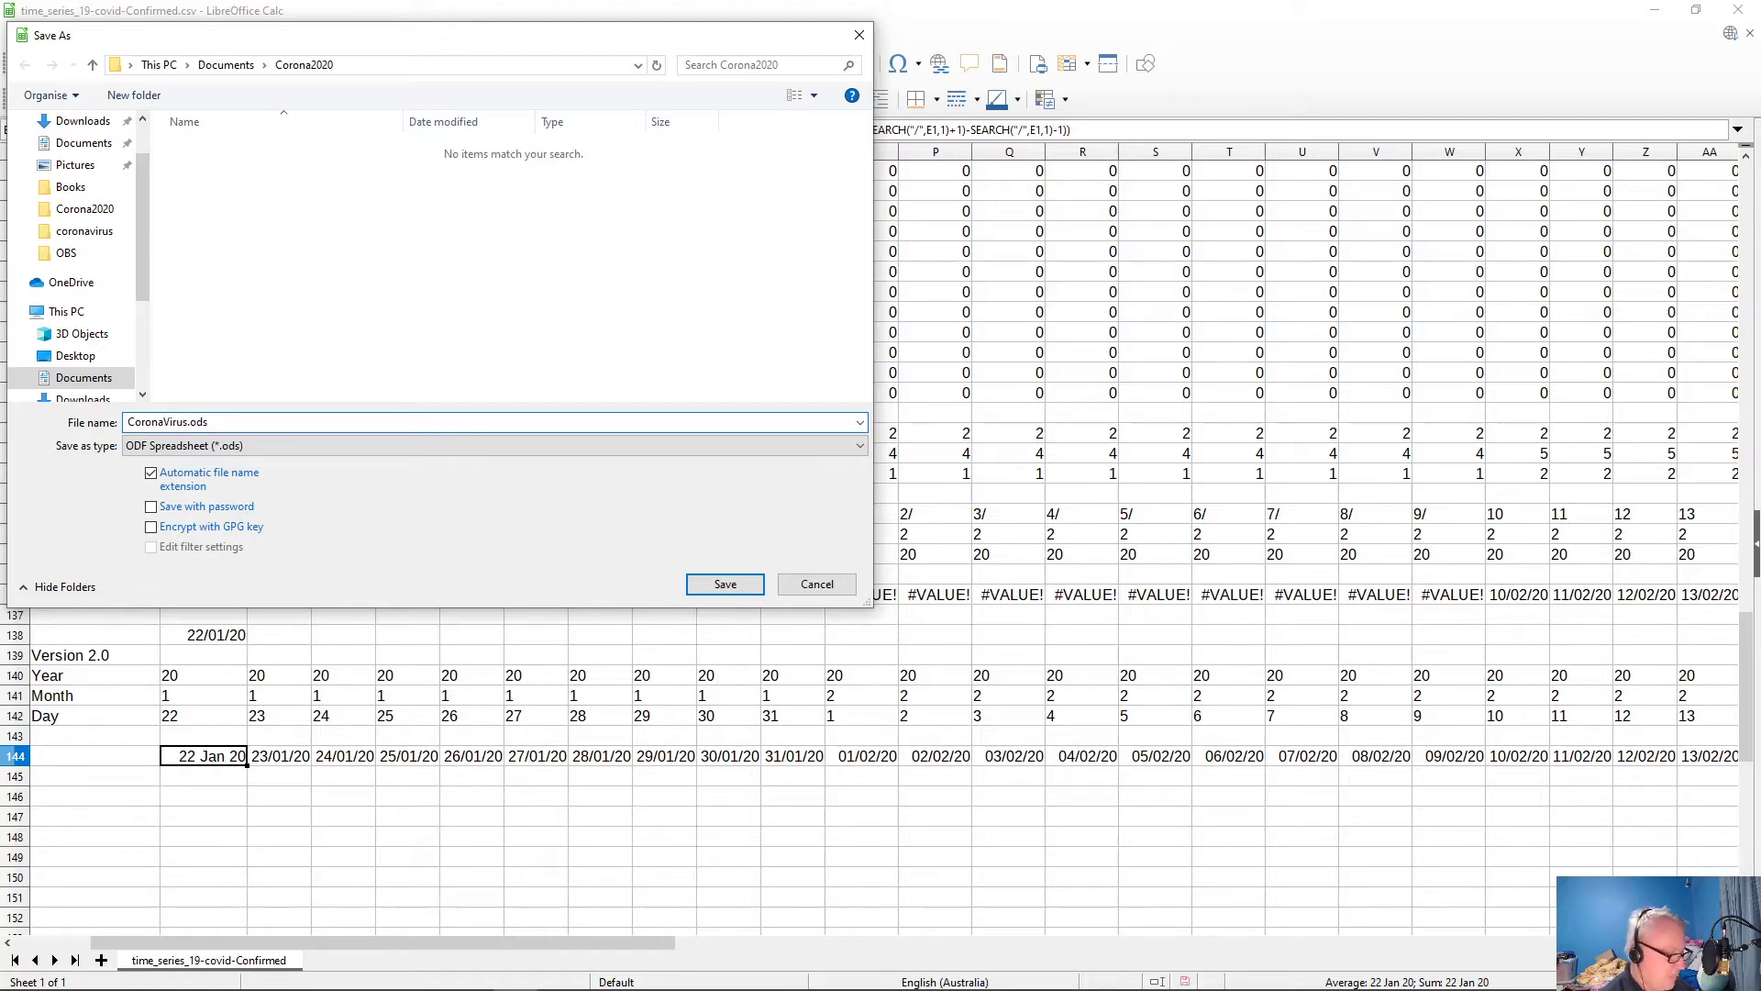
type("020")
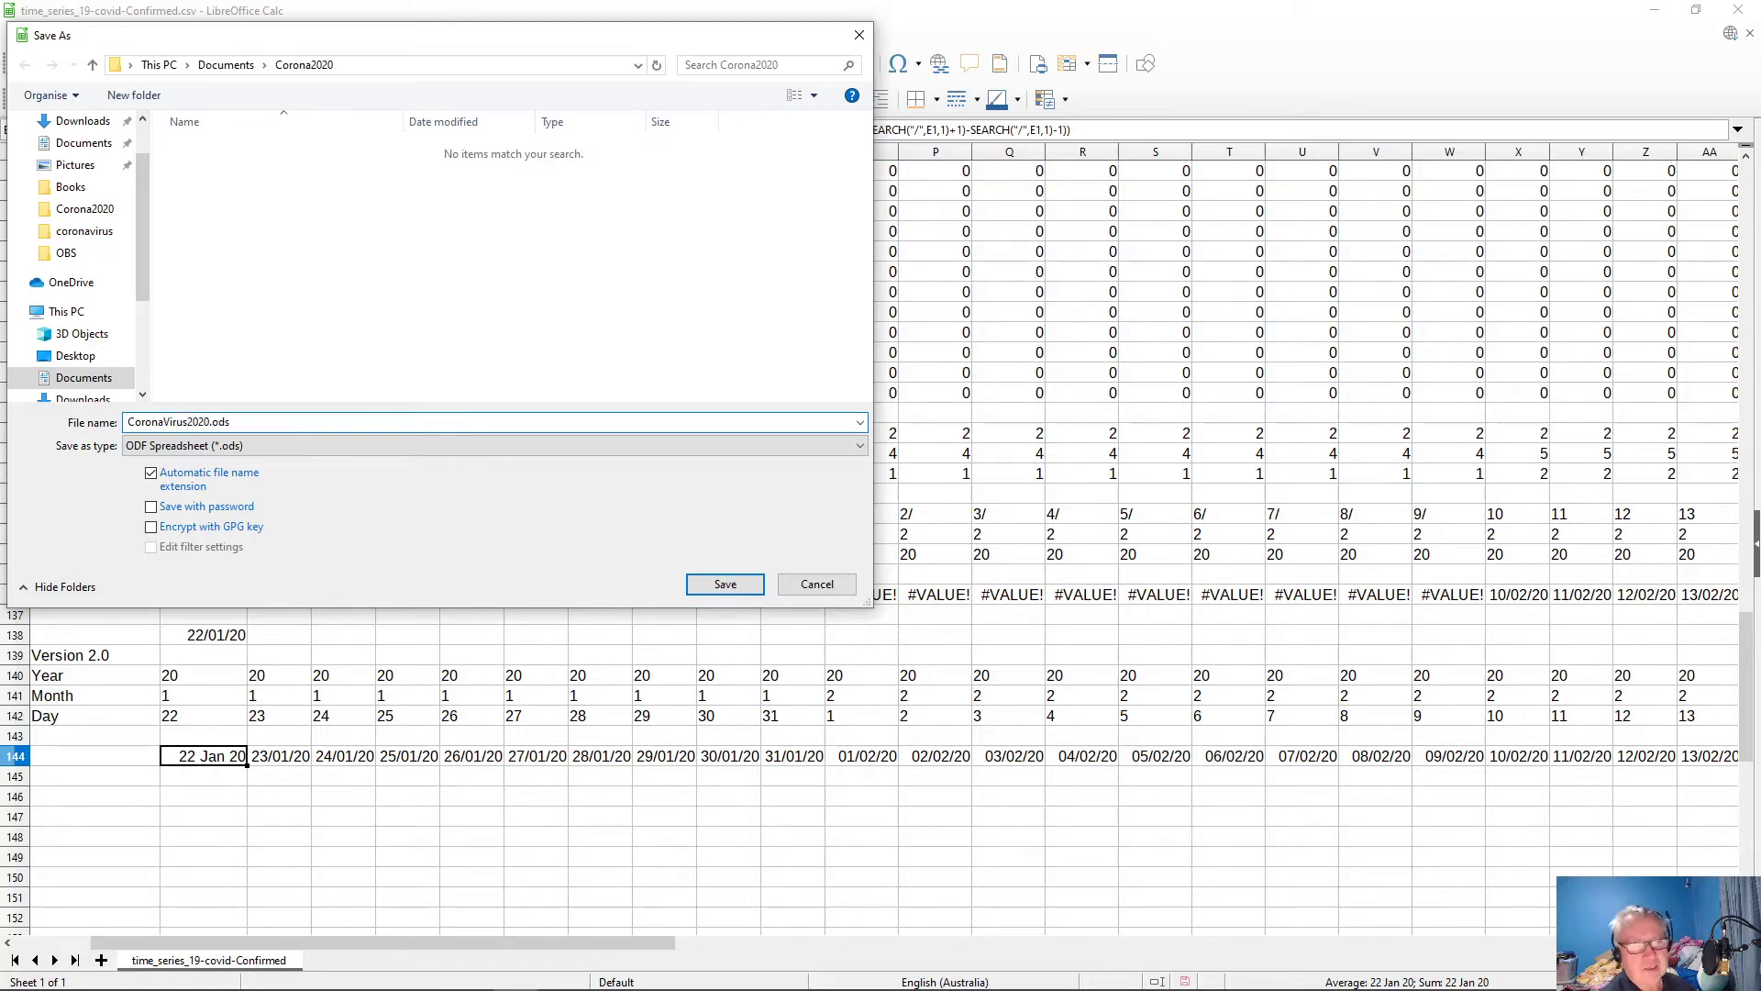
left_click(737, 589)
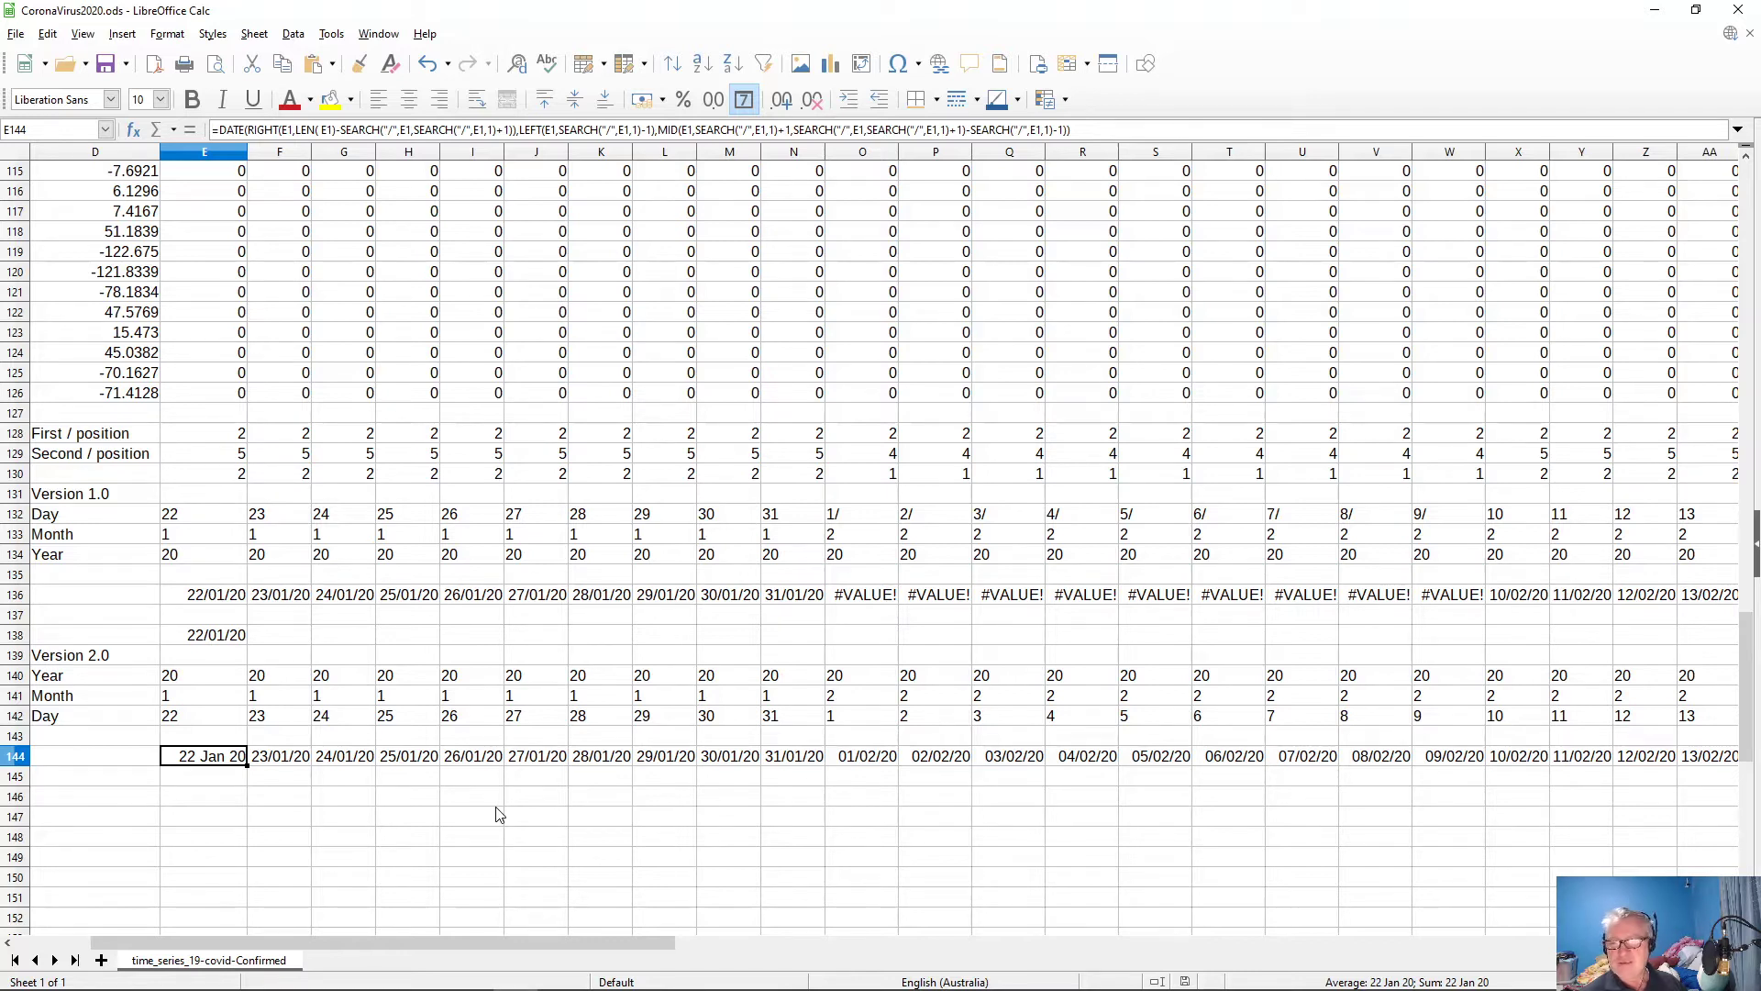
- Compare the Version 1.0 date formulas in row 136 with the formula in E144 and the original date headers in row 1
left_click(867, 597)
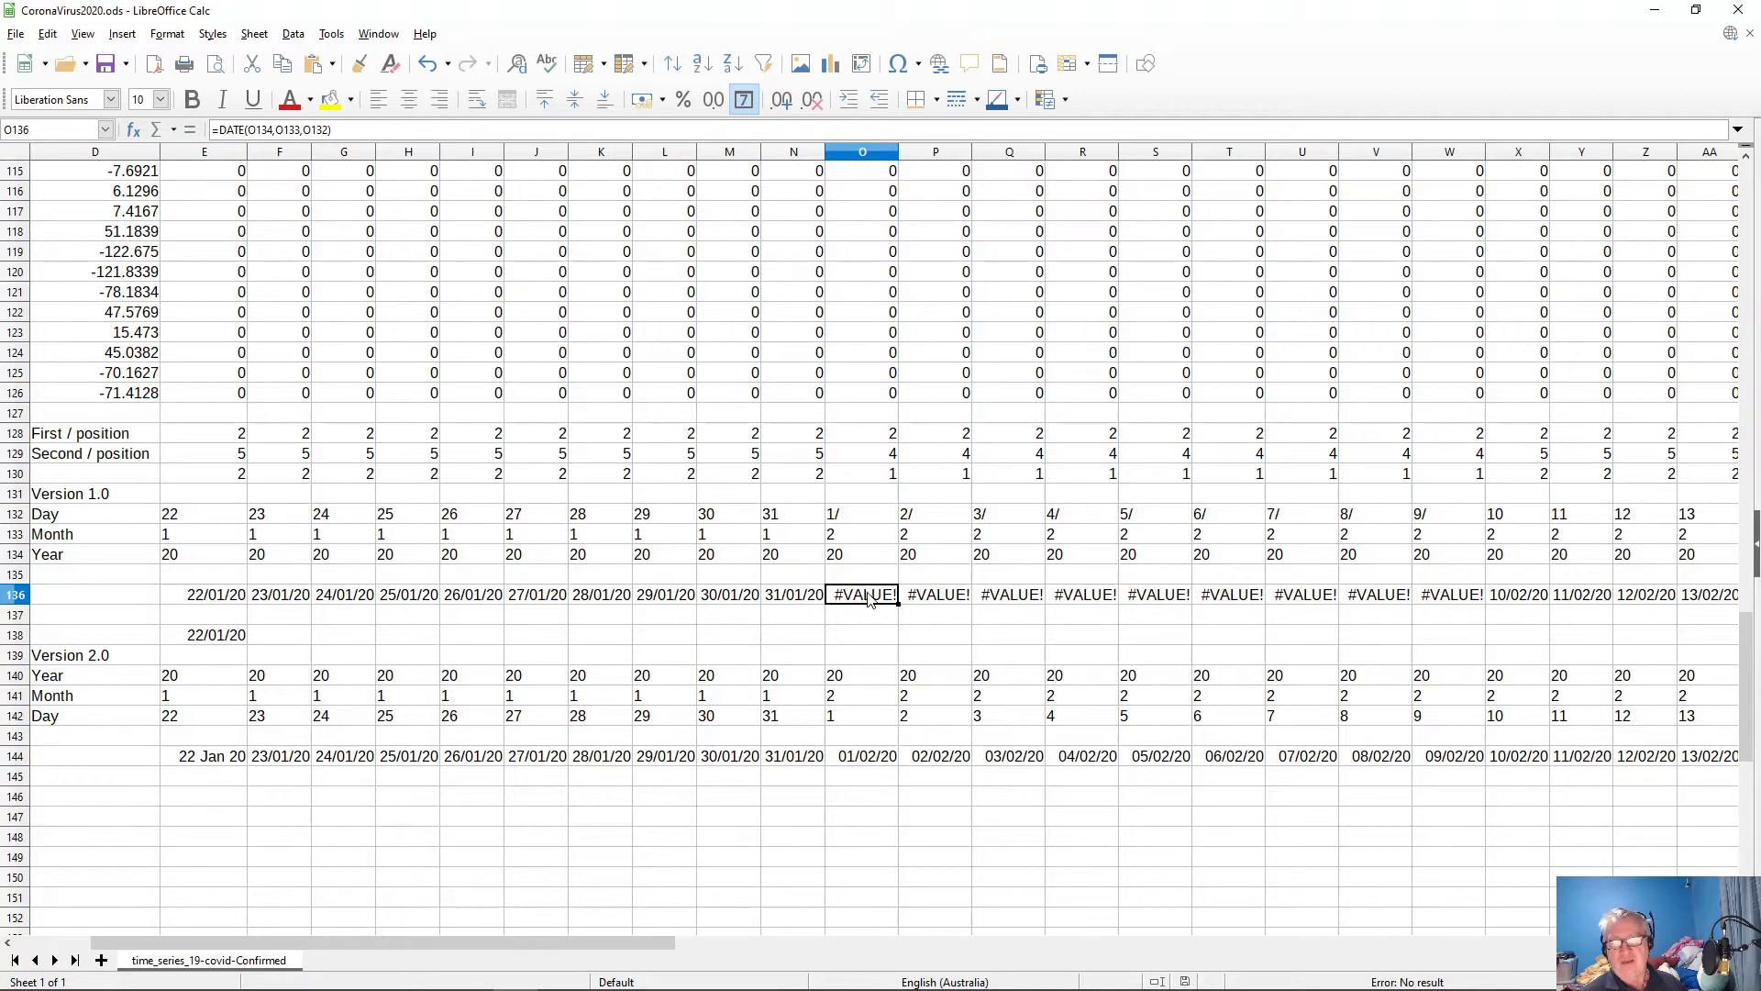
left_click(954, 598)
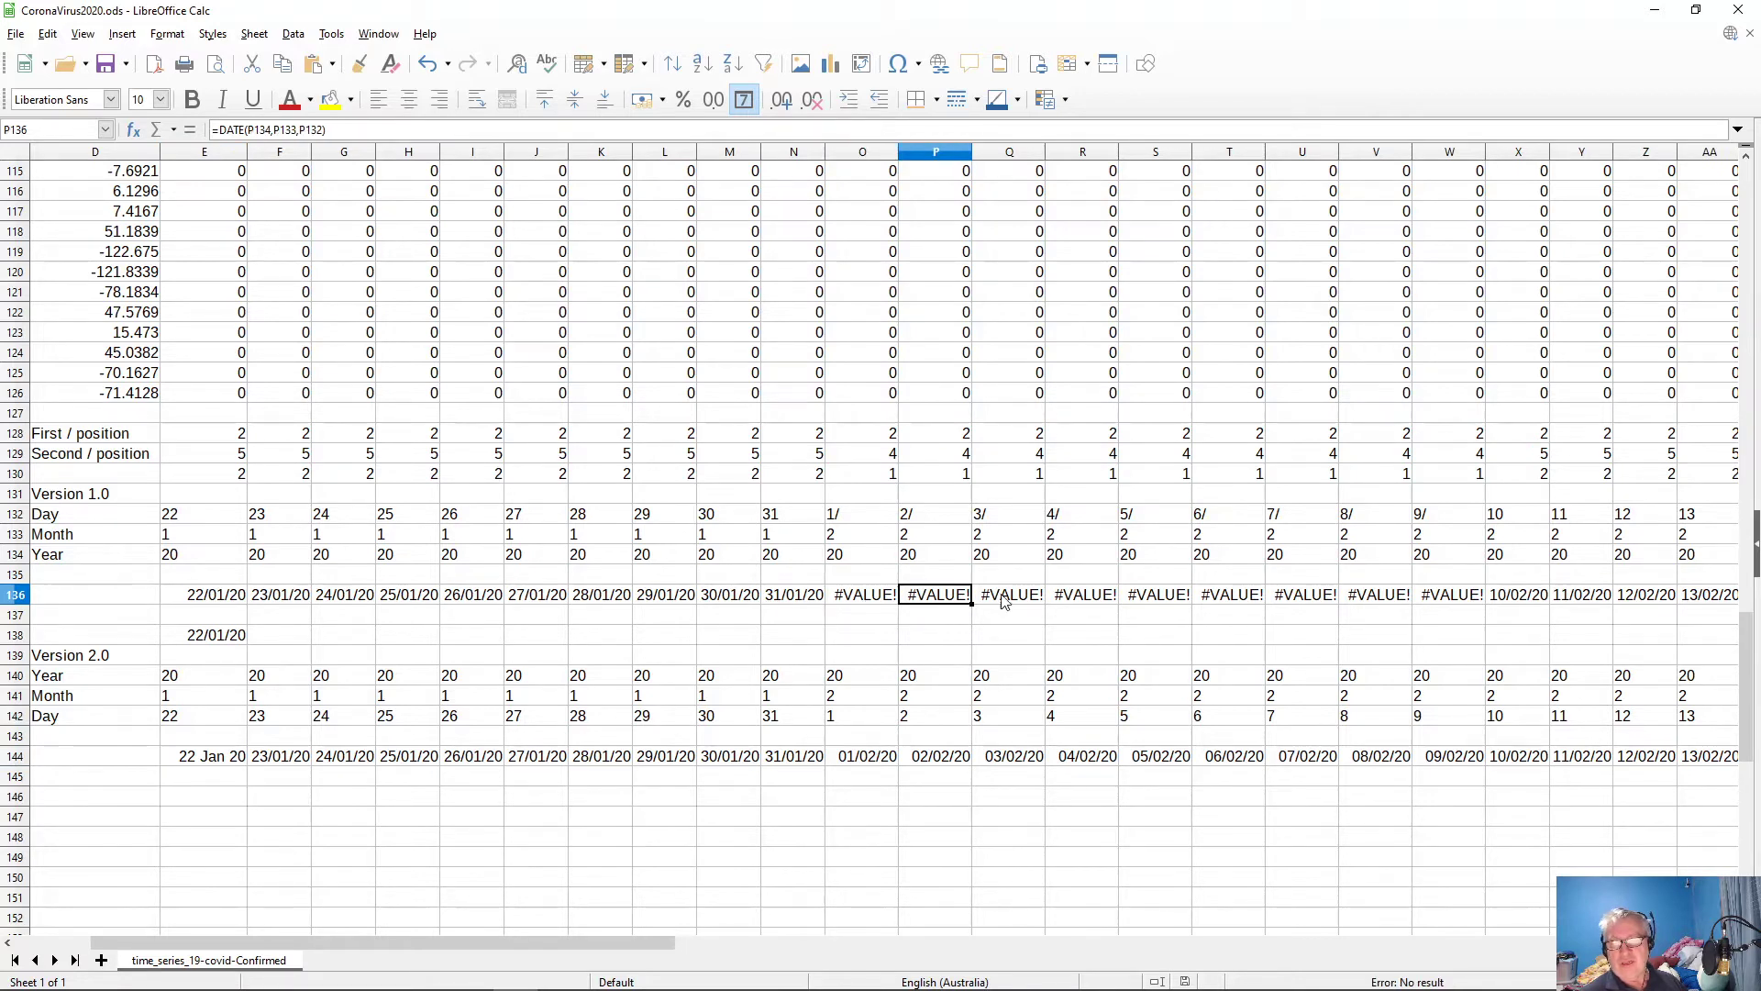
left_click(1035, 600)
left_click(1066, 601)
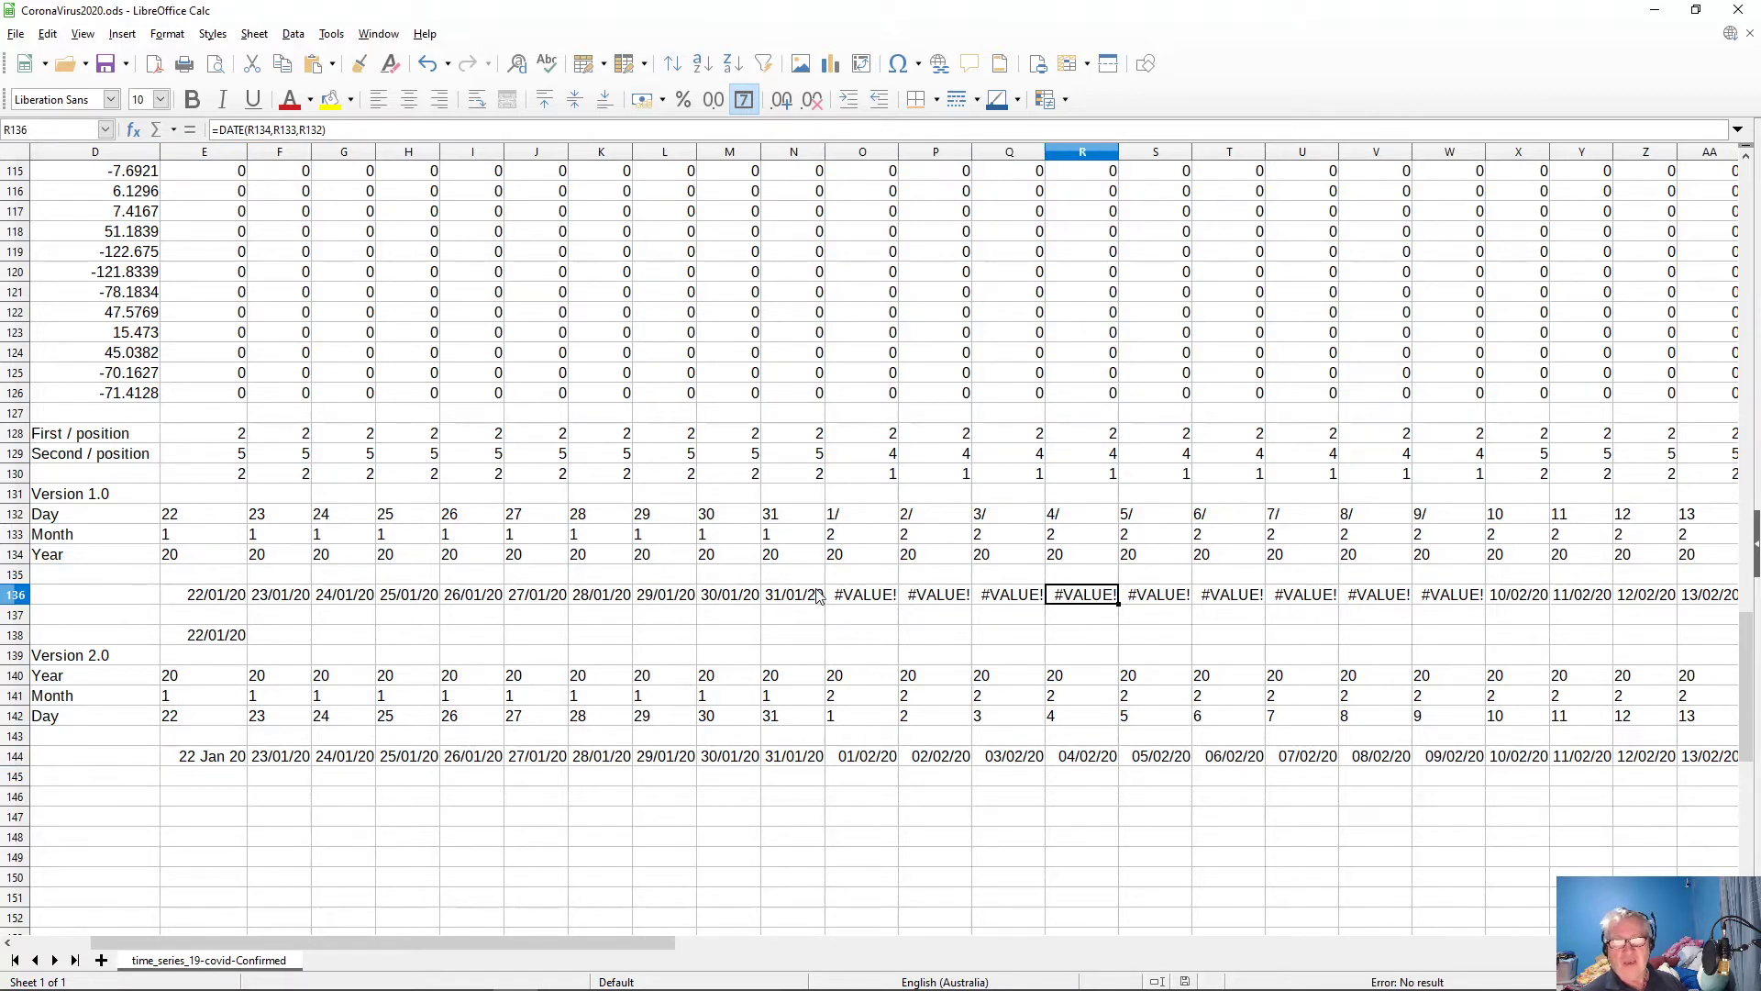
left_click(193, 600)
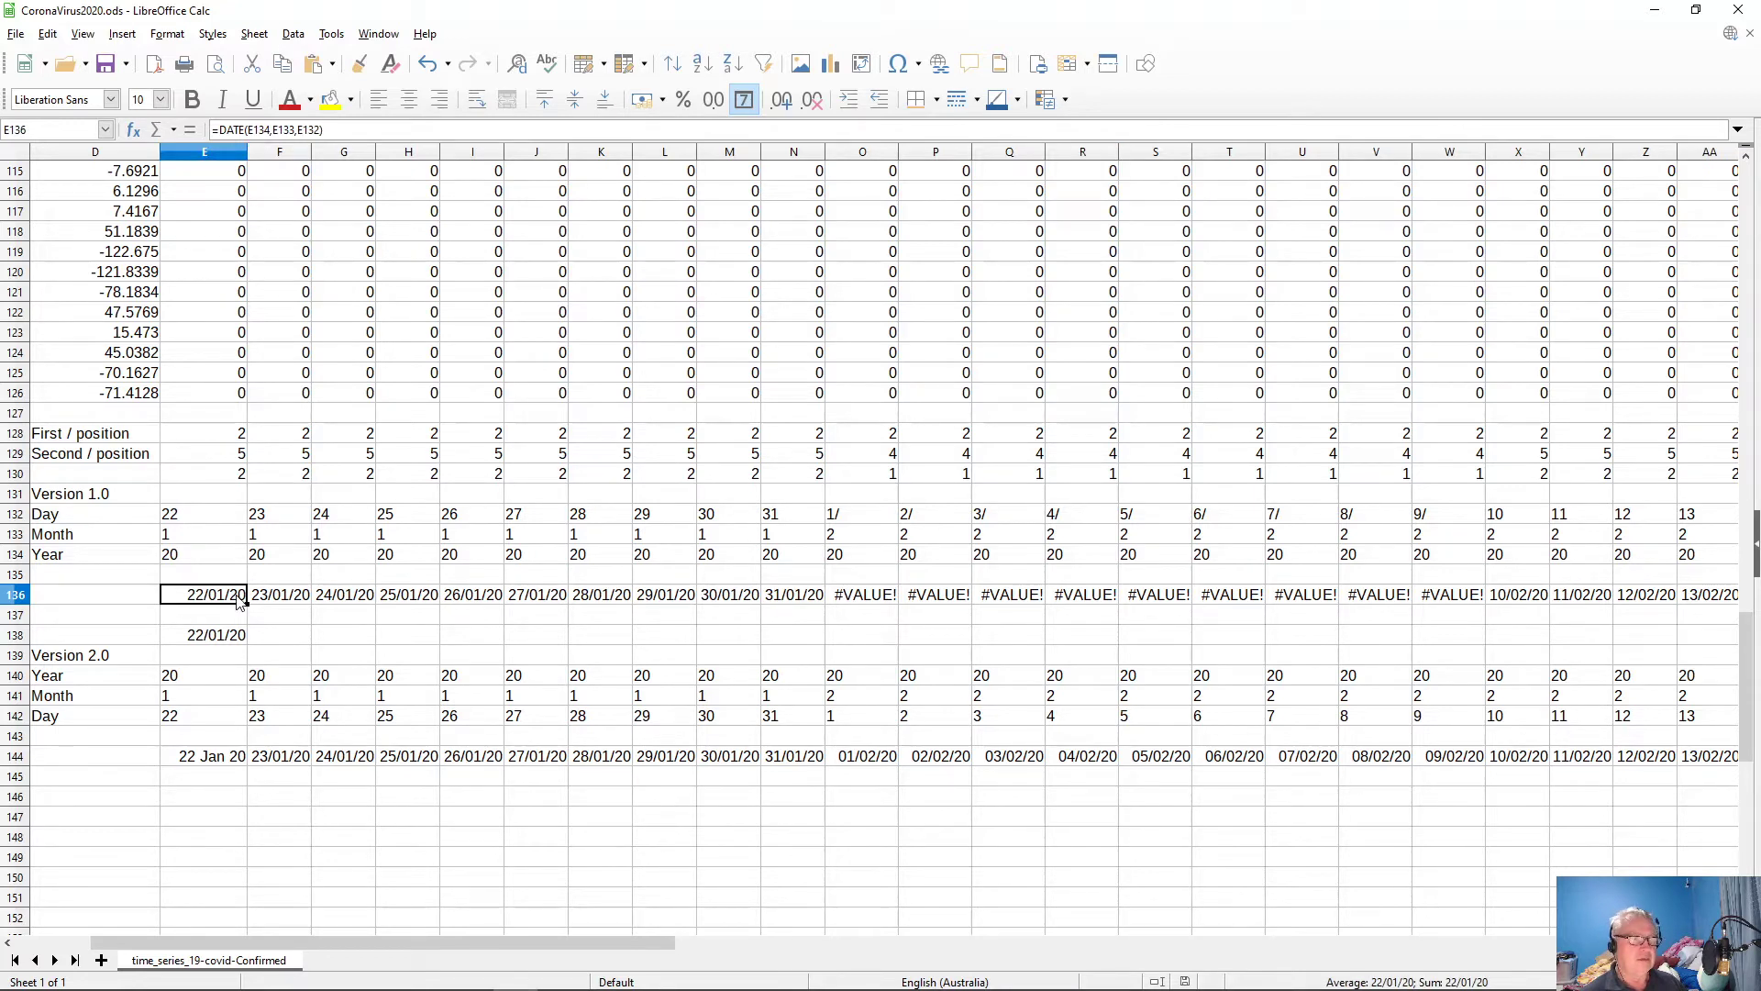
left_click(201, 761)
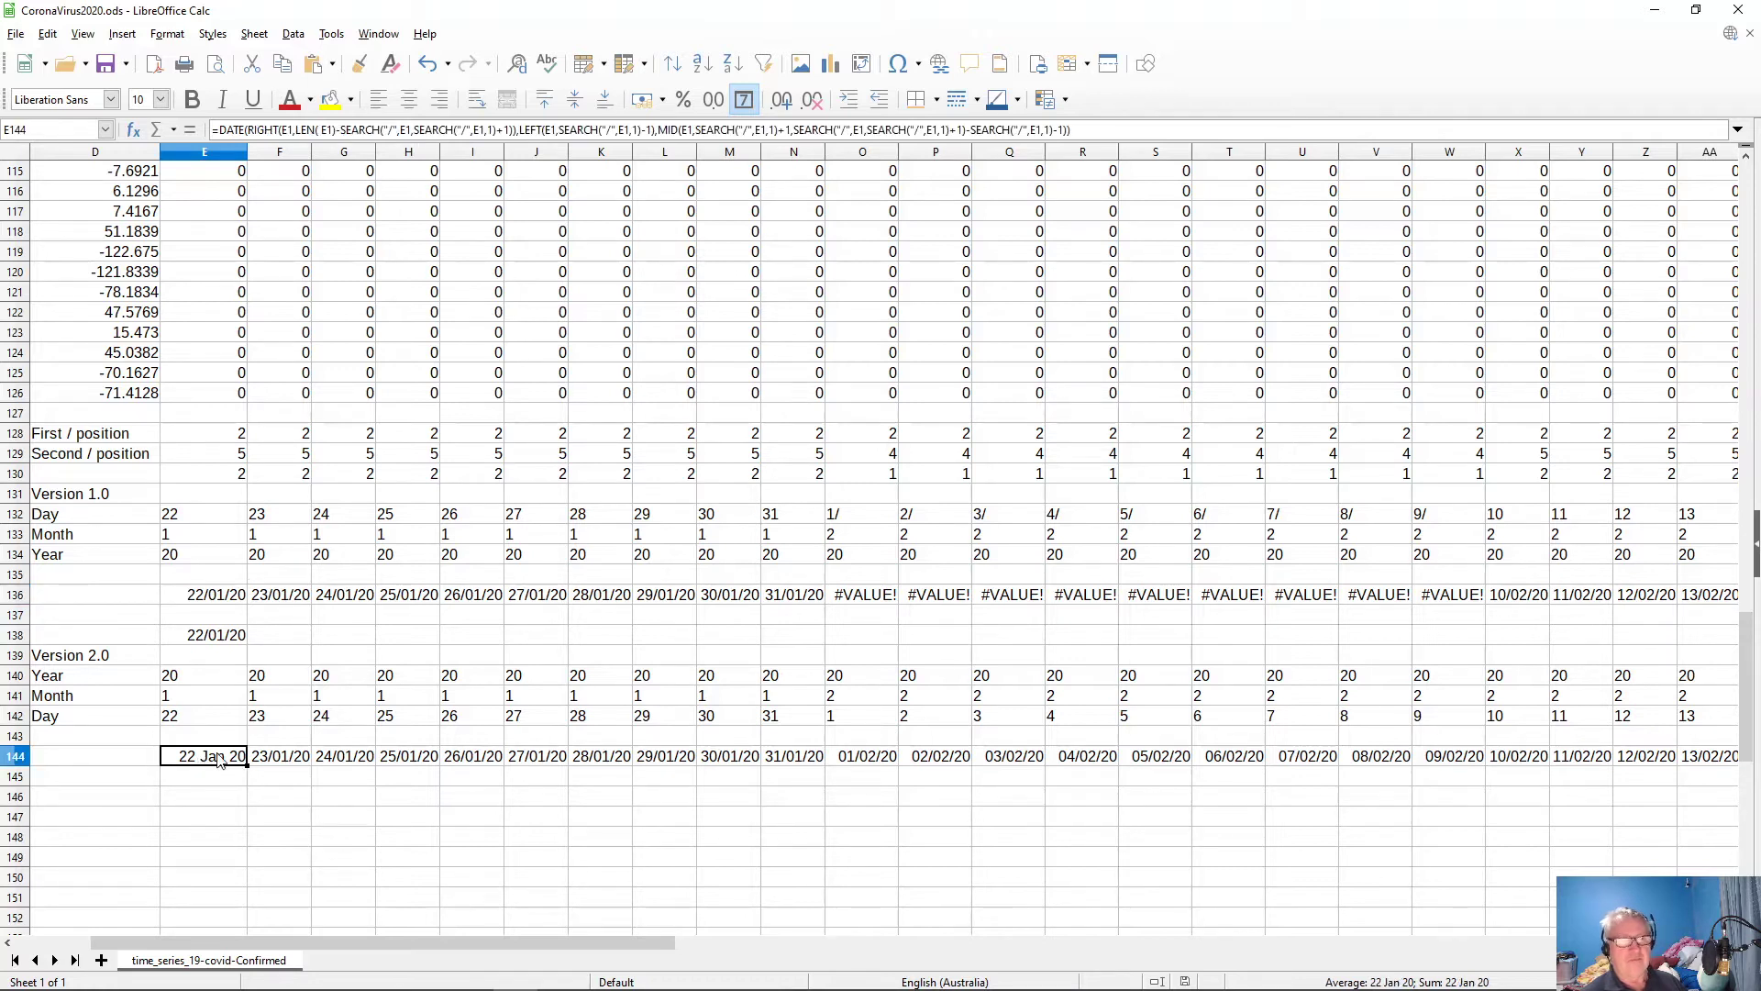
scroll(473, 815, "up", 18)
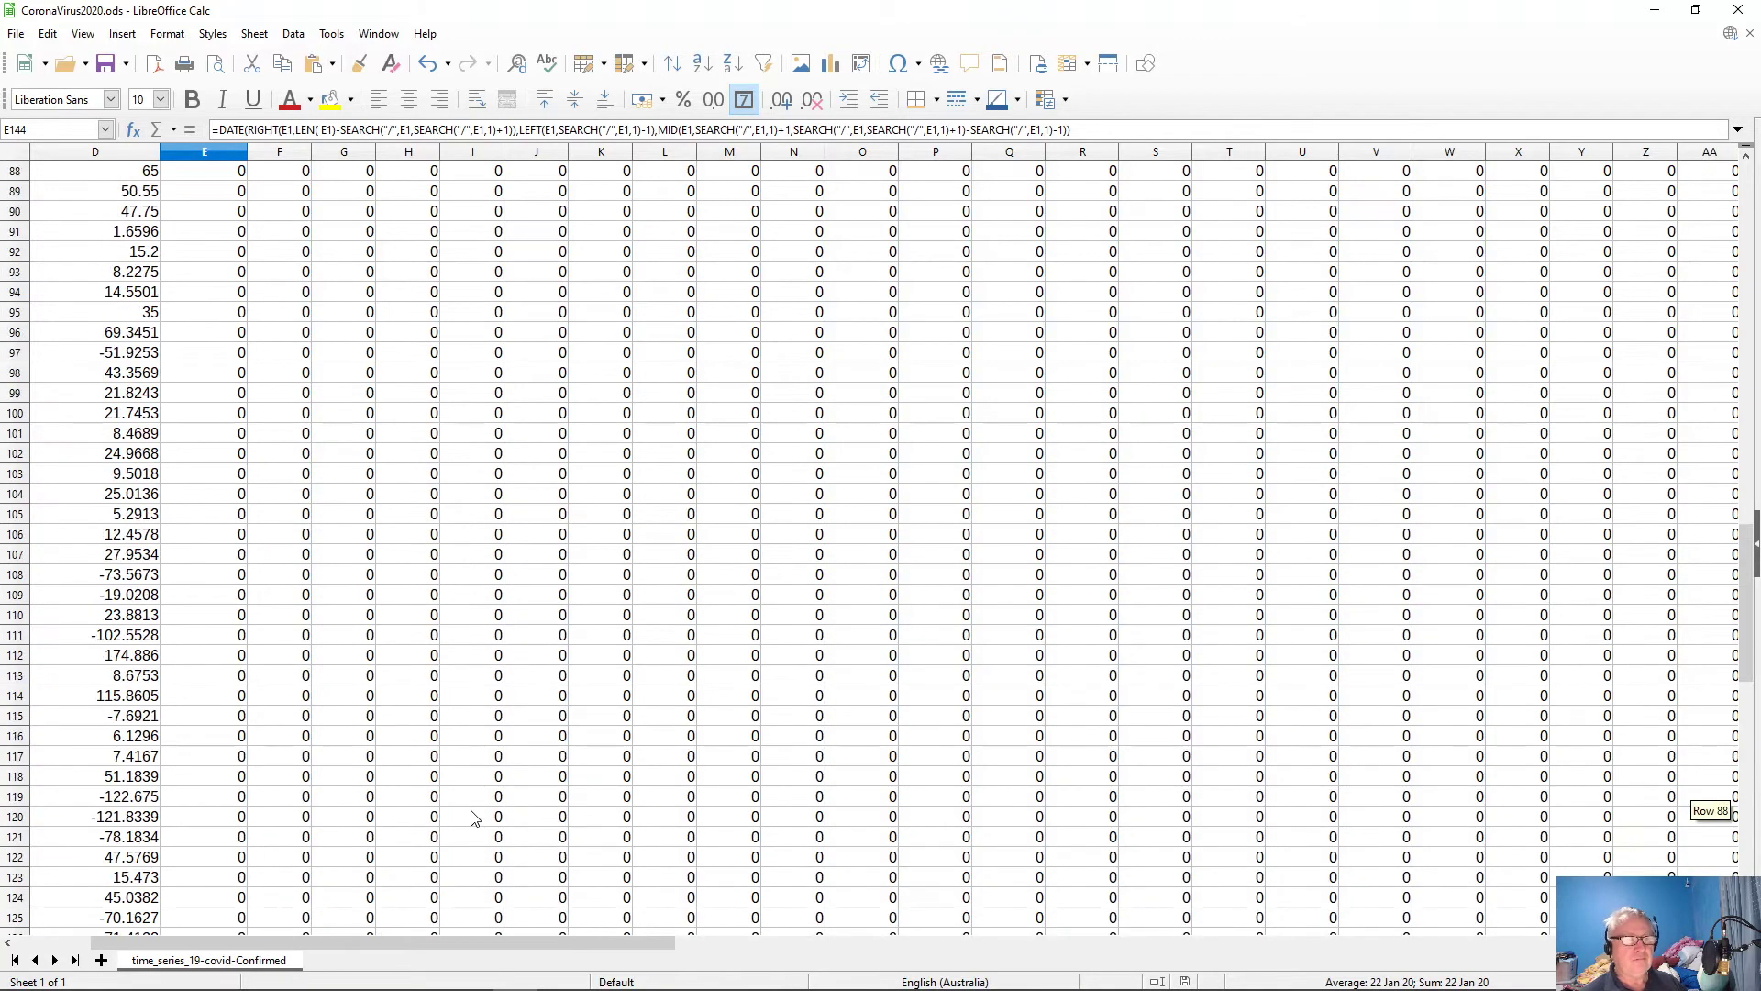
scroll(472, 815, "up", 20)
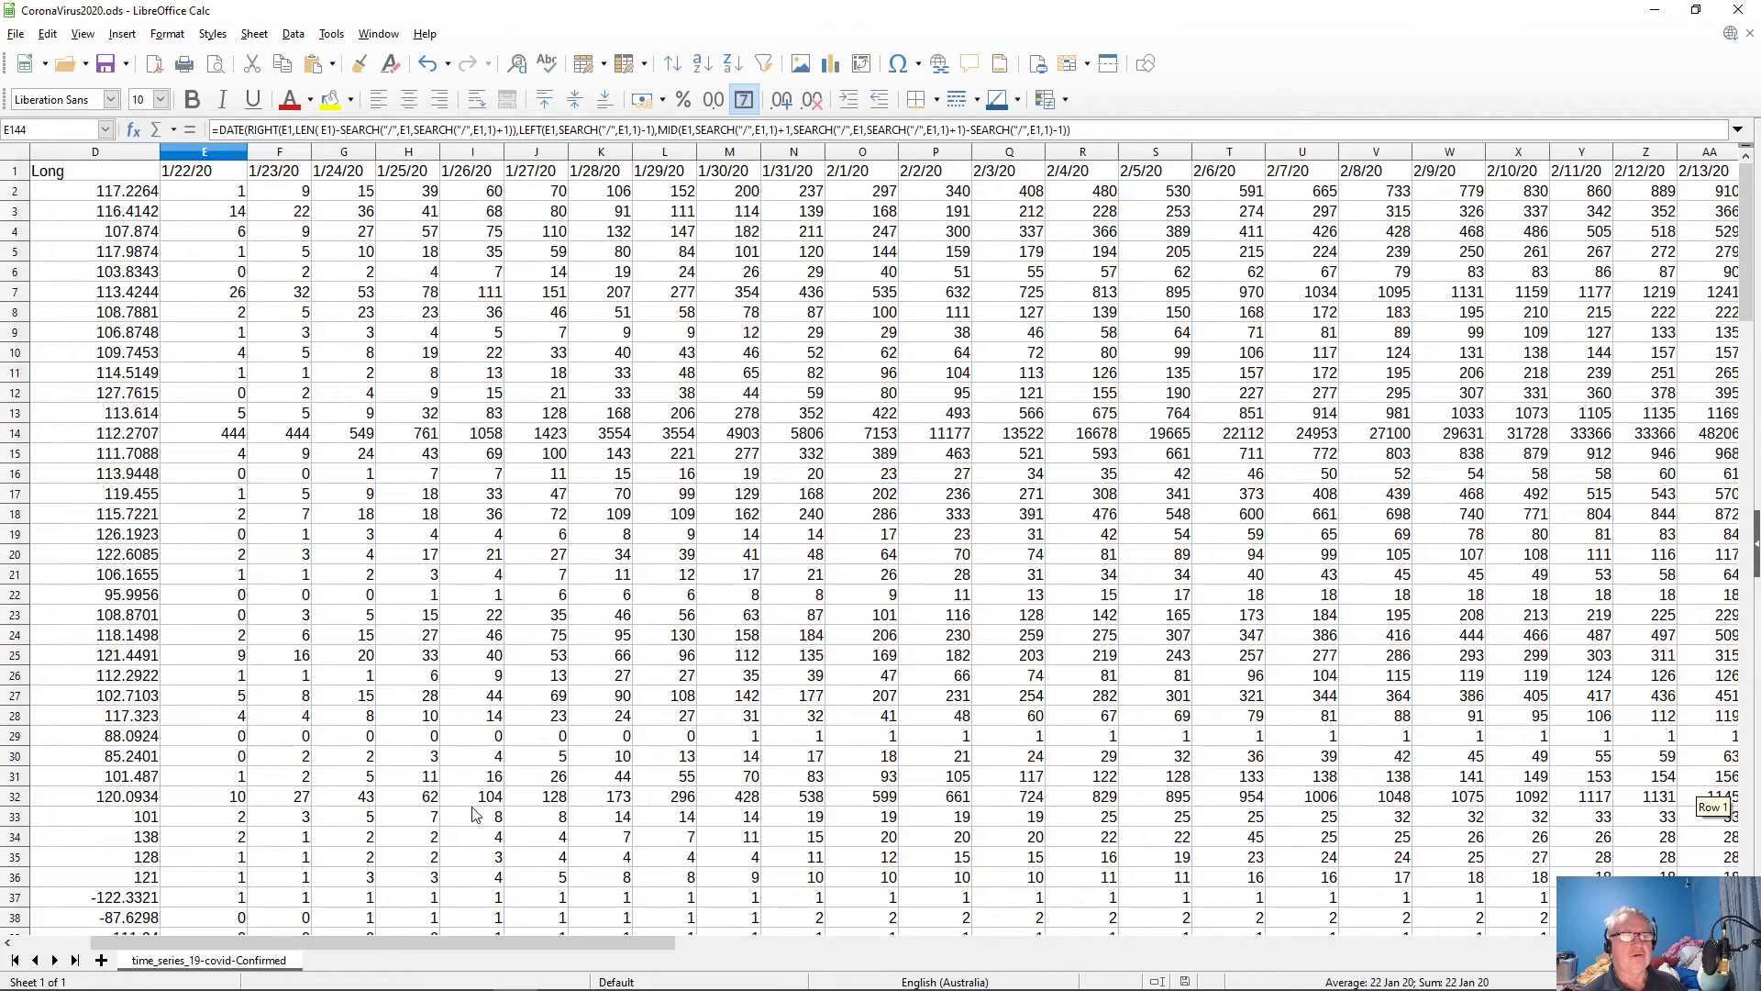
scroll(475, 814, "down", 20)
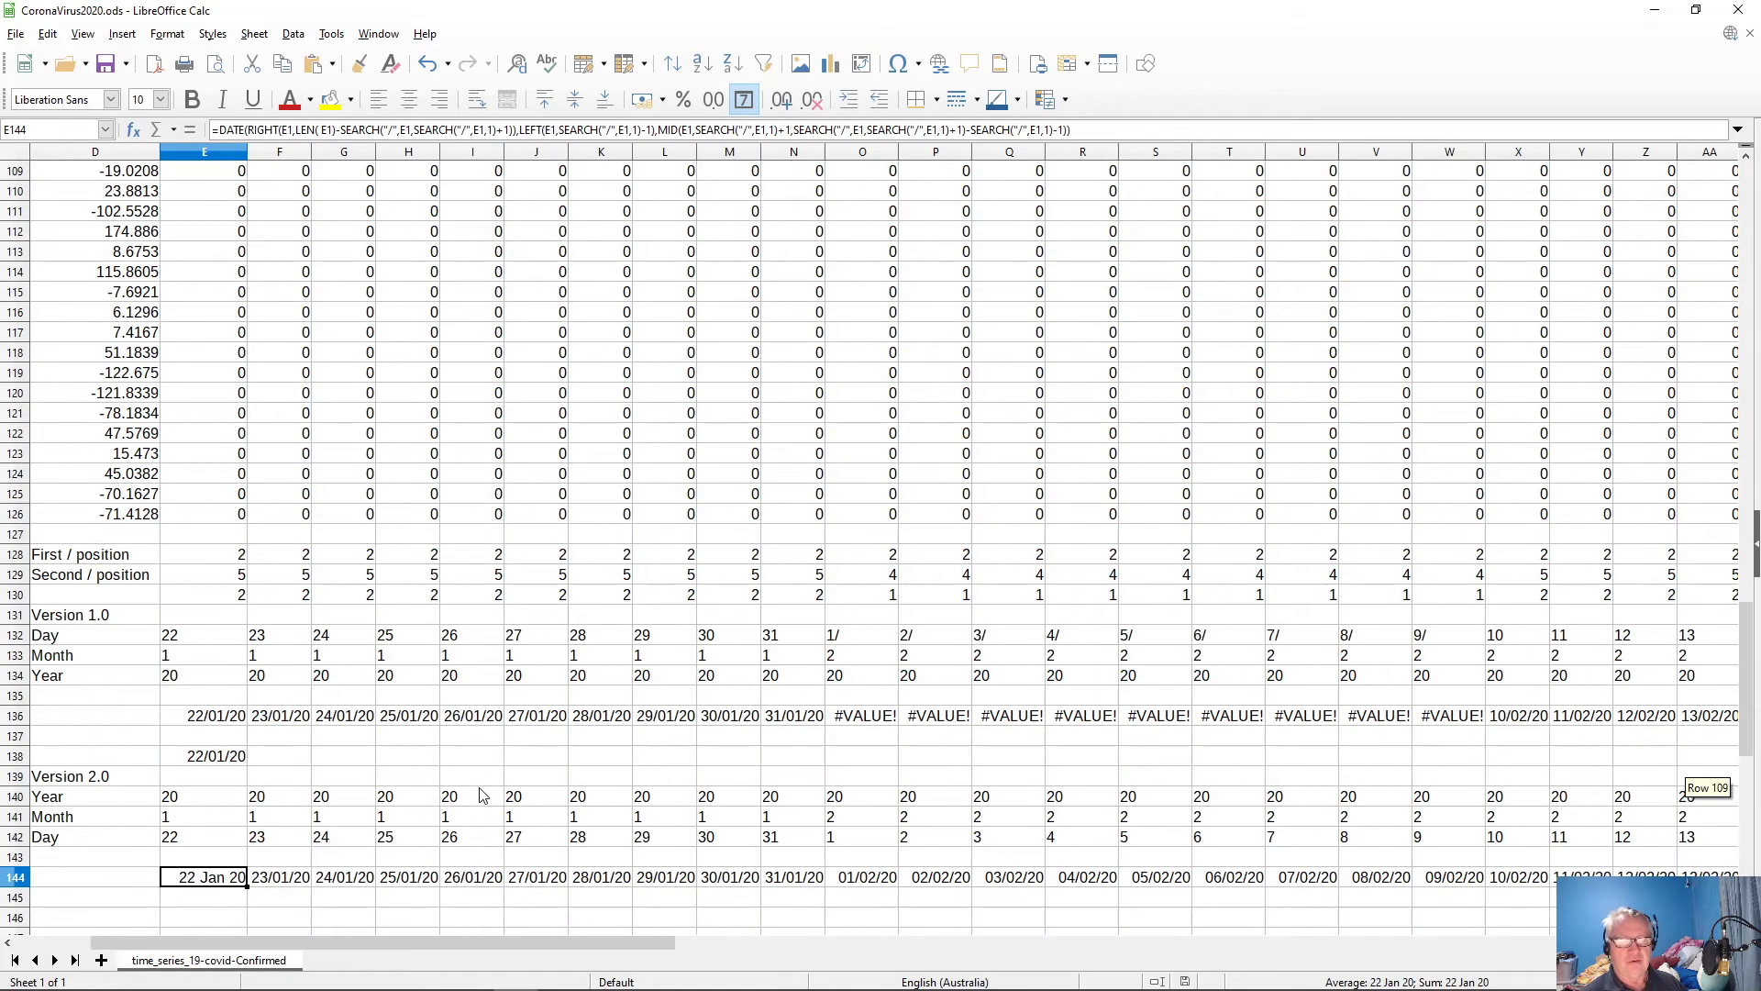
scroll(442, 710, "up", 4)
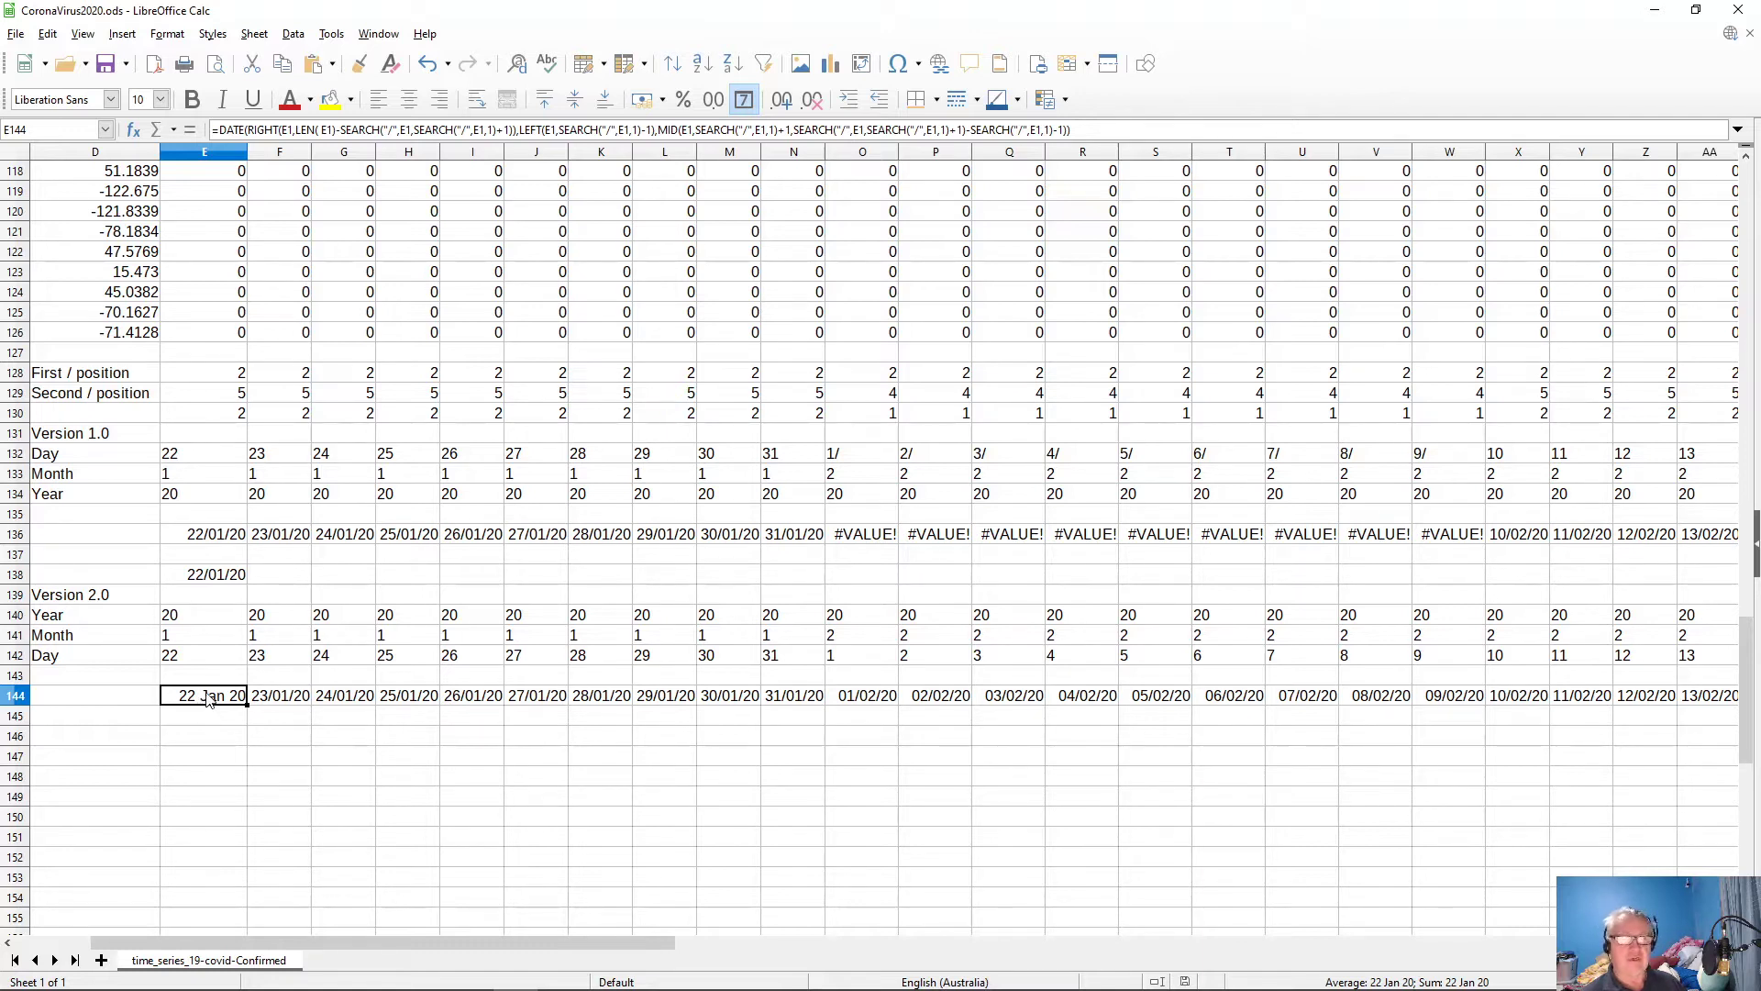
- Examine the Version 2.0 date formulas in row 144 from E144 through L144, checking the full expression in F144 and L144
left_click(280, 698)
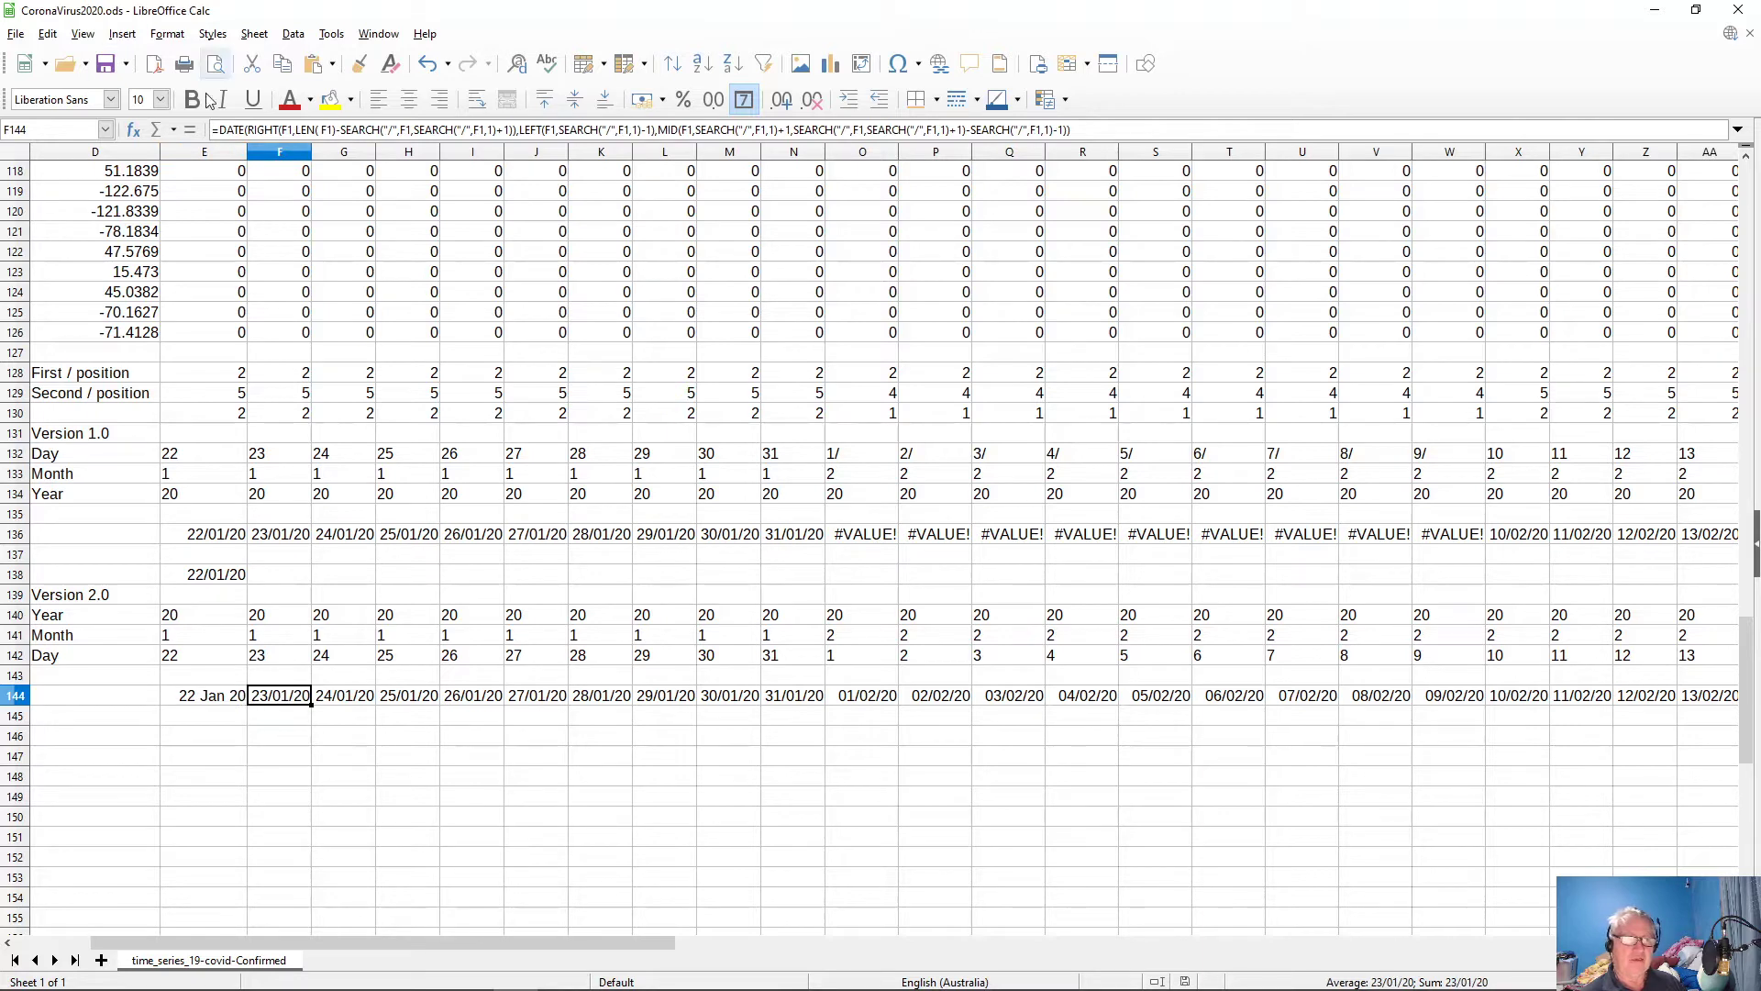
left_click_drag(223, 131, 1094, 120)
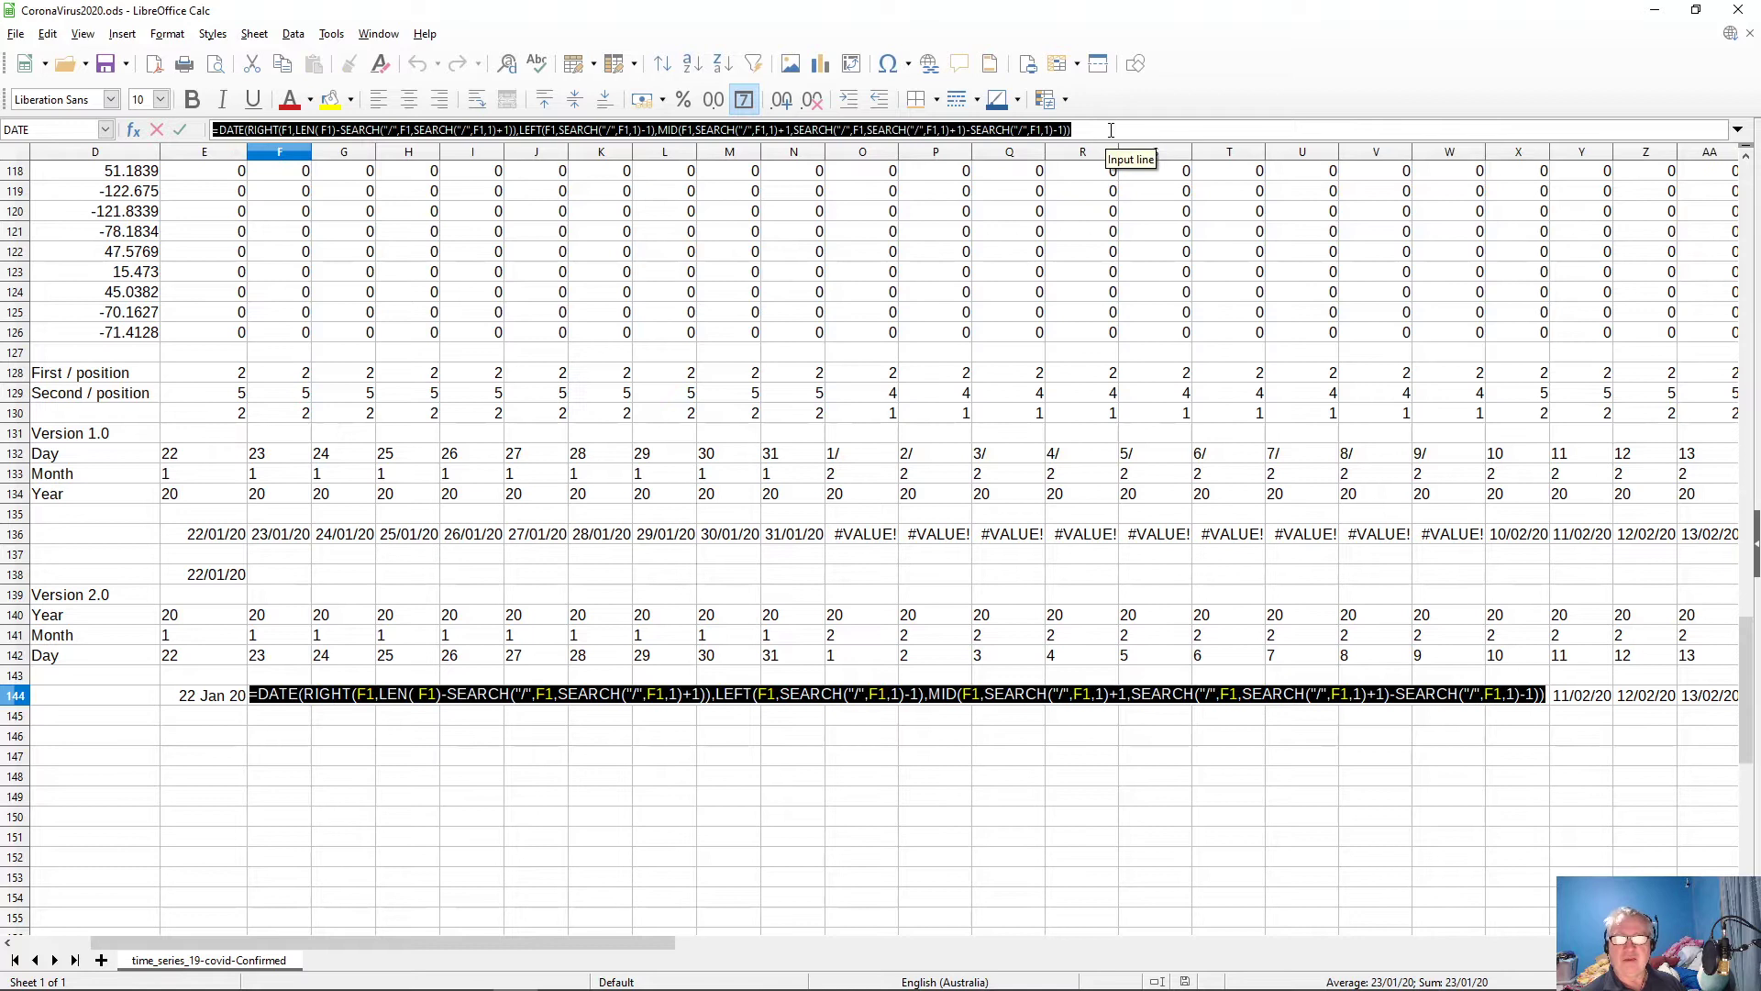
left_click(1109, 122)
left_click(208, 770)
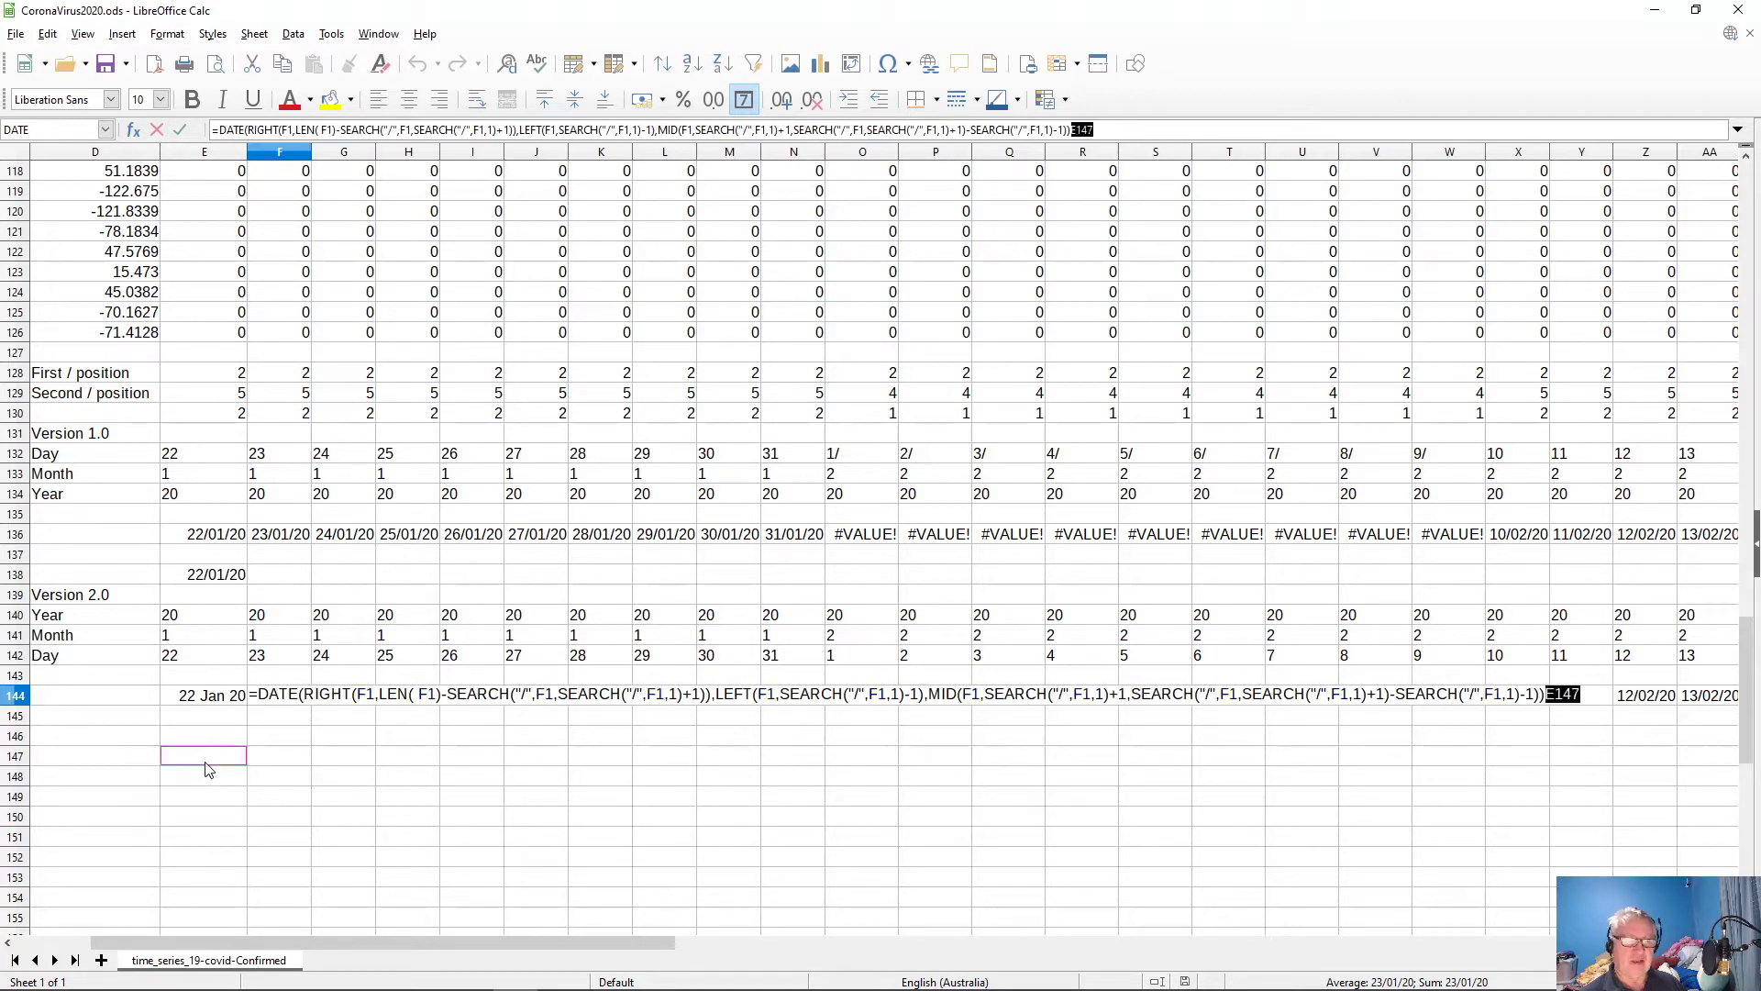
key("Escape")
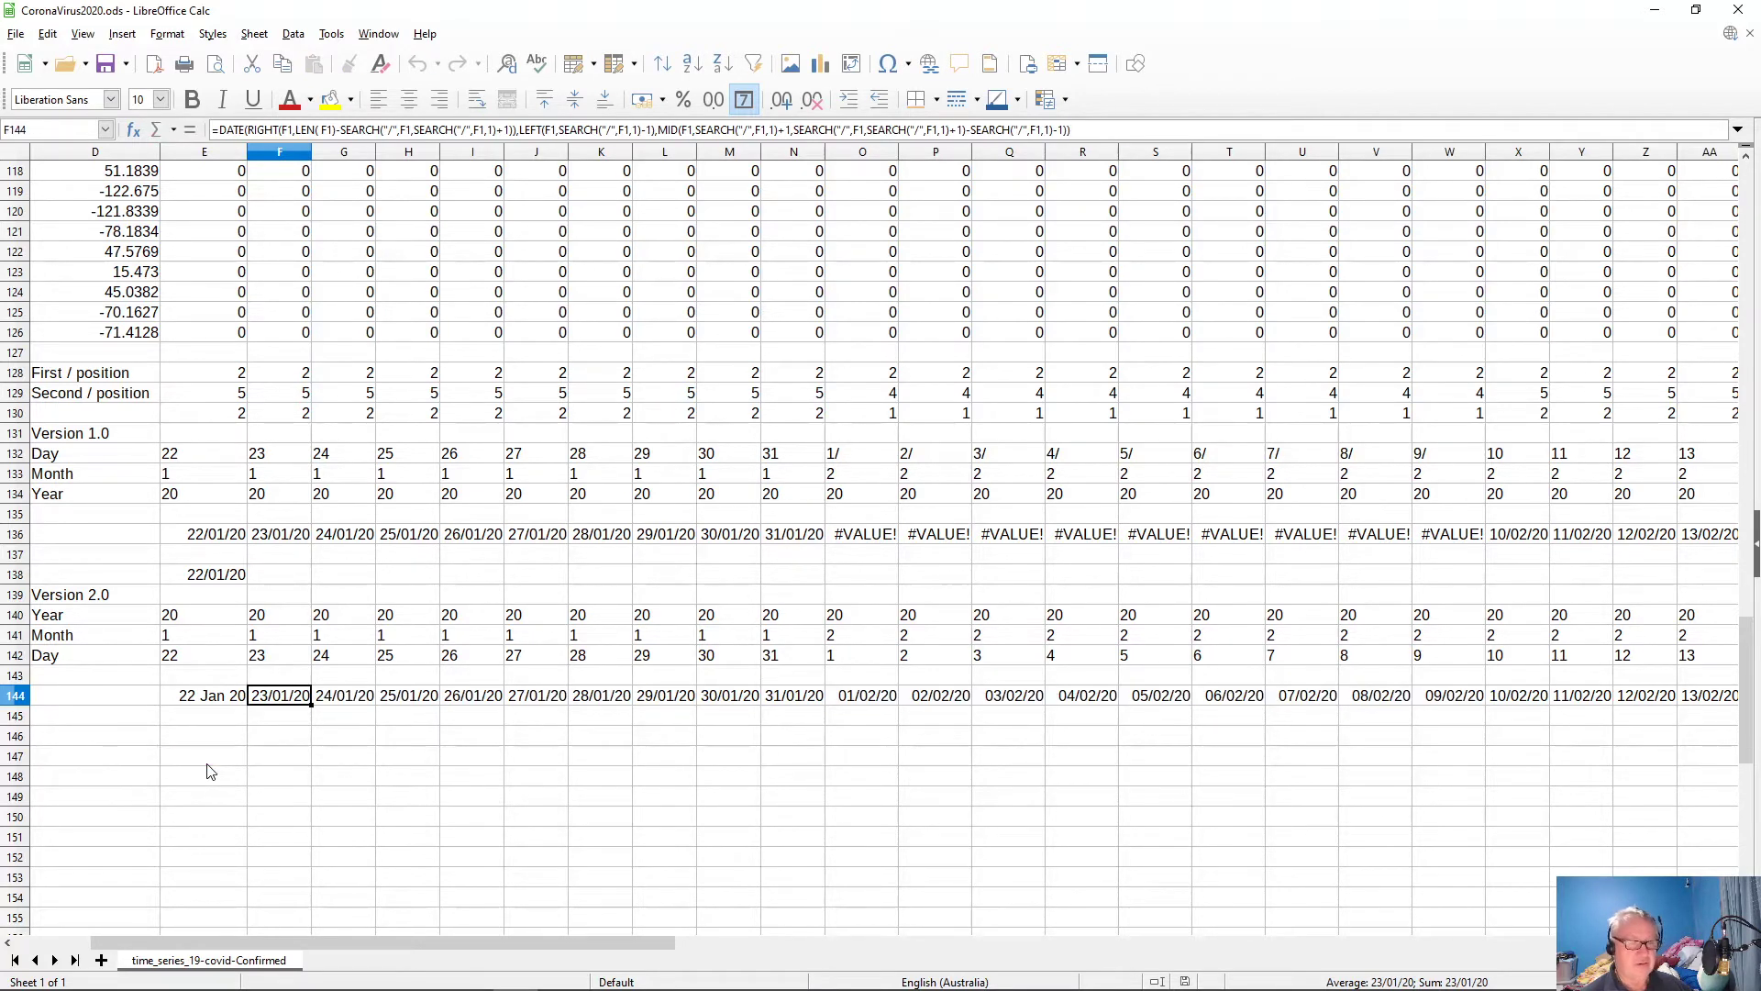
left_click(205, 698)
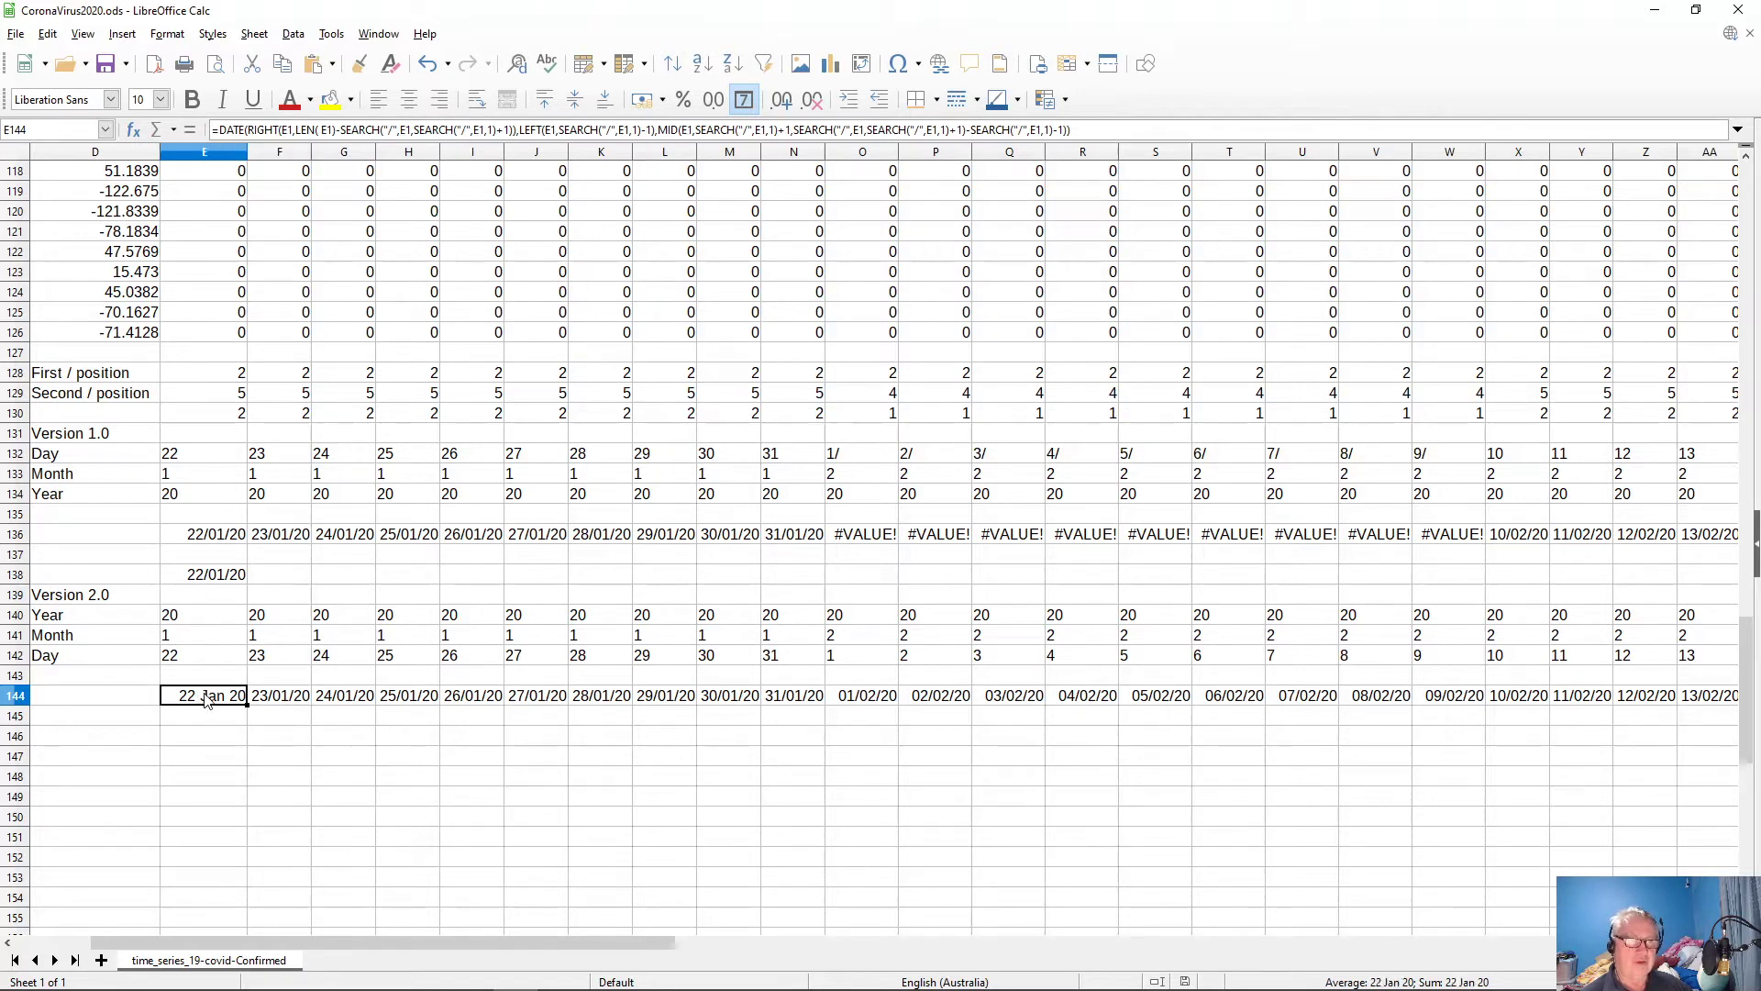
left_click(264, 697)
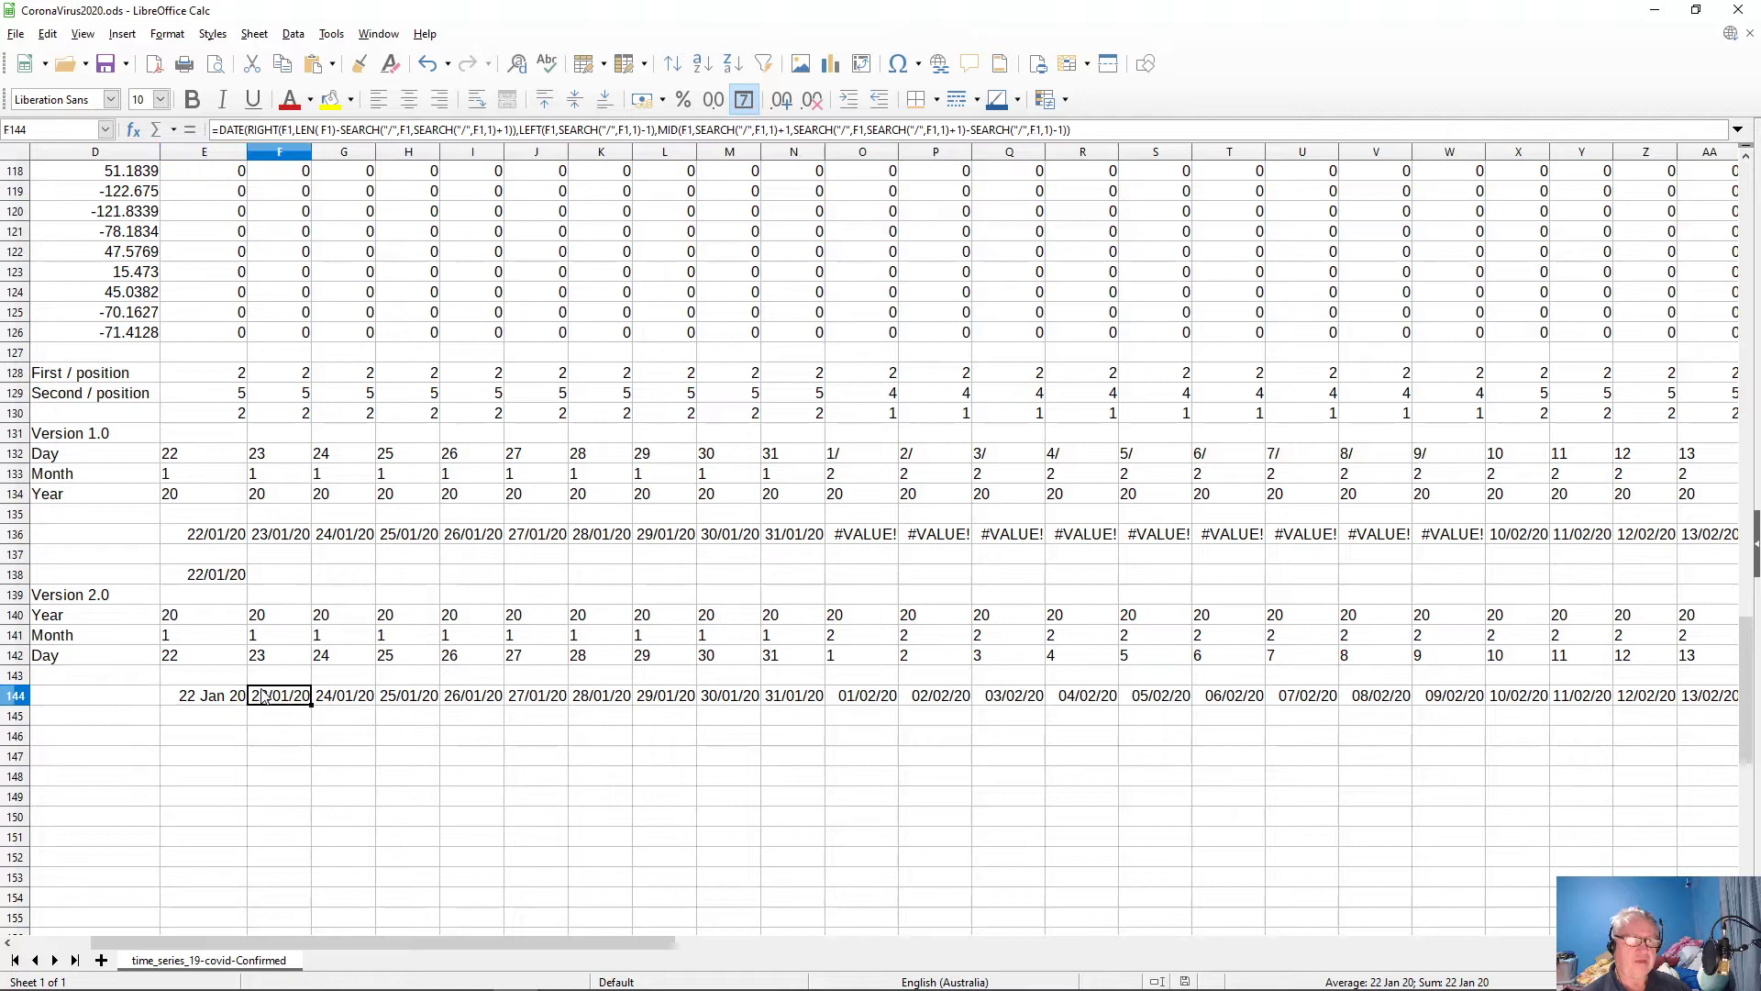
left_click(333, 699)
left_click(404, 702)
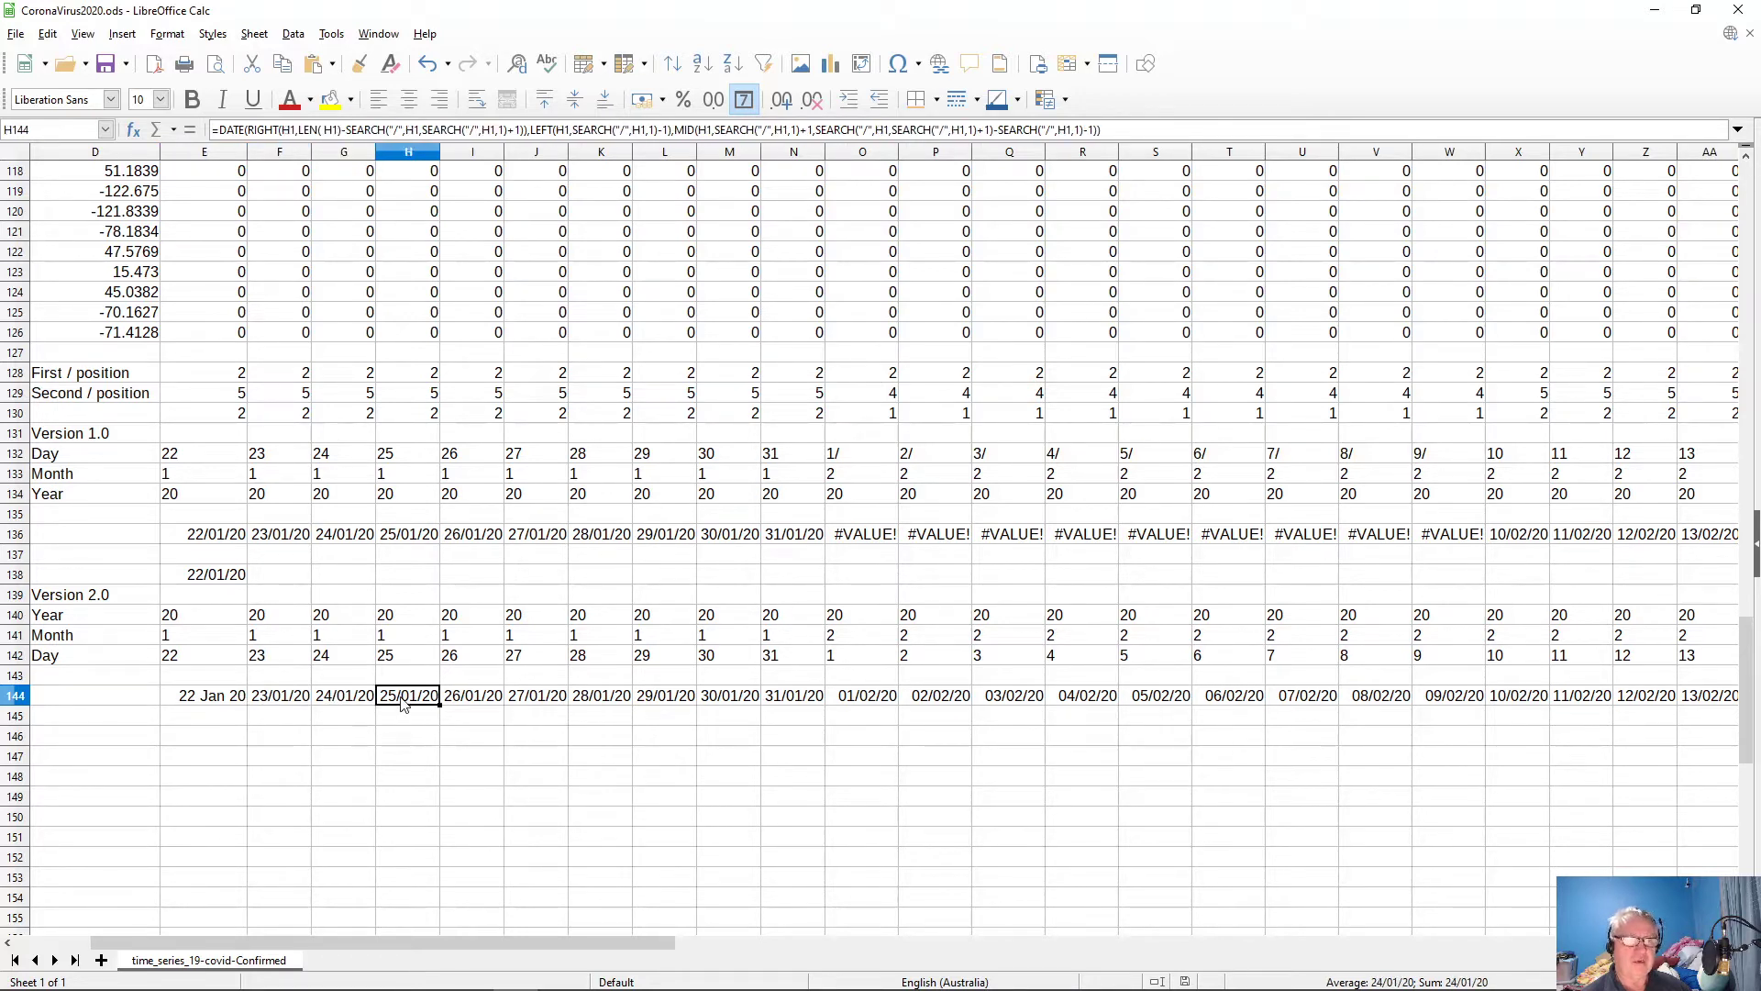
left_click(471, 704)
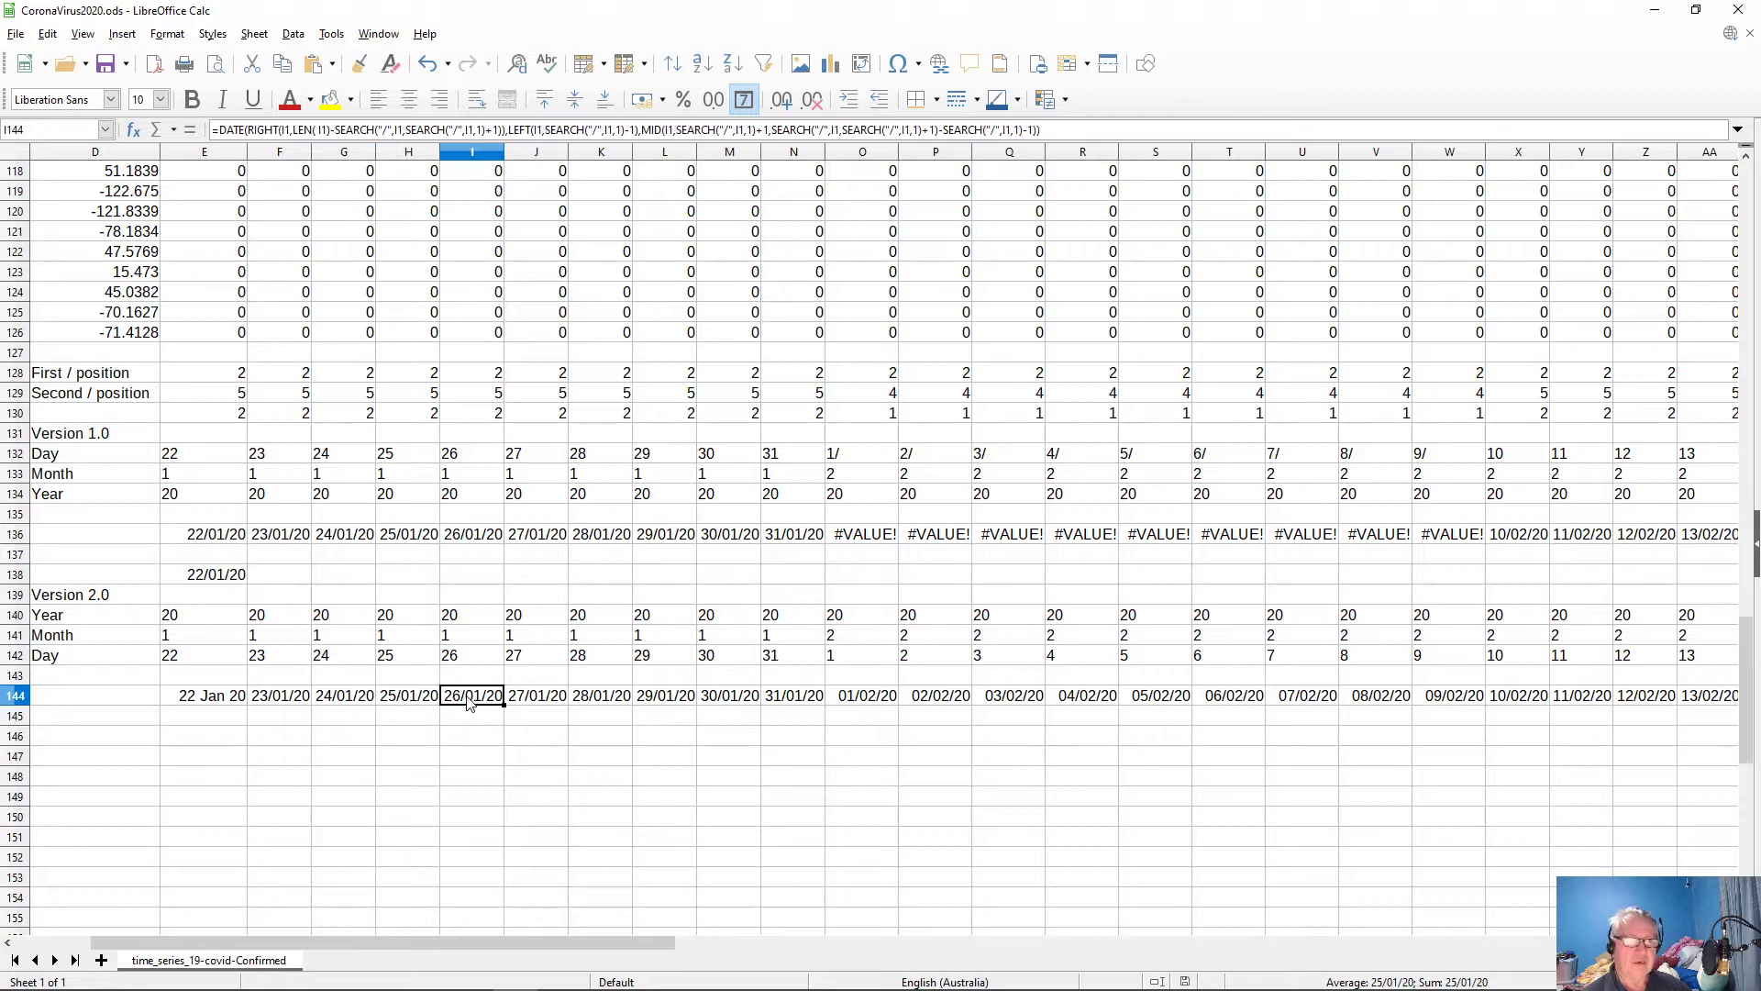
left_click(536, 700)
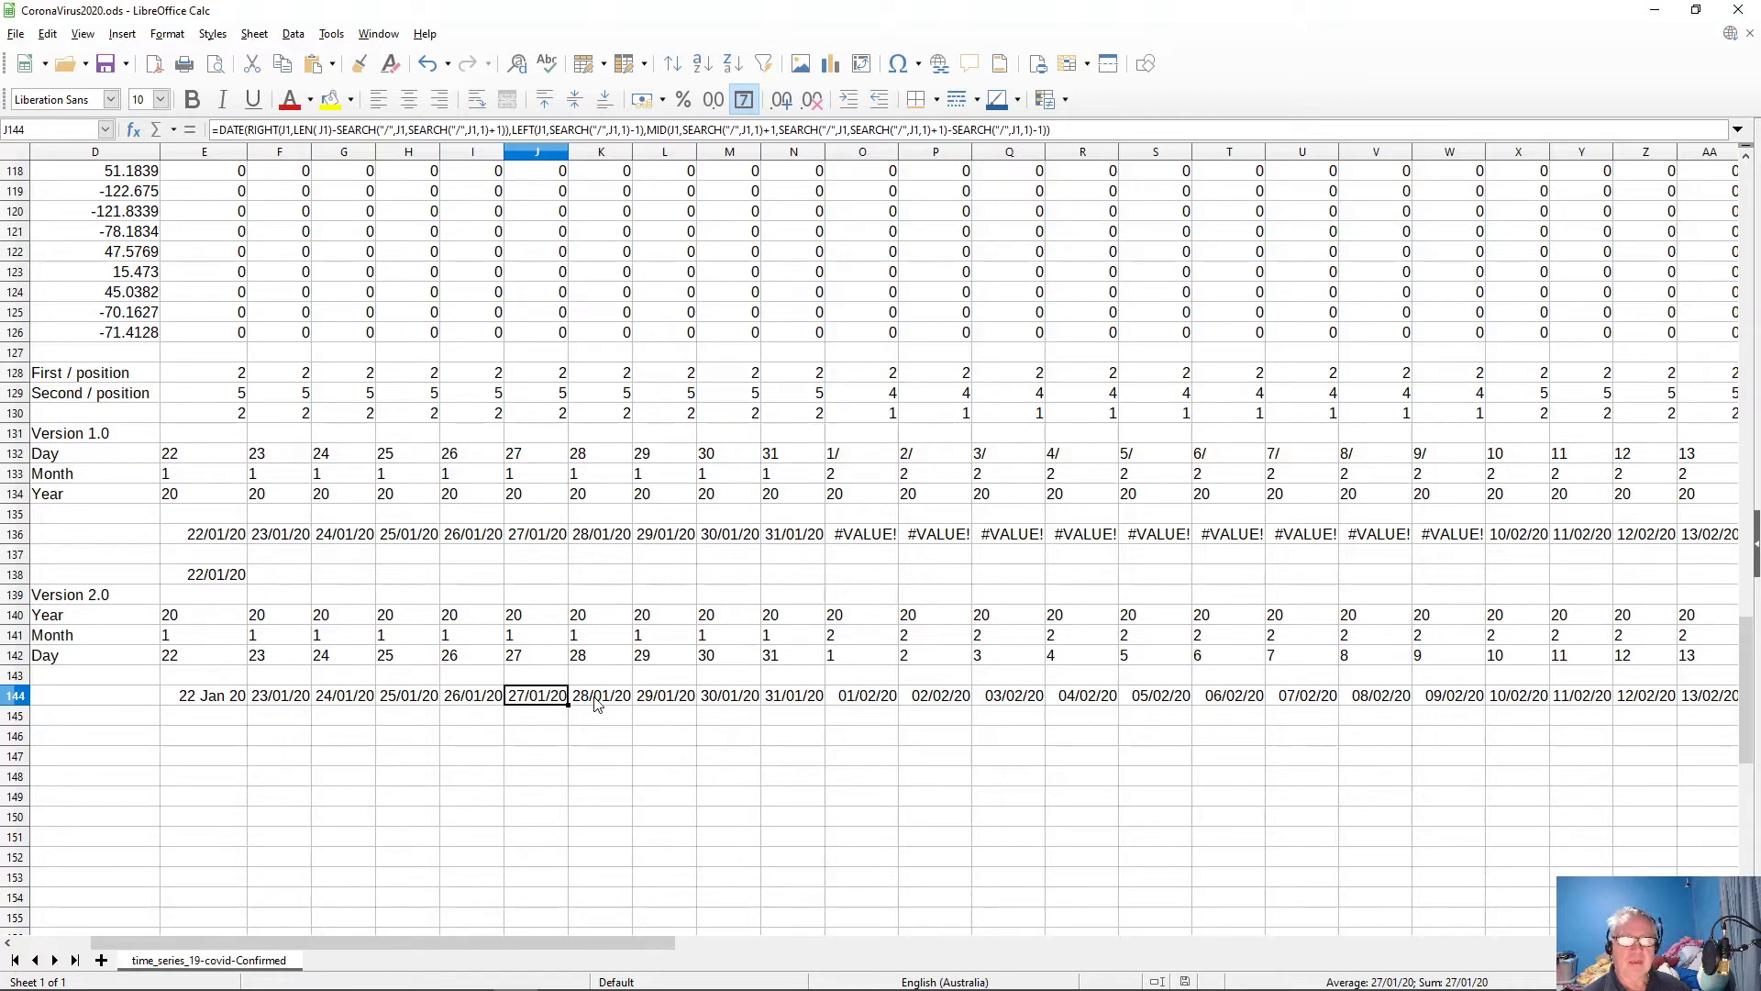
left_click(597, 704)
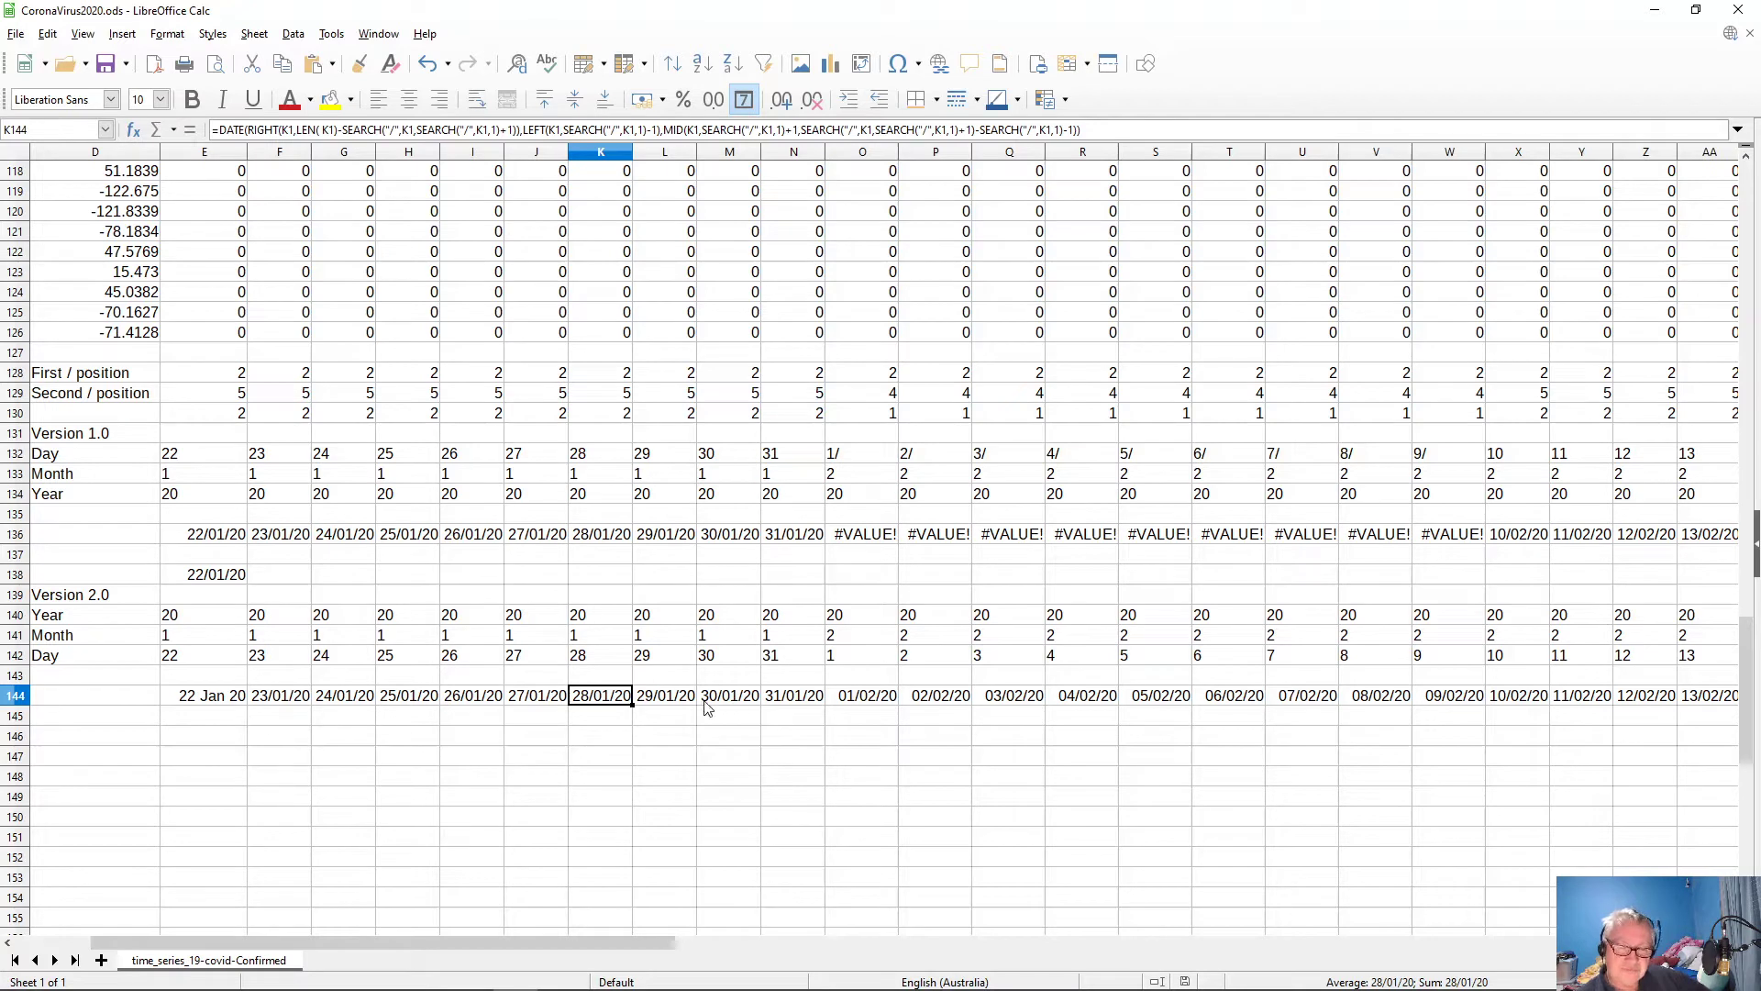
left_click(674, 700)
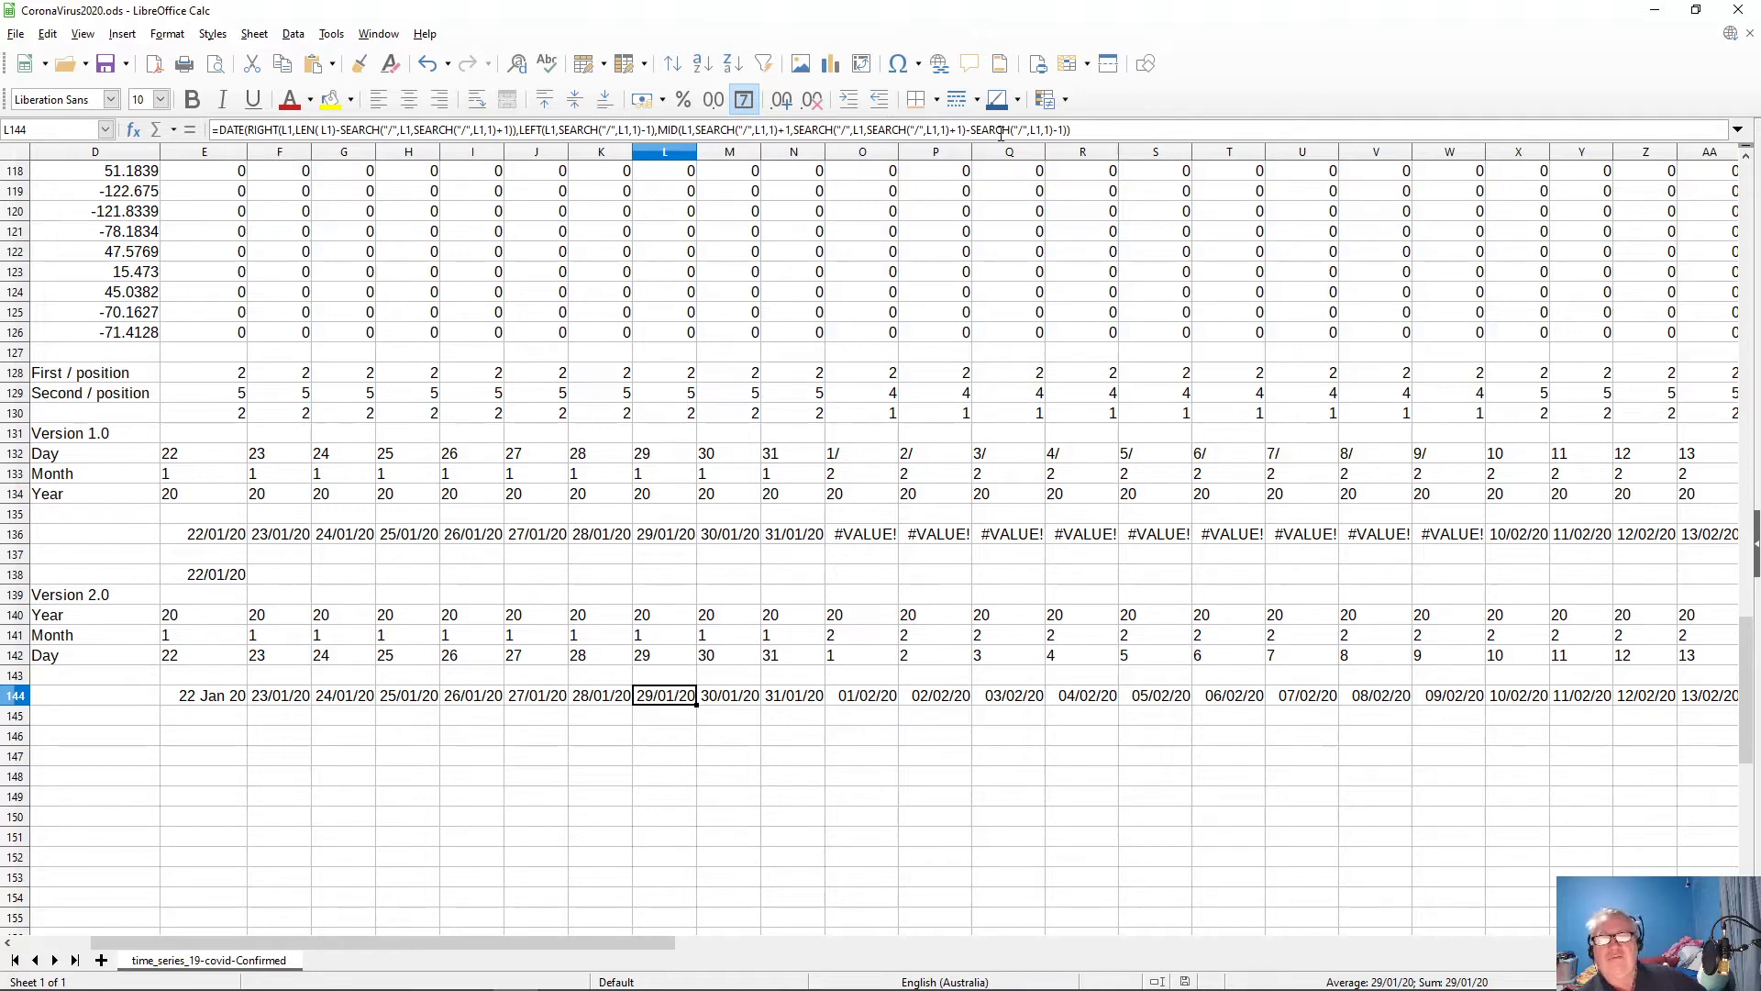
left_click(1088, 128)
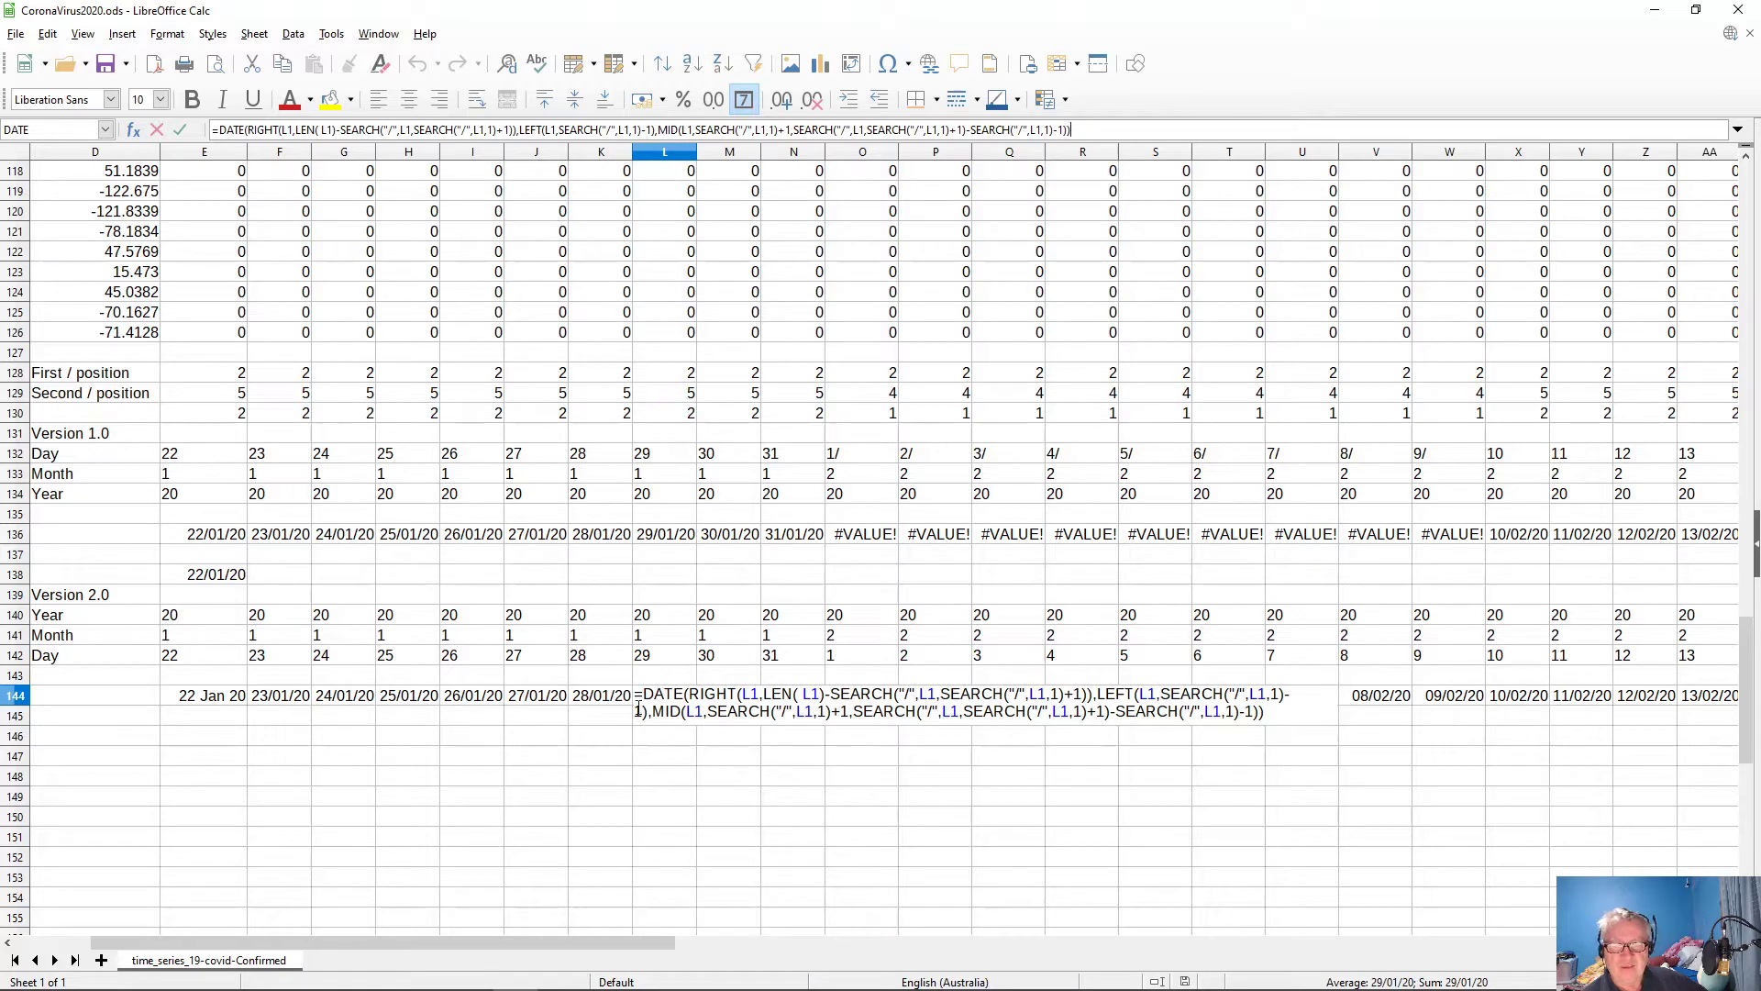
key("Escape")
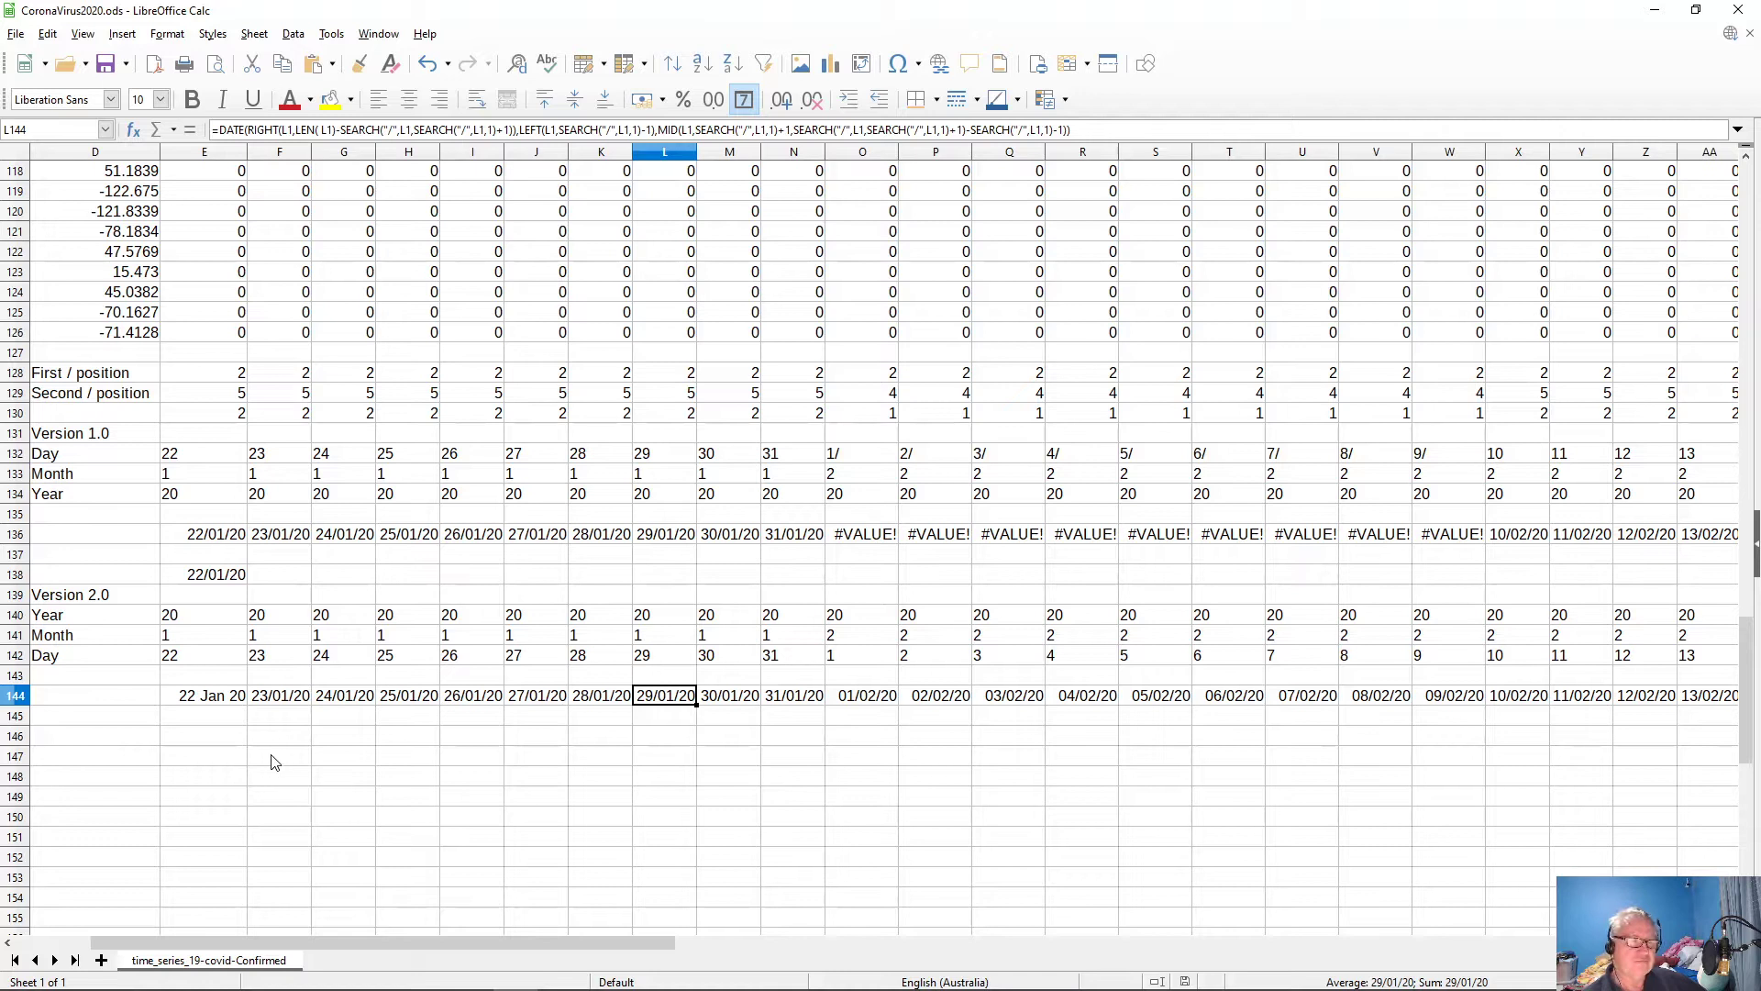
- Add a new sheet after the time series sheet and name it Deaths
left_click(102, 960)
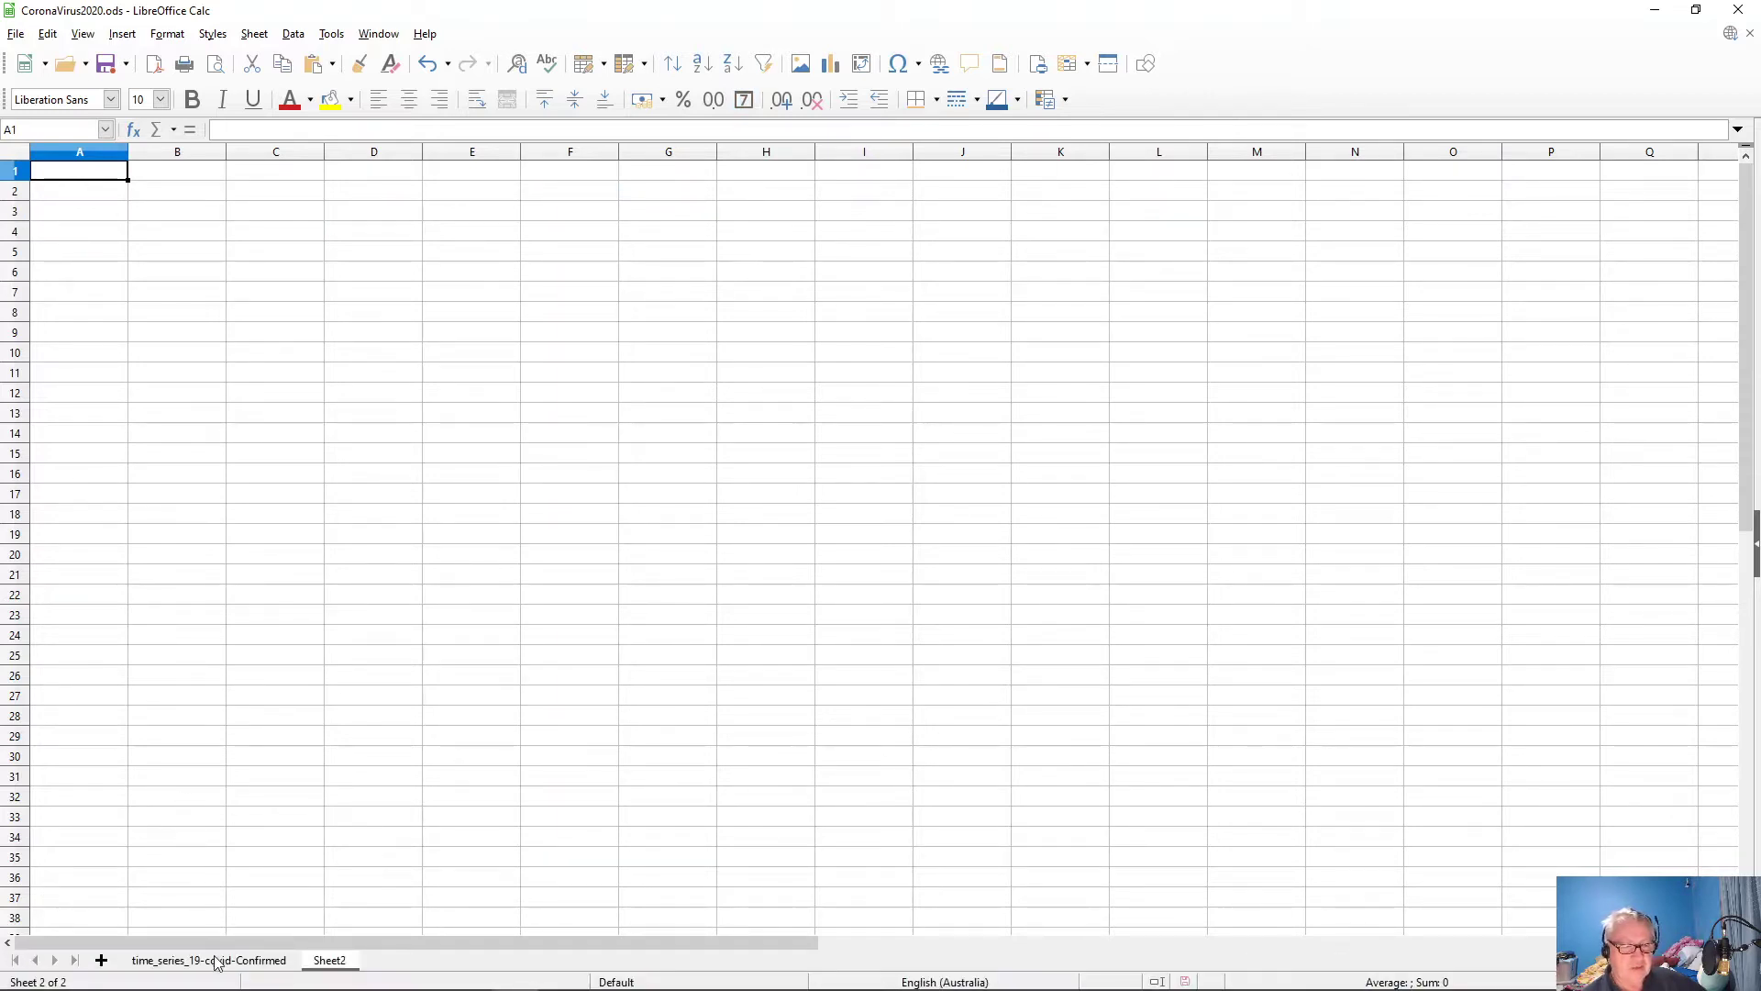
right_click(332, 965)
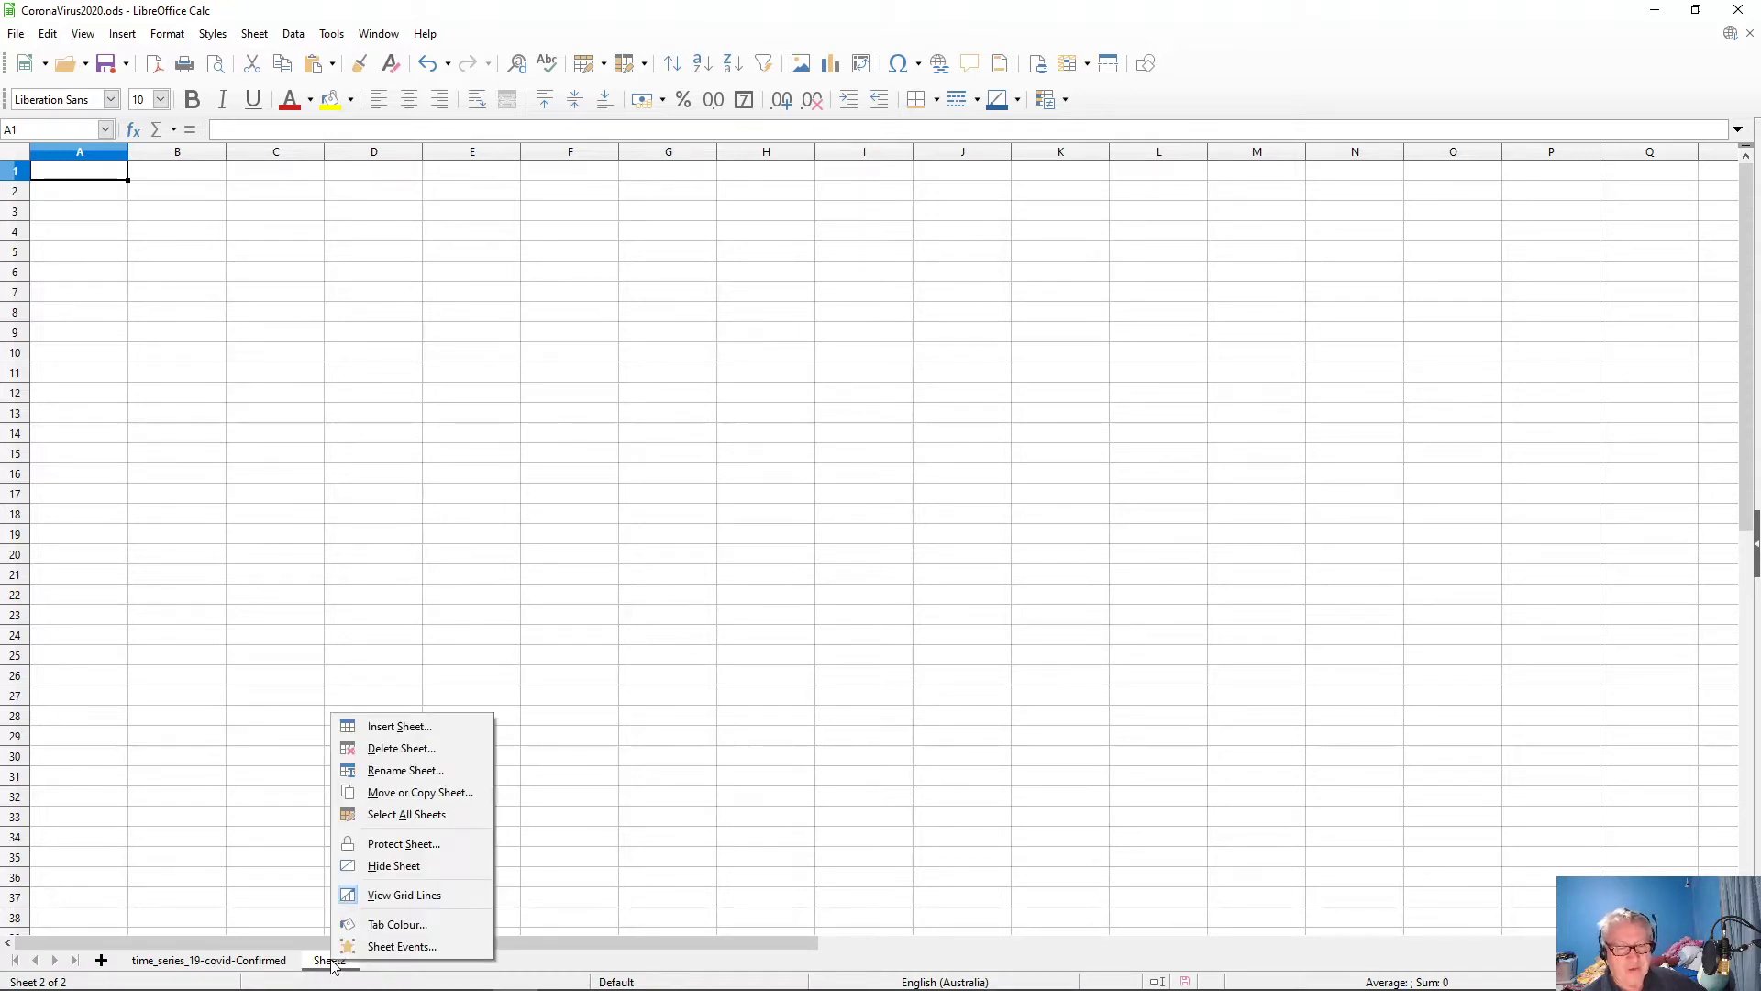
left_click(413, 770)
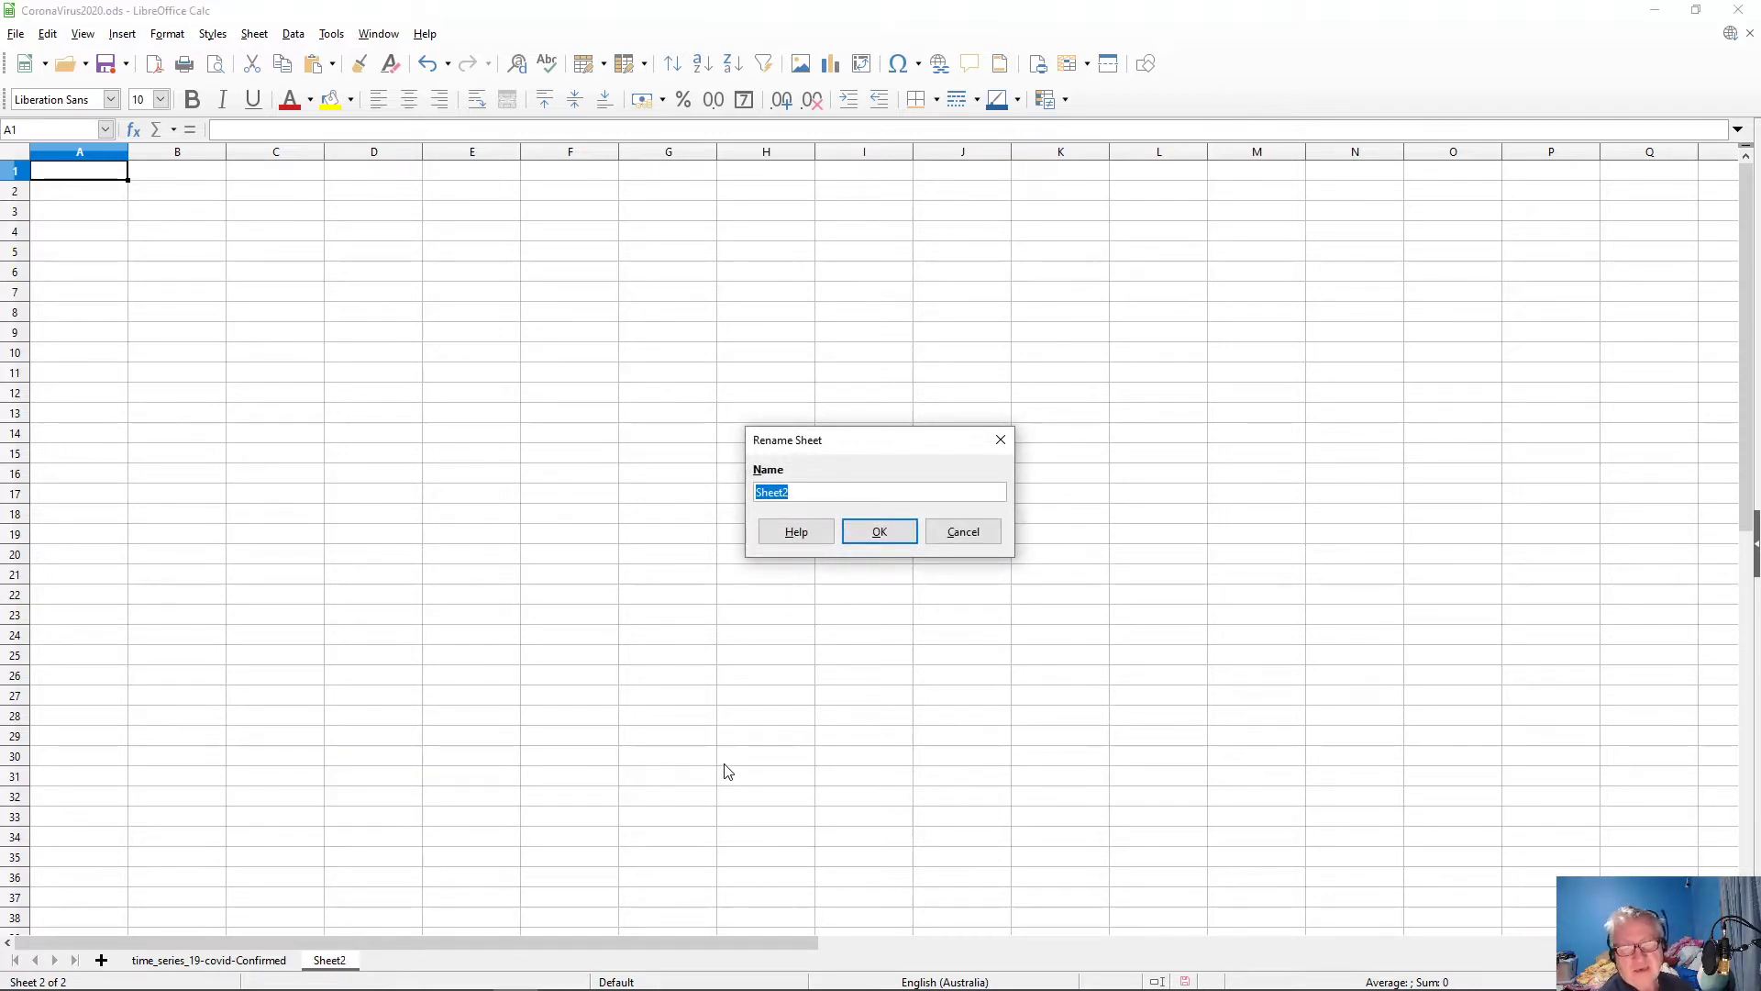
type("Deaths")
key("Return")
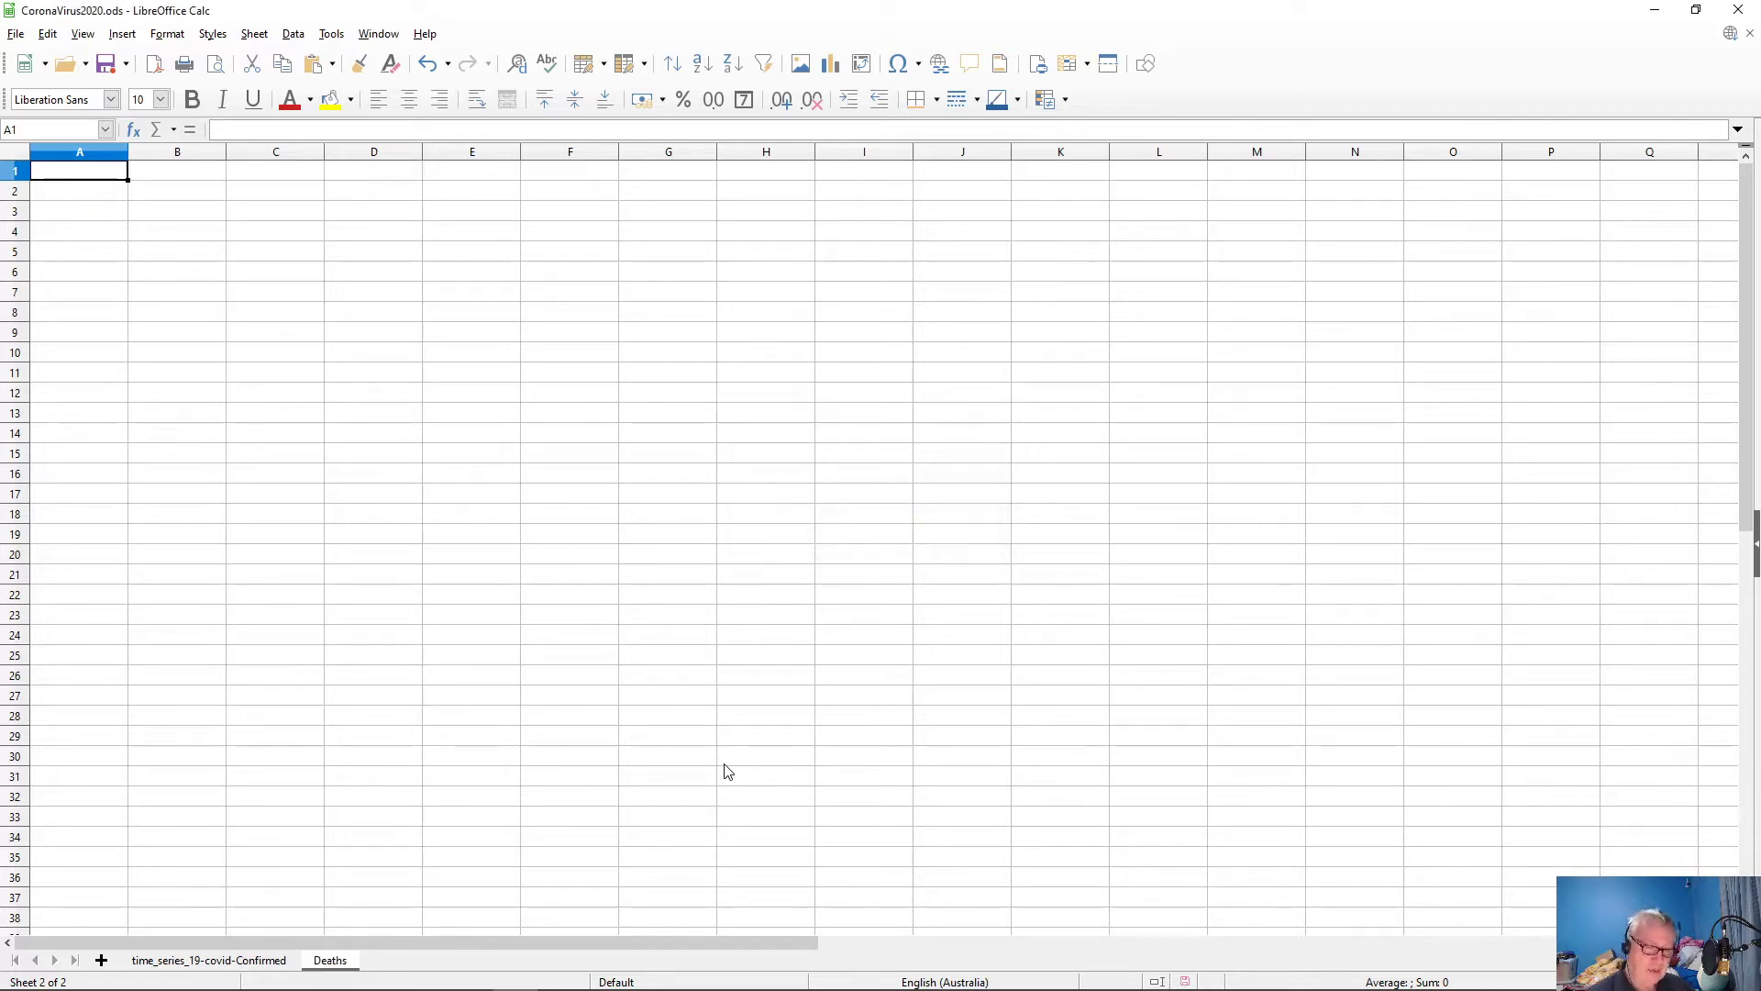
- Shorten the name of the time_series_19-covid-Confirmed sheet to Confirmed
left_click(179, 966)
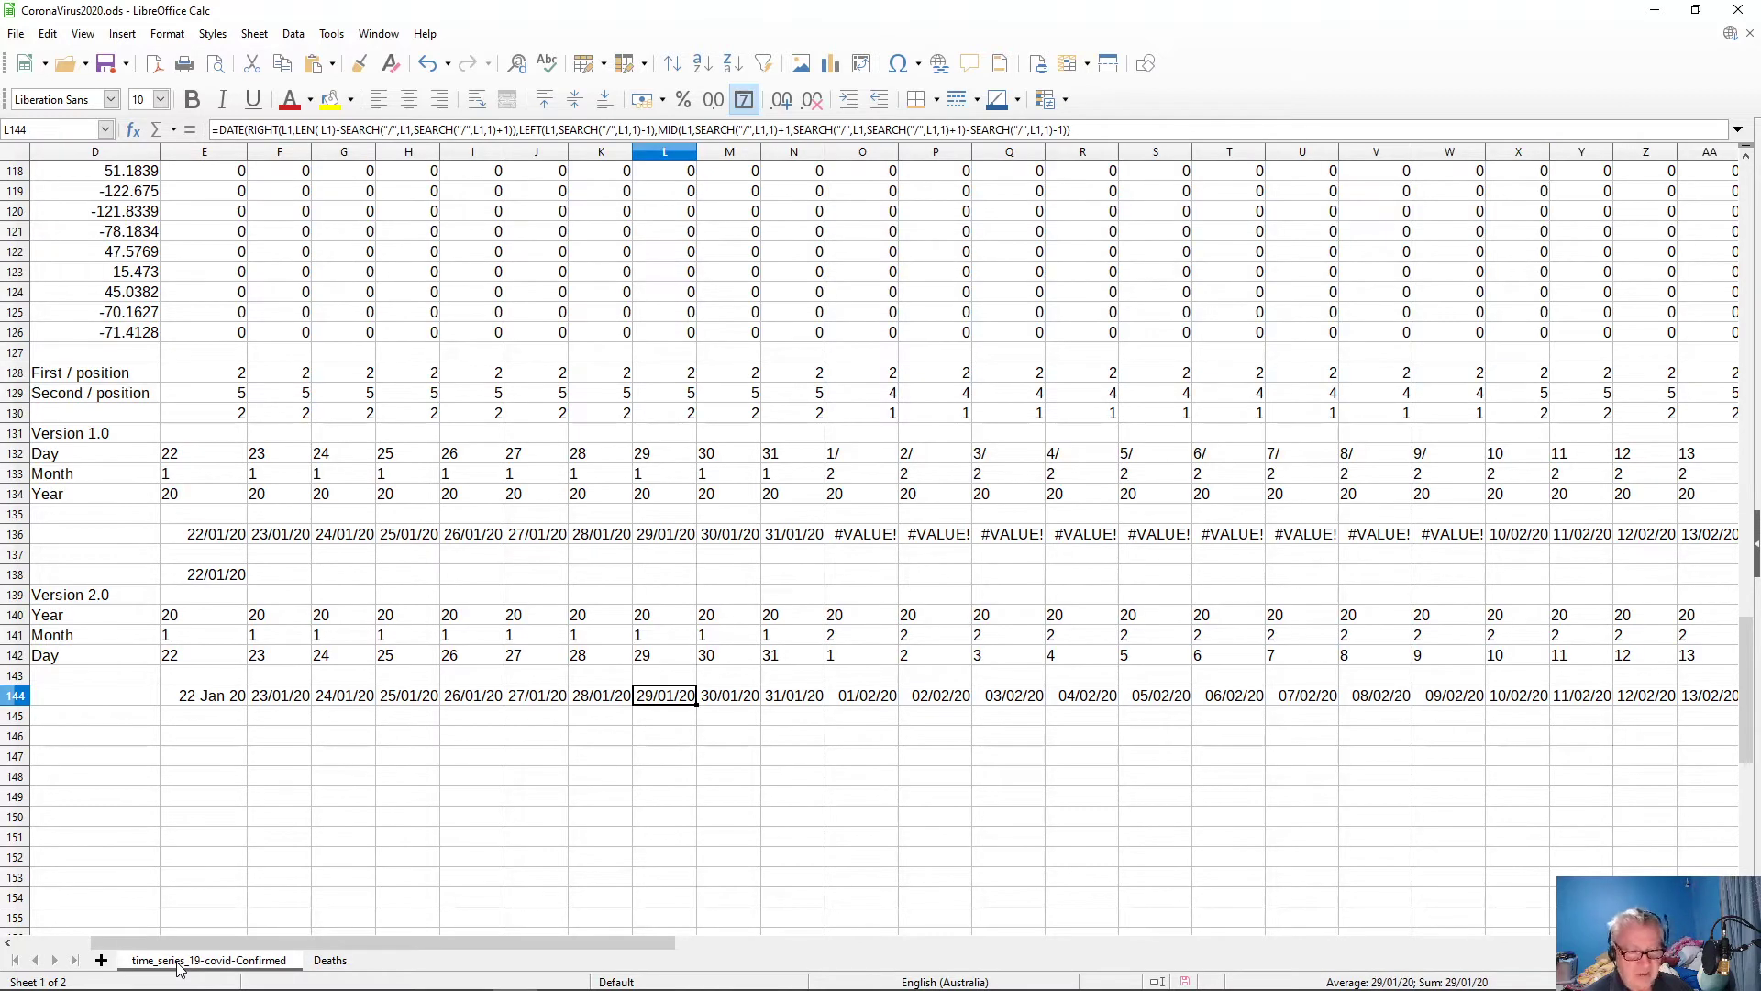
right_click(179, 968)
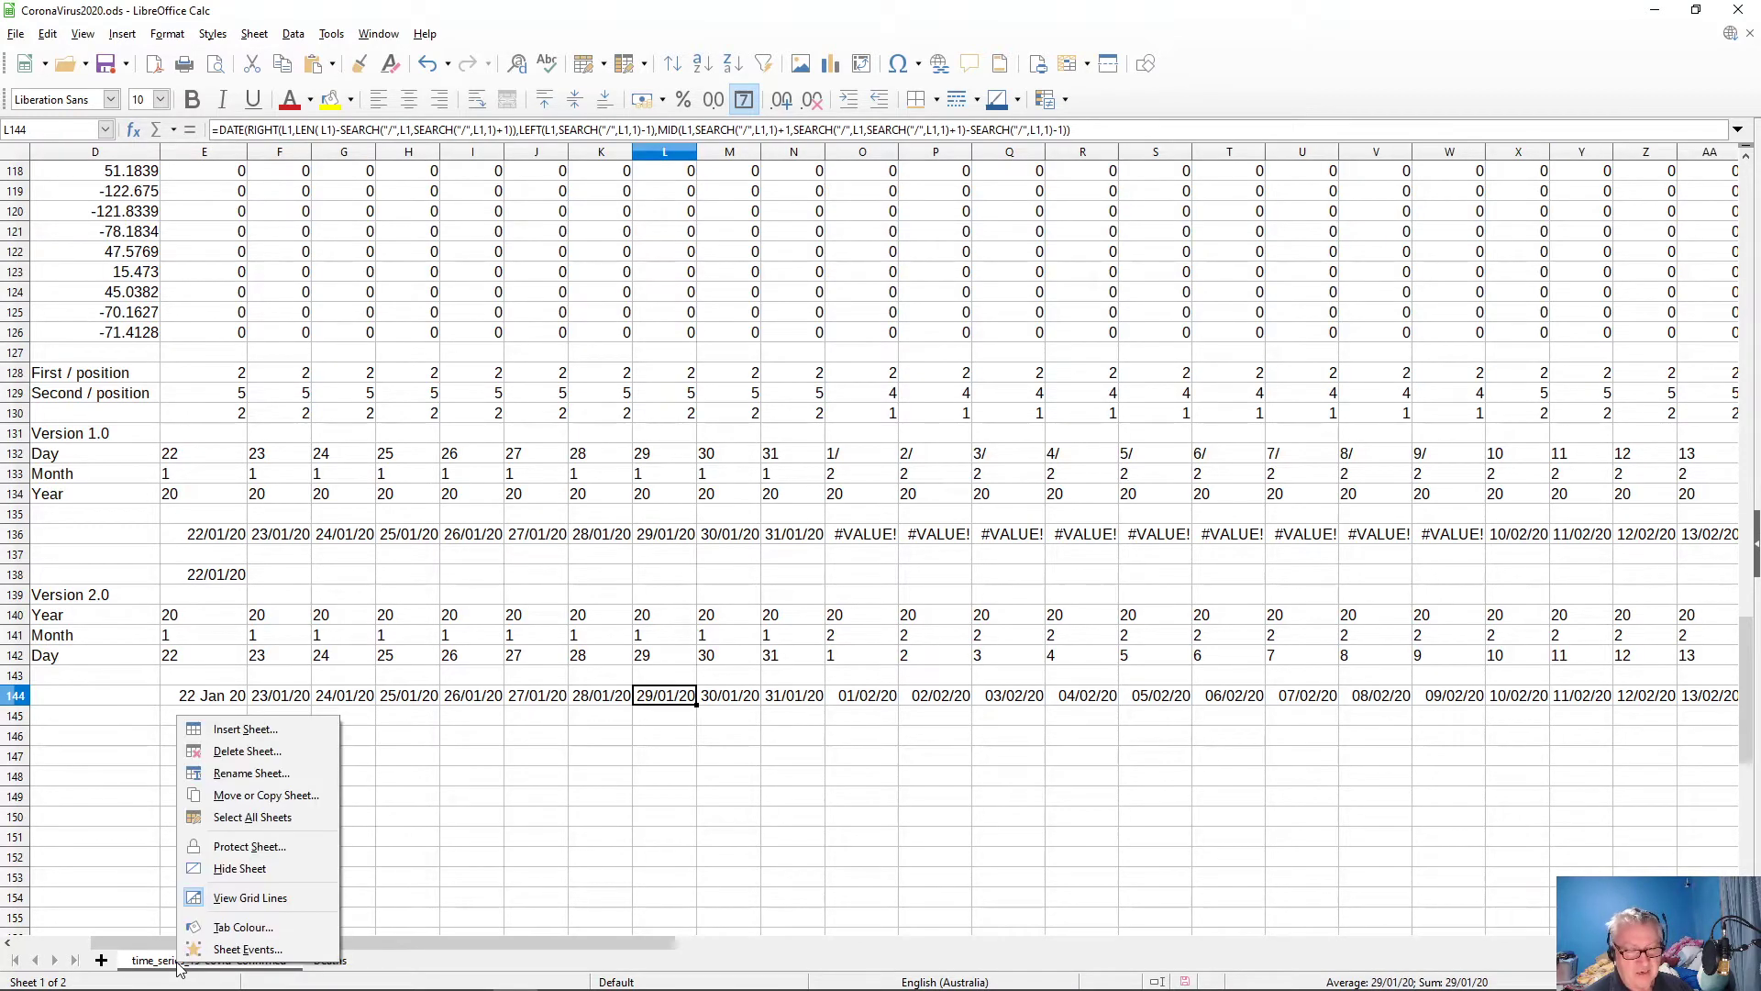
left_click(303, 773)
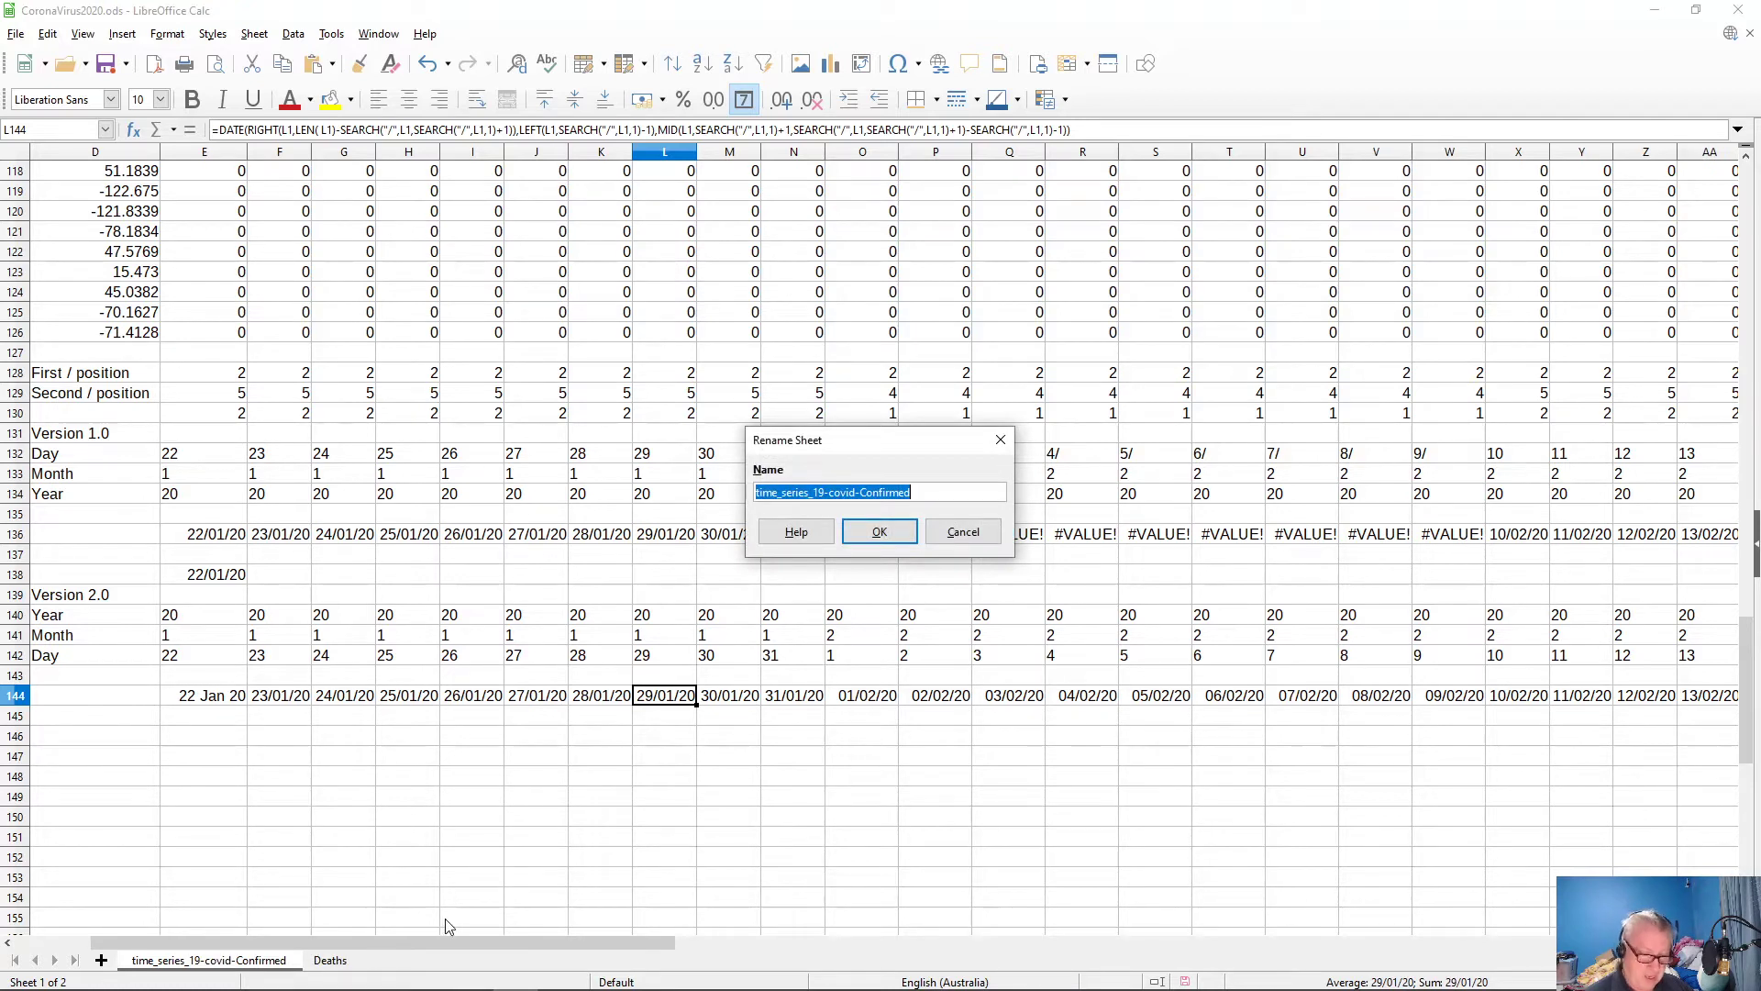
key("Home")
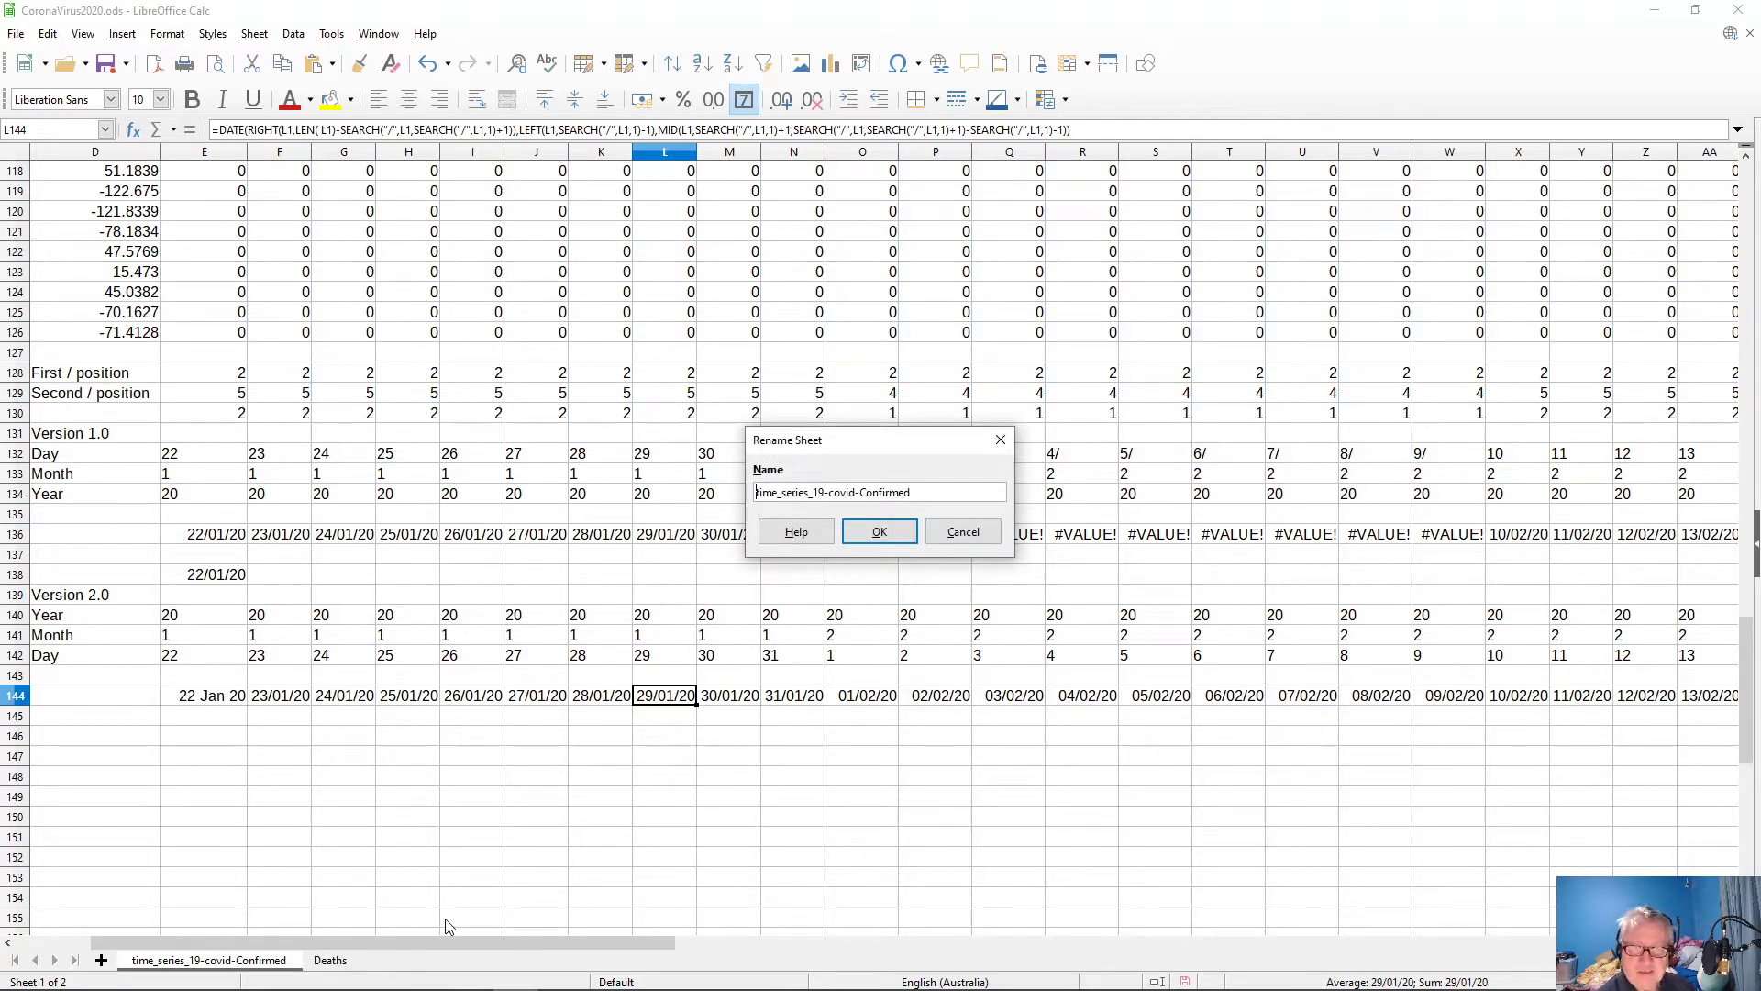
key("shift+Right")
key("shift+Right")
key("shift+Right")
key("shift+Right")
key("shift+Right")
key("shift+Right")
key("shift+Right")
key("shift+Right")
key("shift+Right")
key("shift+Right")
key("shift+Right")
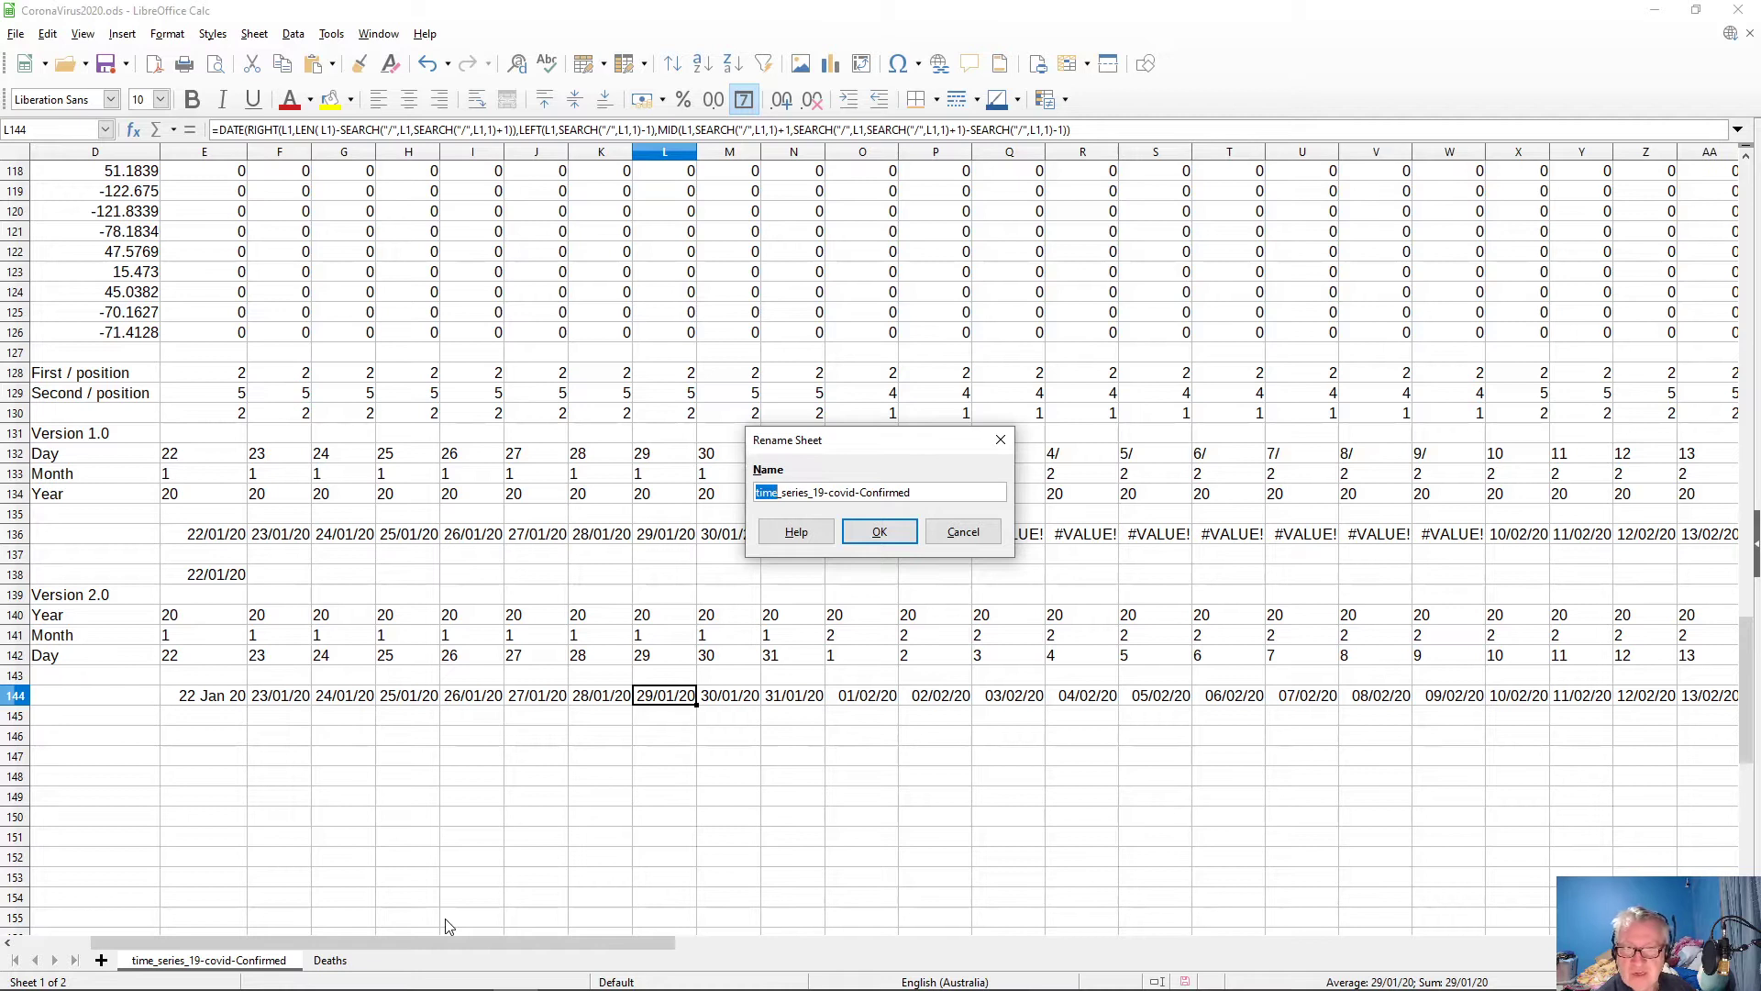
key("shift+Right")
key("shift+Right")
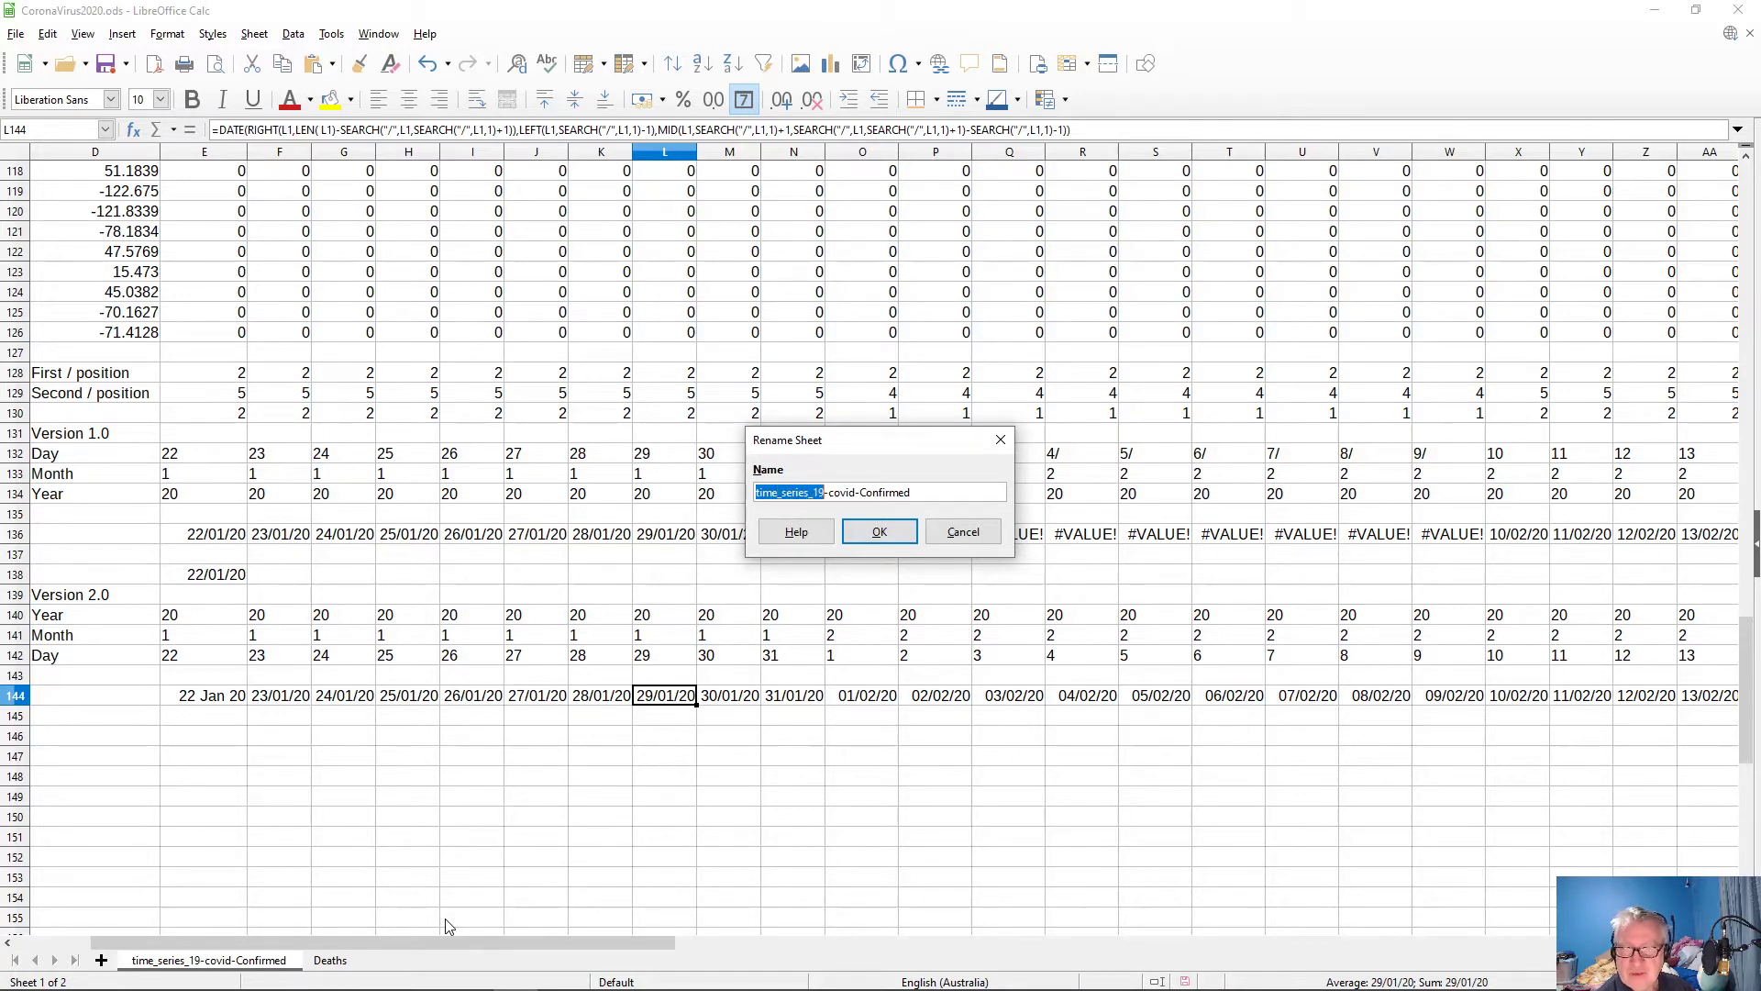
key("shift+Right")
key("shift+Right")
key("shift+Right")
key("shift+Right")
key("shift+Right")
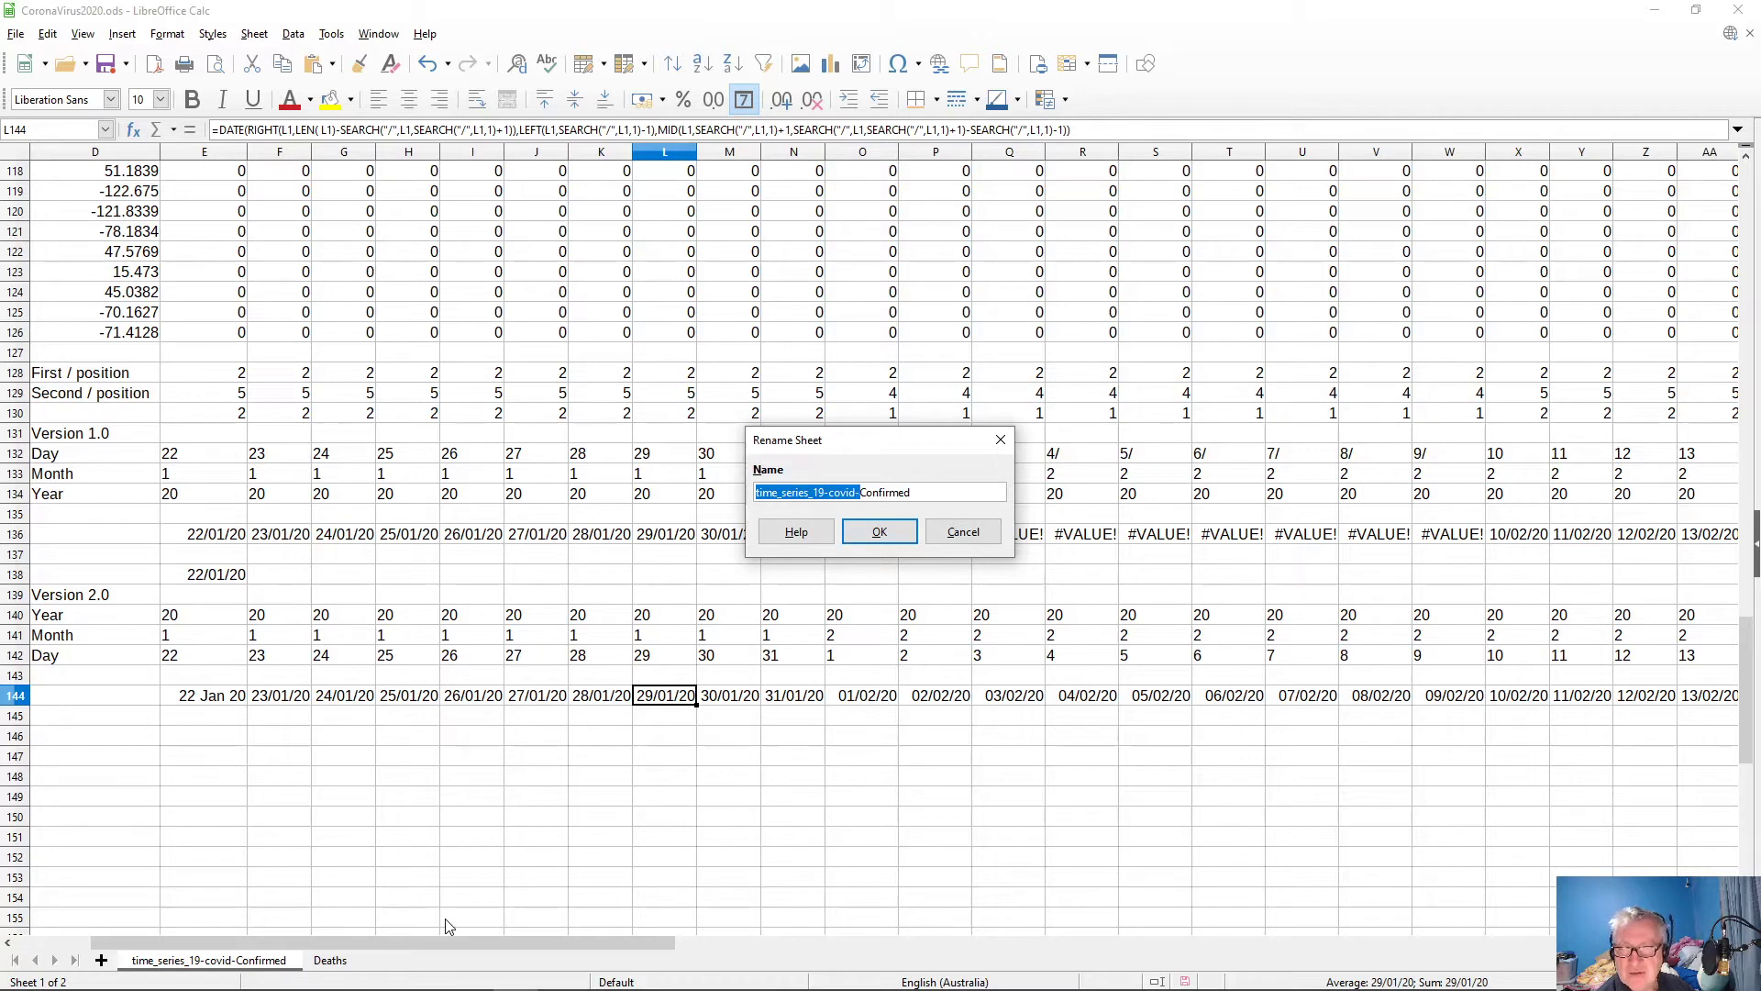
key("Delete")
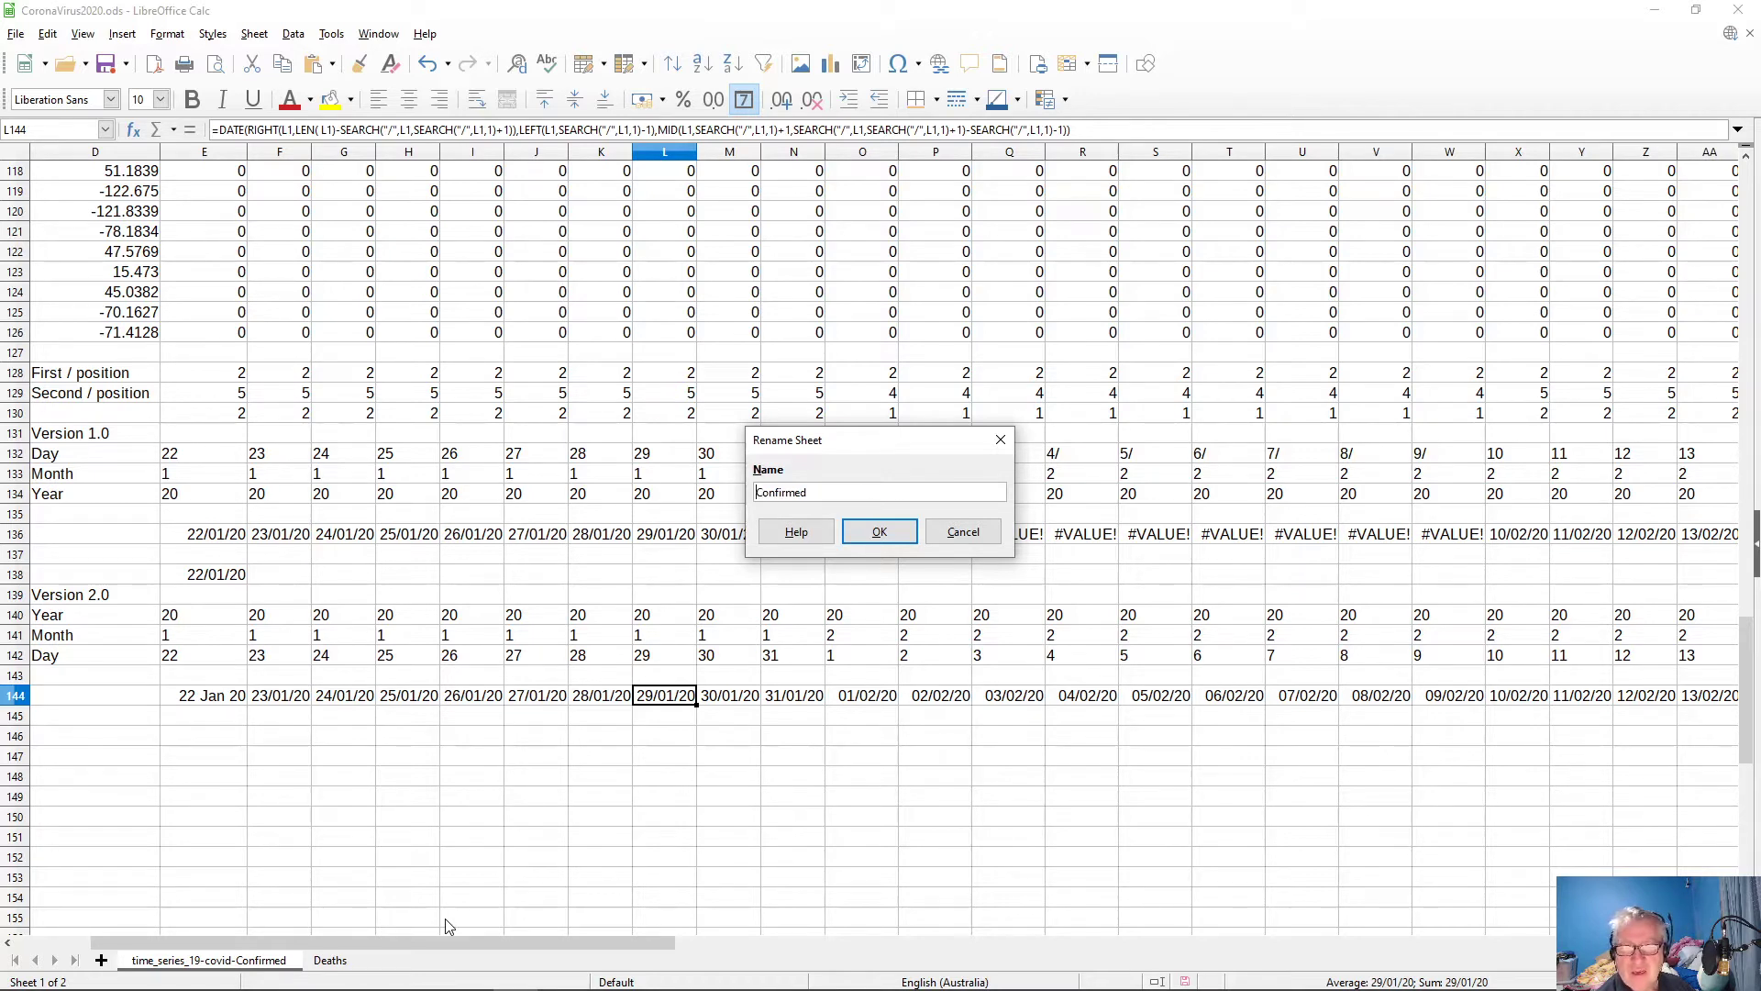
left_click(878, 532)
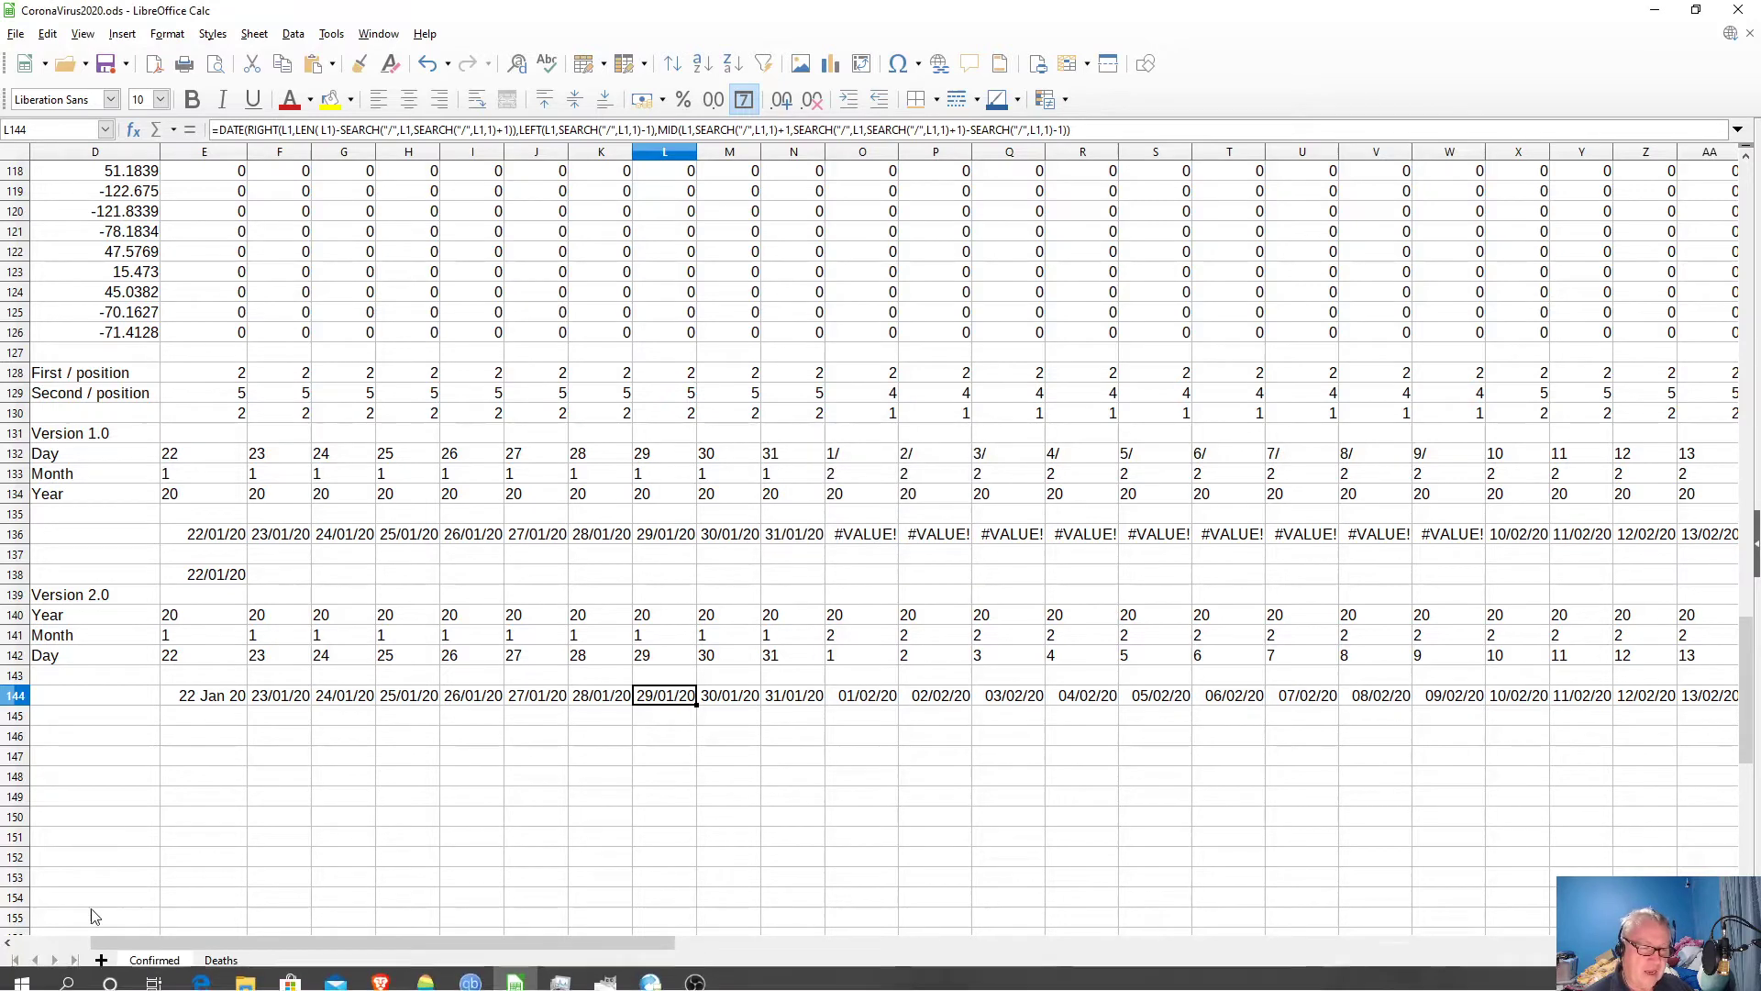
- Add a third sheet after Deaths and name it Recovered
left_click(218, 963)
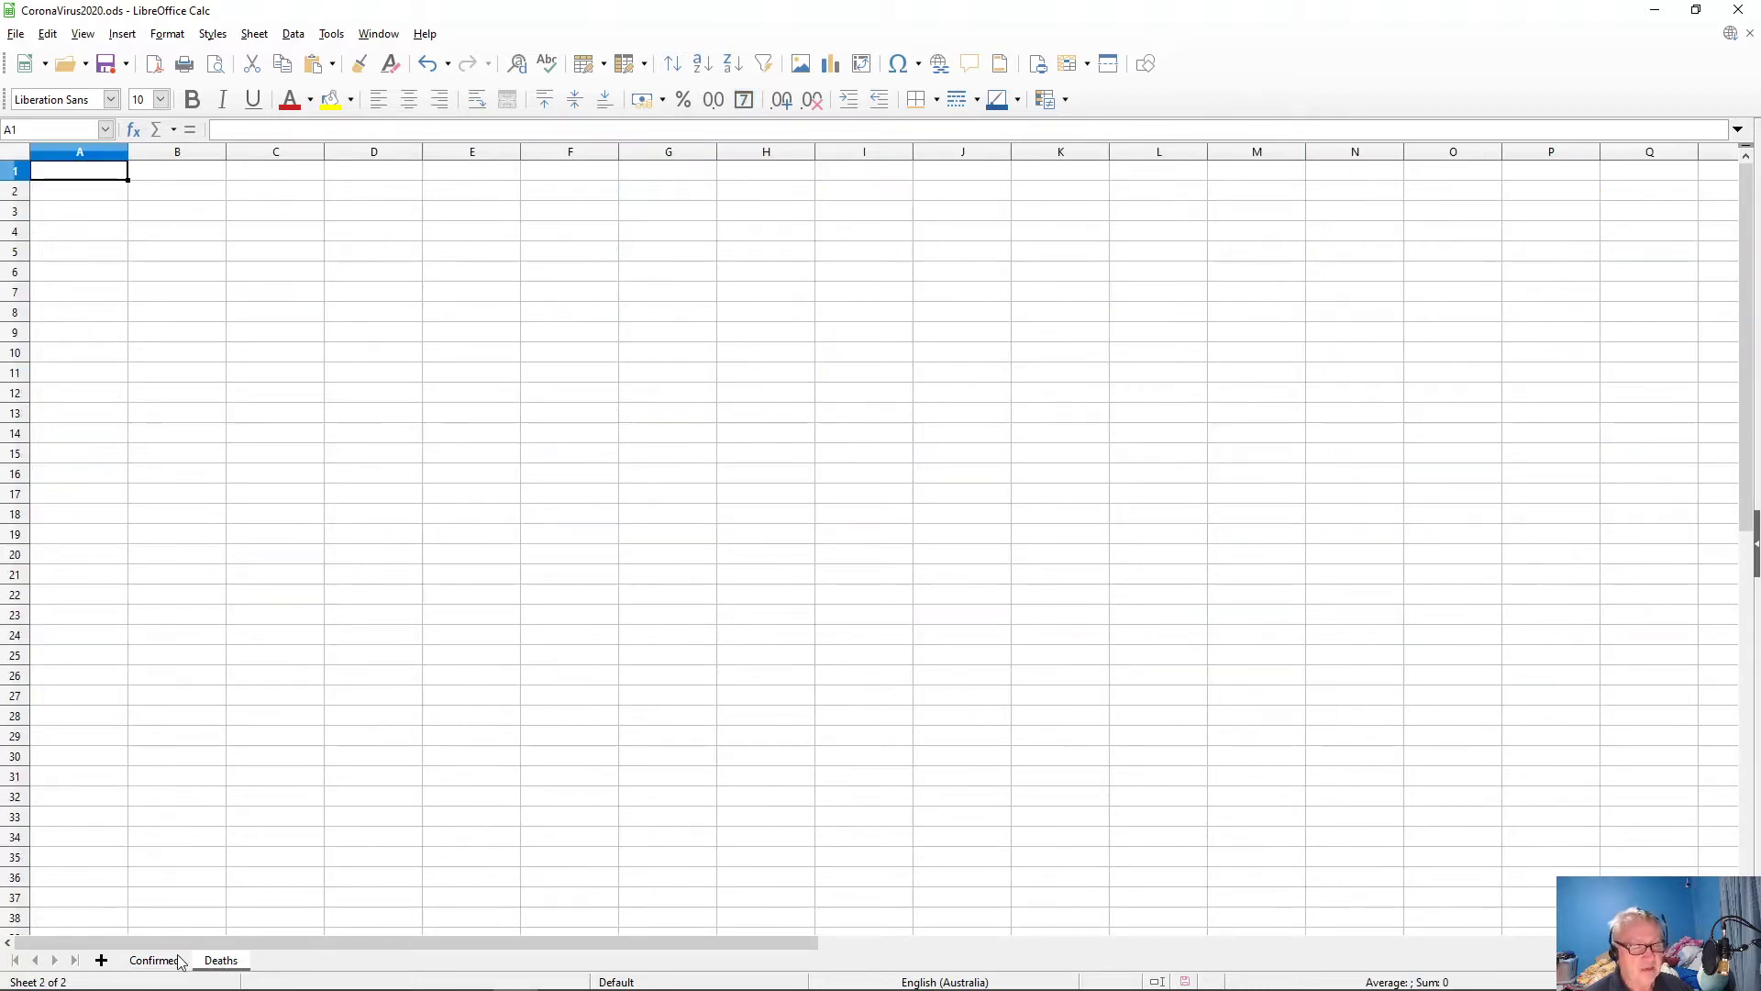
left_click(101, 960)
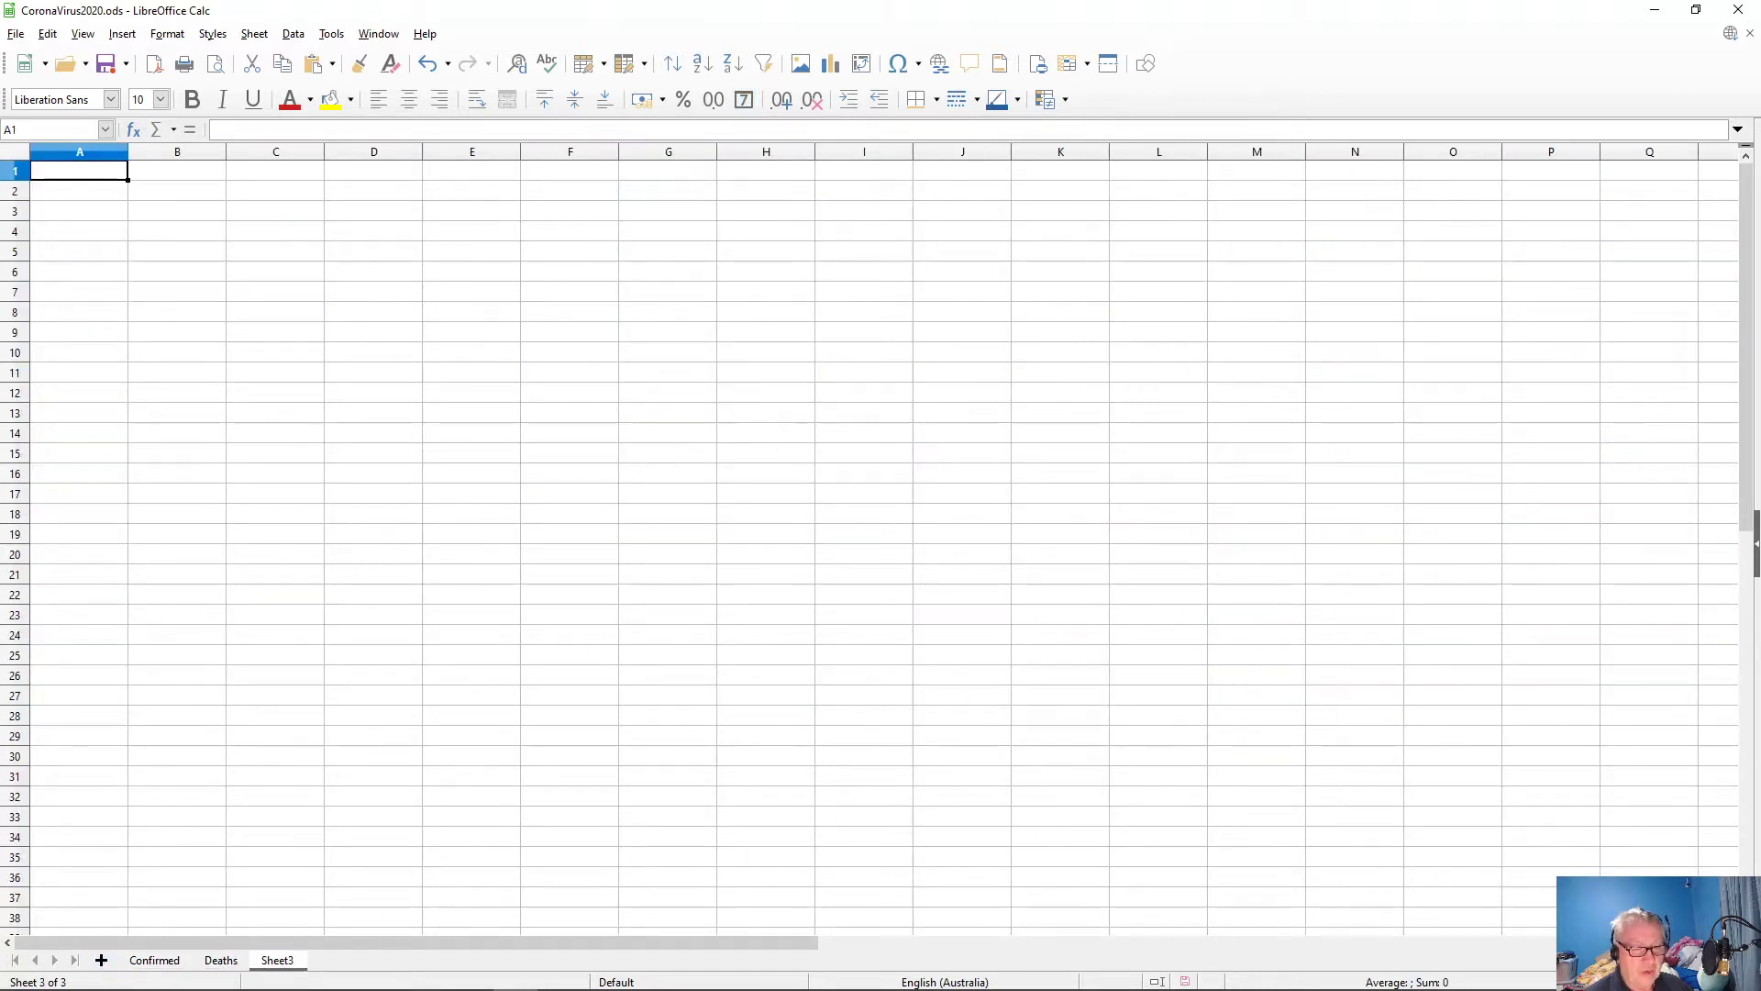
right_click(278, 962)
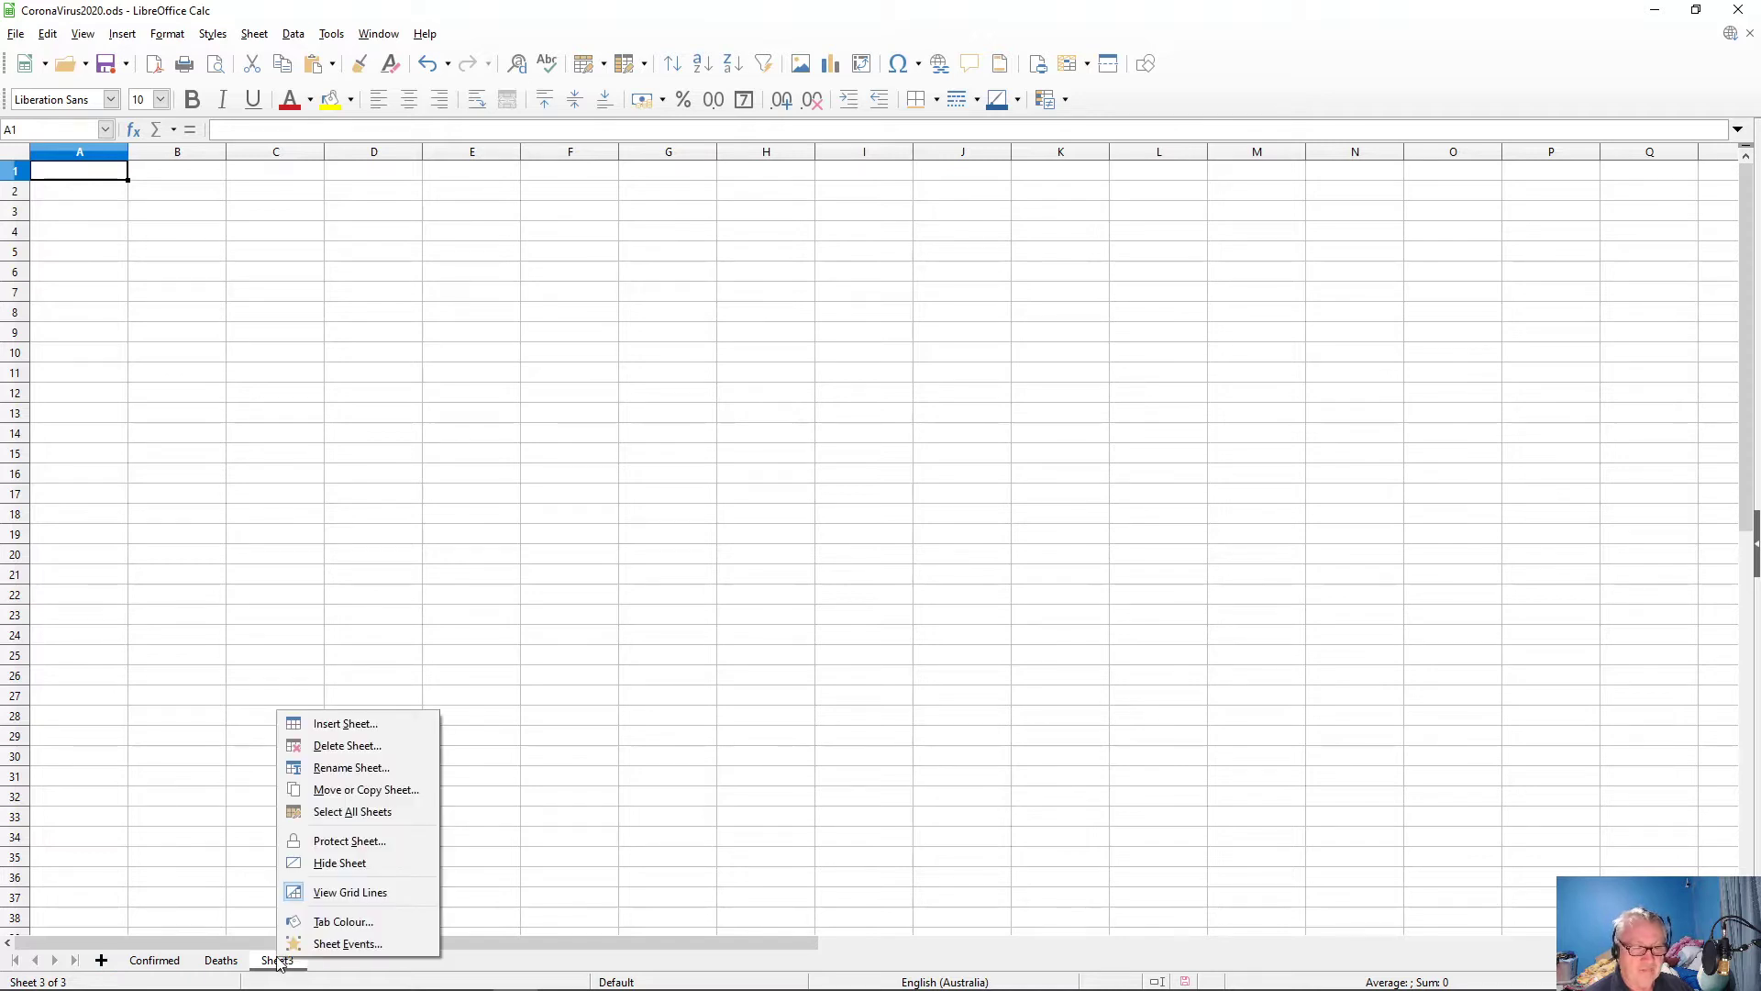
left_click(351, 769)
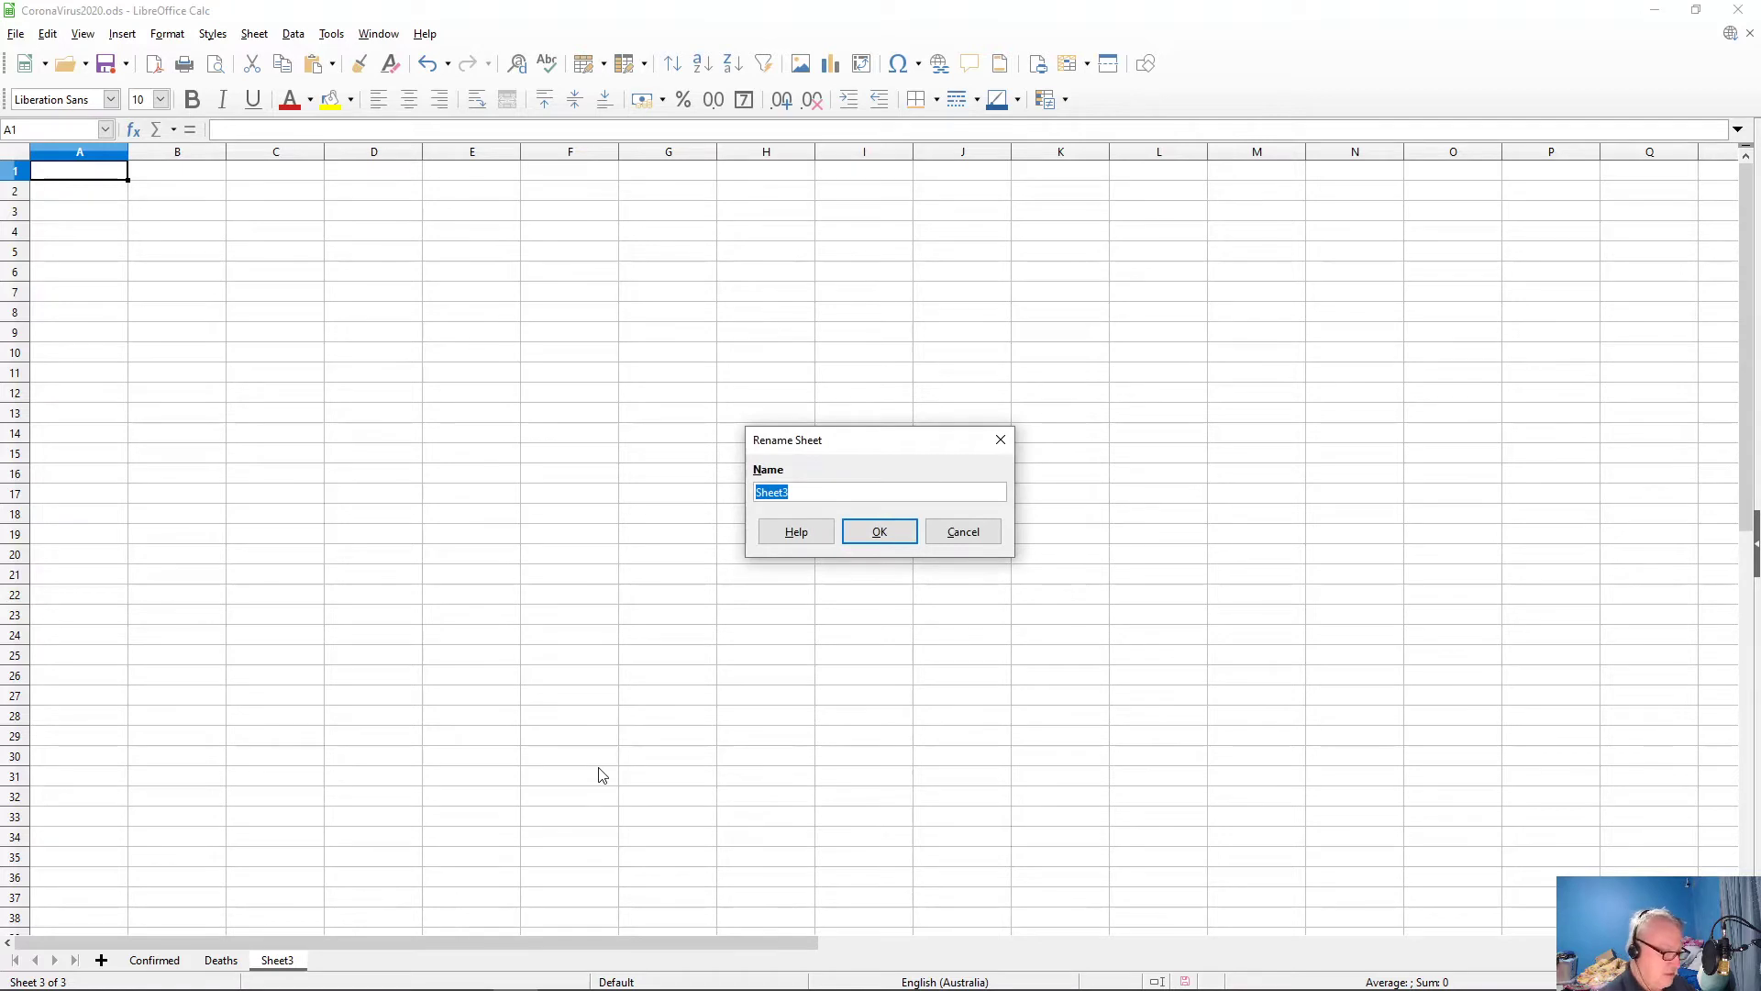
type("Re")
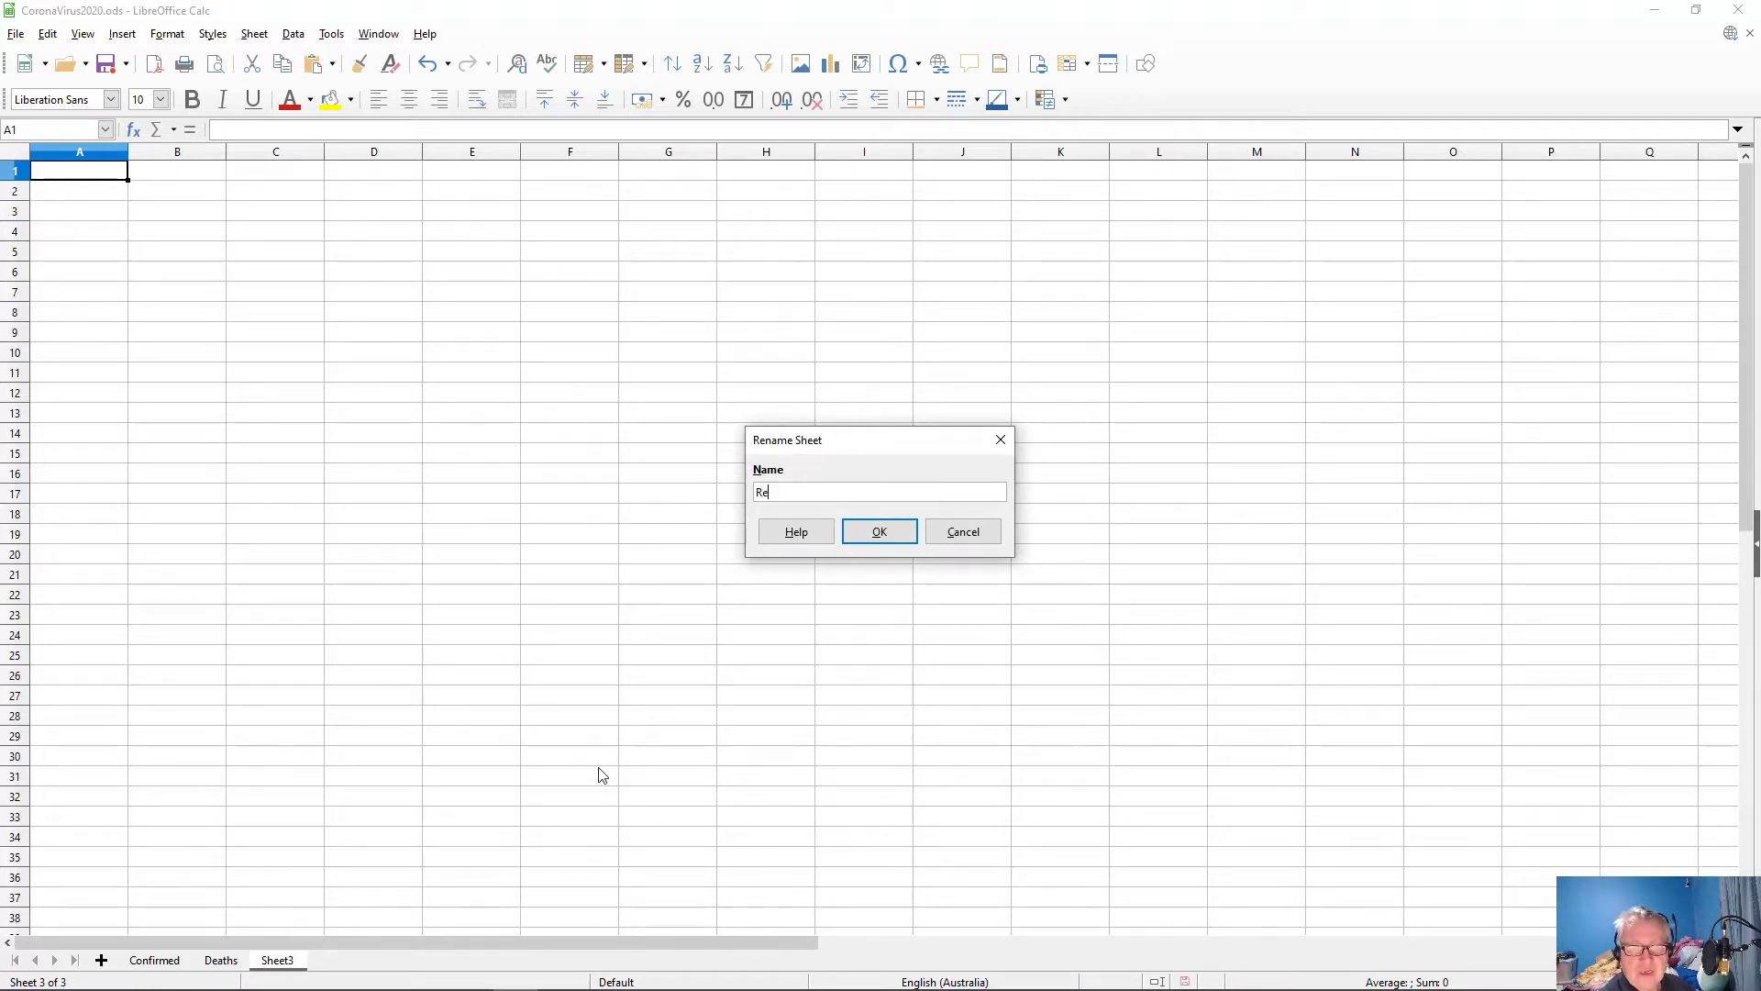
type("covered")
key("Return")
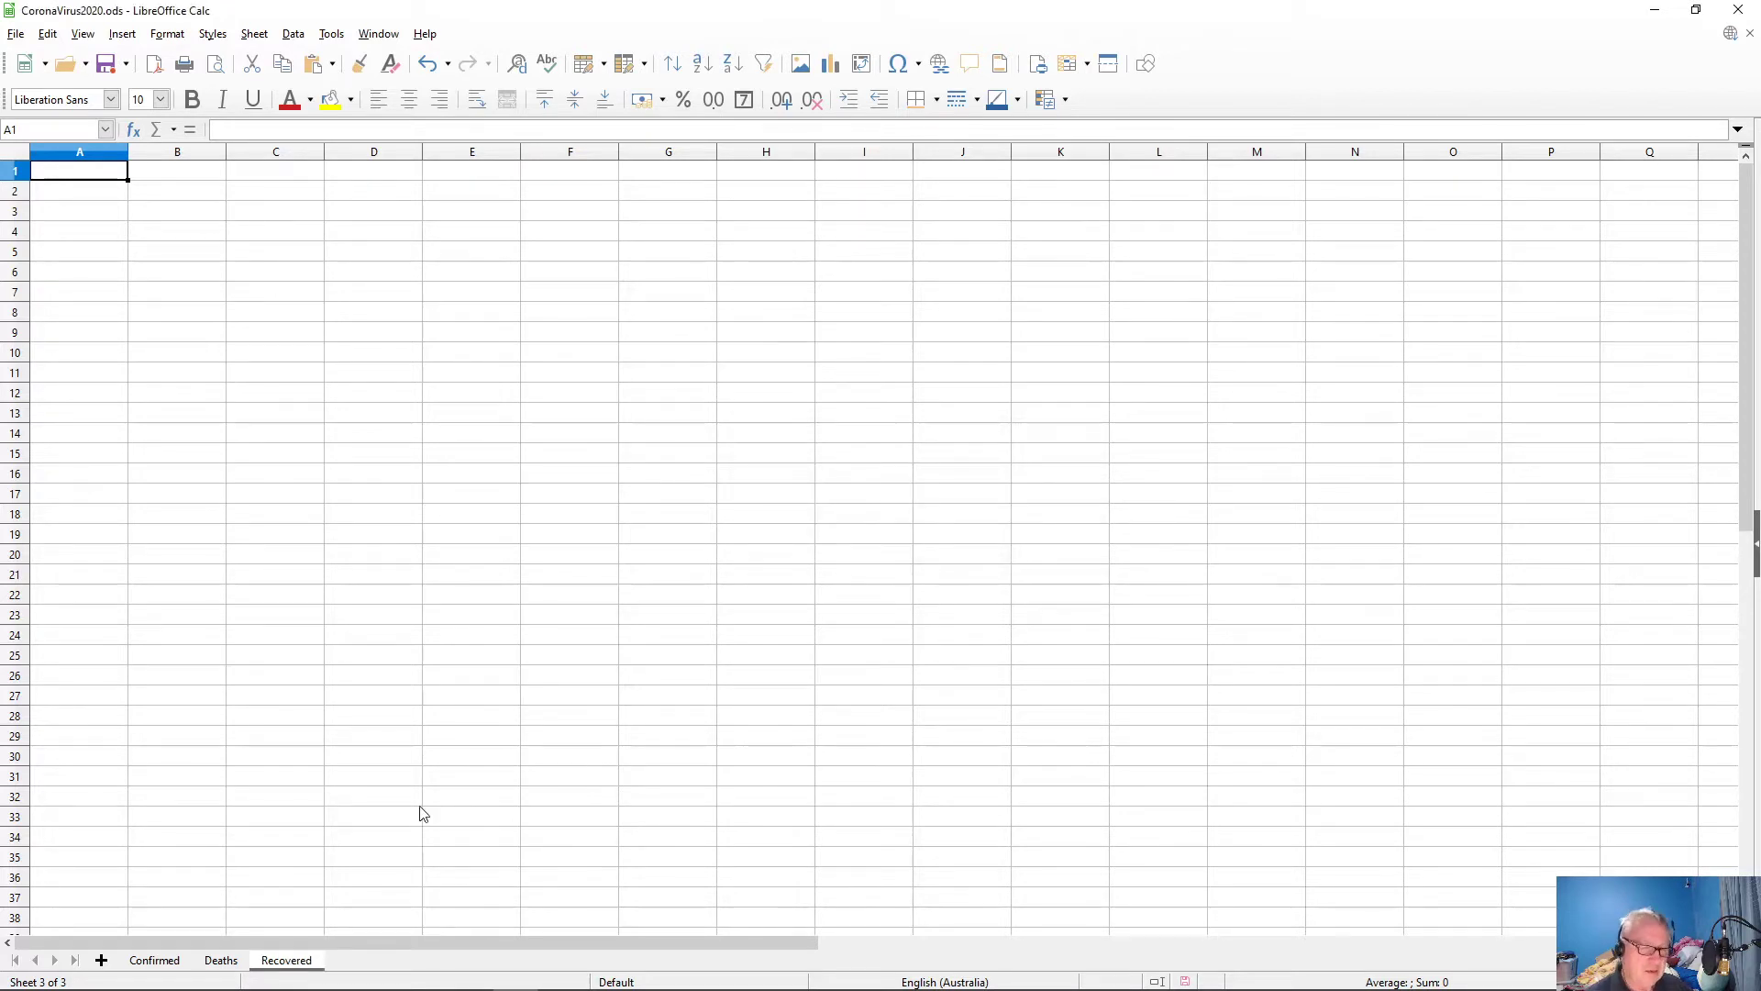
- From the Deaths sheet, open time_series_19-covid-Deaths.csv in the Corona2020 folder with the default text import settings and dismiss the tip
left_click(220, 960)
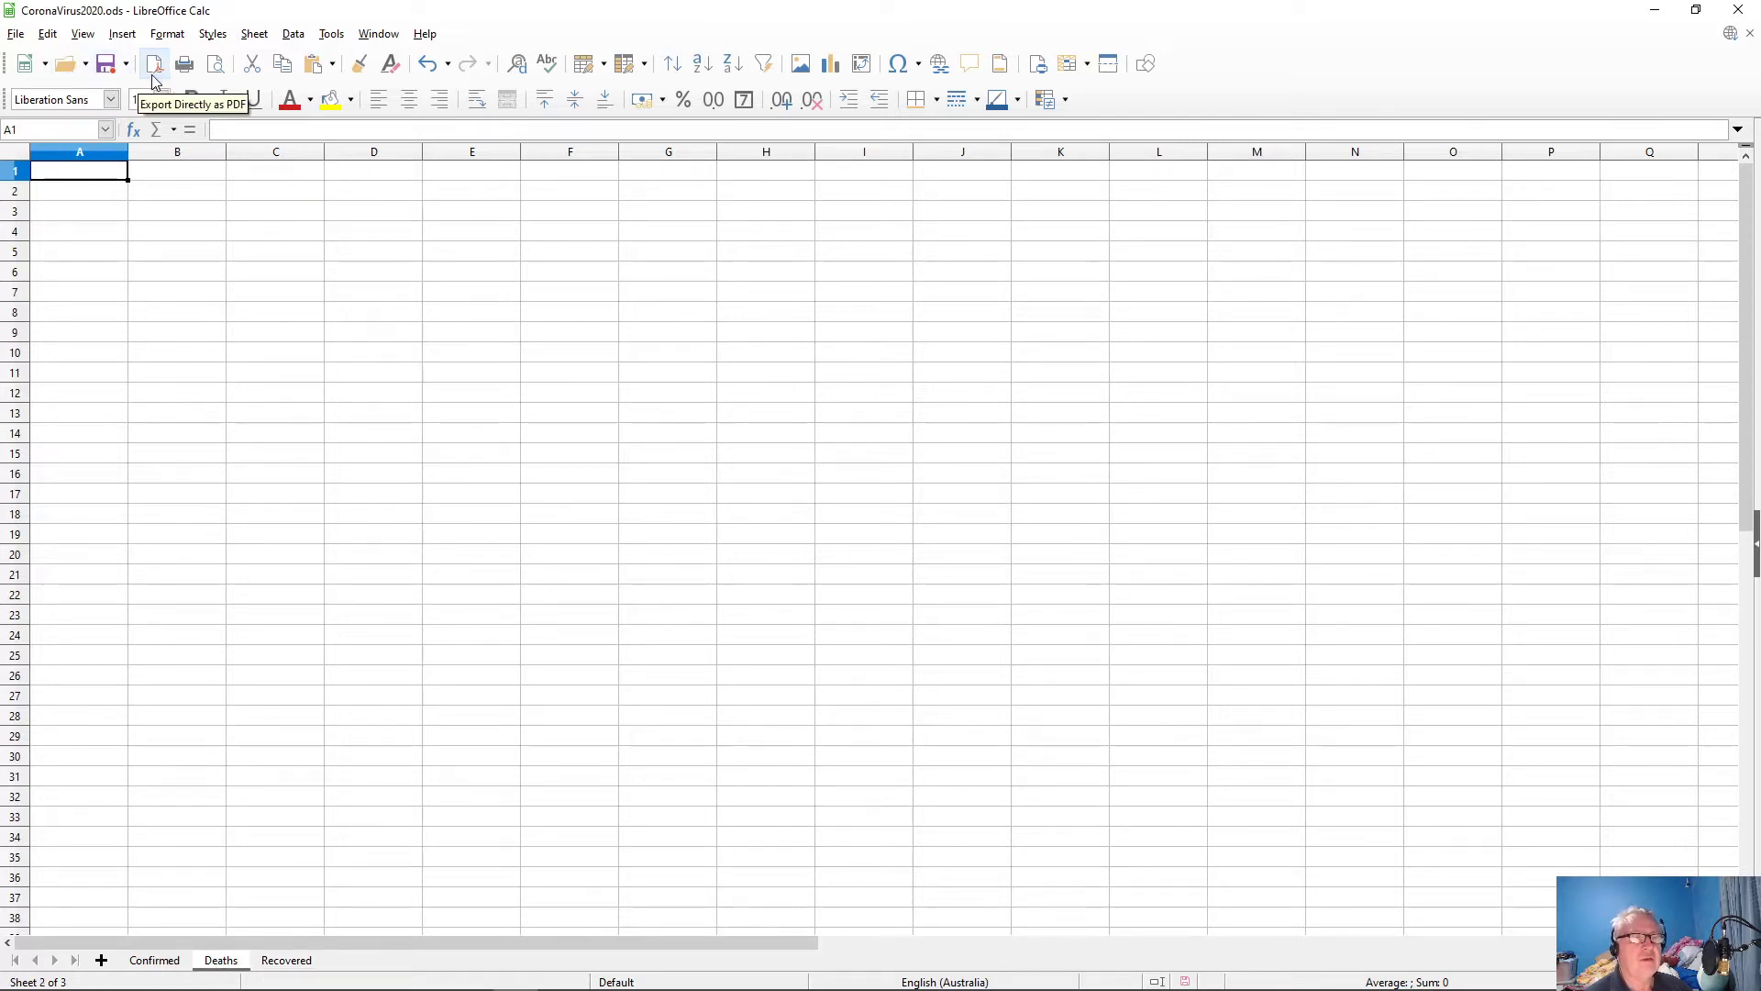
left_click(17, 34)
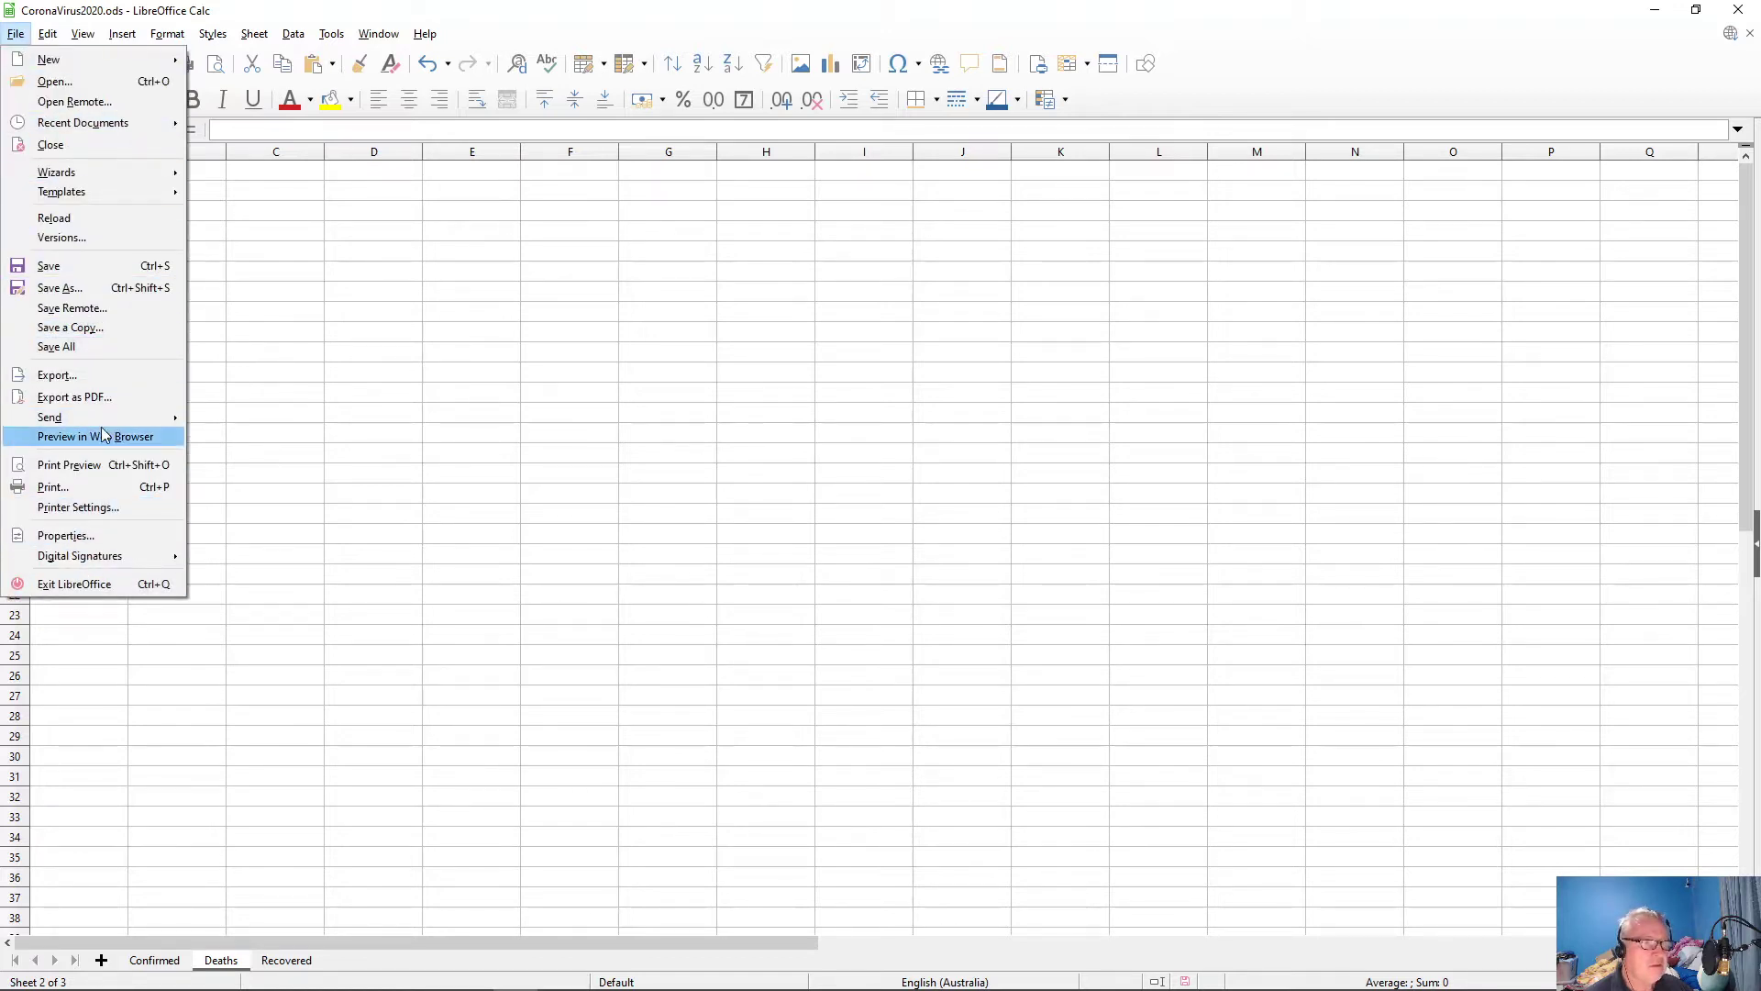
mouse_move(71, 41)
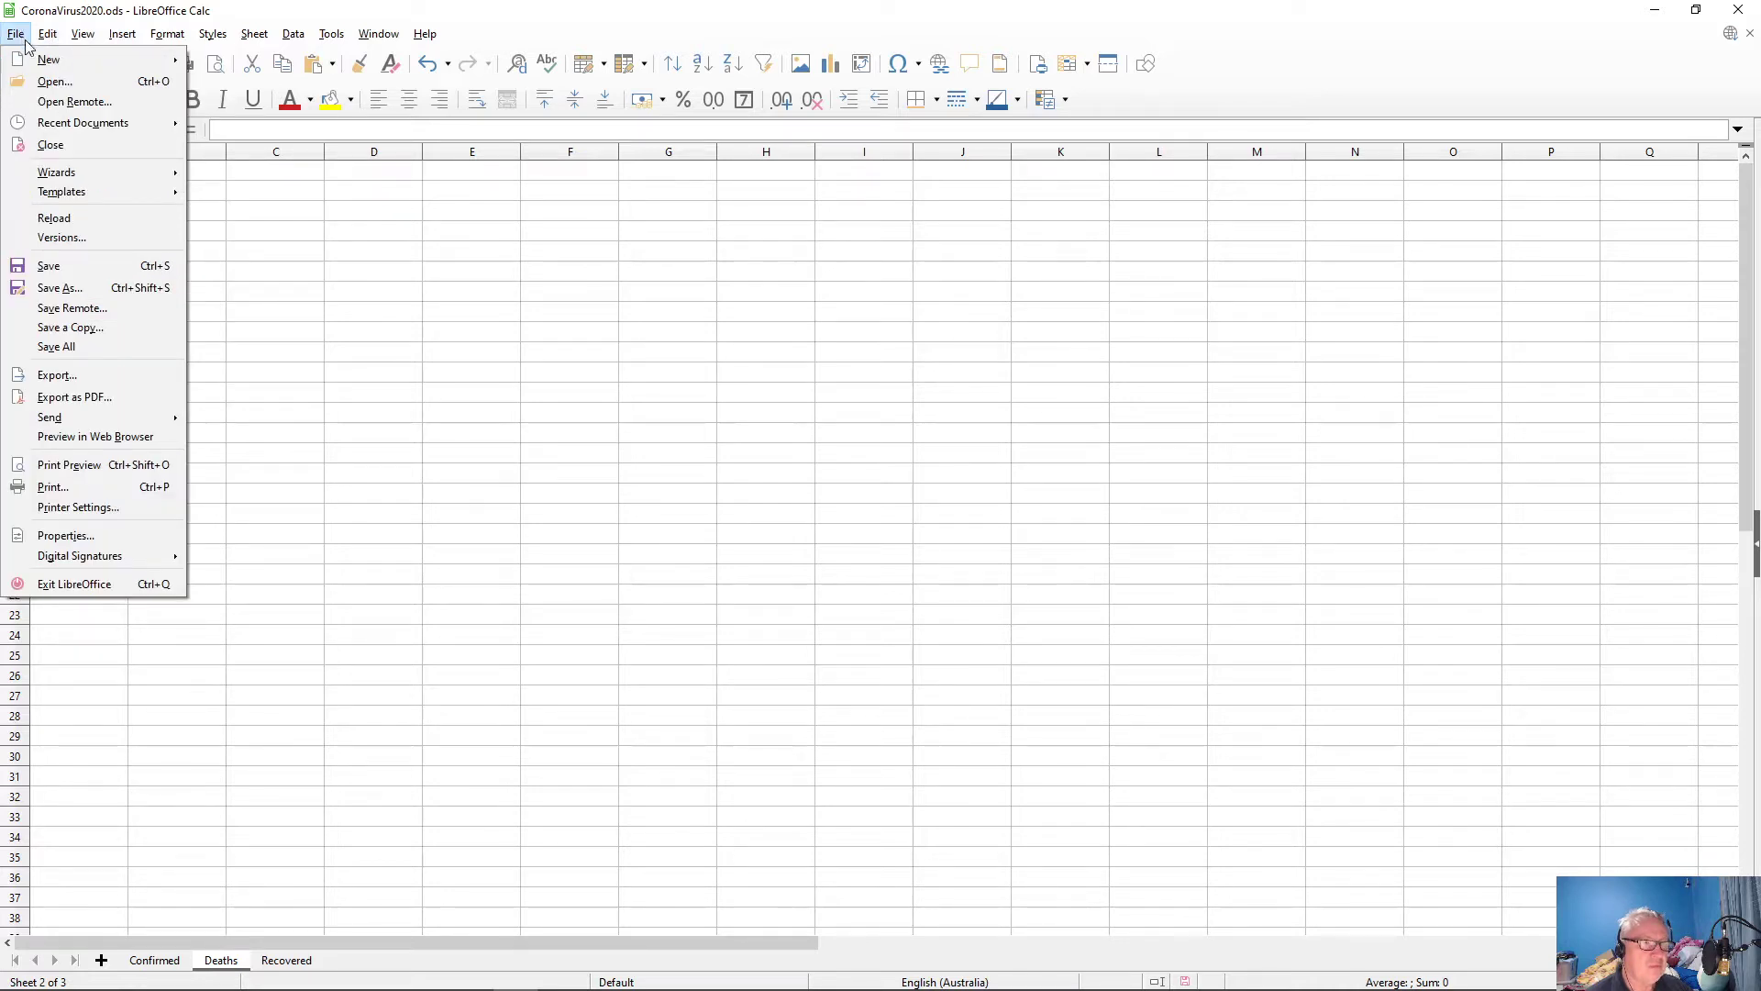
mouse_move(66, 200)
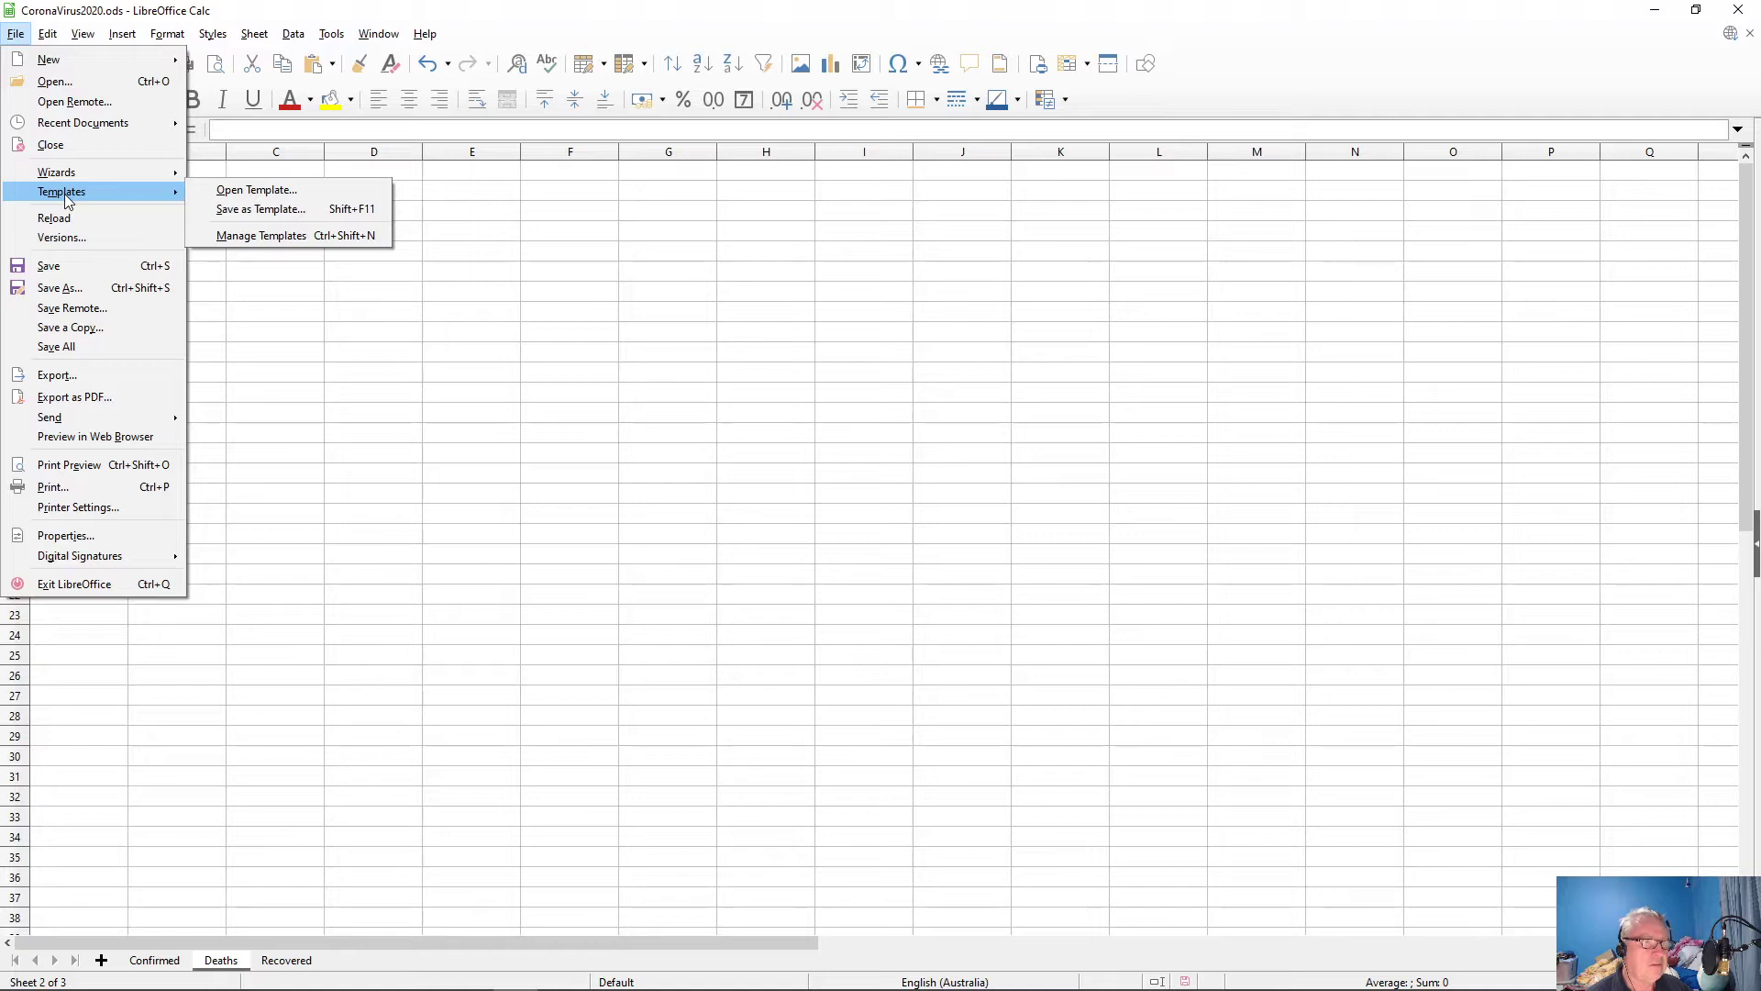
left_click(55, 81)
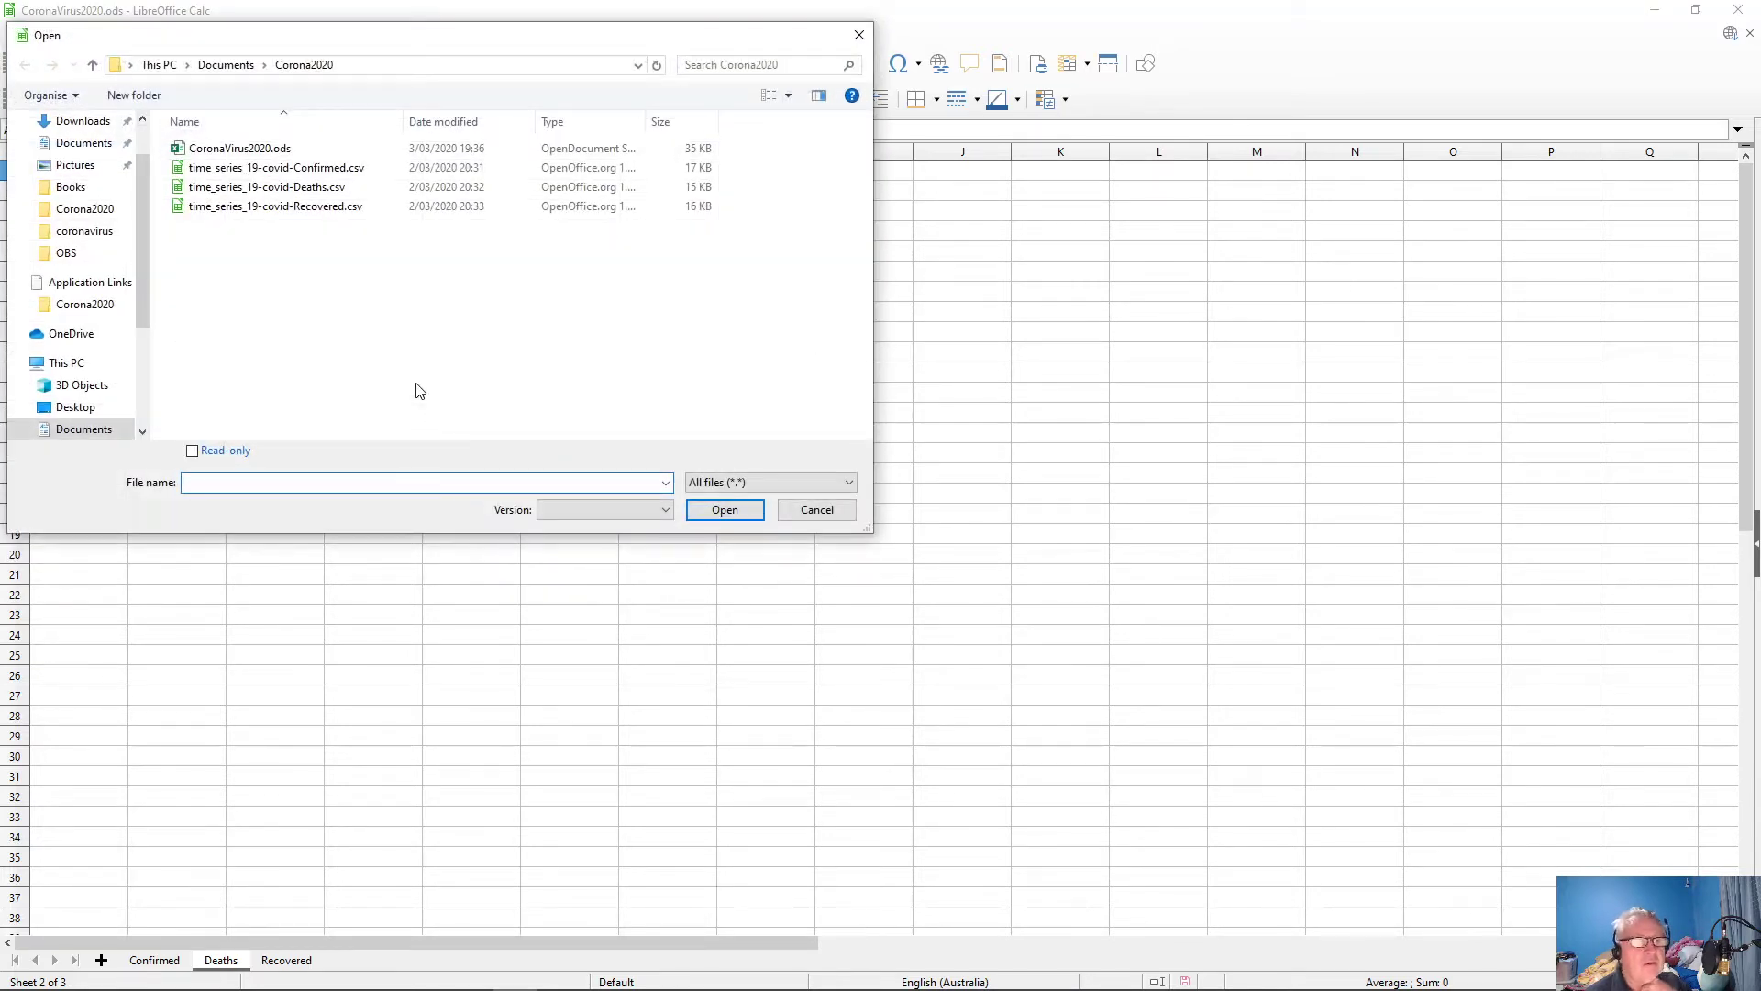
left_click(279, 189)
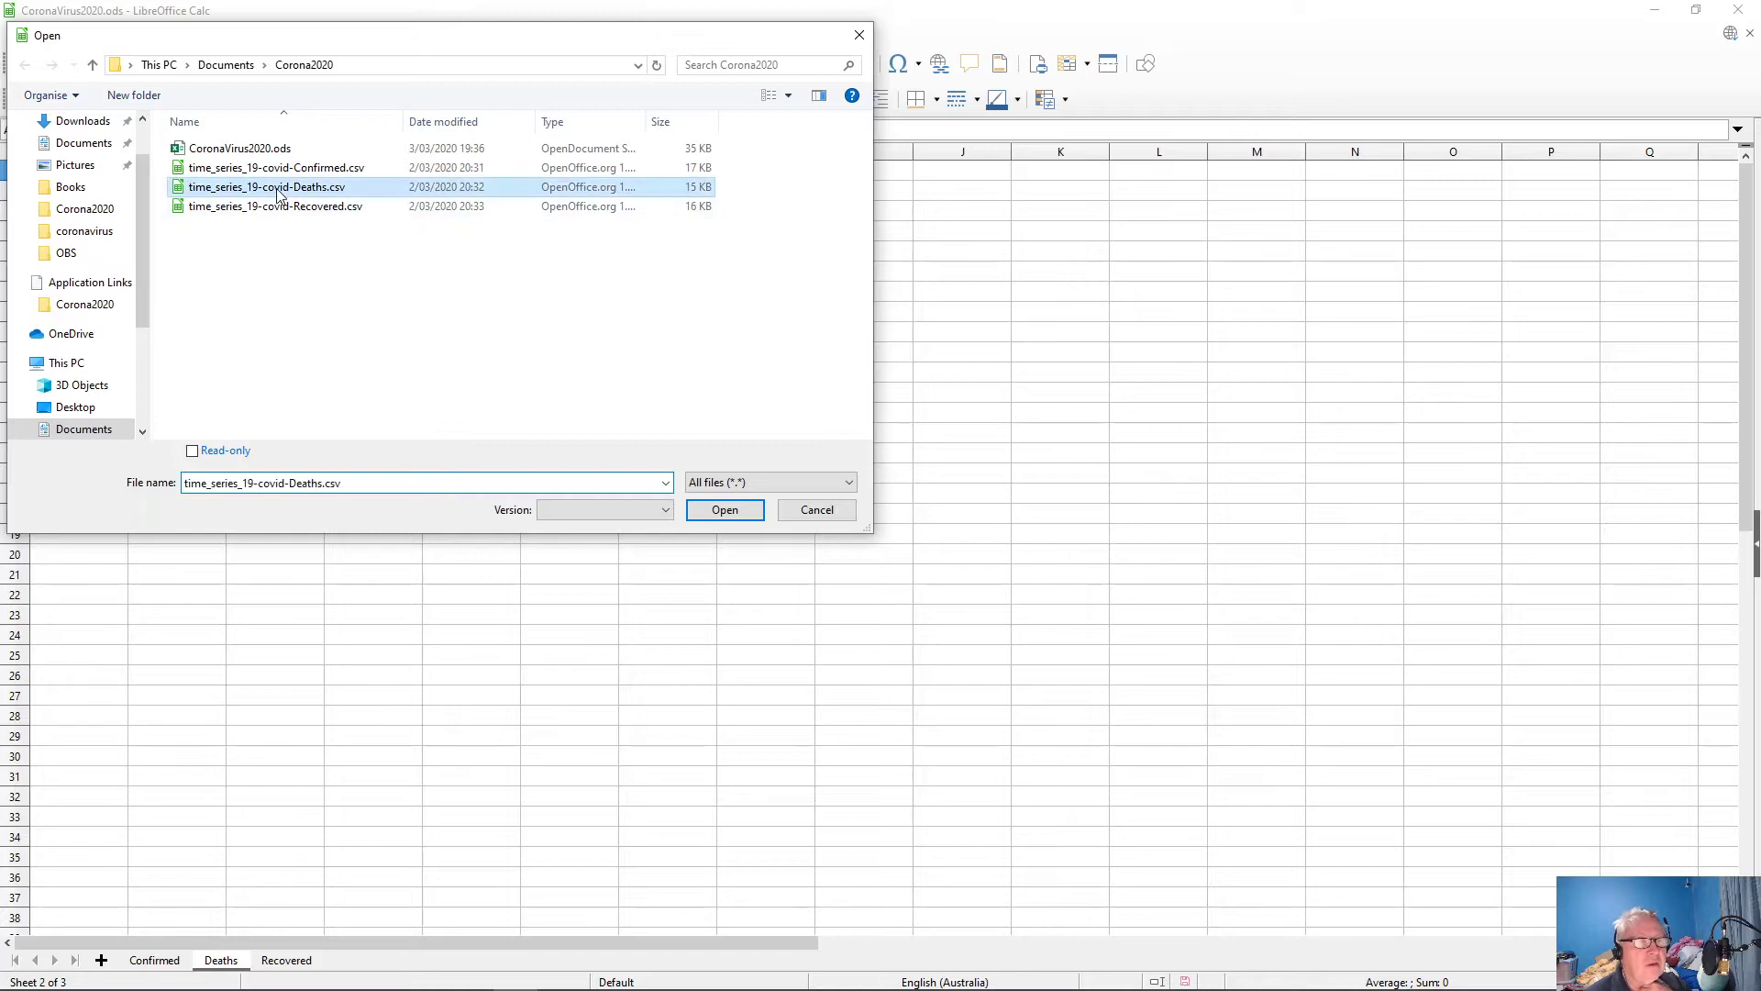
left_click(706, 510)
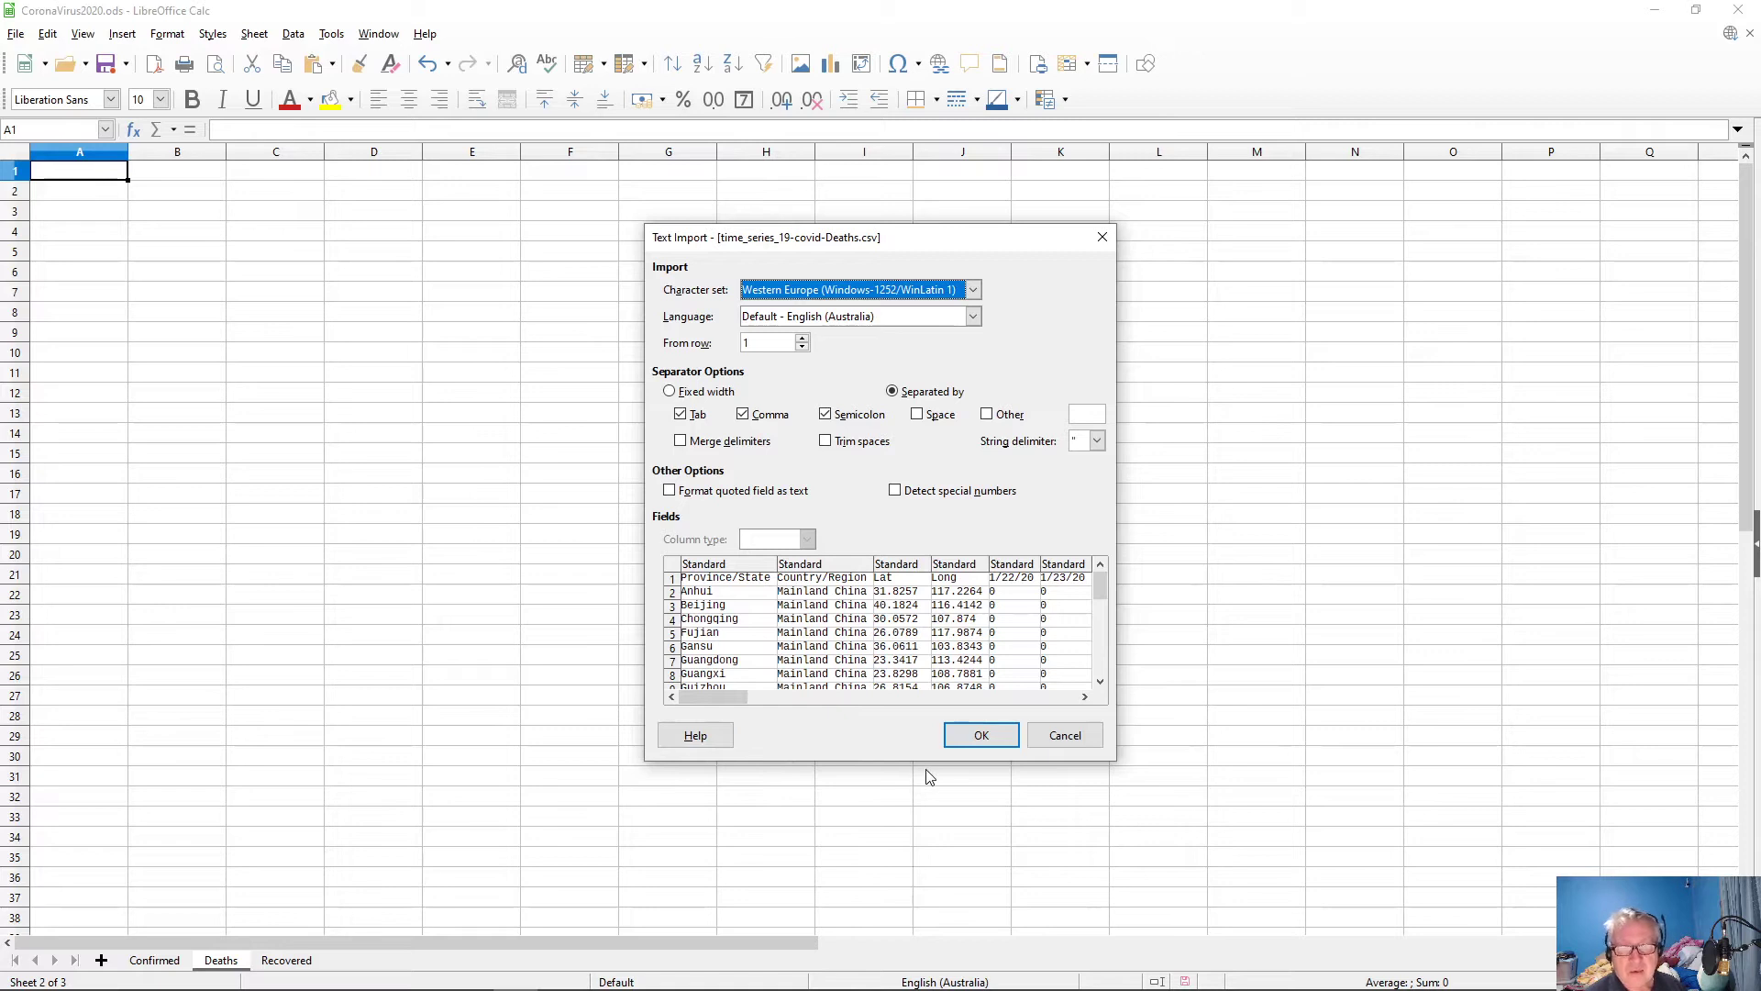
left_click(980, 737)
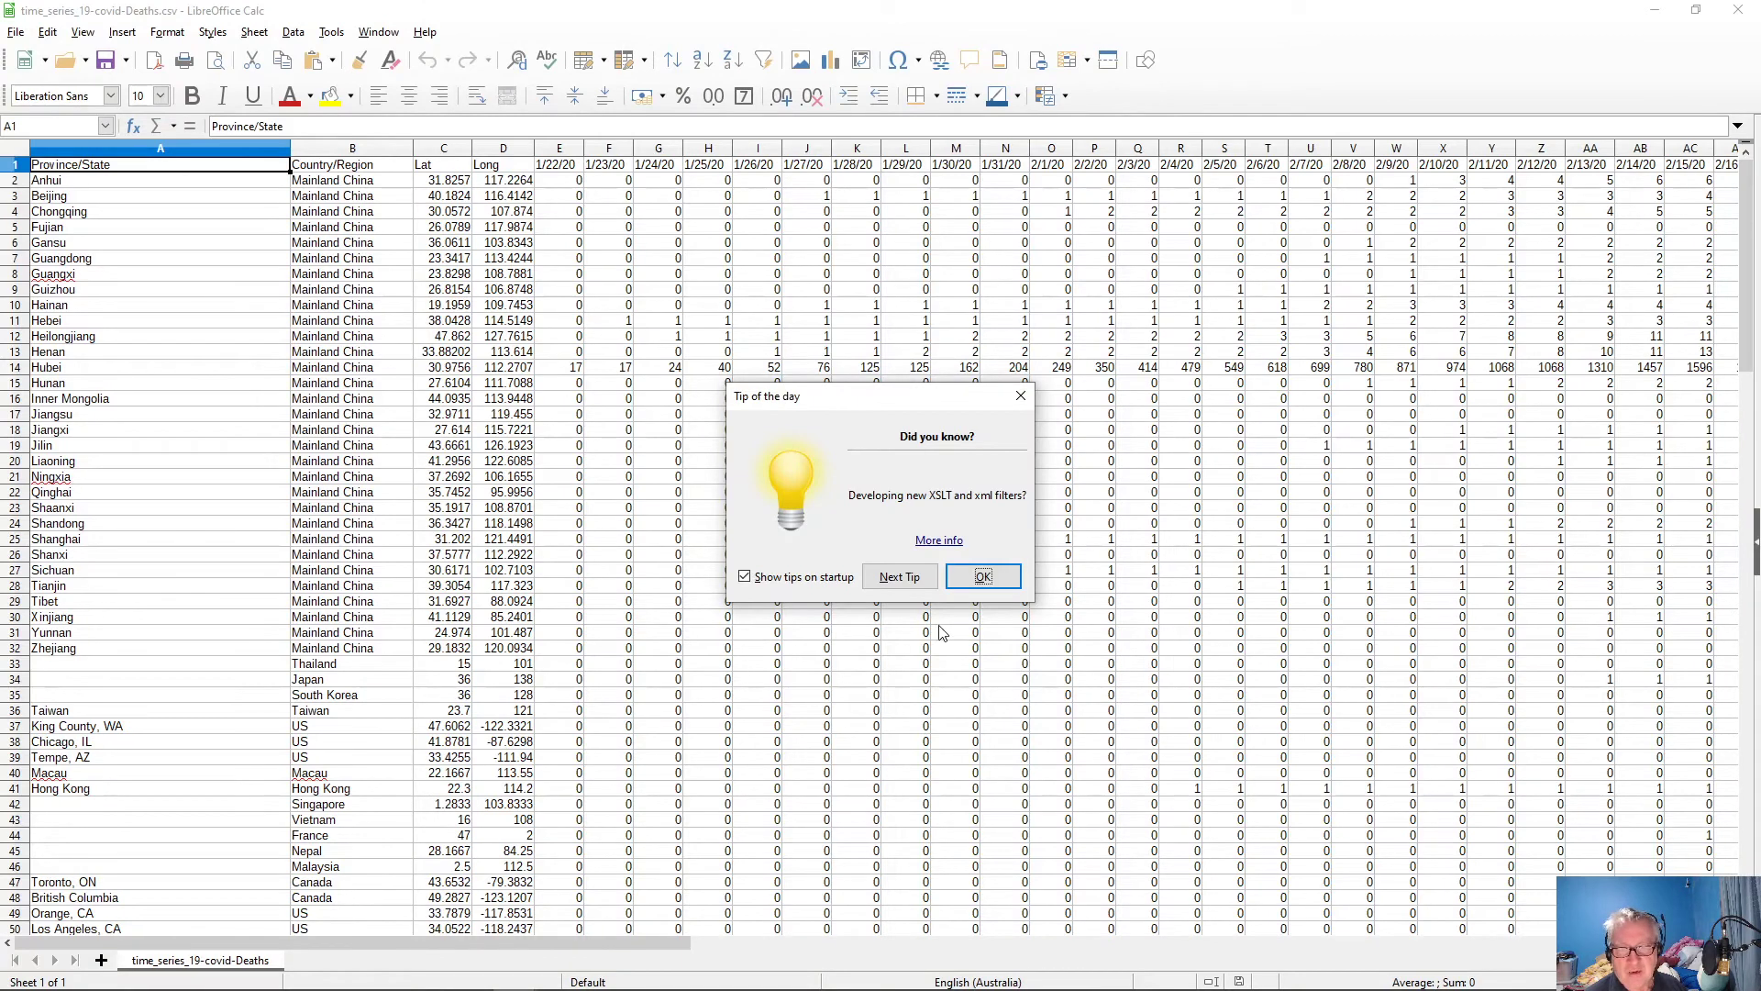
left_click(982, 576)
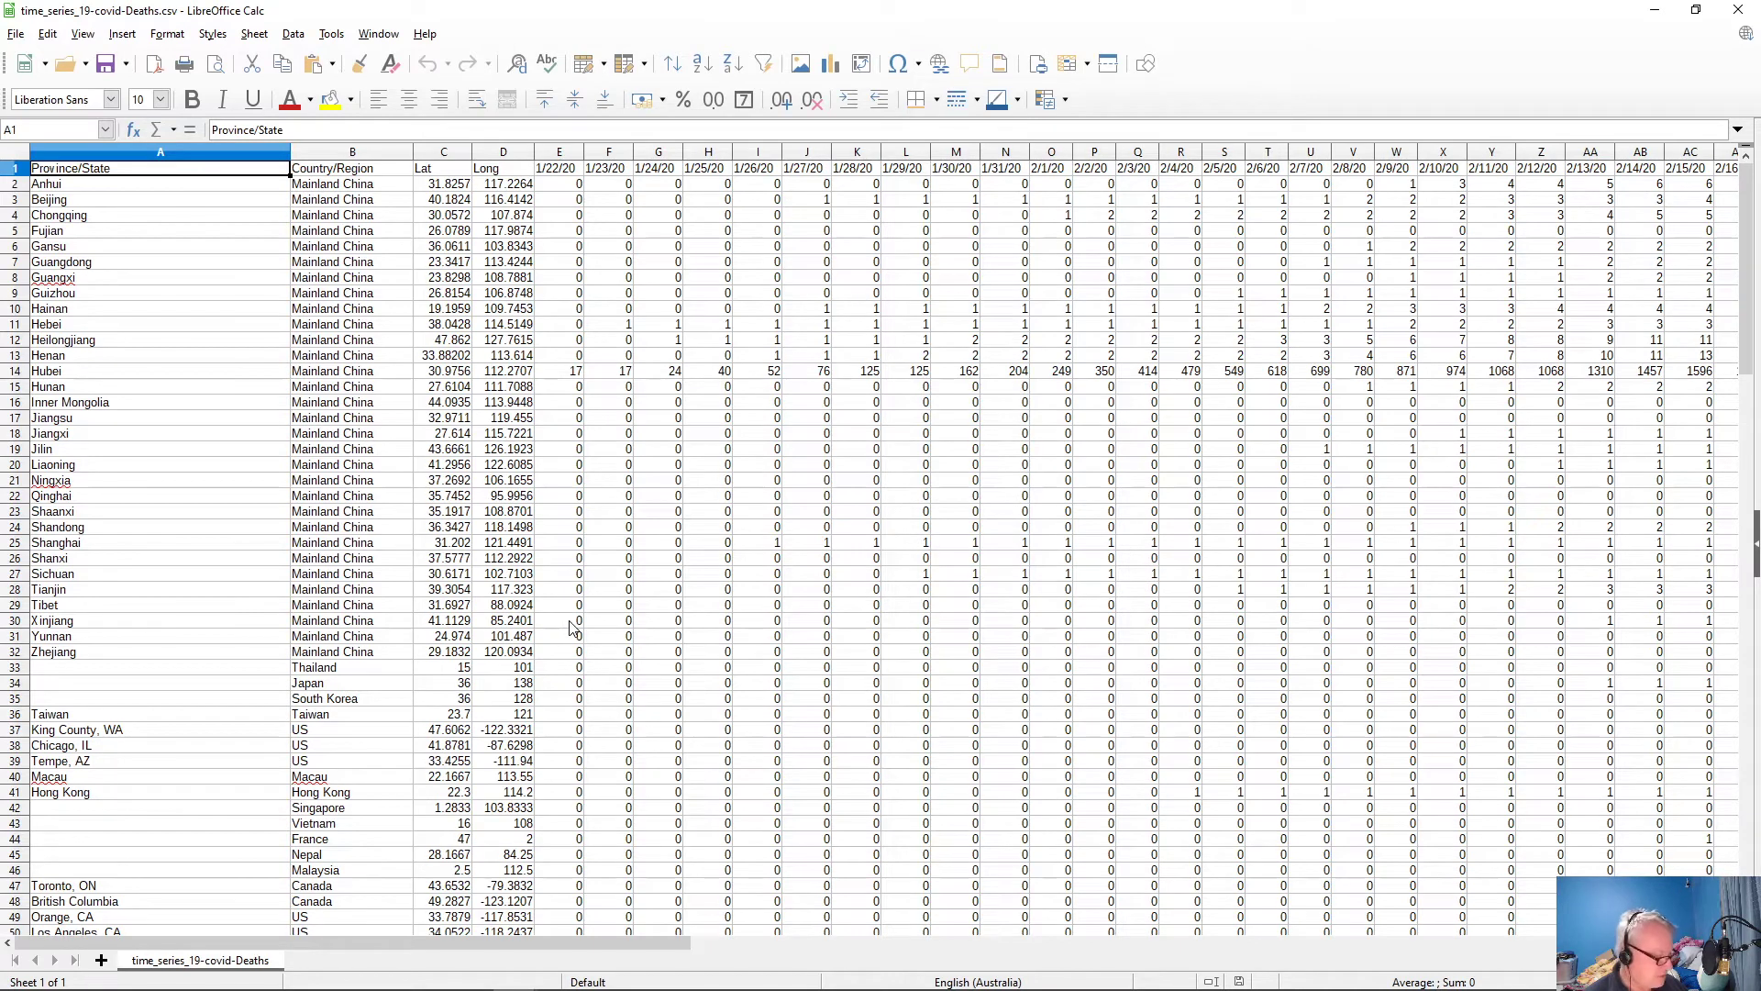
- Copy the entire Deaths CSV sheet into the workbook's Deaths sheet starting at A1, and close the CSV file
key("ctrl+a")
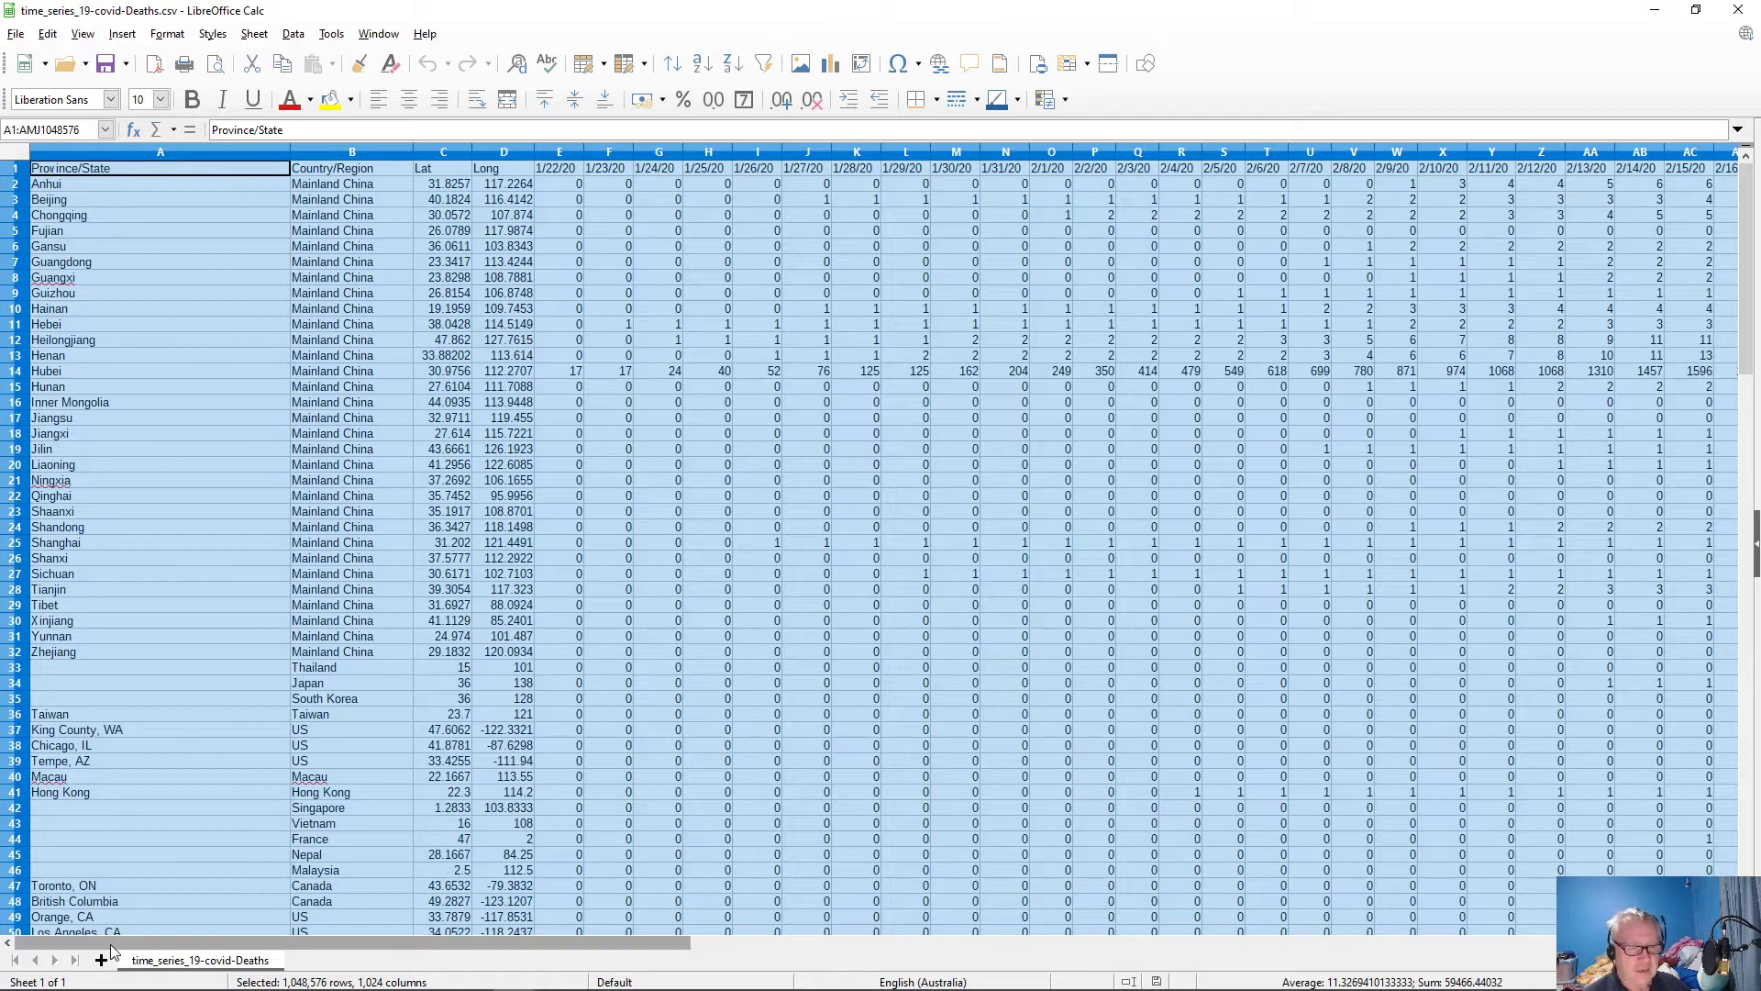
key("alt+Tab")
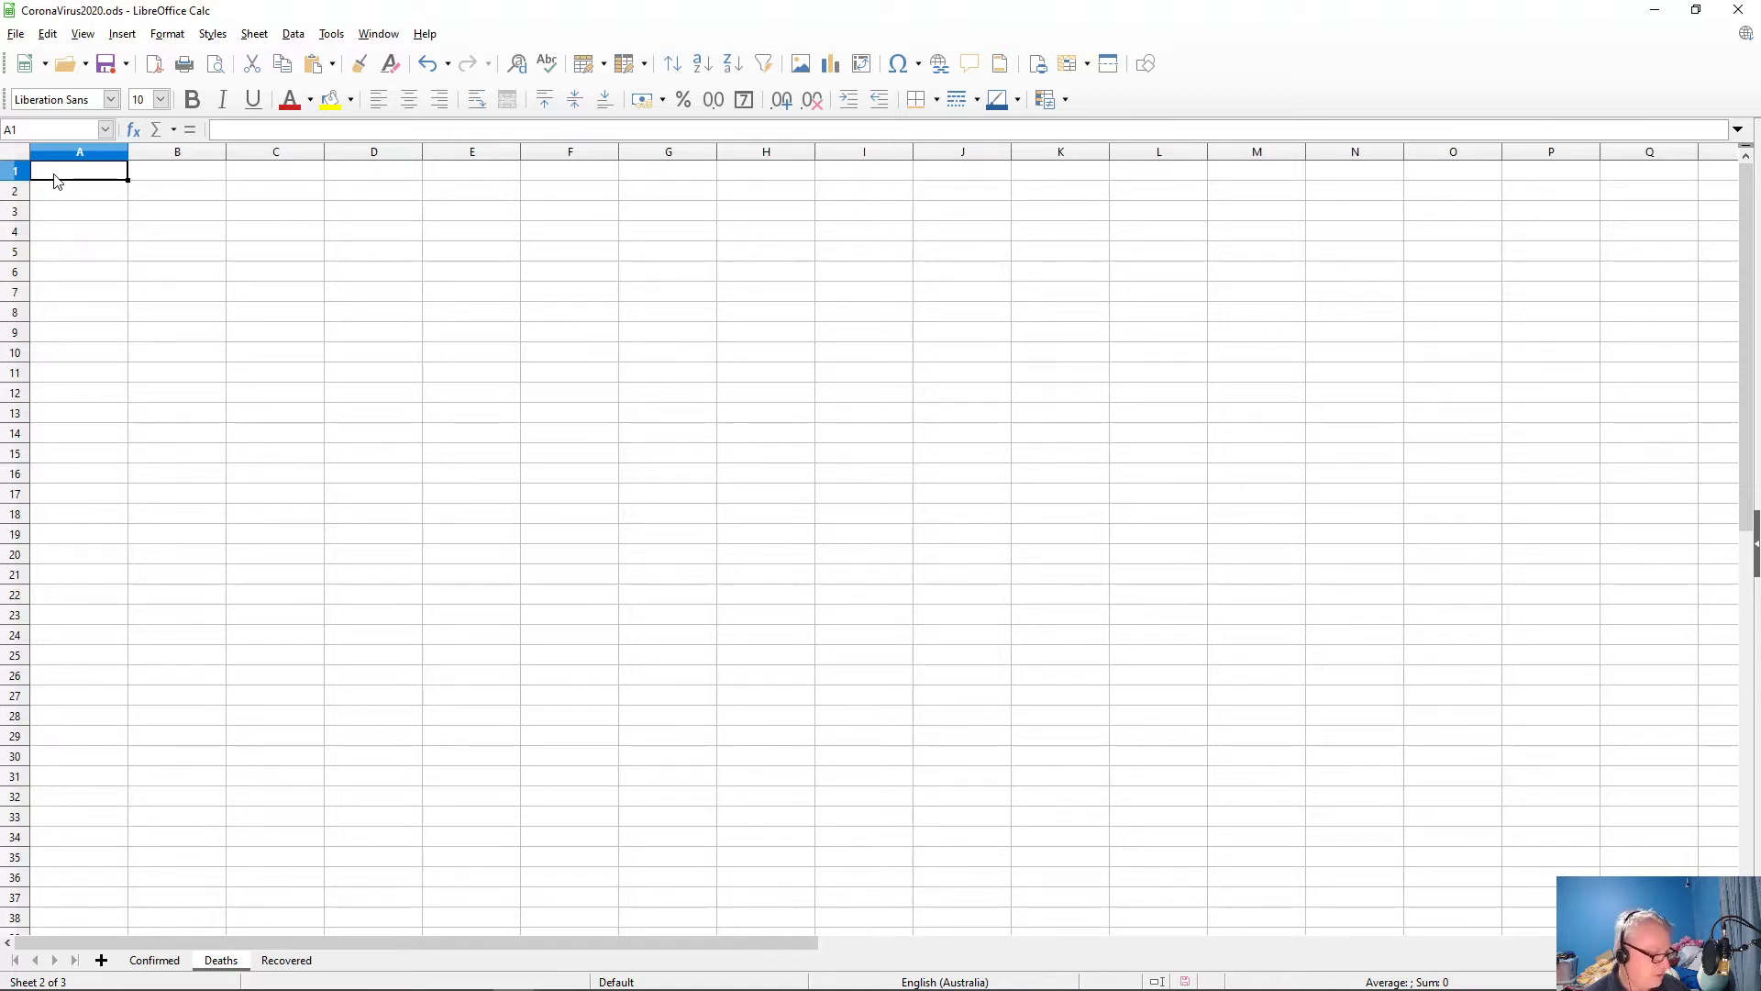
key("ctrl+v")
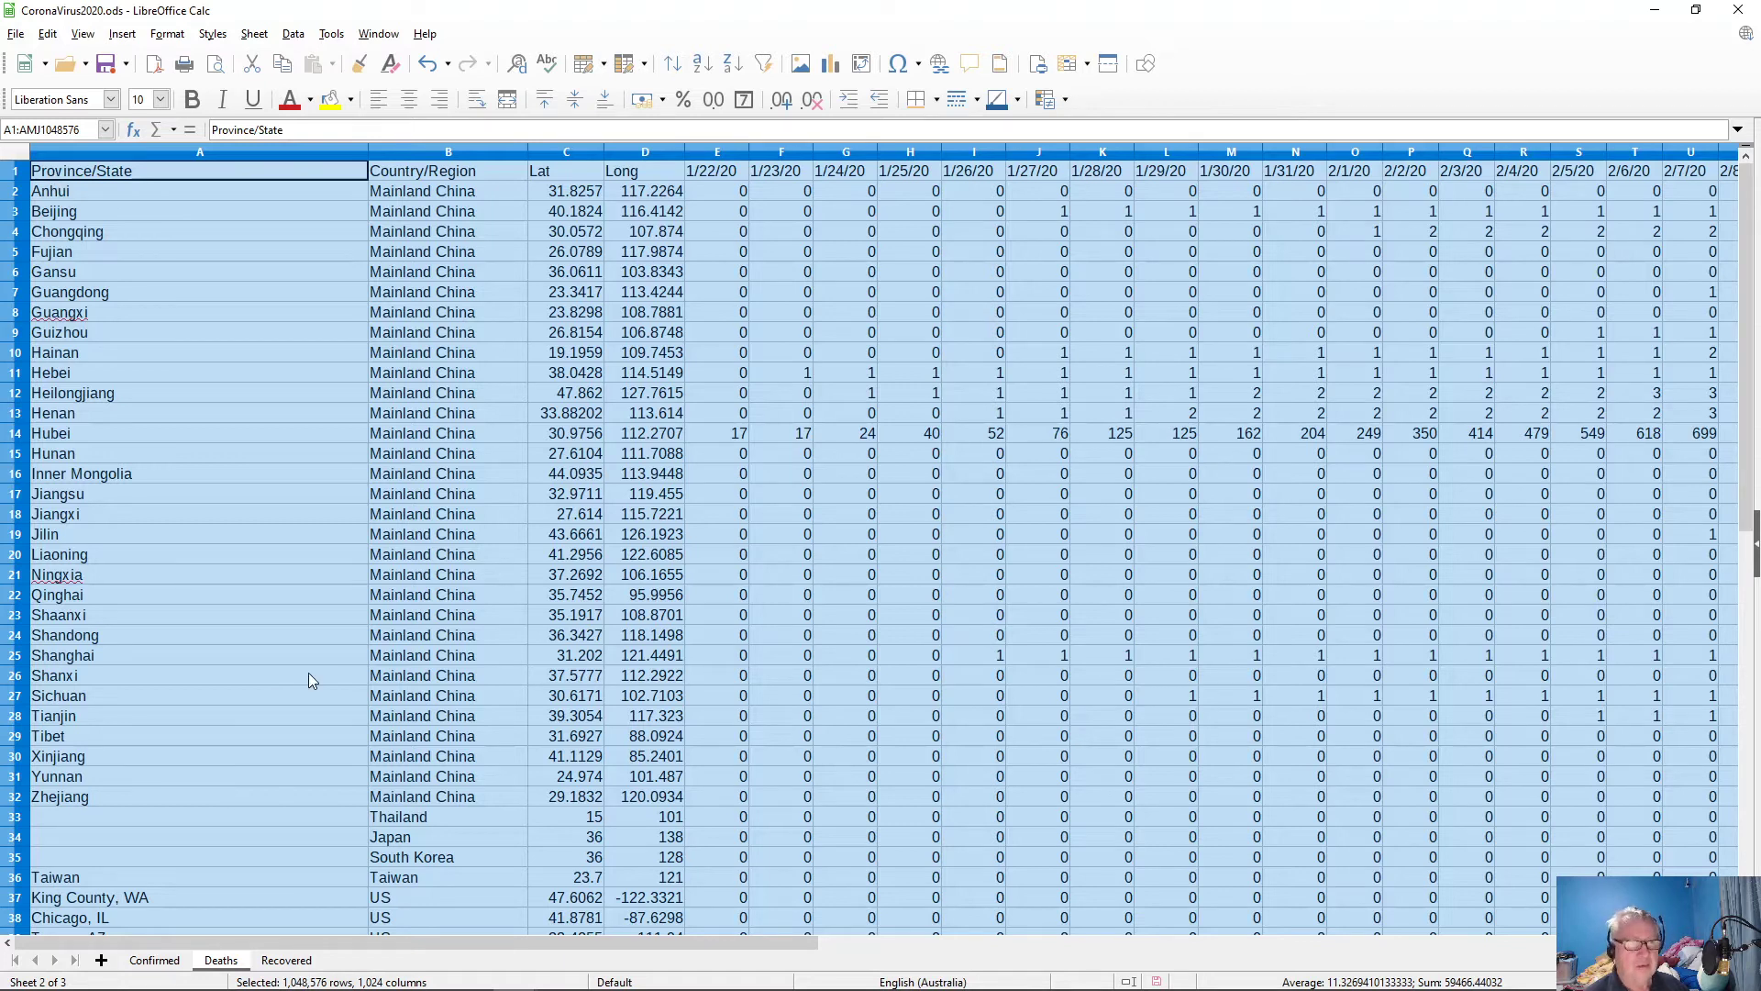
key("alt+Tab")
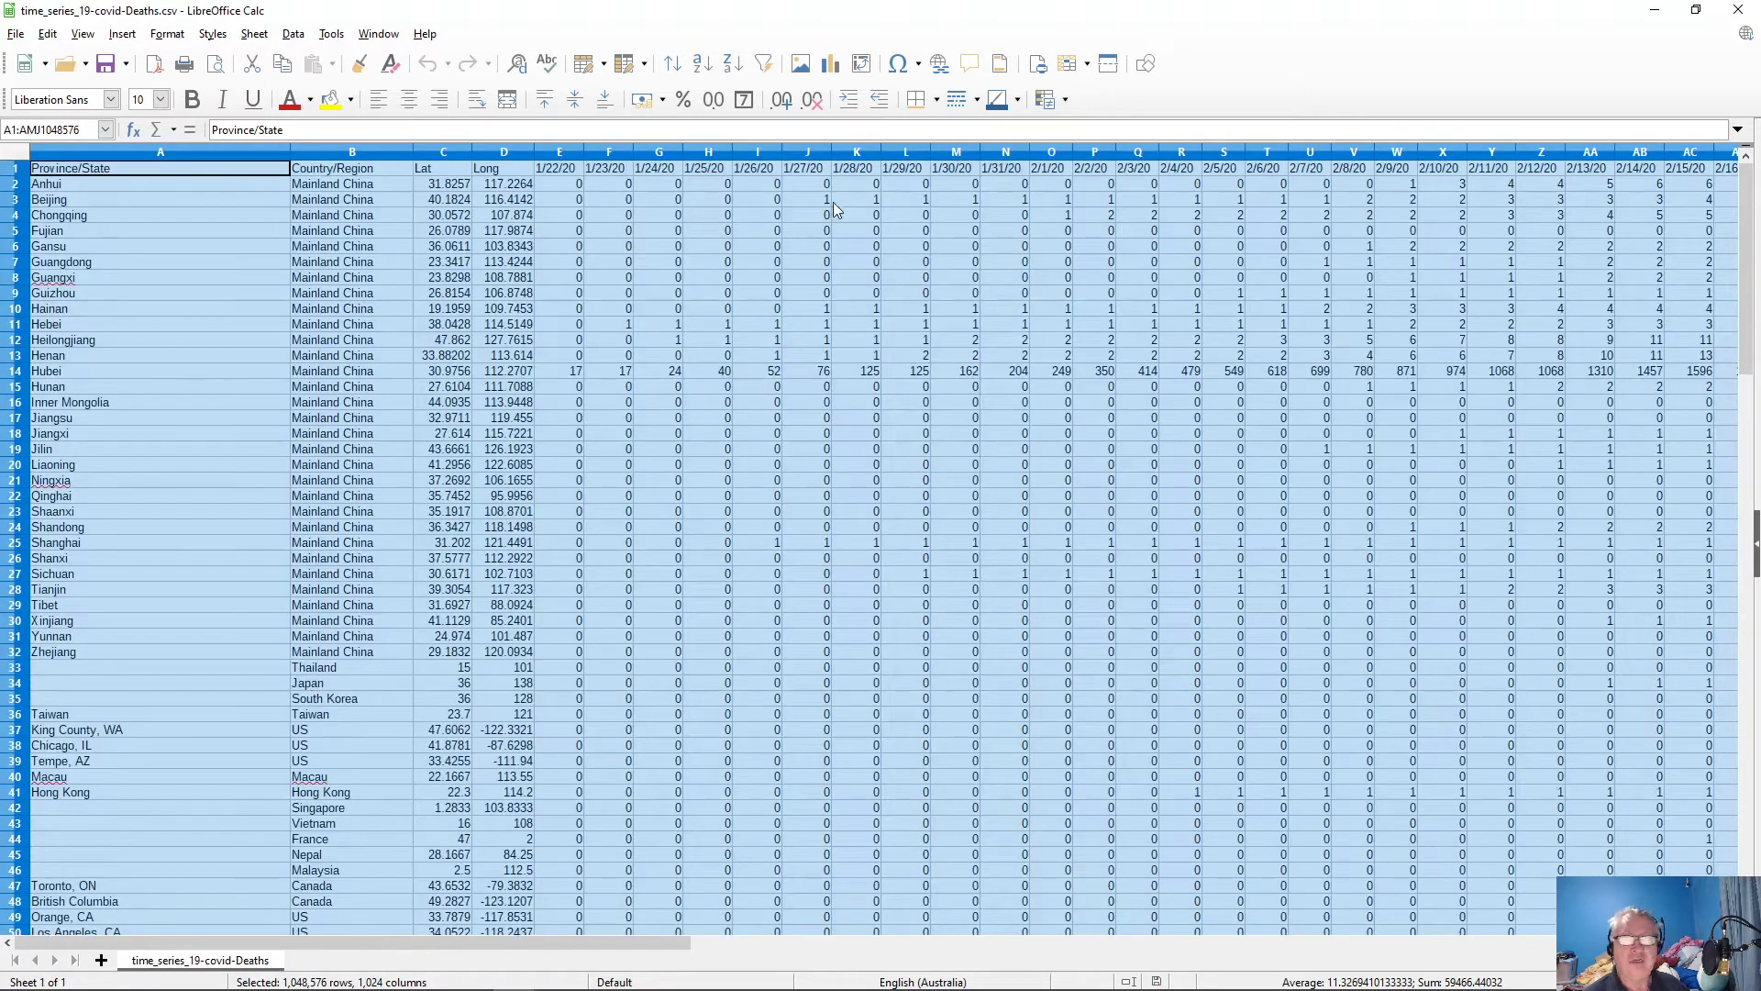
left_click(1738, 10)
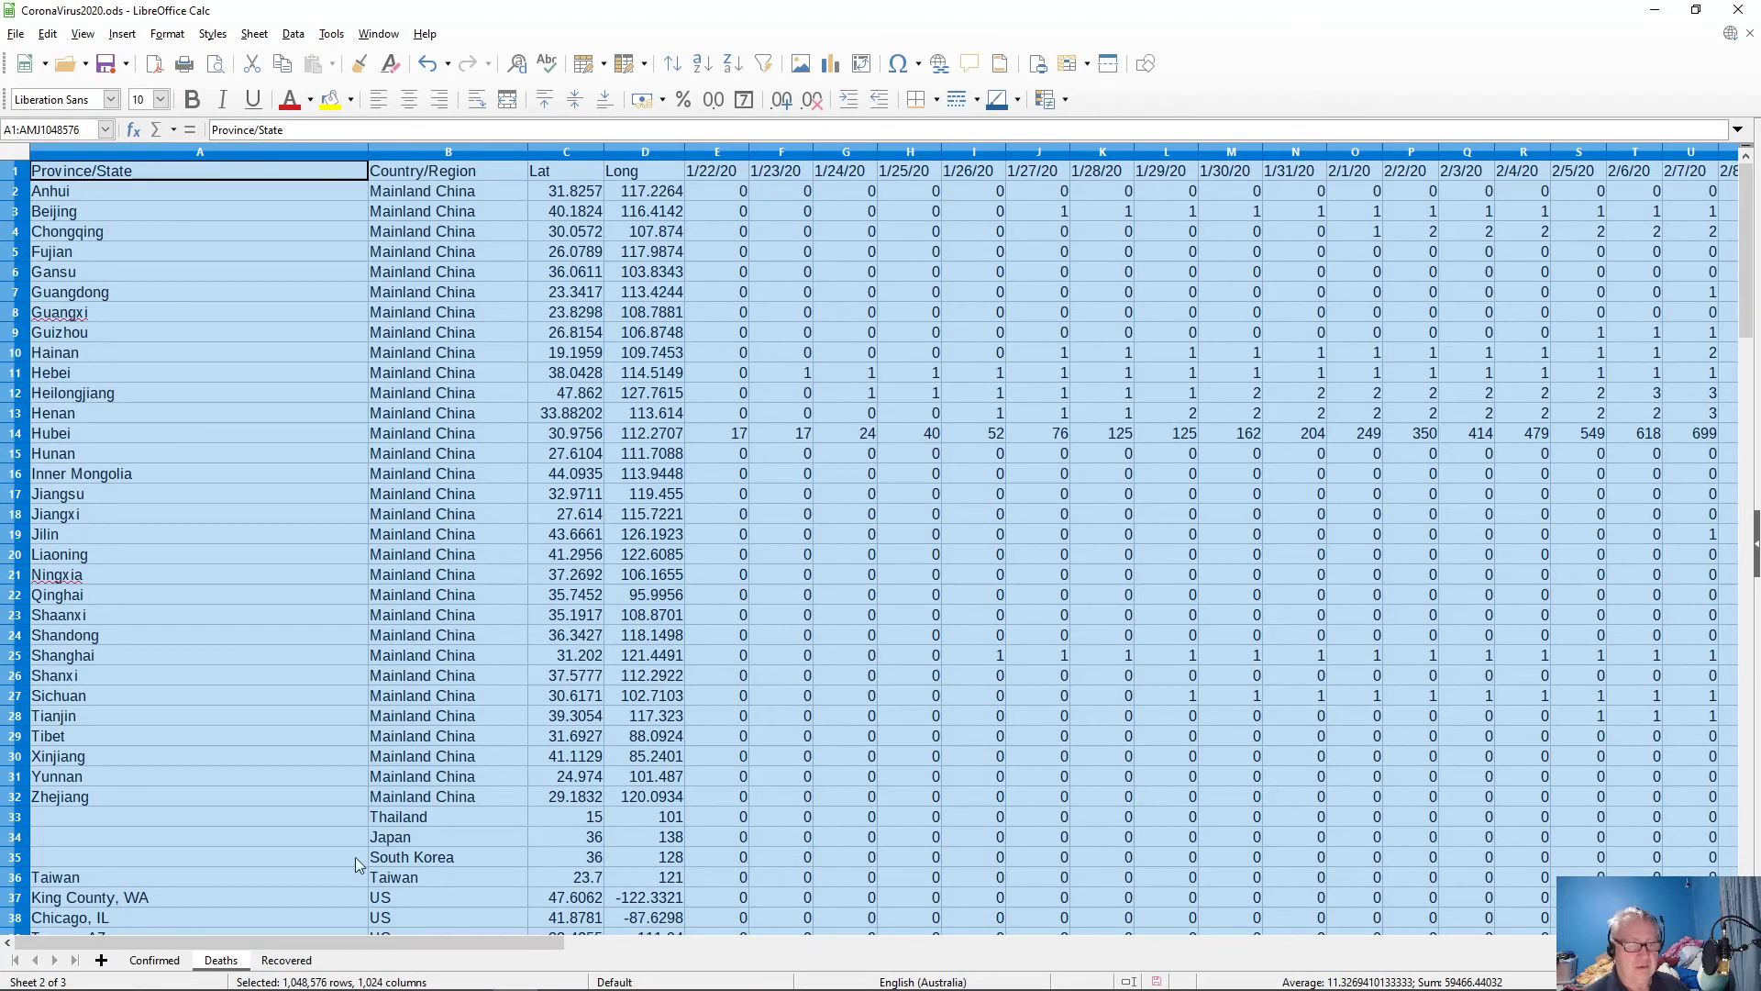
- From the Recovered sheet, open time_series_19-covid-Recovered.csv with the default text import settings
left_click(284, 961)
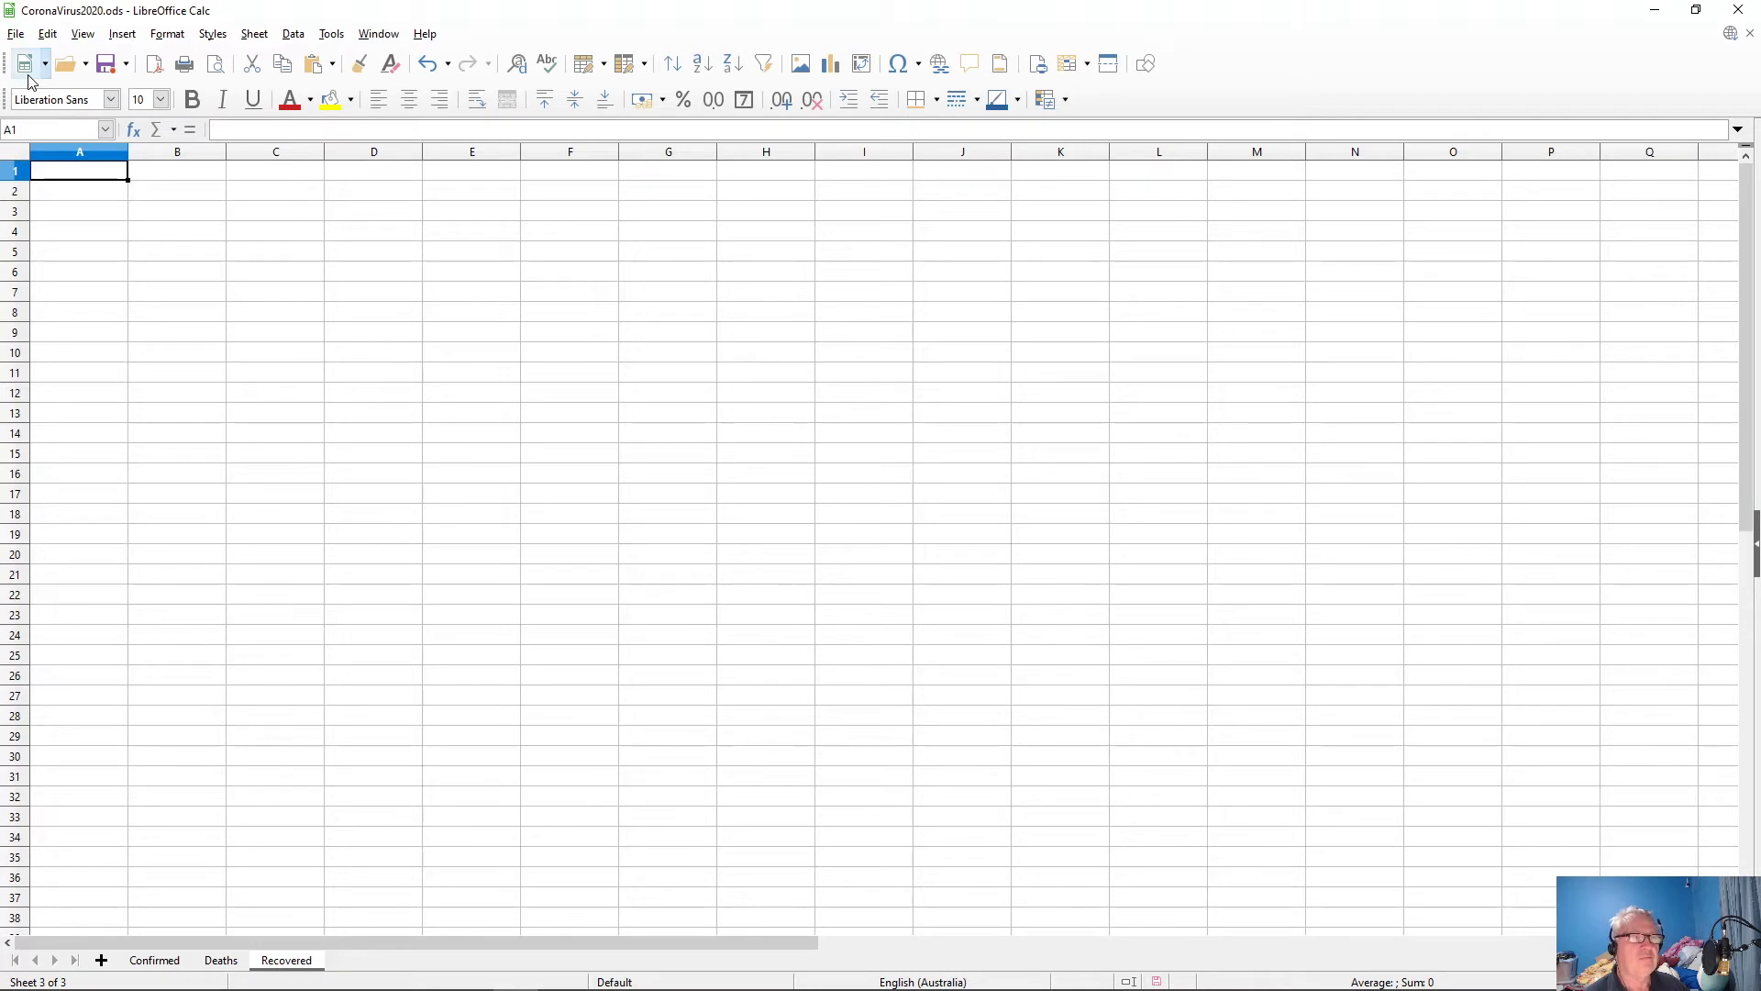
left_click(65, 63)
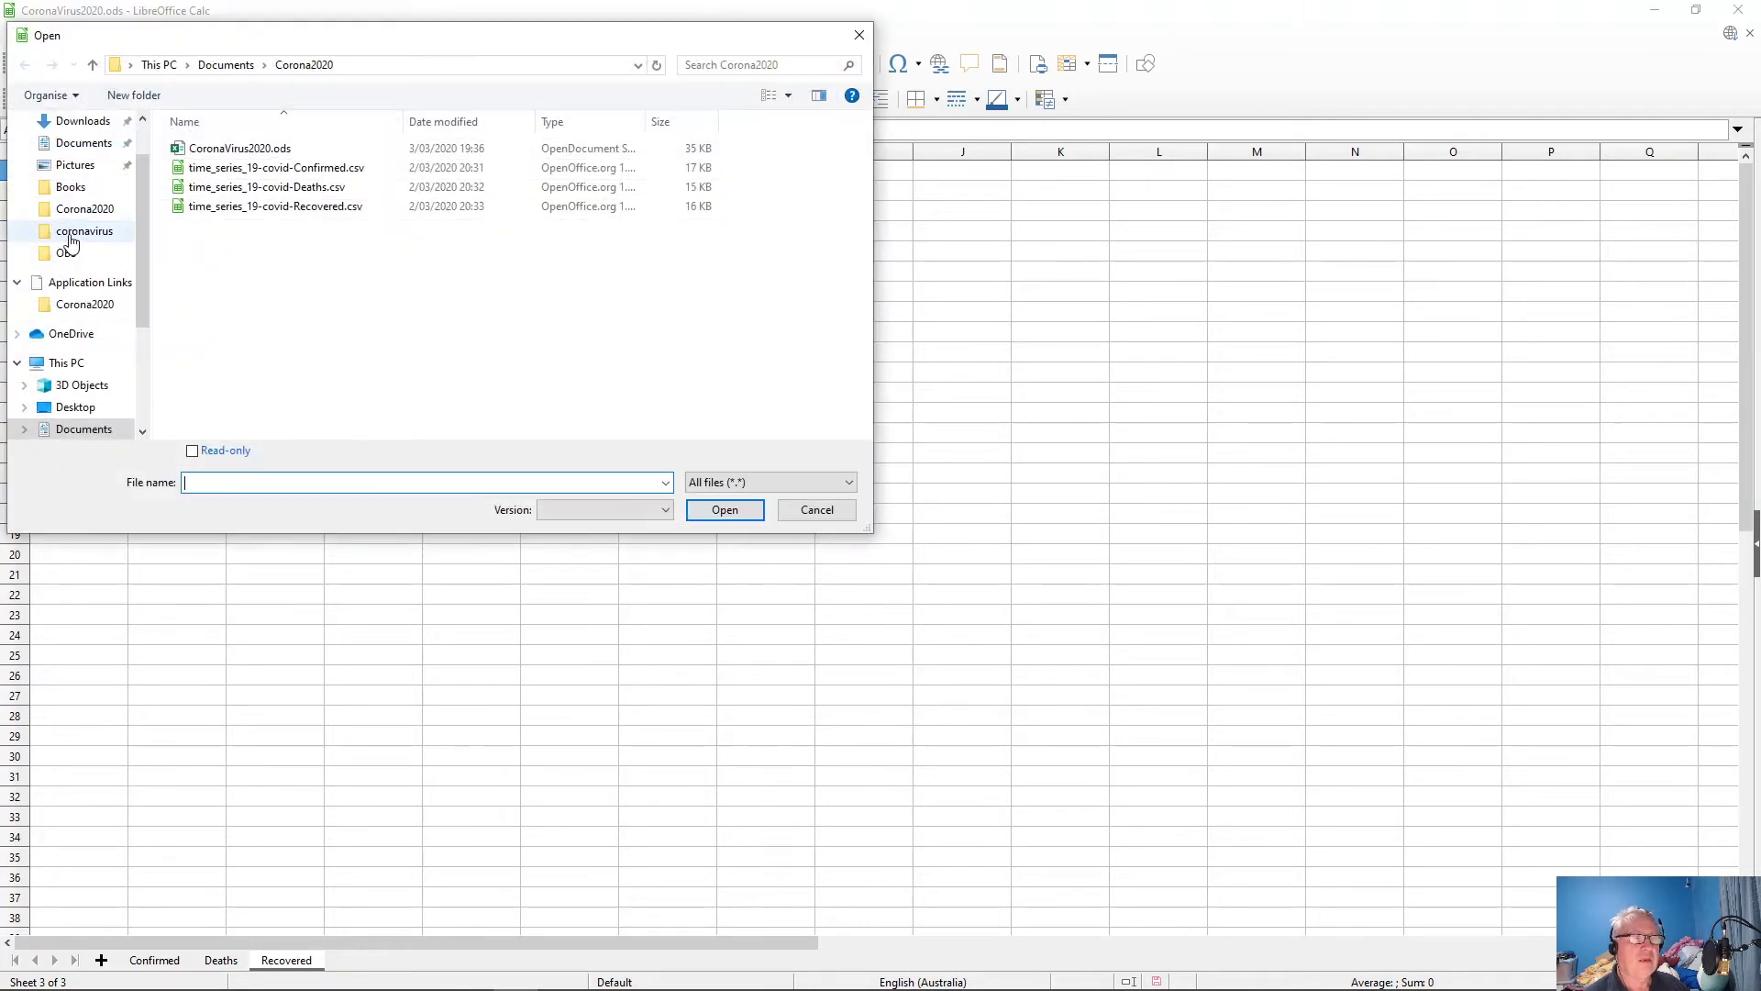
left_click(262, 208)
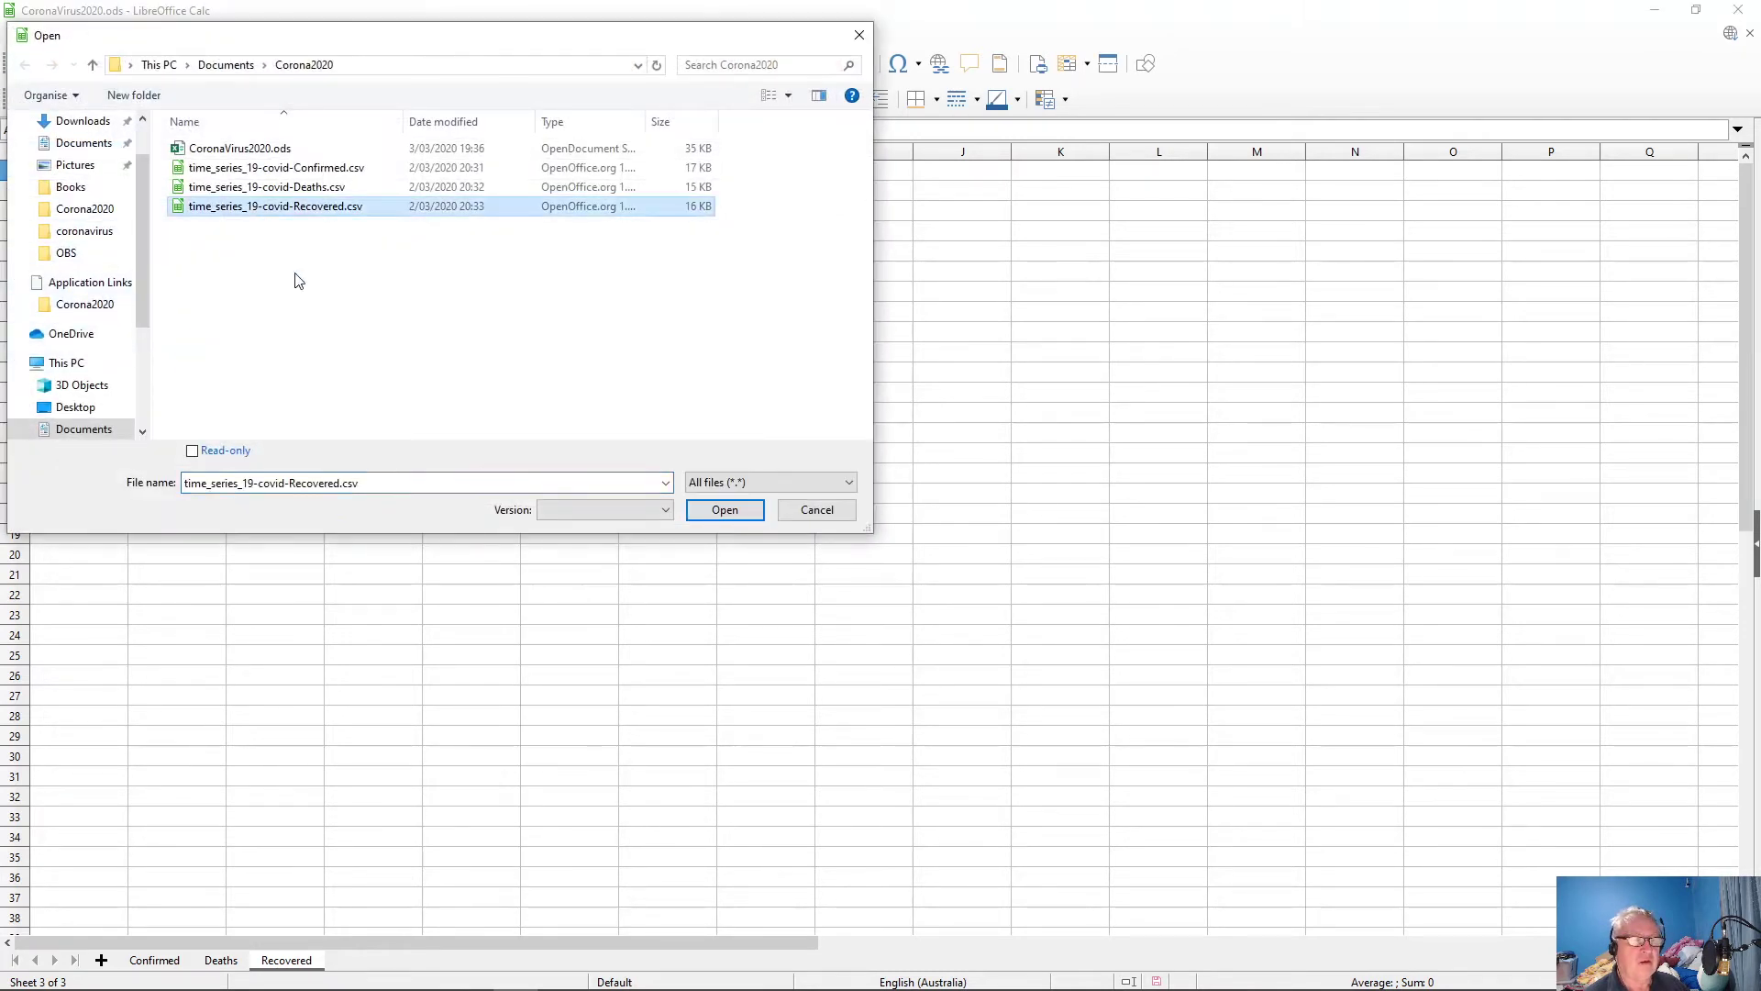
left_click(699, 513)
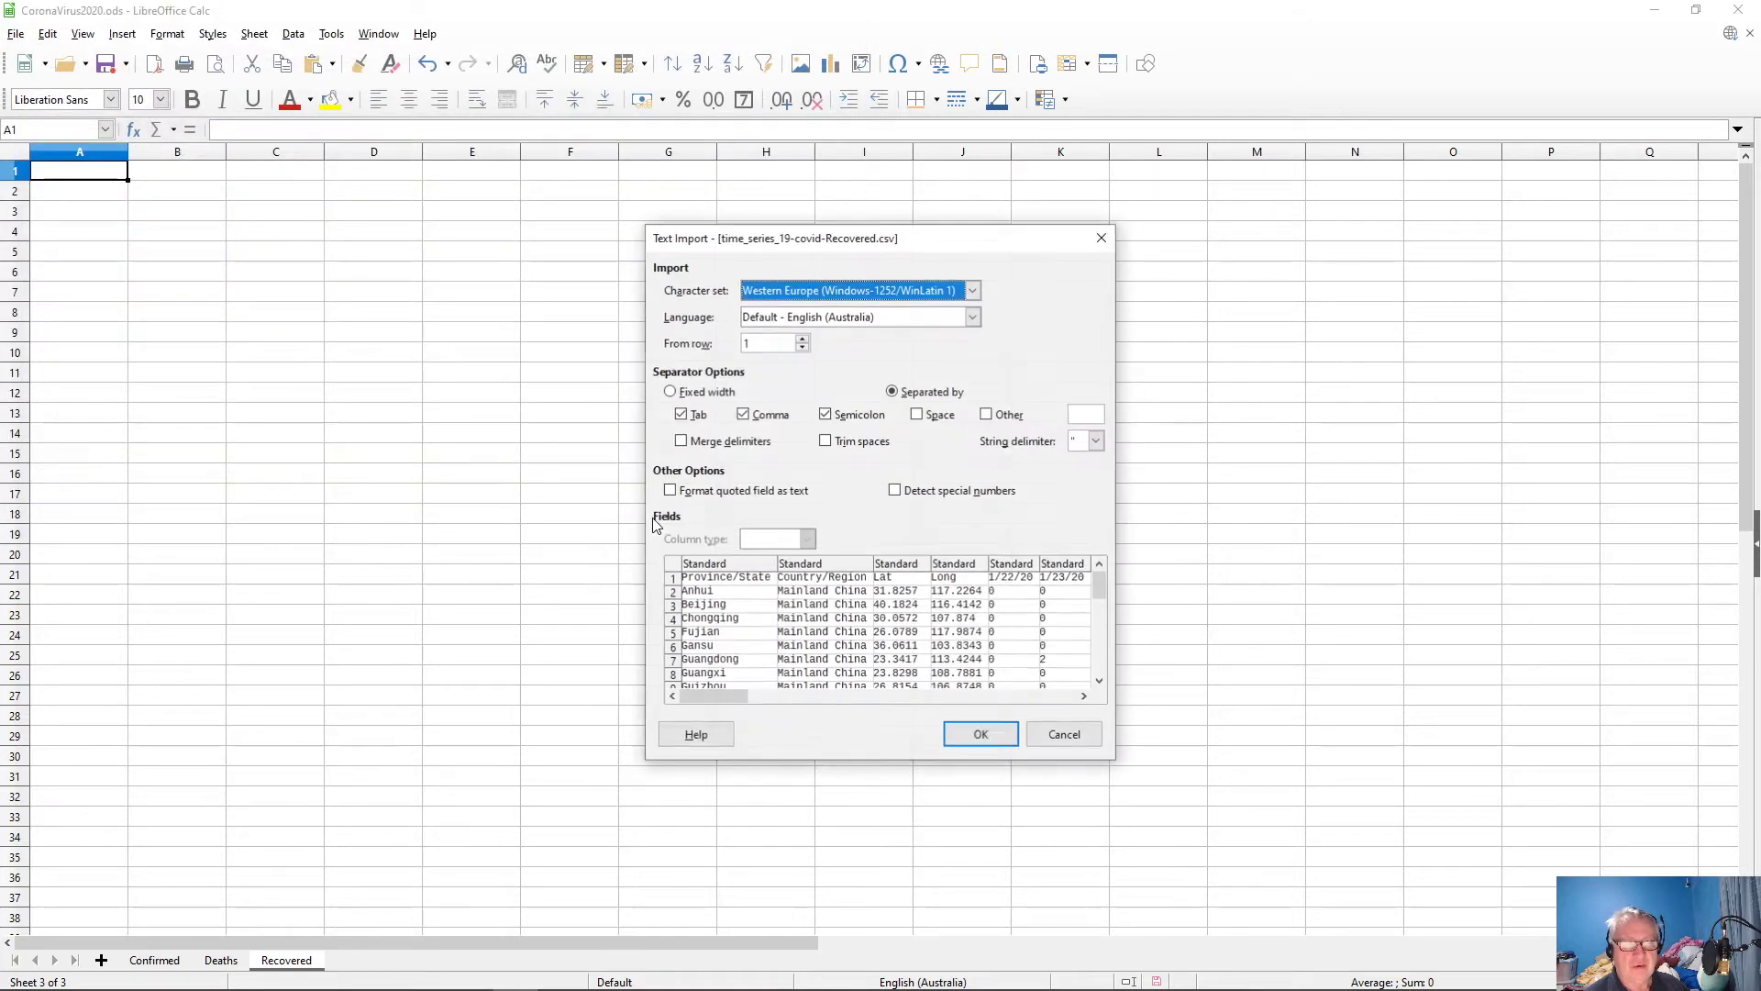
left_click(987, 741)
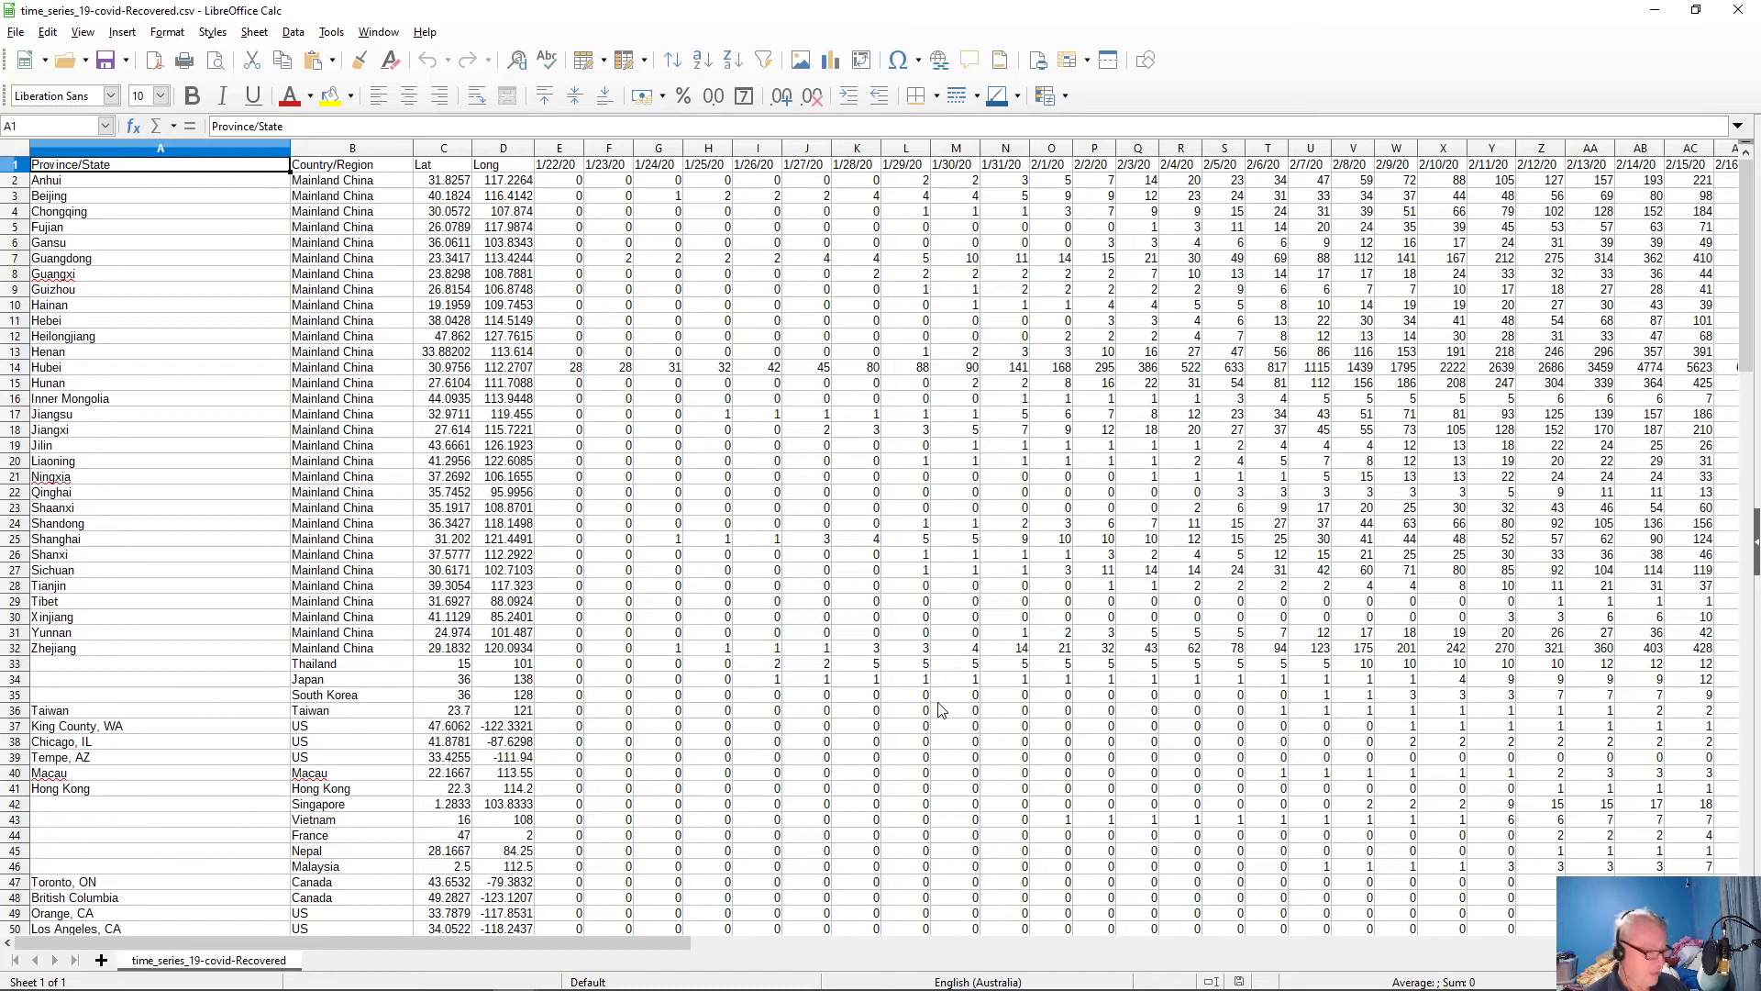
- Copy the entire Recovered CSV sheet into the workbook's Recovered sheet at A1, close the CSV file and clear the selection
key("ctrl+a")
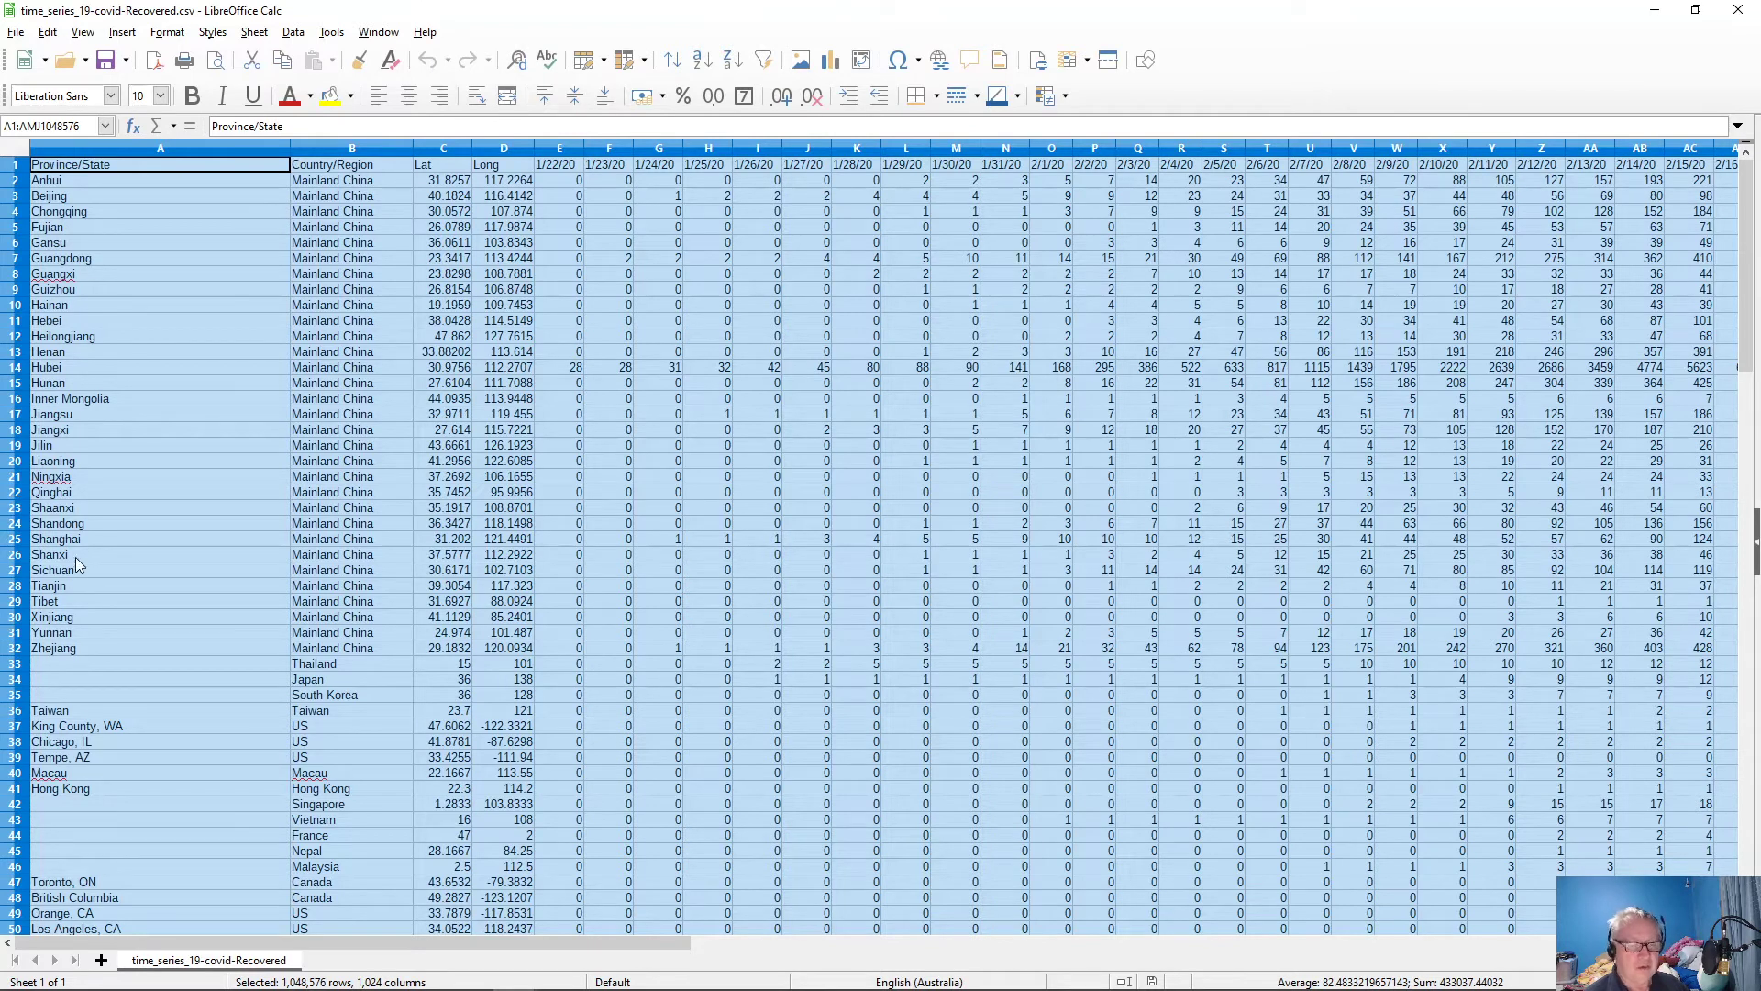
key("alt+Tab")
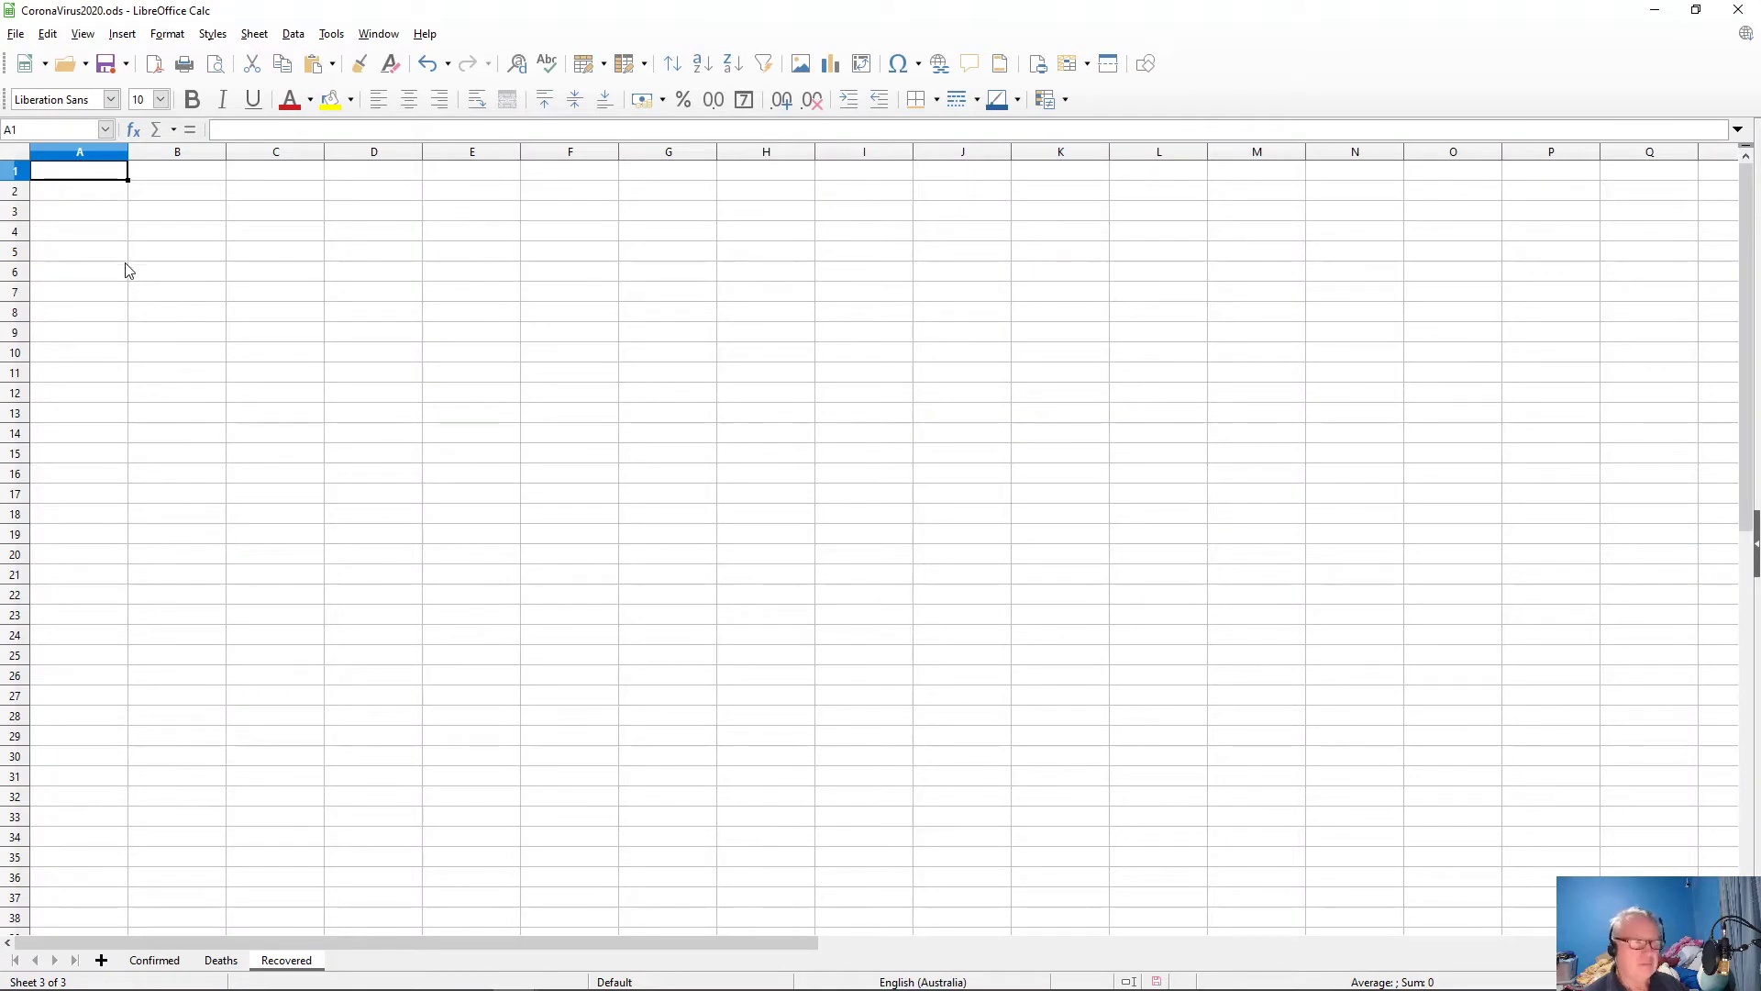
key("ctrl+v")
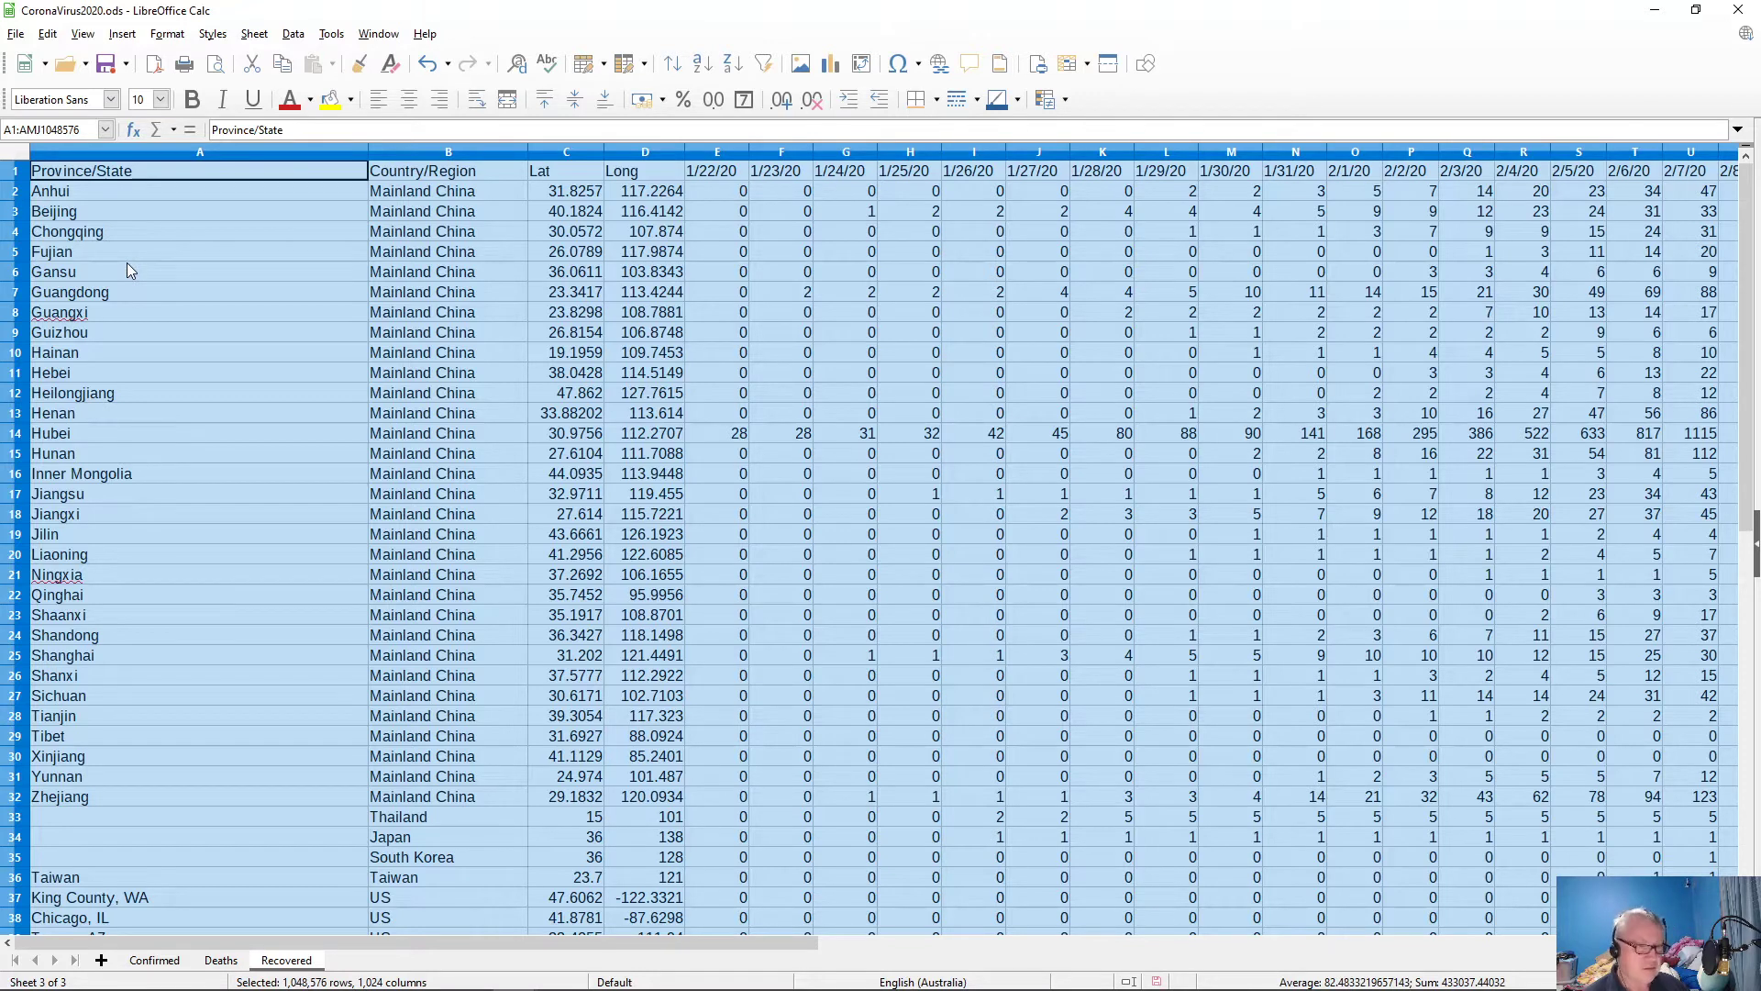
key("alt+Tab")
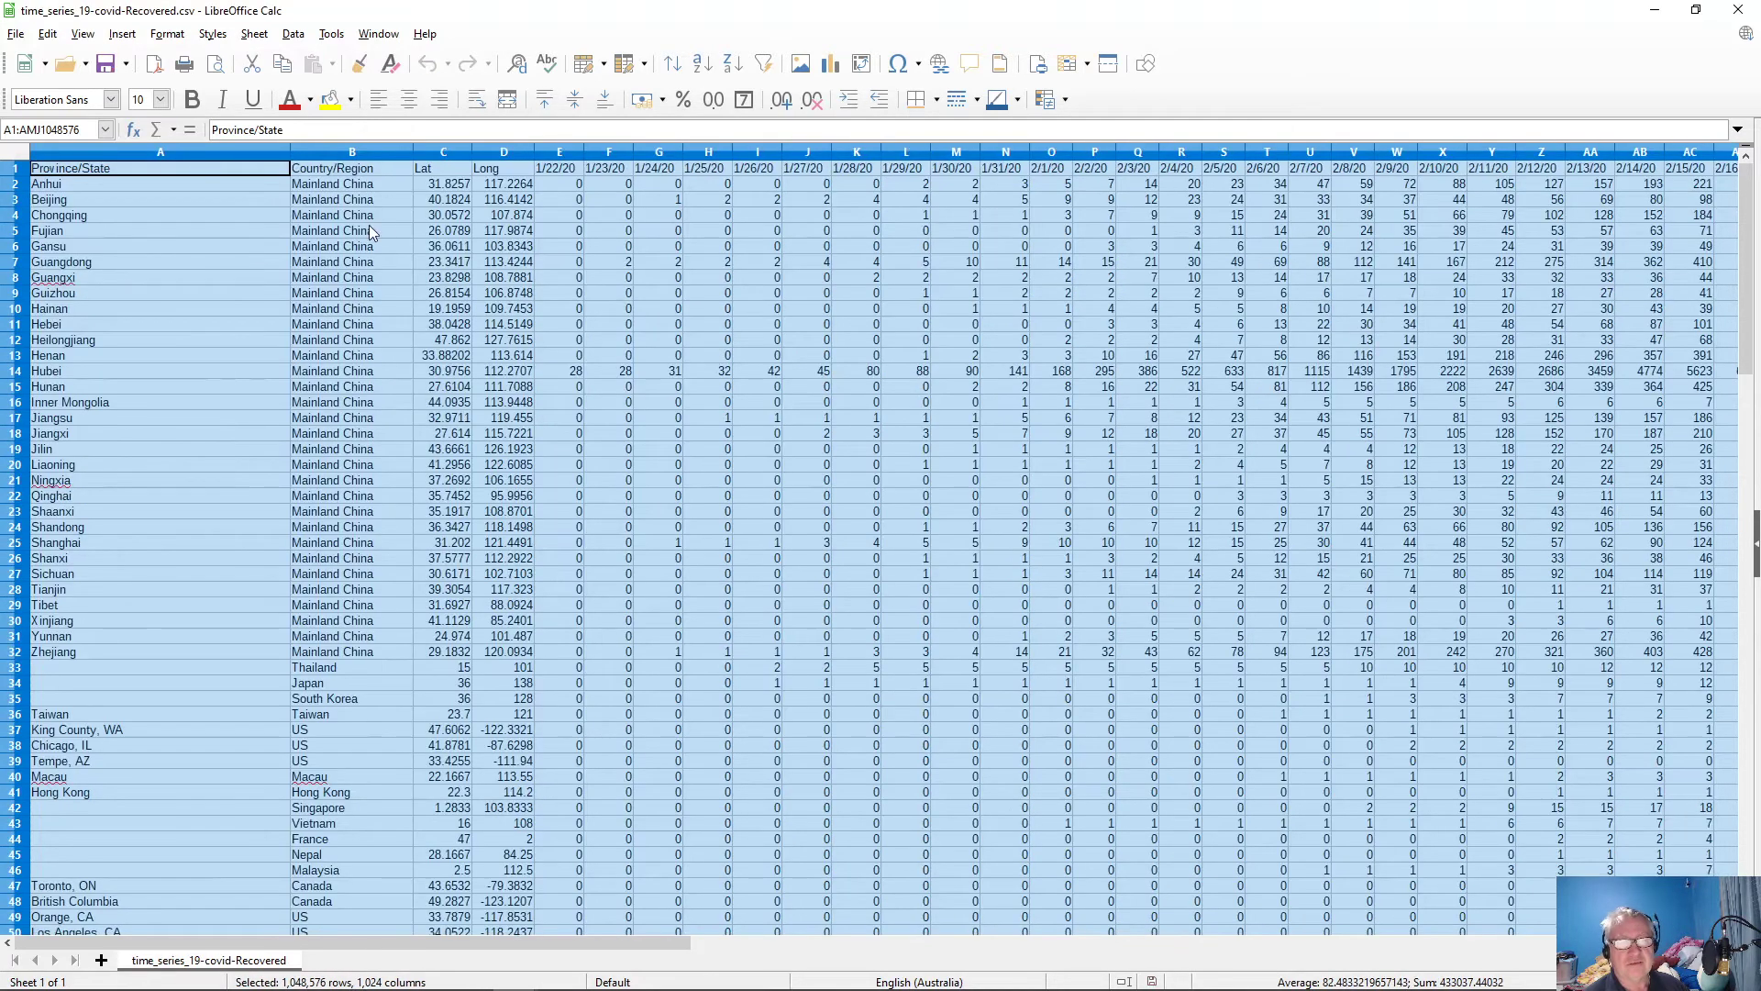
left_click(1747, 13)
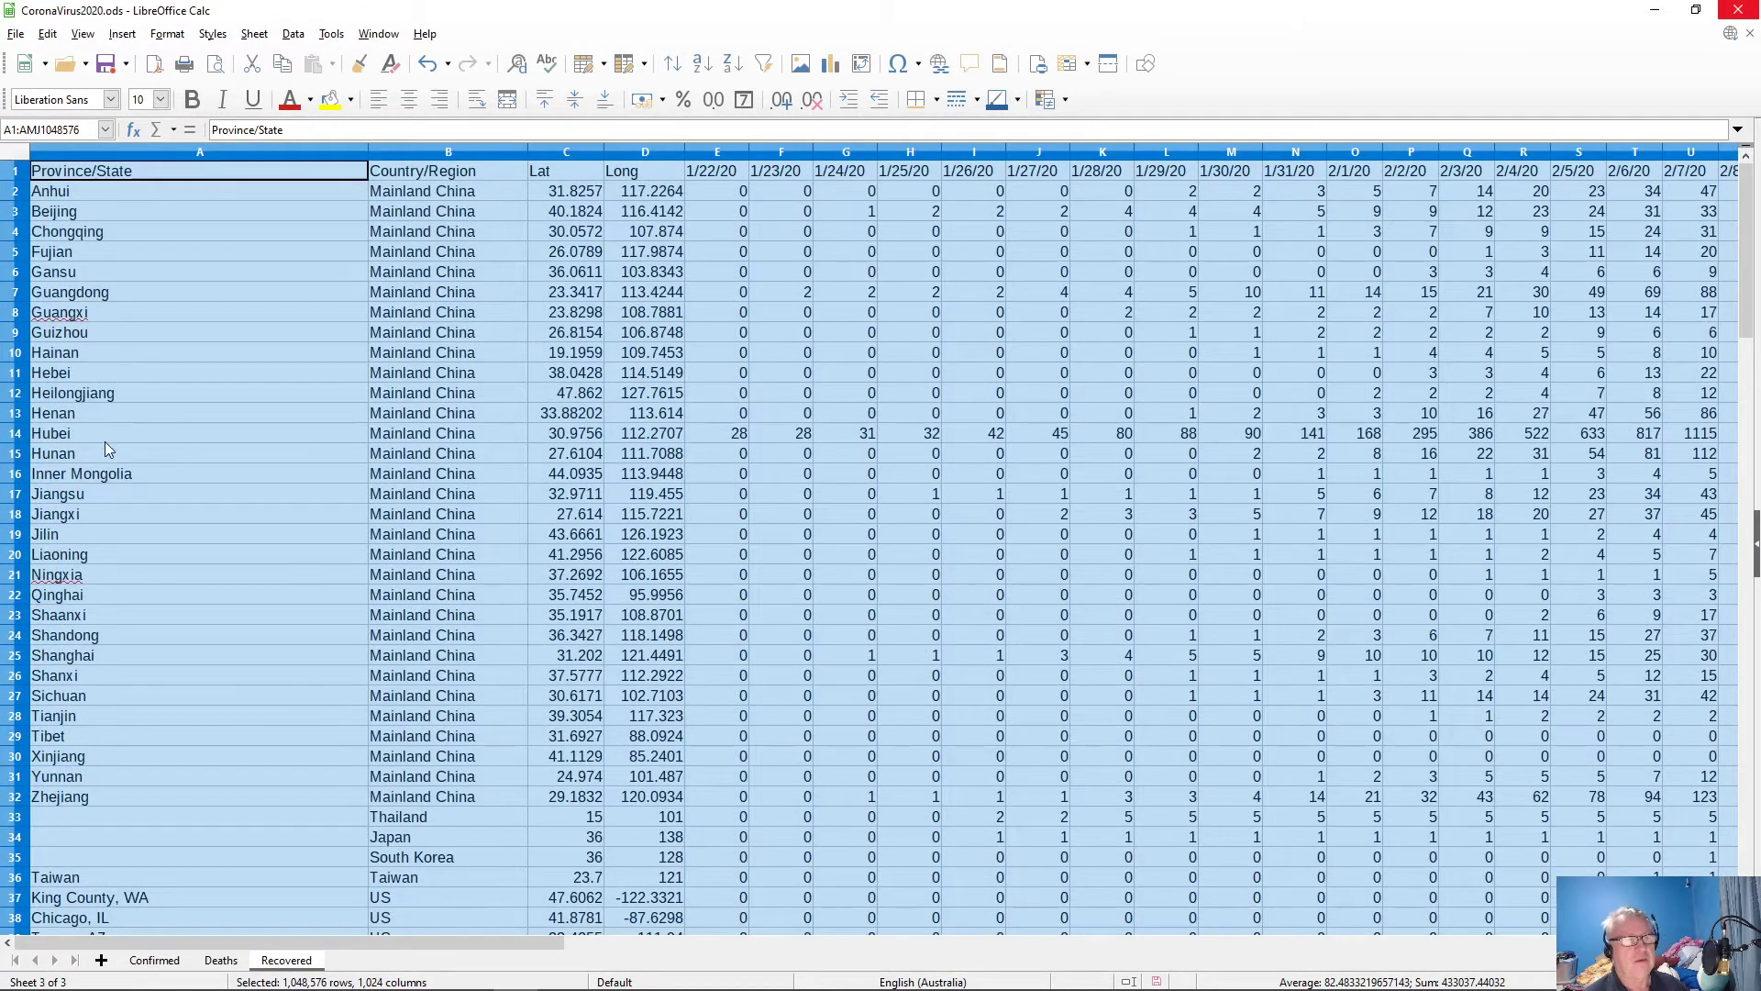
left_click(169, 172)
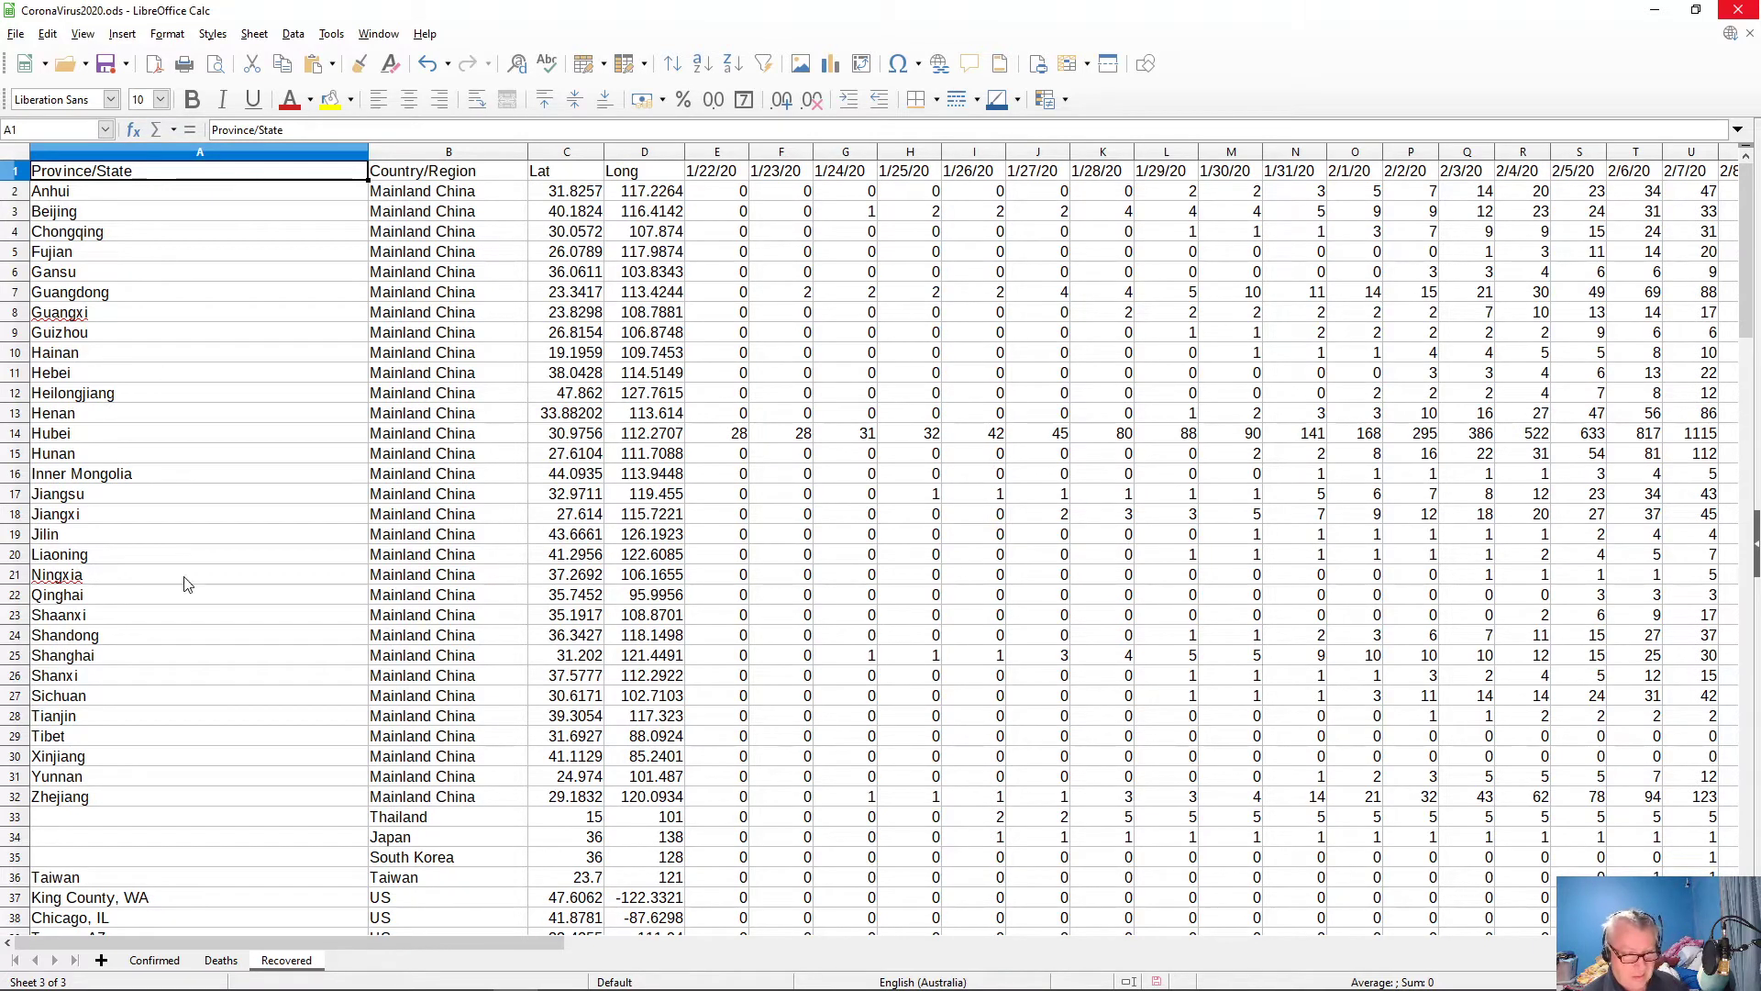
- From the Confirmed sheet, save the workbook as a new version named CoronaVirus2020.01.ods in the Corona2020 folder
left_click(153, 960)
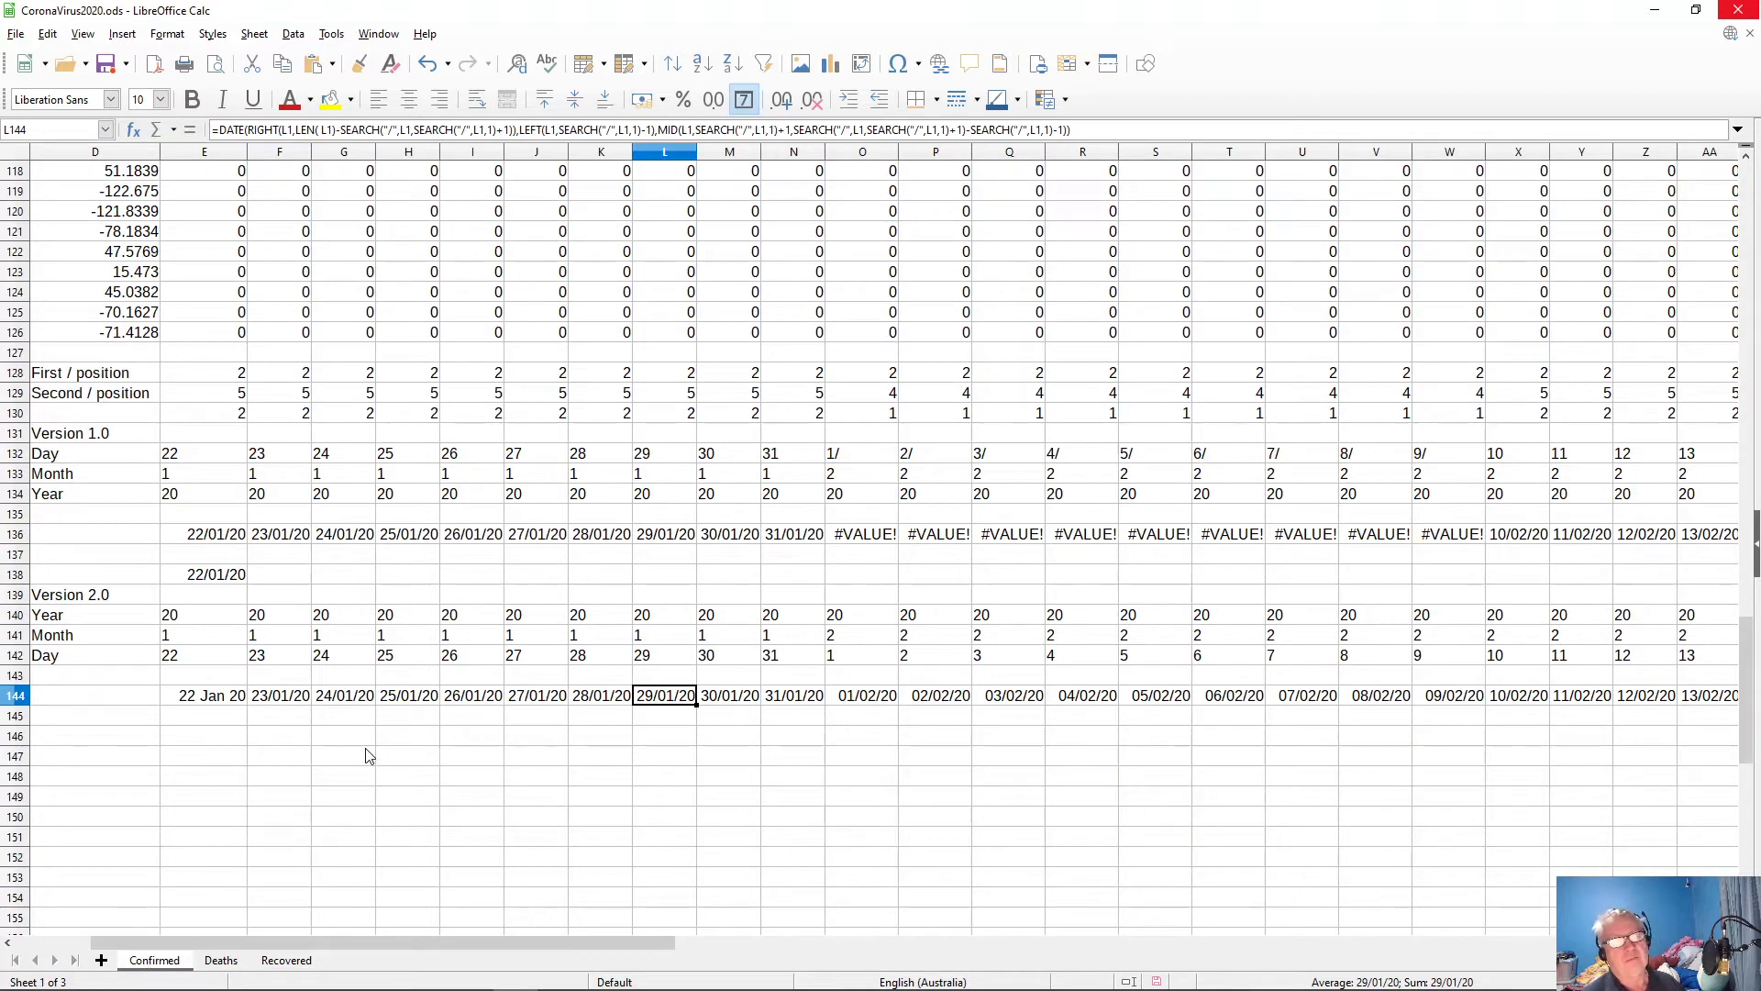
scroll(481, 745, "up", 5)
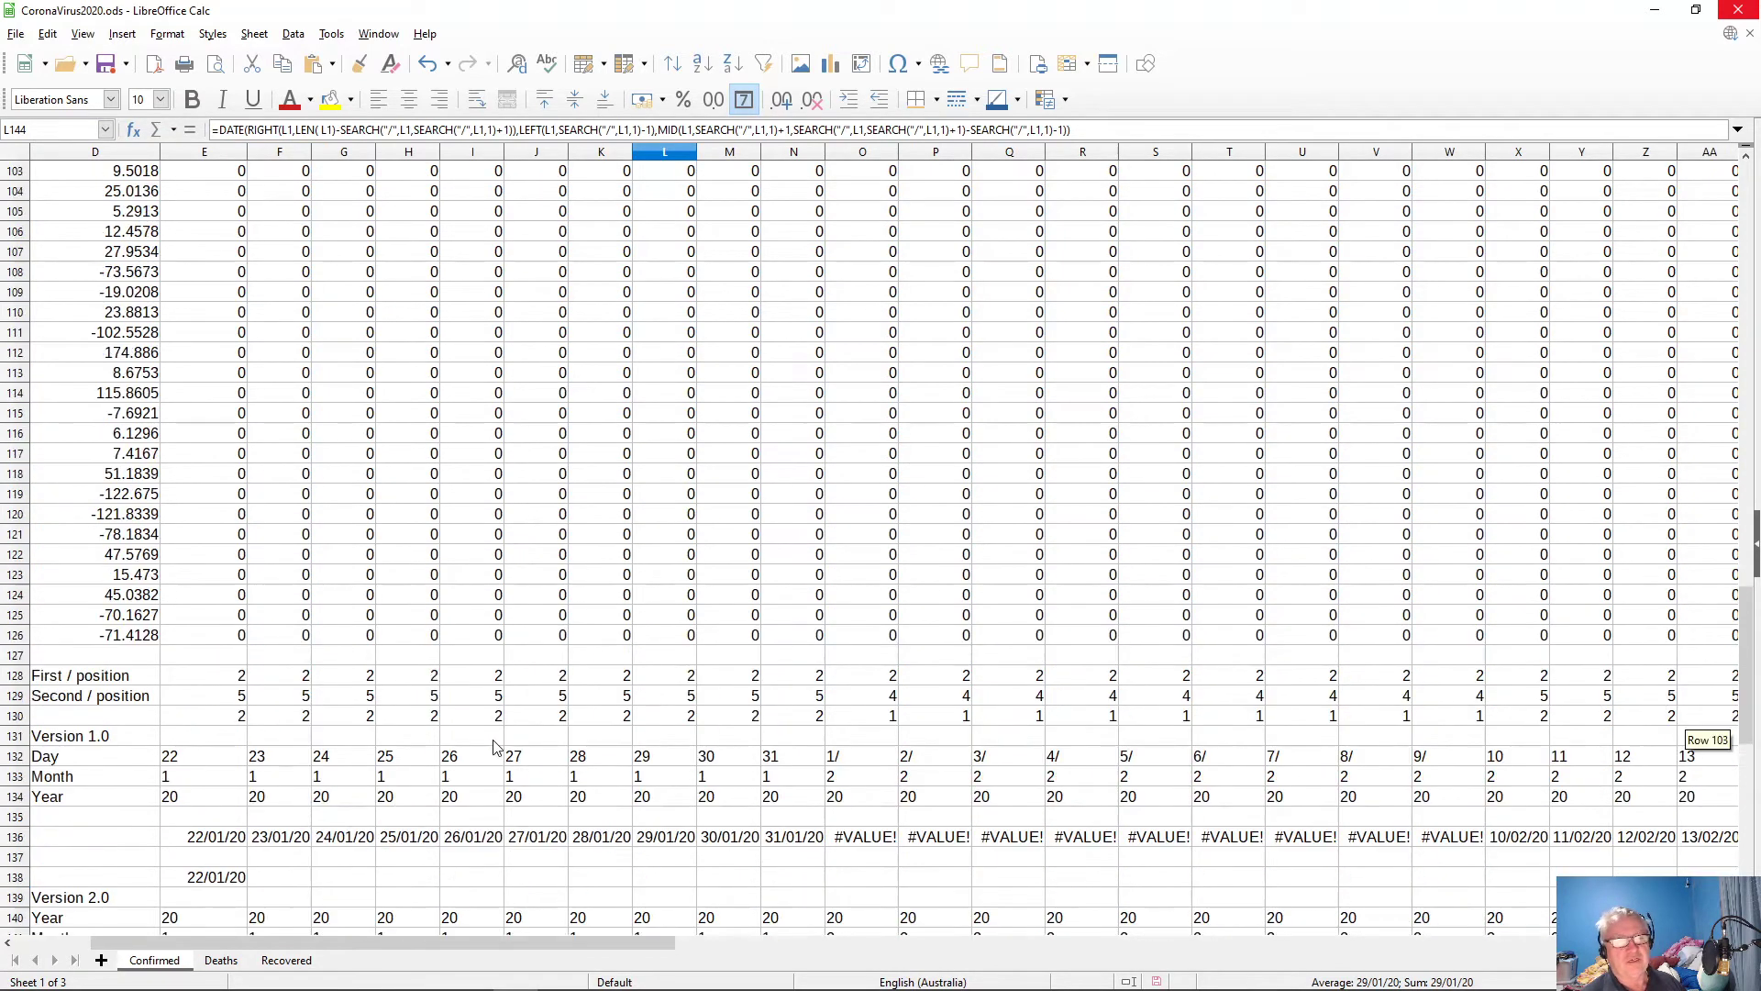
scroll(495, 747, "up", 20)
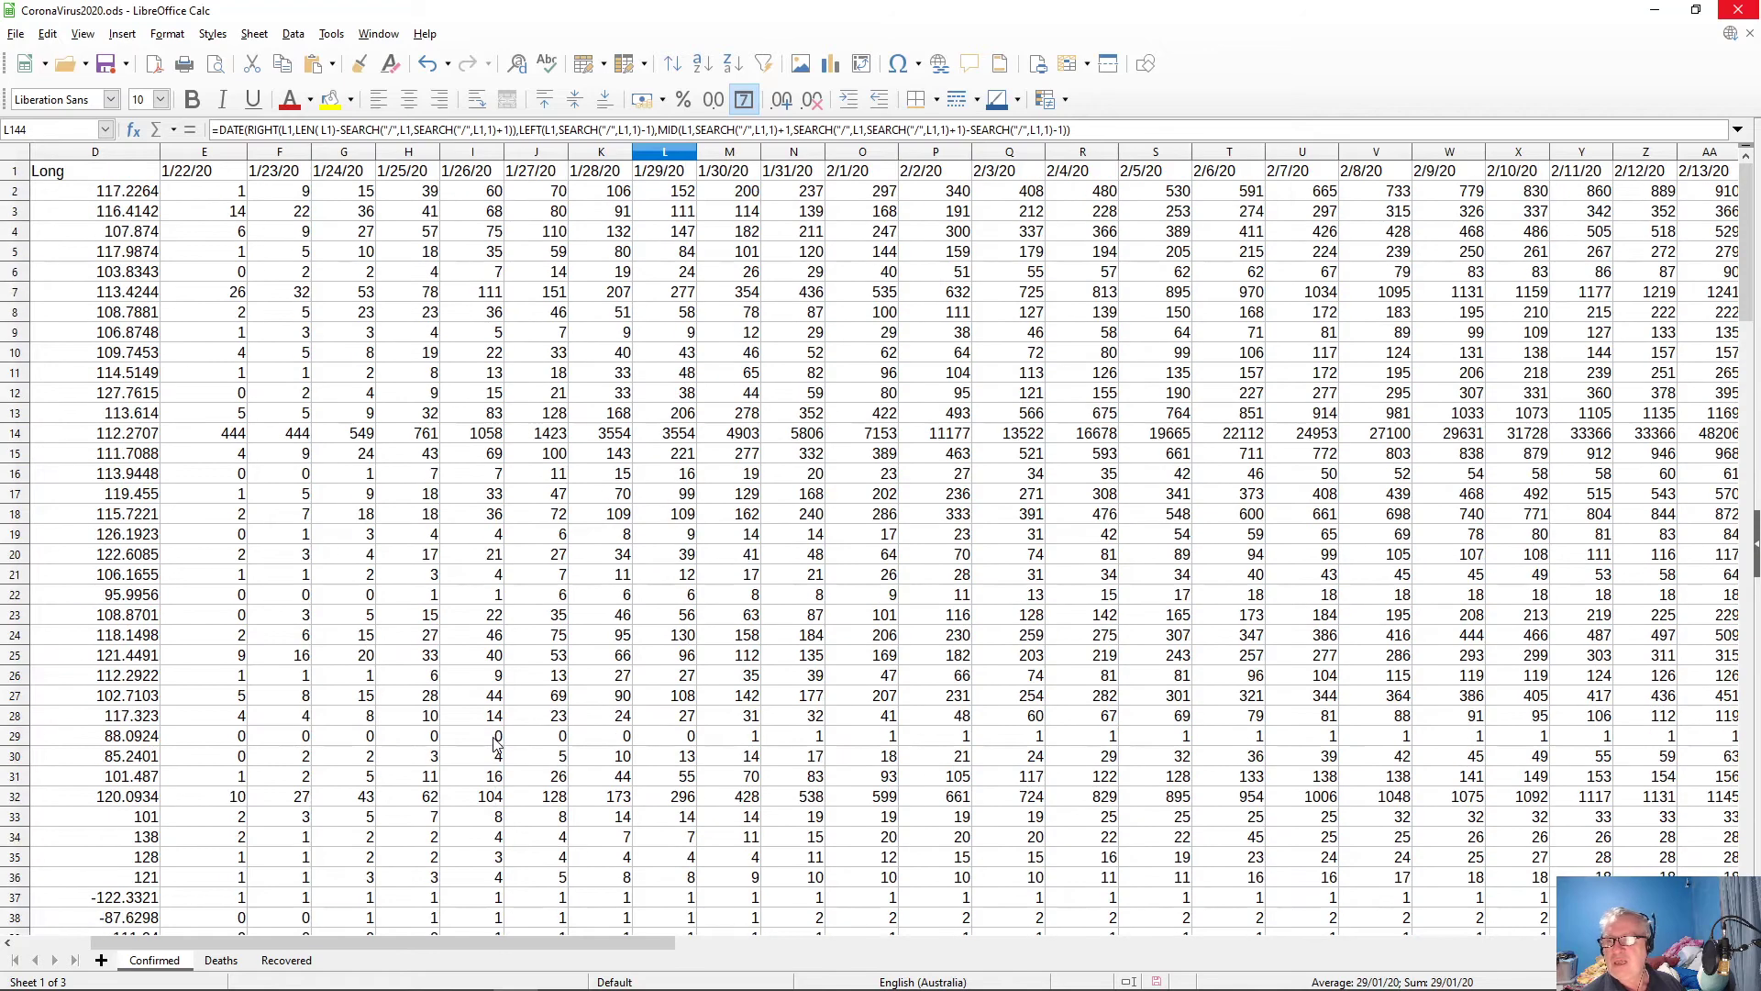
scroll(495, 740, "down", 20)
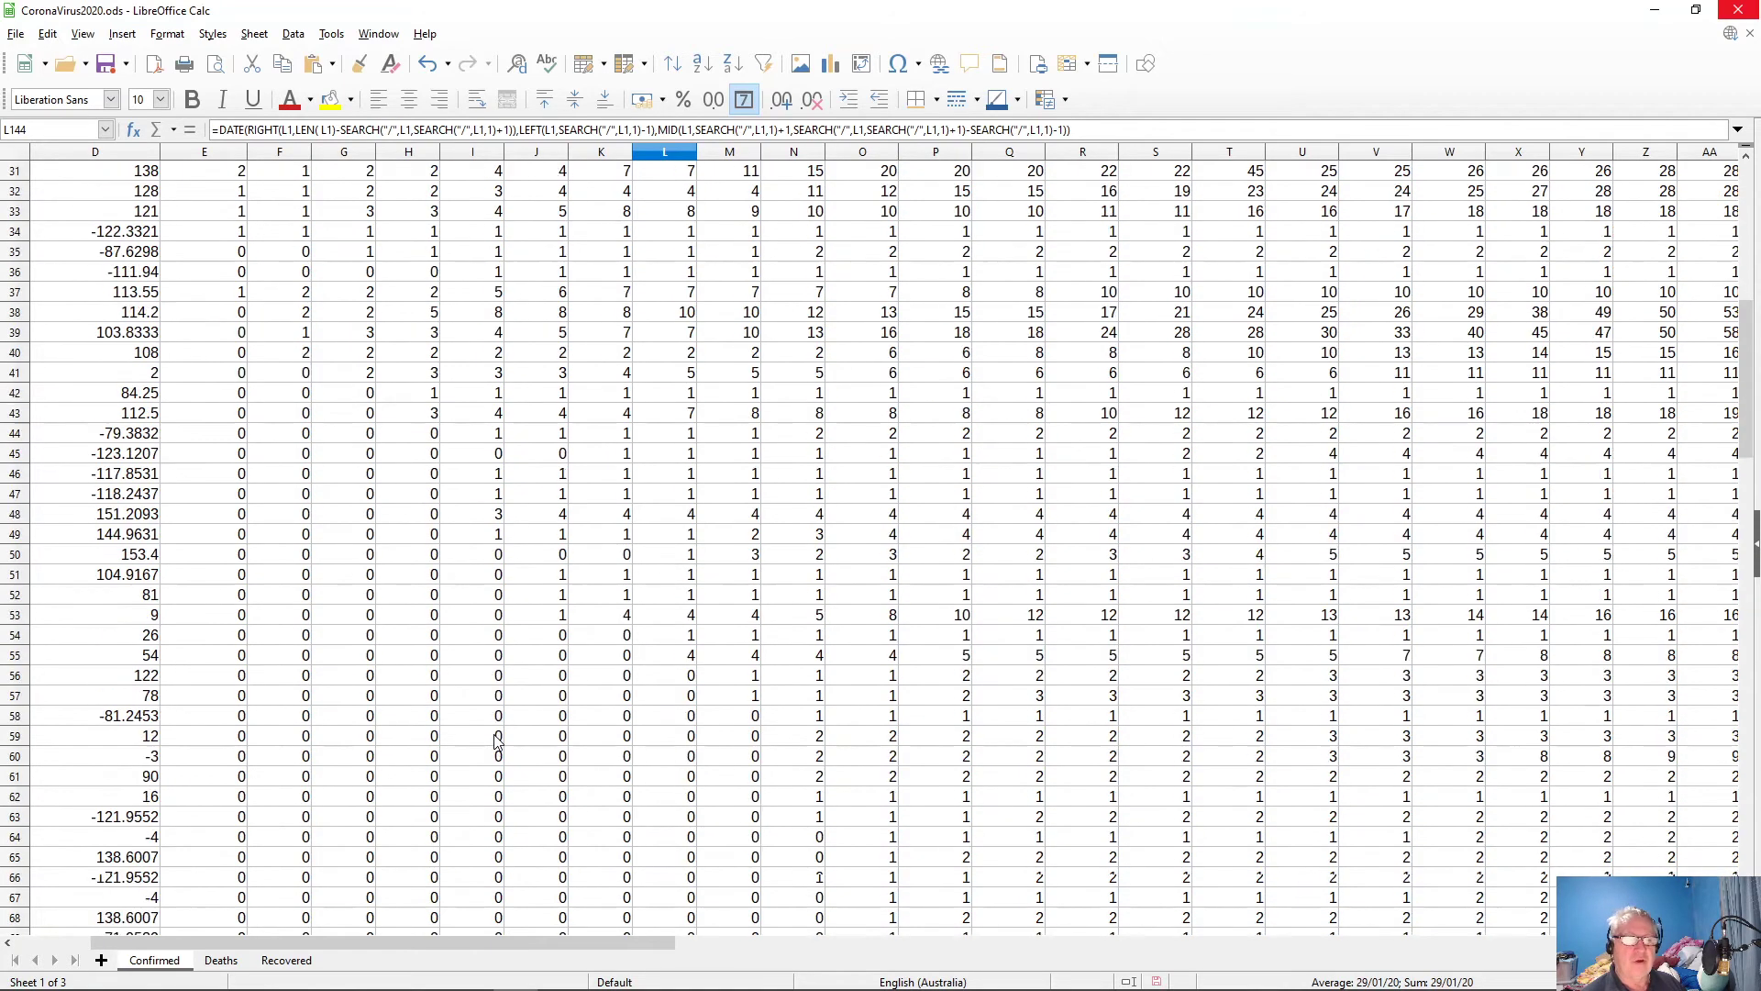
scroll(495, 741, "down", 5)
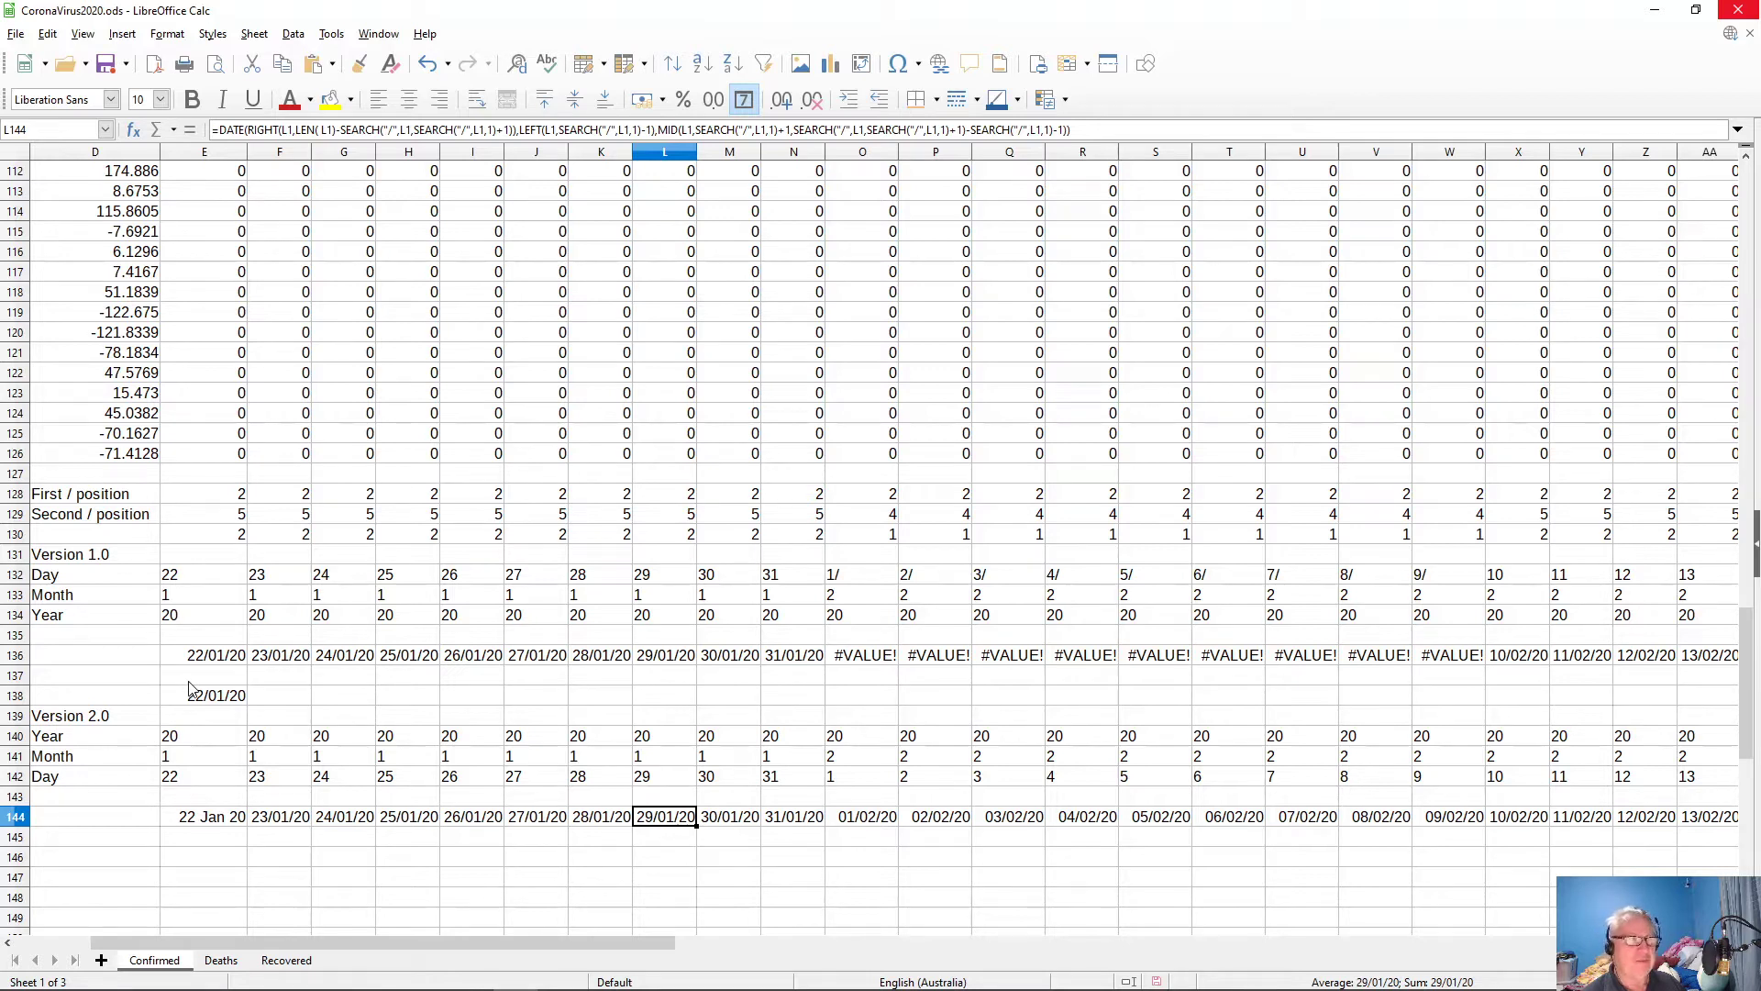
left_click(16, 35)
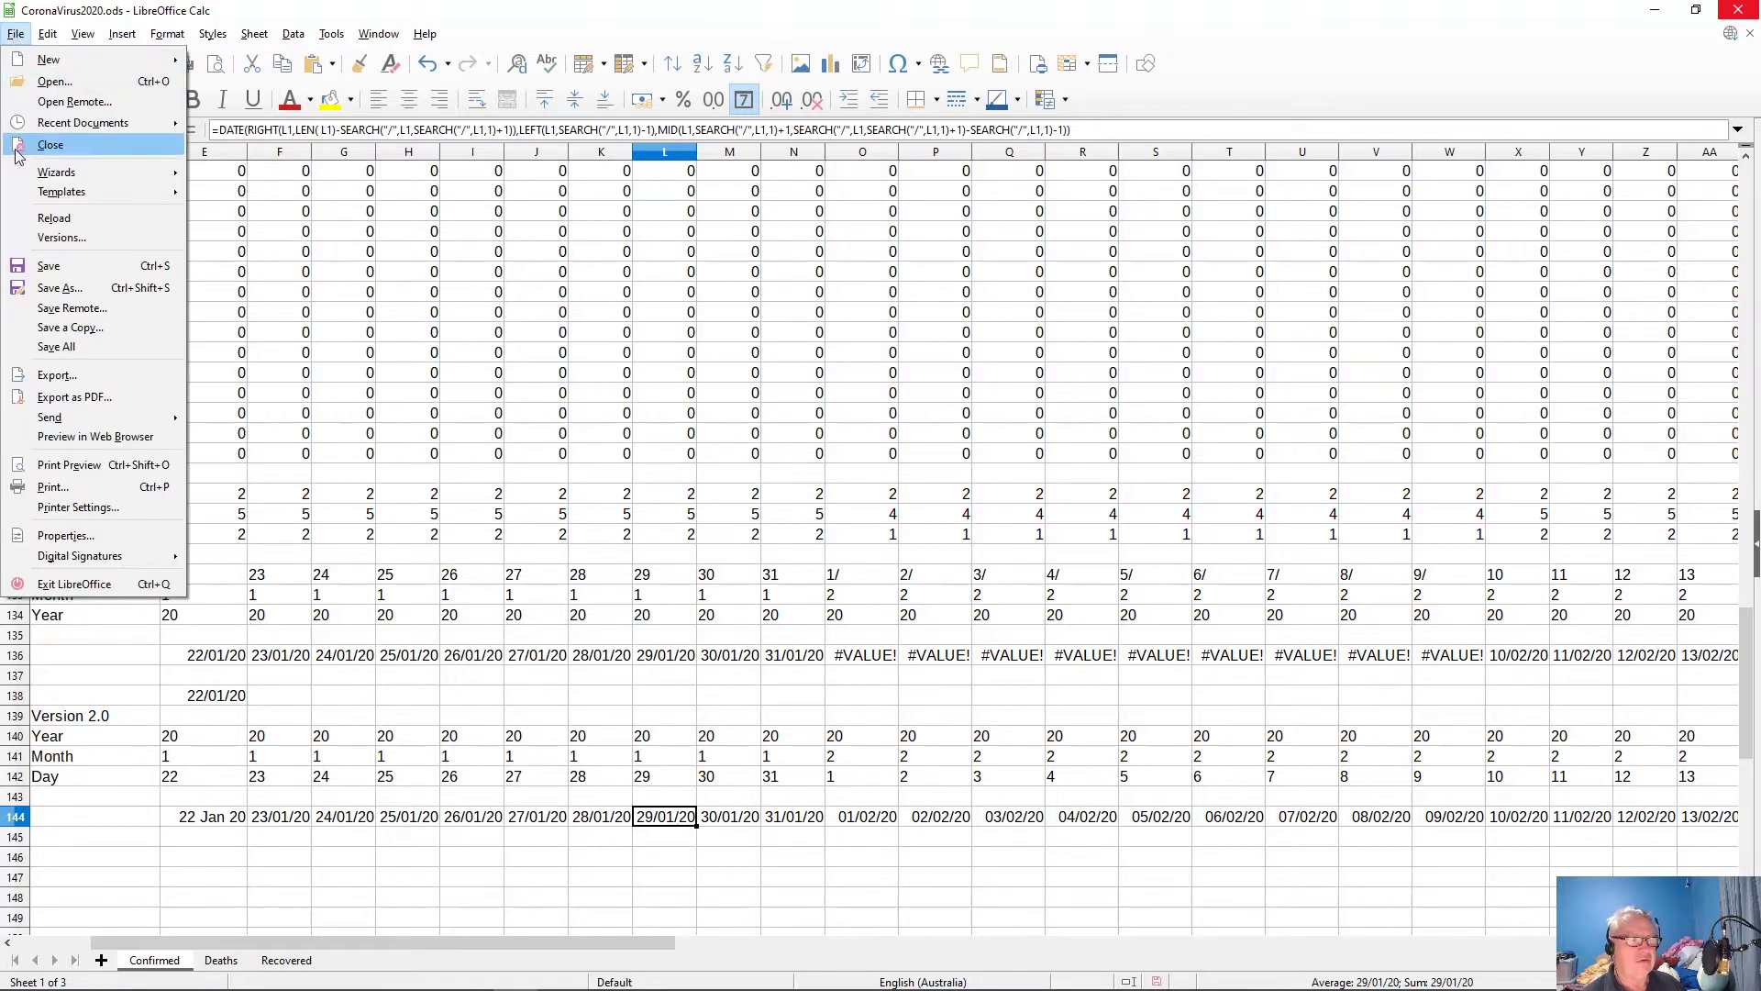
left_click(55, 288)
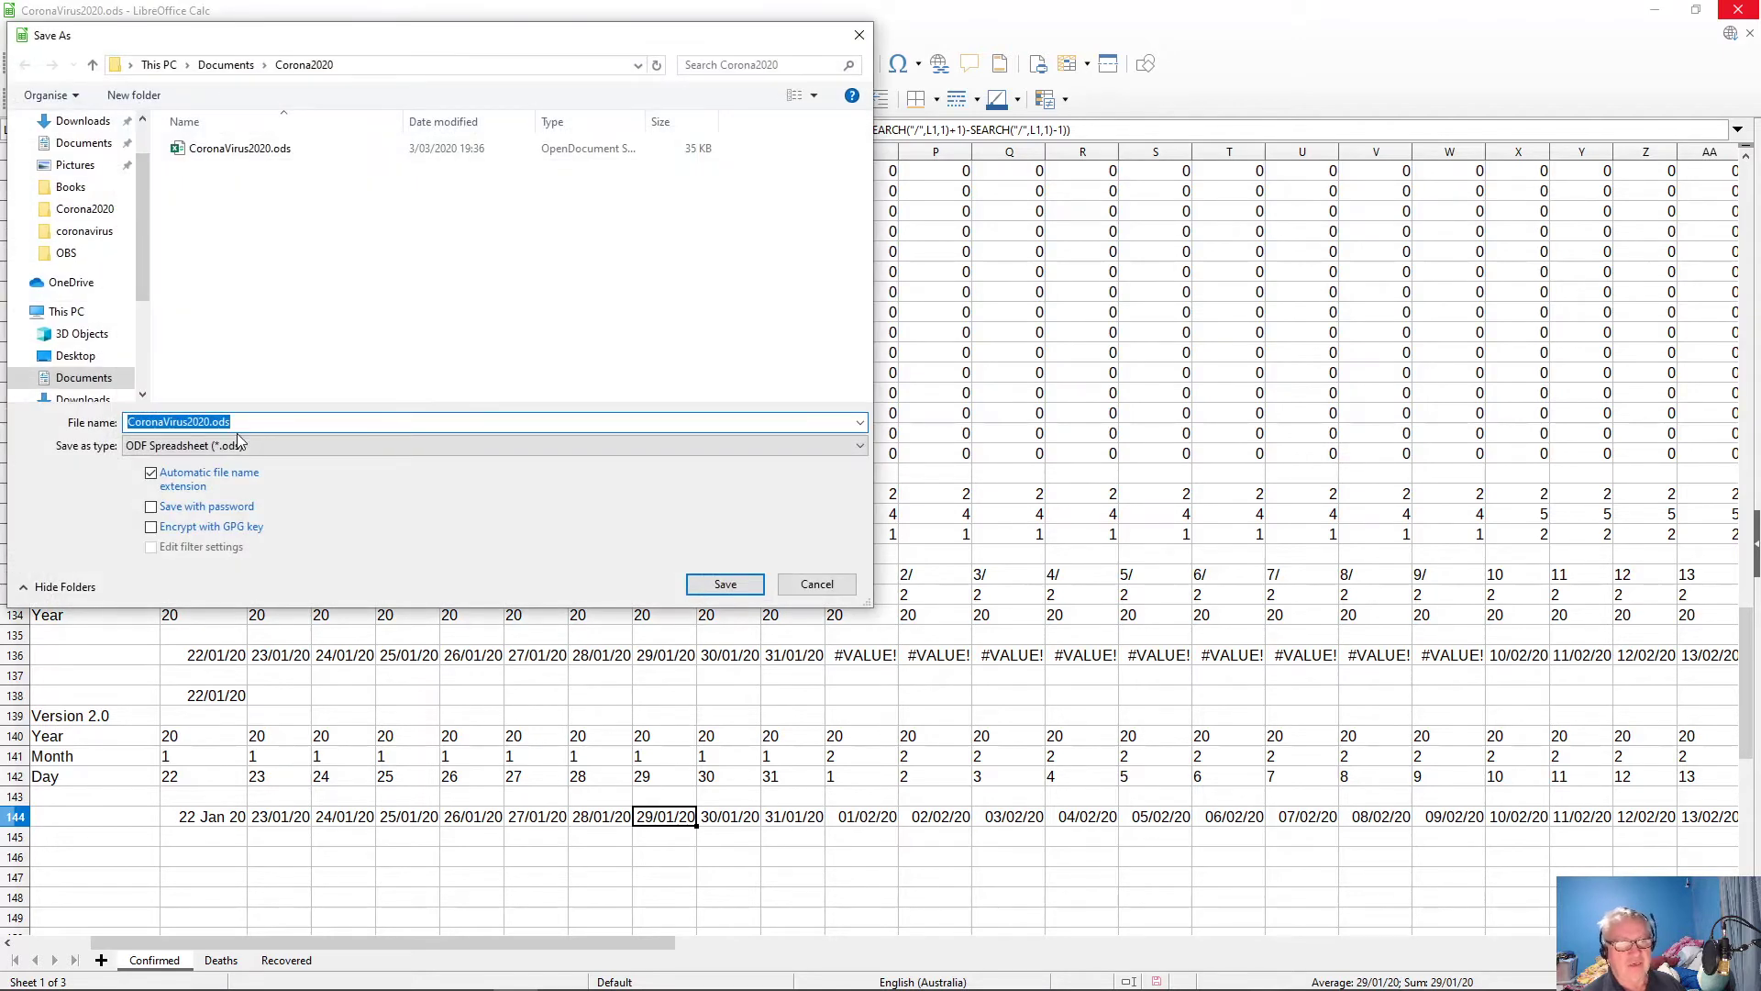
left_click(209, 423)
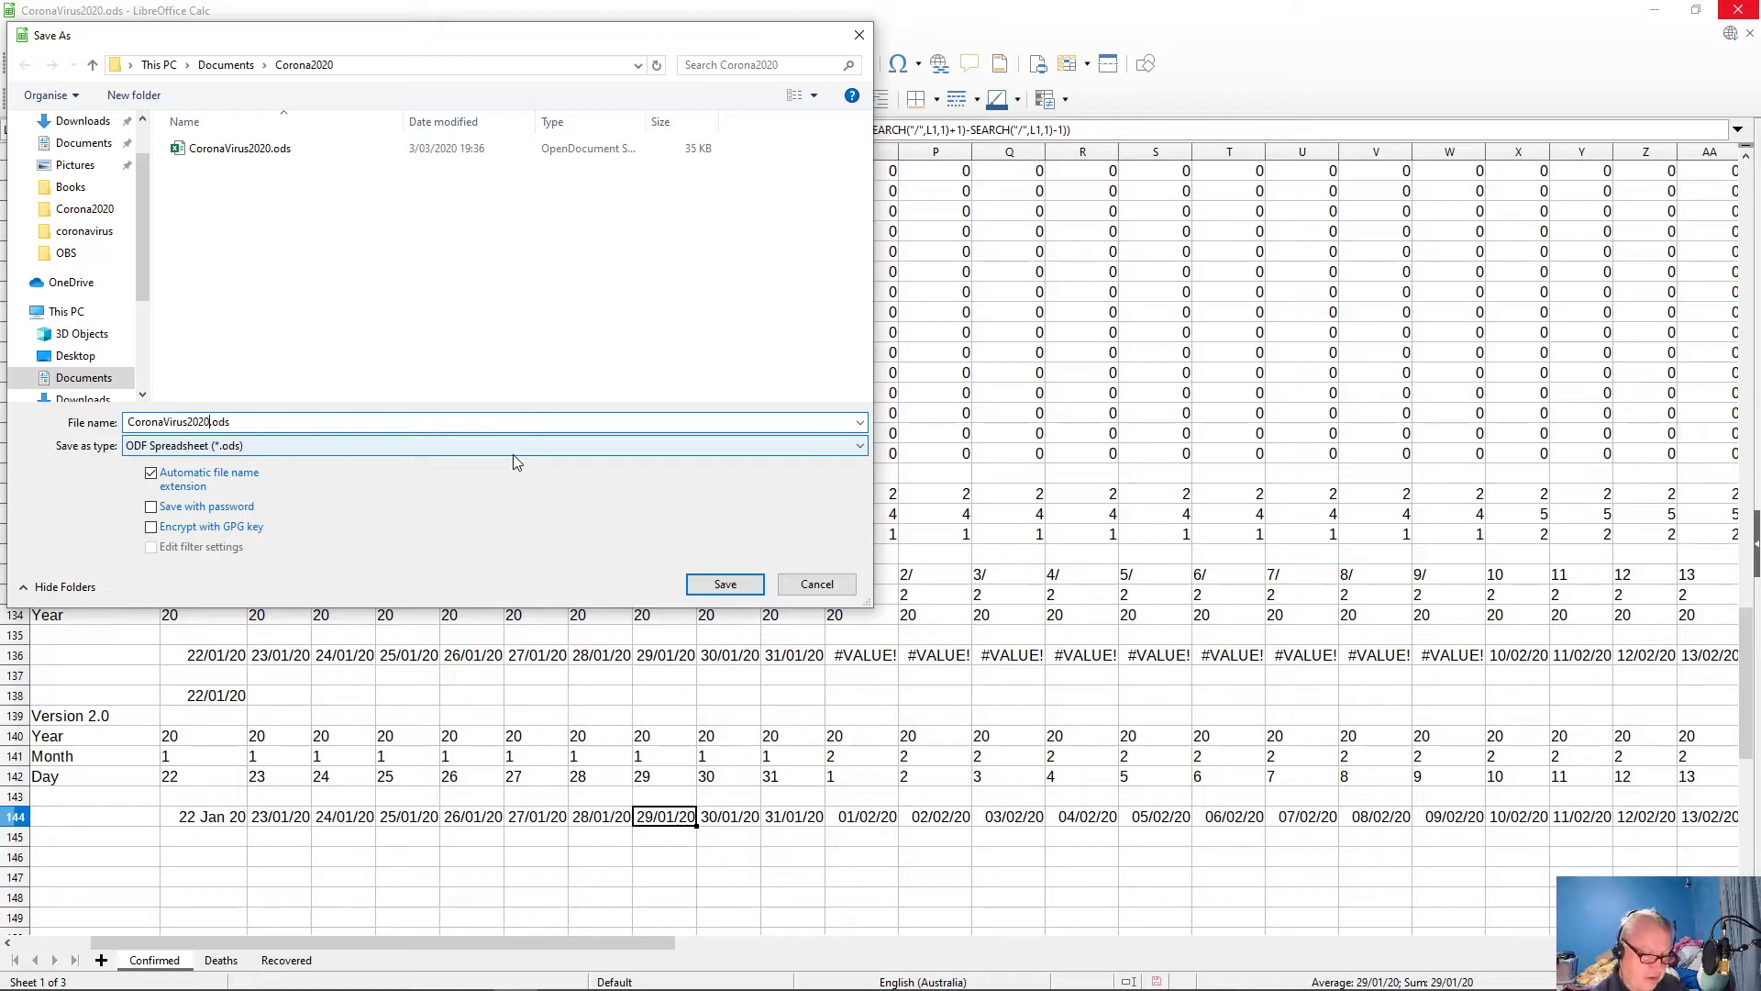
type(".0")
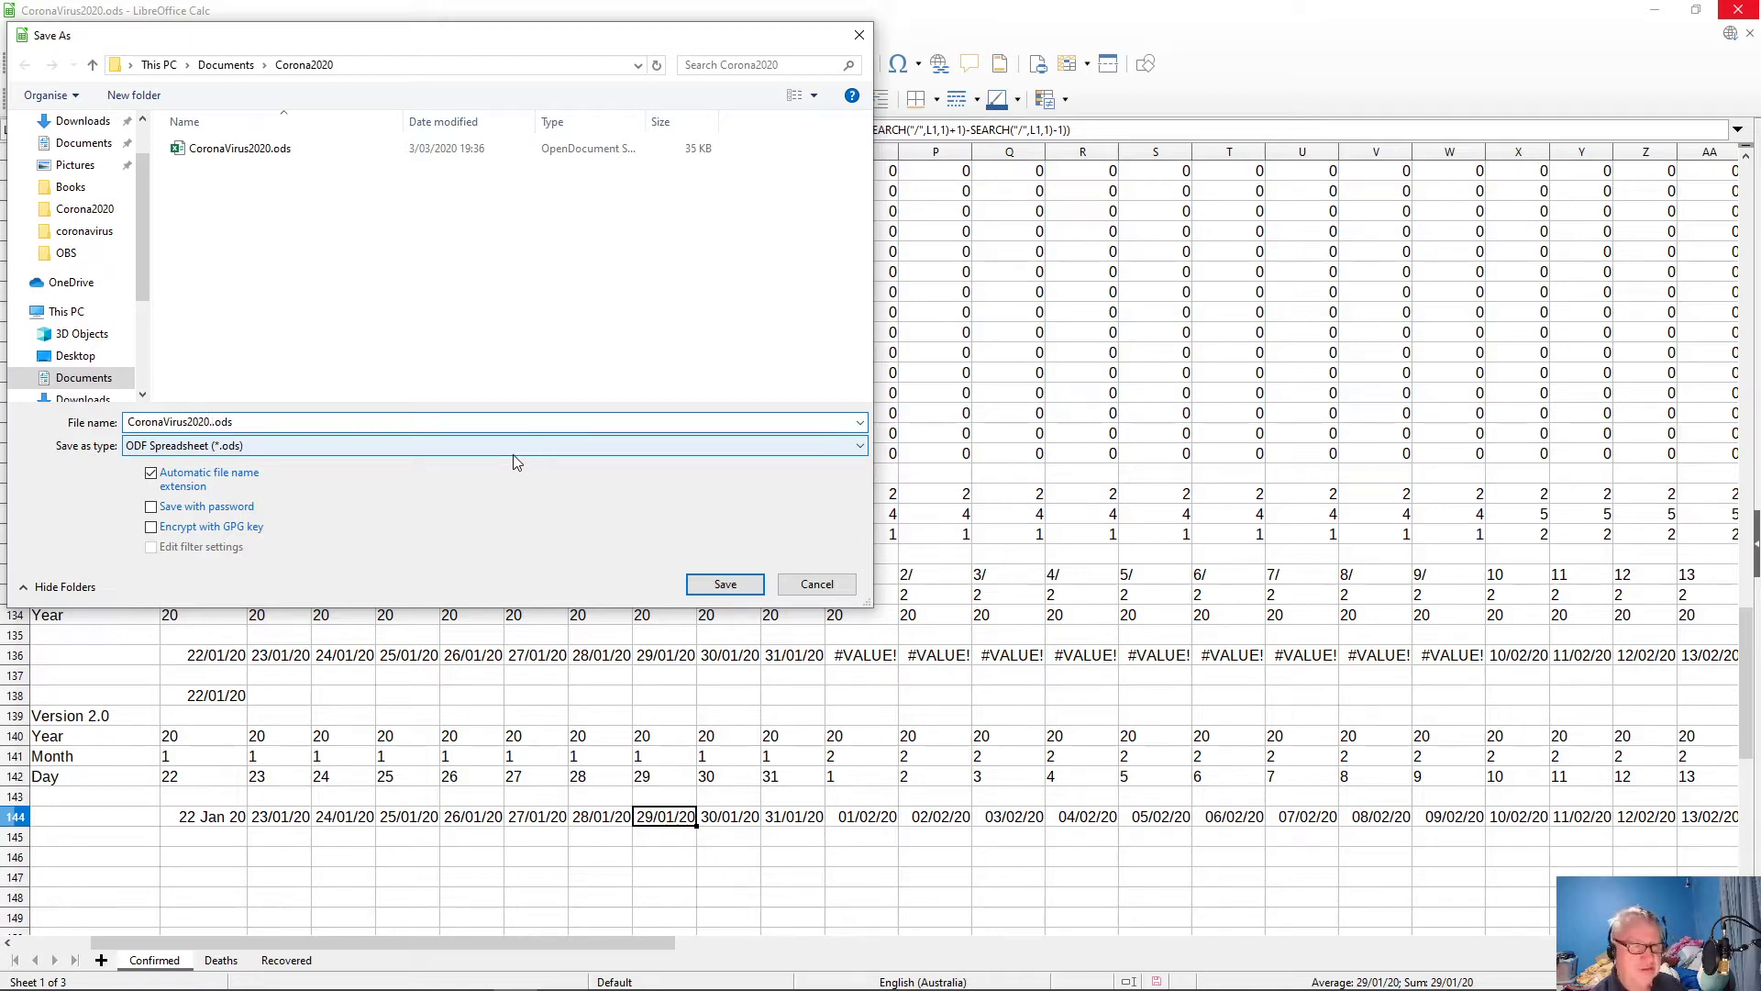
type("1")
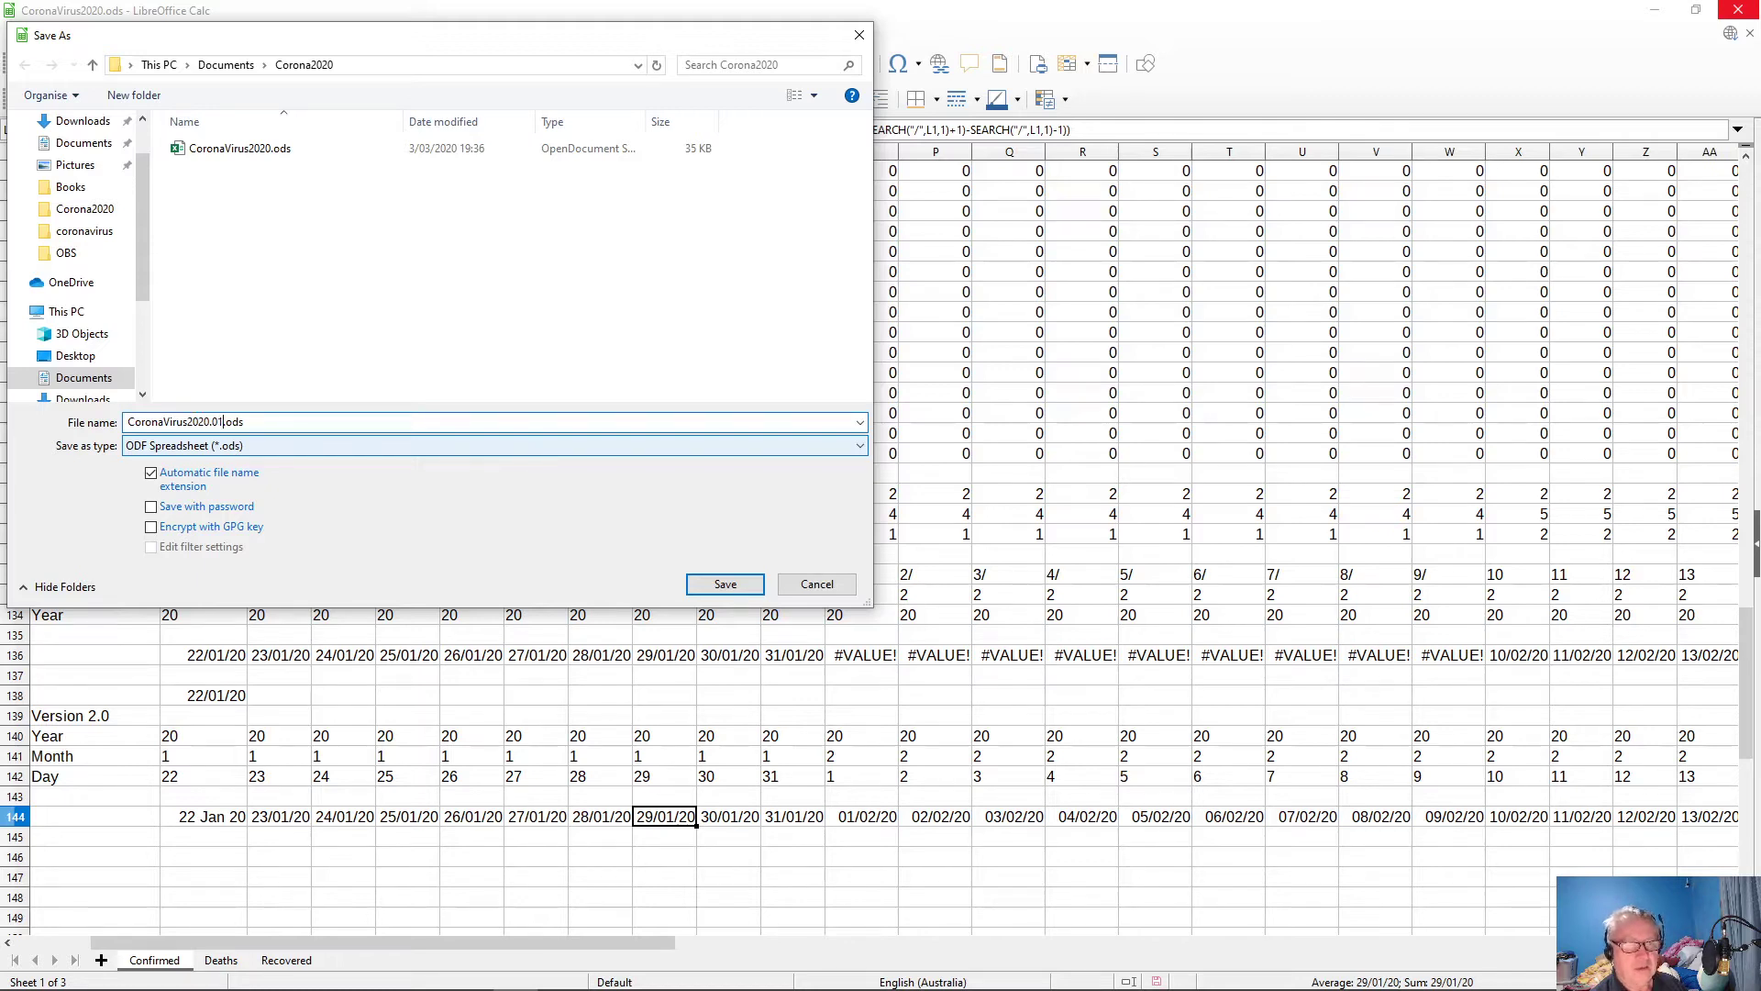
key("Return")
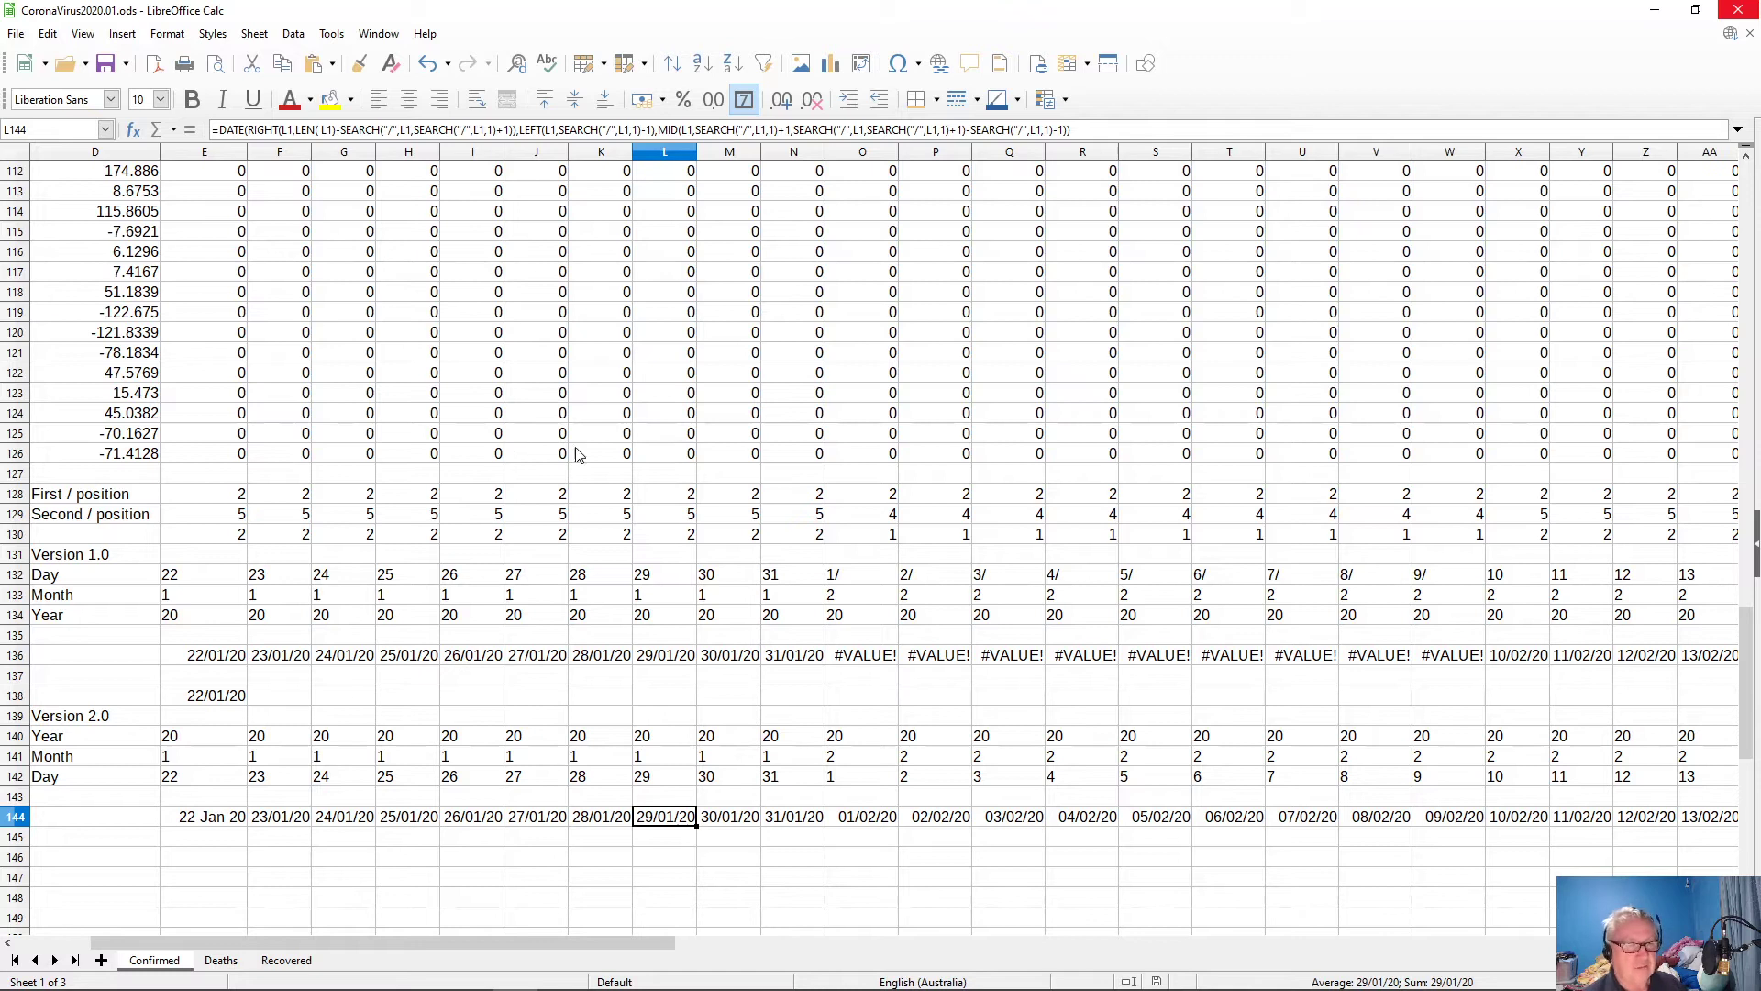
- Clear the date working cells D128:AR142 on the Confirmed sheet and delete rows 128 to 142
left_click_drag(68, 496, 1514, 778)
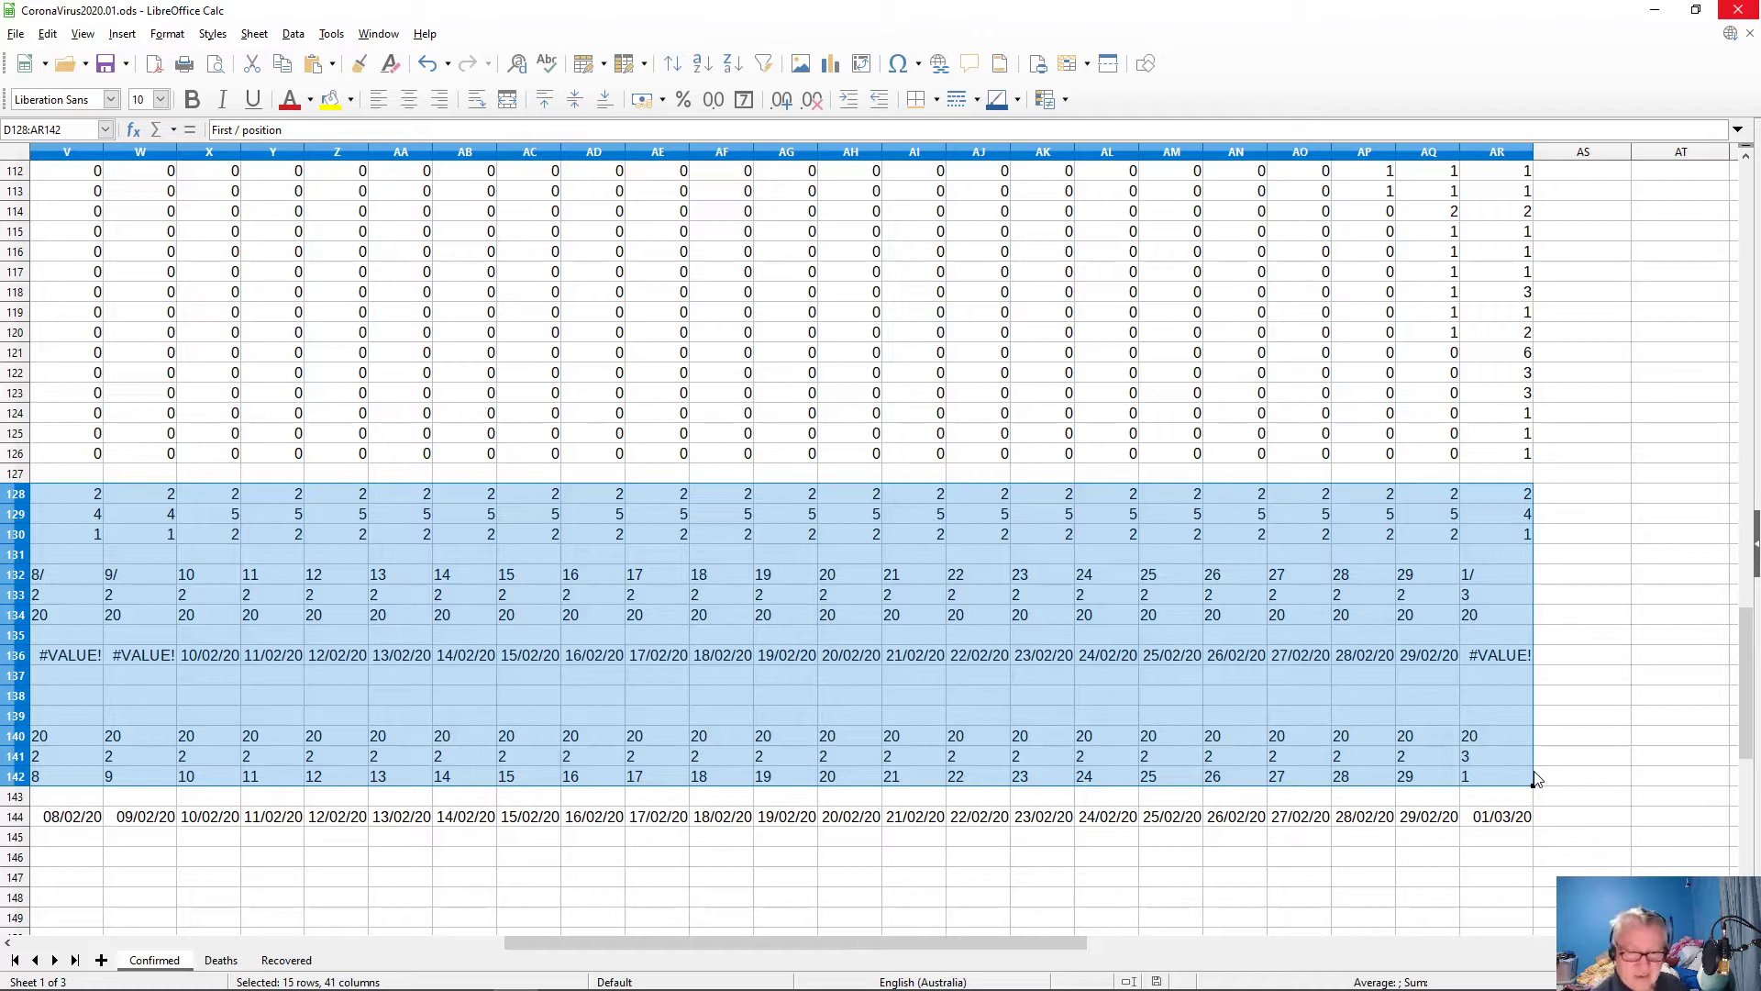
key("Delete")
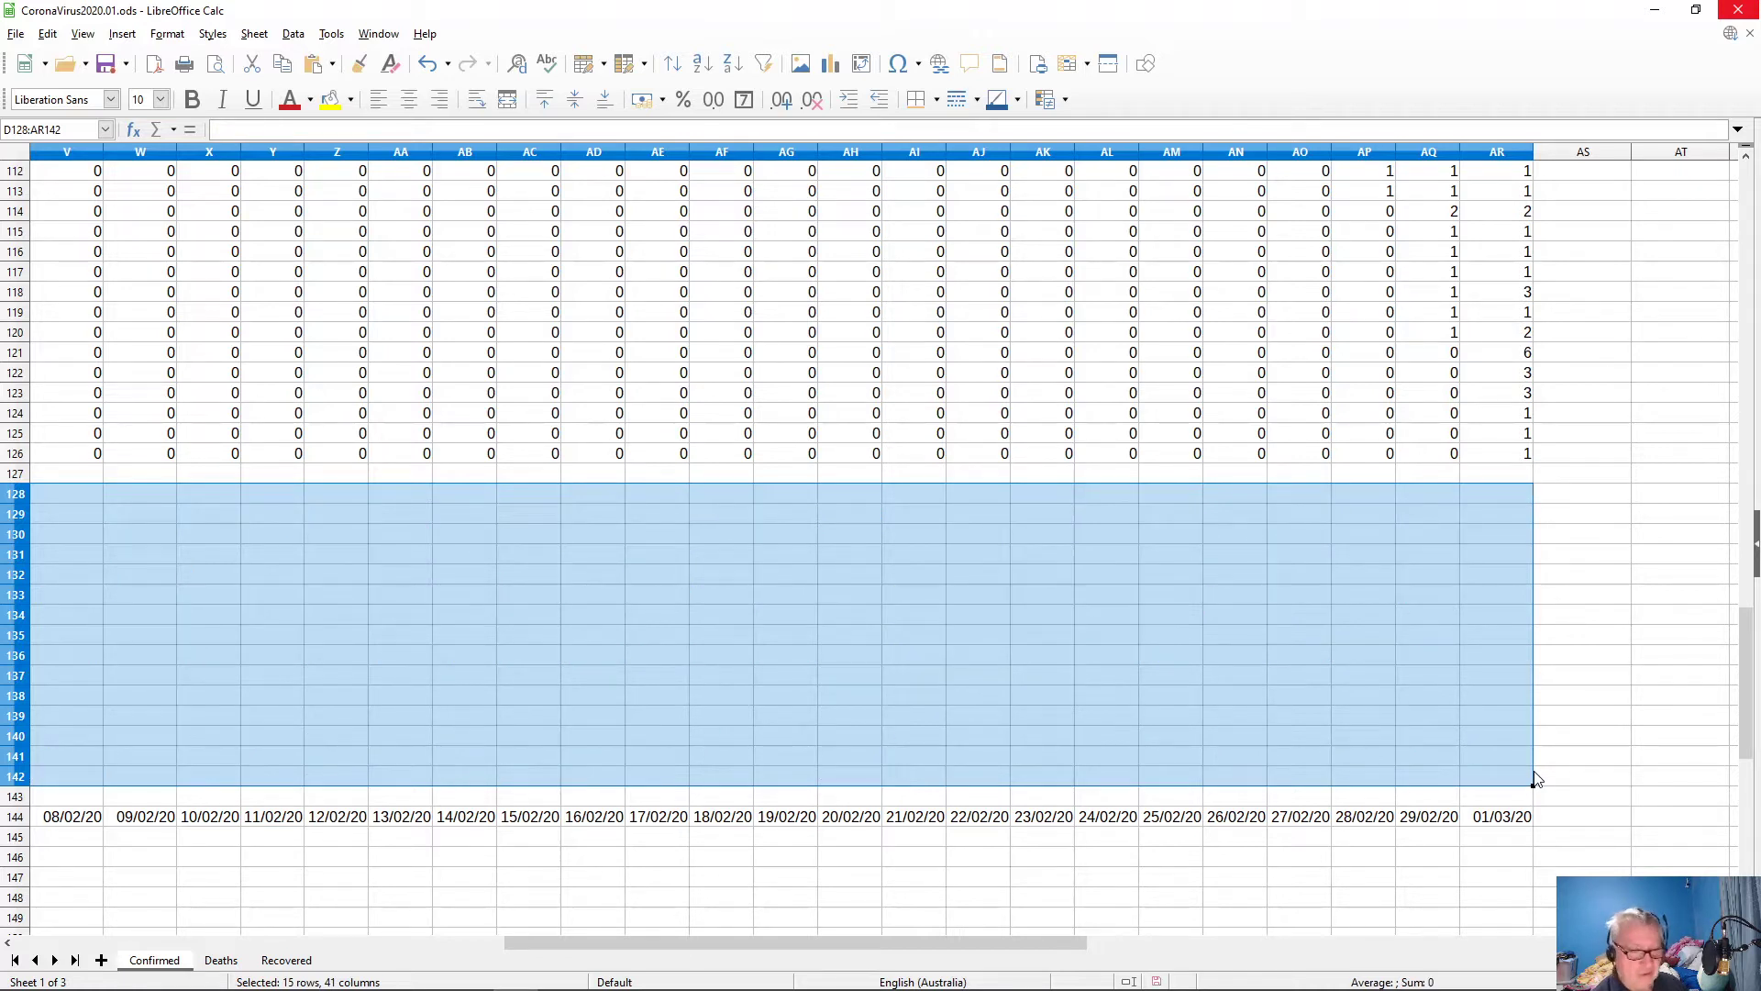
key("Home")
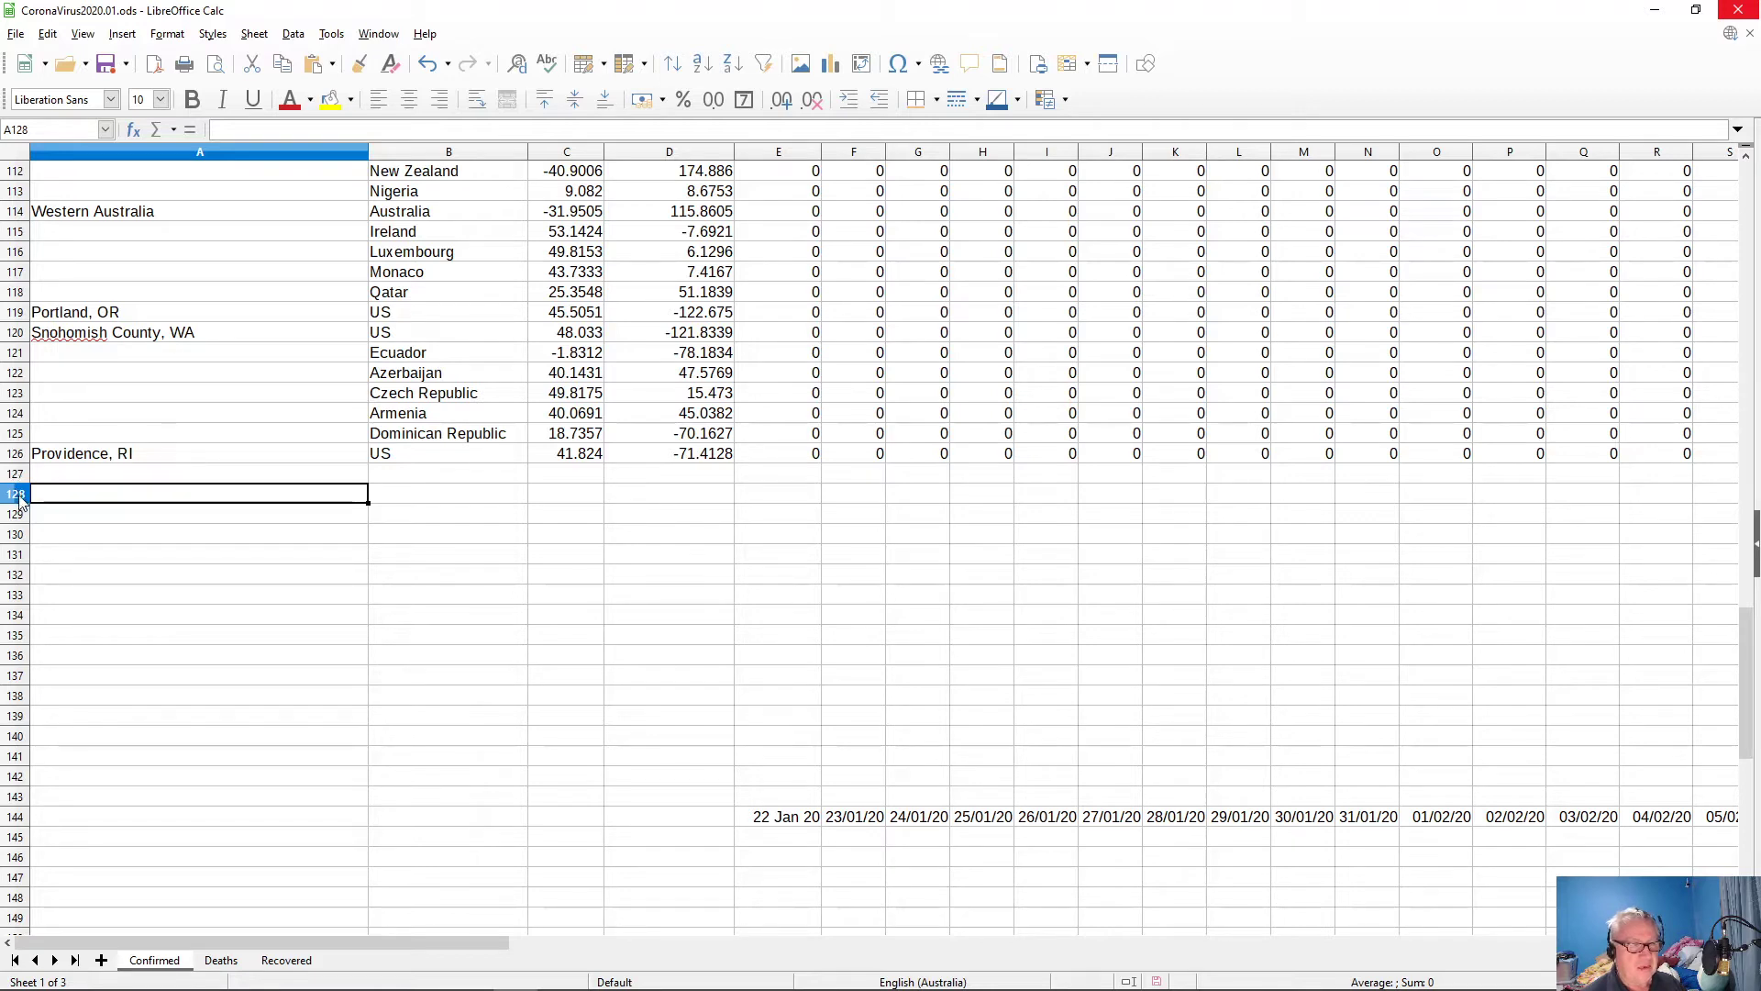
left_click_drag(18, 500, 37, 778)
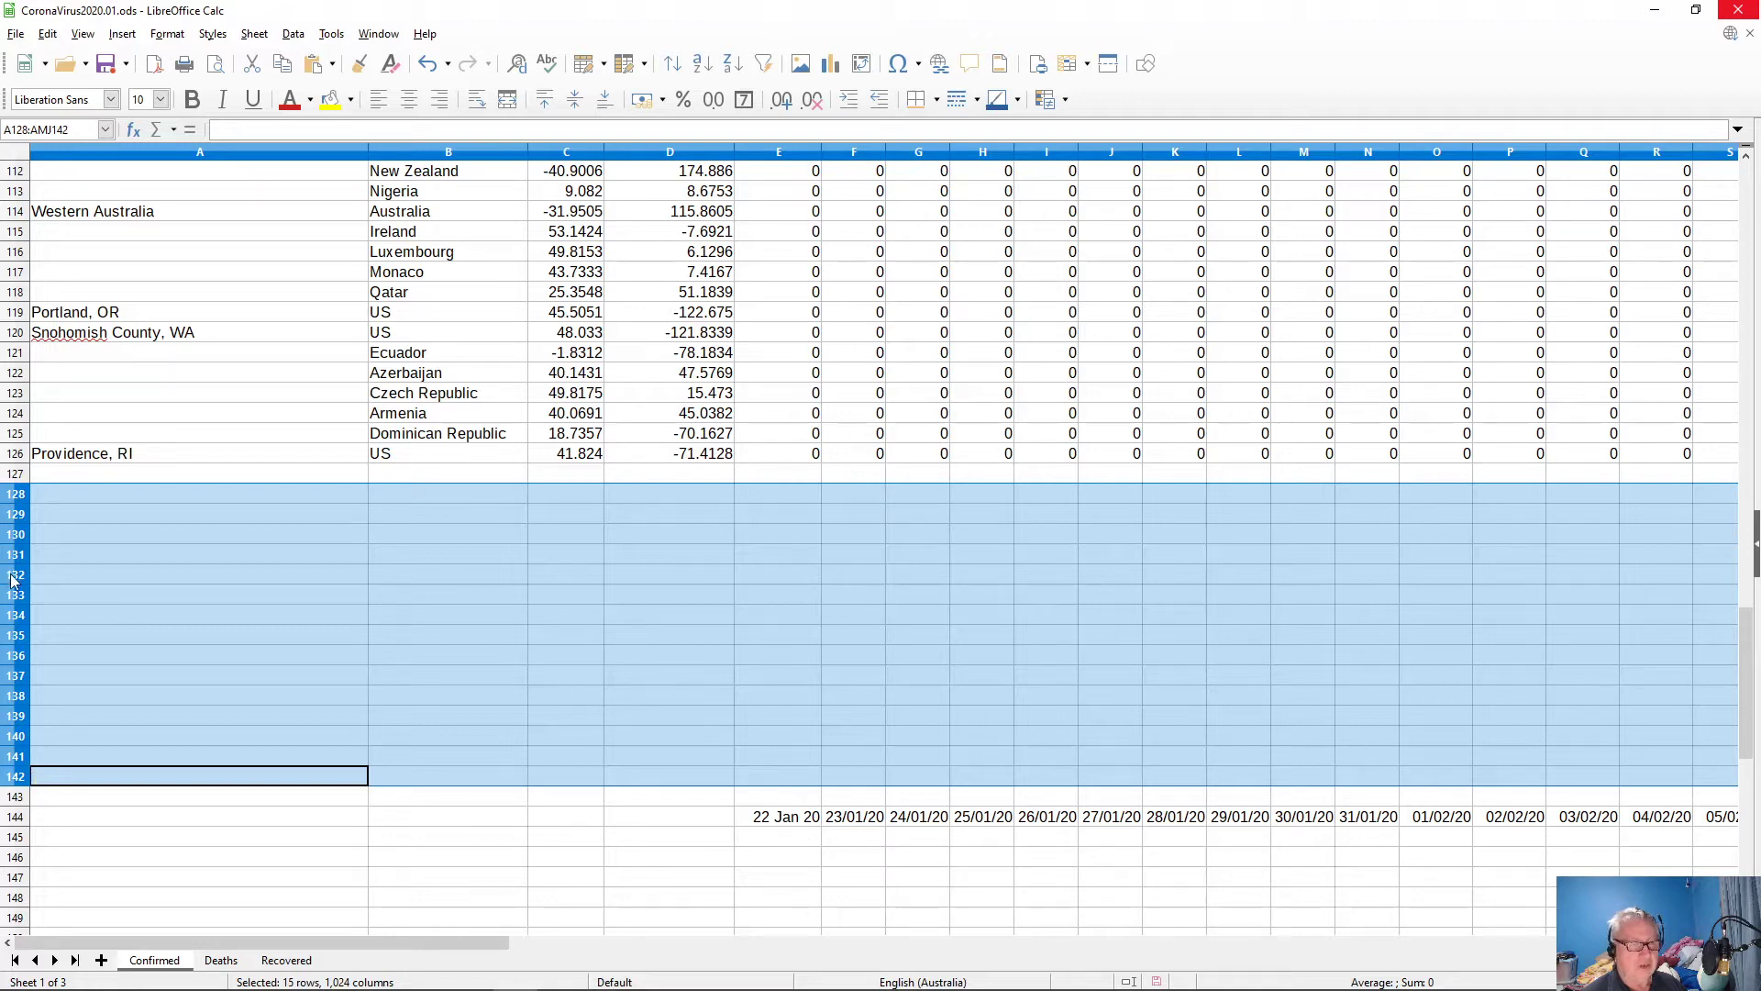
right_click(22, 496)
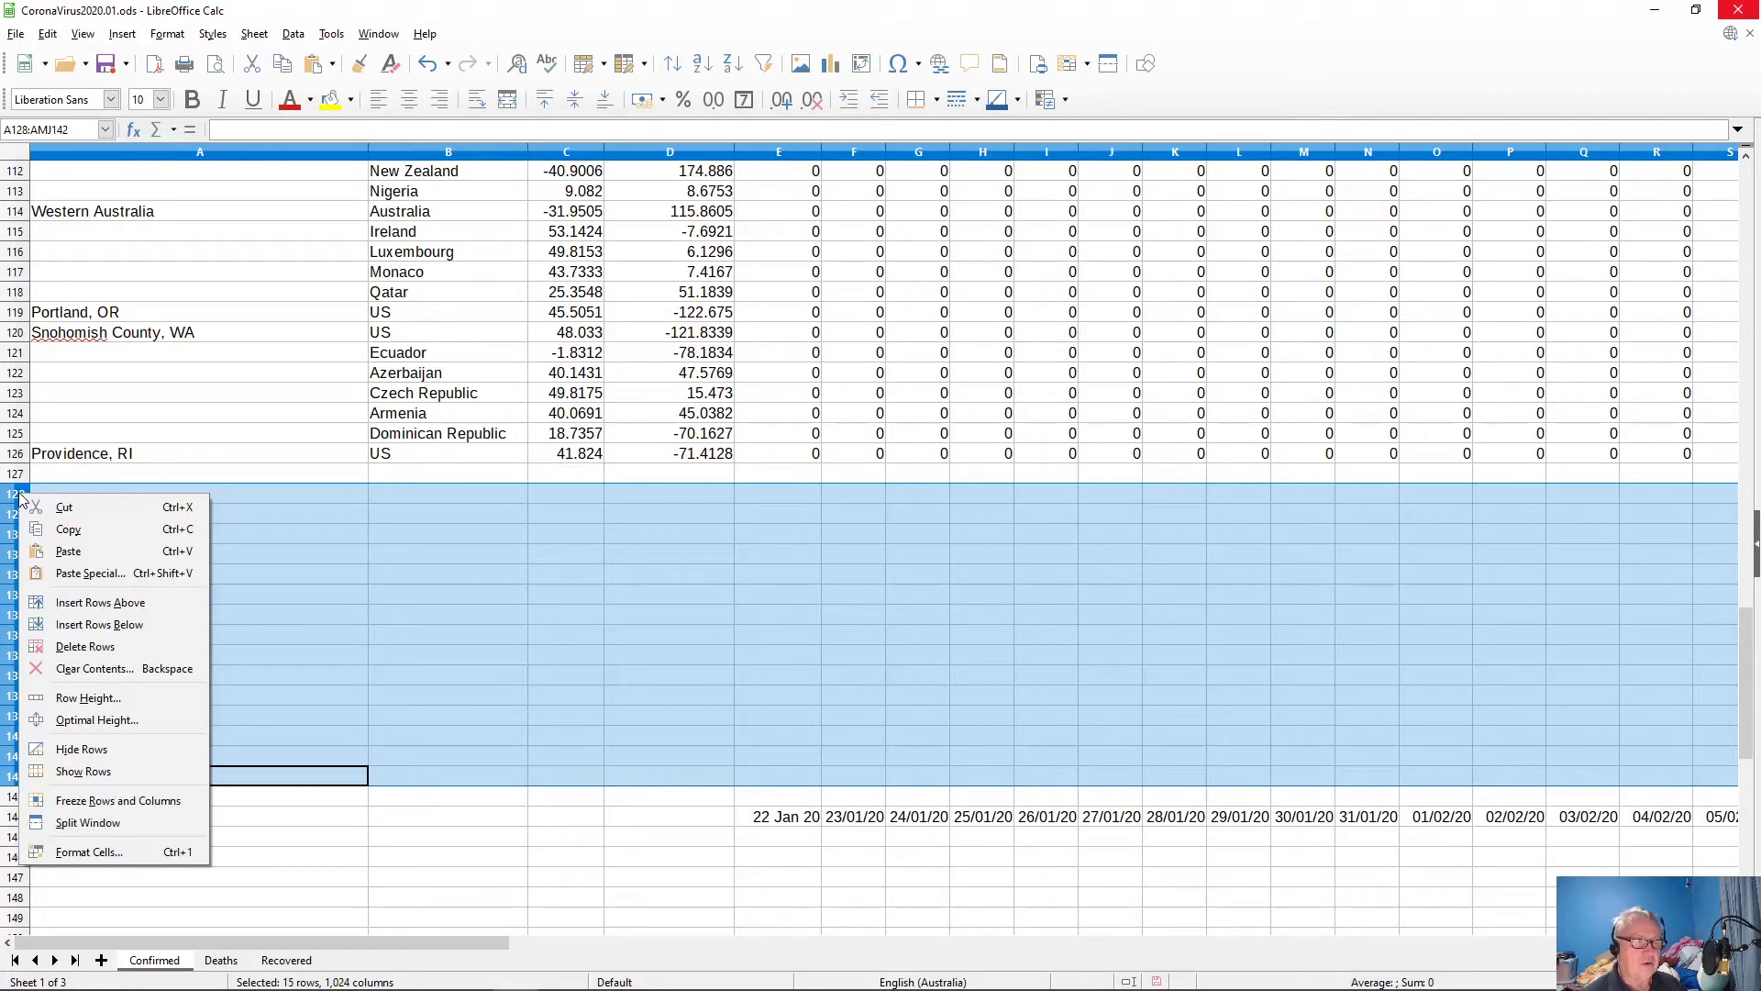
left_click(71, 648)
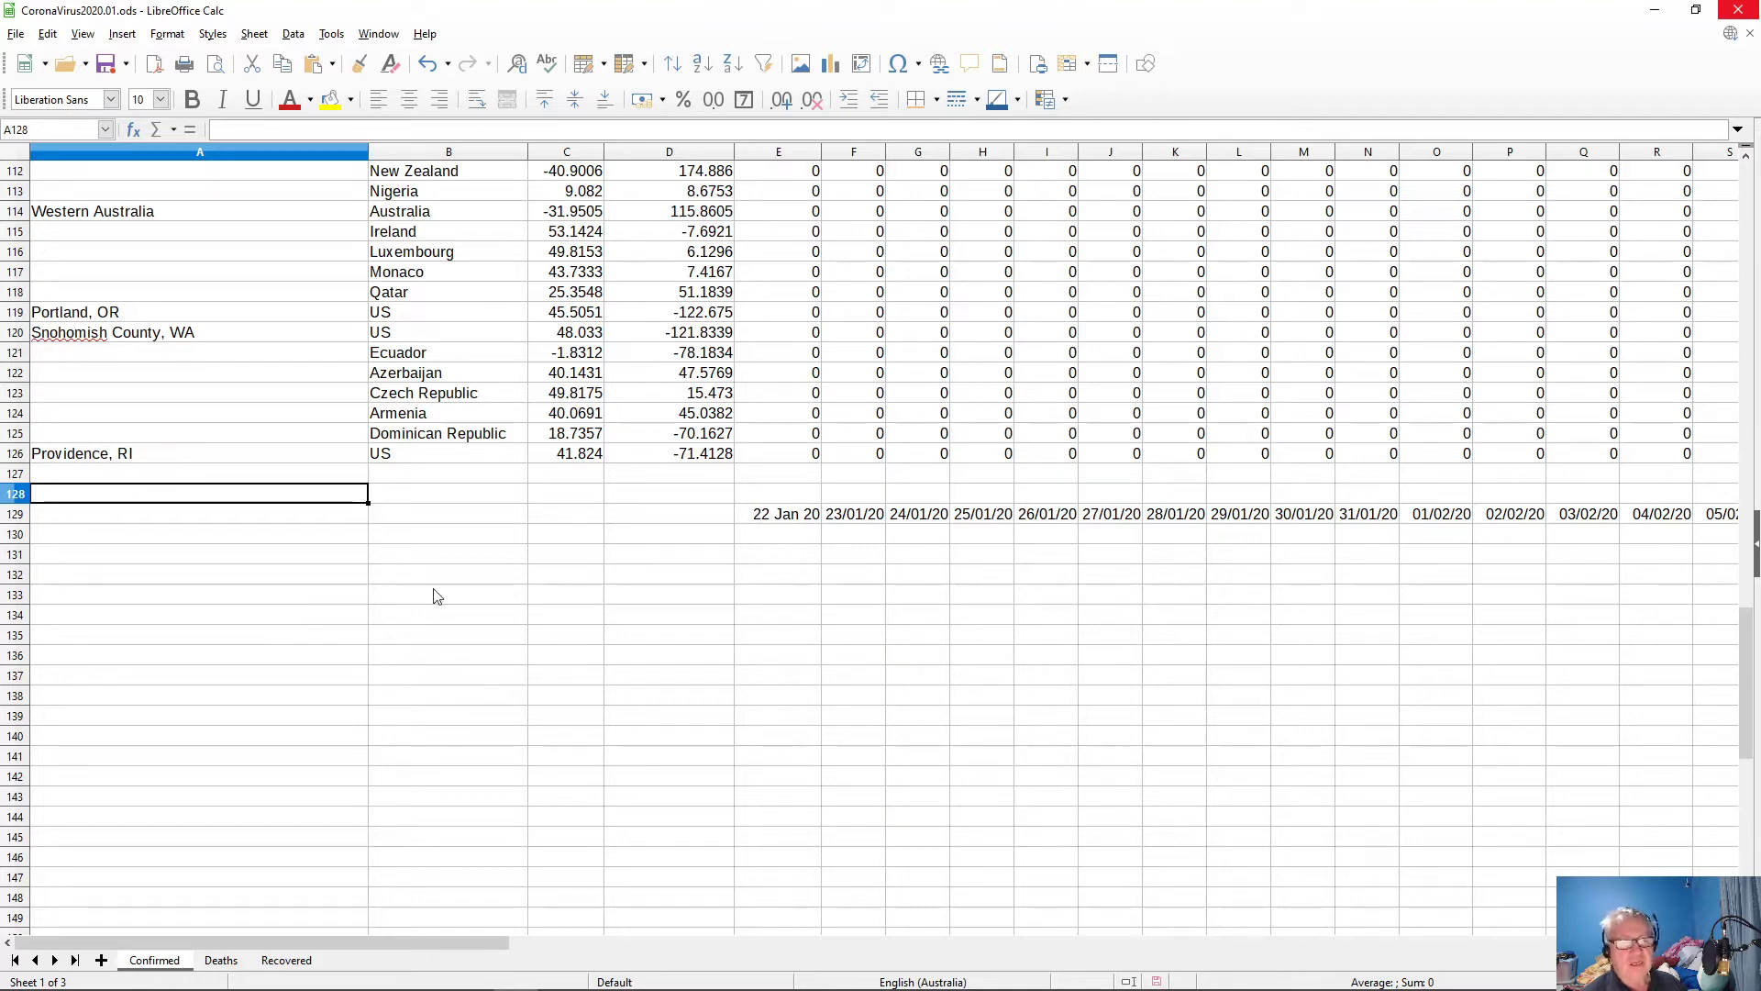
- Compare where the last data row sits in the Confirmed, Deaths and Recovered sheets
left_click(653, 477)
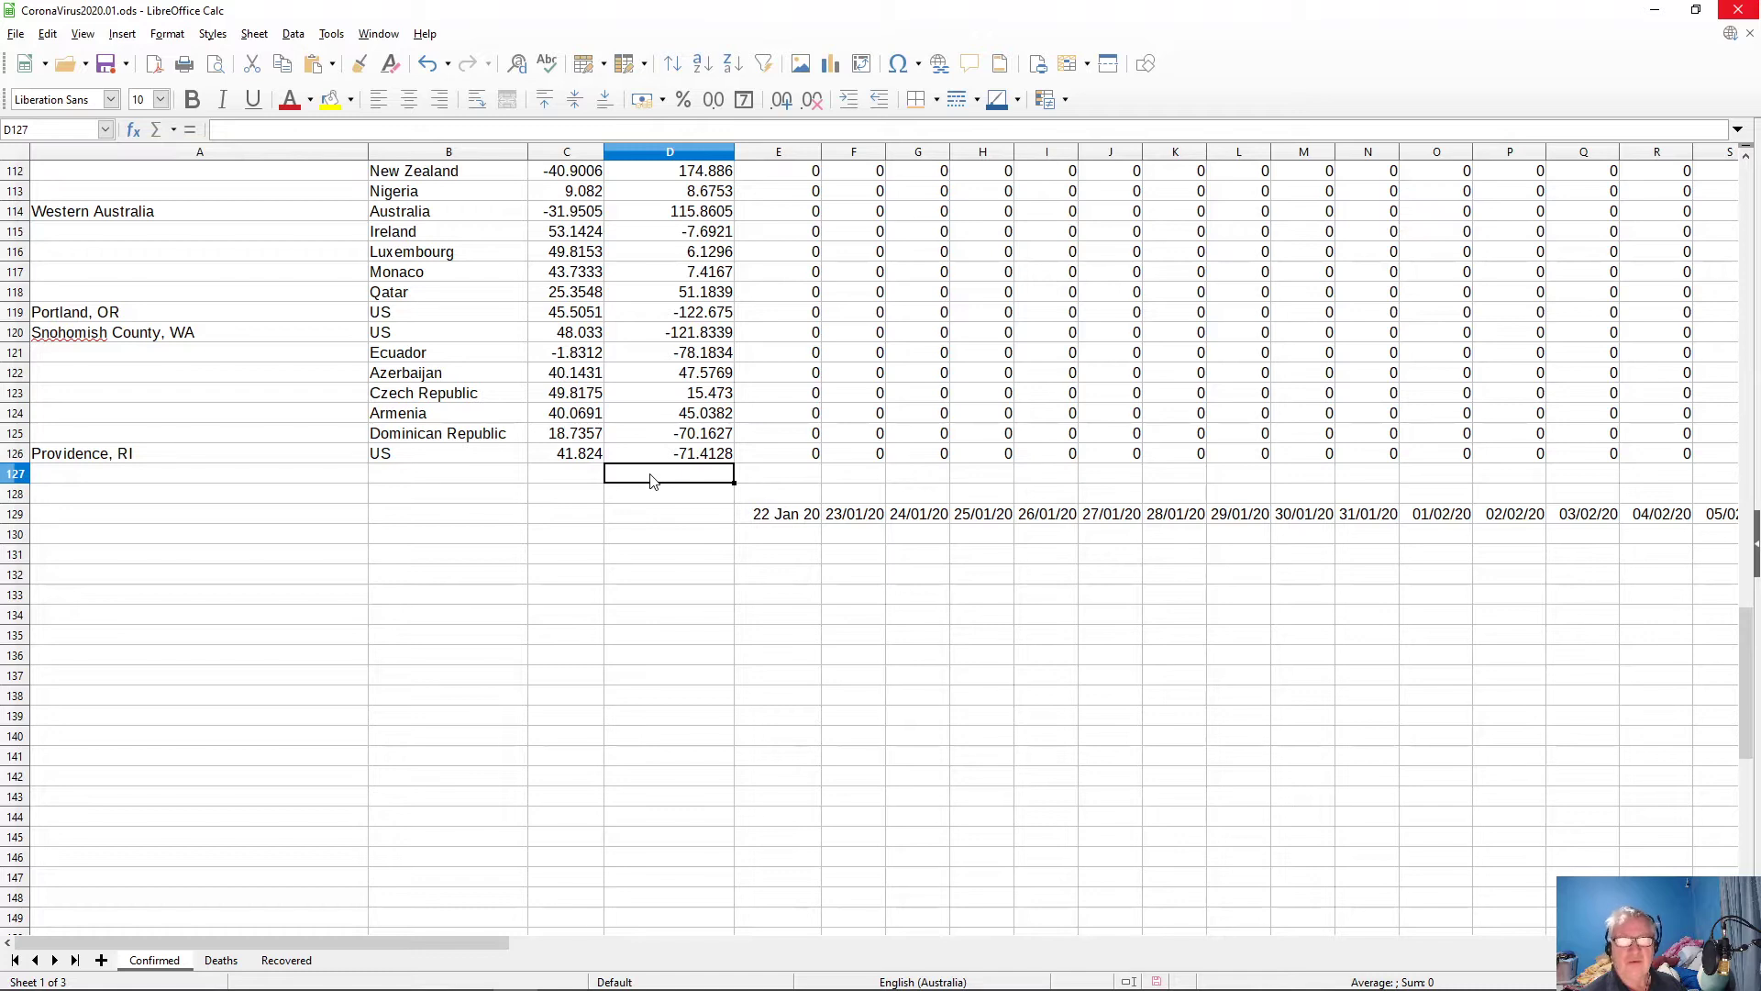
scroll(701, 495, "up", 20)
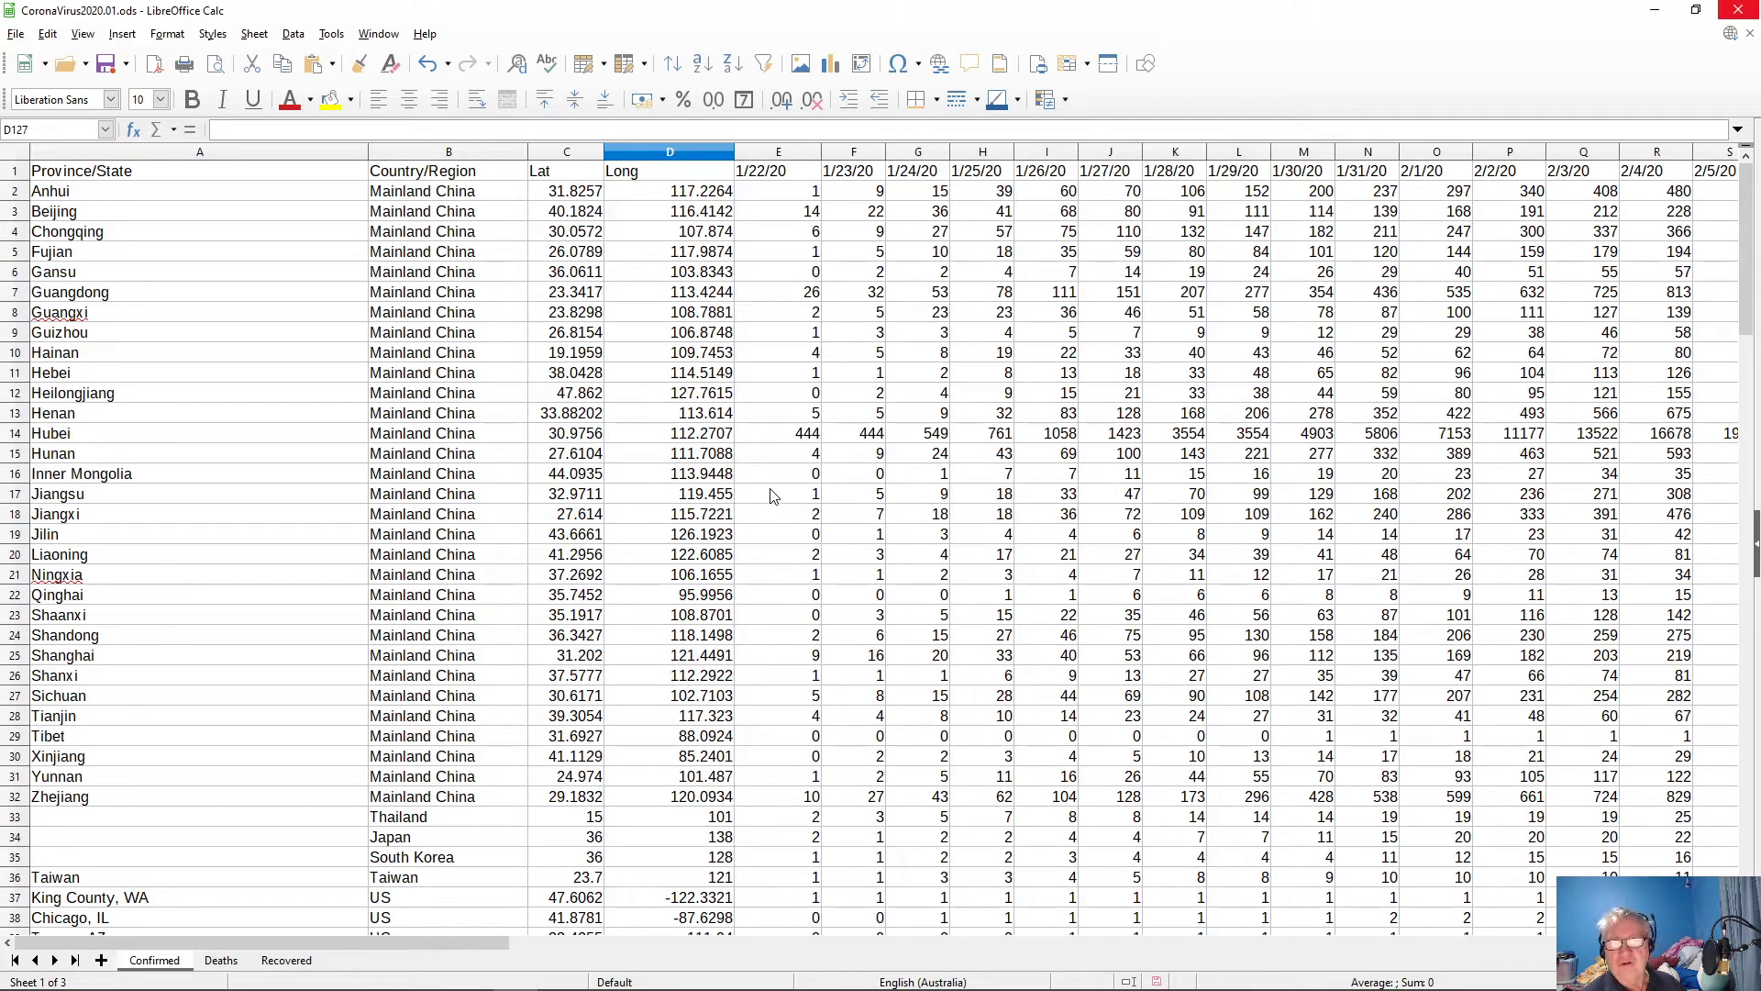
scroll(770, 495, "down", 20)
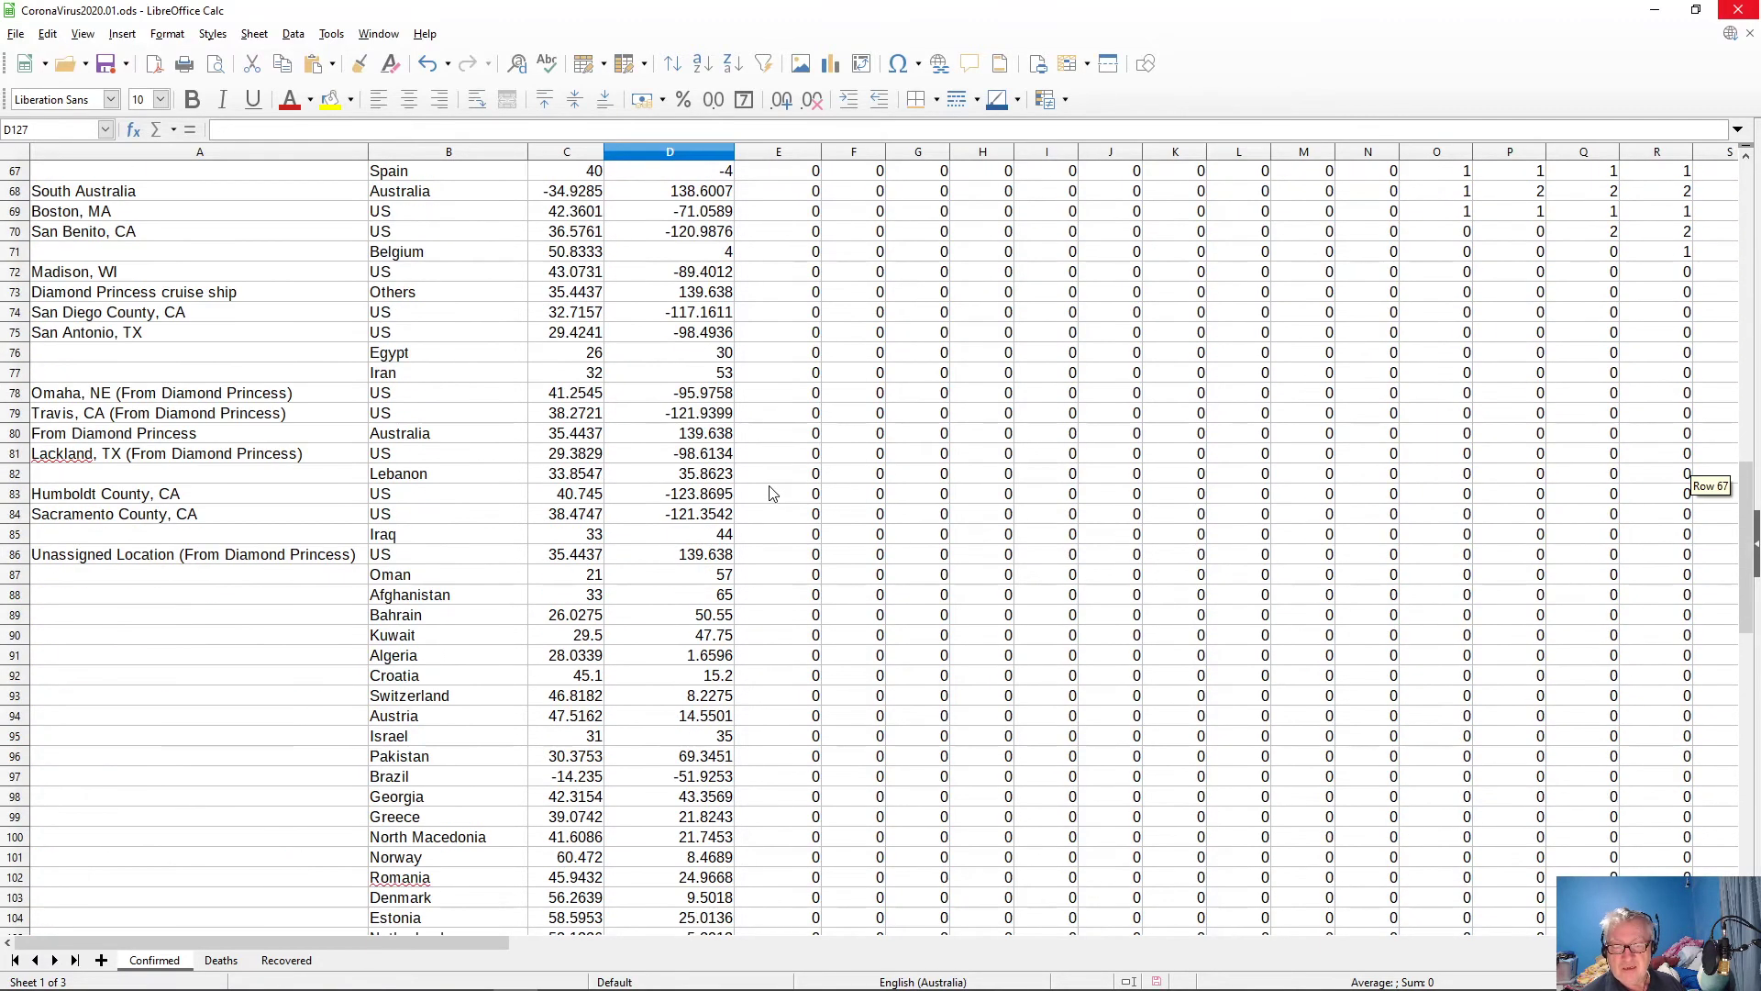
scroll(770, 495, "down", 14)
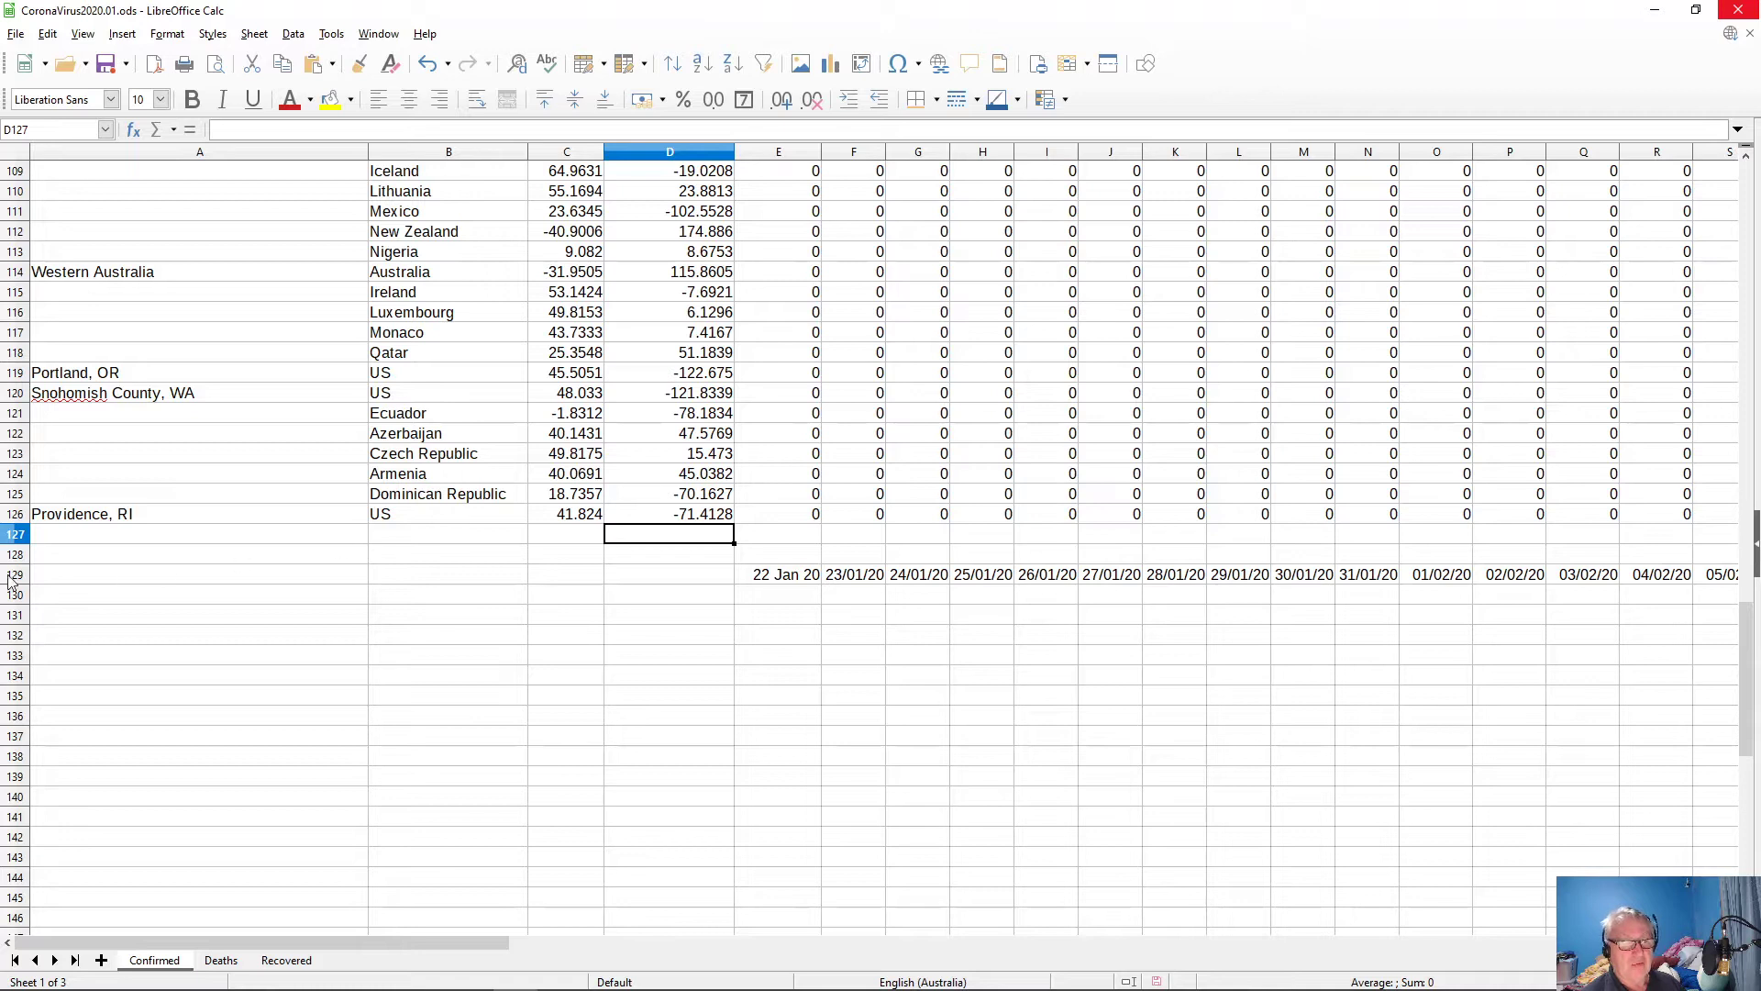
left_click(151, 518)
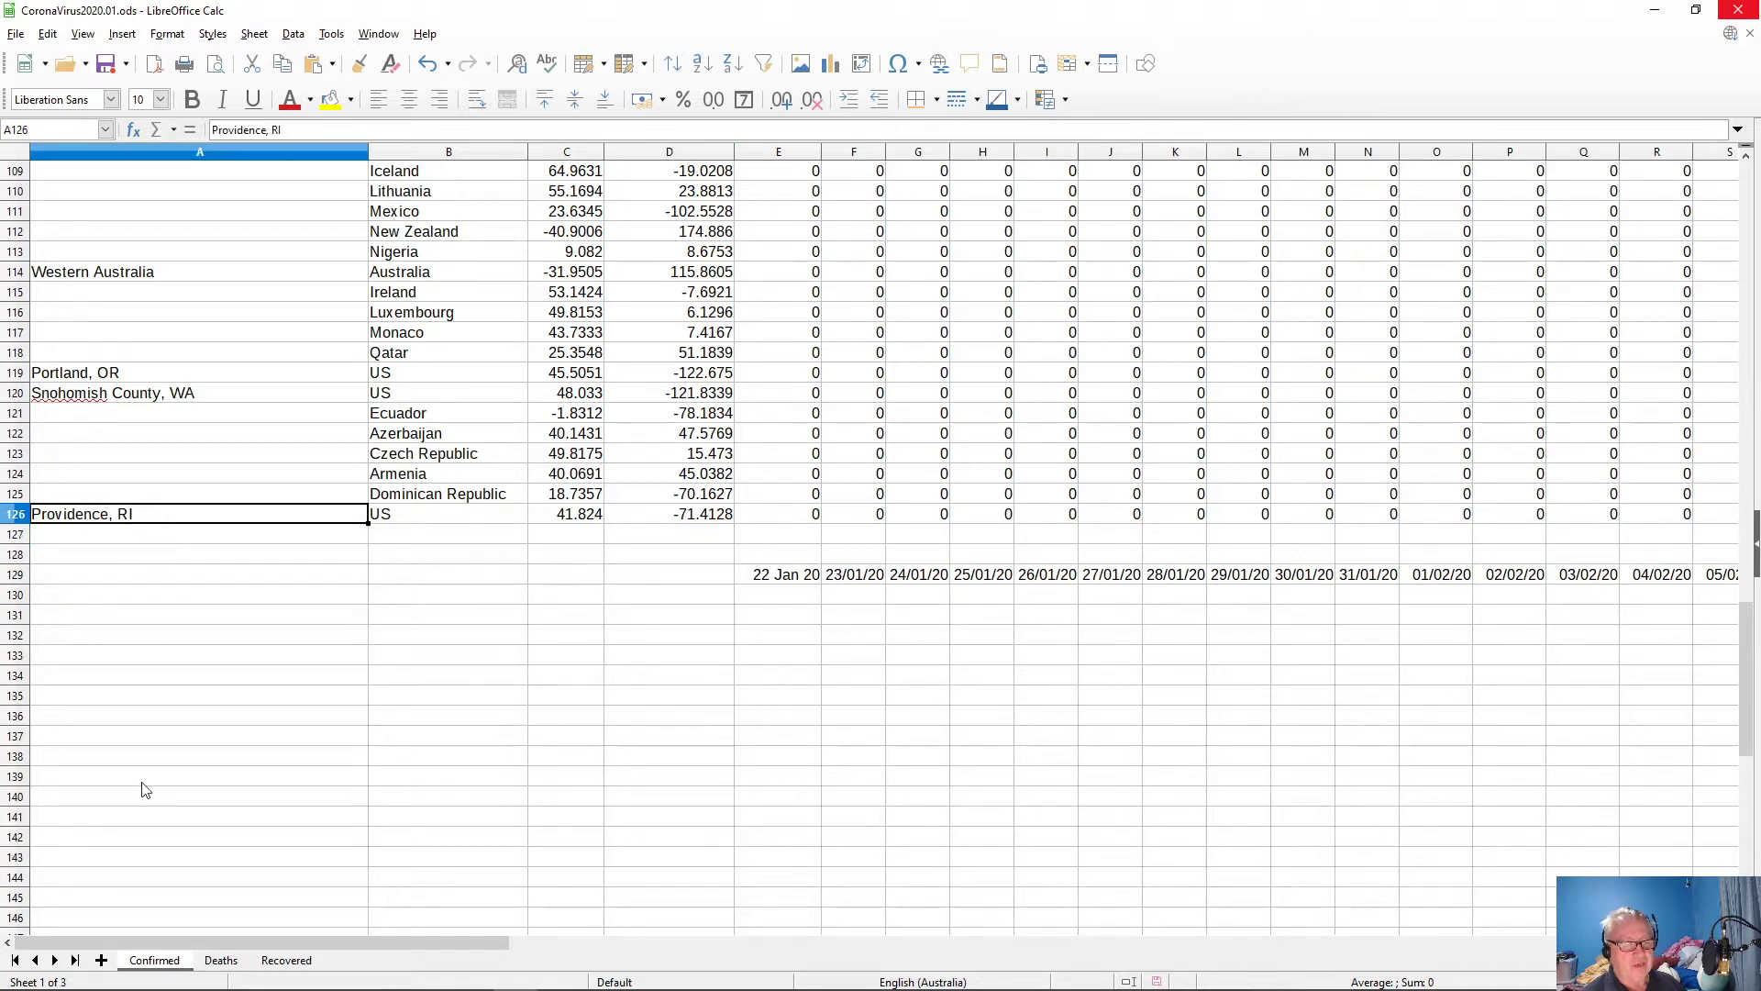
left_click(222, 961)
scroll(216, 813, "down", 20)
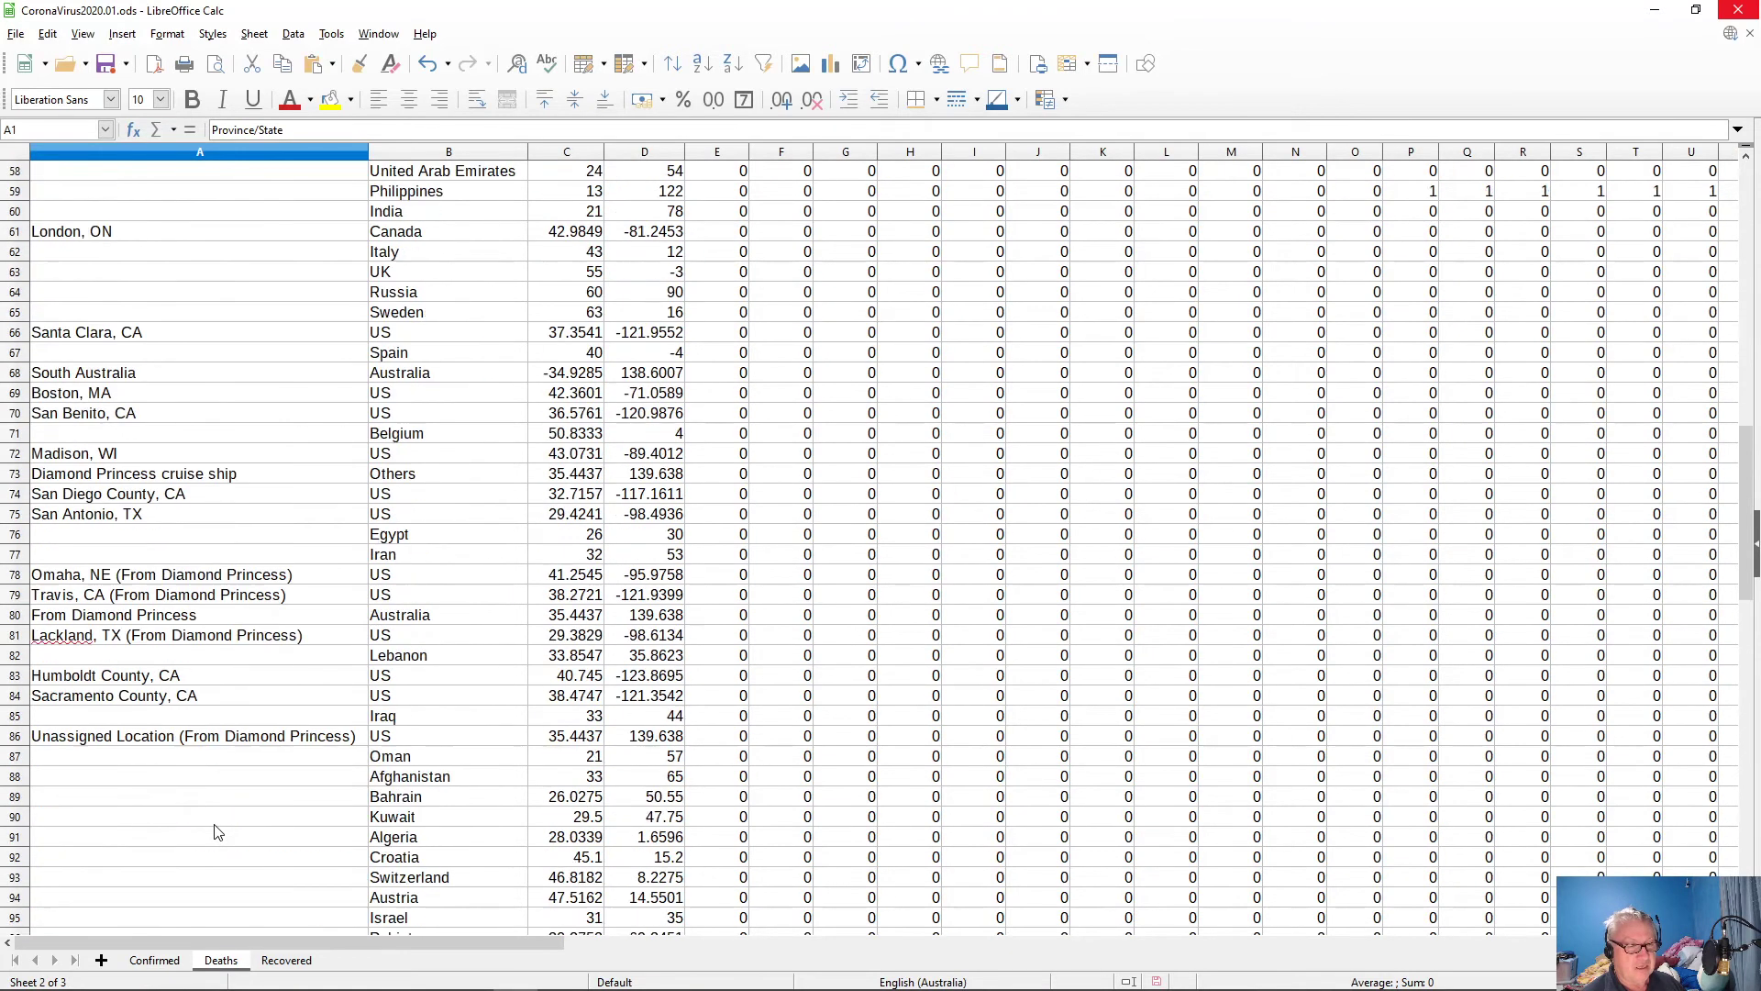
scroll(216, 832, "up", 3)
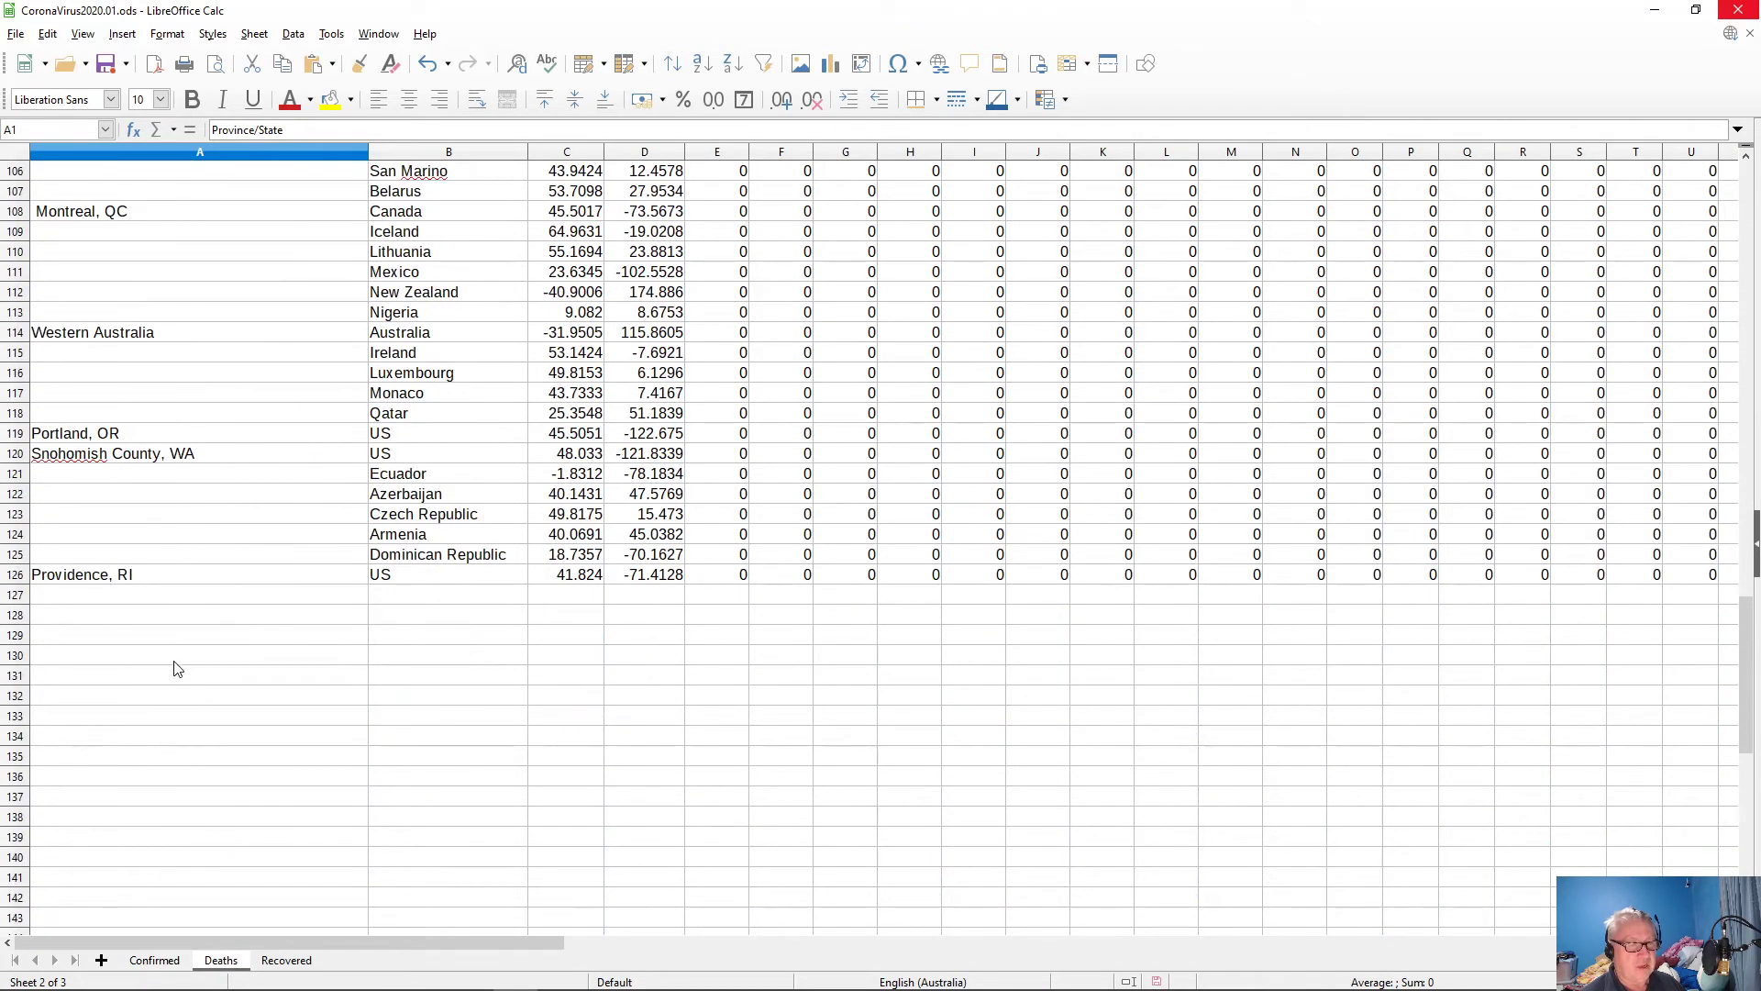
left_click(171, 581)
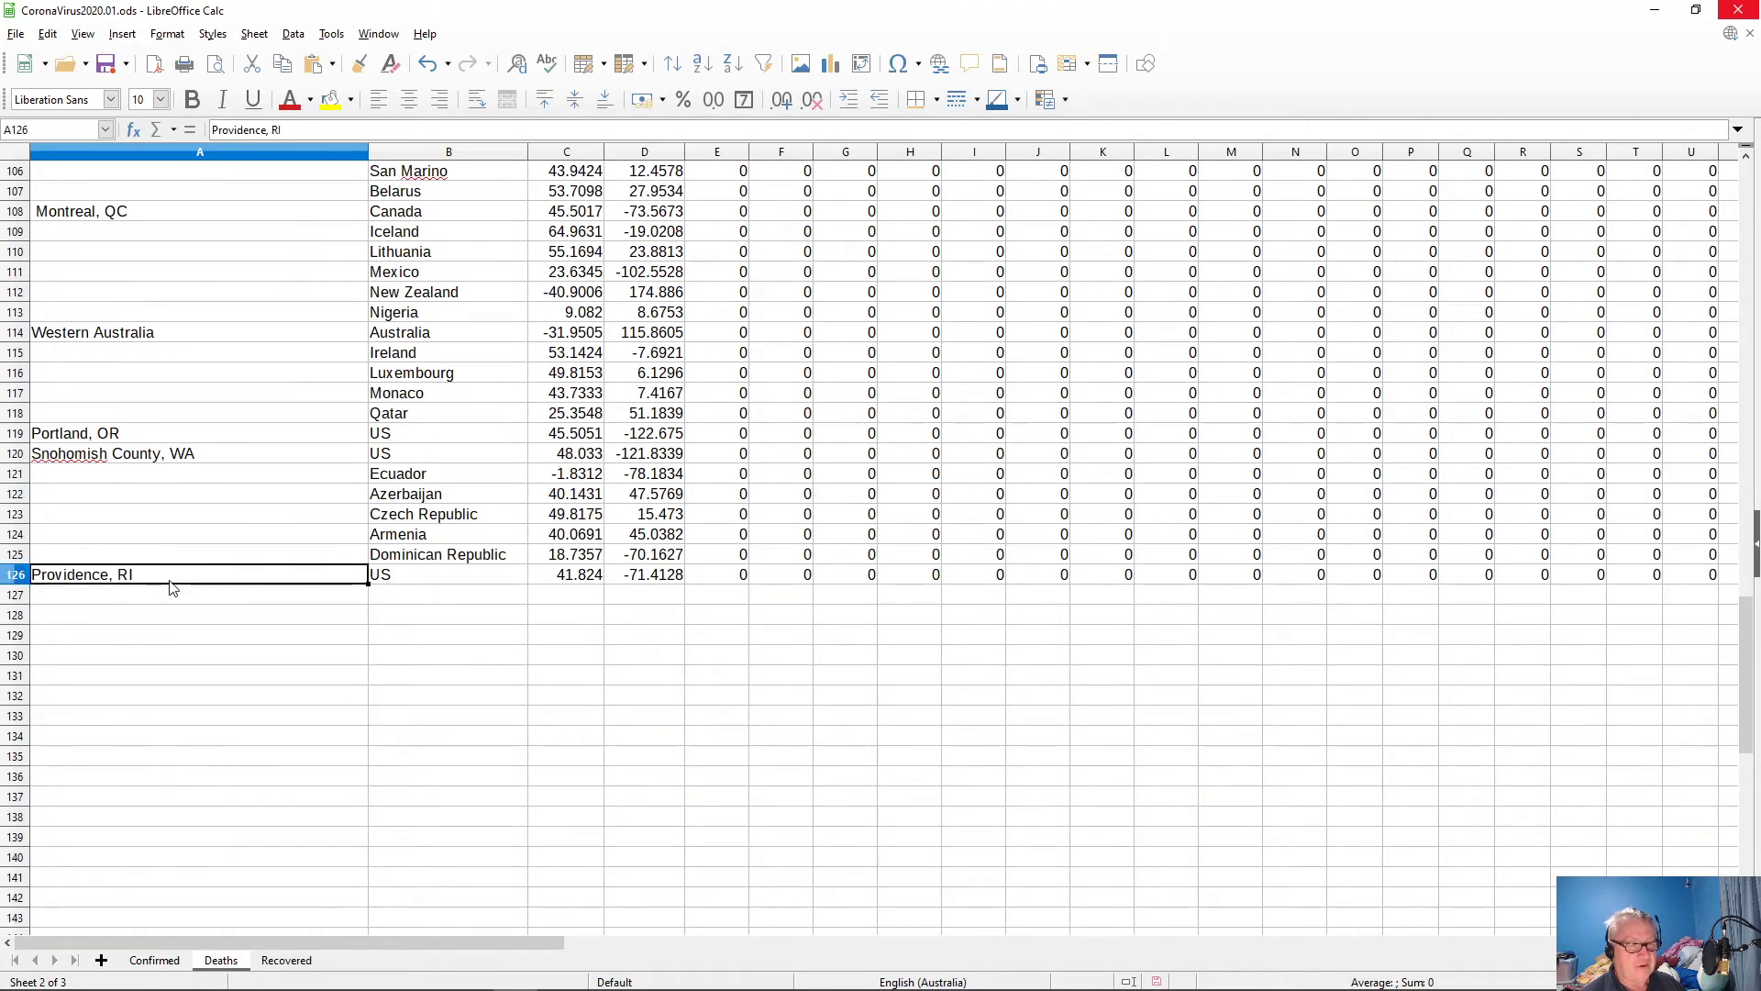
left_click(285, 960)
scroll(195, 789, "down", 20)
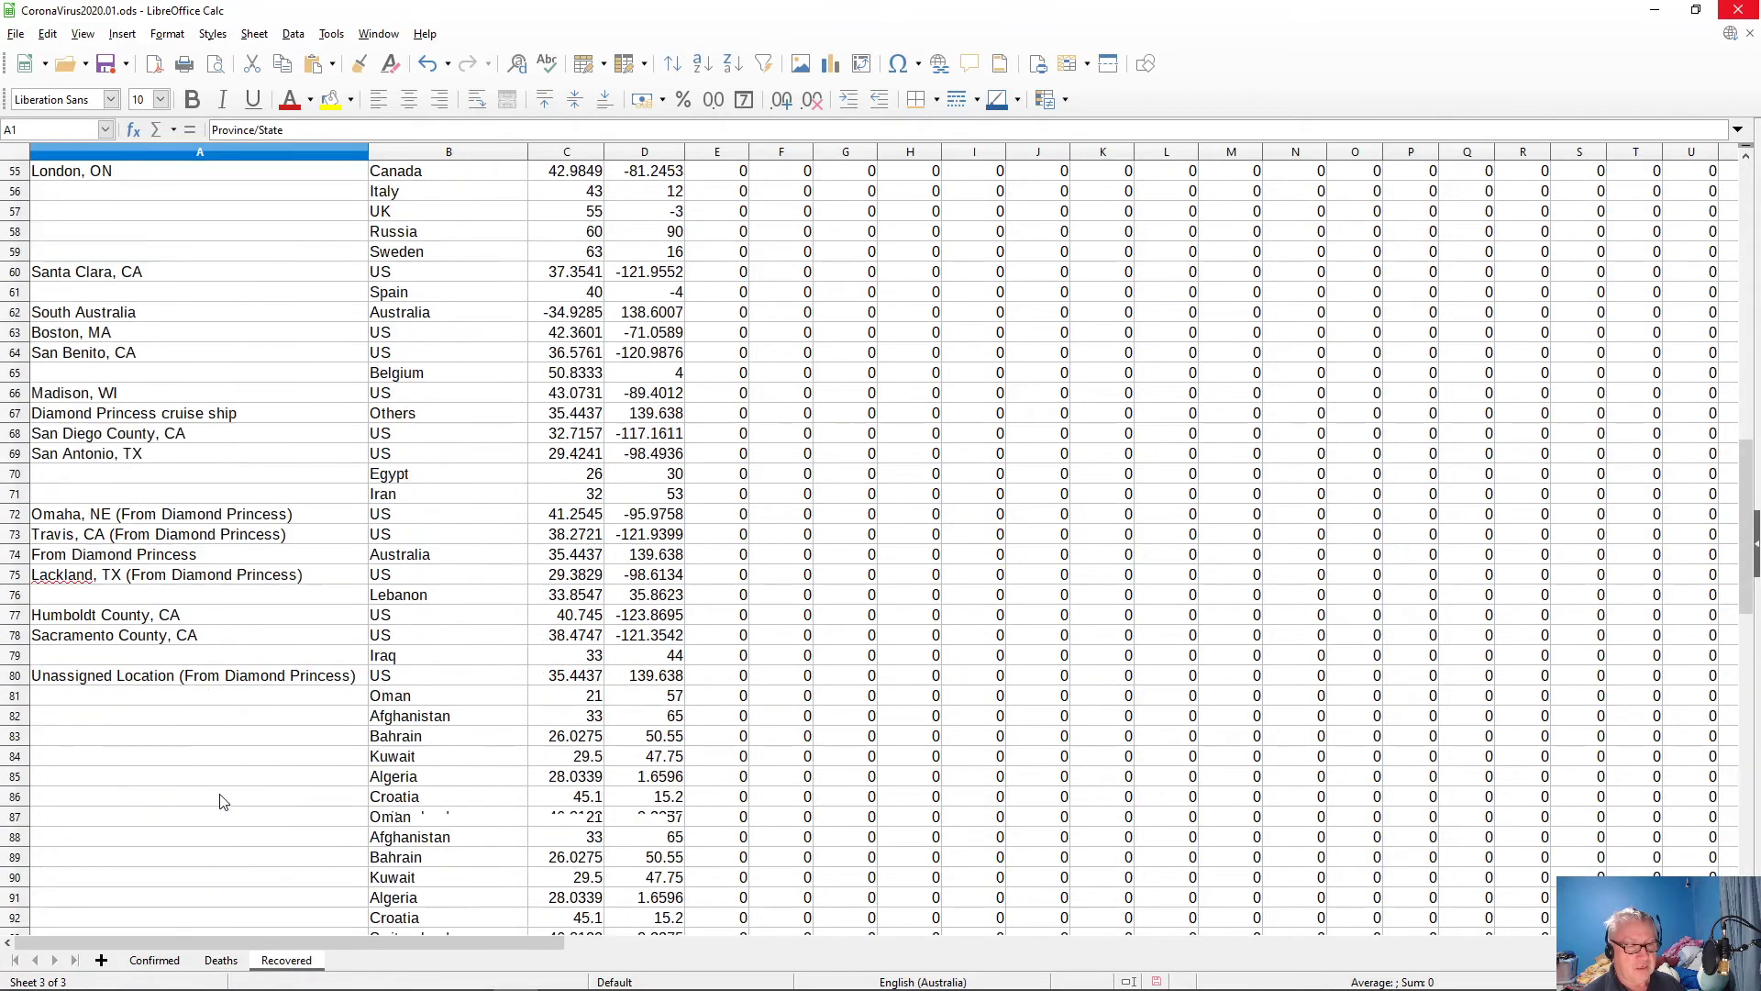
scroll(223, 800, "down", 1)
left_click(172, 697)
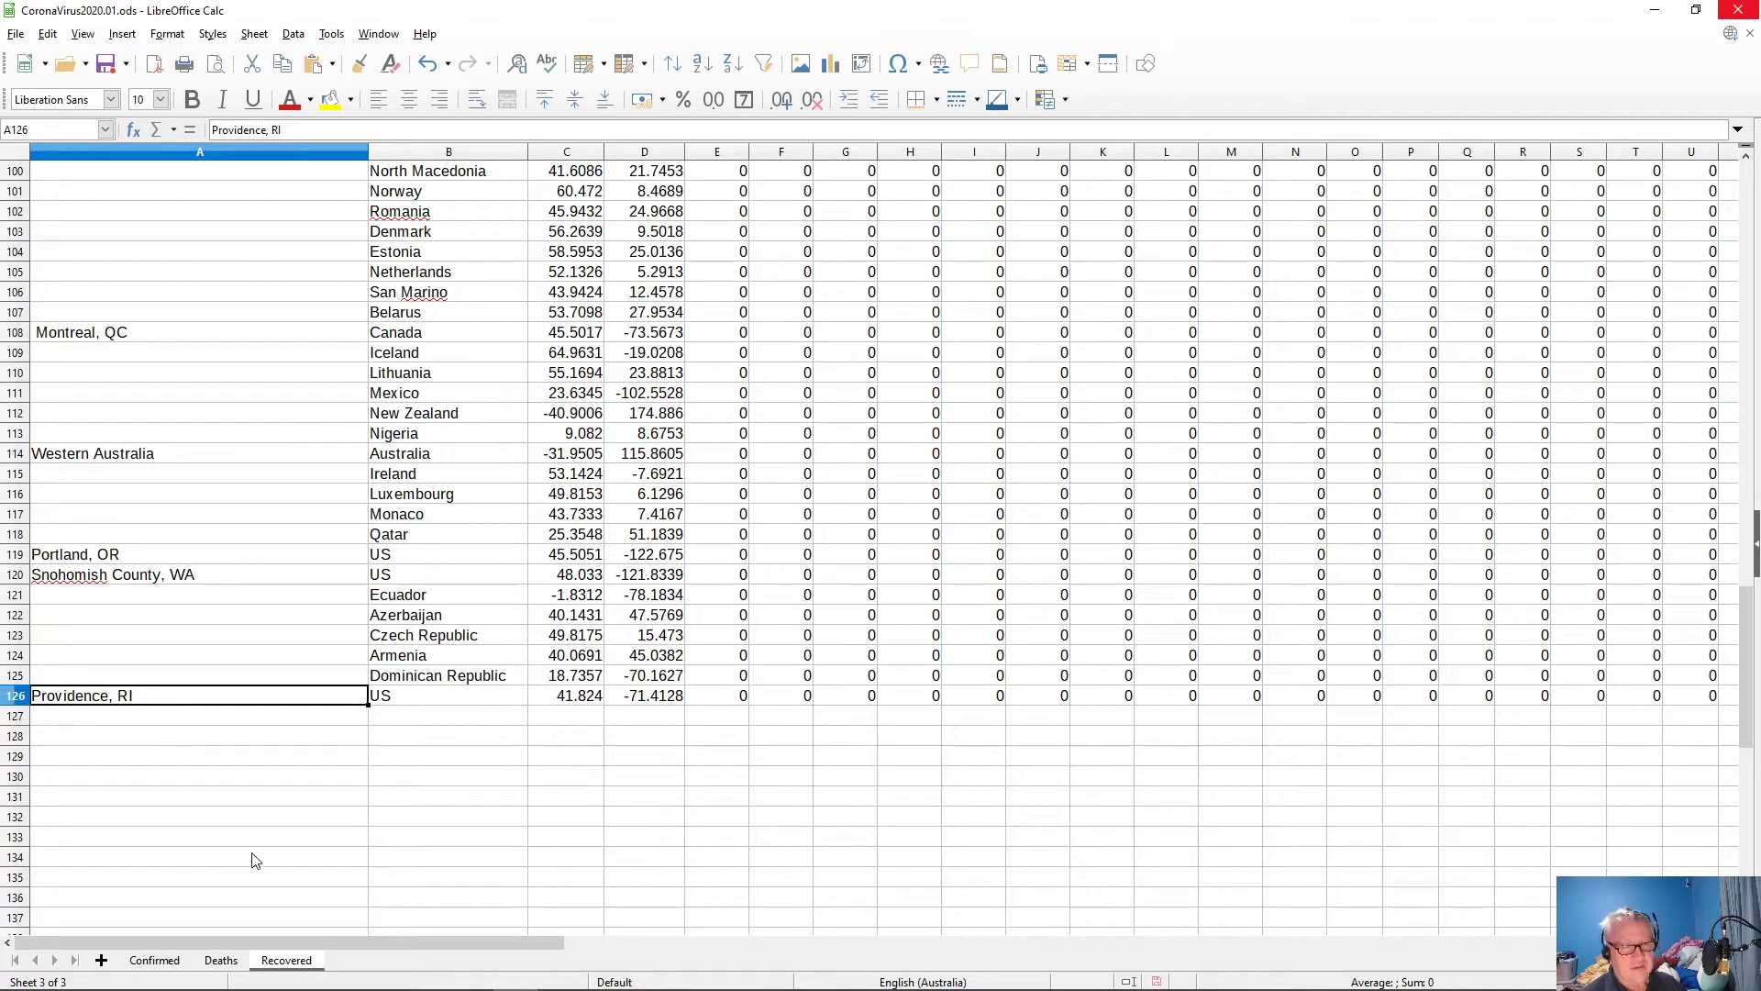
- On the Confirmed sheet, label D129 "Date" for the converted dates row and enter "Total Confirmed" in D127
left_click(154, 959)
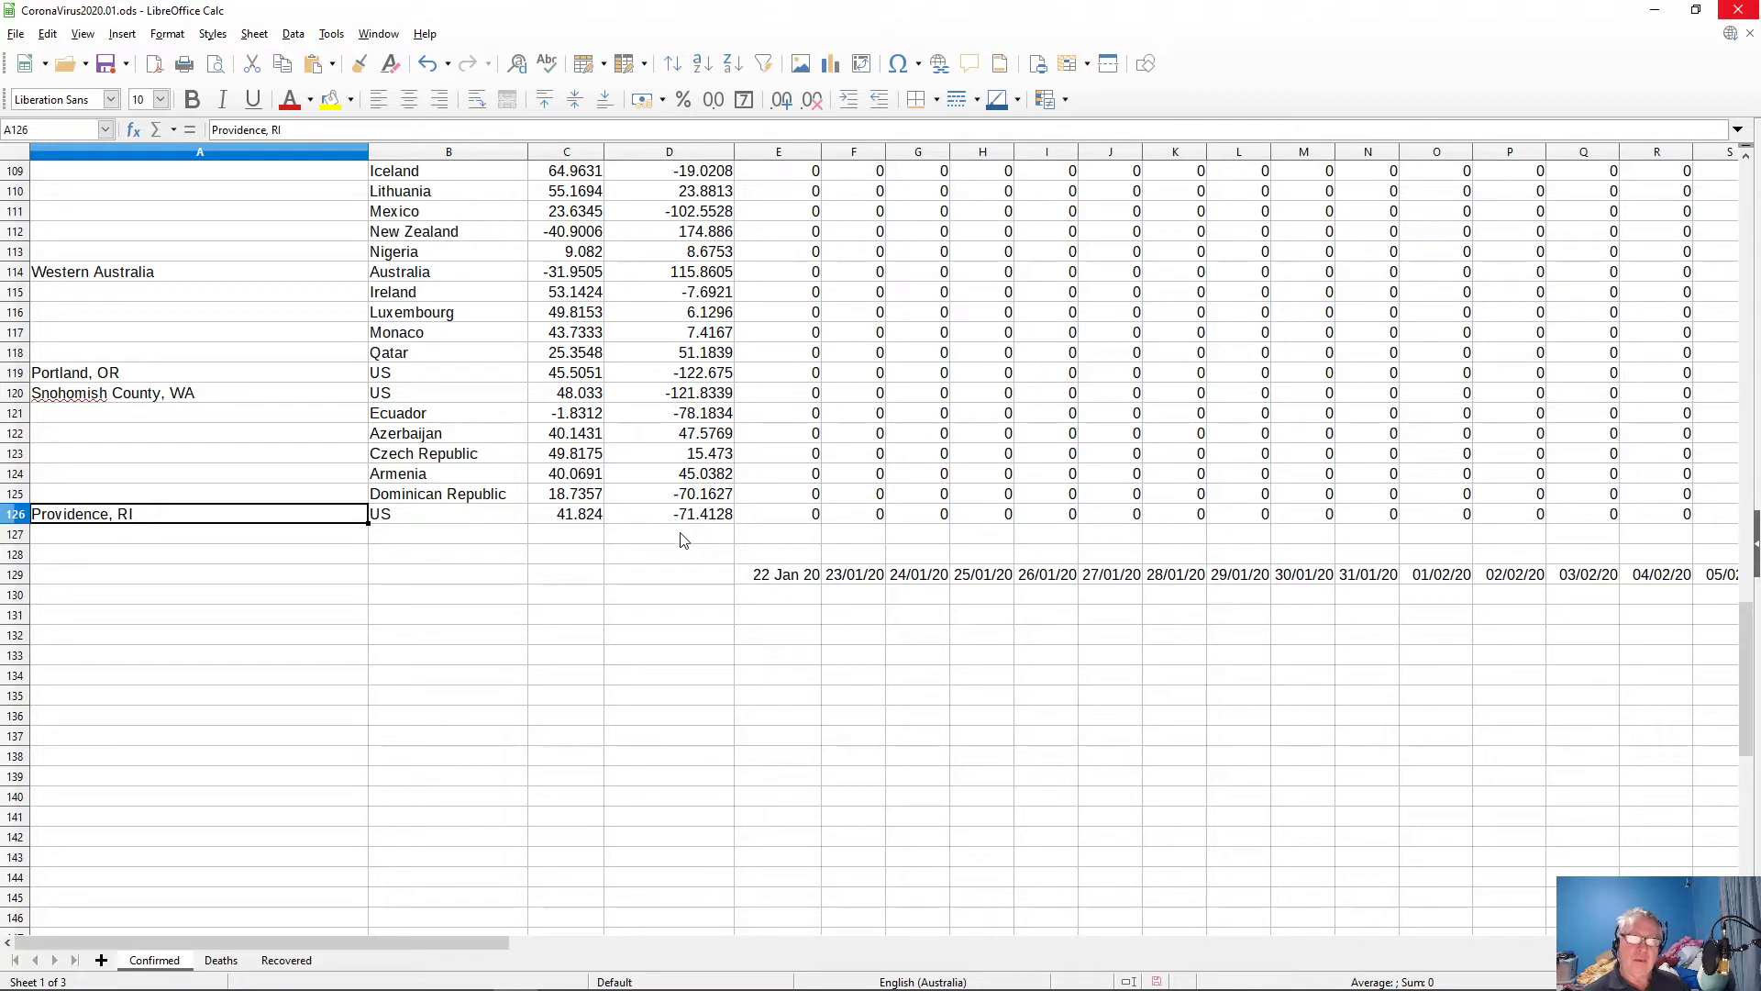
left_click(647, 539)
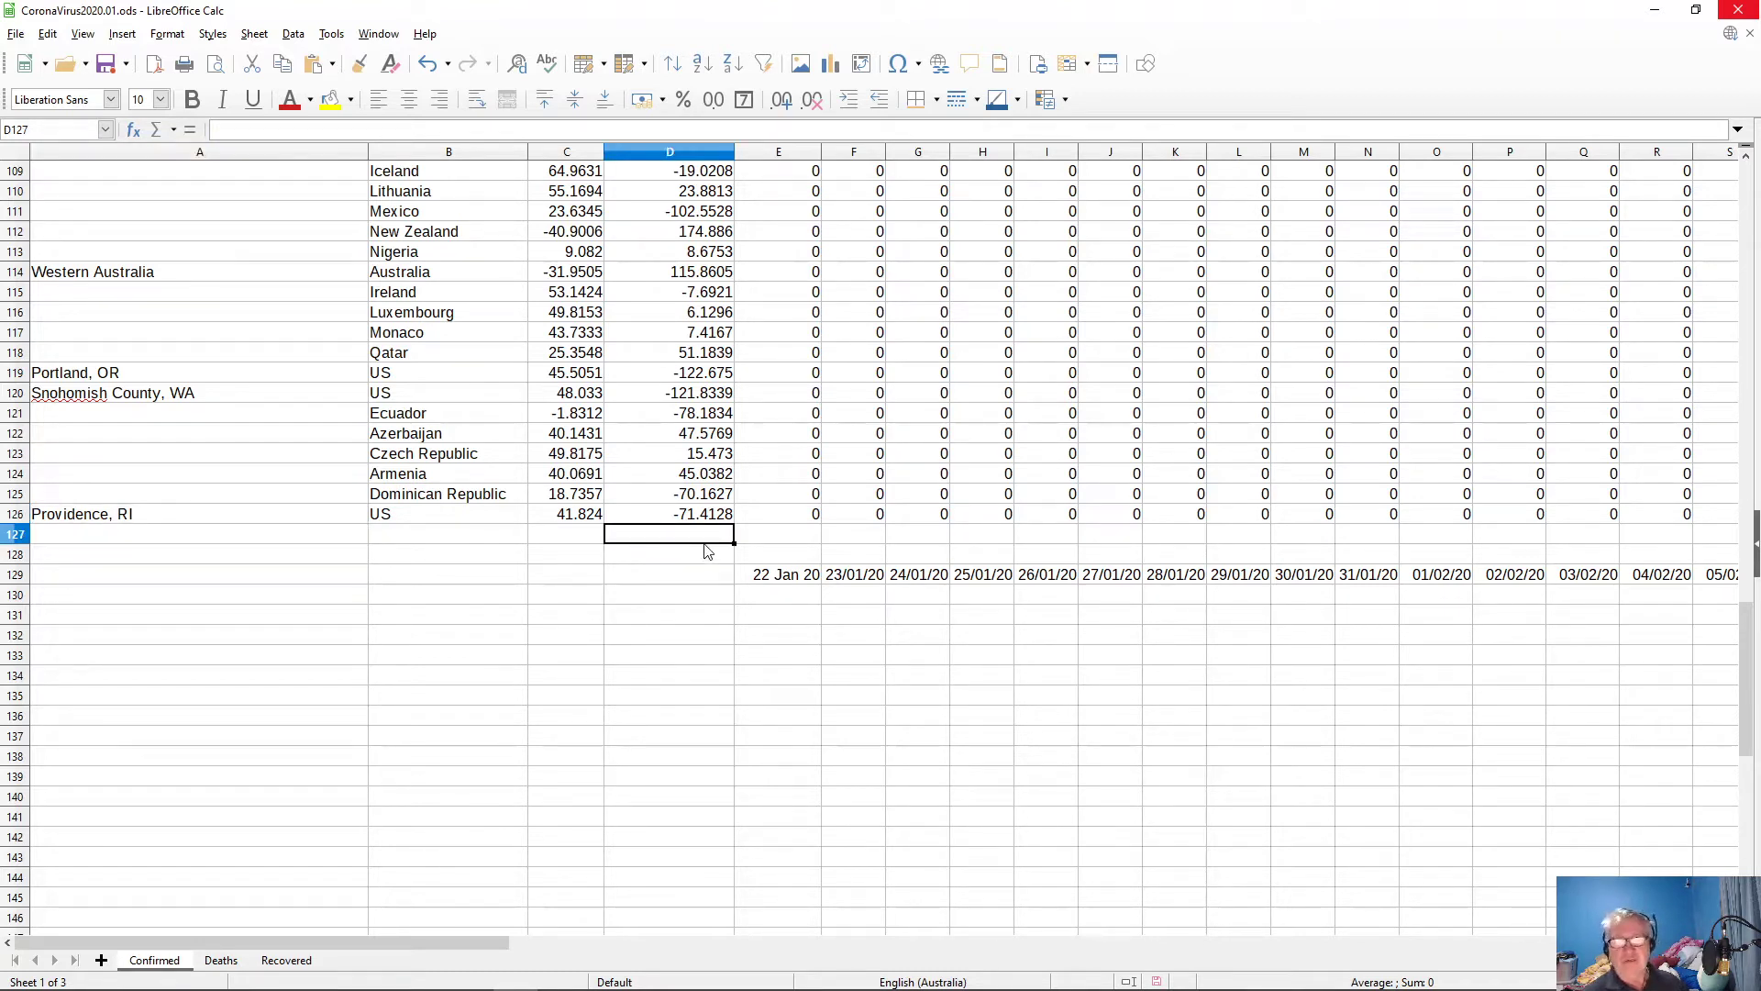
left_click(693, 584)
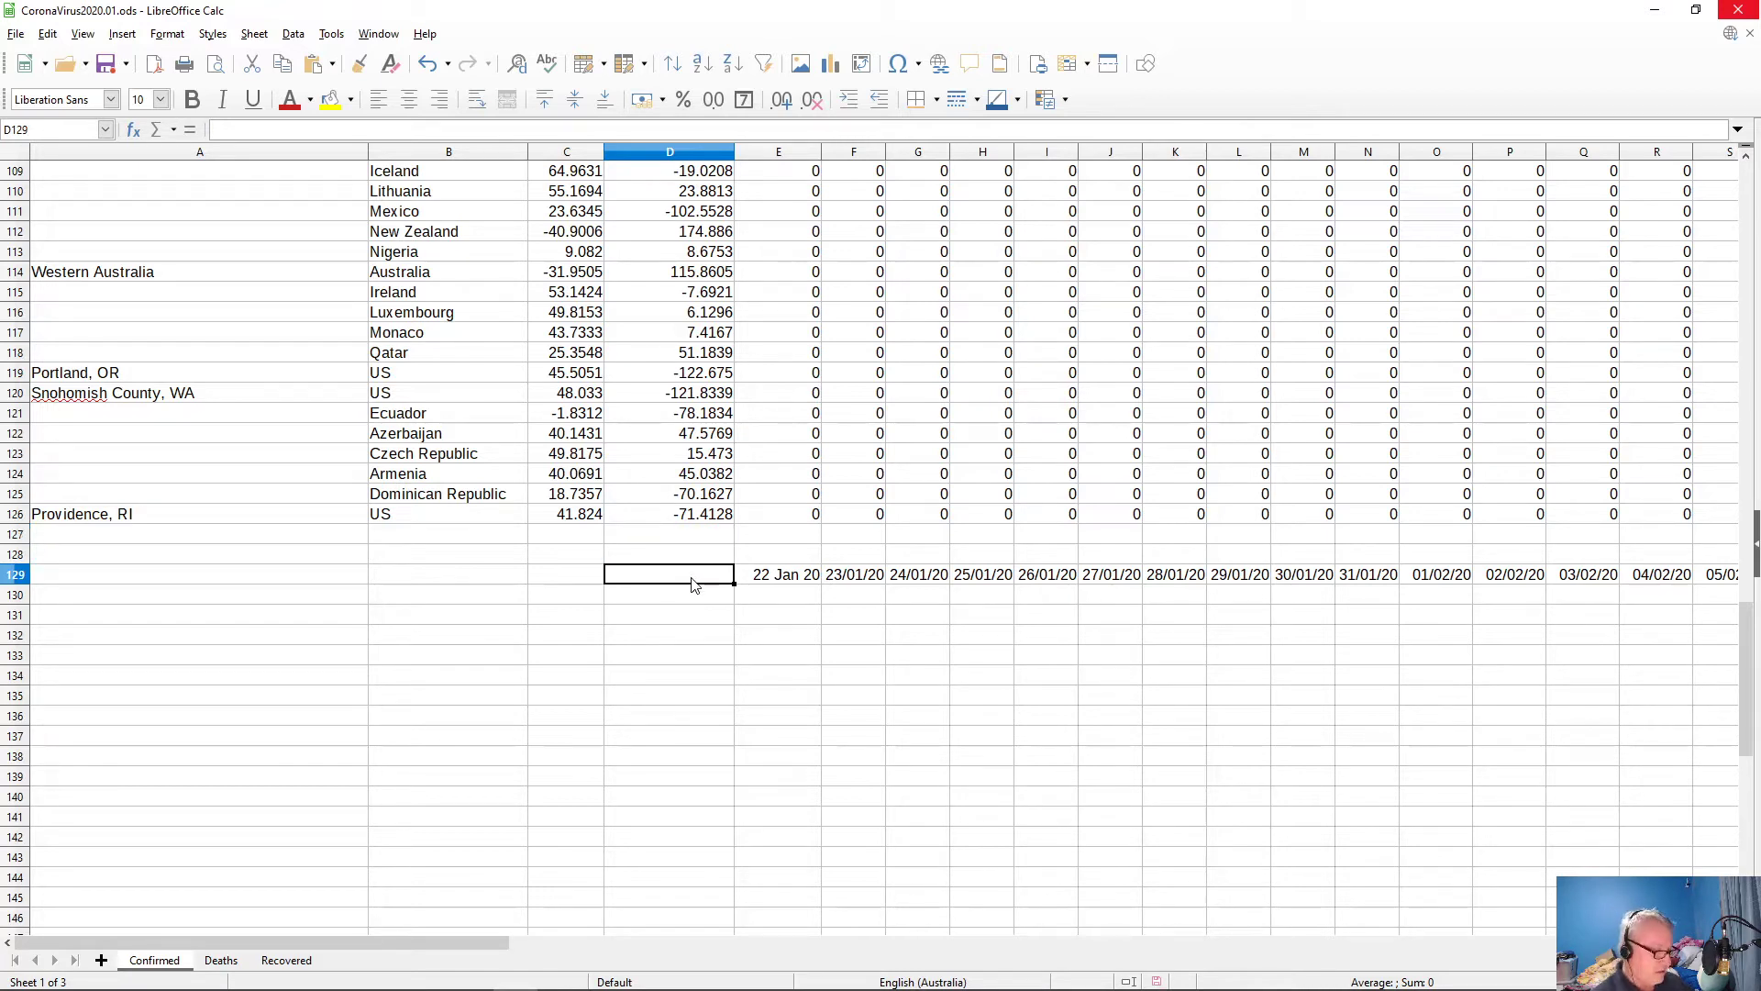
type("Da")
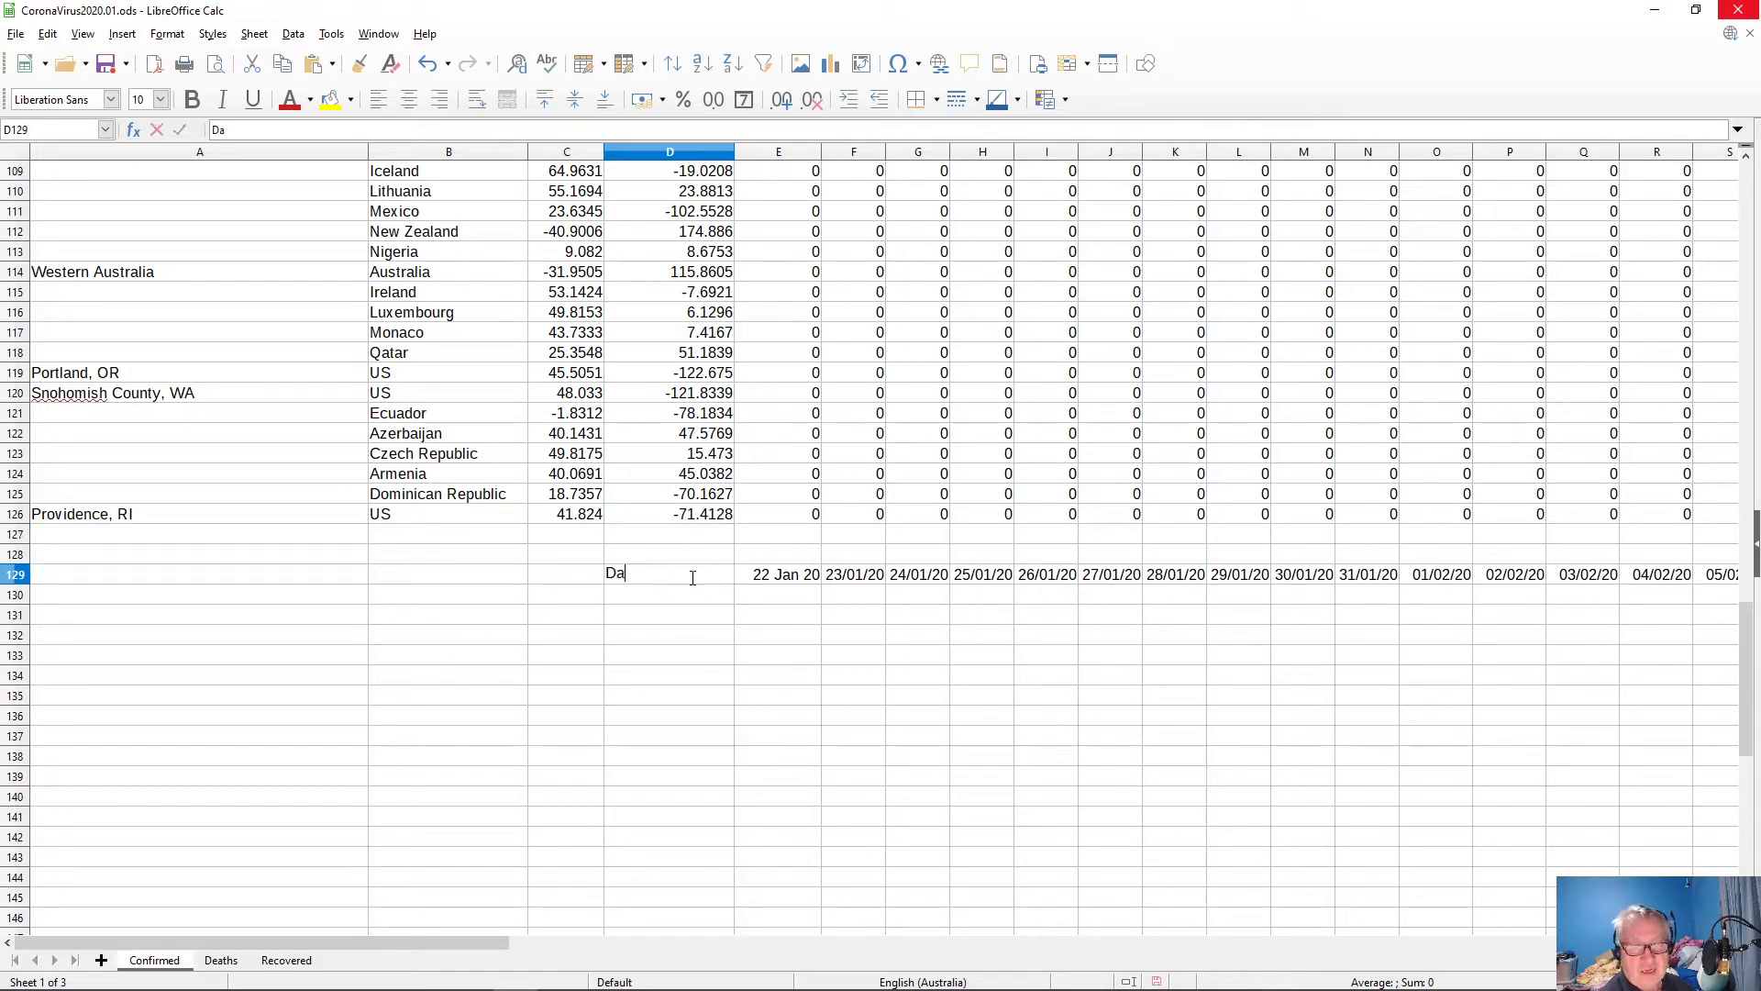
key("Return")
key("Up")
key("Up")
key("Up")
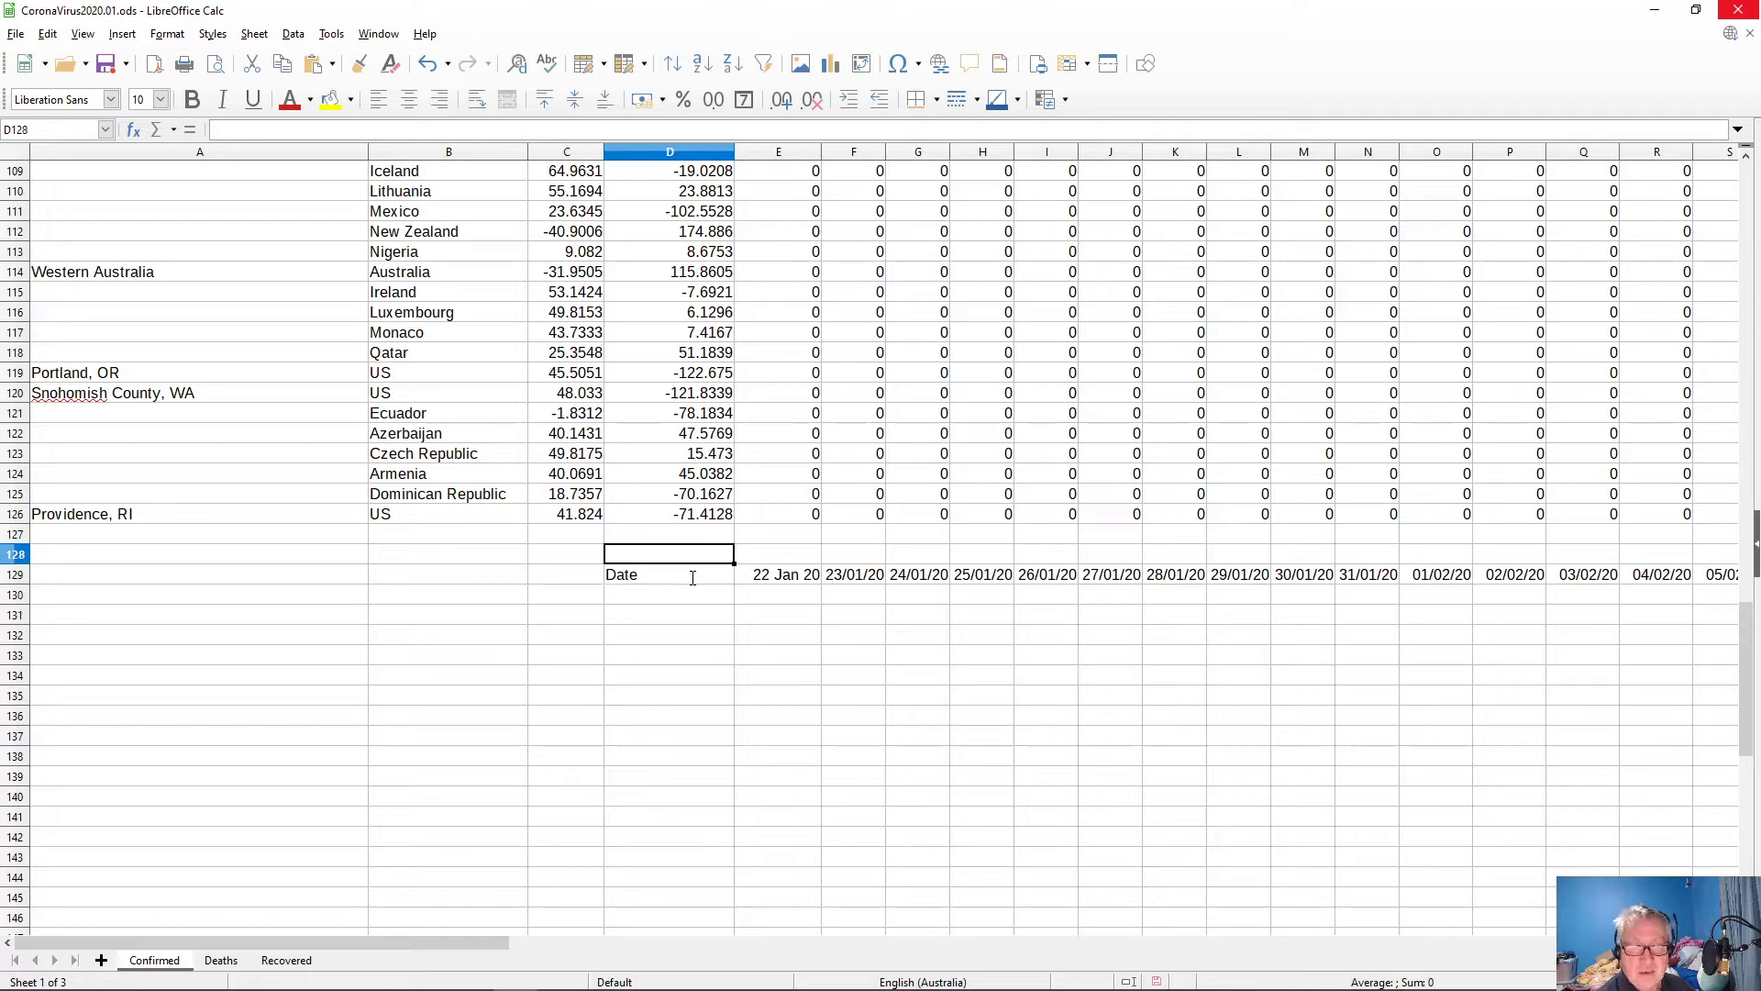
type("Total Confirmed")
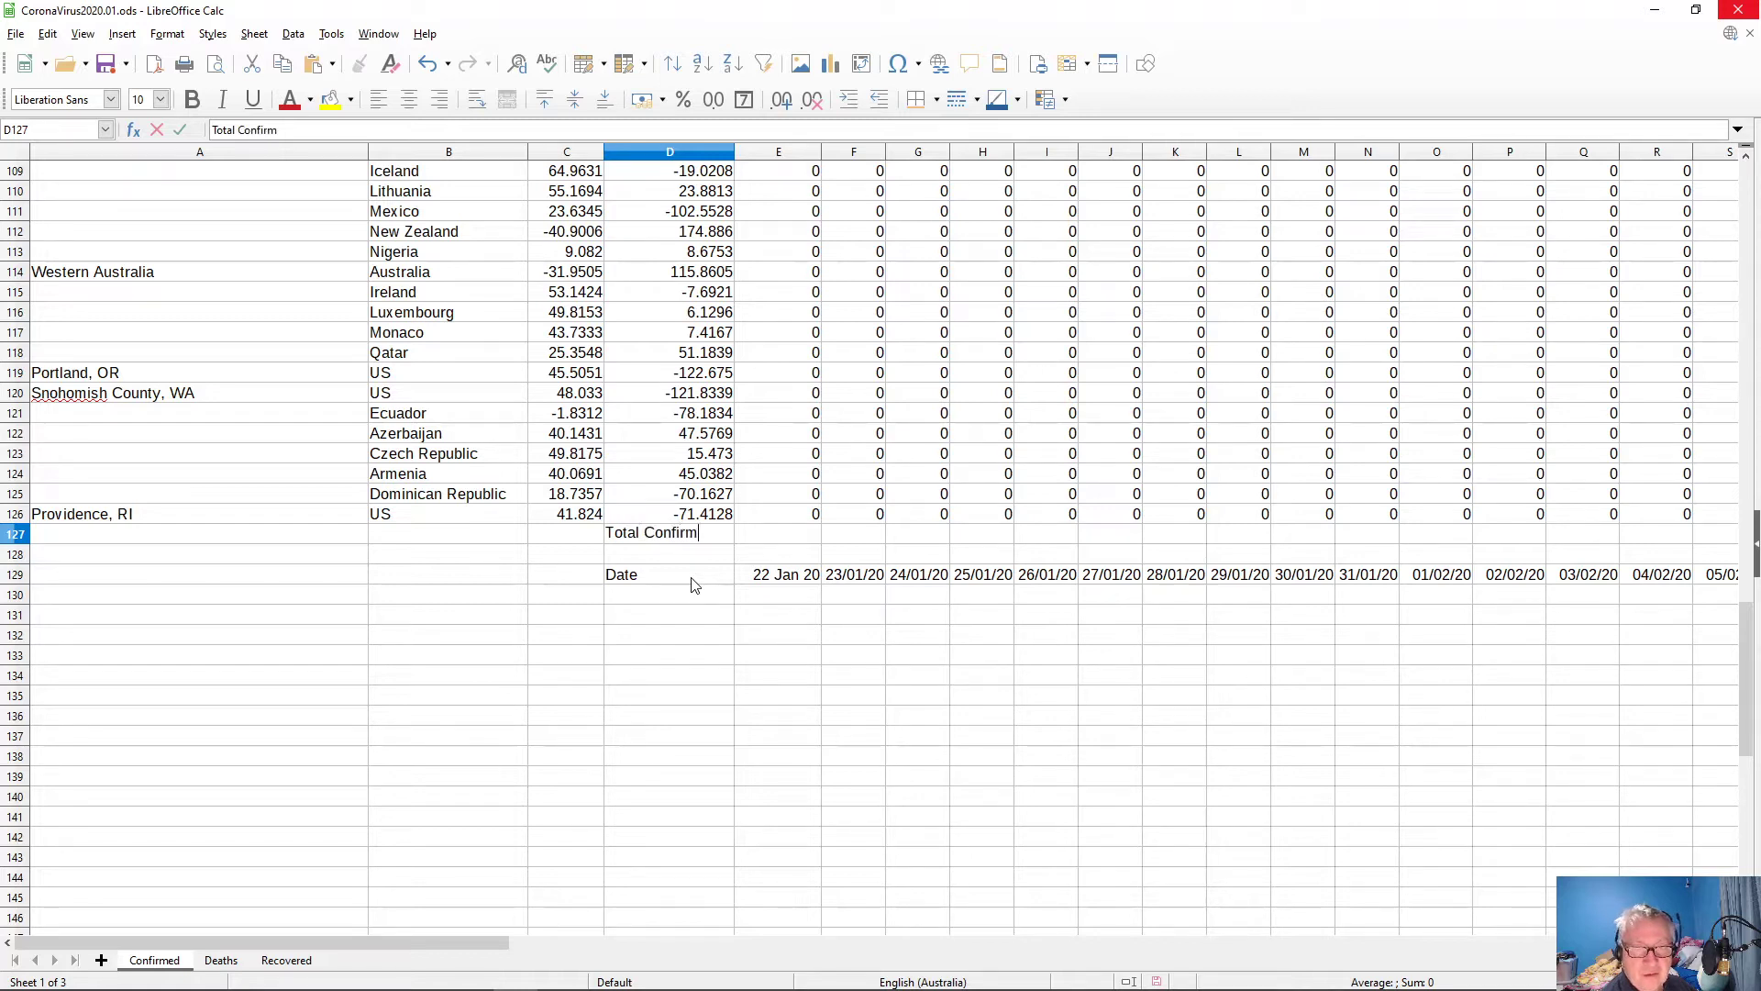
key("Return")
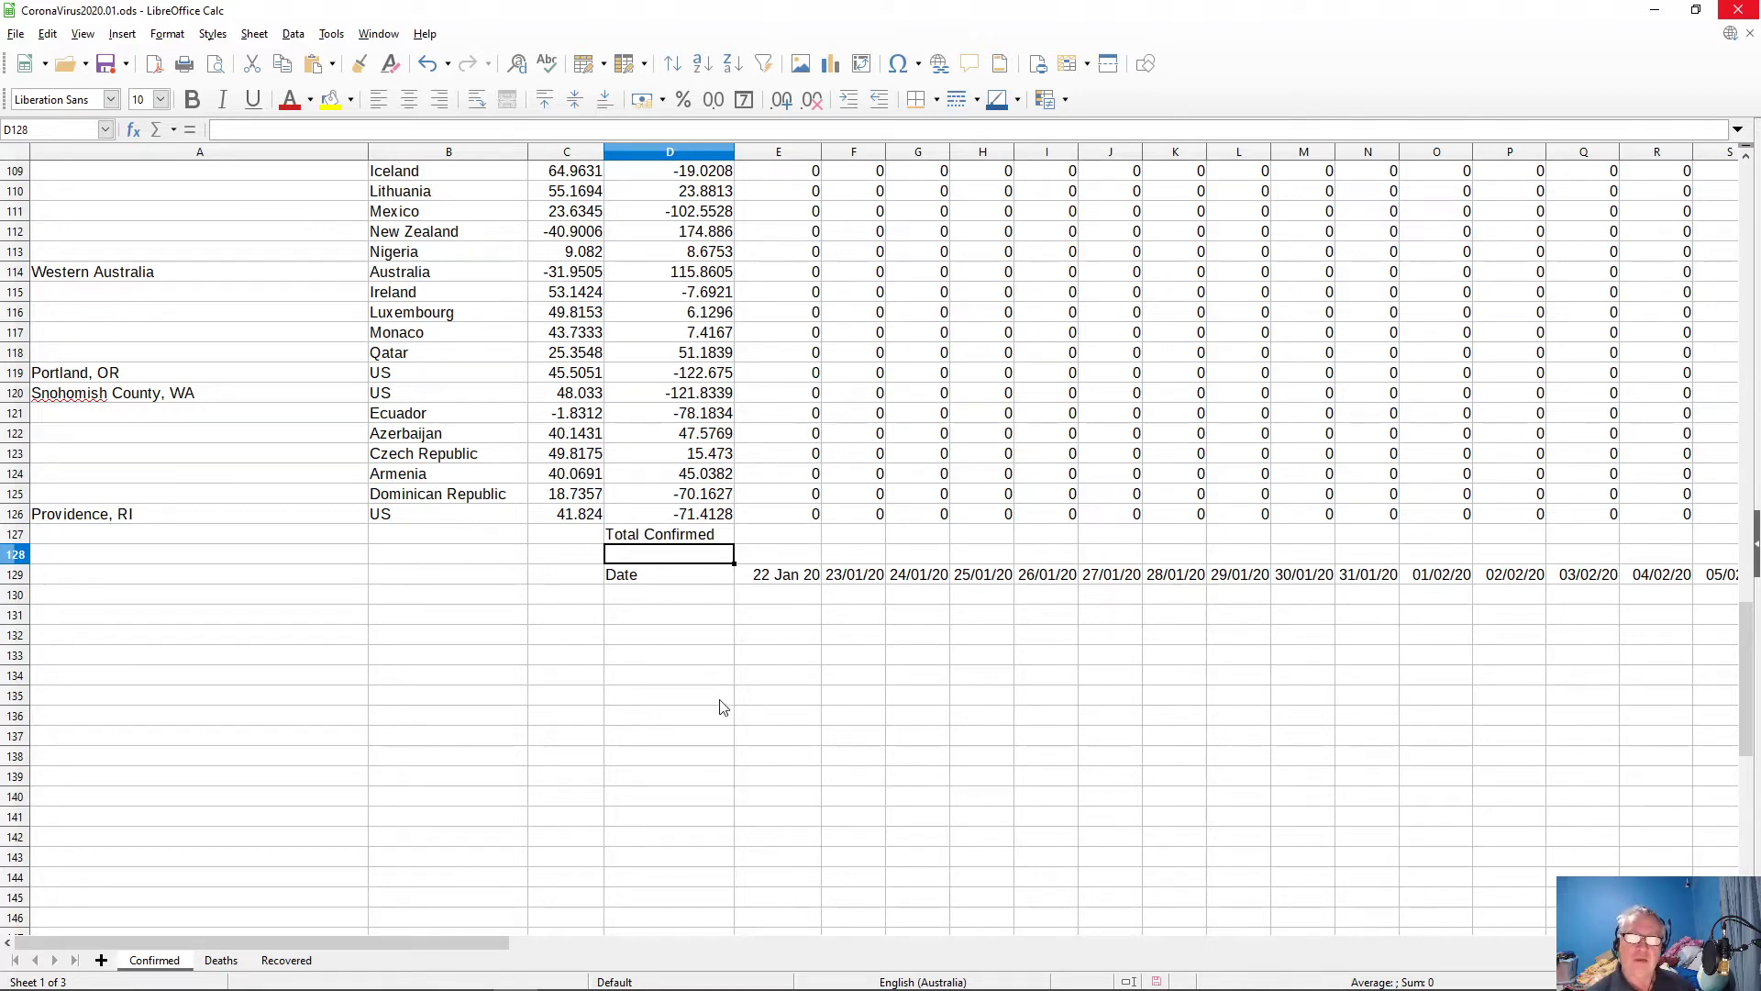
scroll(798, 609, "up", 20)
scroll(795, 516, "up", 9)
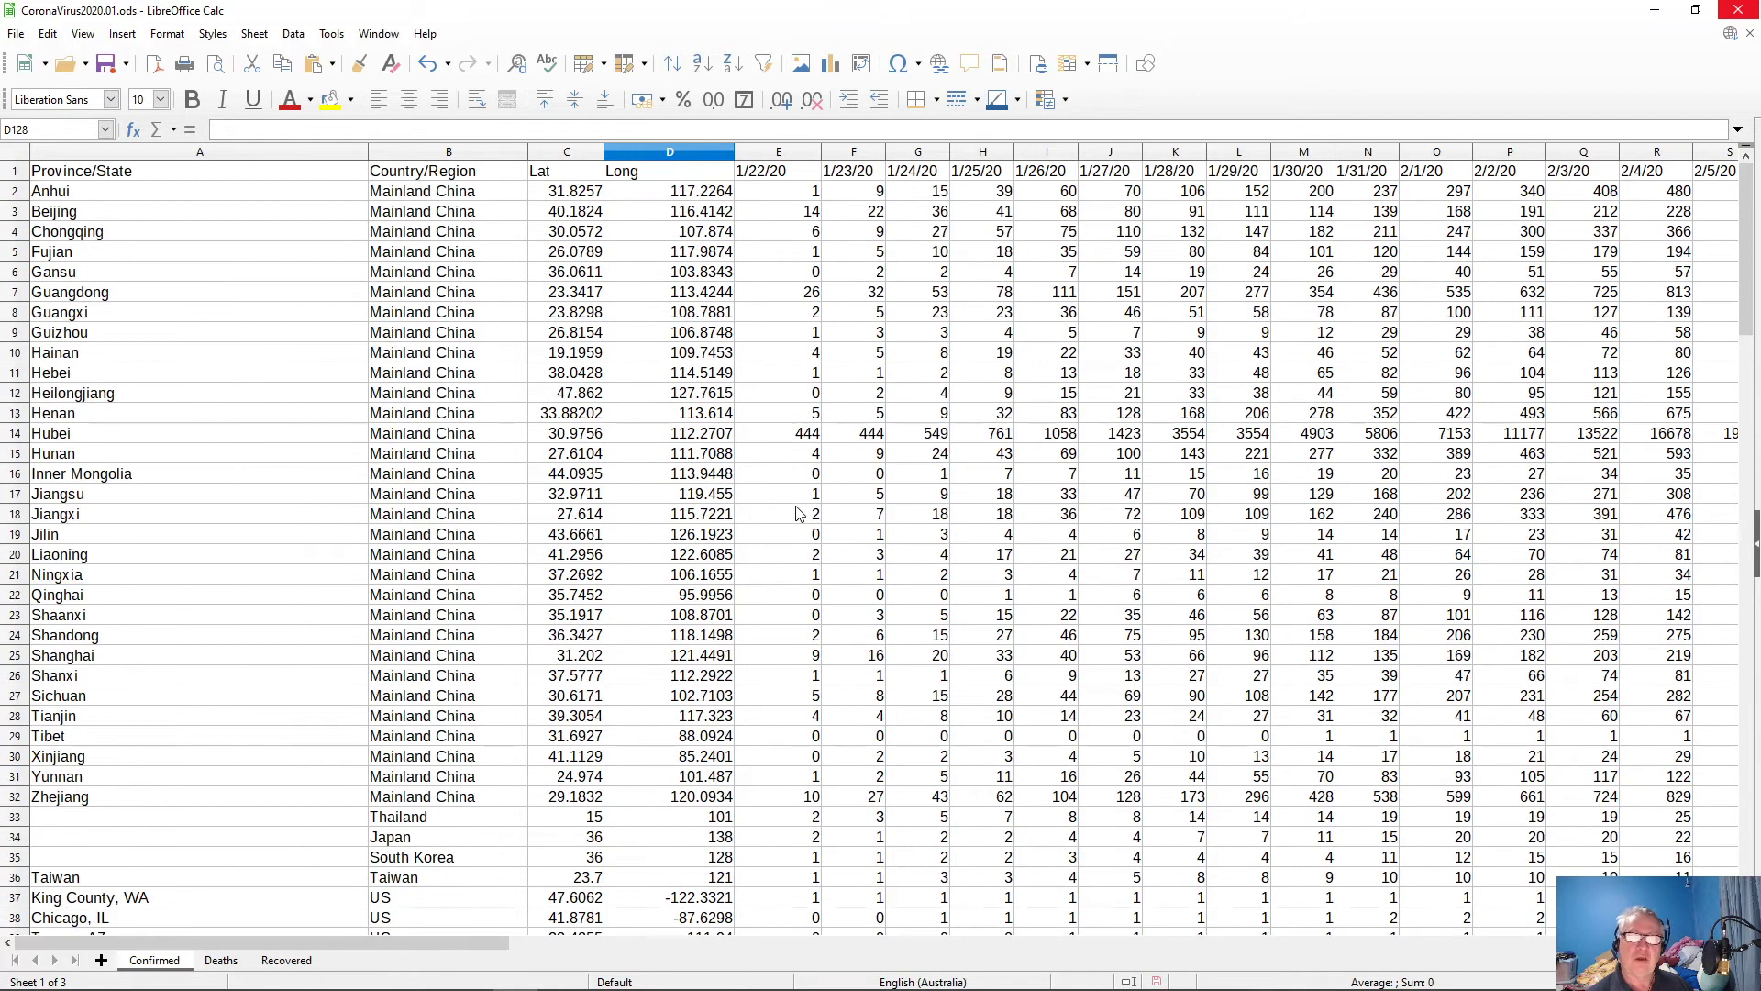
- On the Confirmed sheet, sum the 1/22/20 column E2:E126 into E127 beside the Total Confirmed label
left_click(797, 198)
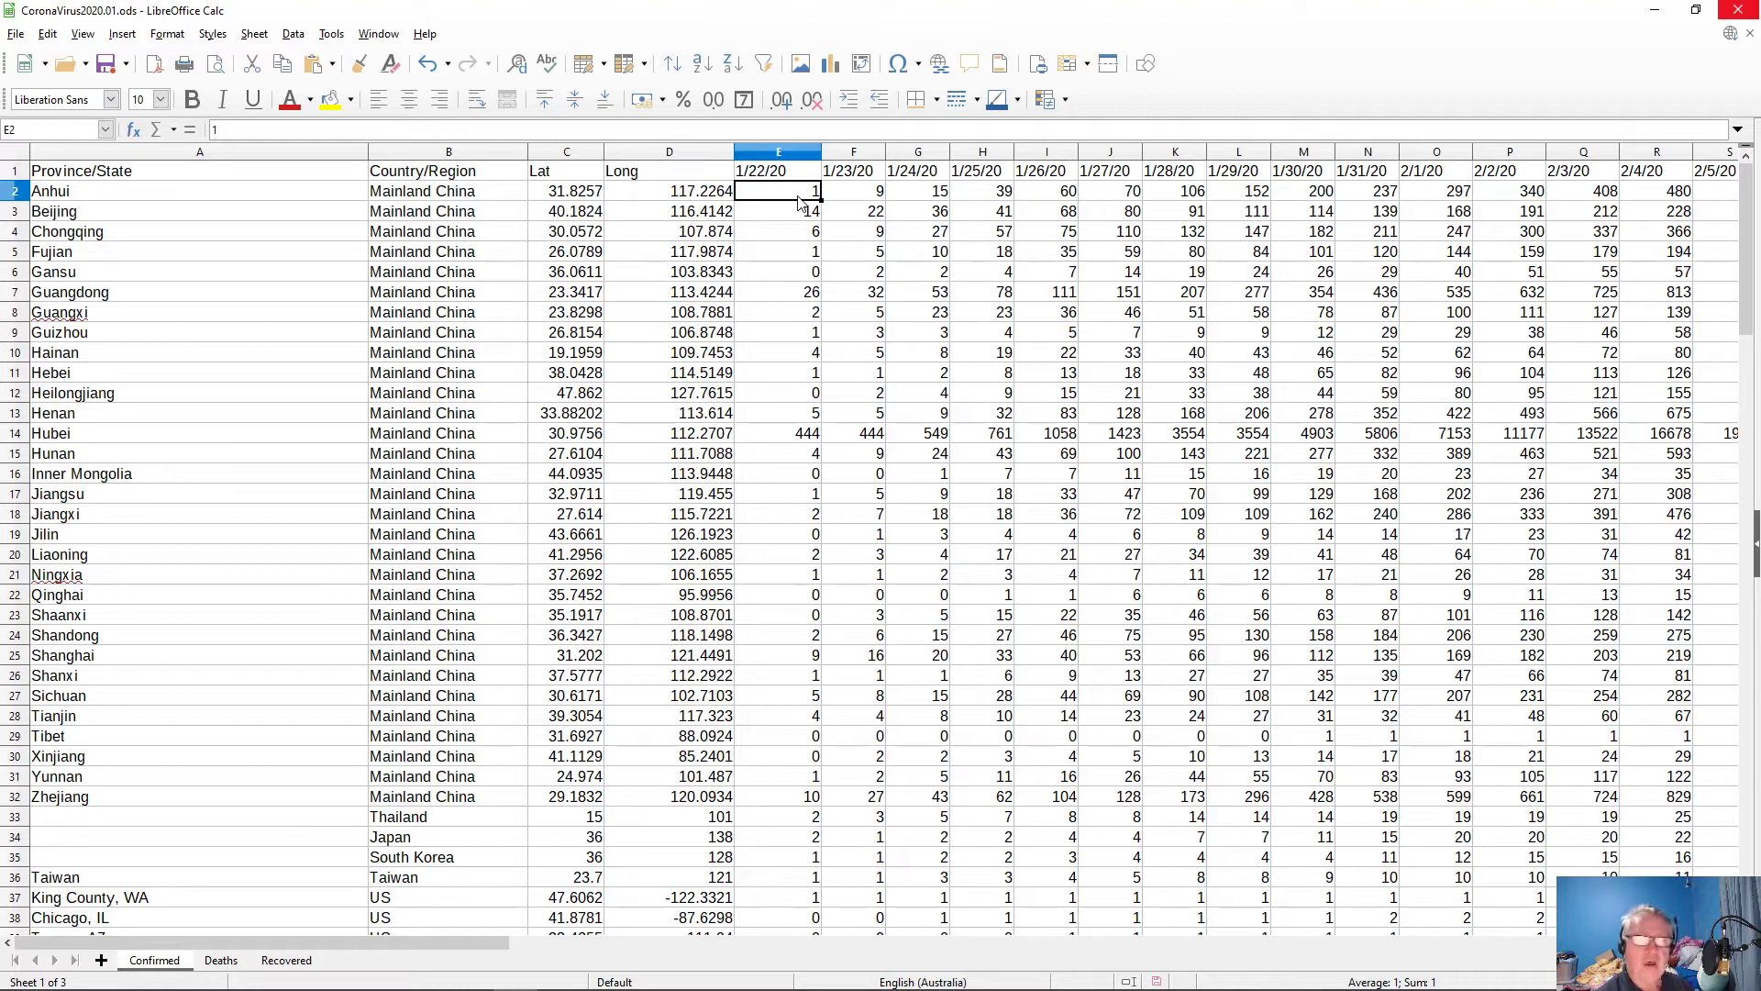
key("shift+Down")
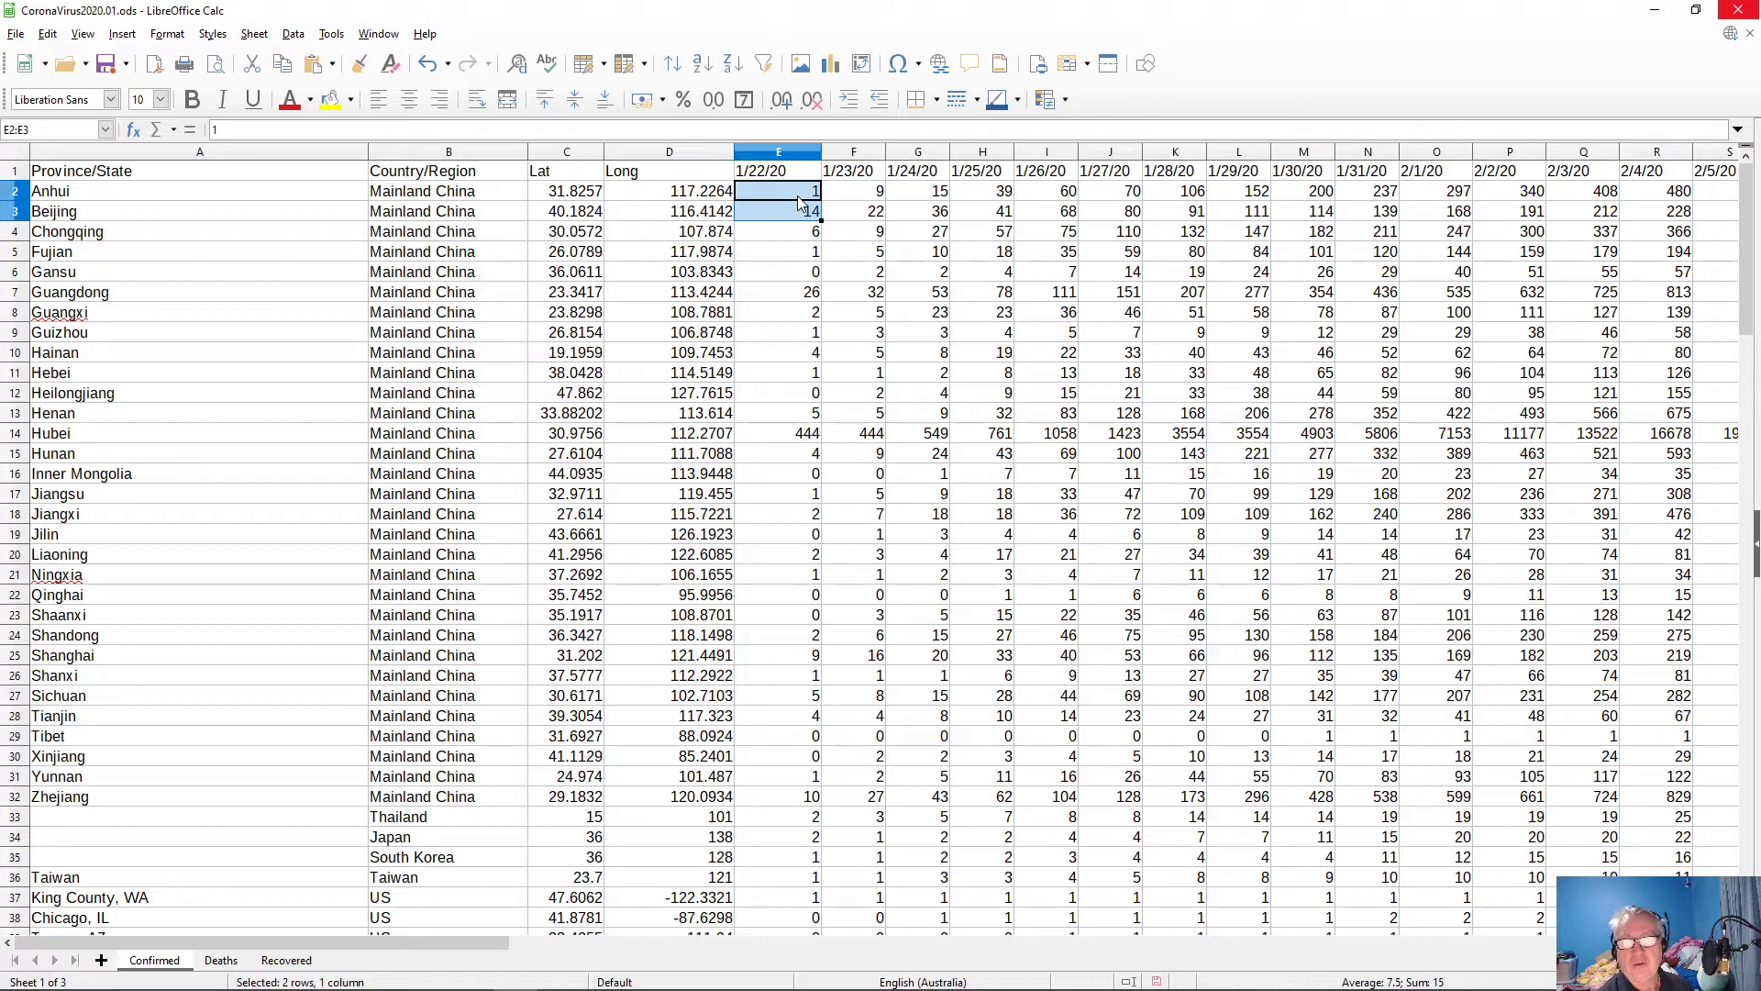
key("ctrl+shift+Down")
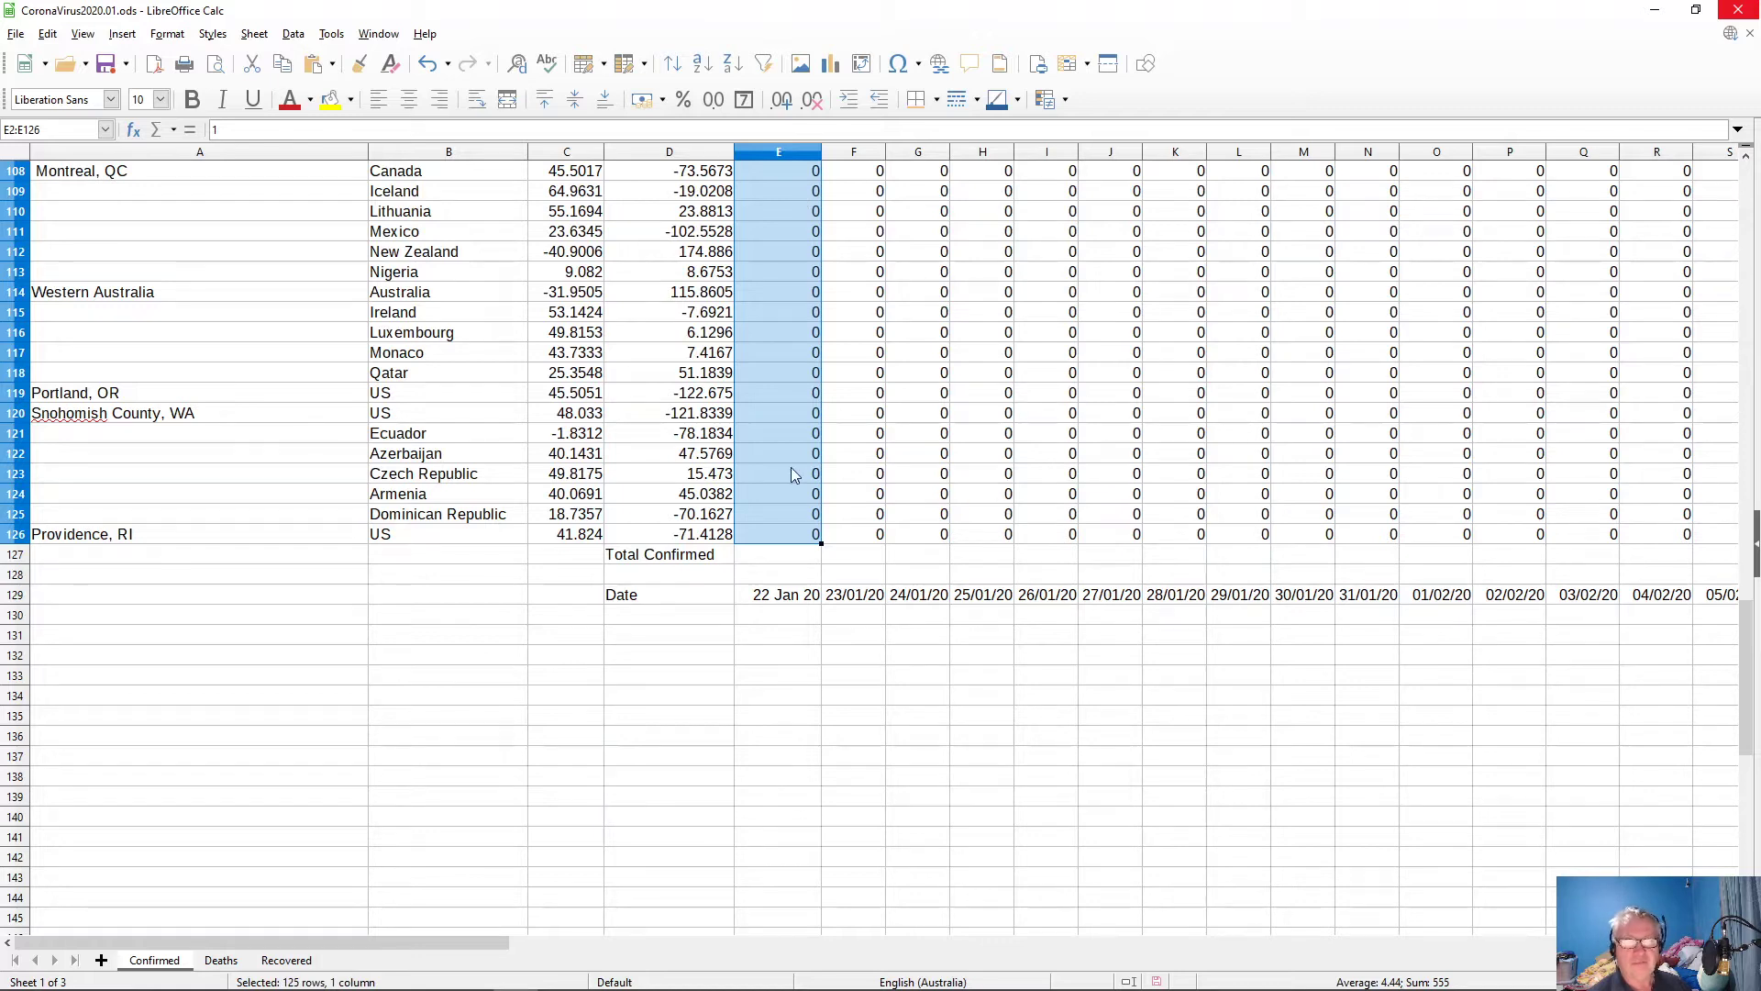
left_click(173, 130)
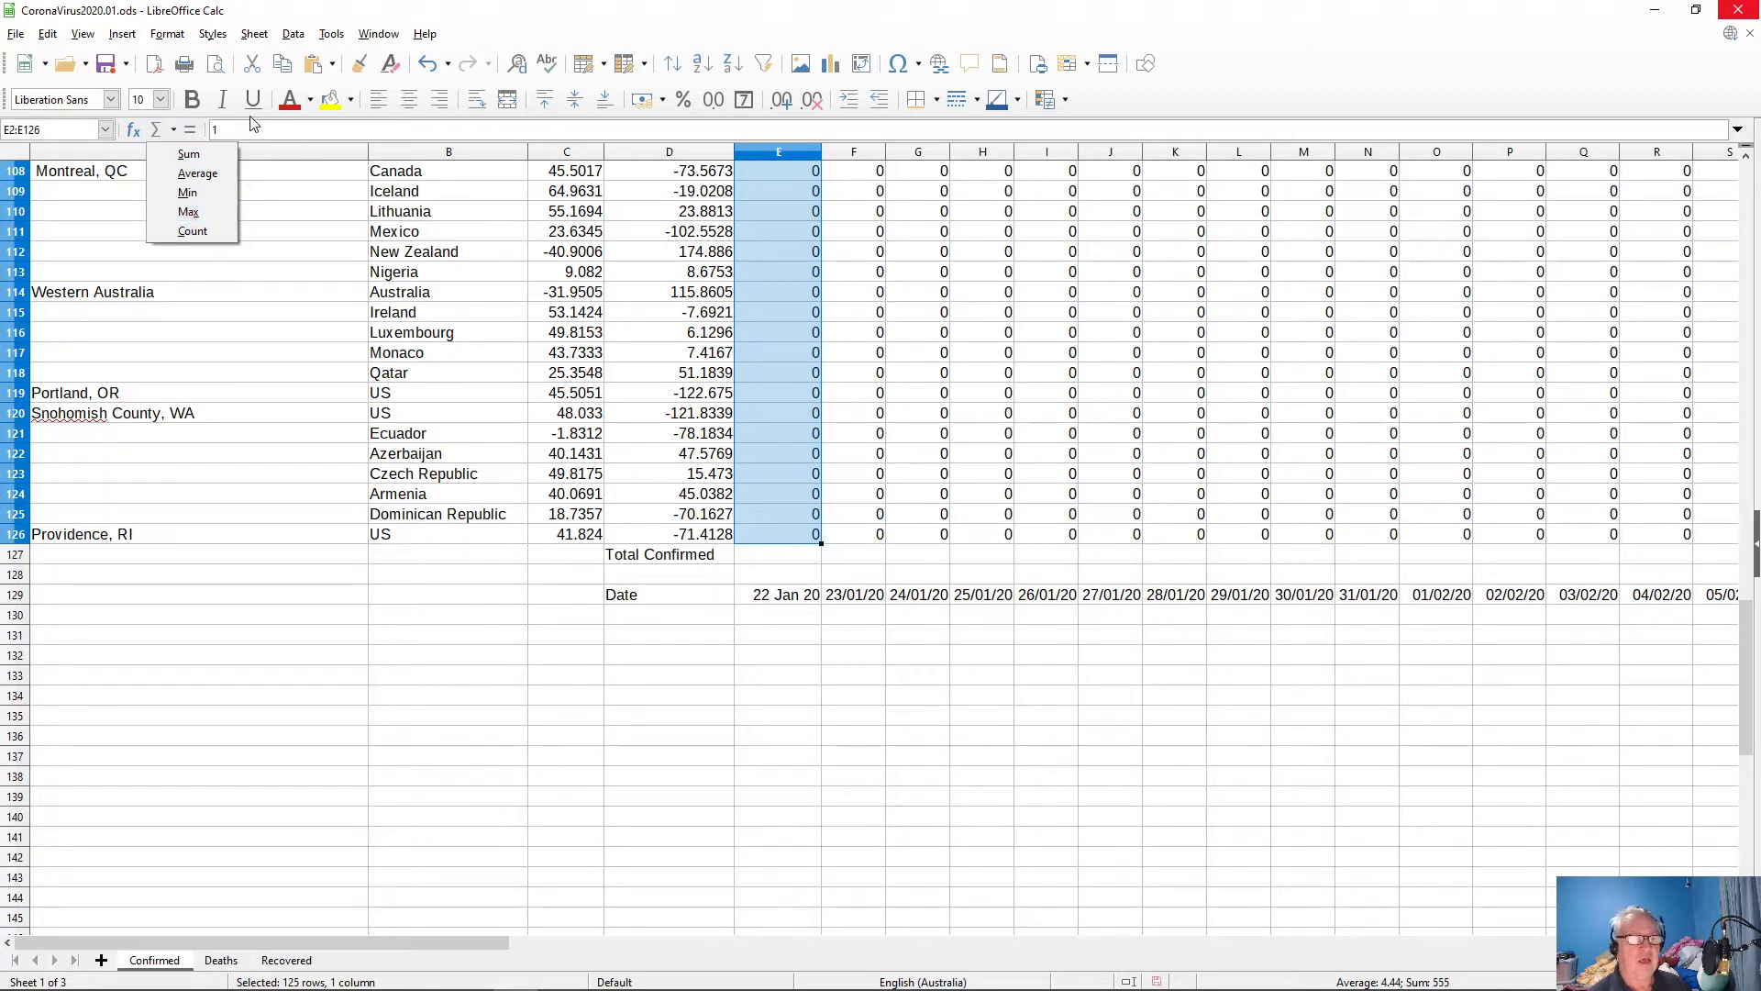
left_click(207, 155)
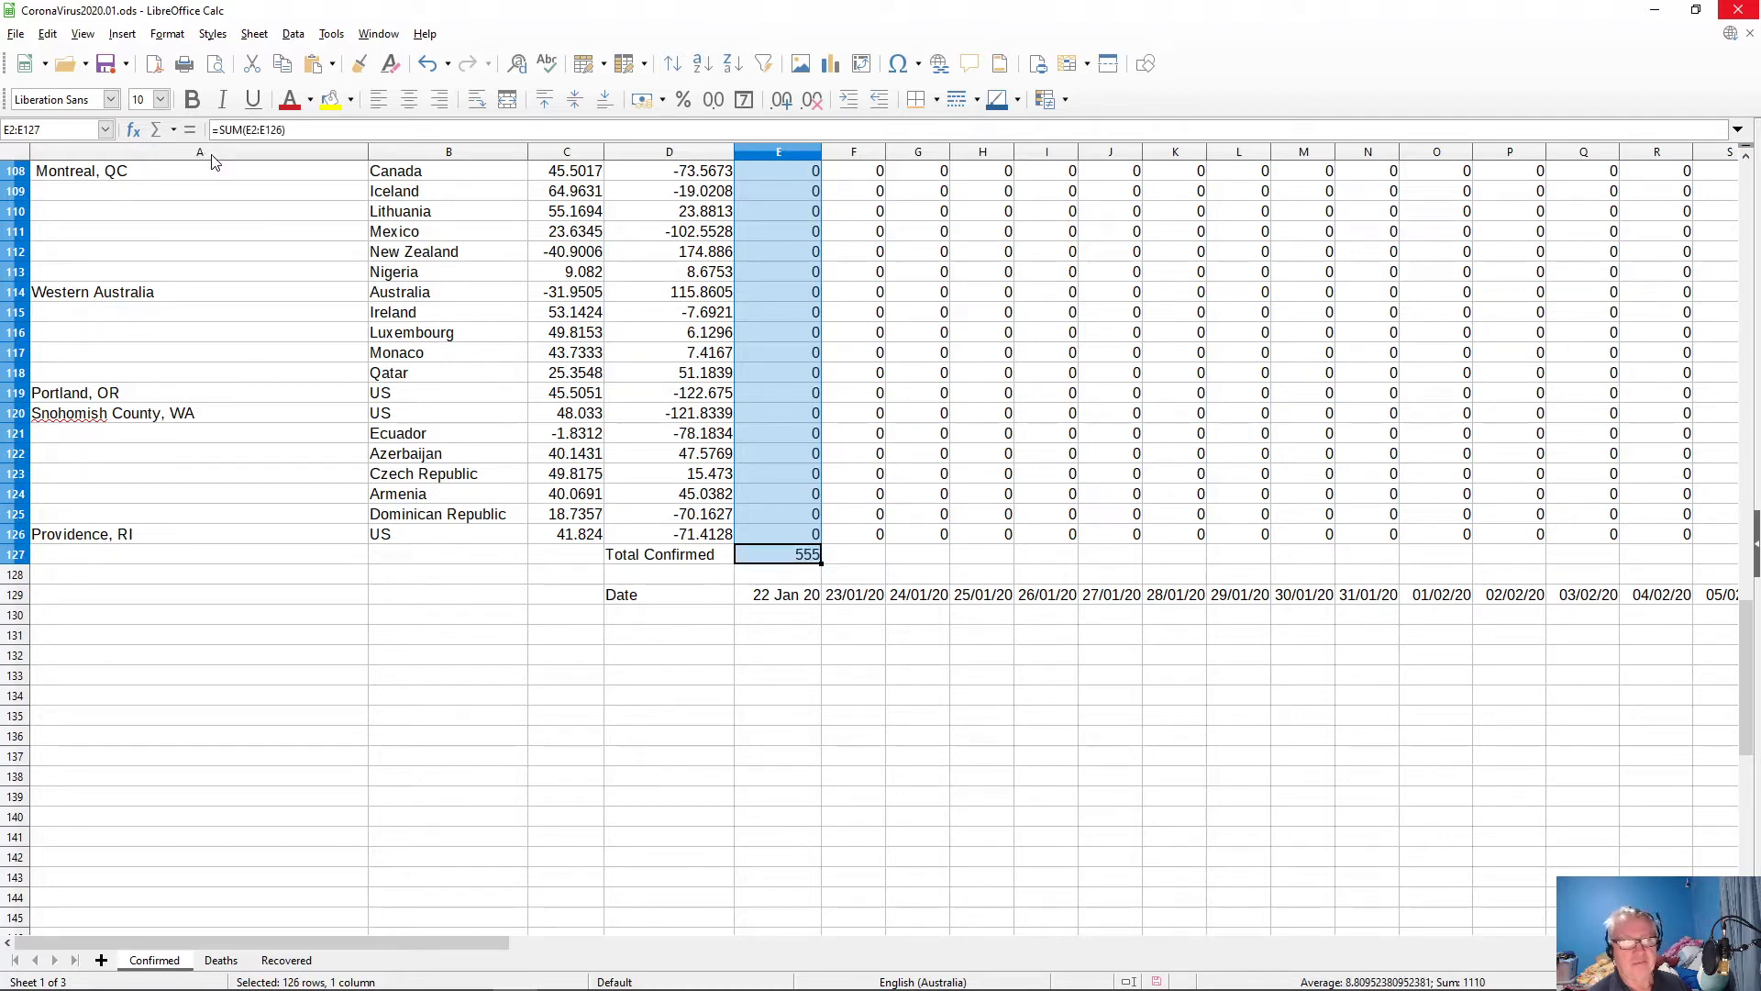
- Fill F127:AR127 with column sums of rows 2 to 126 for the remaining dates on the Confirmed sheet
left_click(815, 561)
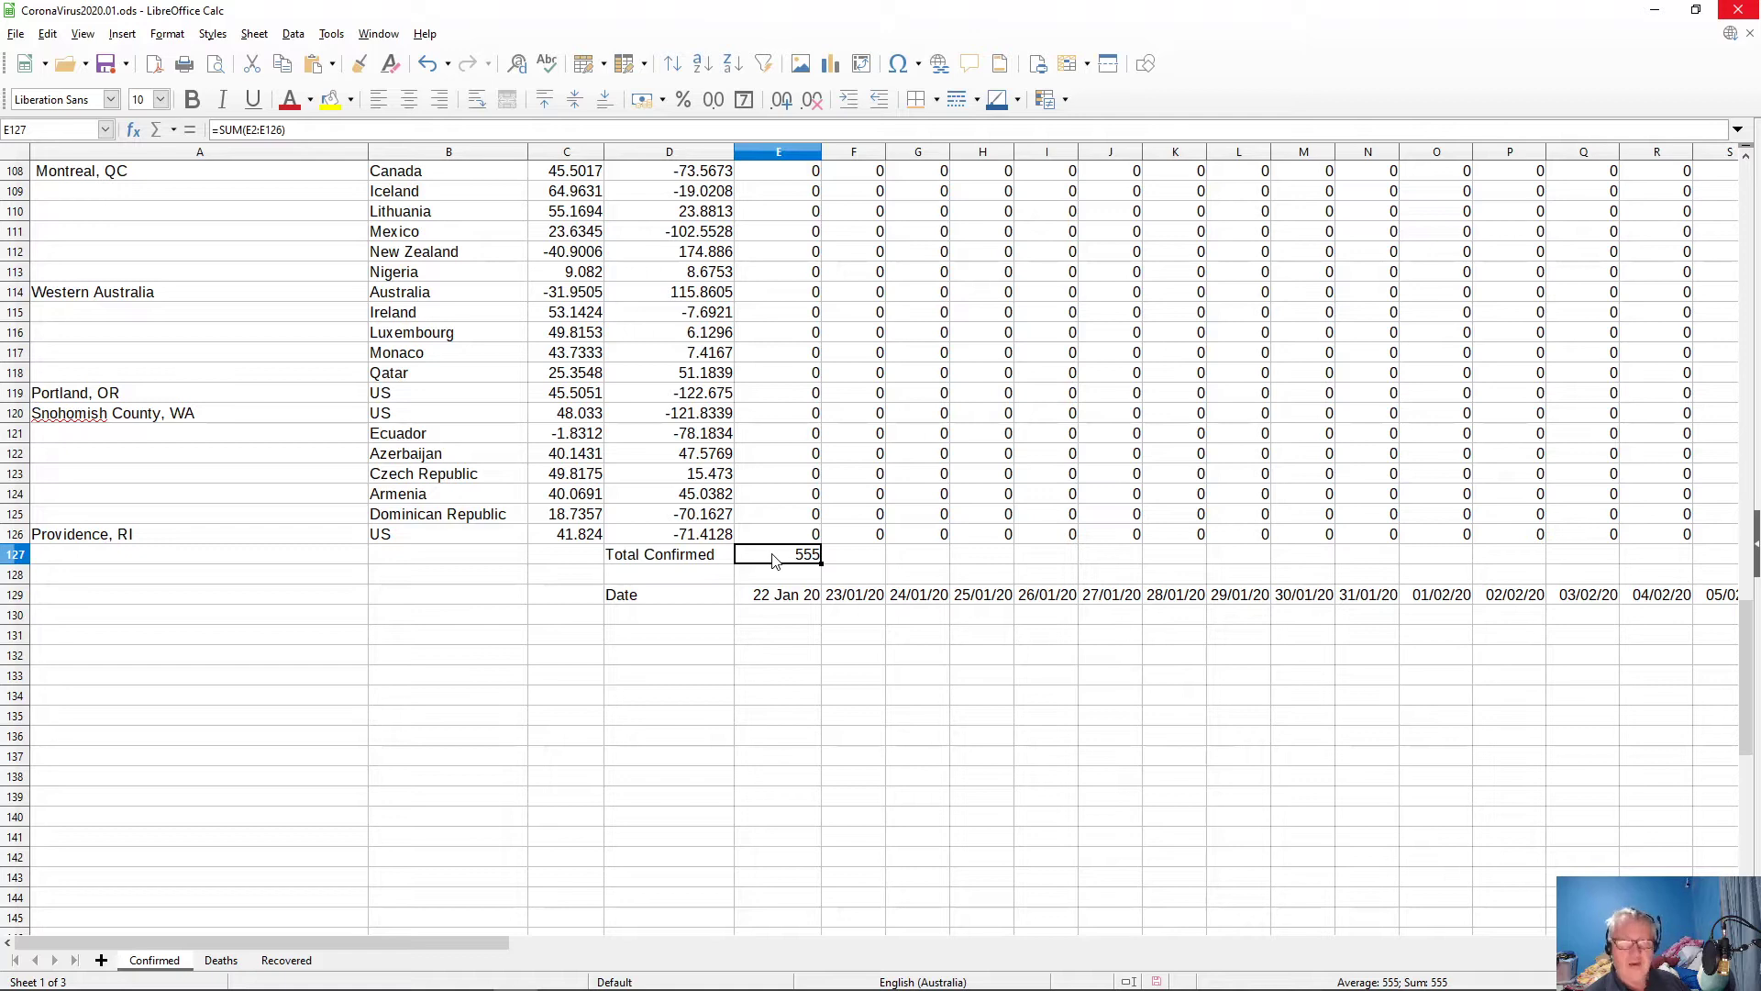
key("ctrl+c")
left_click(862, 561)
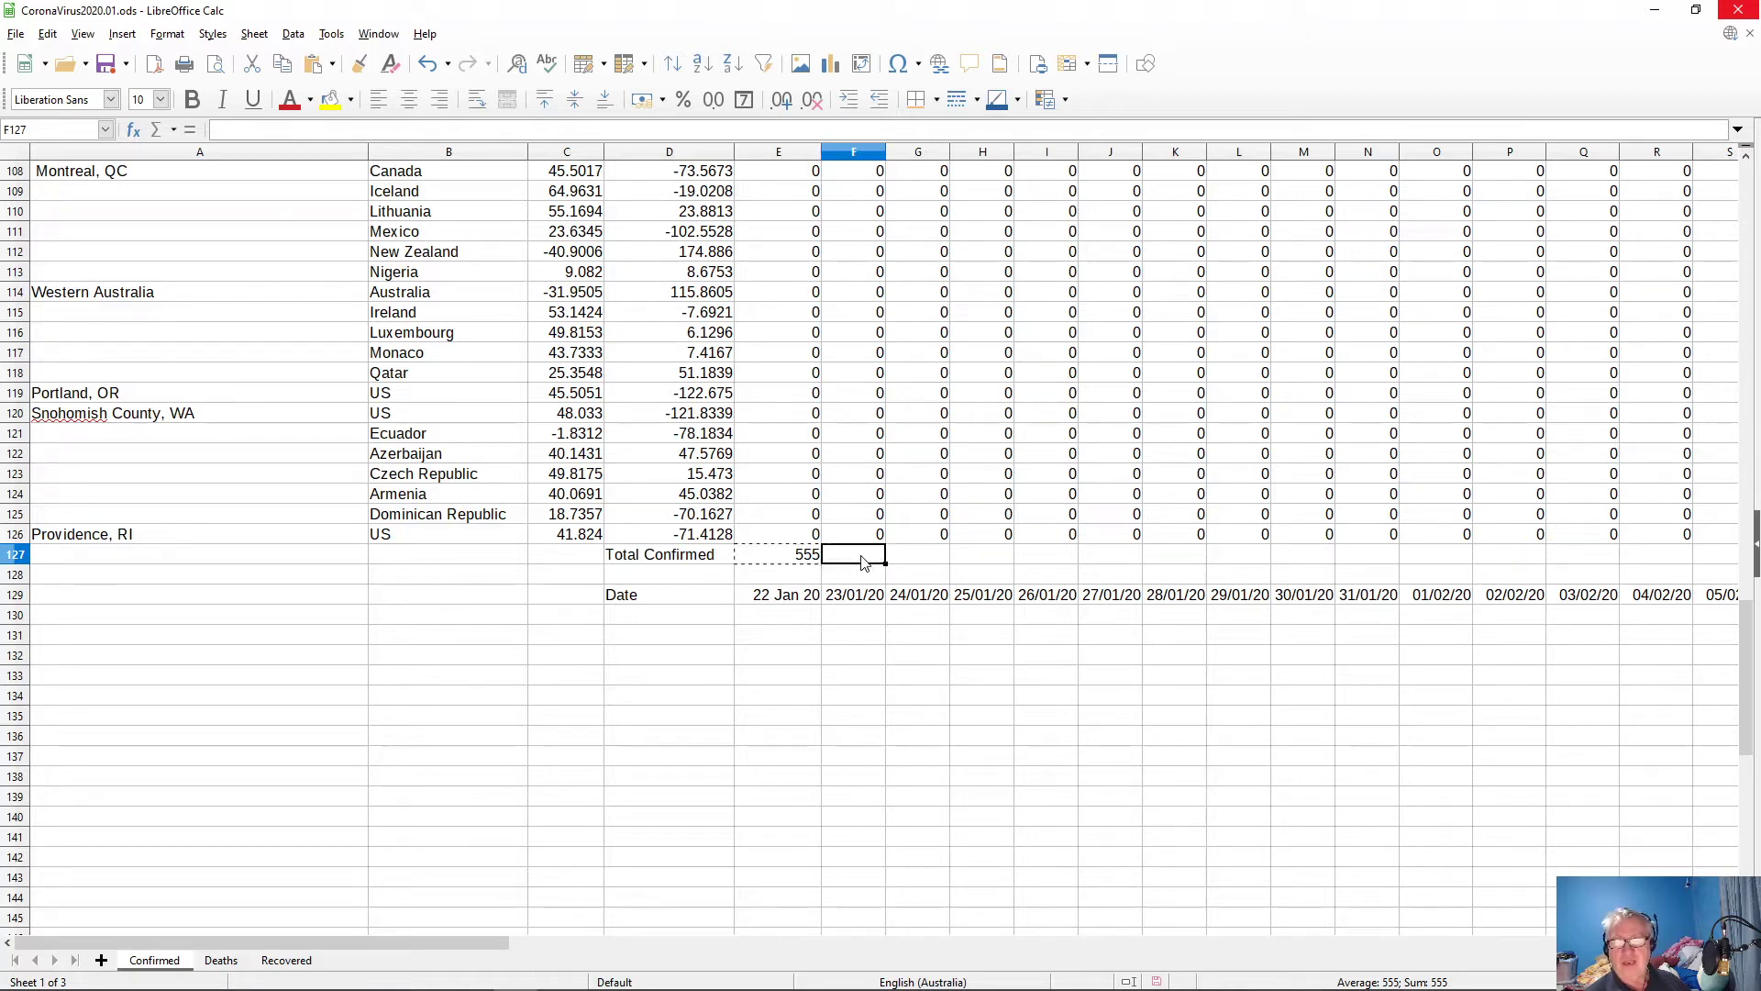
left_click_drag(862, 562, 1523, 561)
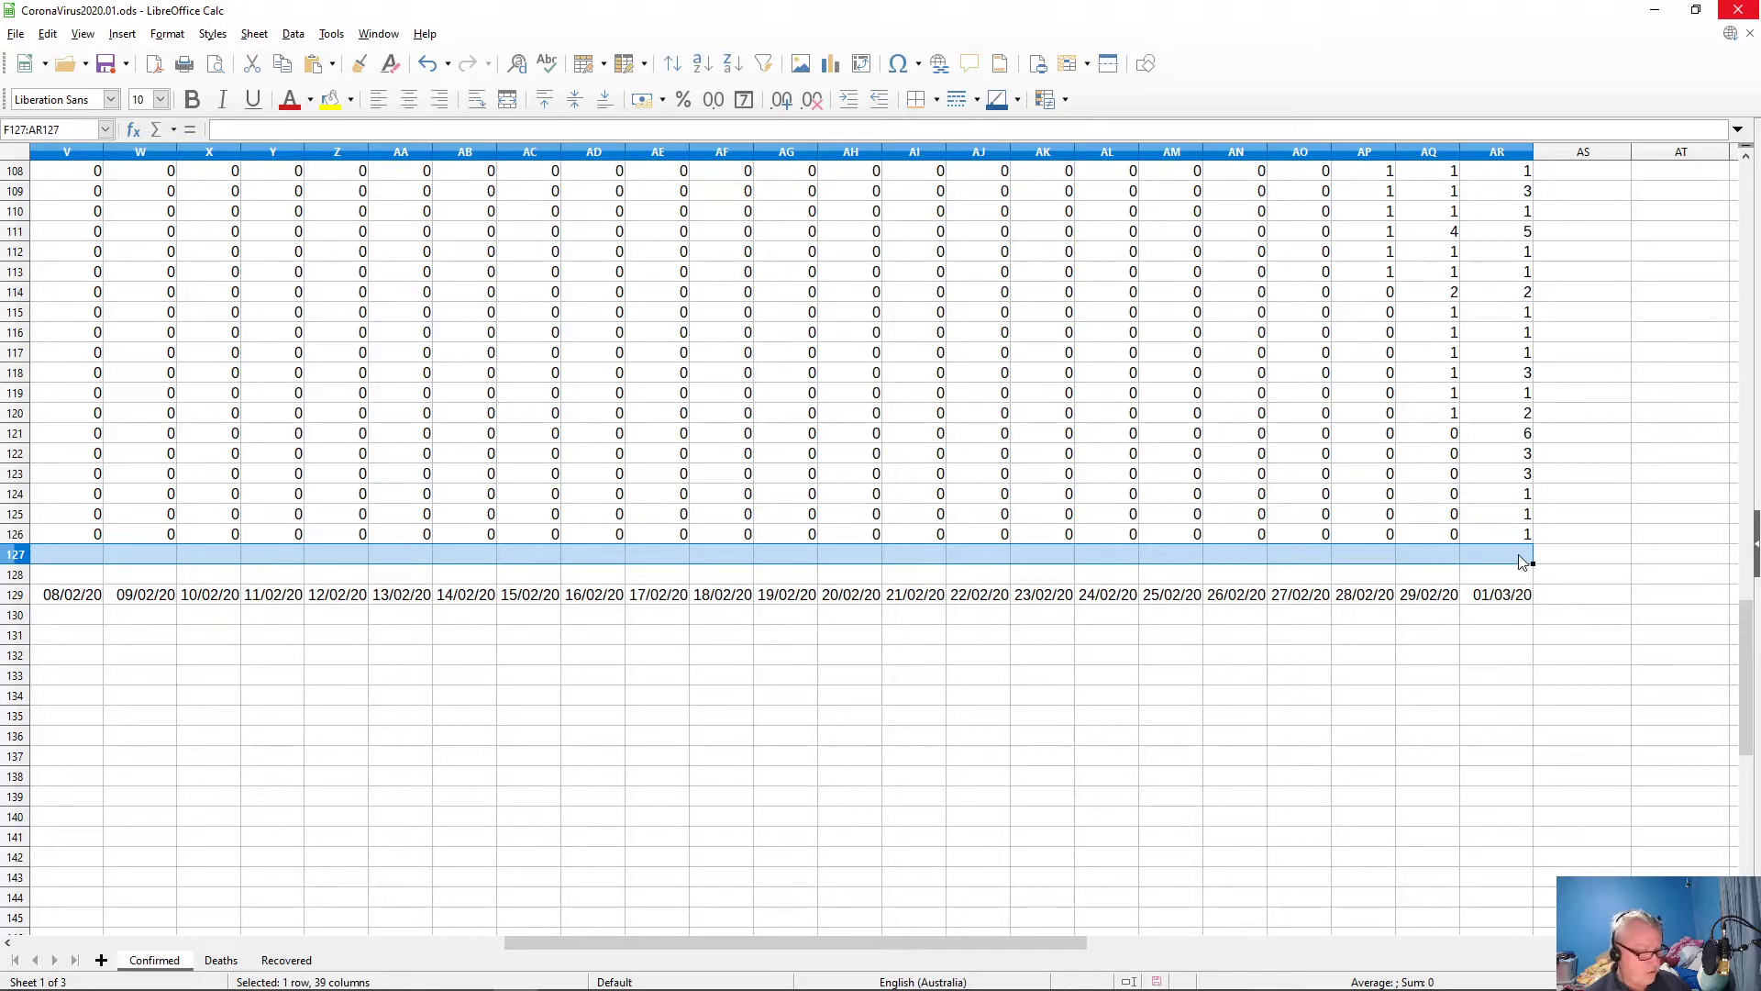
key("alt+equal")
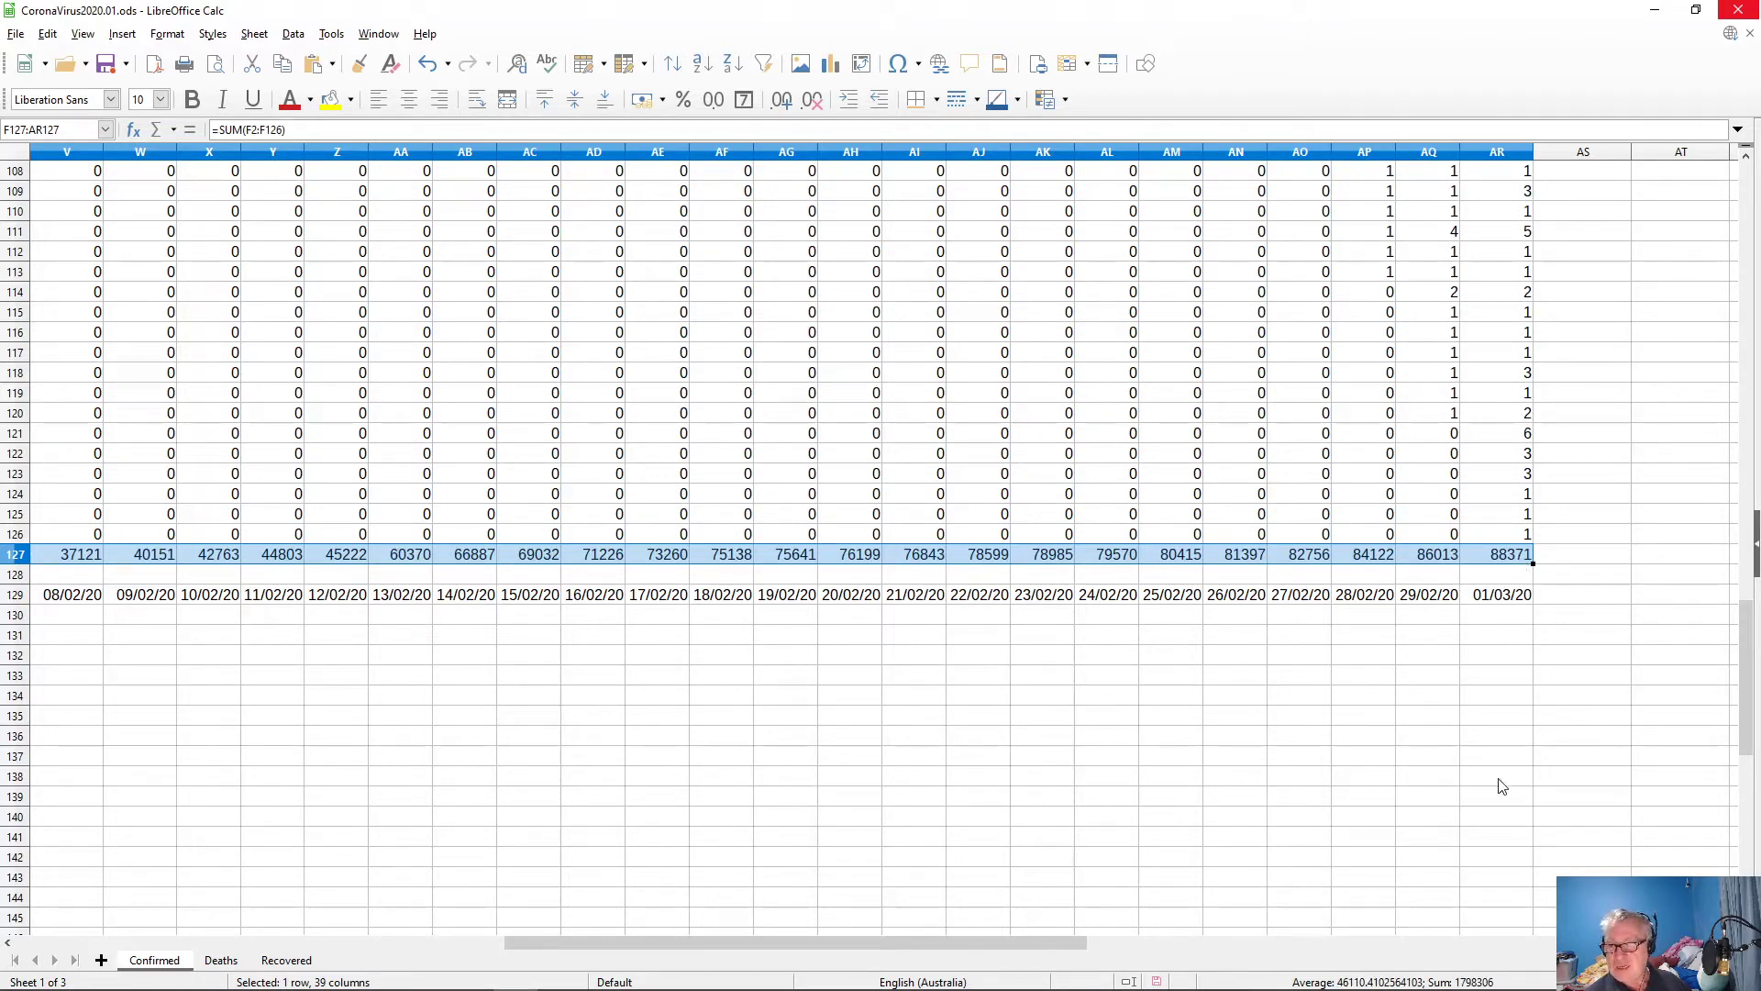
left_click_drag(1057, 942, 528, 917)
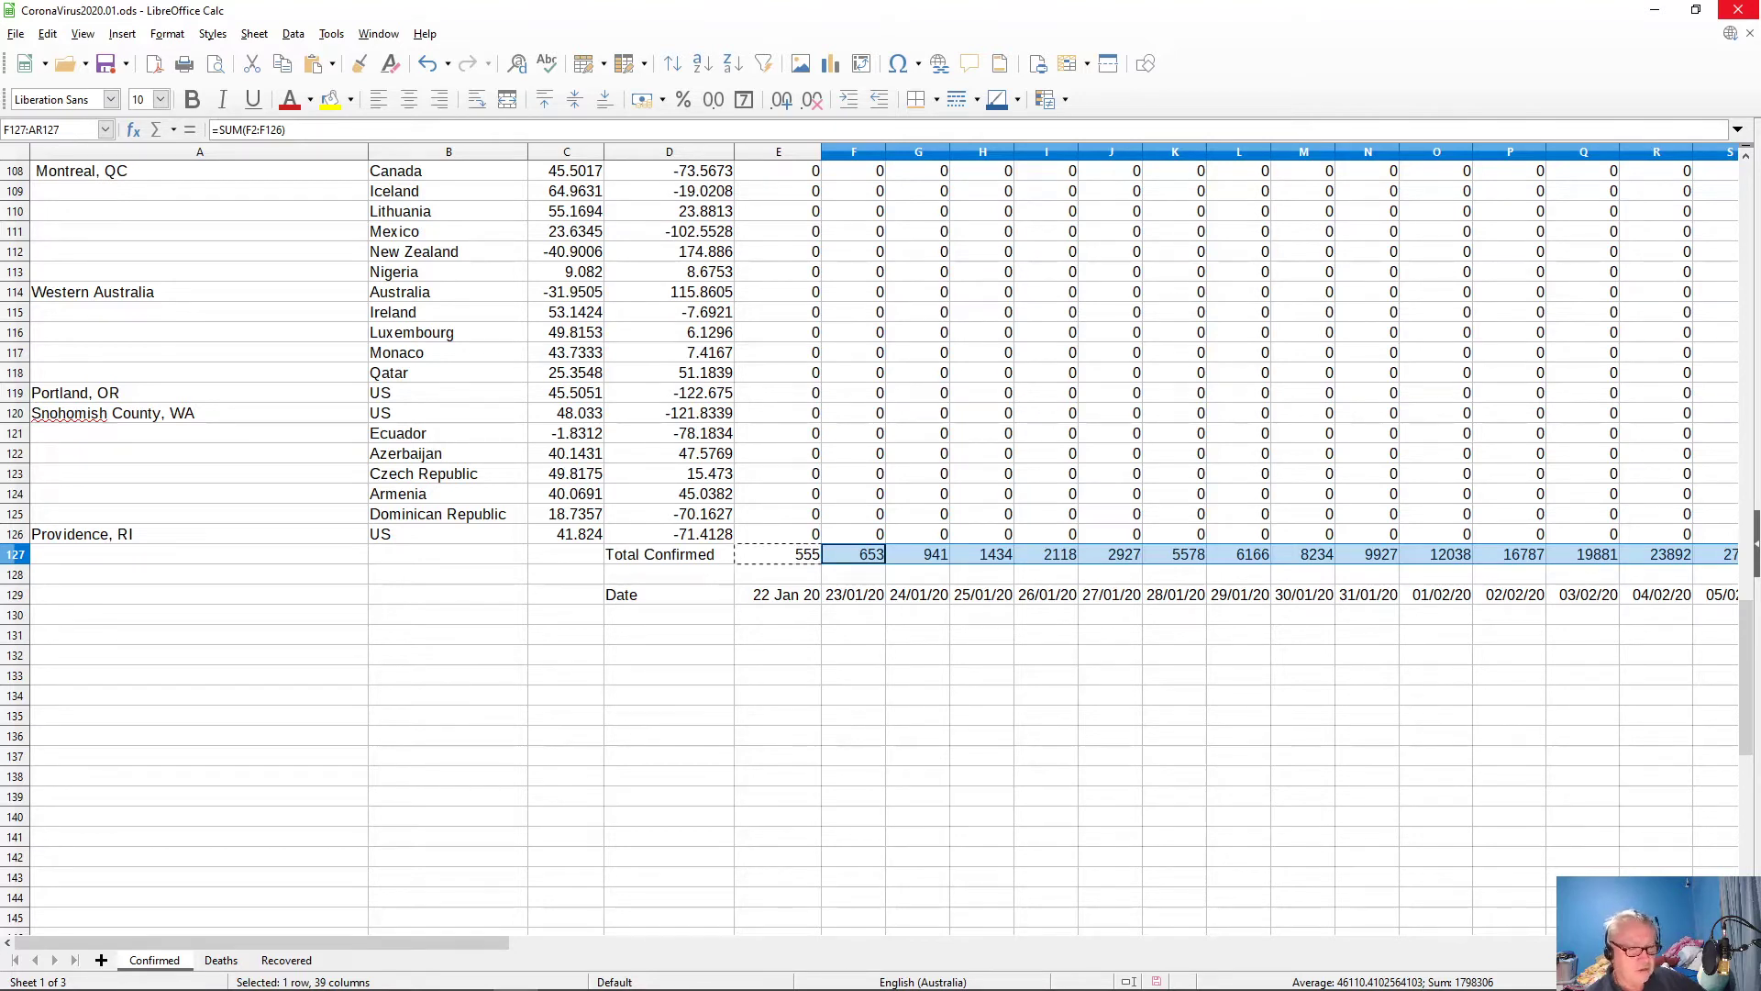
- Check the total confirmed cases on the Johns Hopkins CSSE dashboard in the web browser and return to LibreOffice Calc
mouse_move(28, 989)
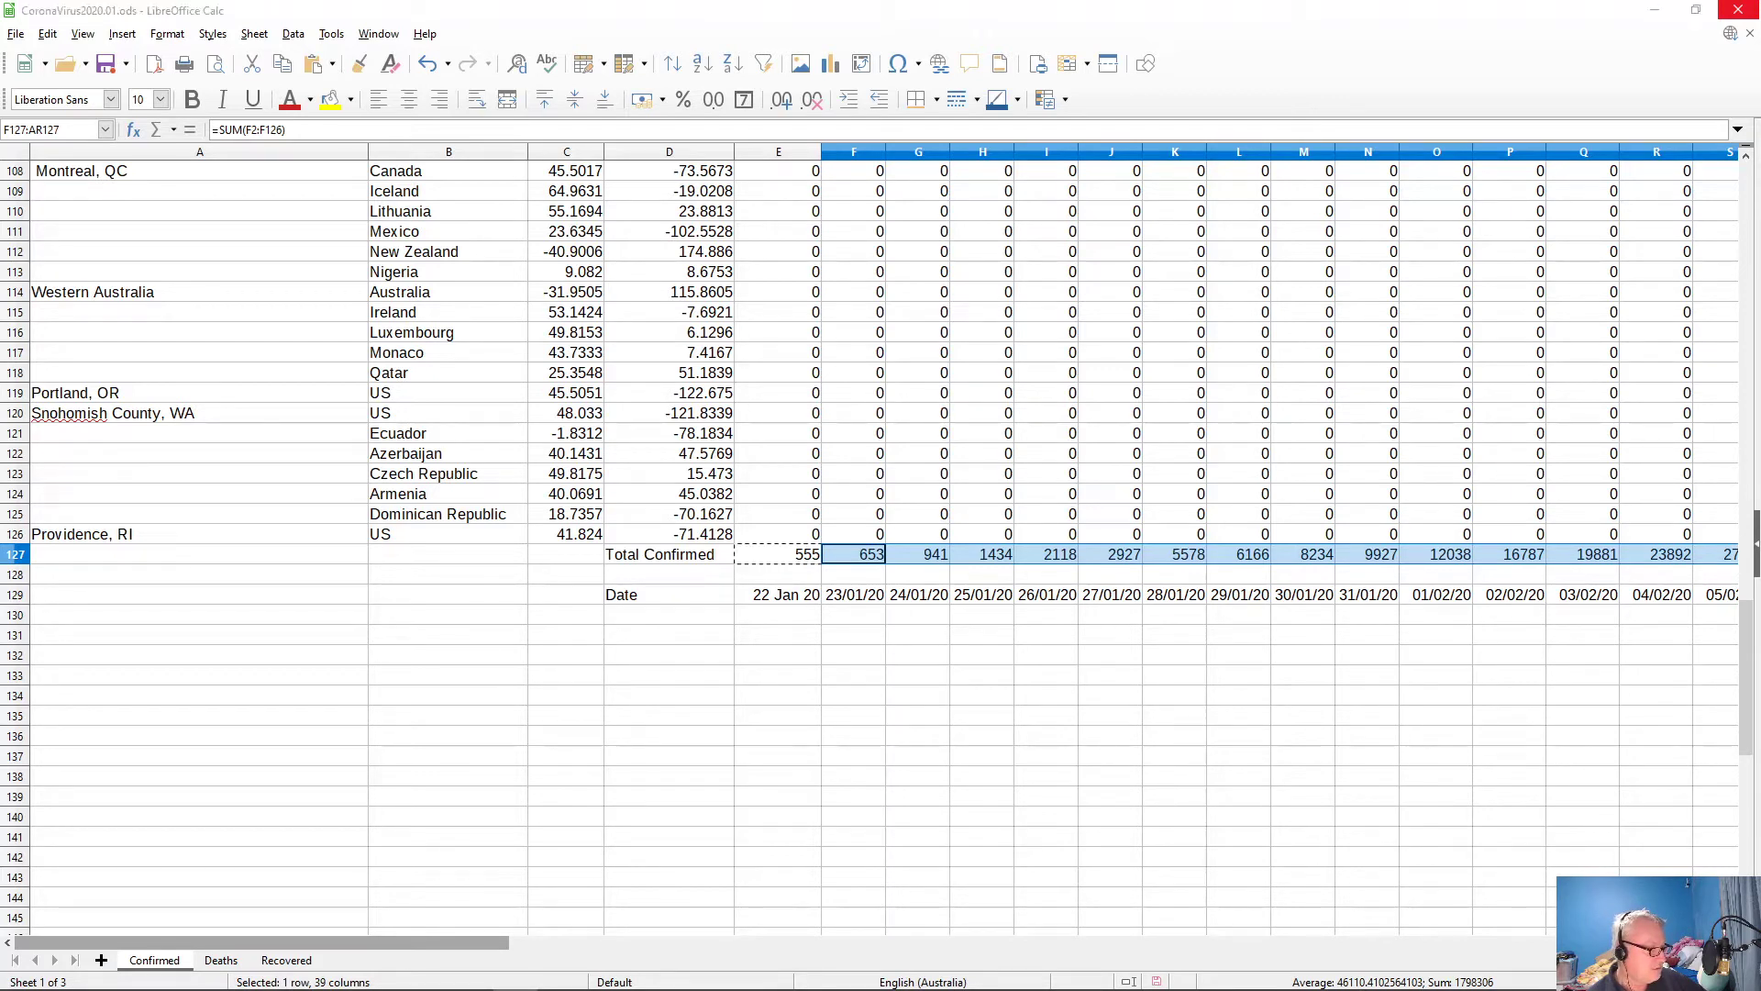
key("alt+Tab")
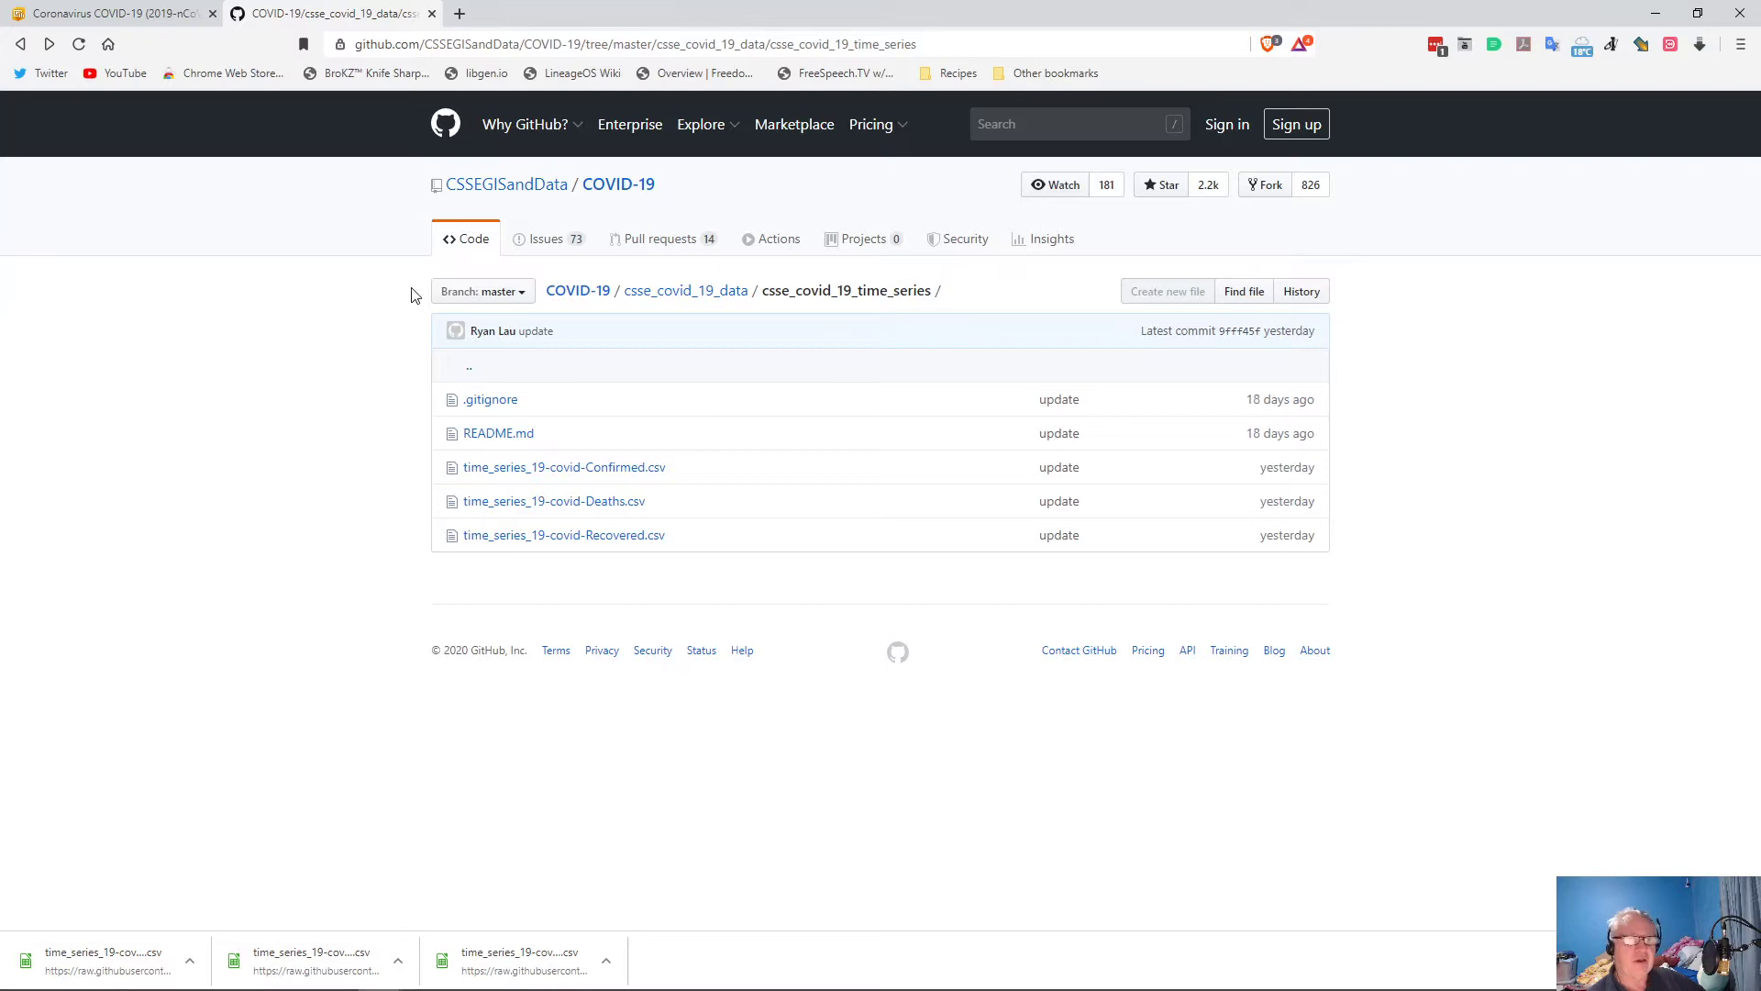
left_click(128, 12)
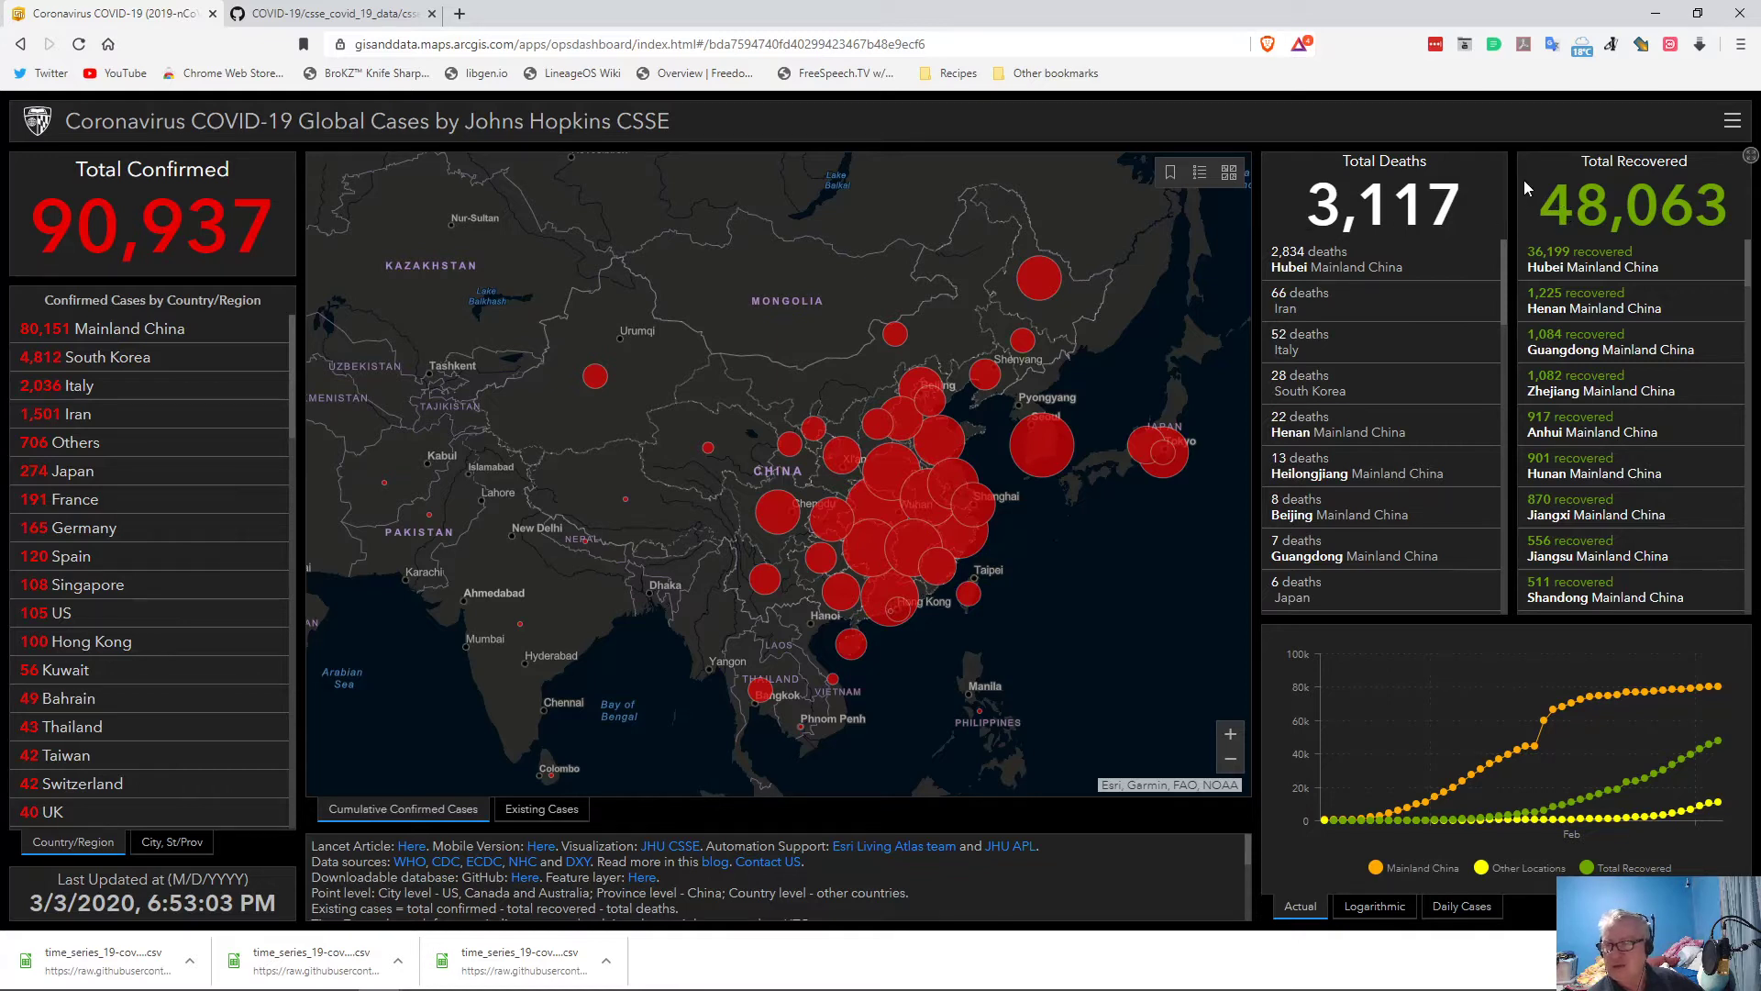
left_click(1656, 14)
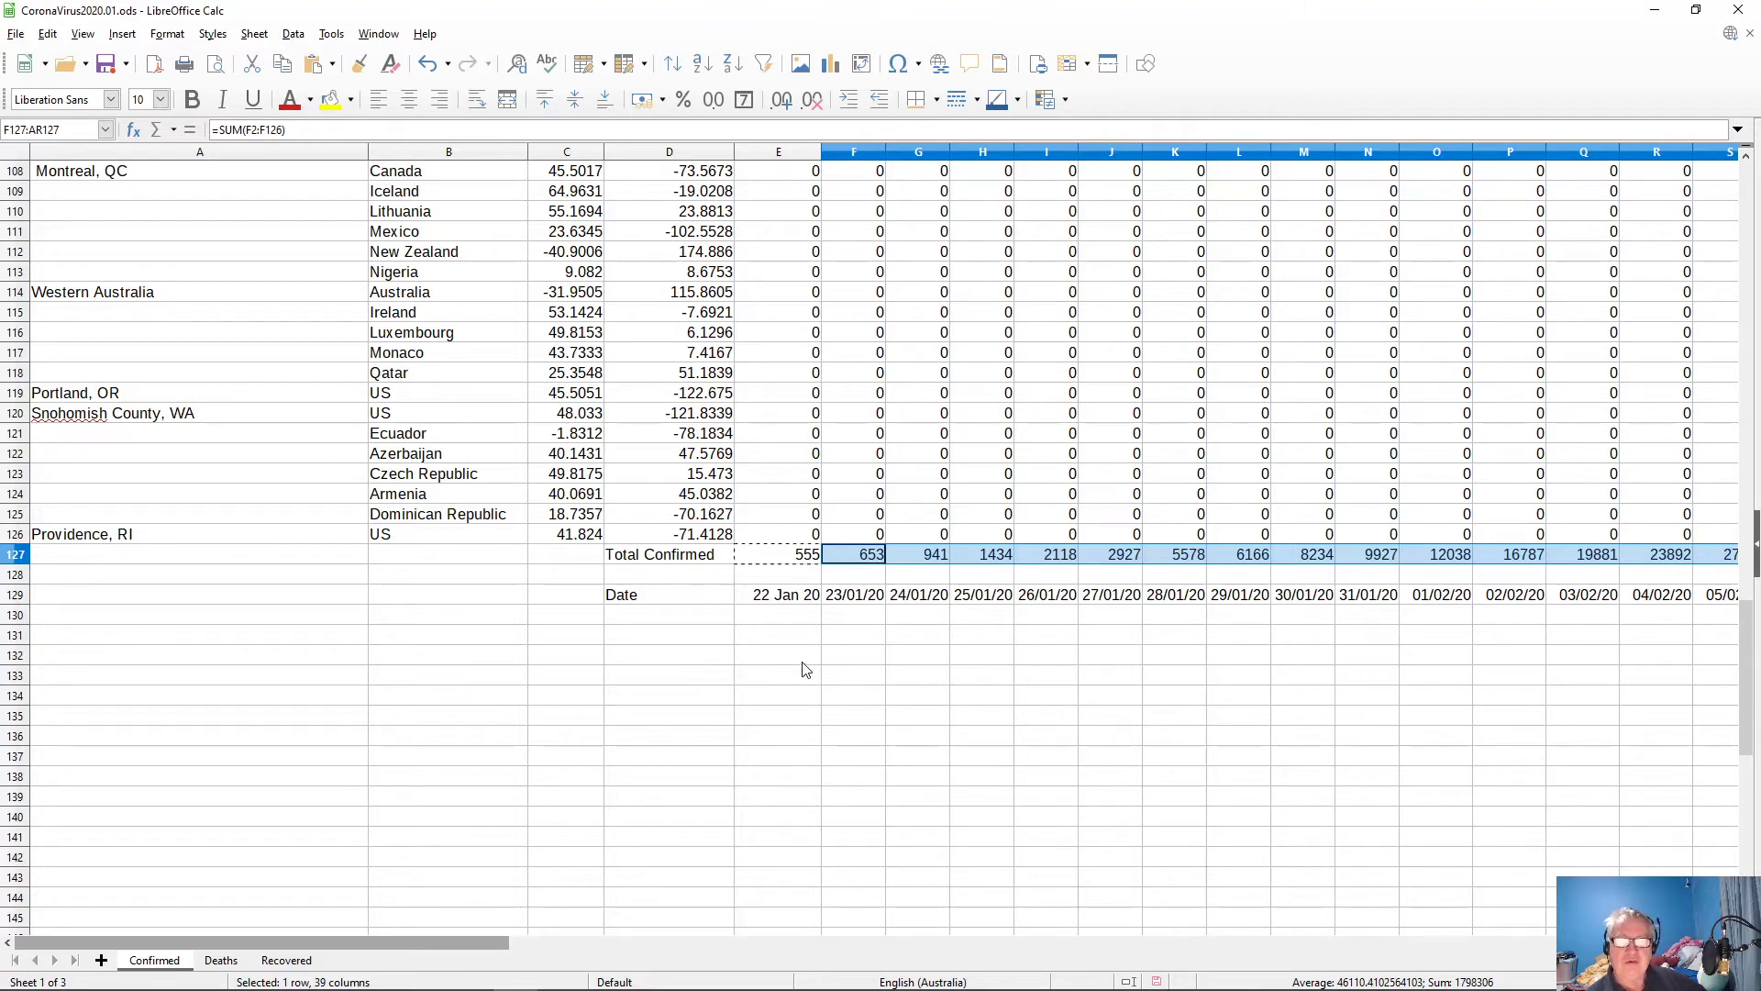
- Delete the empty row 128 between the Total Confirmed and Date rows on the Confirmed sheet
left_click(620, 580)
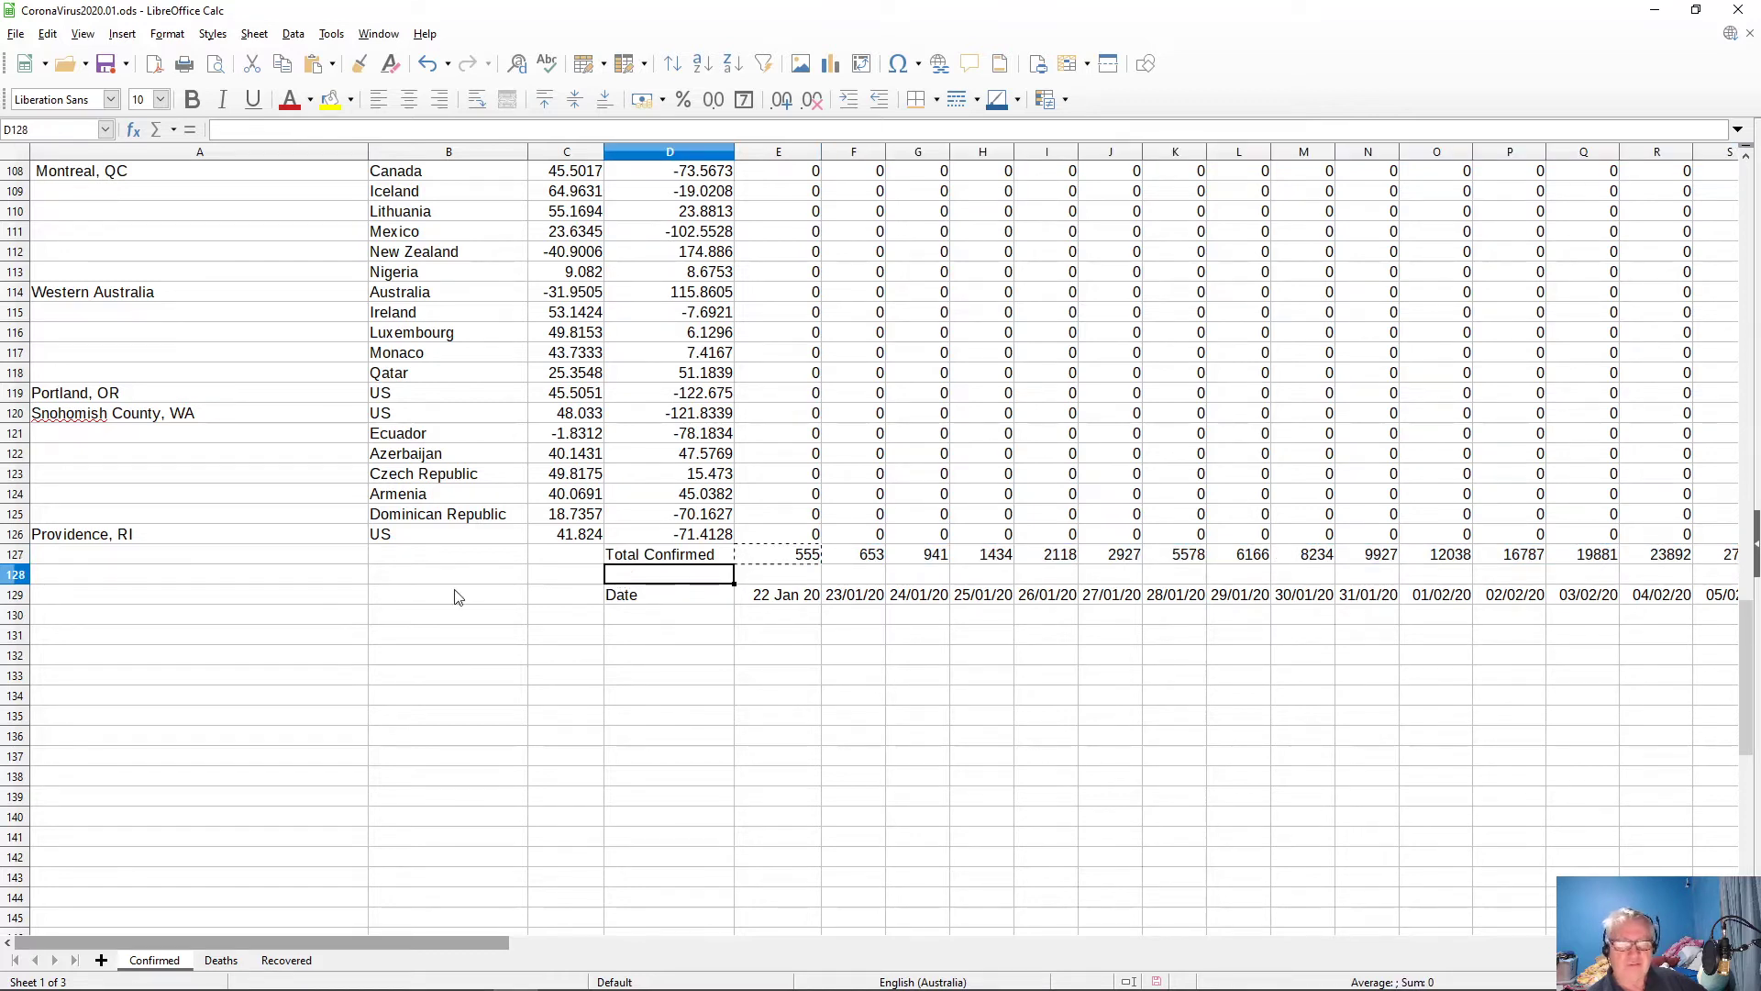
right_click(16, 576)
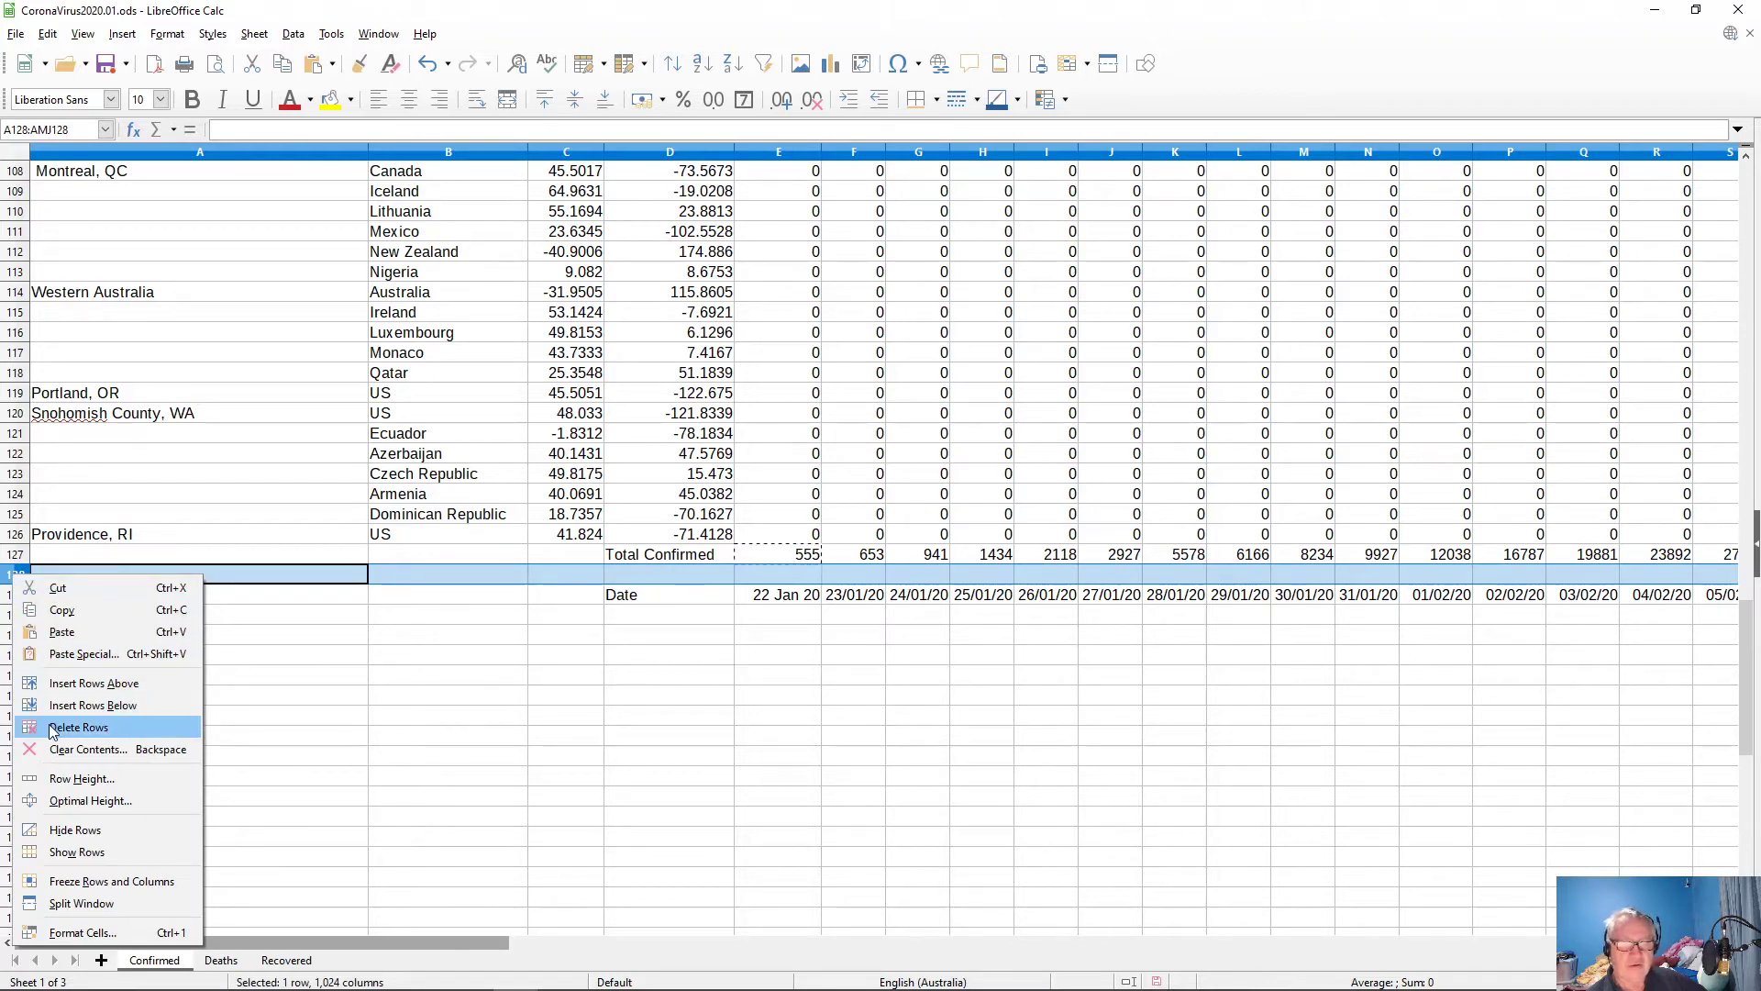
left_click(78, 727)
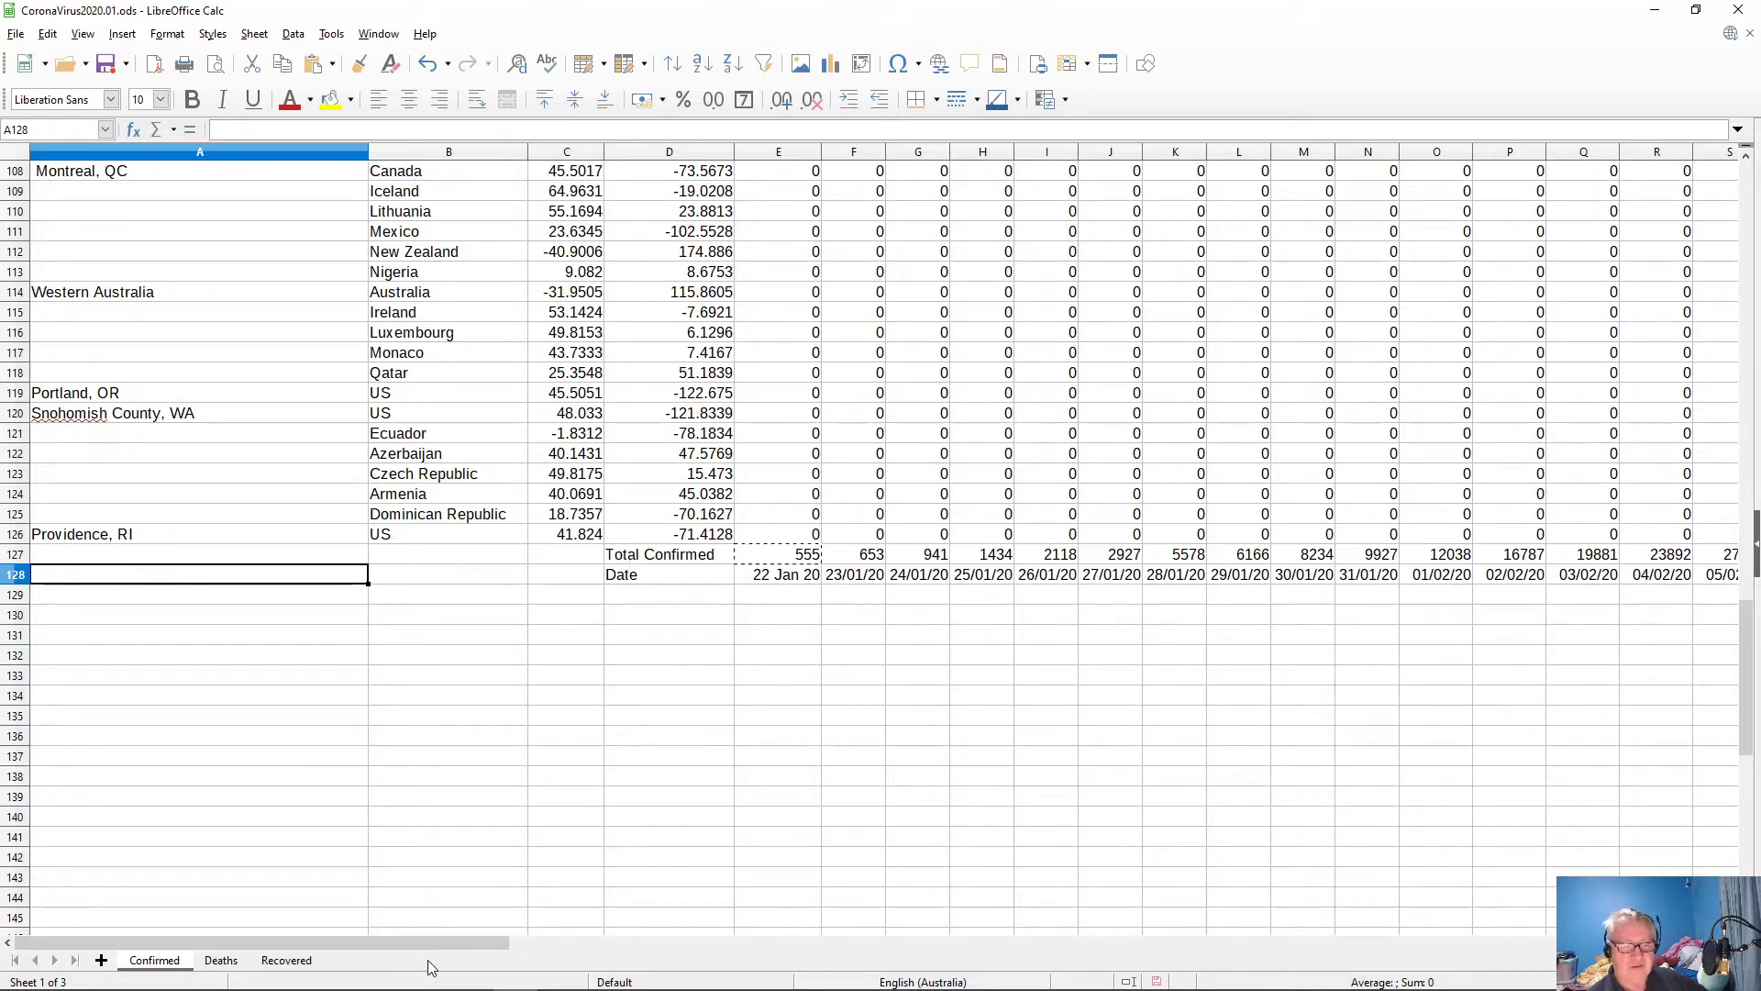
mouse_move(416, 939)
left_mouse_down()
mouse_move(860, 965)
mouse_move(1389, 952)
mouse_move(422, 952)
left_mouse_up()
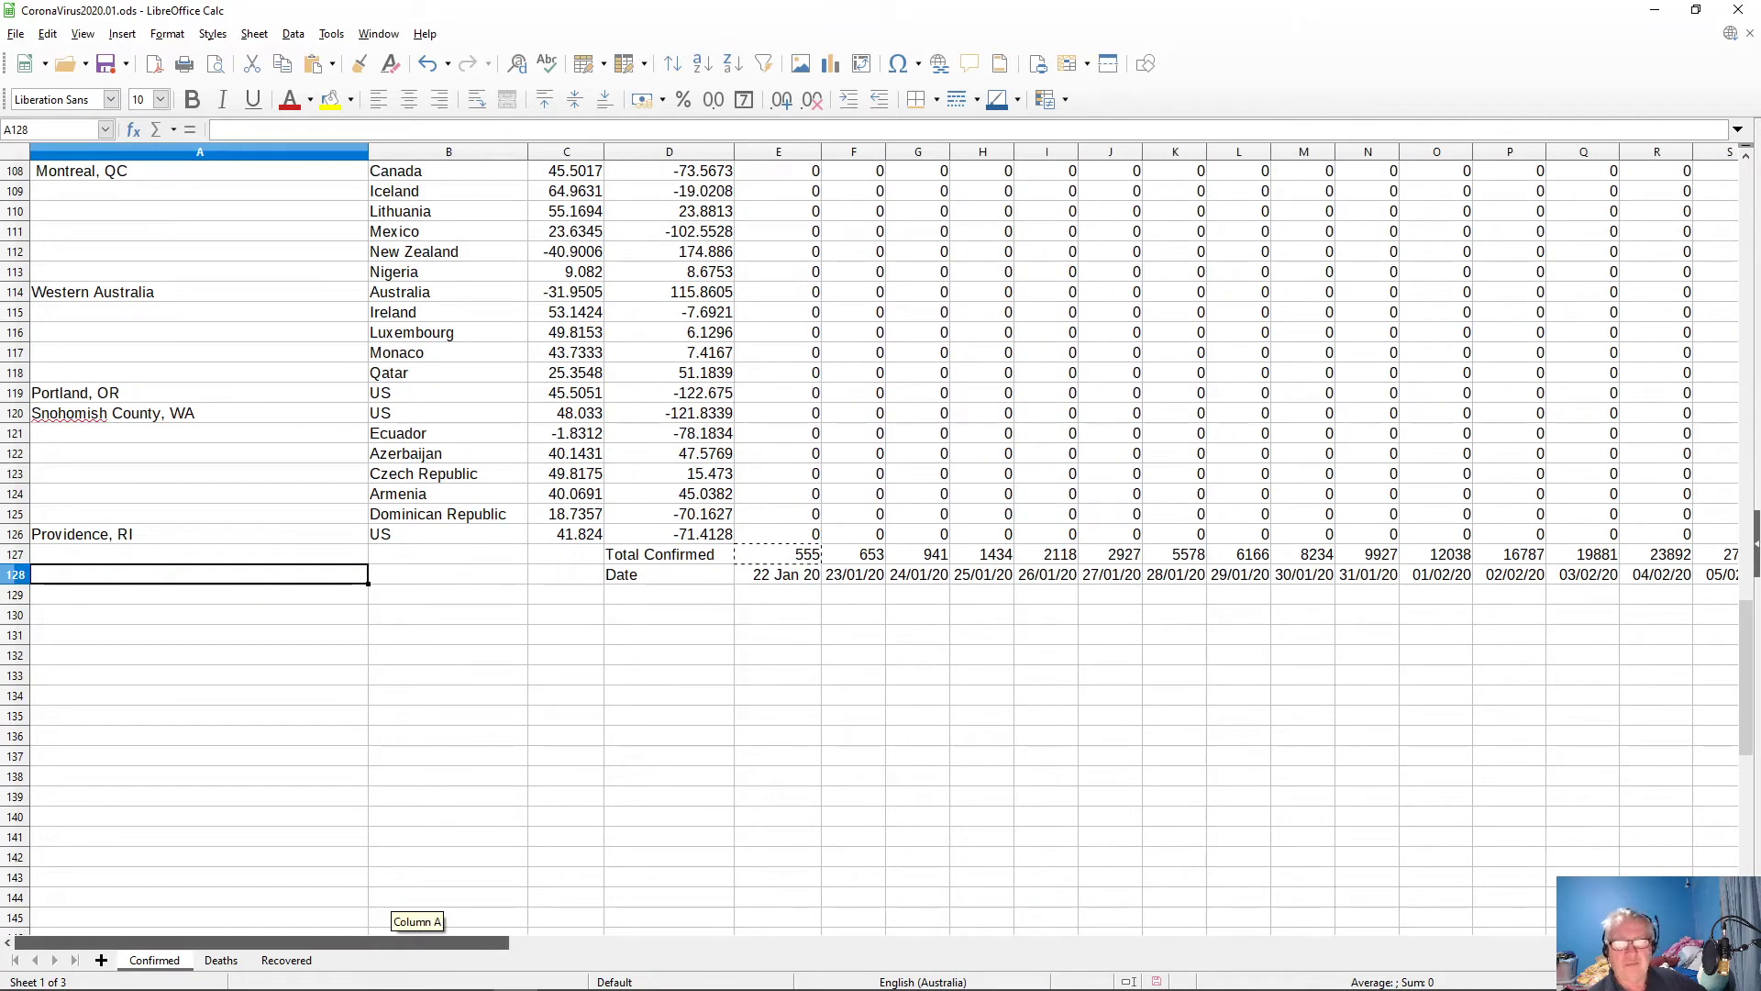
left_click(147, 615)
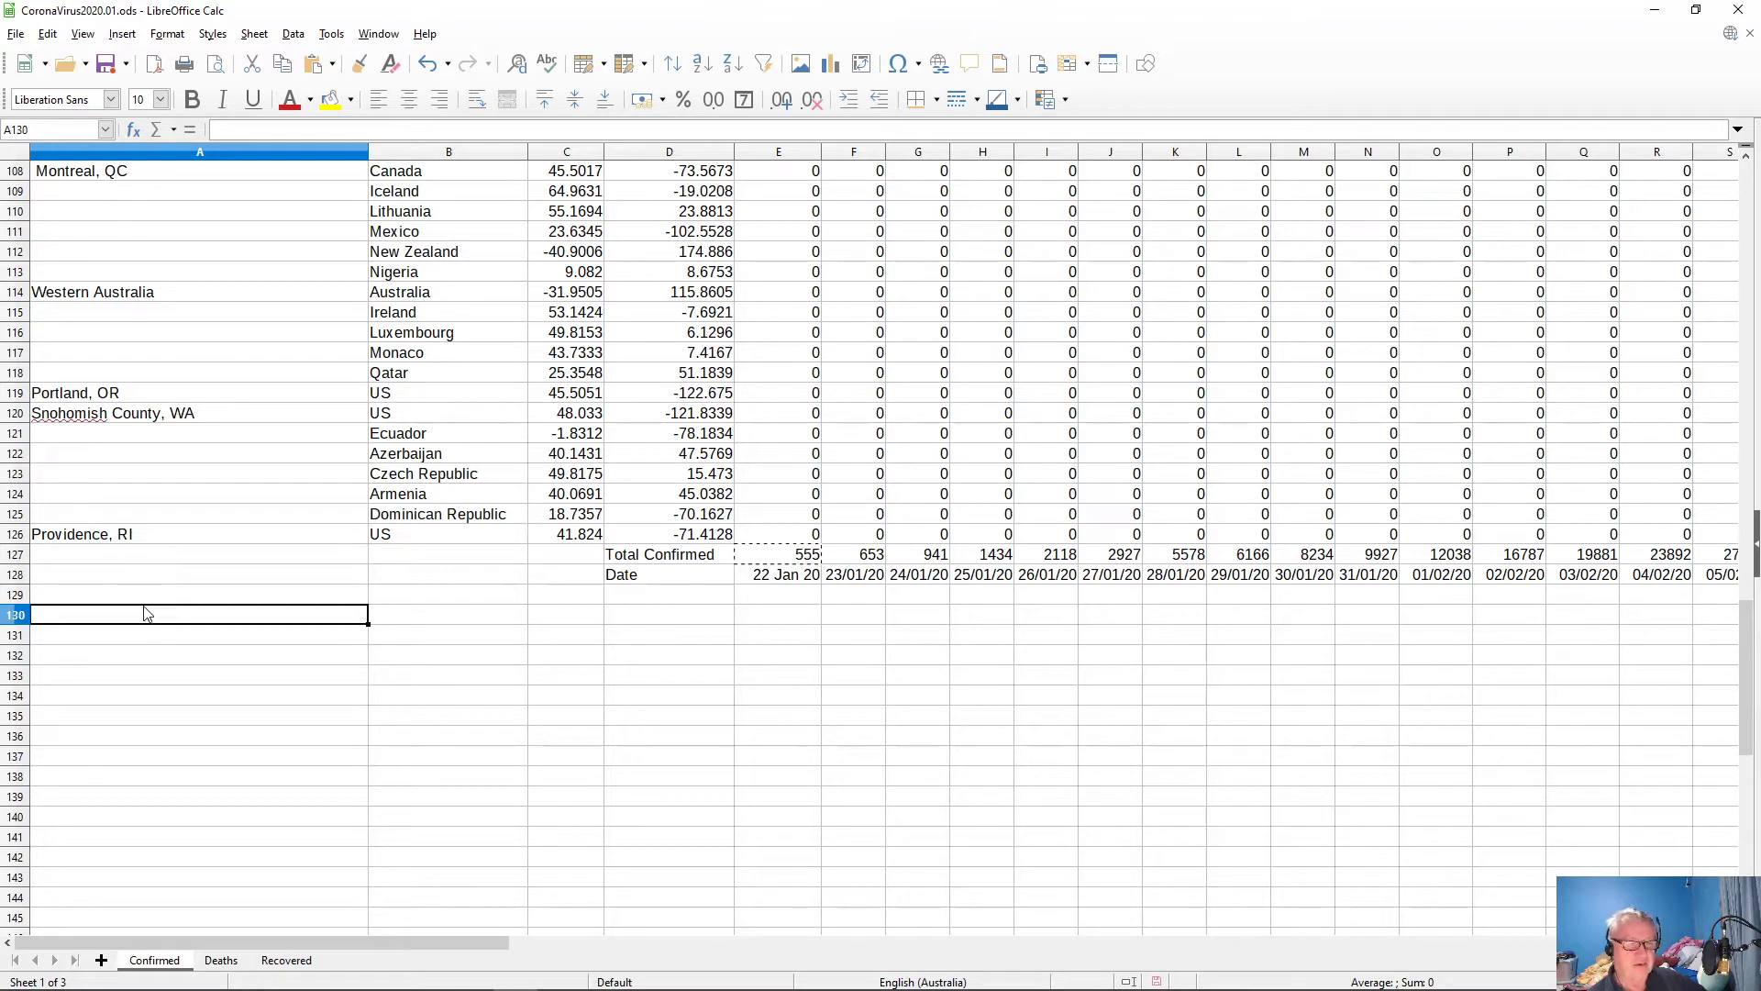
left_click(146, 581)
left_click(679, 562)
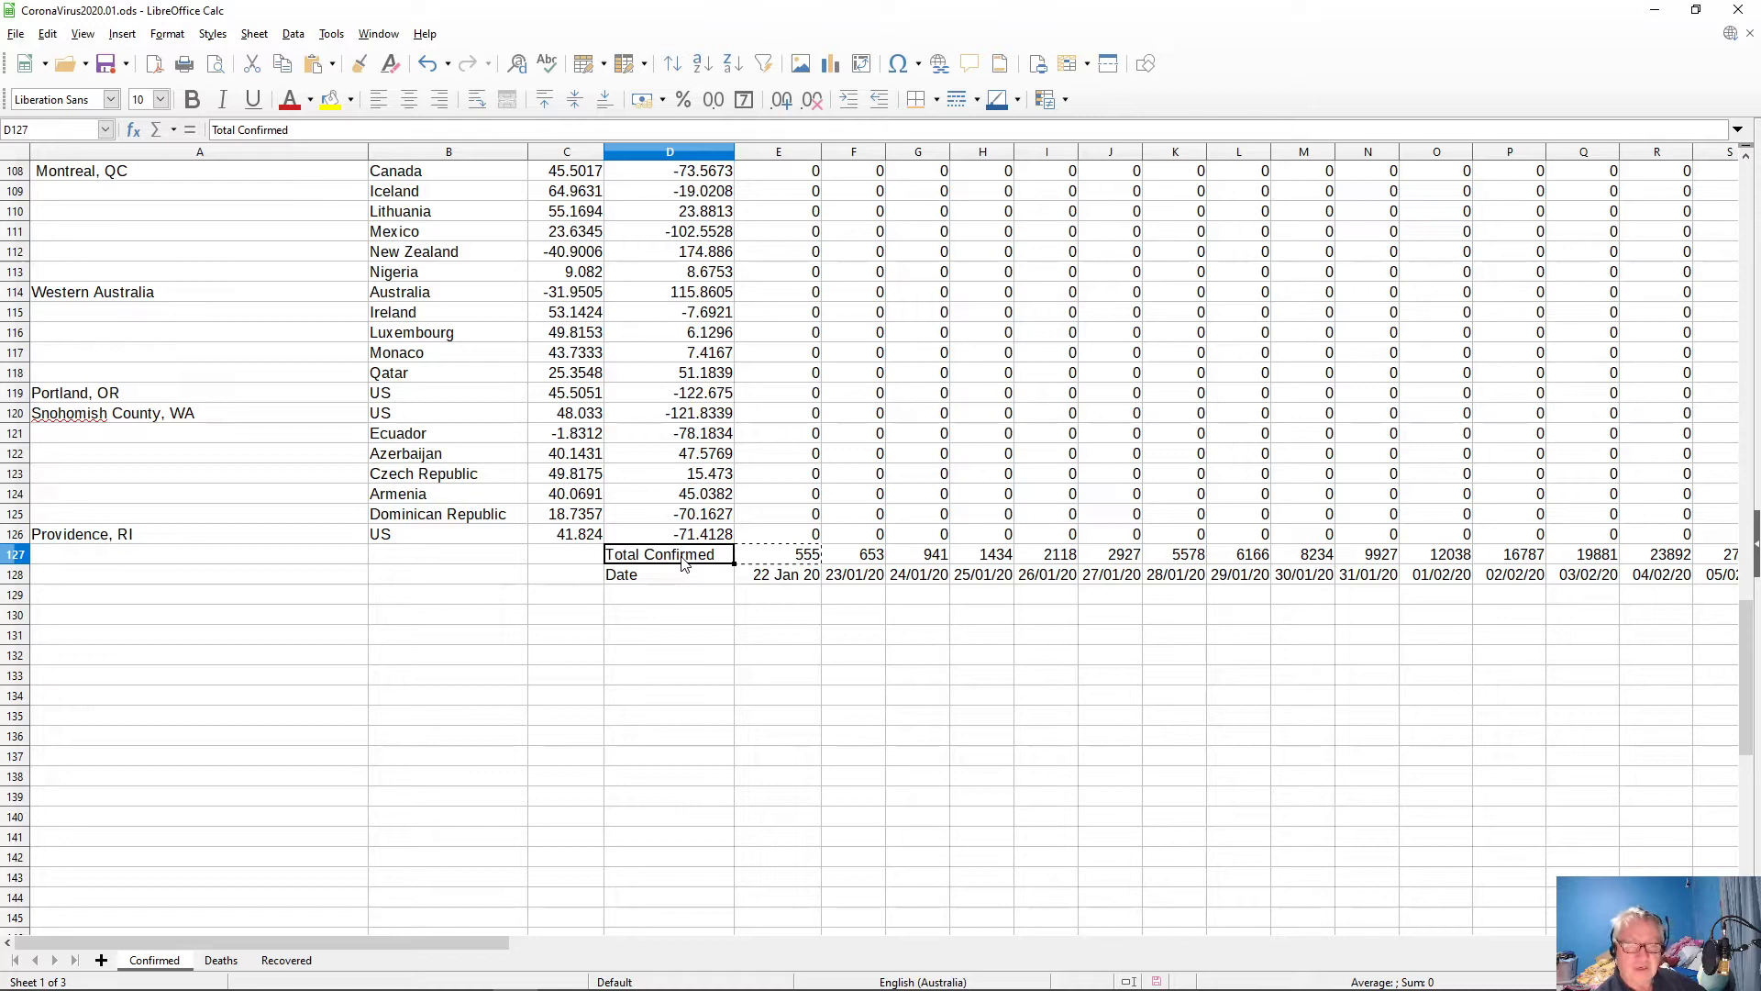
key("ctrl+shift+Right")
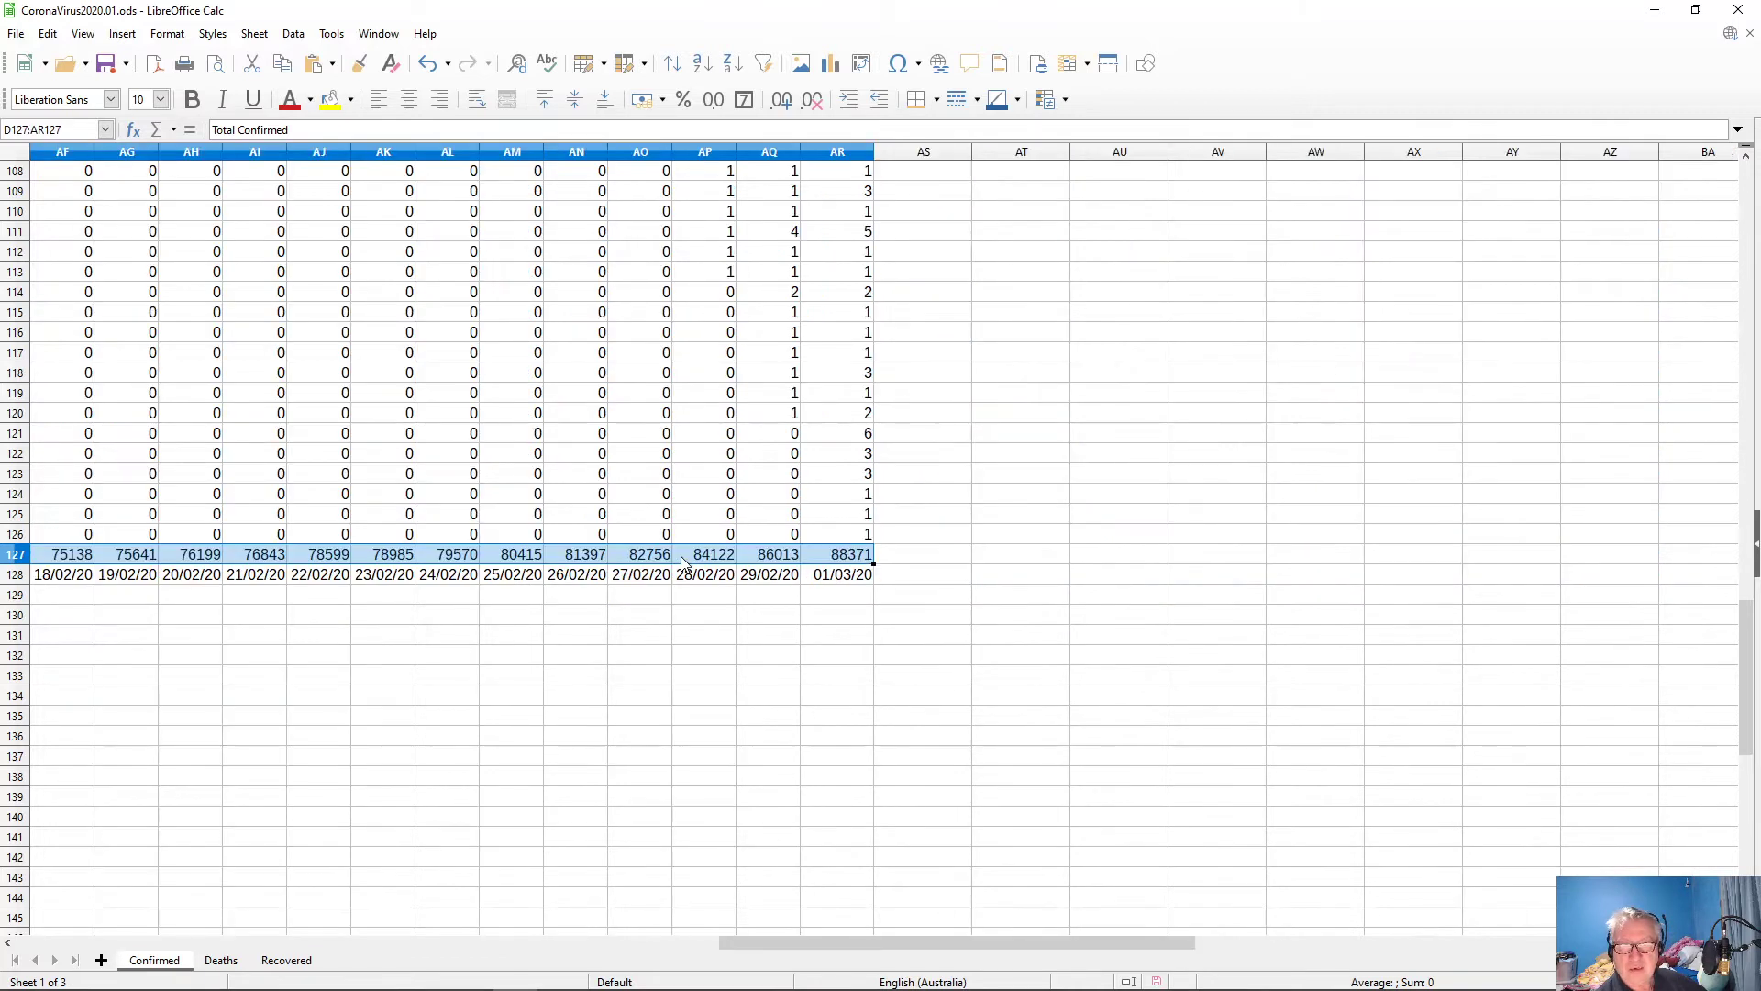
key("shift+Down")
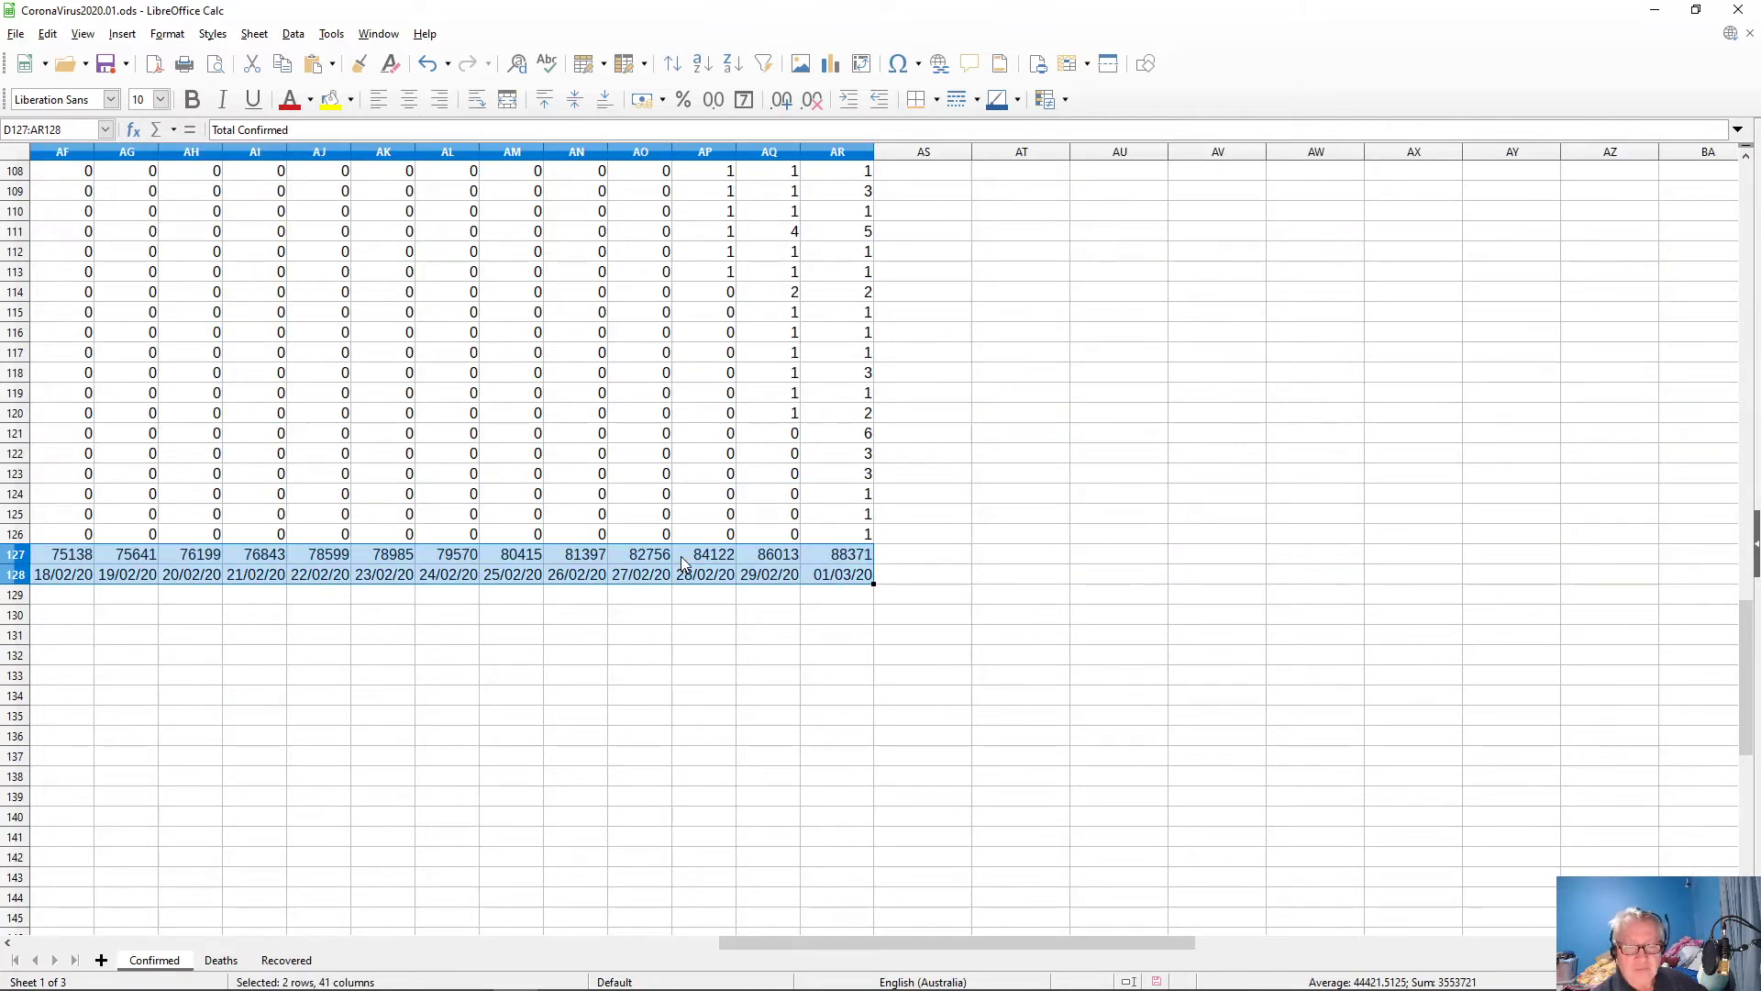
left_click_drag(933, 939, 143, 877)
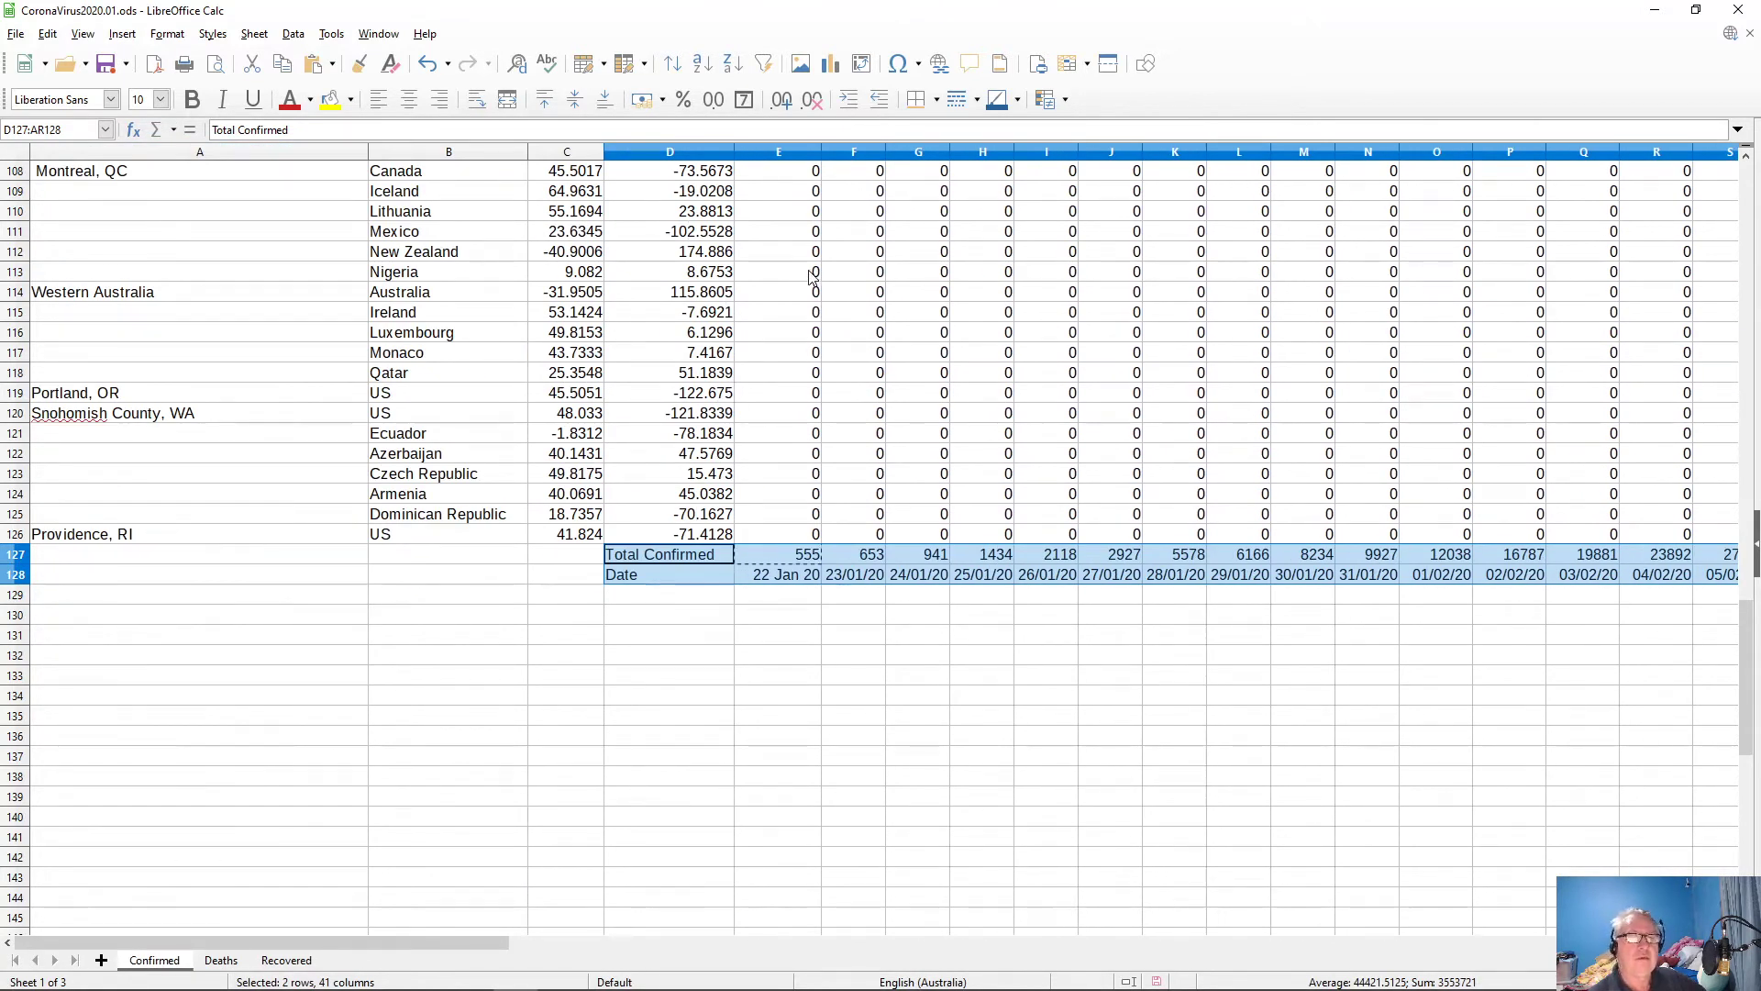
left_click(832, 67)
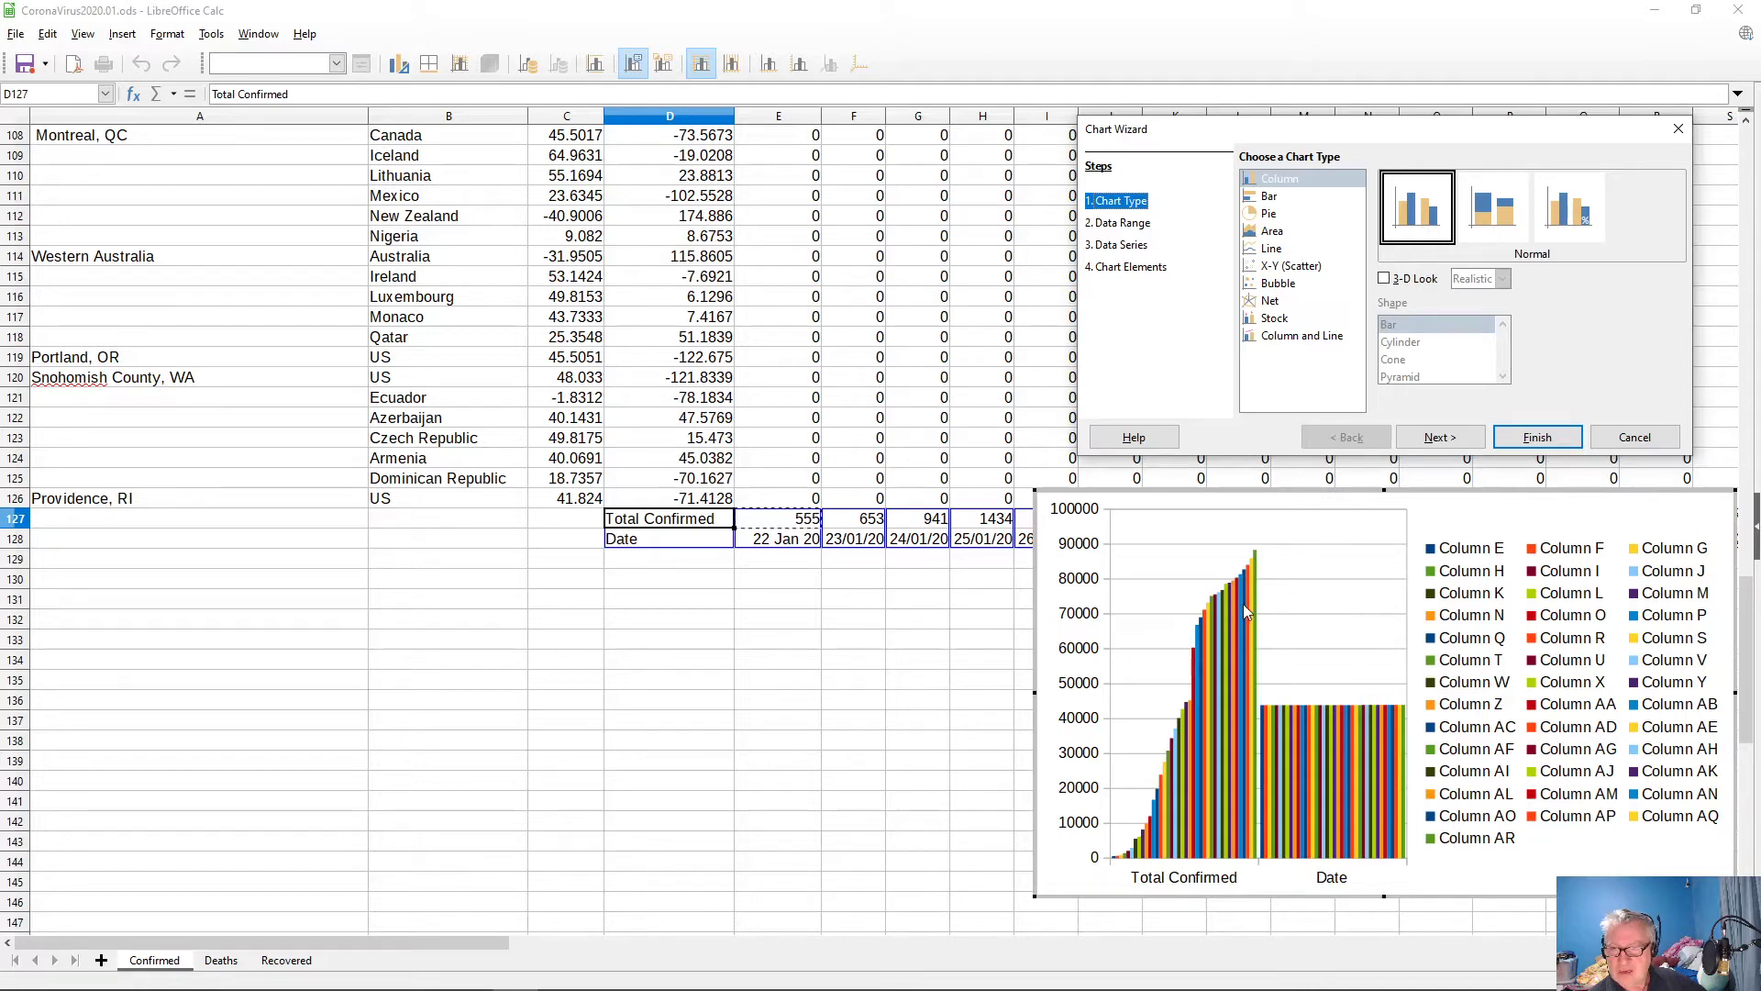
left_click(1271, 248)
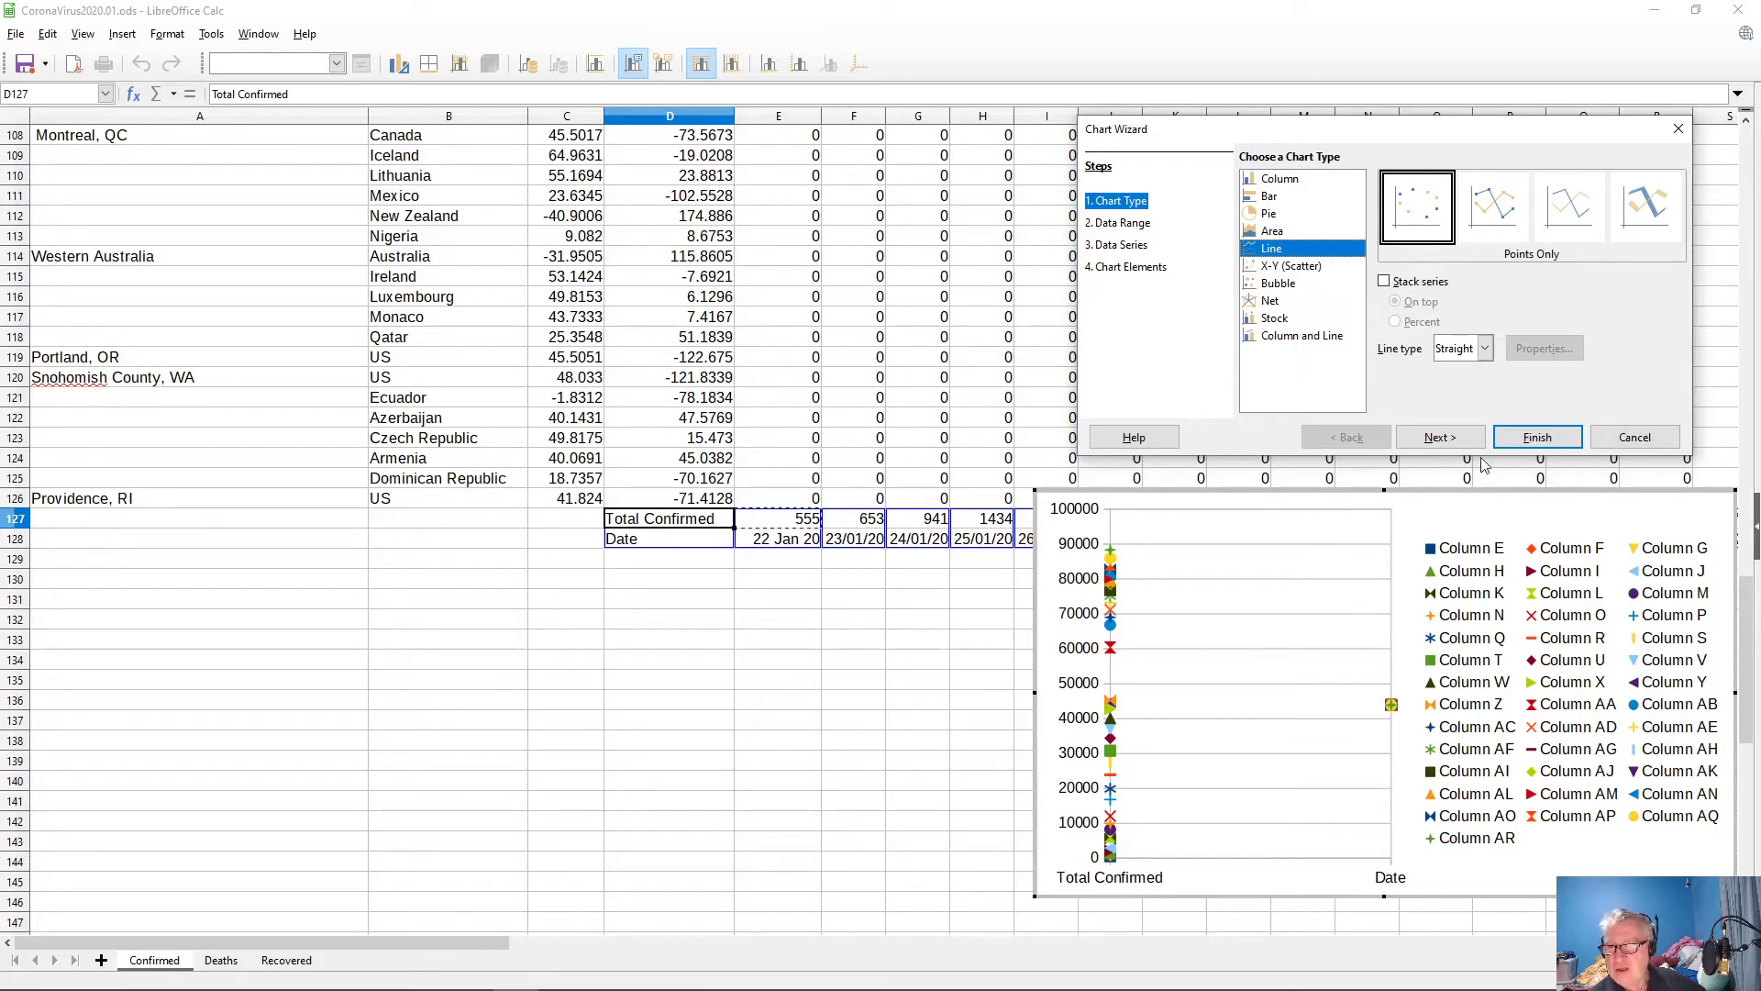
left_click(1617, 442)
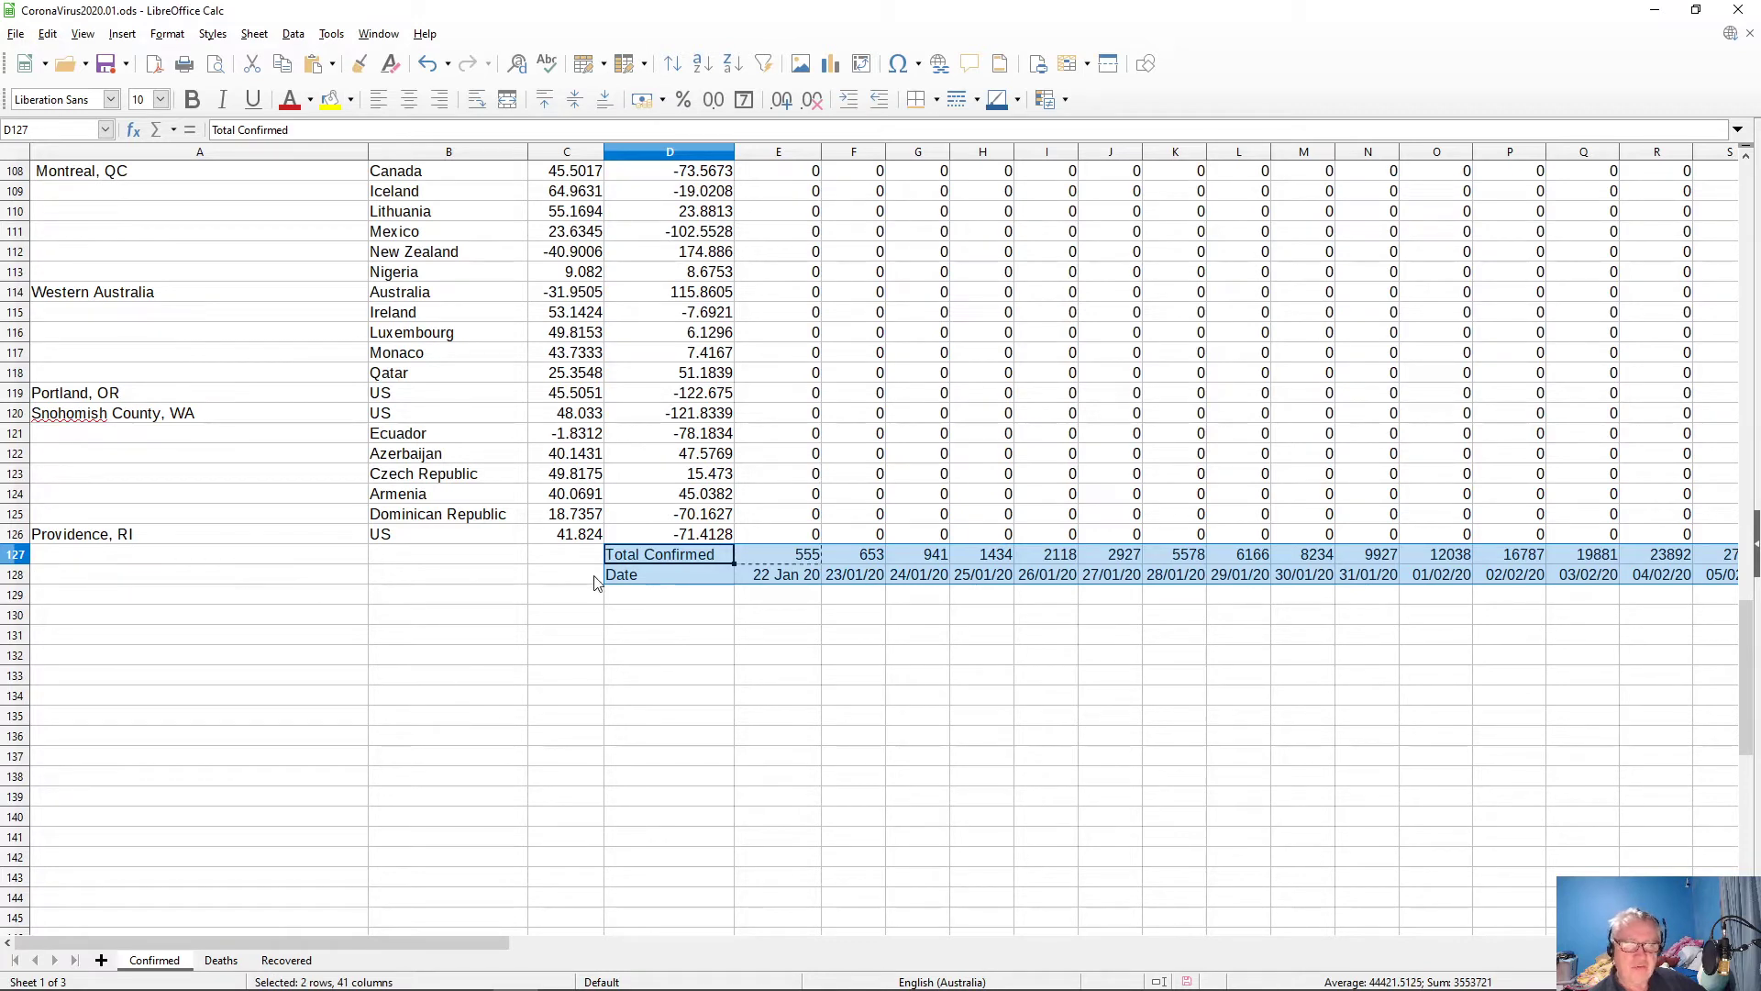
- Move the Total Confirmed row D127:AR127 below the Date row, starting at D129
left_click(627, 556)
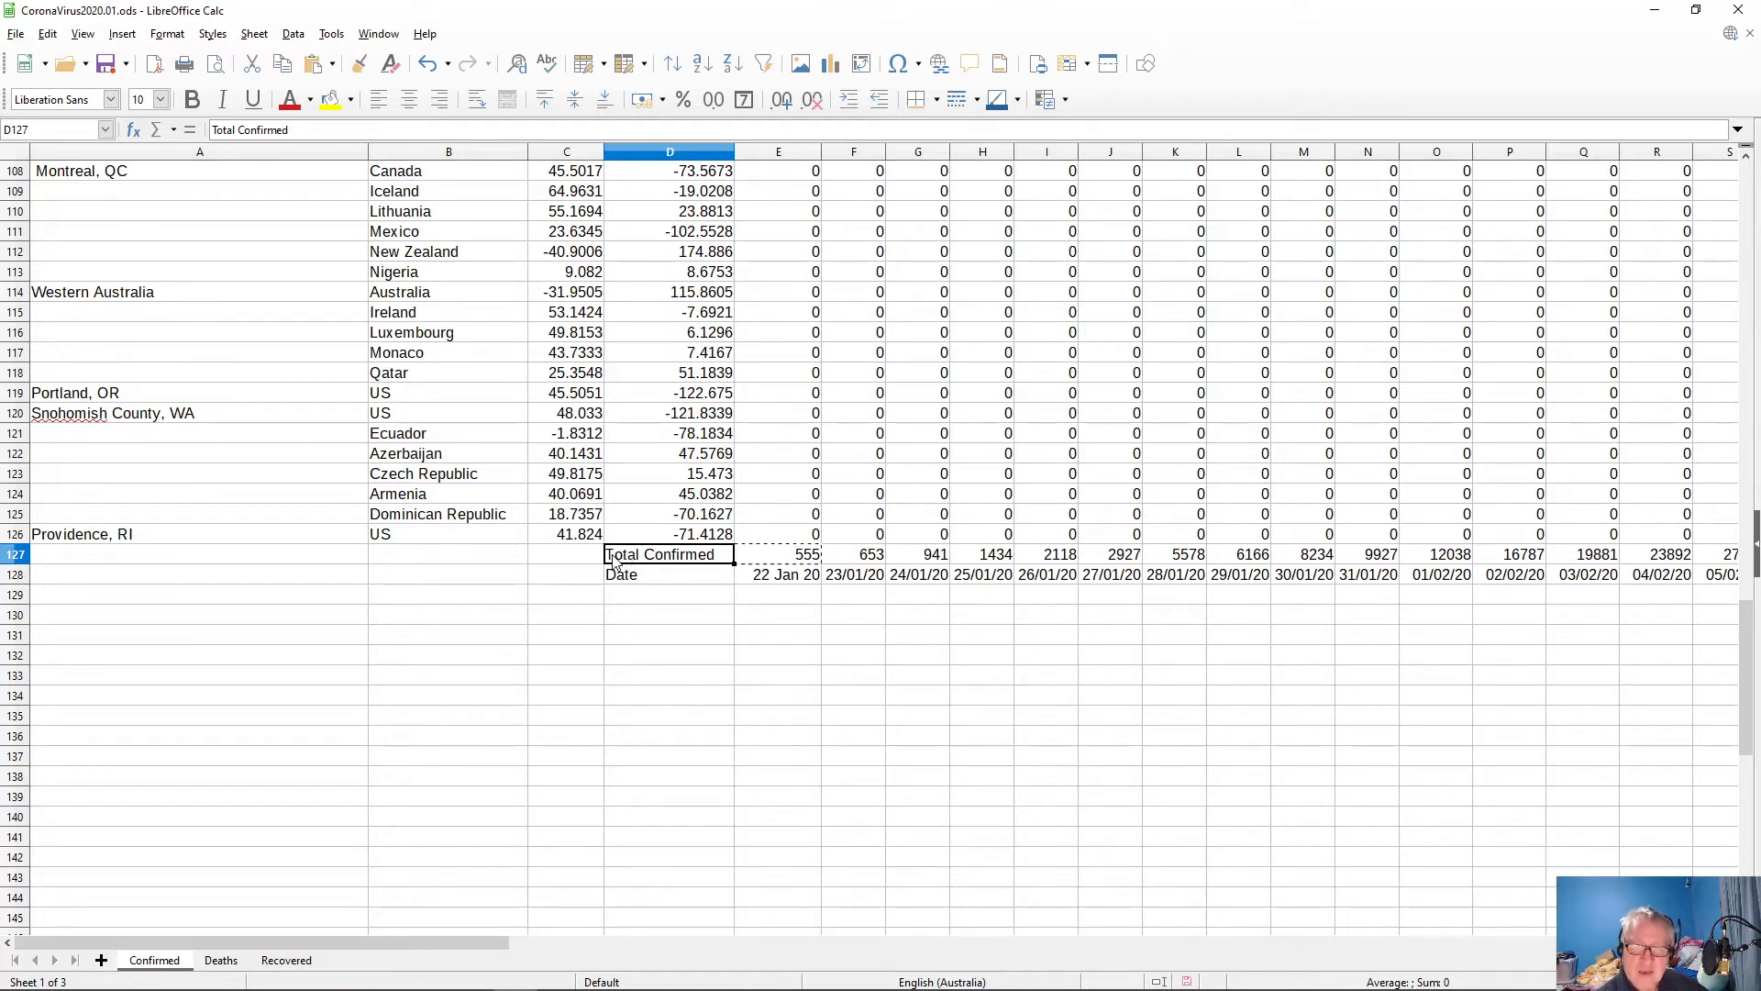
key("ctrl+shift+Right")
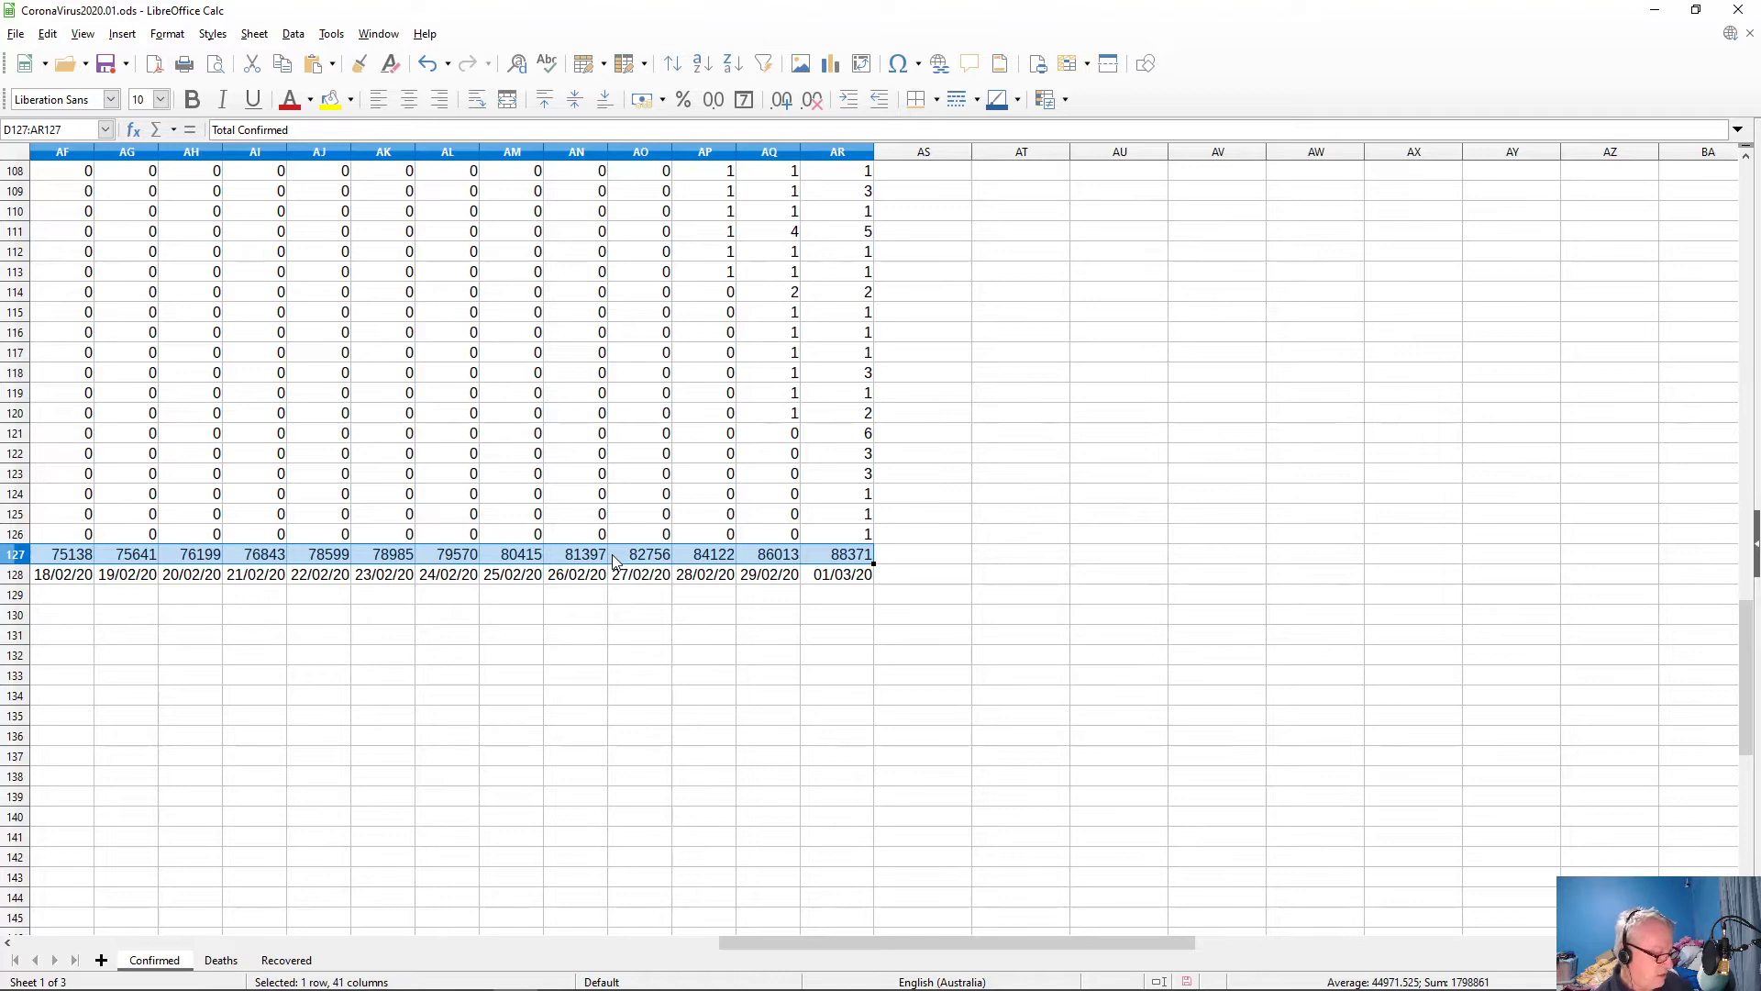
key("Delete")
key("Home")
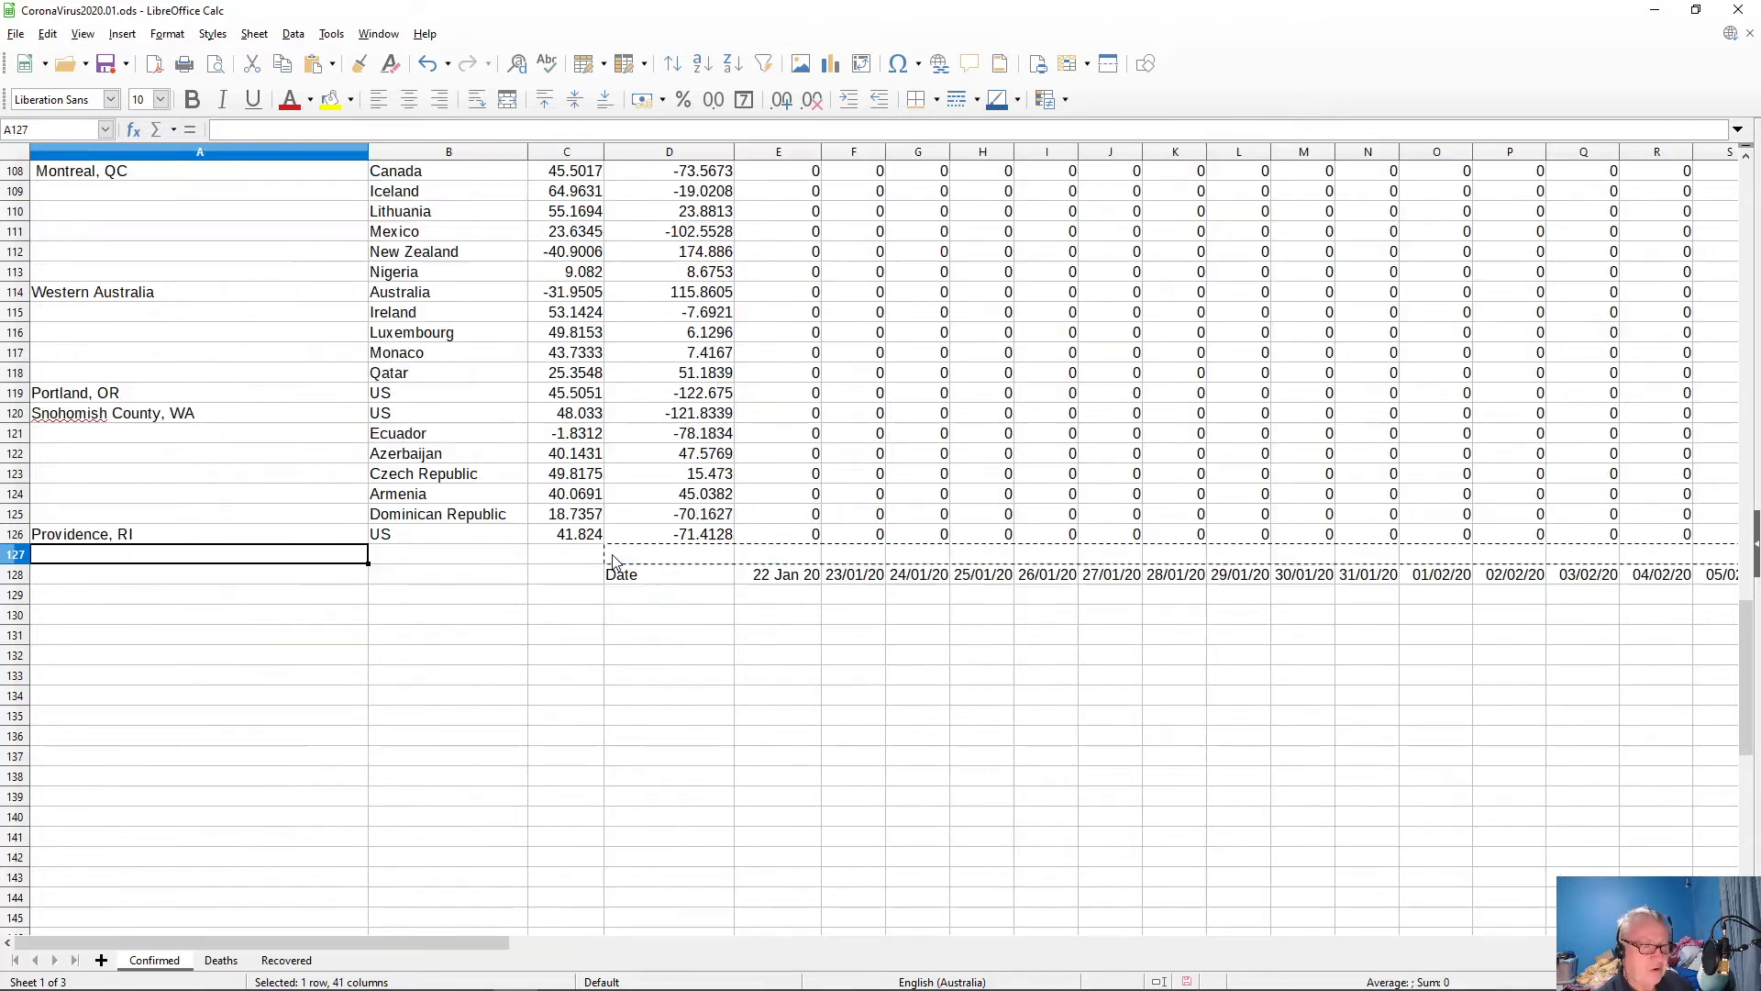
key("Right")
key("Right")
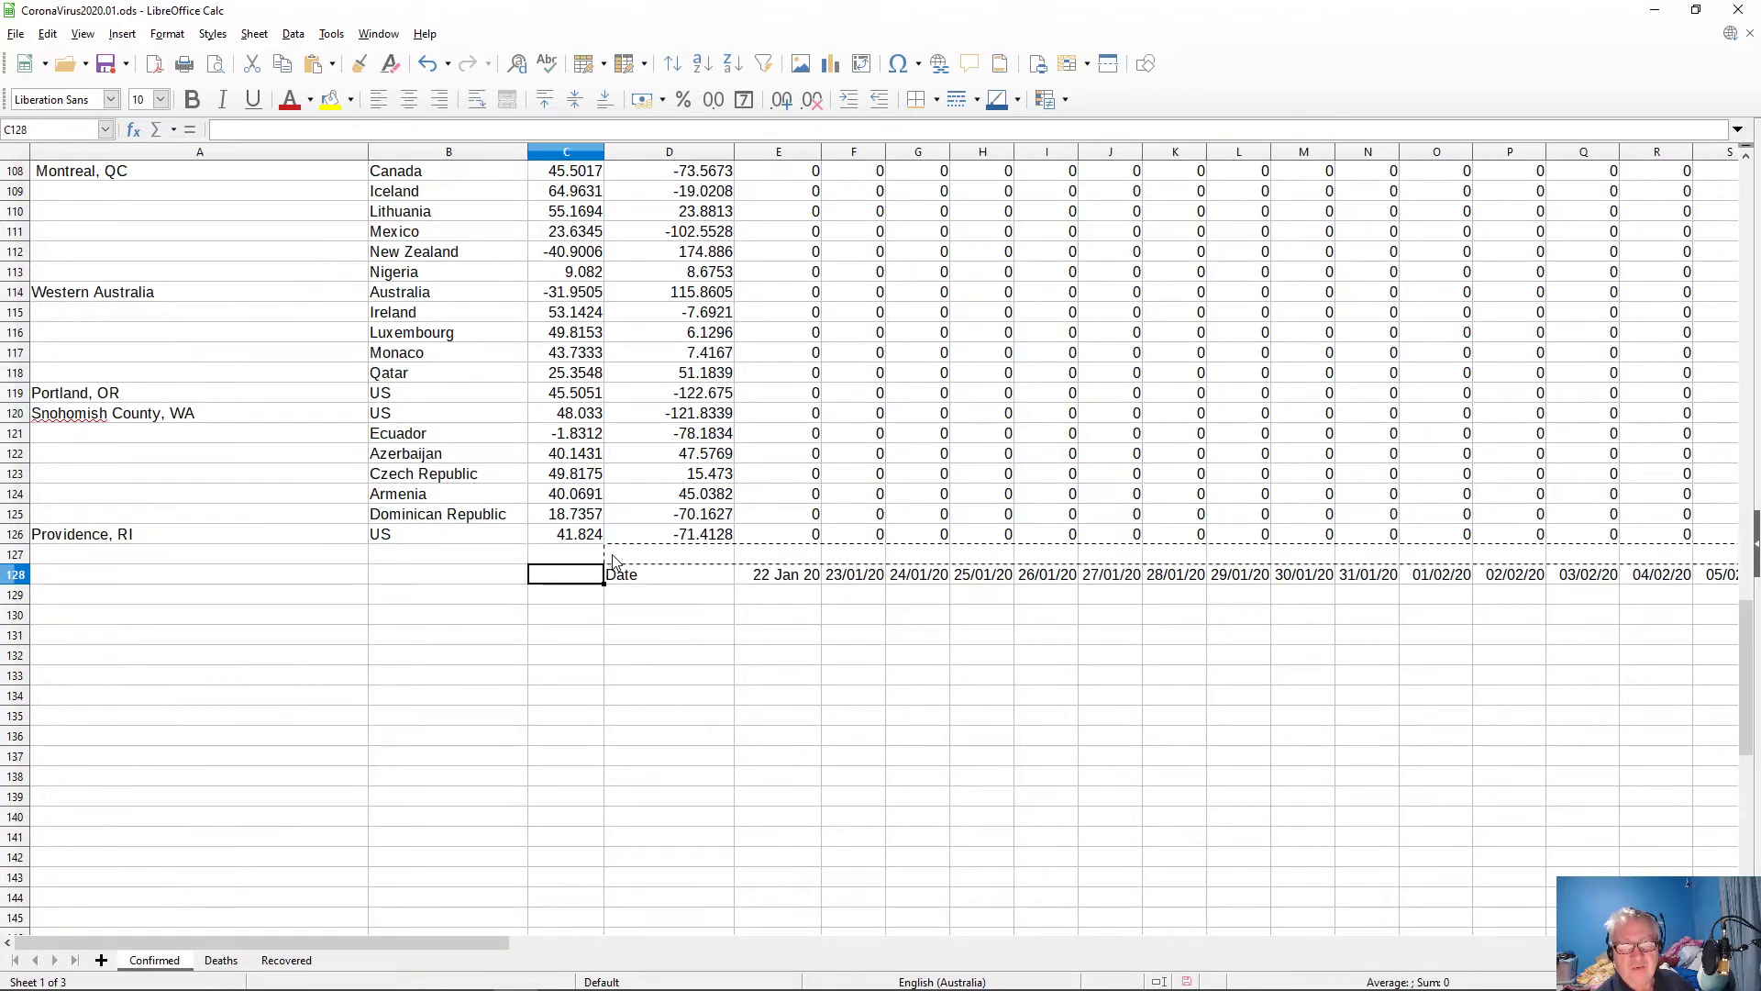
key("Right")
key("Down")
key("Down")
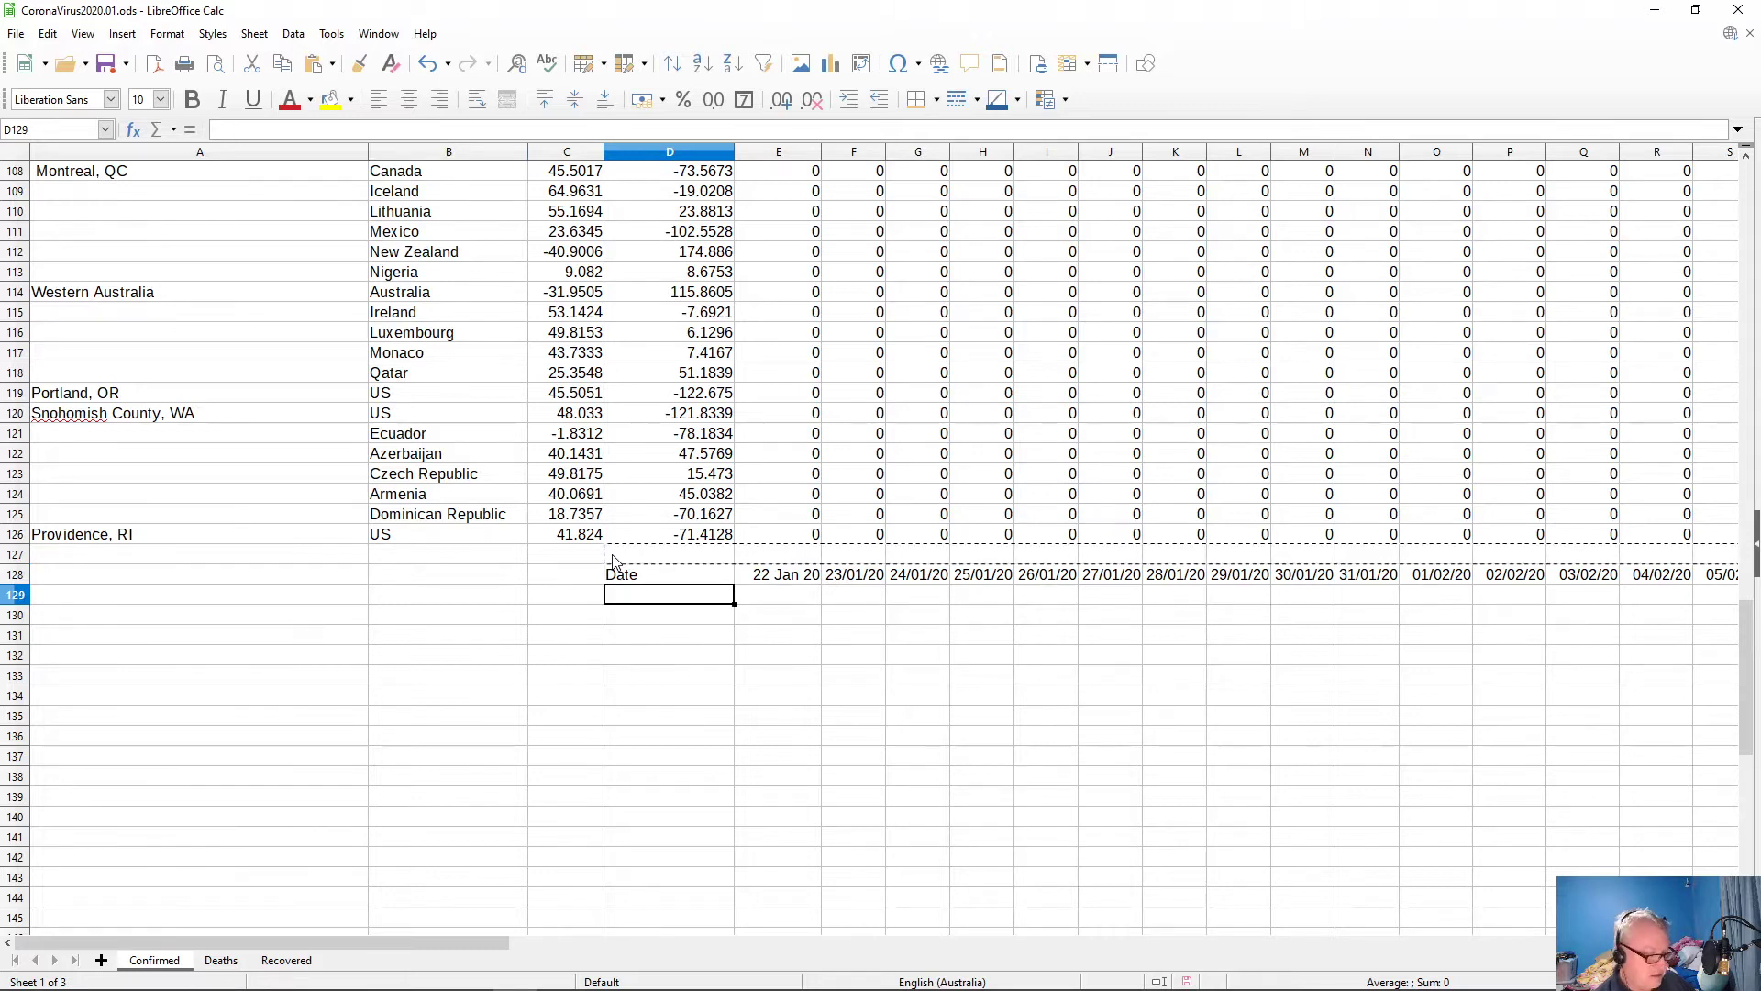
key("ctrl+v")
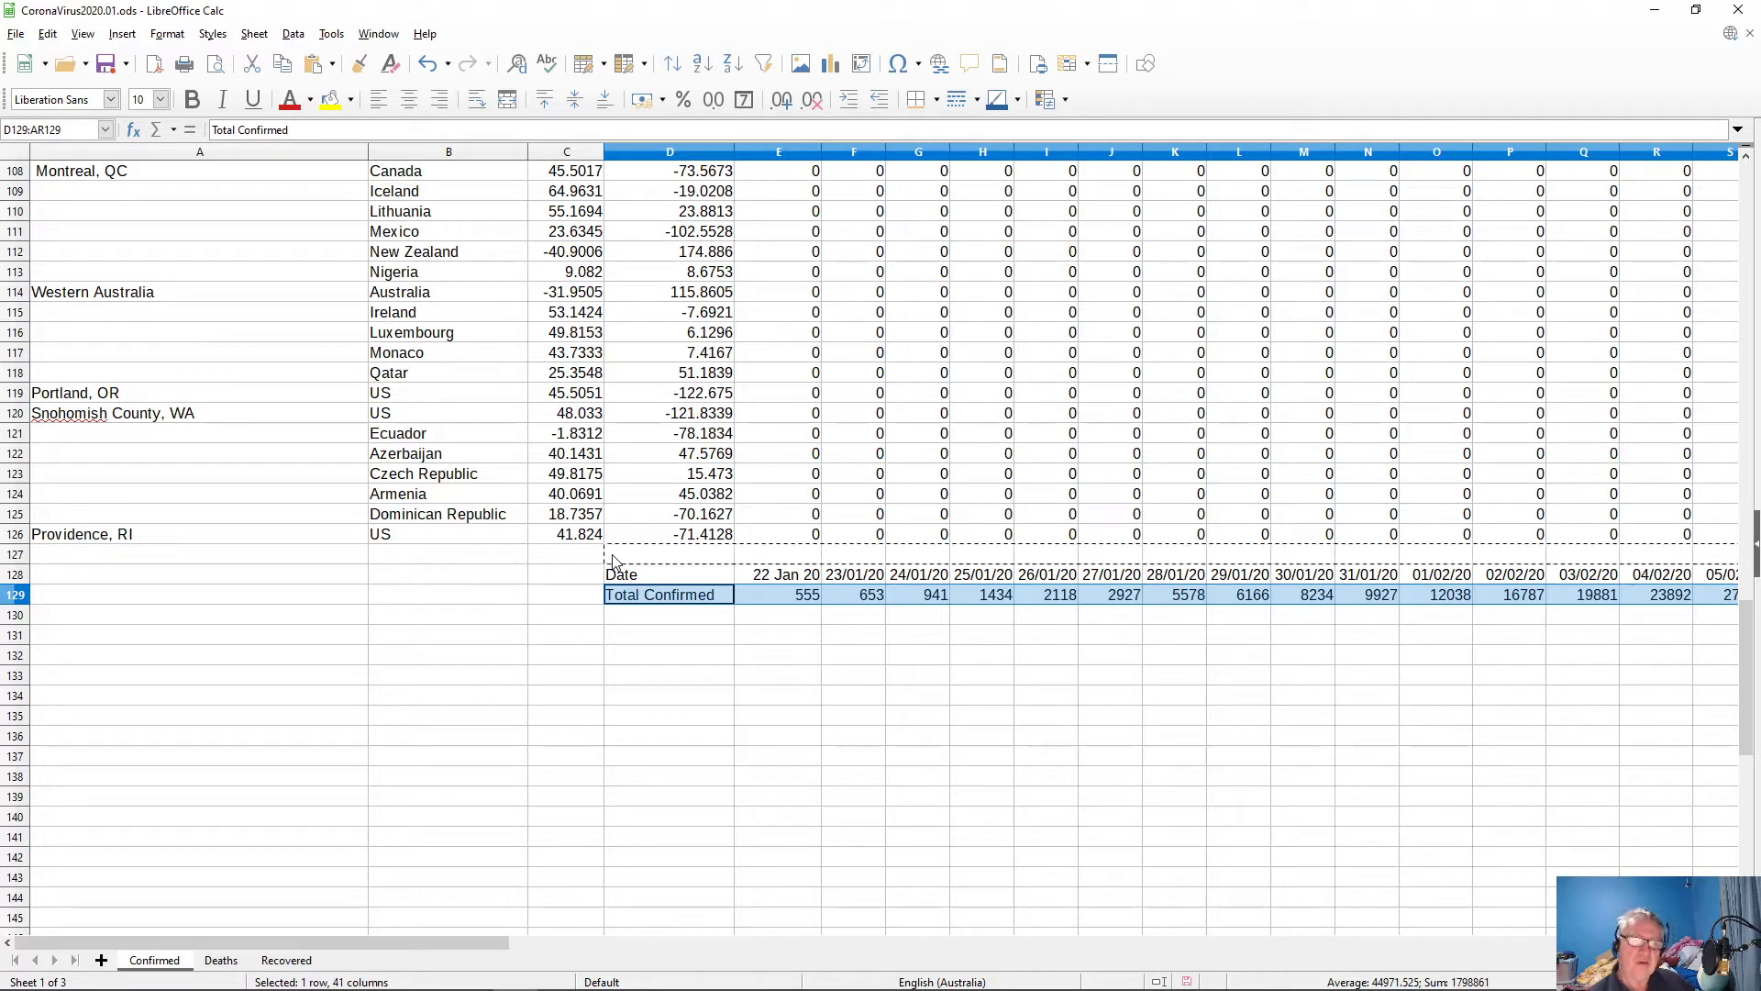
key("Escape")
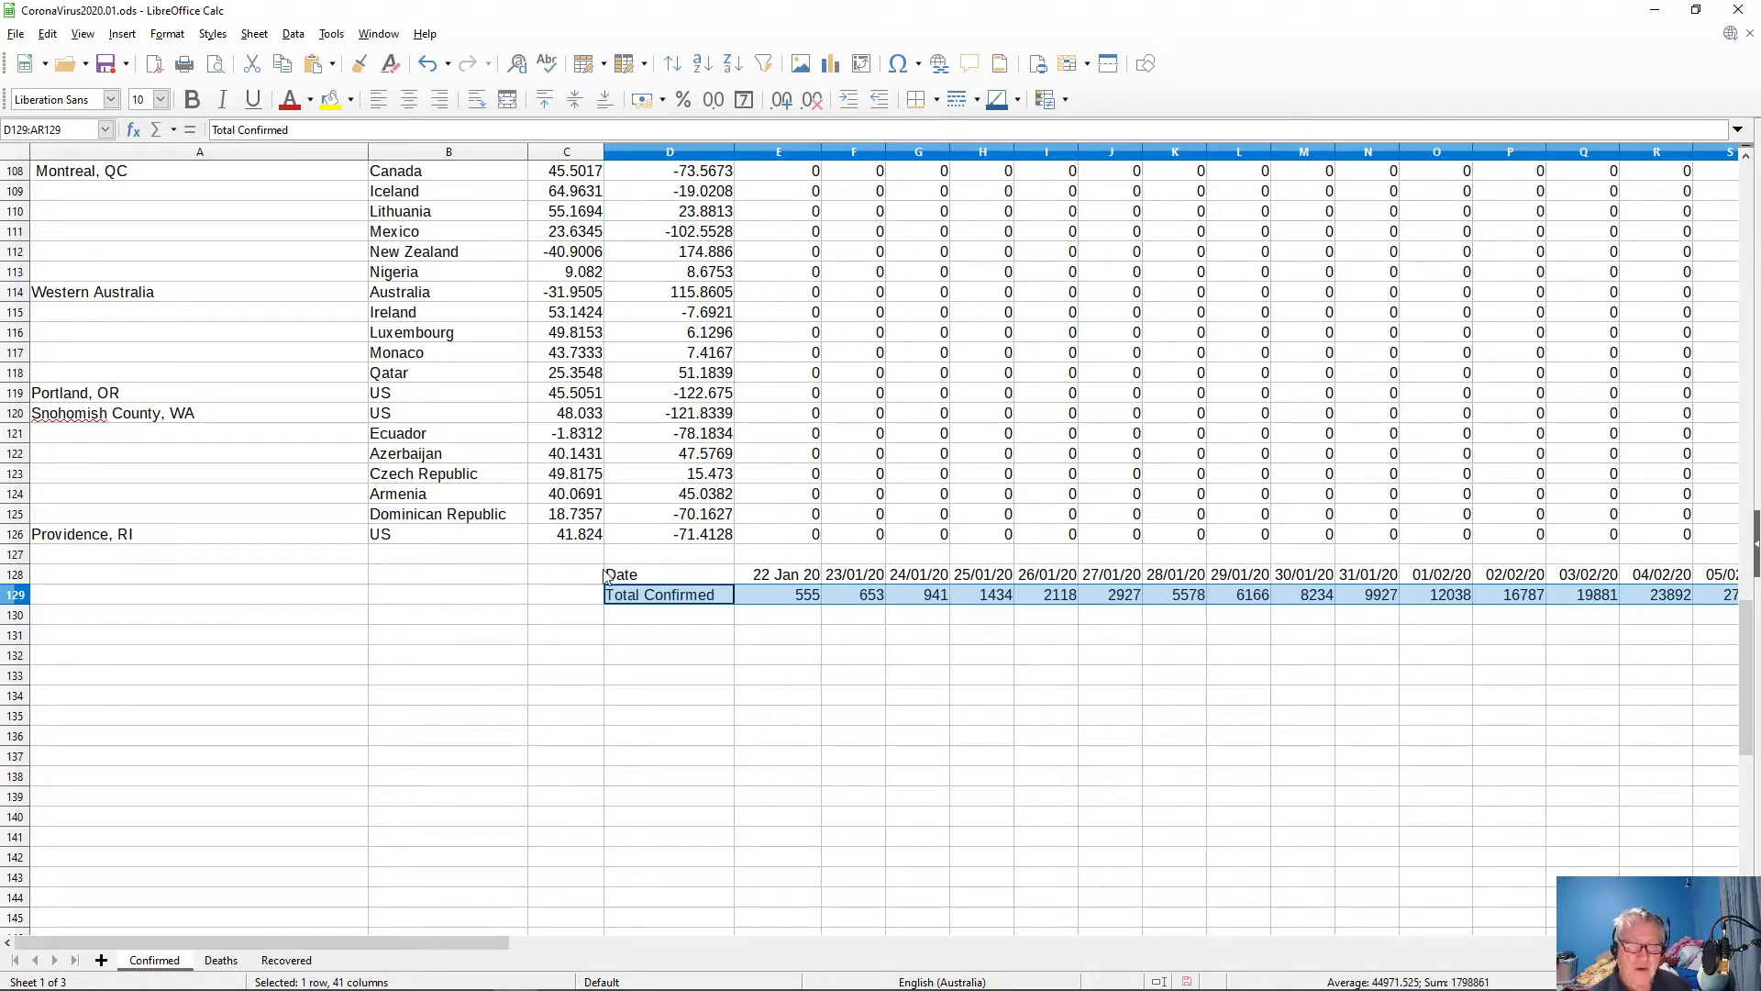
- Insert a line chart with points and lines from the Date and Total Confirmed rows, D128:AR129, on the Confirmed sheet
left_click_drag(622, 578, 626, 592)
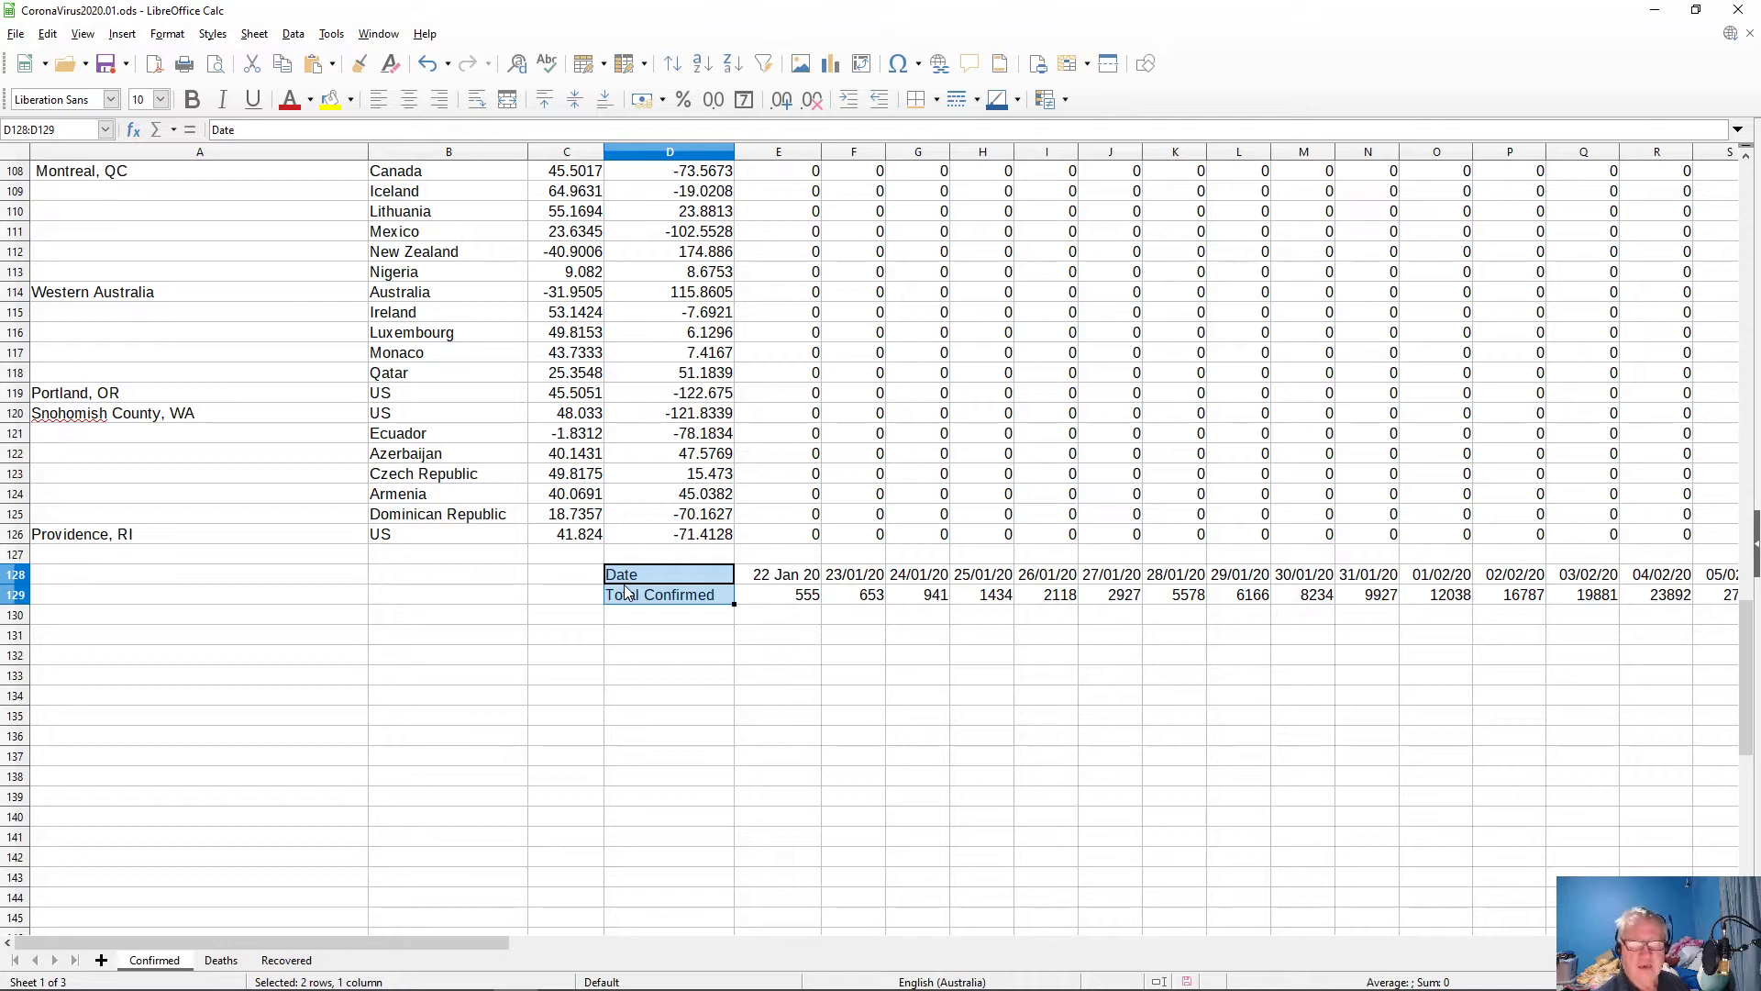
key("ctrl+shift+Right")
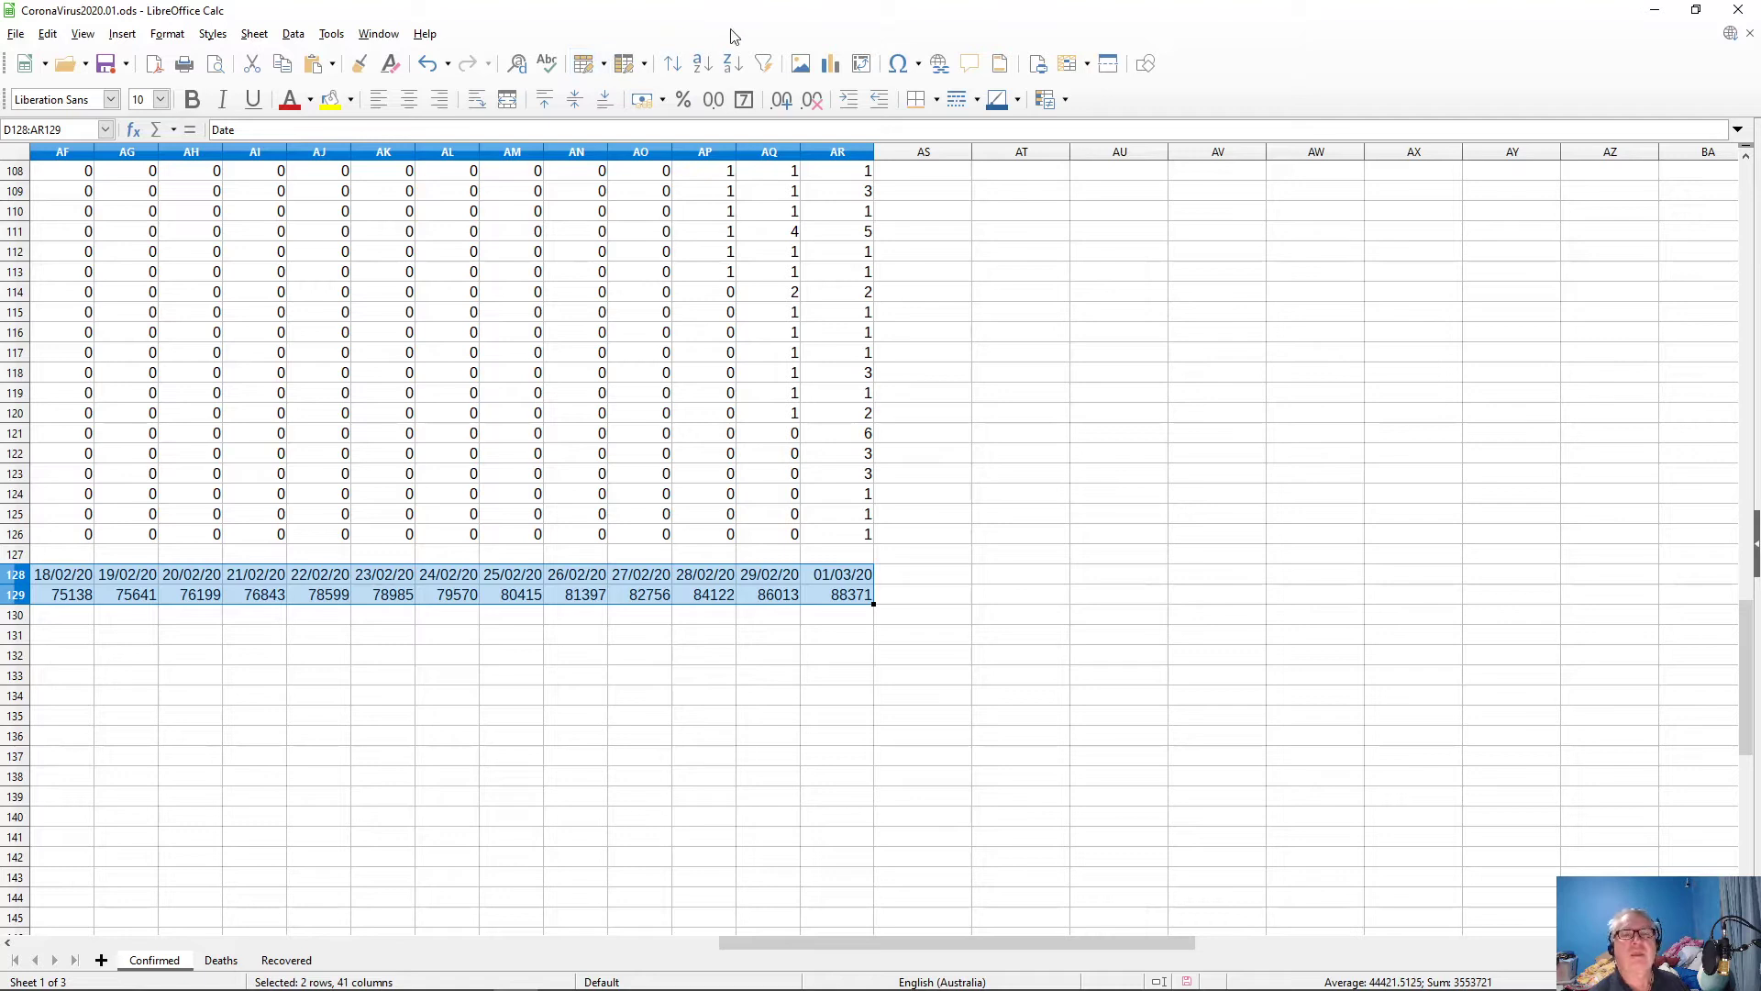
left_click(832, 74)
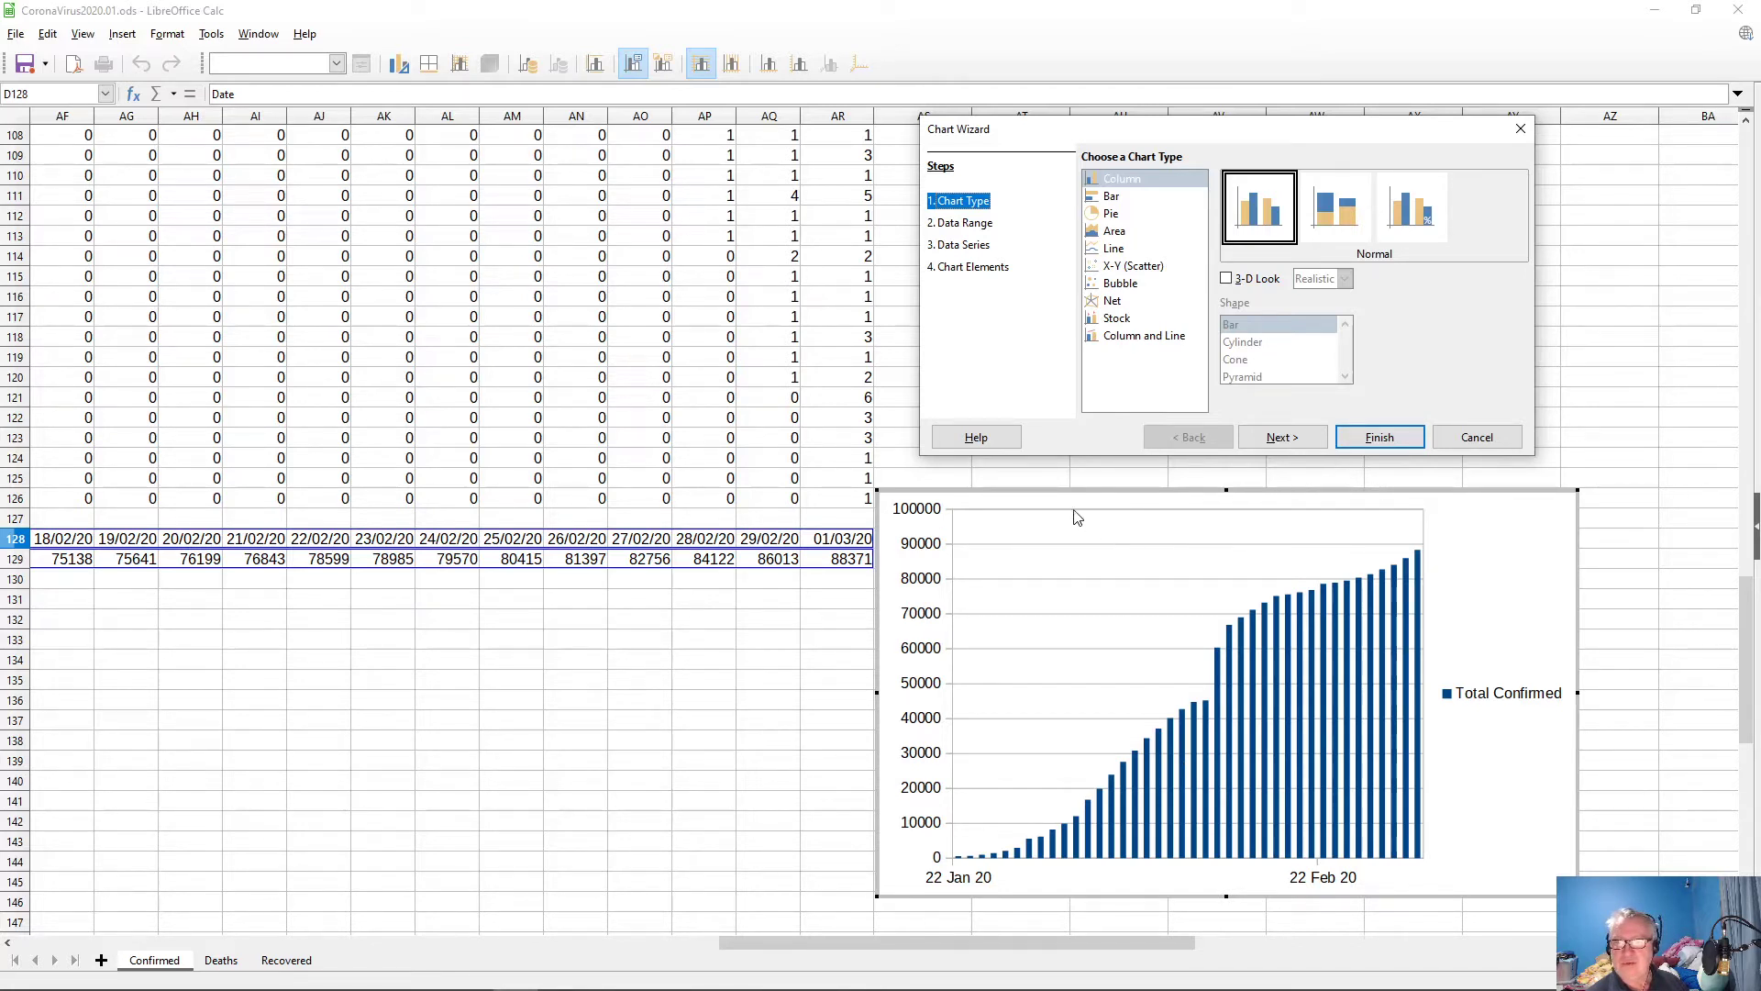
left_click(1111, 250)
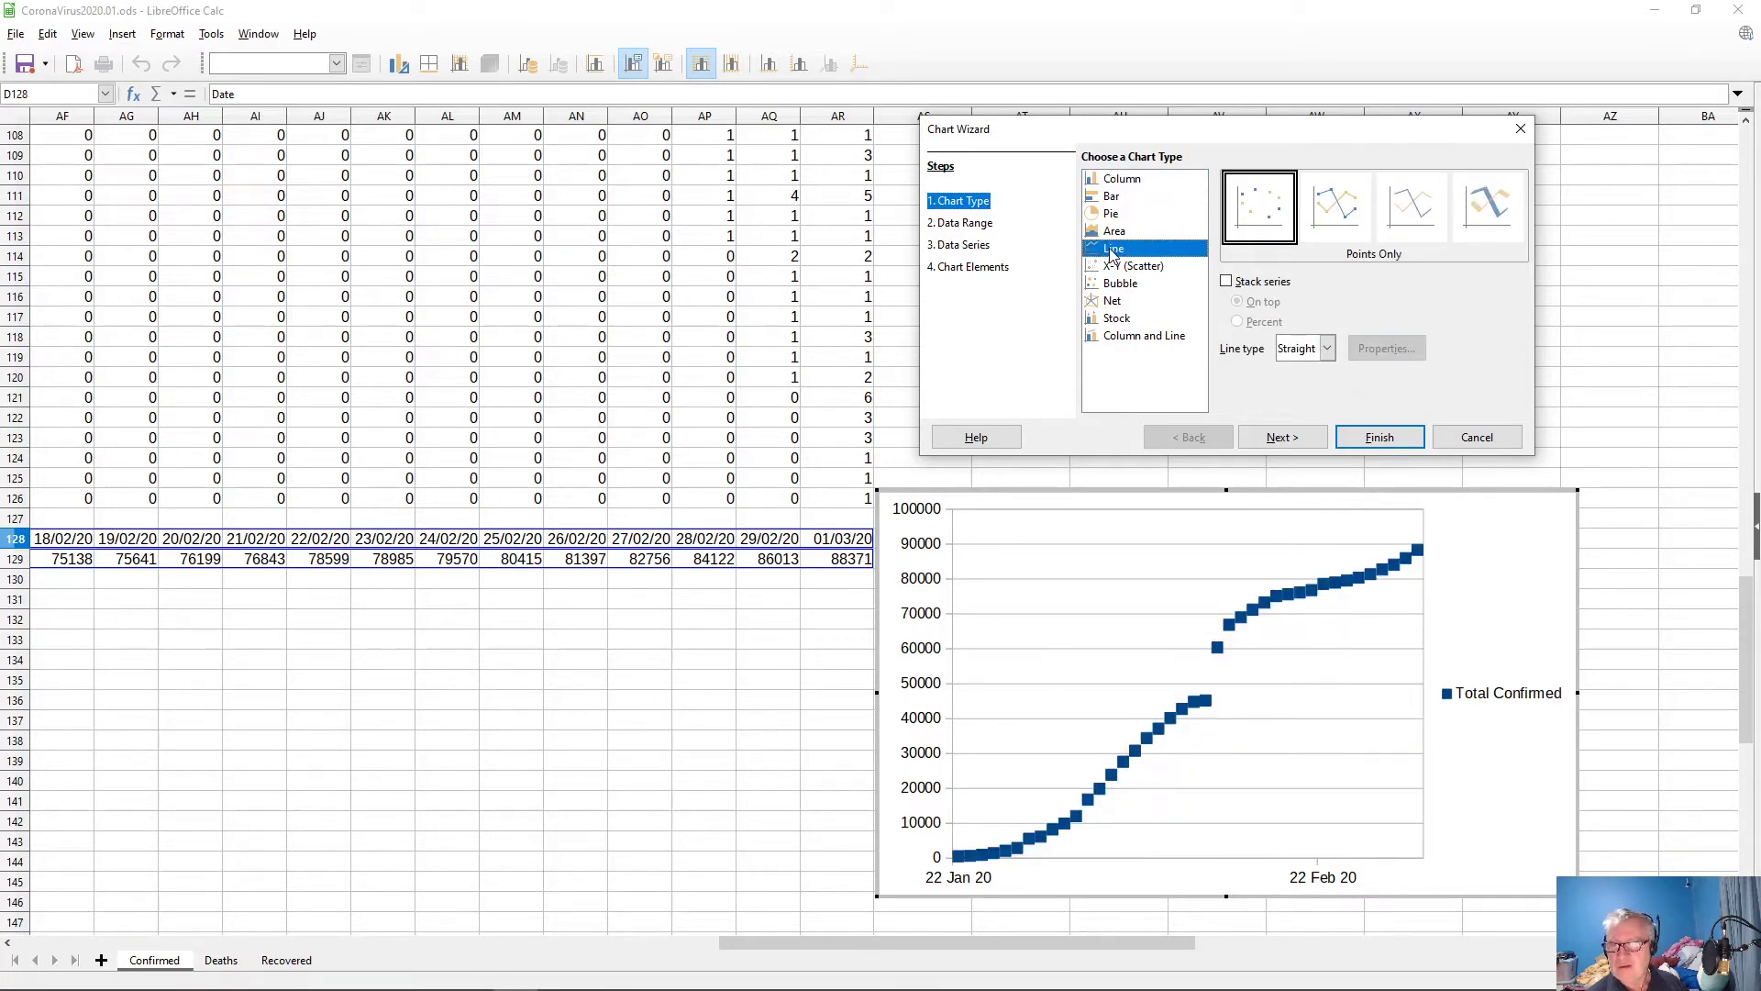
left_click(1345, 212)
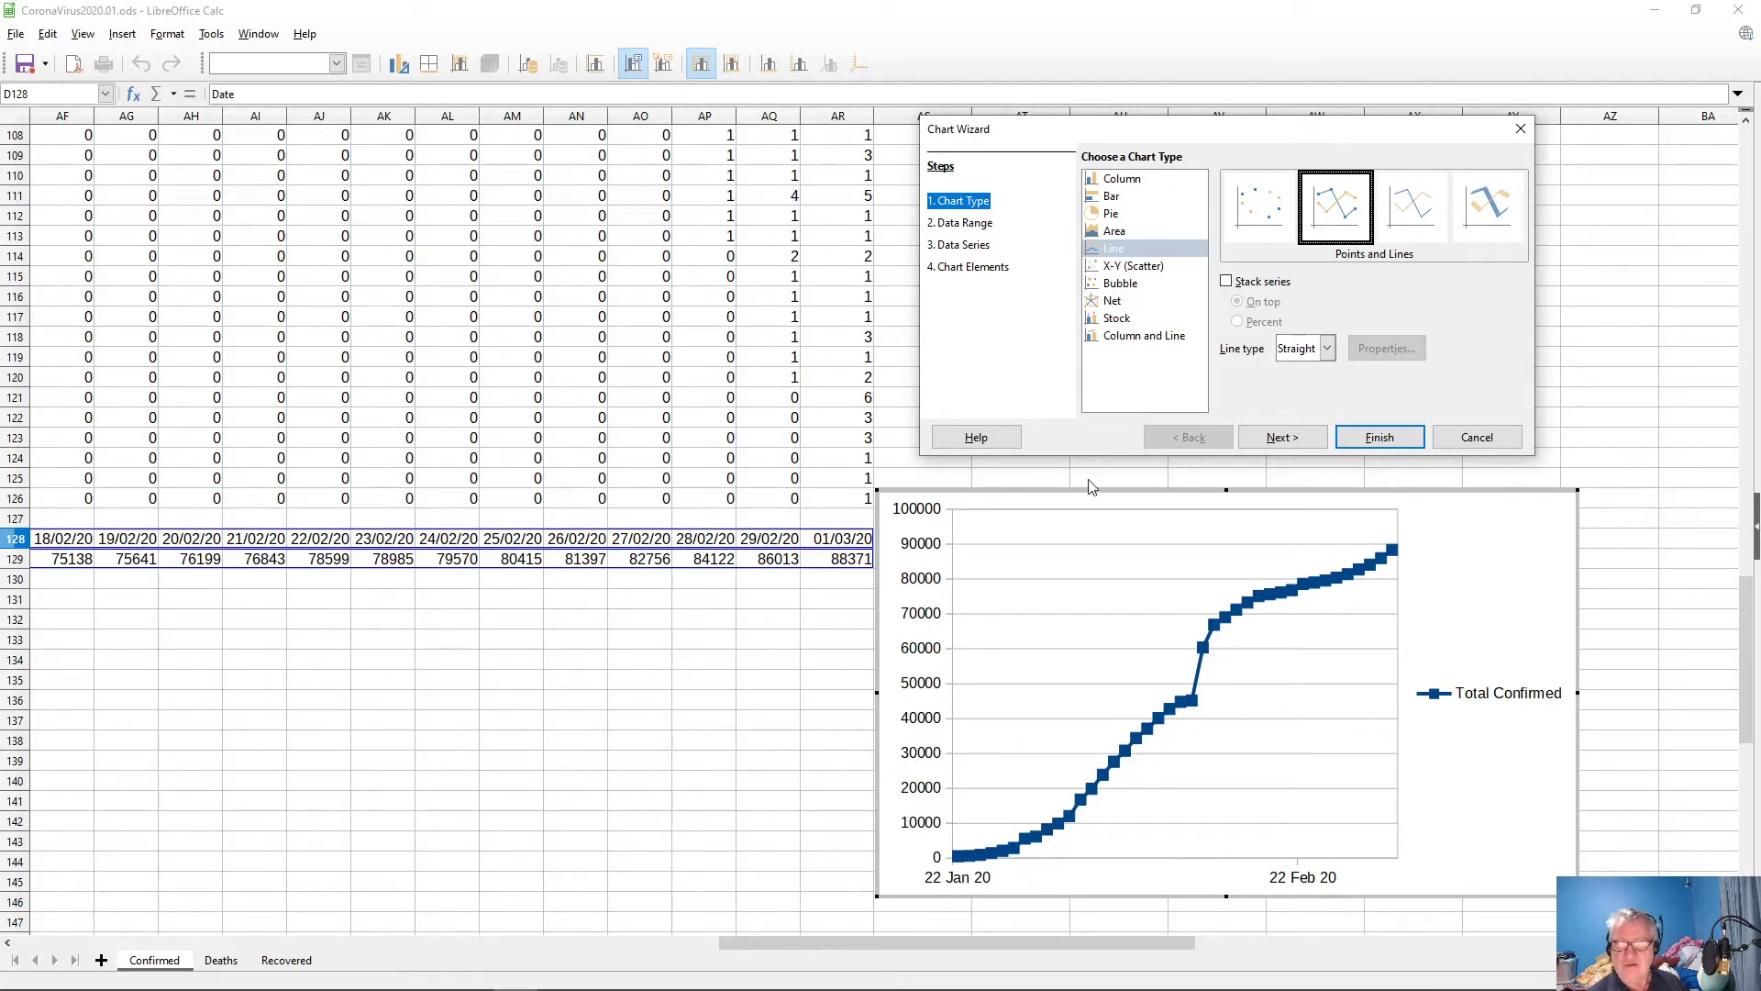
- Keep the default data range and series in the Chart Wizard and set the chart title to "Global Infections over time"
left_click(1269, 438)
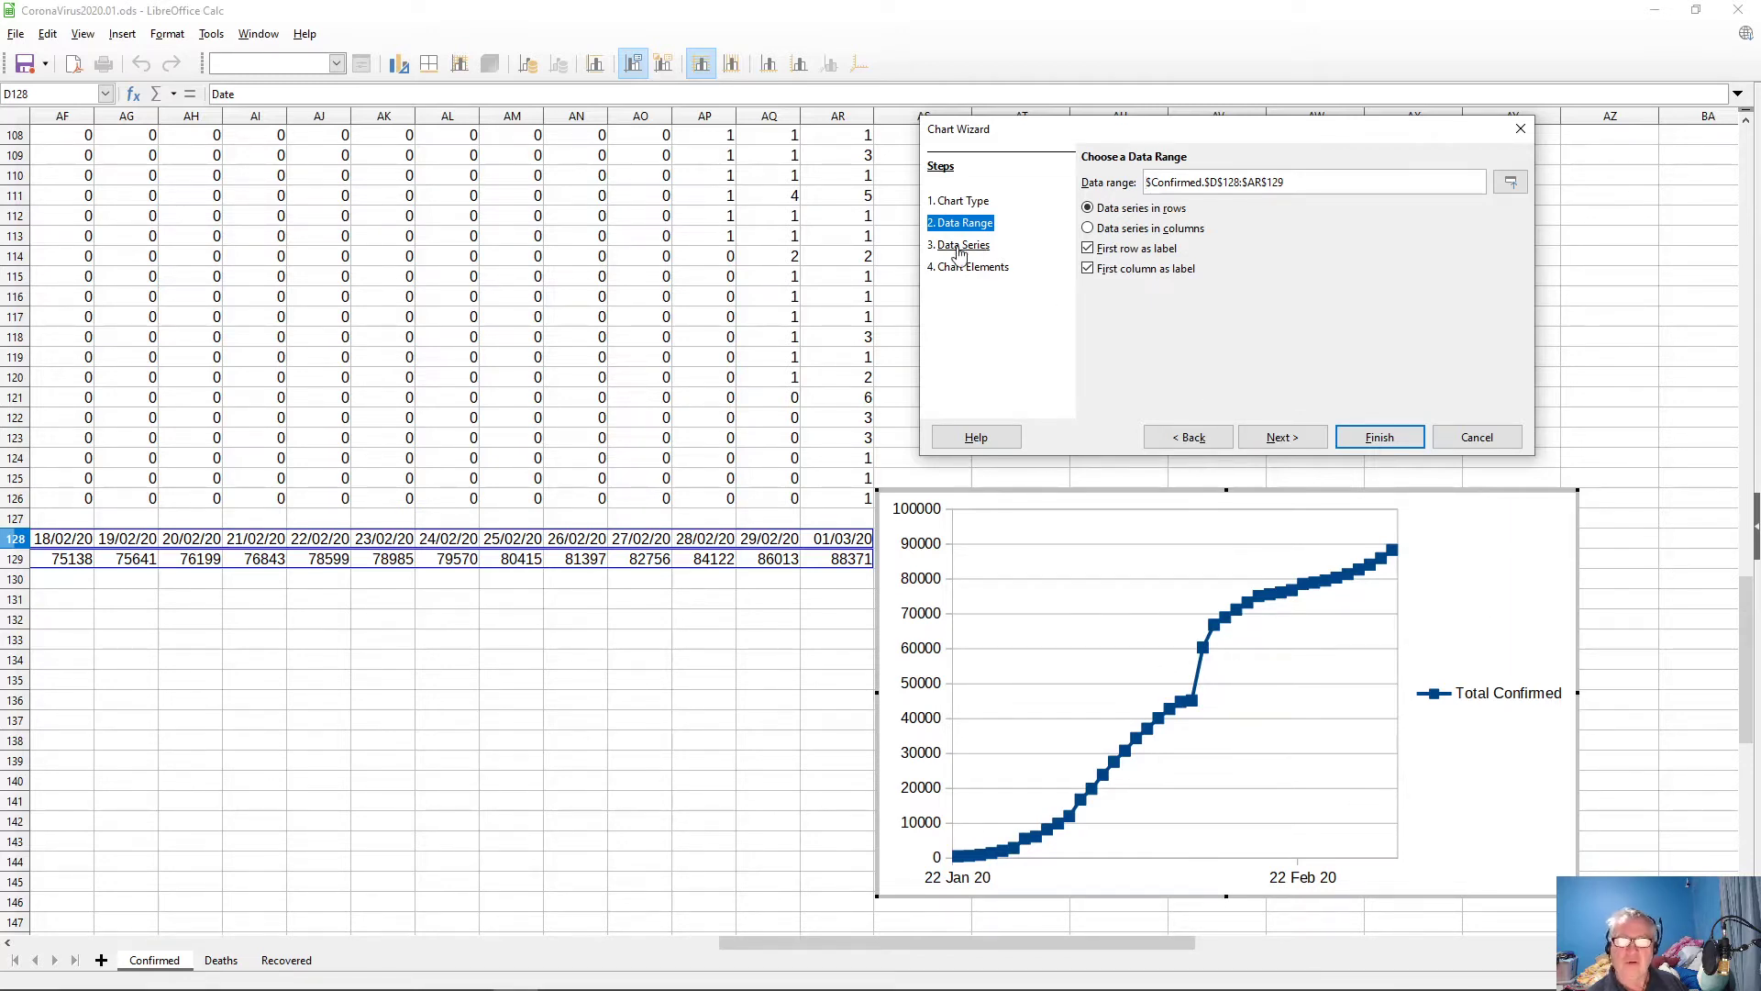
left_click(1288, 438)
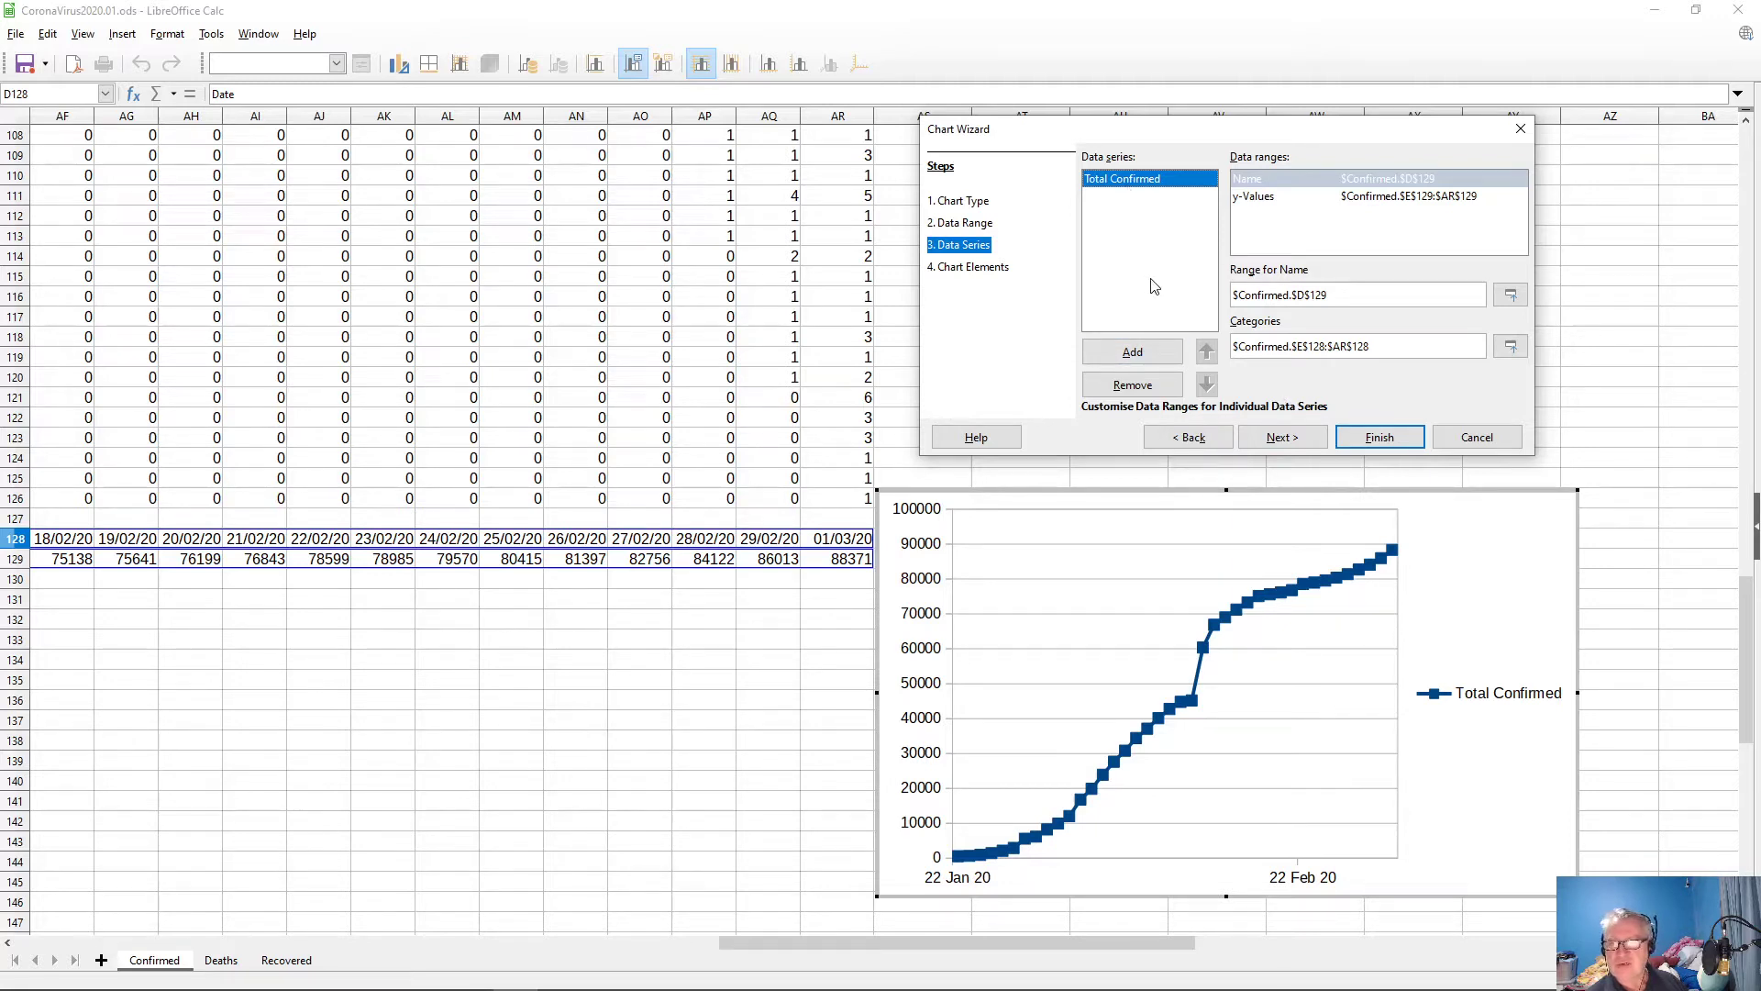
left_click(1291, 439)
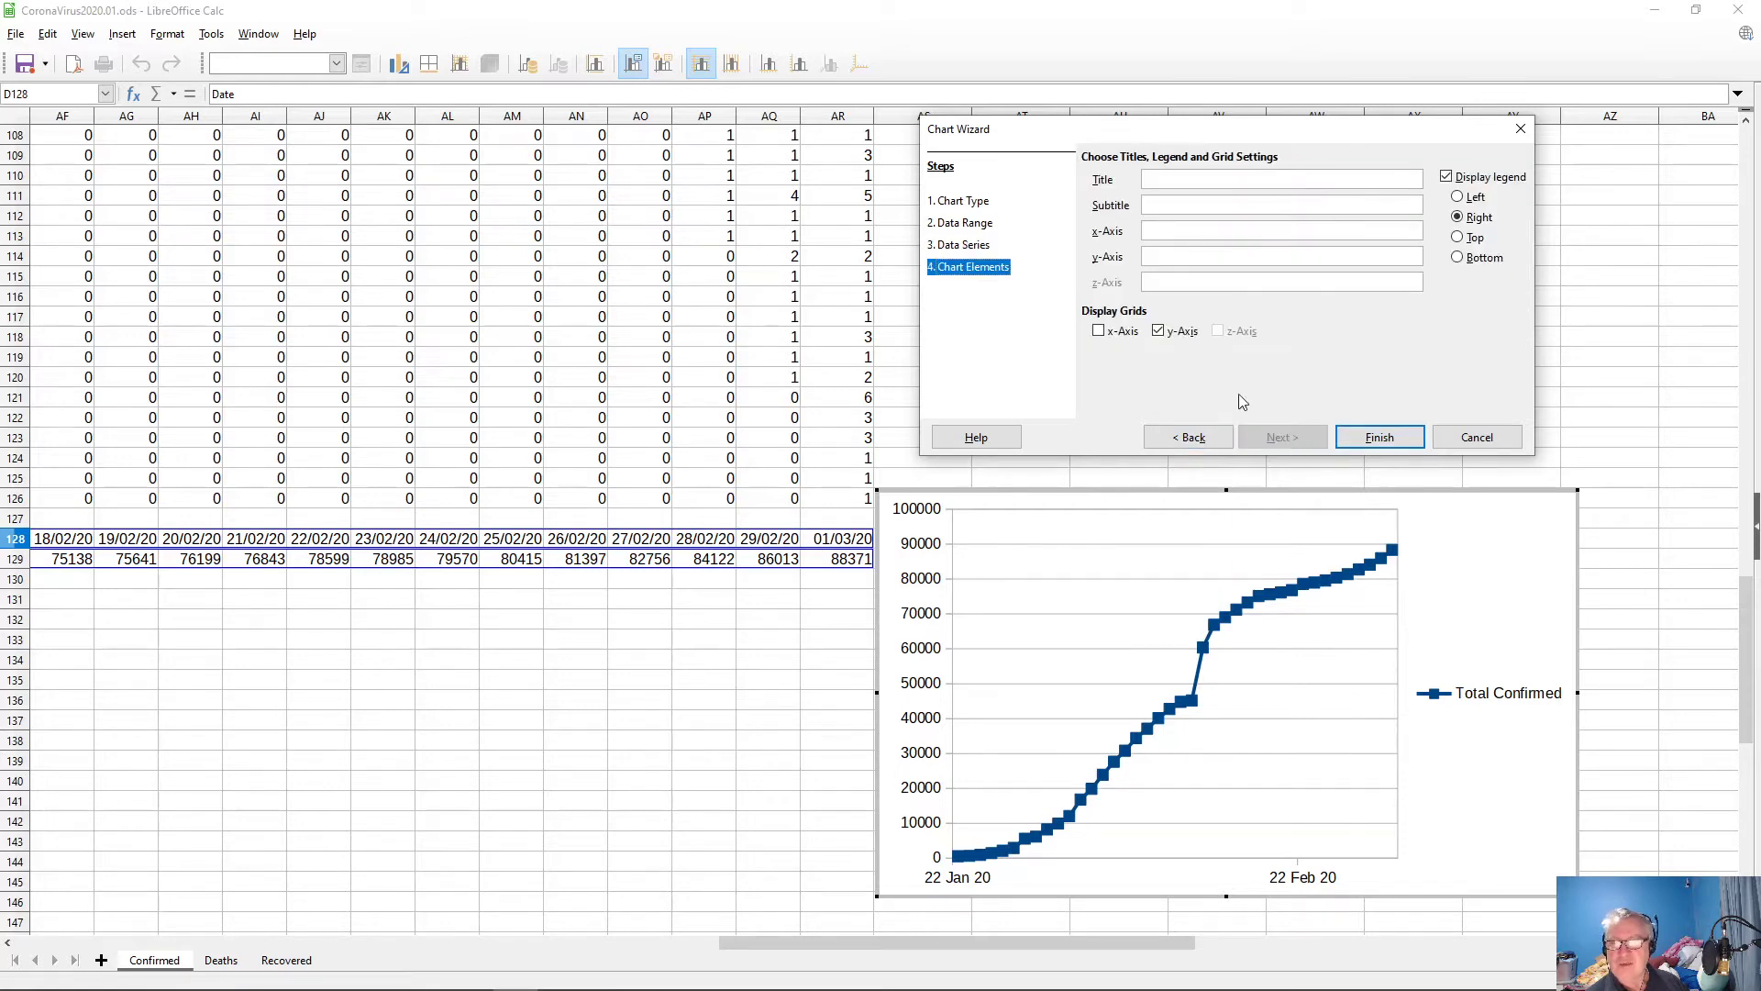
left_click(1209, 182)
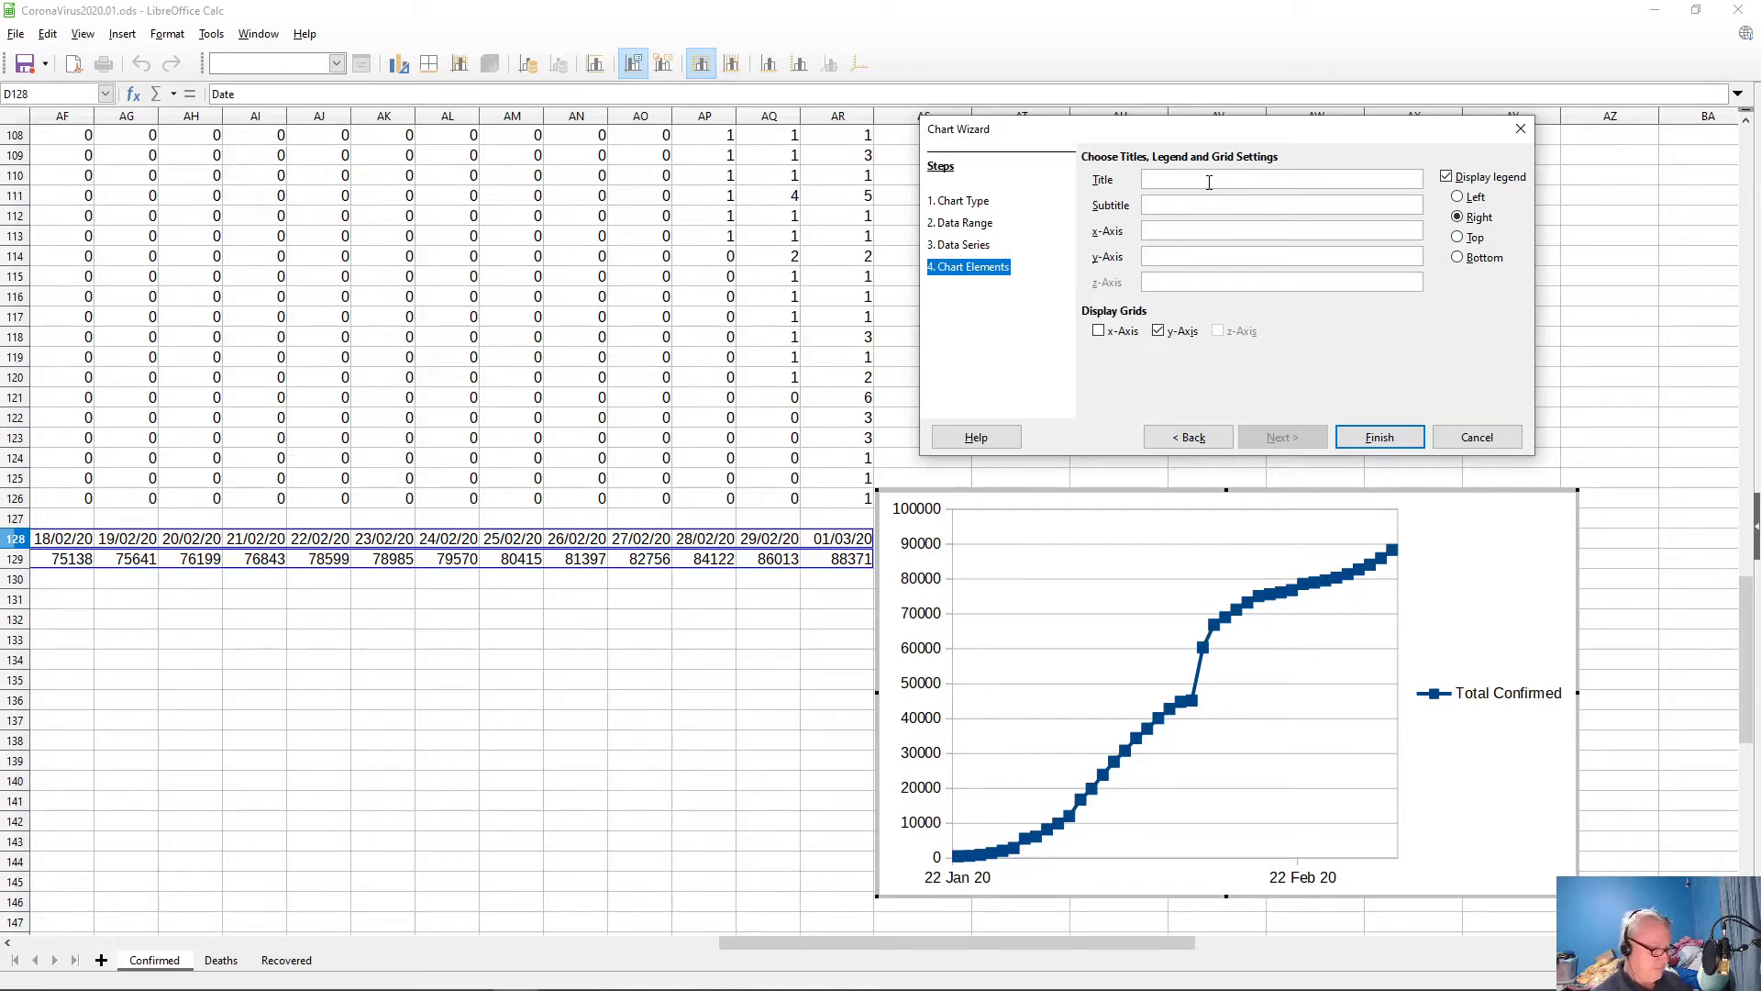
type("Clobal")
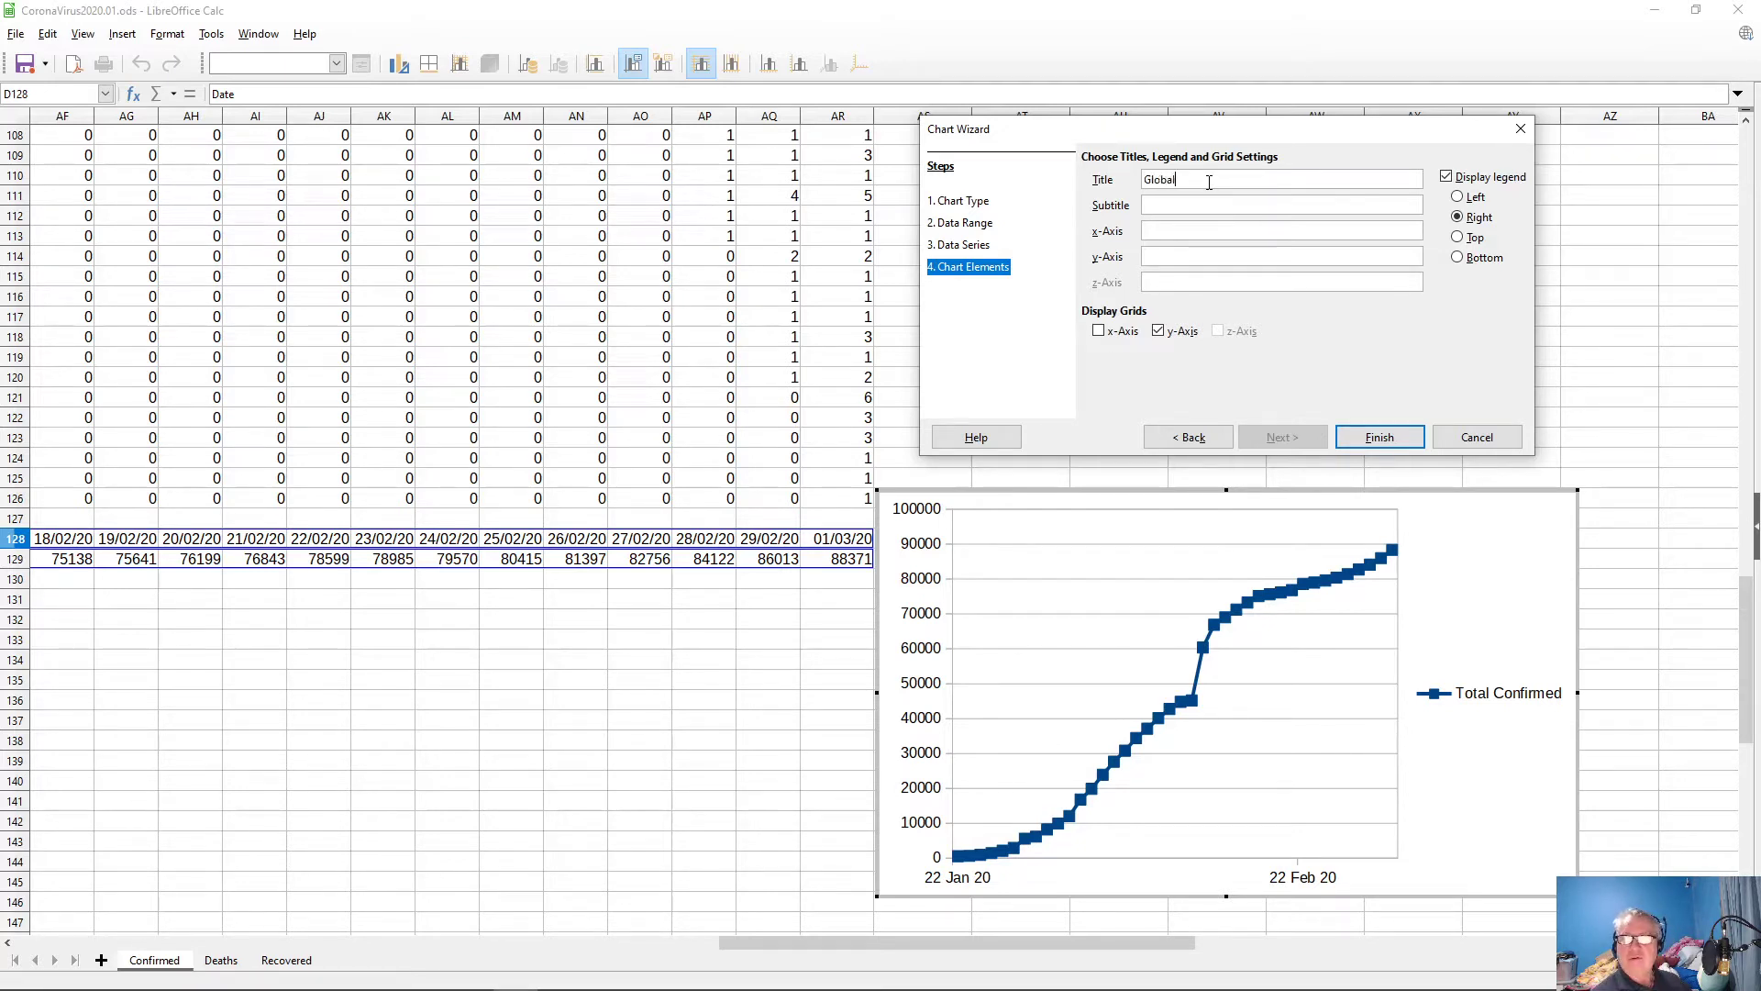
type(" Infections over time")
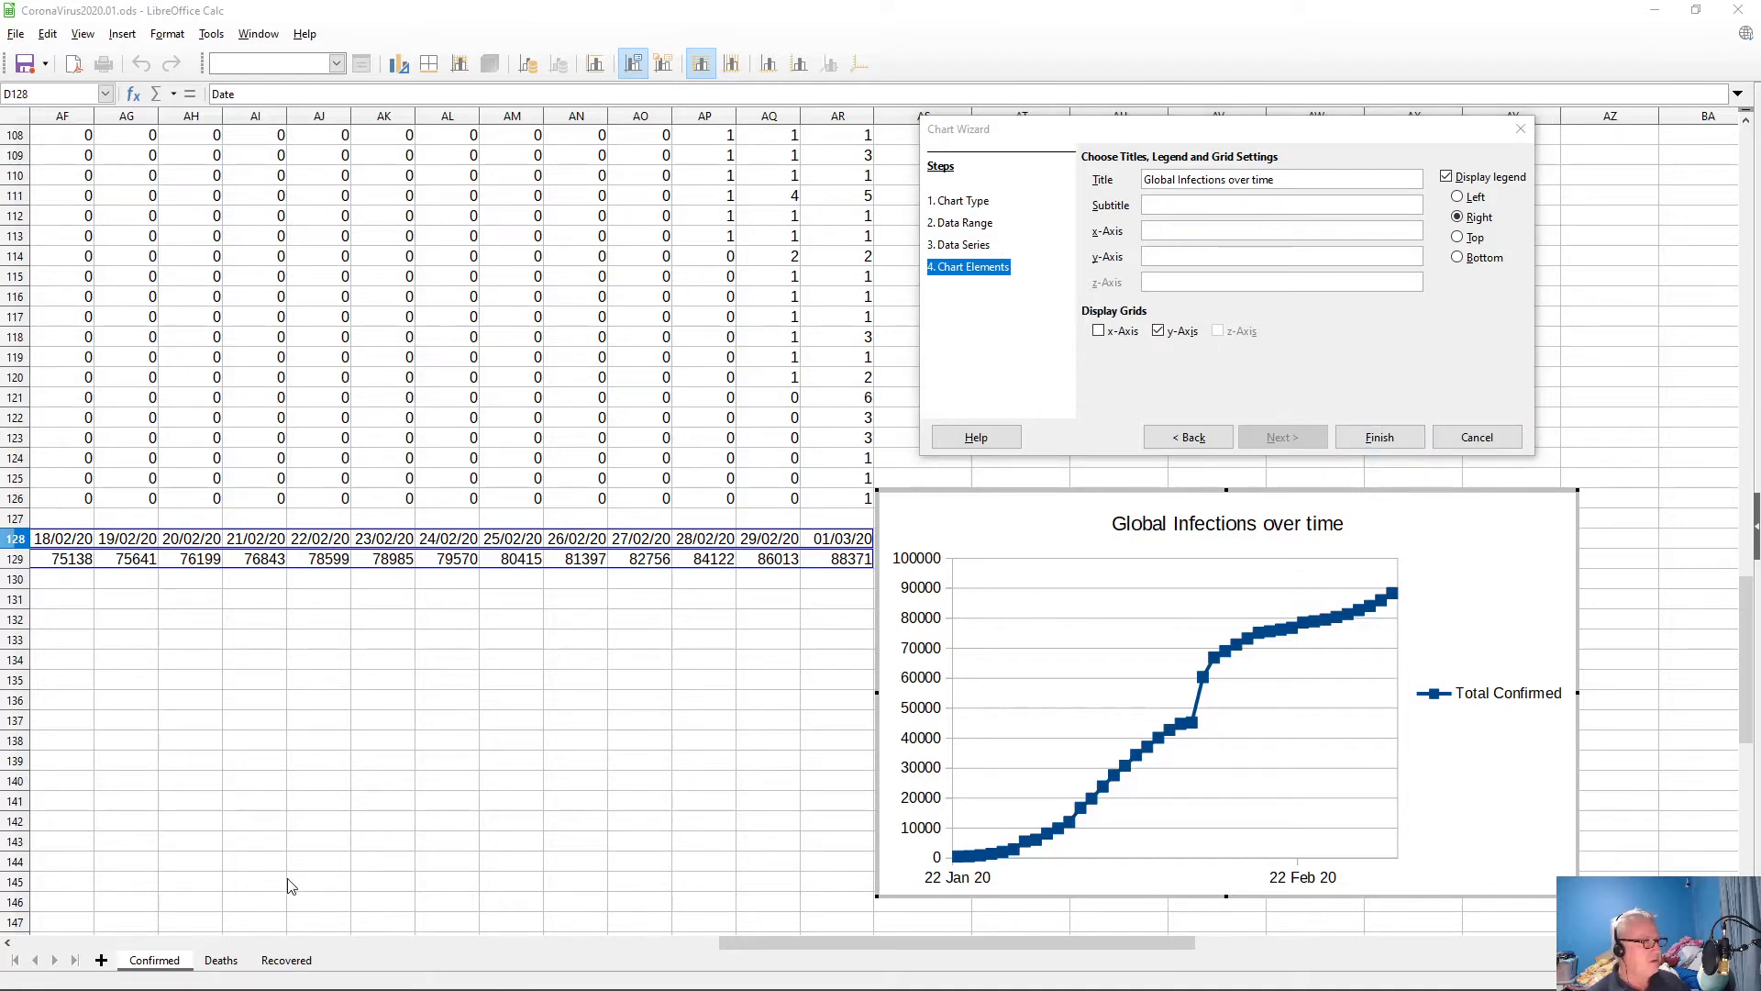
- Copy the Johns Hopkins CSSE dashboard's web address from the browser and paste it as the chart subtitle in LibreOffice Calc
key("alt+Tab")
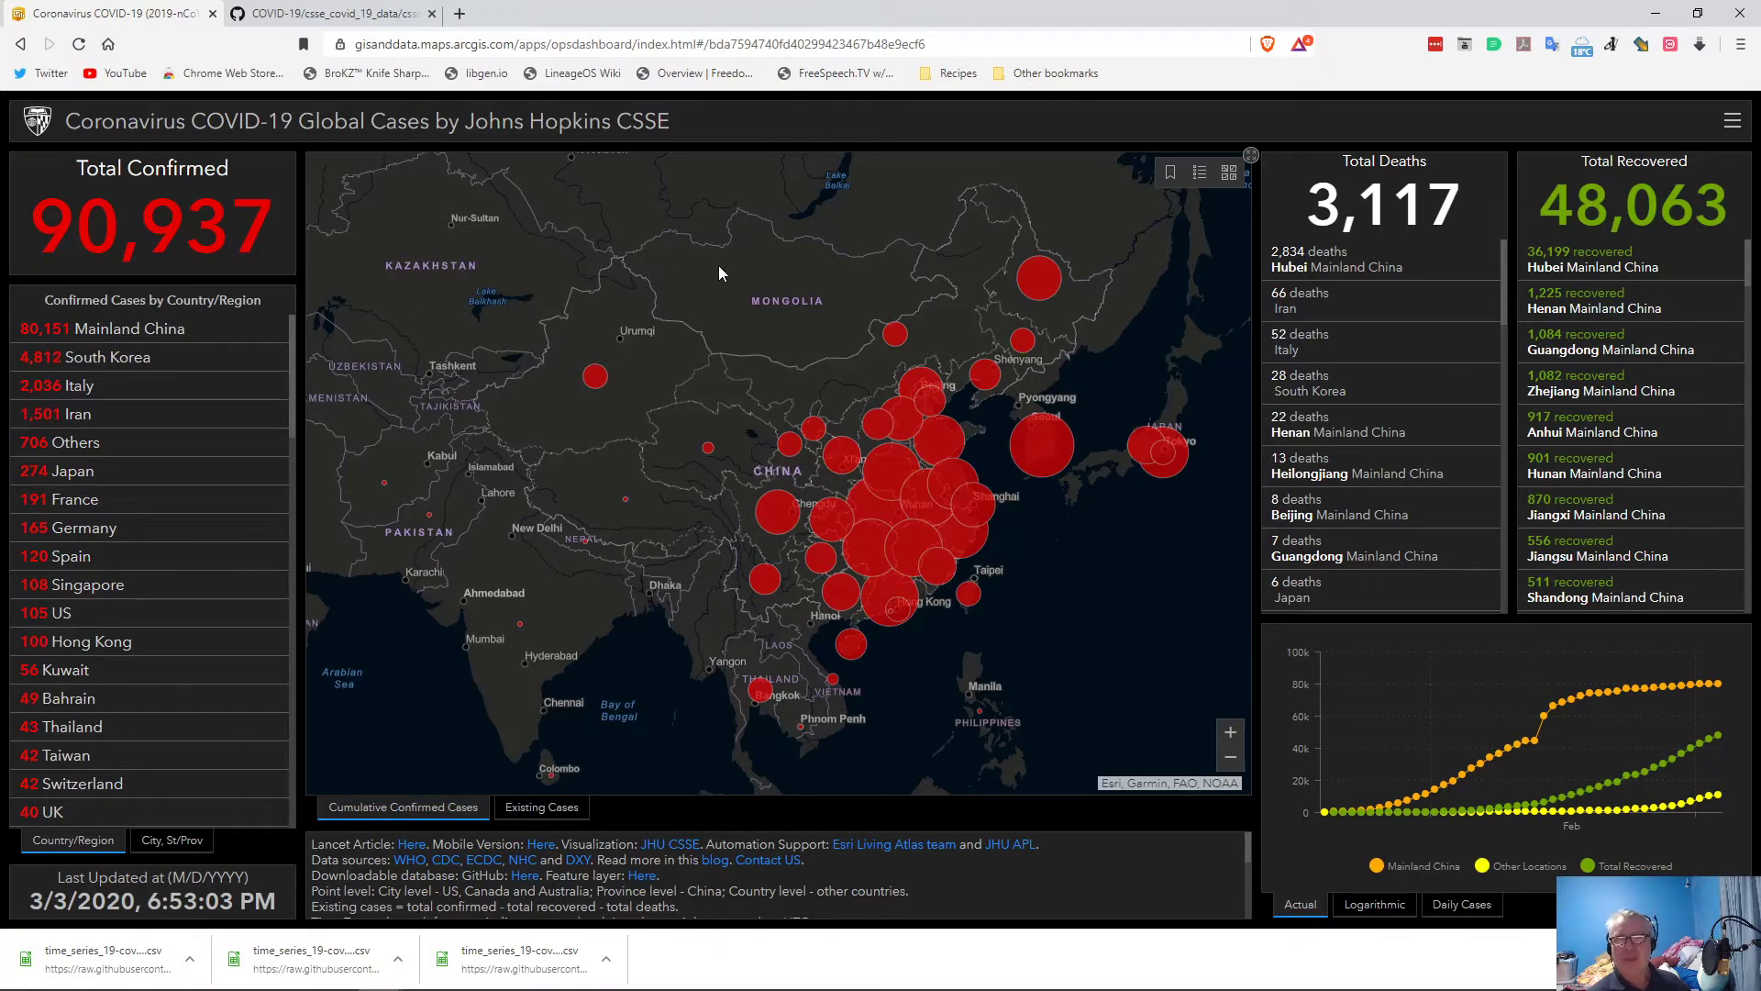
left_click(975, 47)
key("ctrl+c")
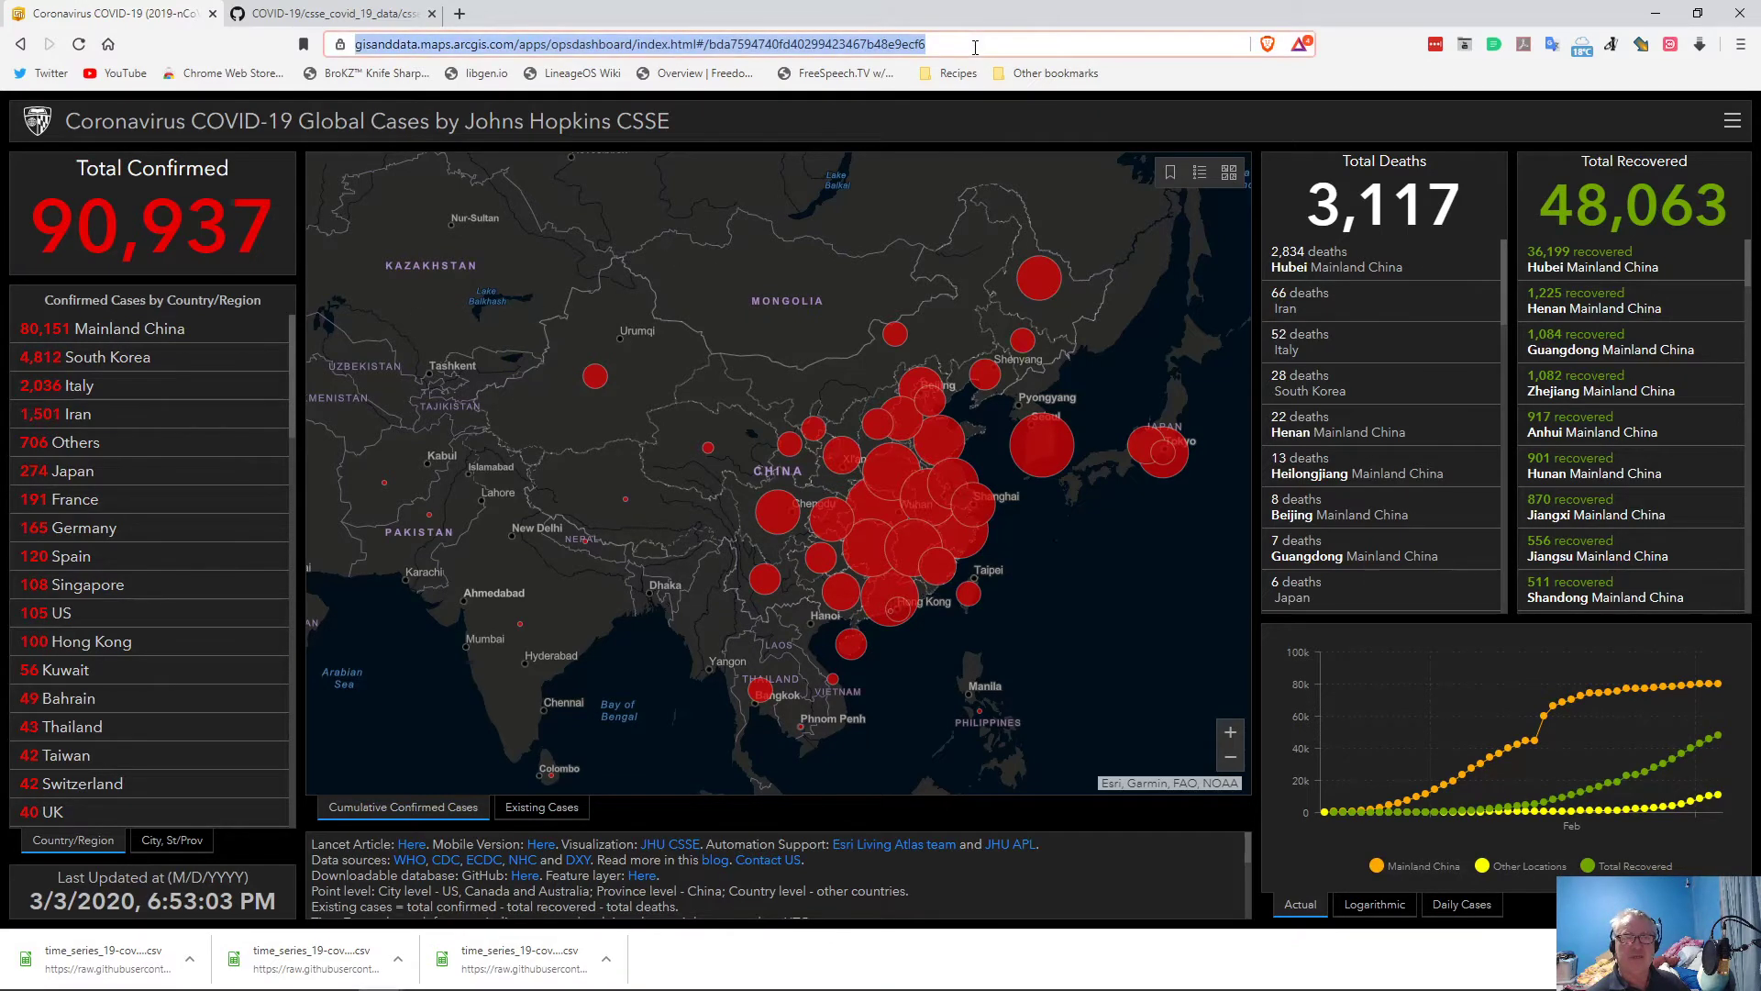
right_click(859, 52)
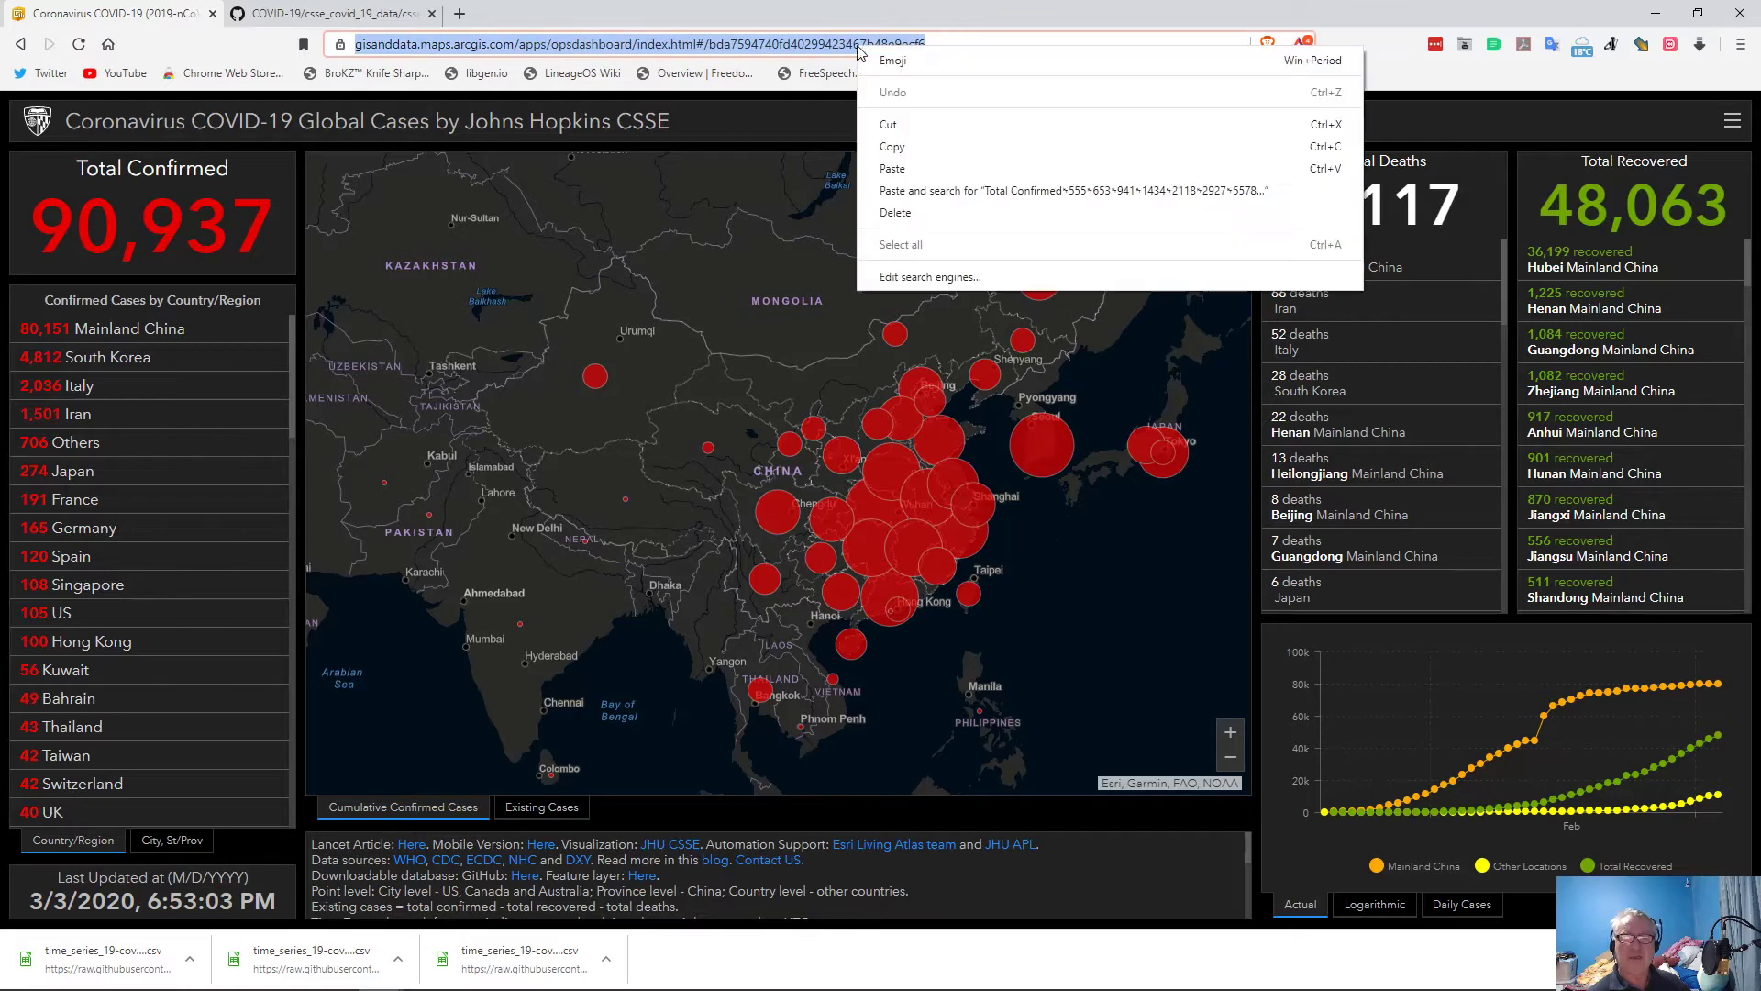
left_click(905, 143)
key("alt+Tab")
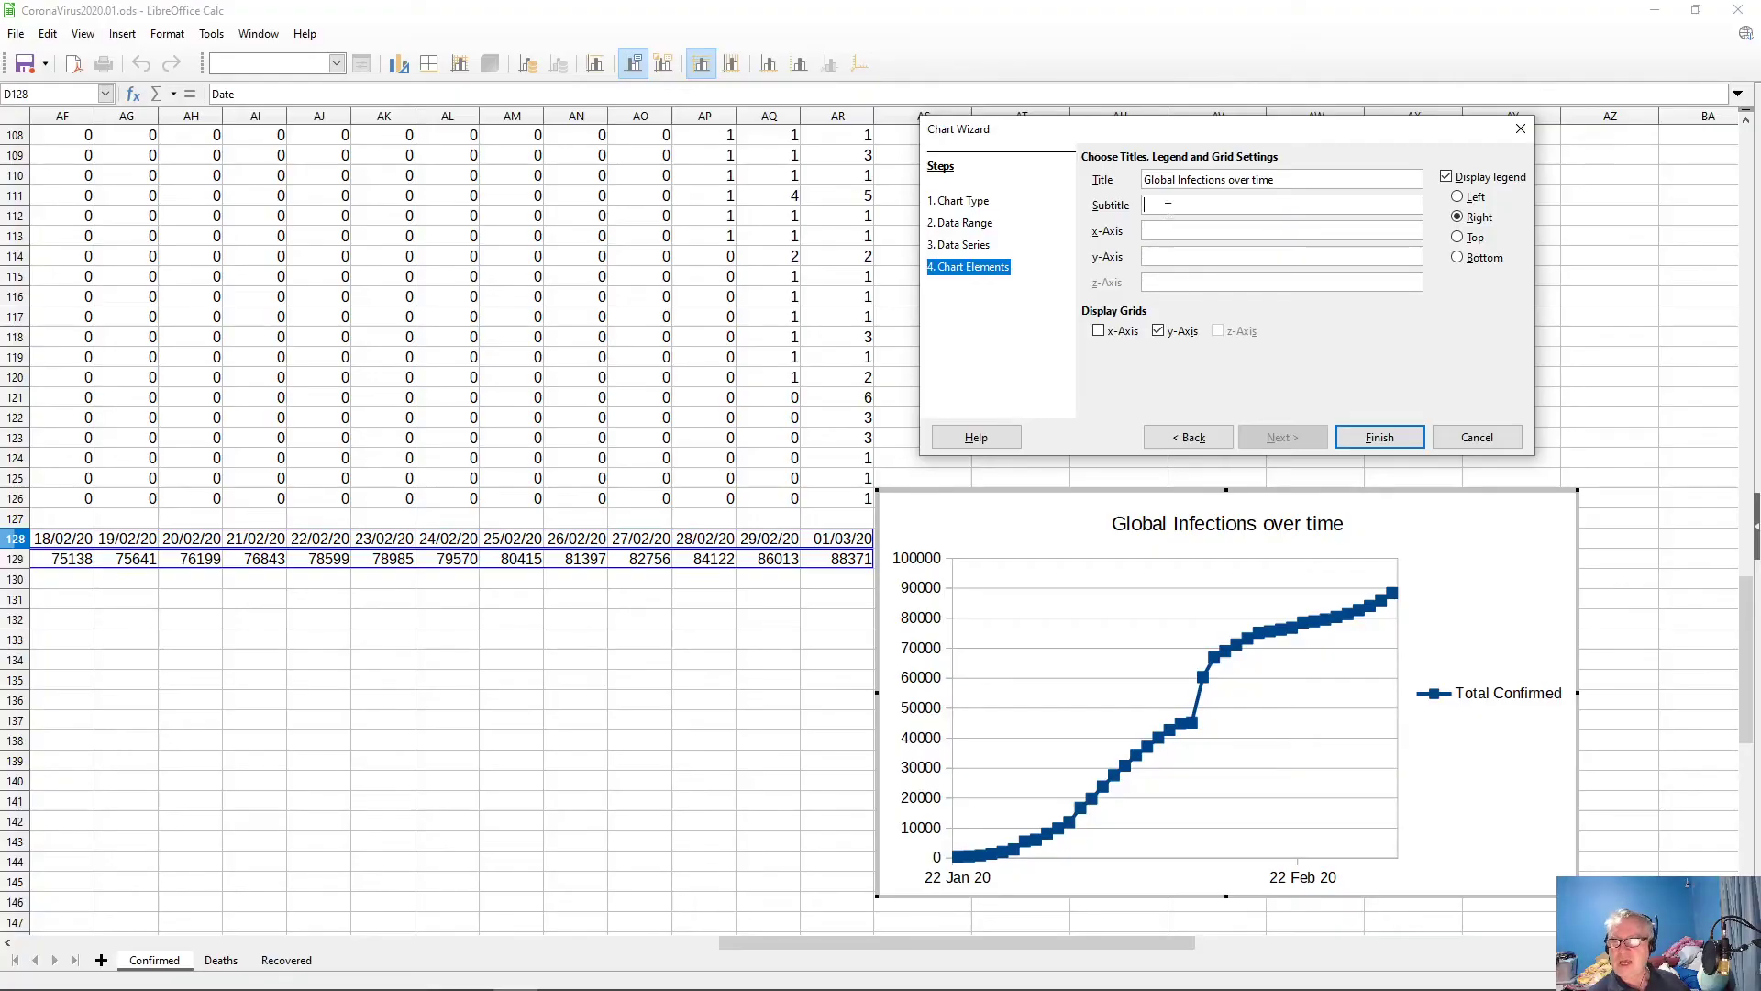
left_click(1169, 204)
key("ctrl+v")
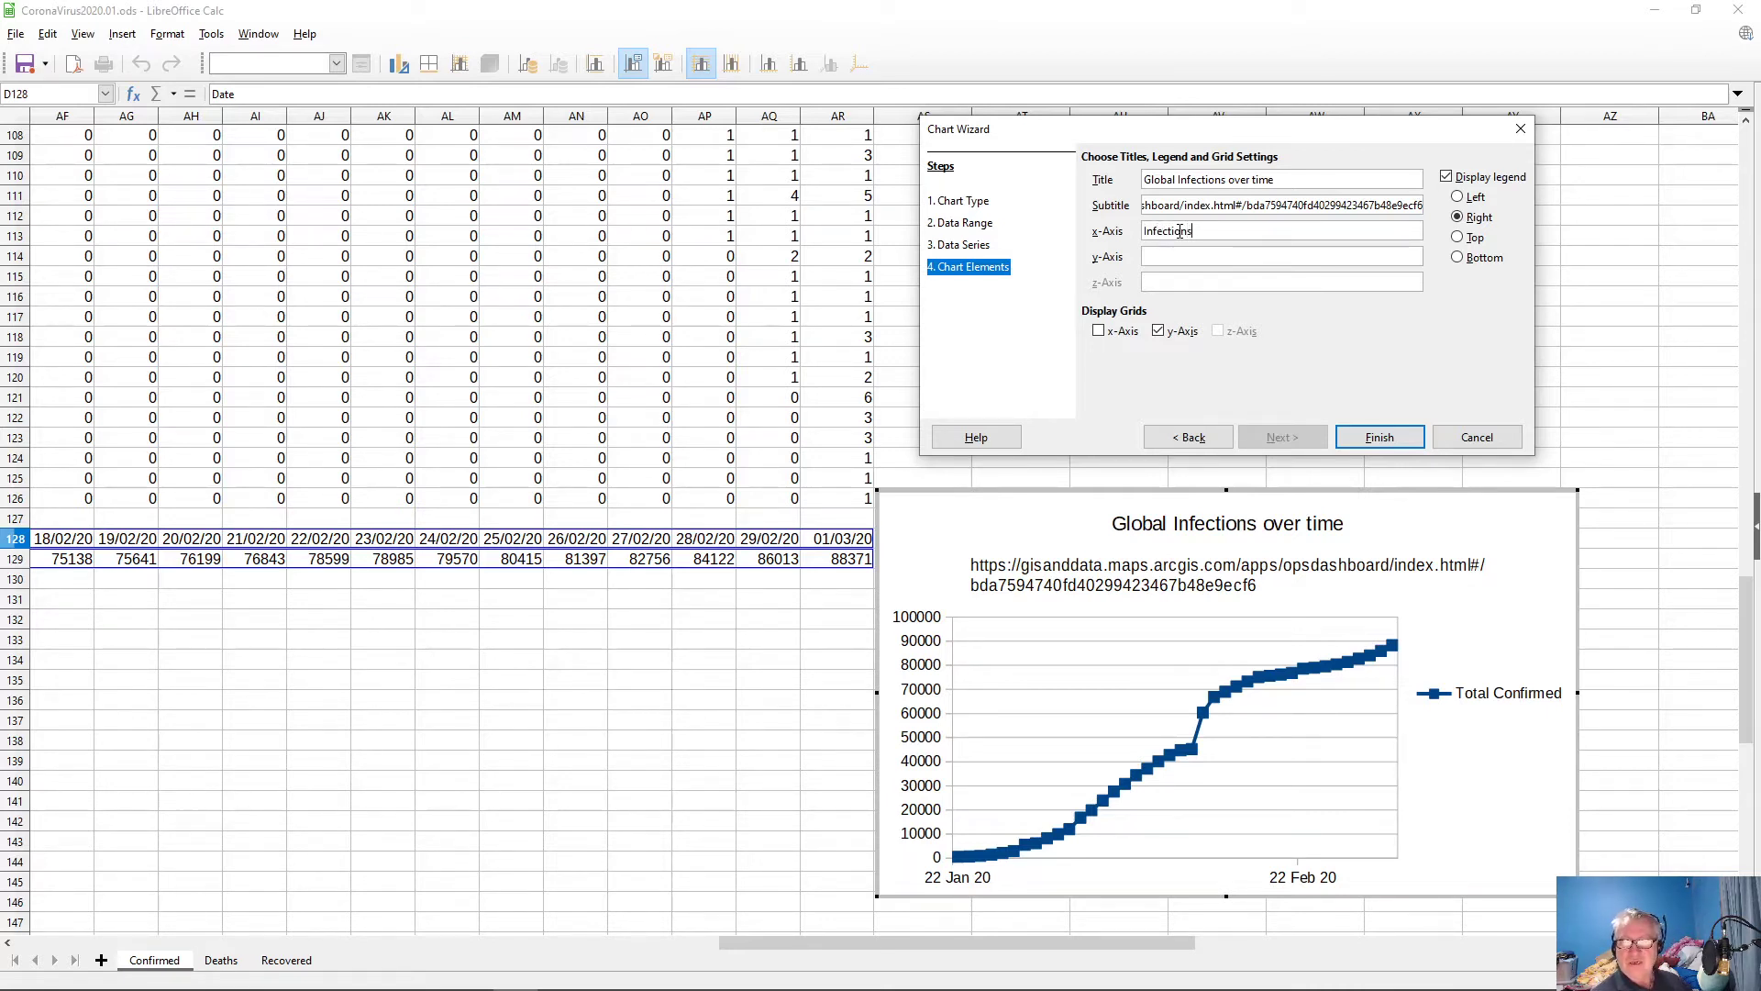
- Title the x-axis "Date" and the y-axis "Infections", and finish the chart
key("BackSpace")
key("BackSpace")
key("BackSpace")
key("BackSpace")
key("BackSpace")
key("BackSpace")
key("BackSpace")
key("BackSpace")
key("BackSpace")
key("BackSpace")
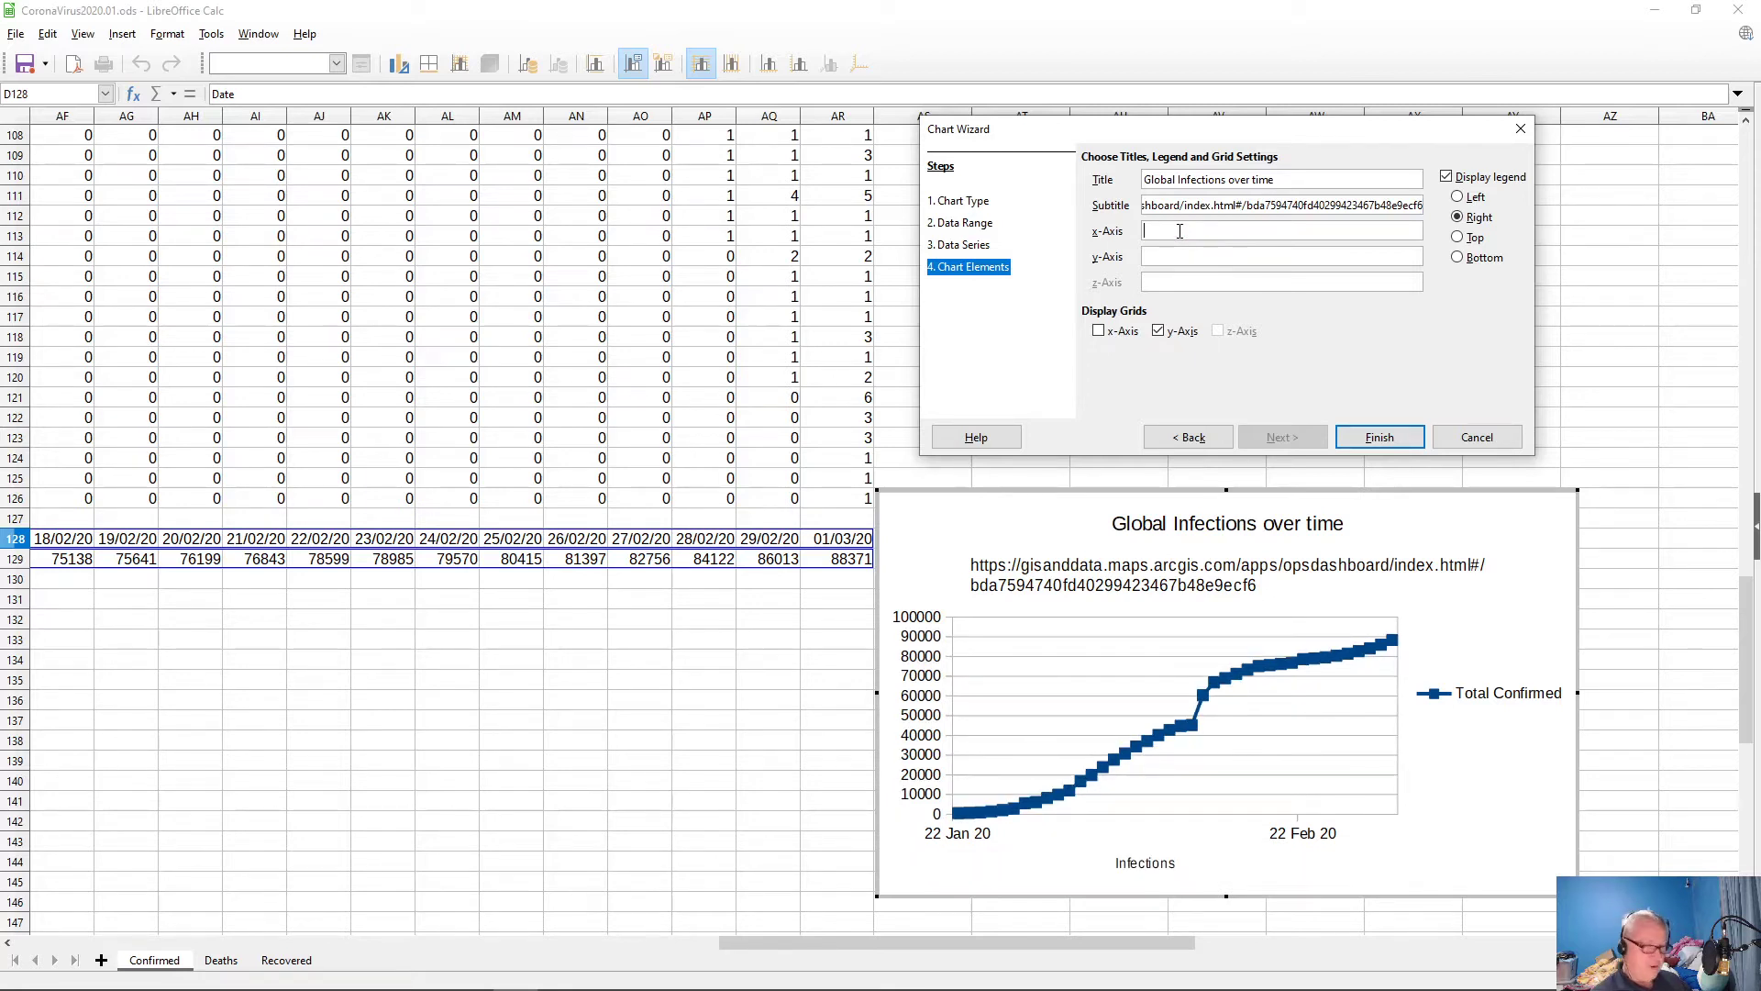
type("Date")
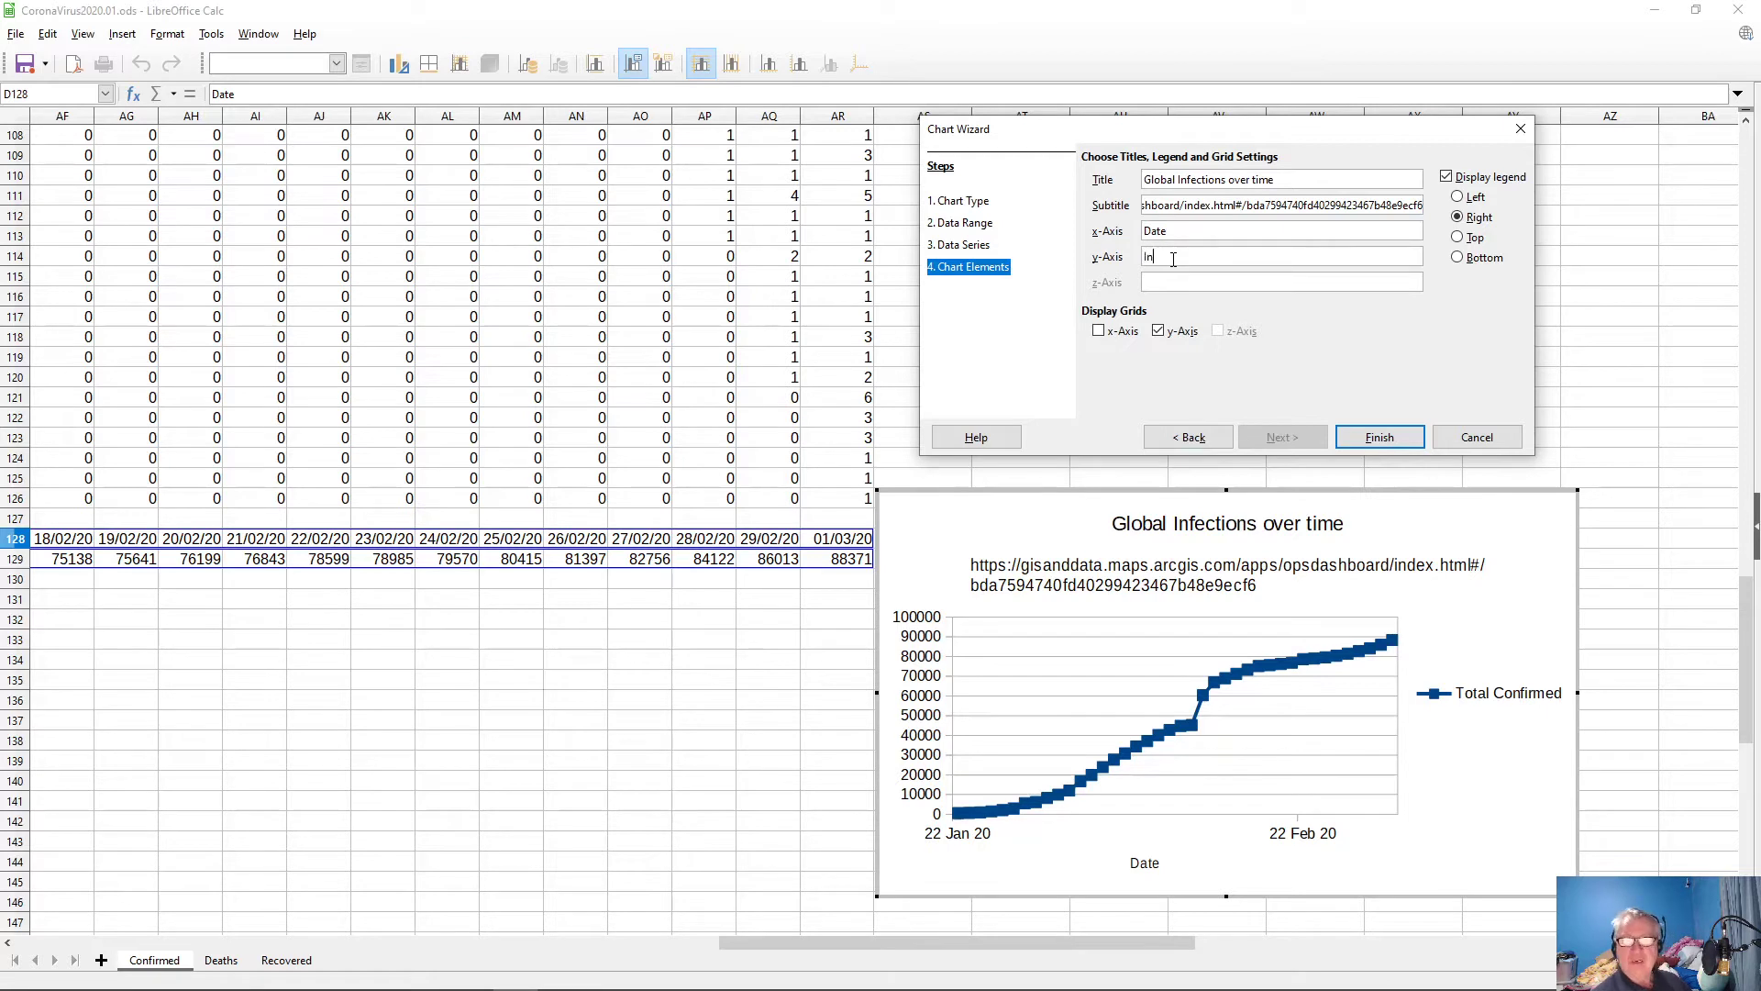
left_click(1173, 260)
type("Infections")
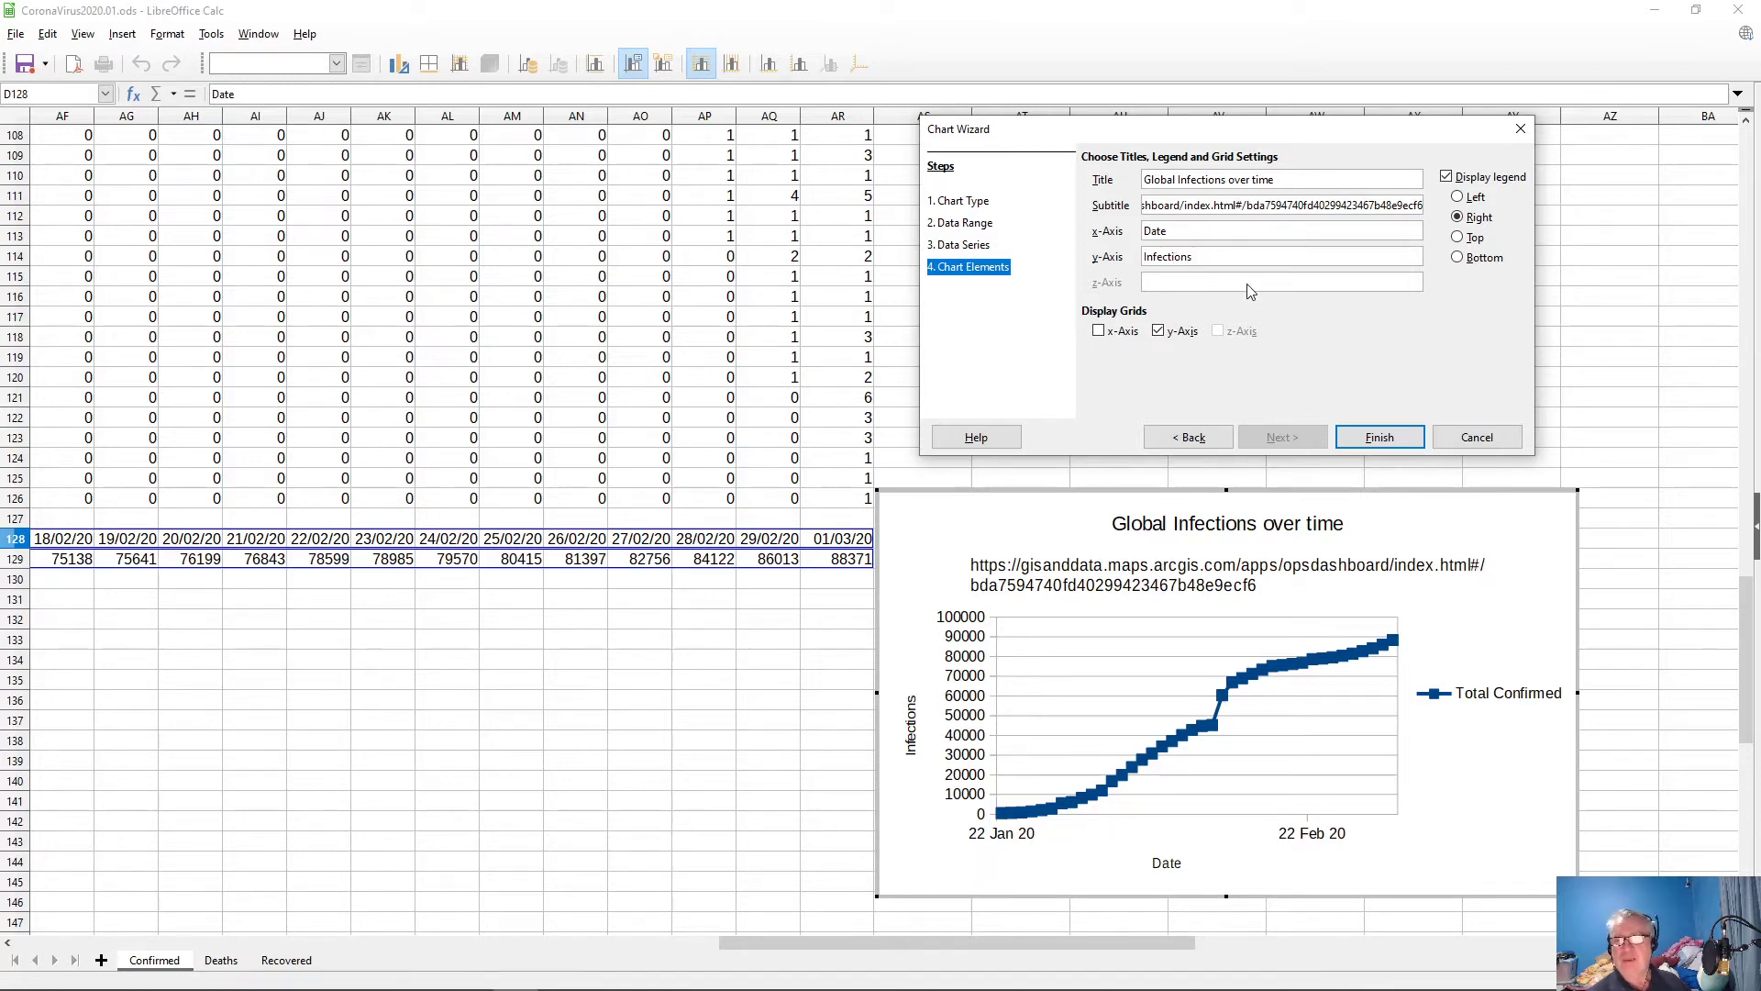
left_click(1373, 442)
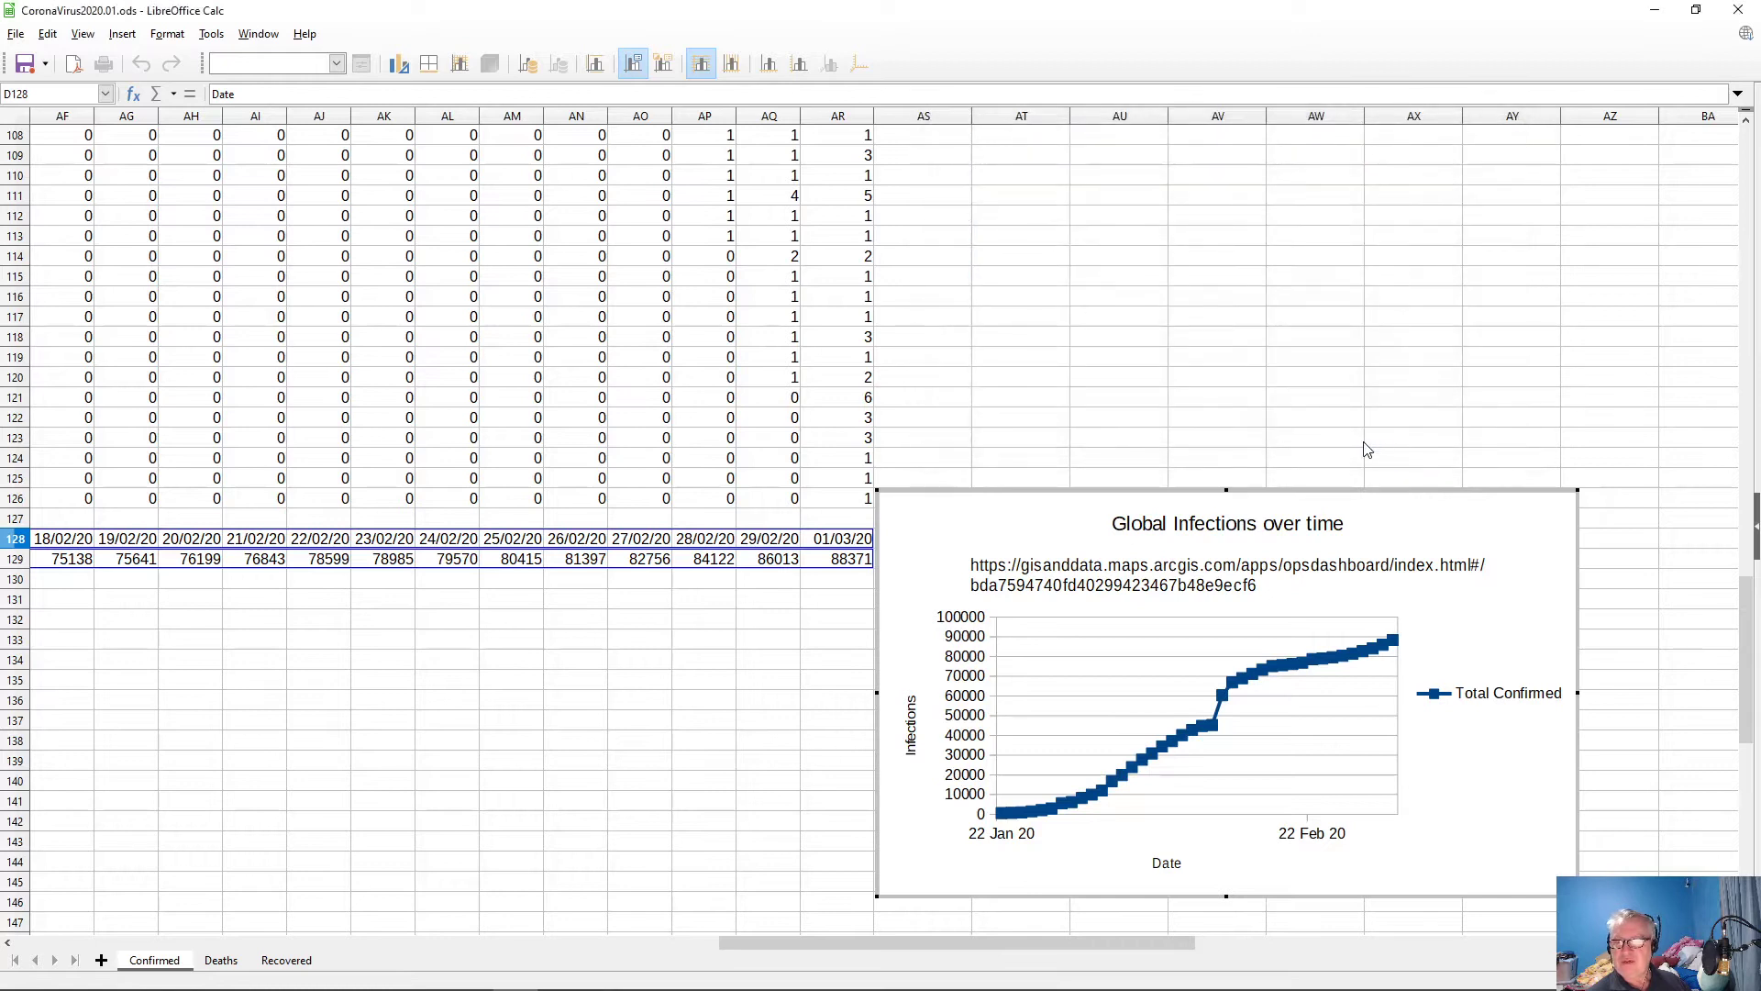
- Move the Global Infections chart below the Total Confirmed row so it starts at column D, row 131
left_click(1287, 499)
left_click_drag(1288, 491, 286, 599)
left_click_drag(868, 942, 509, 899)
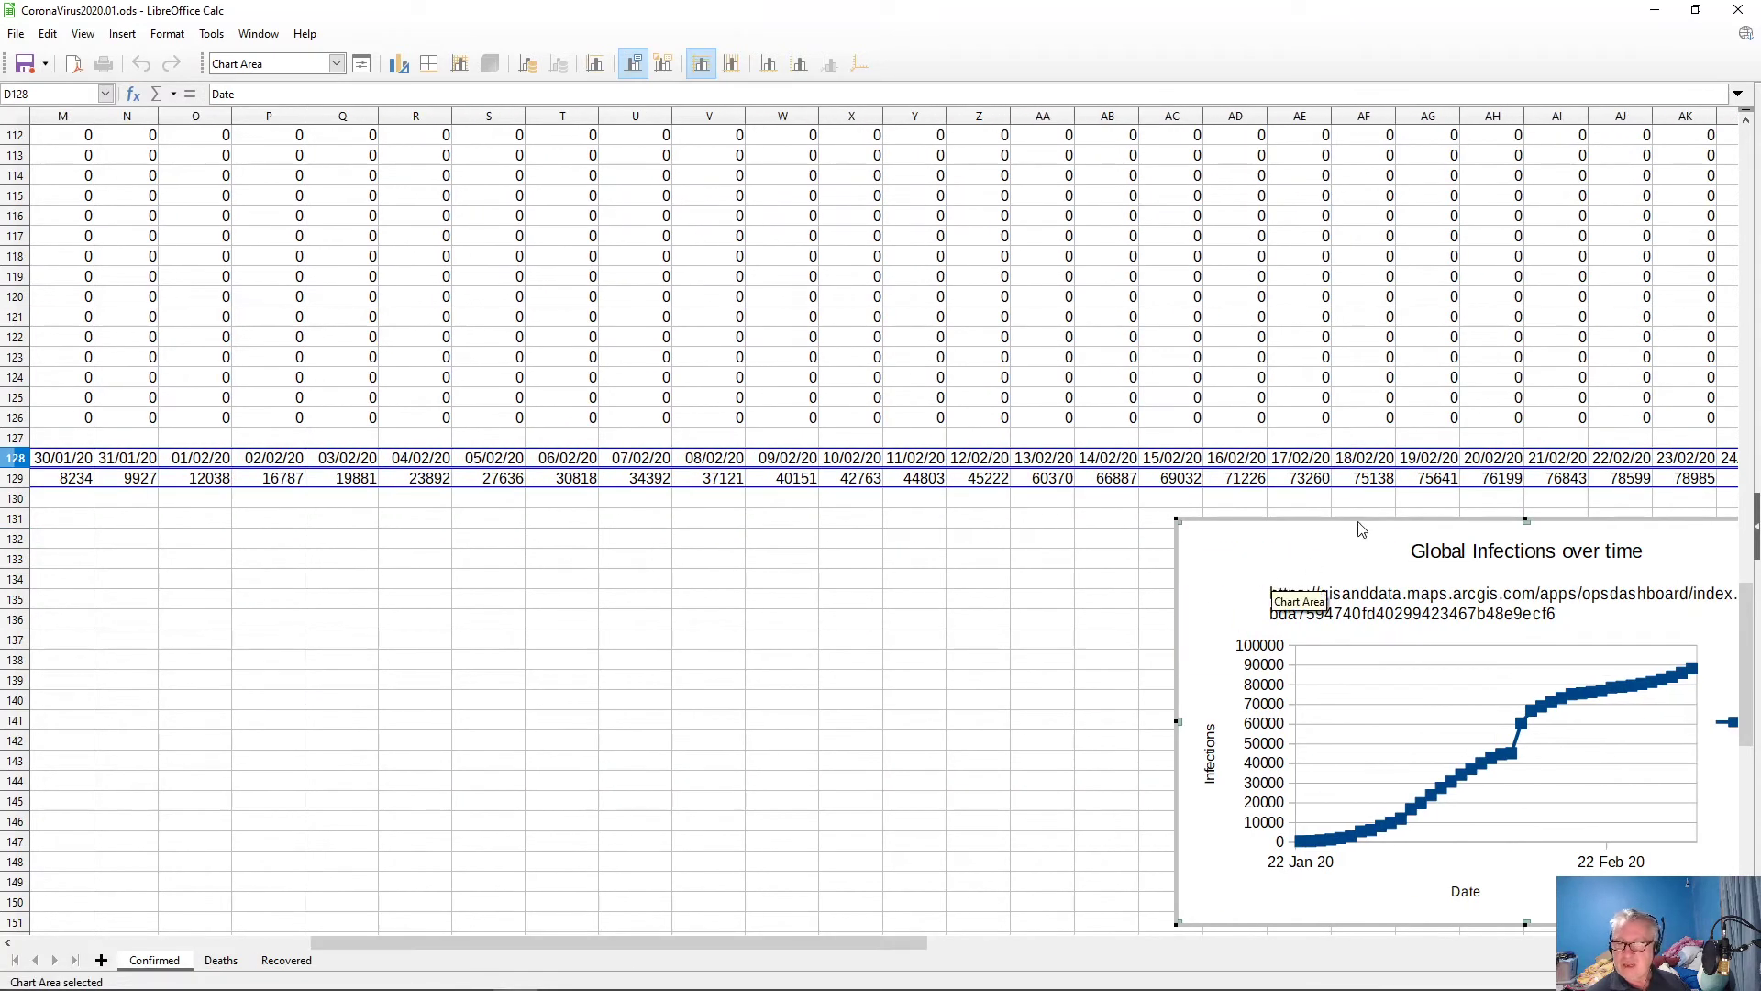
left_click_drag(1358, 519, 113, 514)
left_click_drag(814, 942, 457, 936)
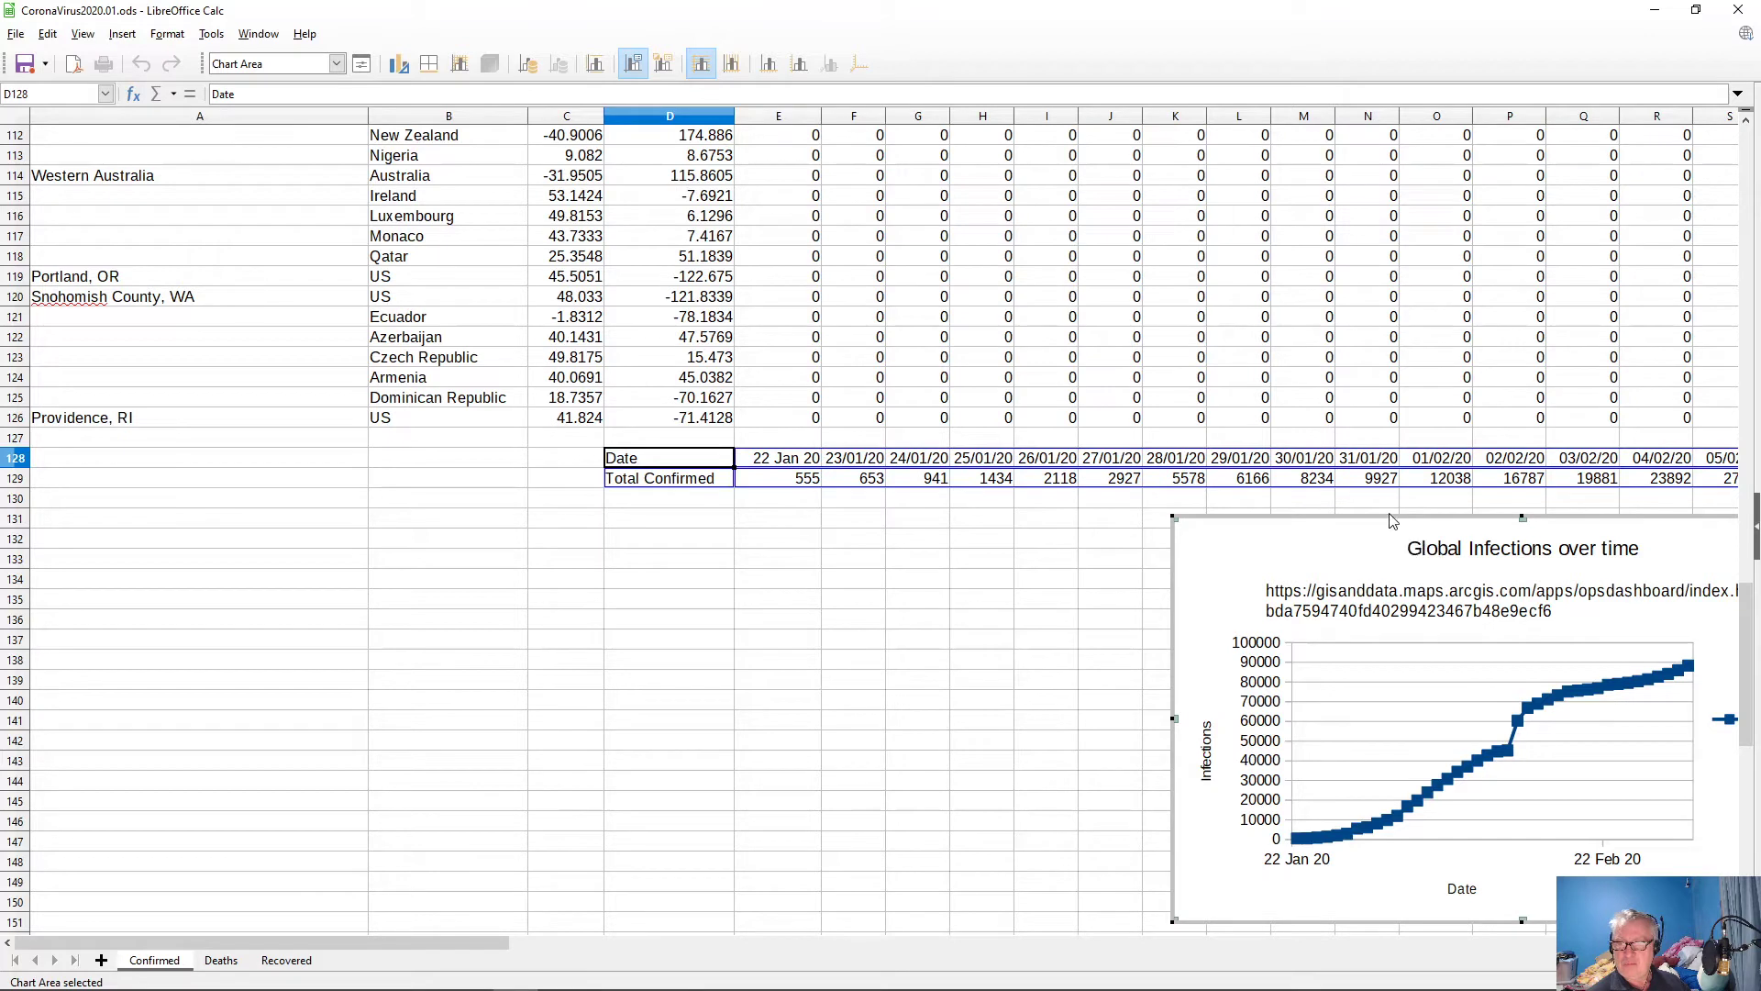
left_click_drag(1391, 520, 823, 514)
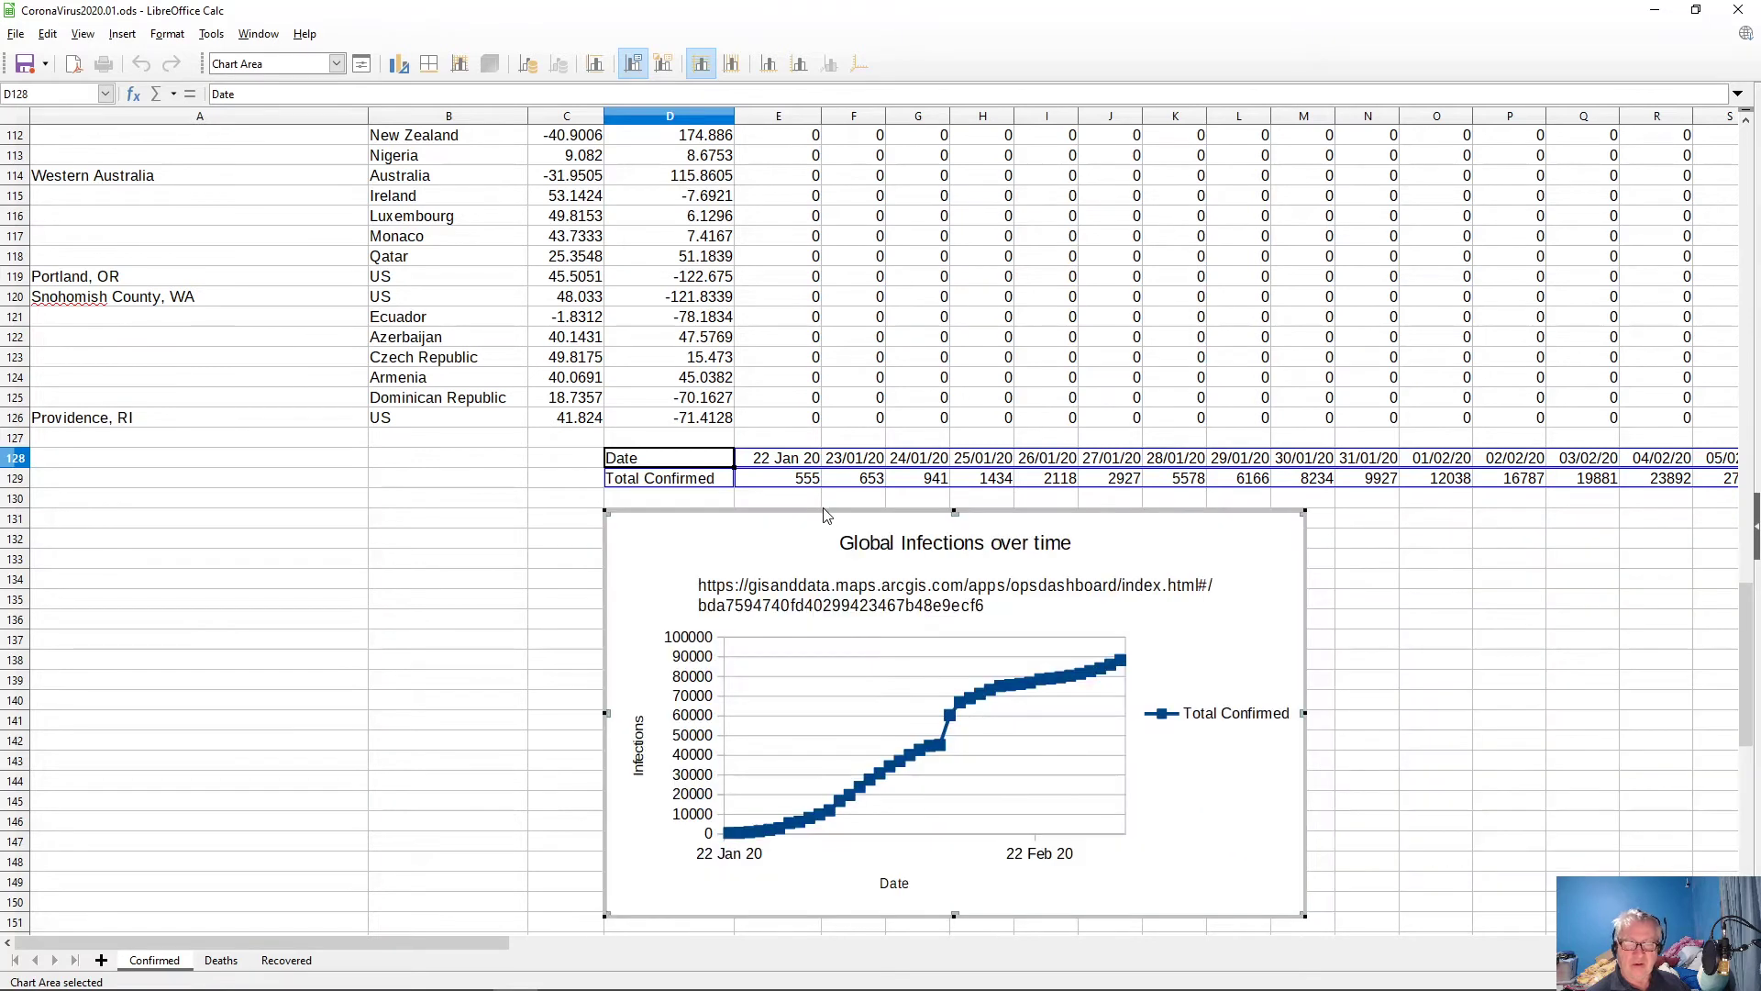
- Enlarge the Global Infections chart from its lower corner so it extends to about column AA and row 170
scroll(1699, 762, "down", 5)
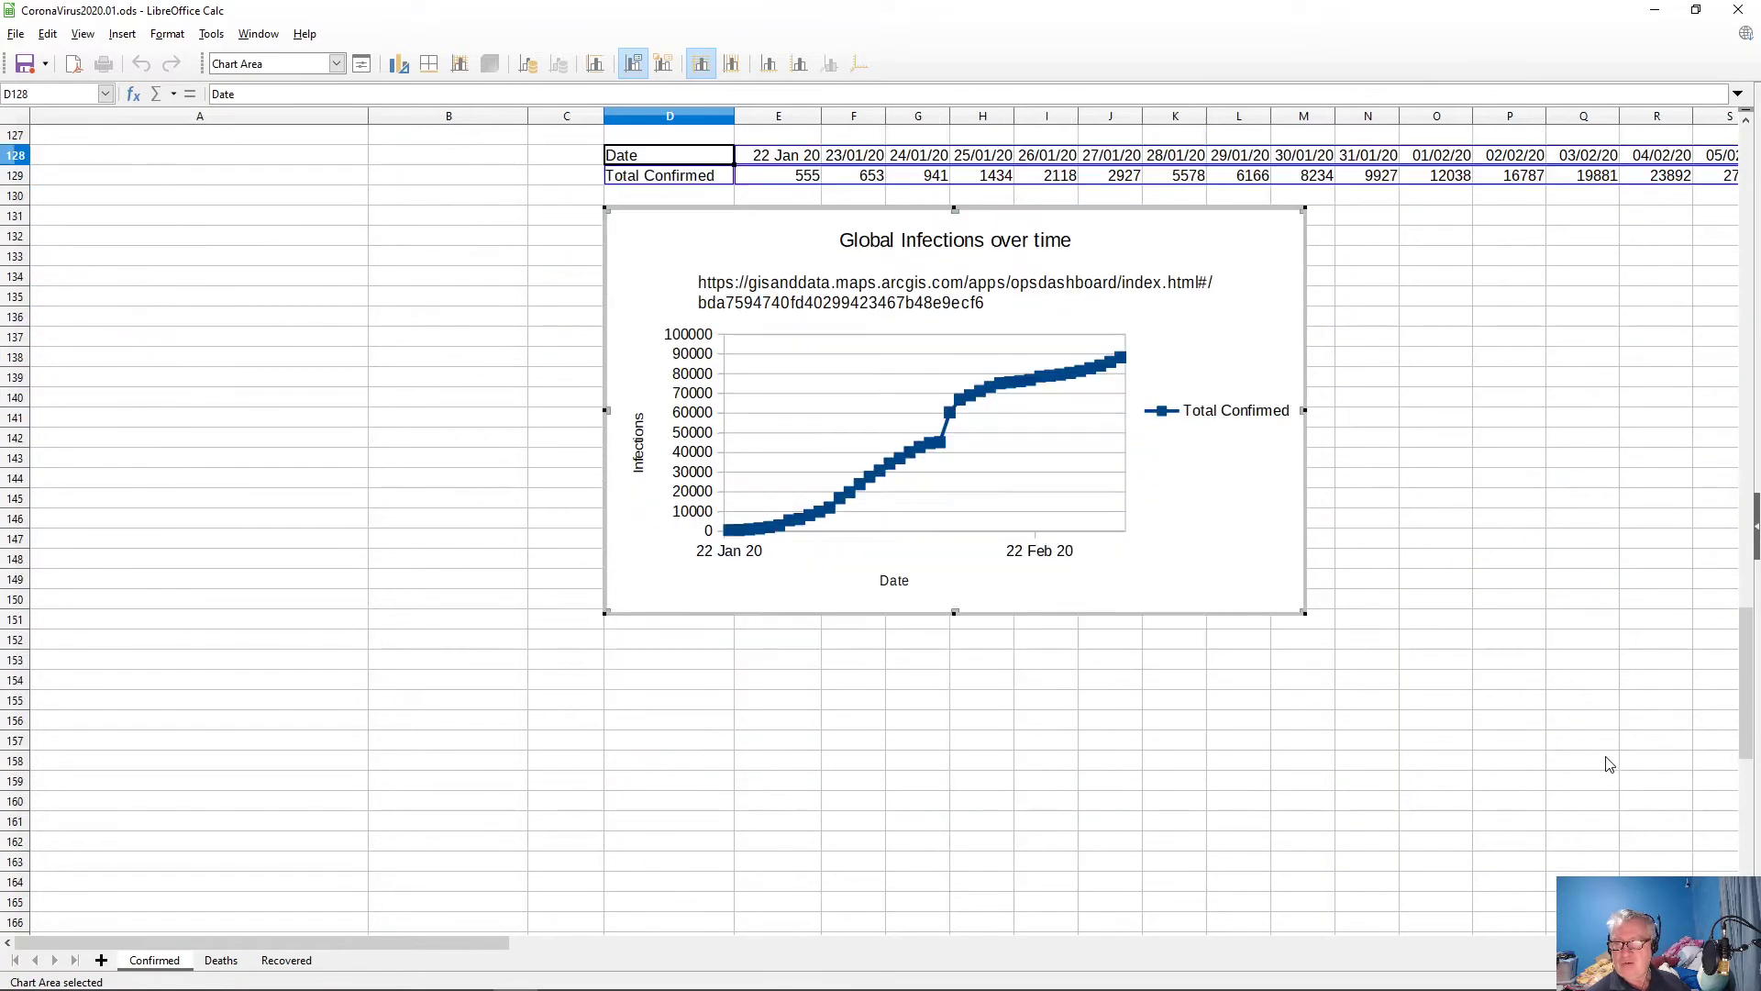
scroll(881, 522, "right", 2)
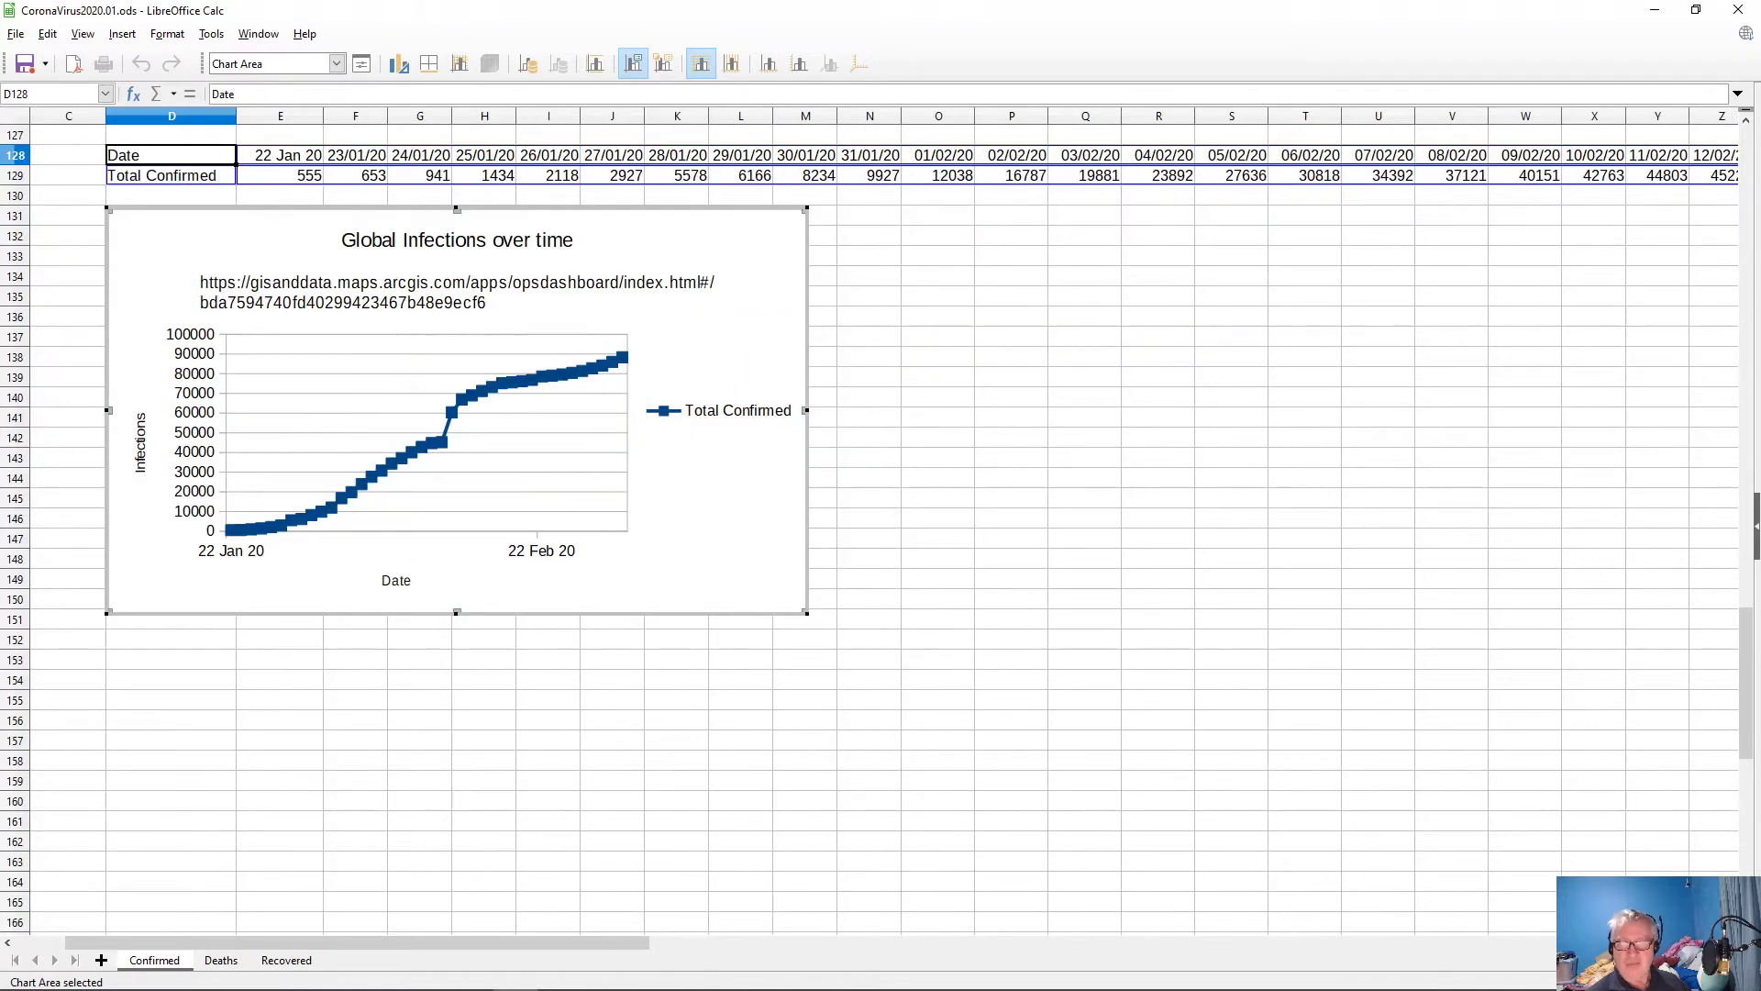
scroll(881, 523, "right", 1)
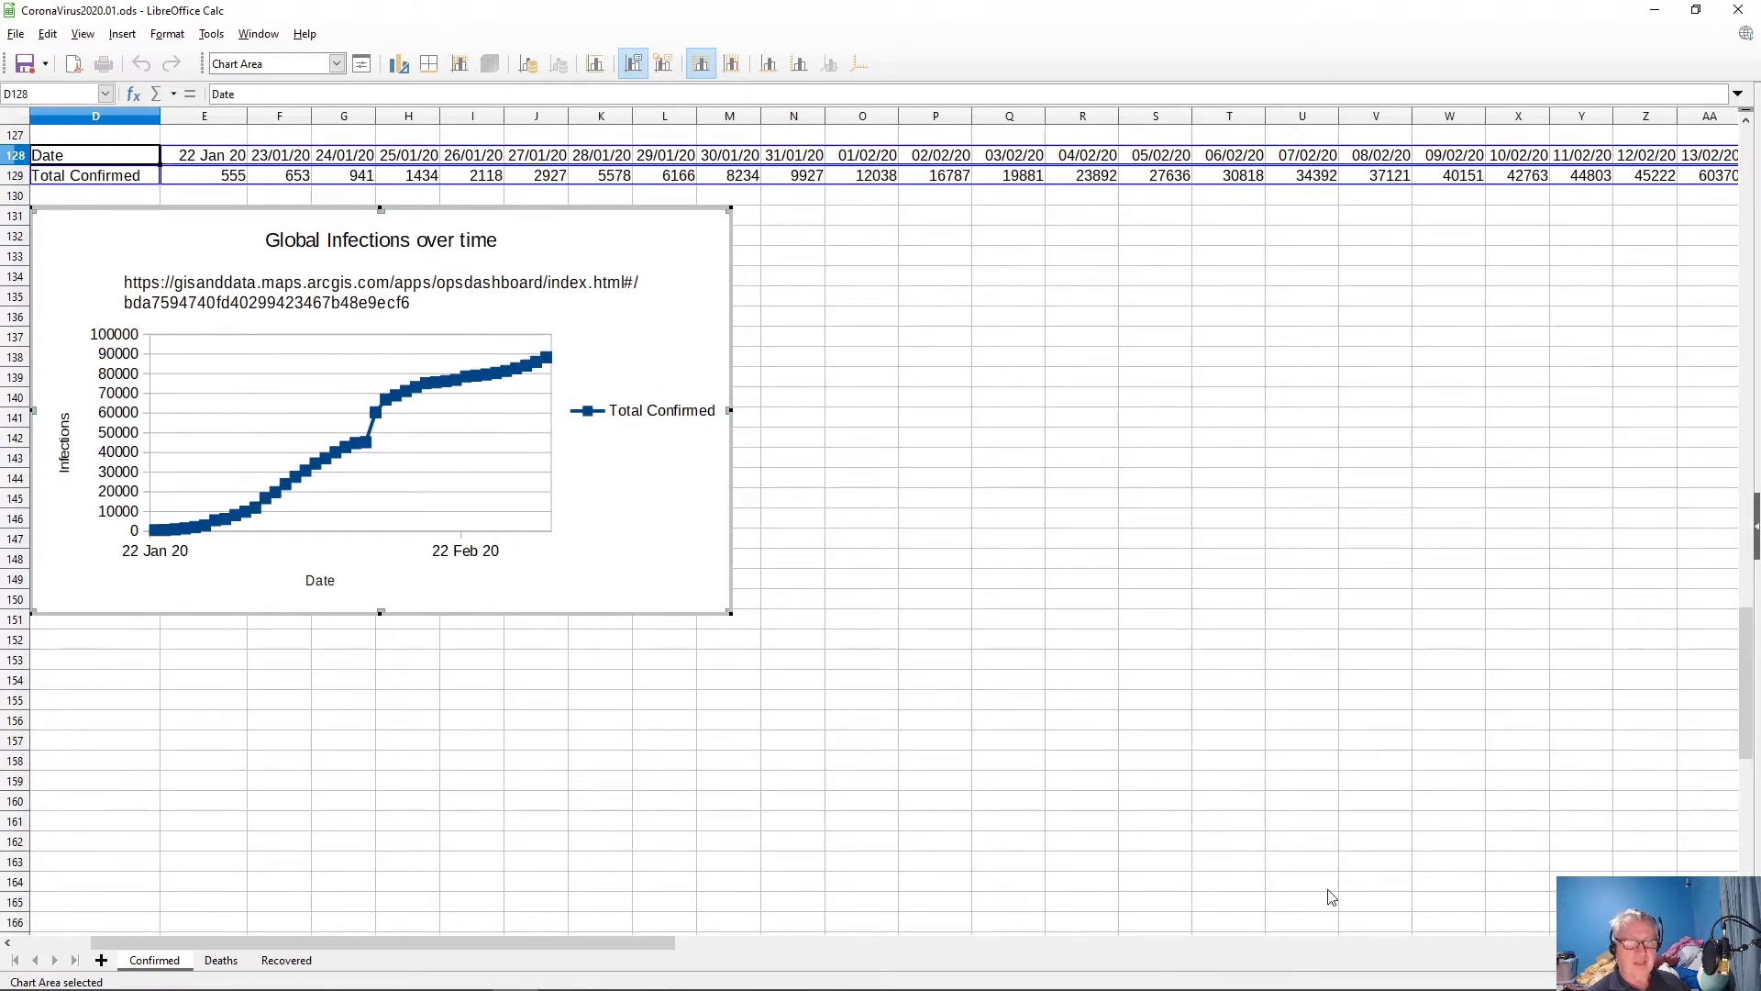
scroll(881, 523, "down", 1)
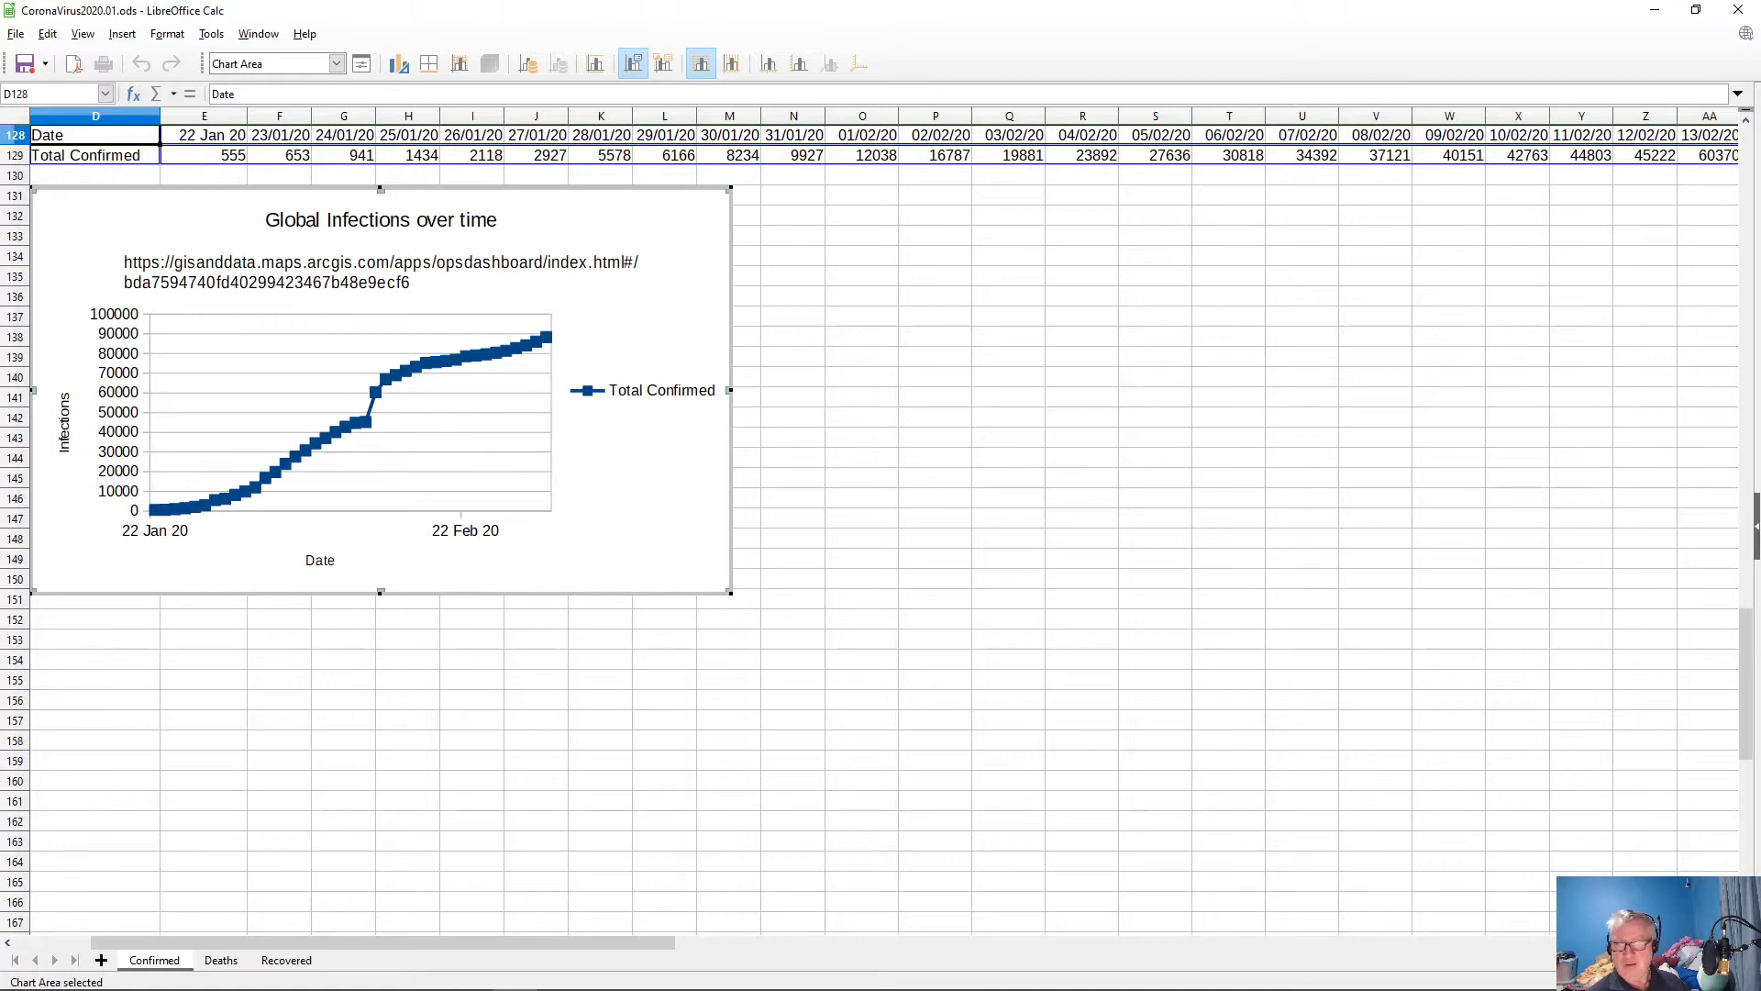
scroll(880, 523, "down", 2)
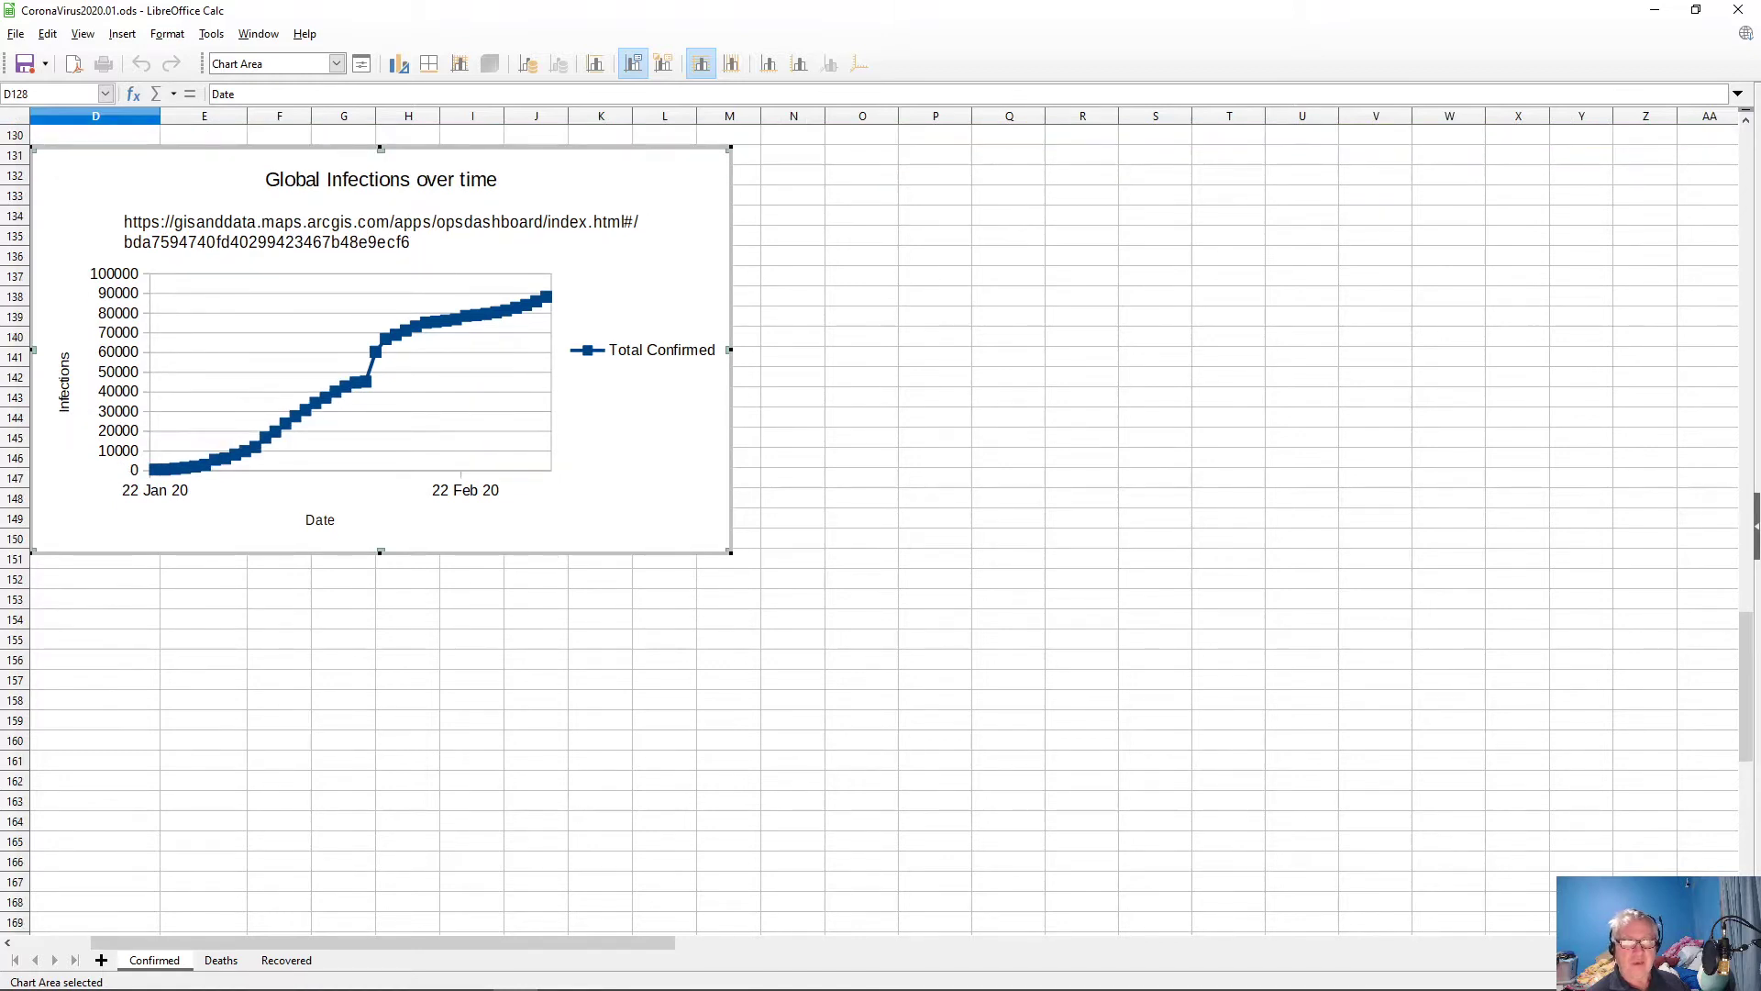
scroll(881, 523, "down", 1)
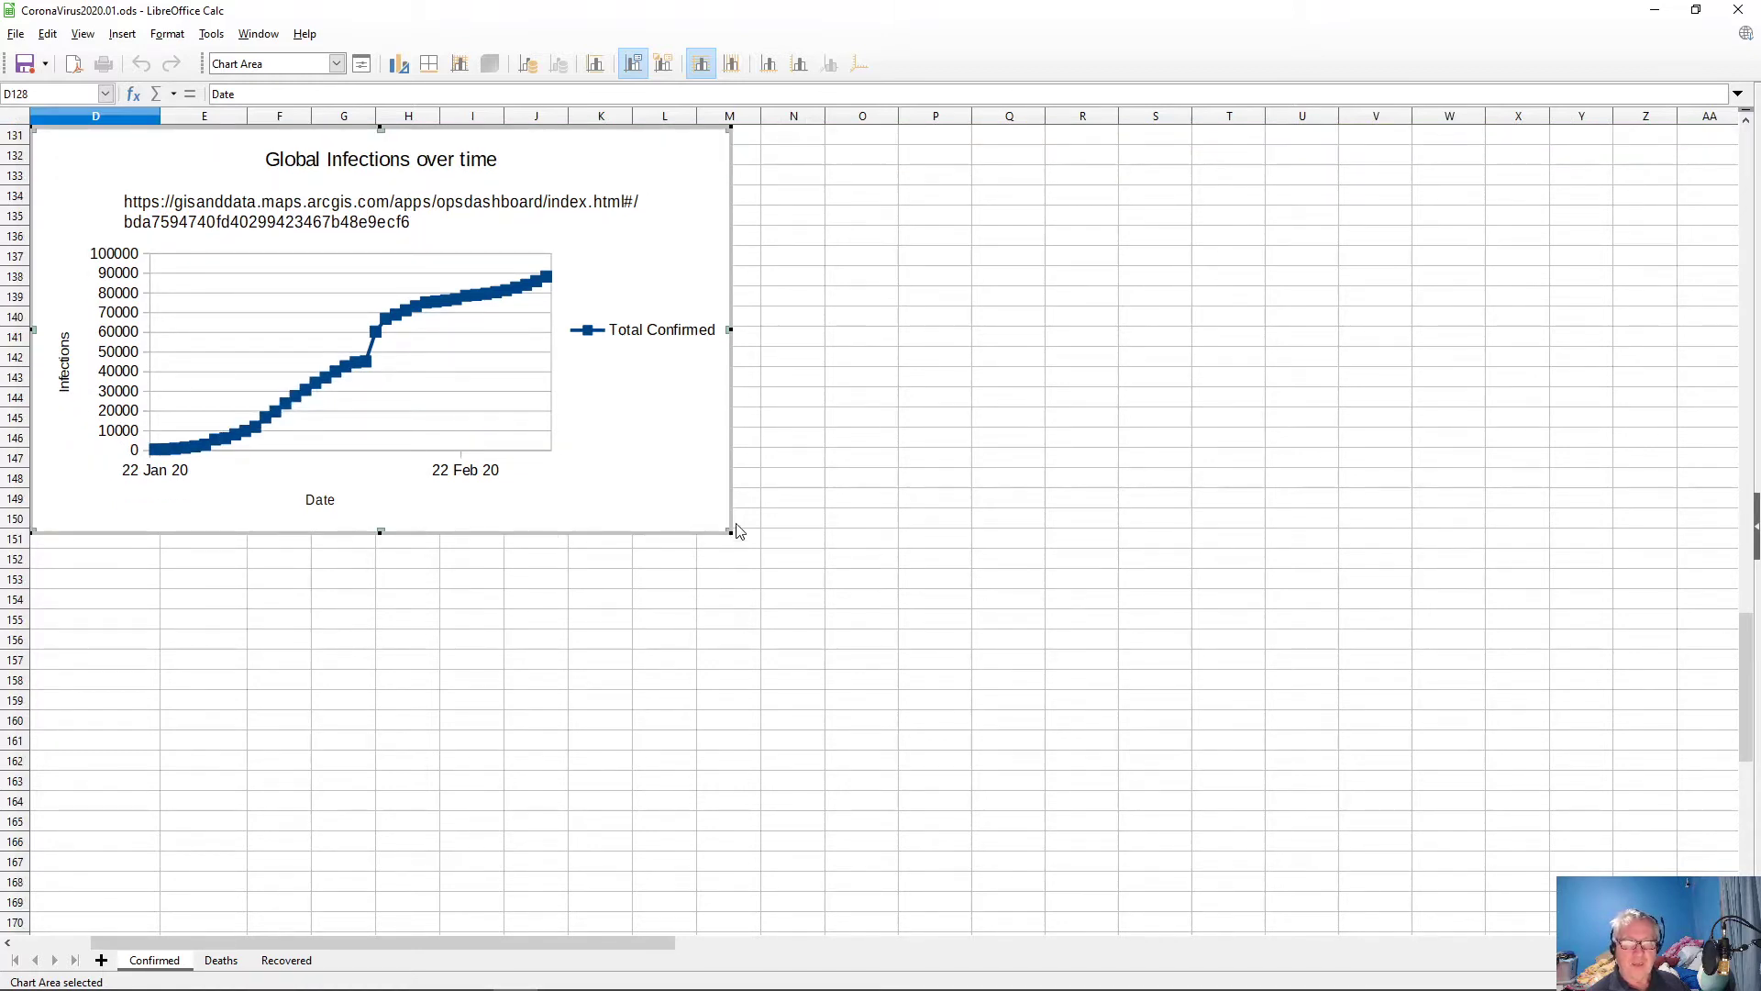
left_click_drag(731, 532, 1729, 929)
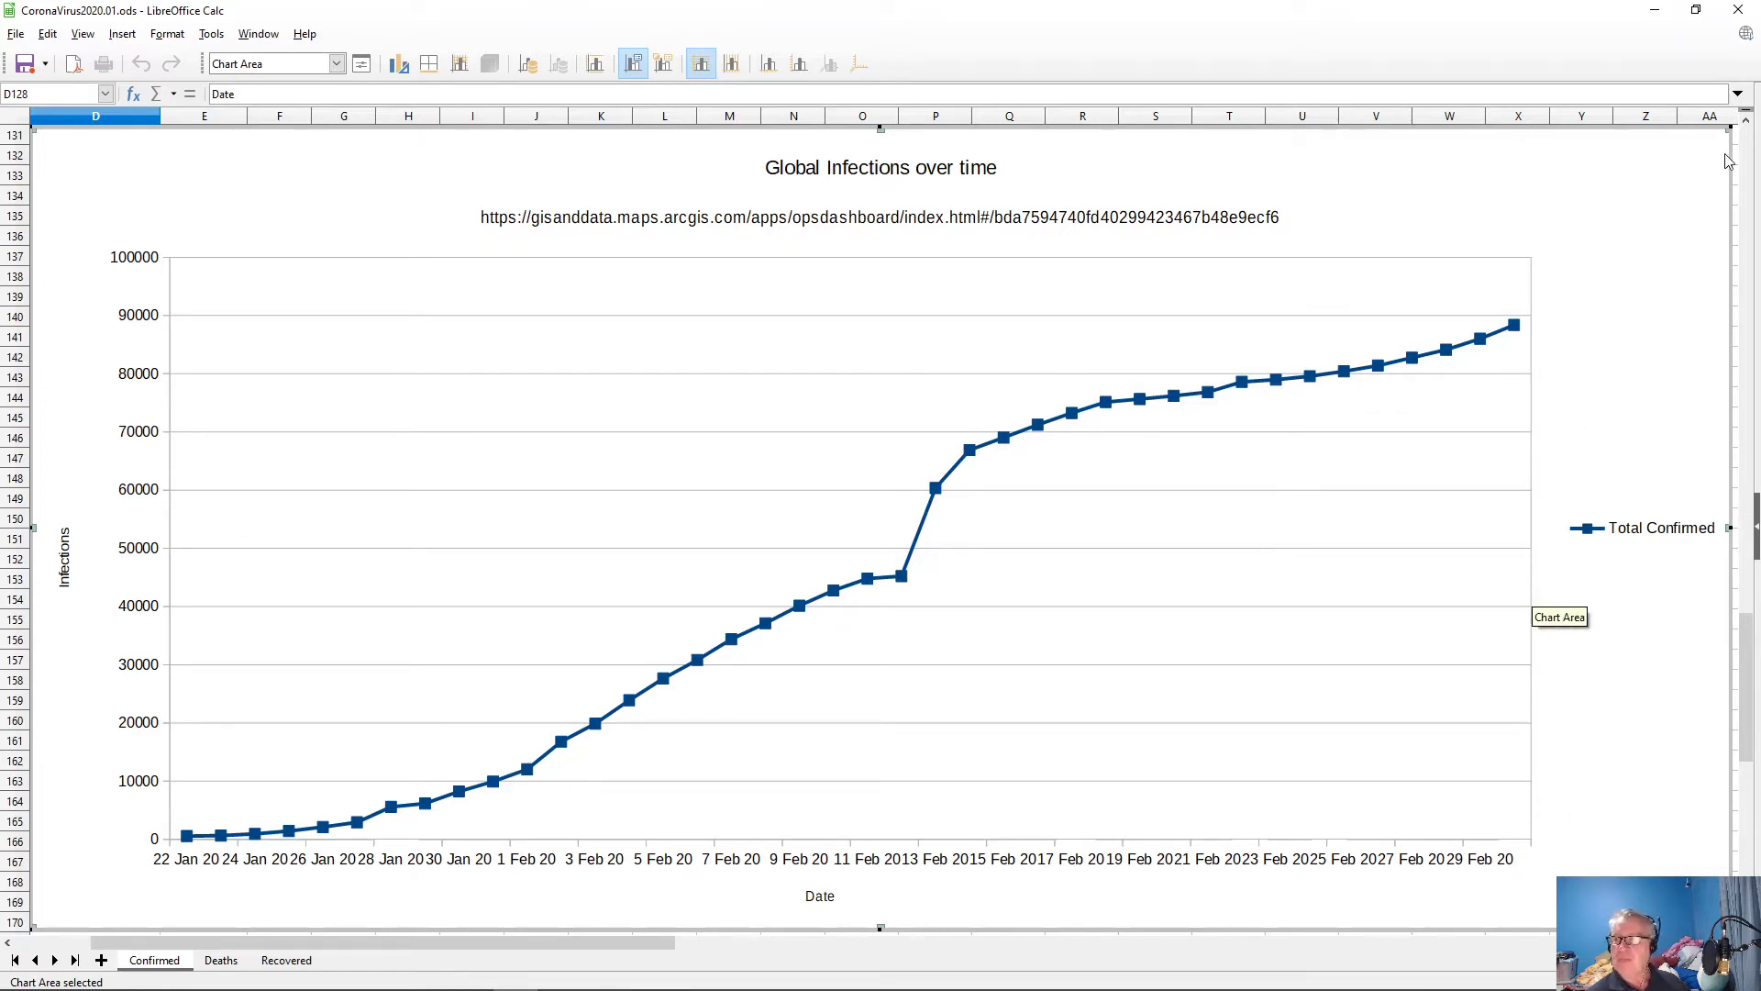
- Format the first date in the Date row, cell E128, as YY-MM-DD
left_click(1747, 124)
left_click(1747, 124)
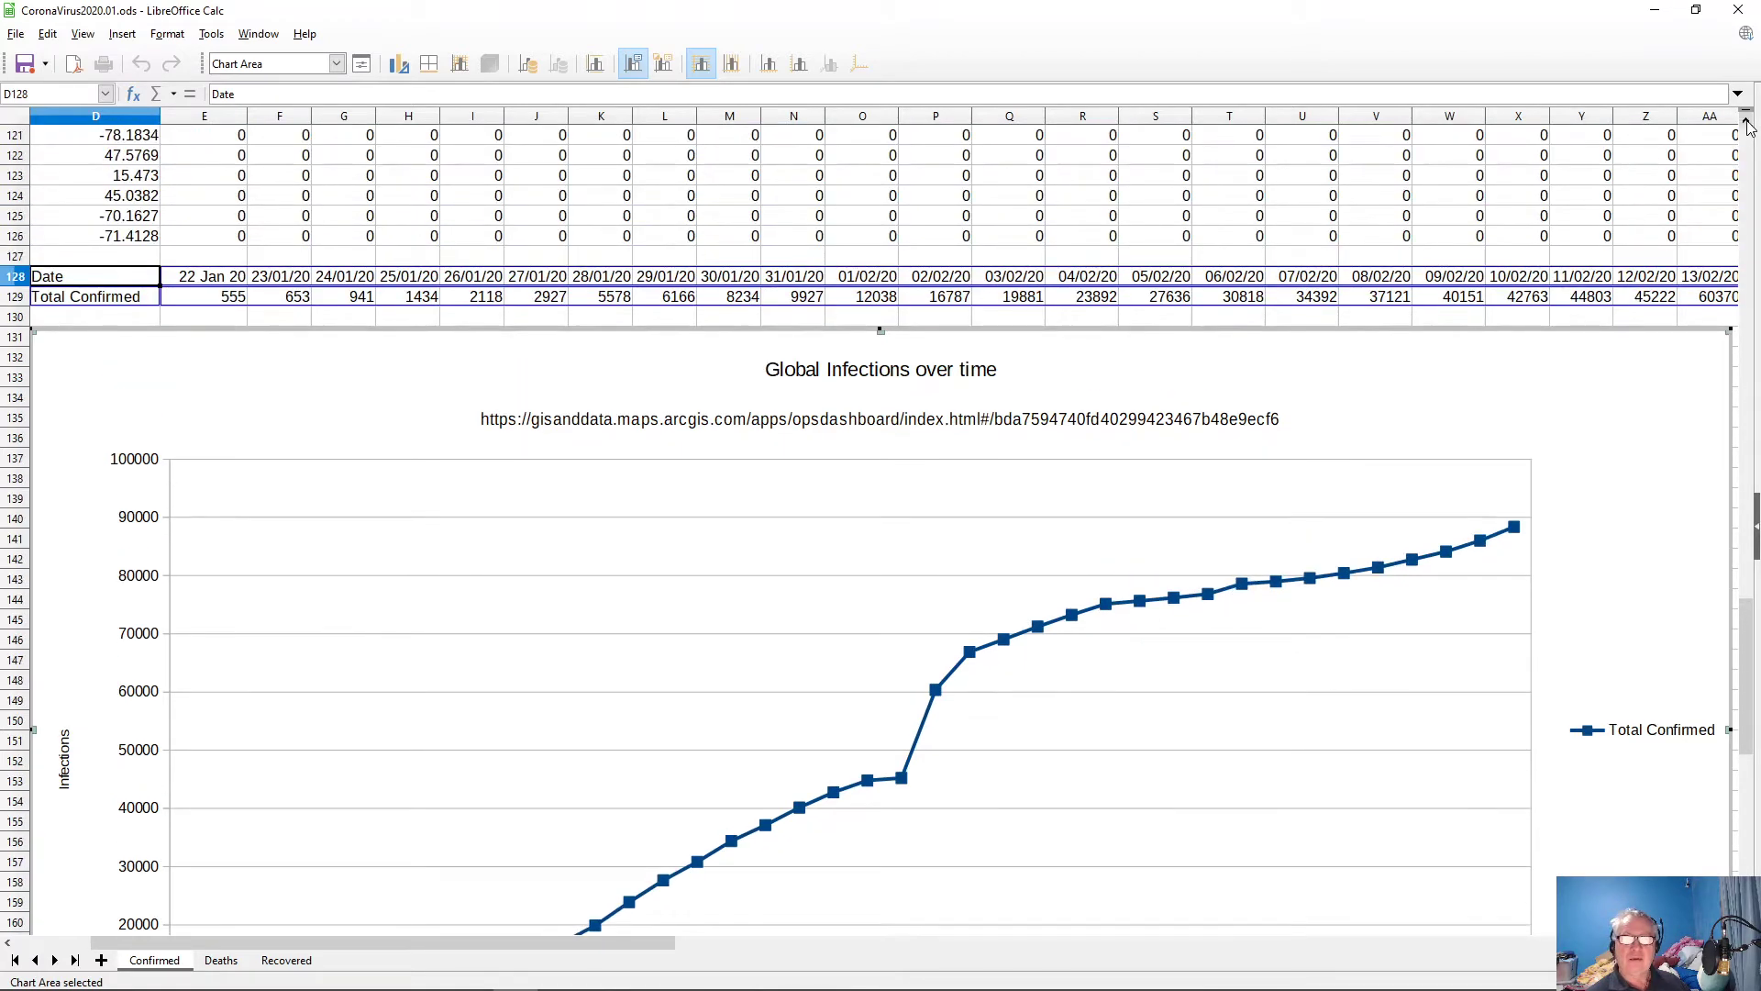
left_click(217, 284)
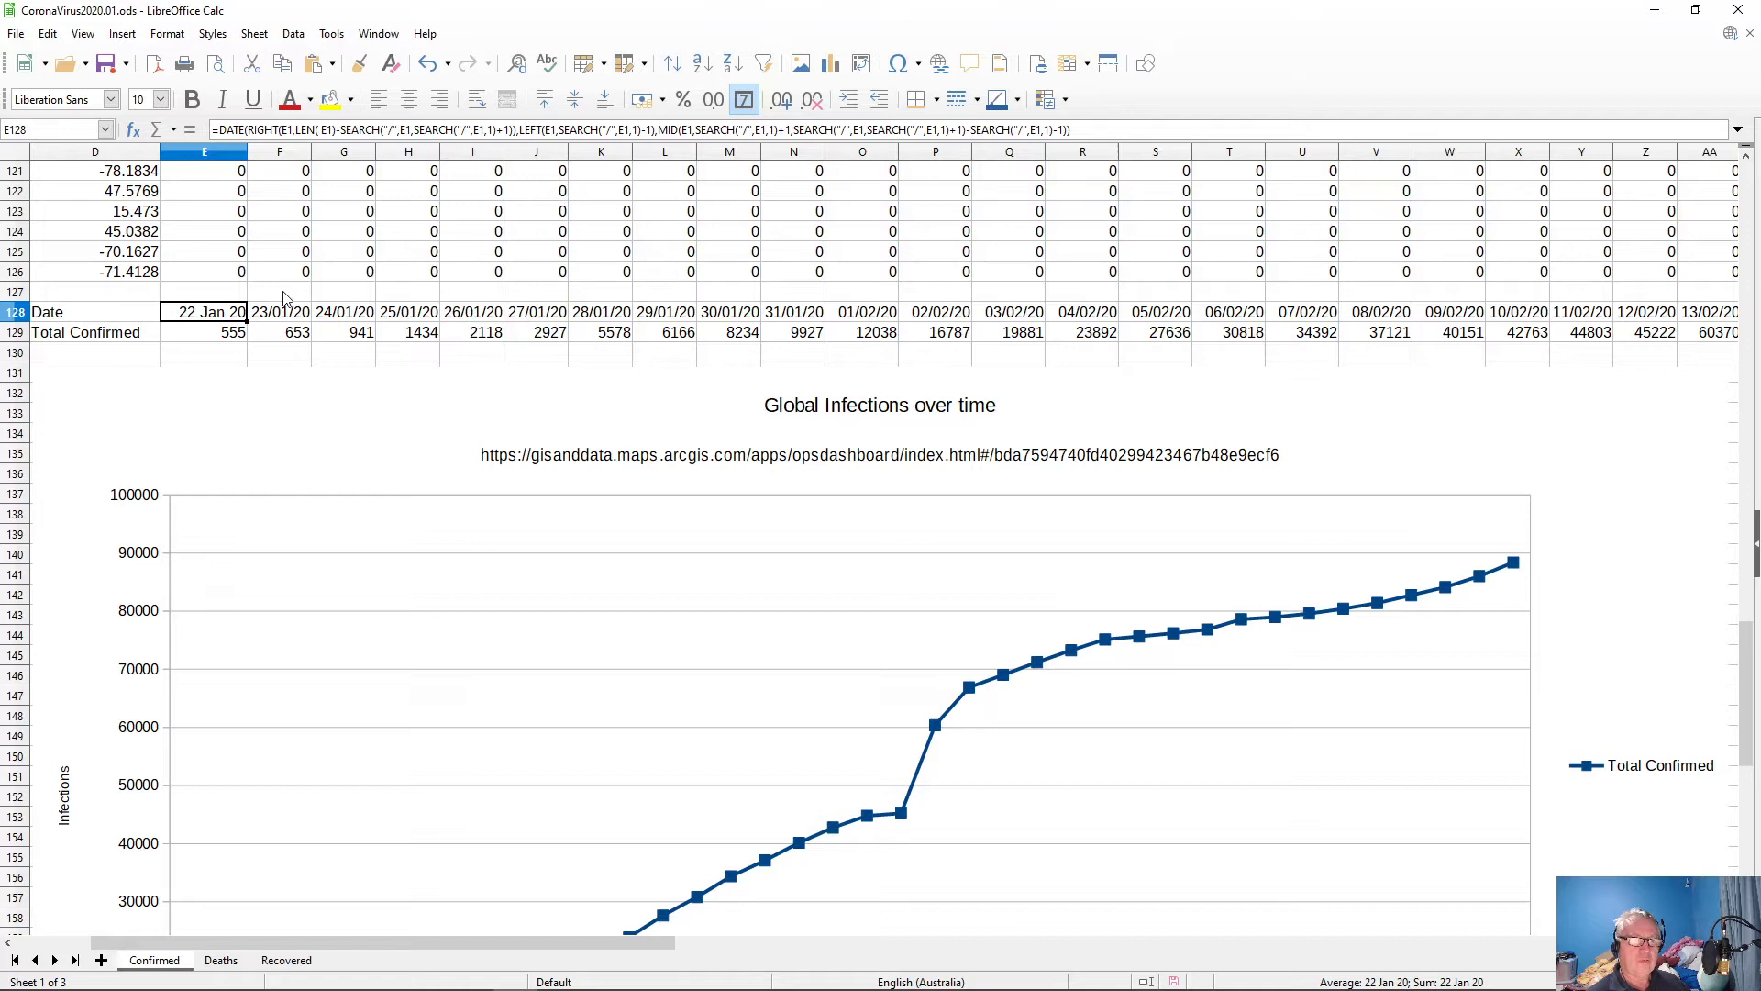
right_click(210, 315)
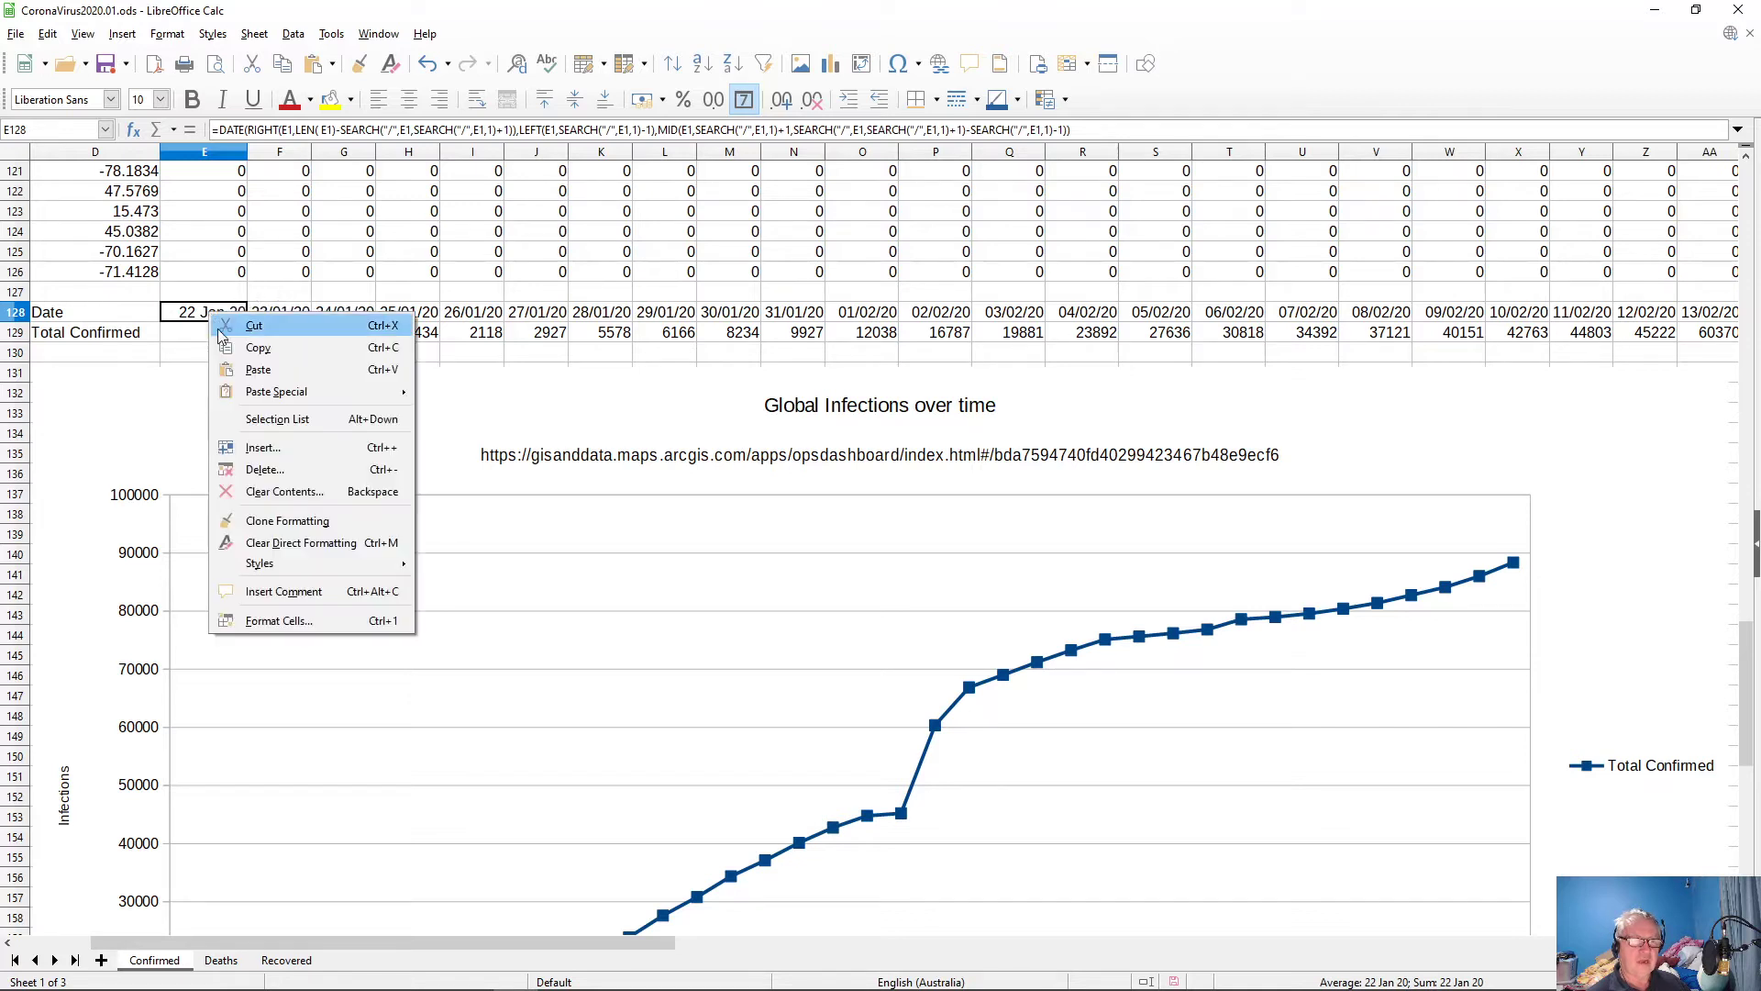
left_click(332, 621)
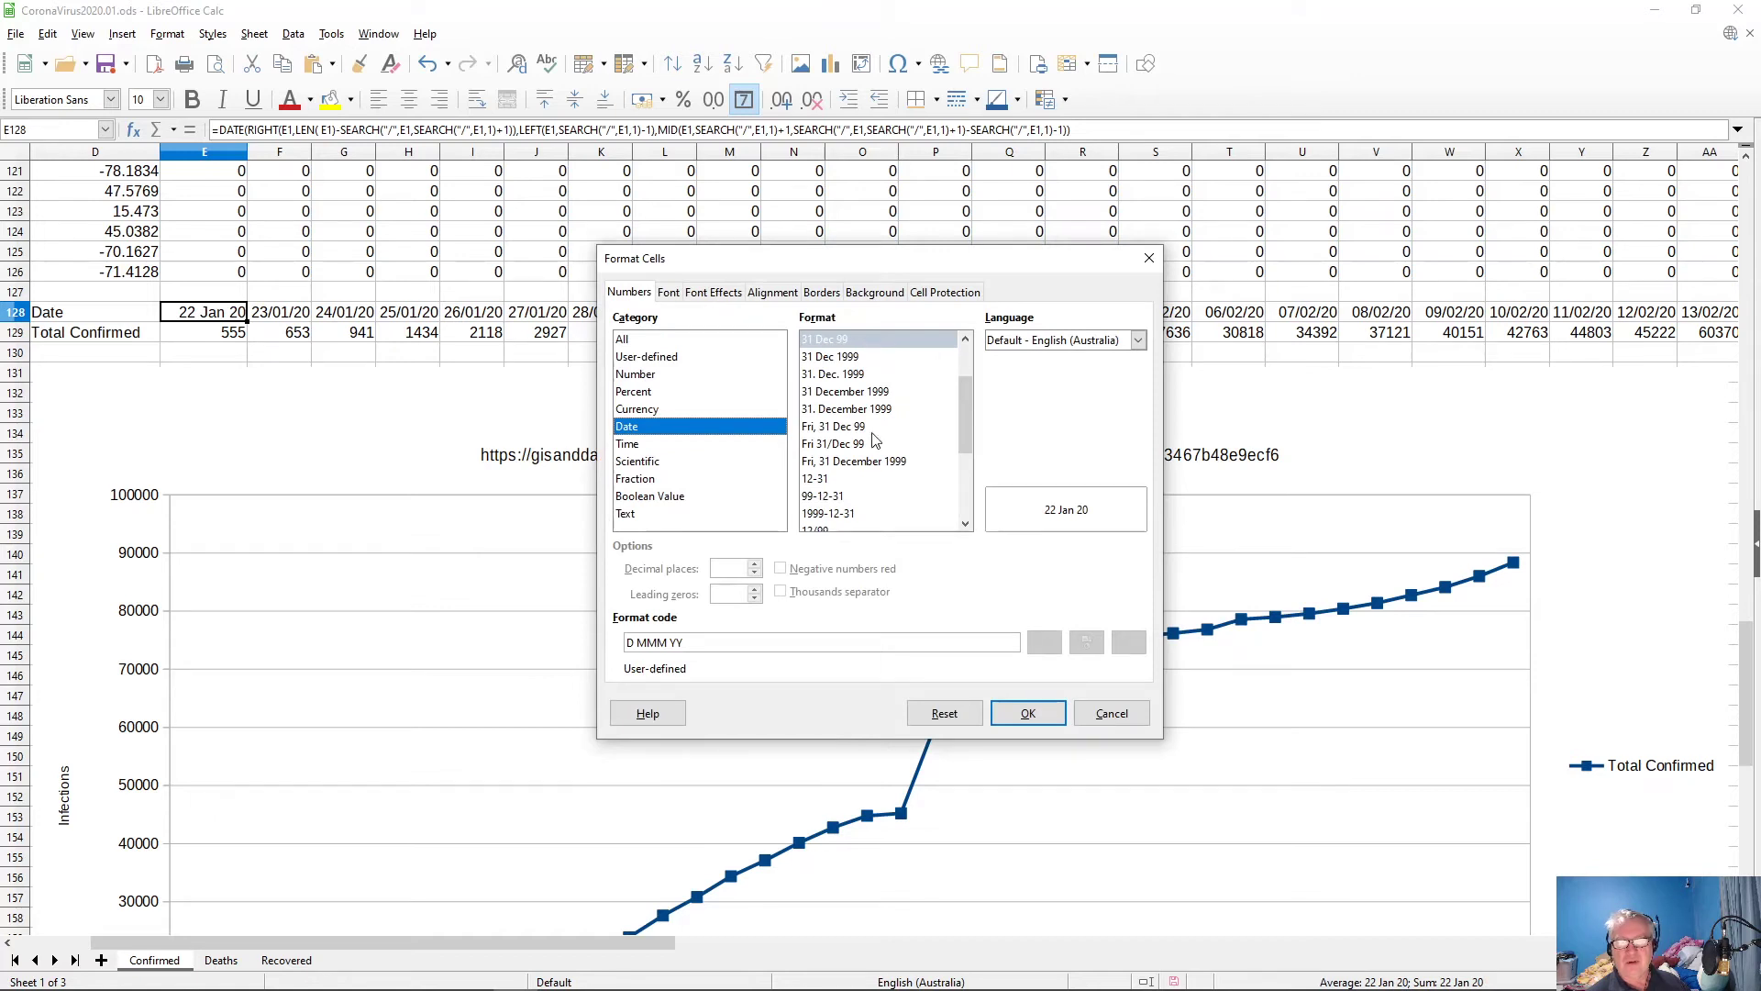
left_click_drag(965, 429, 972, 468)
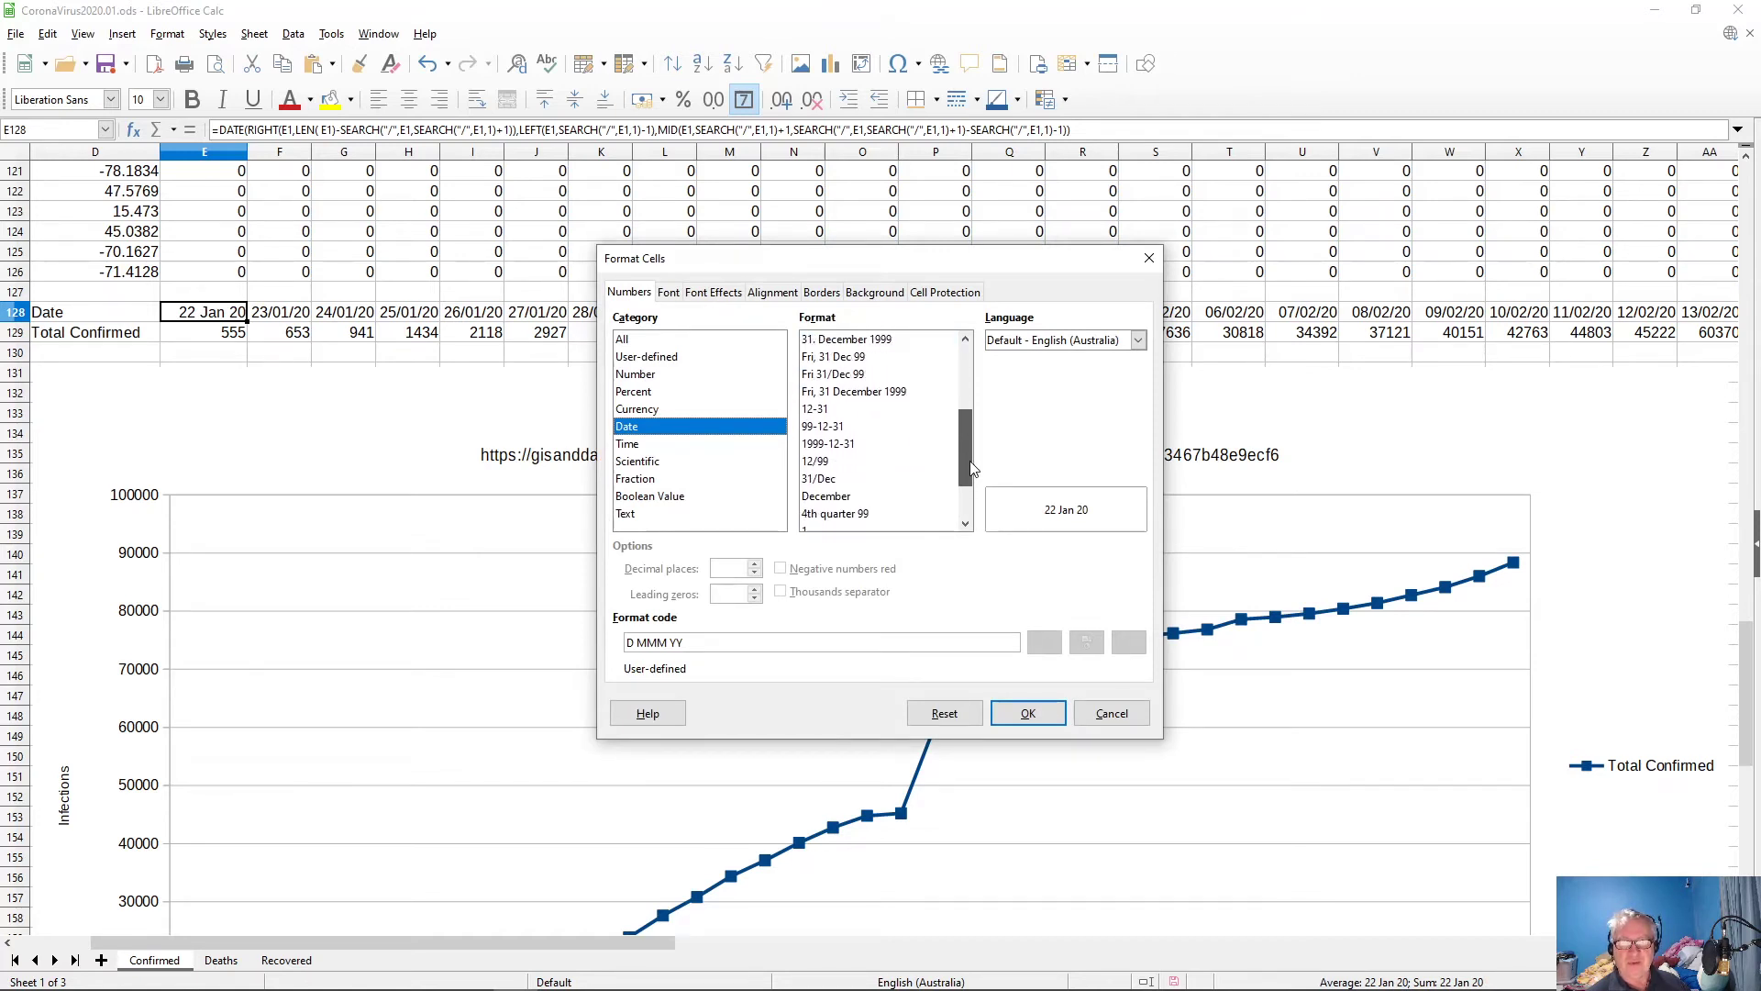
left_click(836, 430)
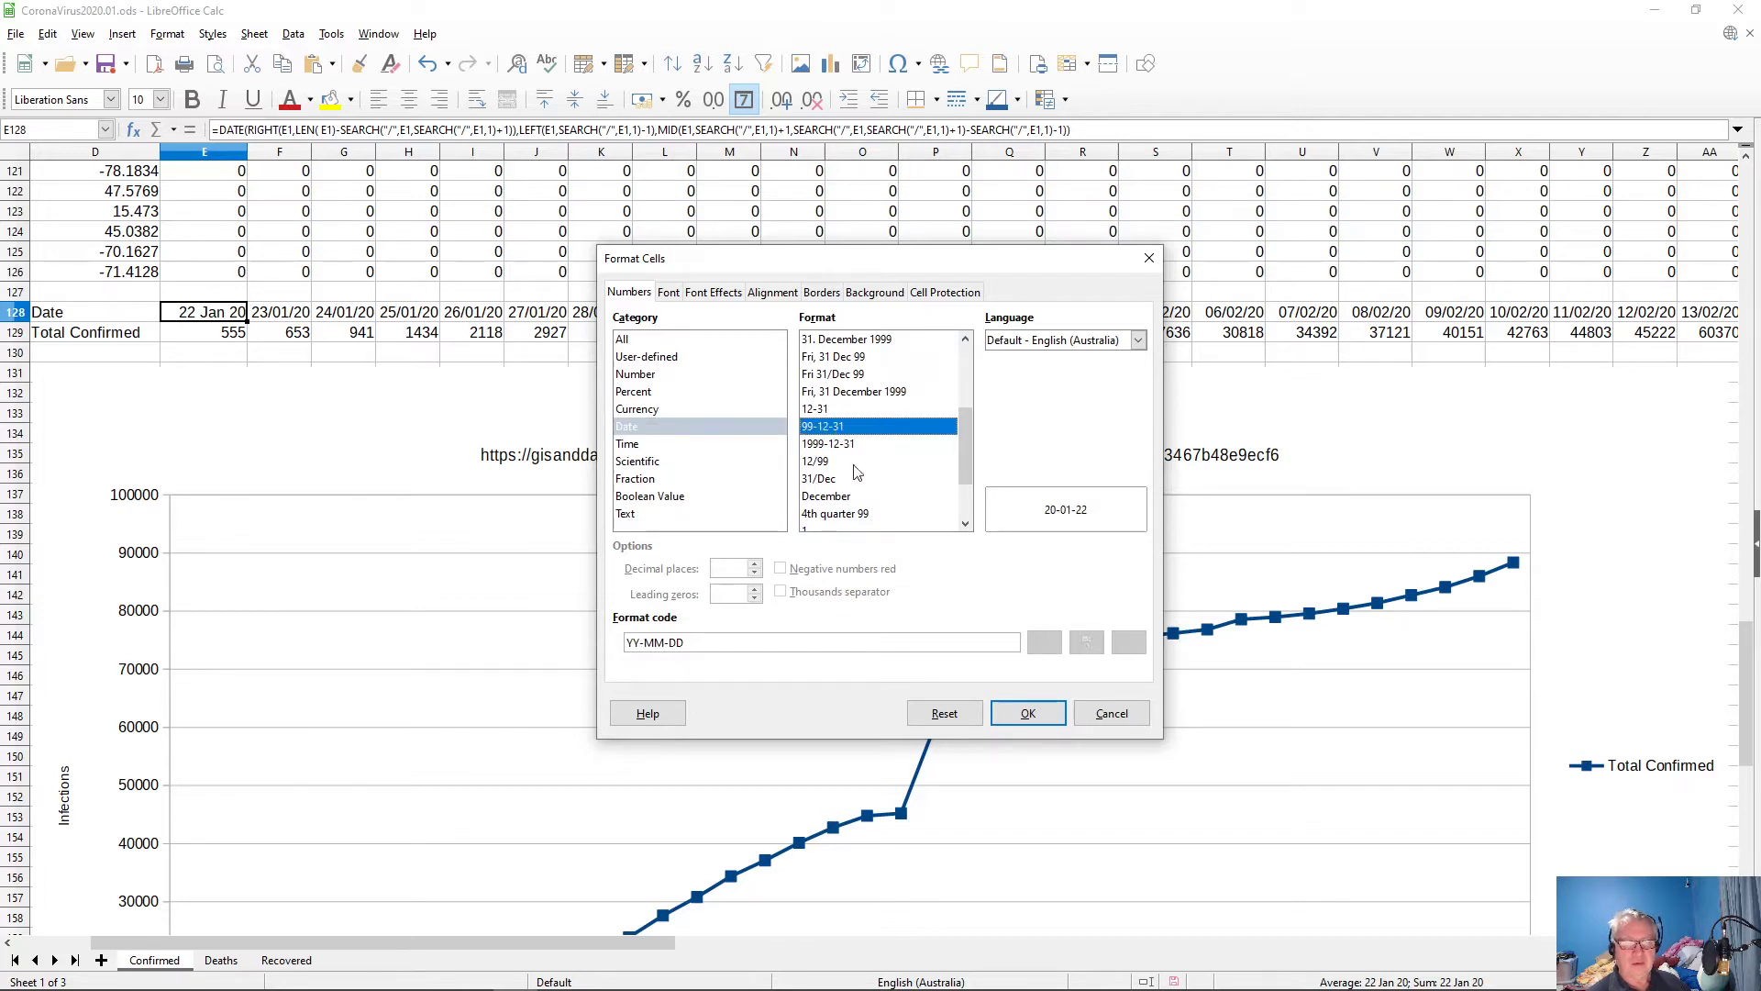
left_click(1026, 713)
- Format all dates in the Date row, E128:AR128, with the date format DD/MM/YY
mouse_move(1751, 656)
left_mouse_down()
mouse_move(1749, 724)
mouse_move(1749, 662)
left_mouse_up()
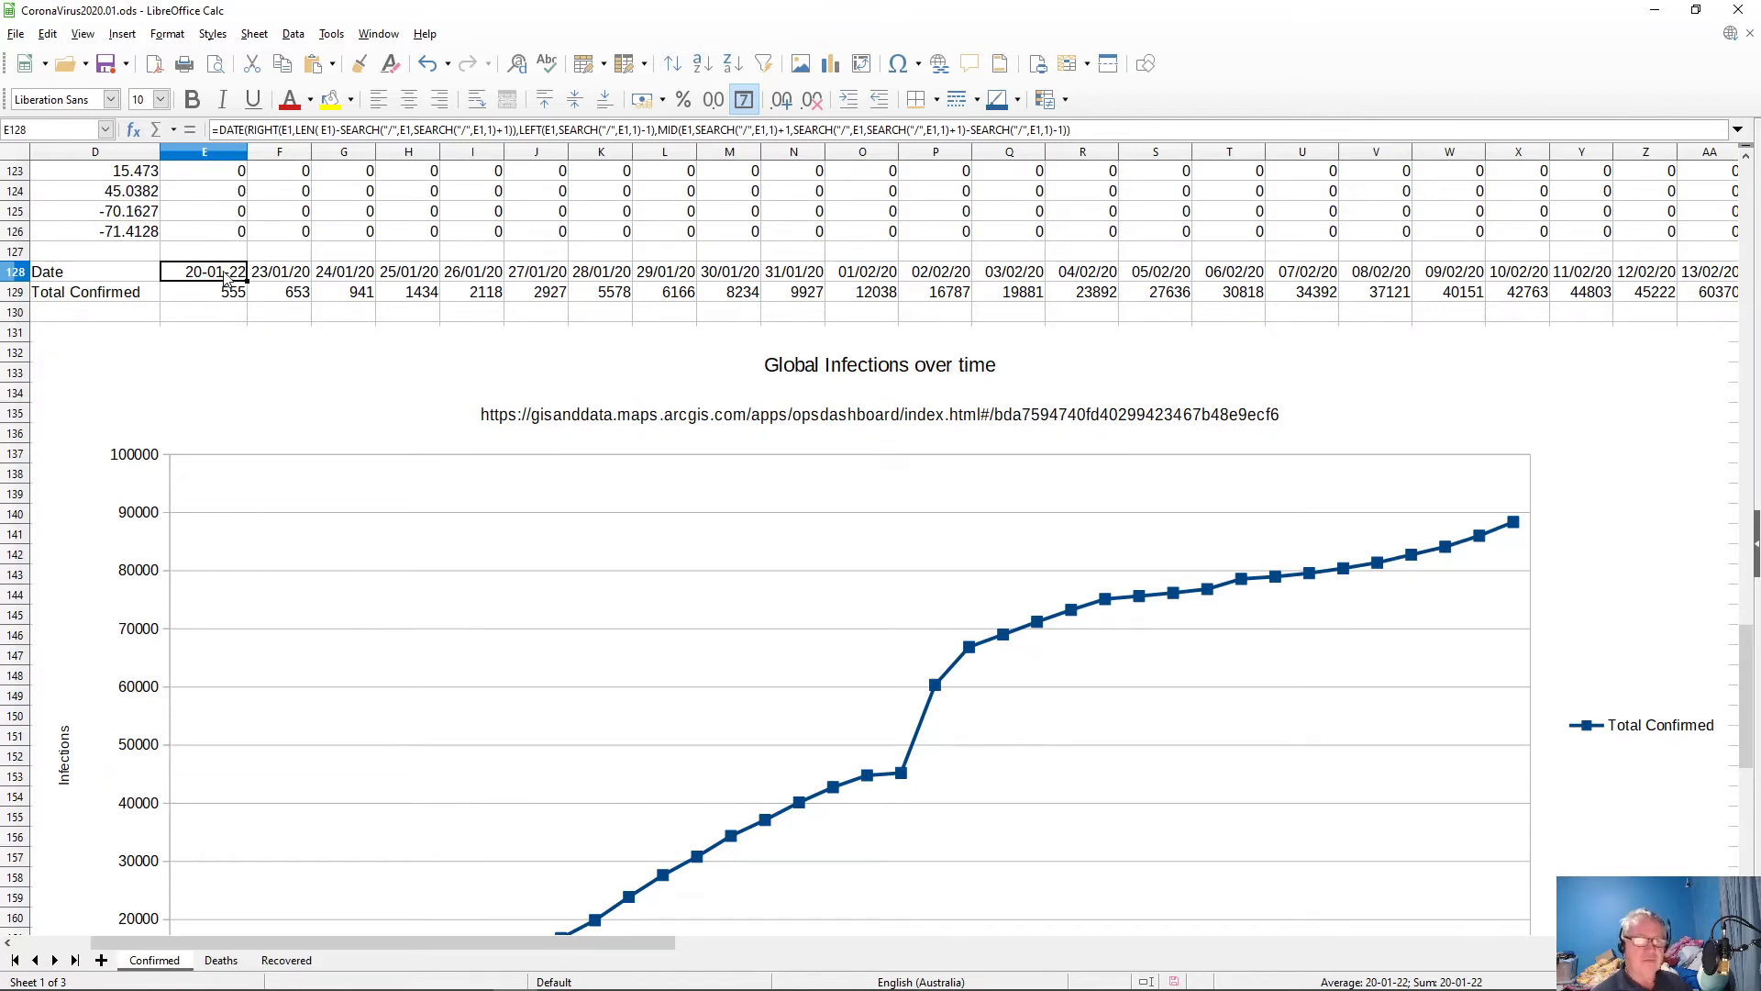
key("ctrl+shift+Right")
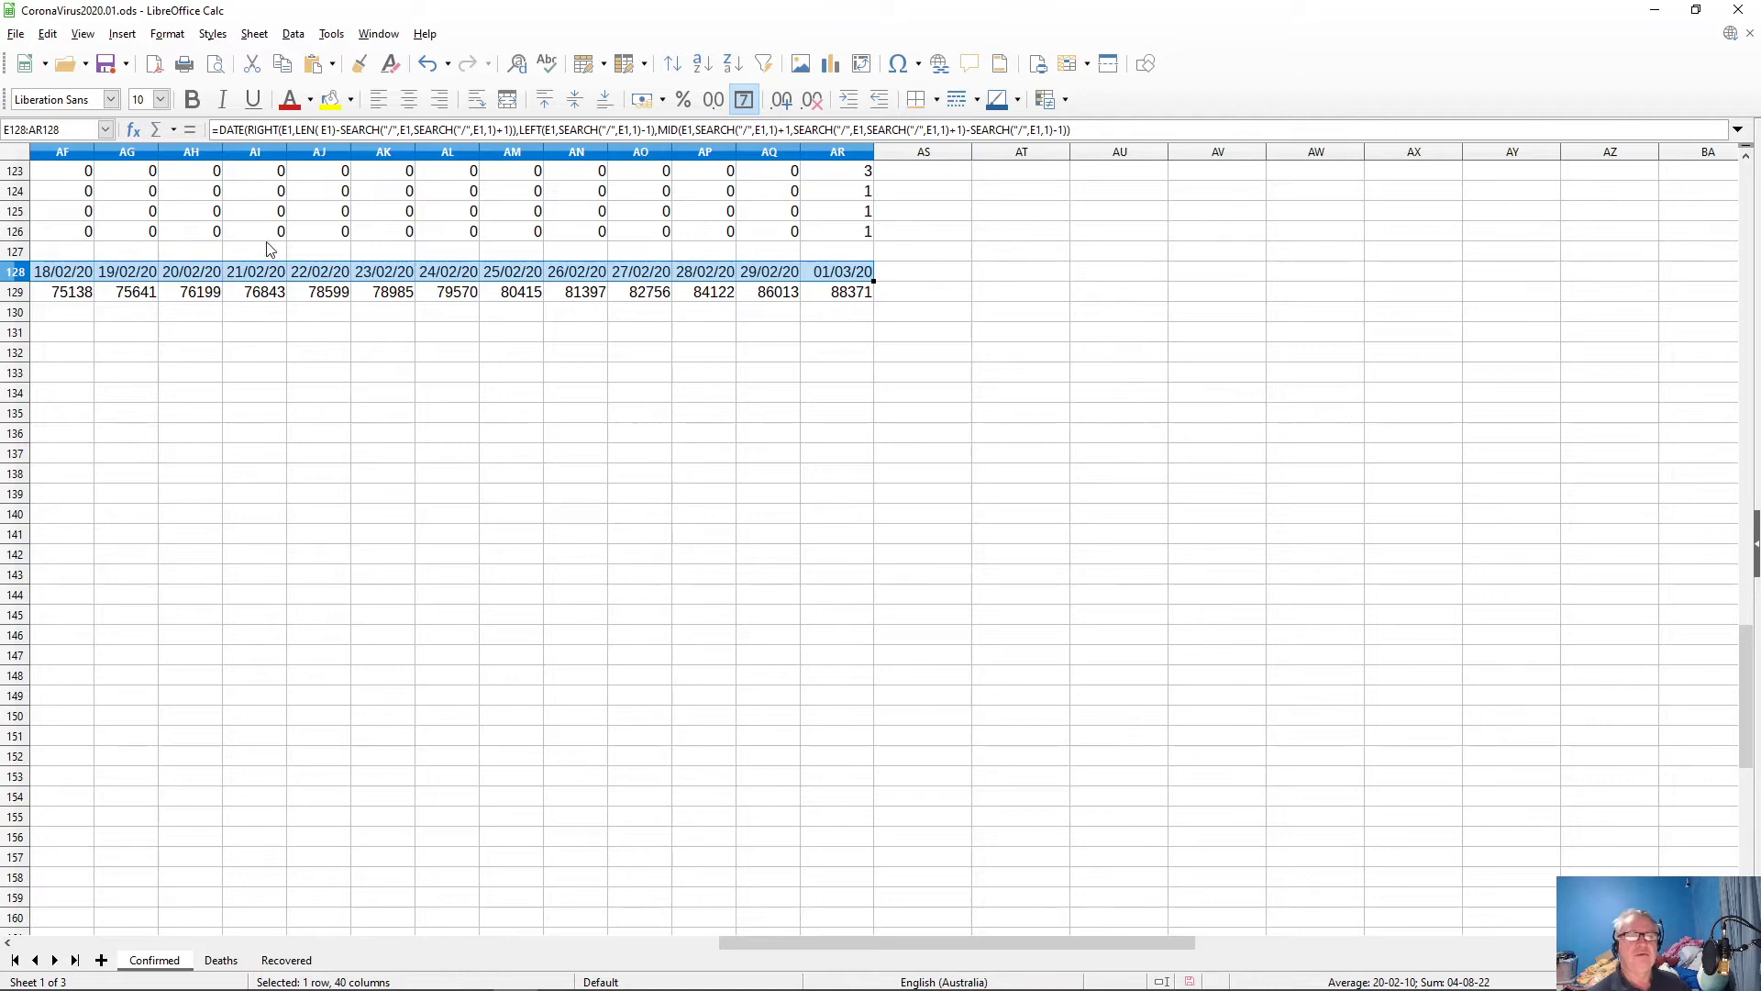
right_click(370, 272)
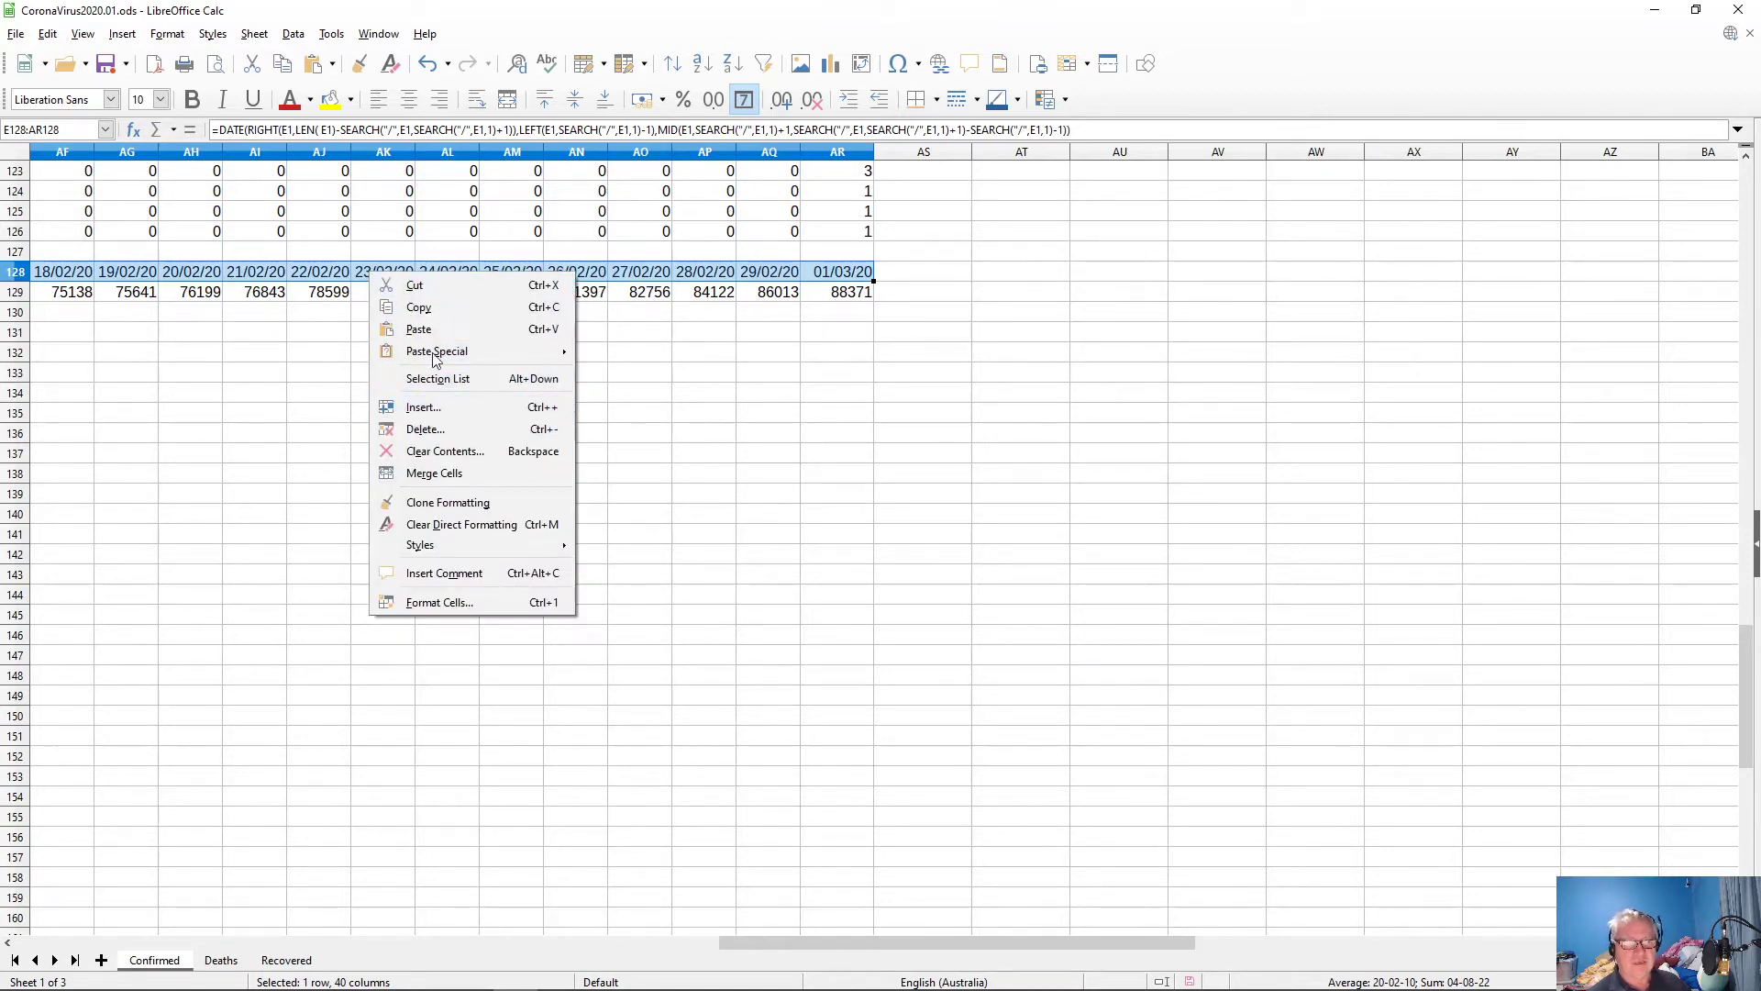
left_click(465, 602)
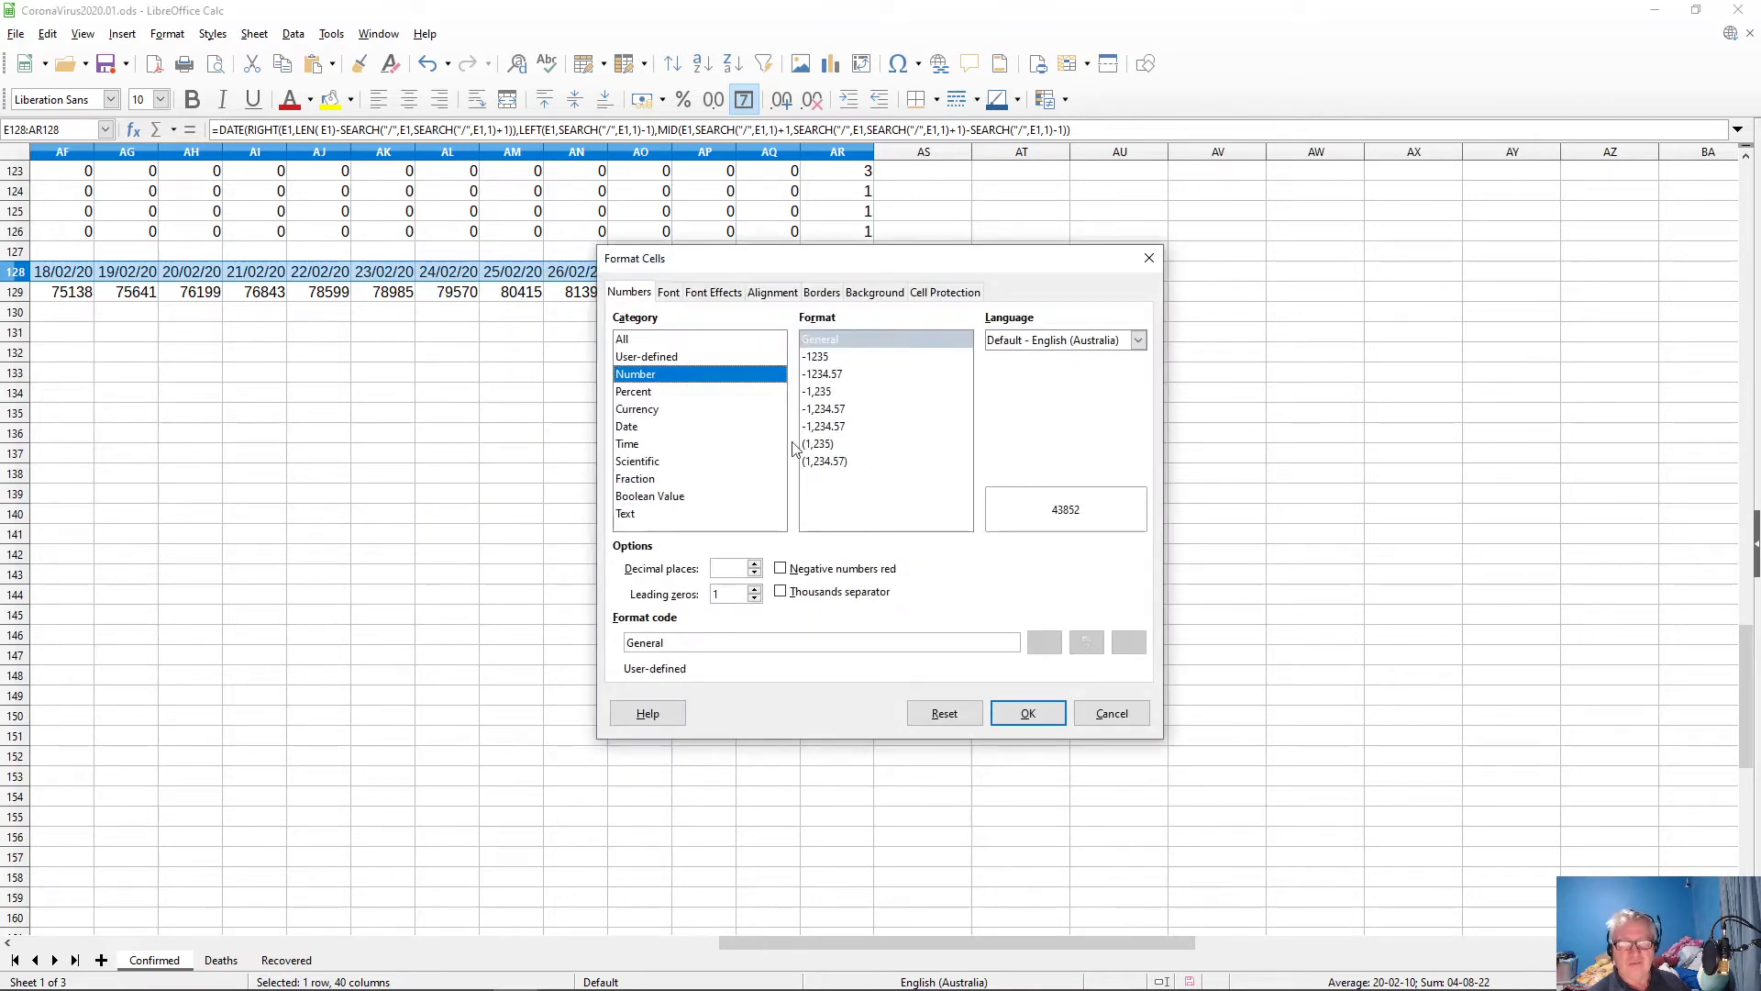
left_click(633, 428)
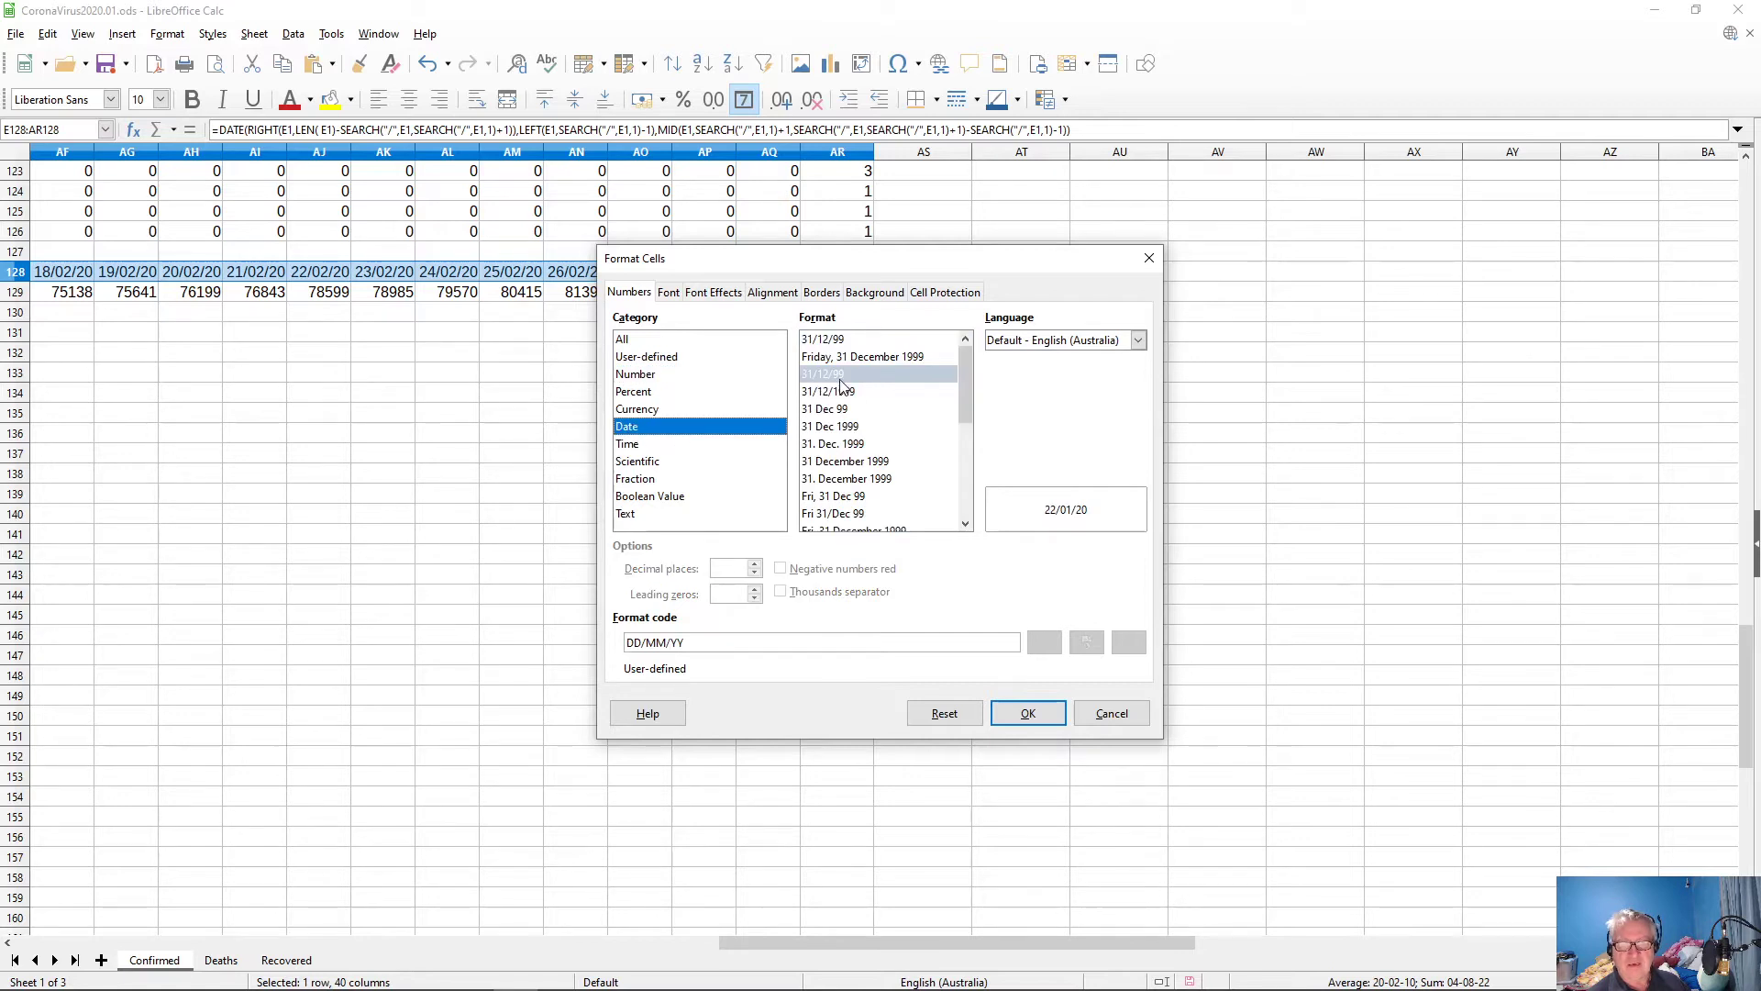
left_click(812, 376)
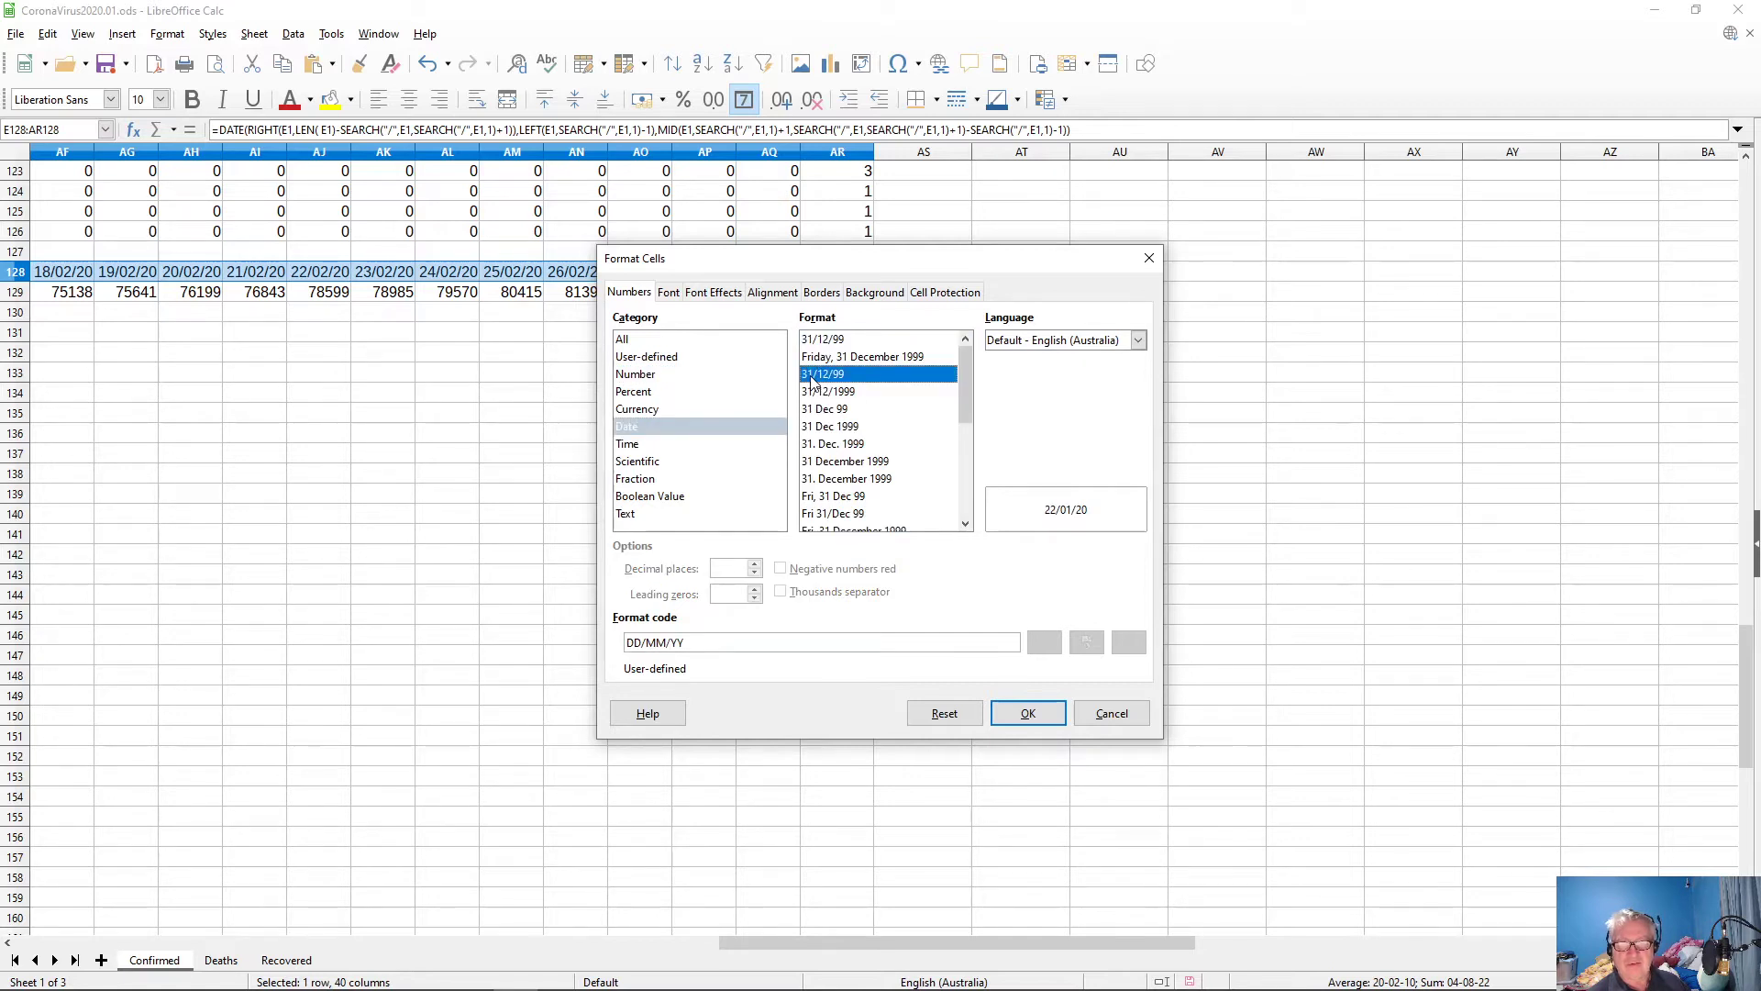
left_click(1025, 715)
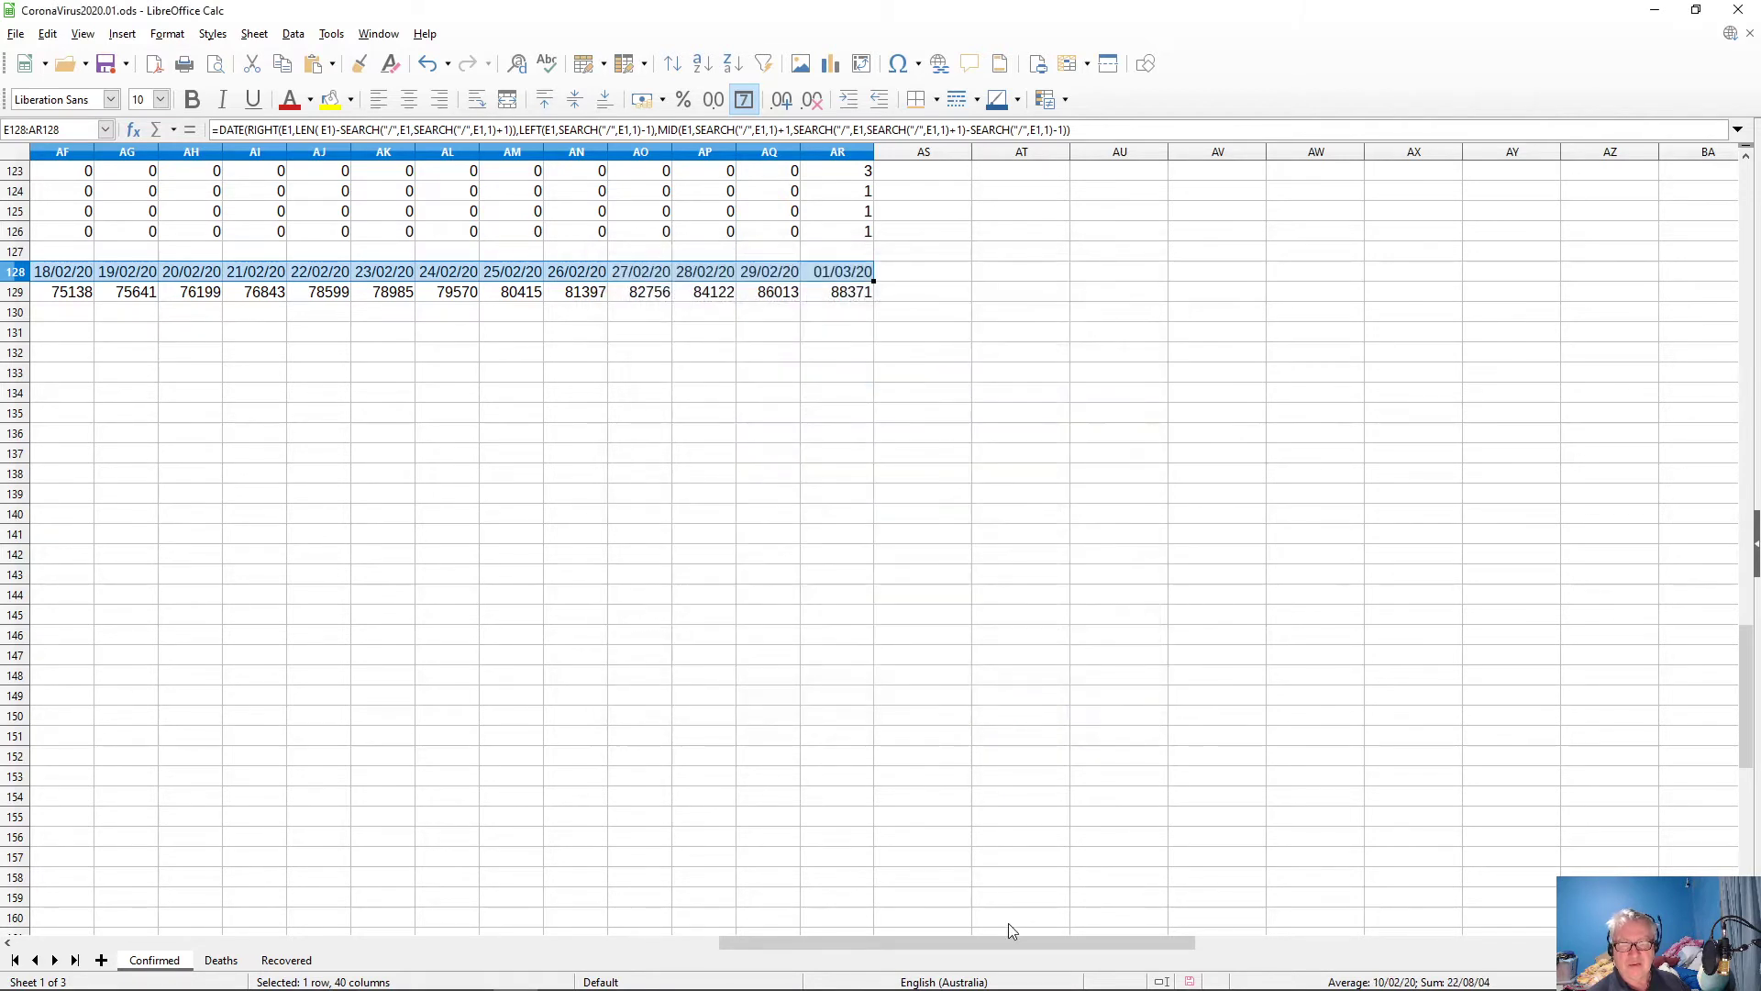
- Reset the number format of the Global Infections chart's x-axis, keeping Source format on, and apply it
left_click_drag(1009, 944, 431, 920)
scroll(457, 754, "down", 3)
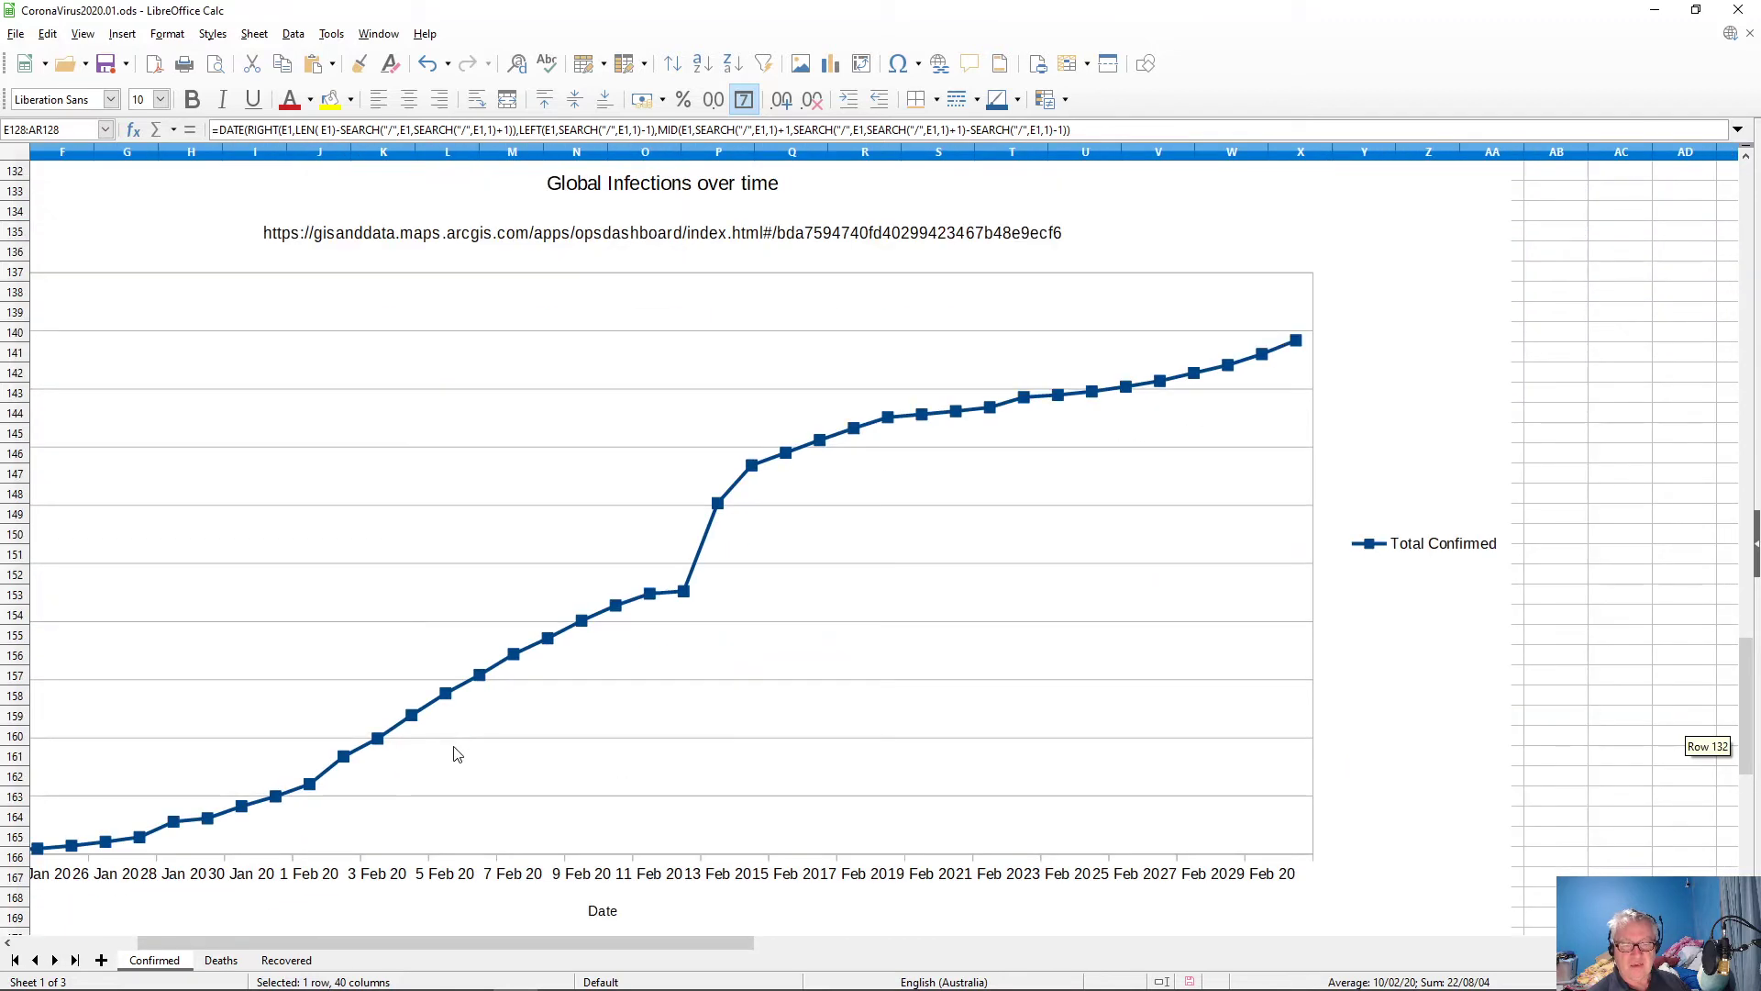
left_click(118, 875)
double_click(167, 879)
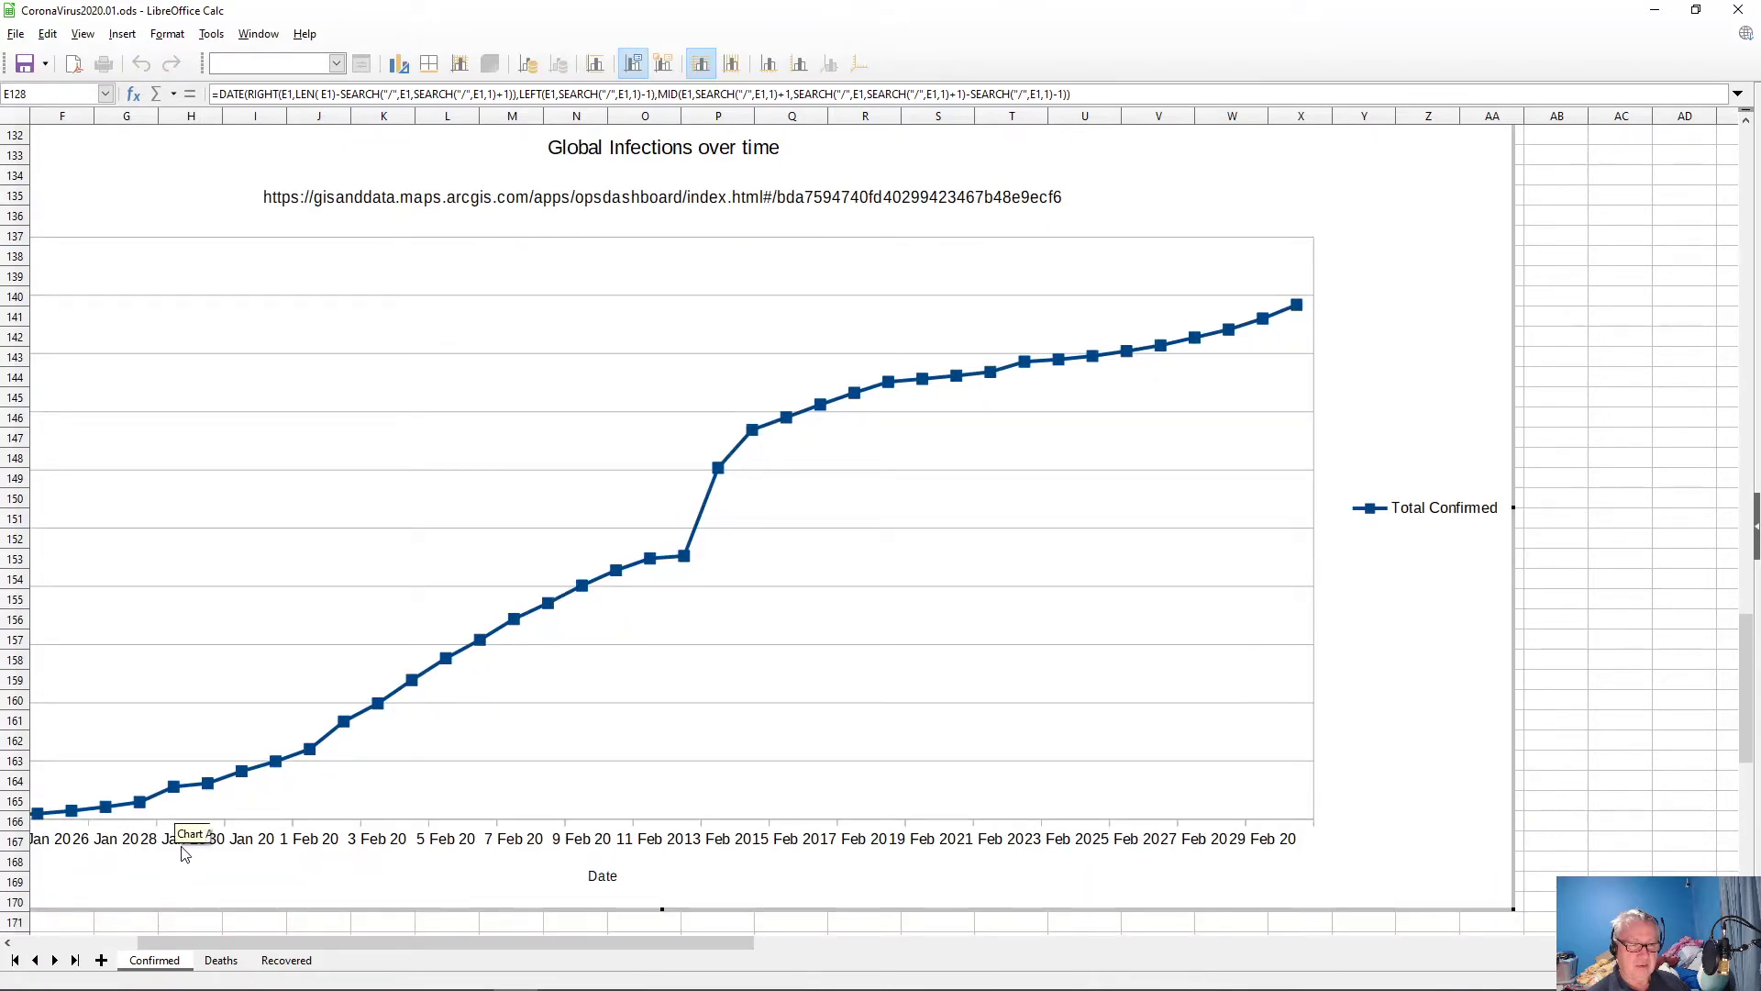
left_click(195, 844)
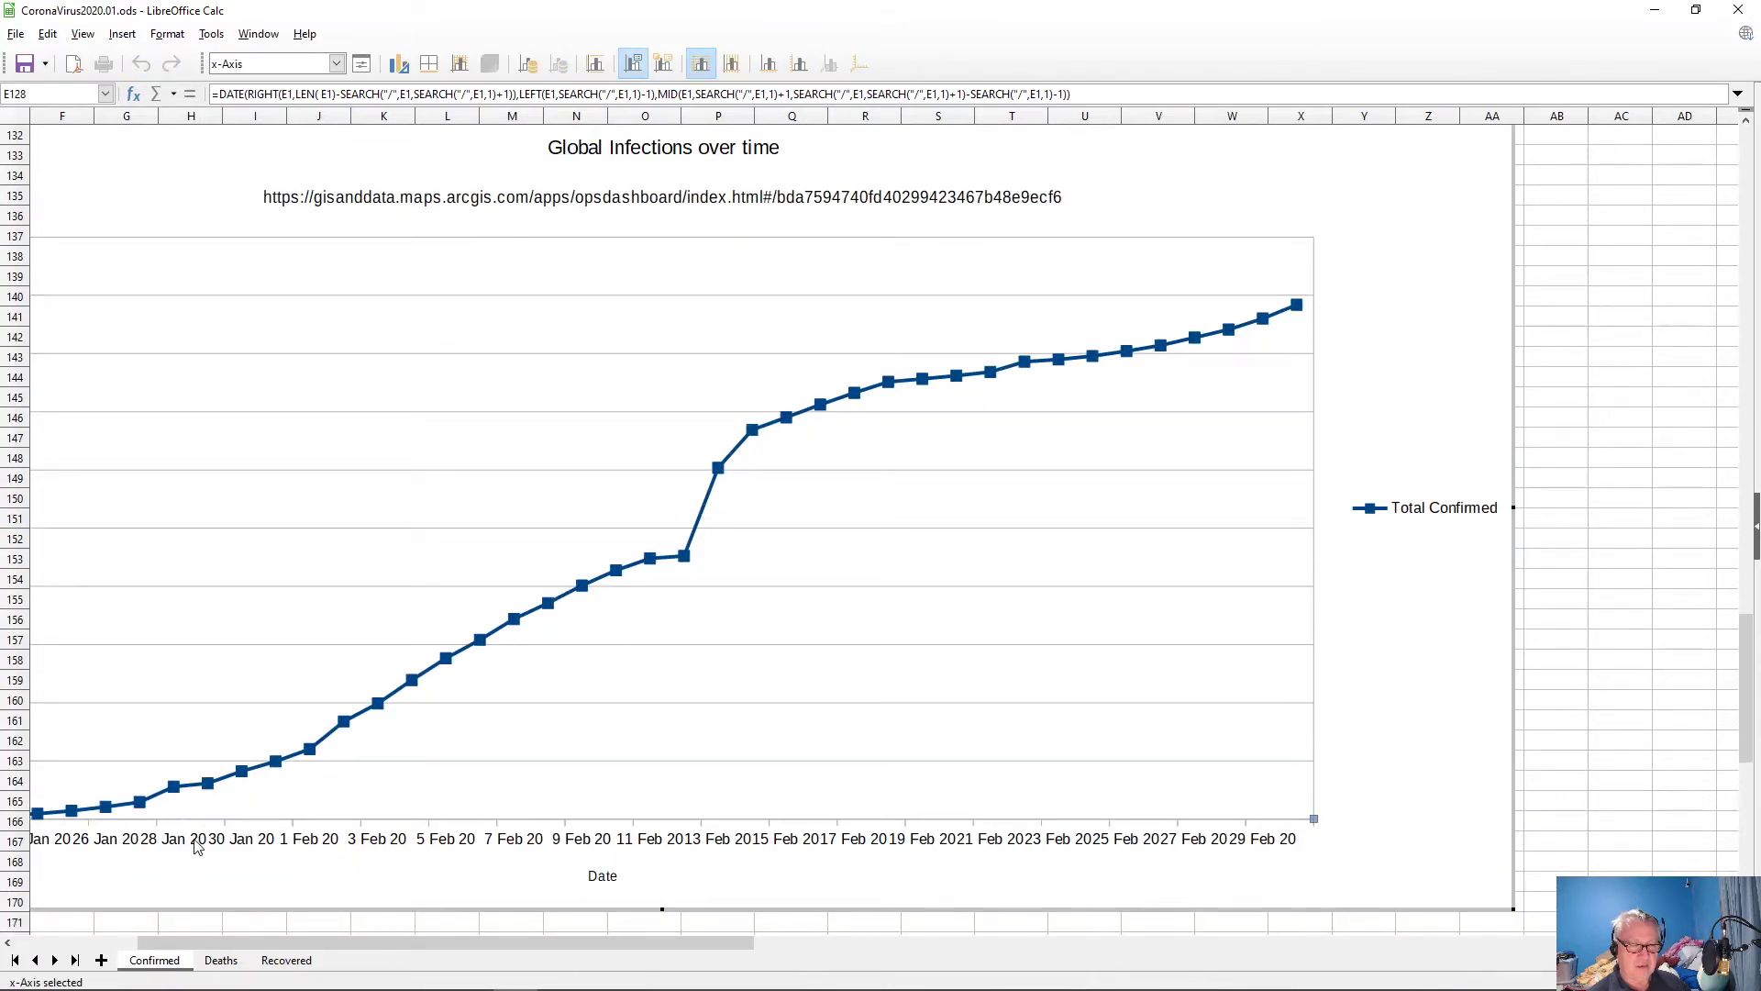
double_click(195, 844)
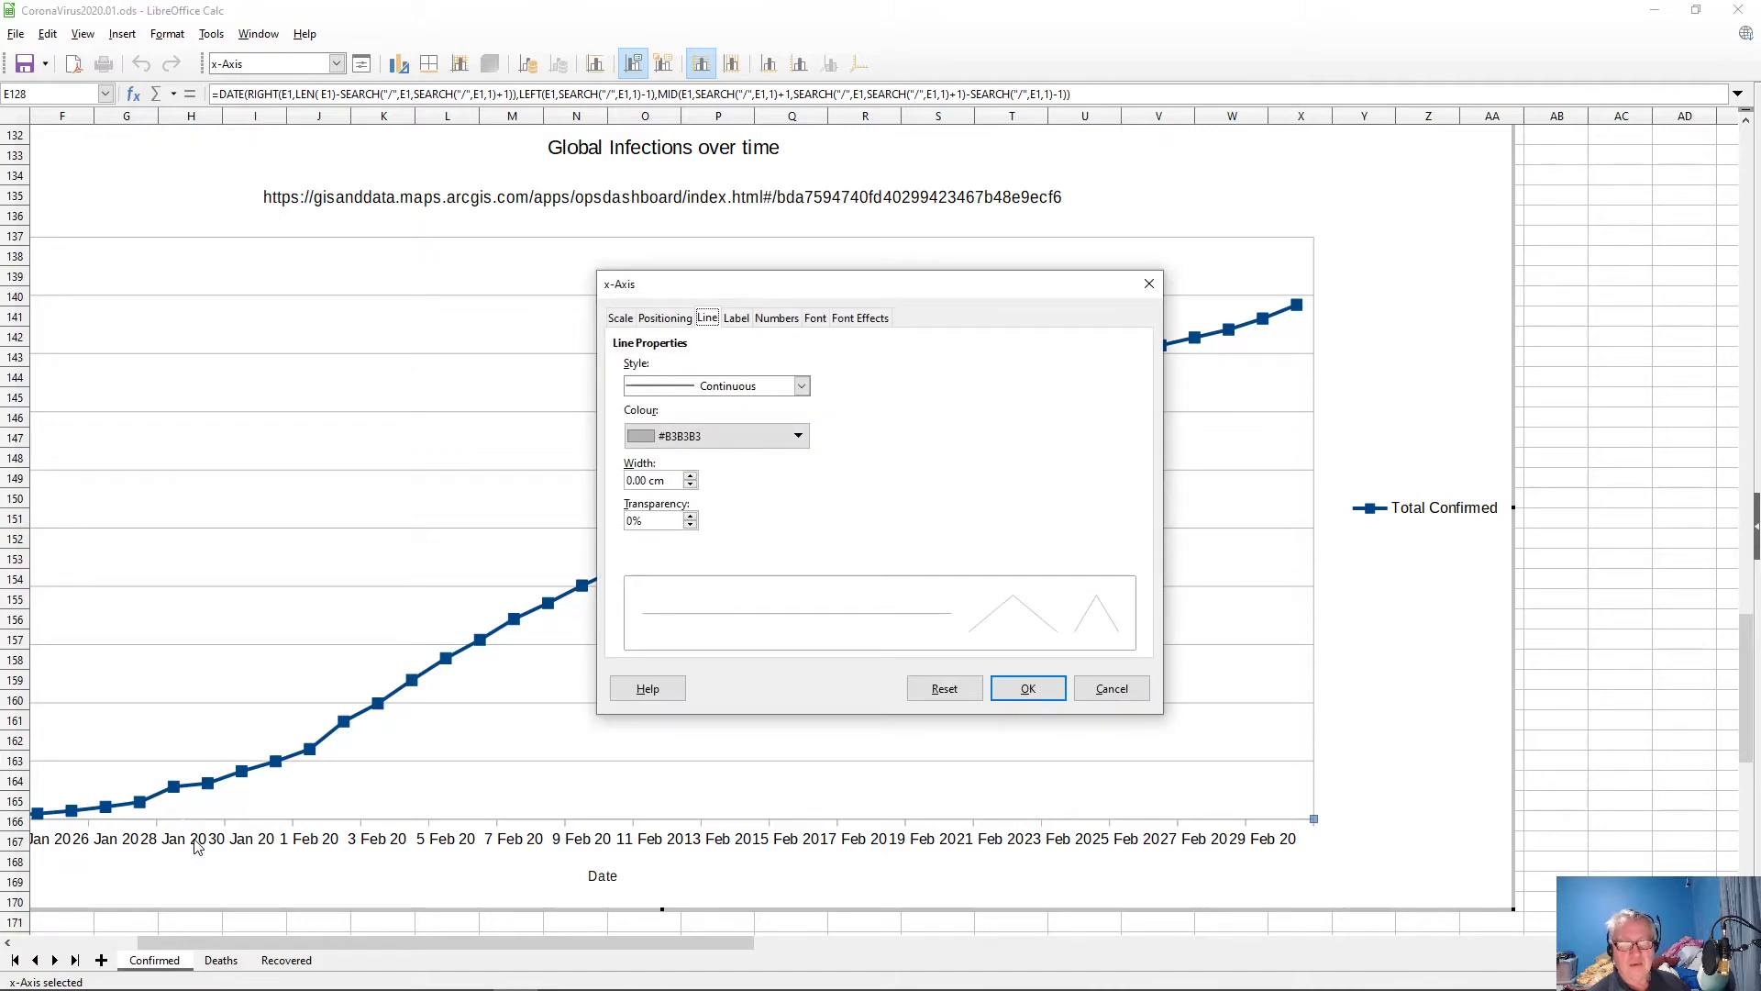
left_click(772, 323)
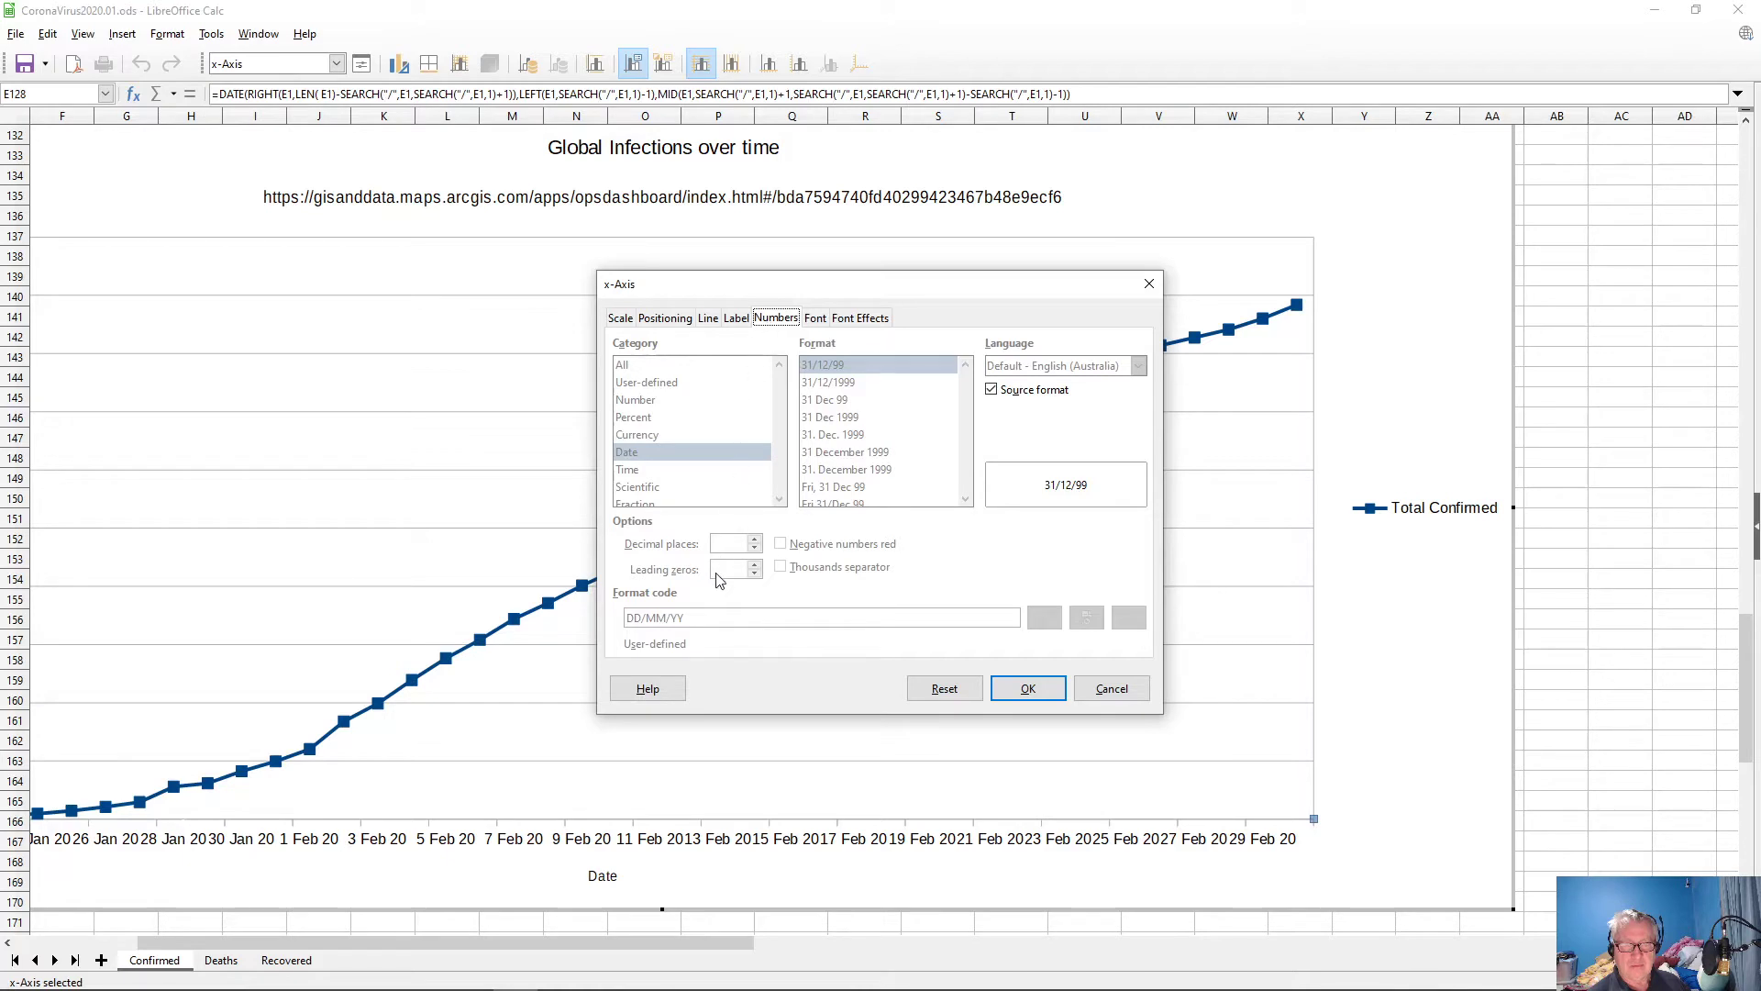
left_click(945, 689)
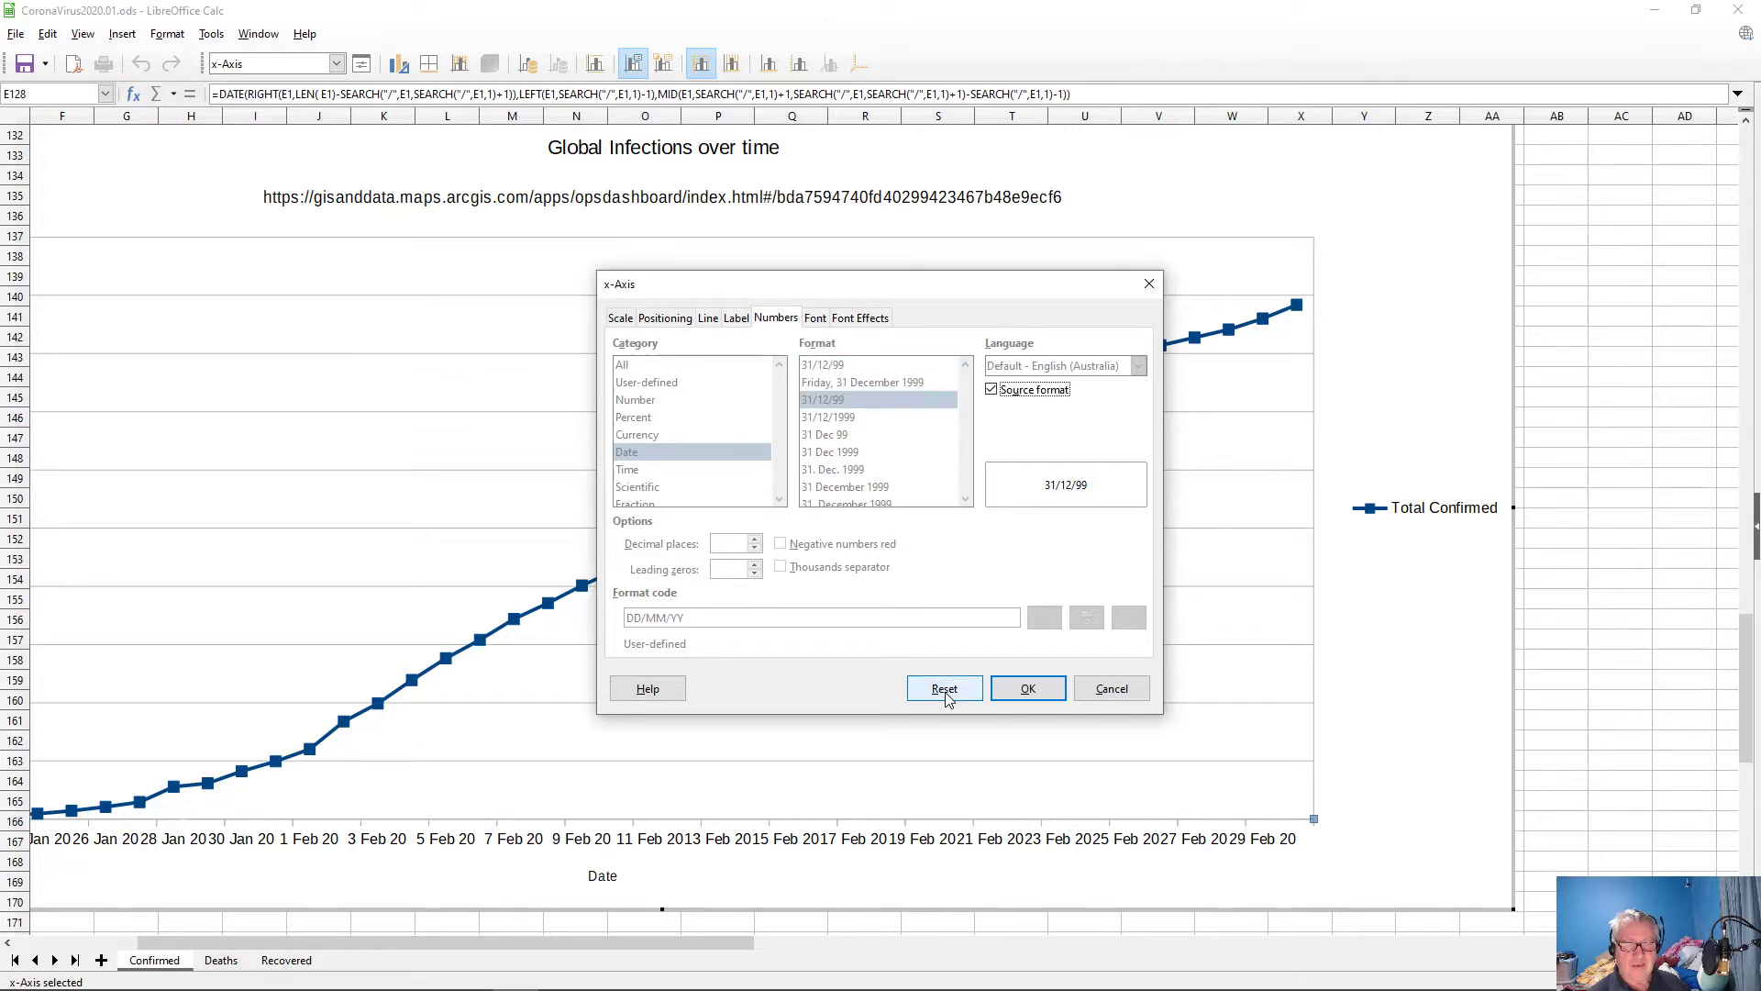
left_click(1026, 689)
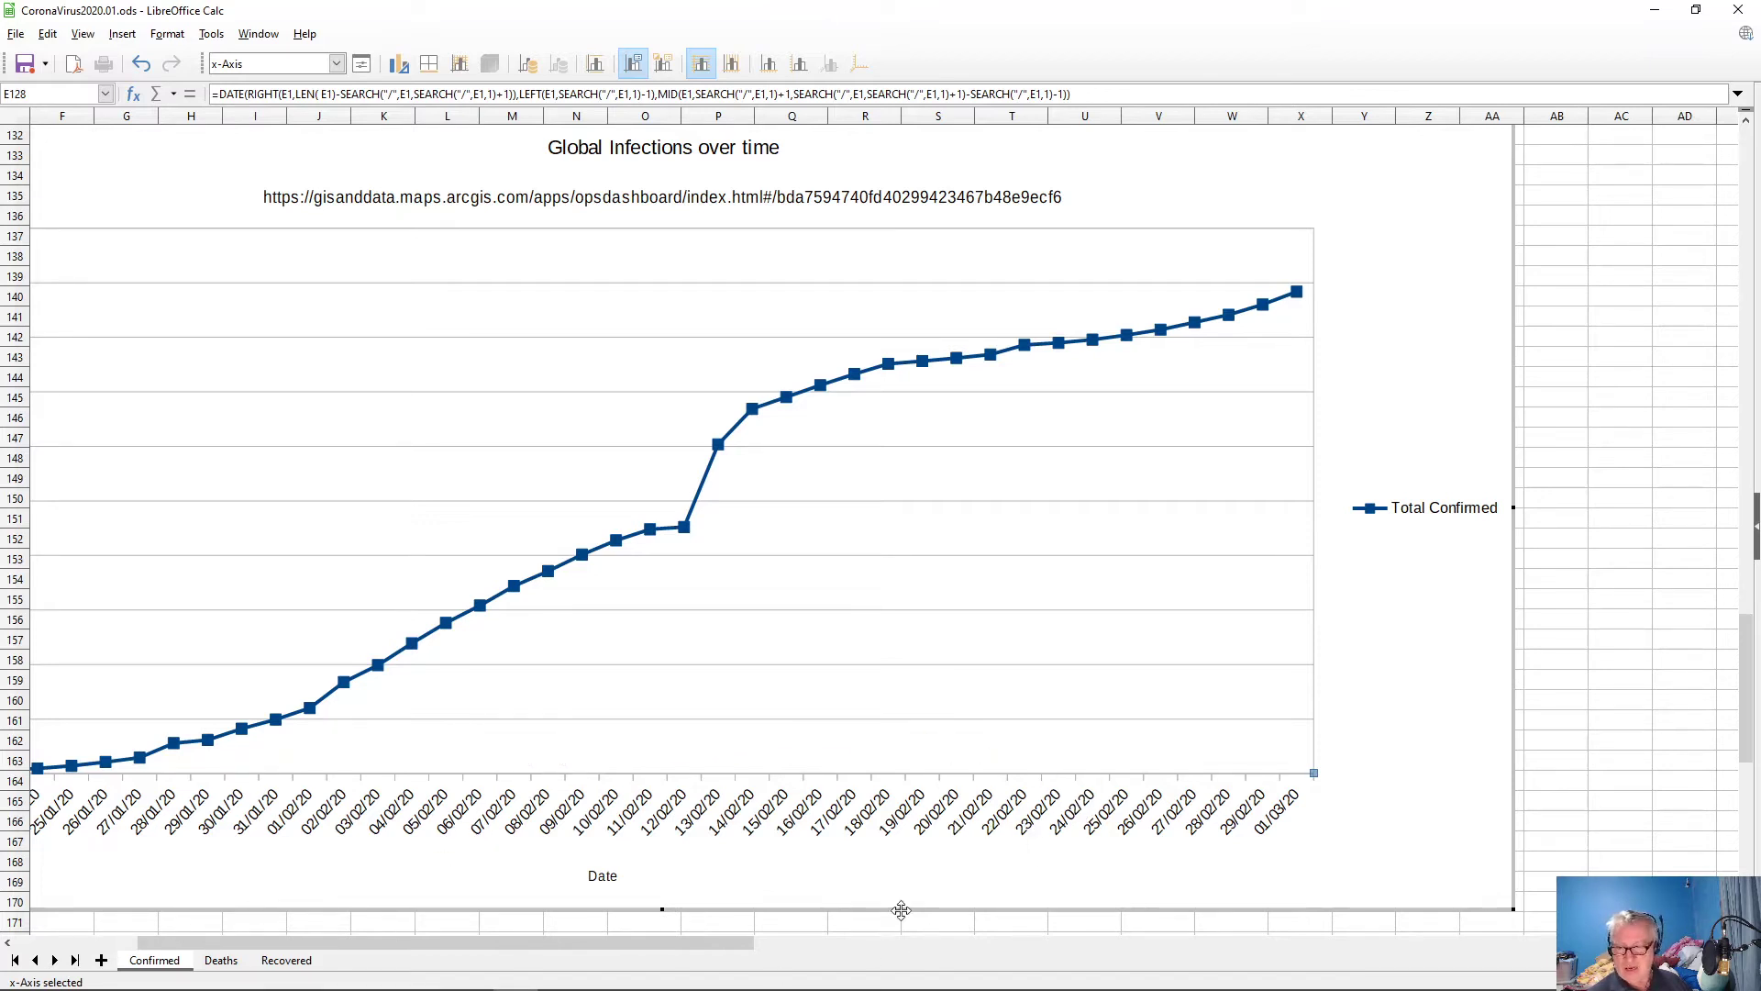
left_click(437, 688)
left_click_drag(456, 692, 516, 706)
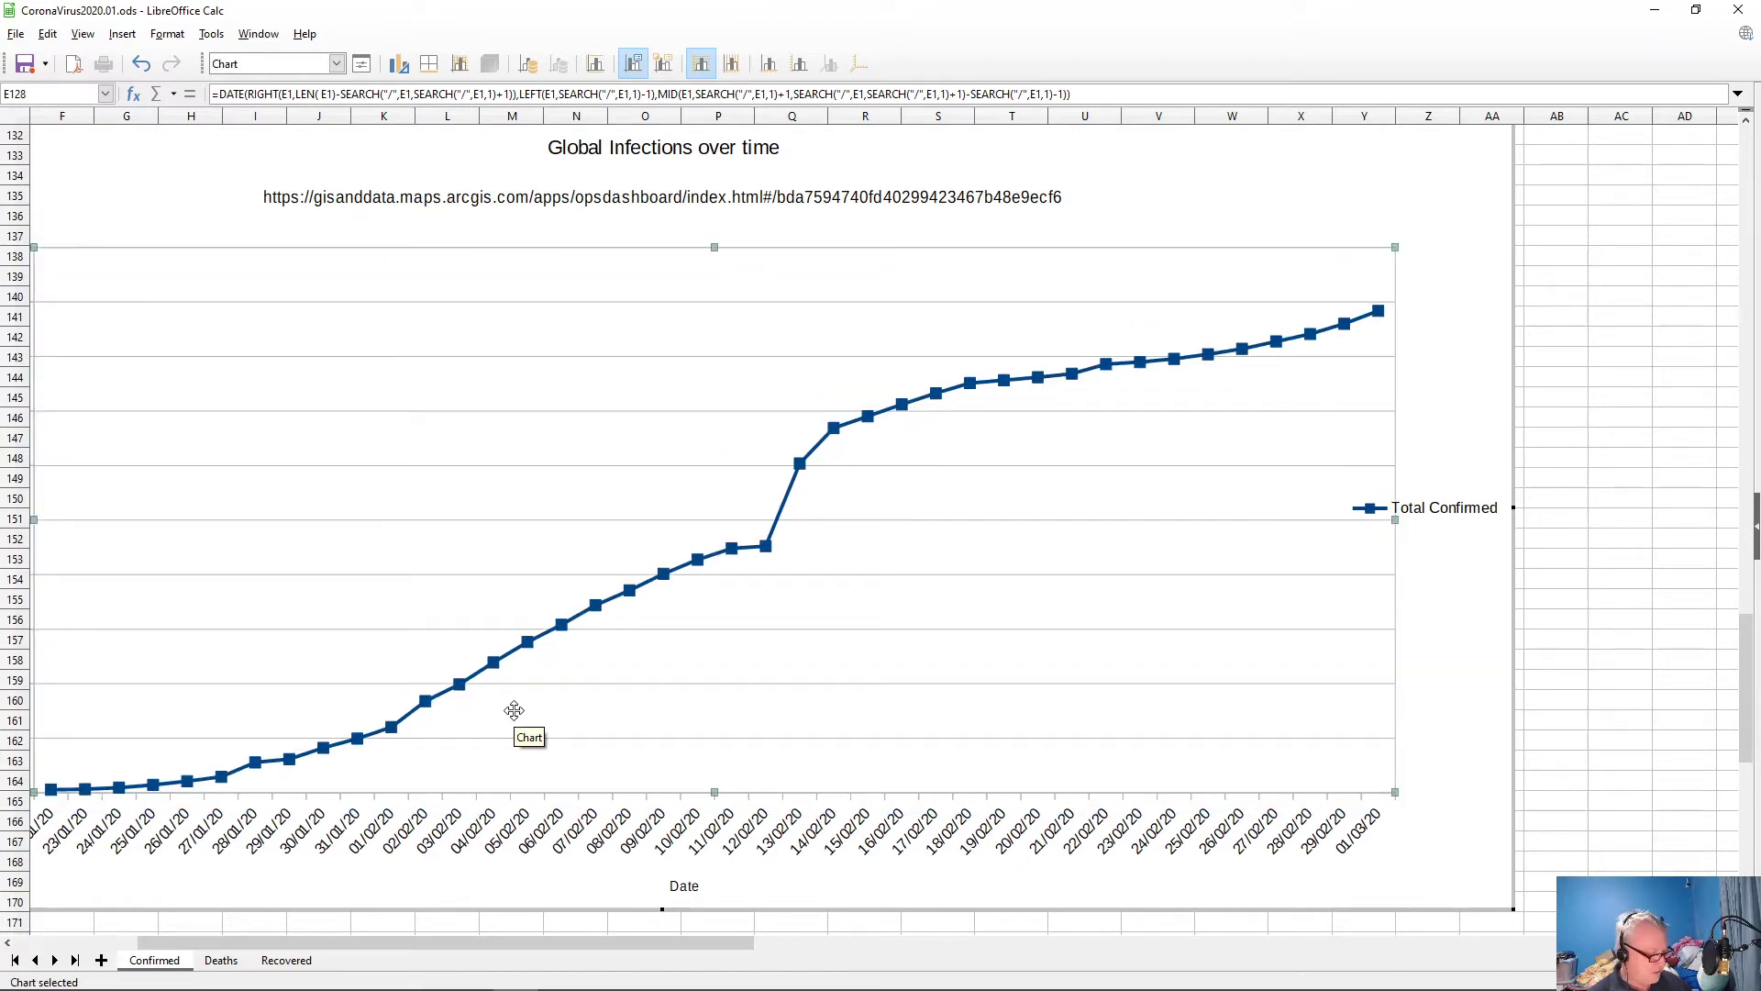
key("ctrl+z")
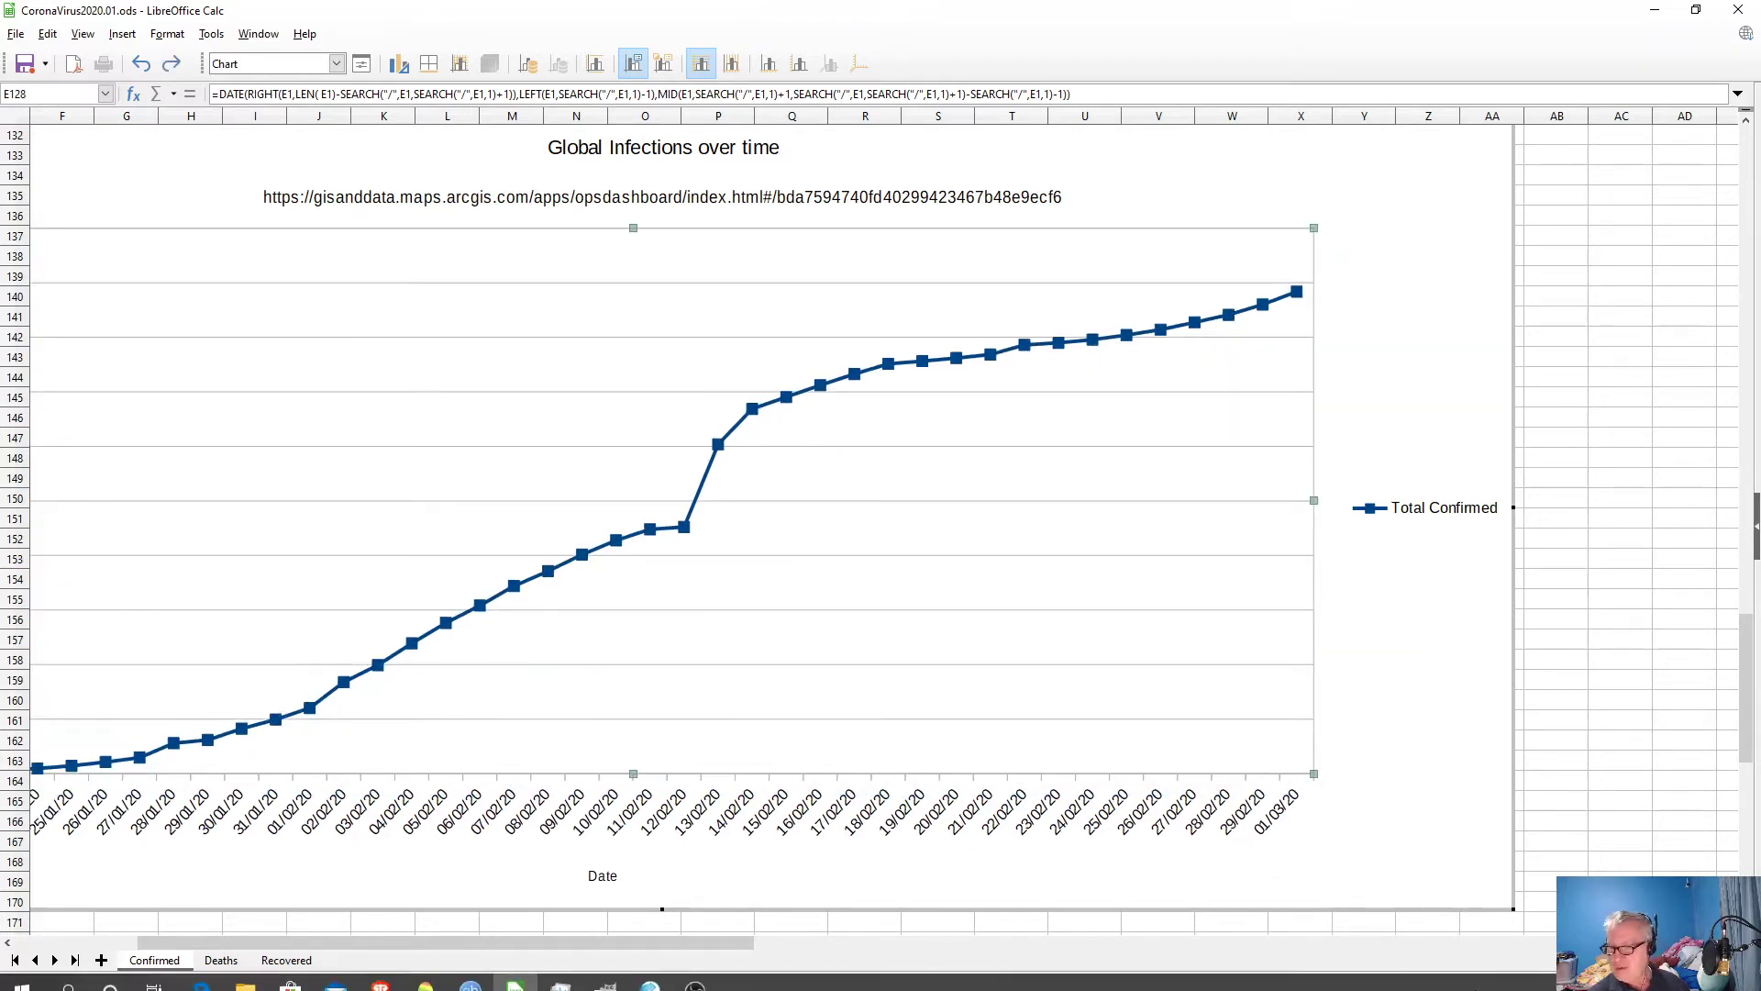
- Enlarge the cases-over-time chart on the Johns Hopkins dashboard in the browser and compare it with the Global Infections chart in LibreOffice Calc
mouse_move(145, 942)
left_mouse_down()
mouse_move(100, 944)
mouse_move(118, 942)
left_mouse_up()
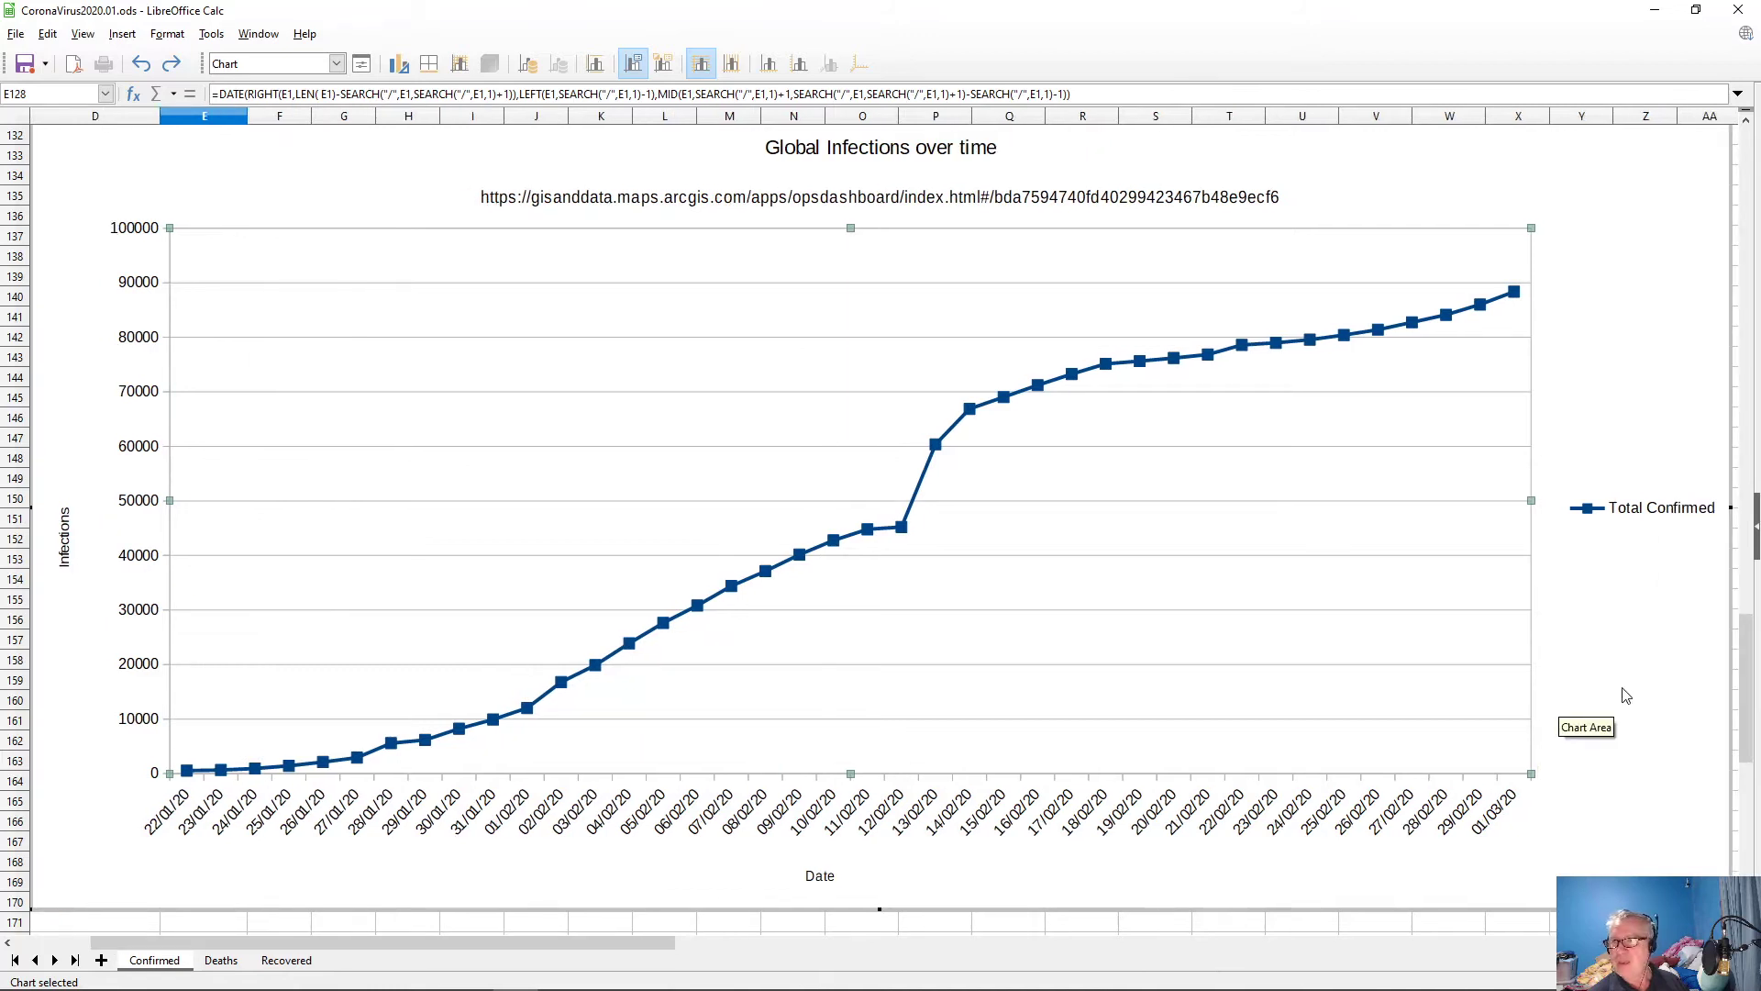
left_click_drag(1749, 629, 1753, 661)
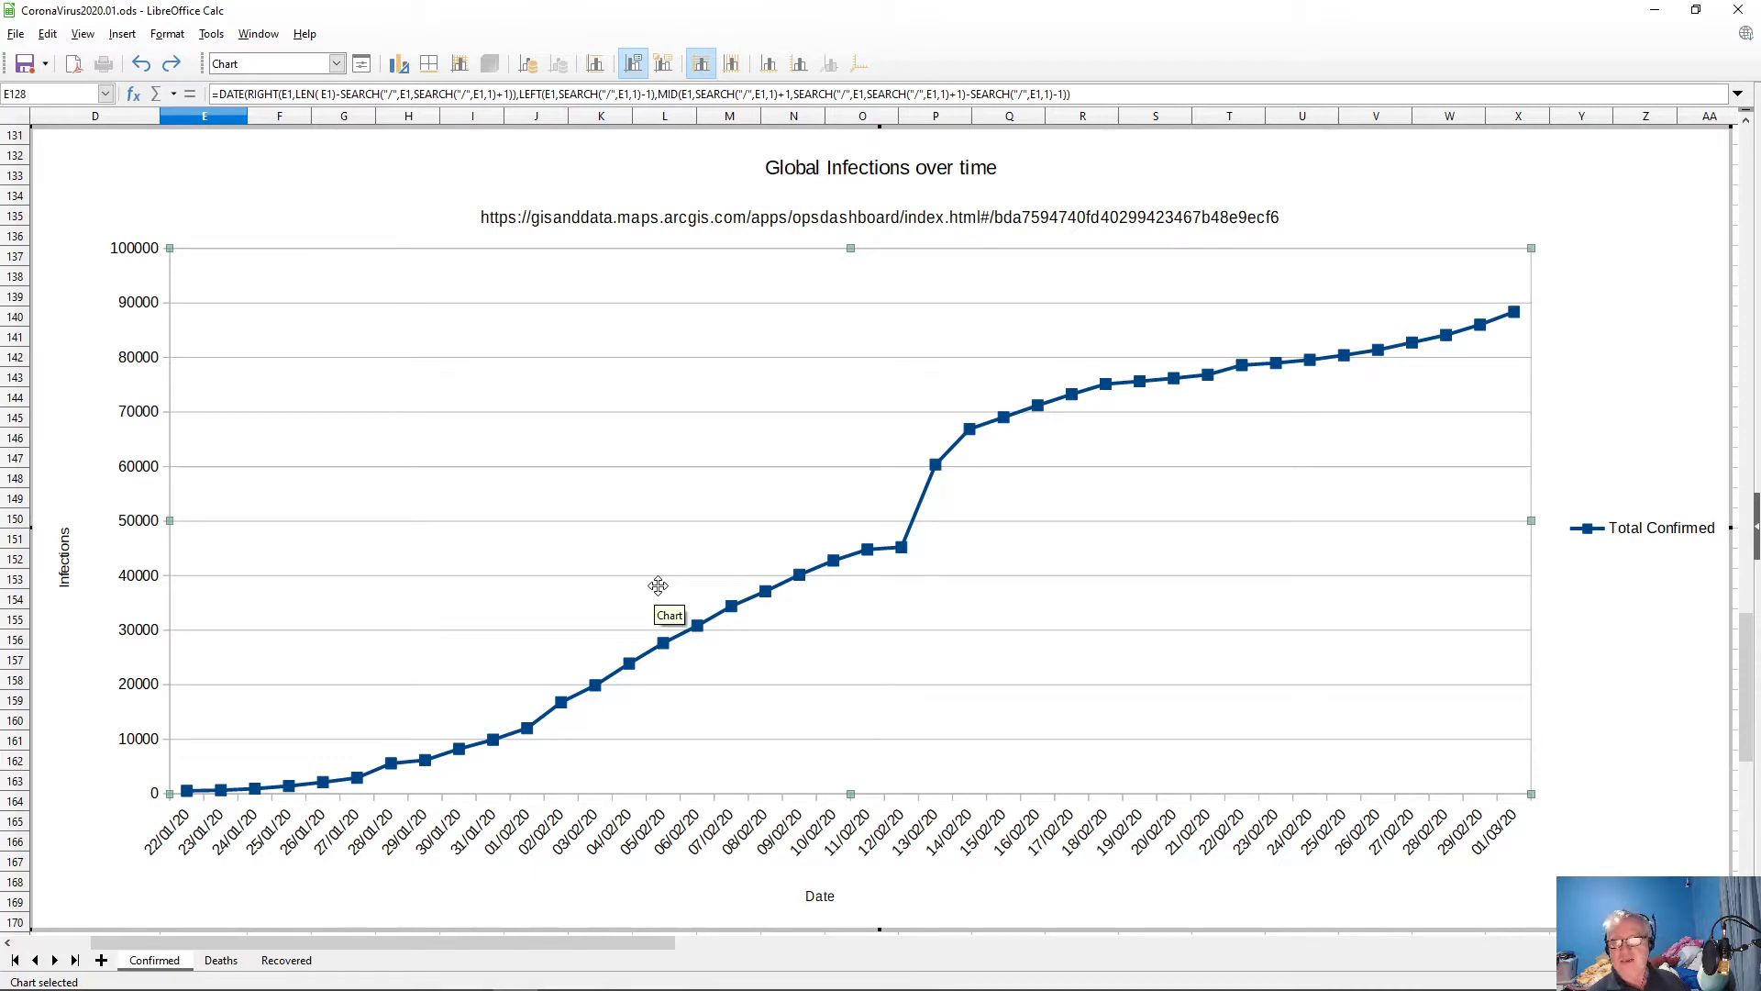
key("alt+Tab")
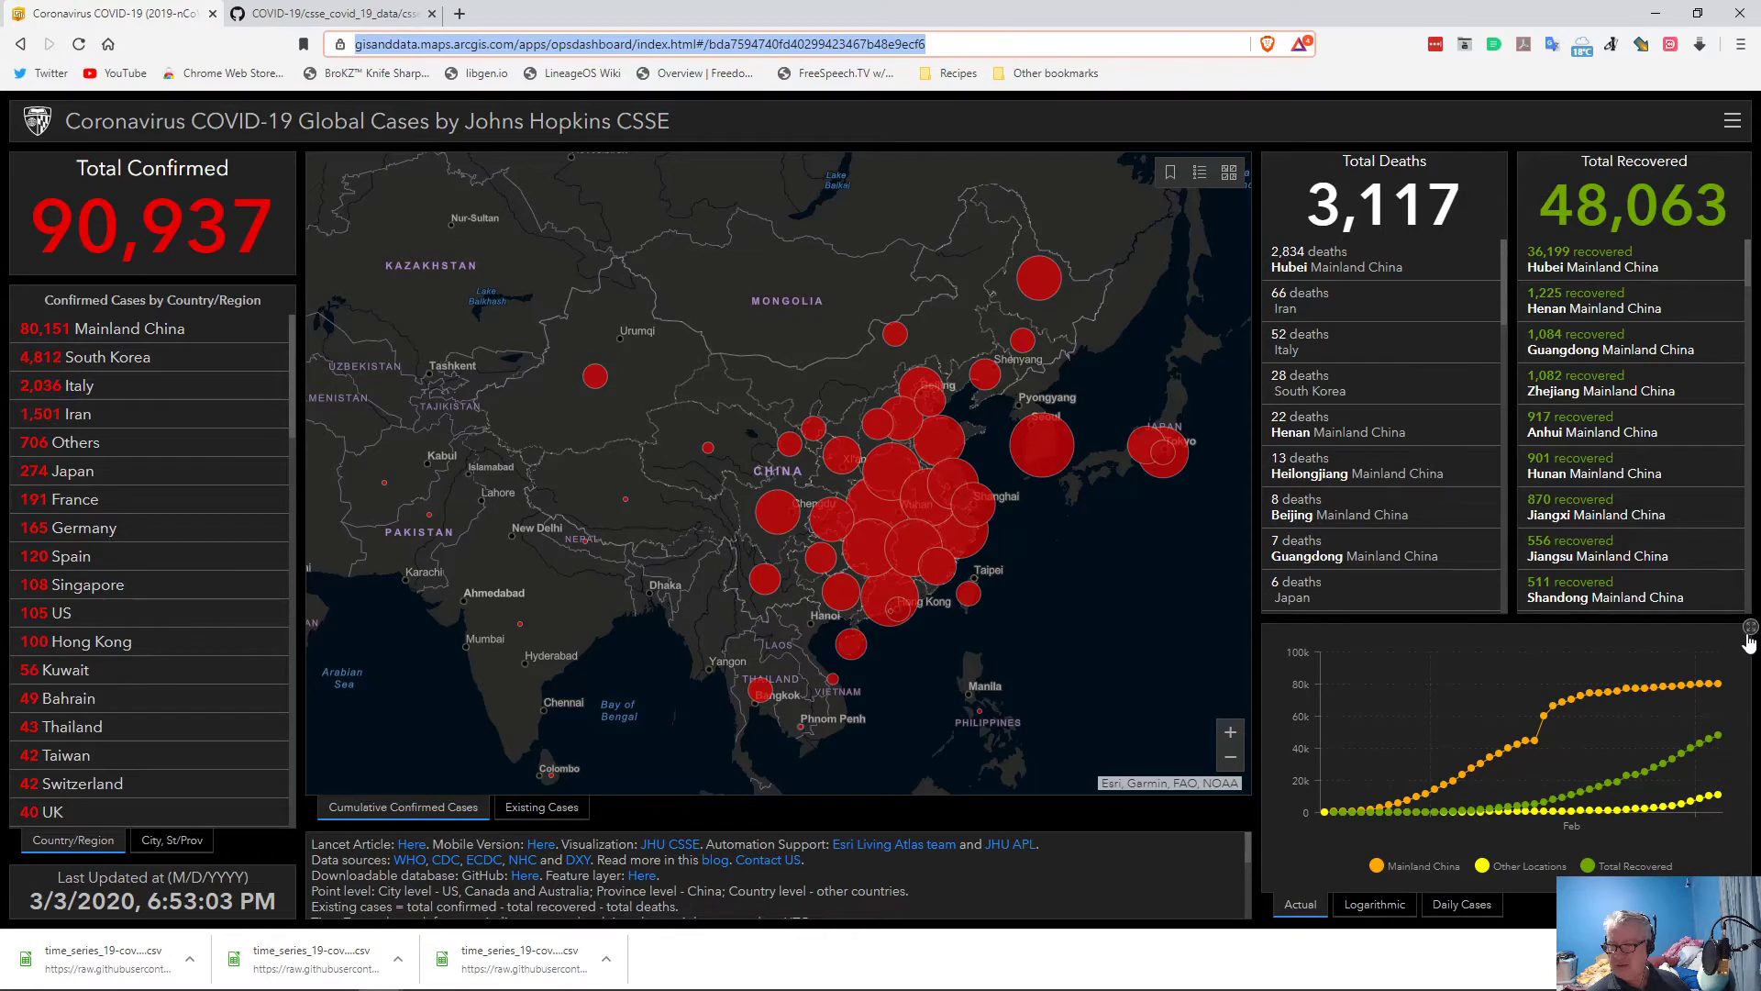
left_click(1750, 631)
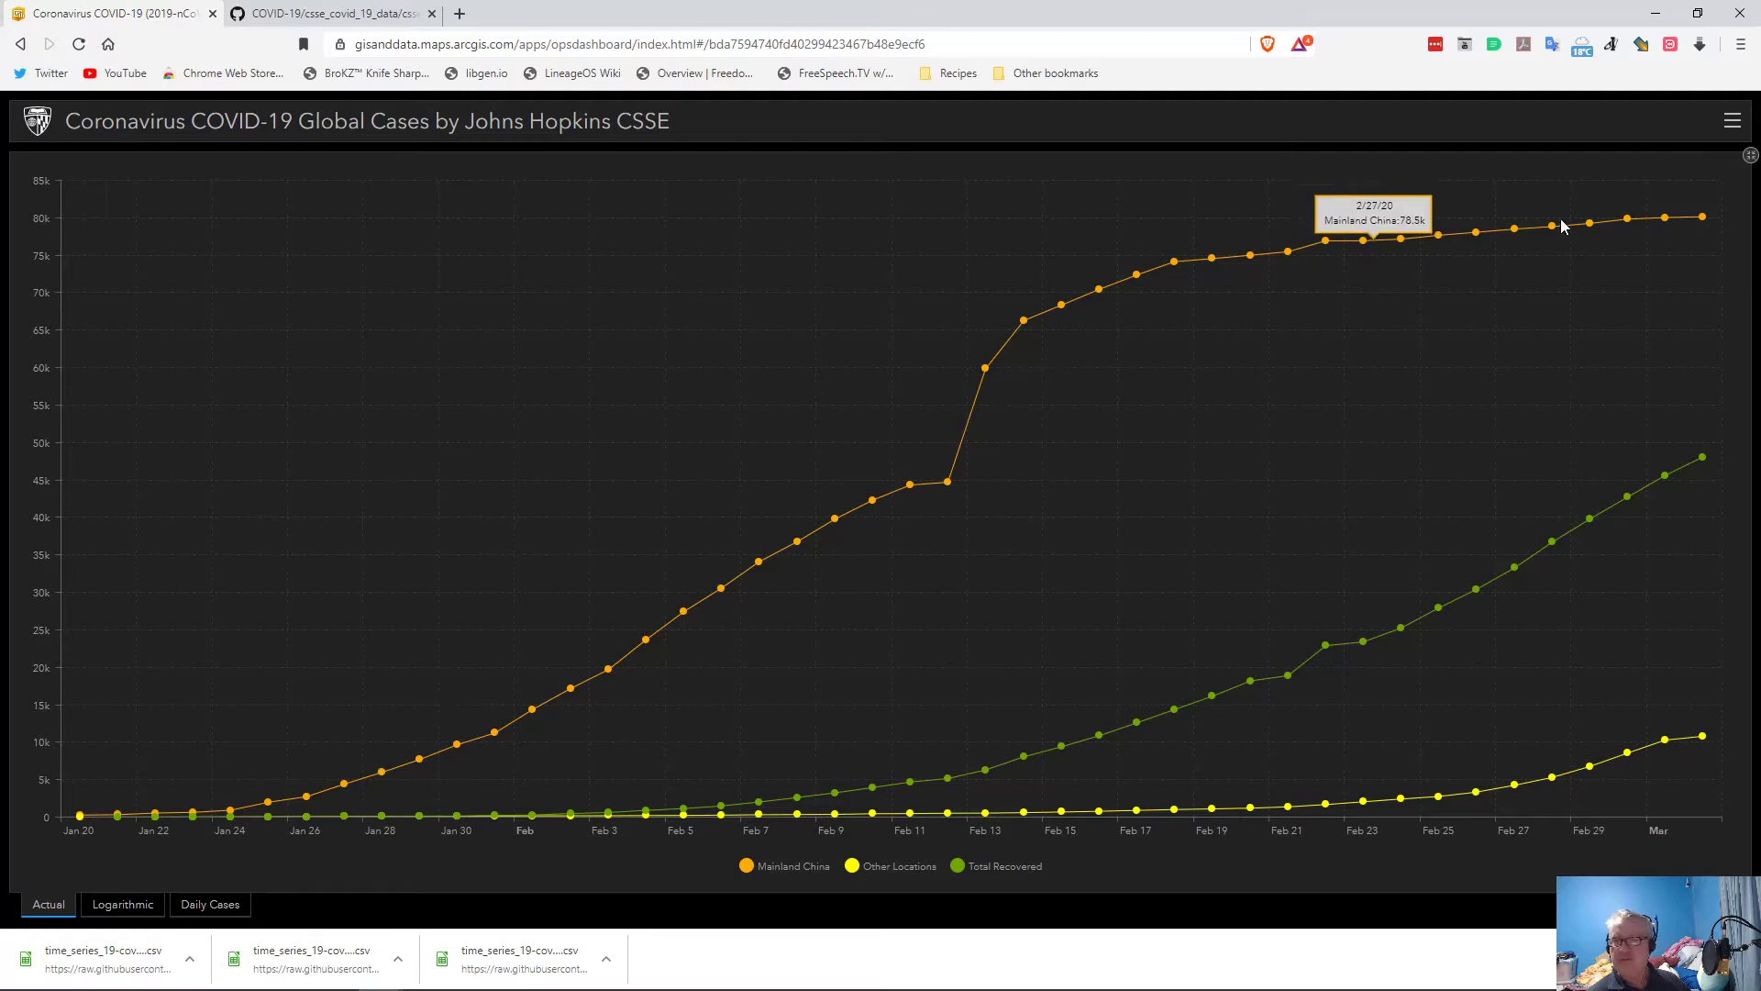
key("alt+Tab")
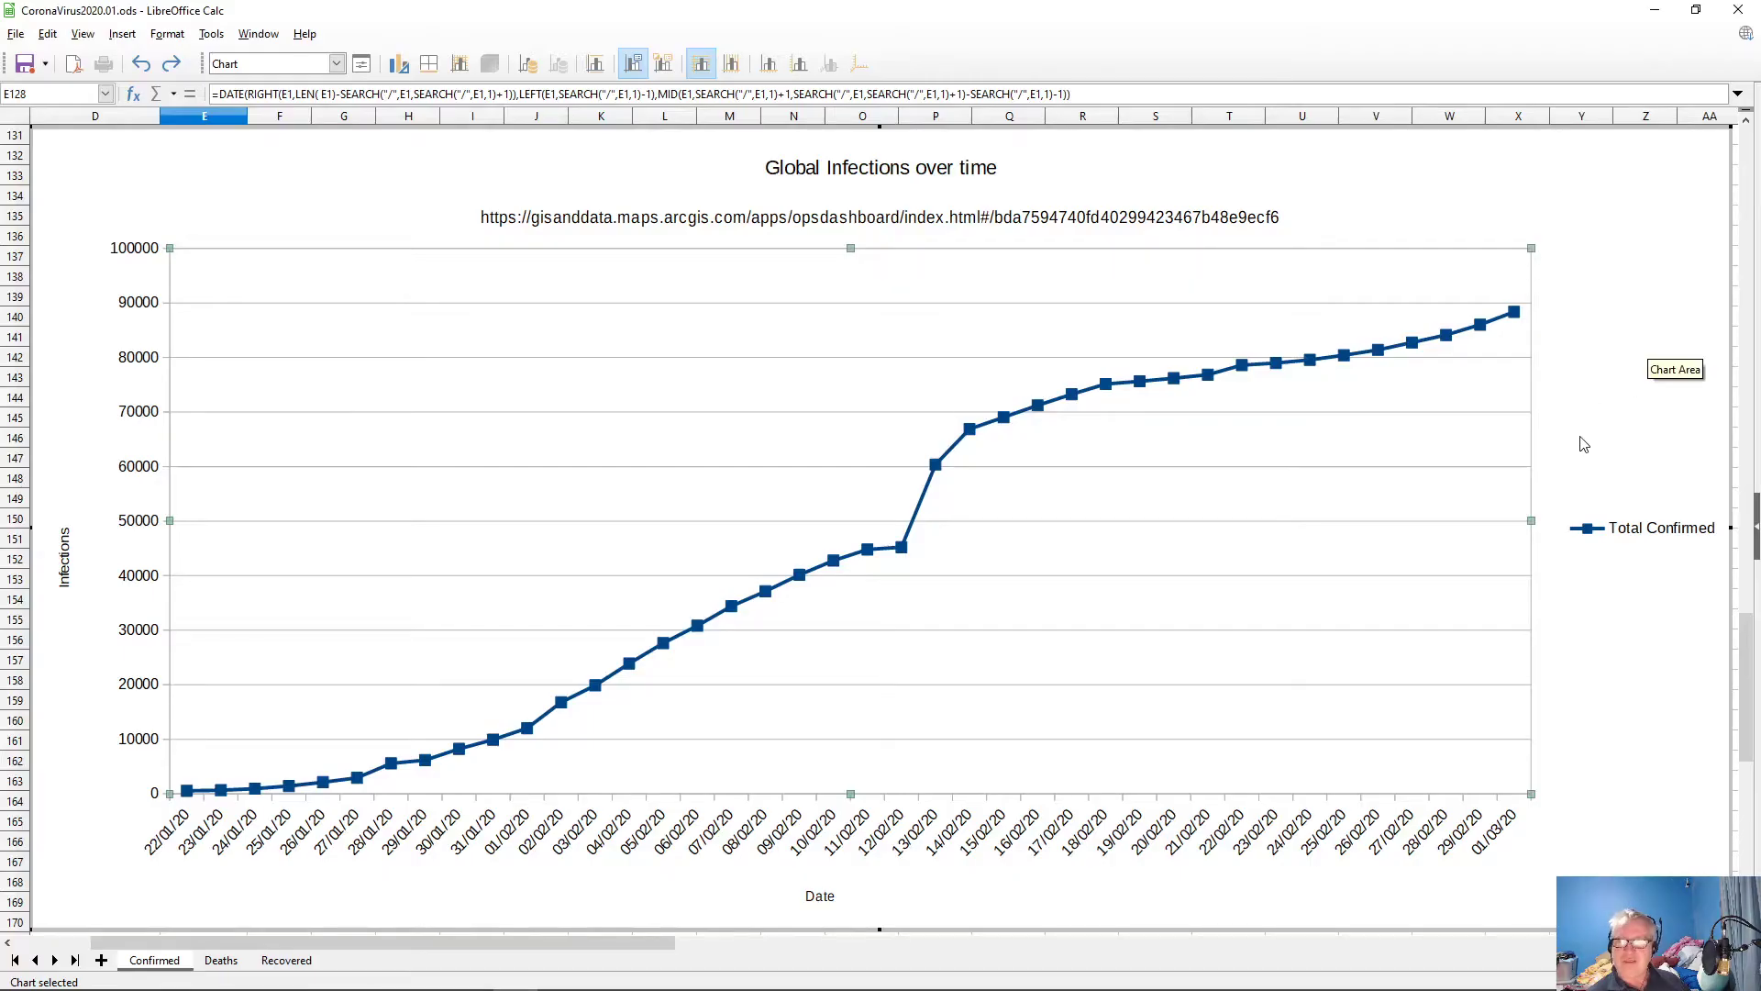
key("alt+Tab")
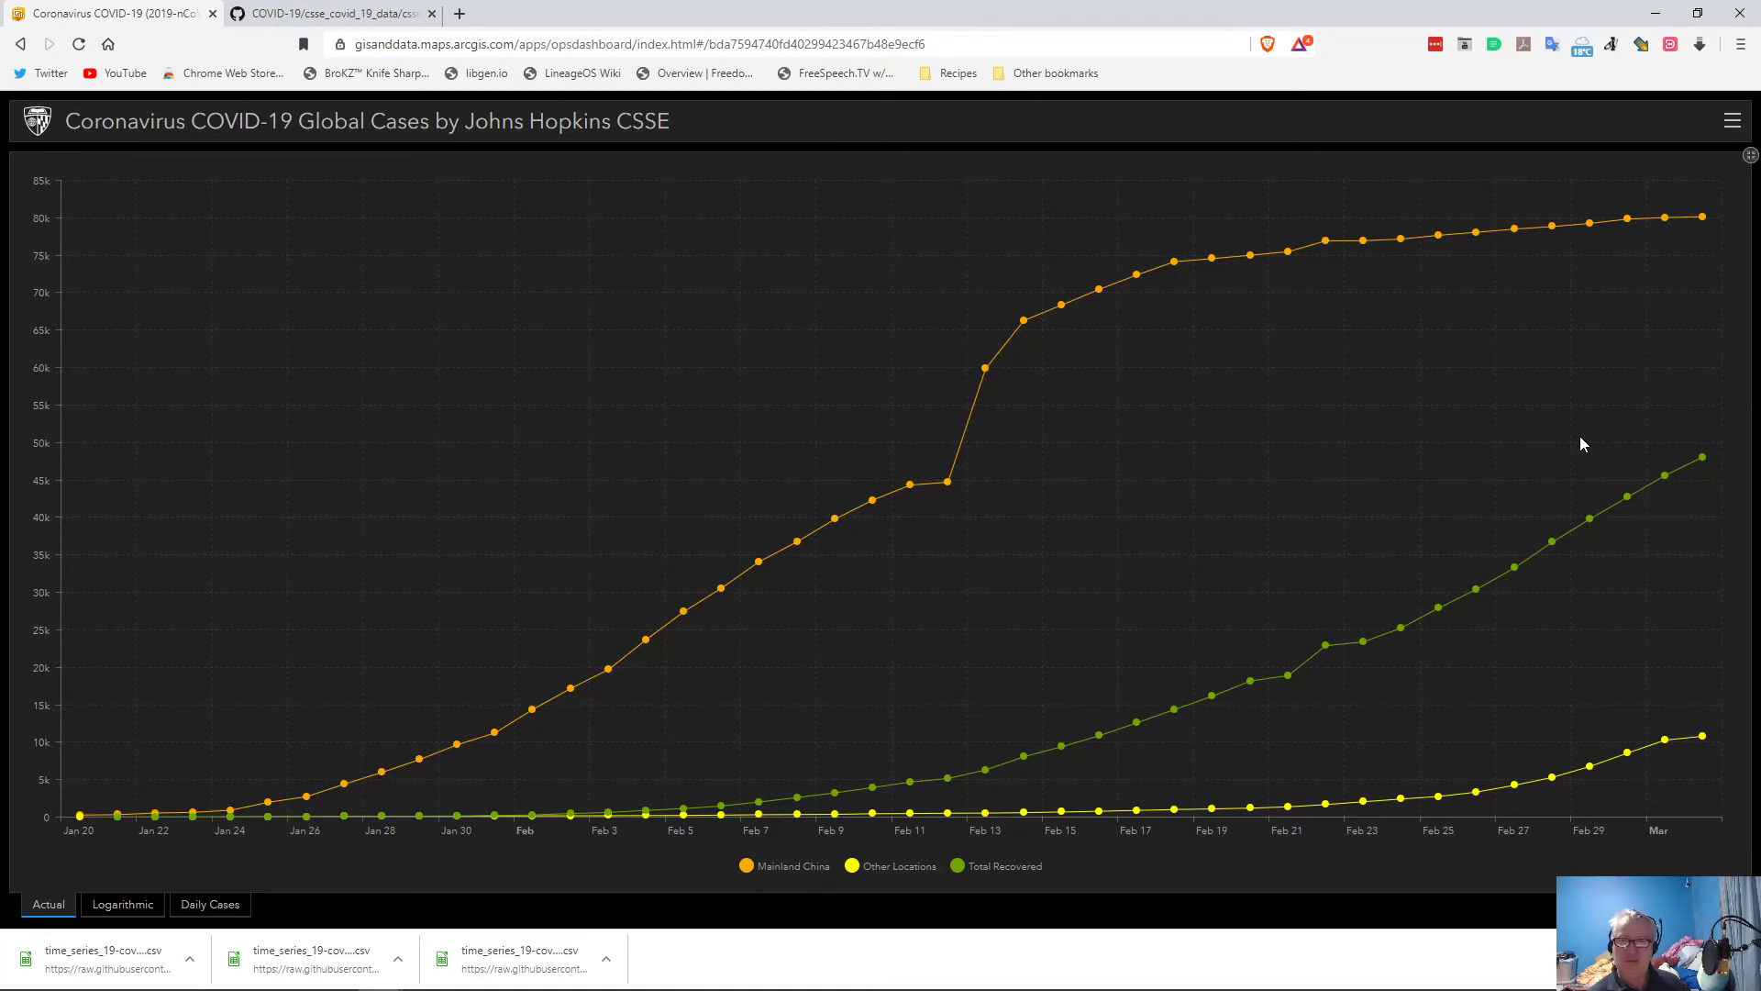
key("alt+Tab")
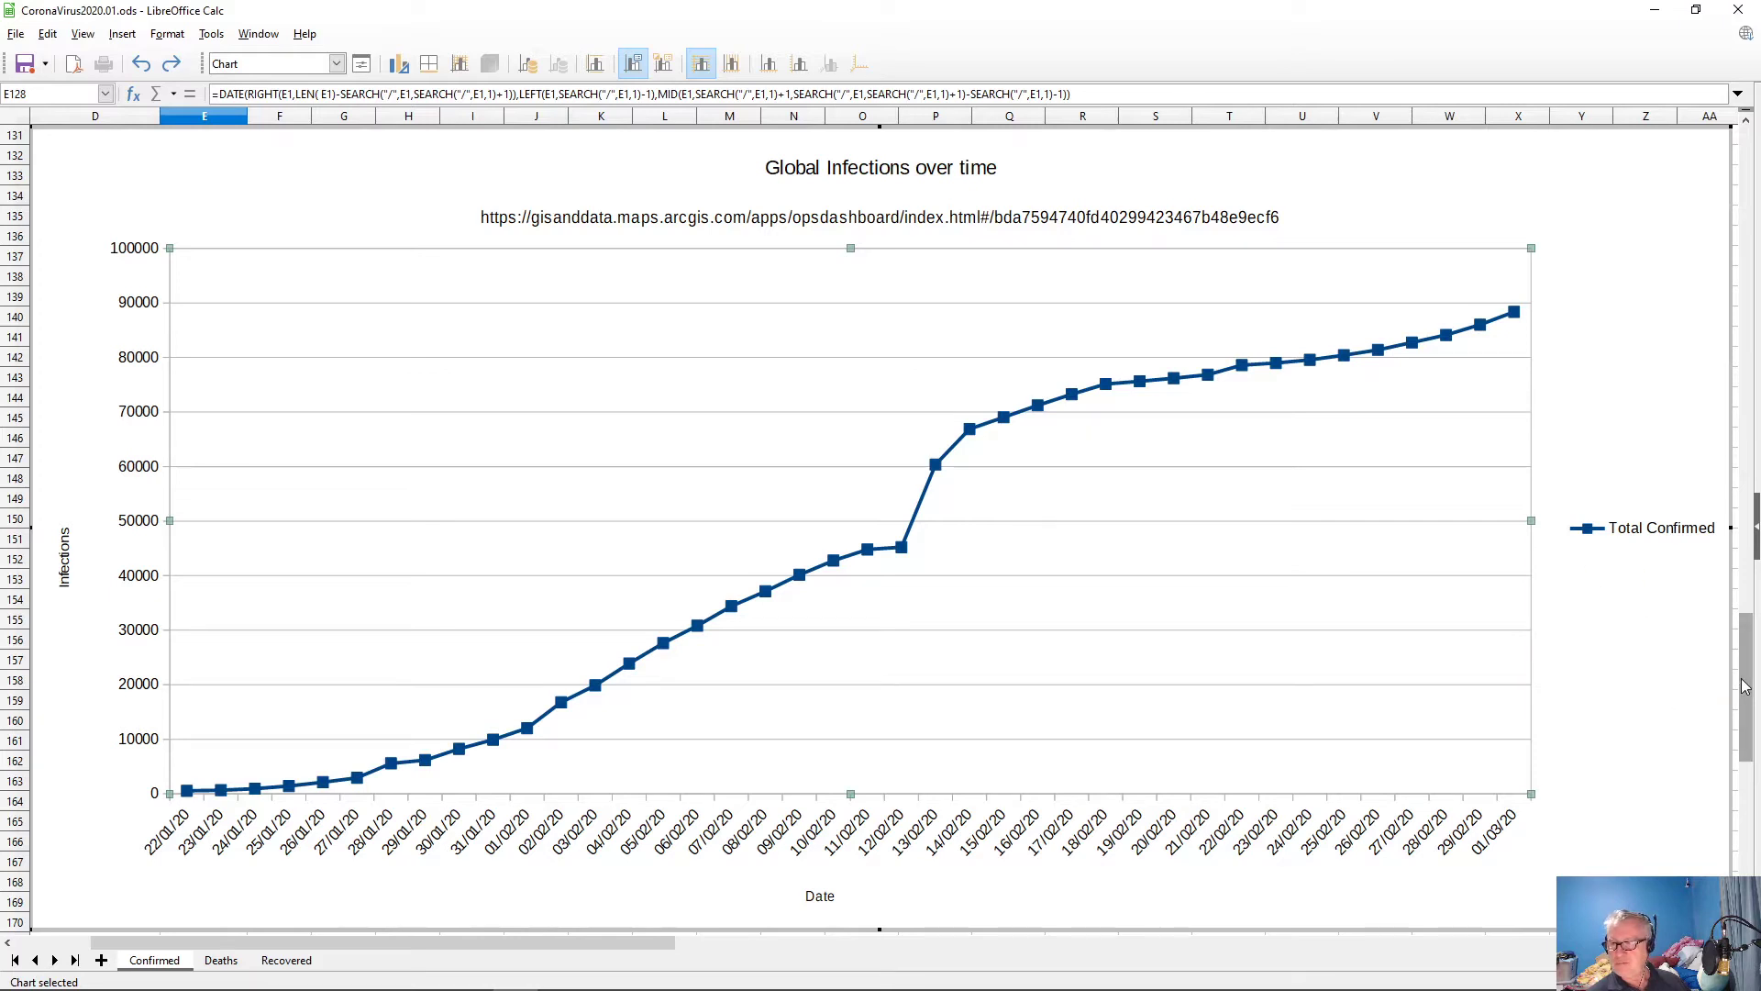
- Examine the Province/State and Country/Region entries from the start of the Confirmed sheet
left_click_drag(1746, 686, 1712, 137)
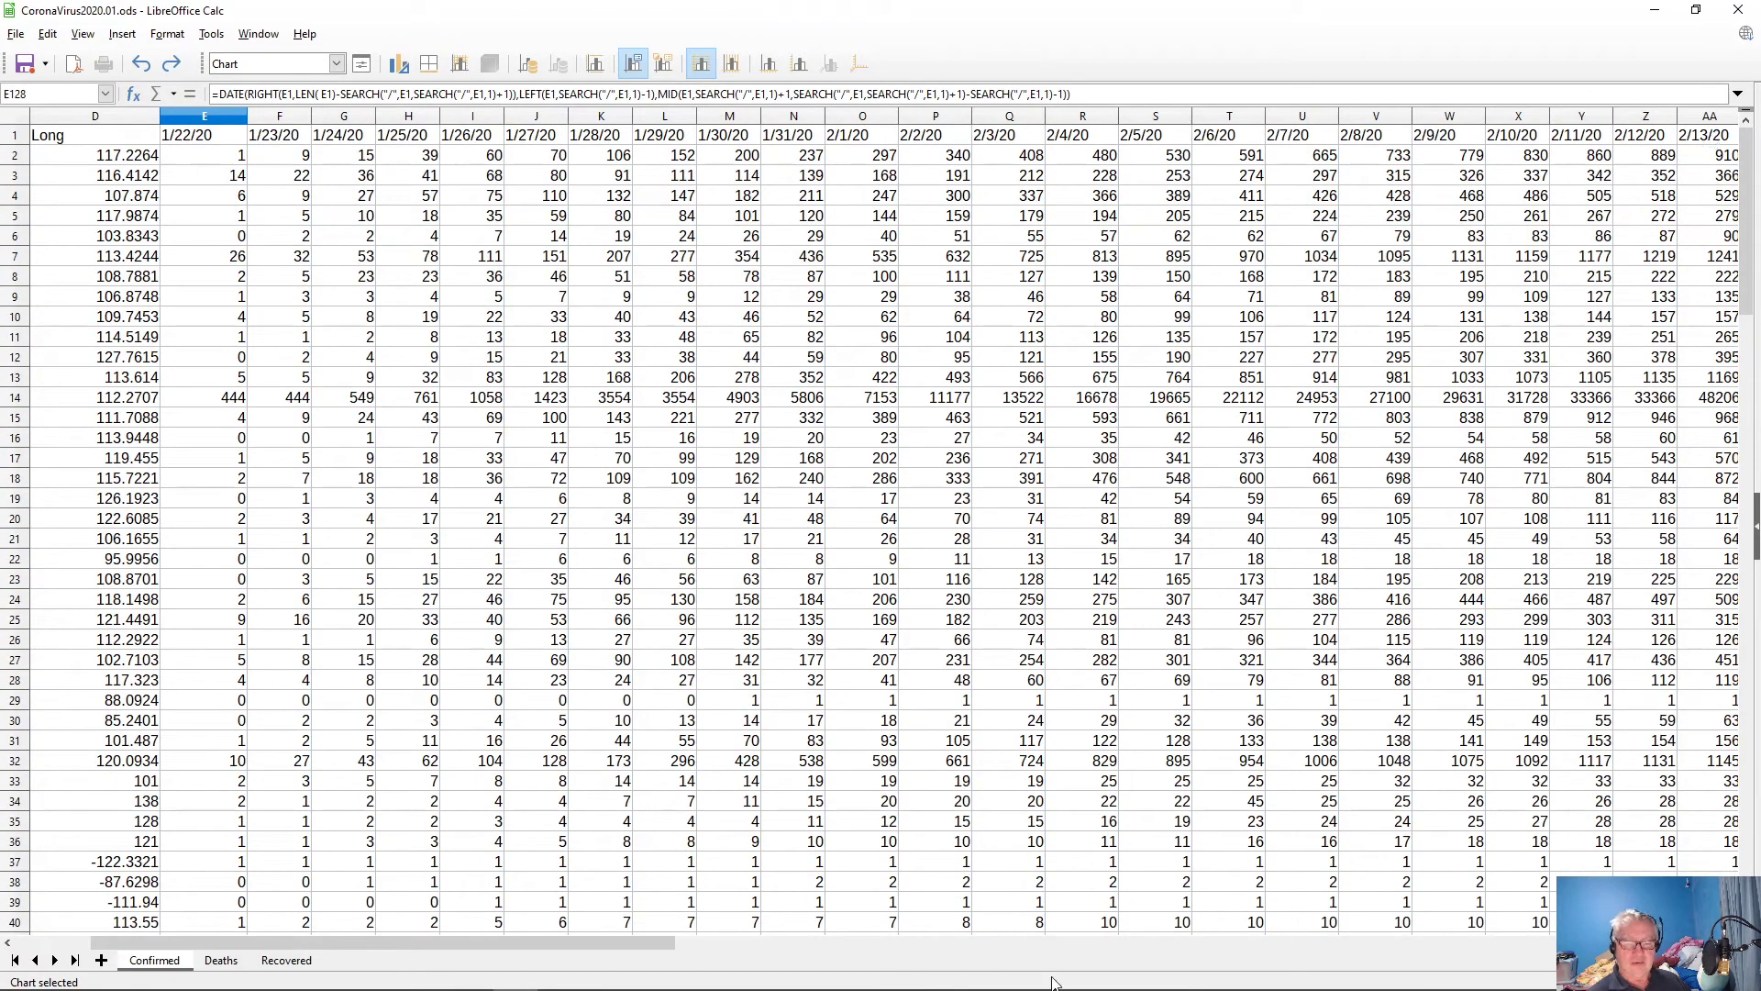
left_click_drag(518, 943, 330, 925)
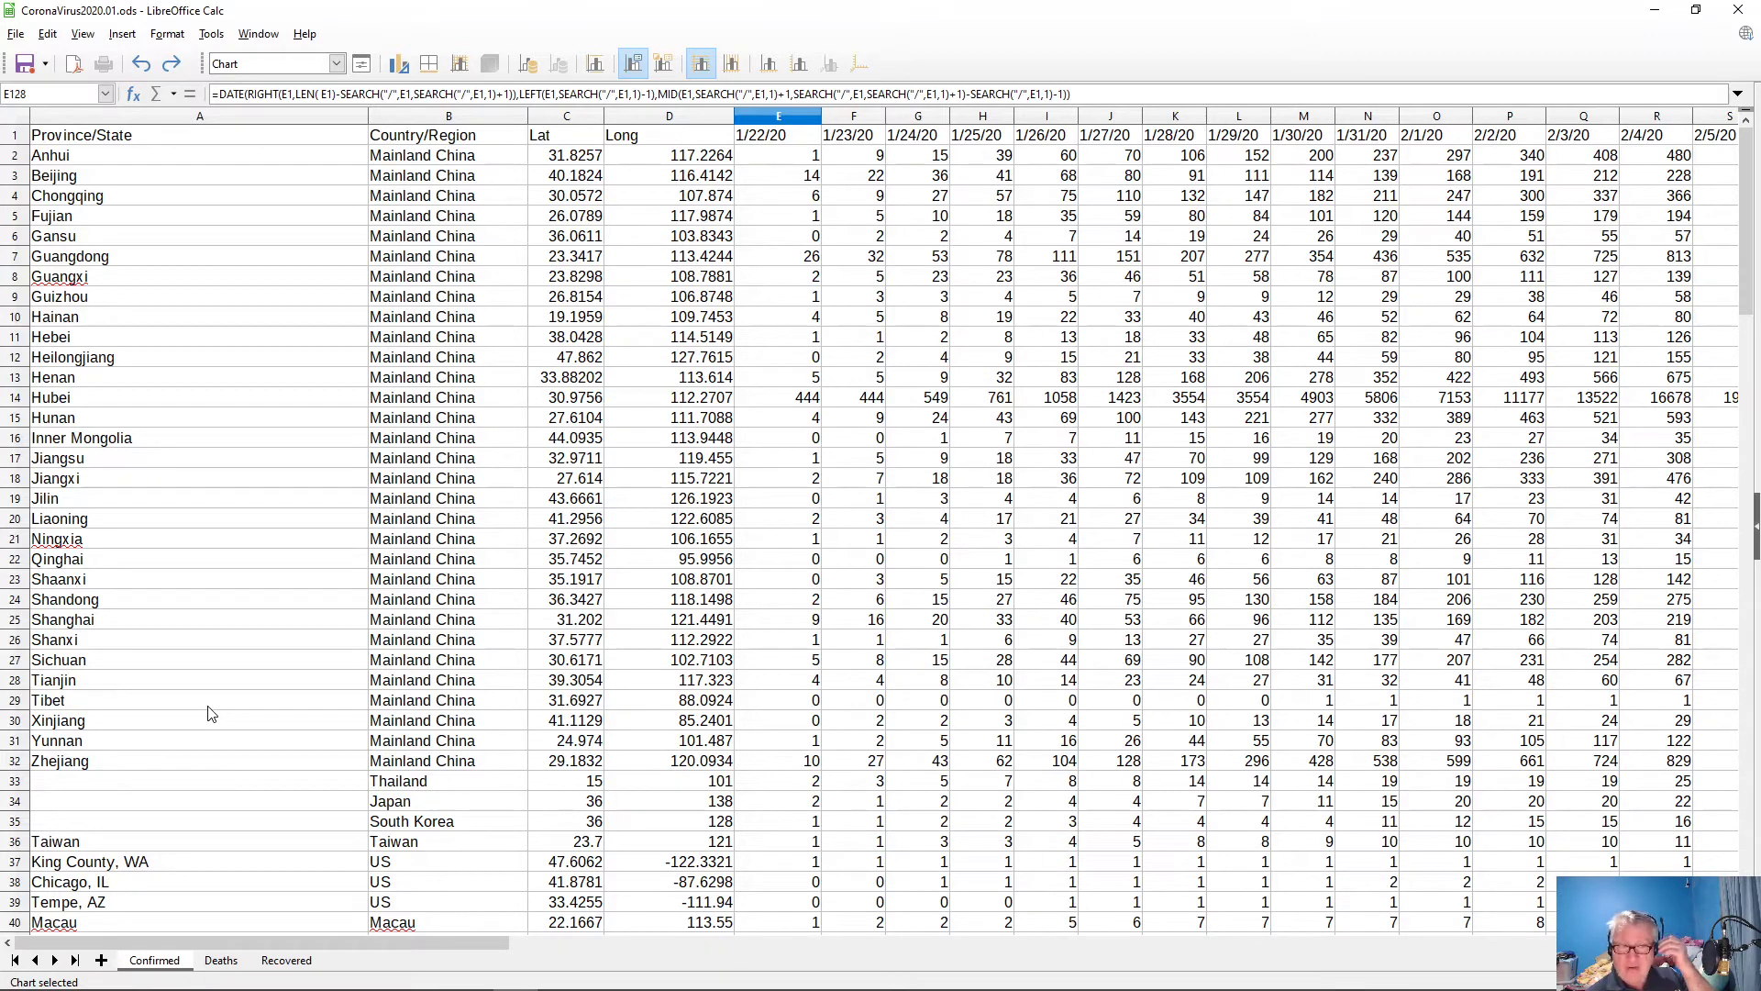
scroll(127, 717, "down", 2)
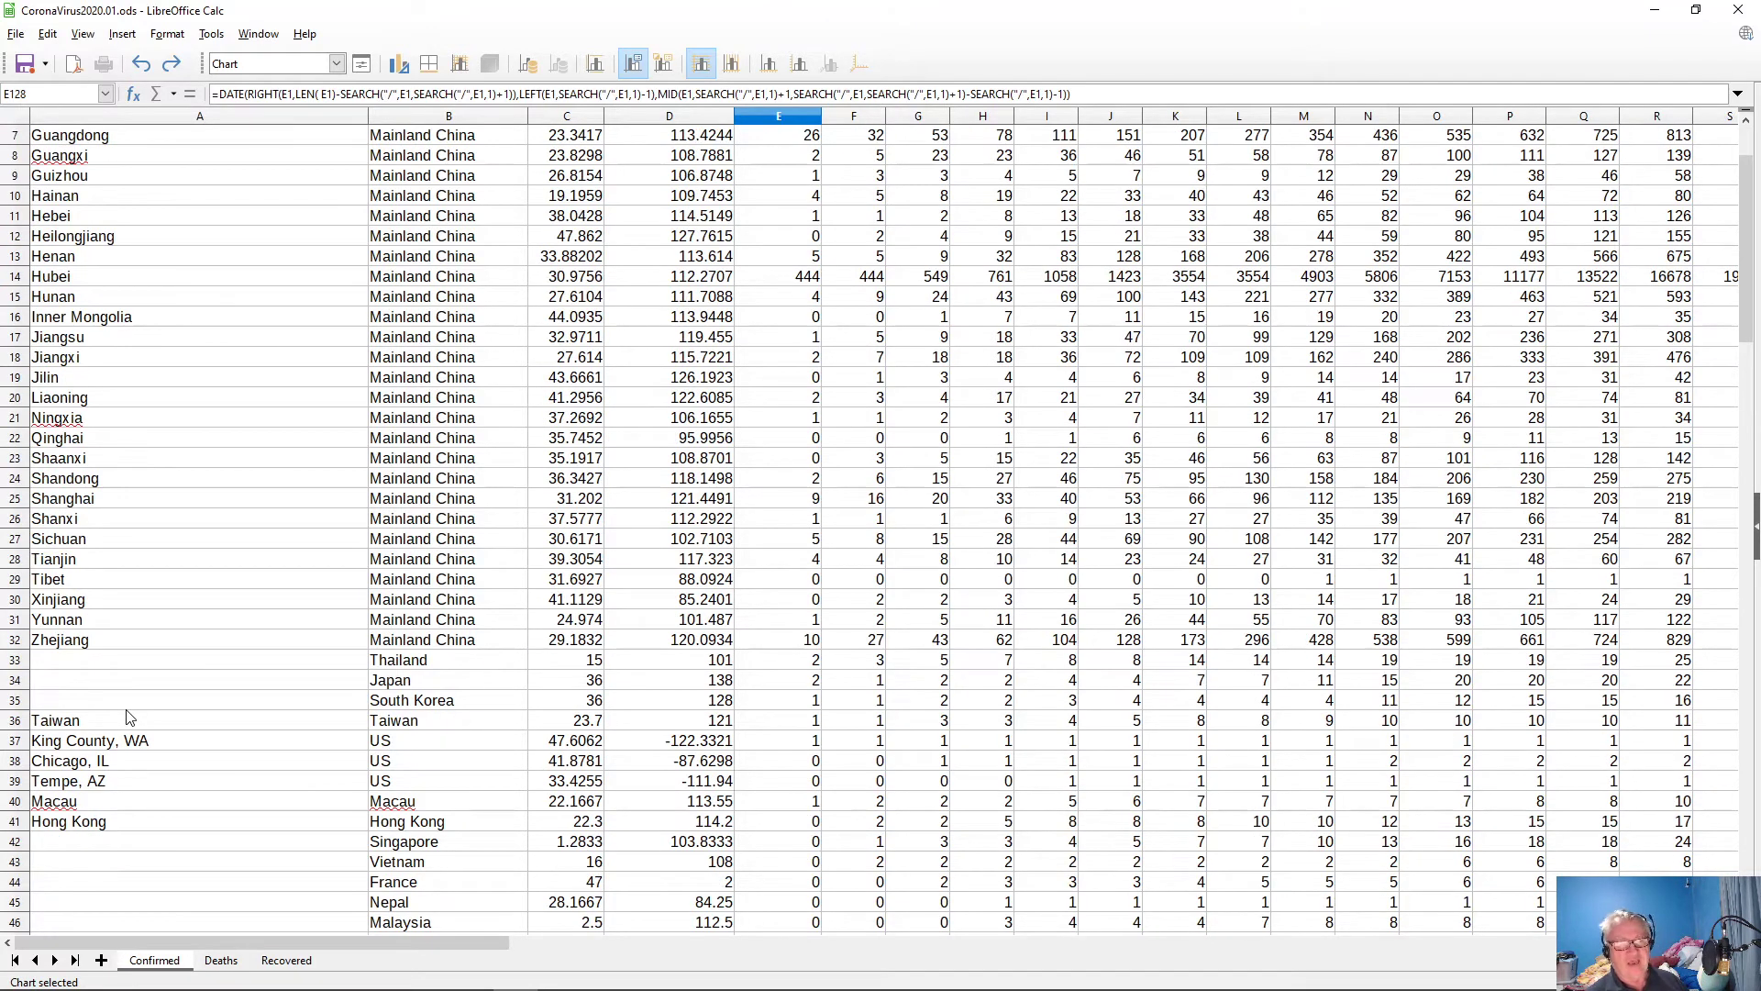
scroll(138, 711, "down", 2)
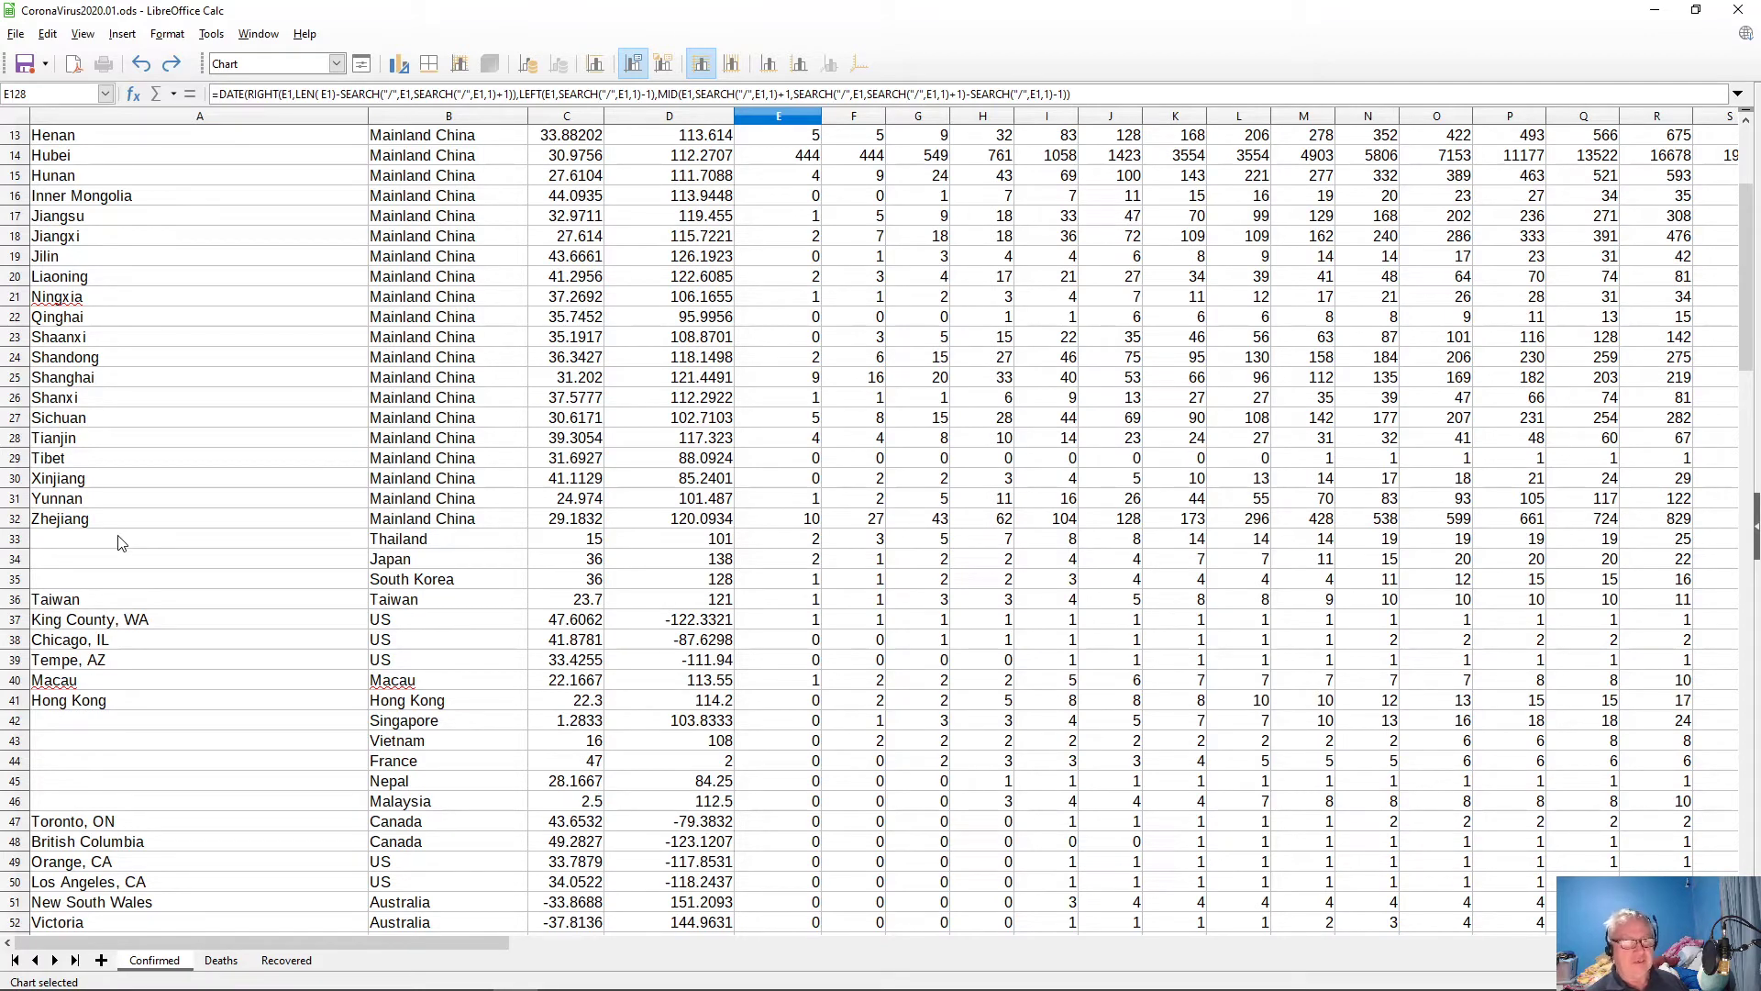
scroll(181, 534, "up", 4)
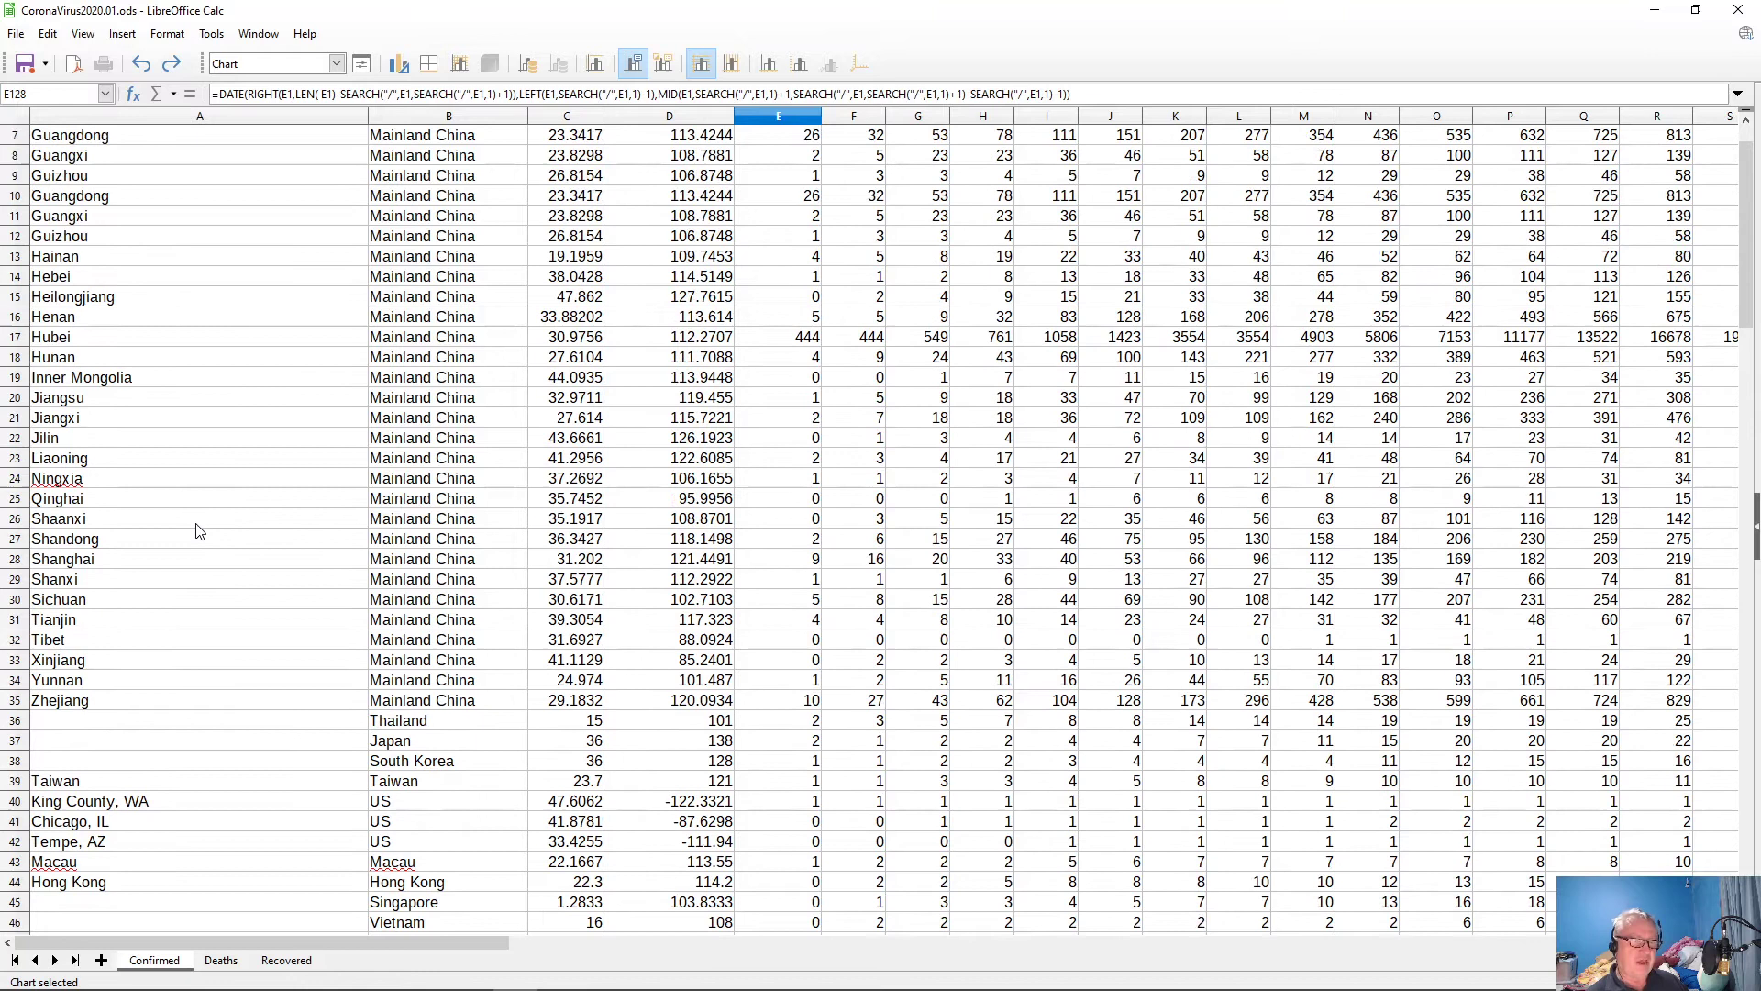
scroll(200, 532, "down", 4)
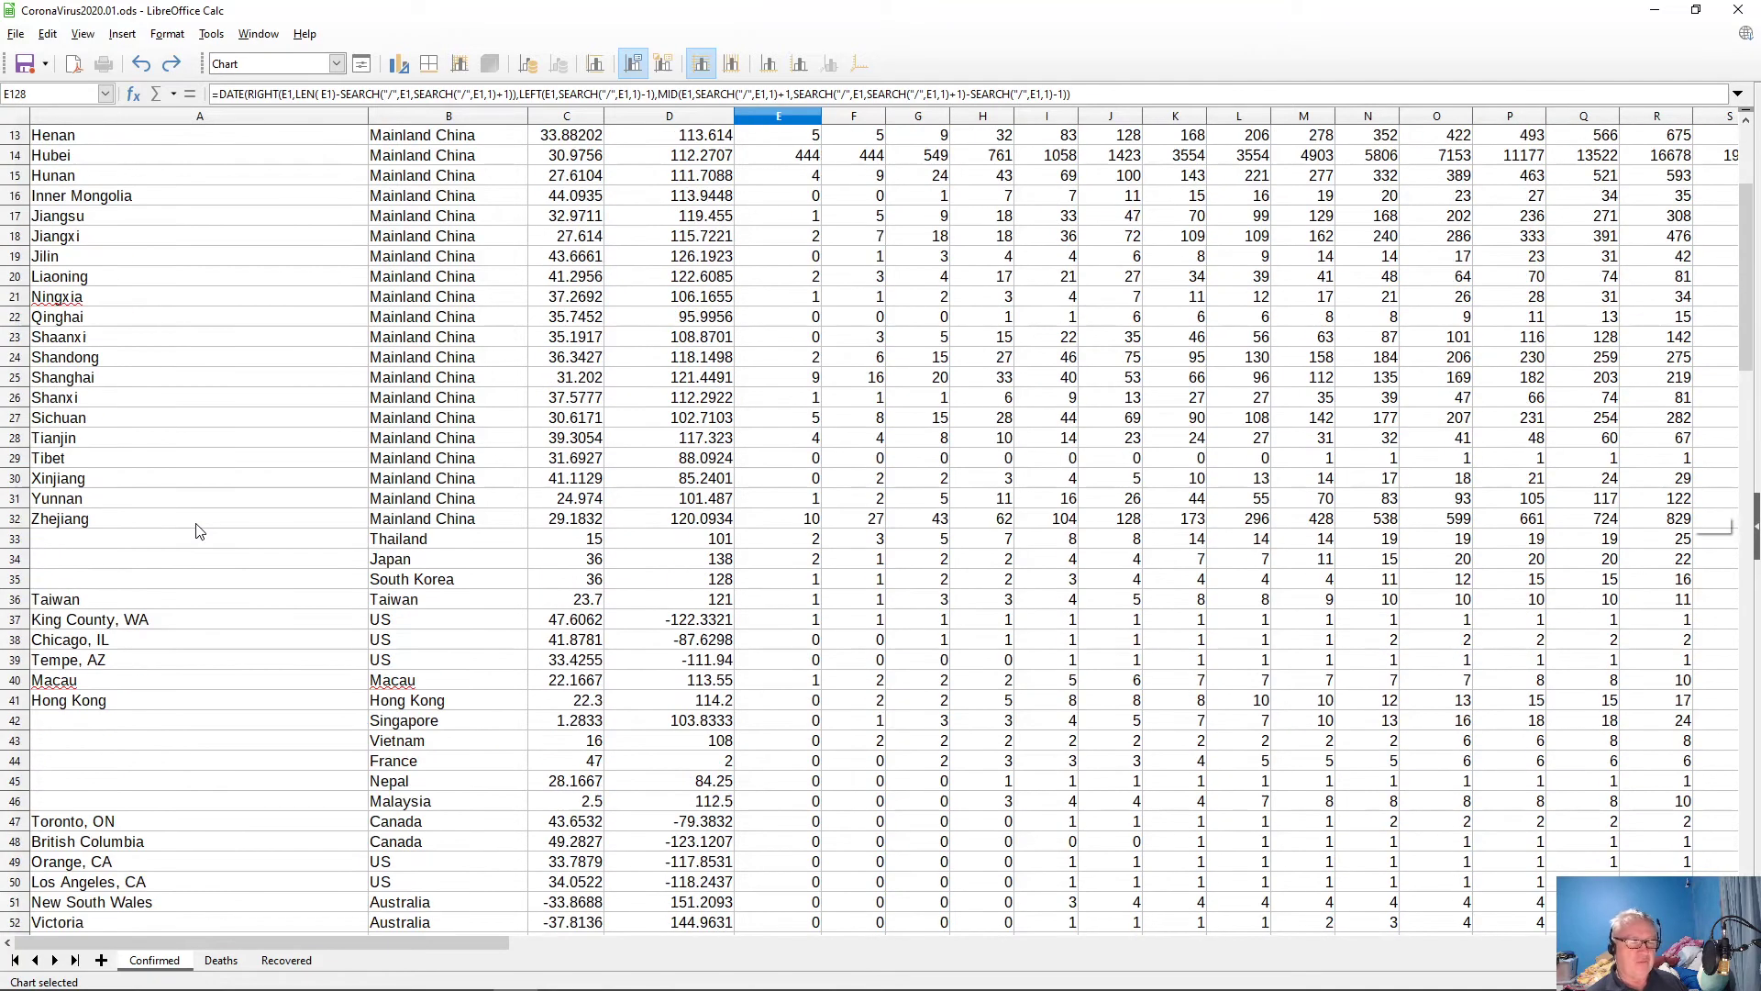
- Compare the confirmed cases of Japan and South Korea from the first date to the latest date on the Confirmed sheet
scroll(199, 532, "down", 4)
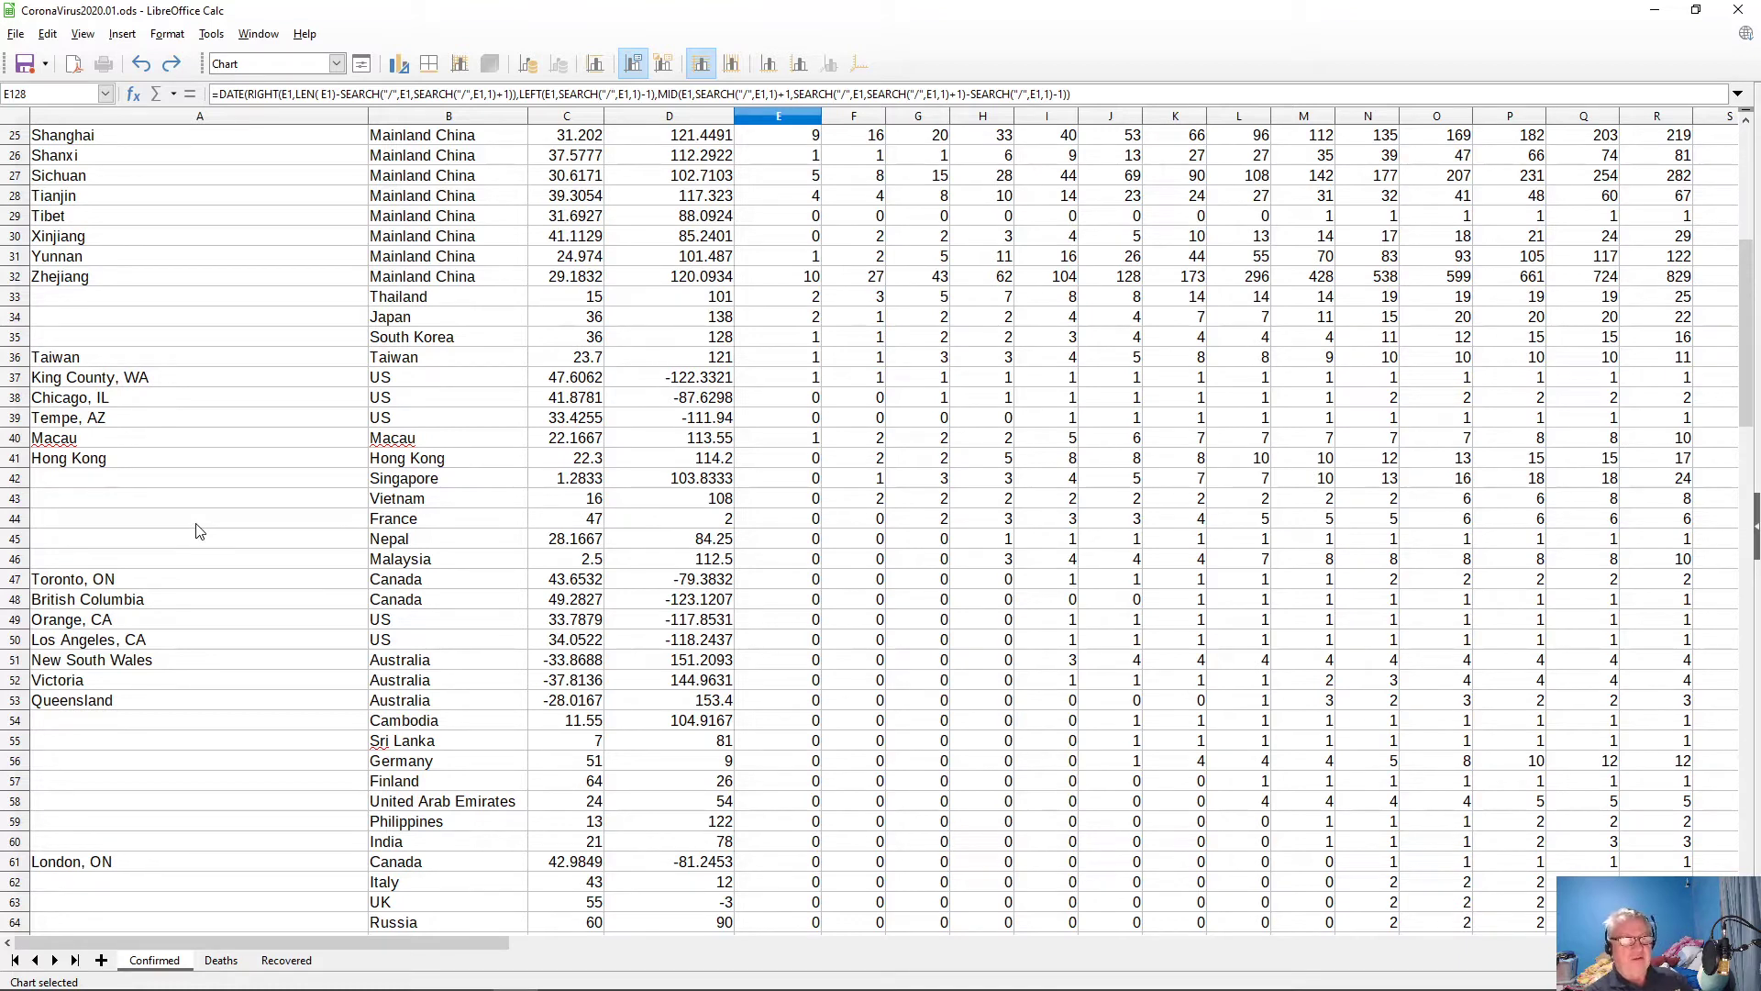
left_click(393, 339)
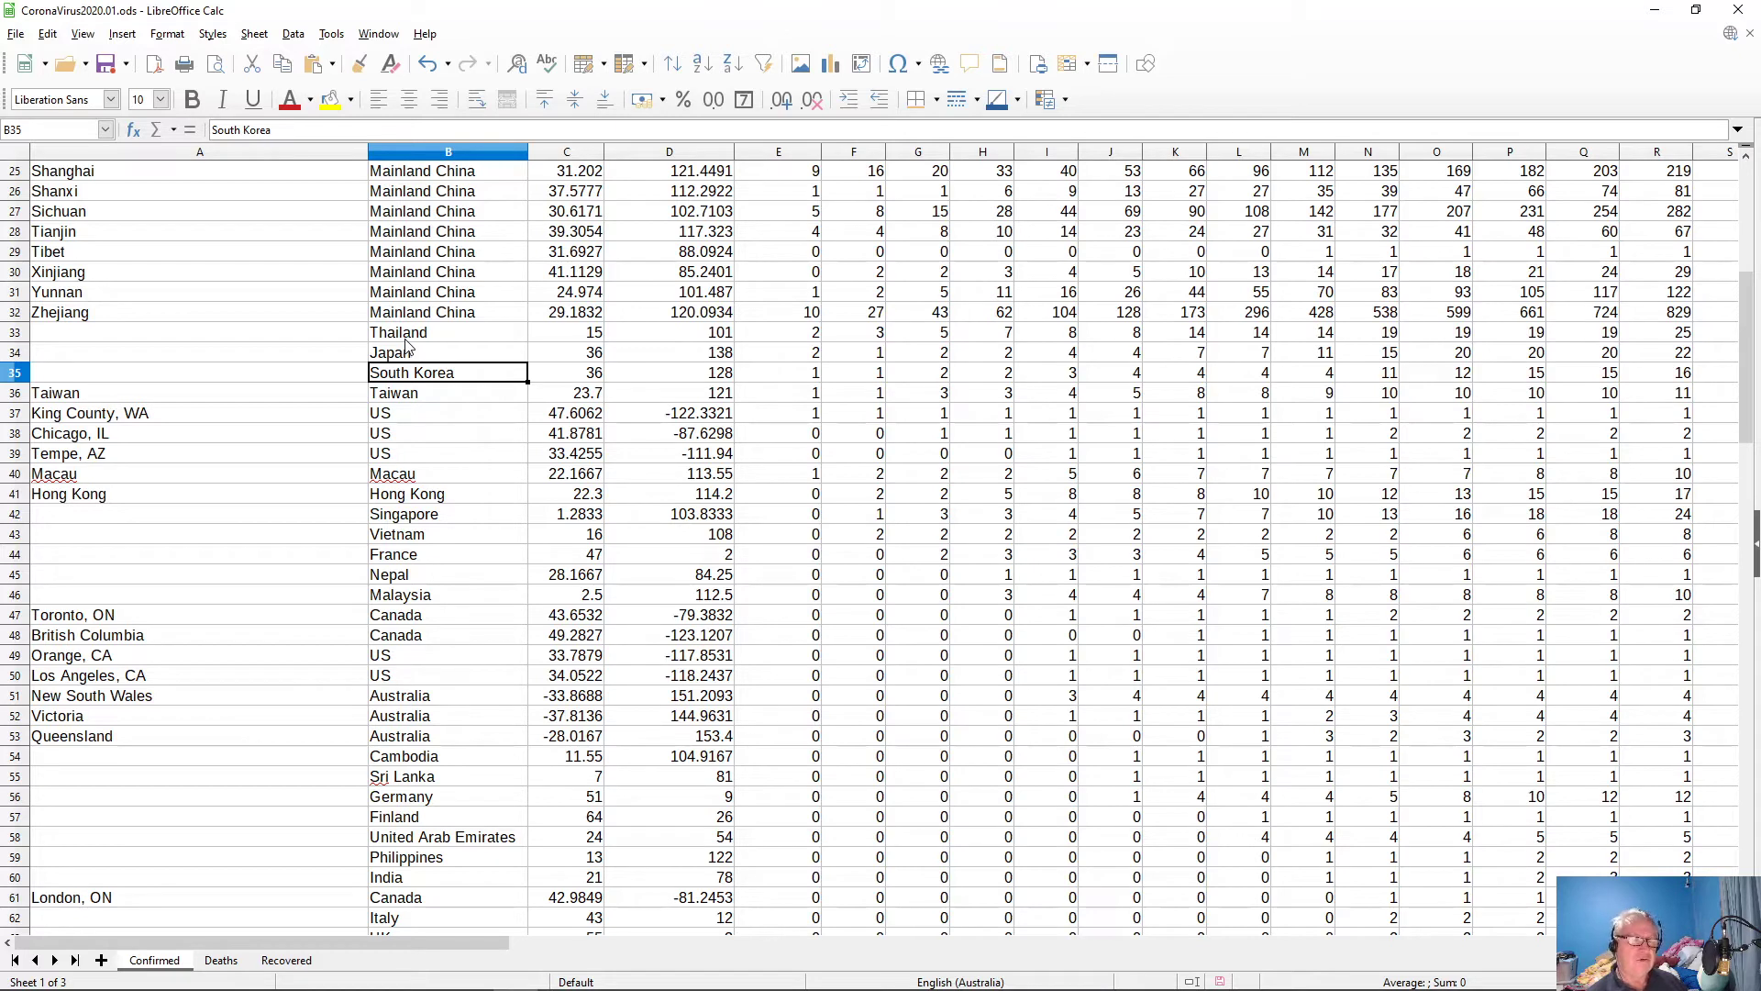
left_click(796, 374)
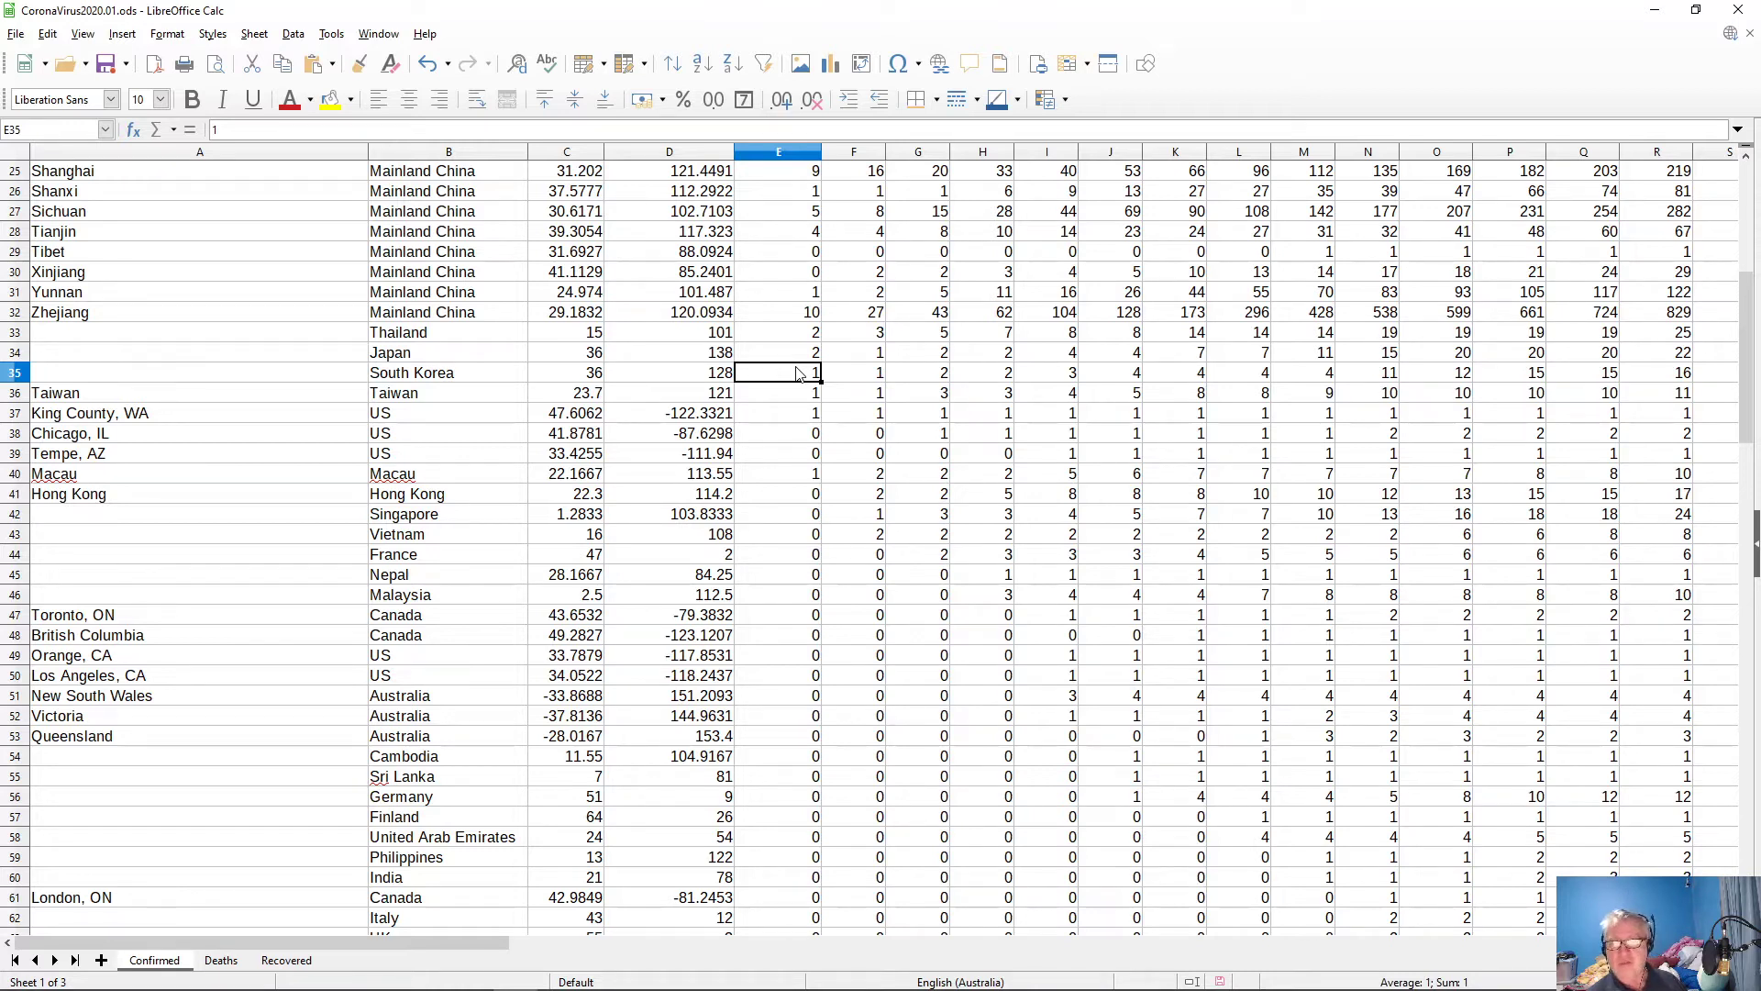
left_click(402, 377)
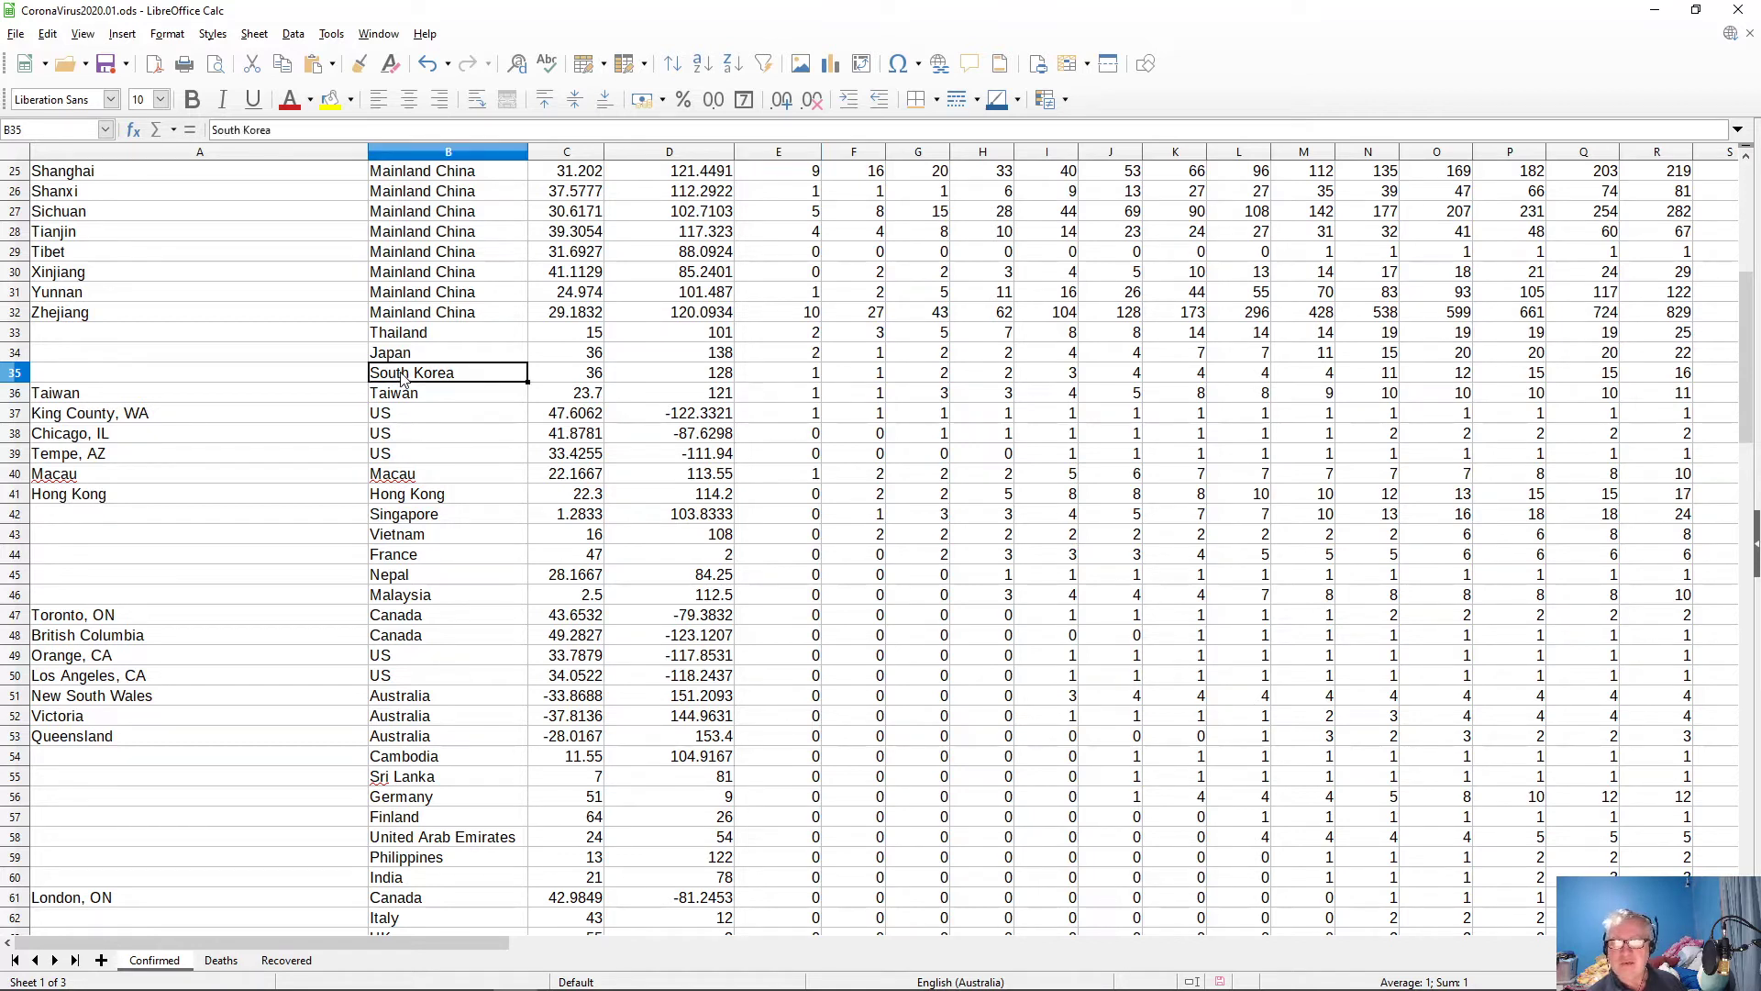
left_click(410, 355)
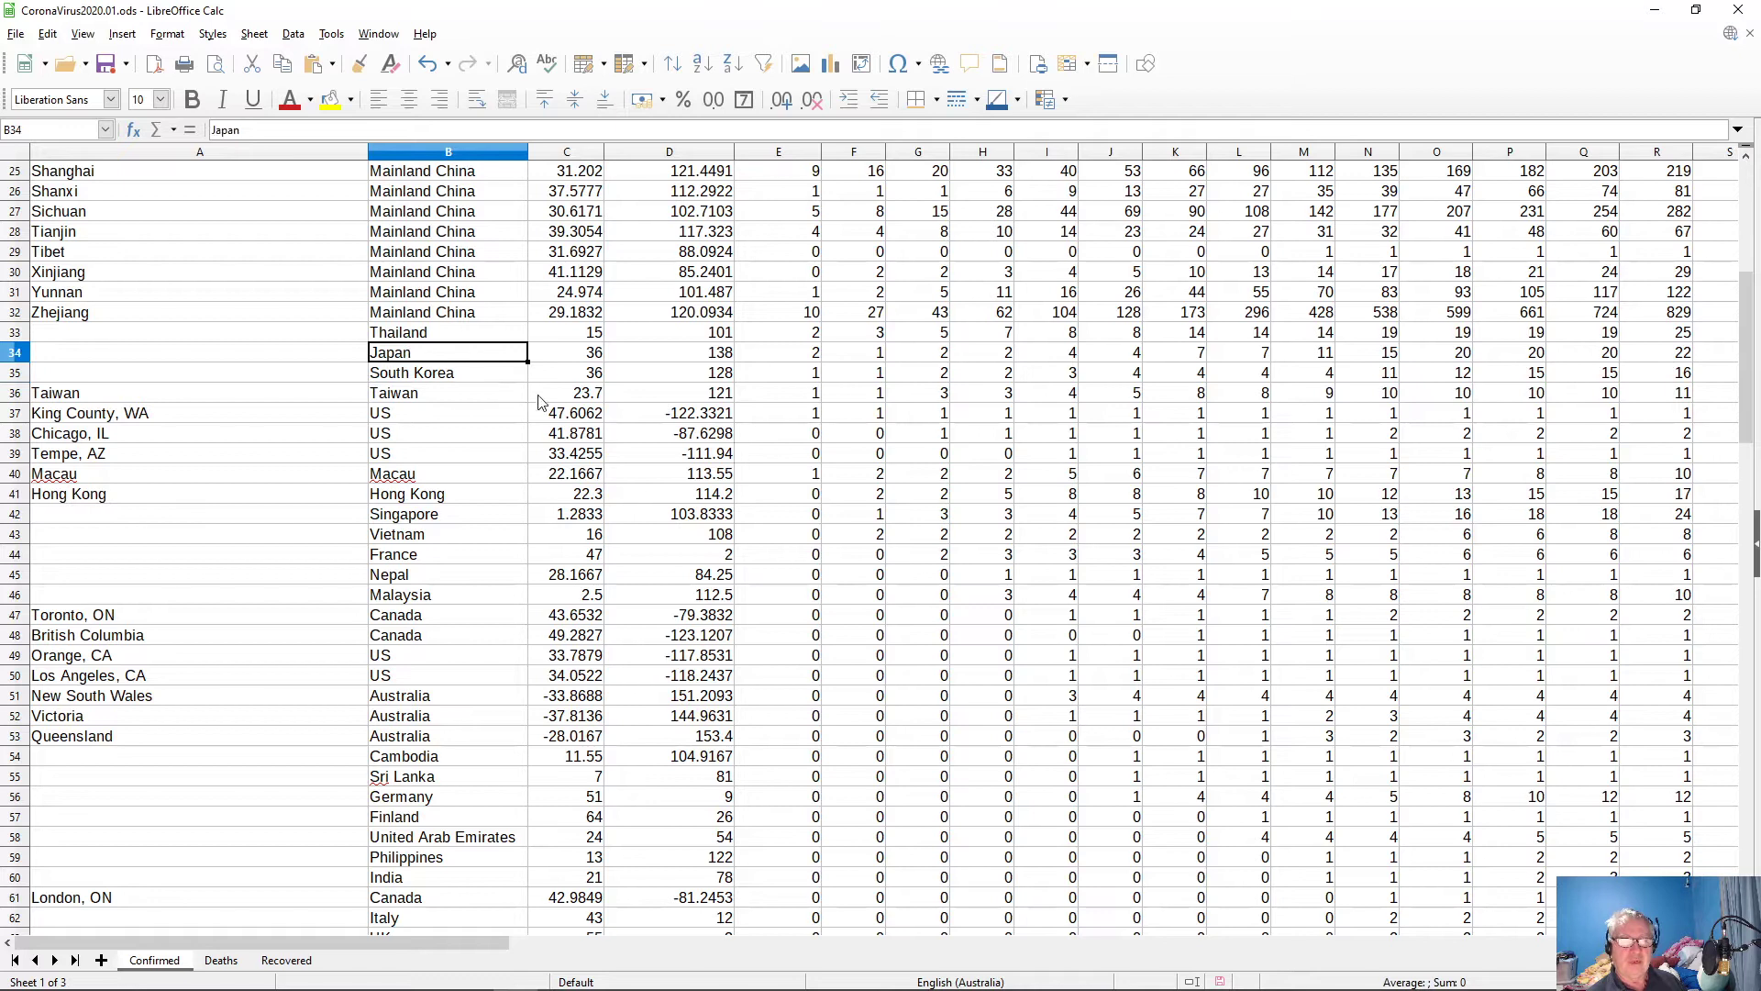
key("Down")
key("Up")
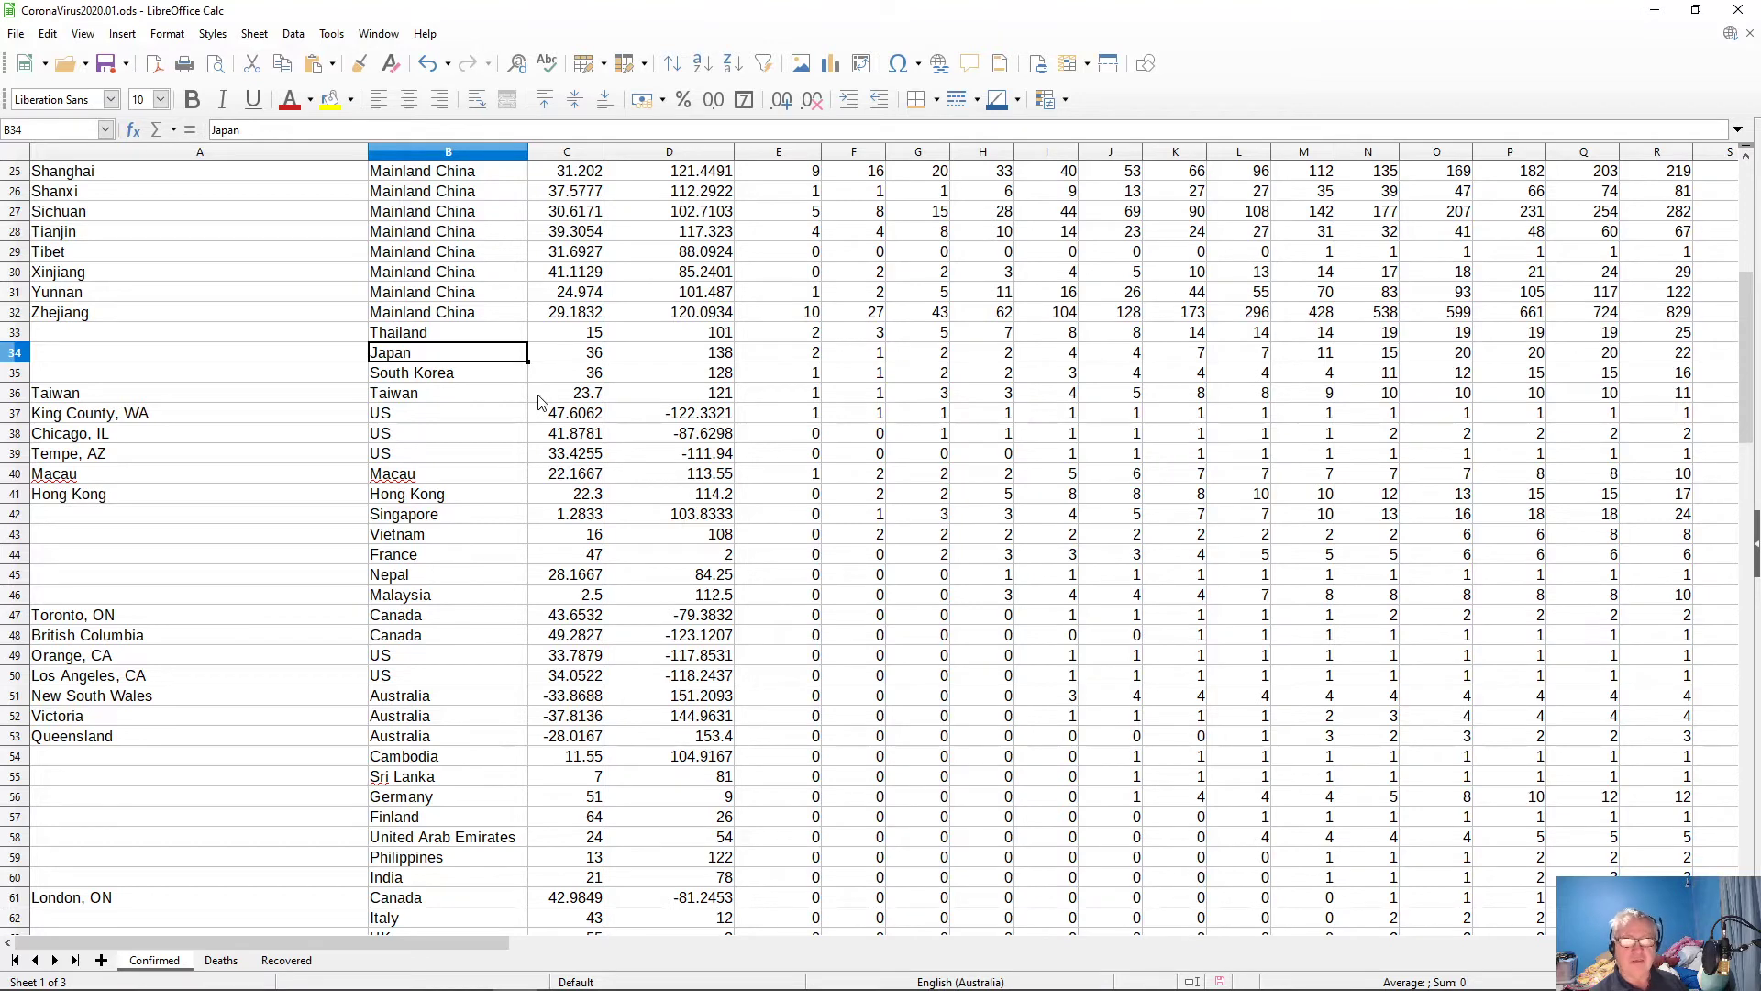
key("ctrl+Right")
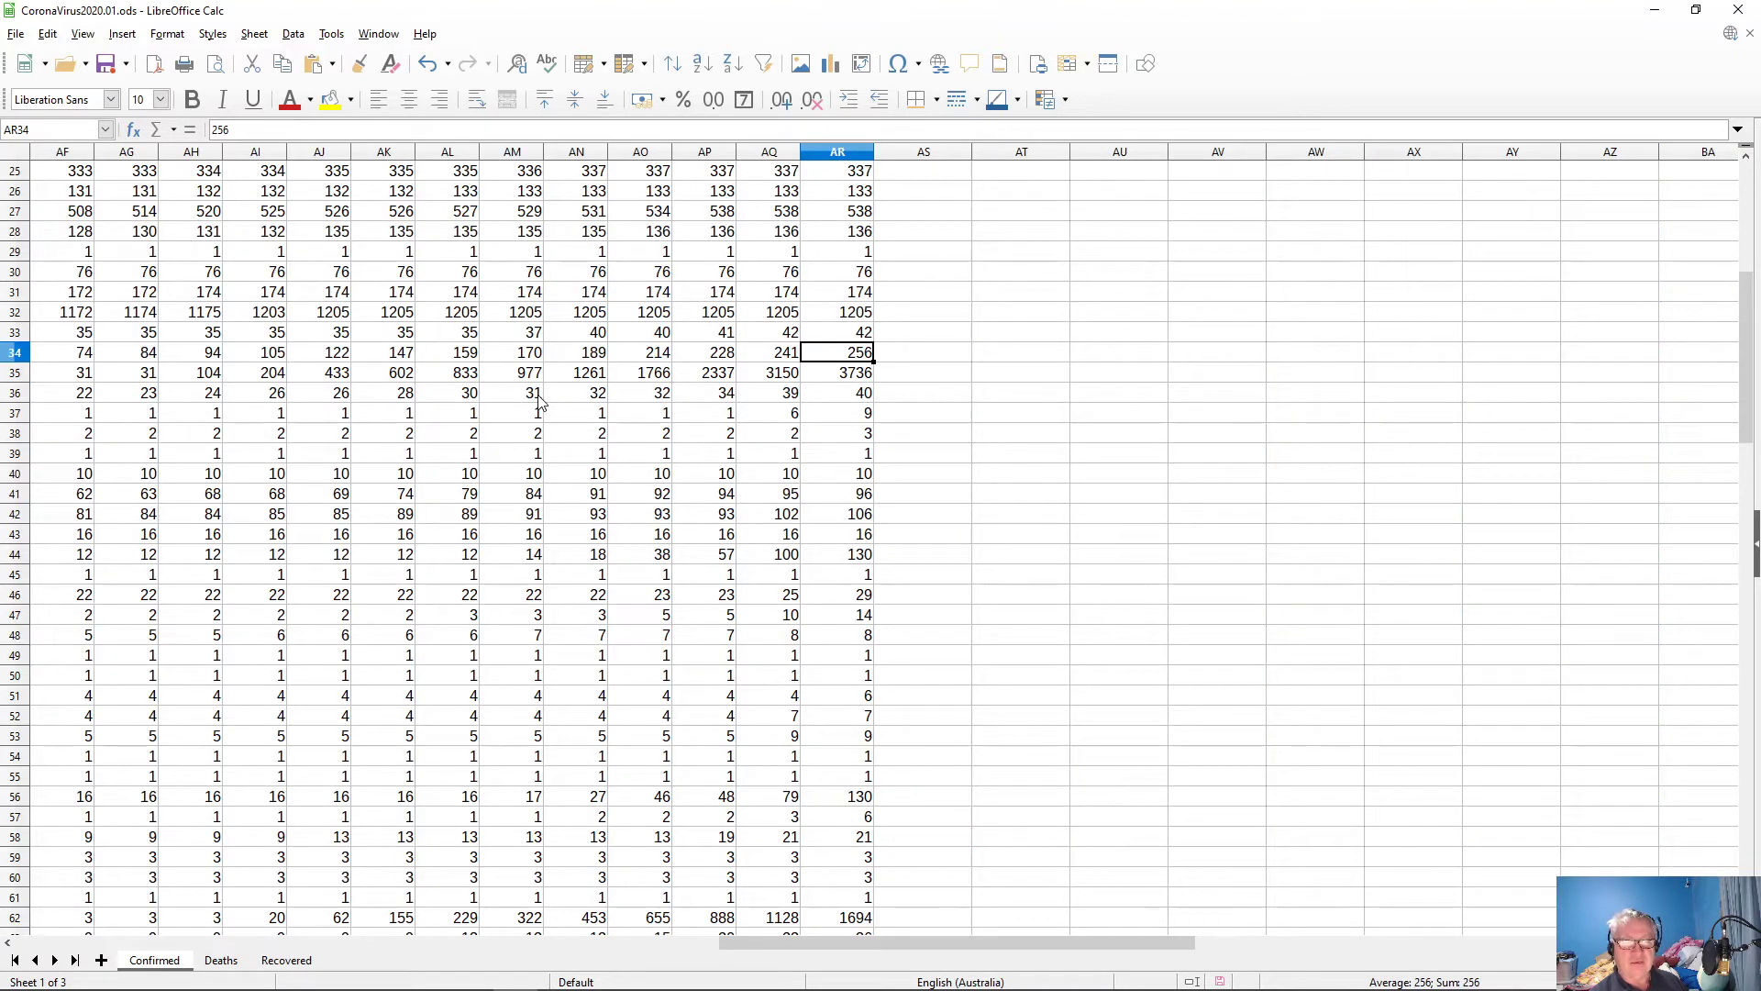
key("ctrl+Left")
key("Down")
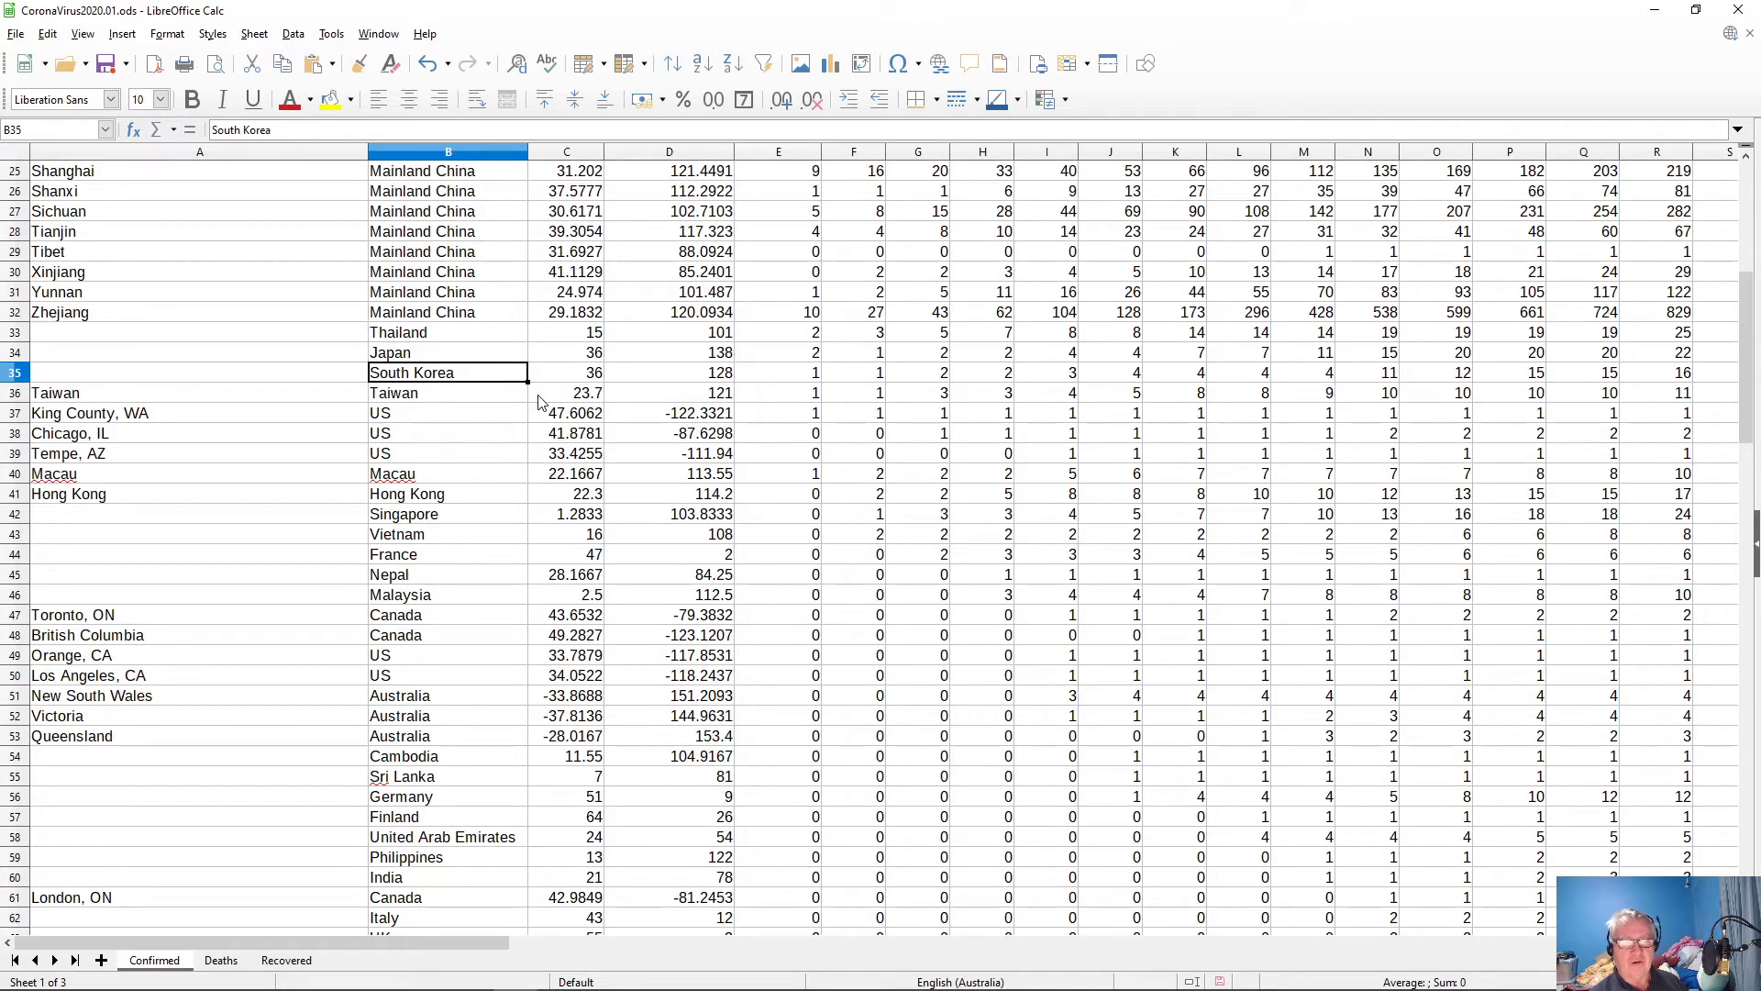
key("ctrl+Right")
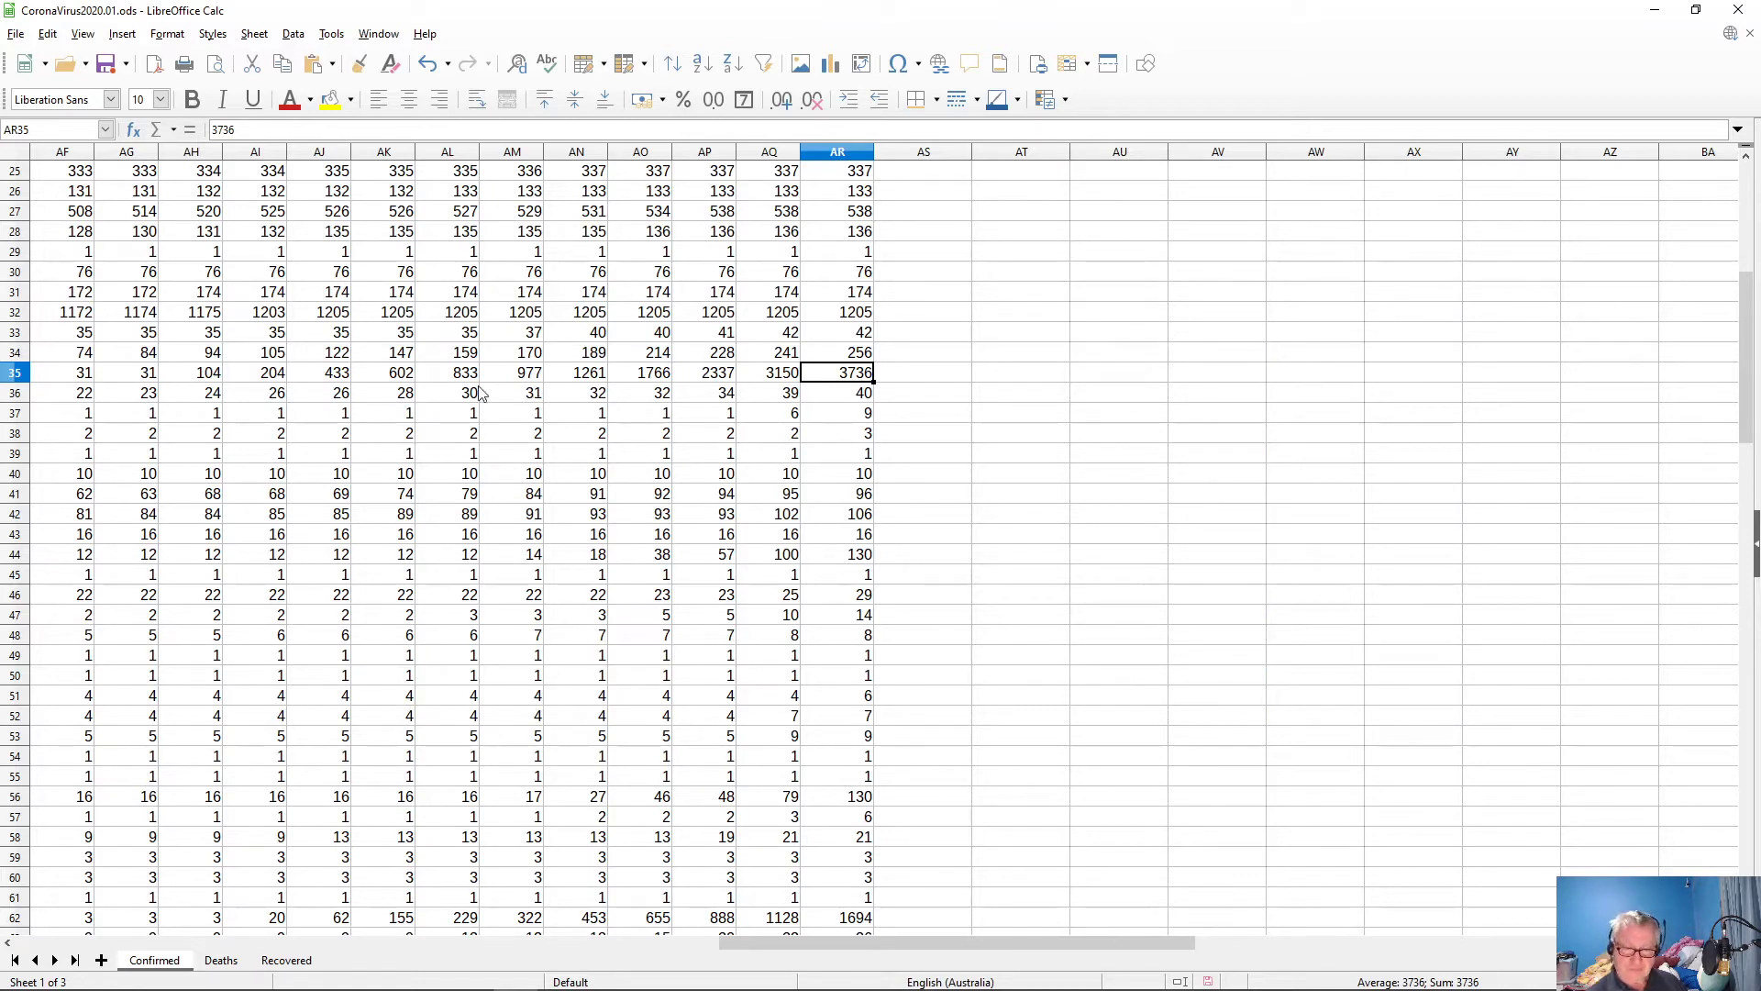
- Check Italy's confirmed count for the latest date, matching the figure in row 62 to its country
scroll(385, 871, "down", 4)
left_click(849, 676)
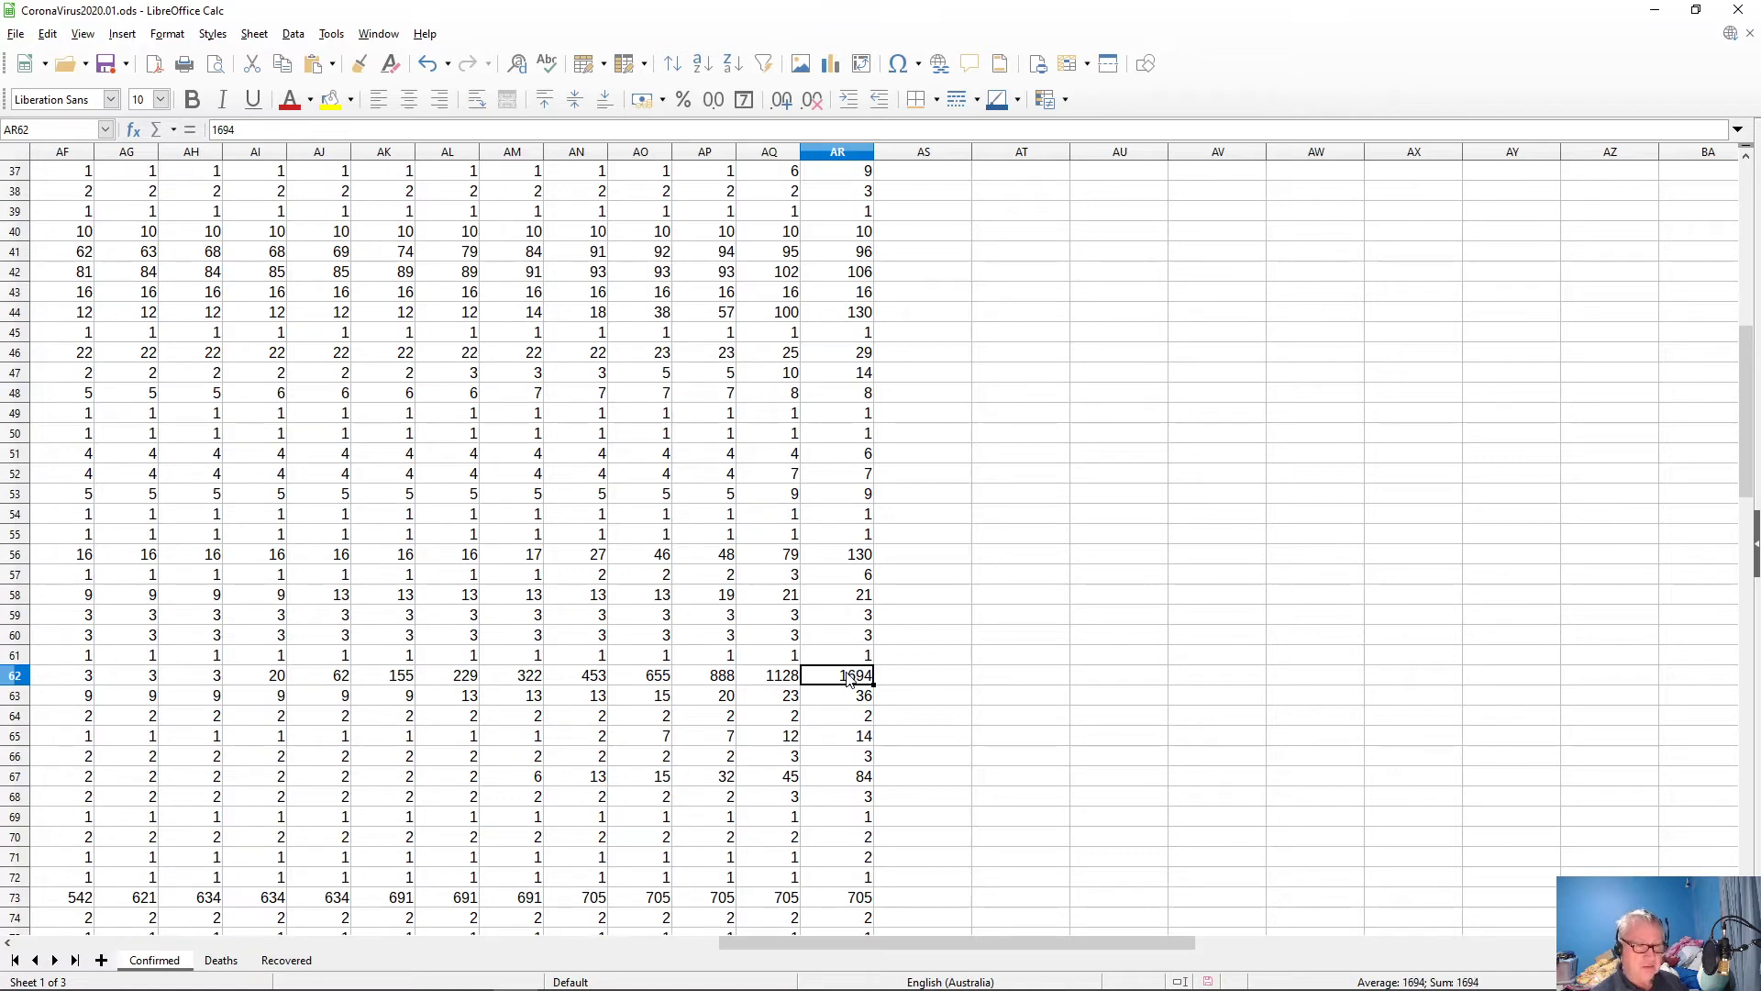
key("Home")
key("Right")
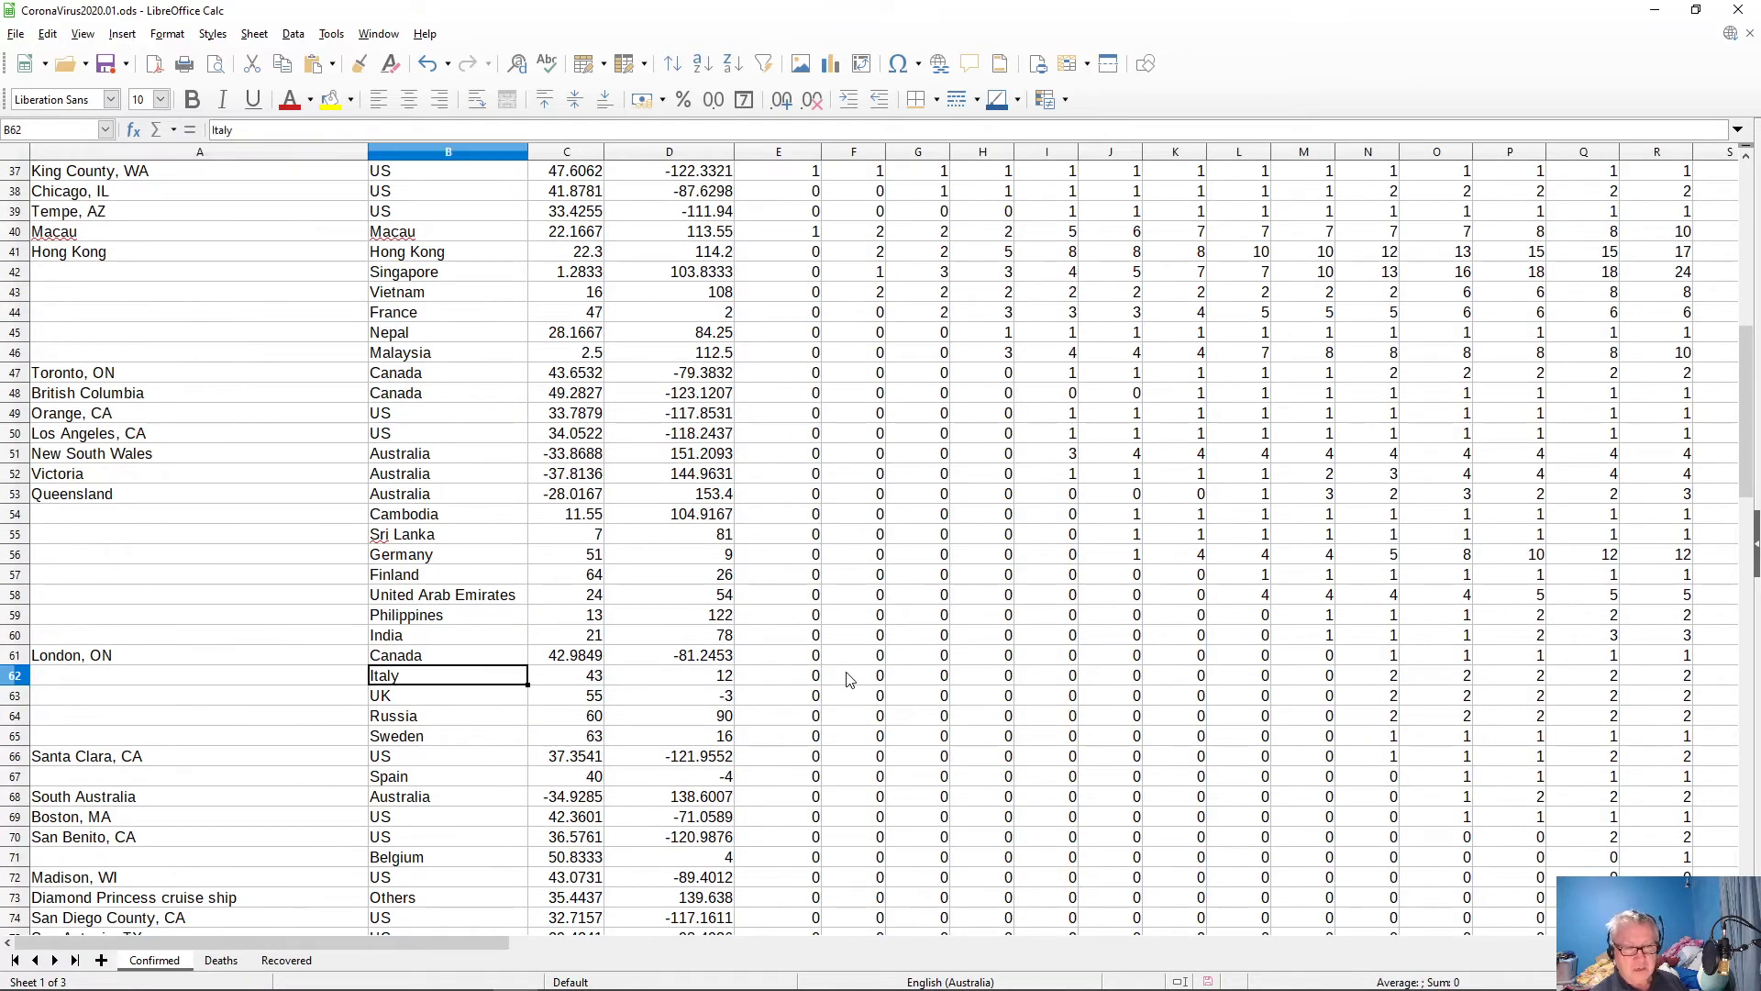
key("ctrl+Right")
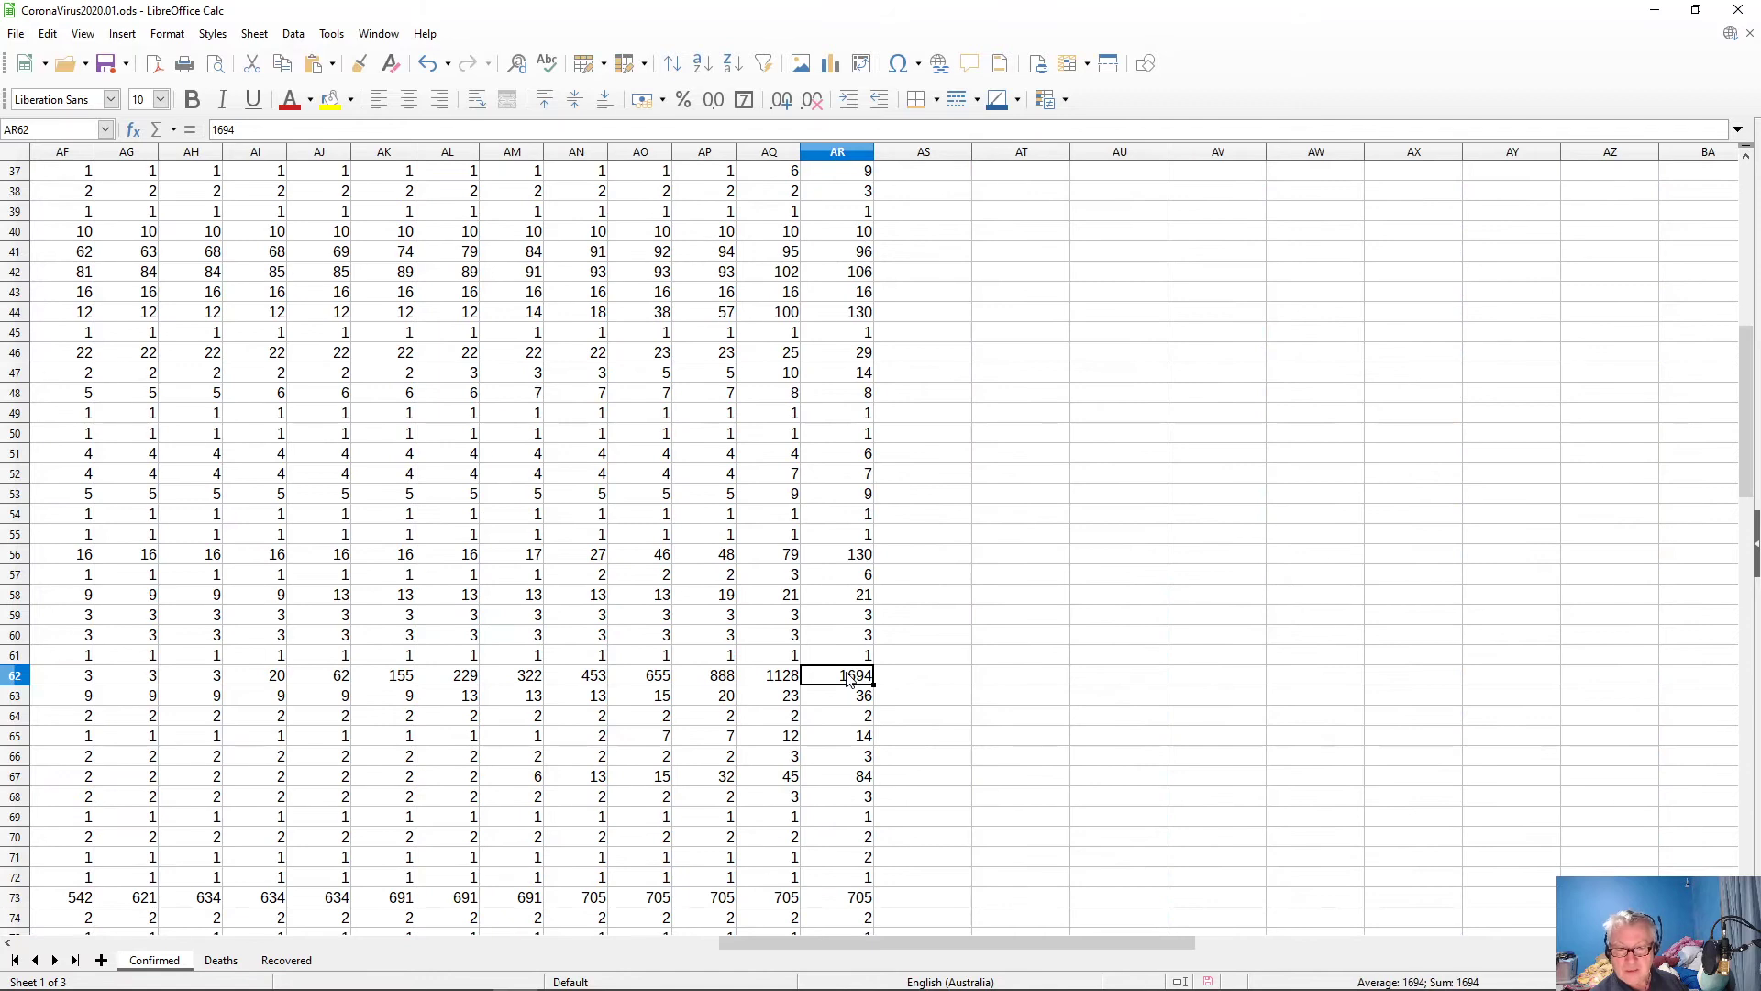
- Check the latest confirmed count in row 73 and match it to the Diamond Princess cruise ship
scroll(849, 679, "down", 7)
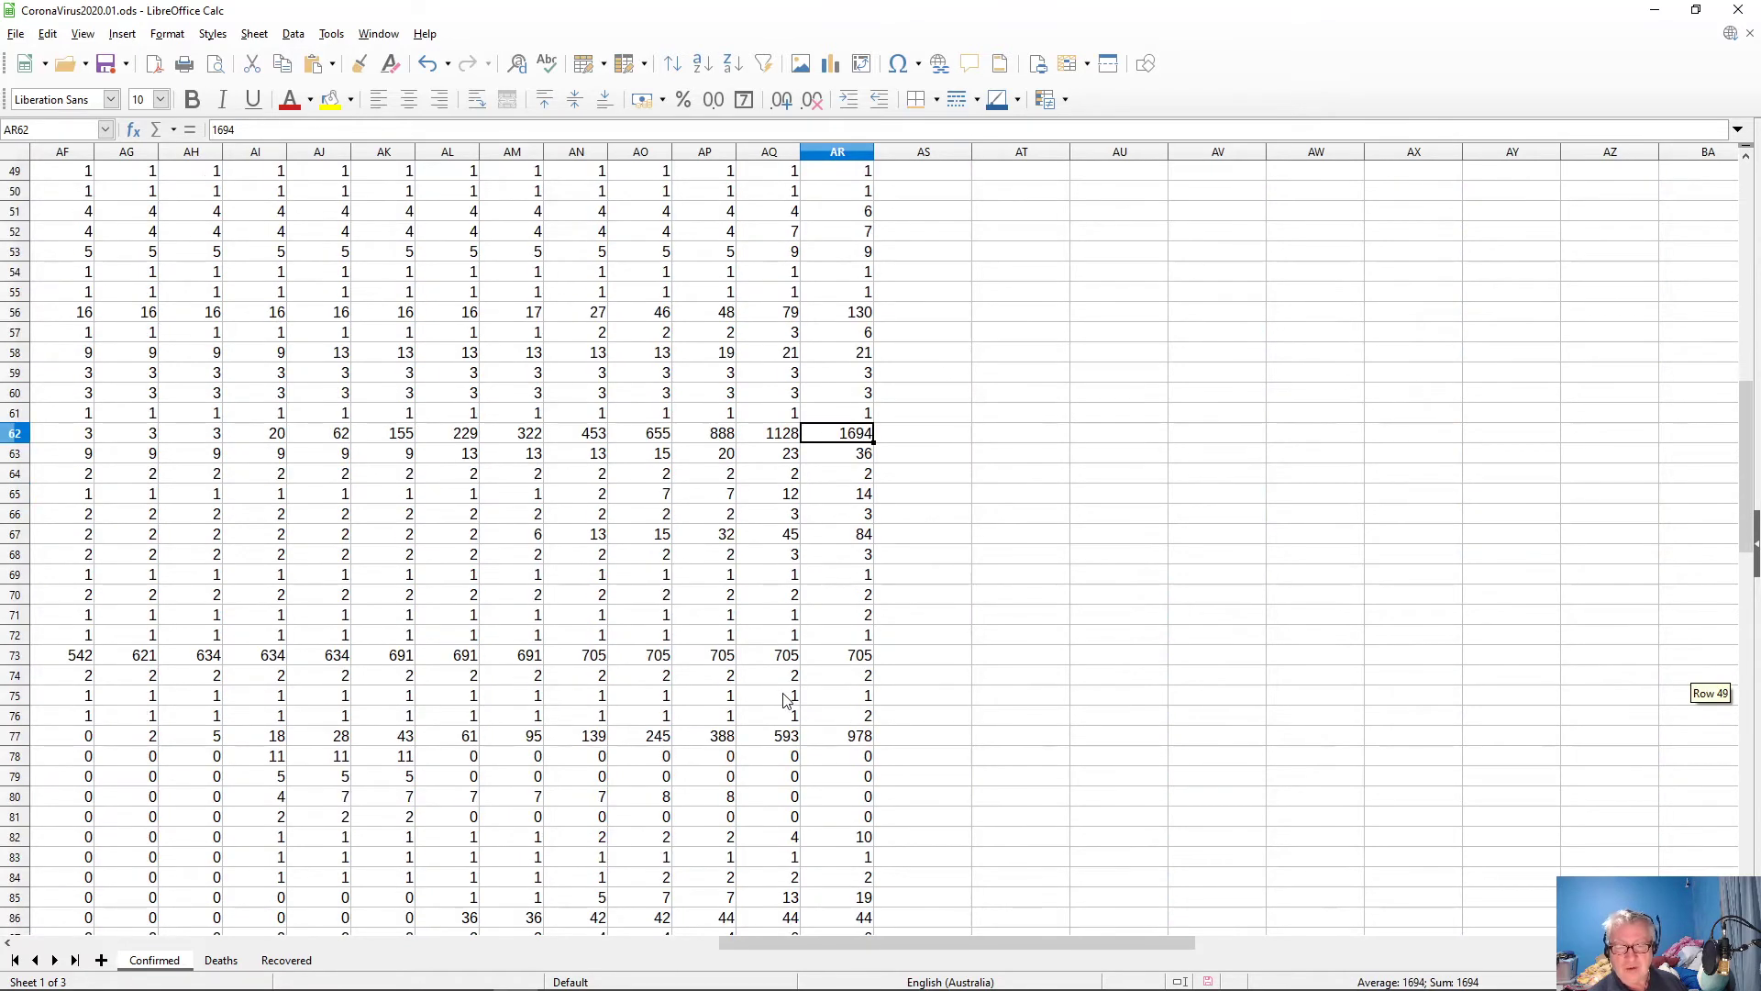
left_click(864, 476)
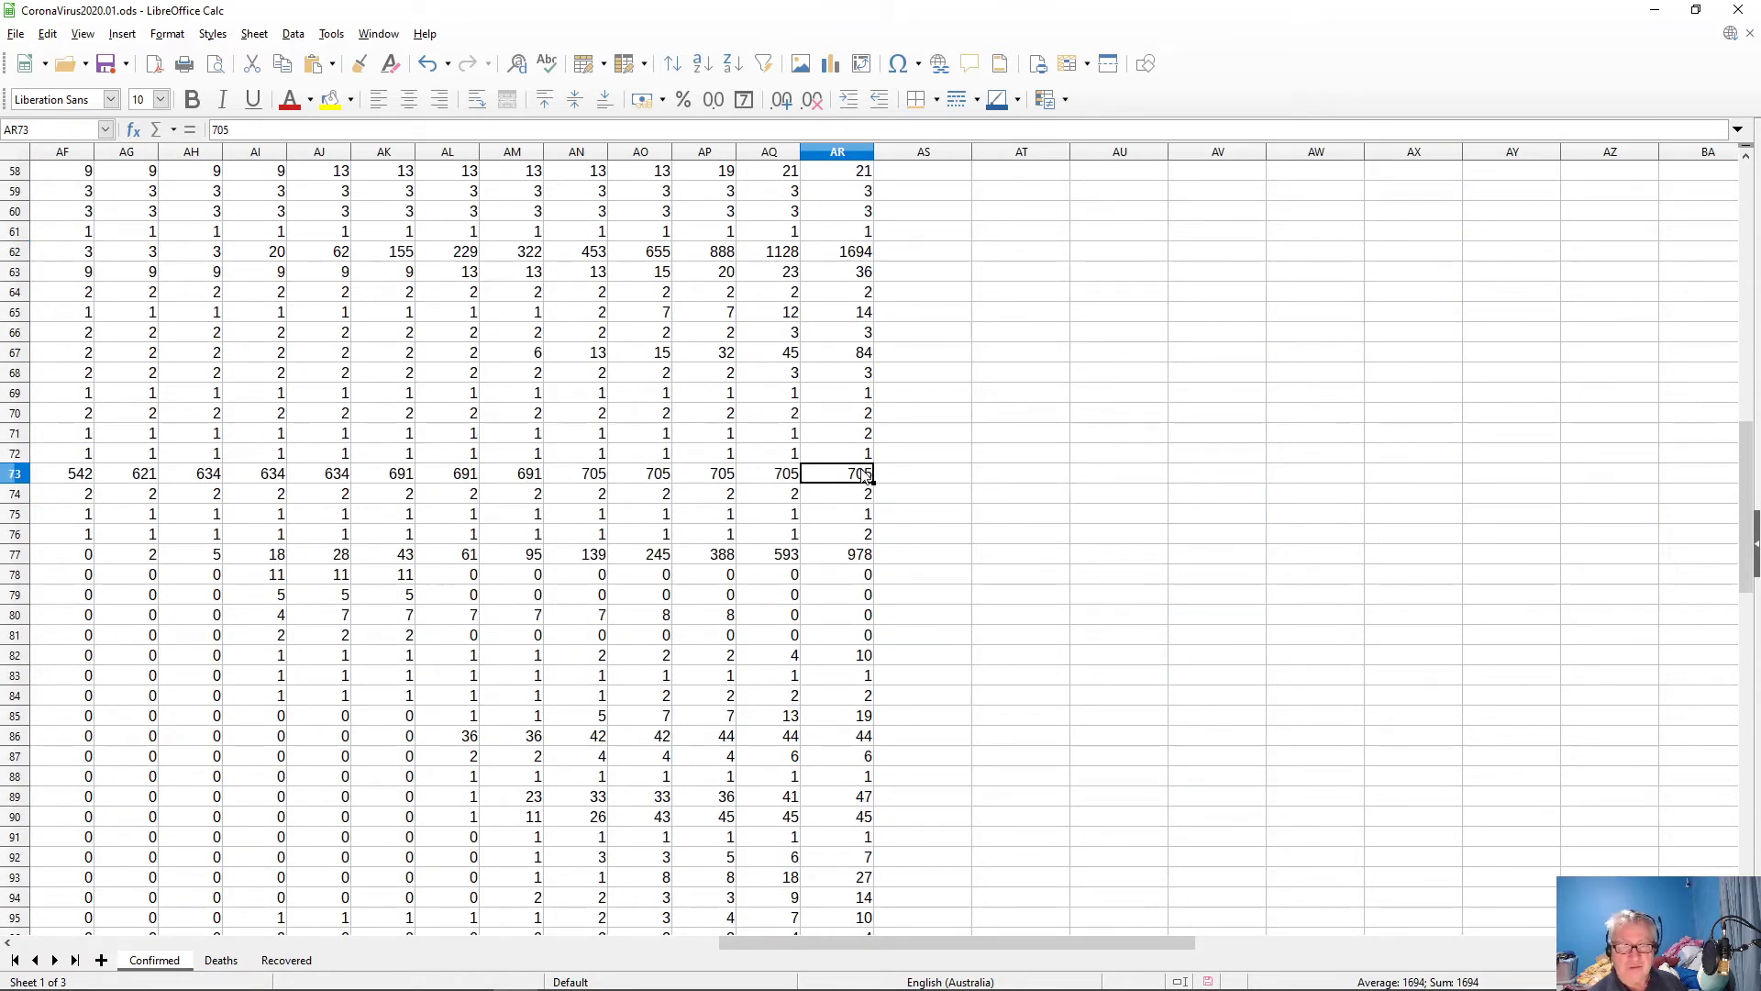
key("ctrl+Left")
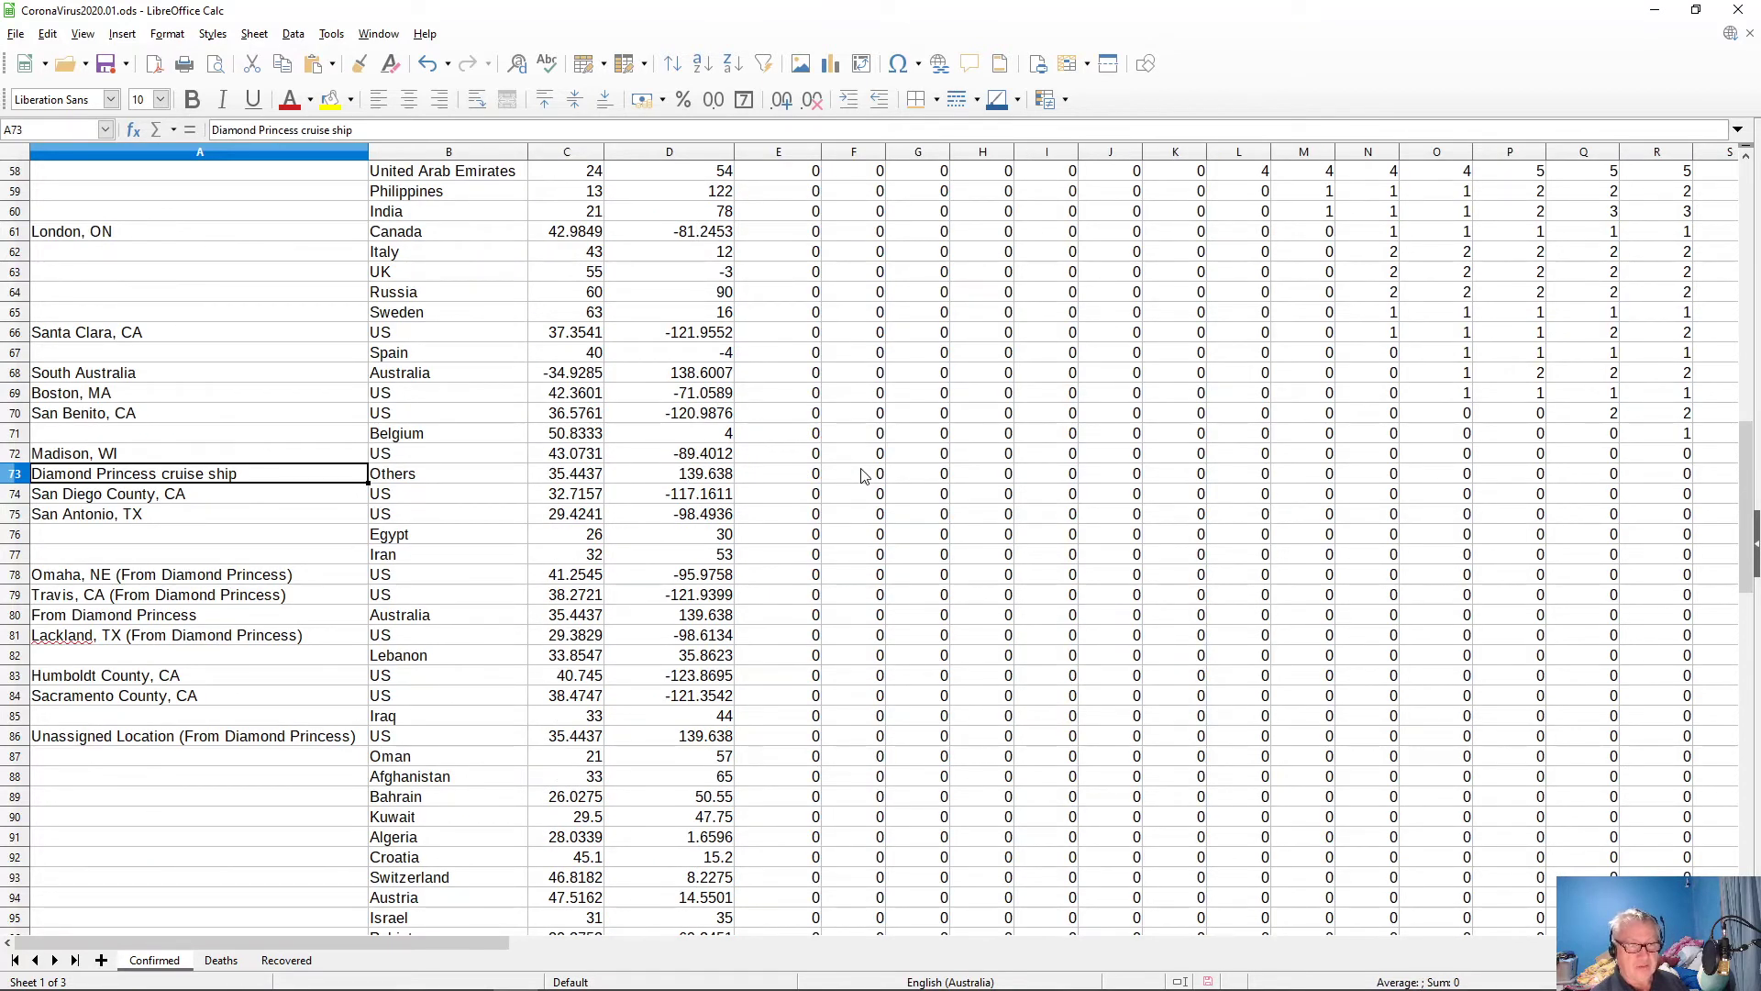
key("ctrl+Right")
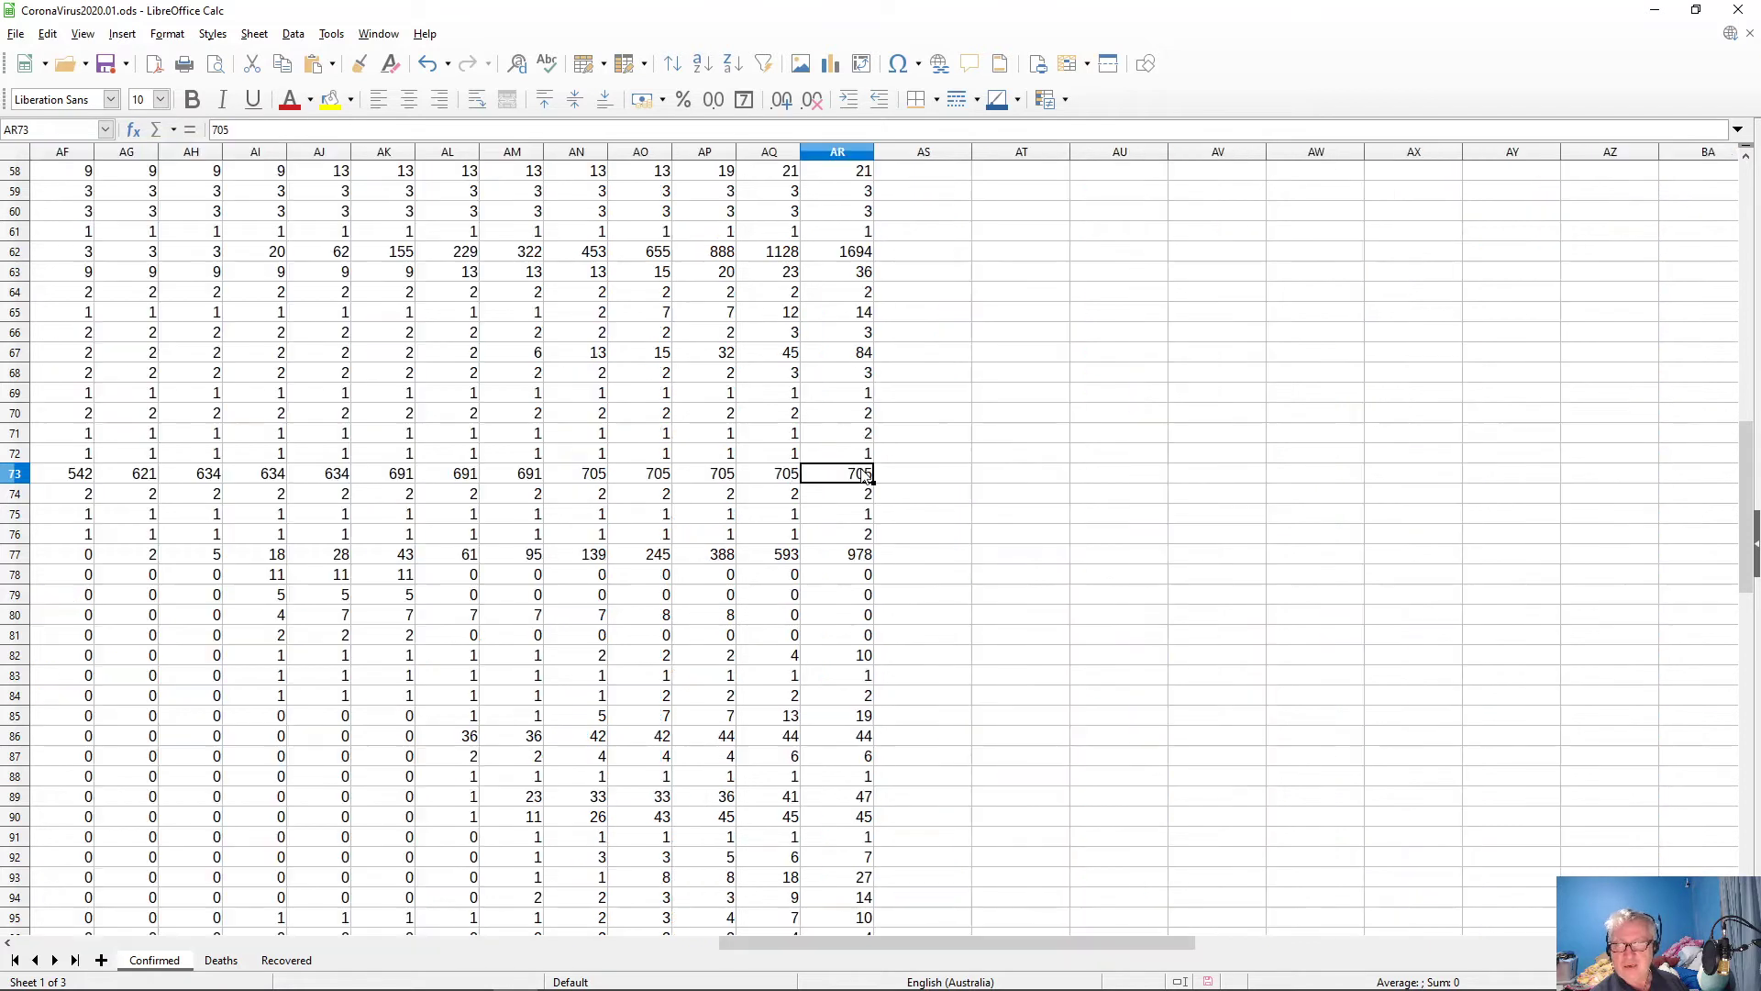
- Compare Iran's latest confirmed count in row 77 with that of the Diamond Princess cruise ship
key("Down")
key("Down")
key("Down")
key("Down")
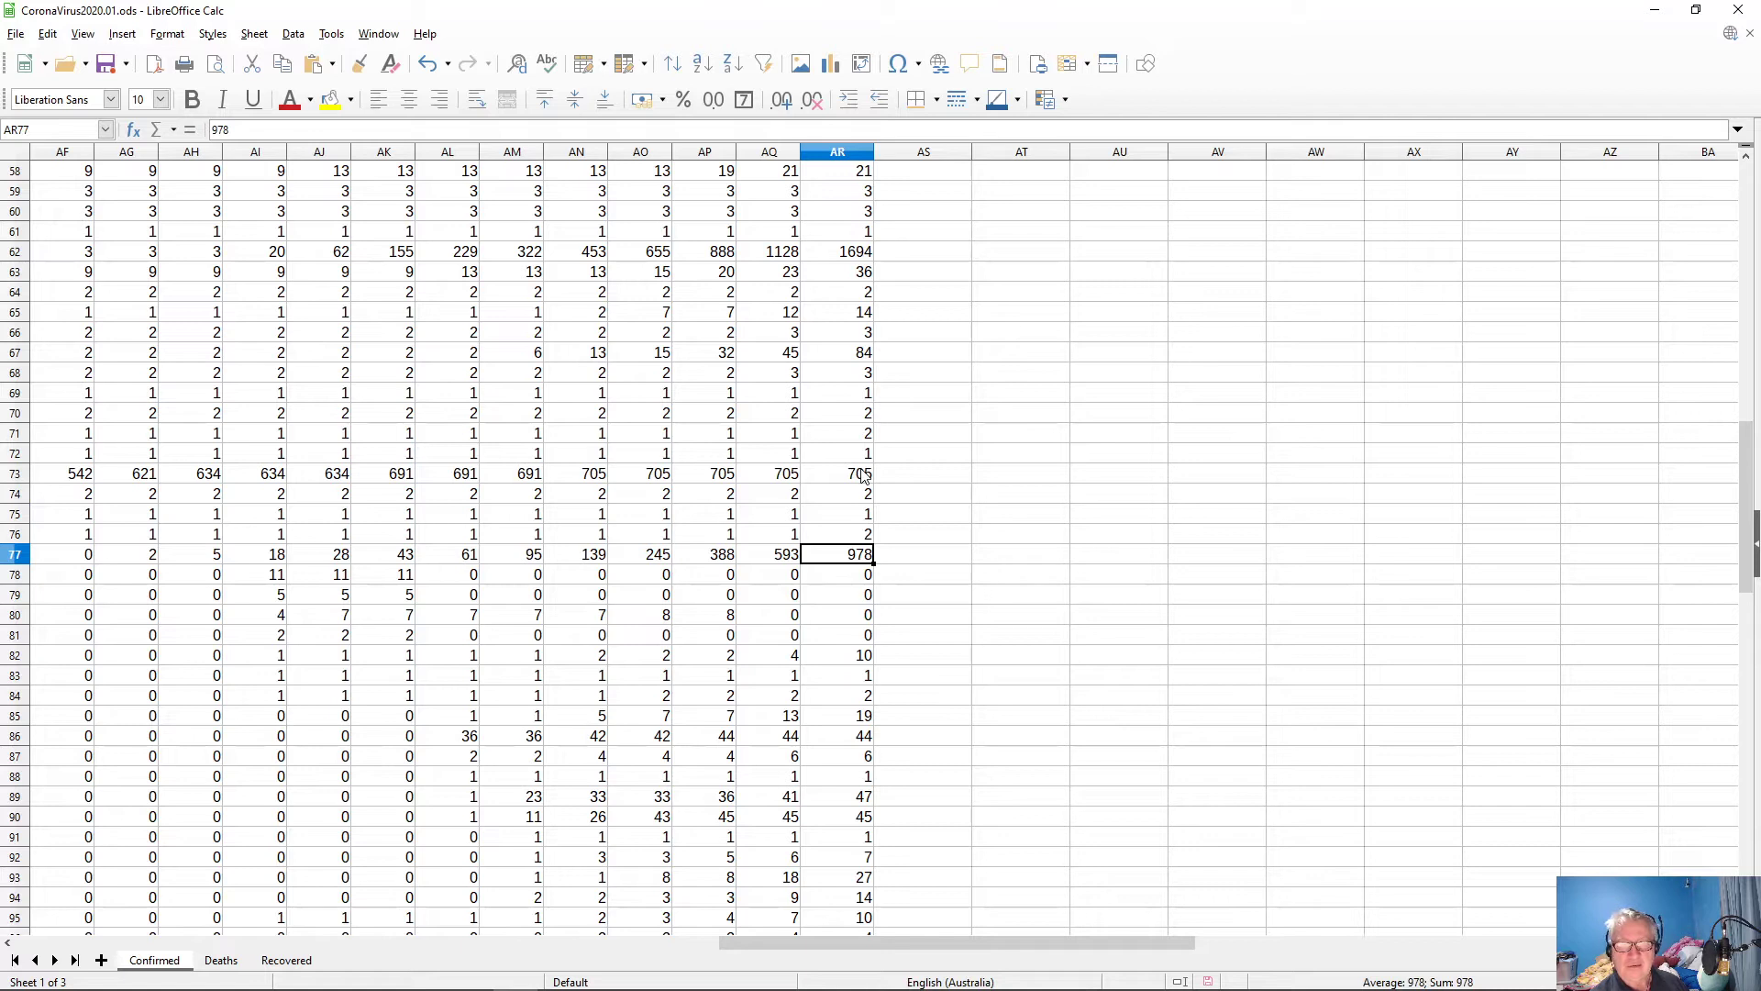
key("Up")
key("Up")
key("Up")
key("Up")
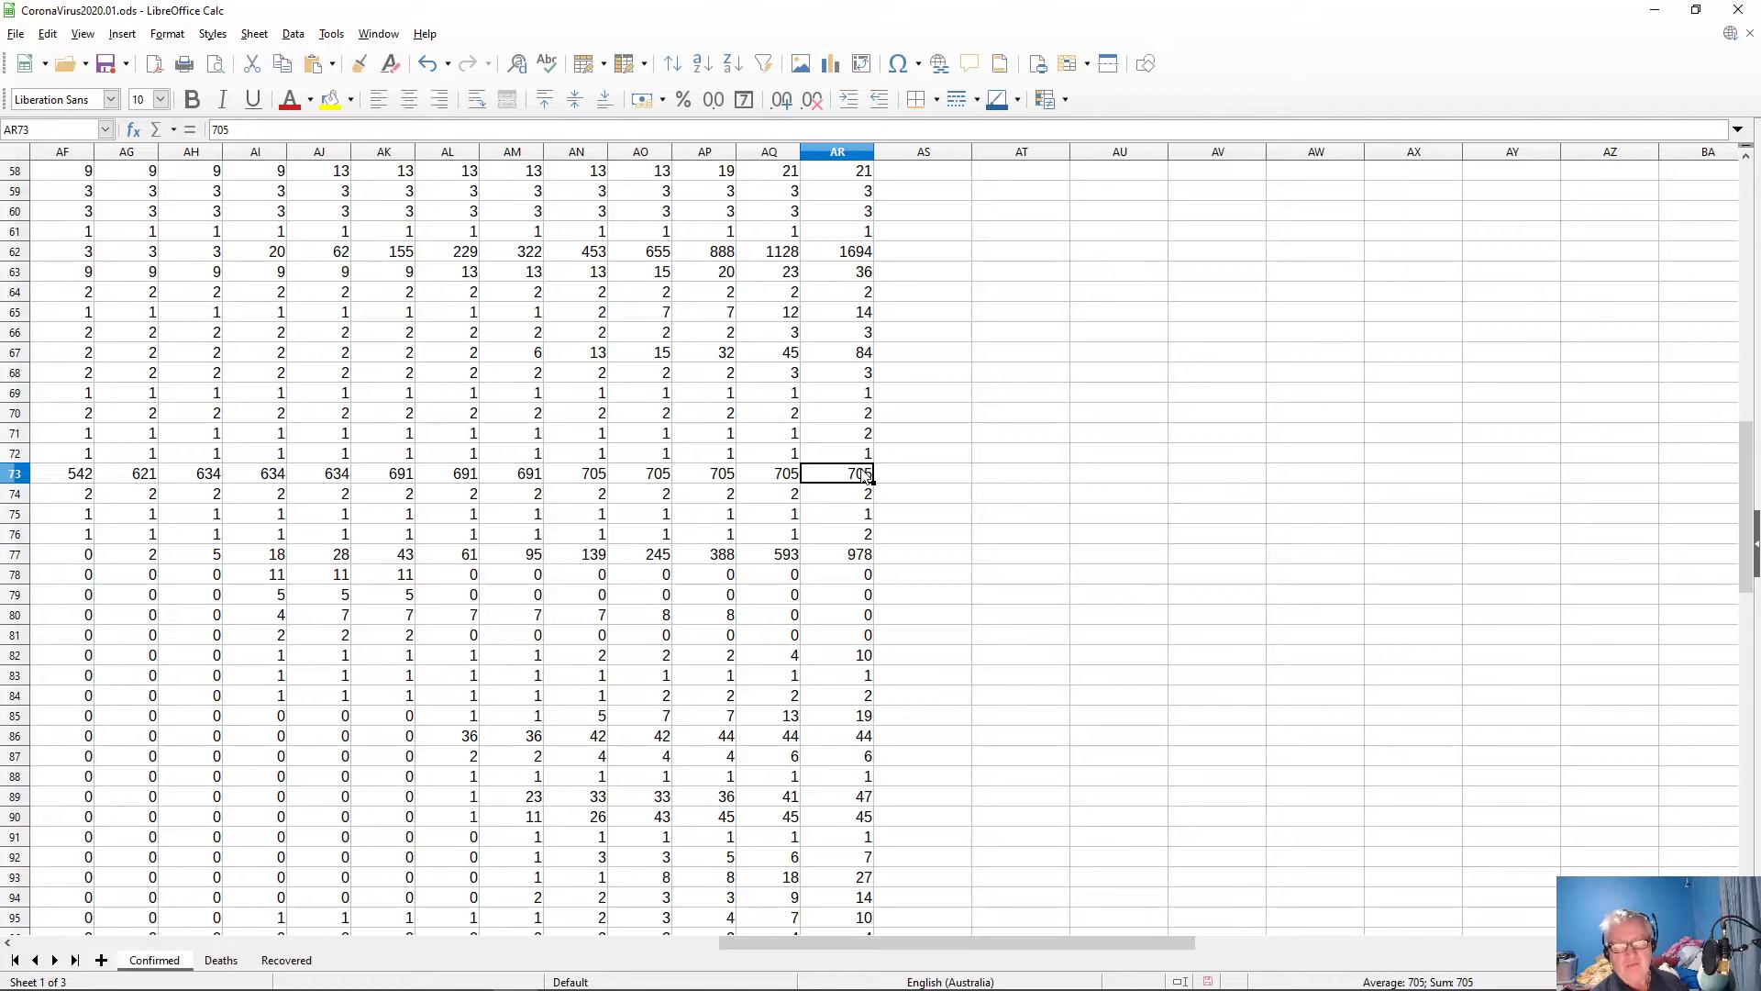
key("Down")
key("Down")
key("Down")
key("Down")
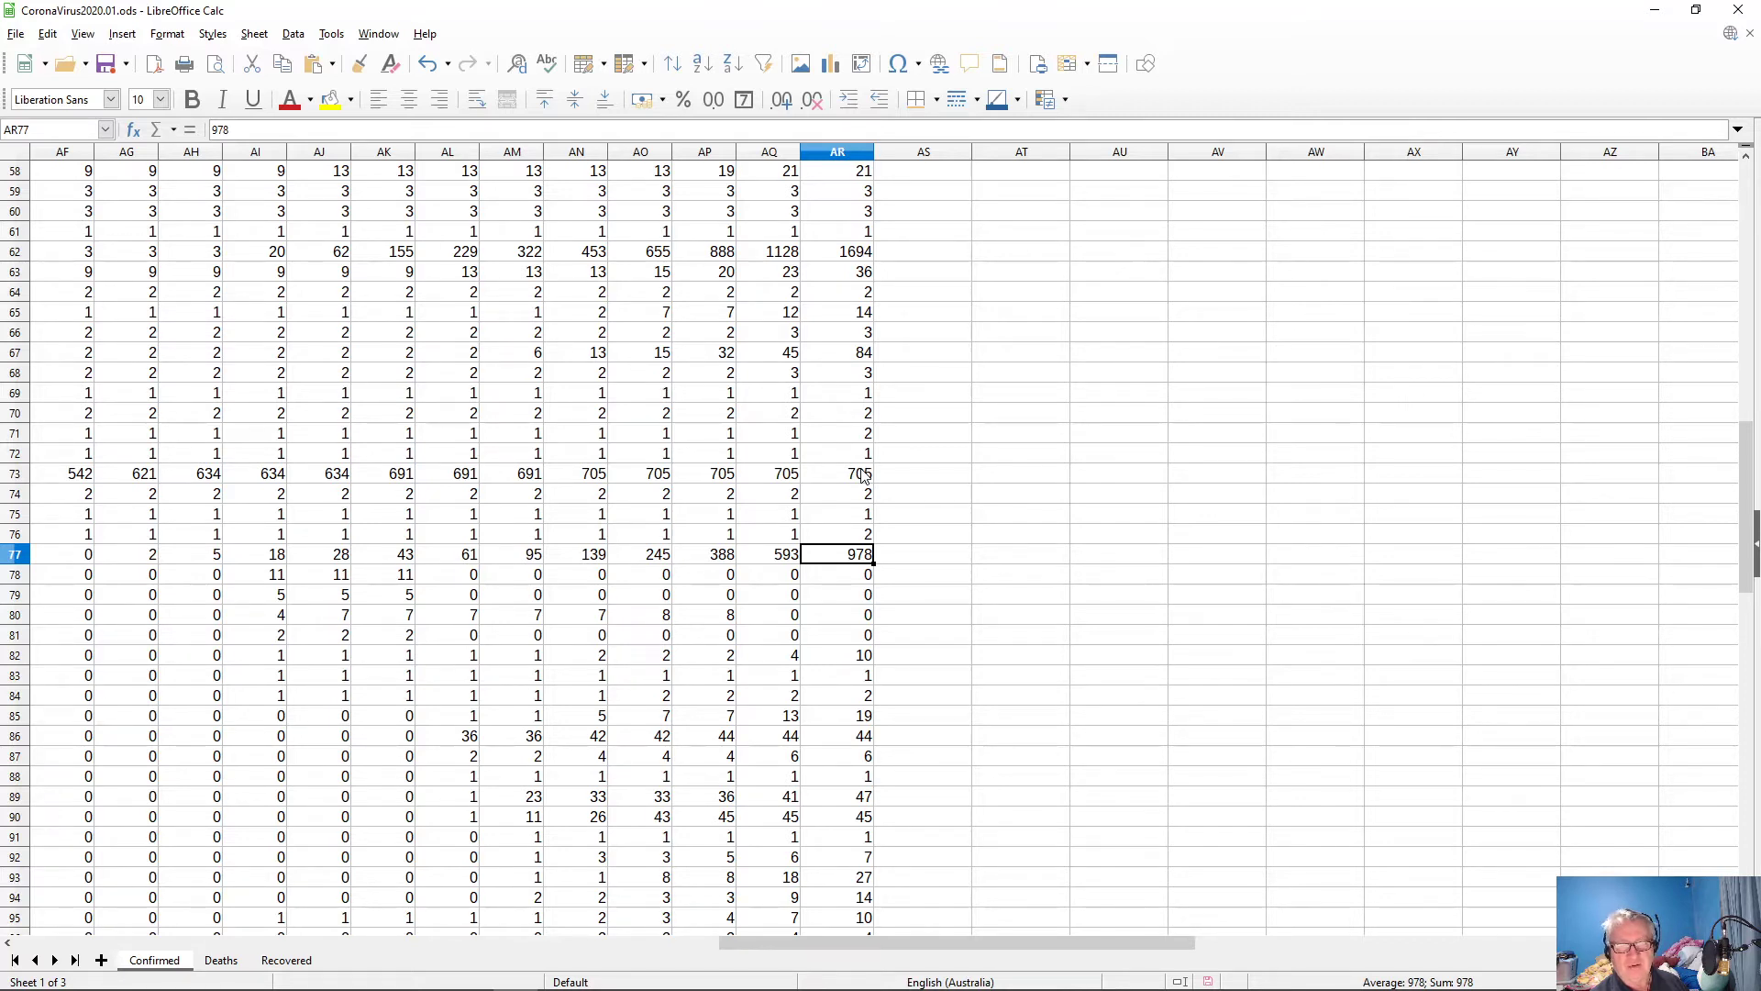
key("Home")
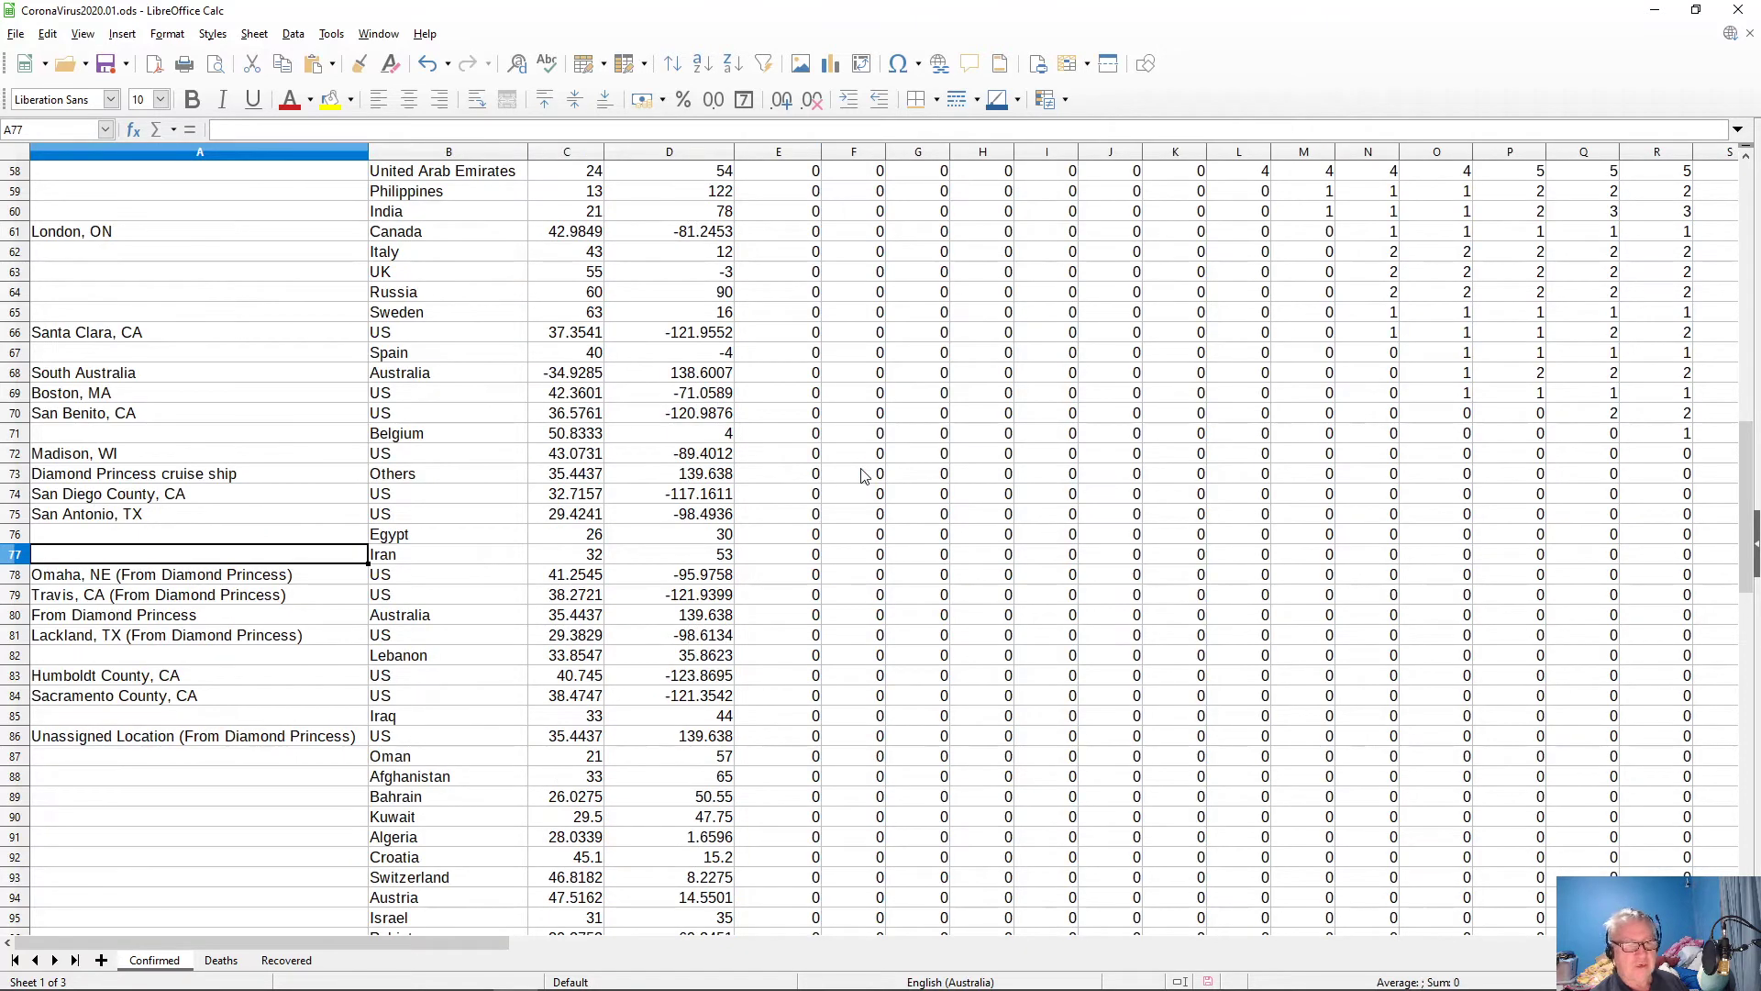
key("End")
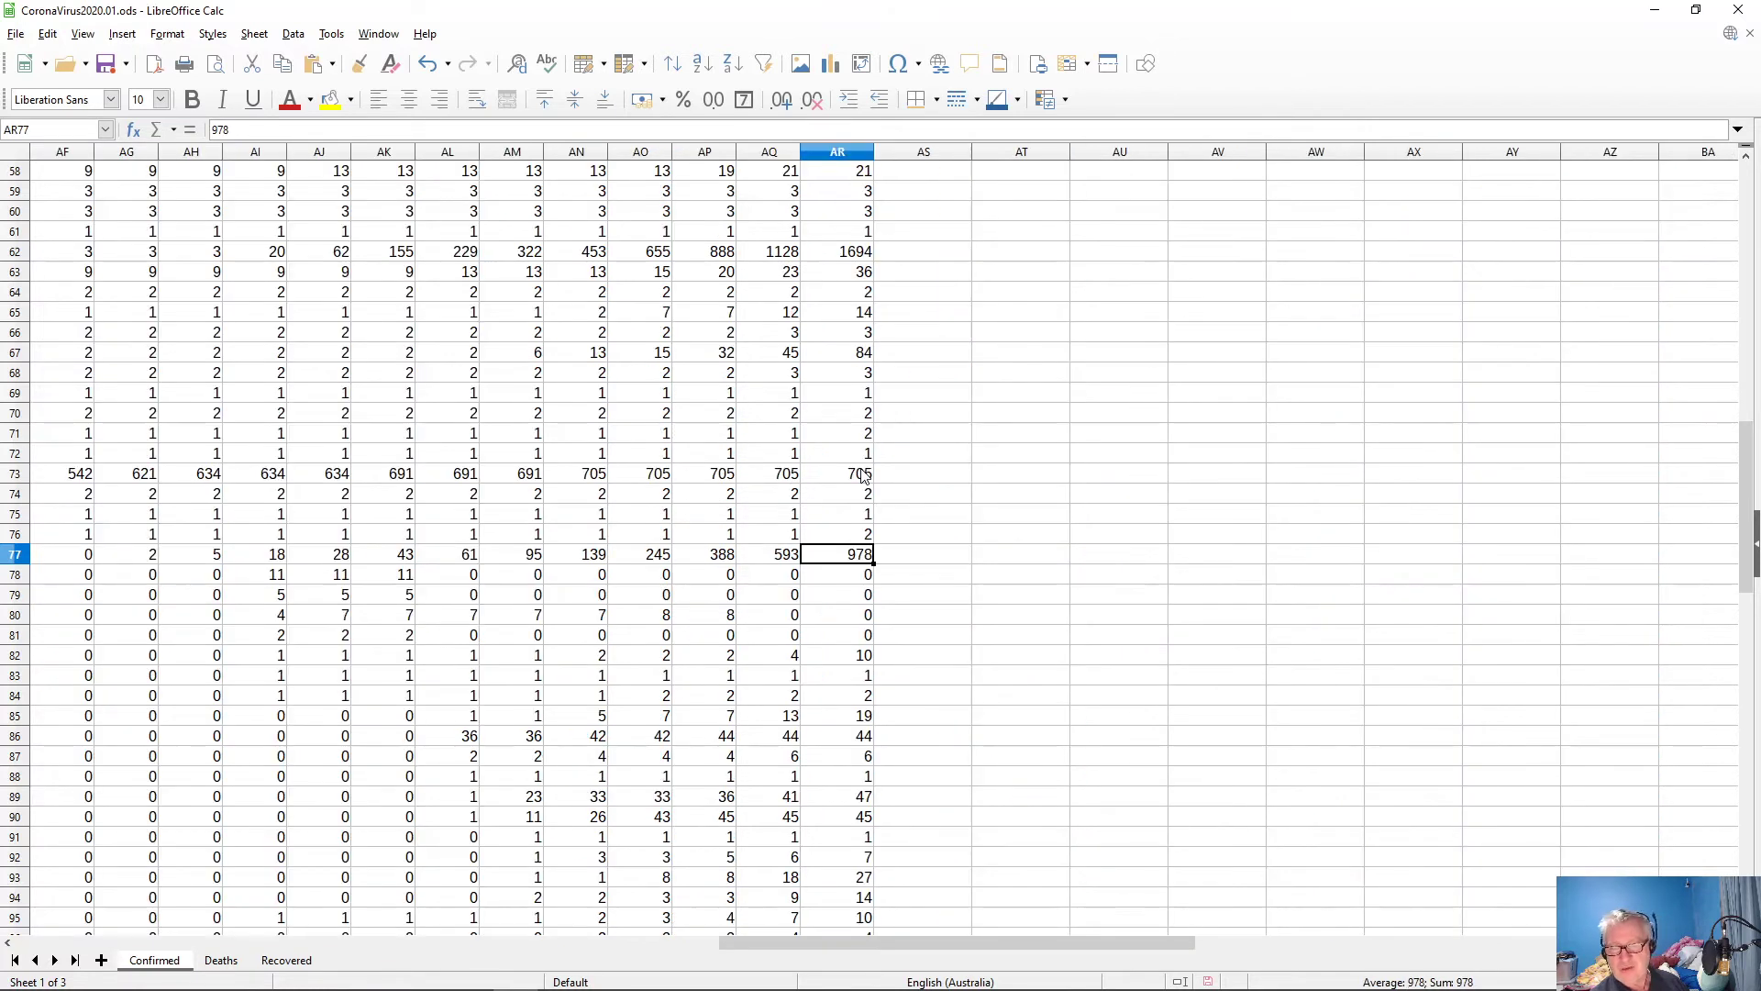
- Review the latest confirmed counts down to the Date and total rows, and back up to the date headers
scroll(750, 594, "down", 13)
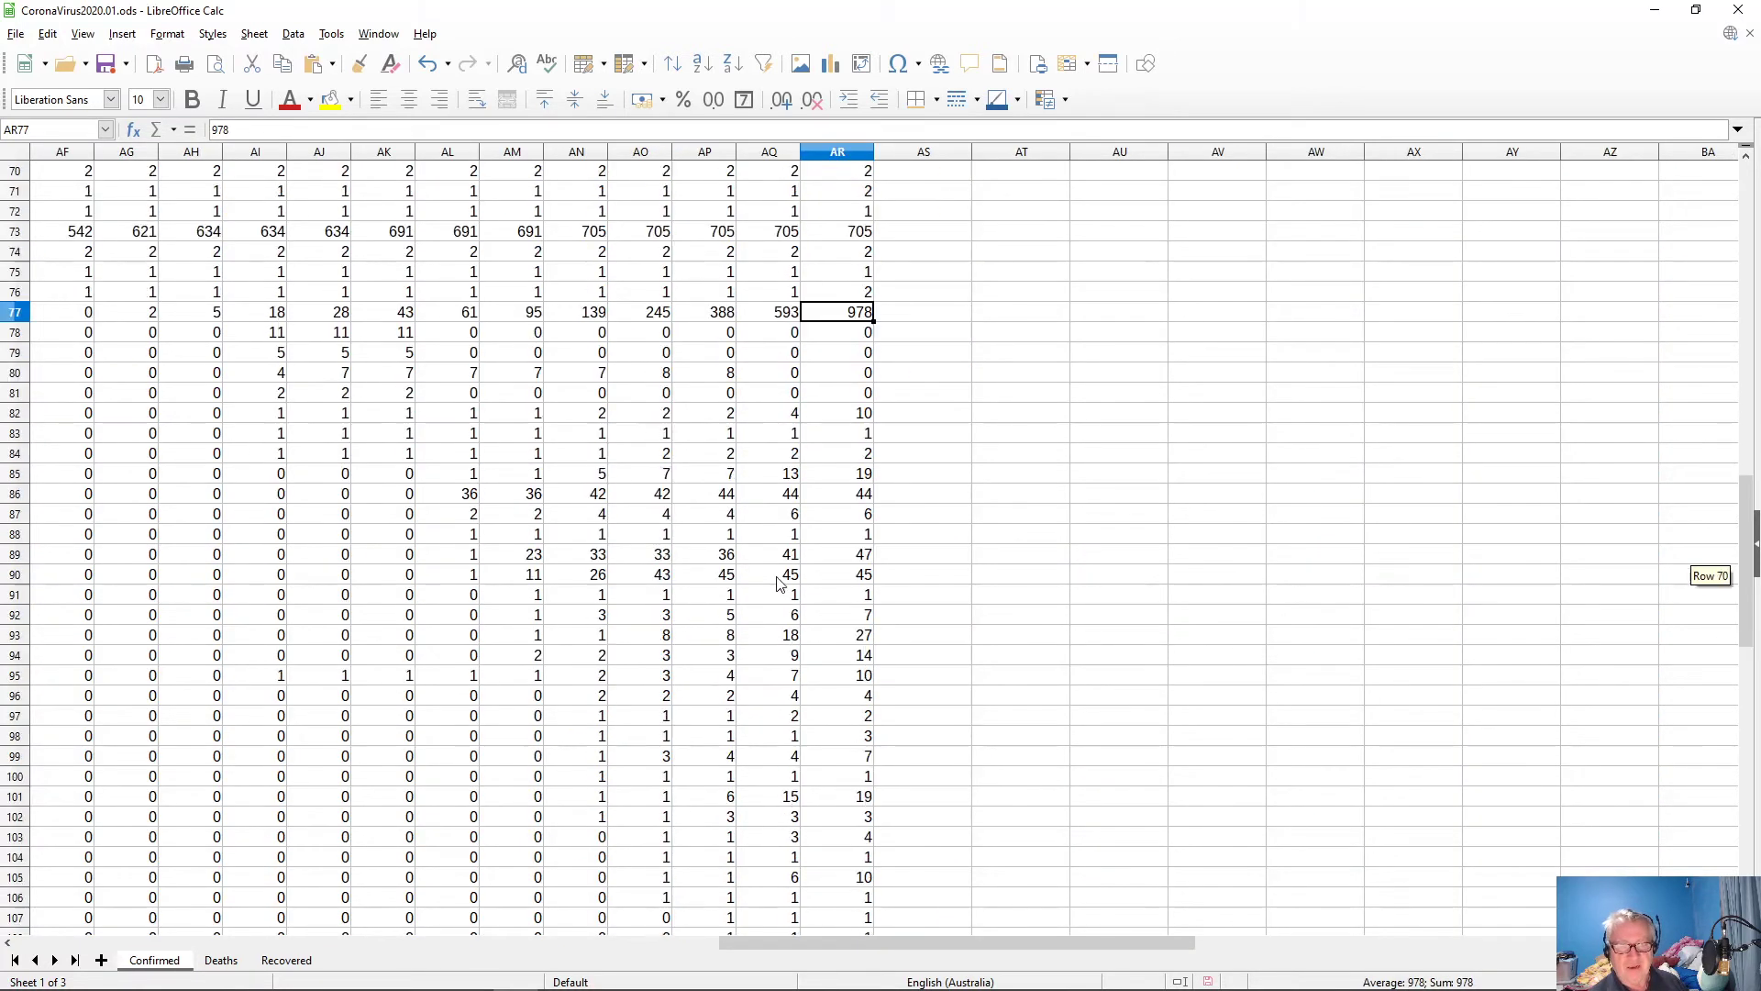
scroll(750, 593, "down", 2)
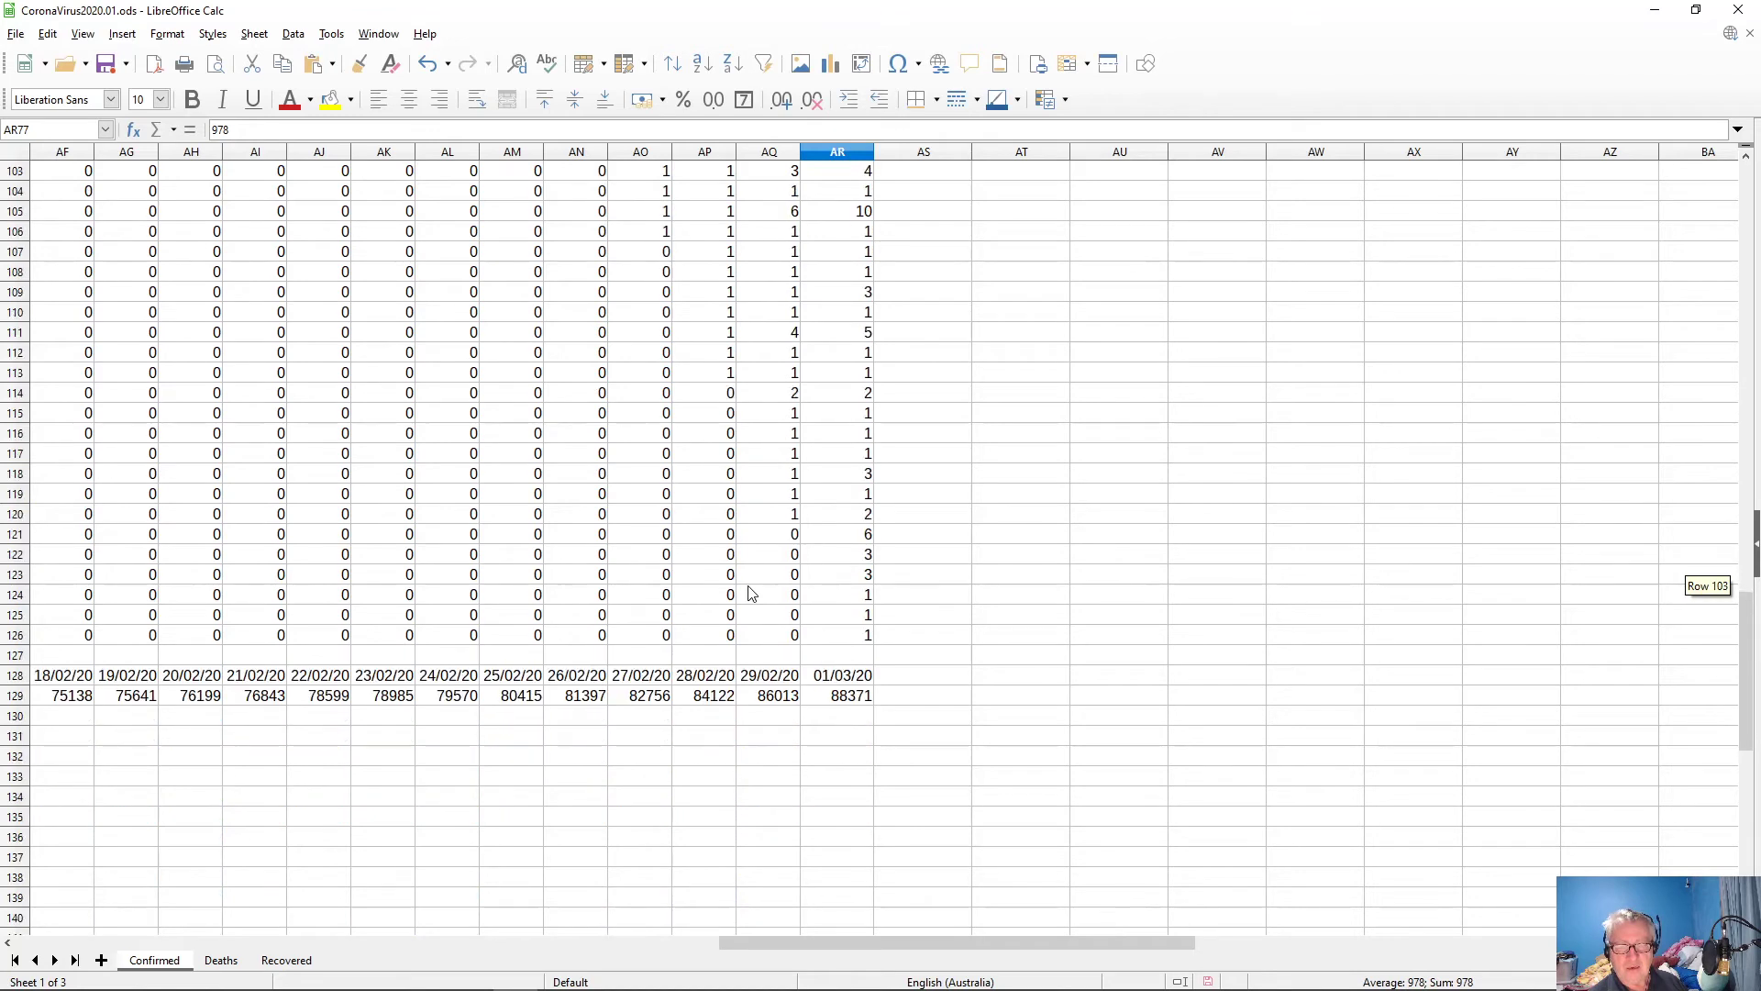
scroll(751, 592, "up", 14)
scroll(846, 594, "up", 13)
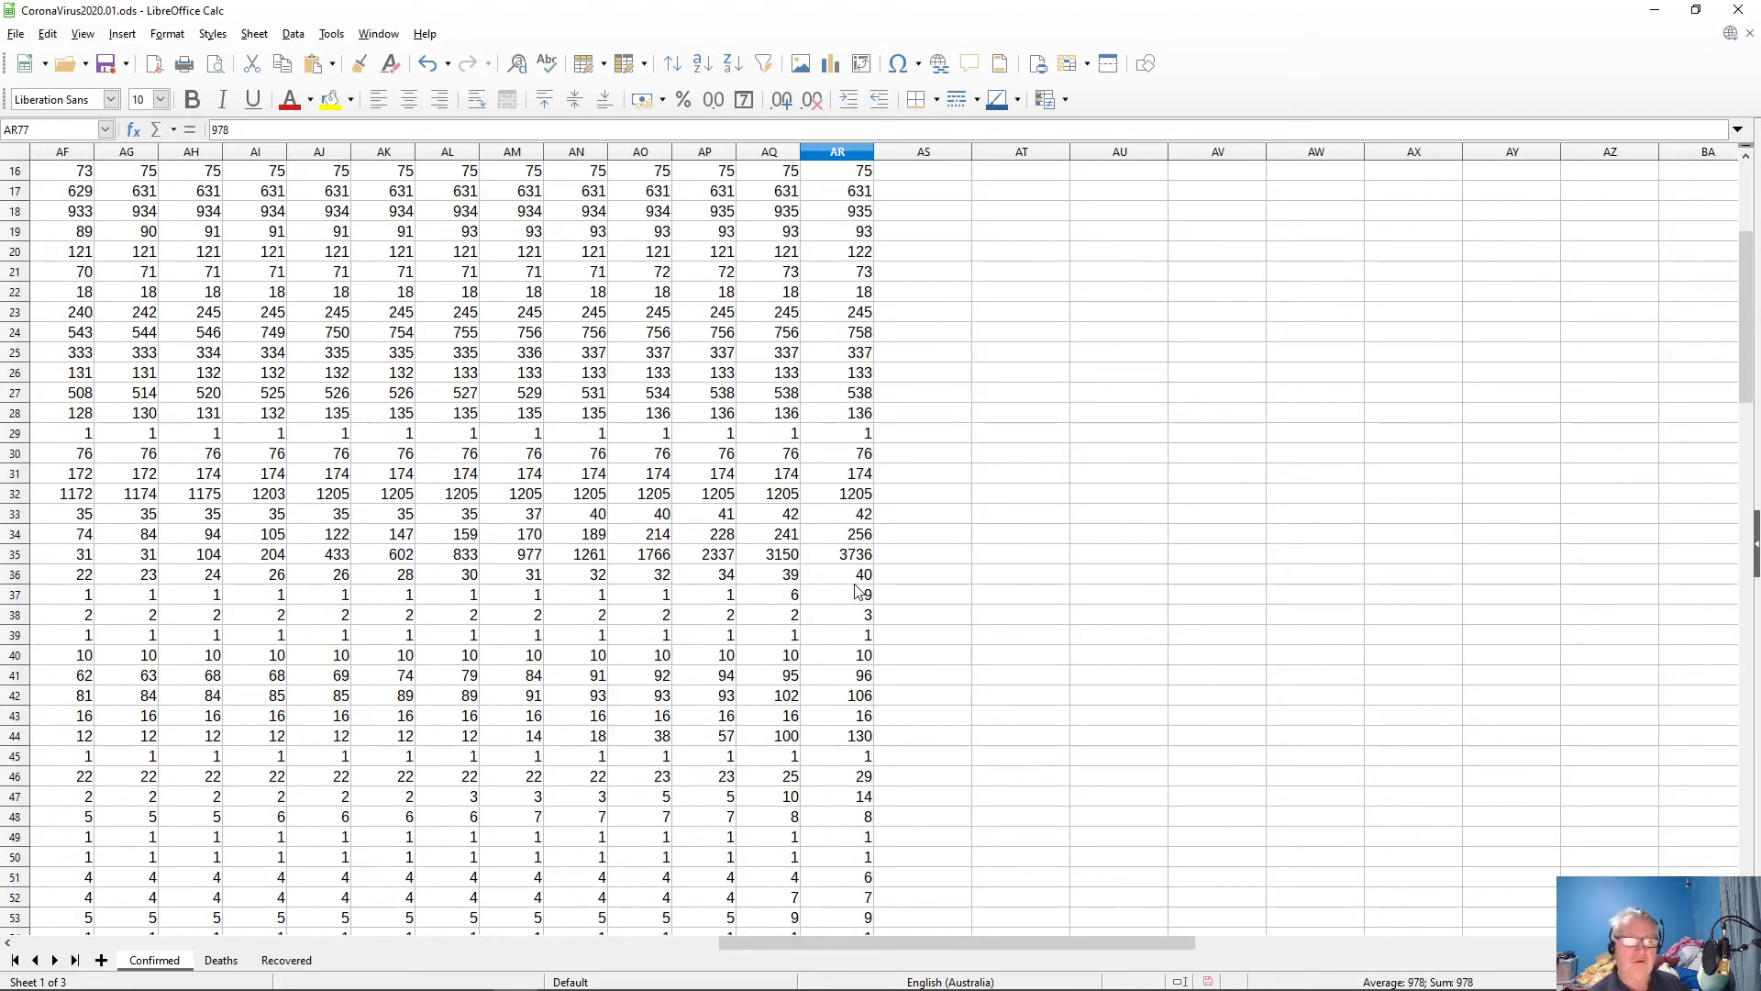
scroll(890, 589, "up", 5)
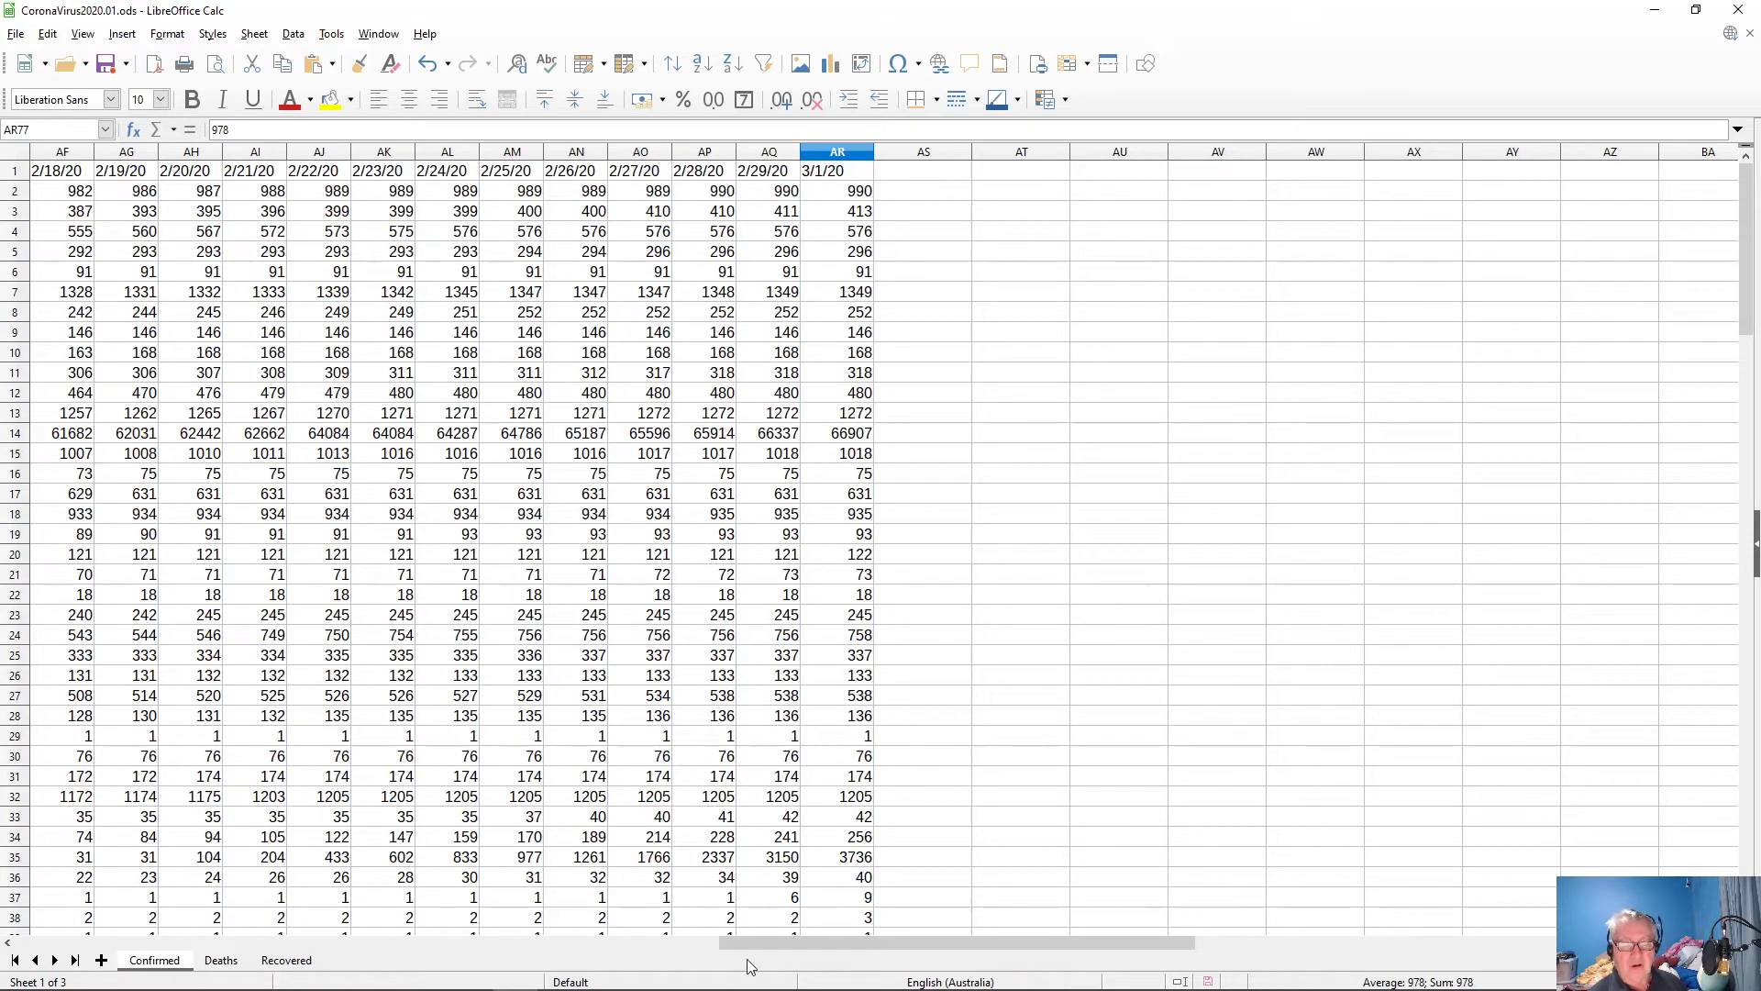
- Return to South Korea's row on the Confirmed sheet and select its first daily count in E35
left_click(131, 943)
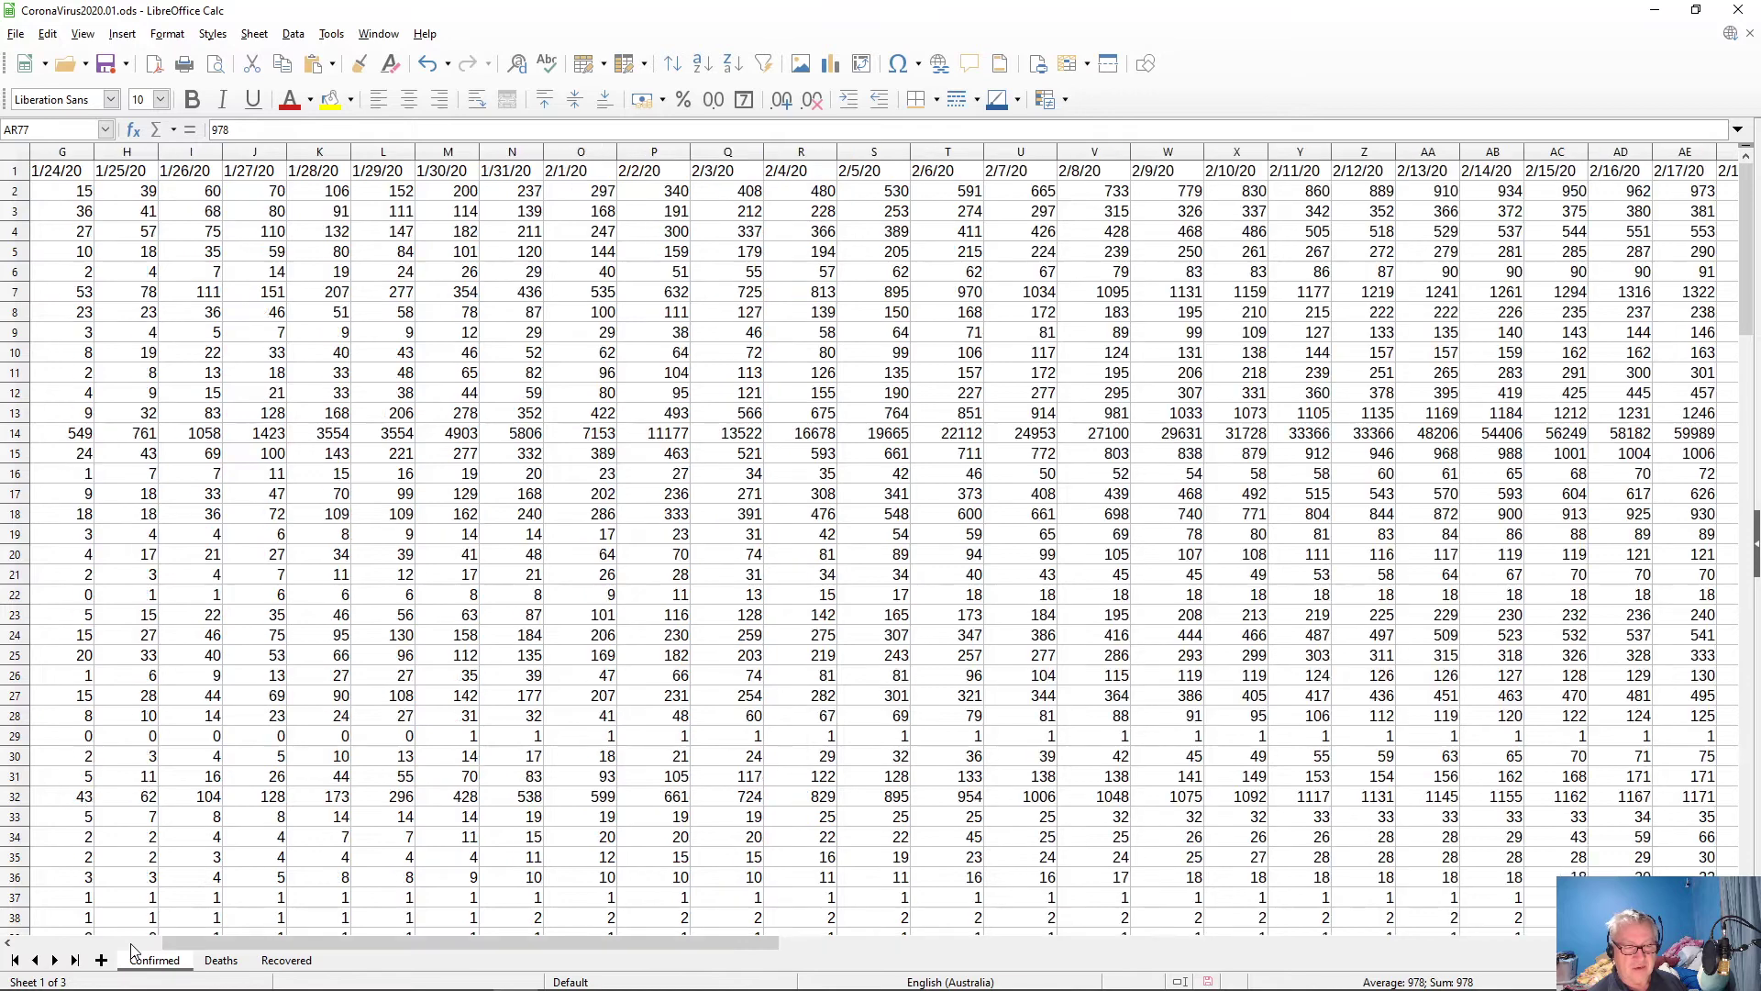
left_click_drag(195, 948, 35, 943)
scroll(143, 780, "down", 4)
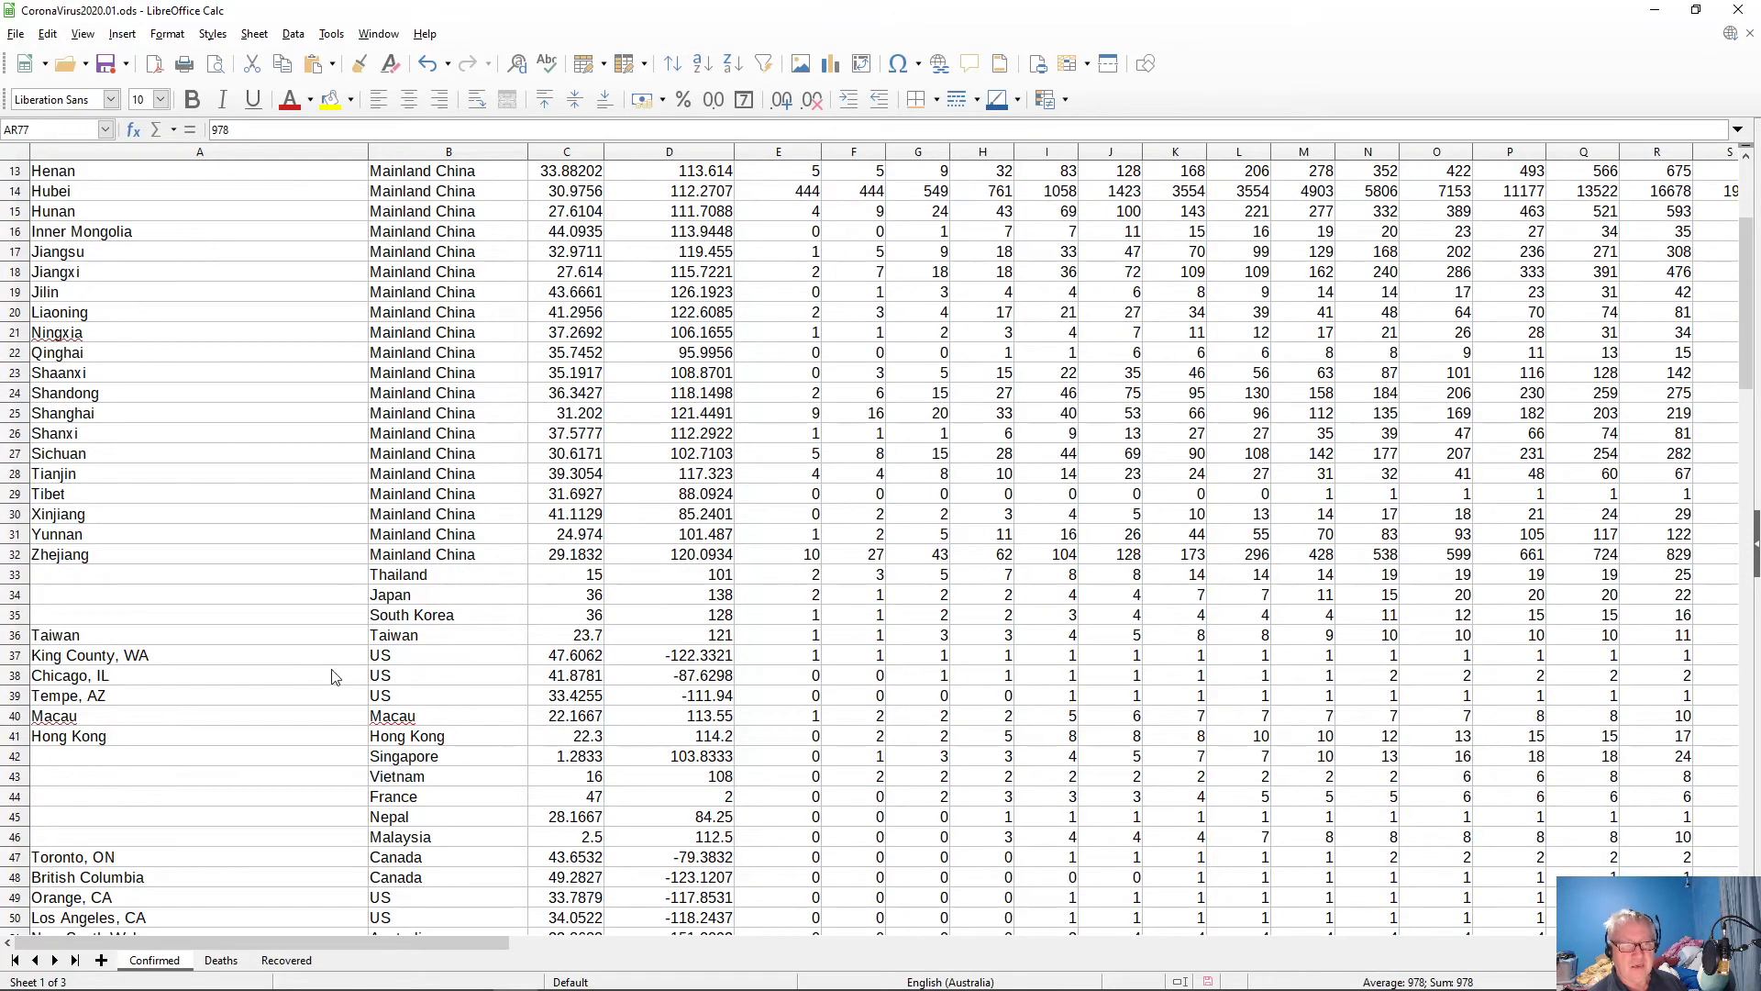
scroll(367, 633, "down", 1)
scroll(358, 640, "down", 1)
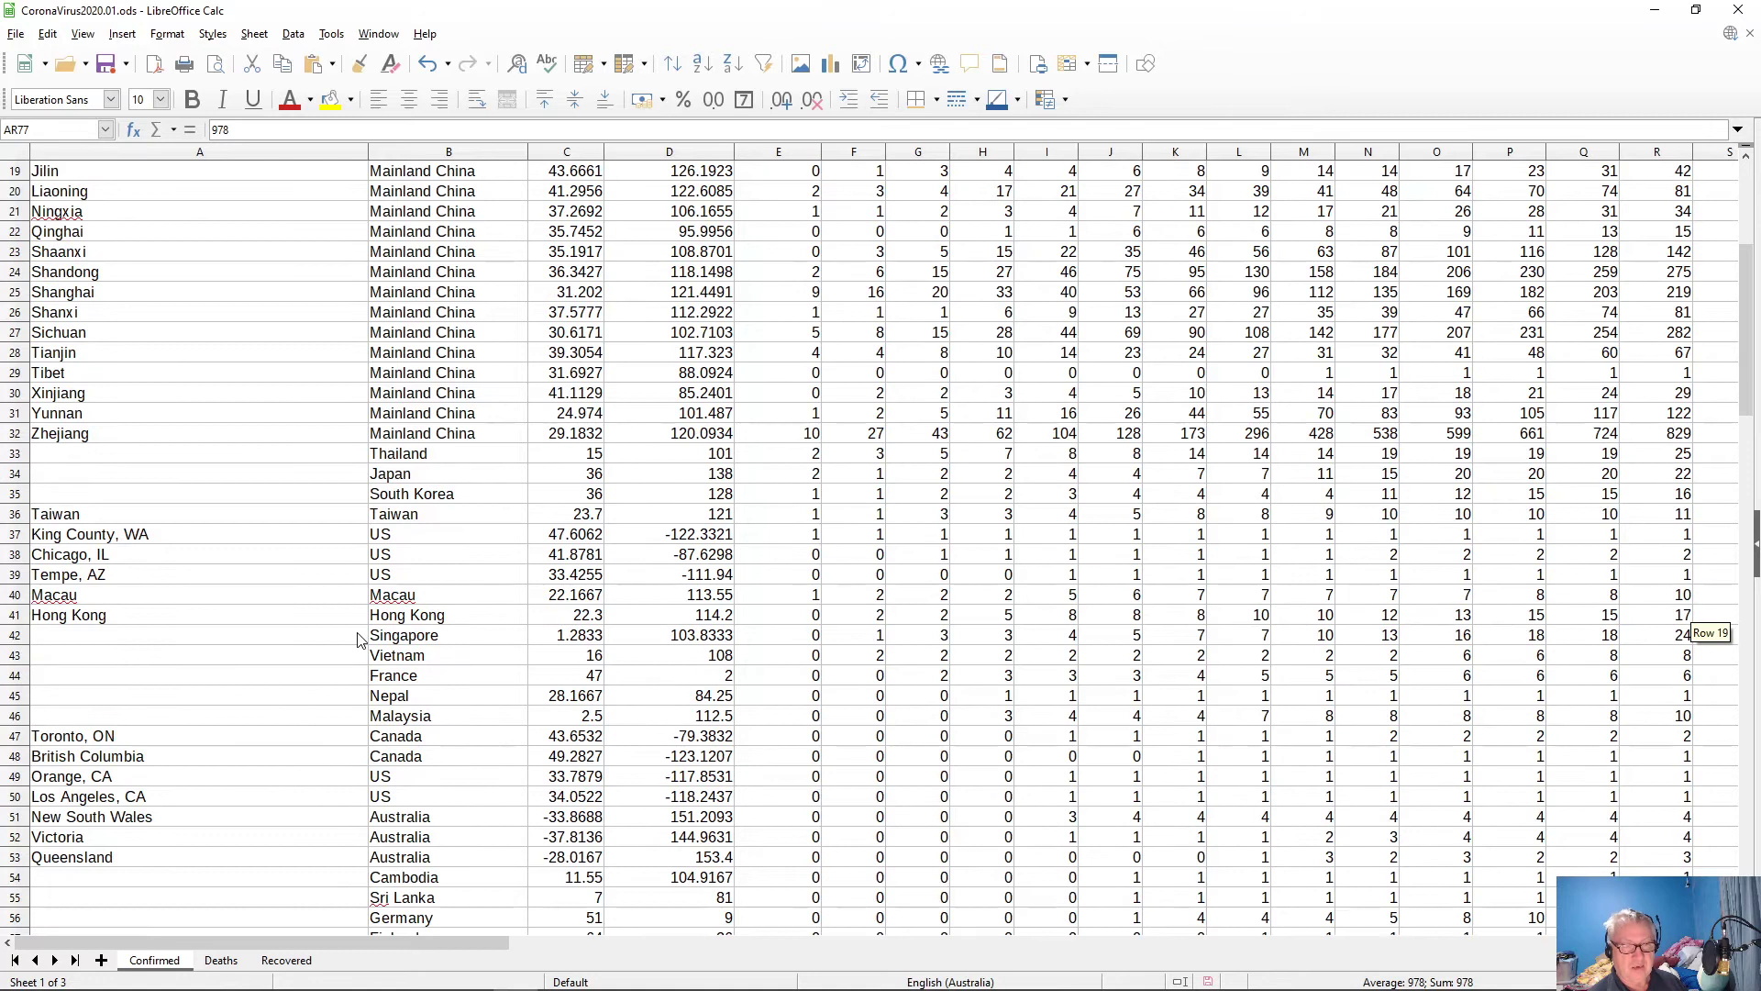
left_click(433, 498)
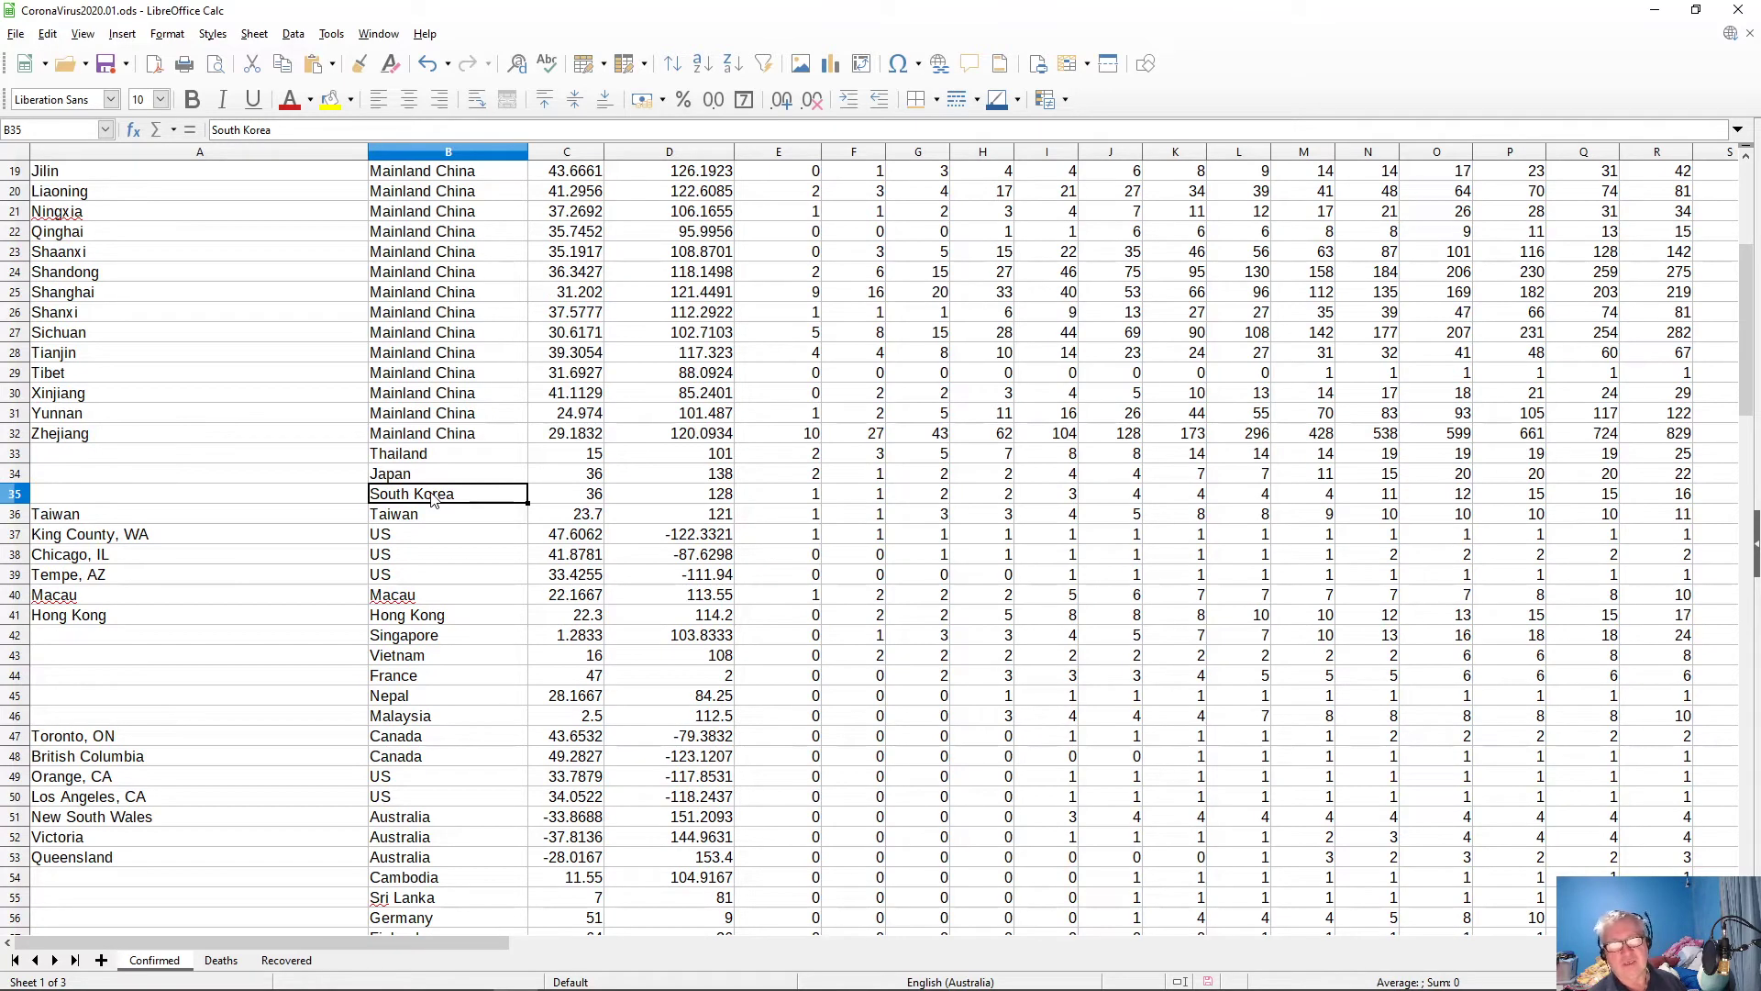
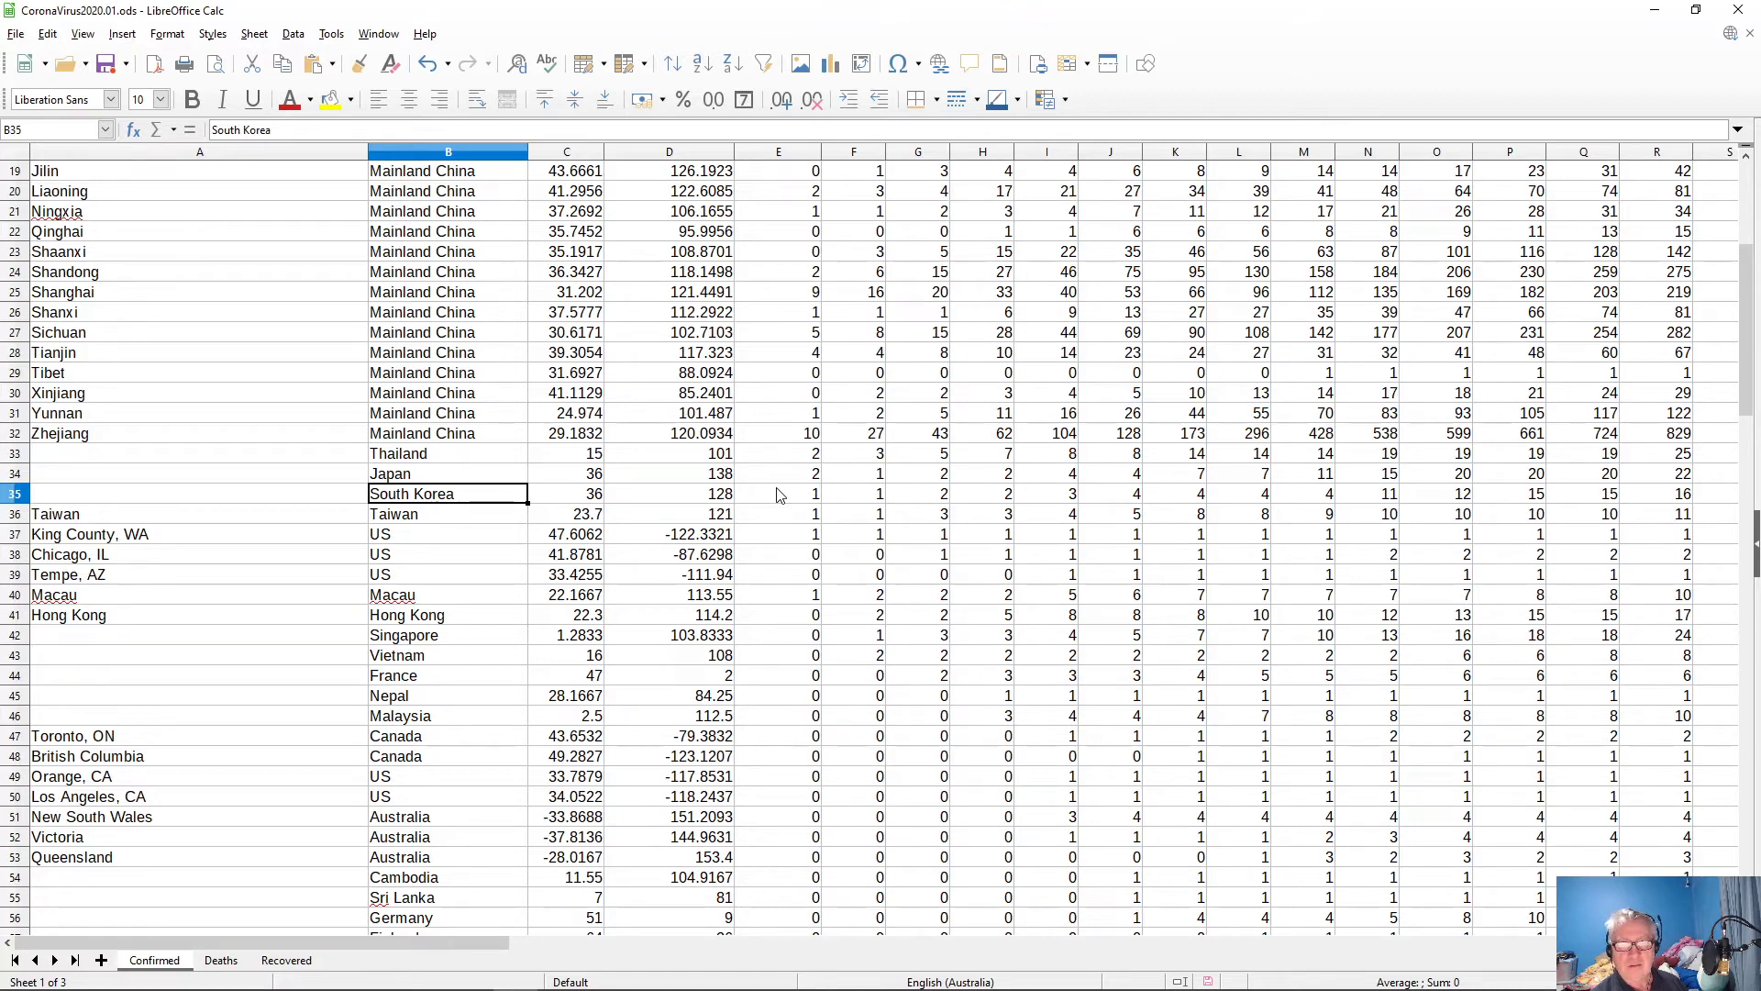
key("Right")
key("Right")
key("Right")
key("Right")
key("Left")
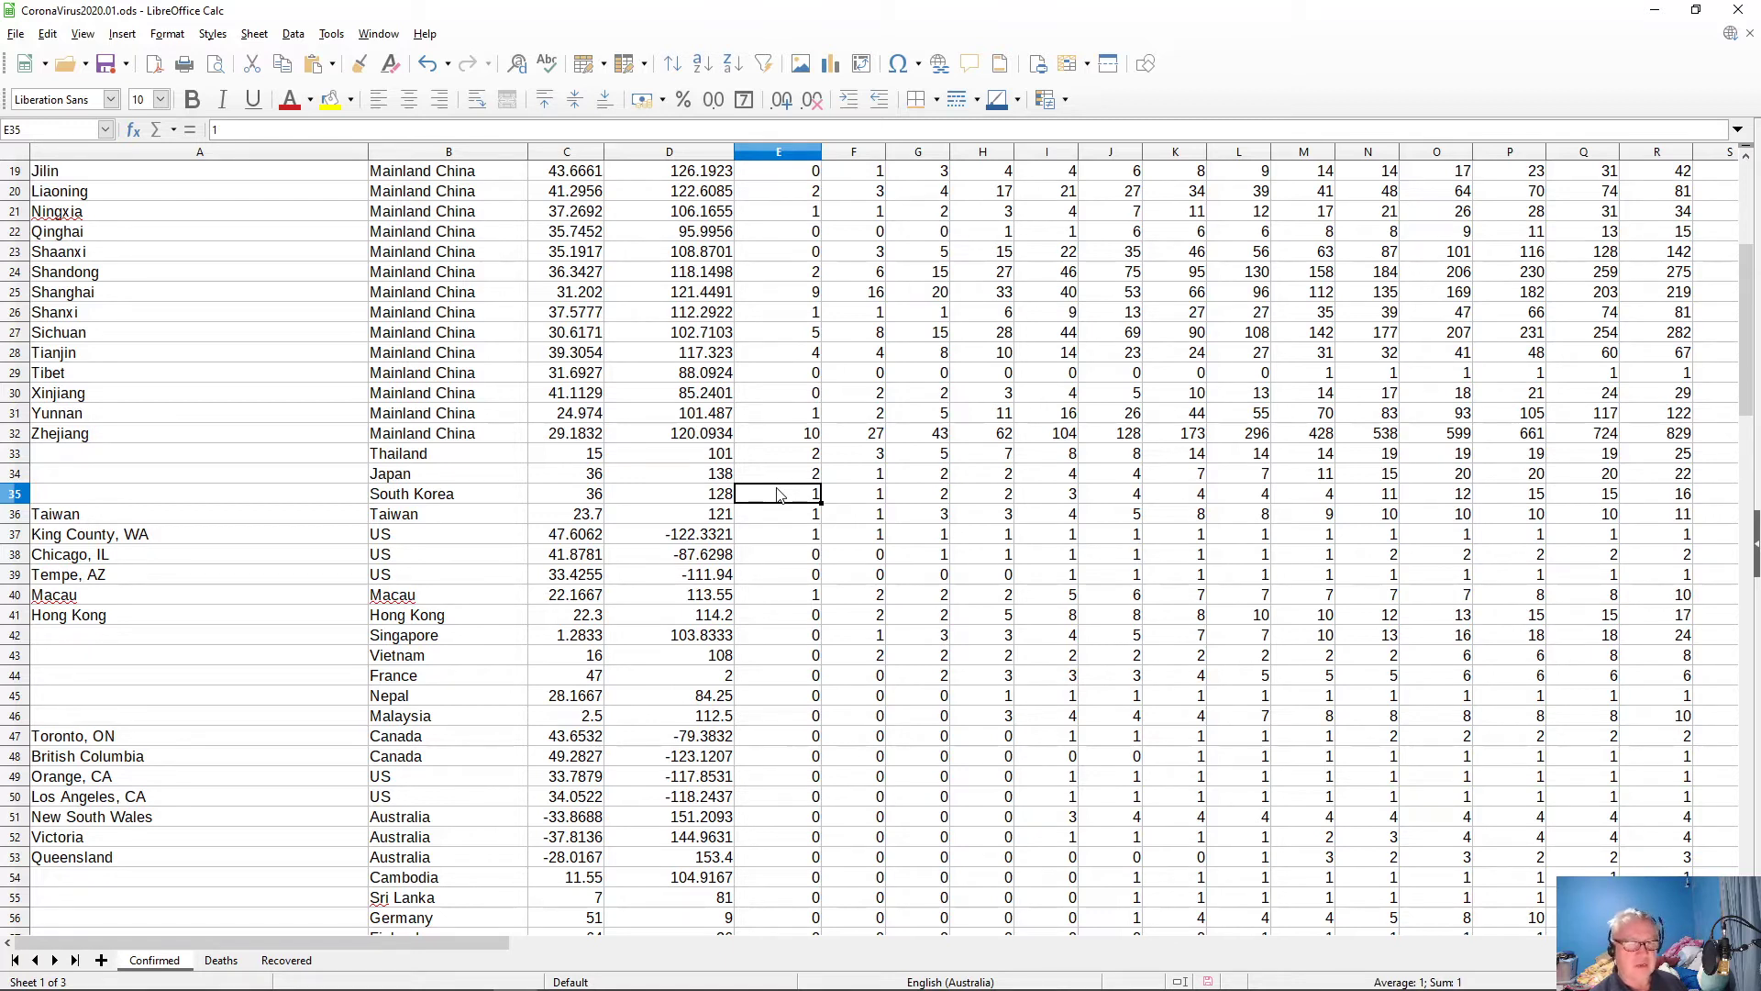
- Review the Date and Total Confirmed rows below the country data, and select the Date label in D128
key("Page_Down")
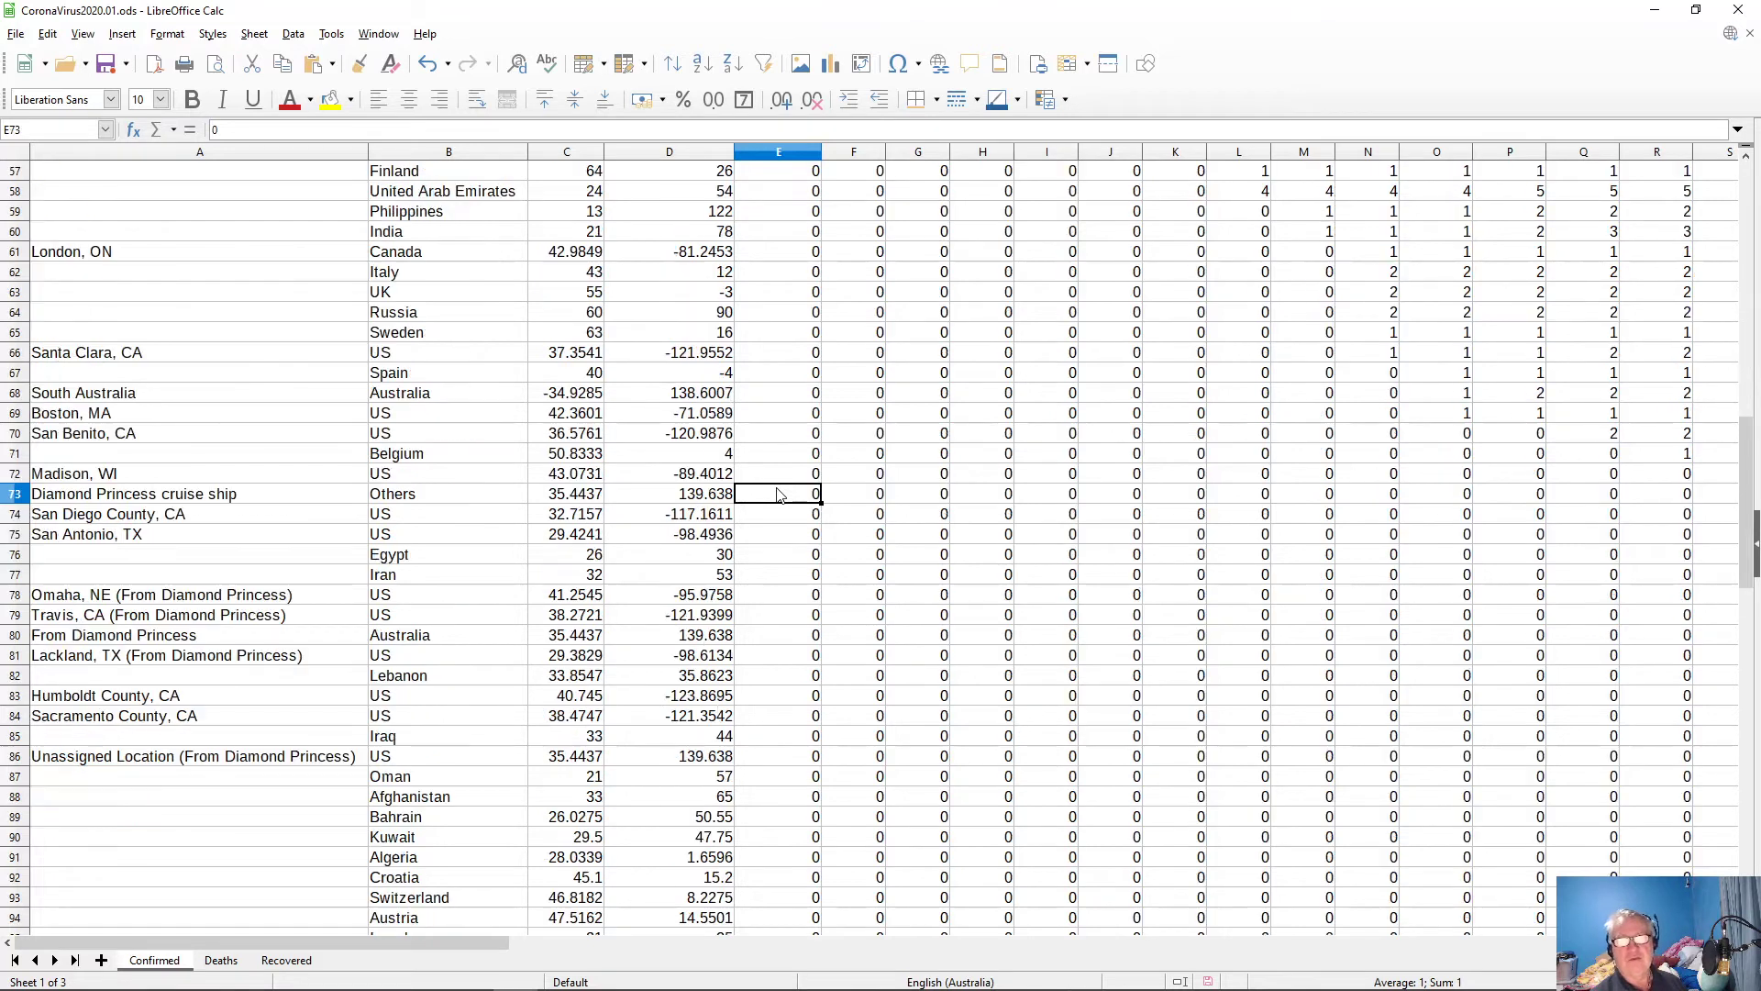
key("Page_Down")
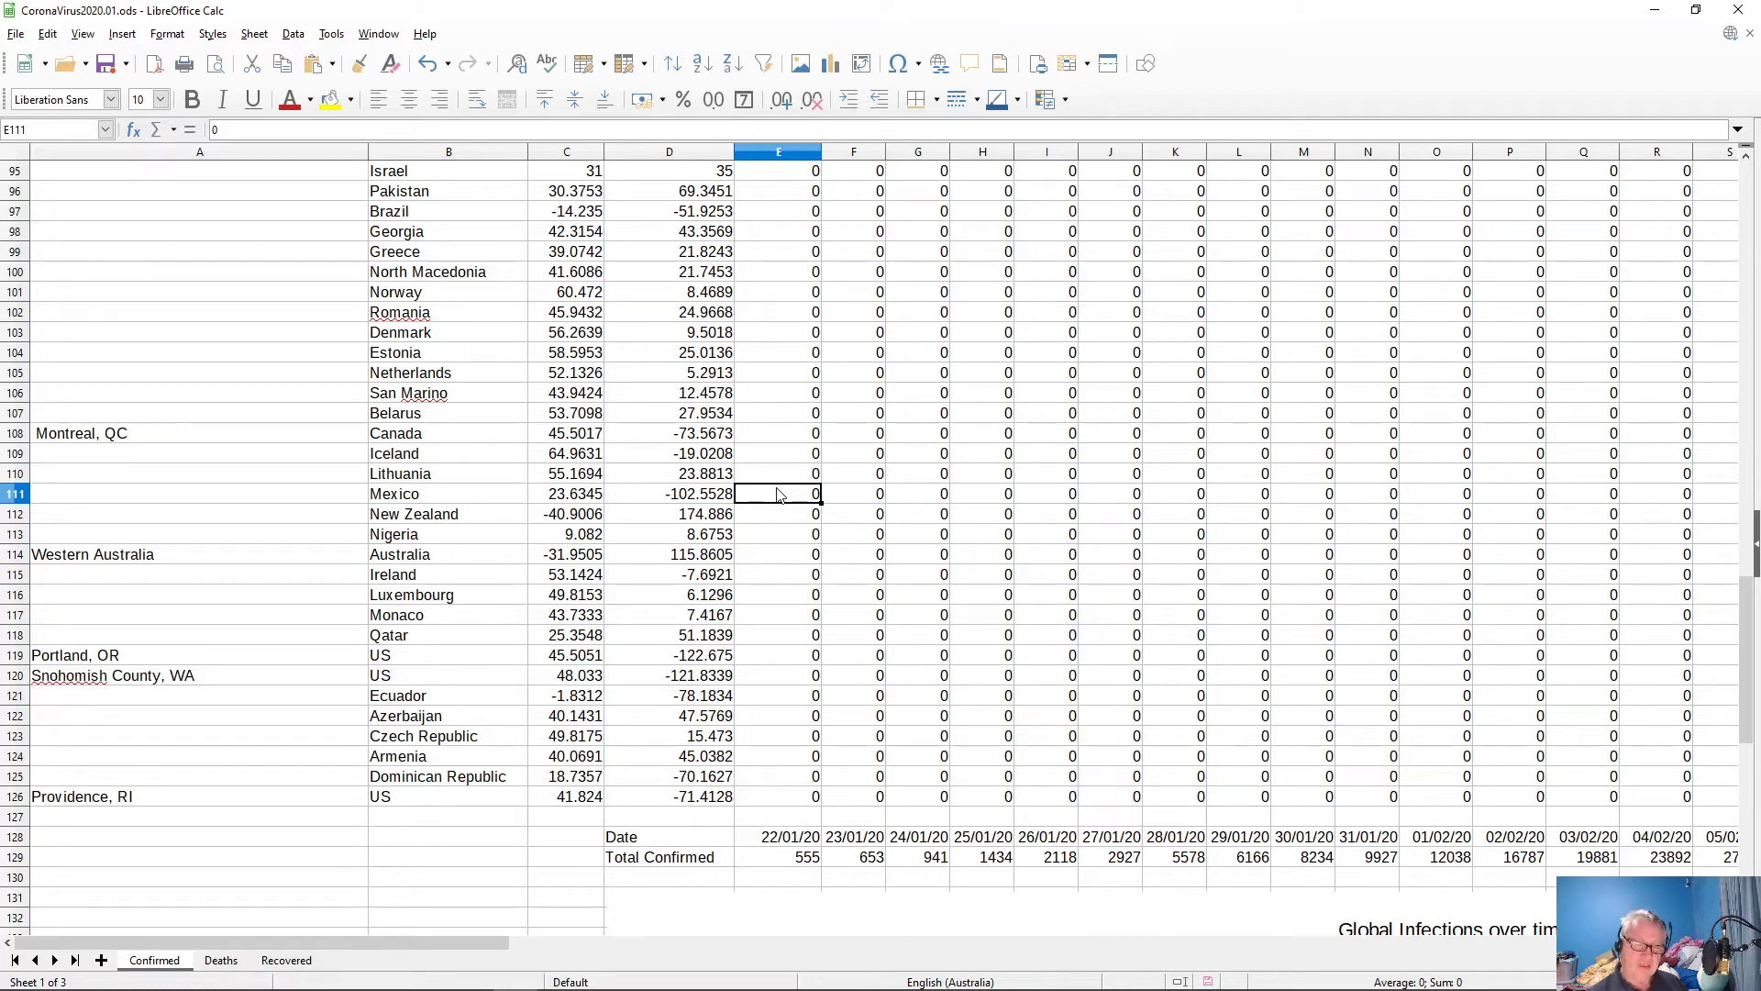
left_click_drag(701, 841, 1361, 862)
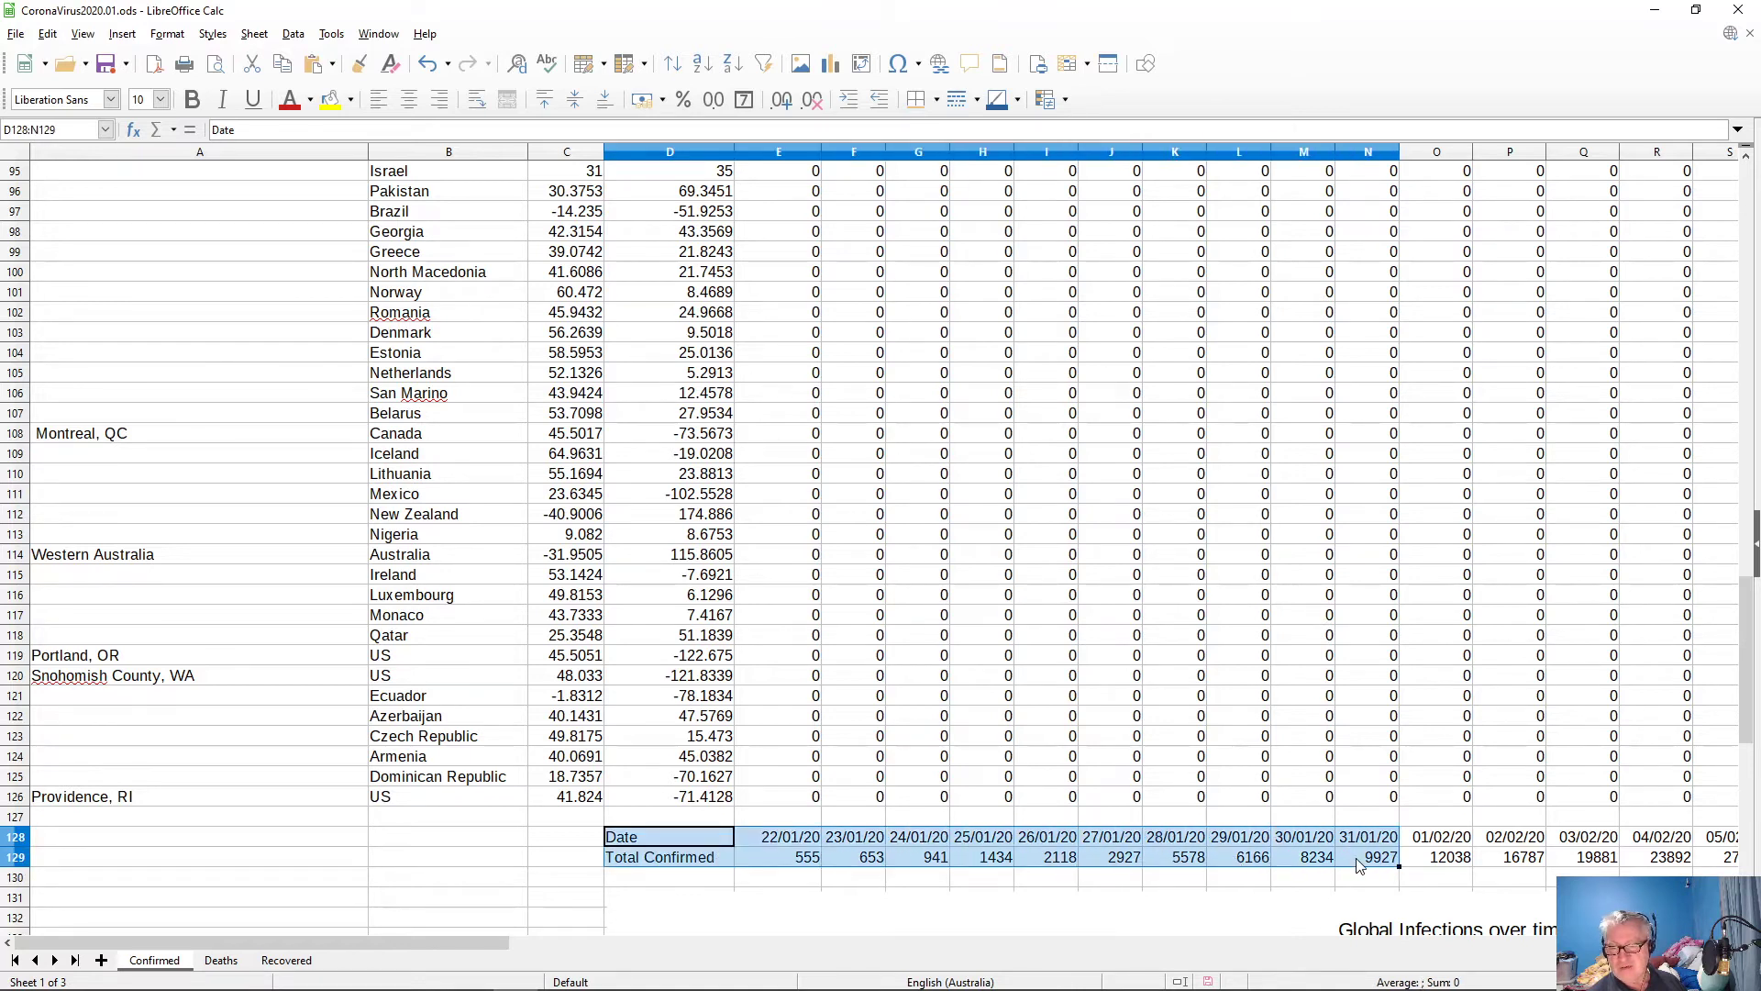
left_click(672, 840)
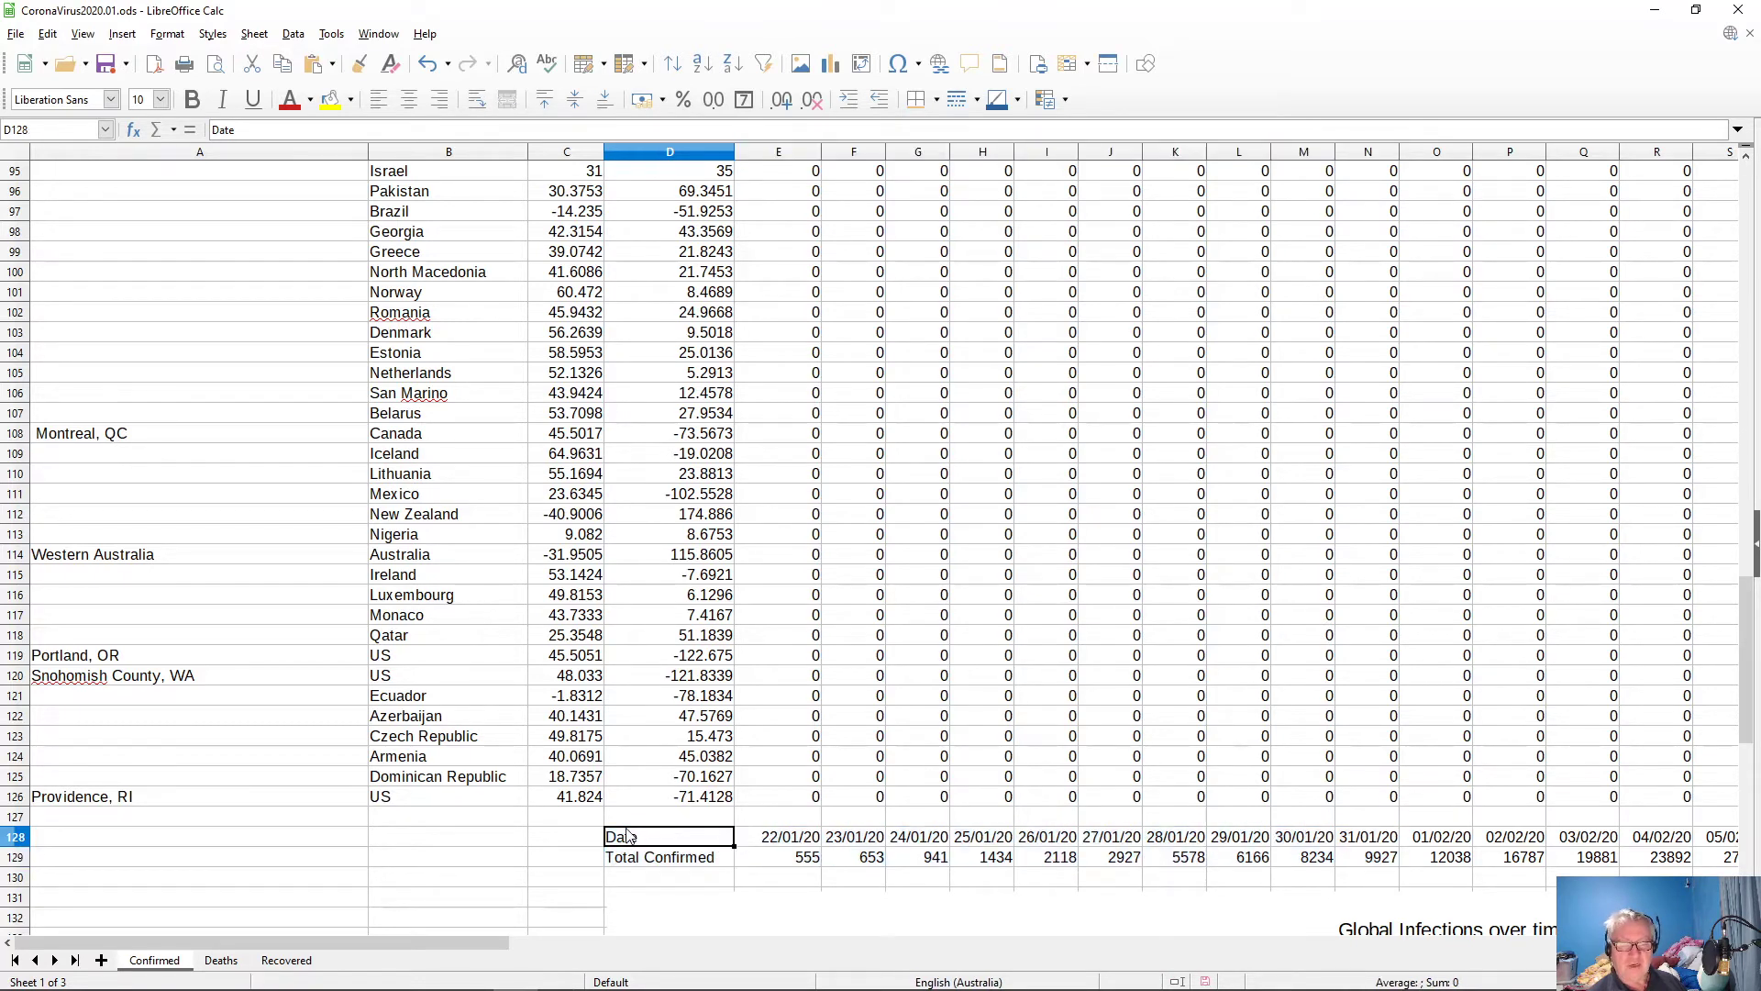
- Look over the Global Infections chart and inspect the first date and Total Confirmed formulas in E128 and E129
scroll(629, 880, "down", 20)
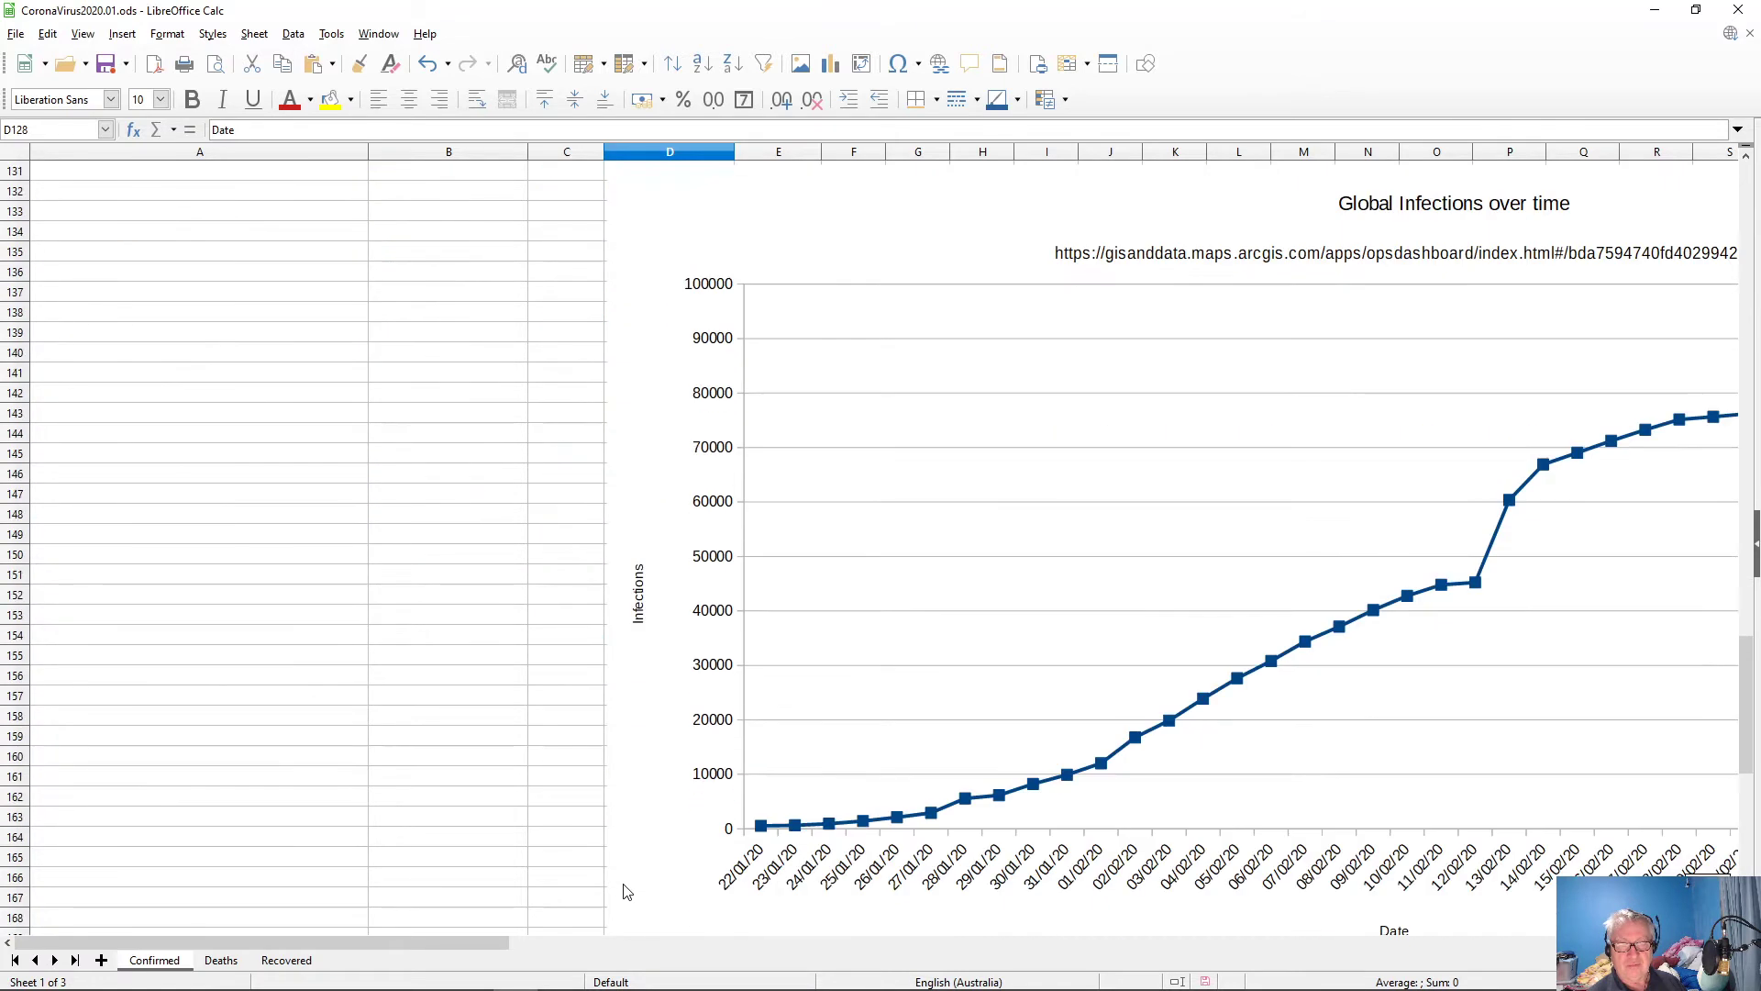
scroll(624, 885, "up", 20)
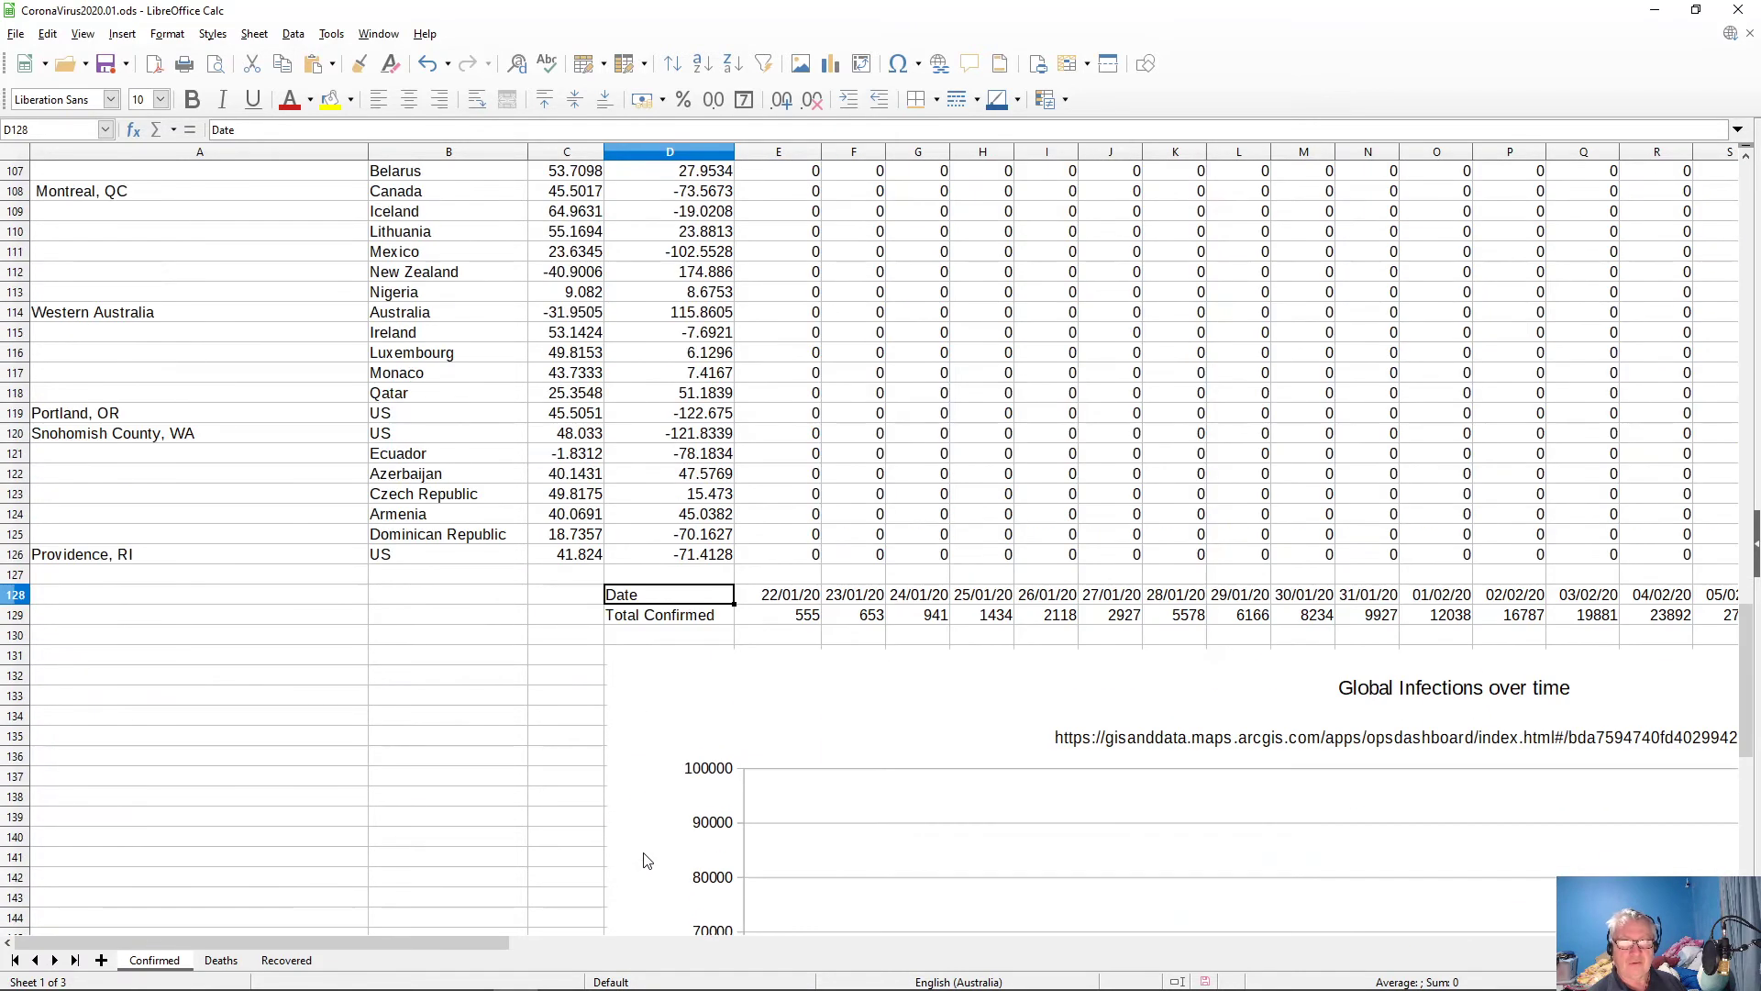
left_click(794, 598)
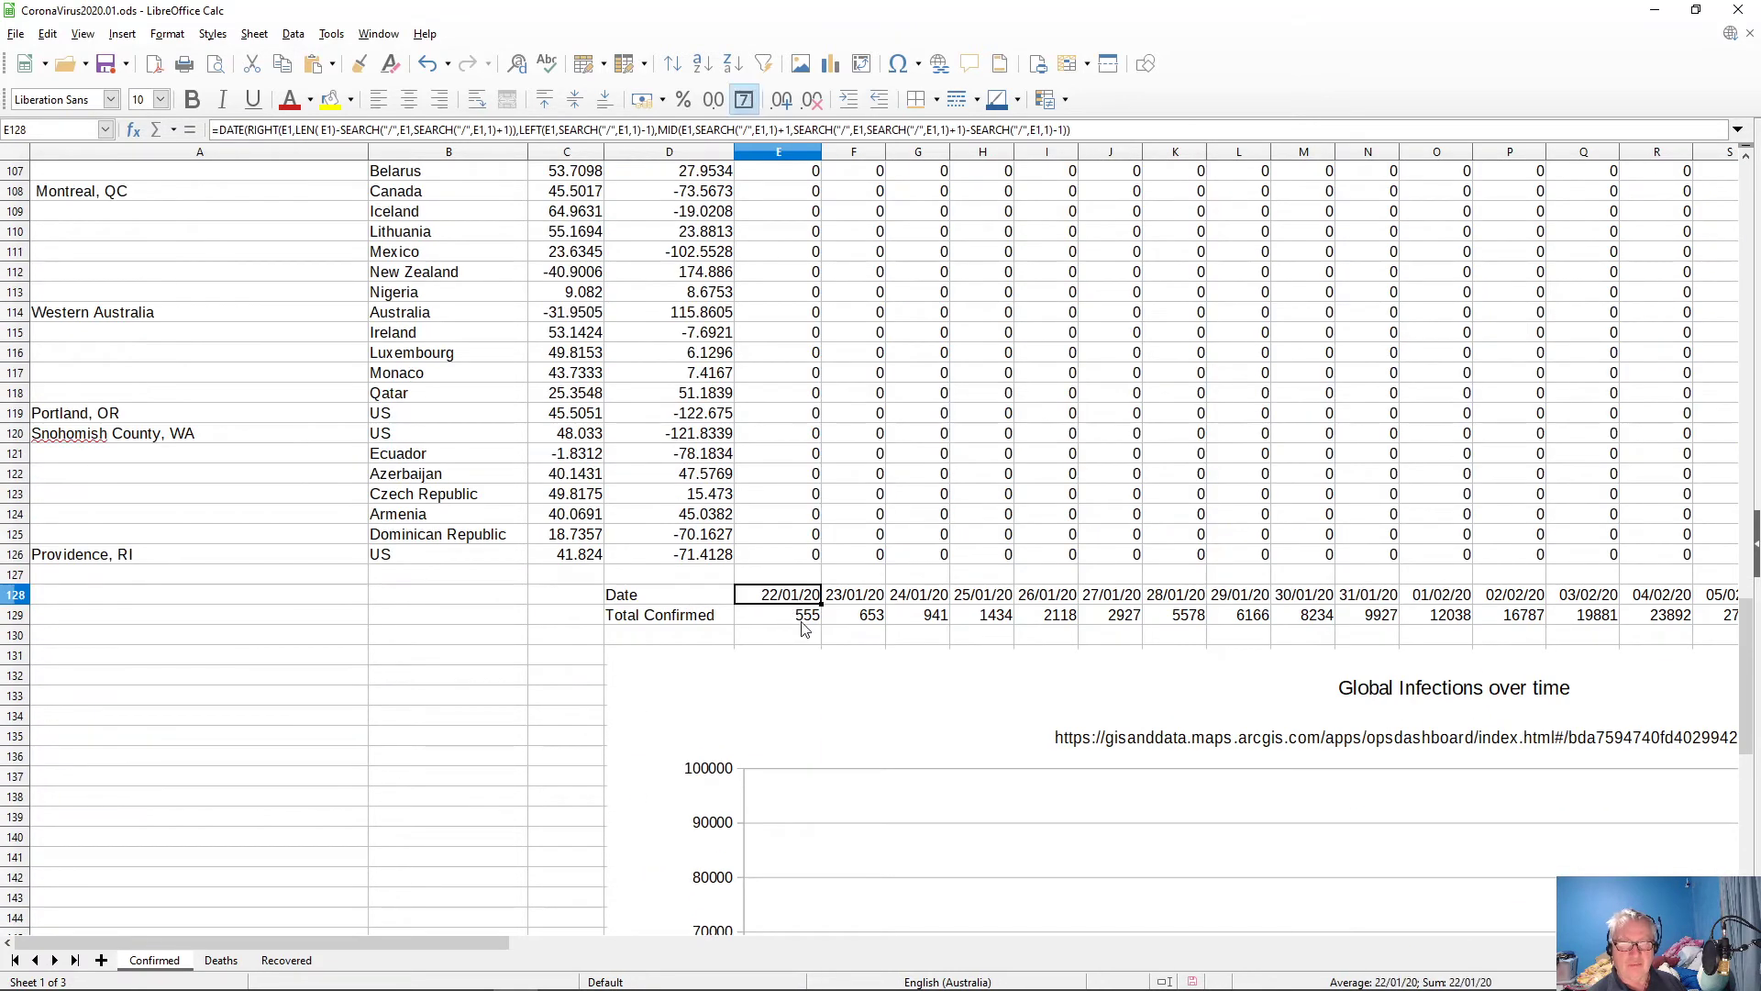
left_click(804, 624)
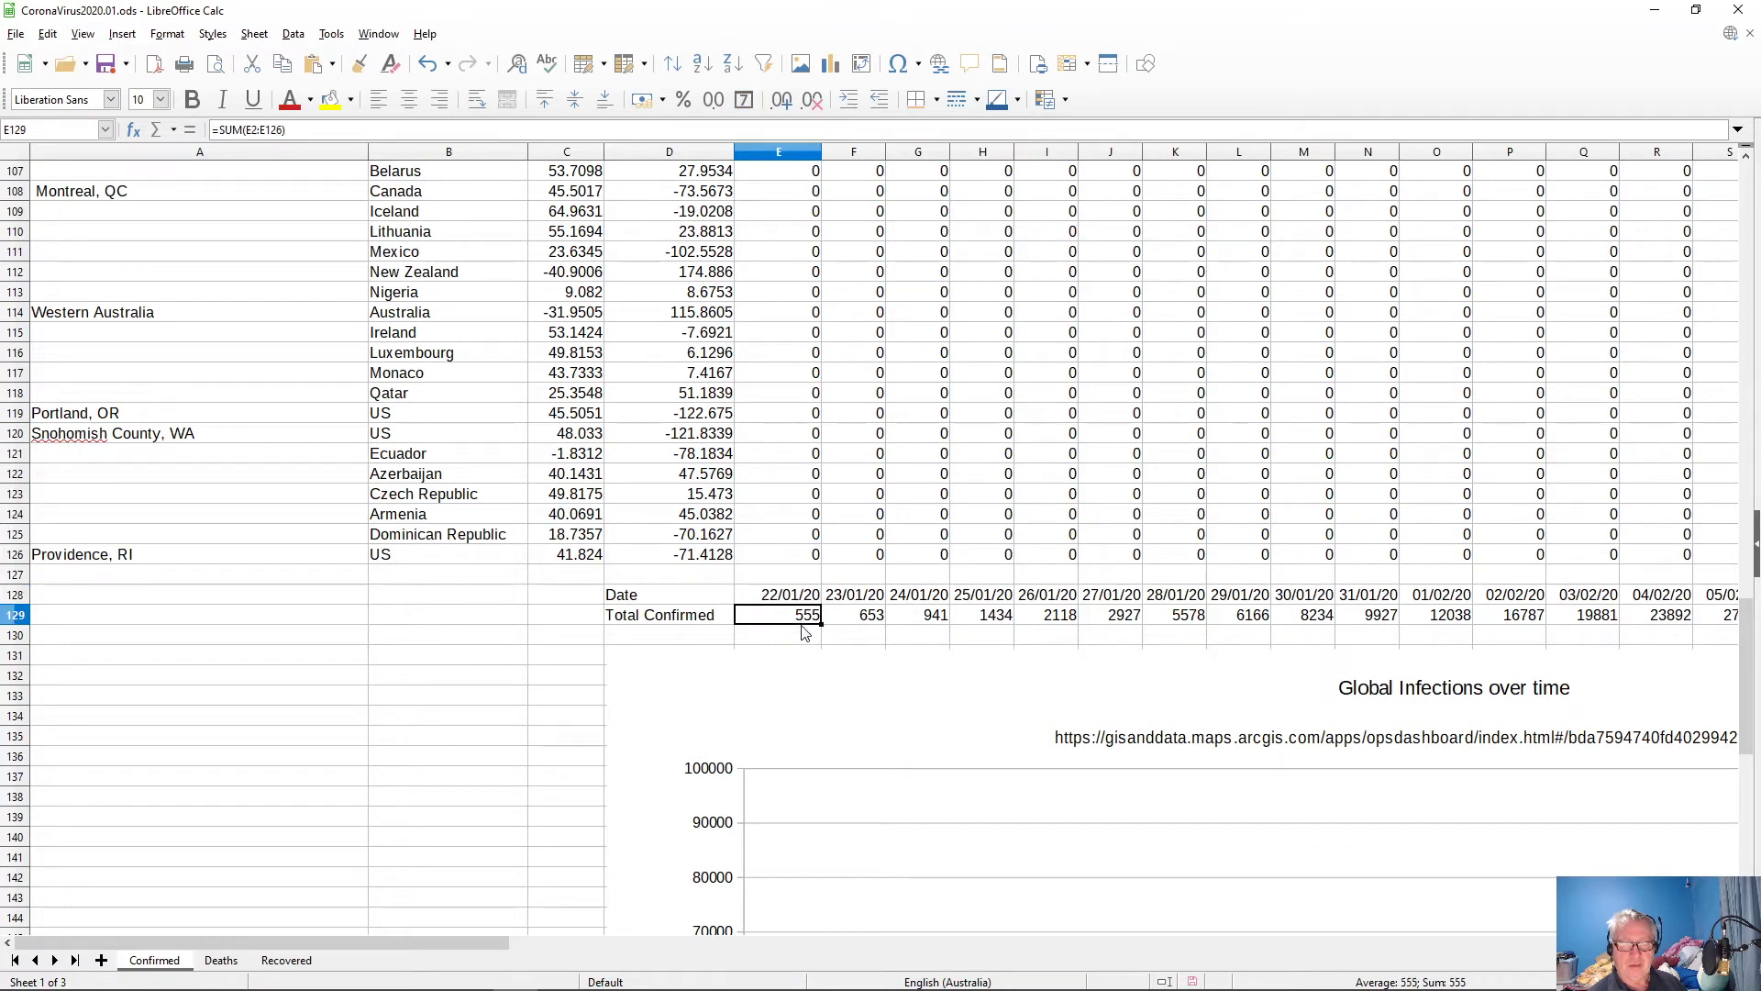
- Enter the formula =E35 in E172 below the chart to reference South Korea's first daily count
scroll(804, 633, "down", 14)
left_click(799, 642)
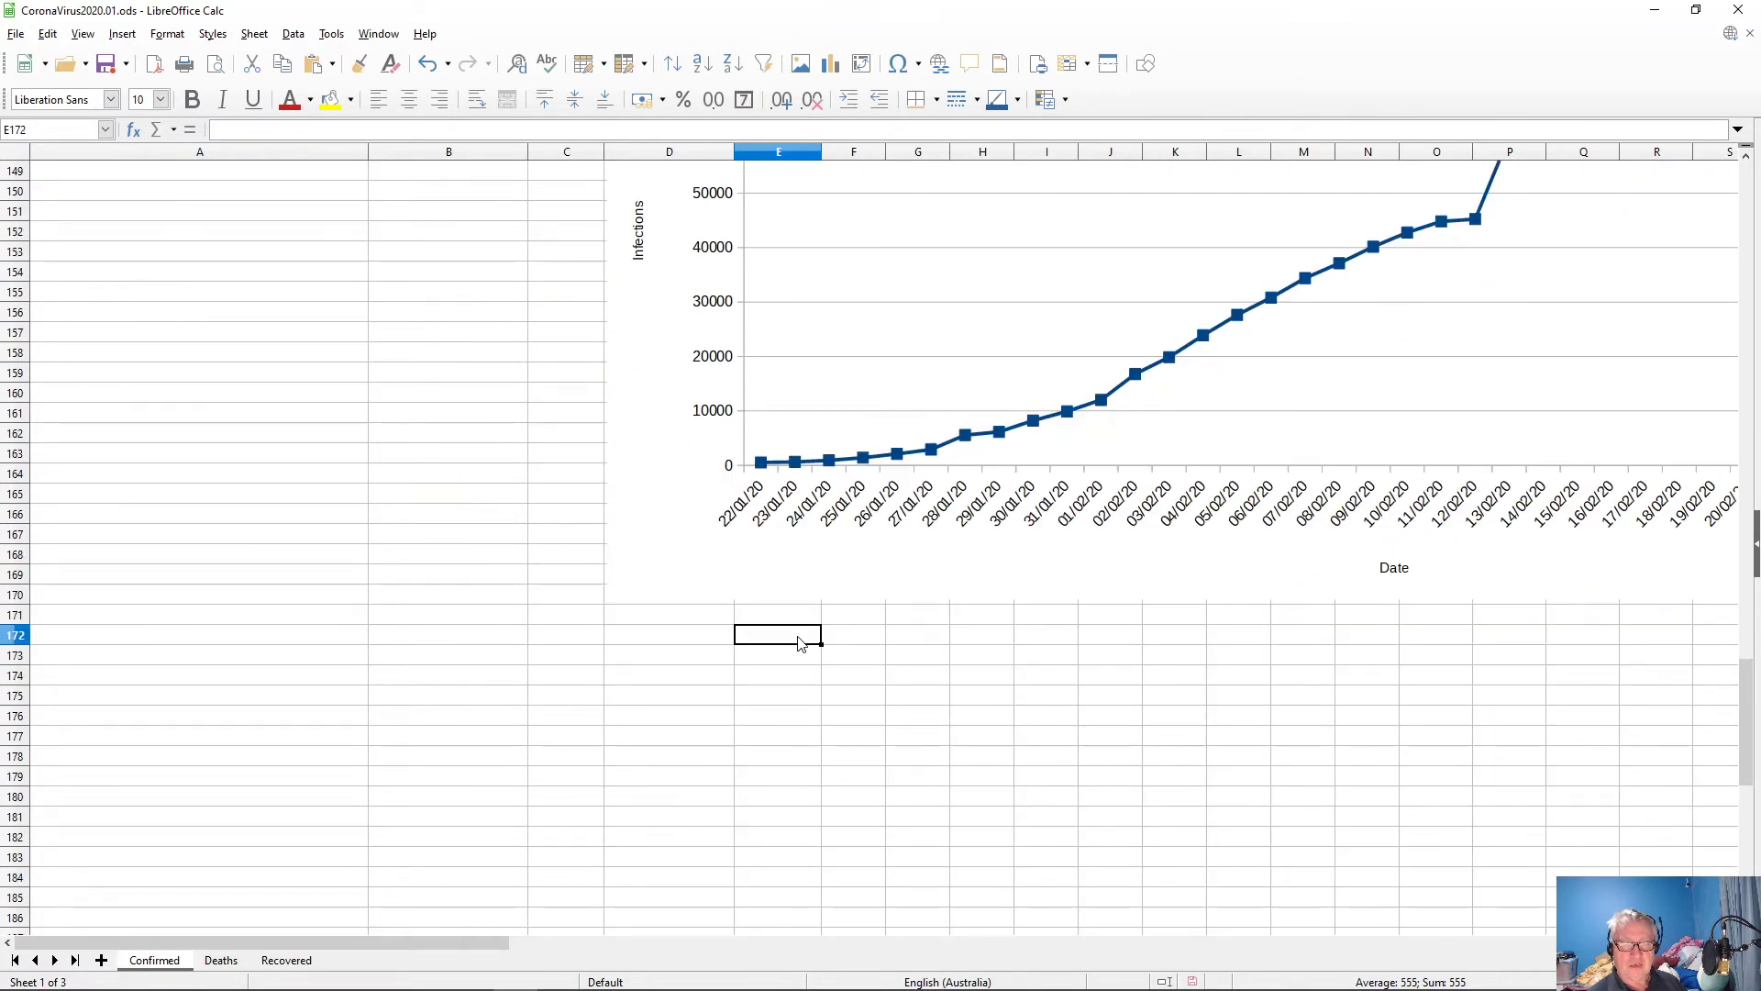
type("=")
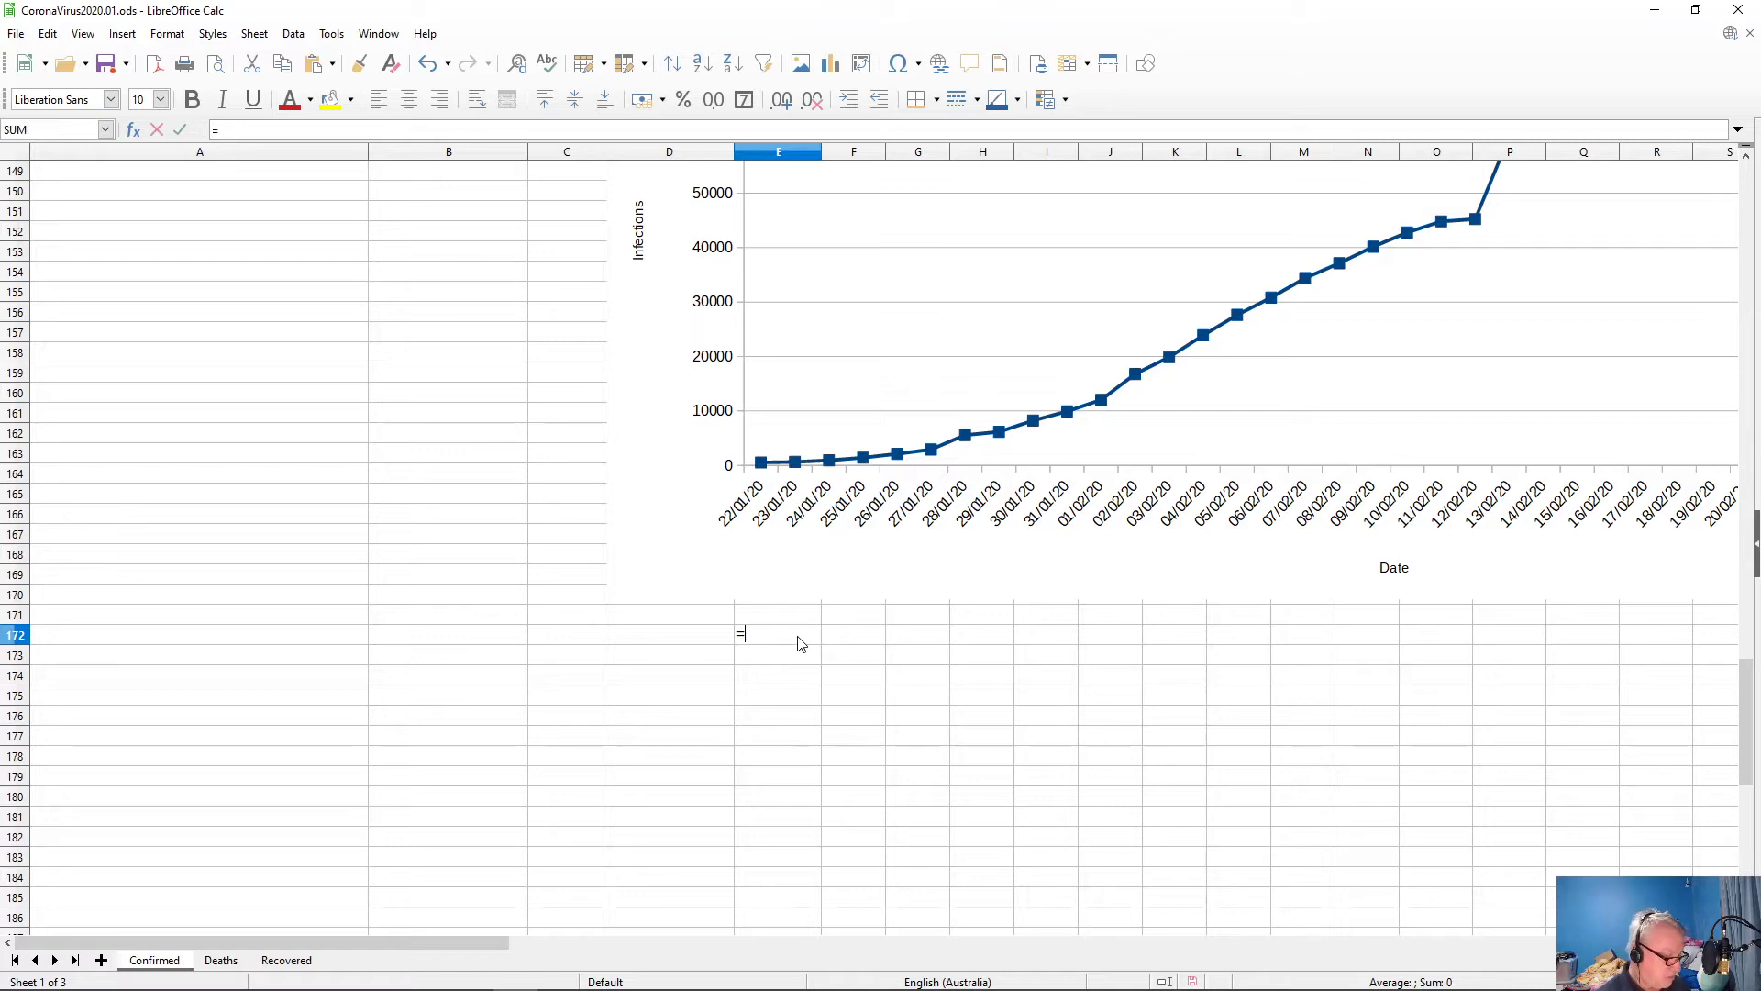
type("e3")
key("Return")
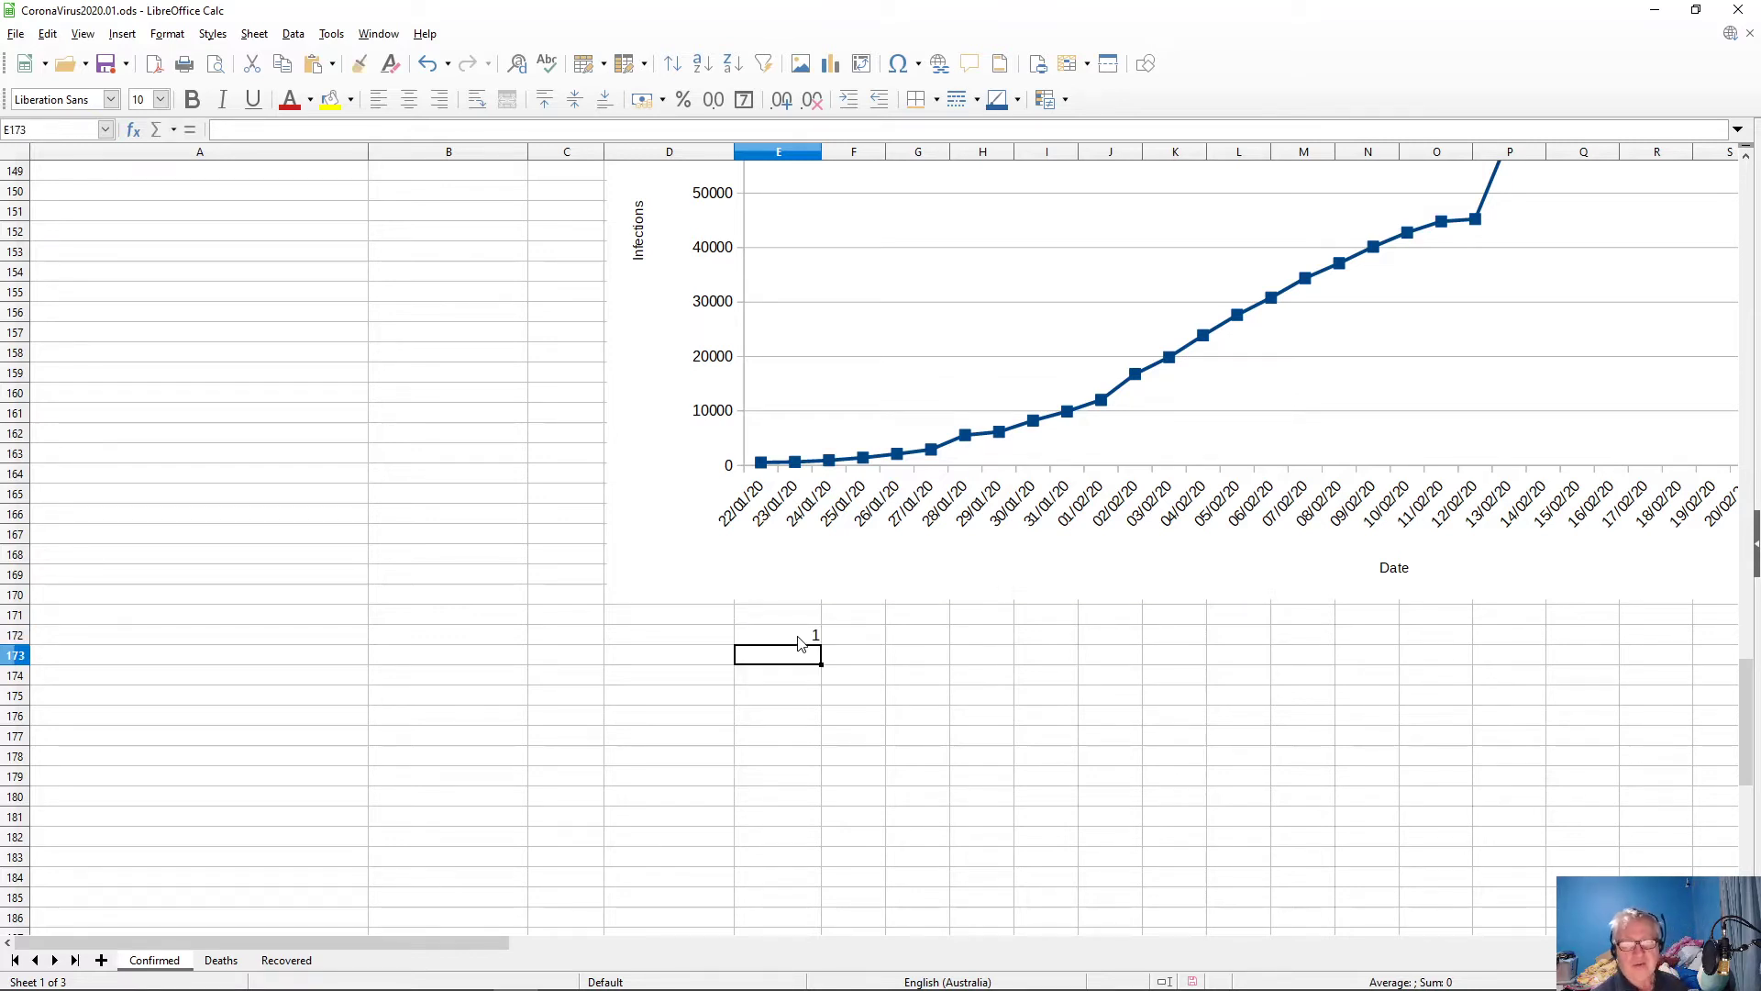
left_click(800, 641)
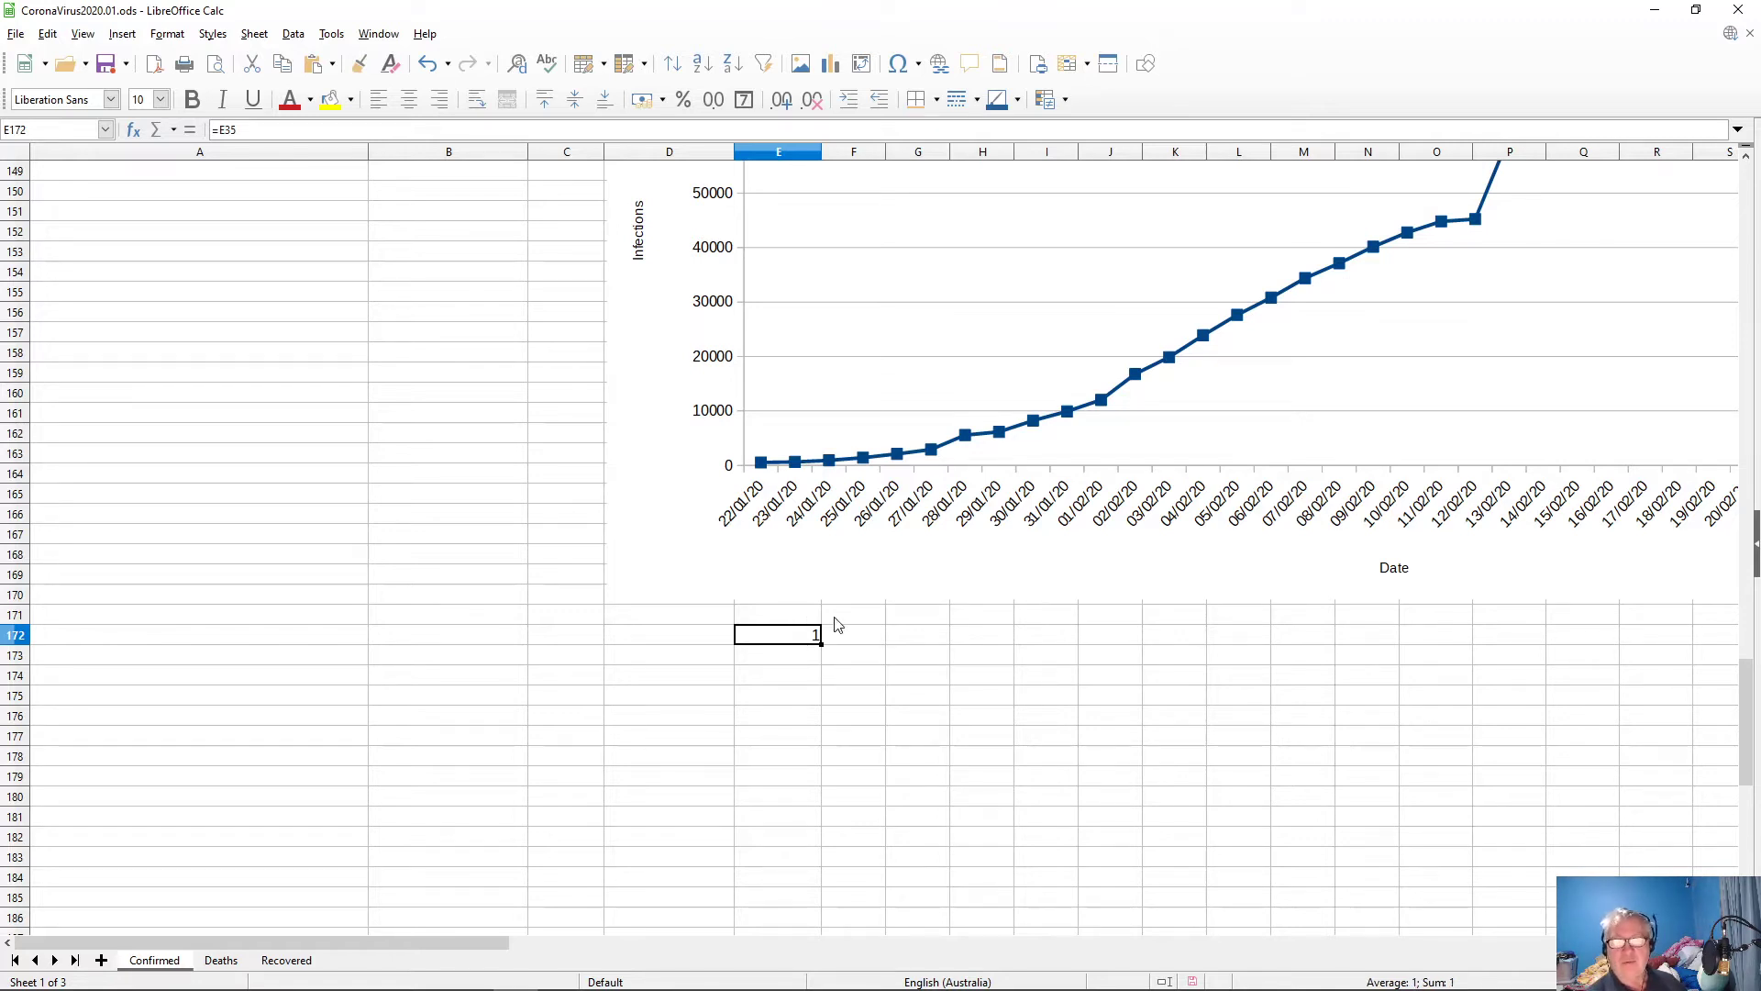
- Copy the South Korea reference formula from E172 to AR172, in the column of the last date, 01/03/20
scroll(902, 725, "up", 8)
scroll(967, 714, "down", 6)
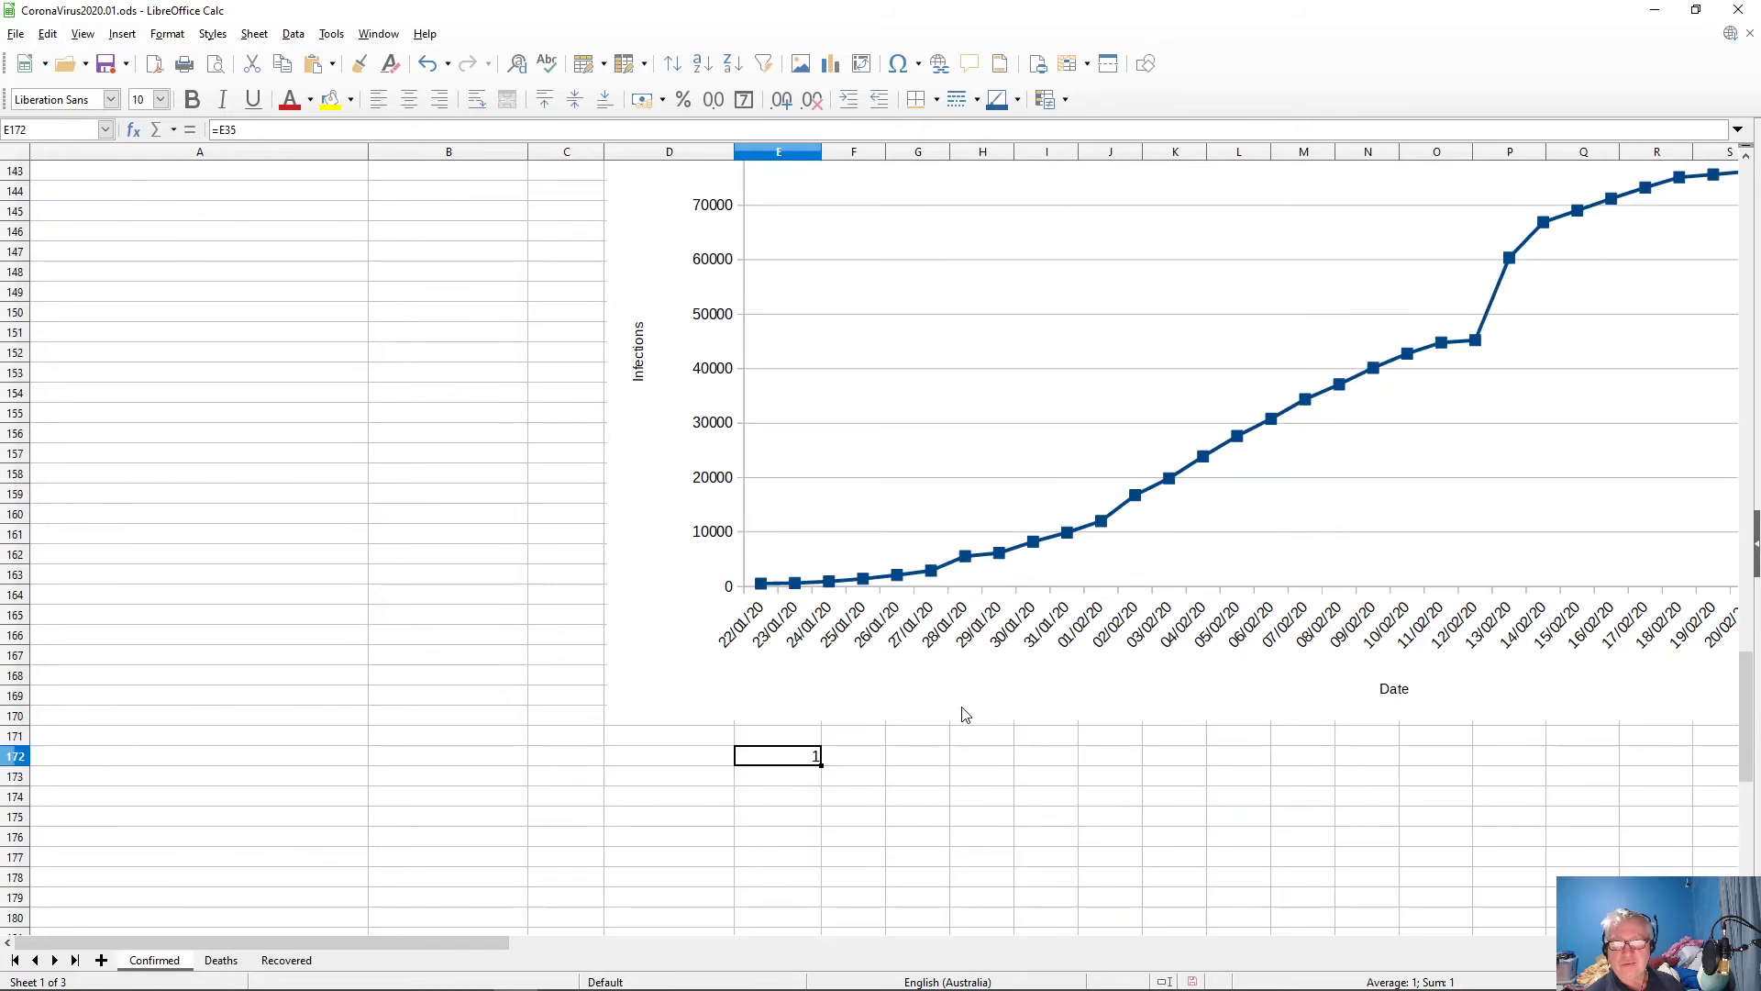
key("ctrl+c")
scroll(926, 752, "up", 9)
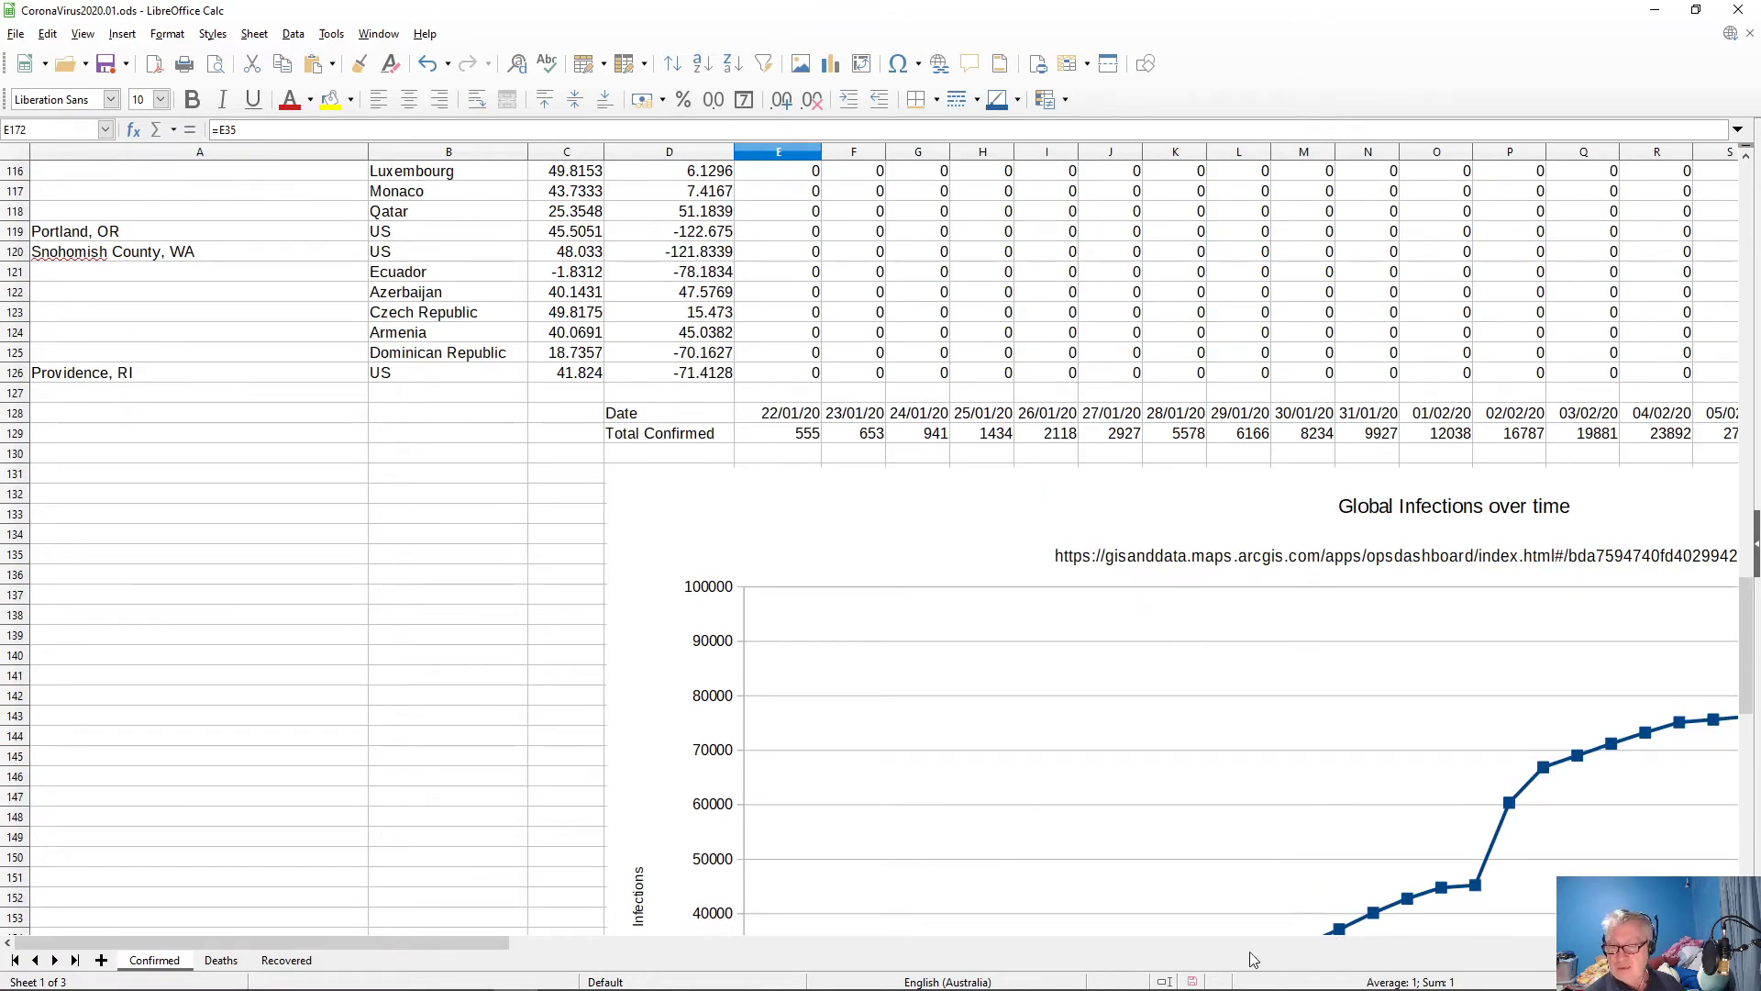
left_click_drag(473, 945, 406, 943)
scroll(507, 798, "down", 11)
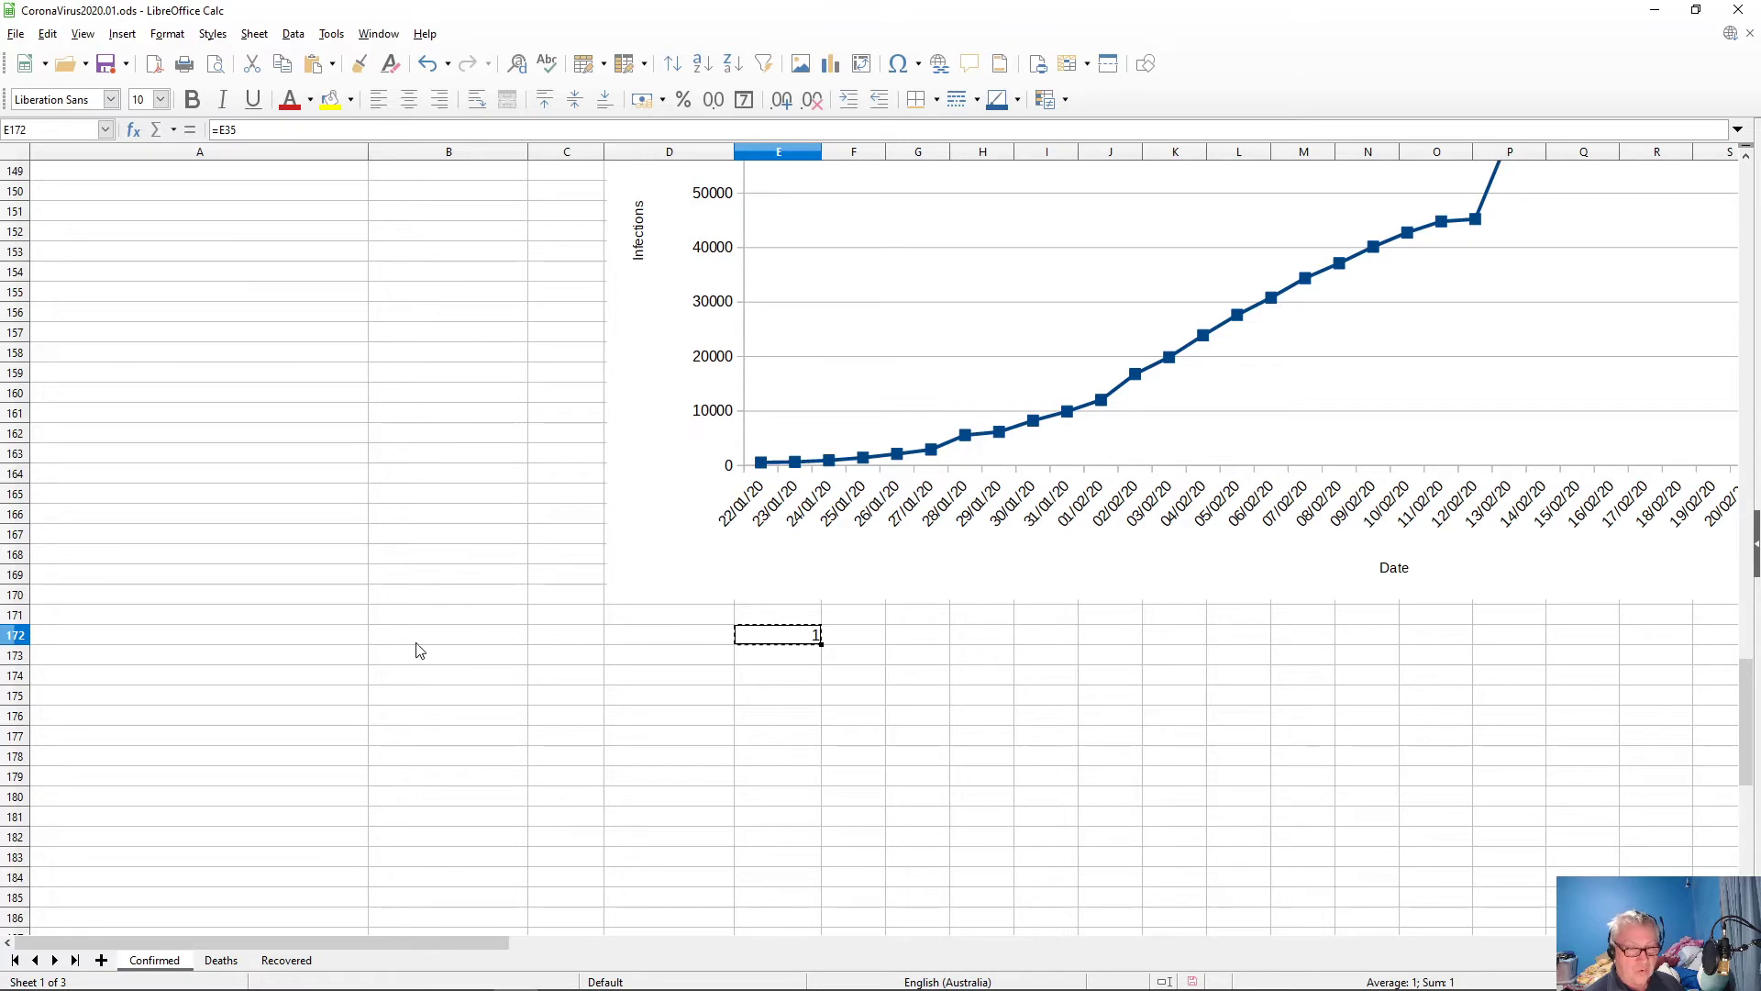
scroll(1443, 609, "up", 10)
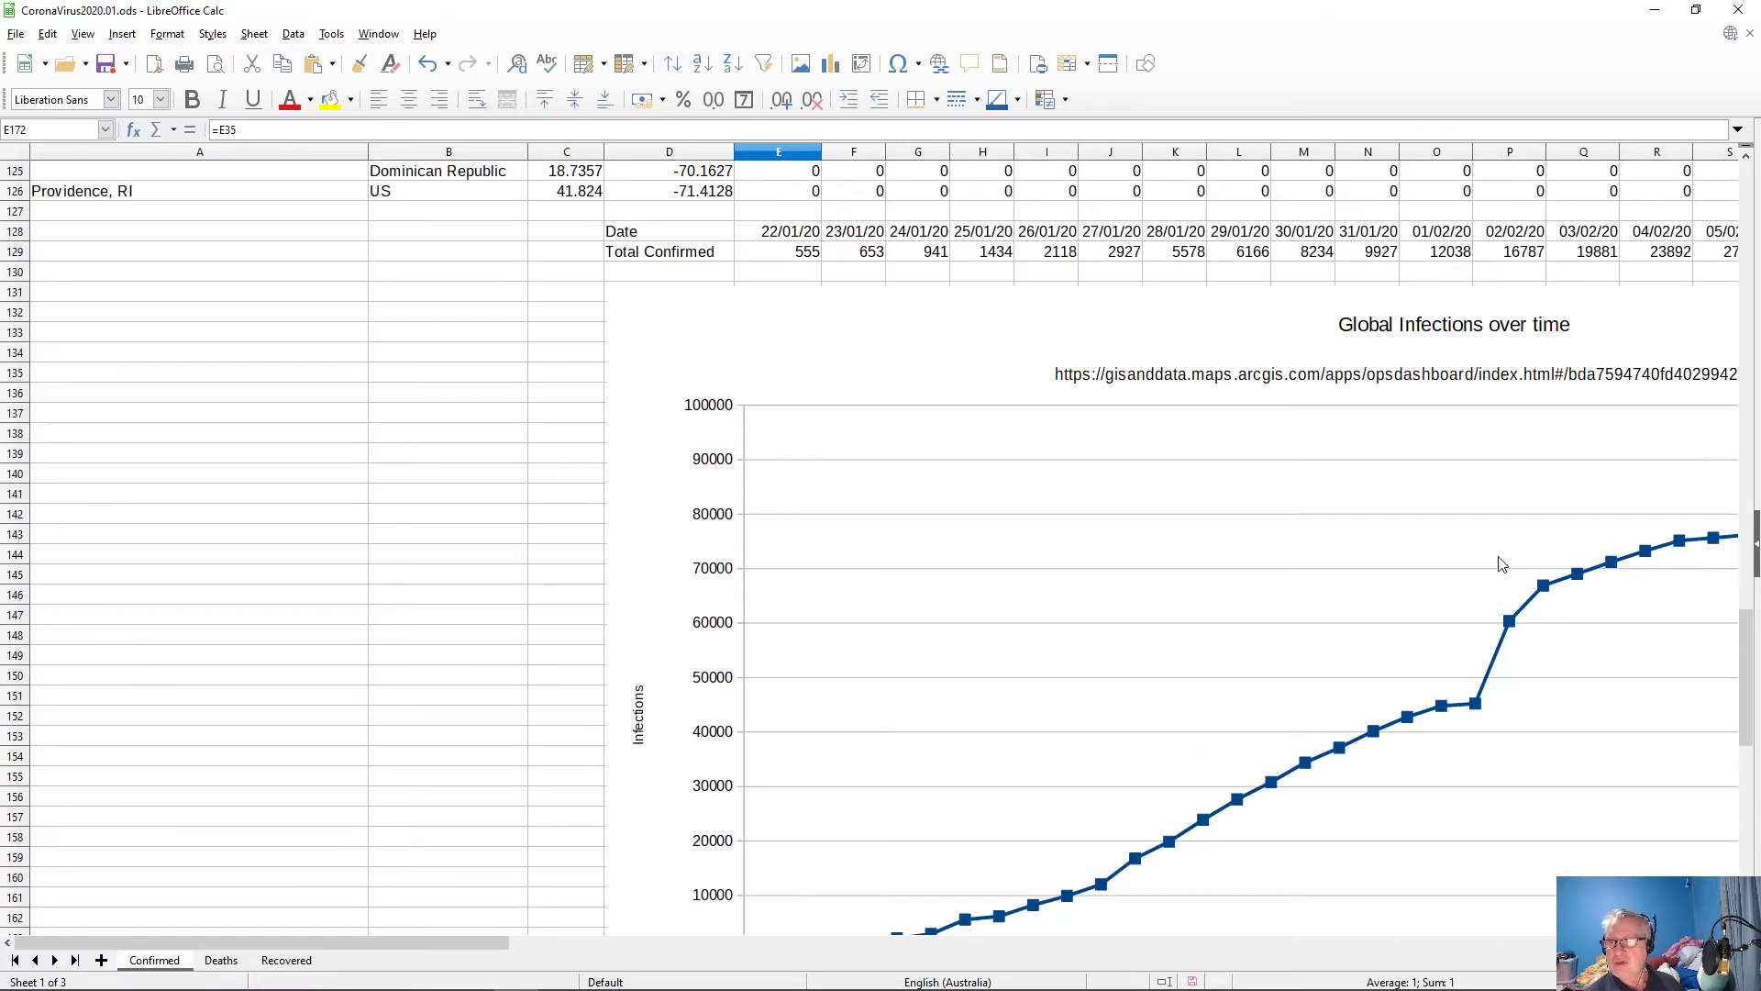
scroll(1502, 563, "up", 2)
left_click_drag(446, 943, 1090, 926)
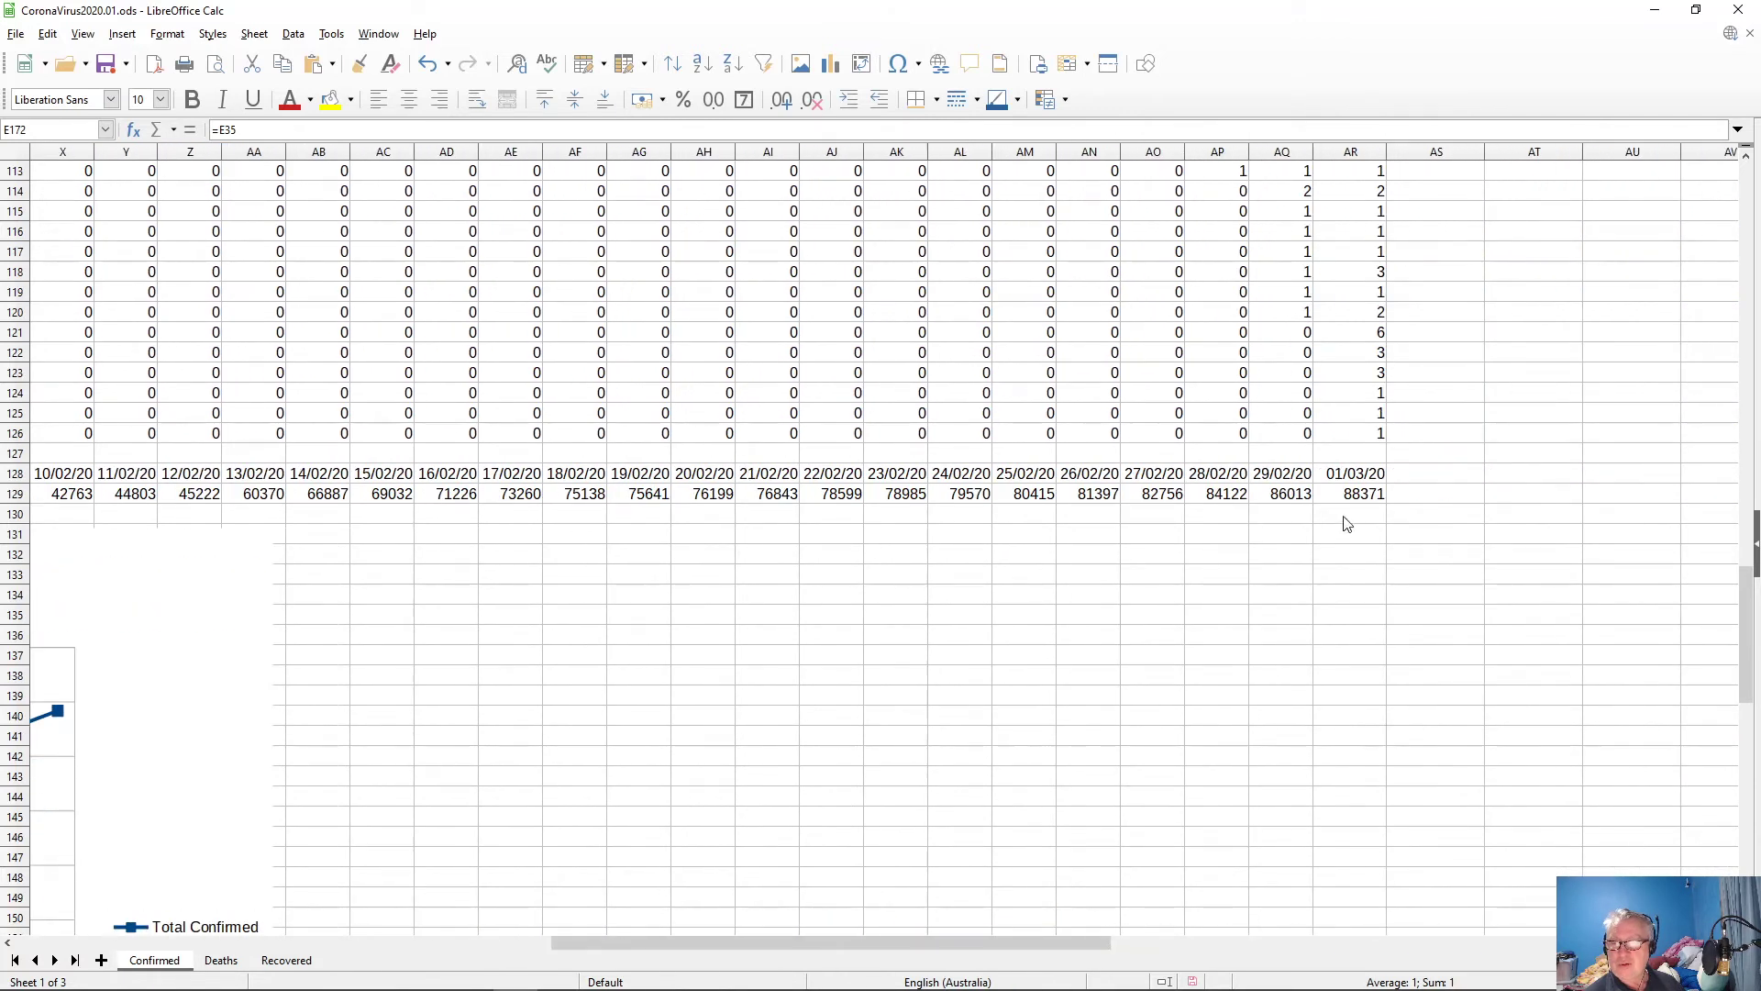
left_click(1368, 919)
scroll(1370, 908, "down", 11)
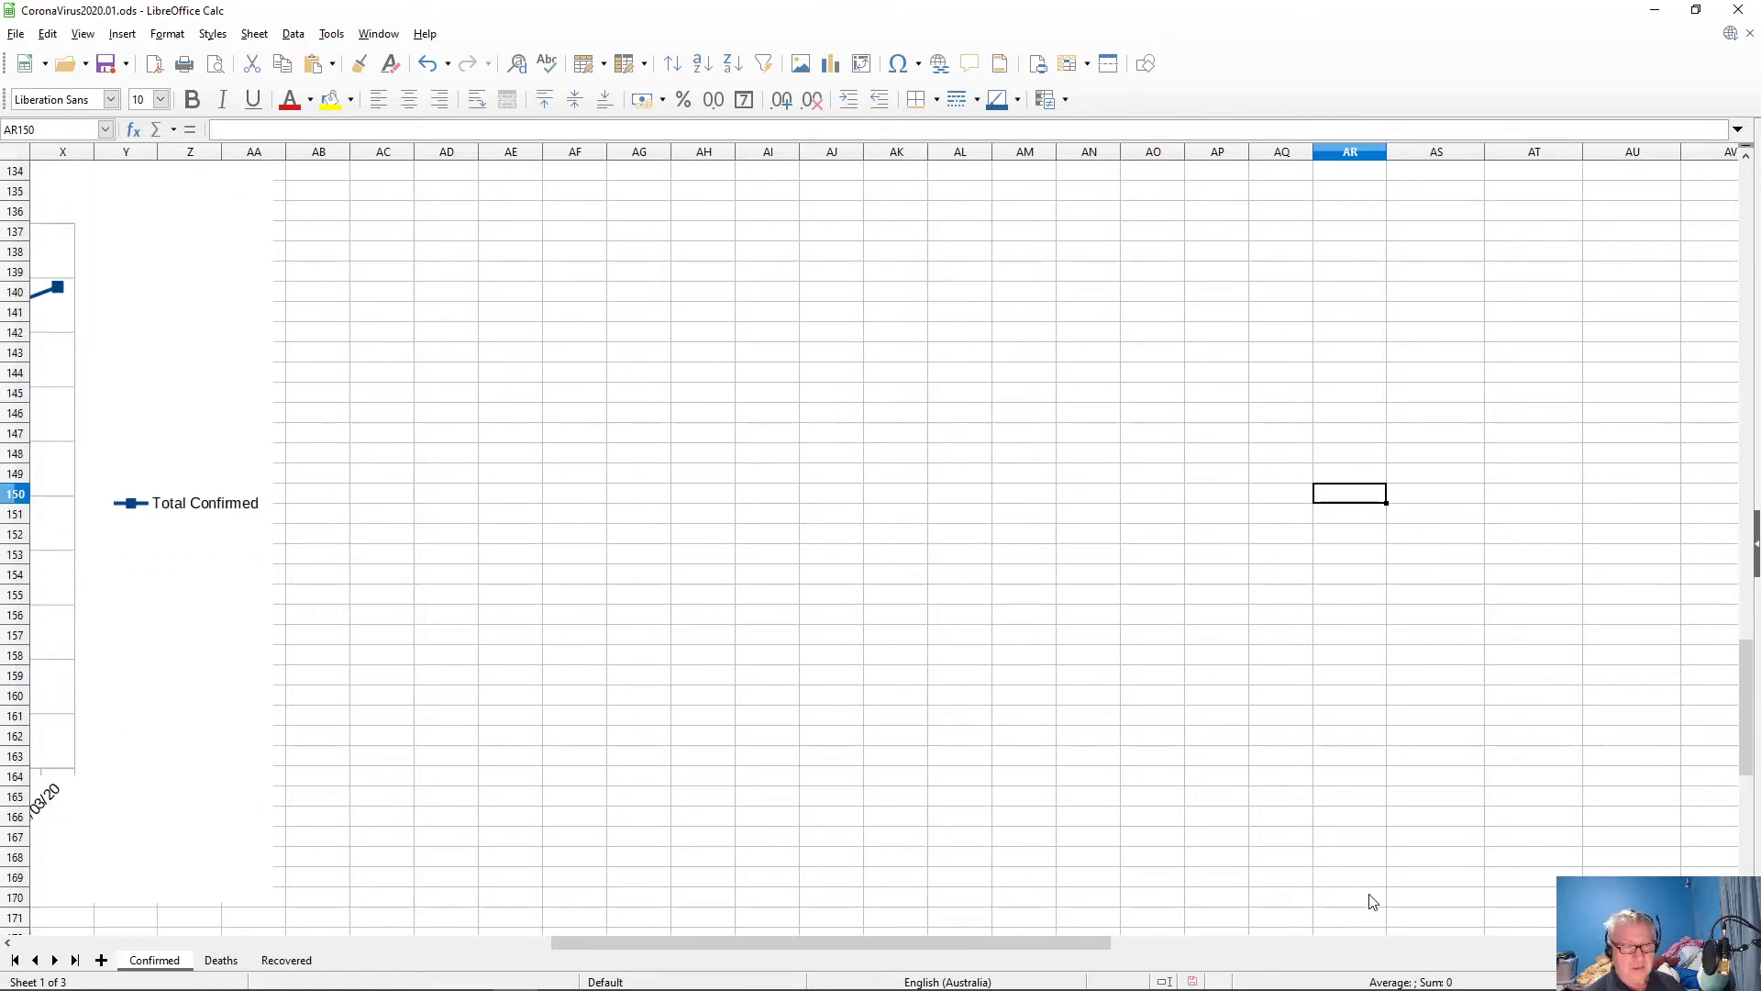
scroll(1373, 902, "down", 1)
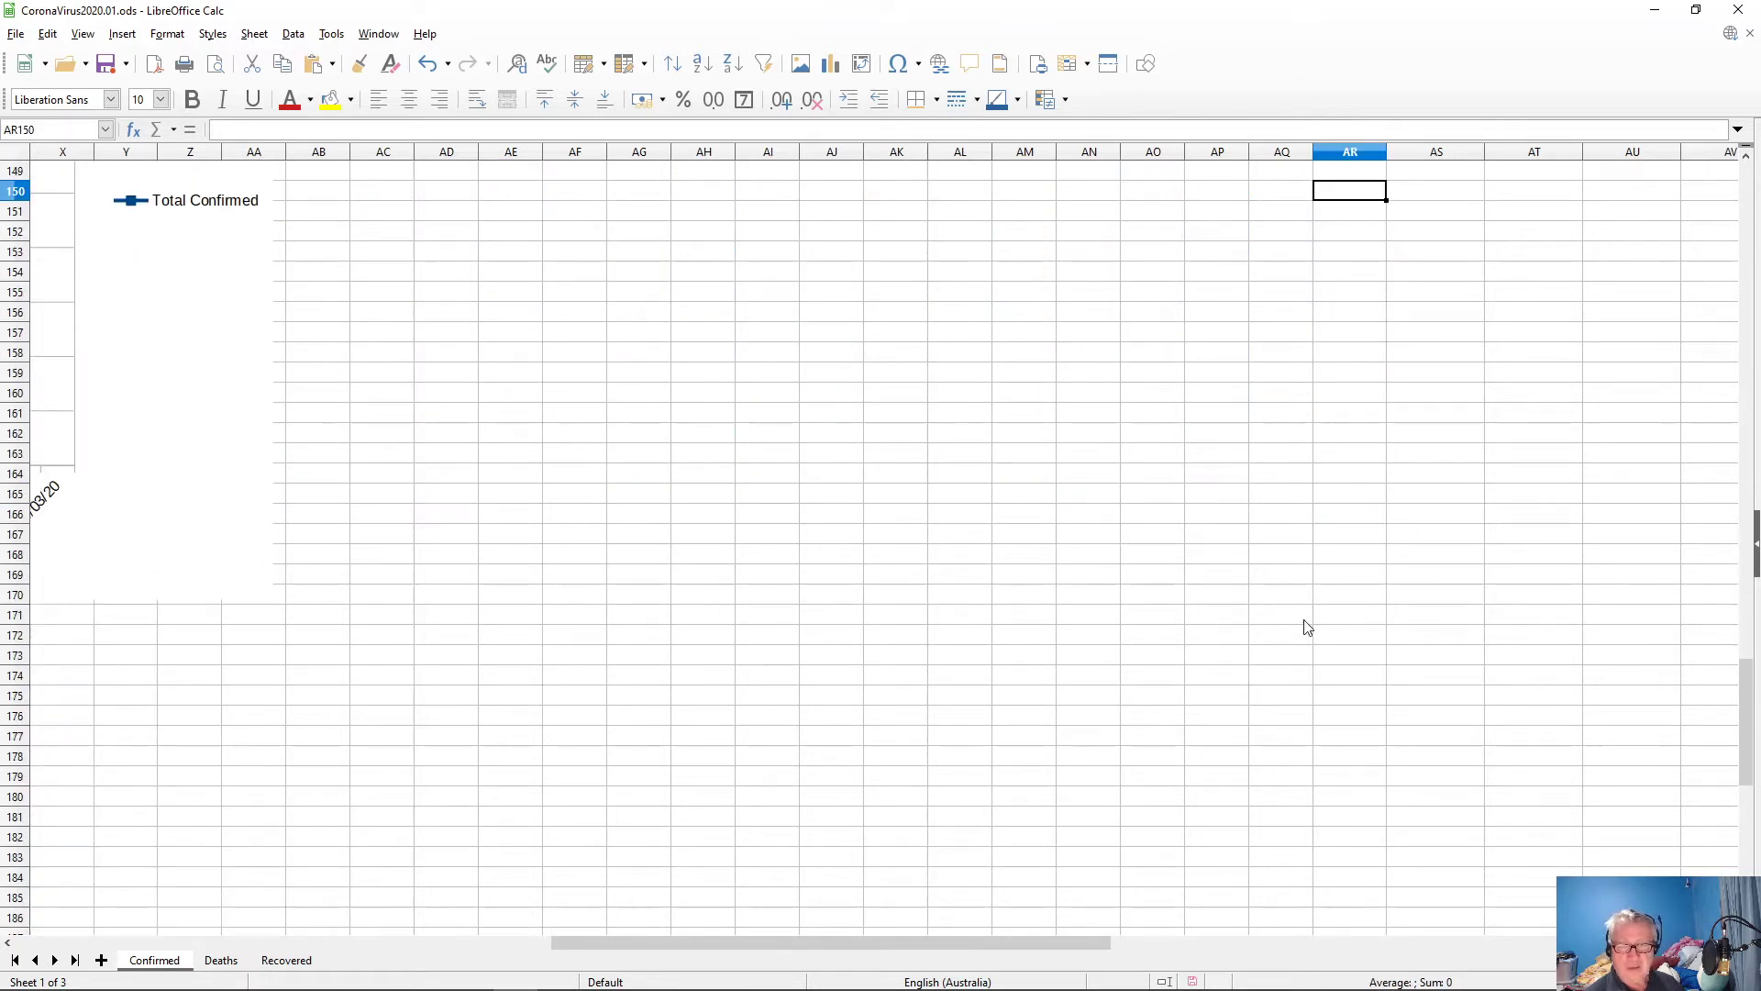
left_click(1345, 576)
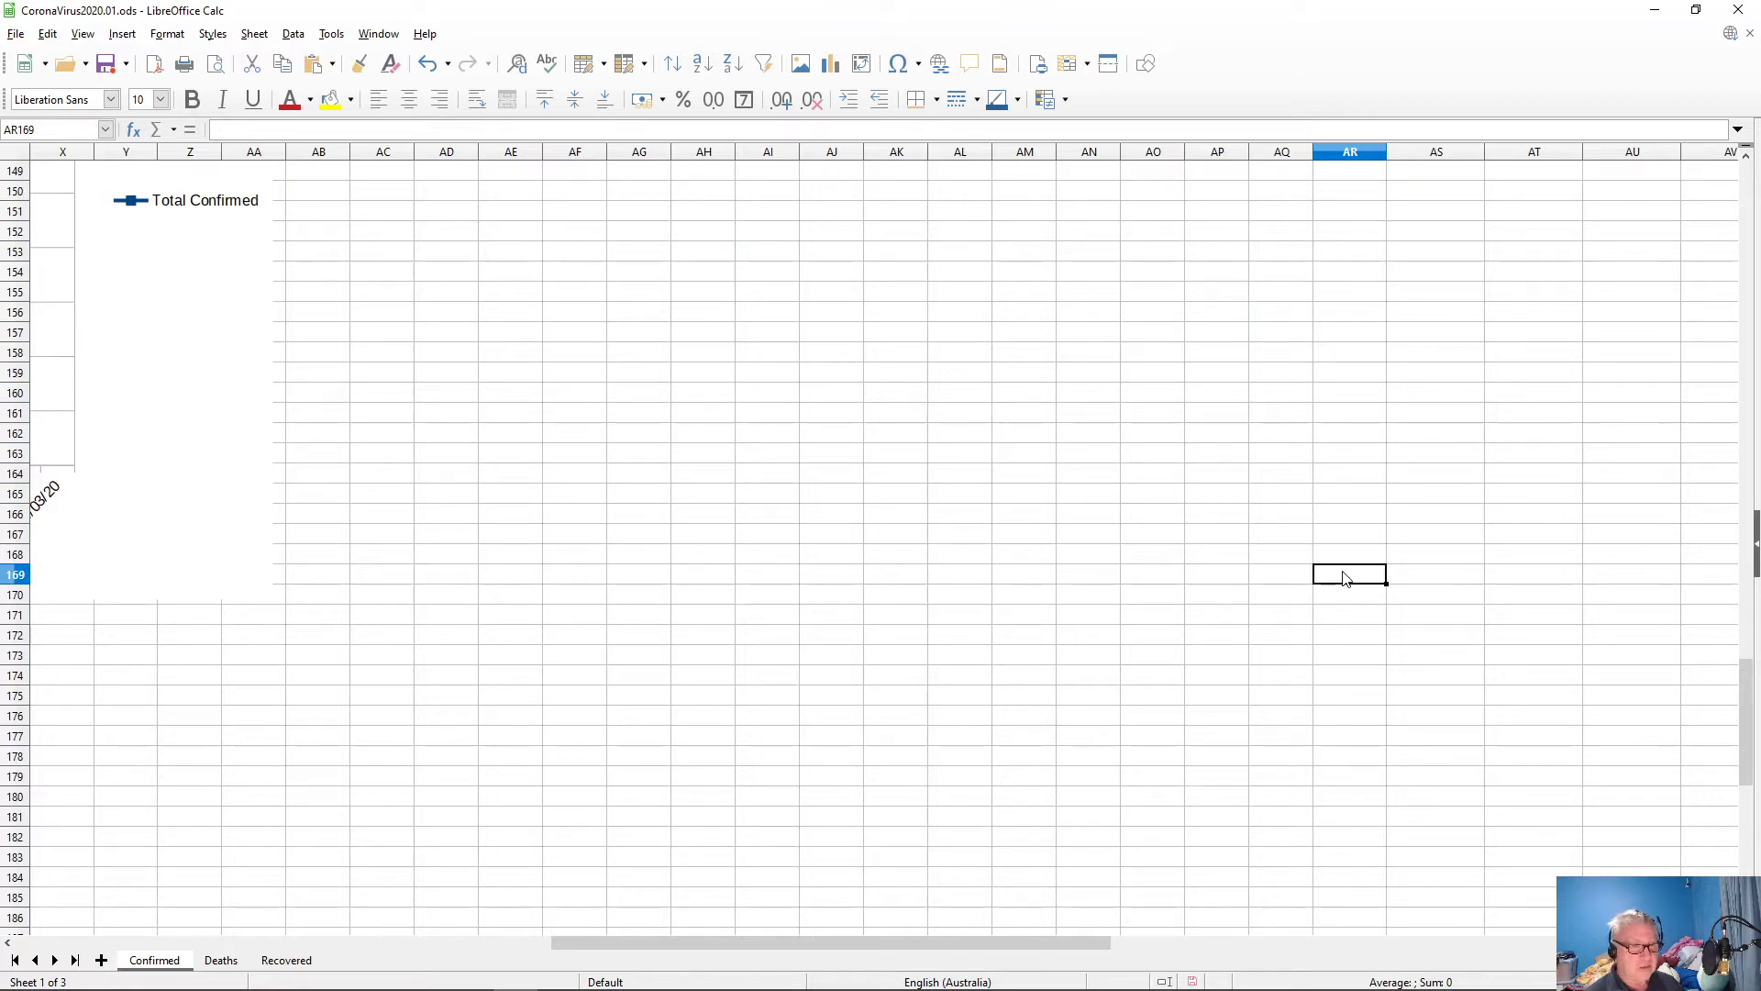
left_click(1361, 636)
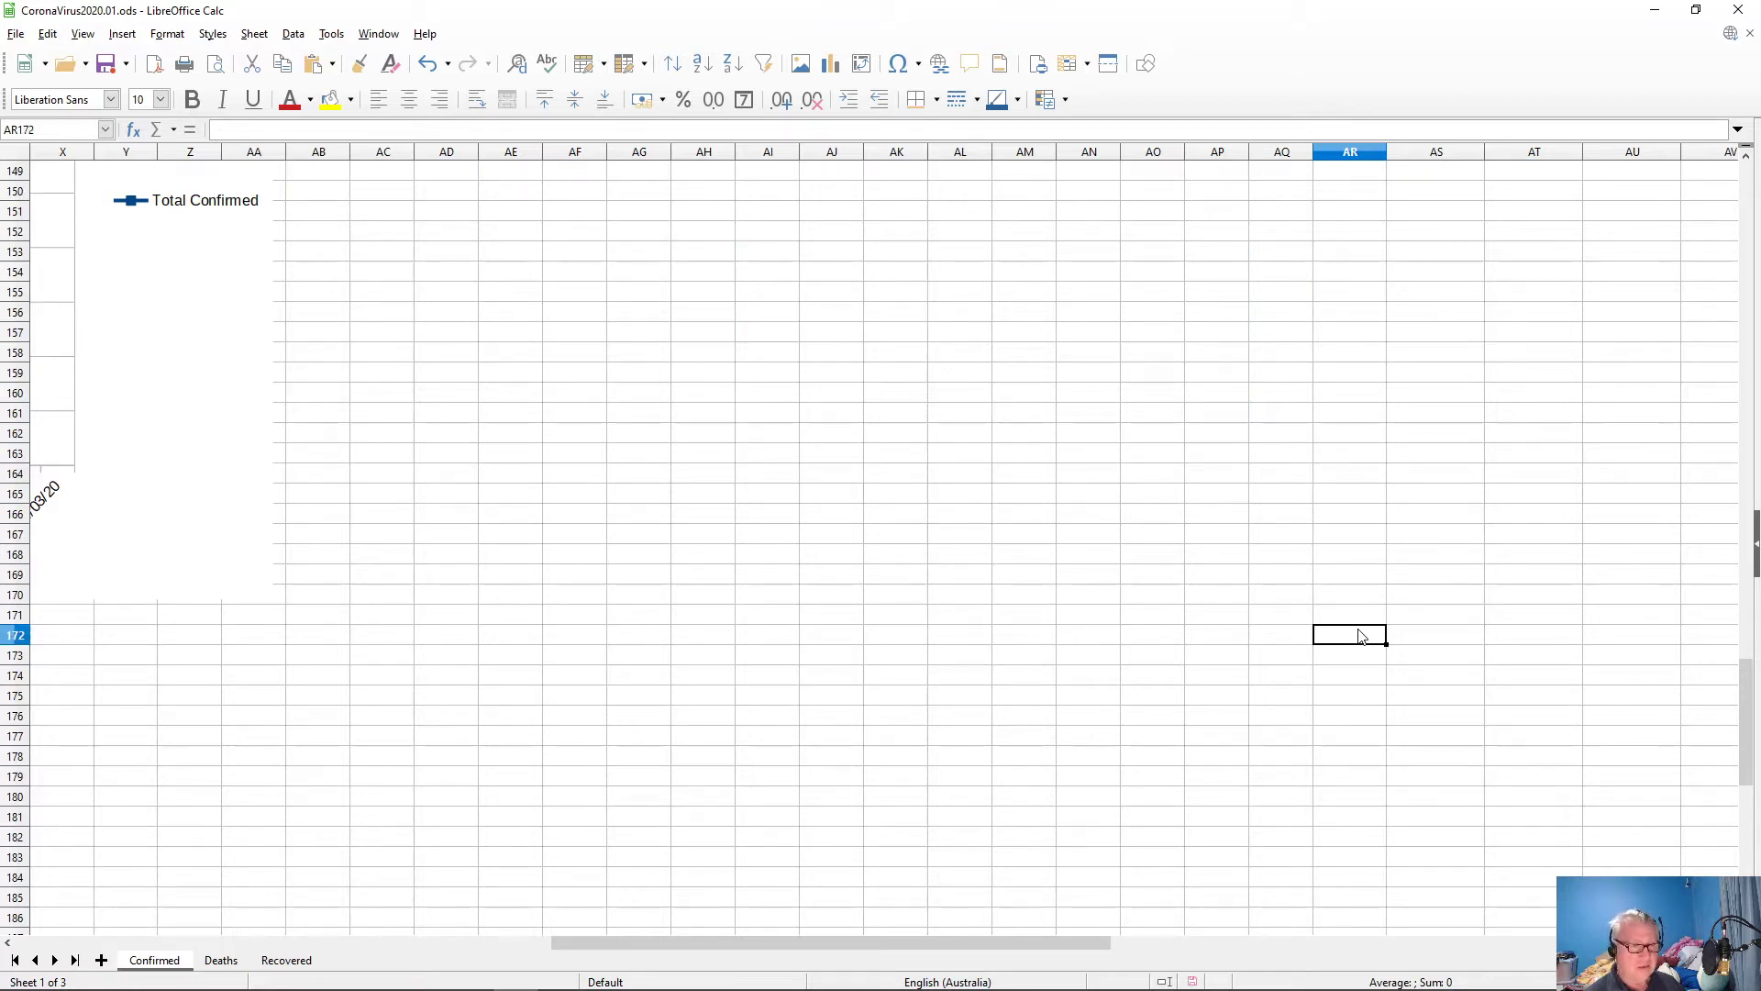
key("ctrl+v")
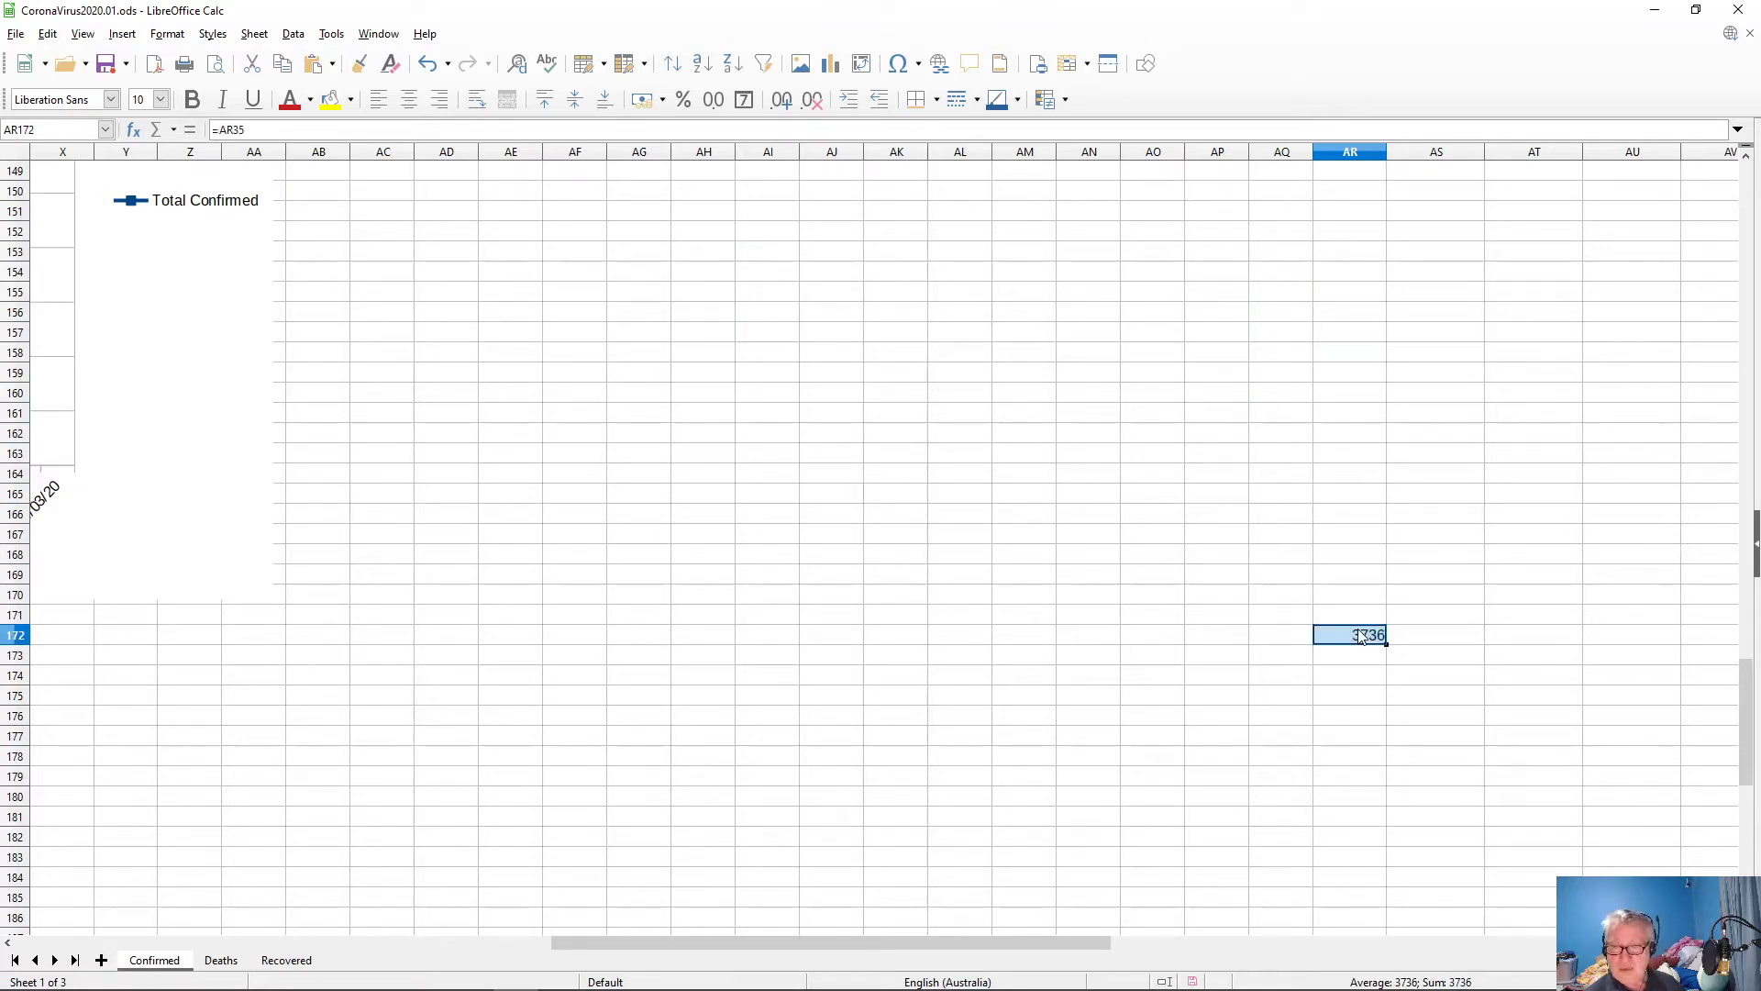
- Fill F172:AQ172 with the copied South Korea reference formula for all the dates in between
left_click(1300, 637)
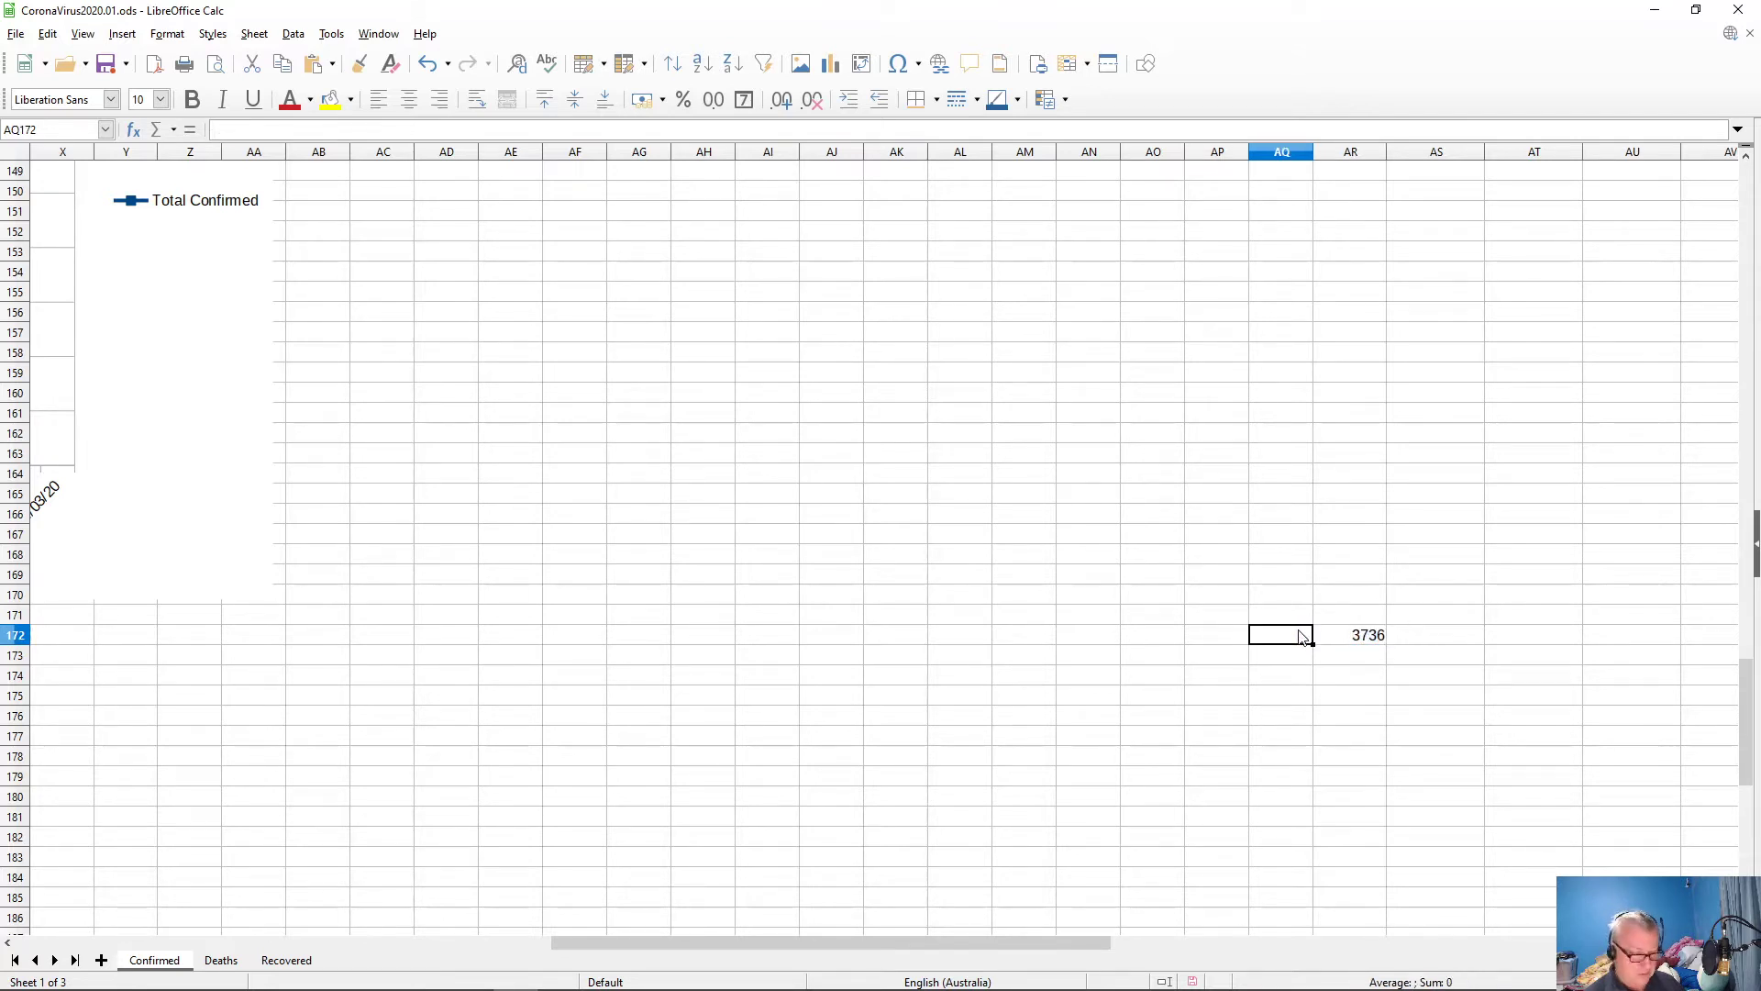
key("shift+Left")
key("shift+Left")
key("shift+Left")
key("shift+Left")
key("shift+Left")
key("shift+Left")
key("shift+Left")
key("shift+Left")
key("shift+Left")
key("shift+Left")
key("shift+Left")
key("shift+Left")
key("shift+Left")
key("shift+Left")
key("shift+Left")
key("shift+Left")
key("shift+Left")
key("shift+Left")
key("shift+Left")
key("shift+Left")
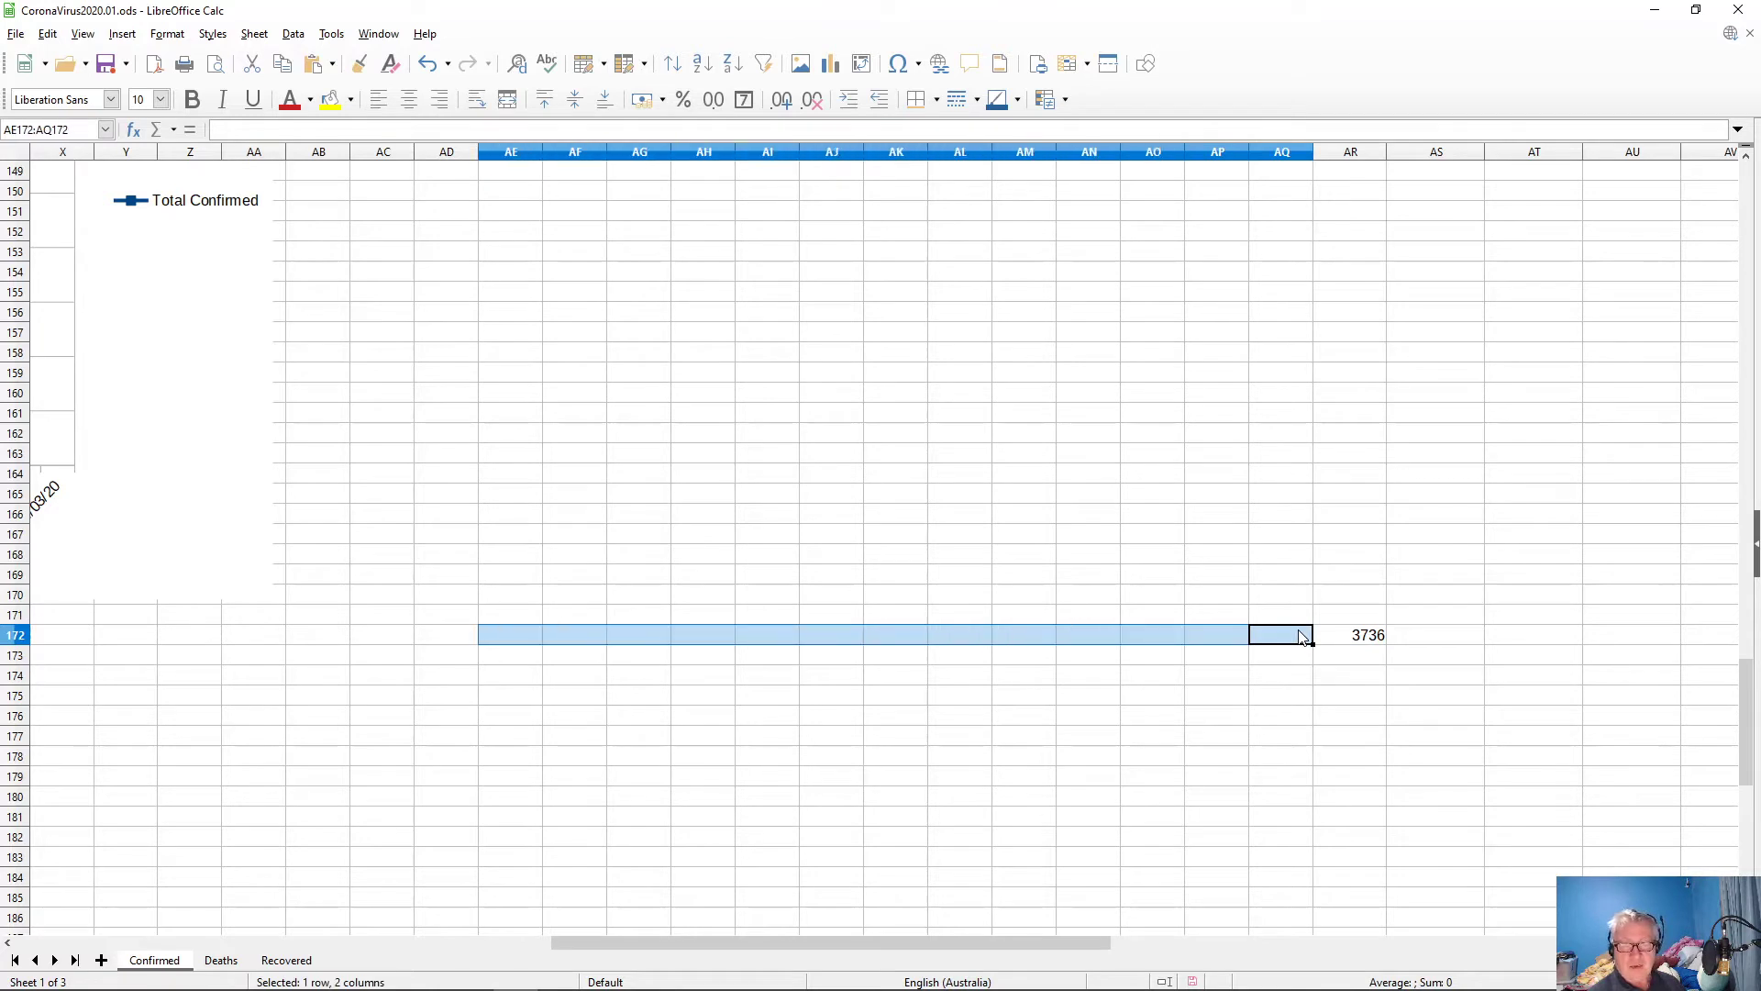
key("shift+Right")
key("shift+Right")
key("shift+Right")
key("shift+Right")
key("shift+Right")
key("shift+Right")
key("shift+Right")
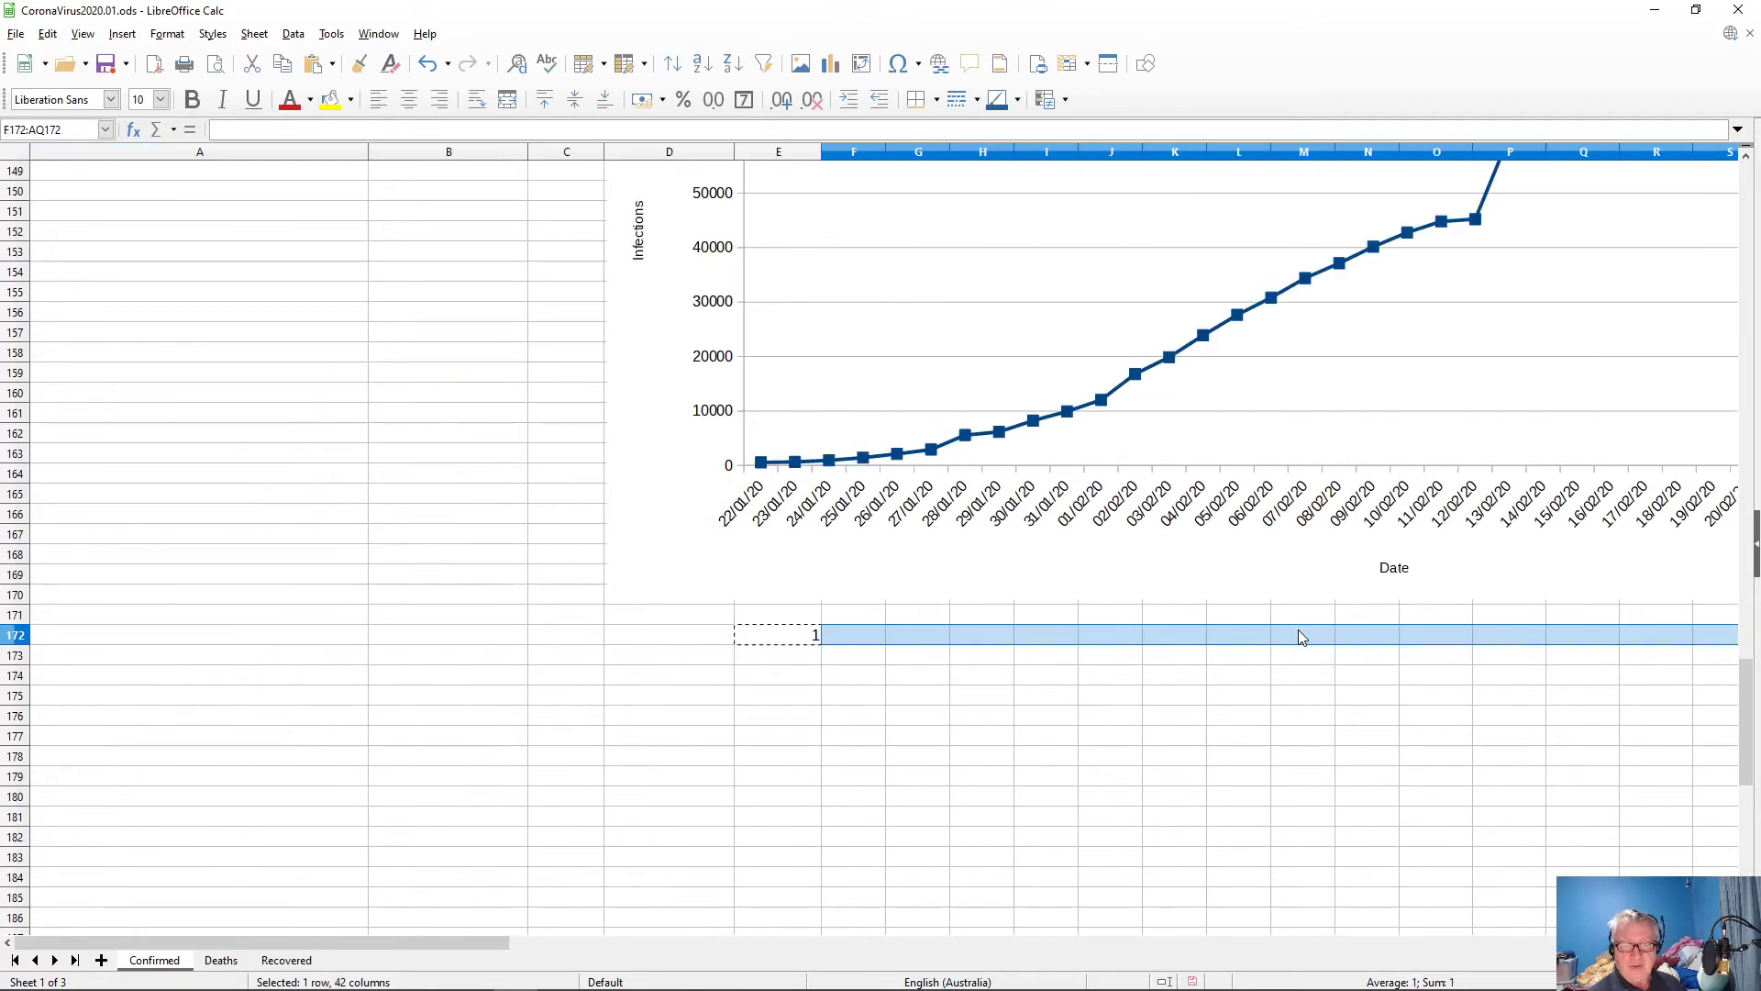
key("shift+Left")
key("shift+Left")
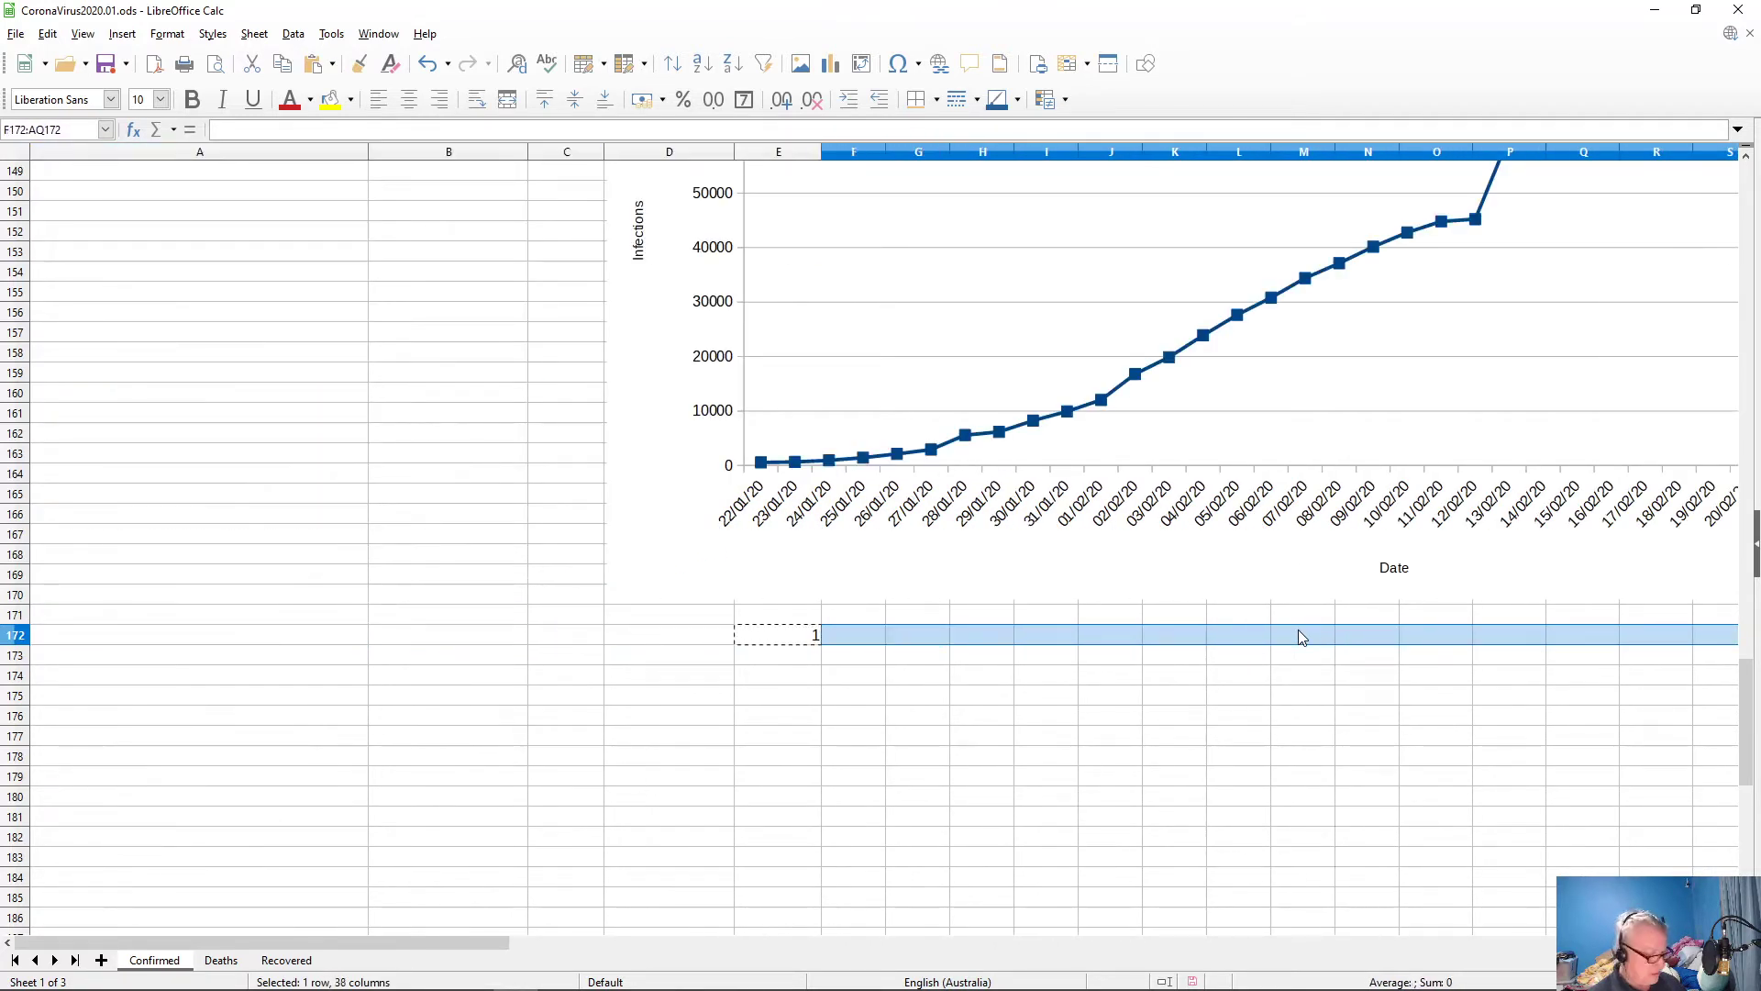
key("ctrl+v")
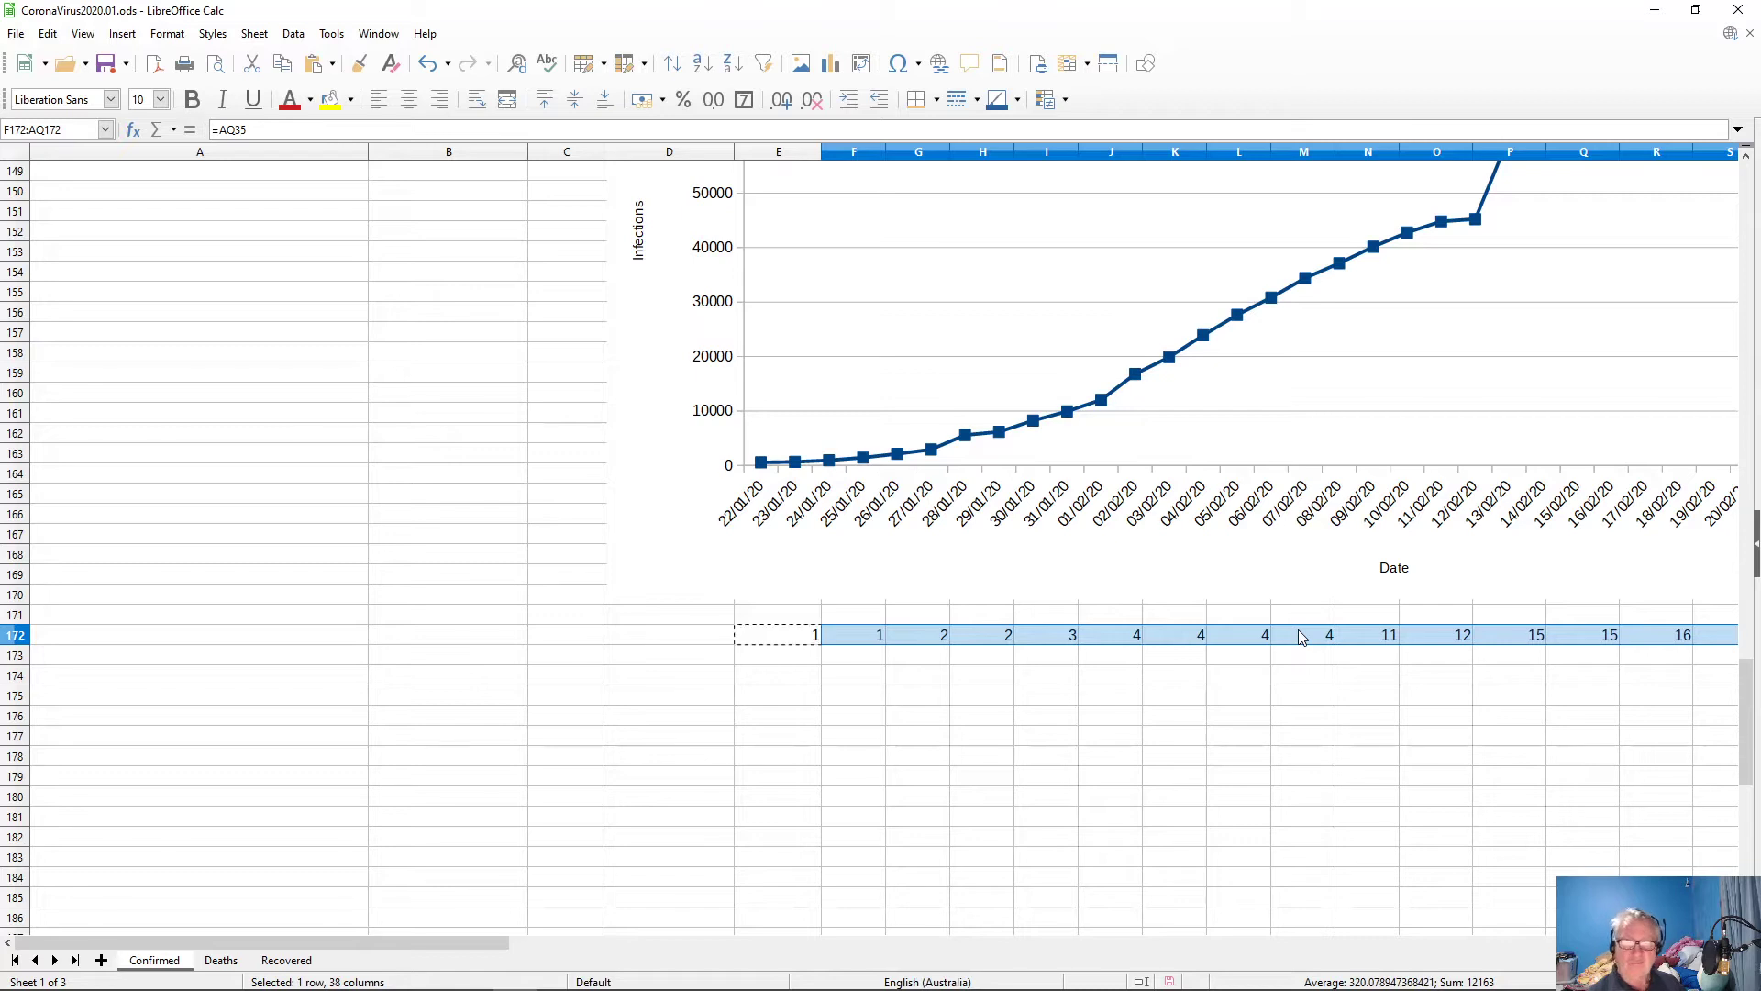
- Insert an empty row above South Korea's daily counts at row 172 and select its cell E172
right_click(16, 637)
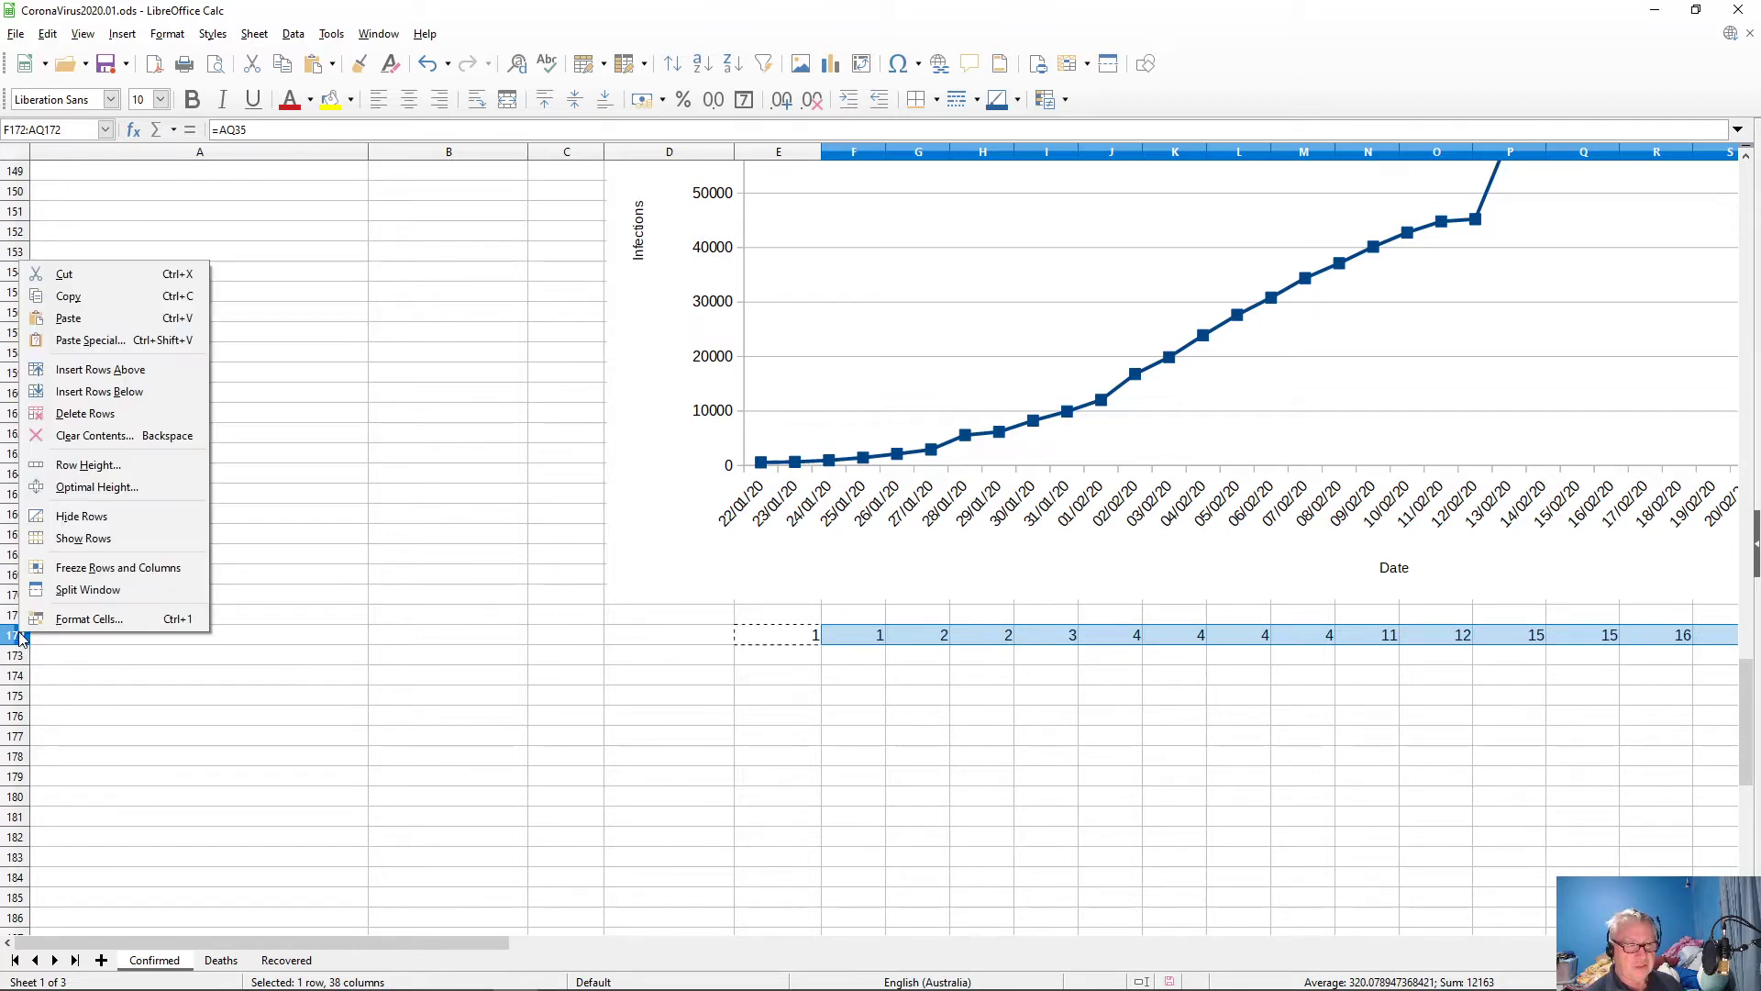
left_click(109, 374)
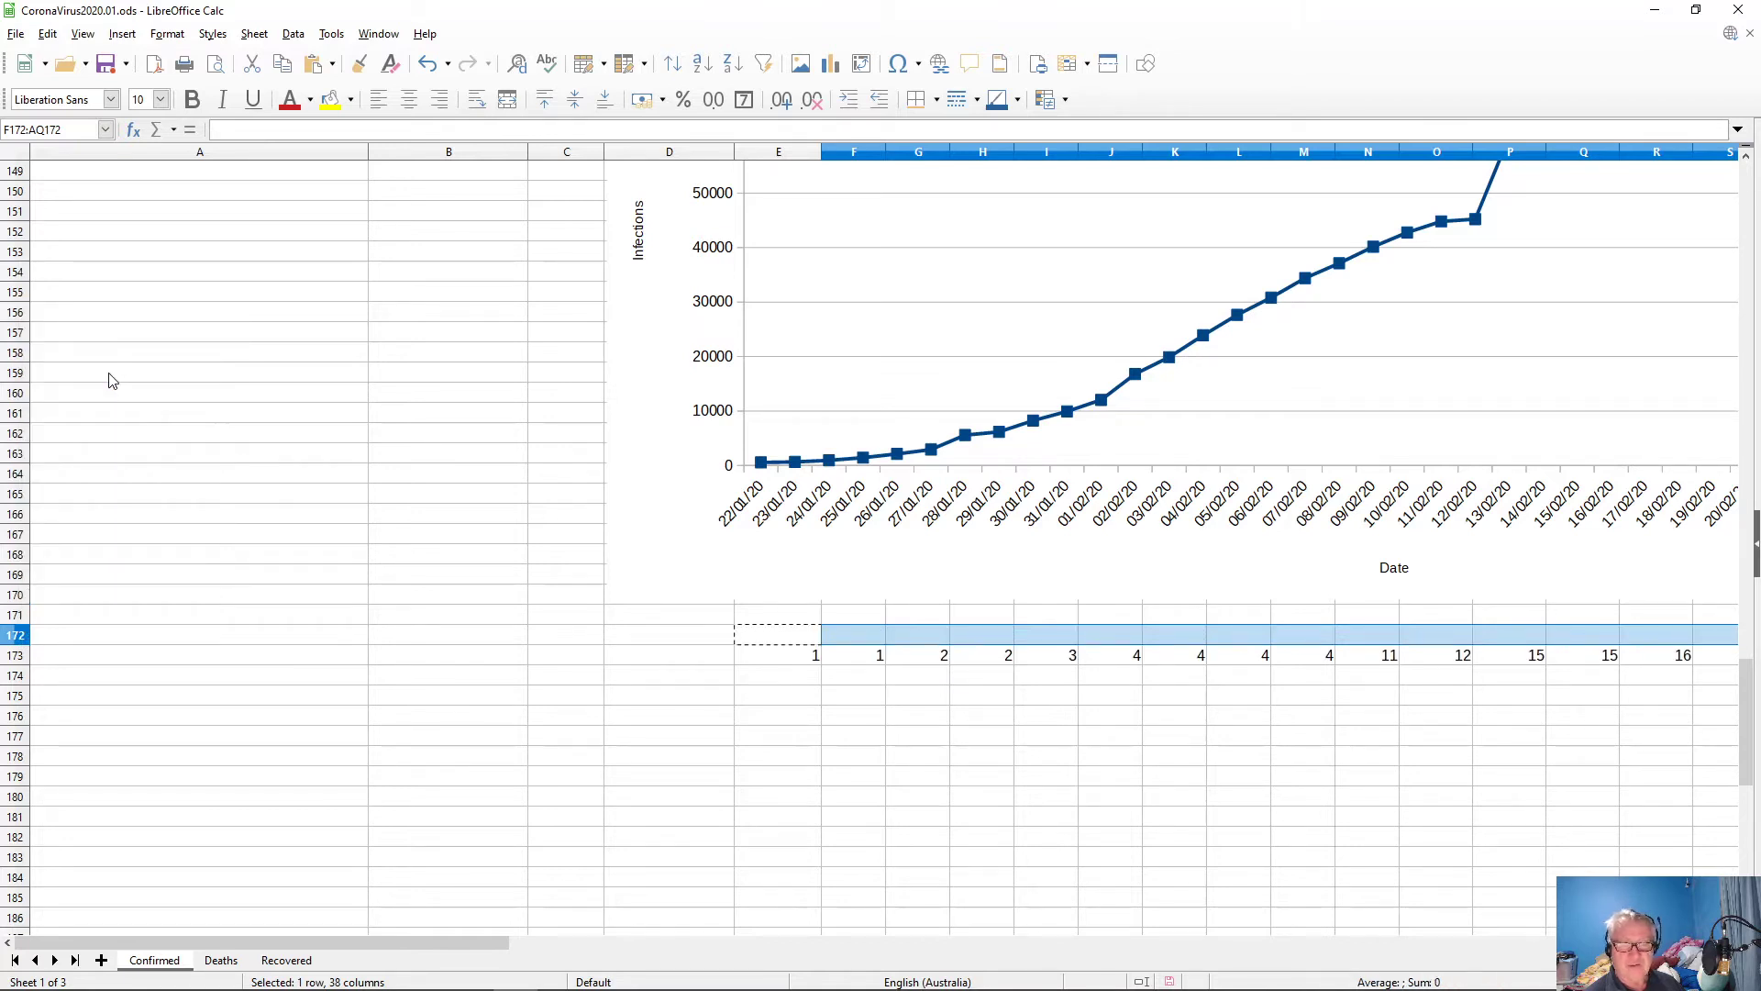
left_click(752, 695)
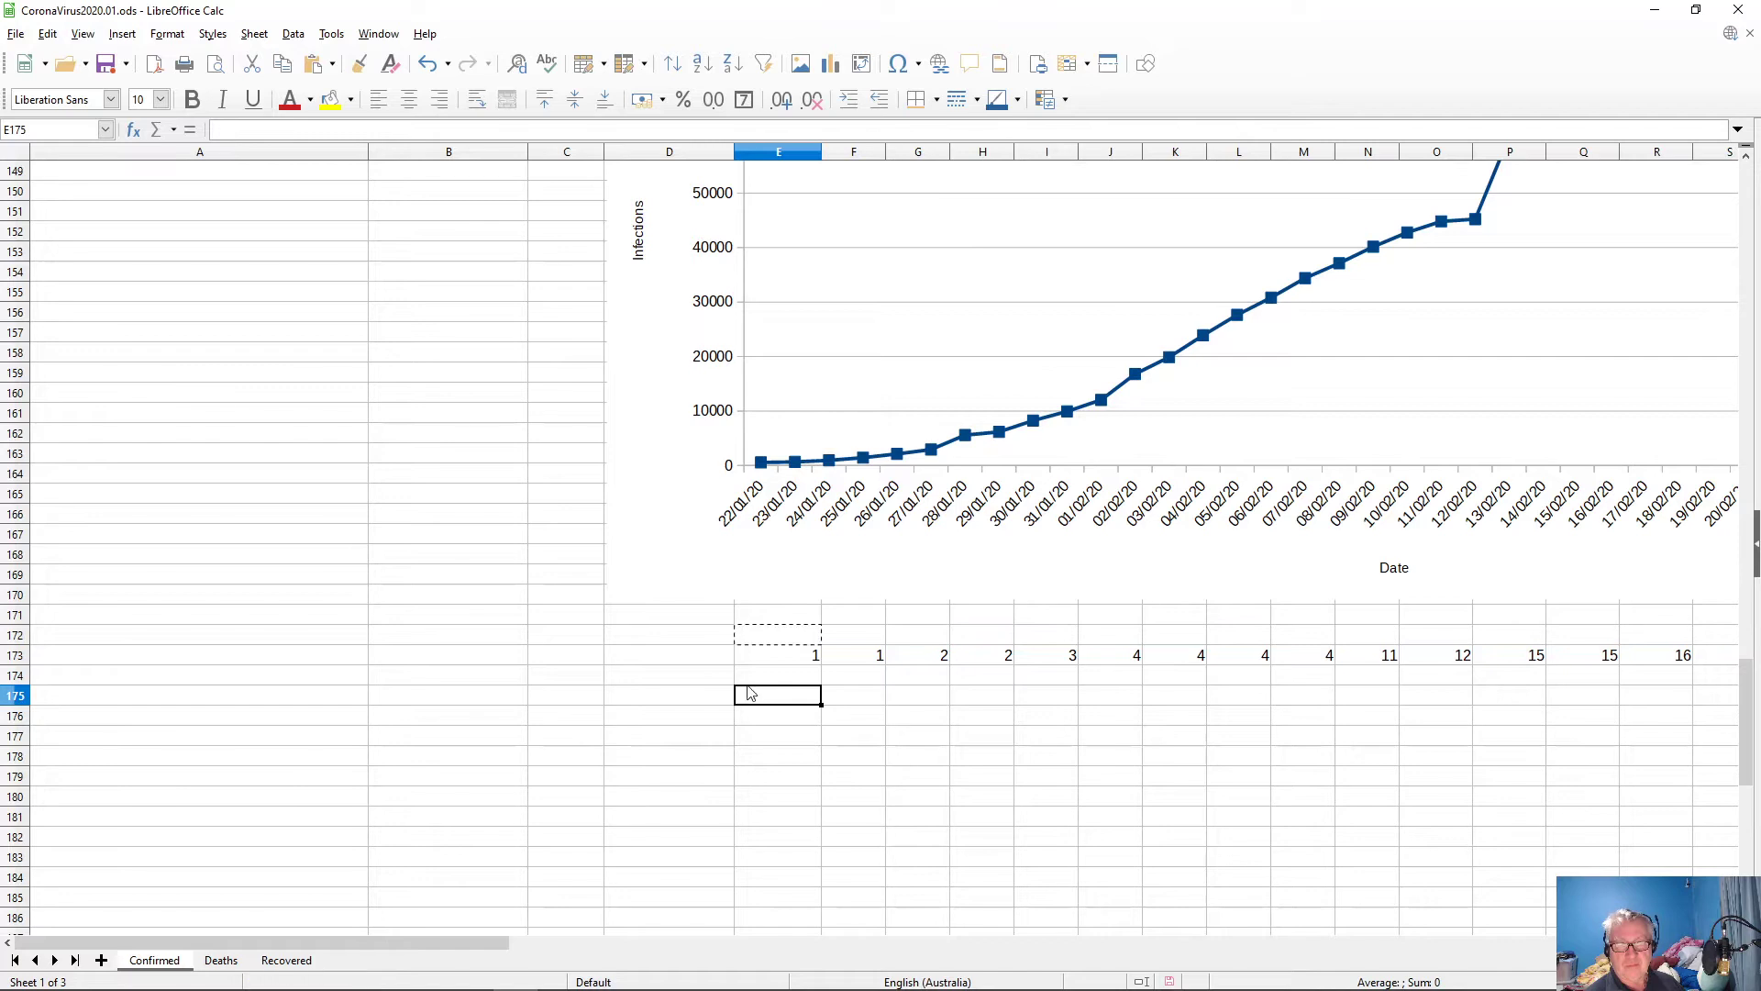
left_click(769, 639)
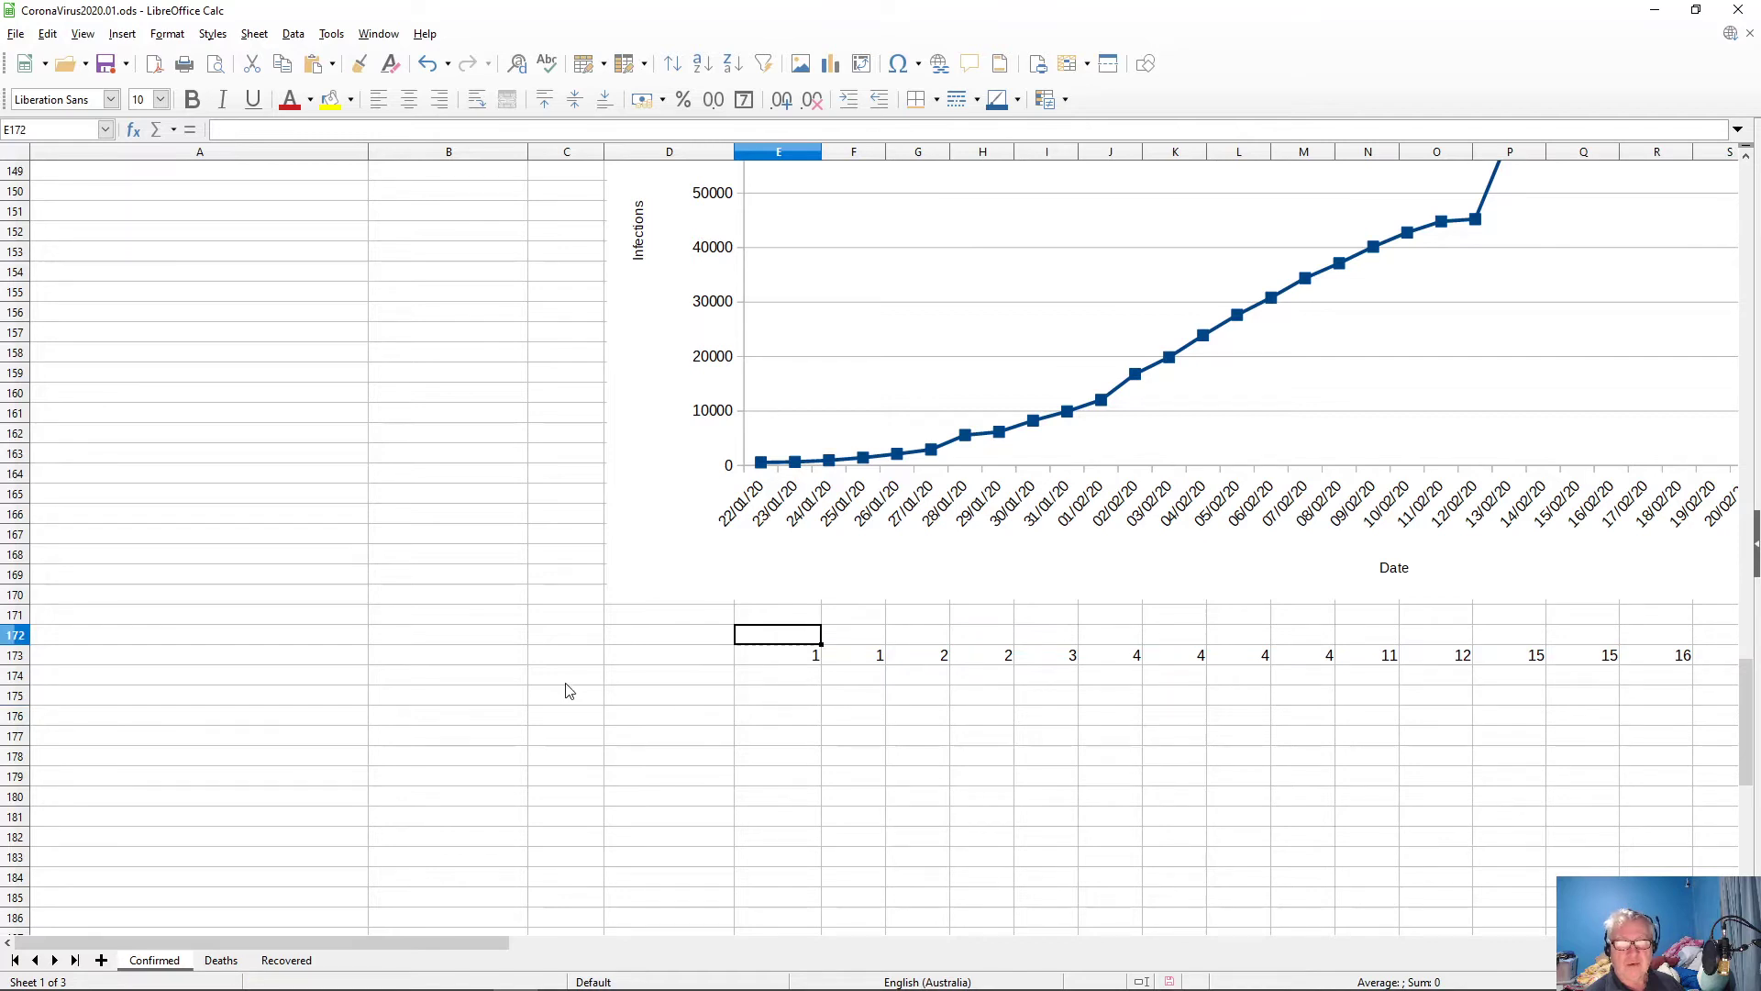
- Copy the Date row D128:AR128 into the empty row above South Korea's counts, starting at D172
scroll(575, 711, "up", 11)
scroll(575, 711, "up", 1)
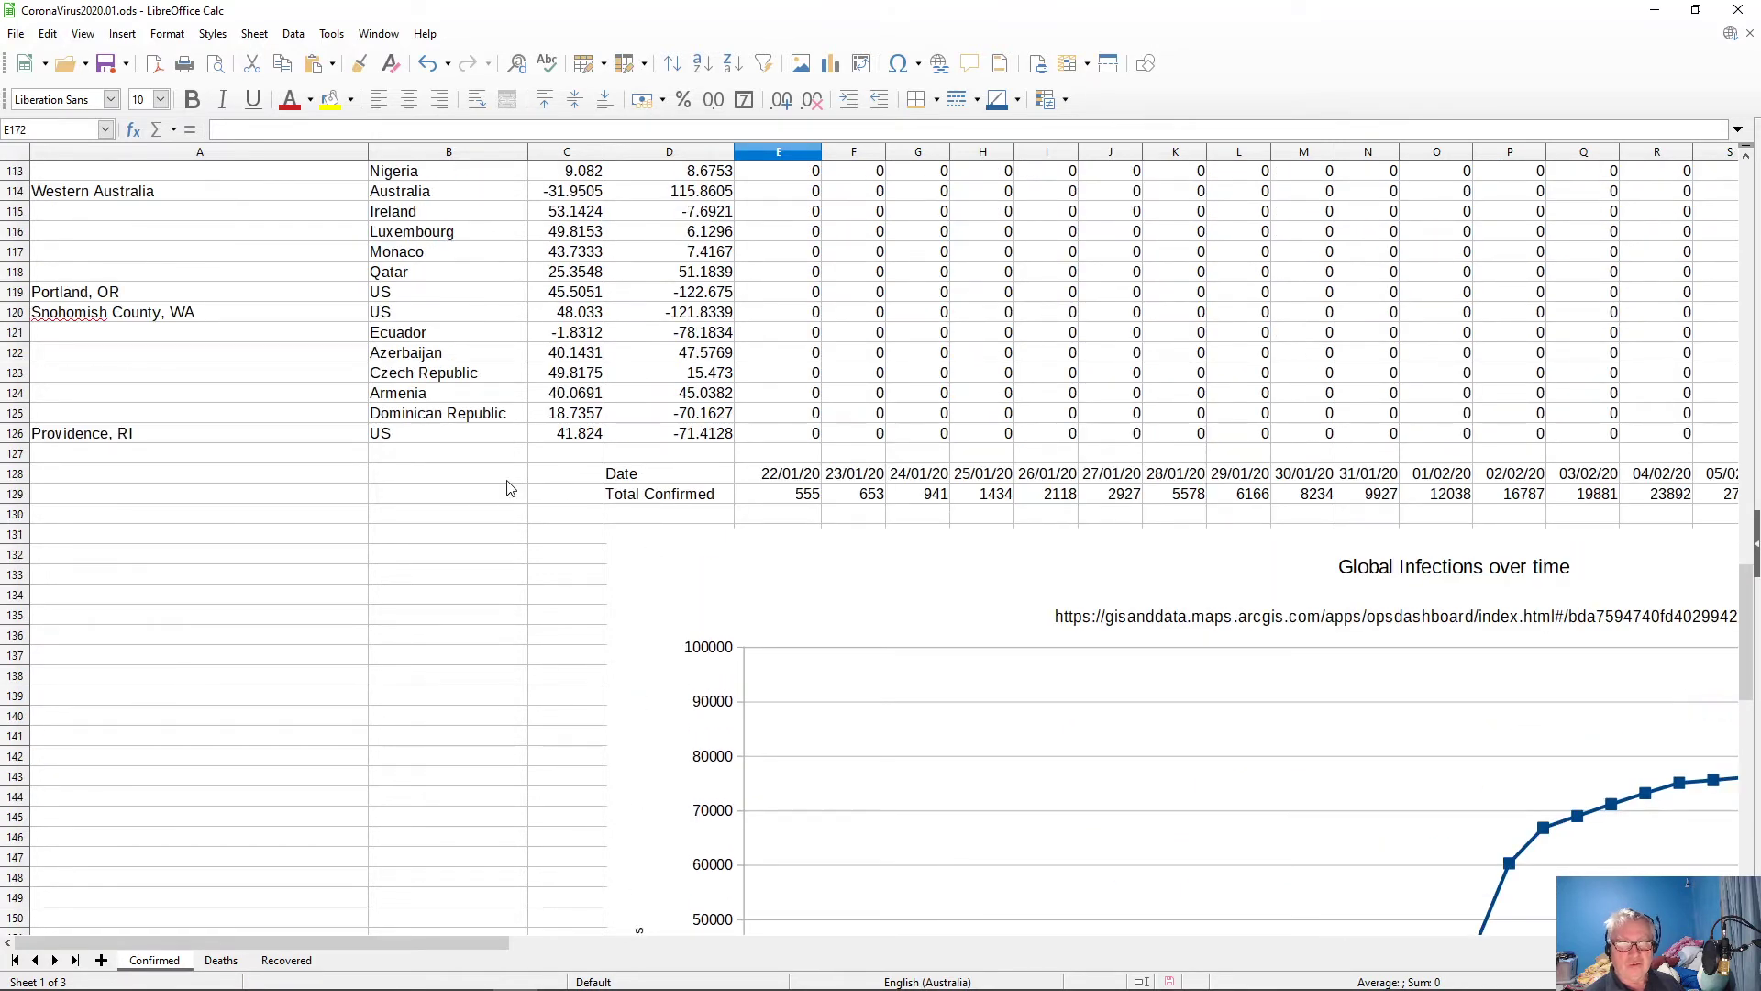
left_click(624, 481)
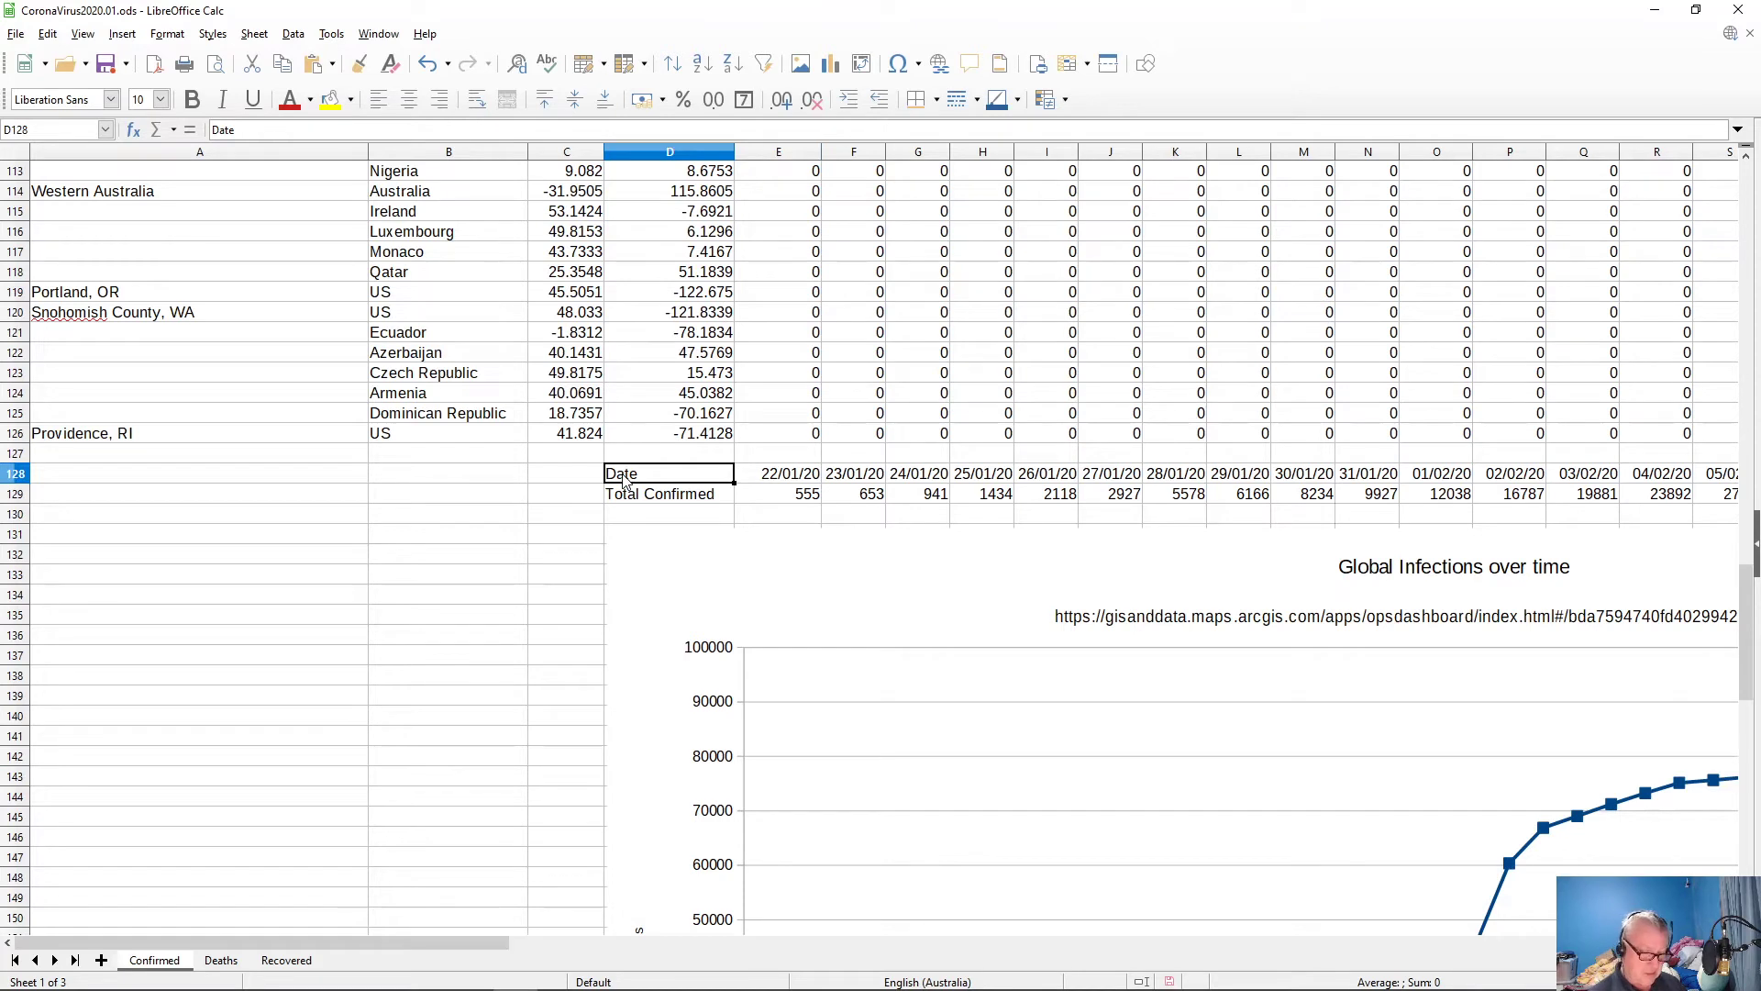
key("ctrl+shift+Right")
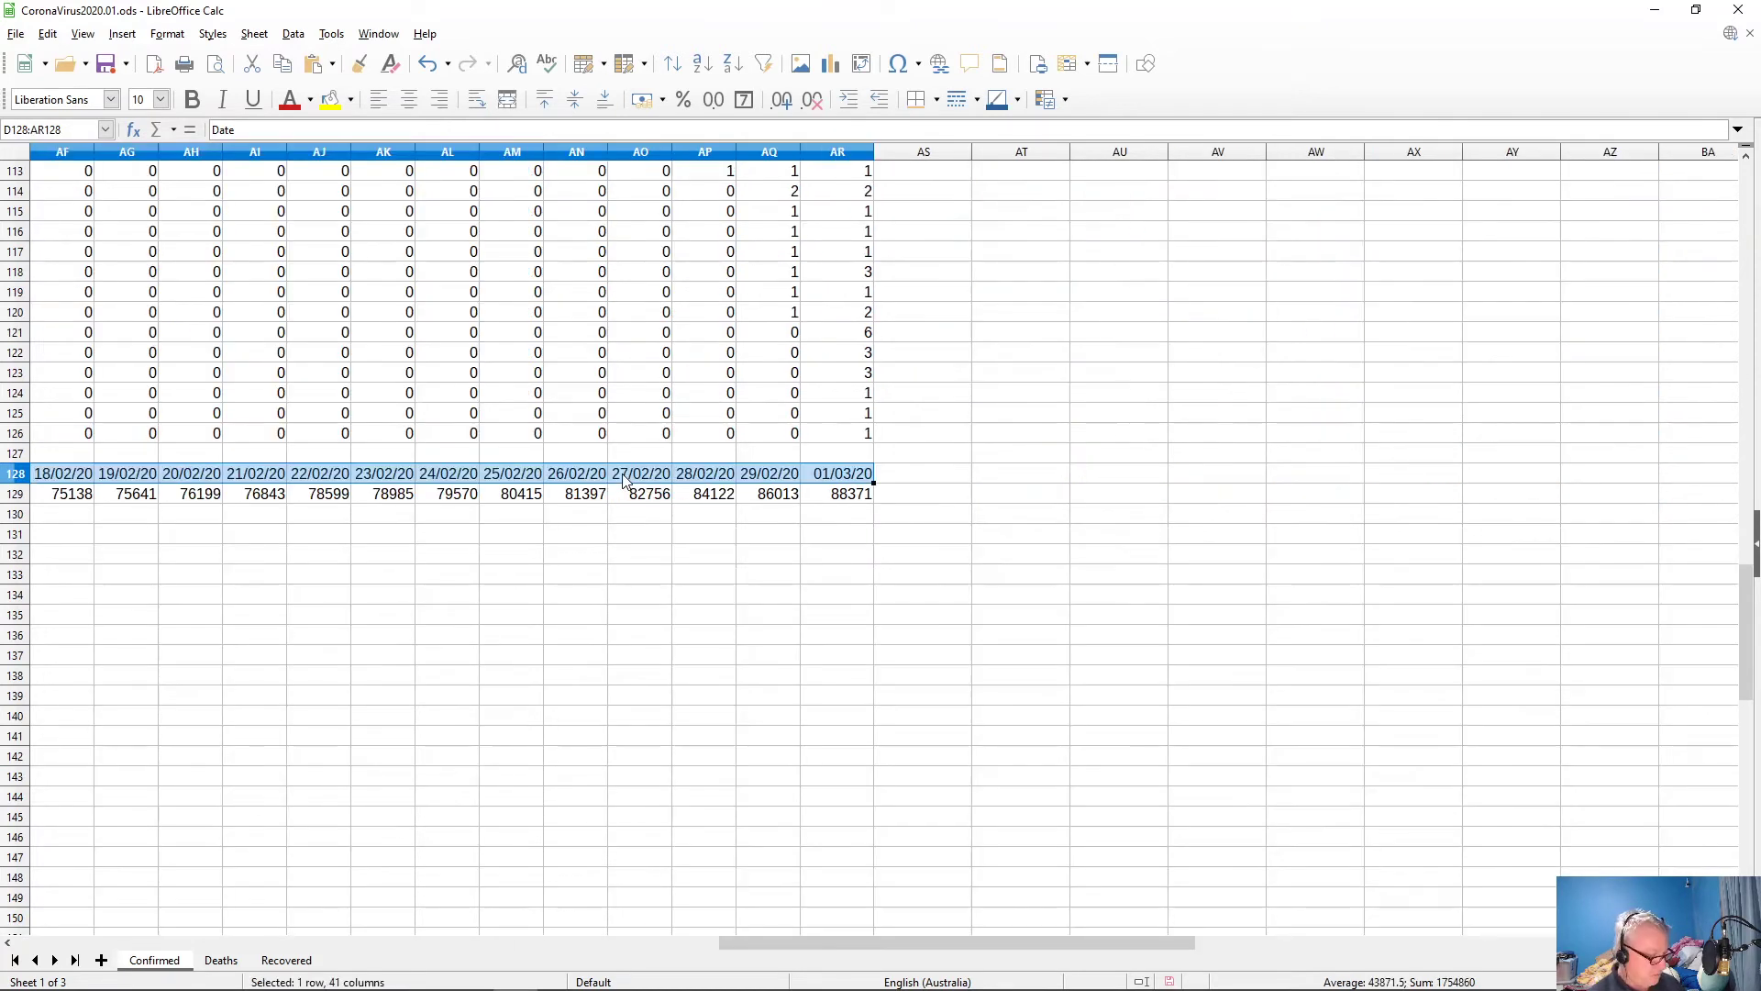
key("ctrl+c")
key("Home")
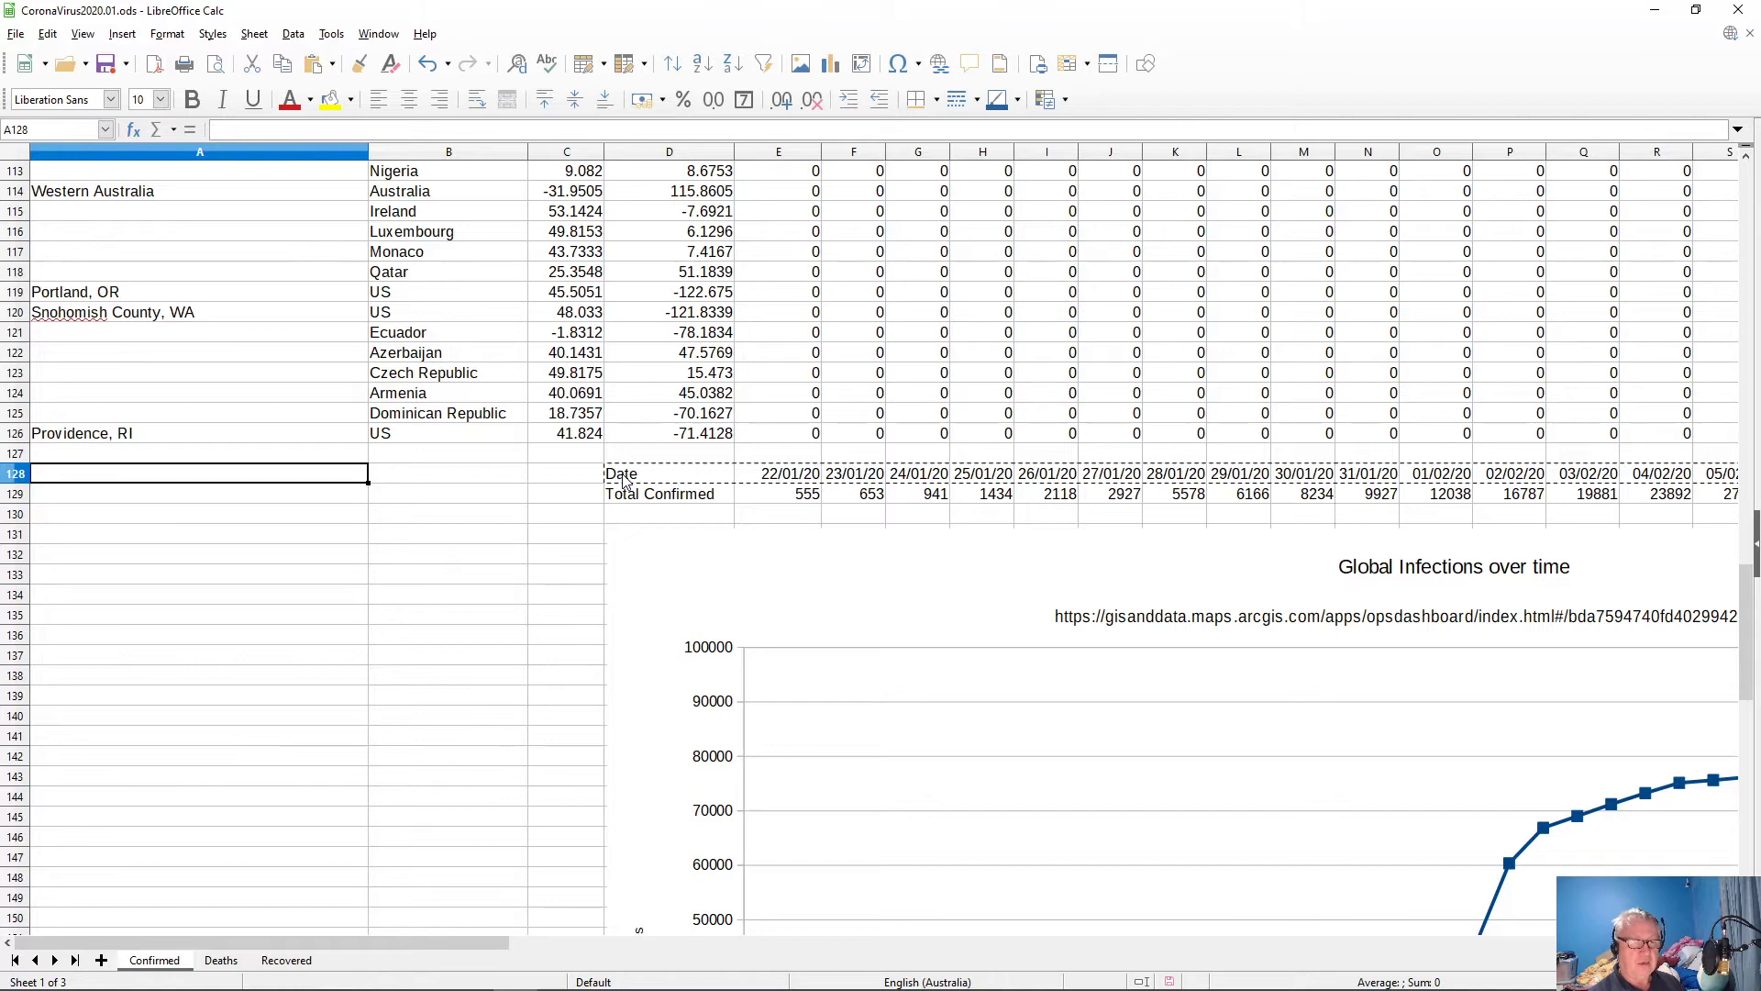
key("Page_Down")
key("Down")
key("Down")
key("Down")
key("Down")
key("Down")
key("Down")
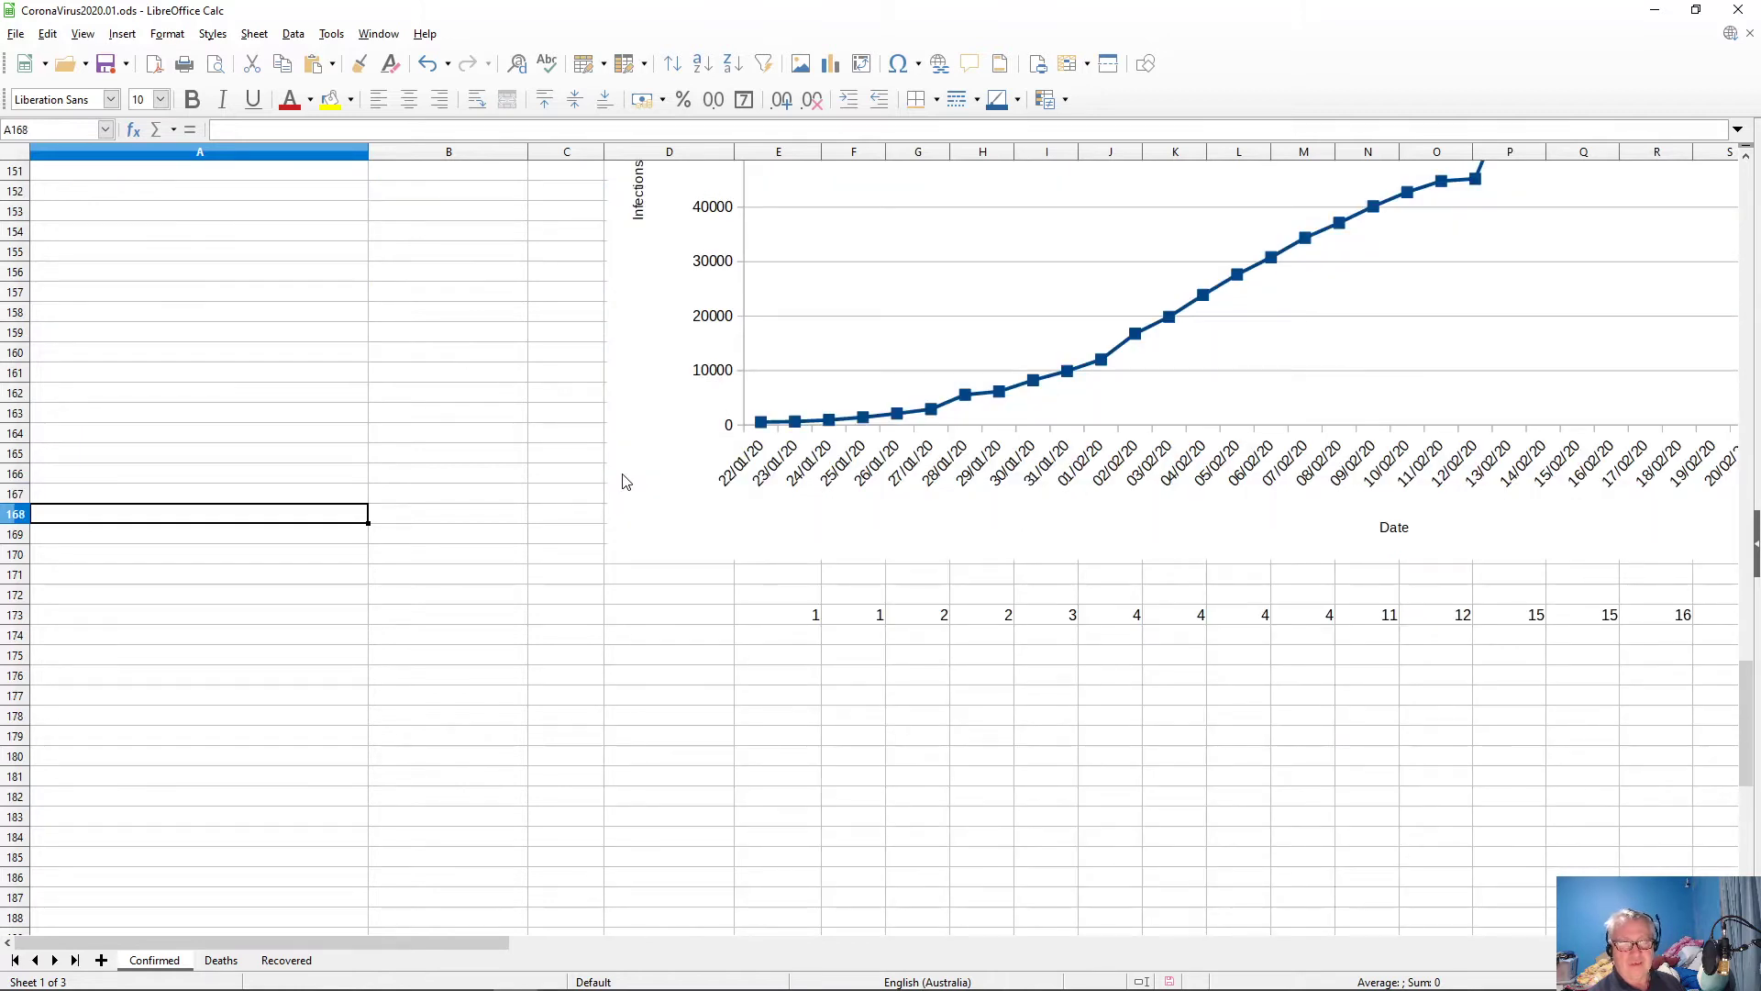
key("Right")
key("Right")
key("Right")
key("Right")
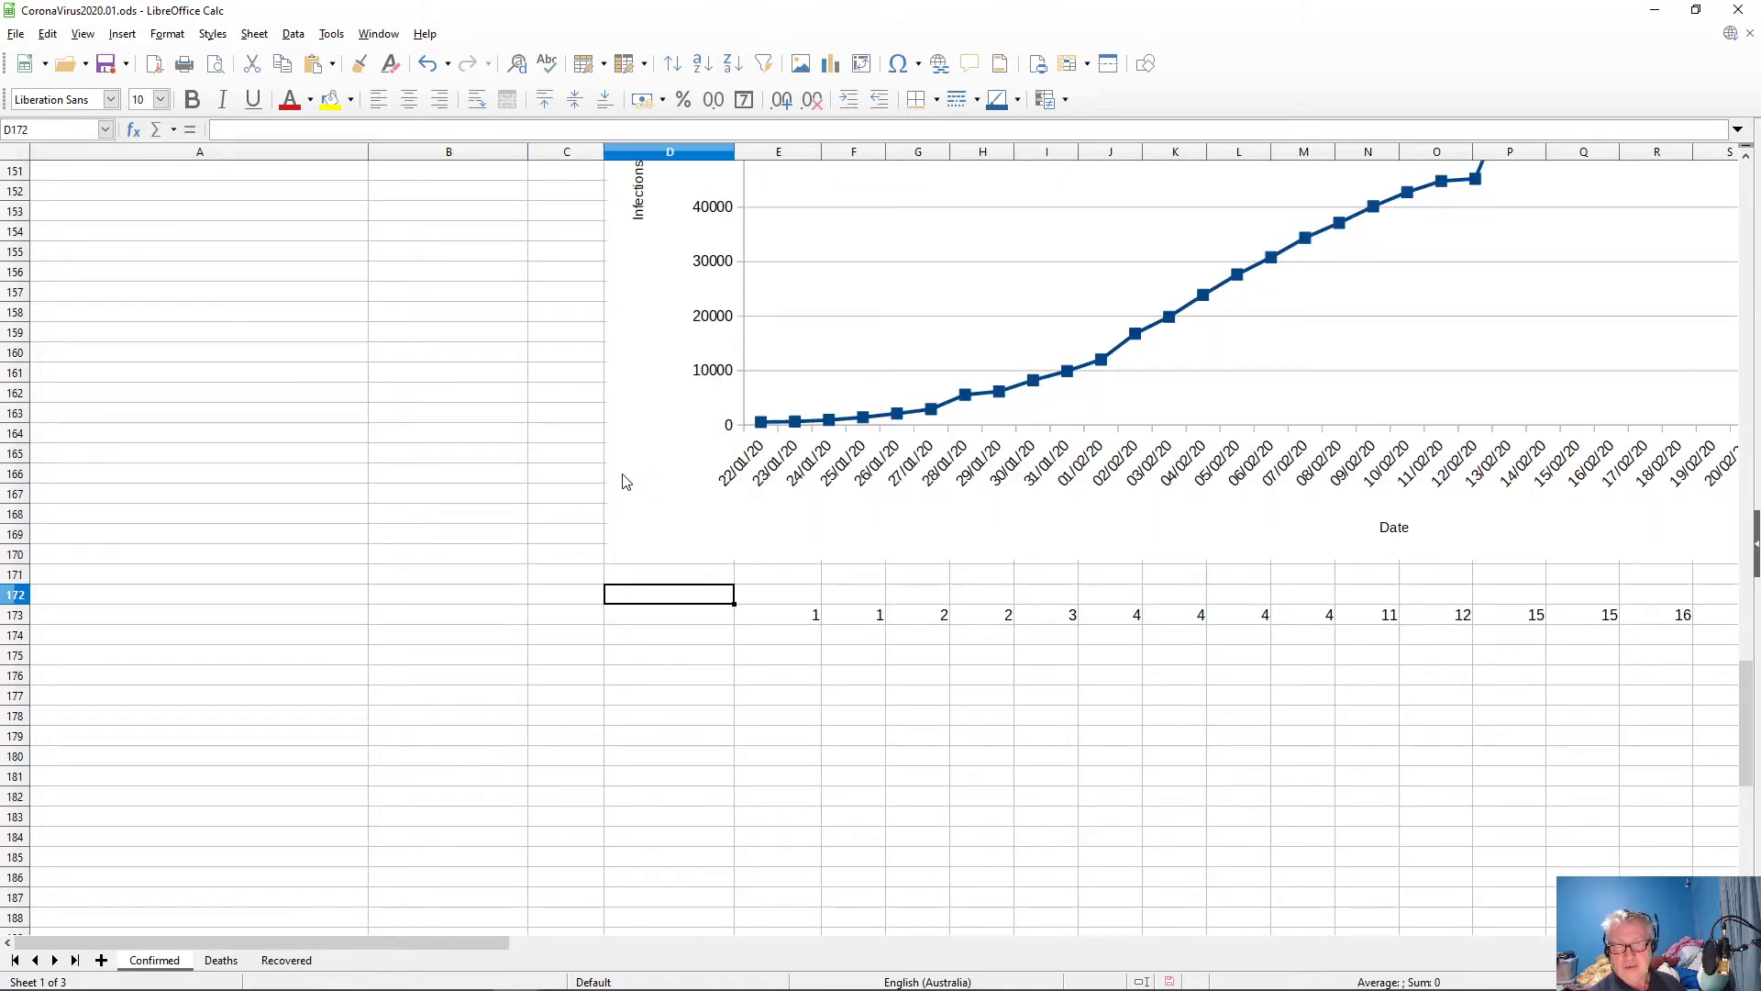
key("Left")
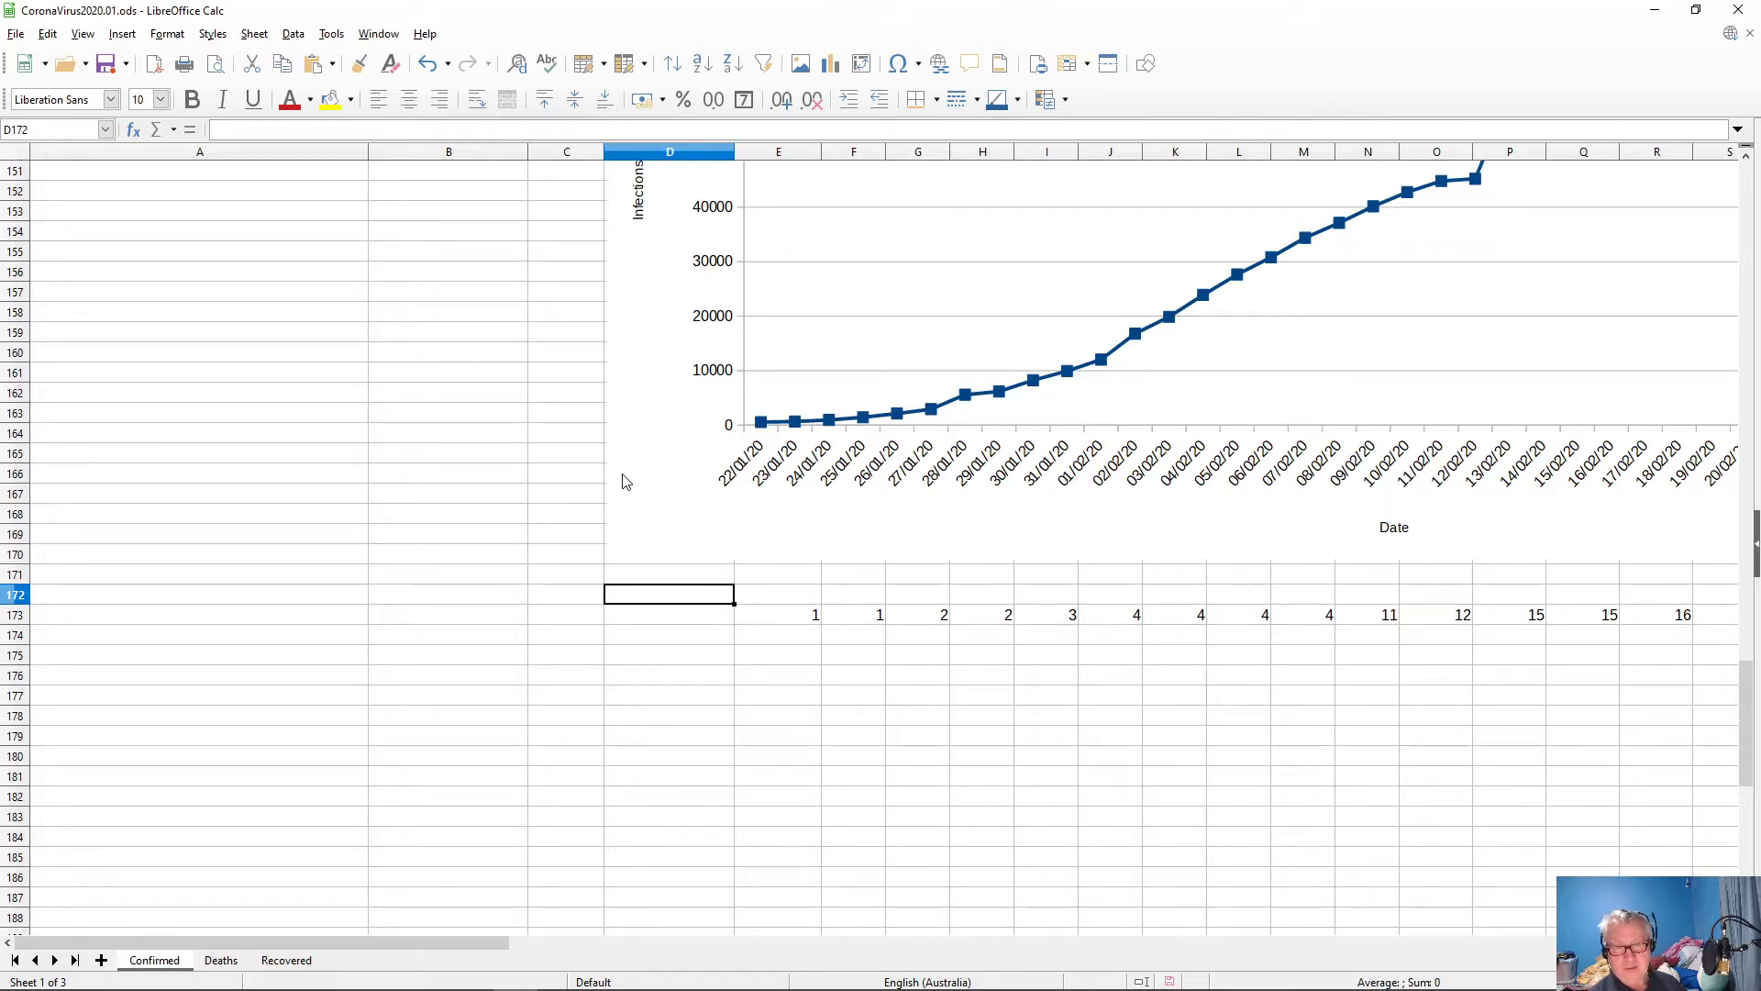
key("ctrl+v")
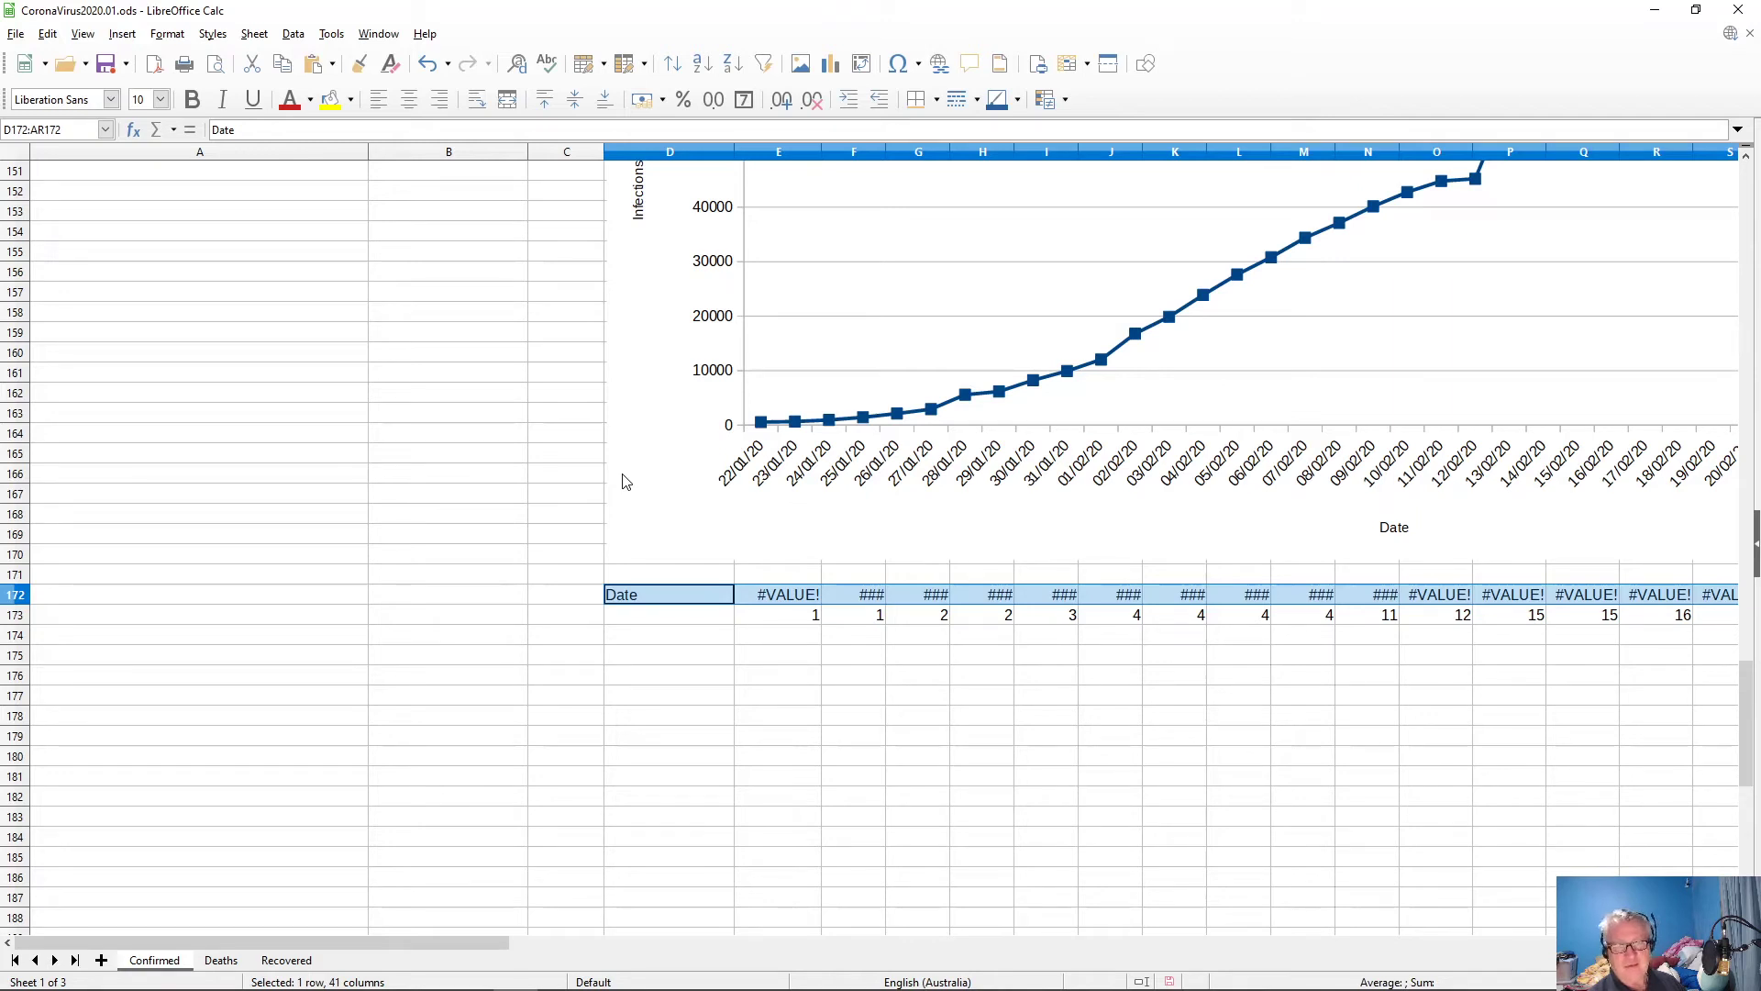
- Examine the copied date formulas along row 172, from E172 to the last date column
key("Right")
key("Right")
key("Right")
key("Right")
key("Right")
key("Right")
key("Right")
key("Right")
key("Right")
key("Right")
key("Right")
key("Right")
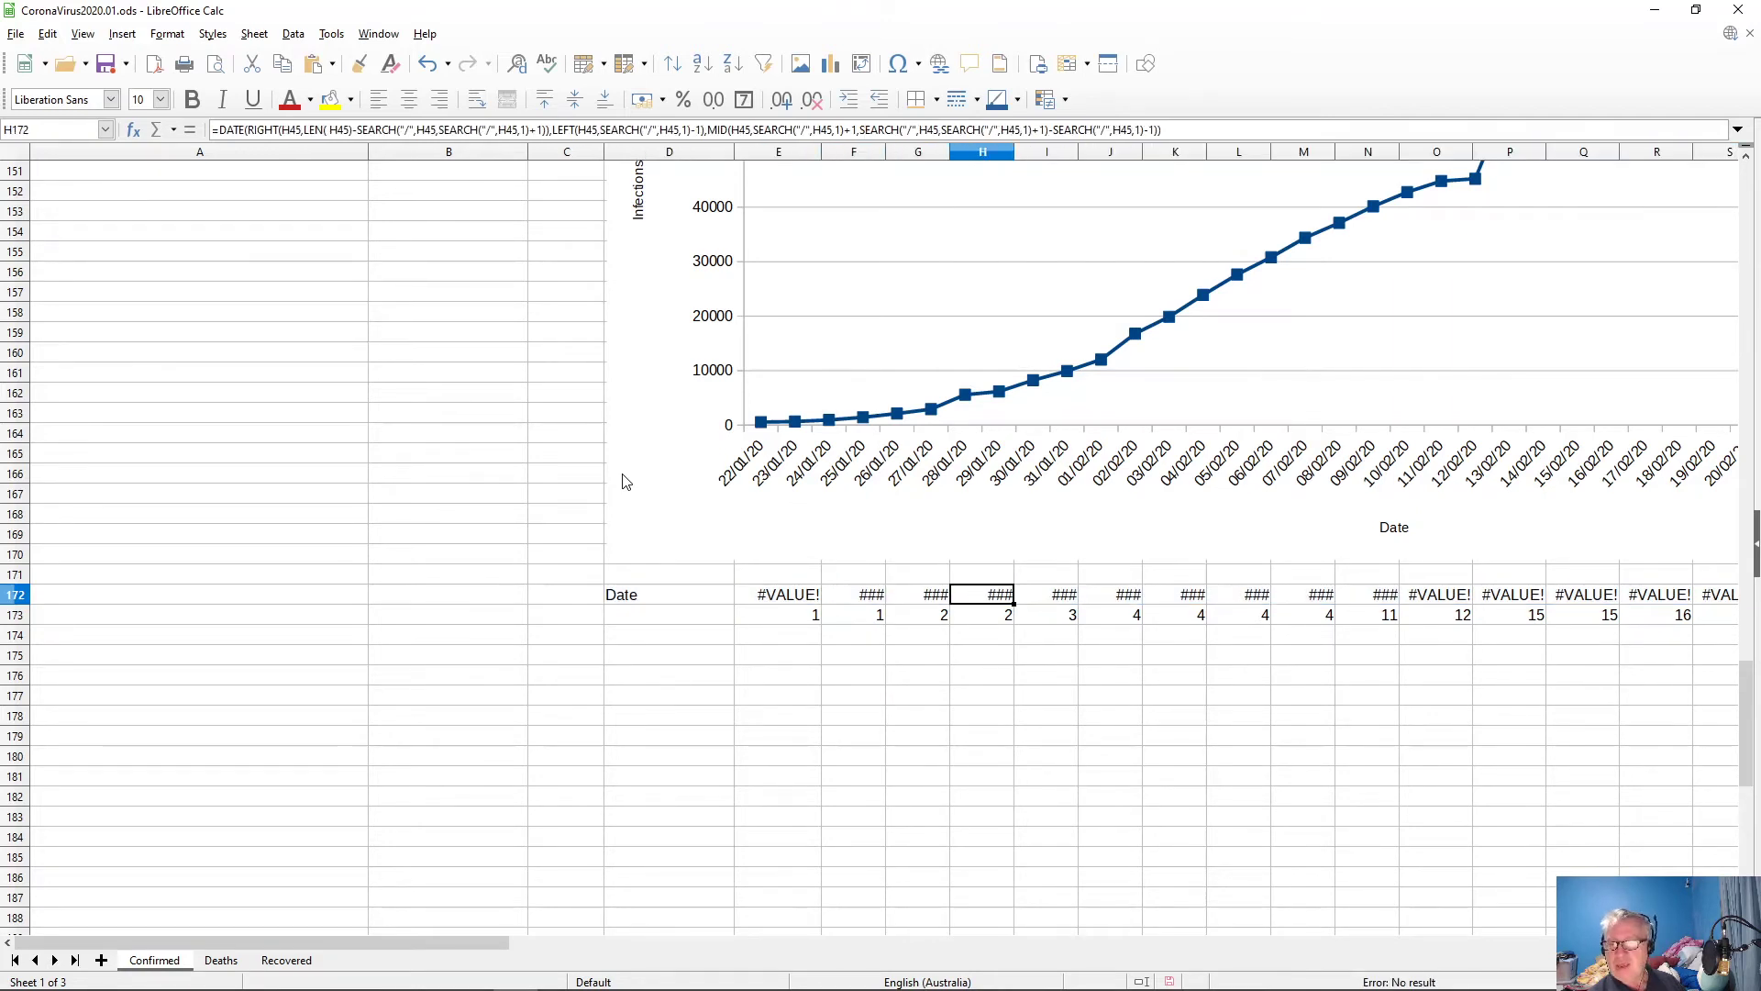
key("Right")
key("Right")
key("Right")
key("Right")
key("Right")
key("Right")
key("Right")
key("Right")
key("Right")
key("Right")
key("Right")
key("Right")
key("Right")
key("Right")
key("Right")
key("Right")
key("Right")
key("Right")
key("Right")
key("Right")
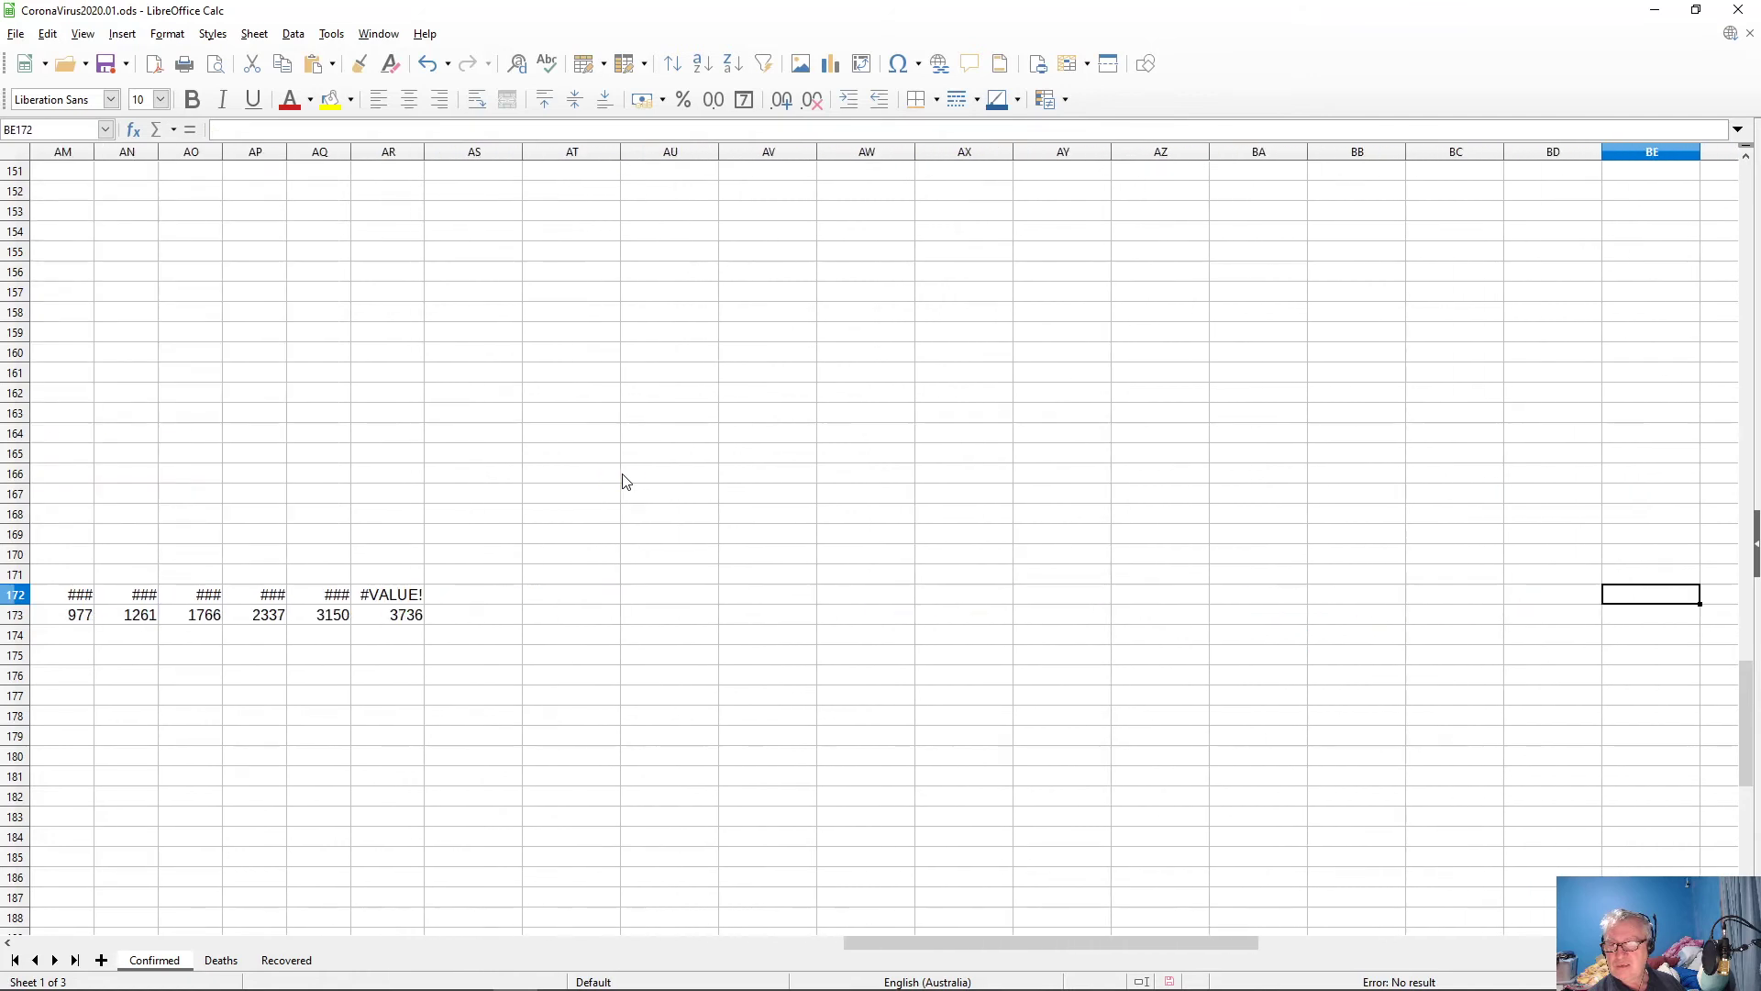
key("Left")
key("Left")
key("Left")
key("Left")
key("Left")
key("Left")
key("Left")
key("Left")
key("Left")
key("Left")
key("Left")
key("Left")
key("Left")
key("Left")
key("Left")
key("Left")
key("Left")
key("Left")
key("Left")
key("Left")
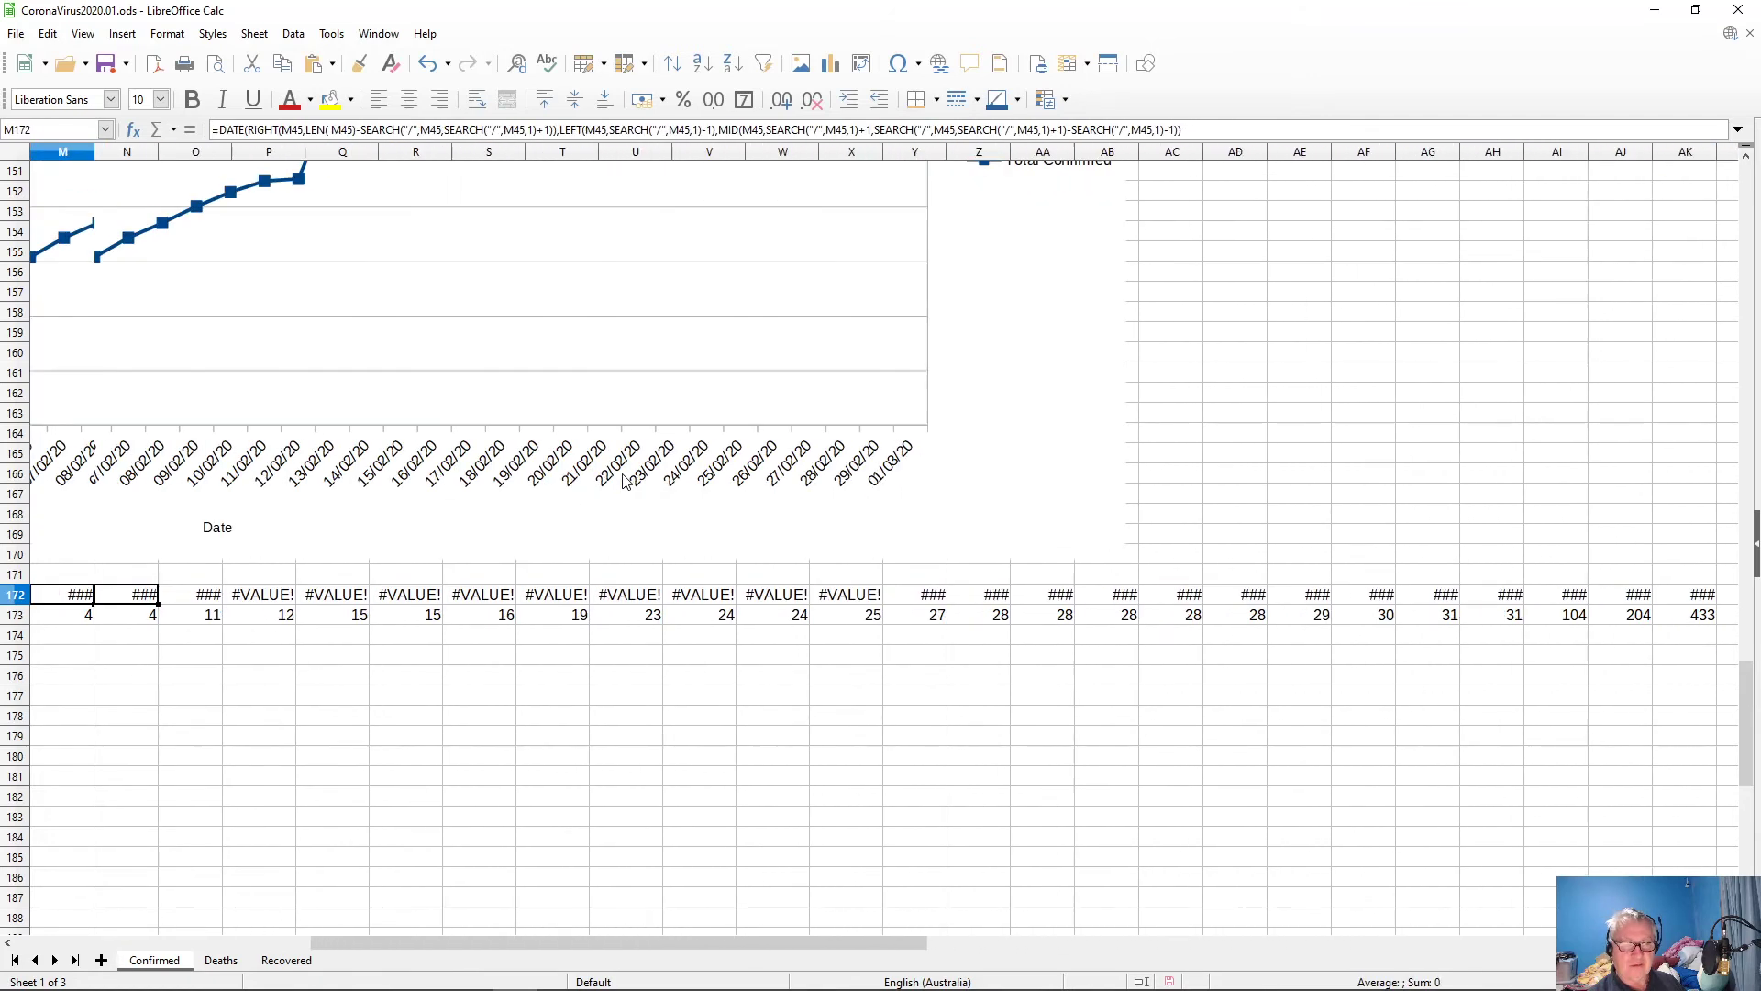
key("Left")
key("Left")
key("Left")
key("Right")
key("Right")
key("Right")
key("Right")
key("Right")
key("Left")
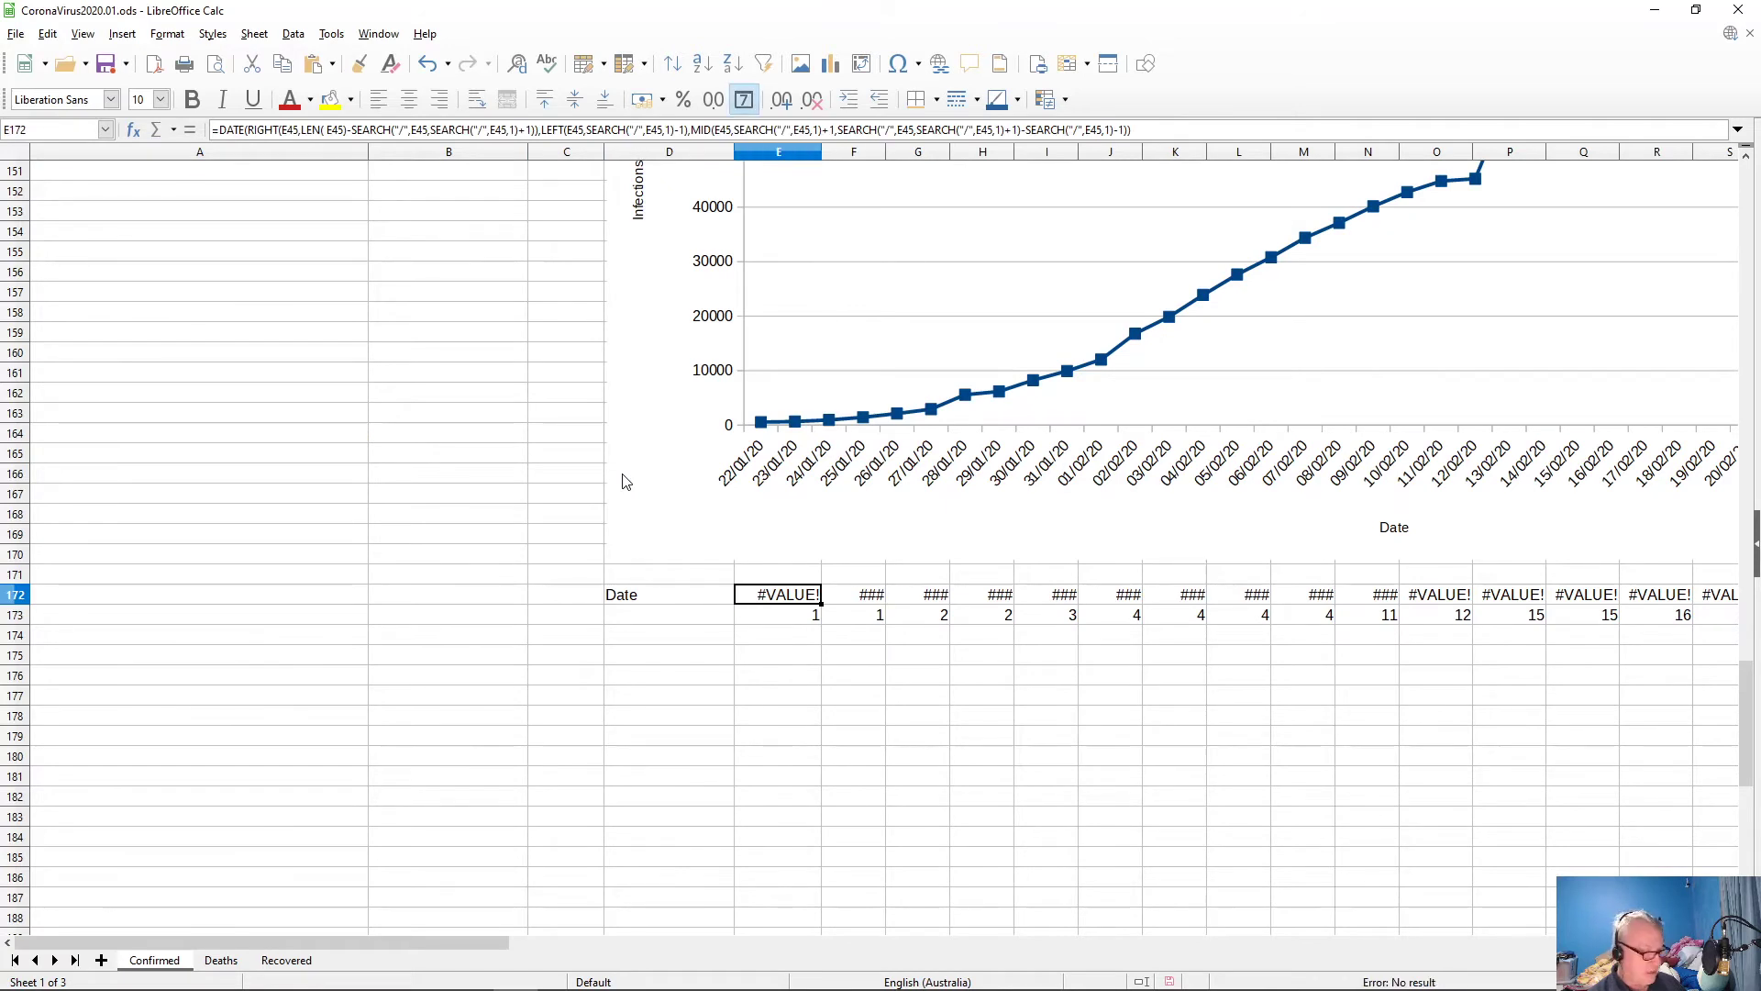
- Edit the date formula in E172 so that RIGHT takes its text from E1
key("F2")
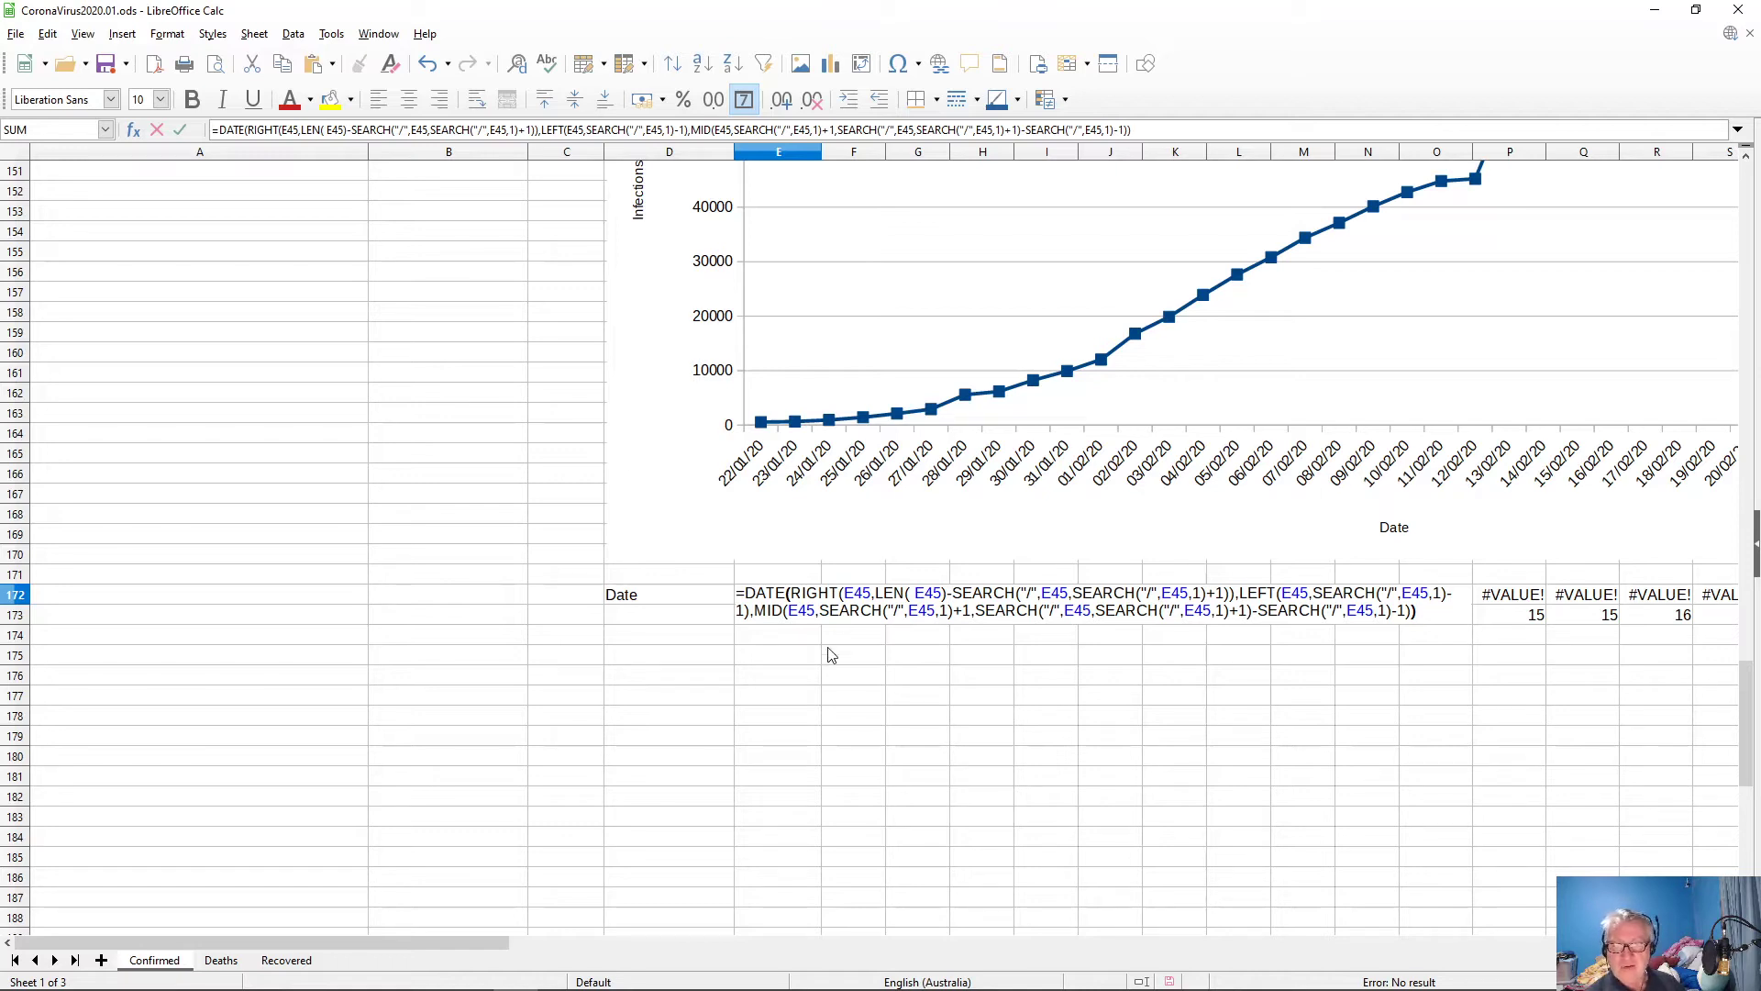
left_click(853, 592)
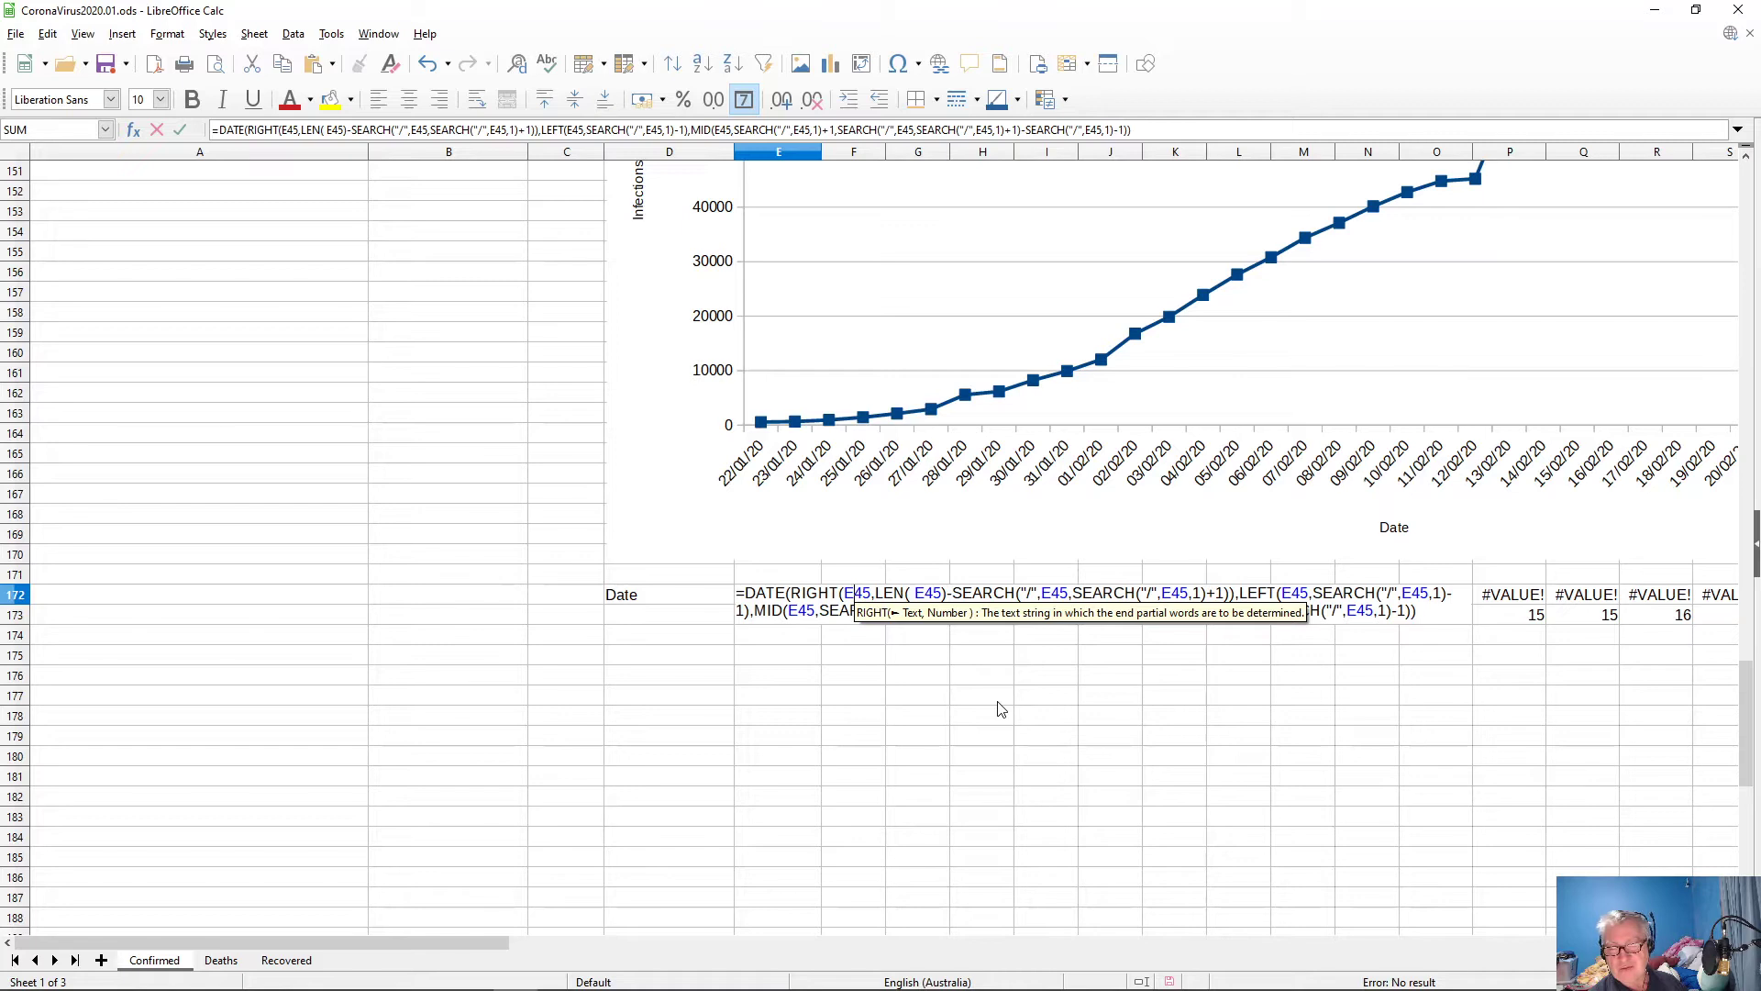
key("Delete")
type("1")
key("Delete")
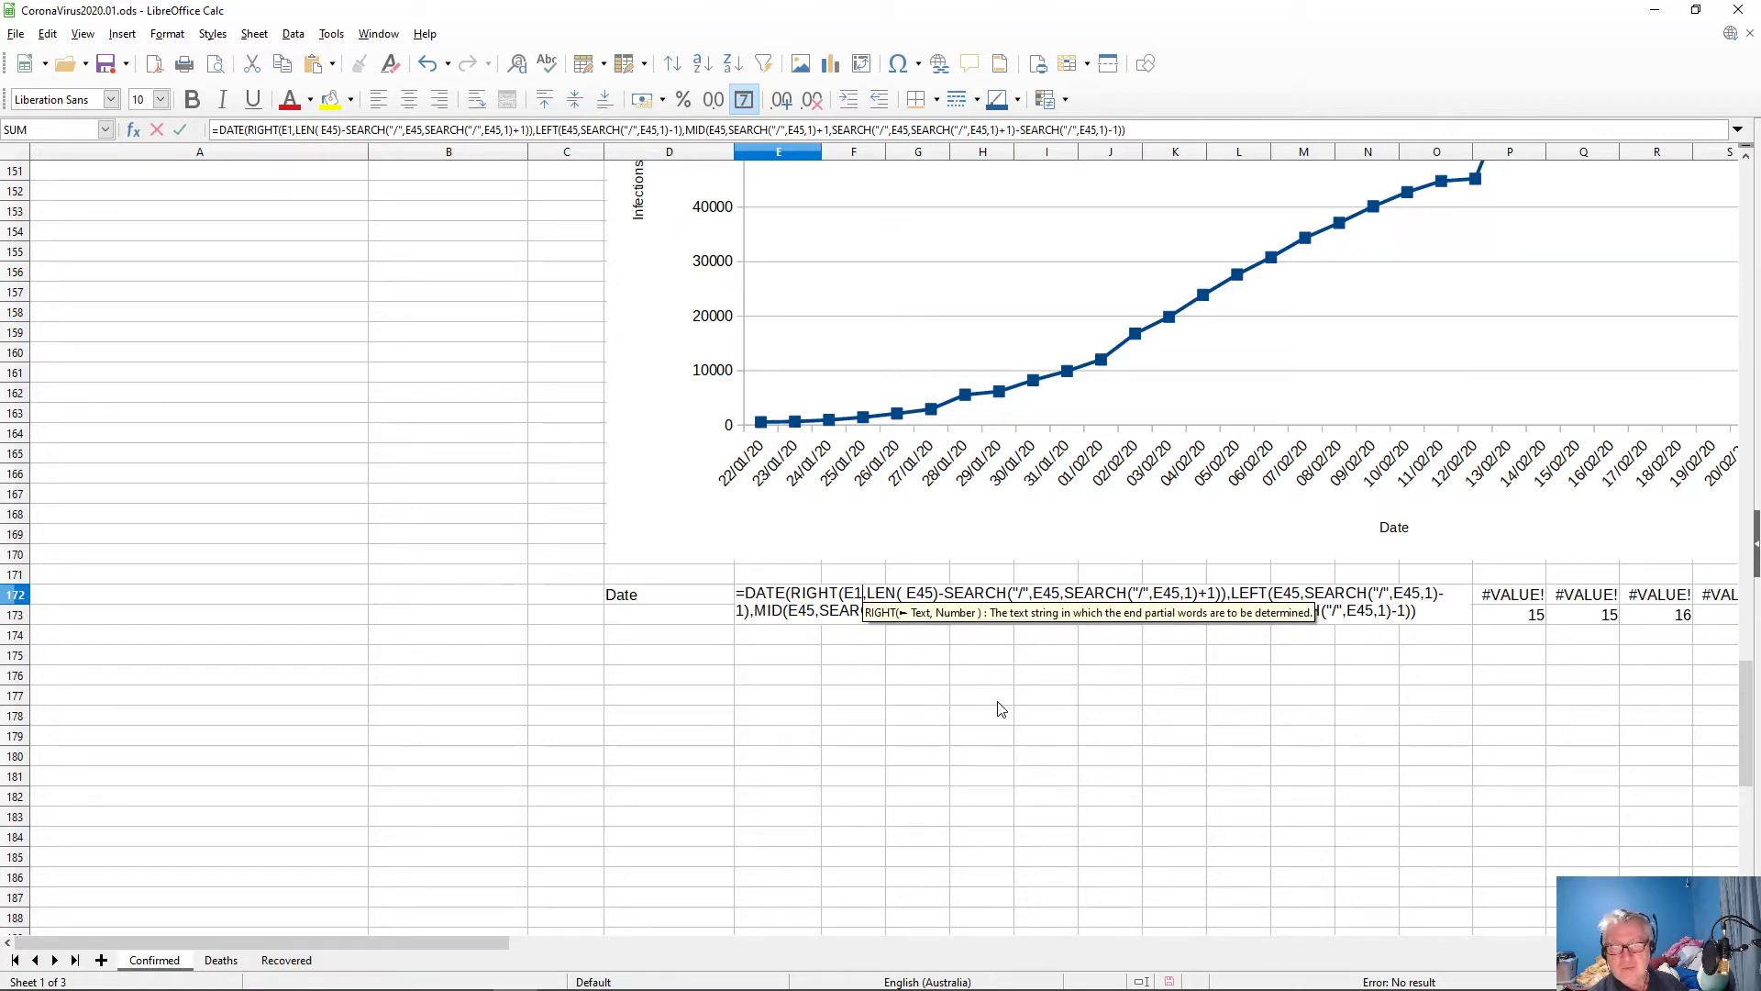
- Point the LEN function in E172's date formula to E1
key("Right")
key("Right")
key("Right")
key("Right")
key("Right")
key("Right")
key("Right")
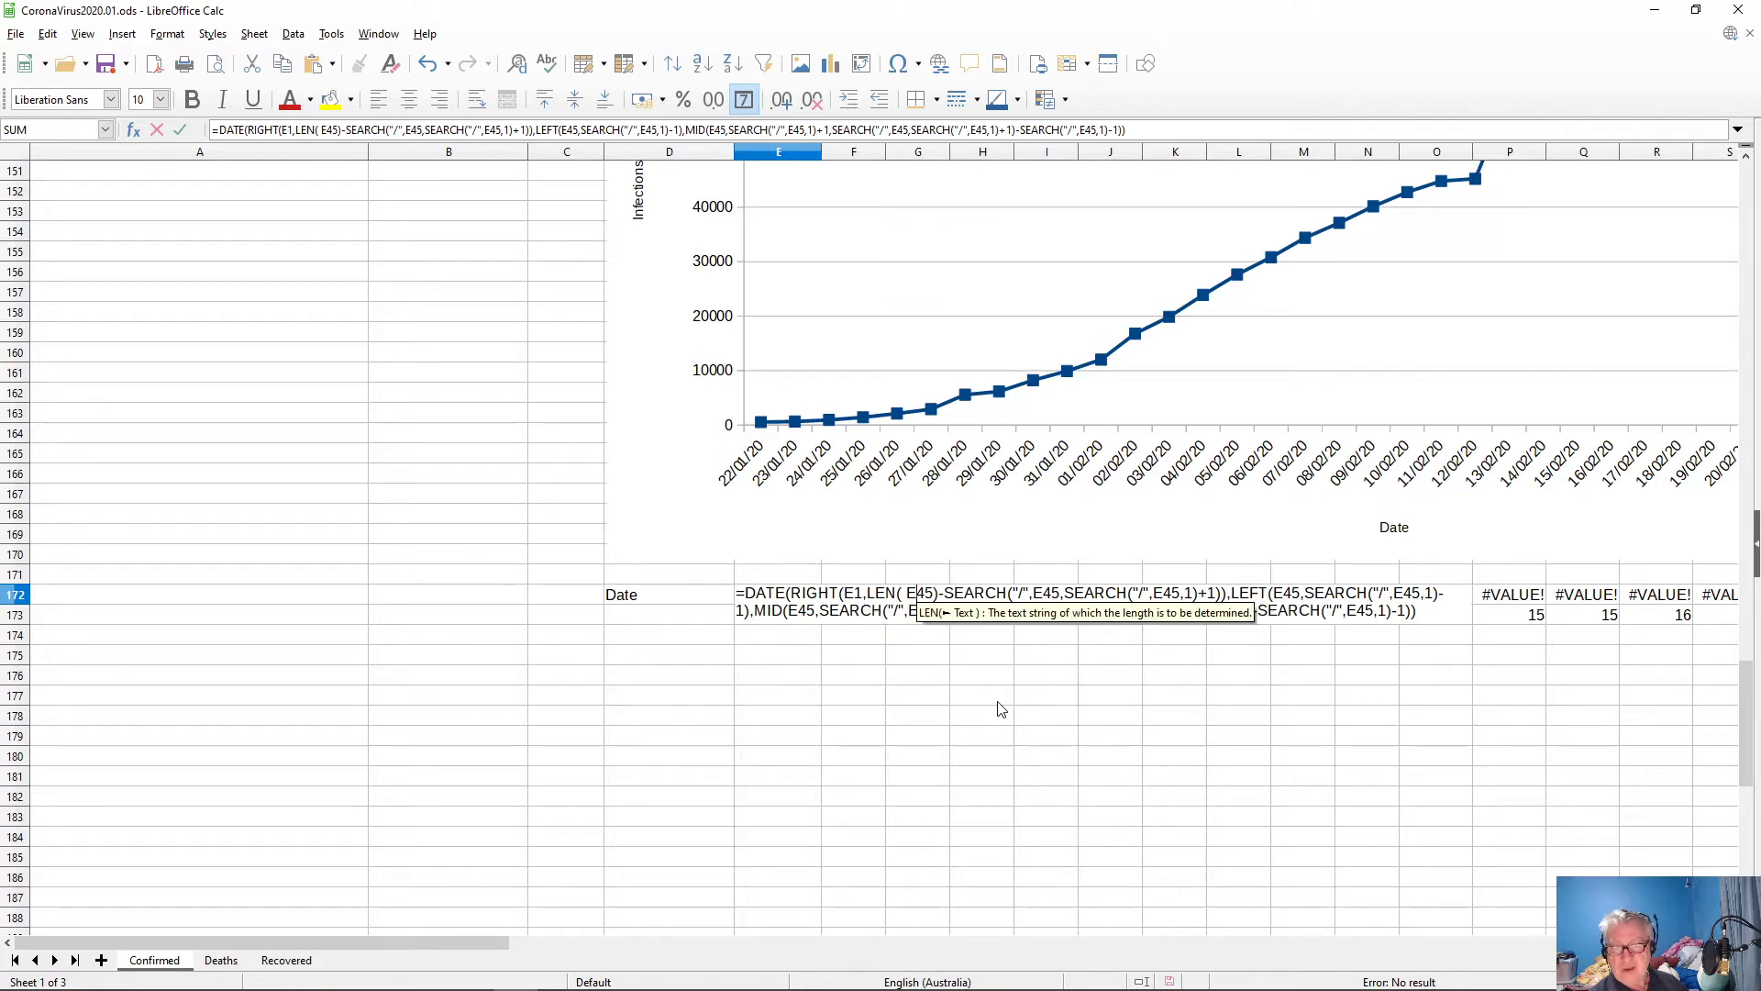
key("shift+Right")
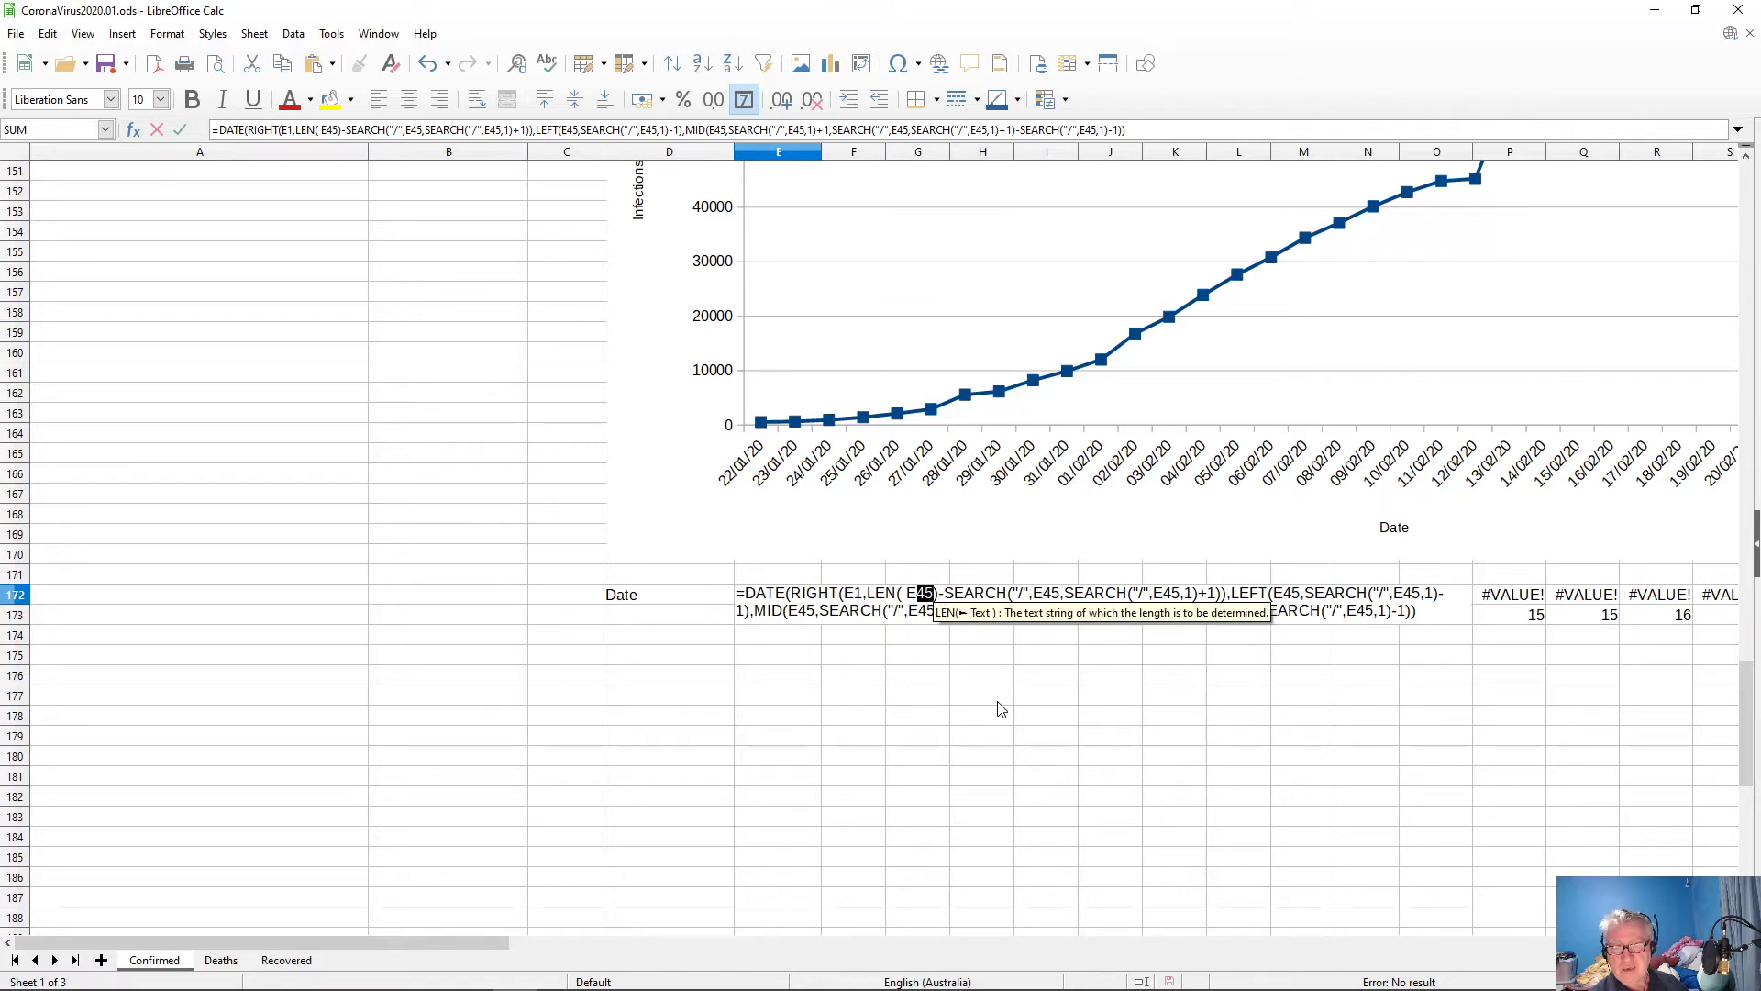
type("1")
- Point the outer SEARCH in the RIGHT part of E172's date formula to E1
key("Right")
key("Right")
key("Right")
key("Right")
key("Right")
key("Right")
key("Right")
key("Right")
key("Right")
key("Right")
key("Right")
key("Right")
key("Right")
key("Right")
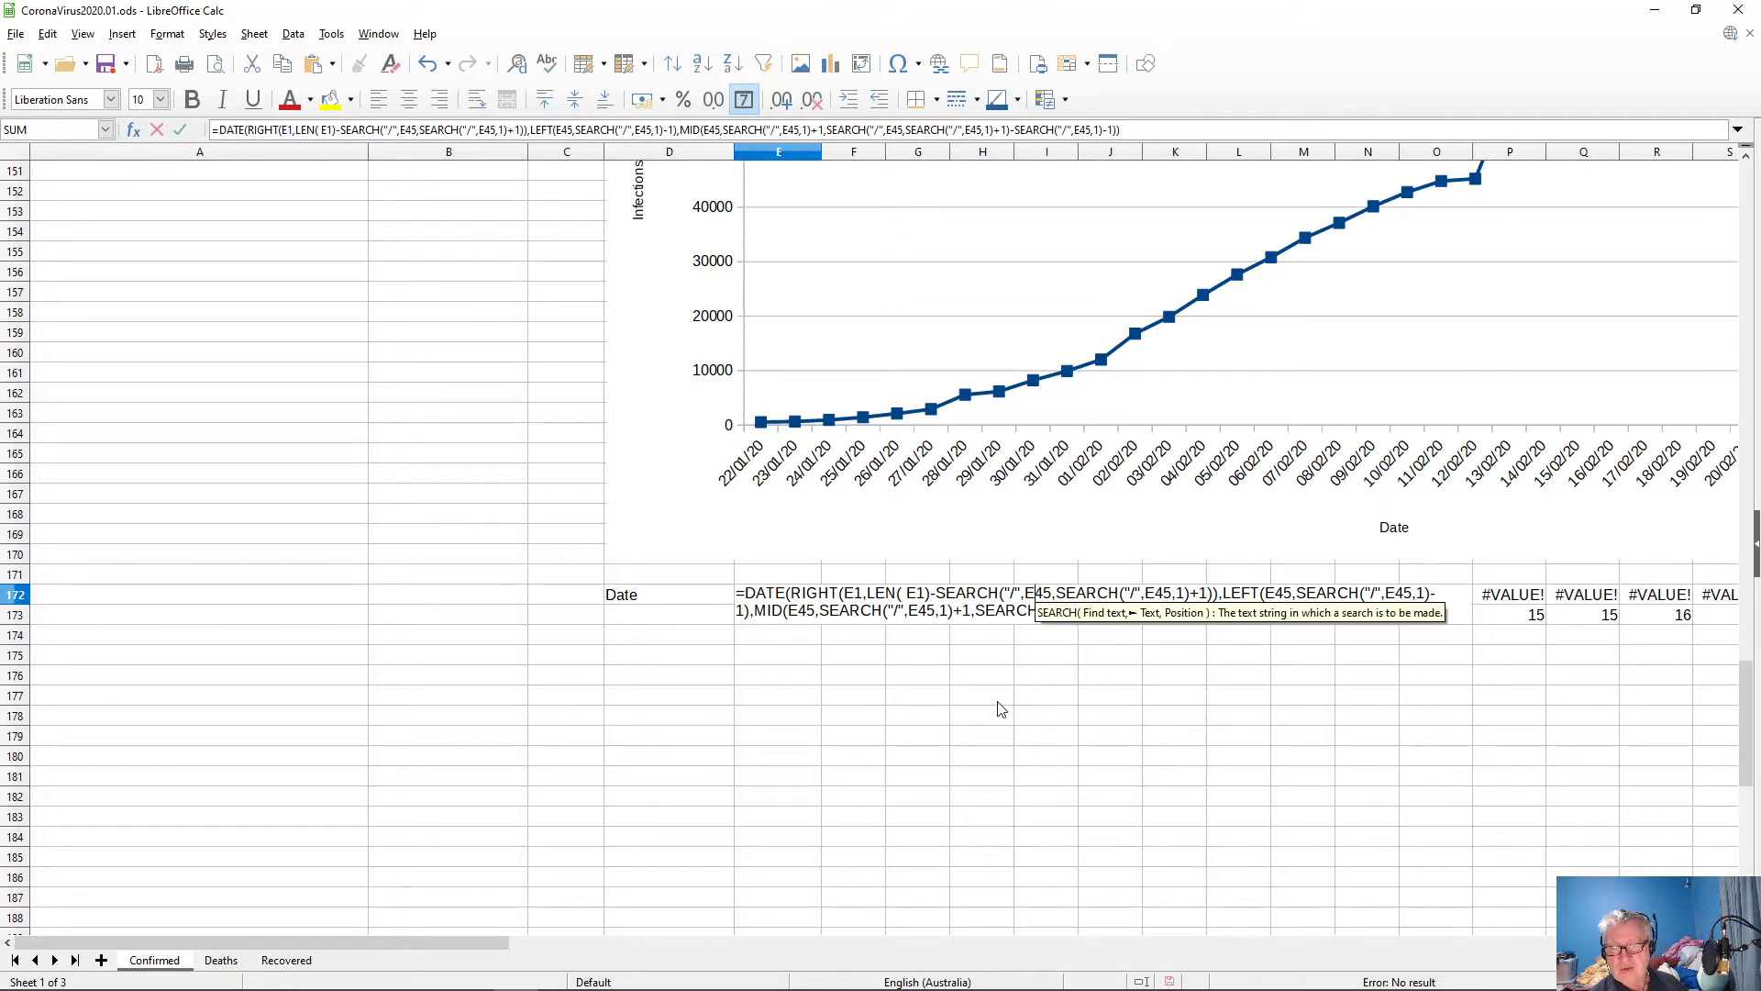
key("shift+Right")
key("shift+Right")
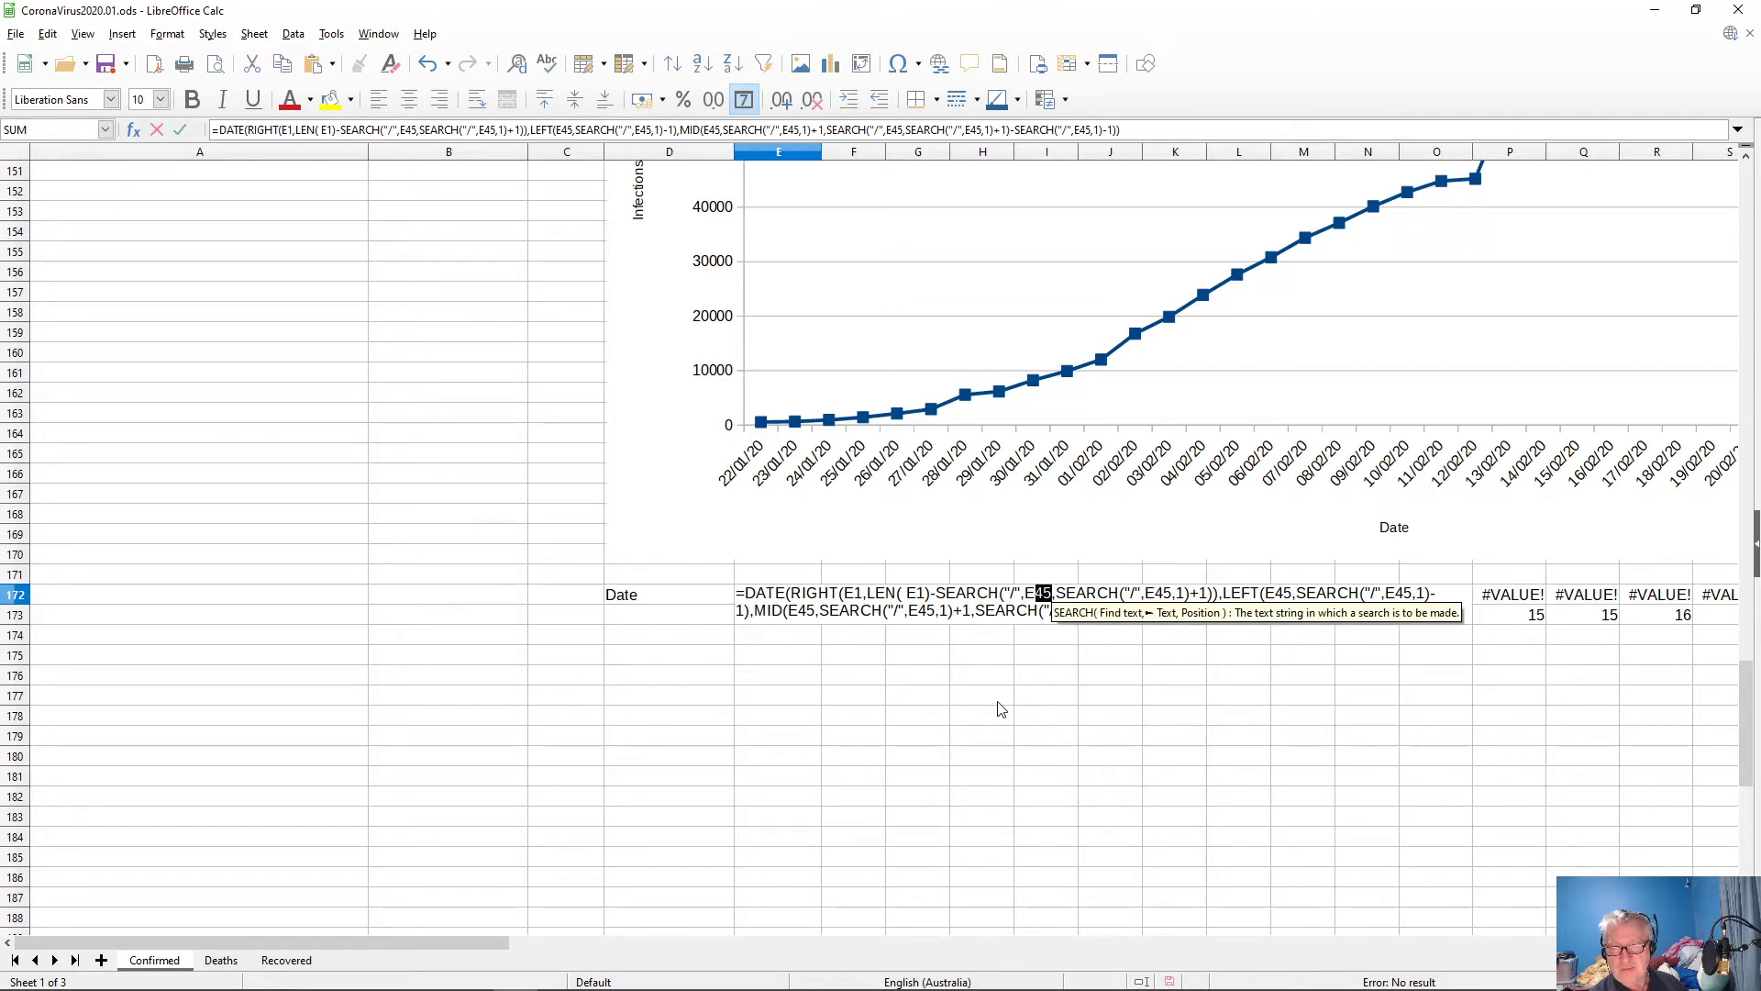
type("1")
- Point the nested SEARCH in the RIGHT part of E172's date formula to E1
key("Right")
key("Right")
key("Right")
key("Right")
key("Right")
key("Right")
key("Right")
key("Right")
key("Right")
key("Right")
key("Right")
key("Right")
key("Right")
key("Right")
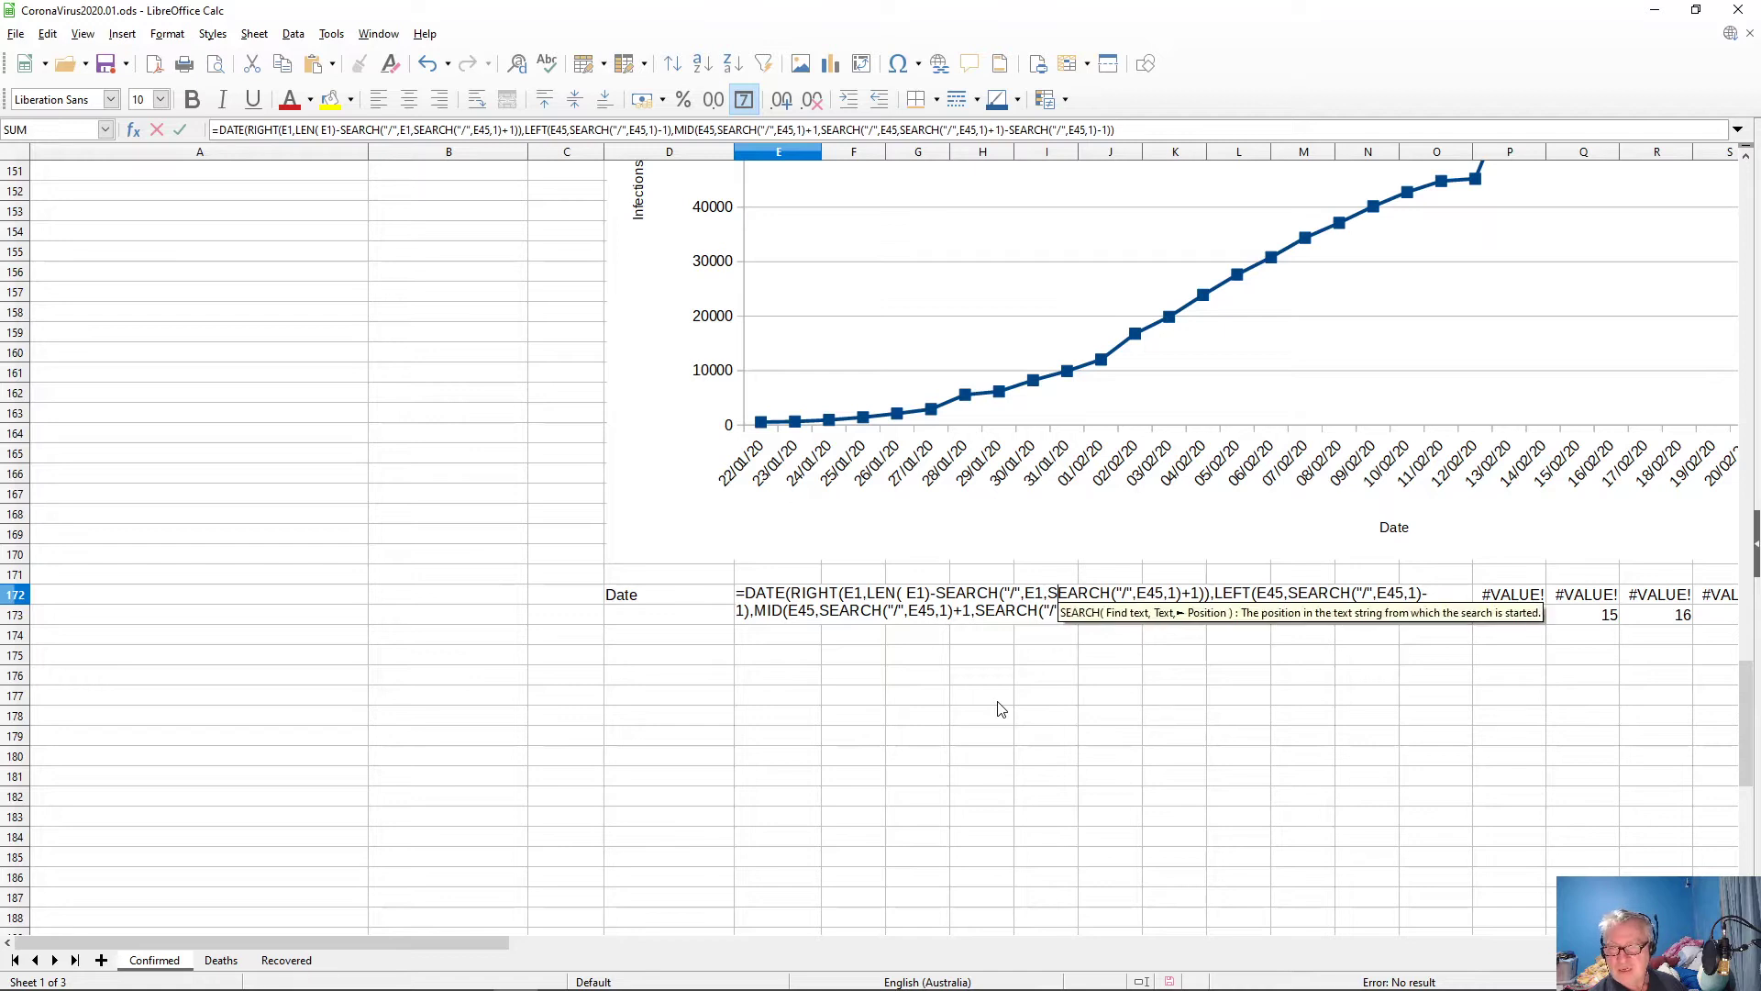
key("Left")
key("shift+Right")
key("shift+Right")
type("1")
- Change the text reference of the LEFT function in E172's date formula to E1
key("Right")
key("Right")
key("Right")
key("Right")
key("Right")
key("Right")
key("Right")
key("Right")
key("Right")
key("Right")
key("Right")
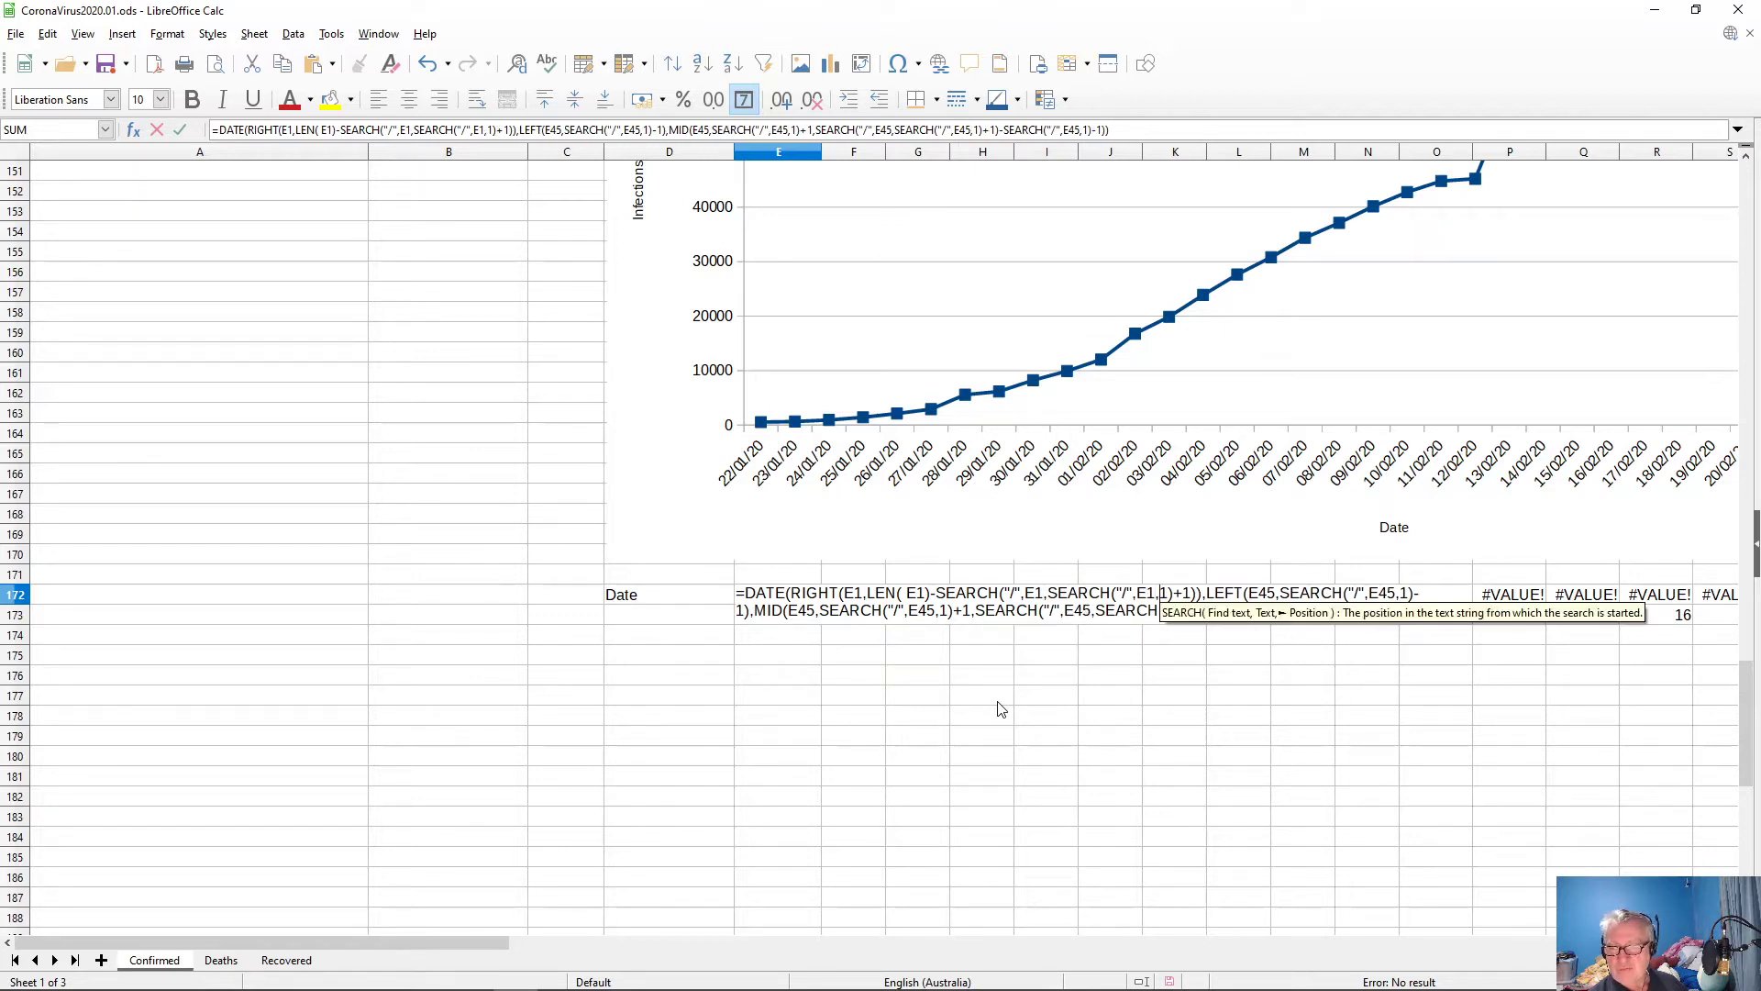
key("Right")
key("Right")
key("Right")
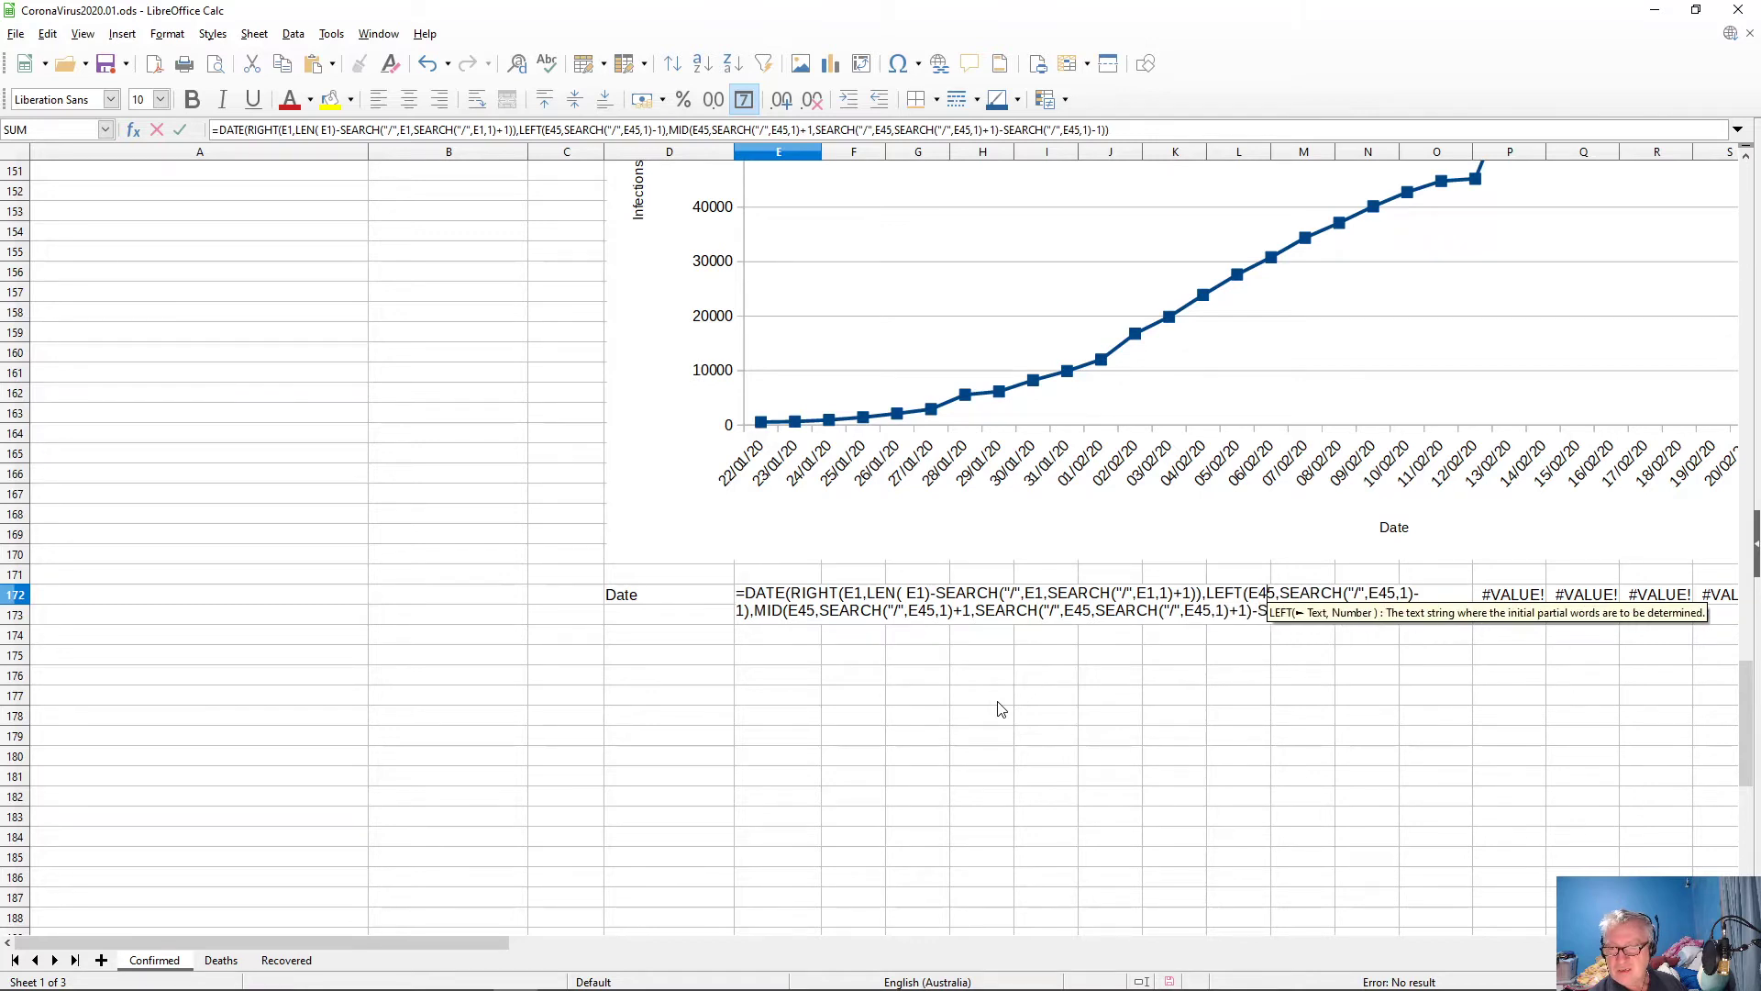
key("shift+Right")
key("shift+Right")
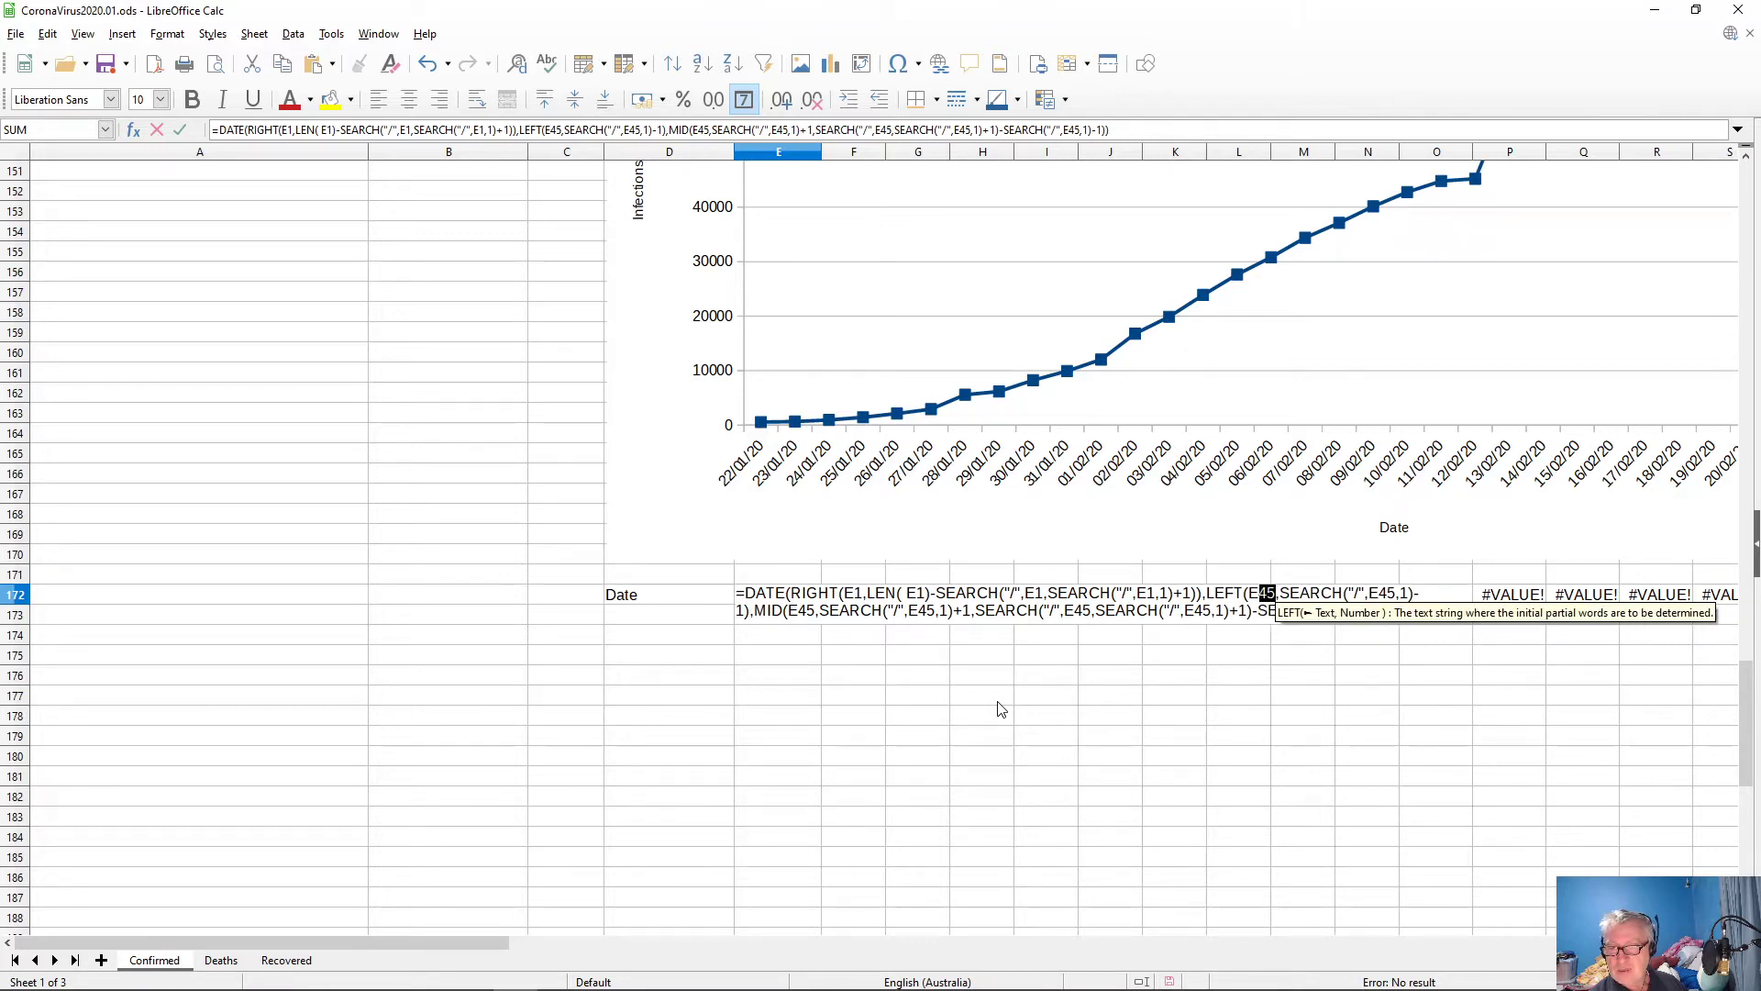
type("1")
- Point the SEARCH in the LEFT part of E172's date formula to E1
key("Right")
key("Right")
key("Right")
key("Right")
key("Right")
key("Right")
key("Right")
key("Right")
key("Right")
key("Right")
key("Right")
key("Right")
key("Right")
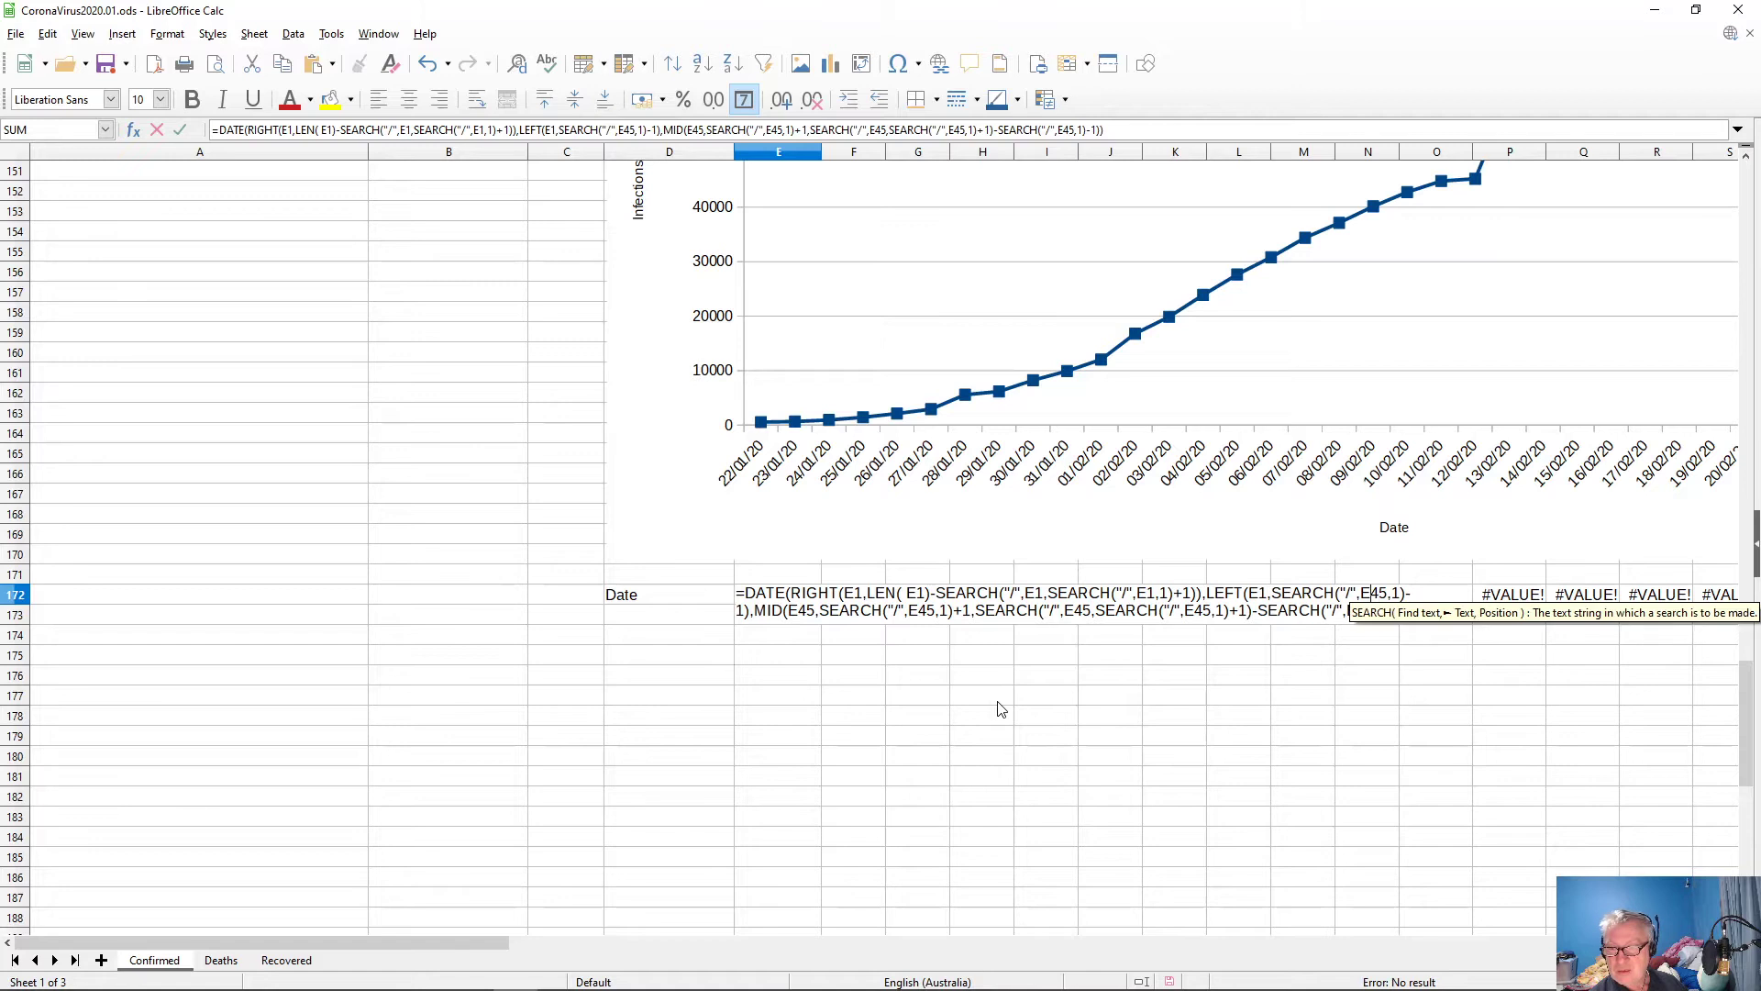
key("shift+Right")
key("shift+Right")
type("1")
- Change the text reference of the MID function in E172's date formula to E1
key("Right")
key("Right")
key("Right")
key("Right")
key("Right")
key("Right")
key("Right")
key("Right")
key("Right")
key("Right")
key("Right")
key("Right")
key("Right")
key("Right")
key("shift+Left")
key("shift+Left")
type("1")
- Point the SEARCH that sets MID's start position in E172's date formula to E1
key("Right")
key("Right")
key("Right")
key("Right")
key("Right")
key("Right")
key("Right")
key("Right")
key("Right")
key("Right")
key("Right")
key("Right")
key("Right")
key("Right")
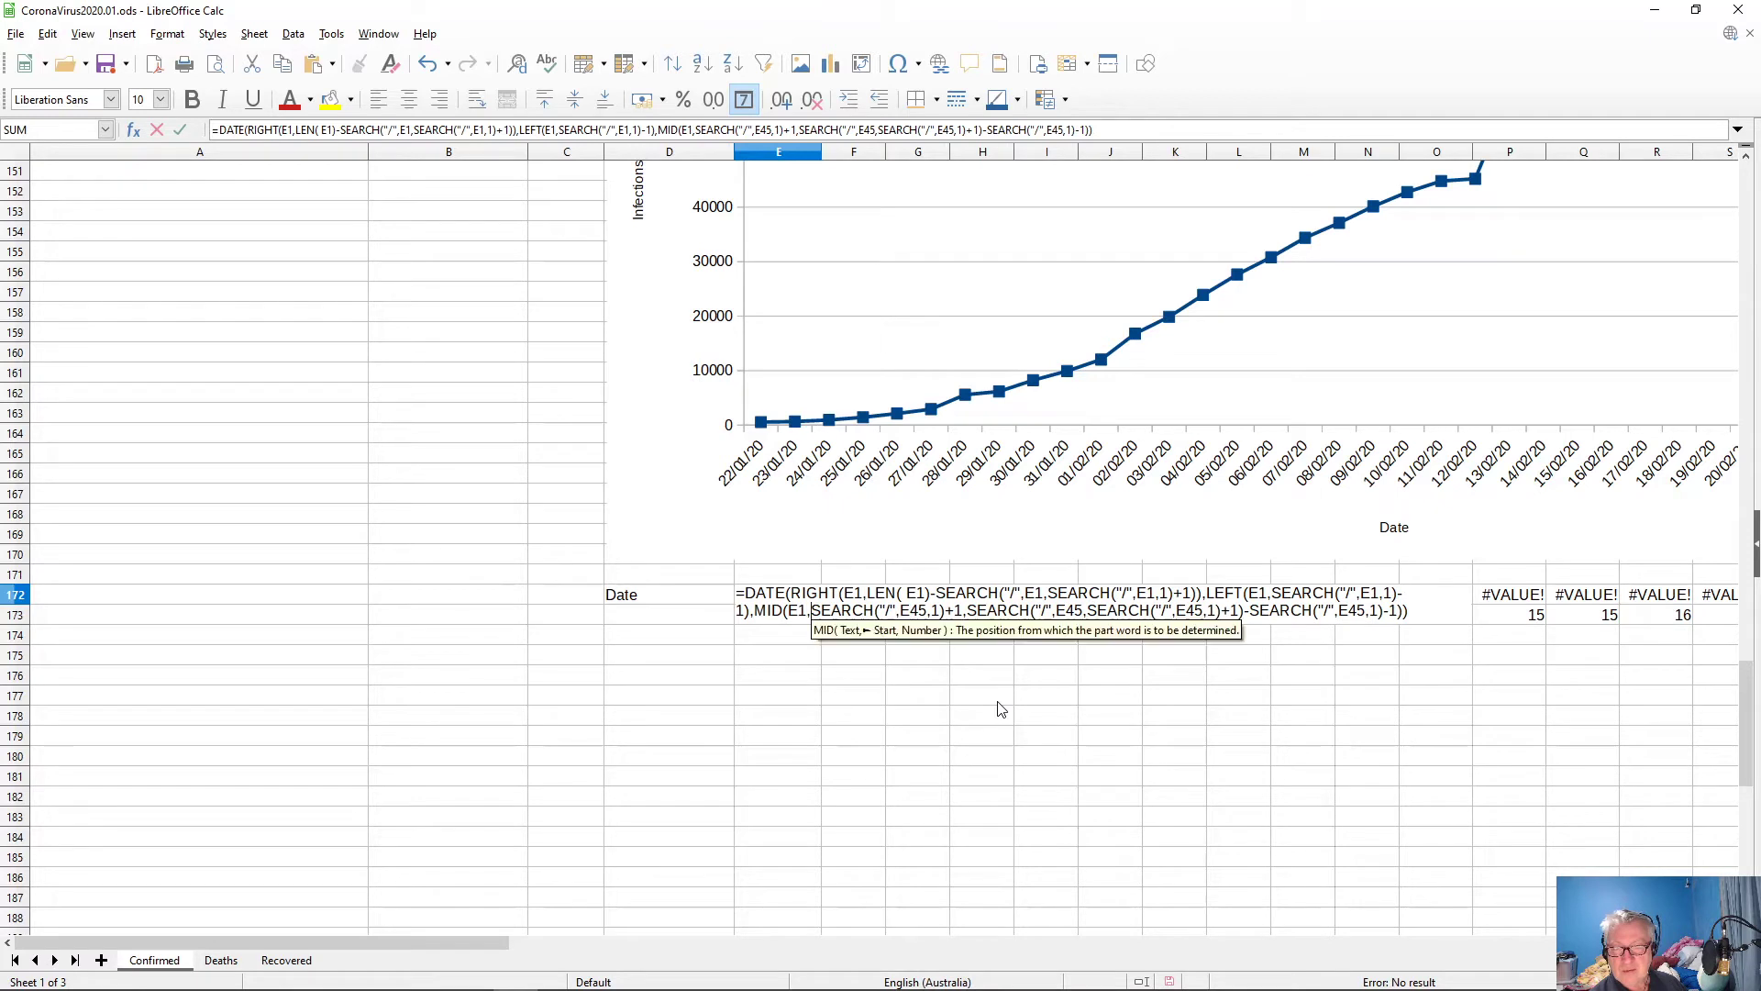
key("Right")
key("shift+Left")
key("shift+Left")
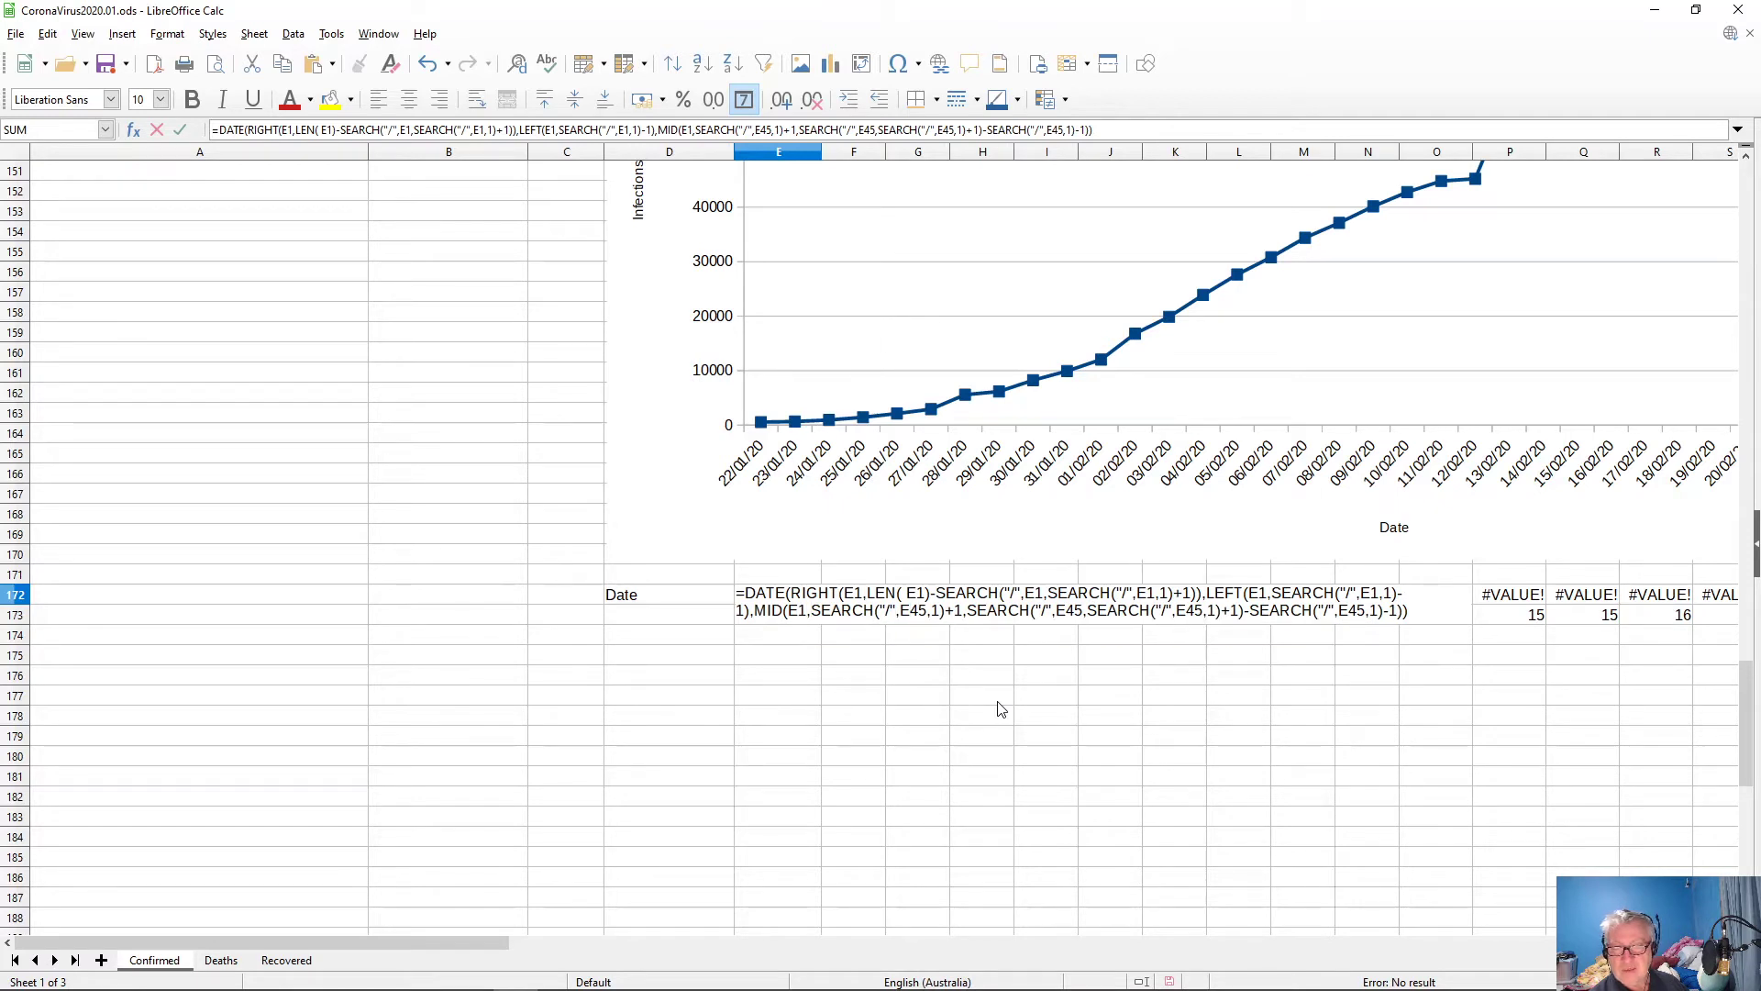
type("1")
- Point the outer SEARCH in MID's length argument in E172's date formula to E1
key("Right")
key("Right")
key("Right")
key("Right")
key("Right")
key("Right")
key("Right")
key("Right")
key("Right")
key("Right")
key("Right")
key("Right")
key("Right")
key("Right")
key("Right")
key("Right")
key("Right")
key("Right")
key("Right")
key("Right")
key("shift+Left")
key("shift+Left")
type("1")
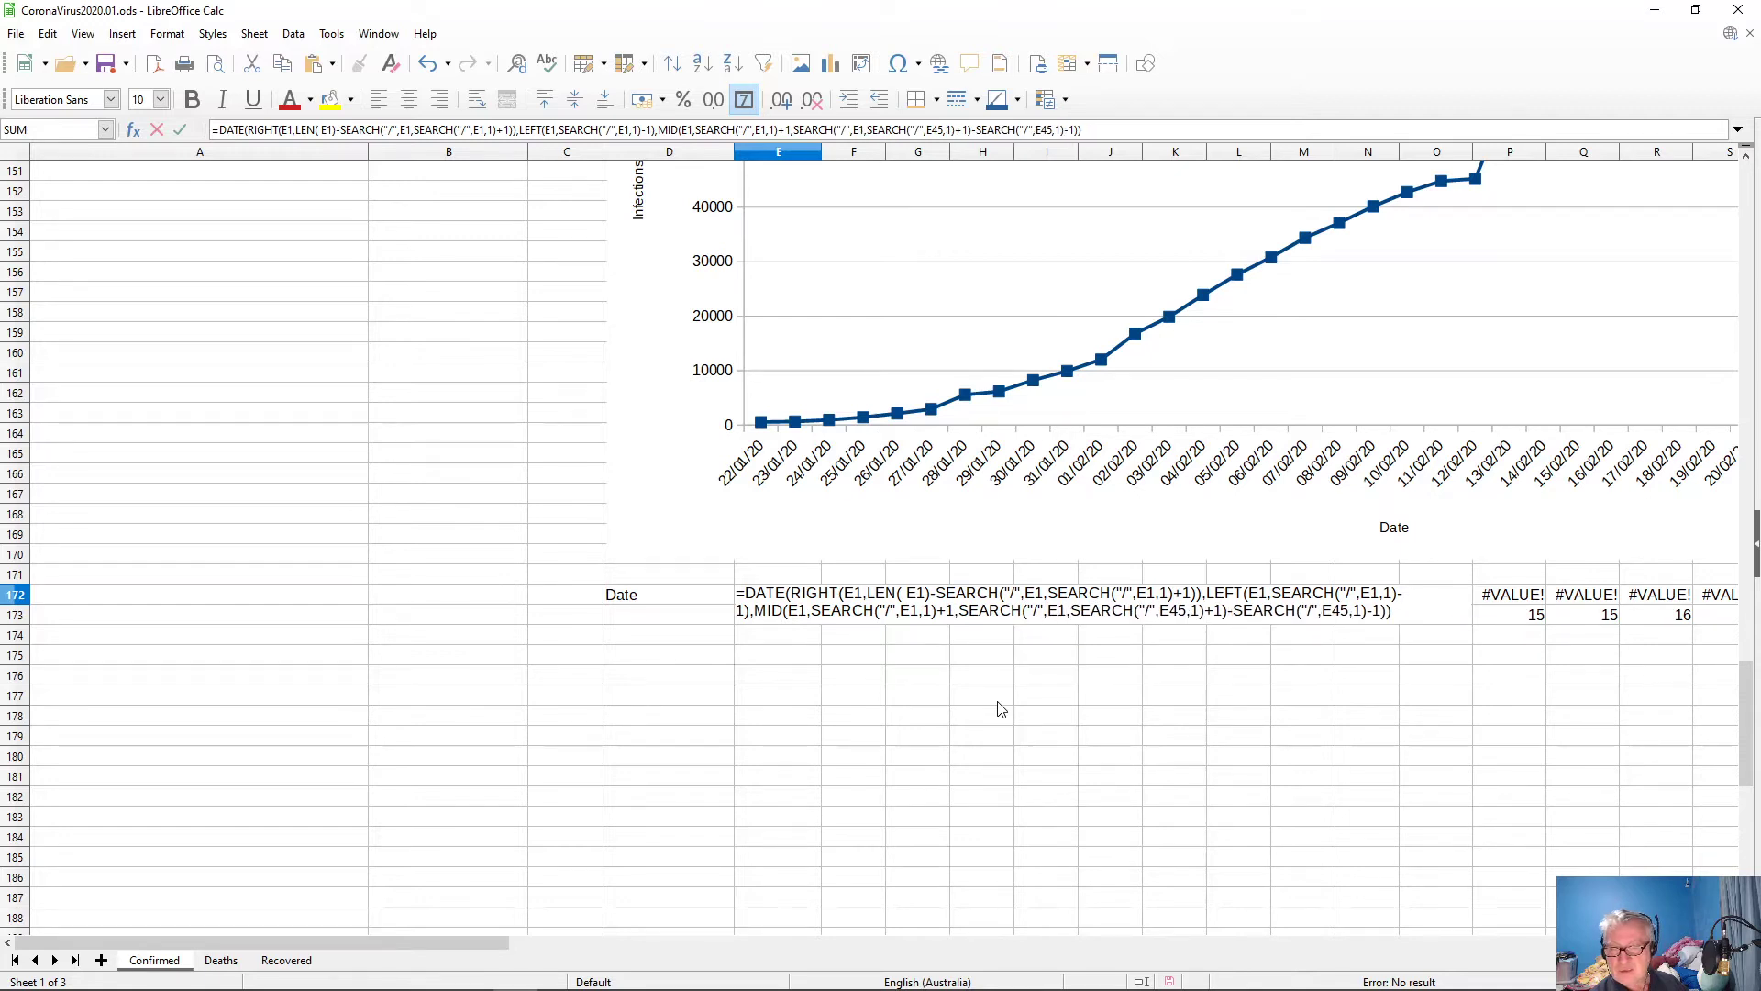
- Point the nested SEARCH in MID's length argument in E172's date formula to E1
key("Right")
key("Right")
key("Right")
key("Right")
key("Right")
key("Right")
key("Right")
key("Right")
key("Right")
key("Right")
key("Right")
key("Right")
key("Right")
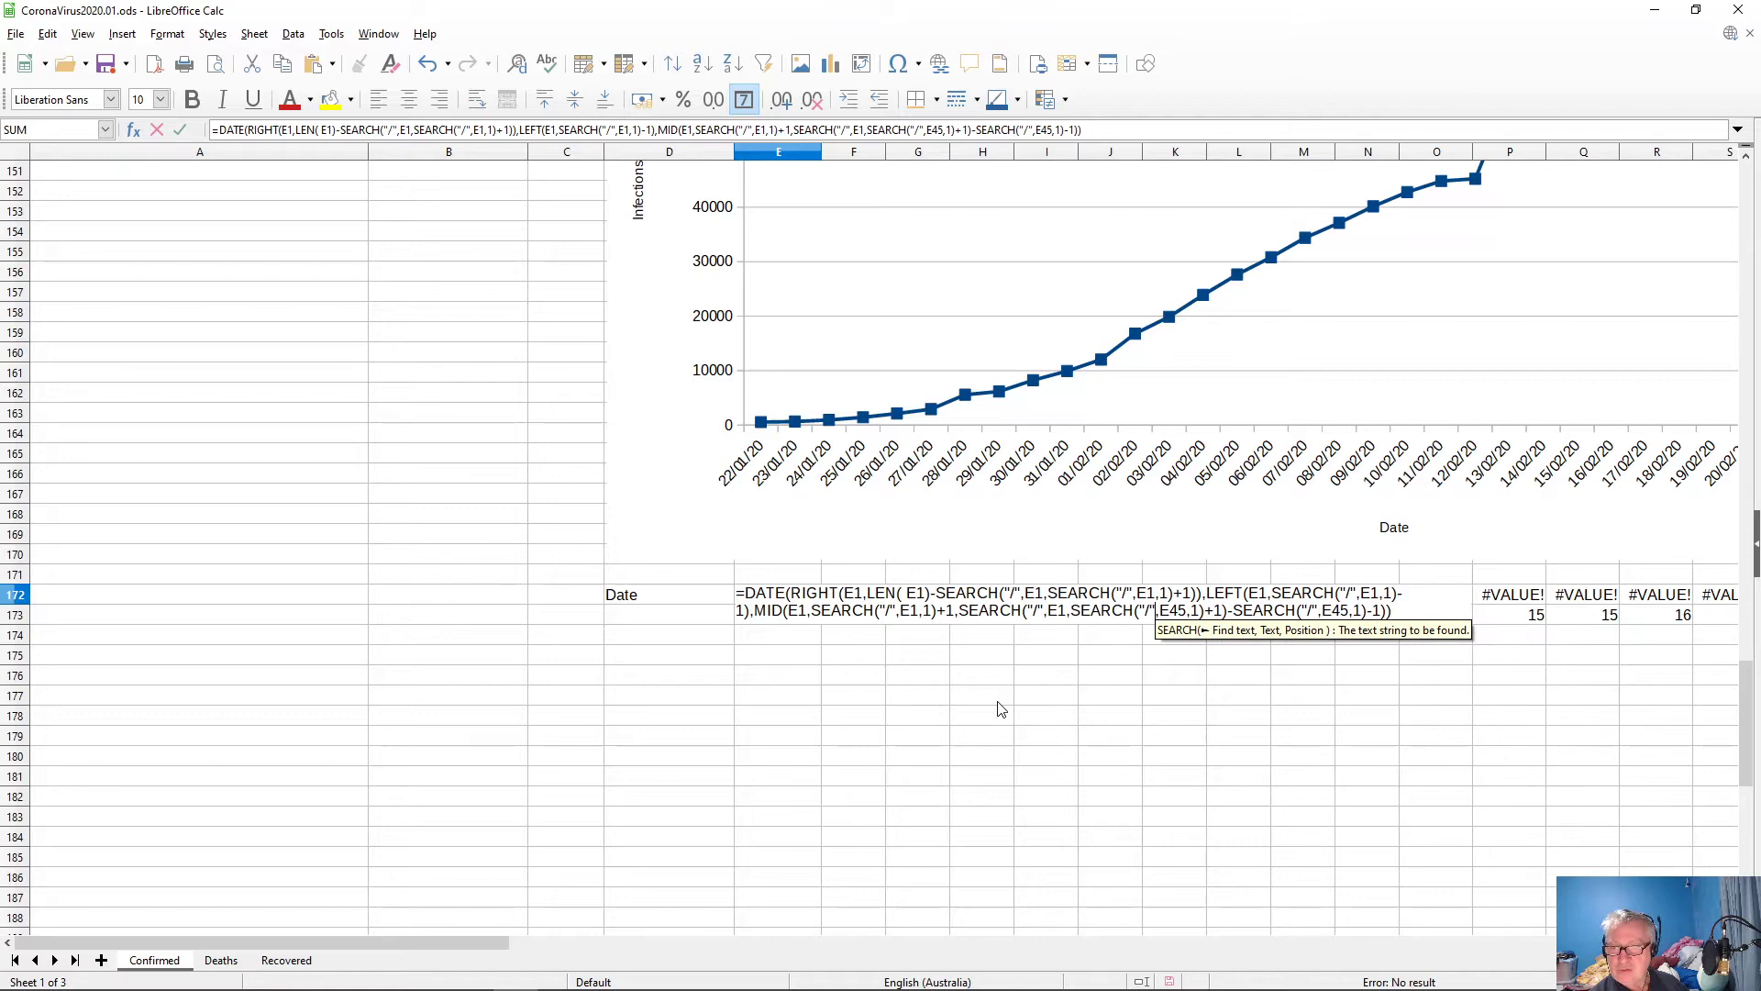
key("Right")
key("Right")
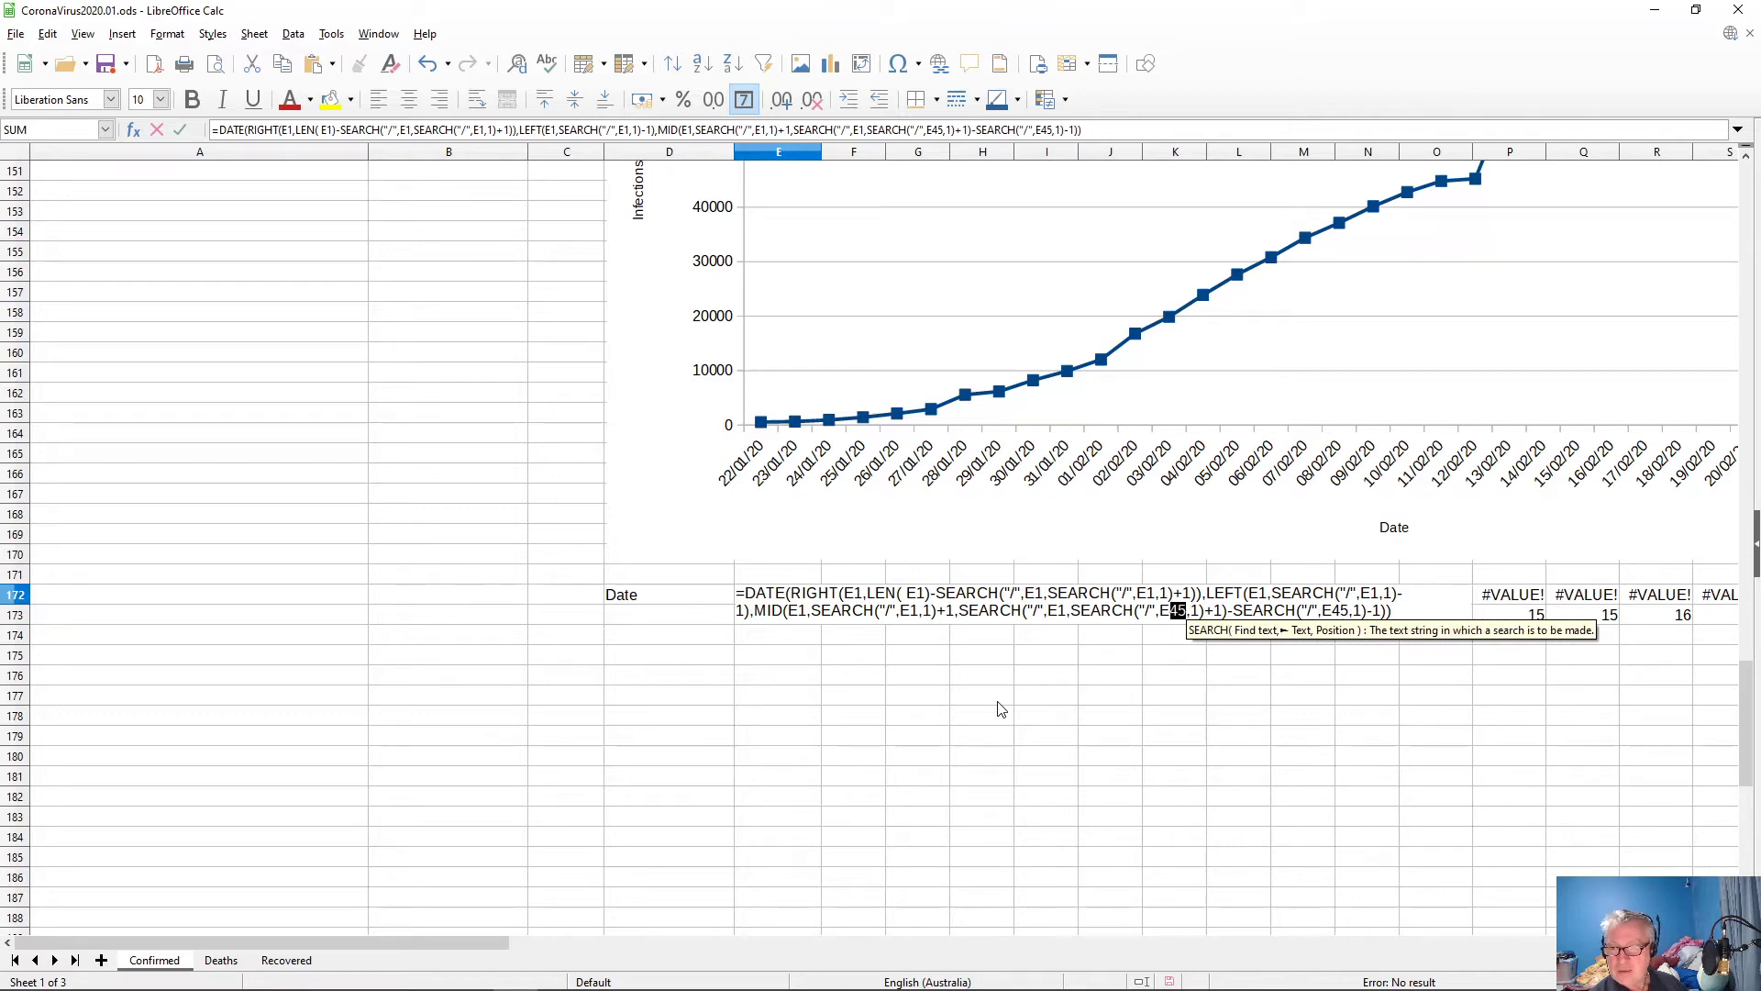
key("shift+Left")
key("shift+Left")
type("1")
- Point the last, subtracted SEARCH in MID's length argument to E1 and commit E172's date formula
key("Right")
key("Right")
key("Right")
key("Right")
key("Right")
key("Right")
key("Right")
key("Right")
key("Right")
key("Right")
key("Right")
key("Right")
key("Right")
key("Right")
key("Right")
key("Right")
key("Right")
key("Right")
key("Right")
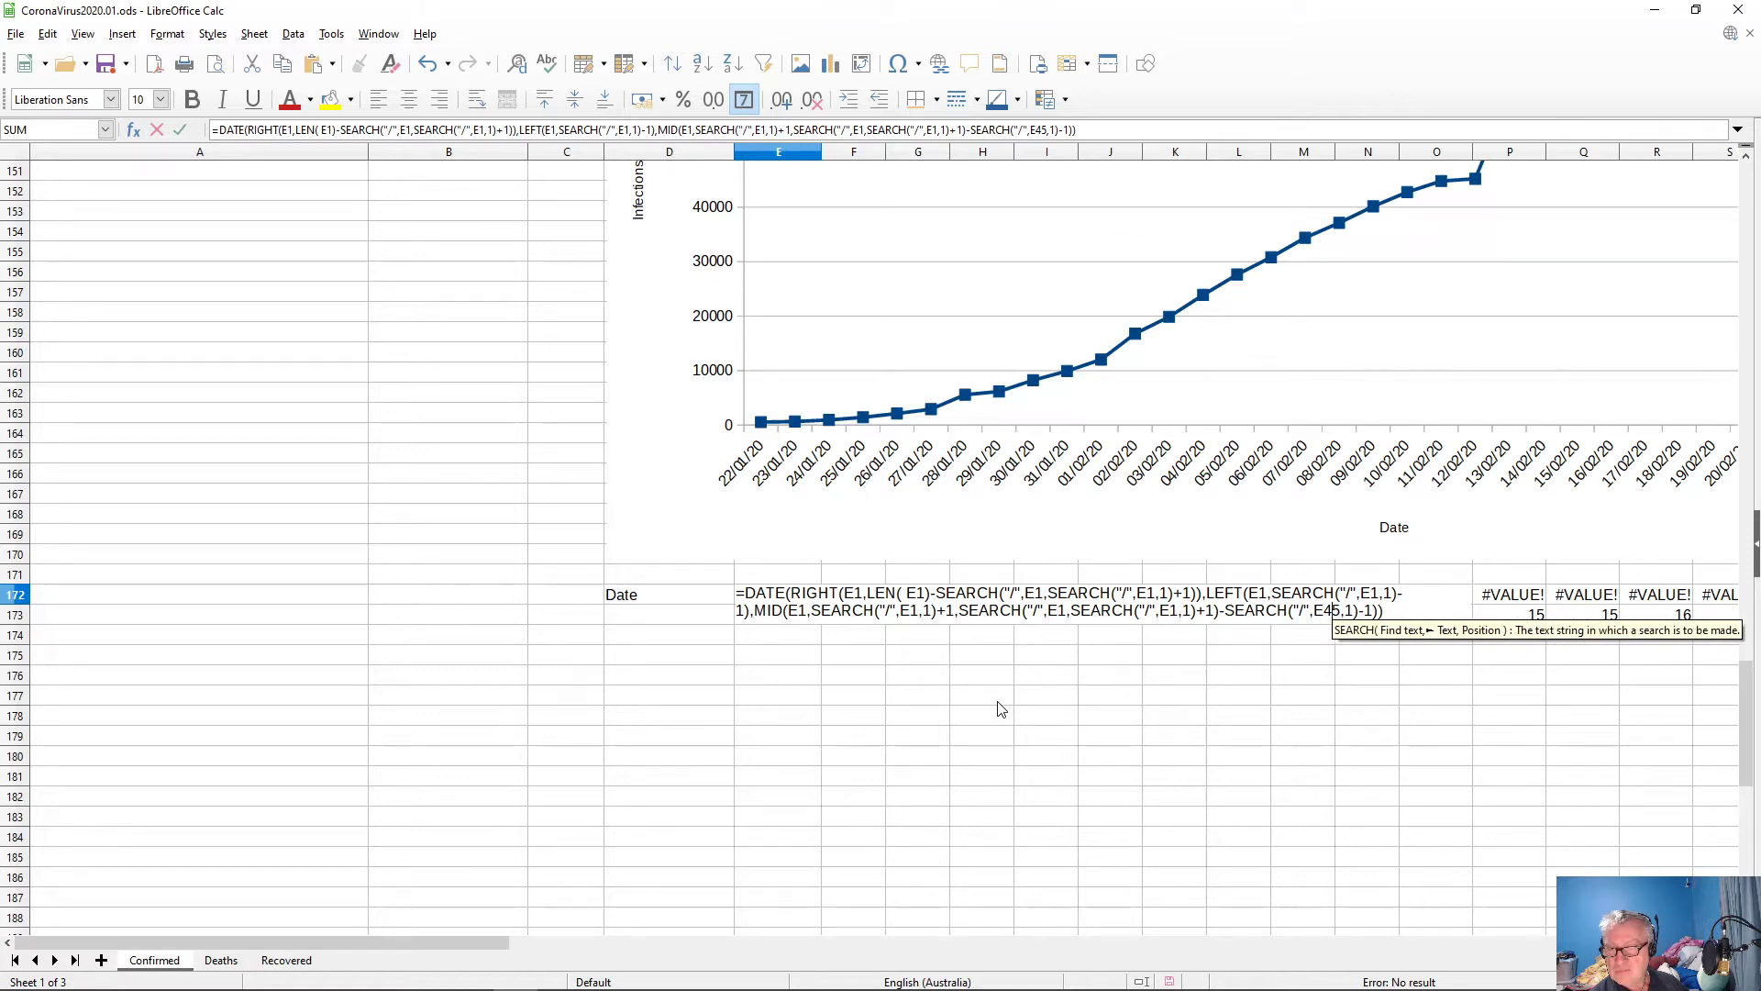
key("shift+Right")
key("shift+Right")
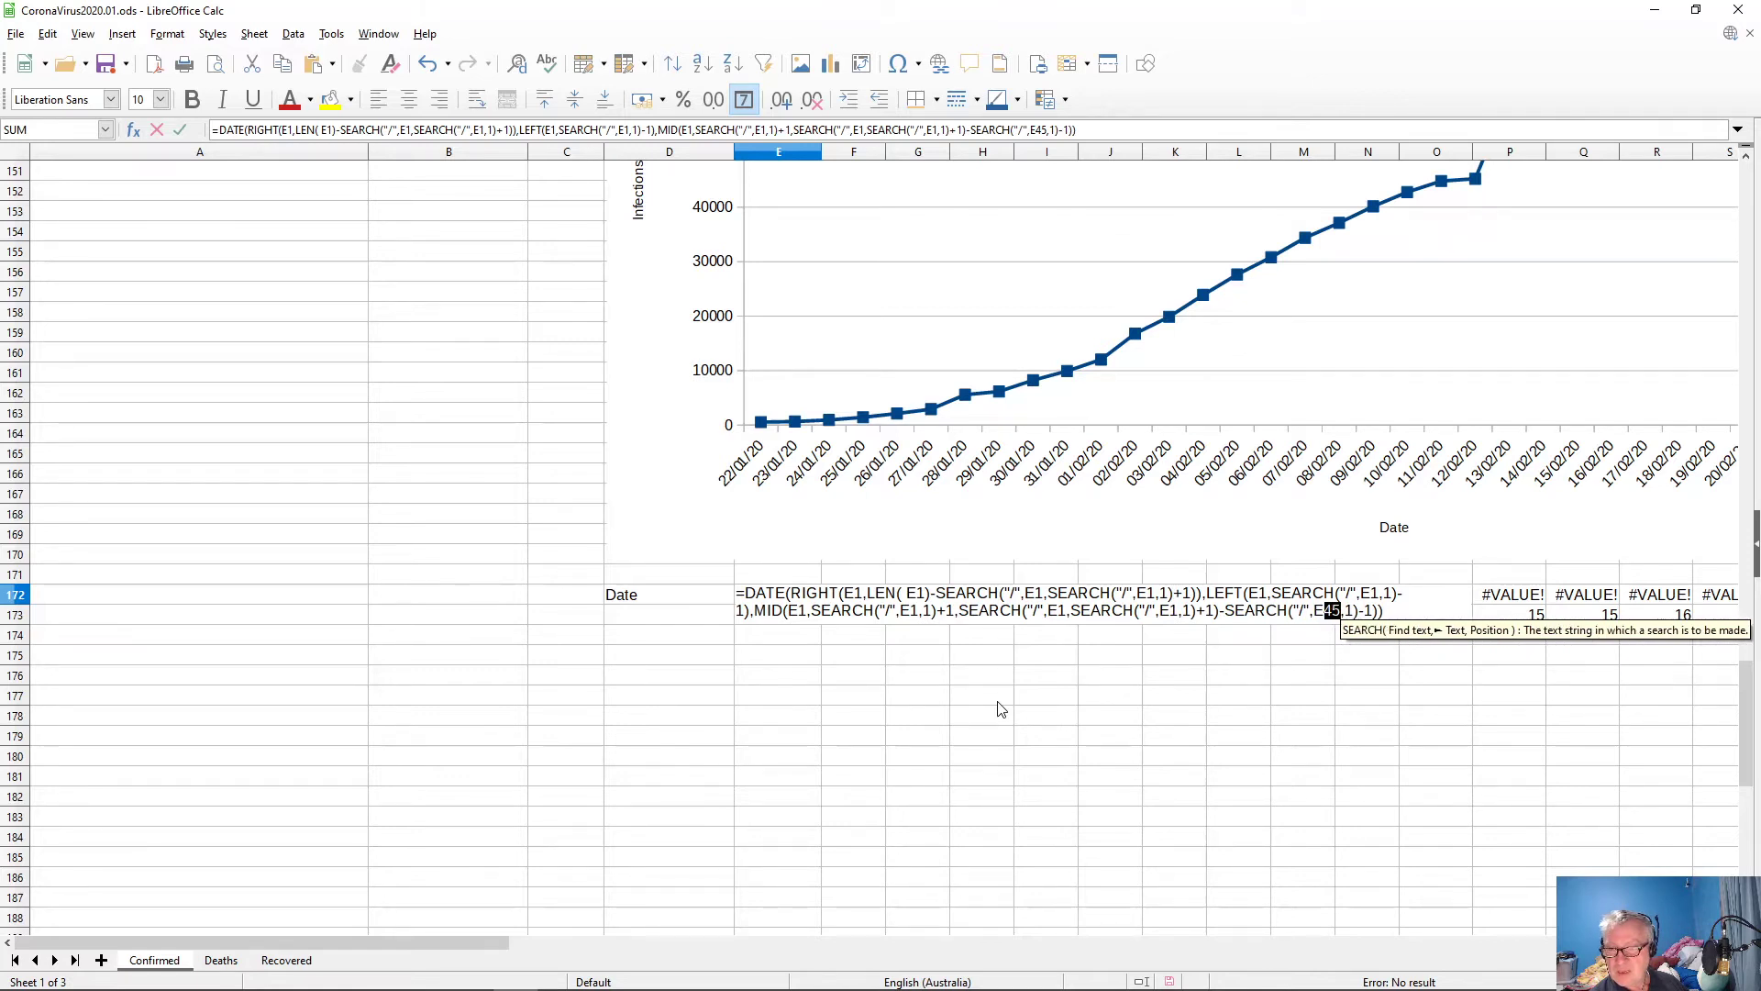
type("1")
key("Return")
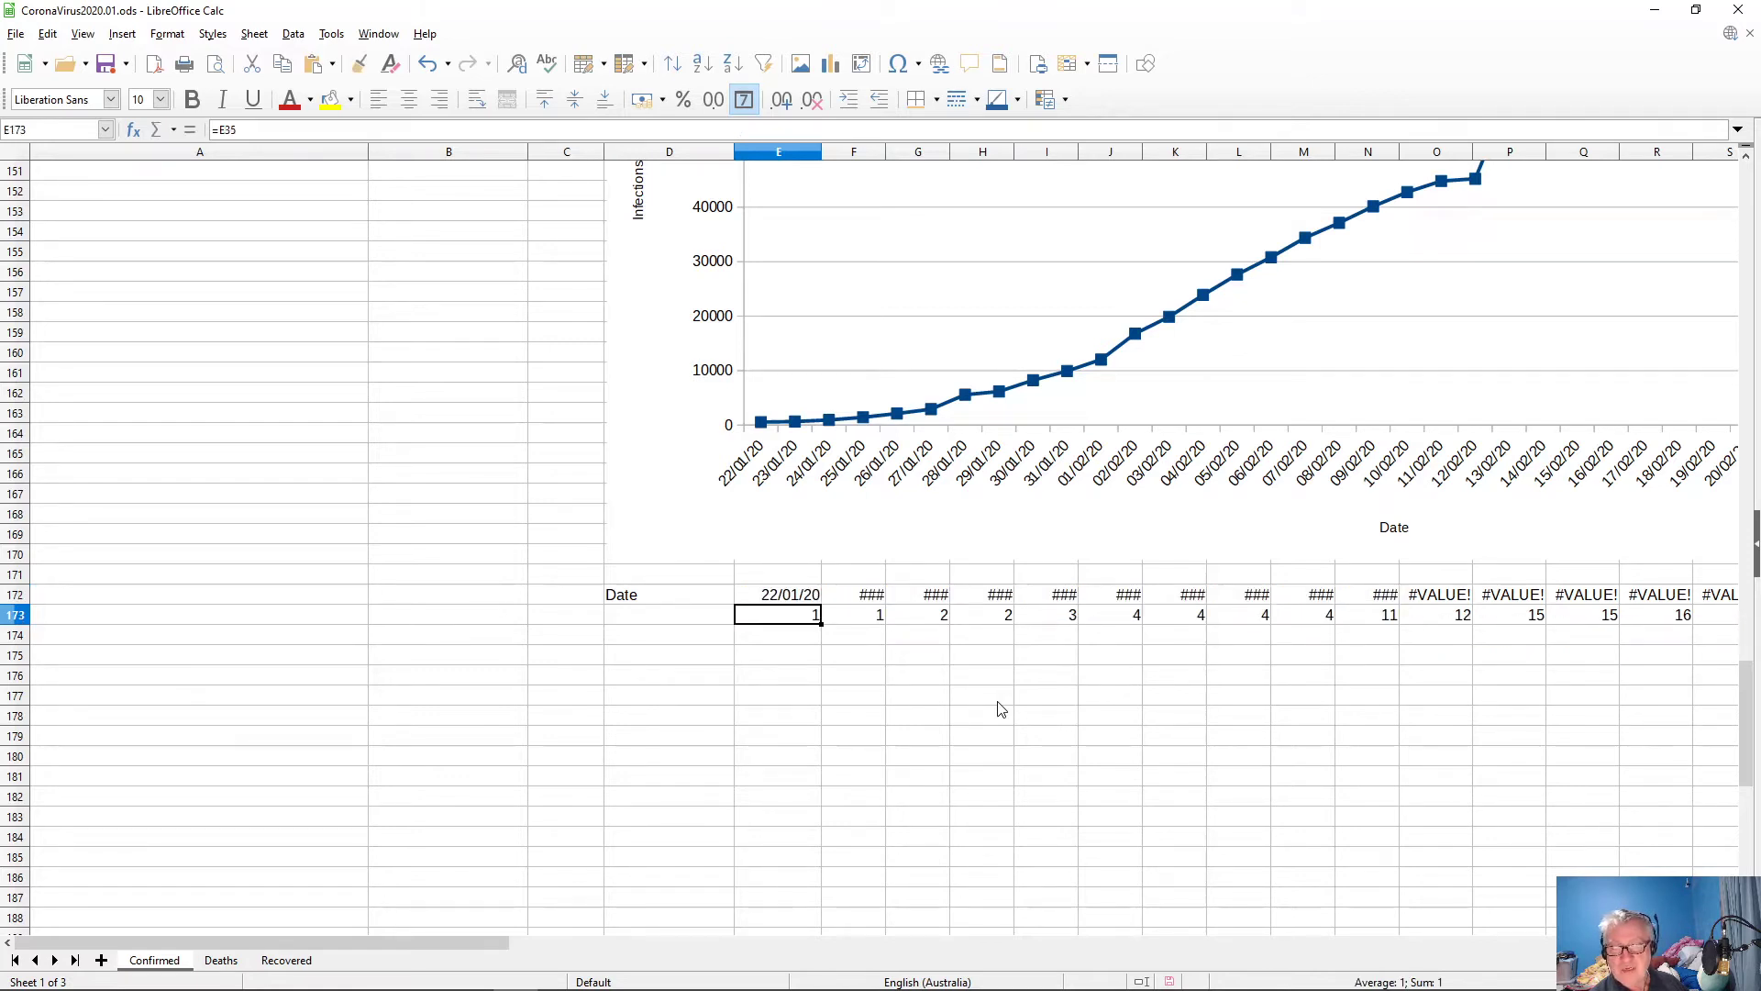
- Make the row absolute in the RIGHT function's text reference in E172, as E$1, and commit the formula
key("Up")
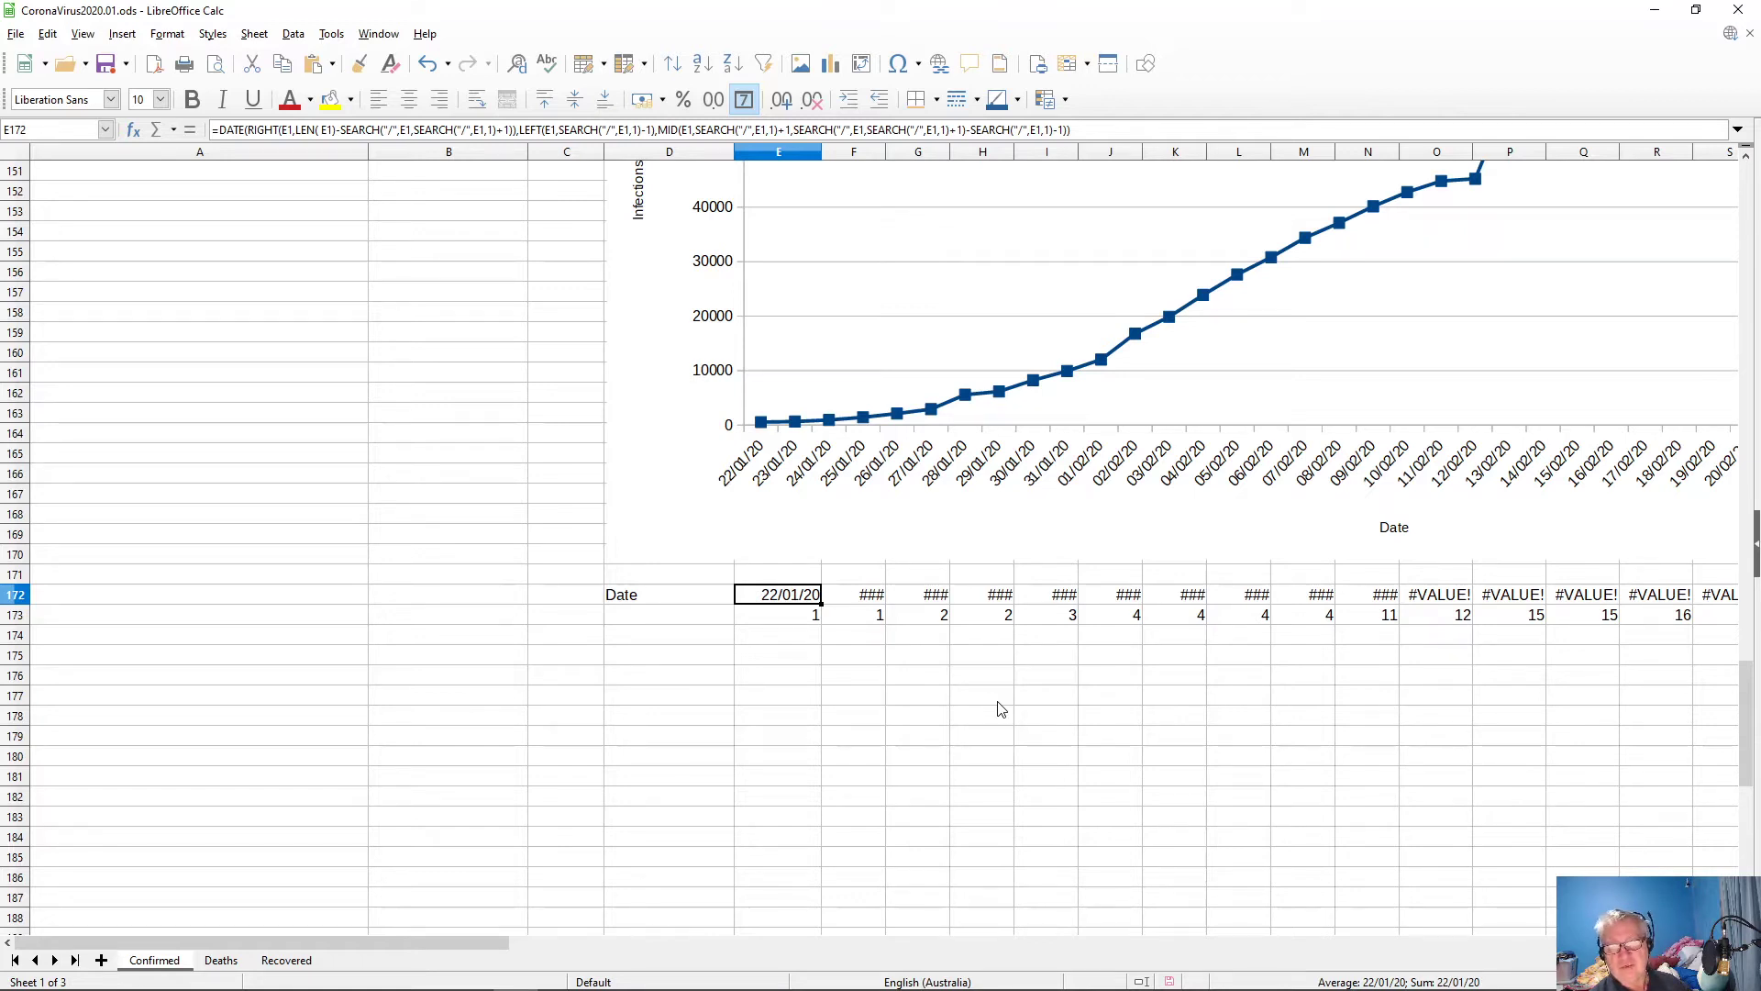
key("F2")
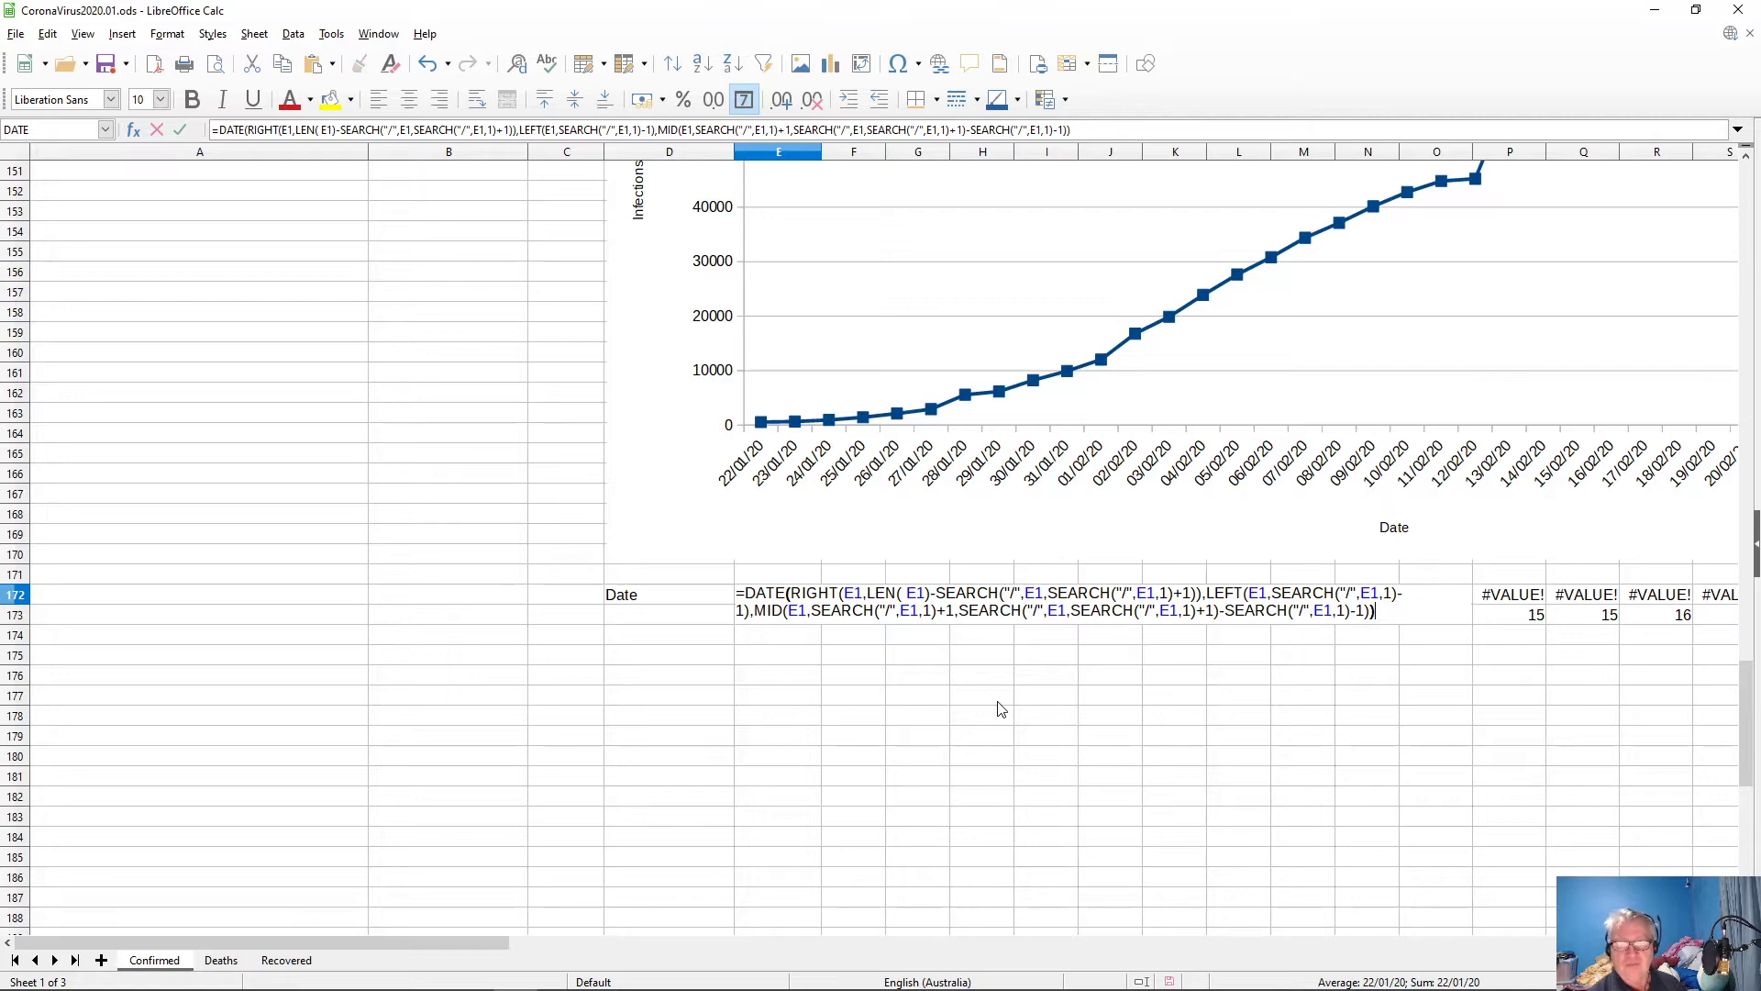
left_click(853, 594)
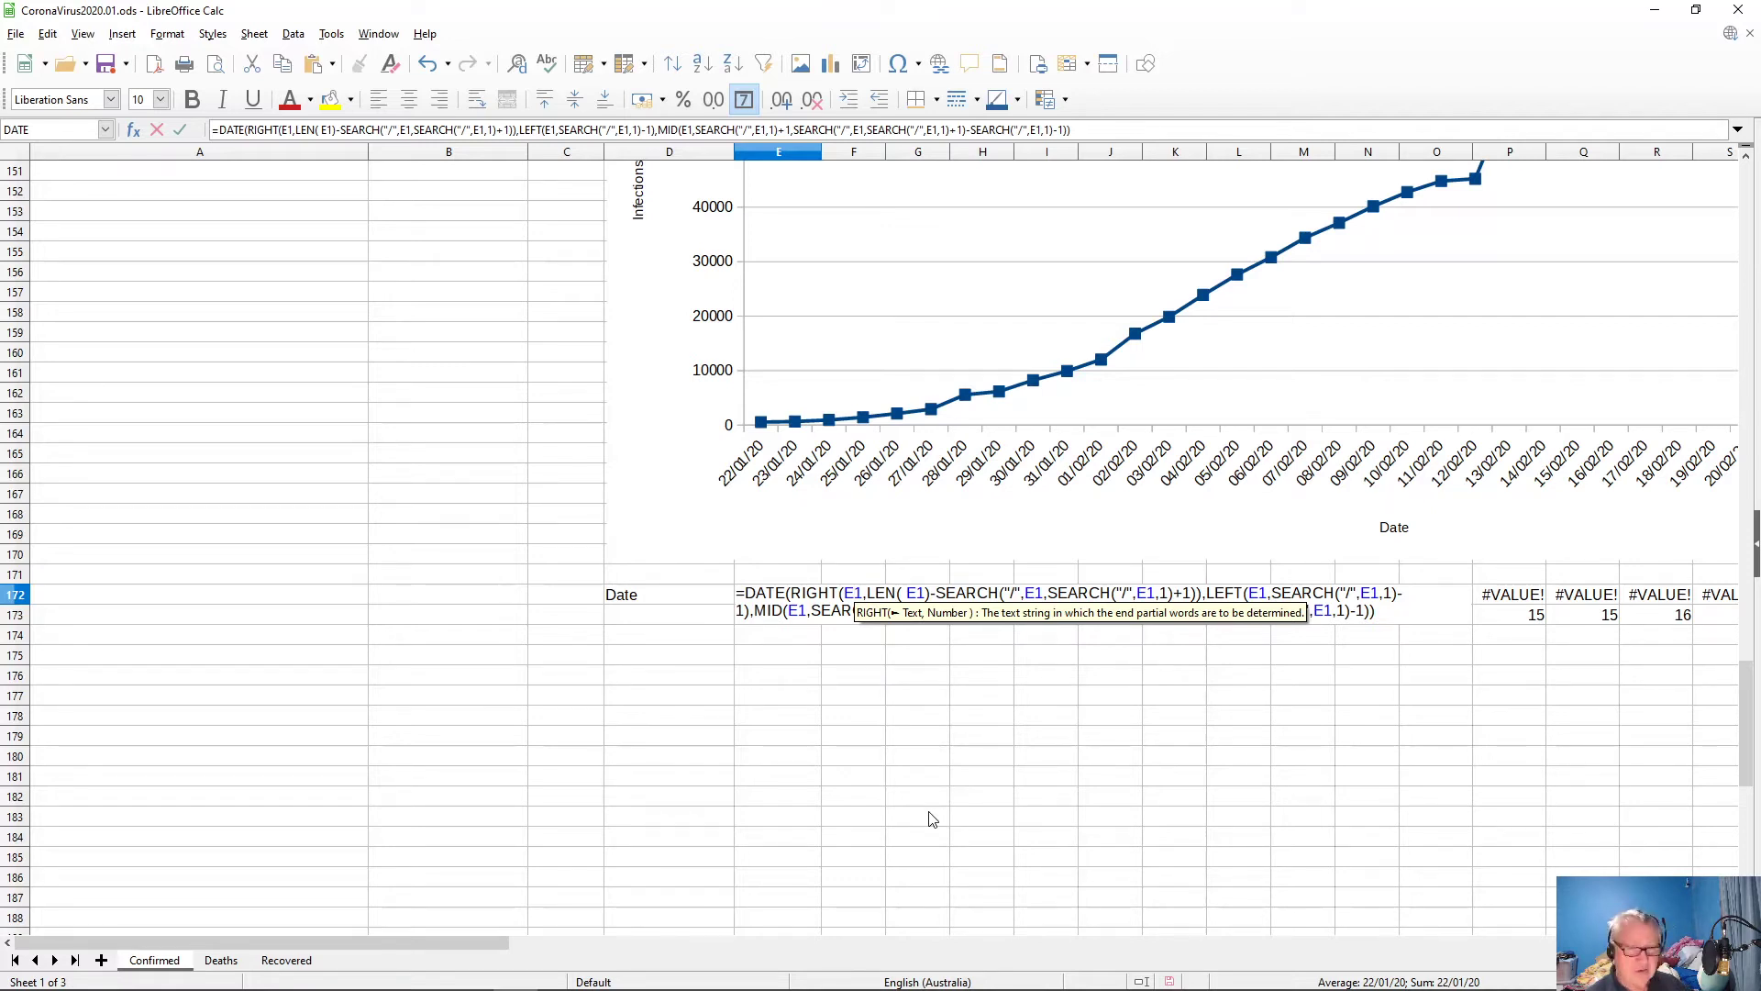
type("$")
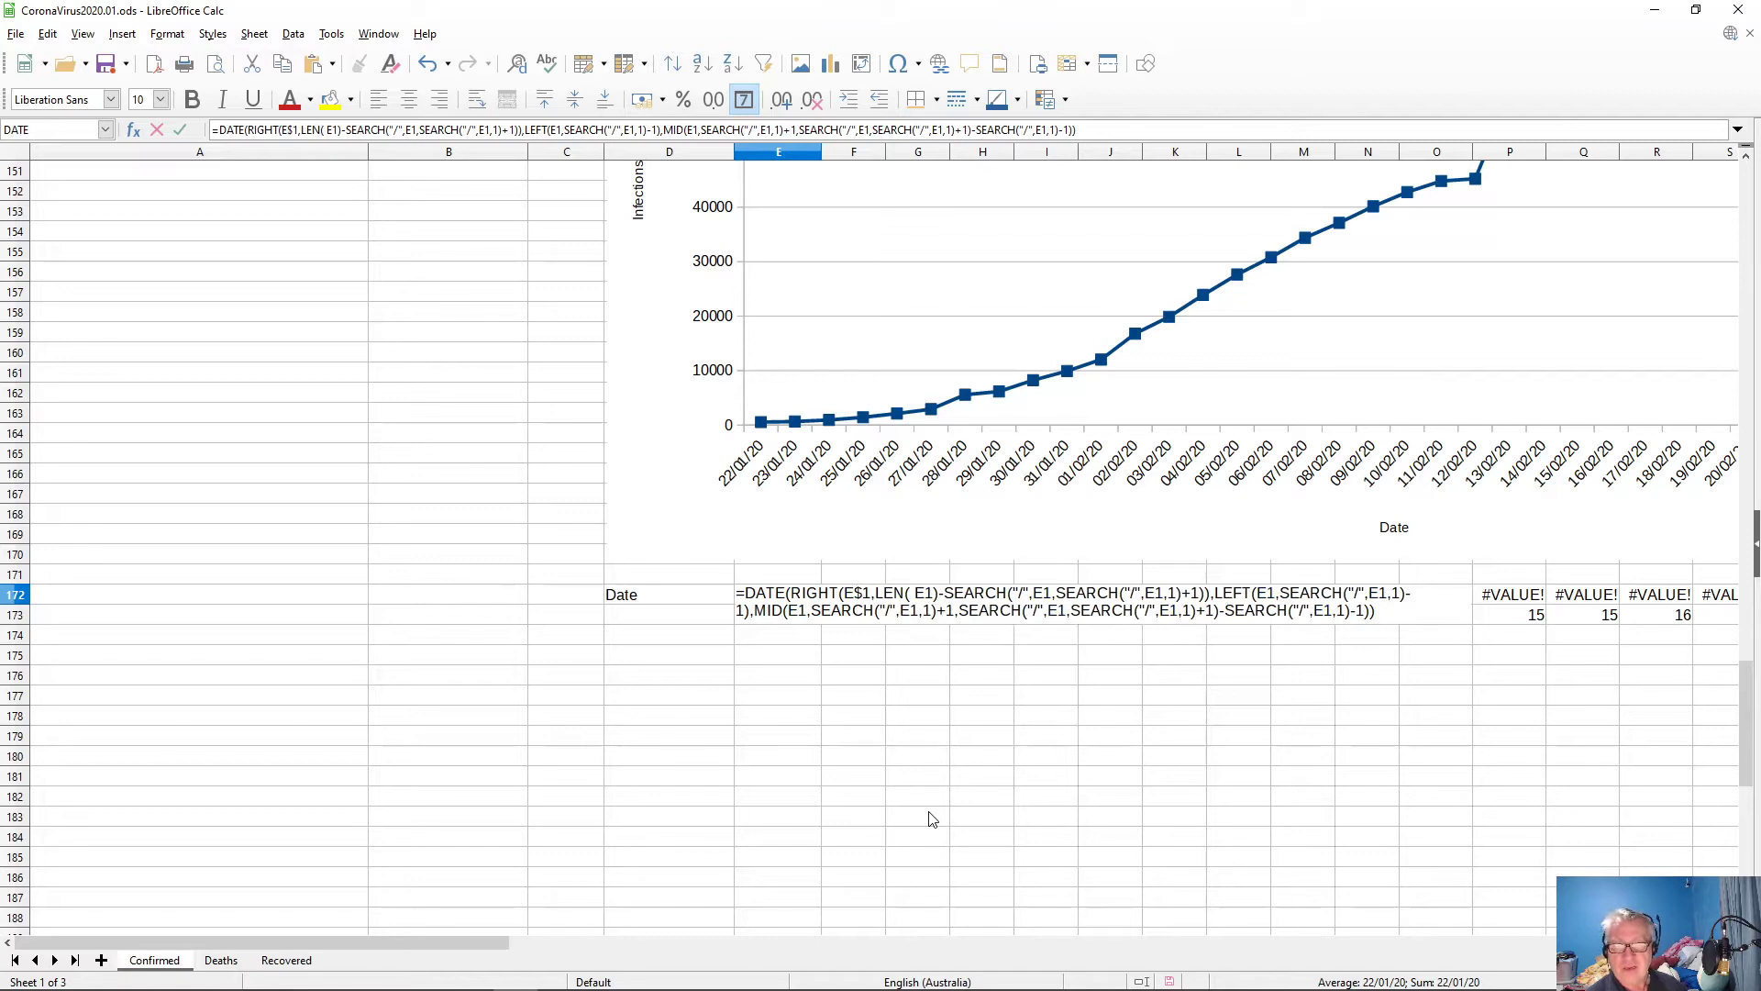
key("Return")
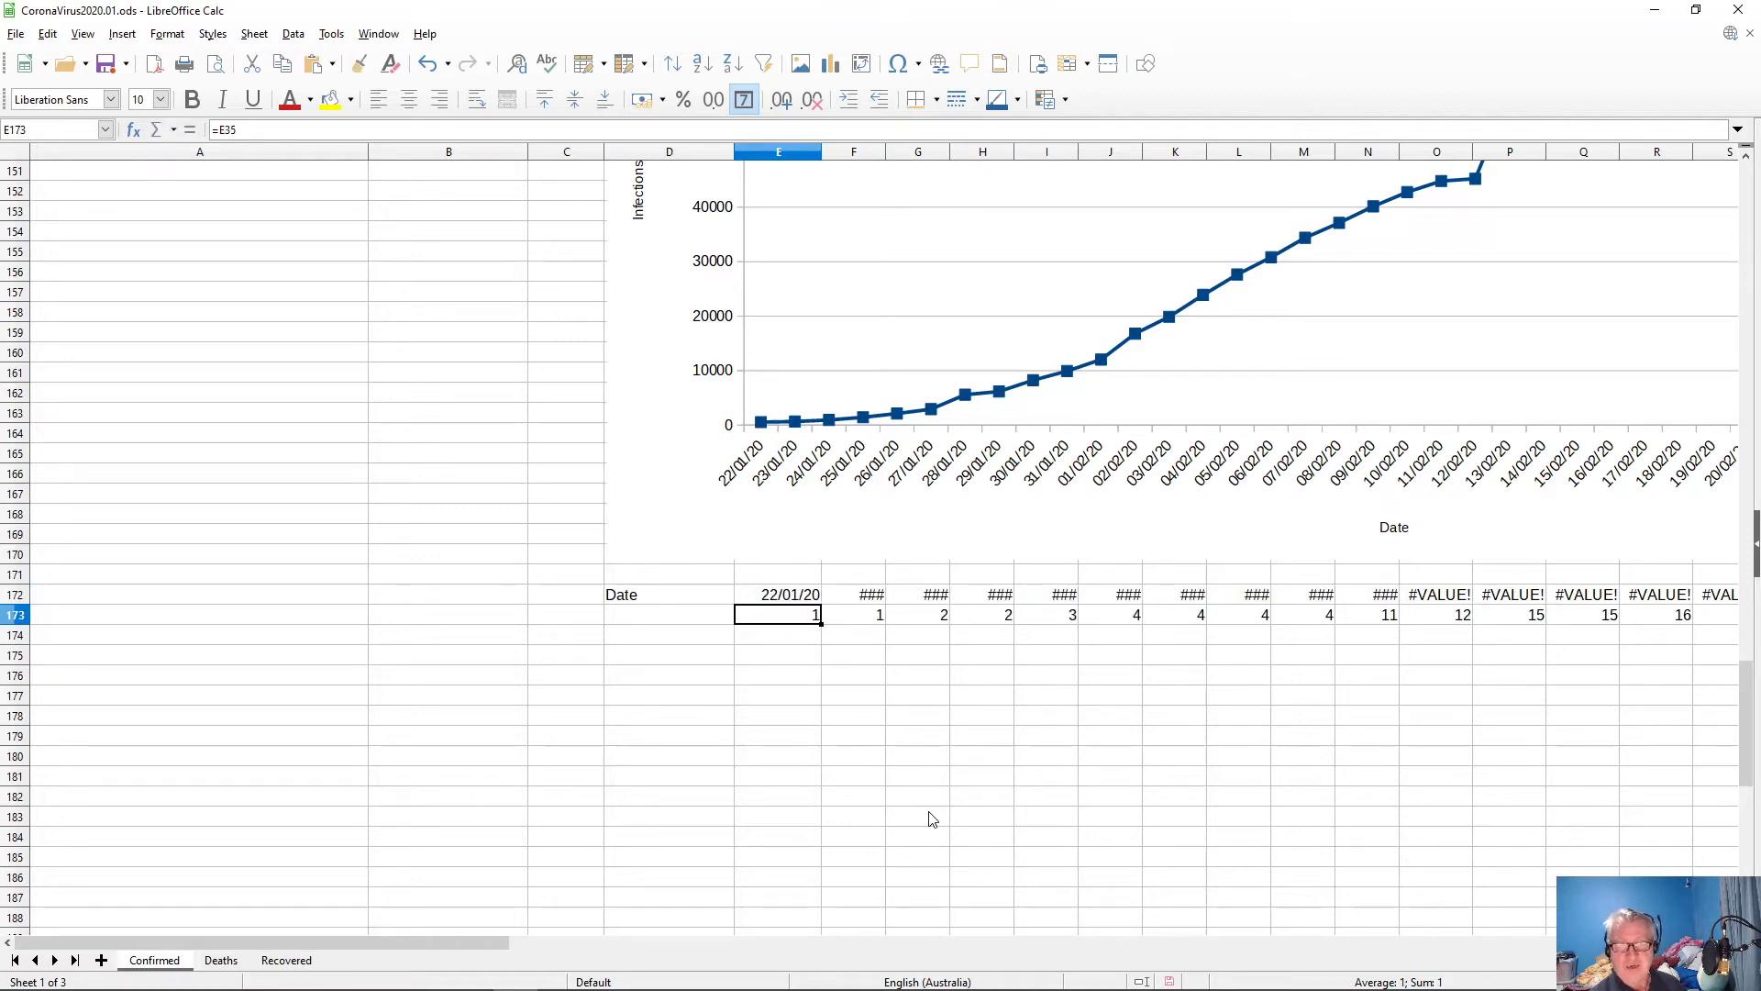
- Change the references of LEN and both SEARCH functions in the RIGHT part of E172's formula to E$1
key("Up")
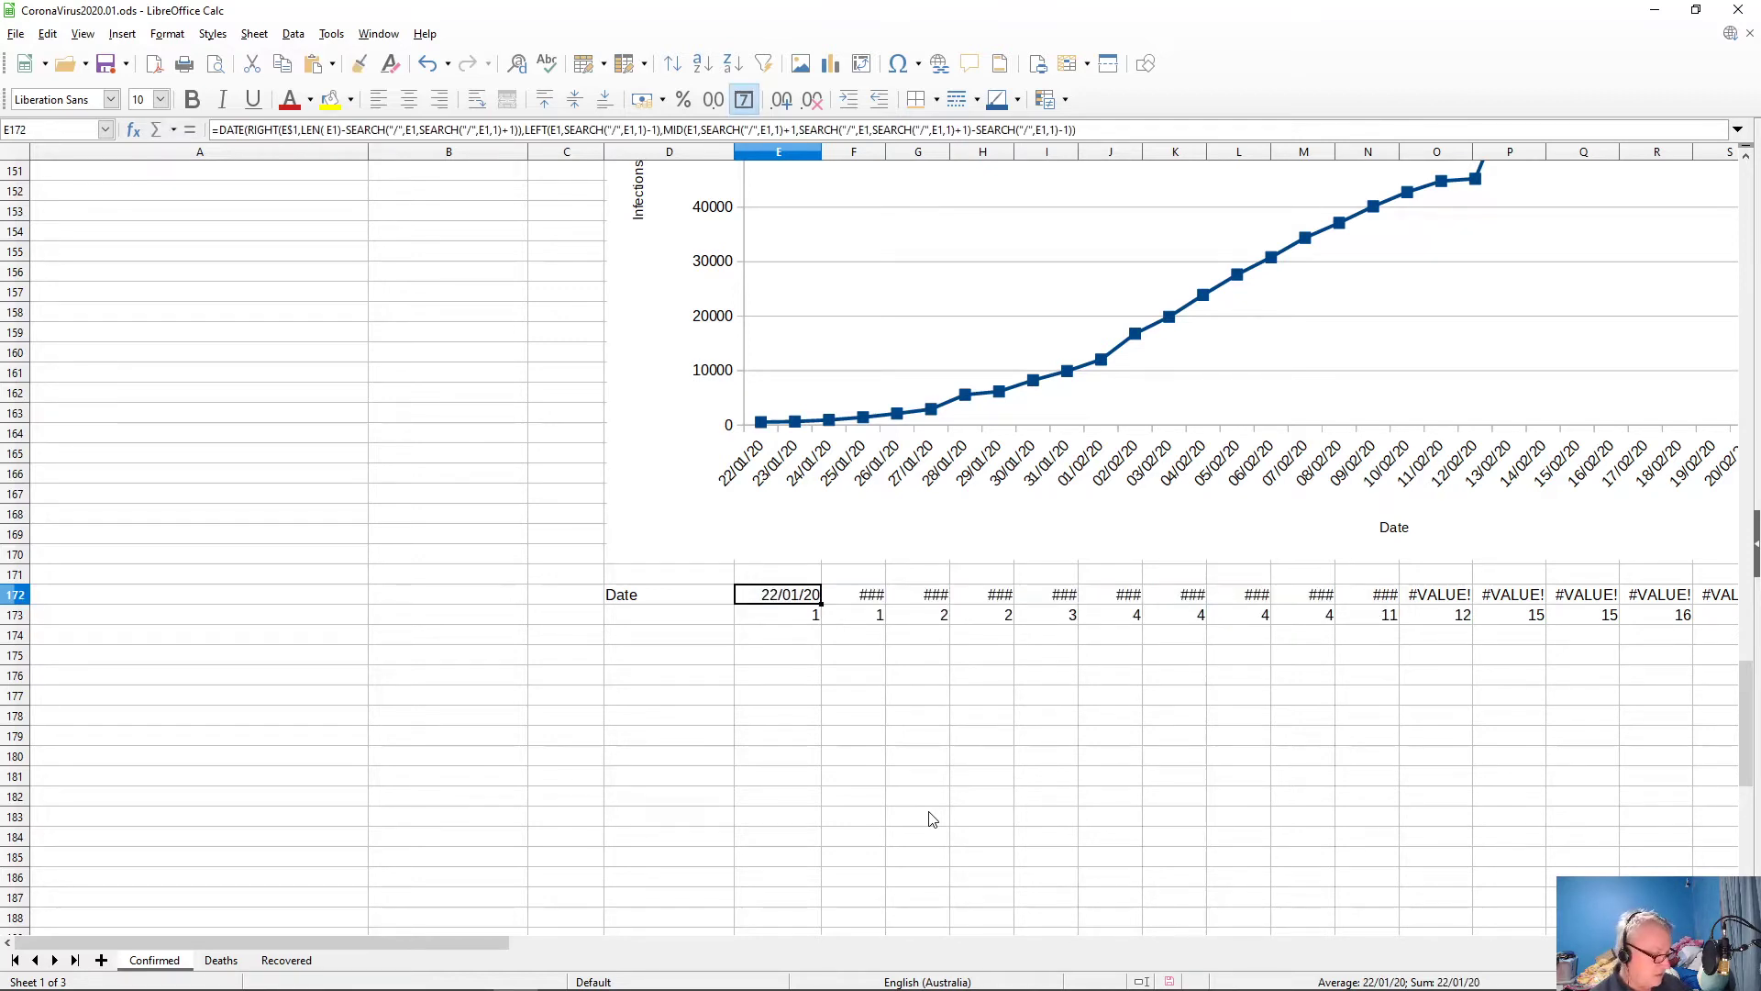
key("F2")
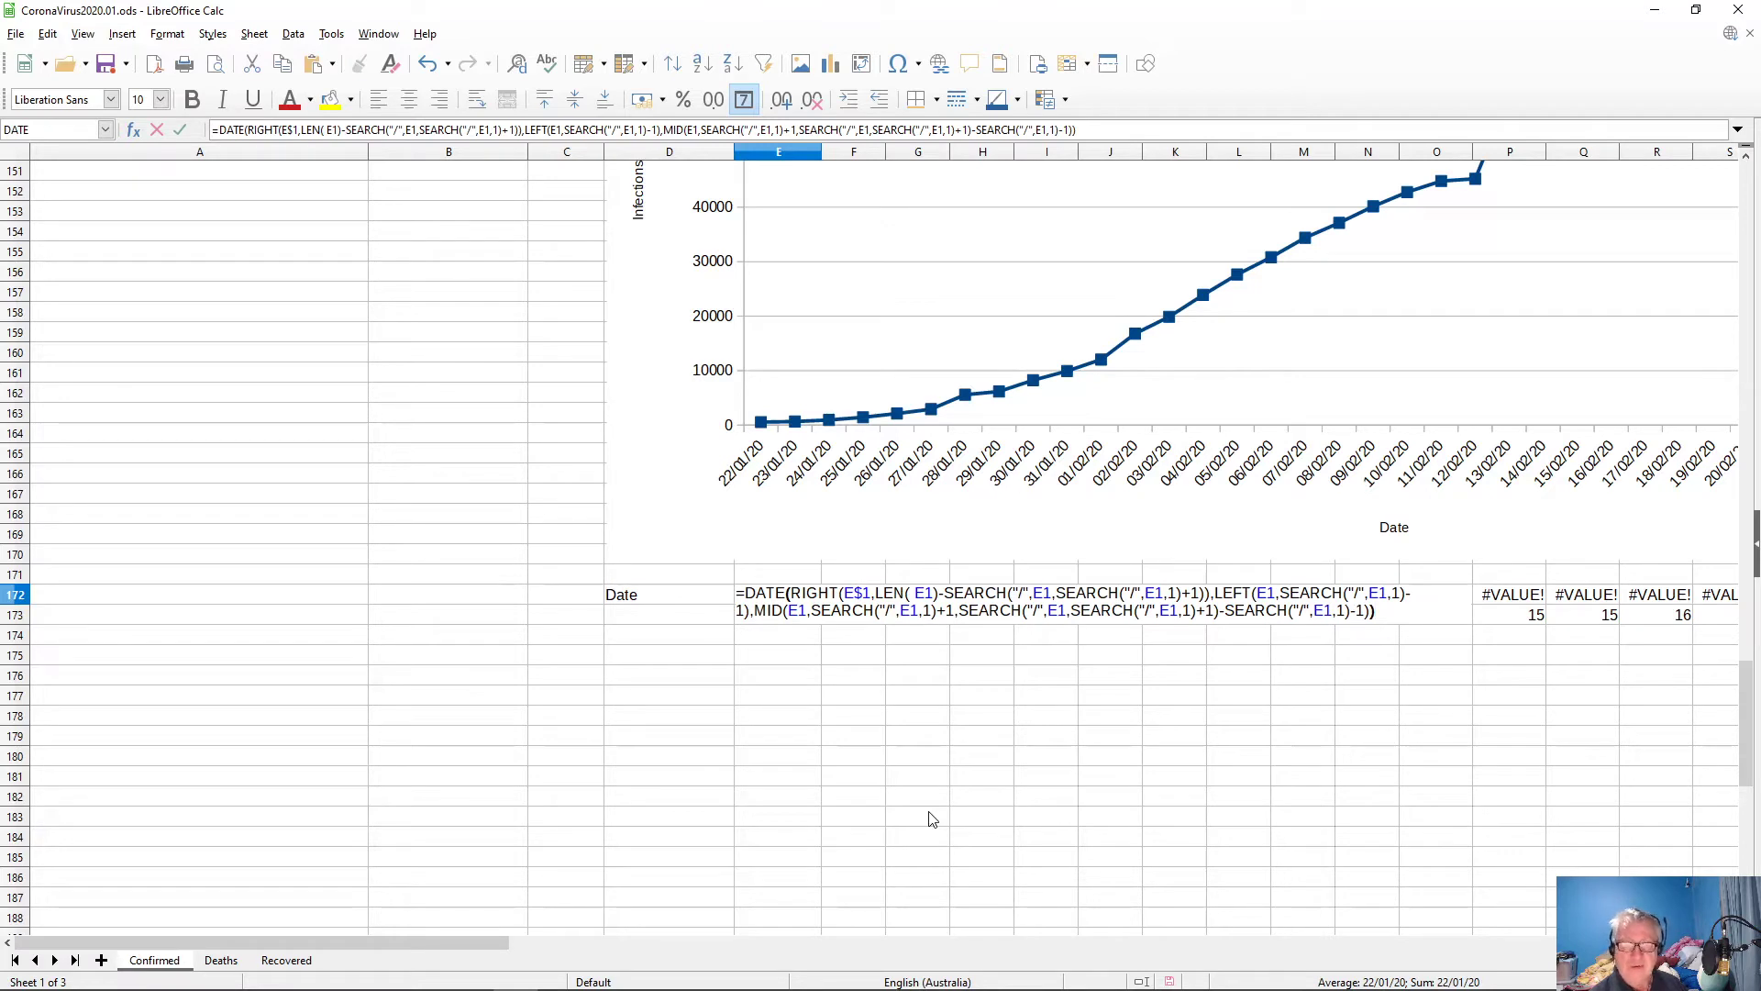
left_click(927, 595)
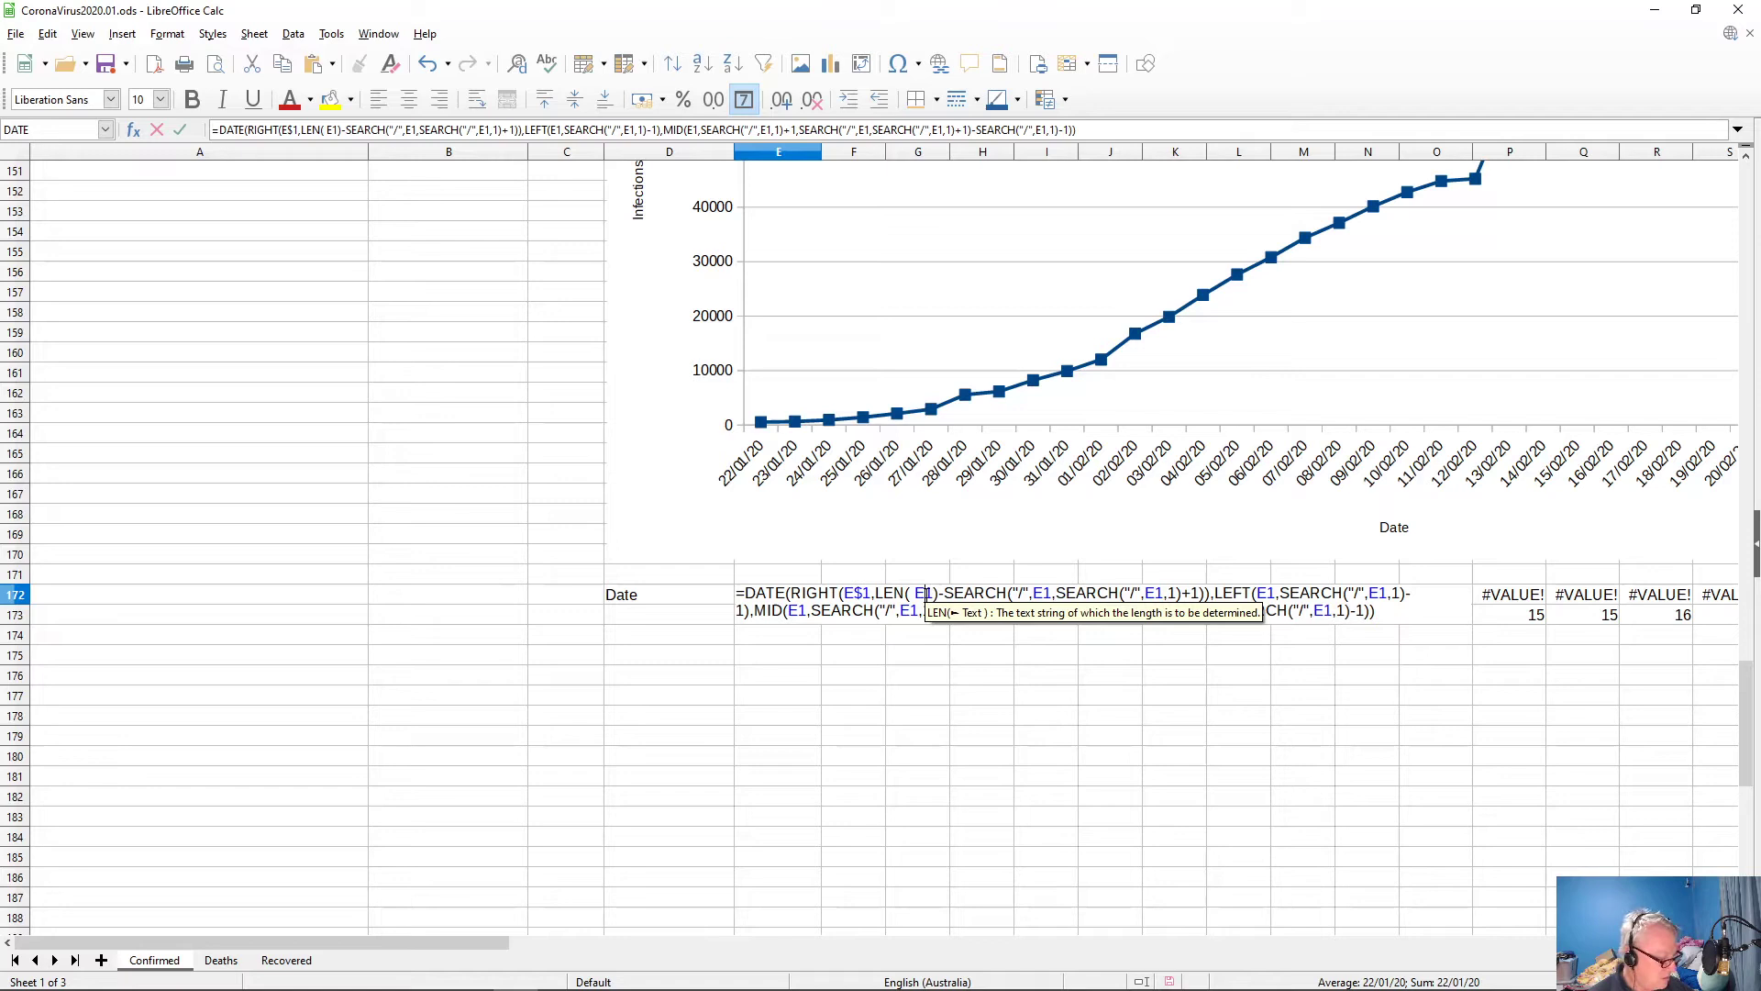
type("$")
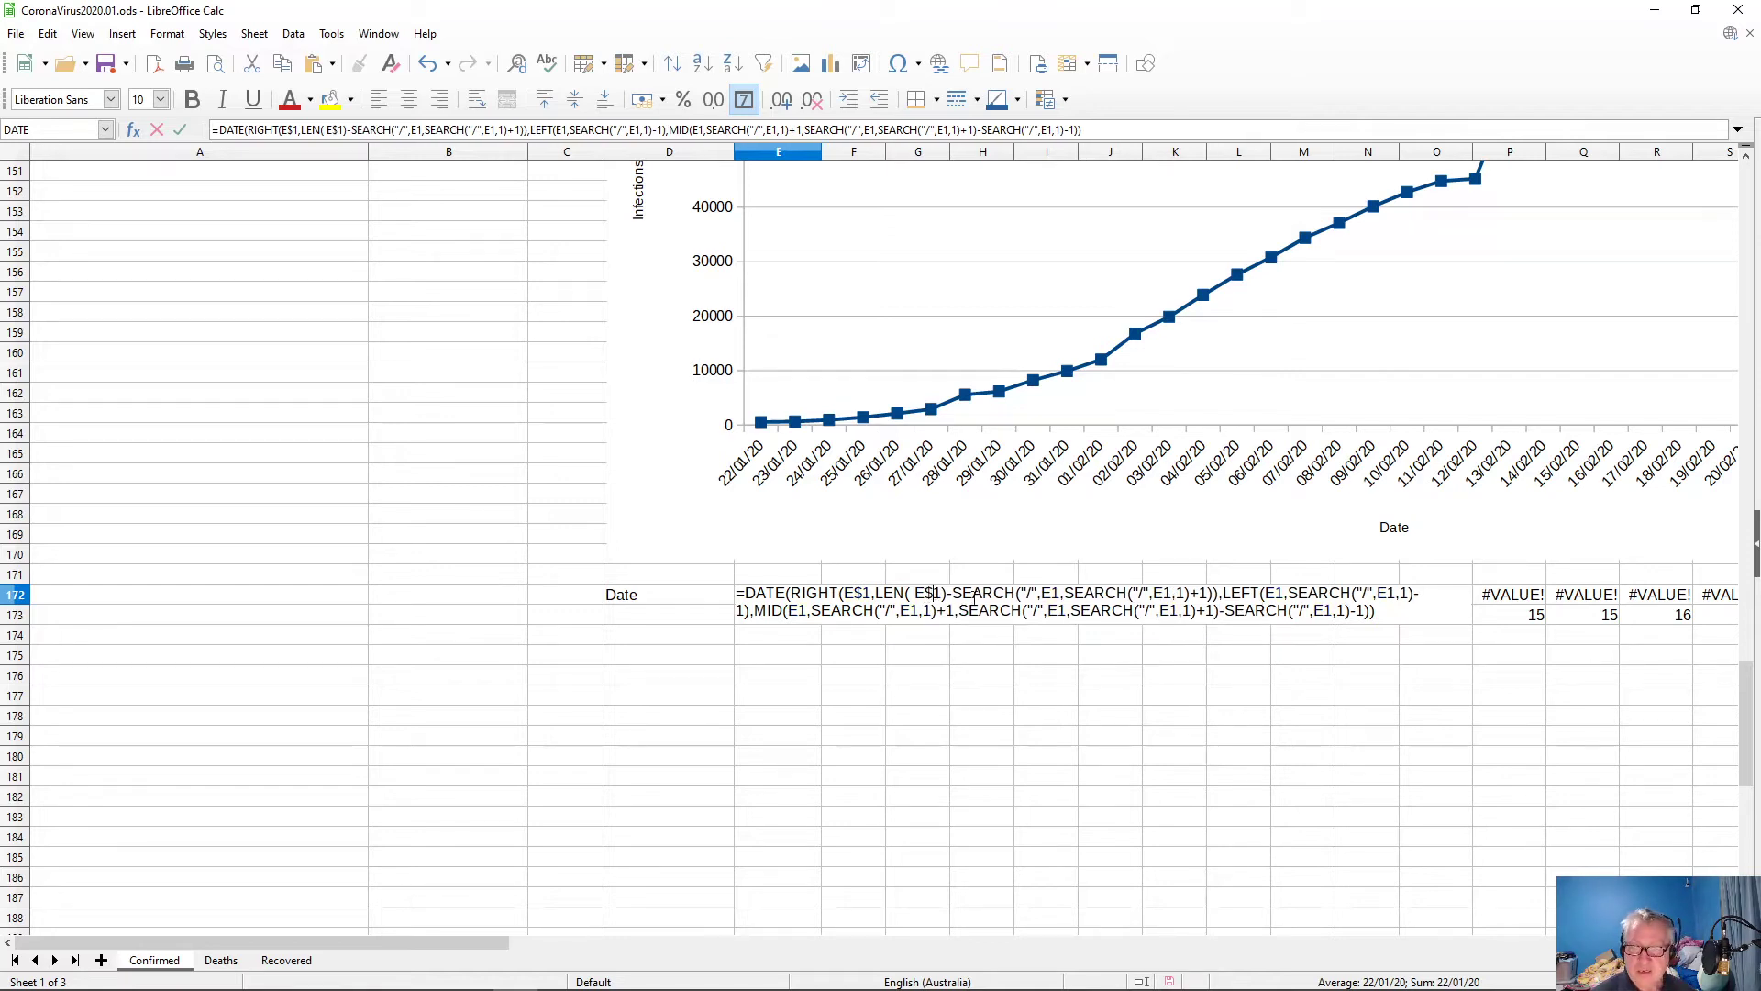
left_click(1054, 592)
type("$")
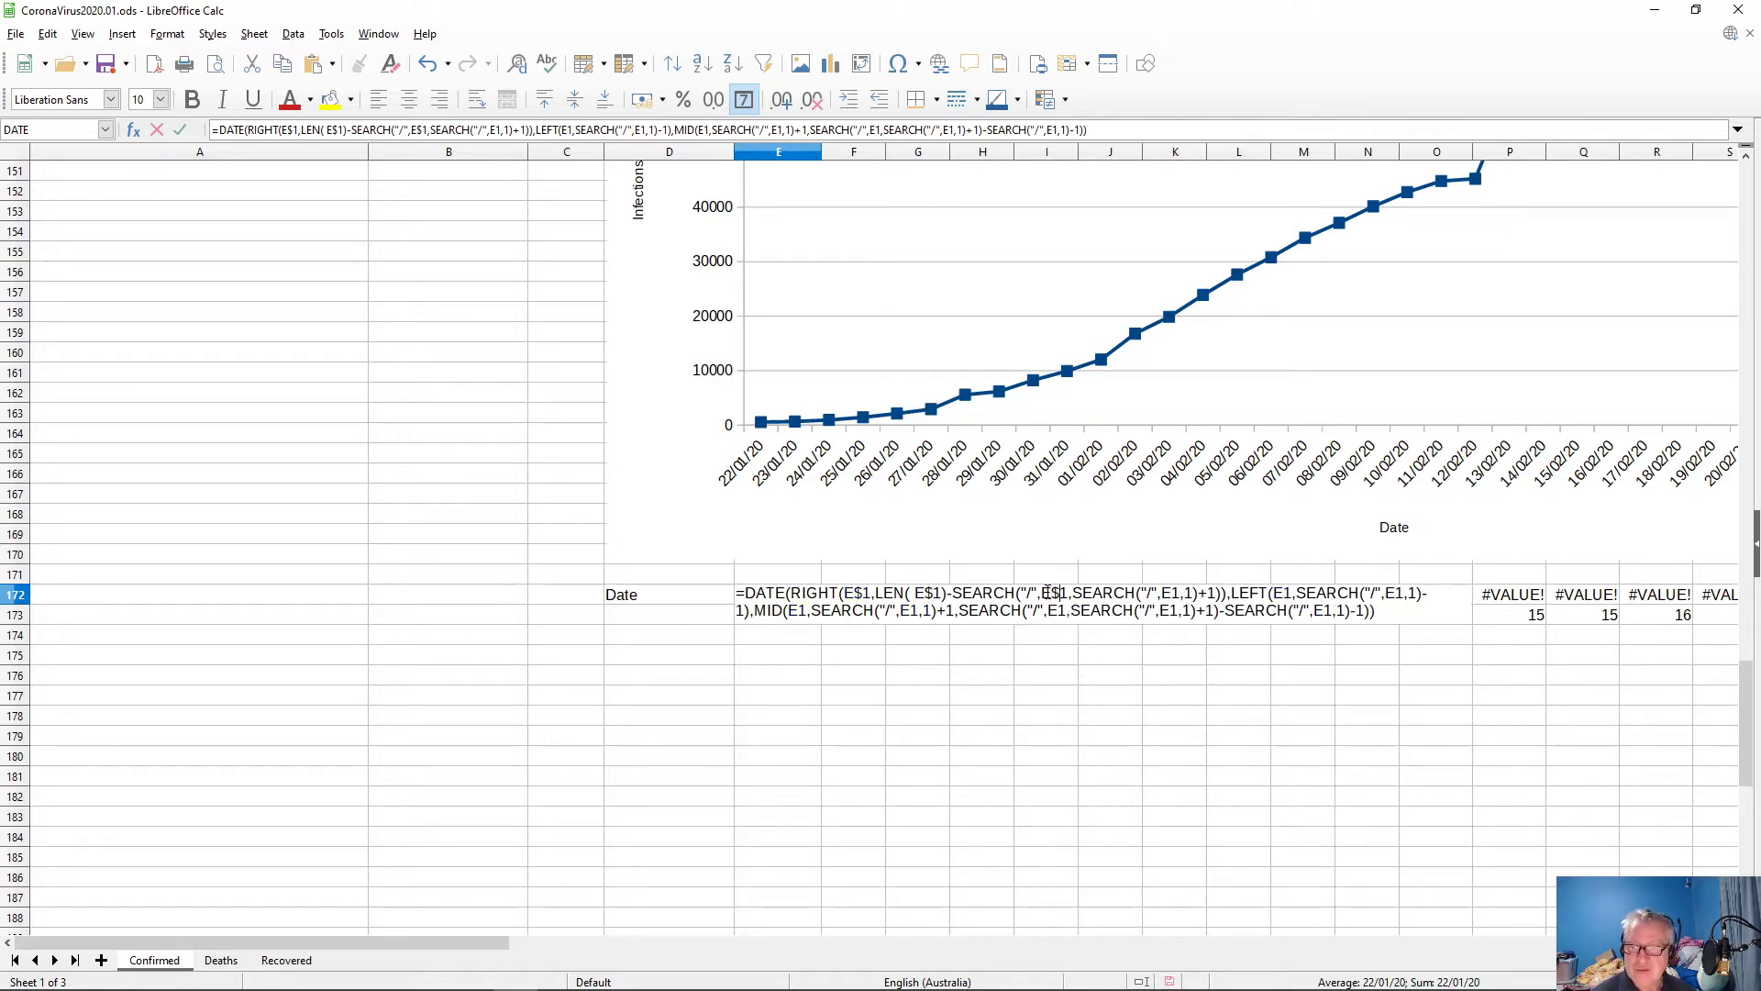
left_click(1175, 593)
type("$")
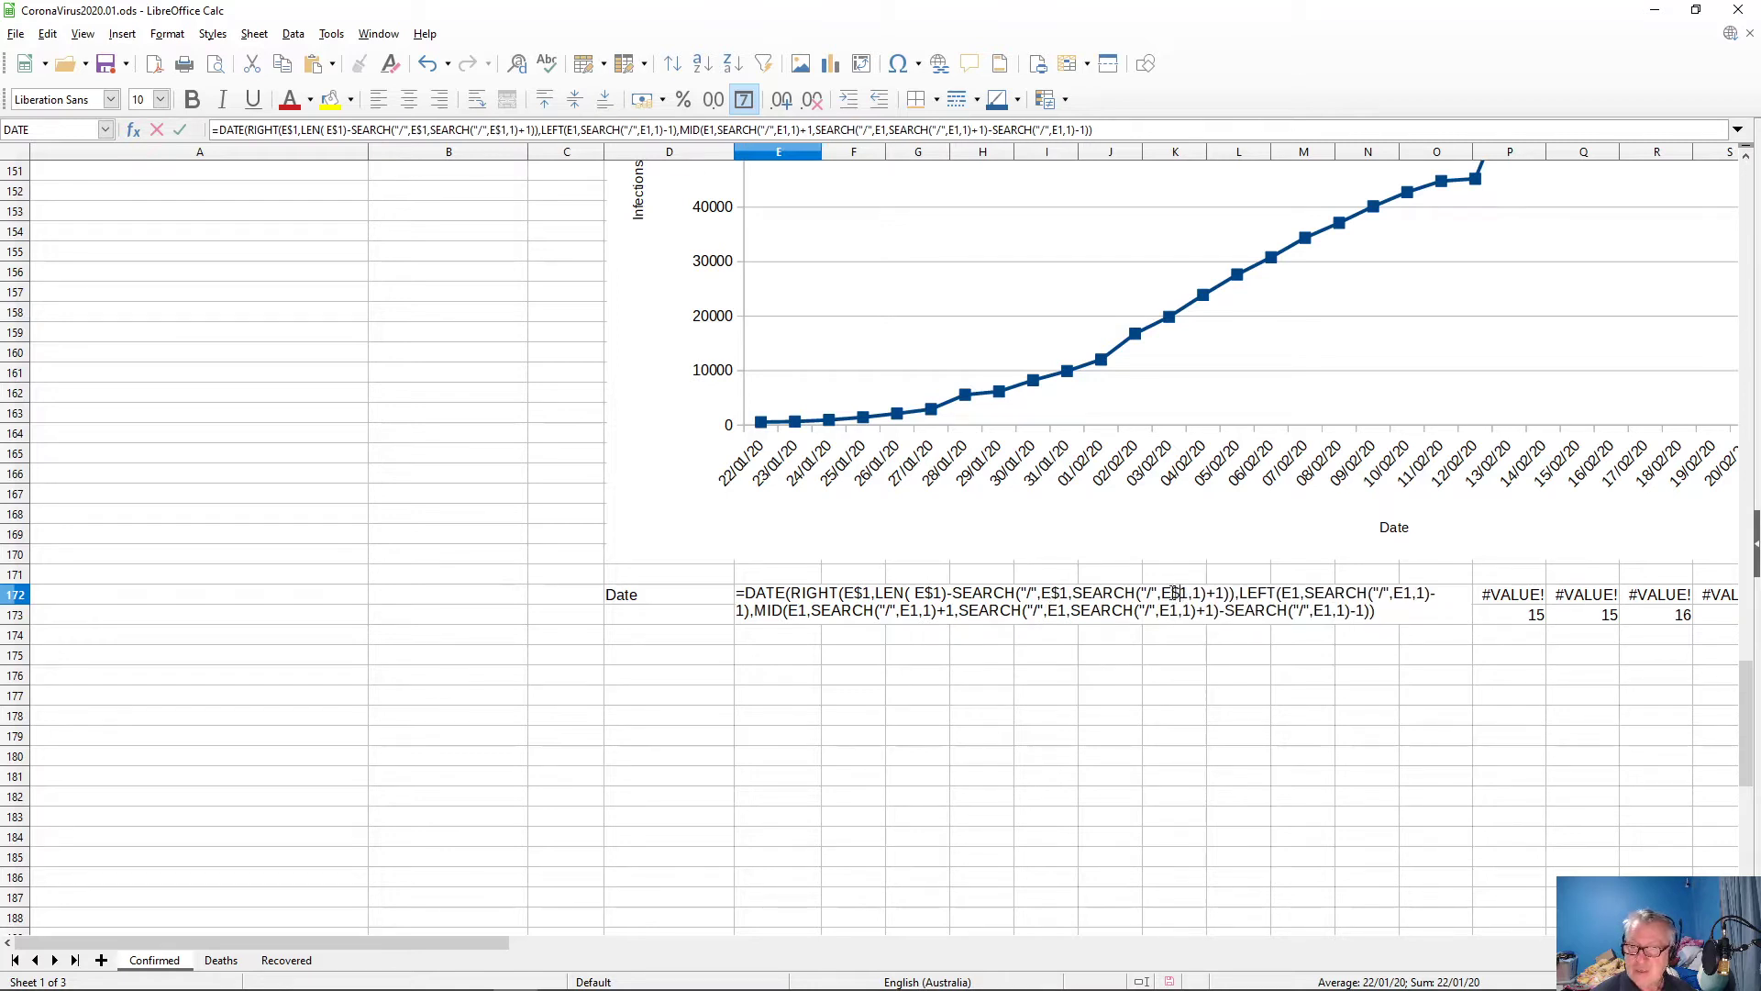
- Change the LEFT function's text reference and its SEARCH reference in E172's formula to E$1
left_click(1294, 592)
type("$")
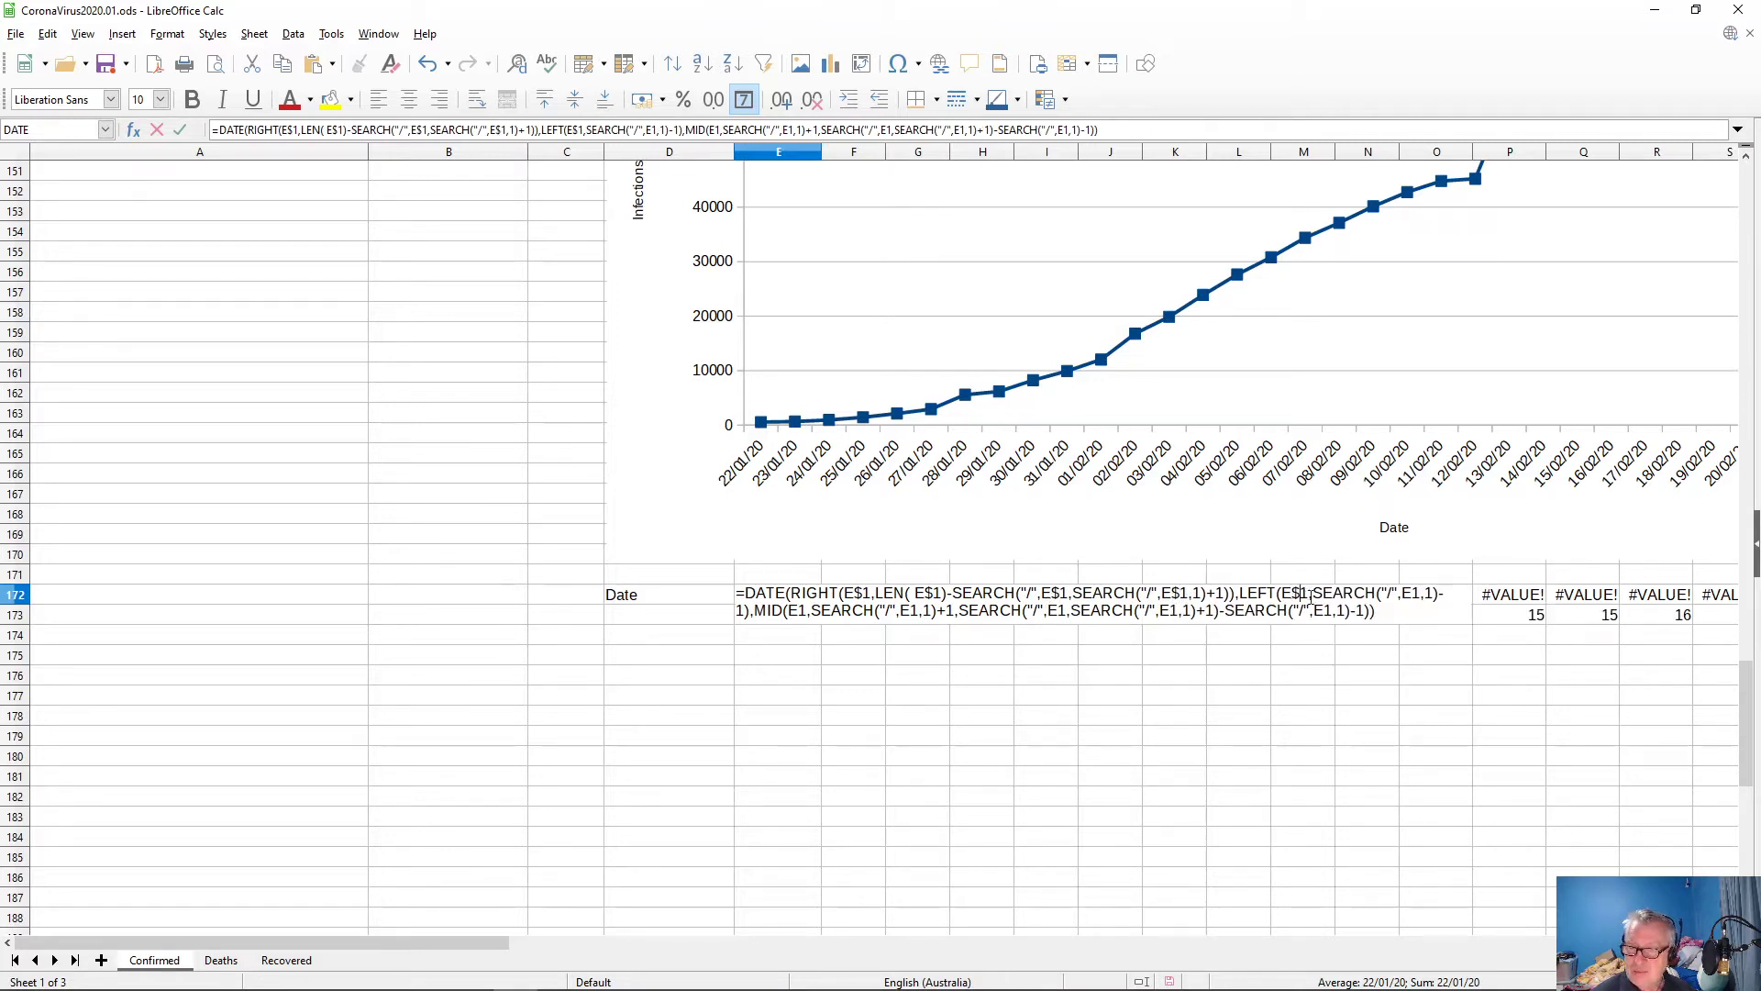
left_click(1410, 593)
type("$")
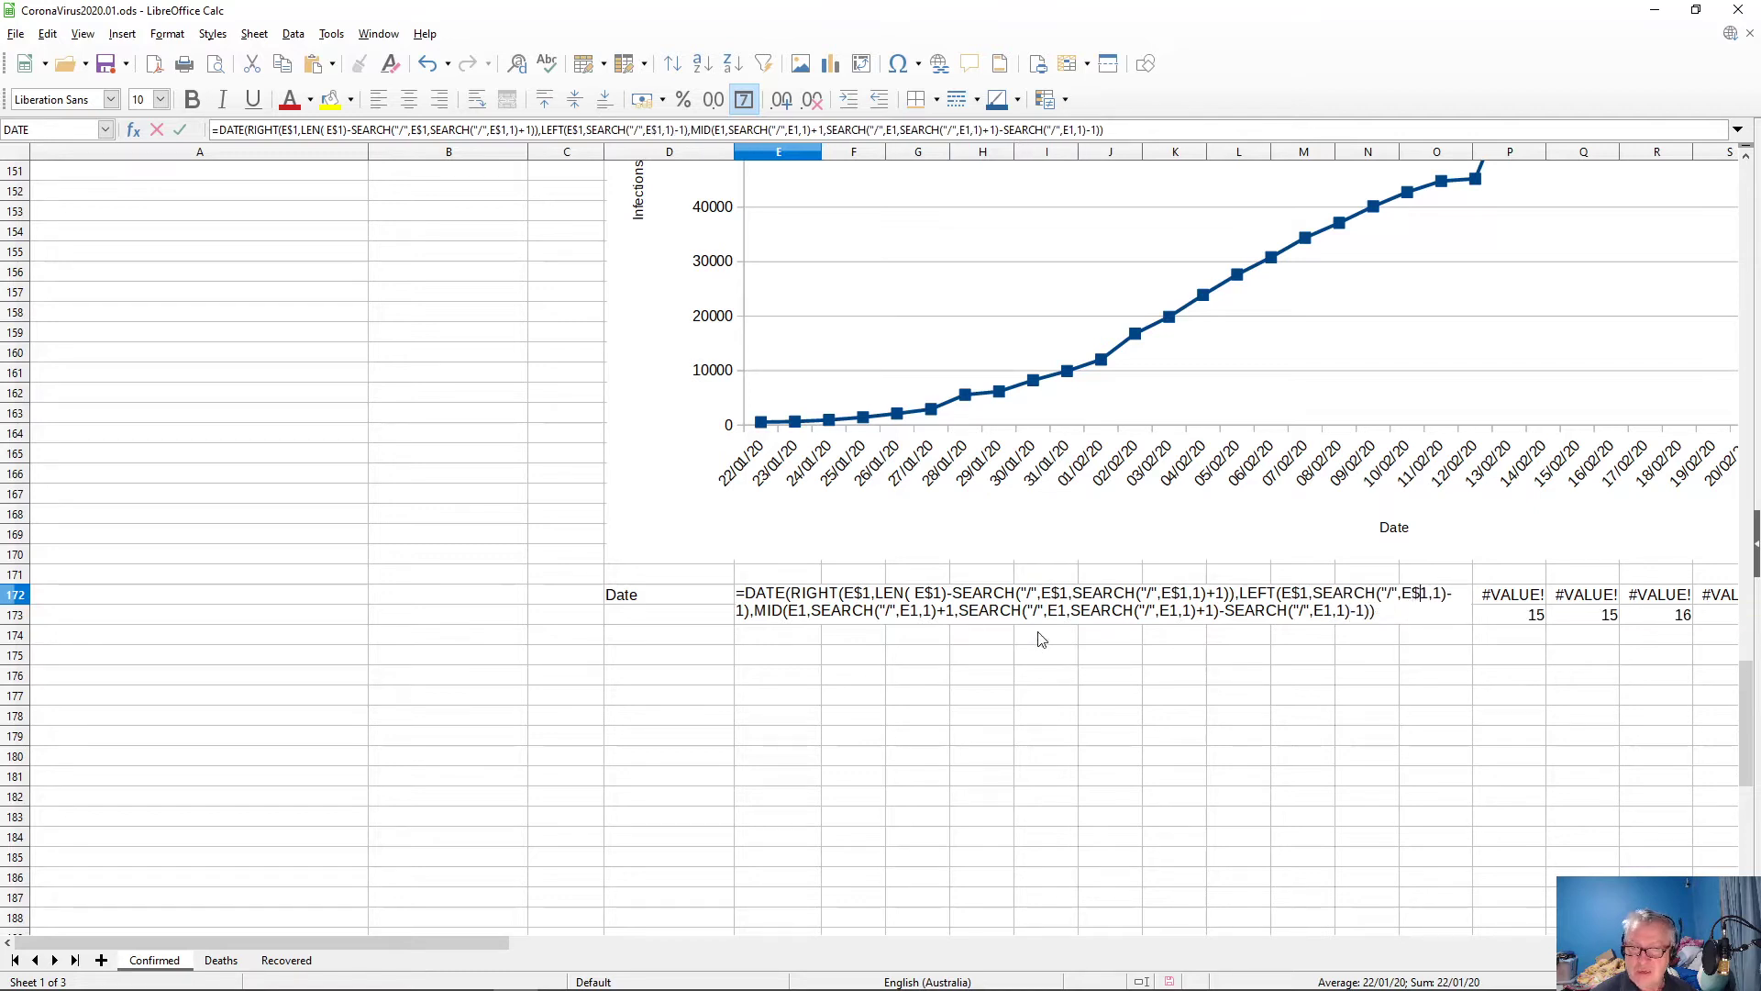
- Change MID's text reference, its start-position SEARCH and the outer length SEARCH in E172's formula to E$1
left_click(798, 612)
type("$")
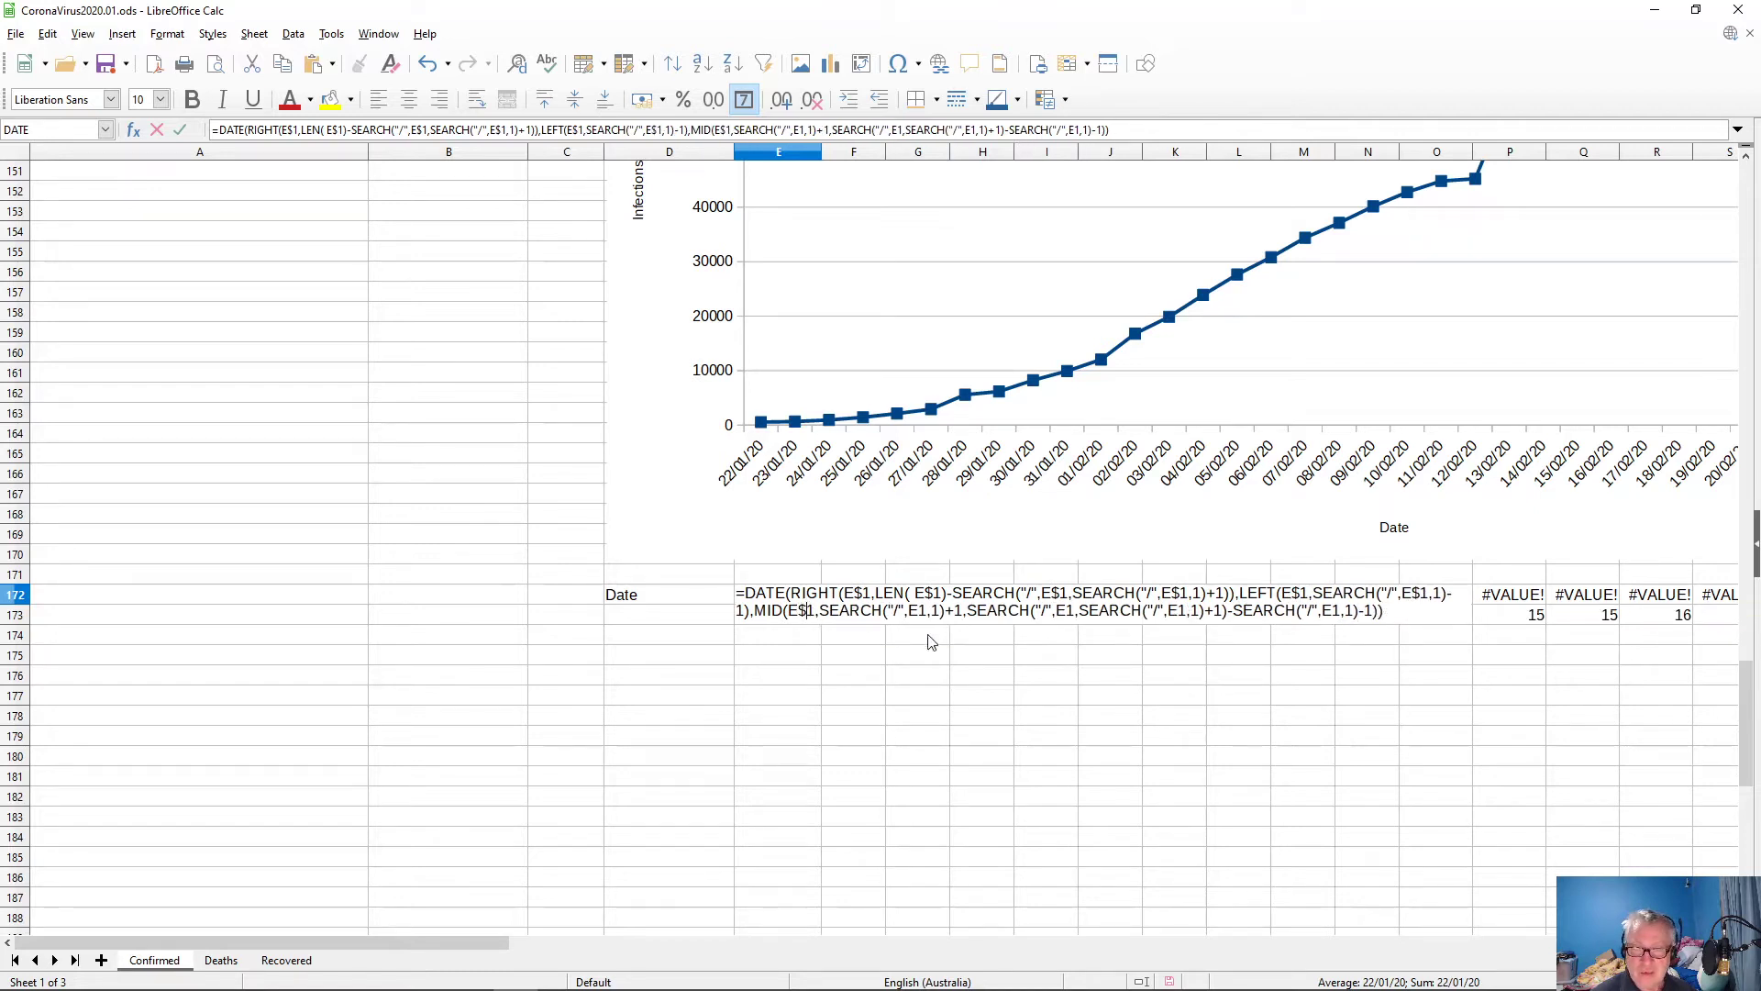
left_click(918, 612)
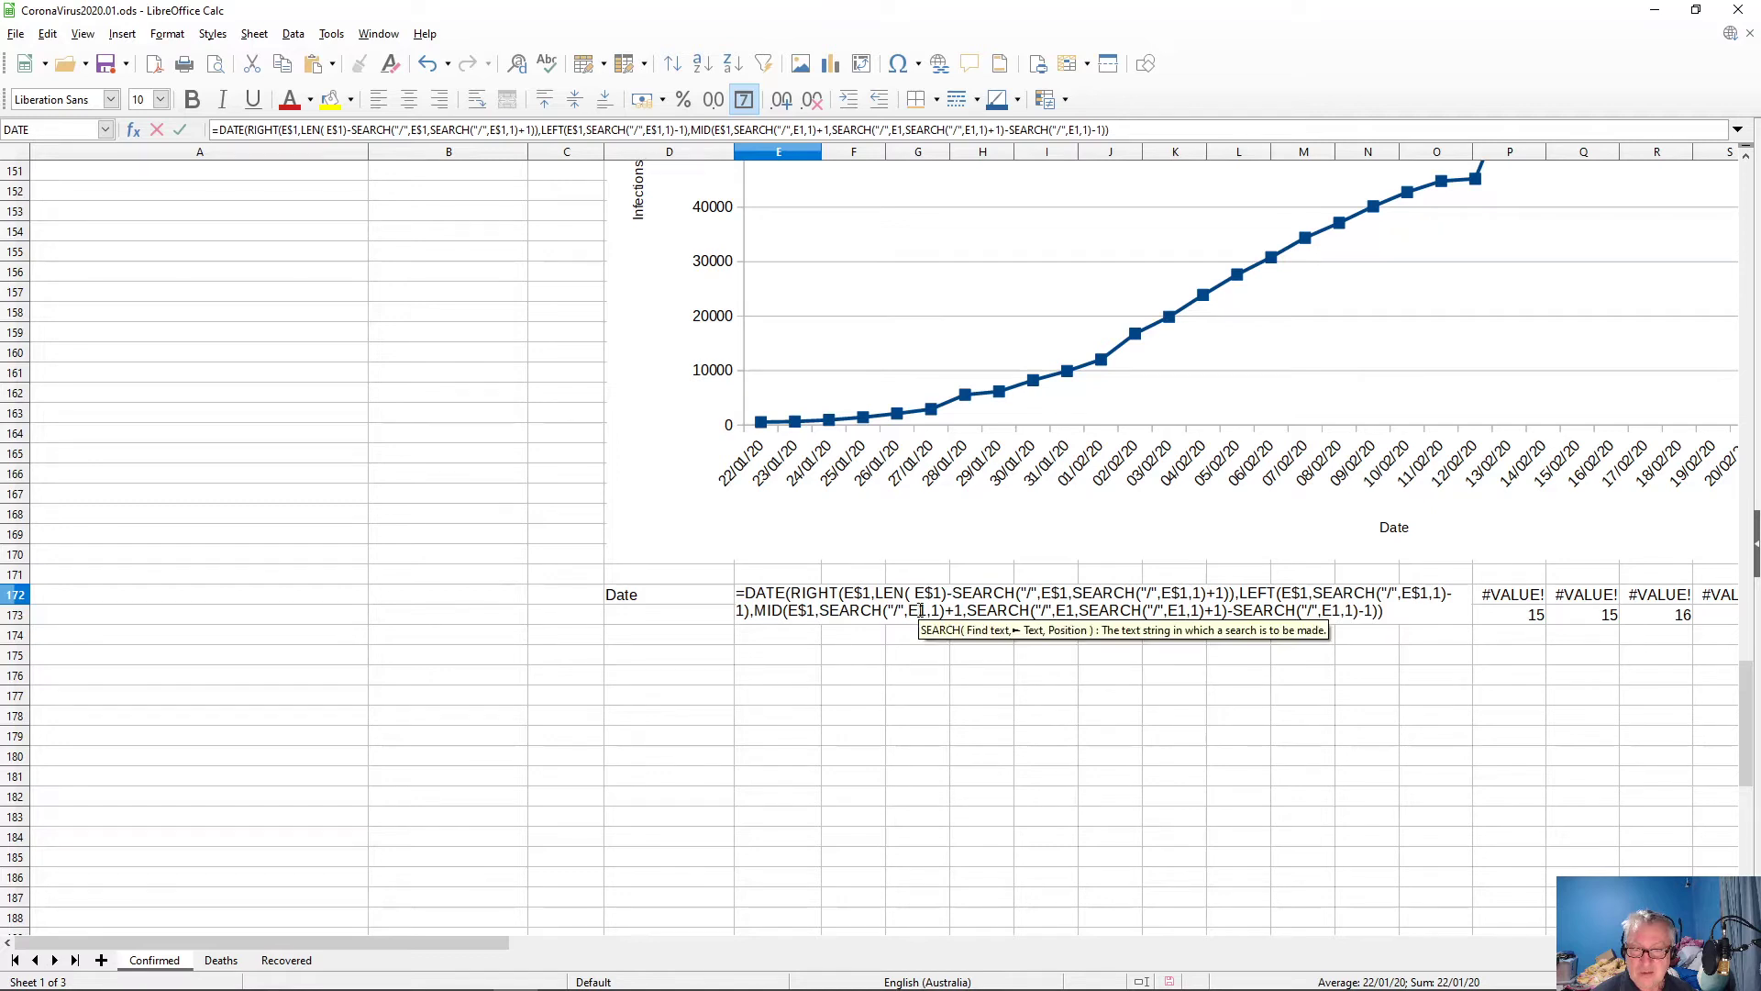
type("$")
left_click(1075, 613)
type("$")
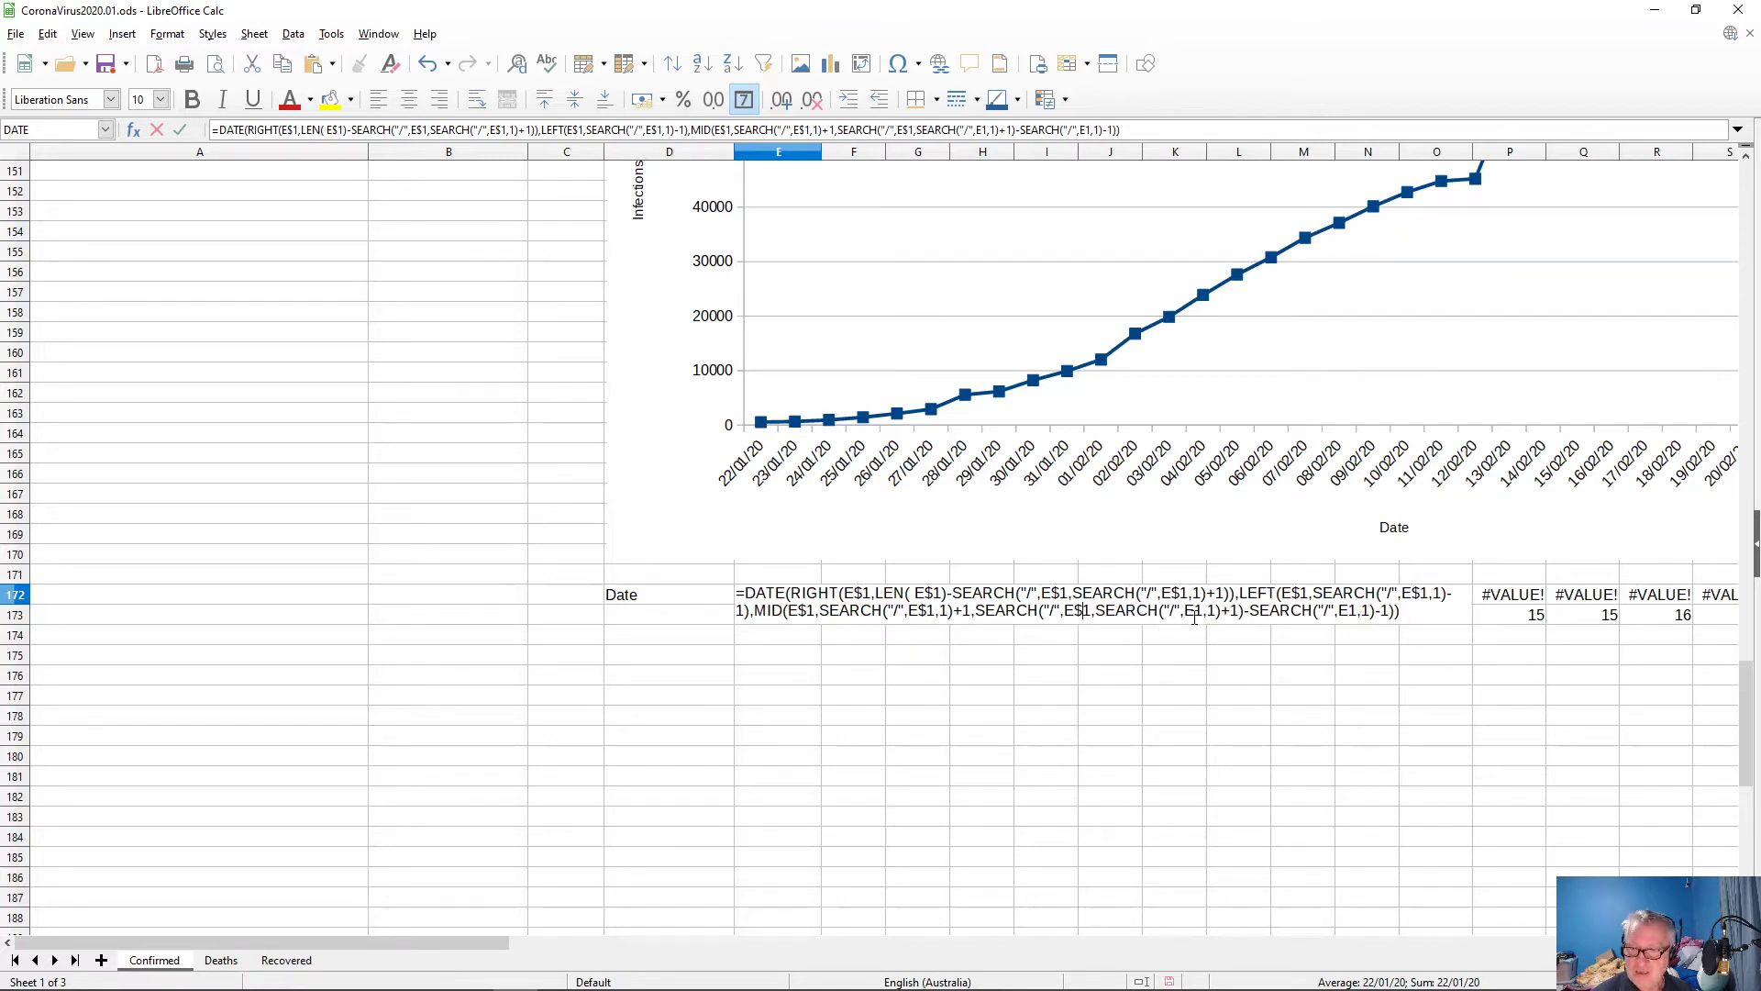
- Anchor the last two E1 references in the E172 date formula to row 1 as E$1
left_click(1197, 612)
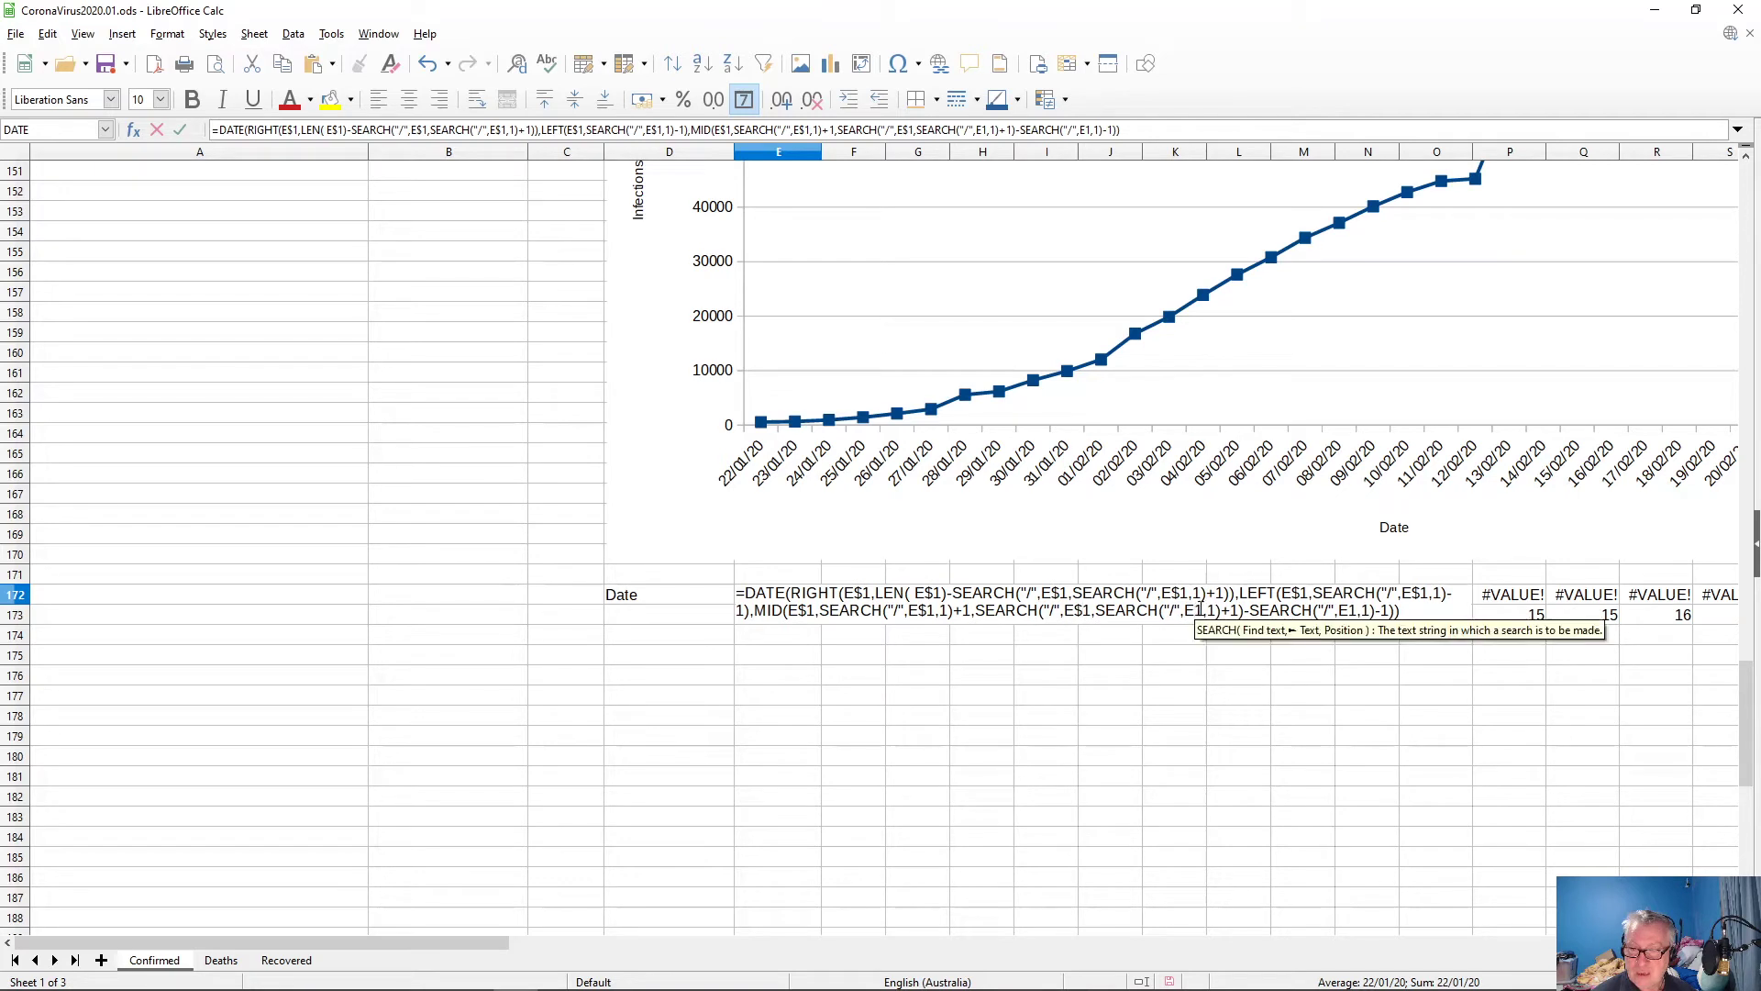
type("$")
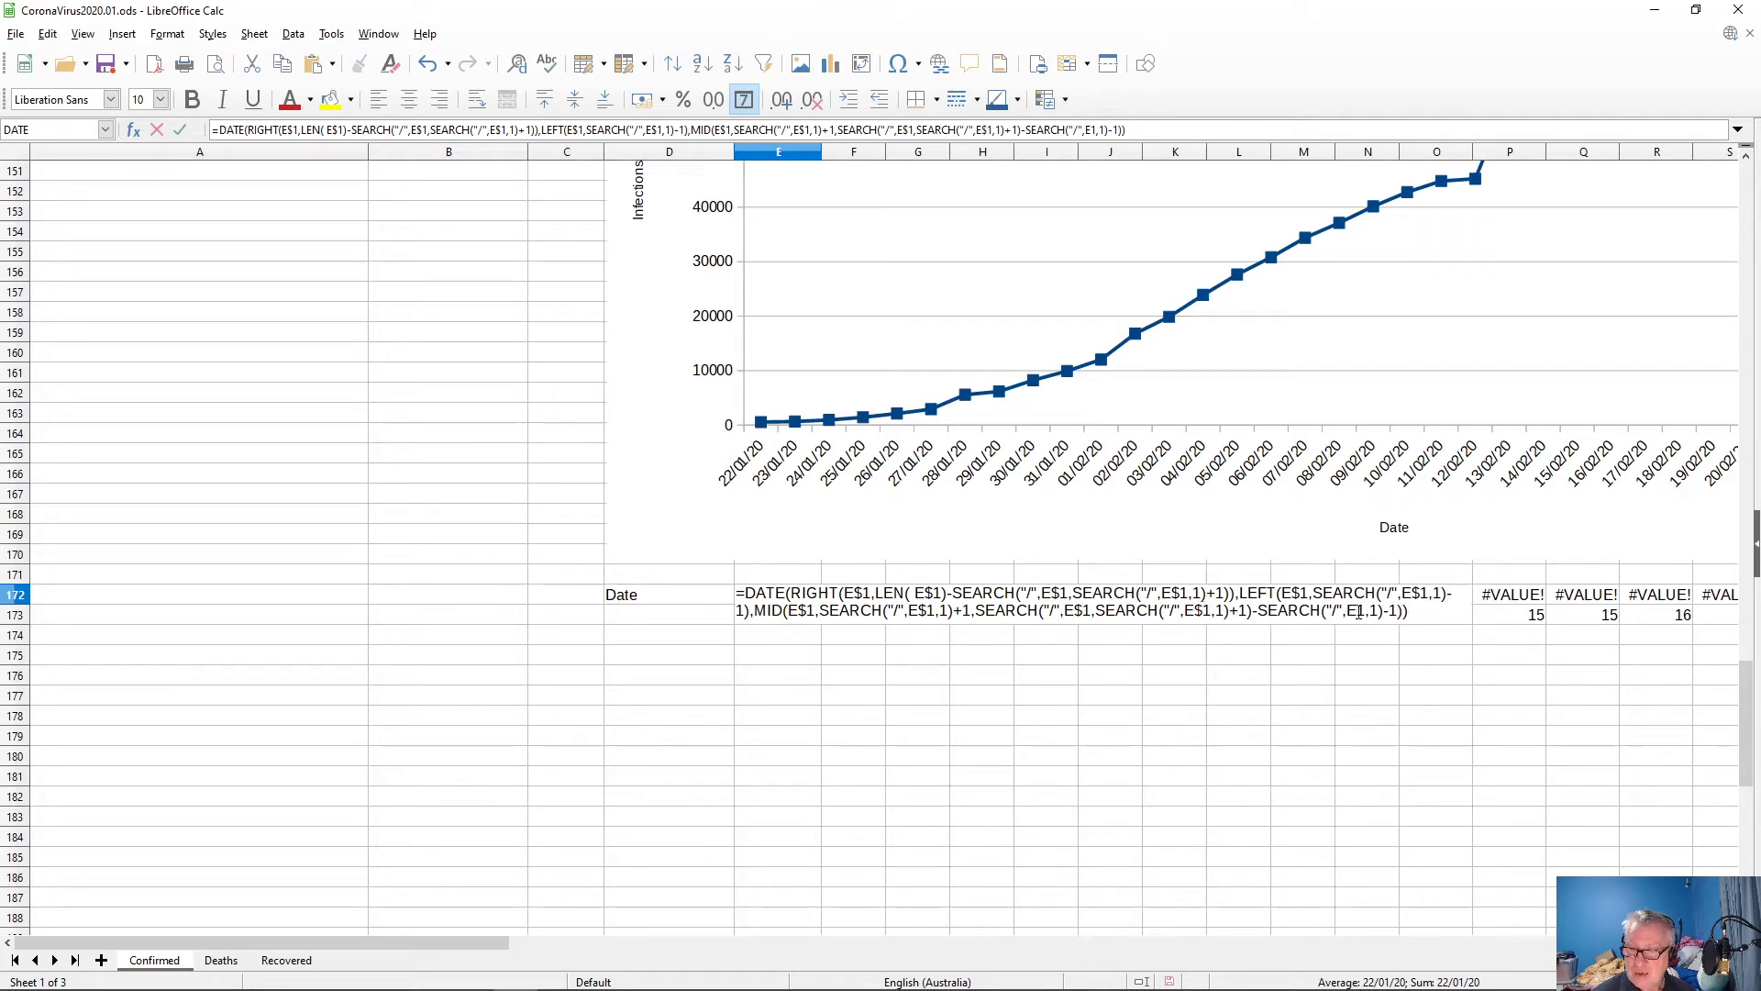
left_click(1360, 612)
type("$")
key("Return")
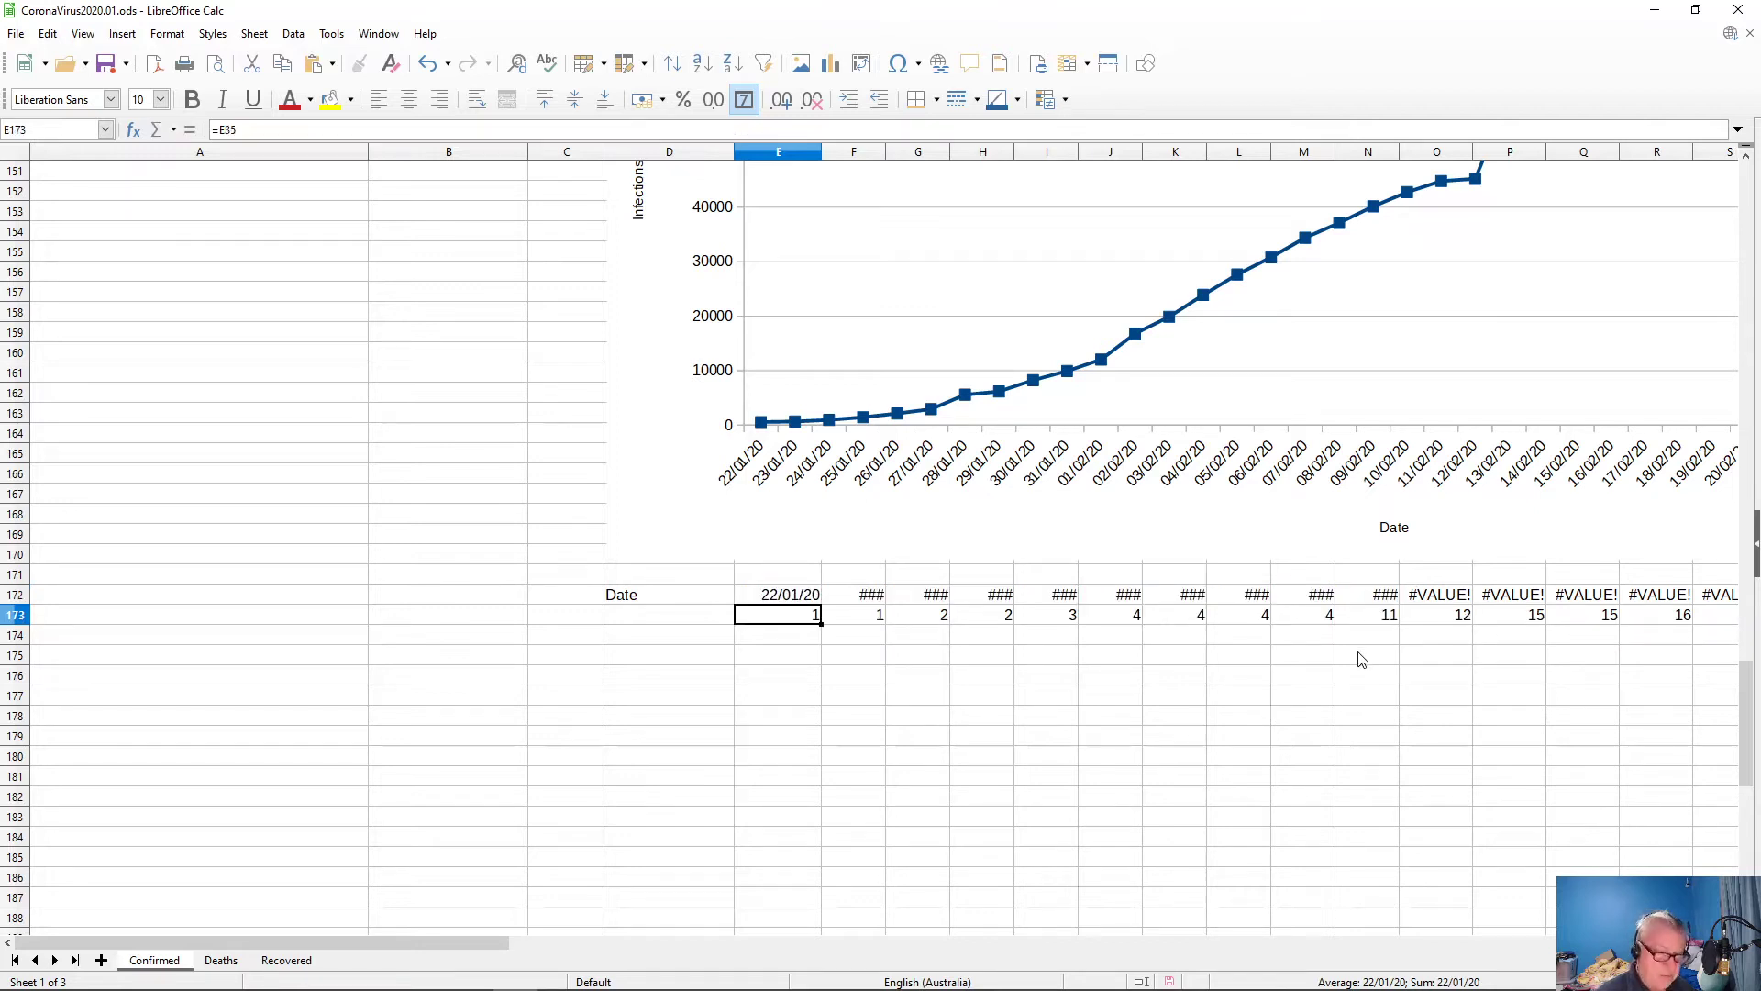
- Copy the date formula from E172 into the test range E175:E186
key("Up")
key("ctrl+c")
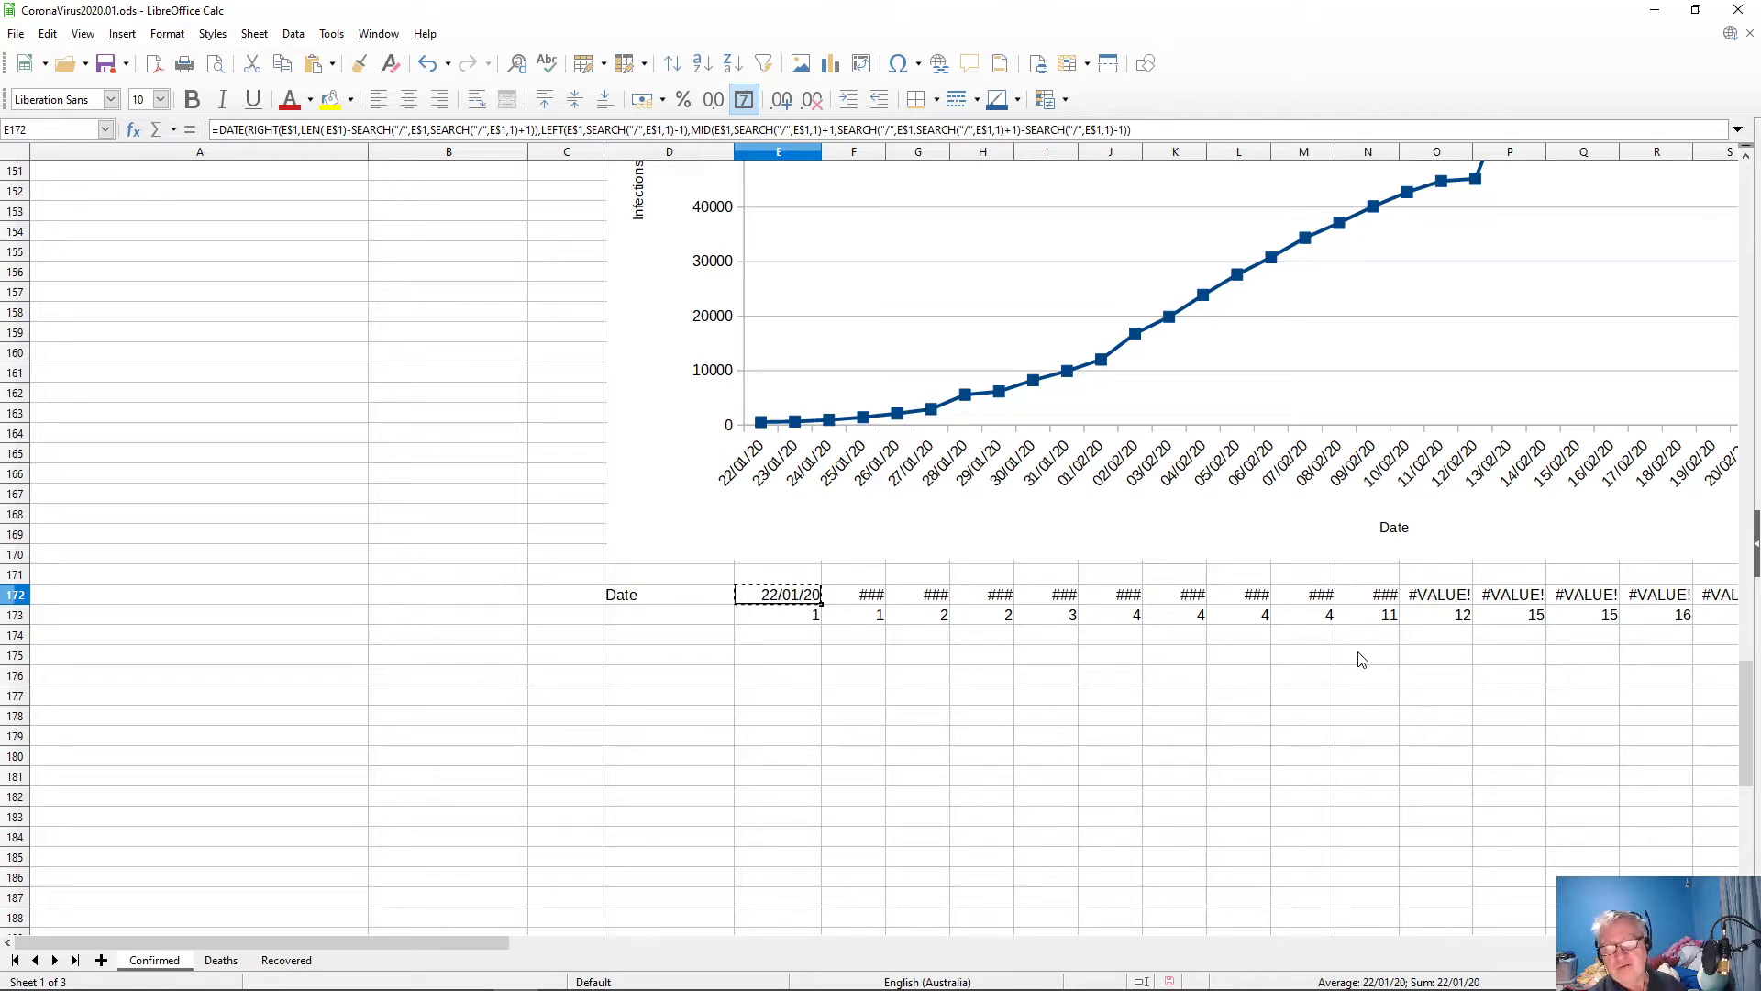
key("Down")
key("shift+Down")
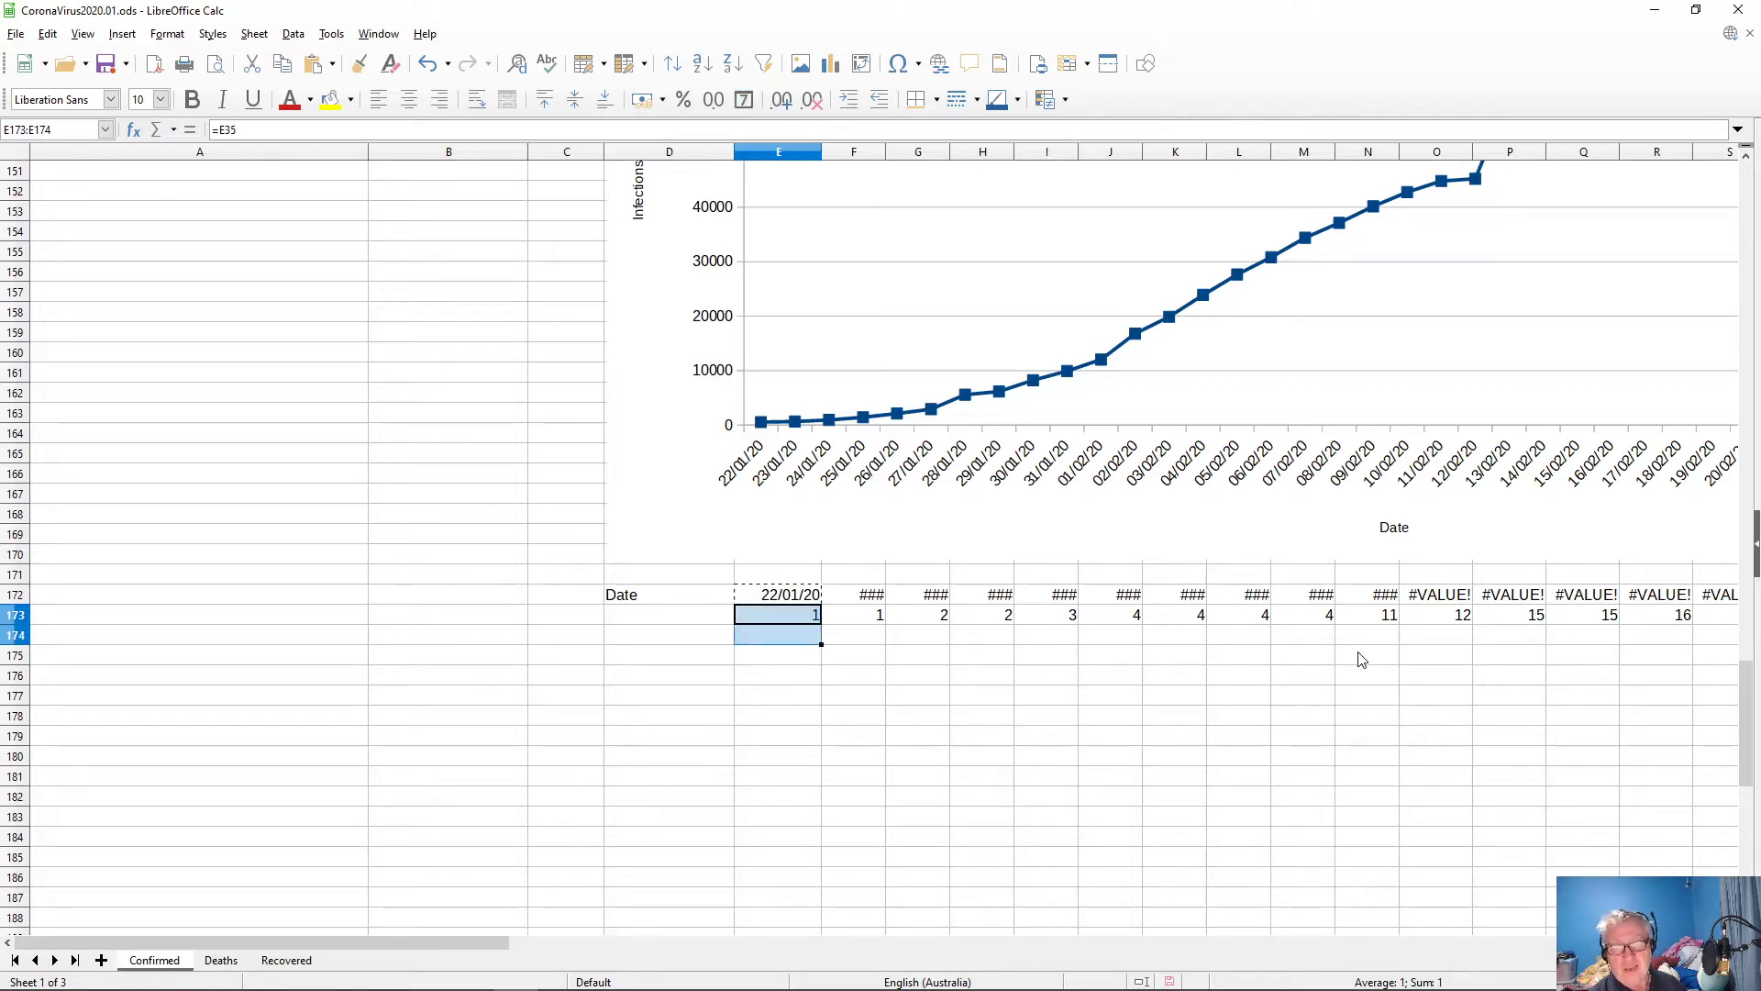
key("Up")
key("Down")
key("Down")
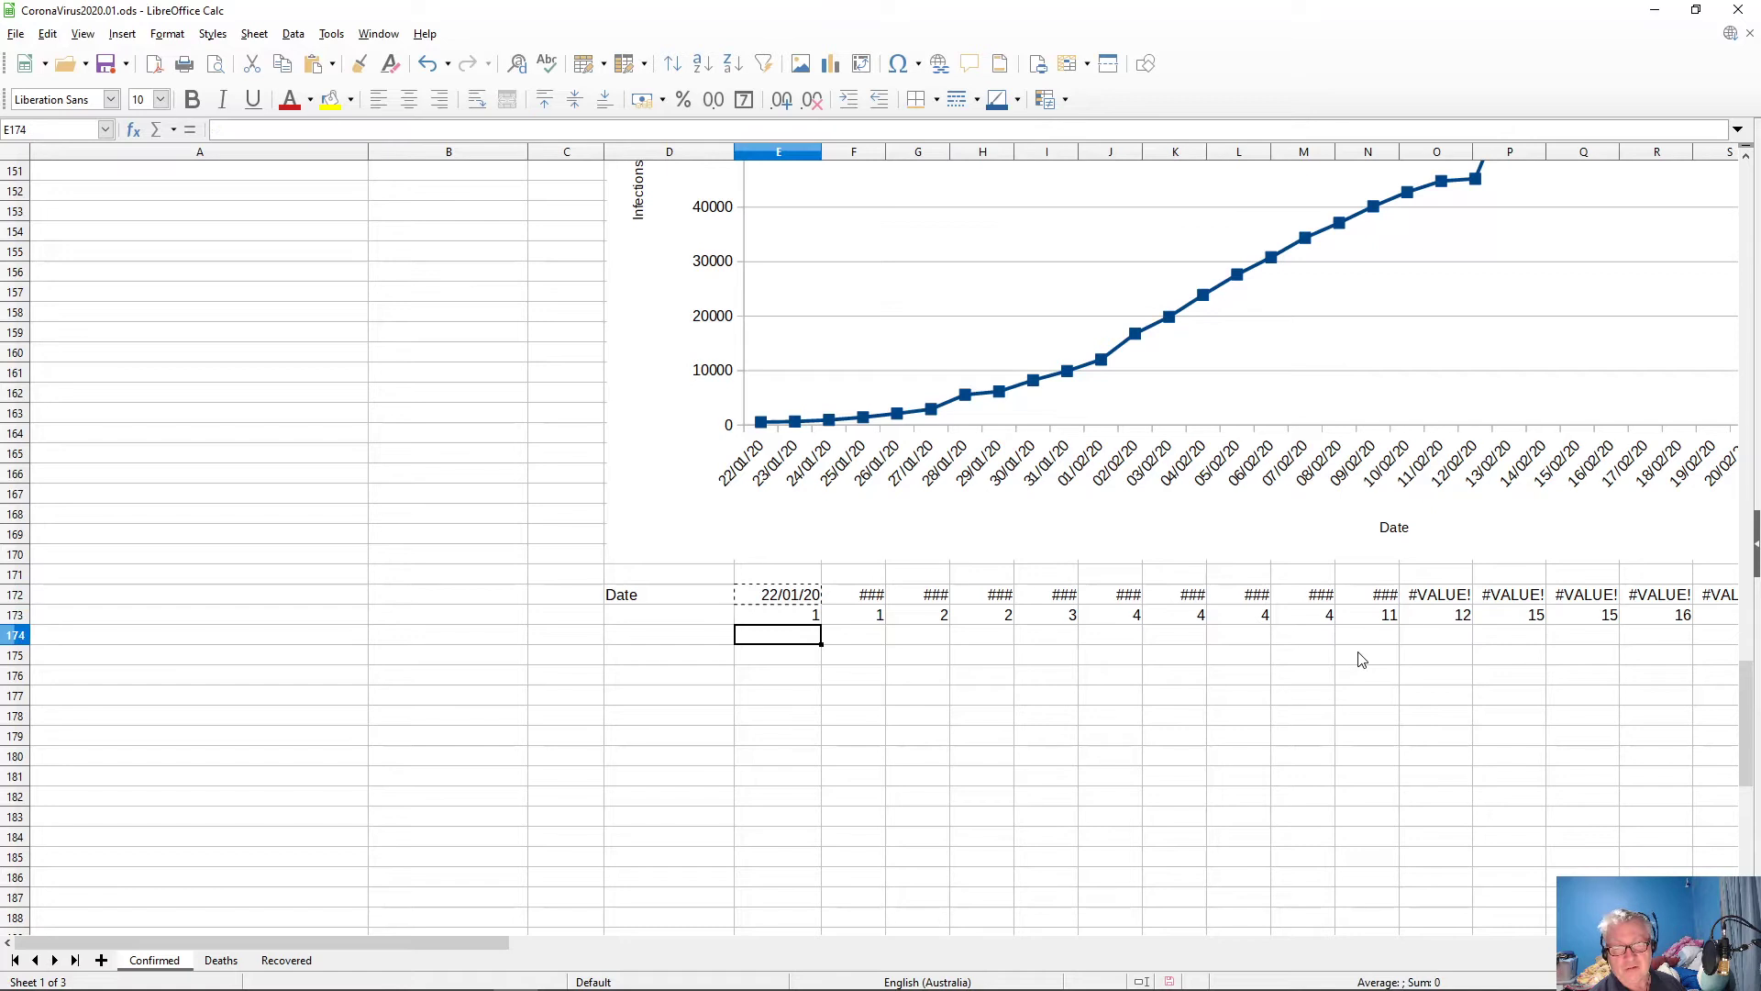
key("Down")
key("shift+Down")
key("shift+Down")
key("shift+Down")
key("shift+Down")
key("shift+Down")
key("shift+Down")
key("shift+Down")
key("shift+Down")
key("shift+Down")
key("shift+Down")
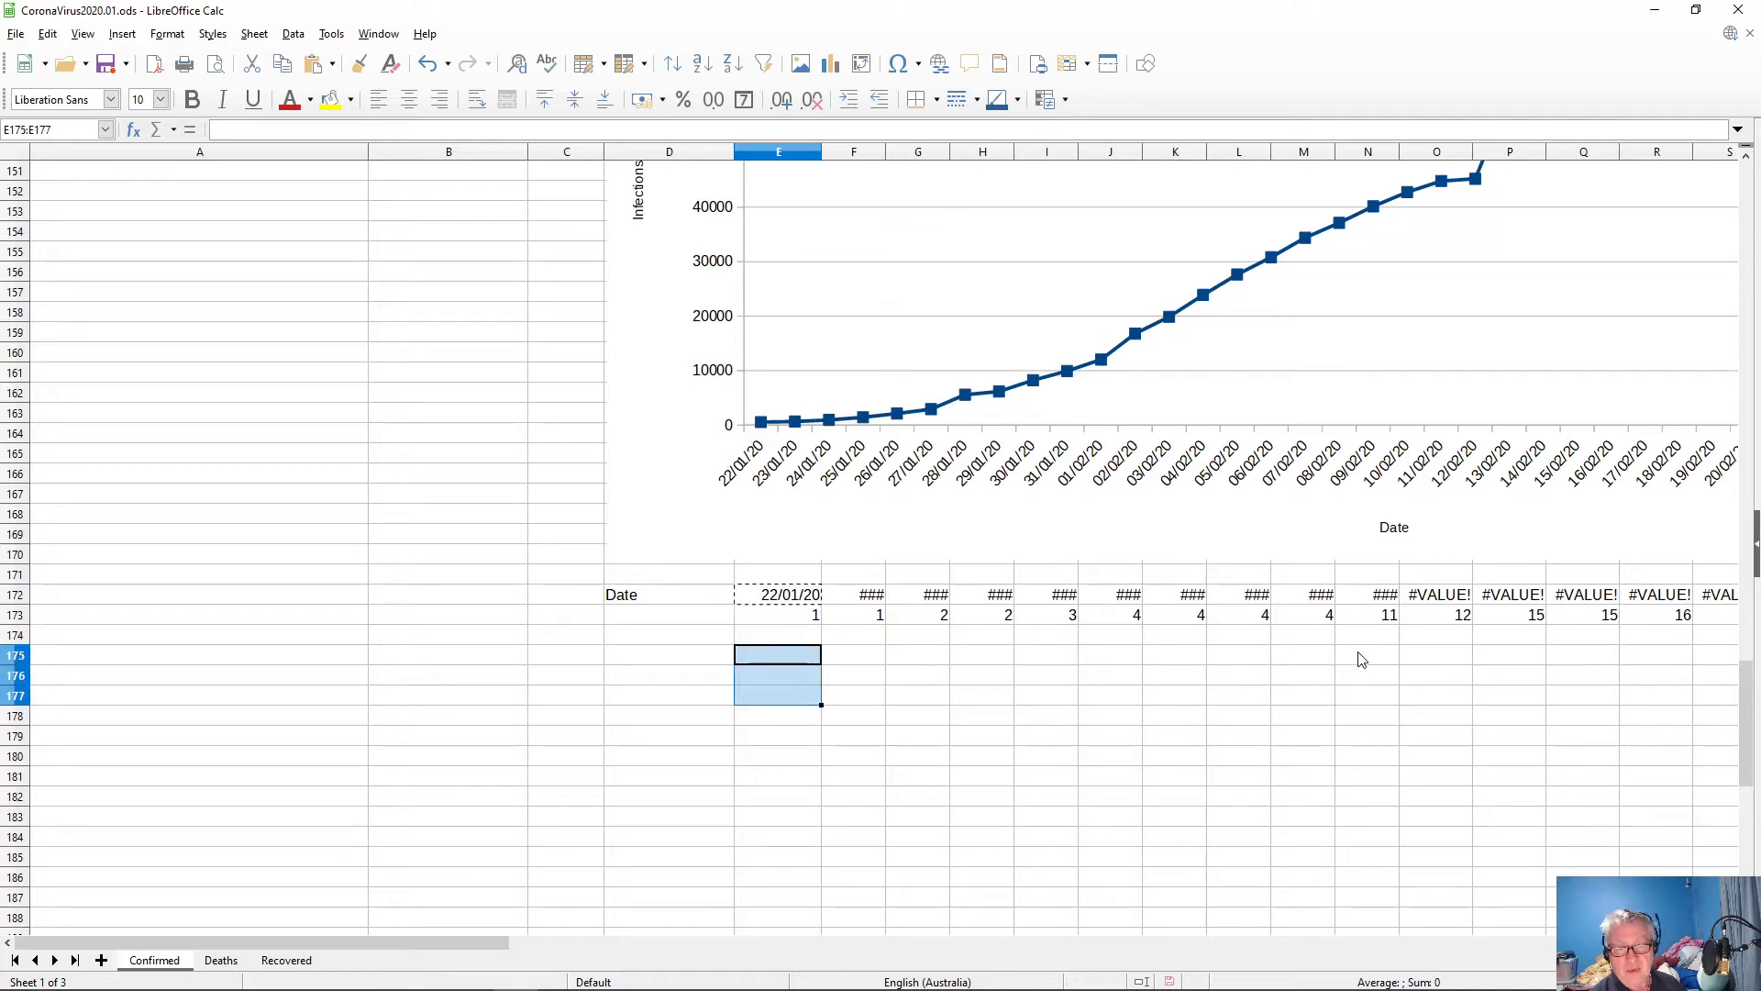
key("shift+Down")
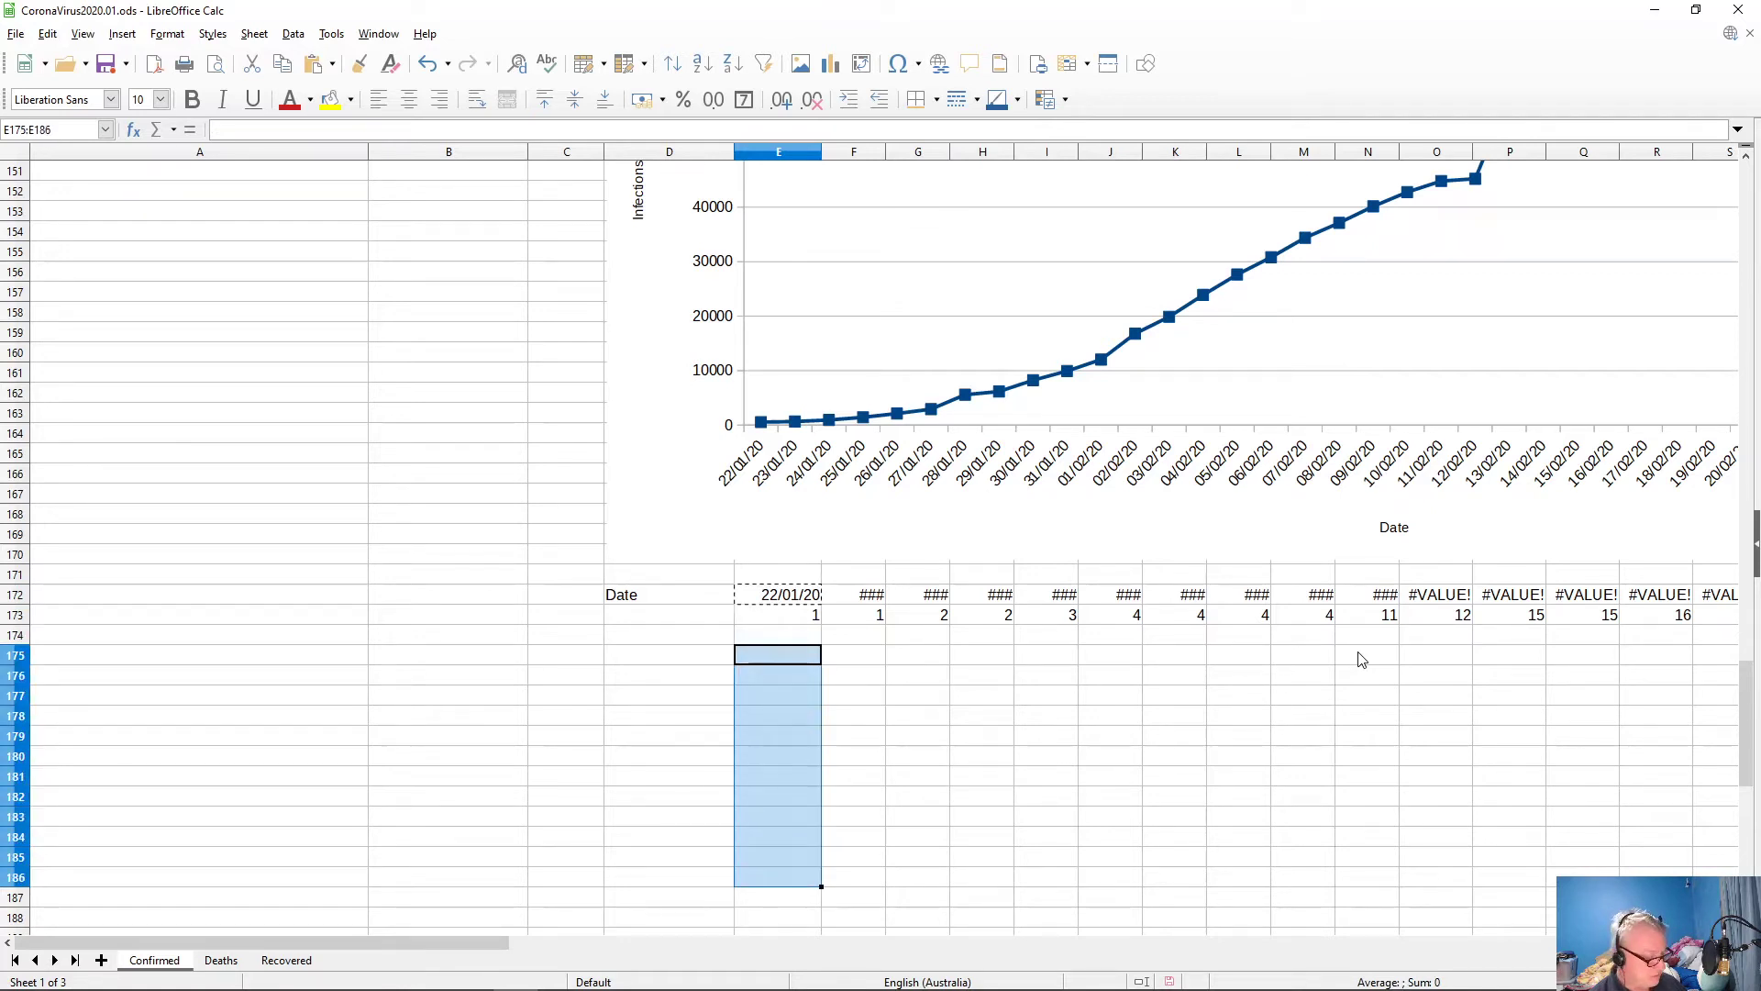
key("ctrl+v")
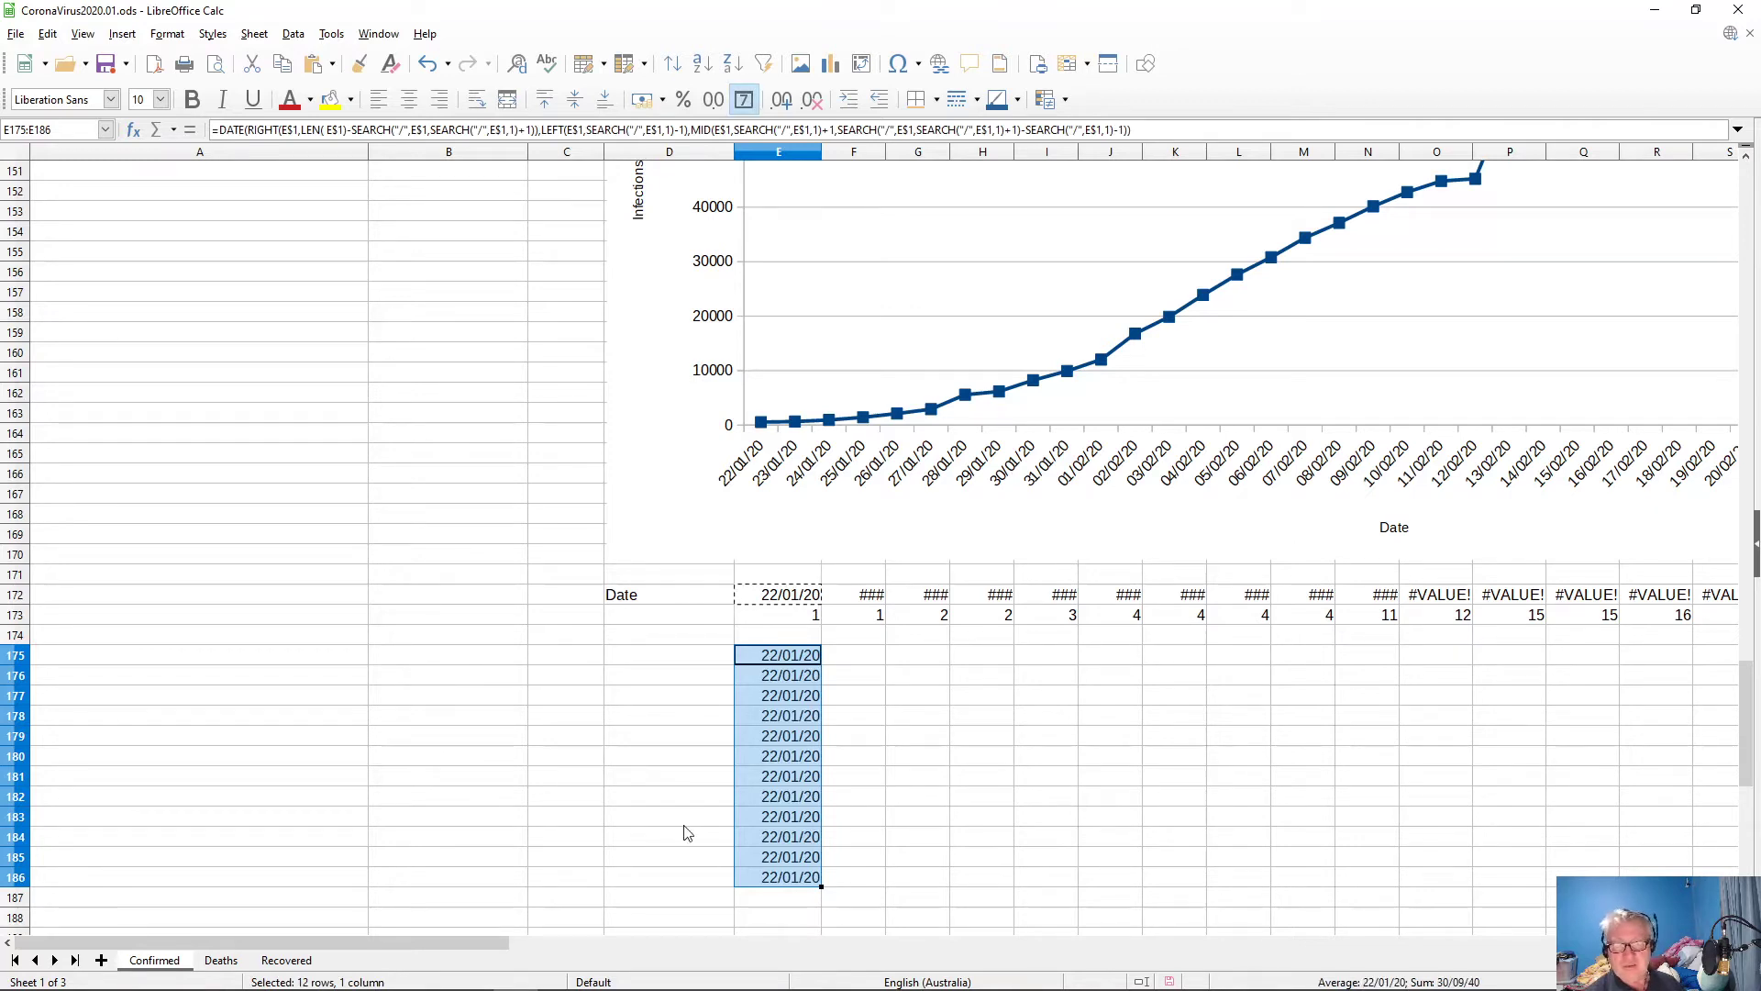
- Examine the copied formulas in E175:E186 to check how their row references behave
left_click(785, 660)
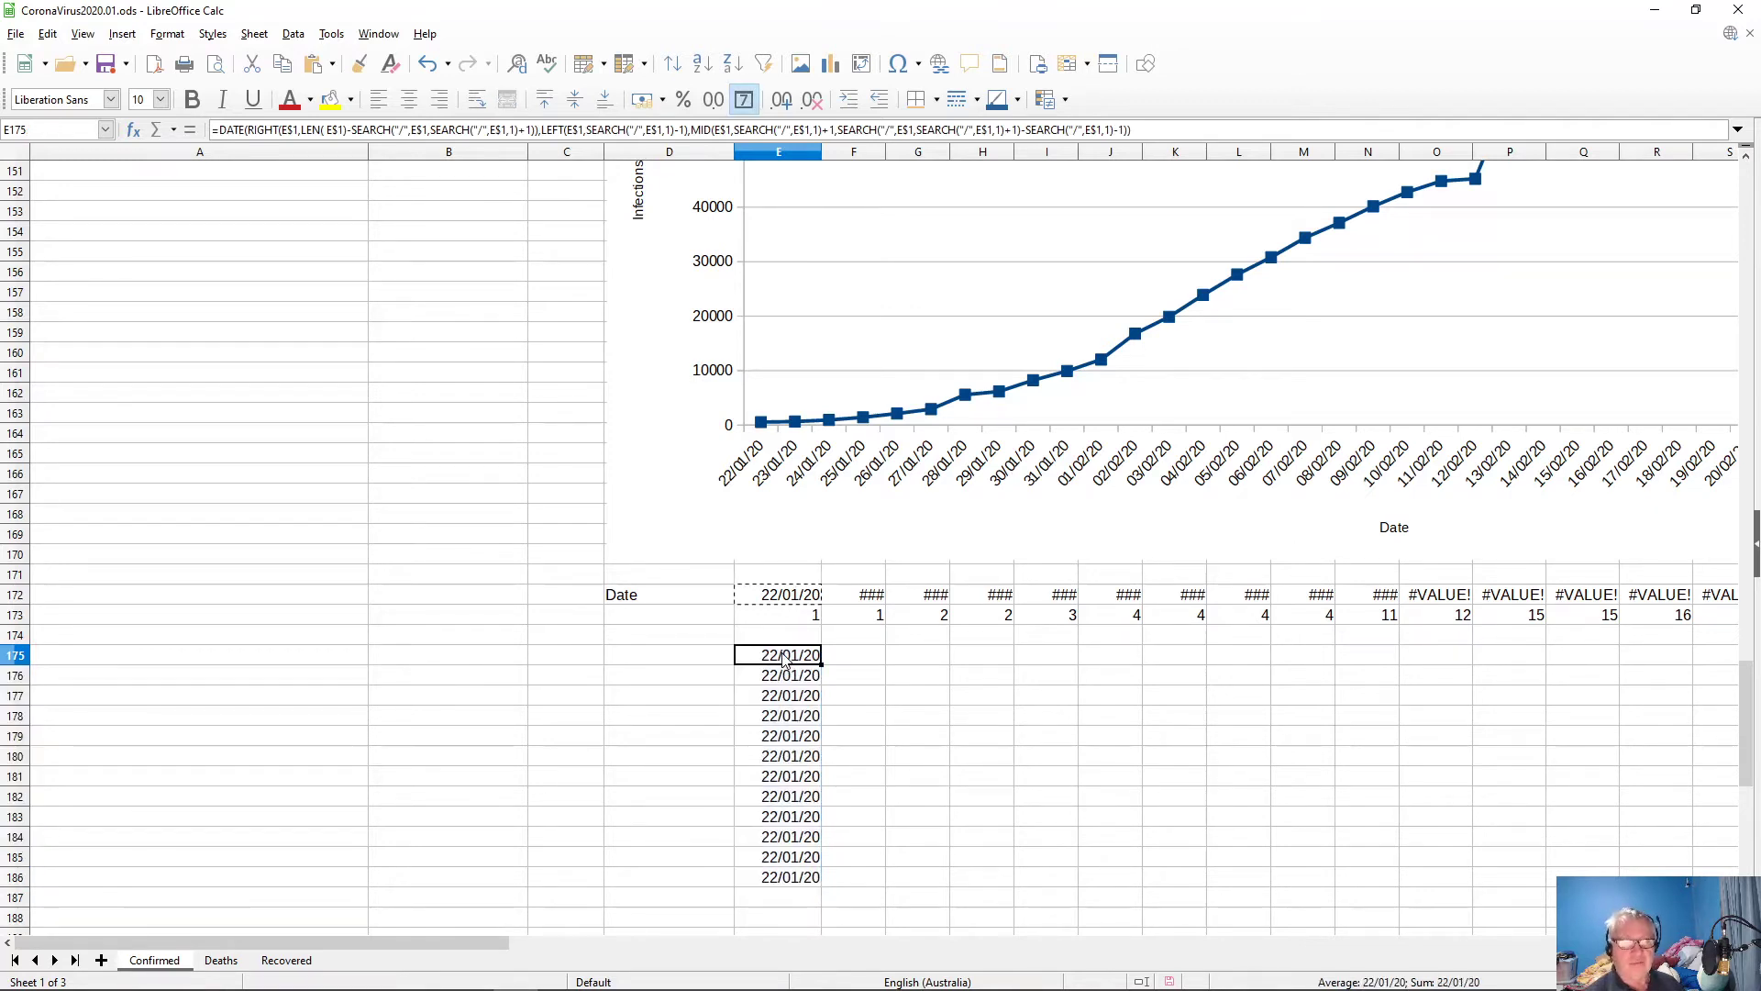
key("Down")
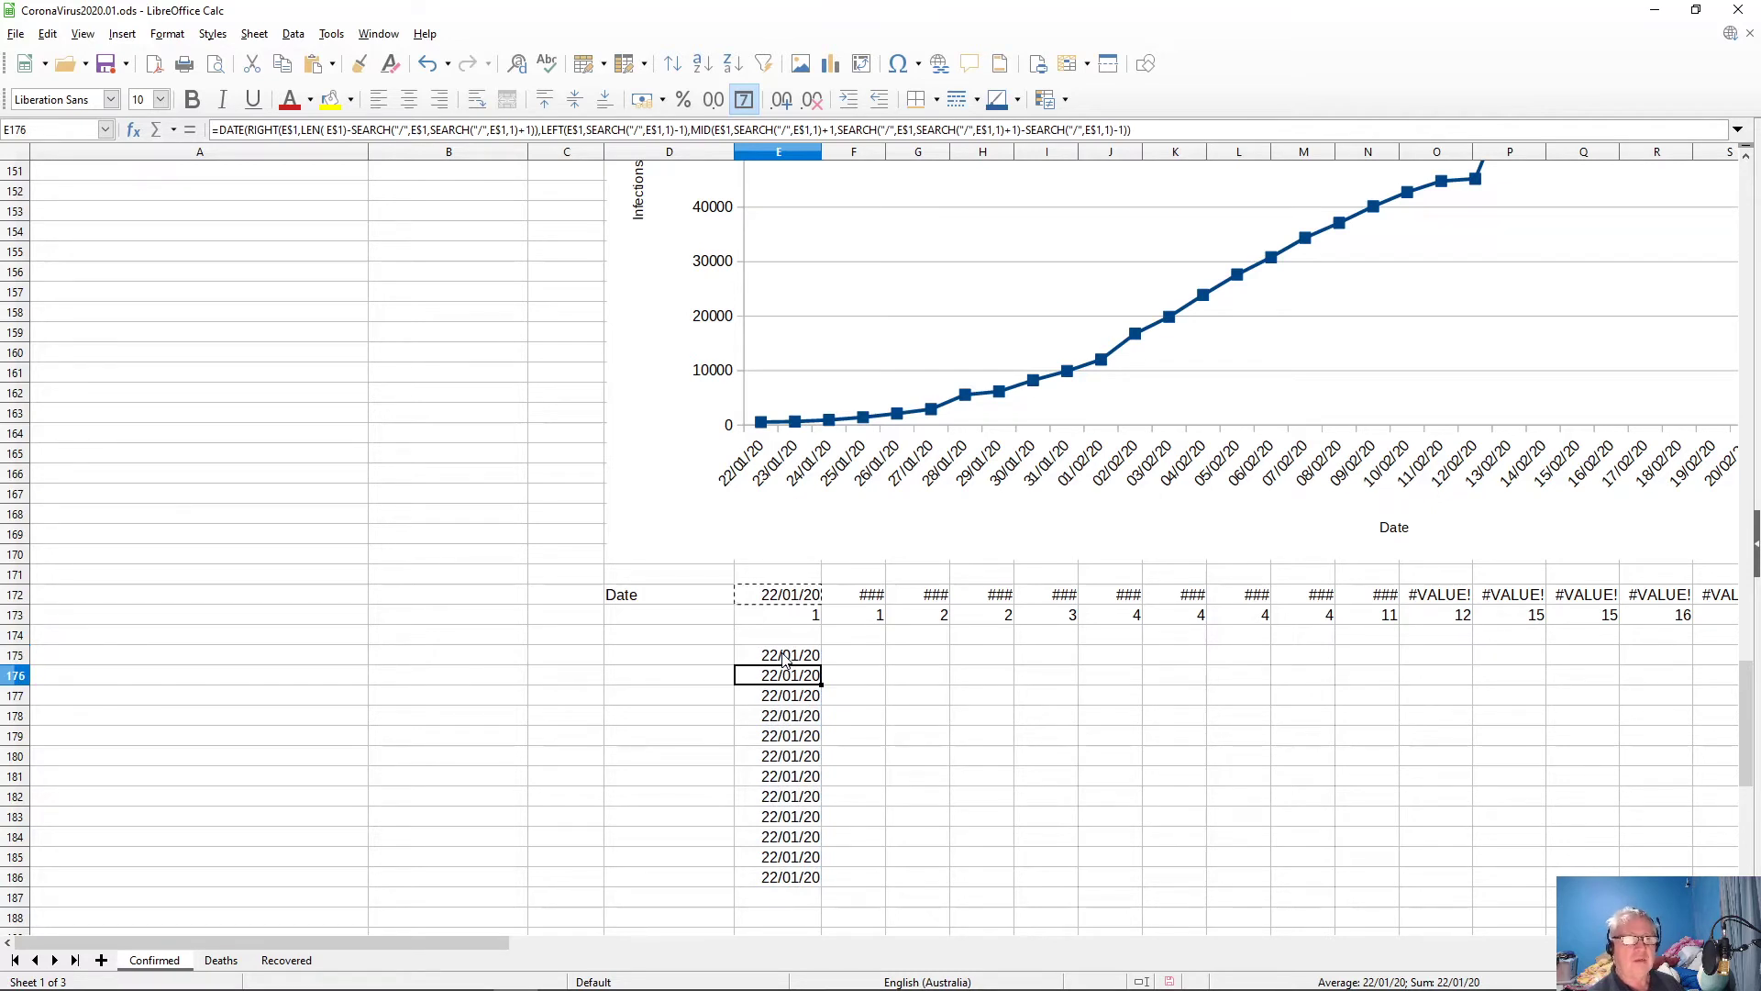
key("Down")
key("Down")
key("Down")
key("Down")
key("Down")
key("Down")
key("Down")
key("Down")
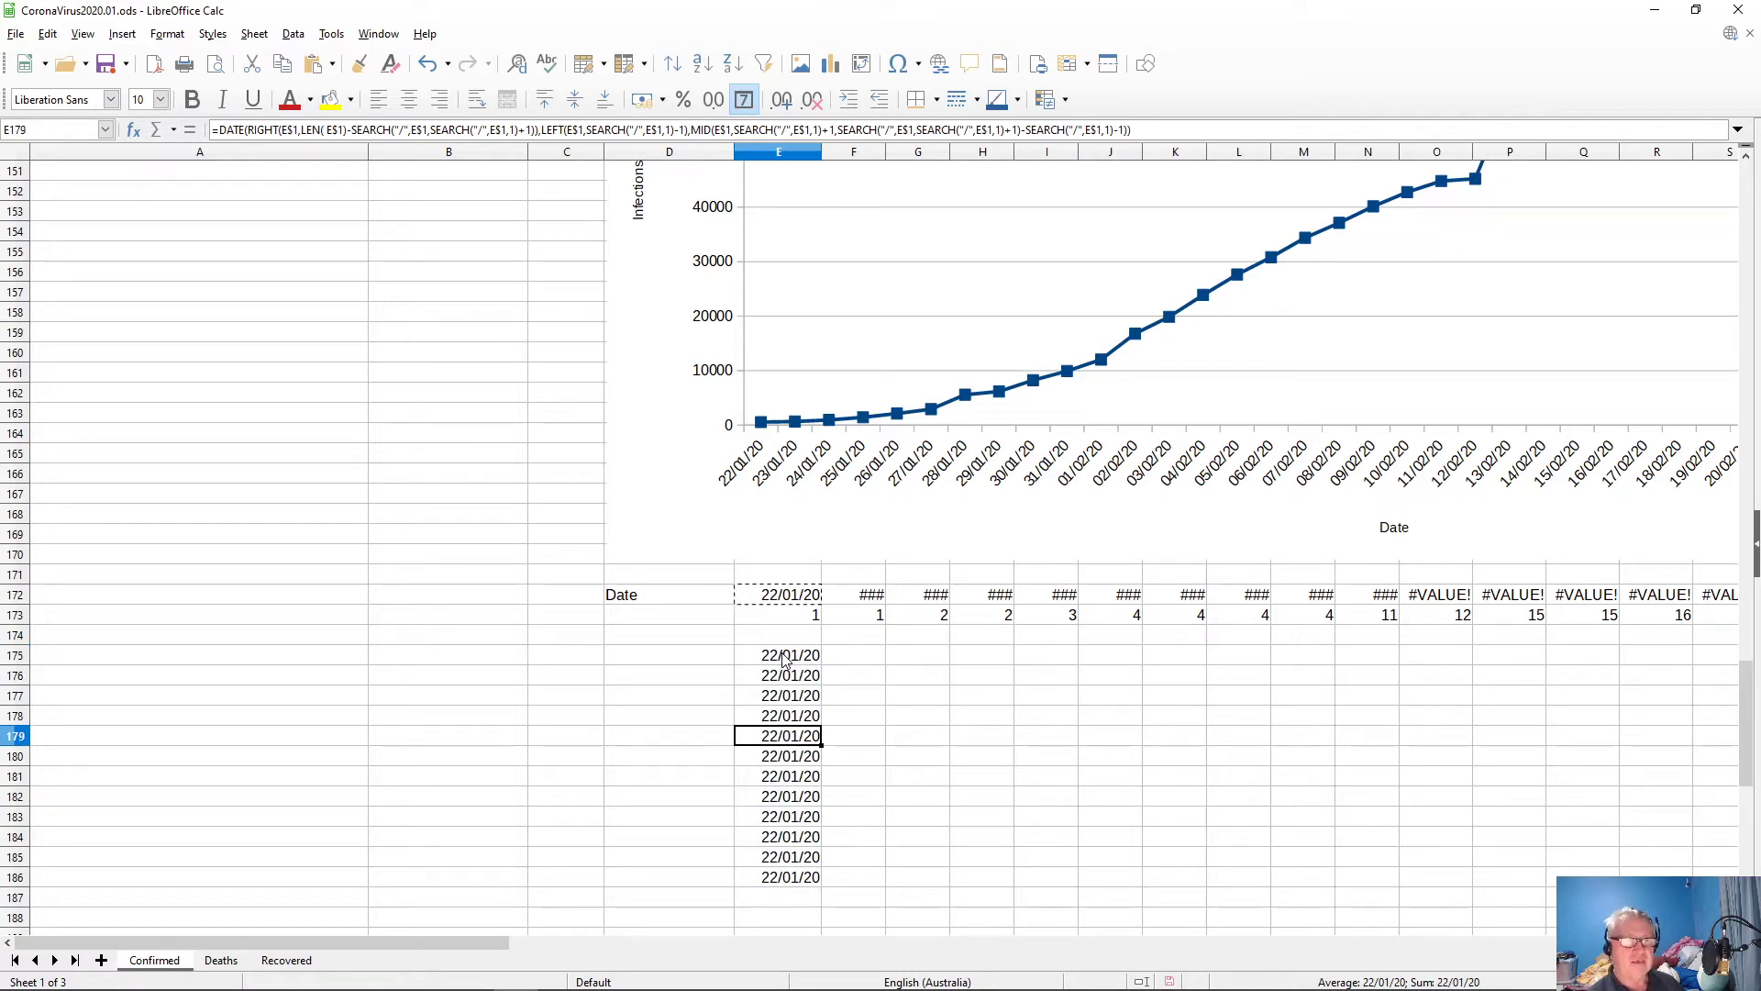
key("Down")
key("Down")
key("Up")
key("Up")
key("Up")
key("Up")
key("Up")
key("Up")
key("Up")
key("Up")
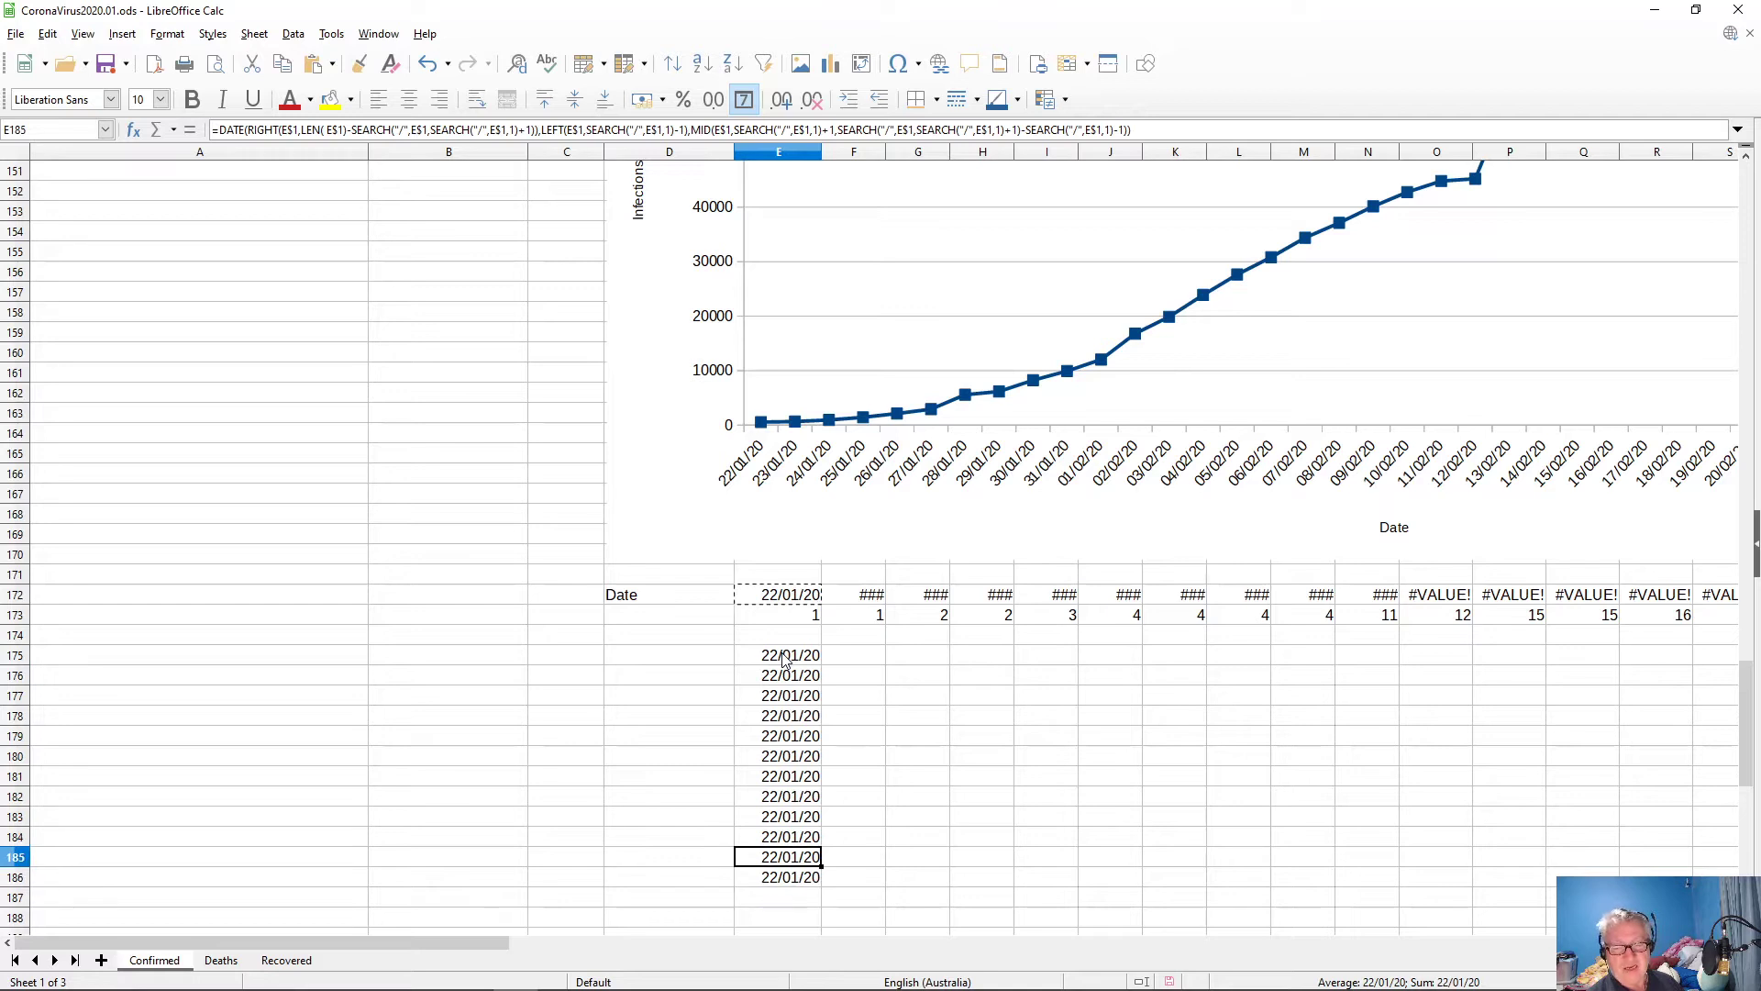
key("Up")
key("Up")
key("Up")
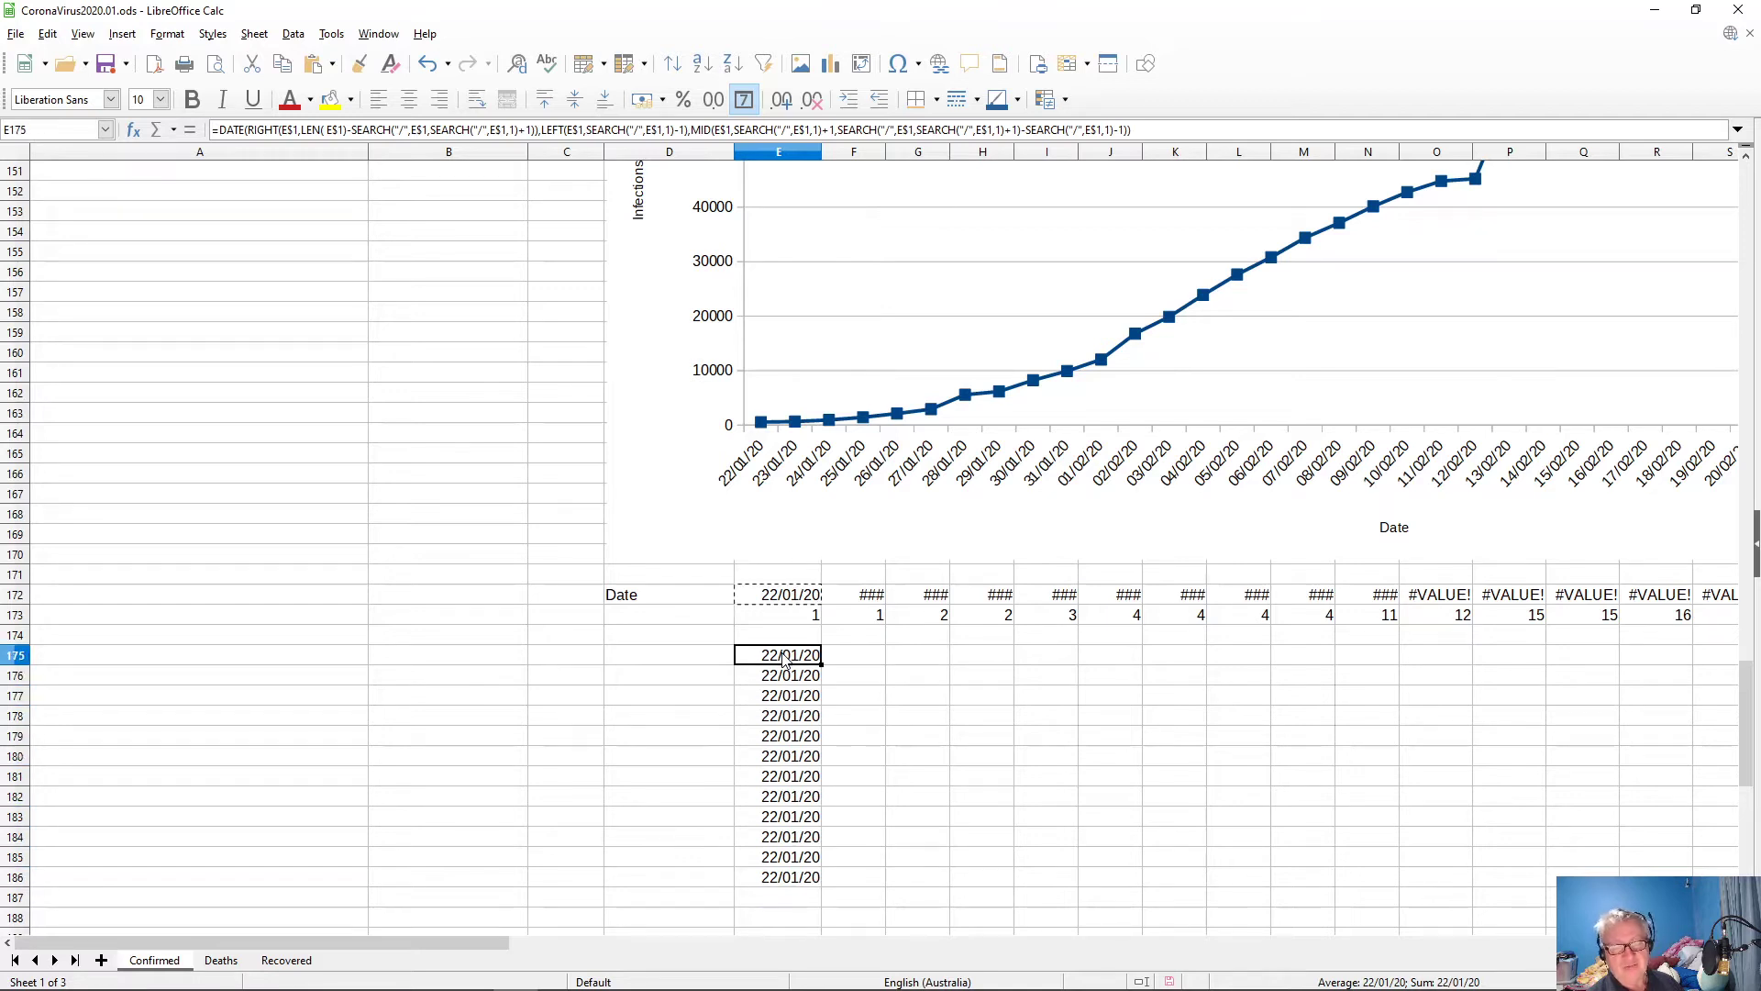
- Delete the test date formulas from E175:E186
key("shift+Down")
key("shift+Down")
key("shift+Down")
key("shift+Down")
key("shift+Down")
key("shift+Down")
key("shift+Down")
key("shift+Down")
key("shift+Down")
key("shift+Down")
key("shift+Down")
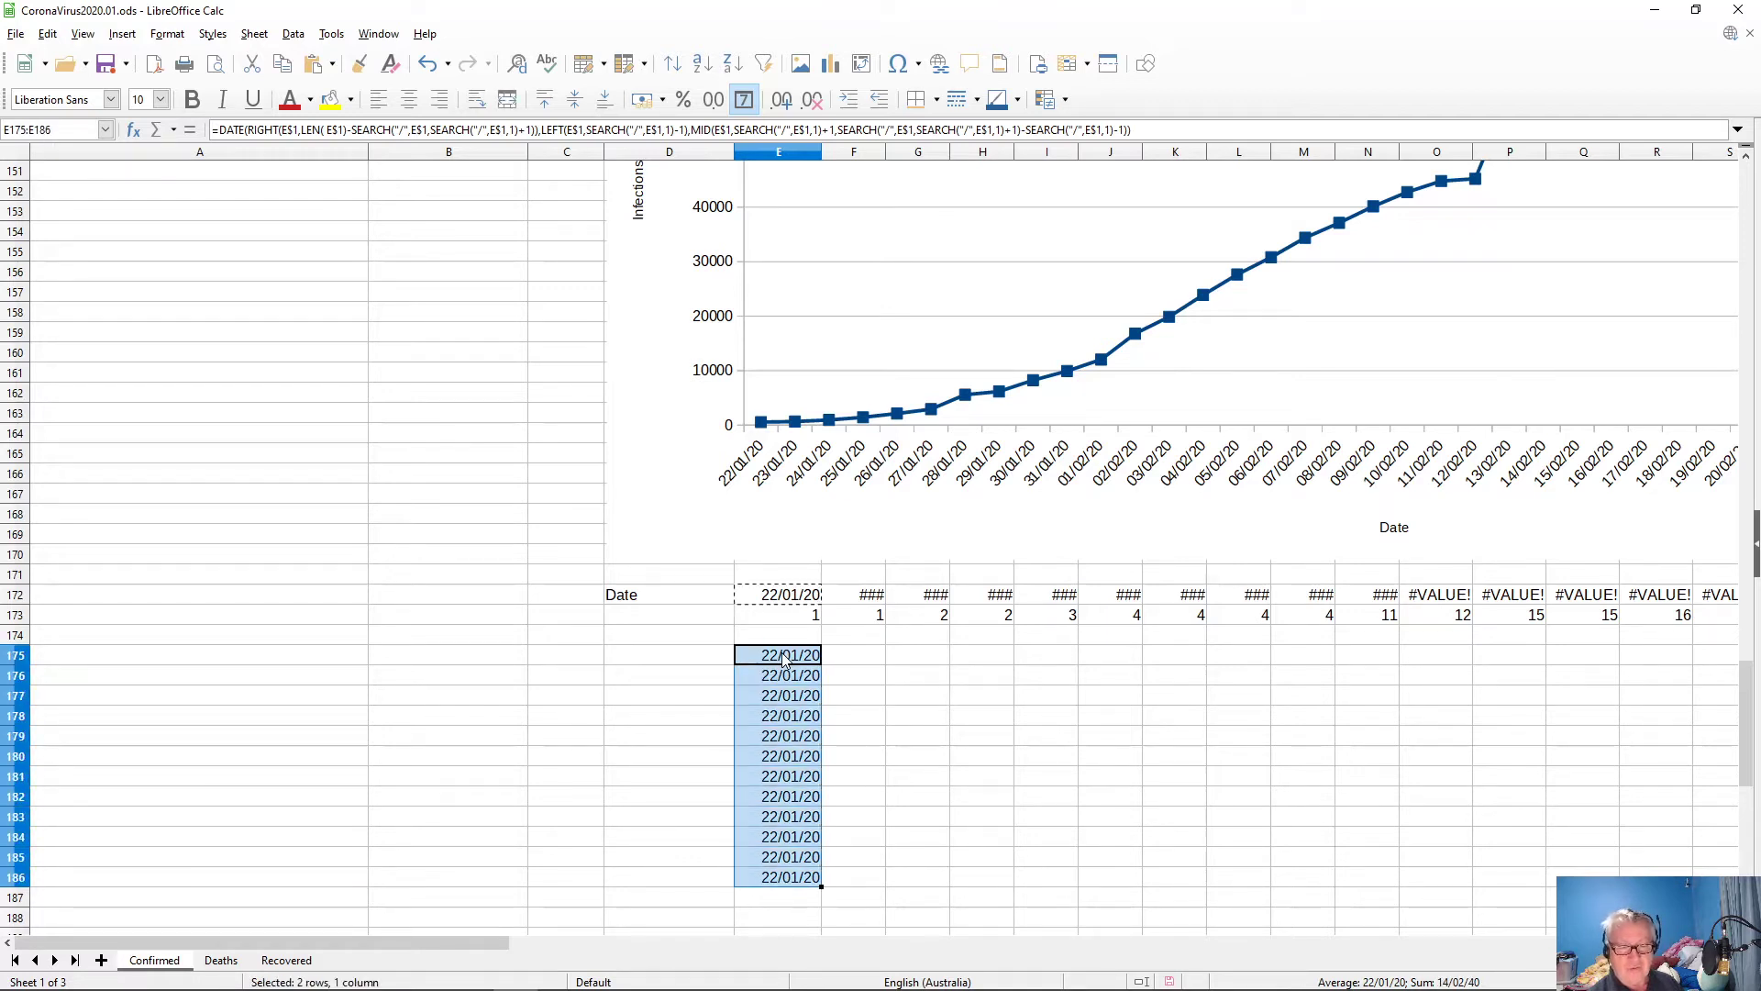
key("Delete")
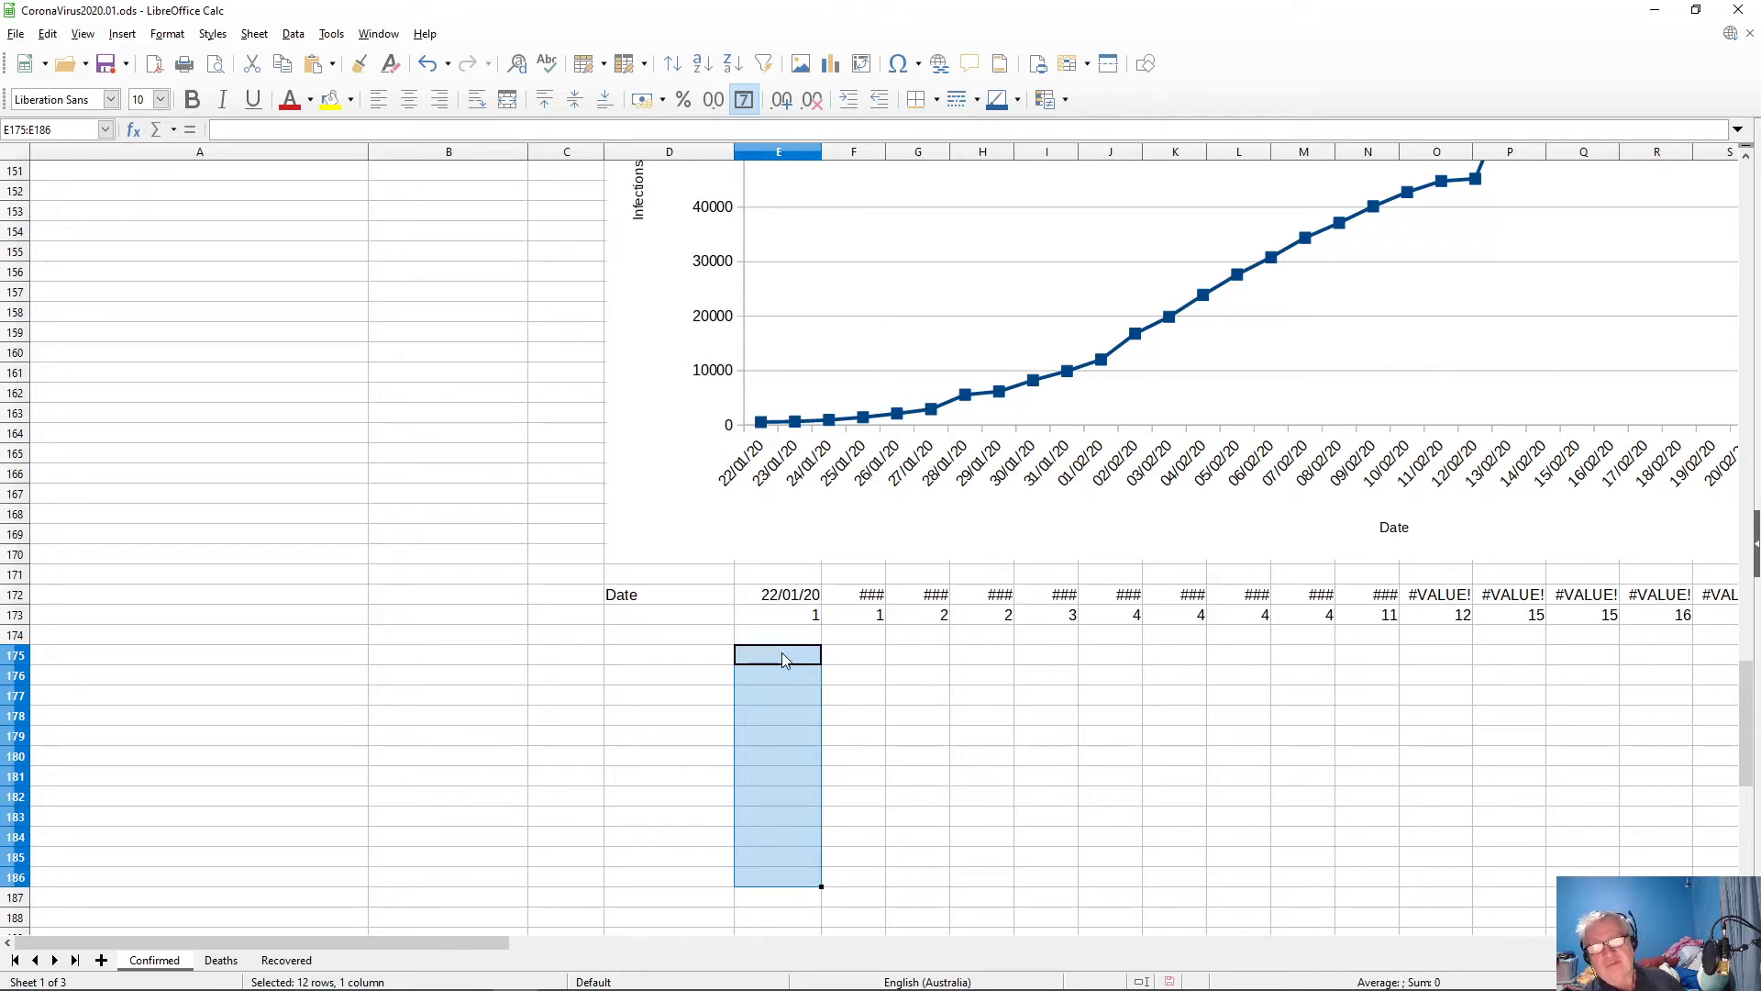
- Copy the corrected date formula from E172 across F172:AR172, overwriting the existing data
left_click(785, 661)
key("Up")
key("Up")
key("Up")
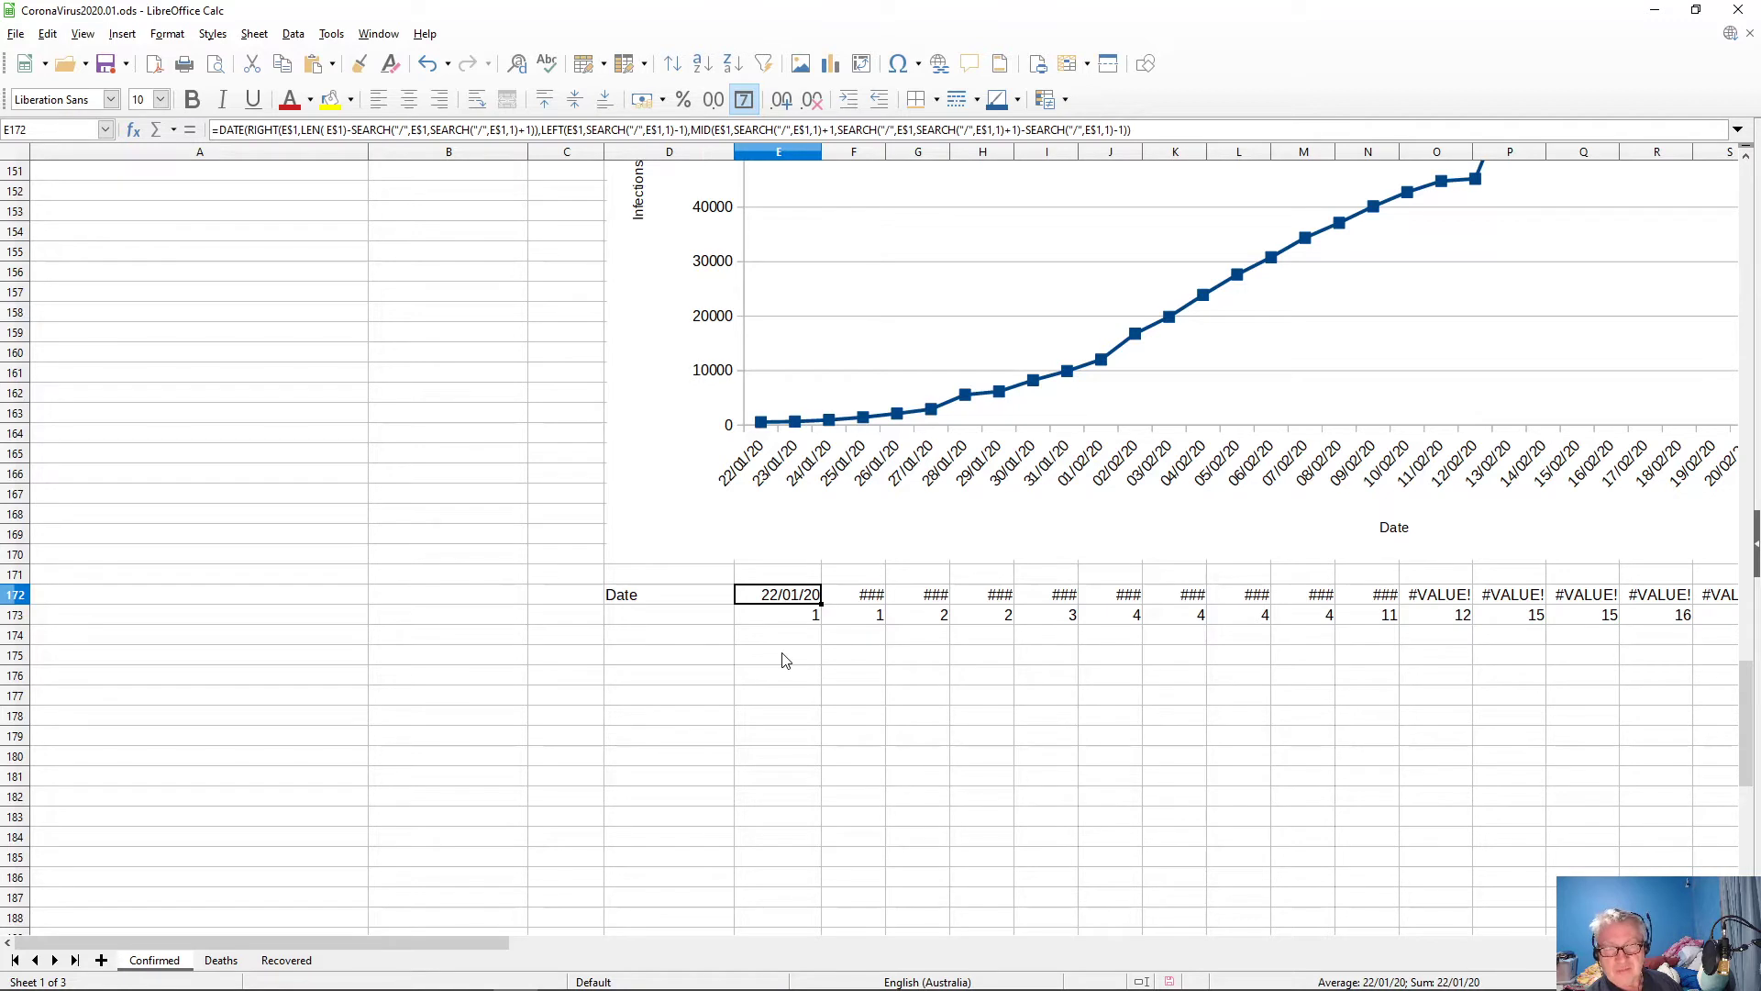
key("Right")
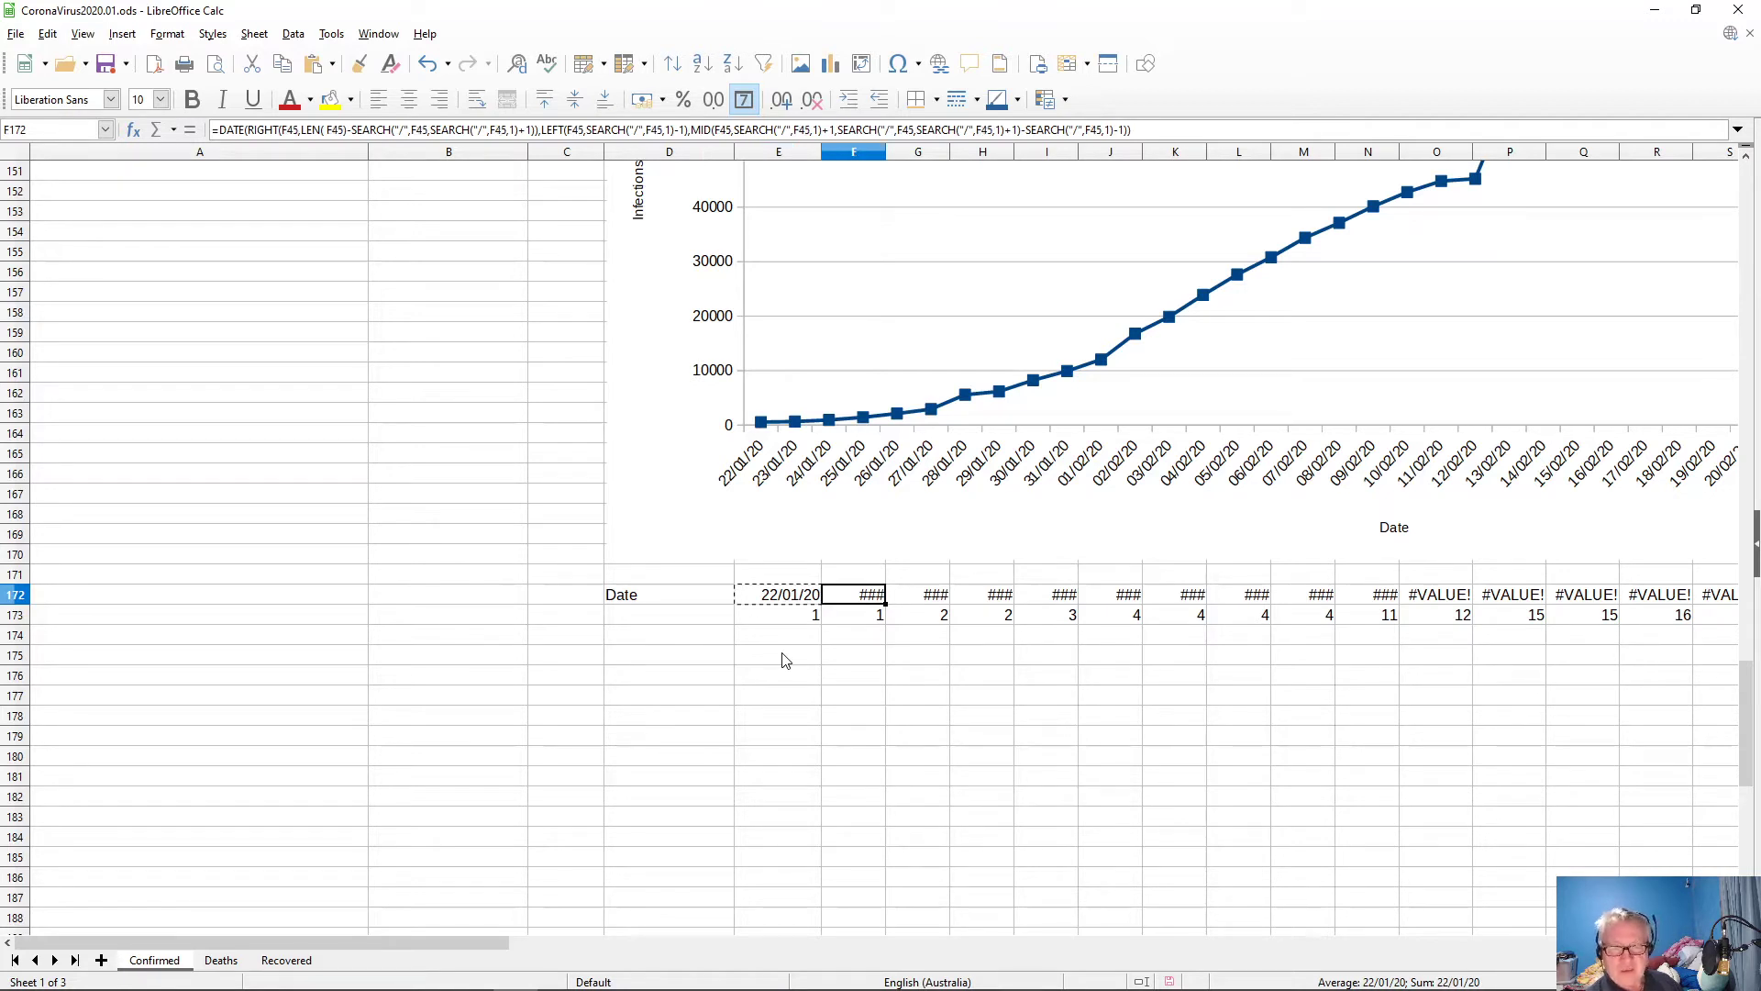
key("shift+Right")
key("shift+Right")
key("shift+Right")
key("shift+Right")
key("shift+Right")
key("shift+Right")
key("shift+Right")
key("shift+Right")
key("shift+Right")
key("shift+Right")
key("shift+Right")
key("shift+Right")
key("shift+Right")
key("shift+Right")
key("shift+Right")
key("shift+Right")
key("shift+Right")
key("shift+Right")
key("shift+Right")
key("shift+Right")
key("shift+Right")
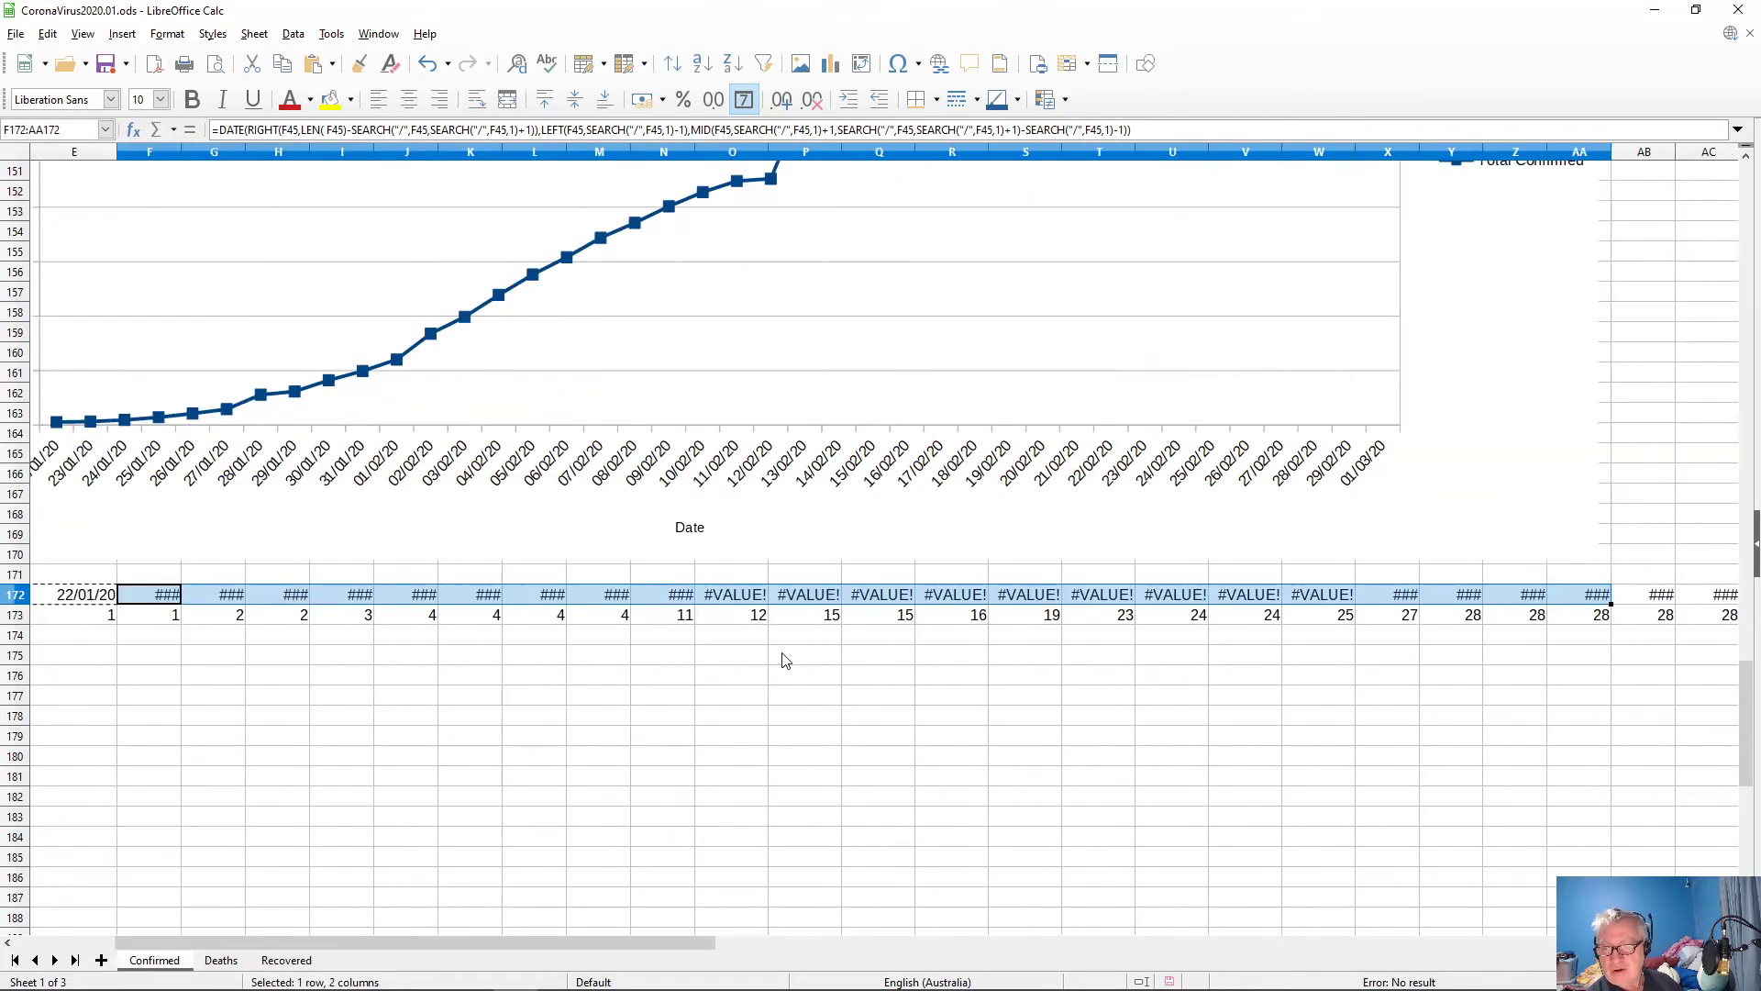
key("shift+Left")
key("shift+Left")
key("shift+Left")
key("shift+Left")
key("shift+Left")
key("shift+Left")
key("shift+Left")
key("shift+Left")
key("shift+Left")
key("shift+Left")
key("shift+Left")
key("shift+Left")
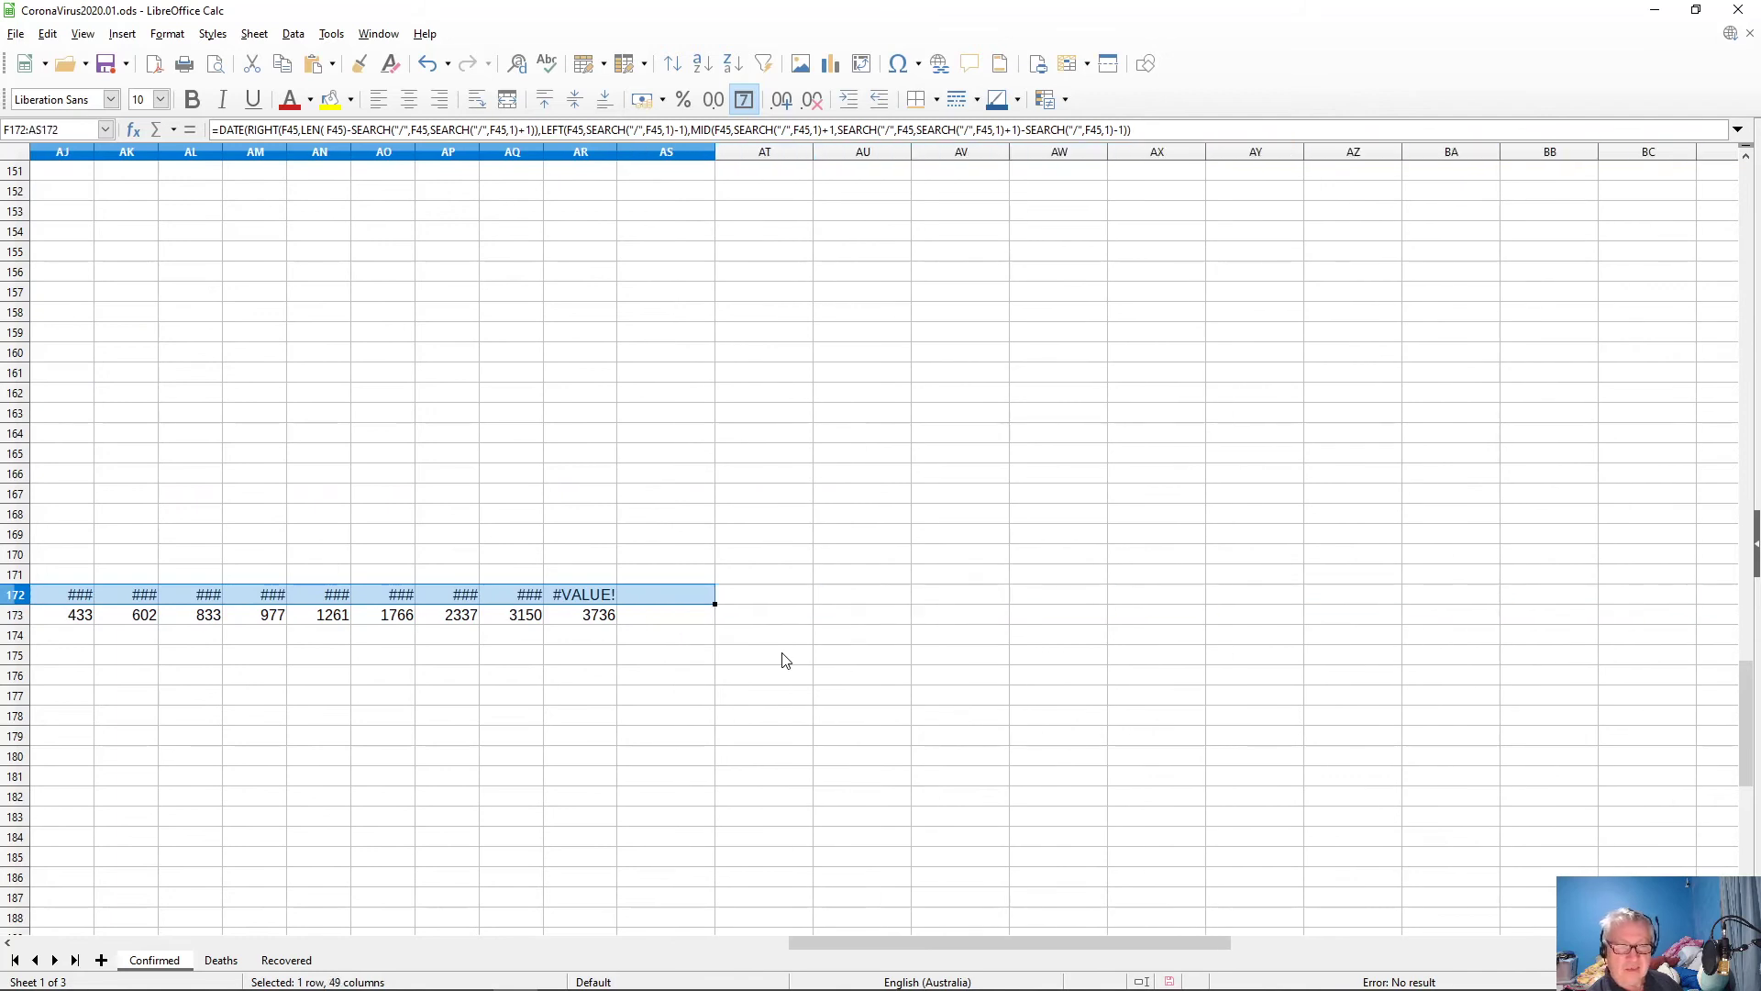
key("shift+Right")
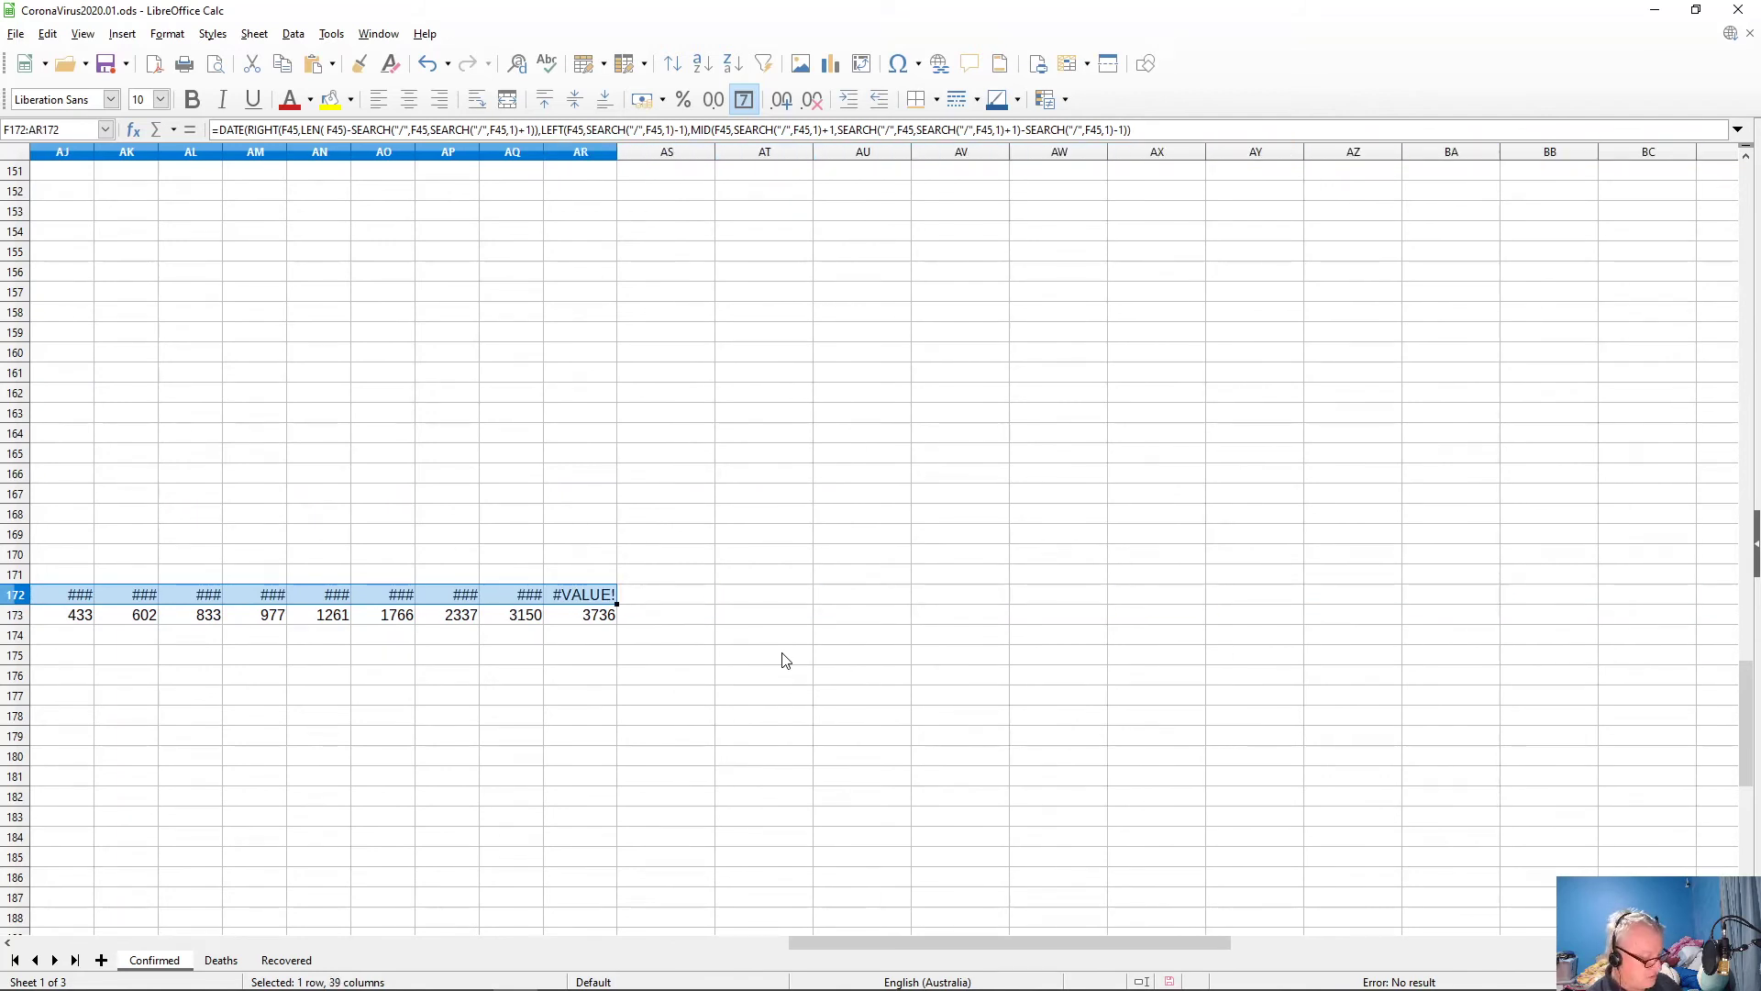
key("ctrl+v")
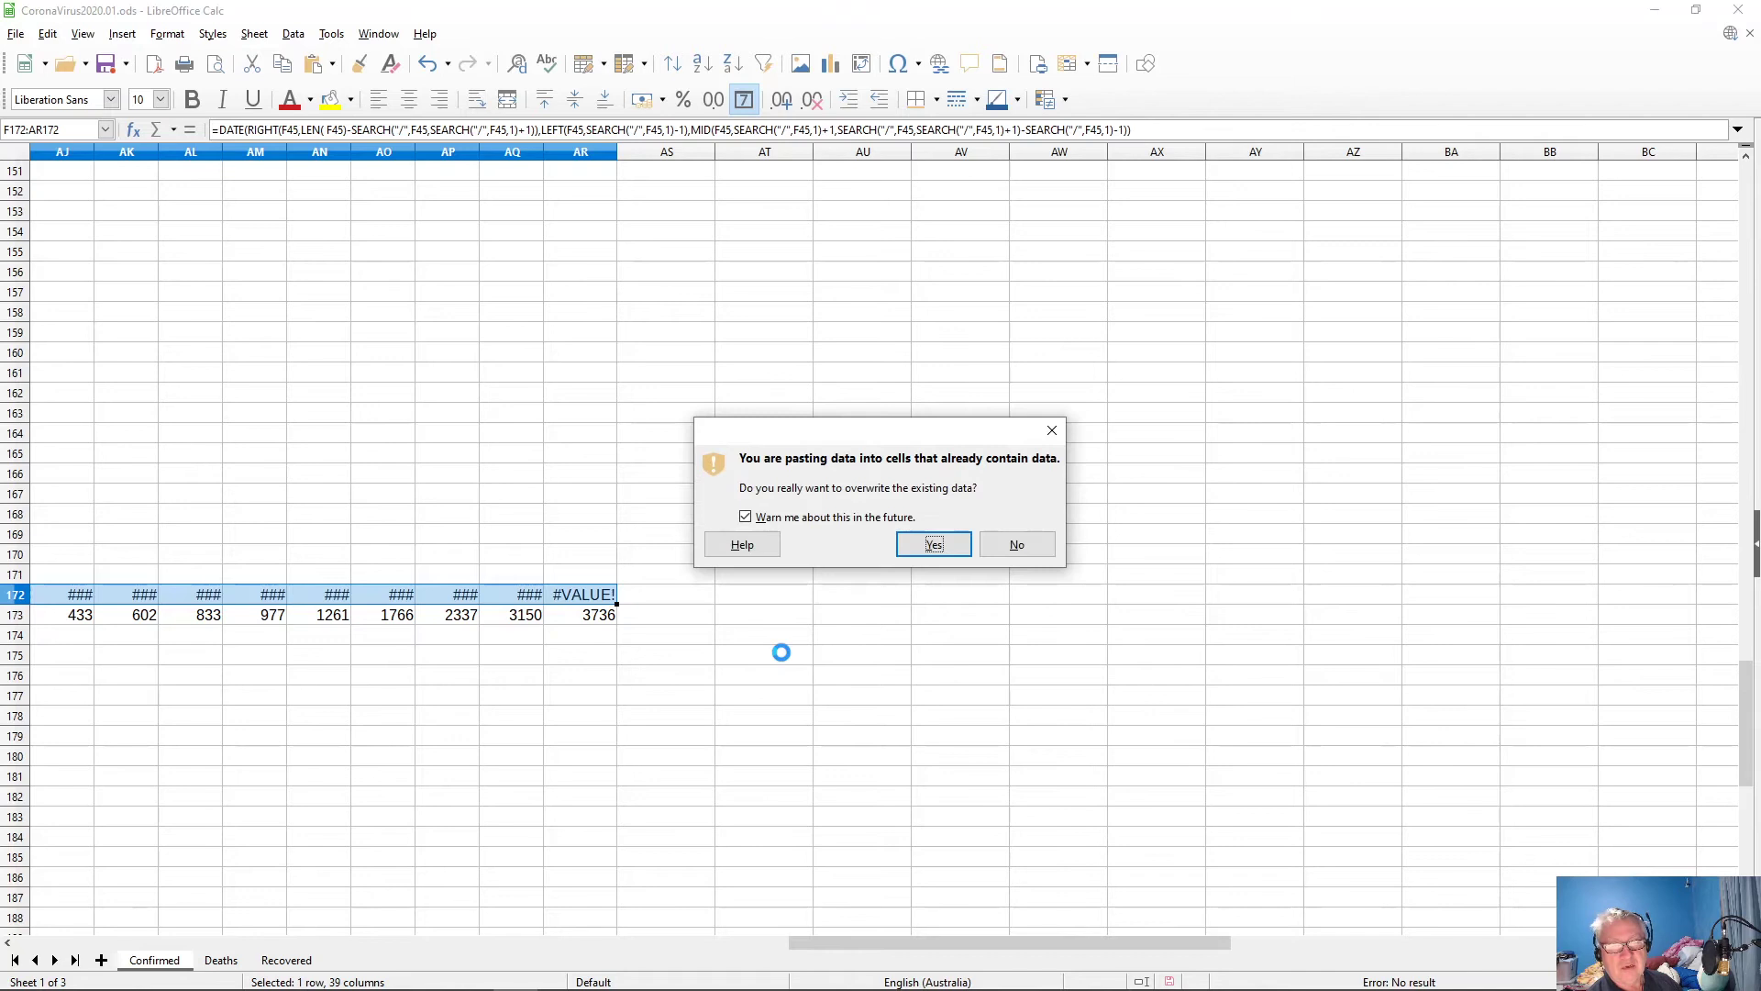
left_click(908, 547)
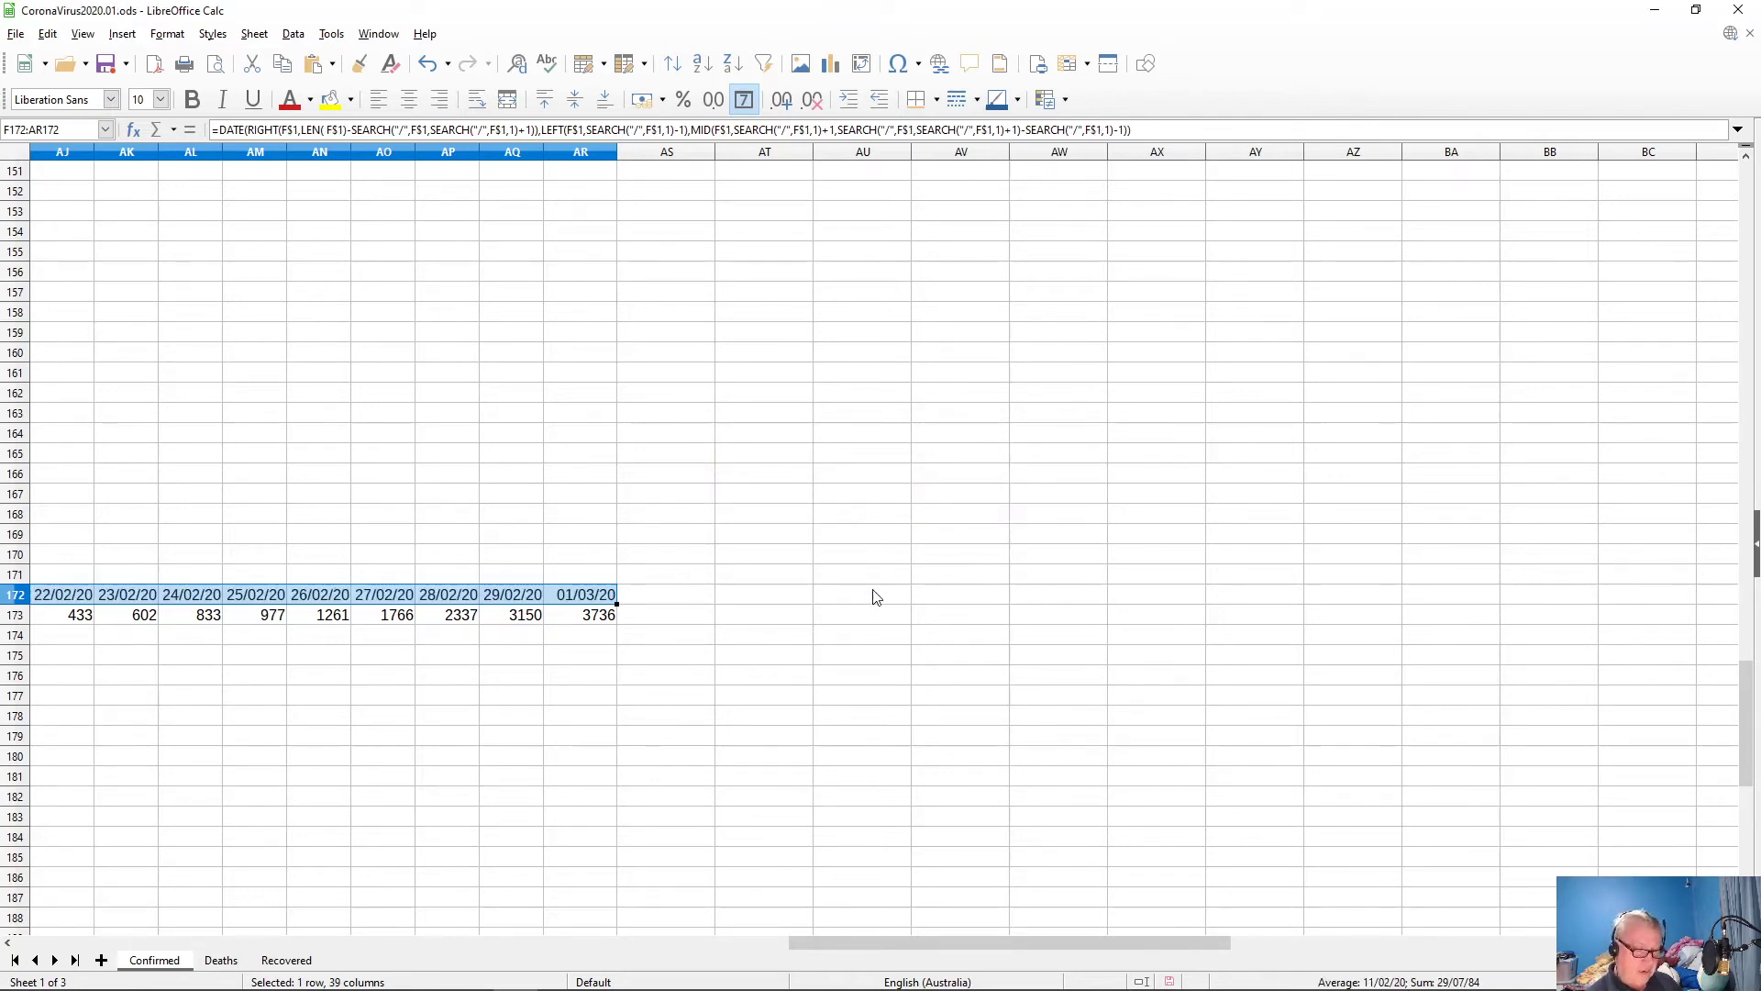
- Label the data row under Date by entering South Korea in D173
key("Home")
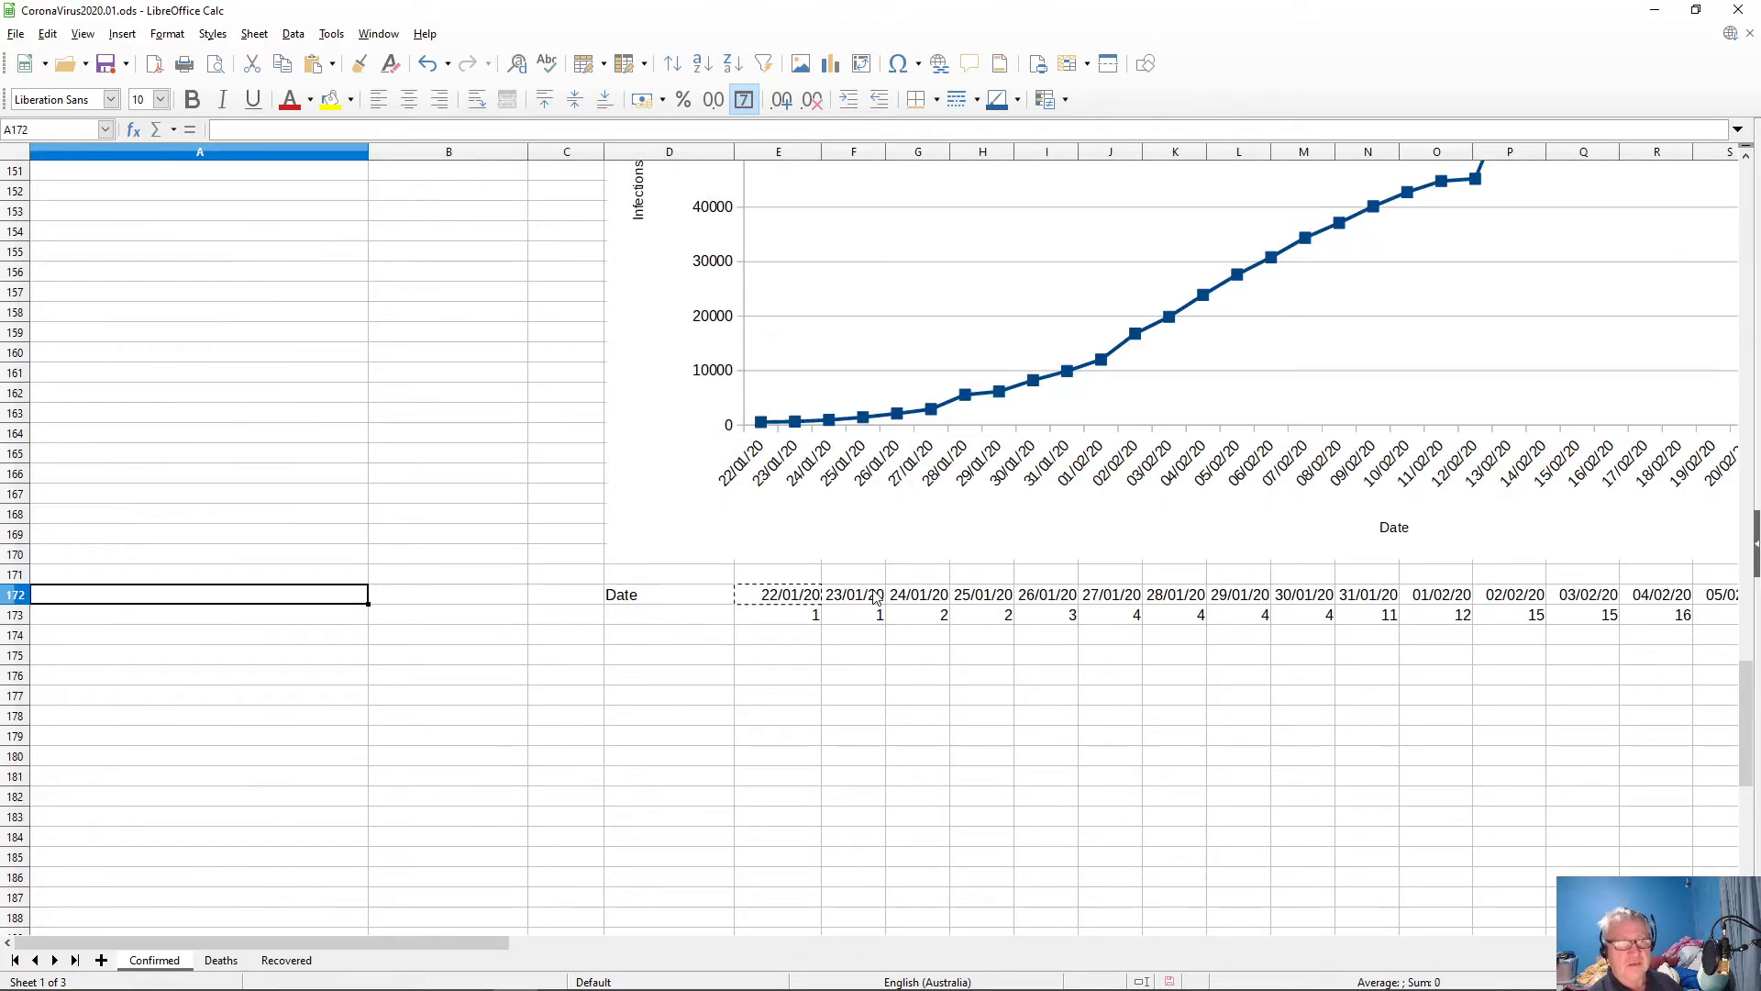
key("Down")
key("Right")
key("Right")
key("Right")
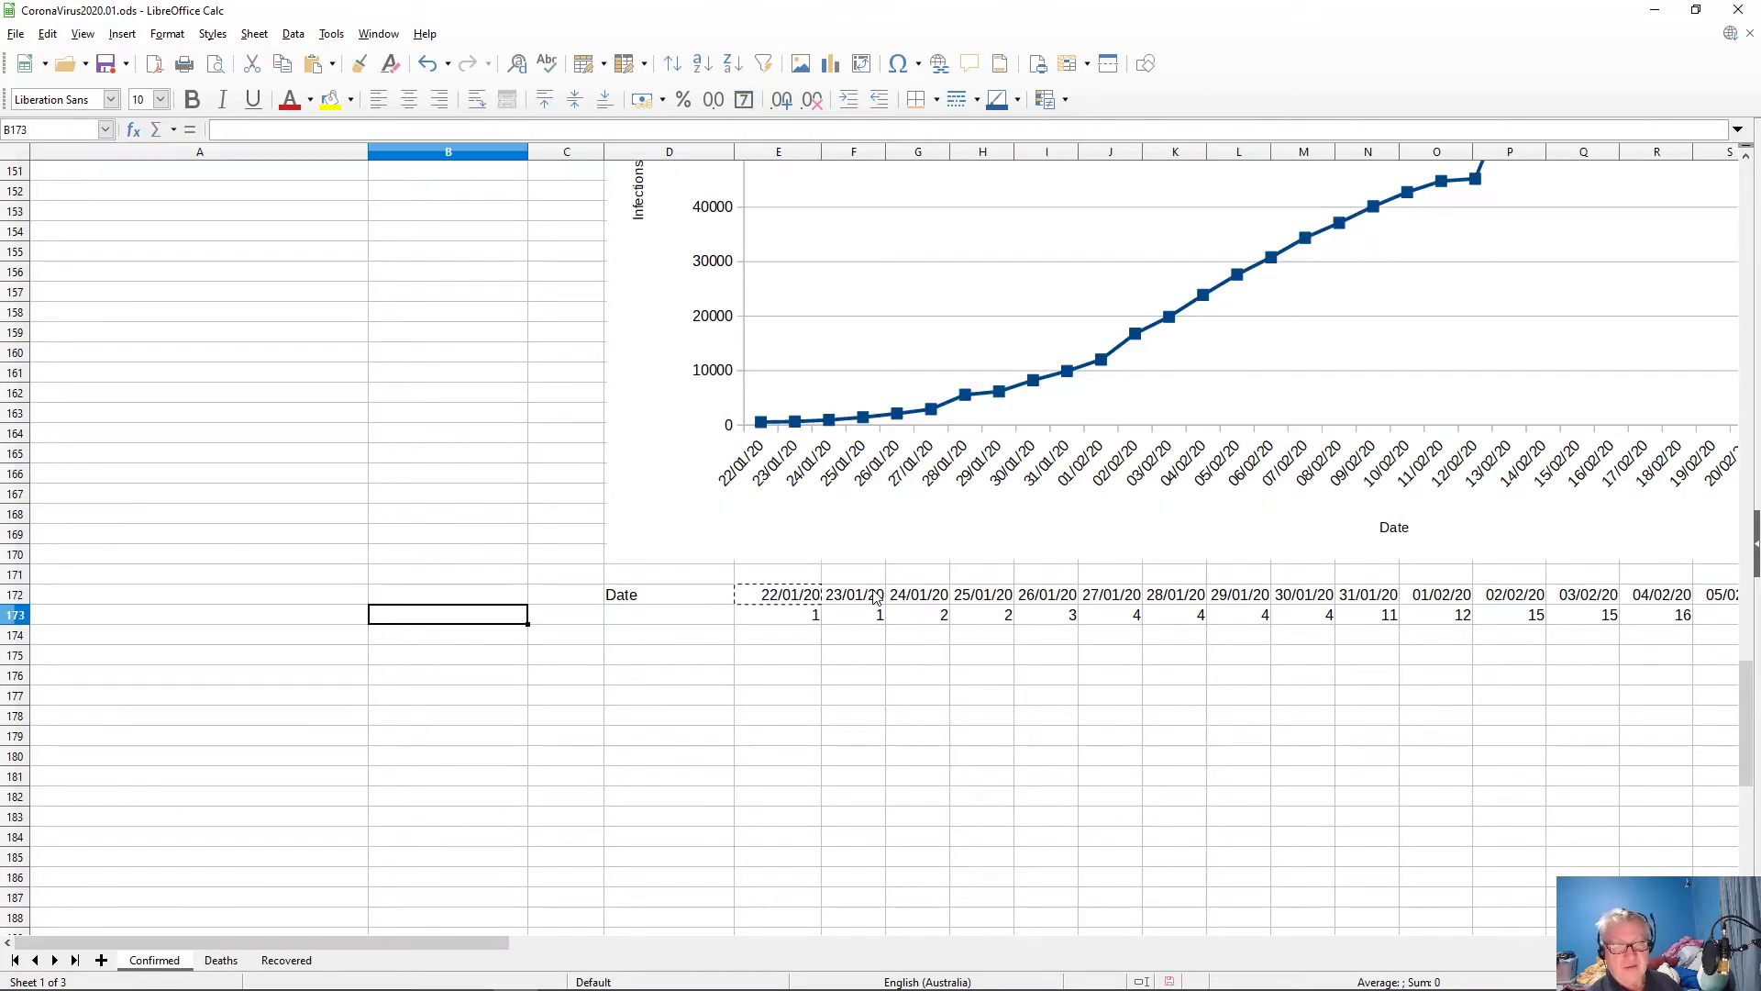
type("South")
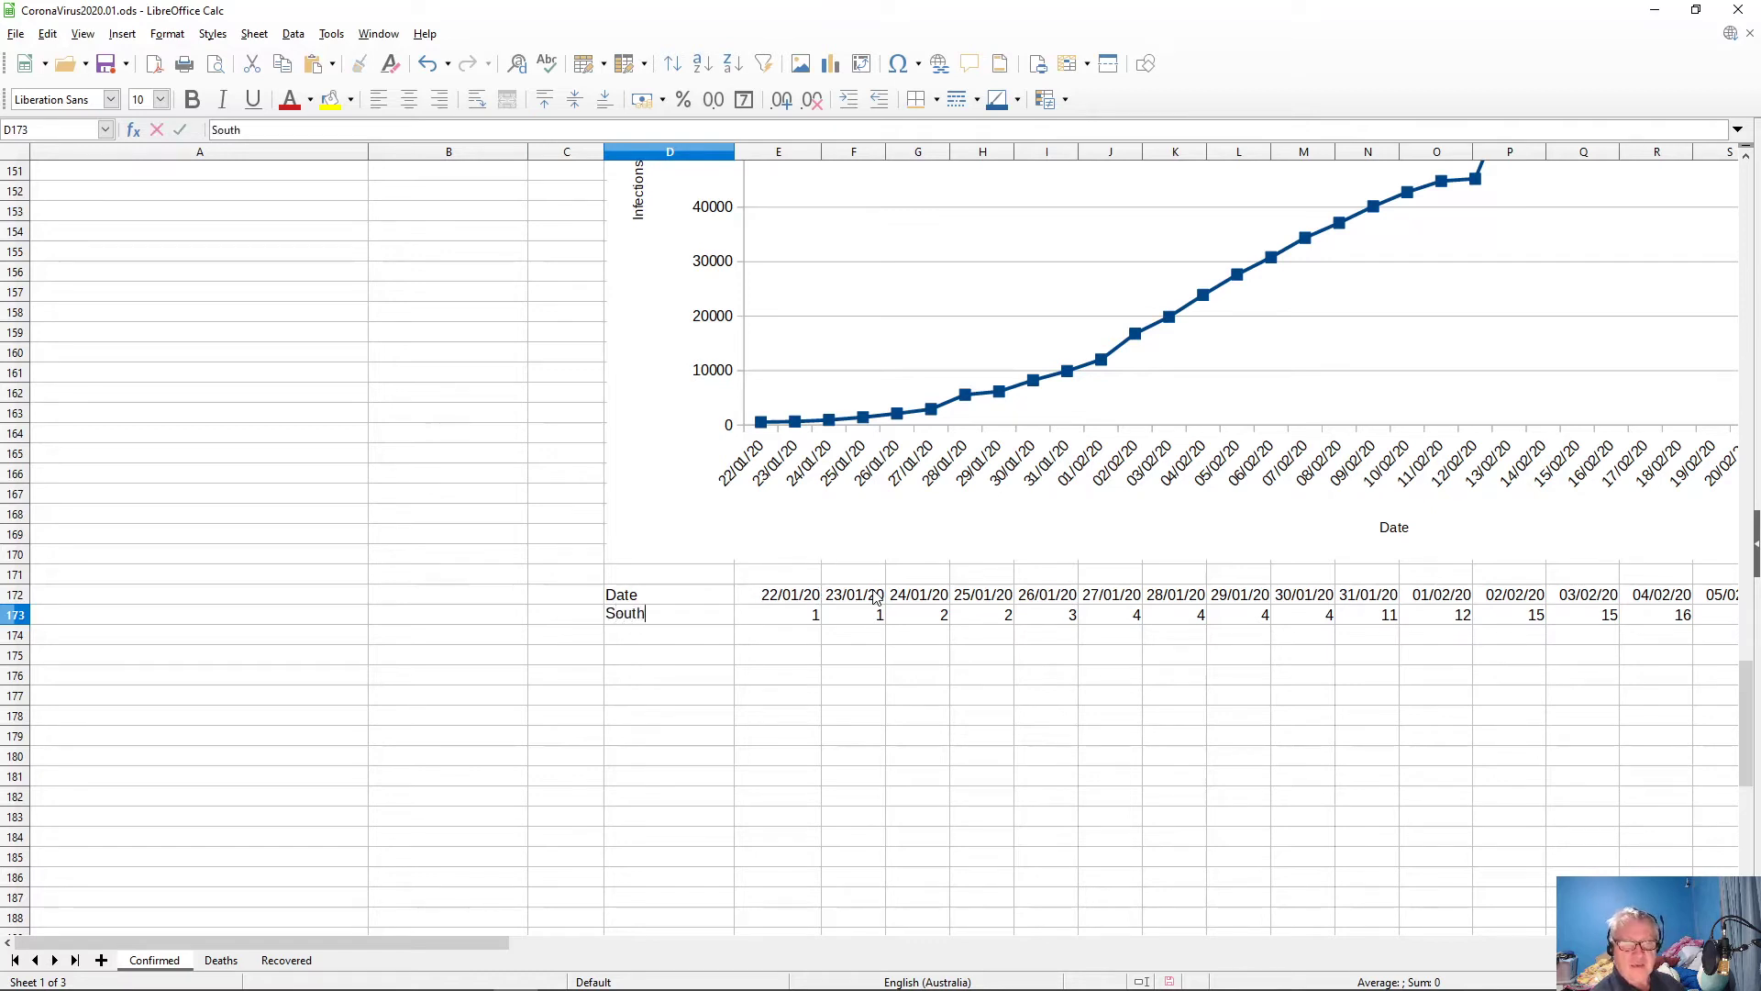
type(" Korea")
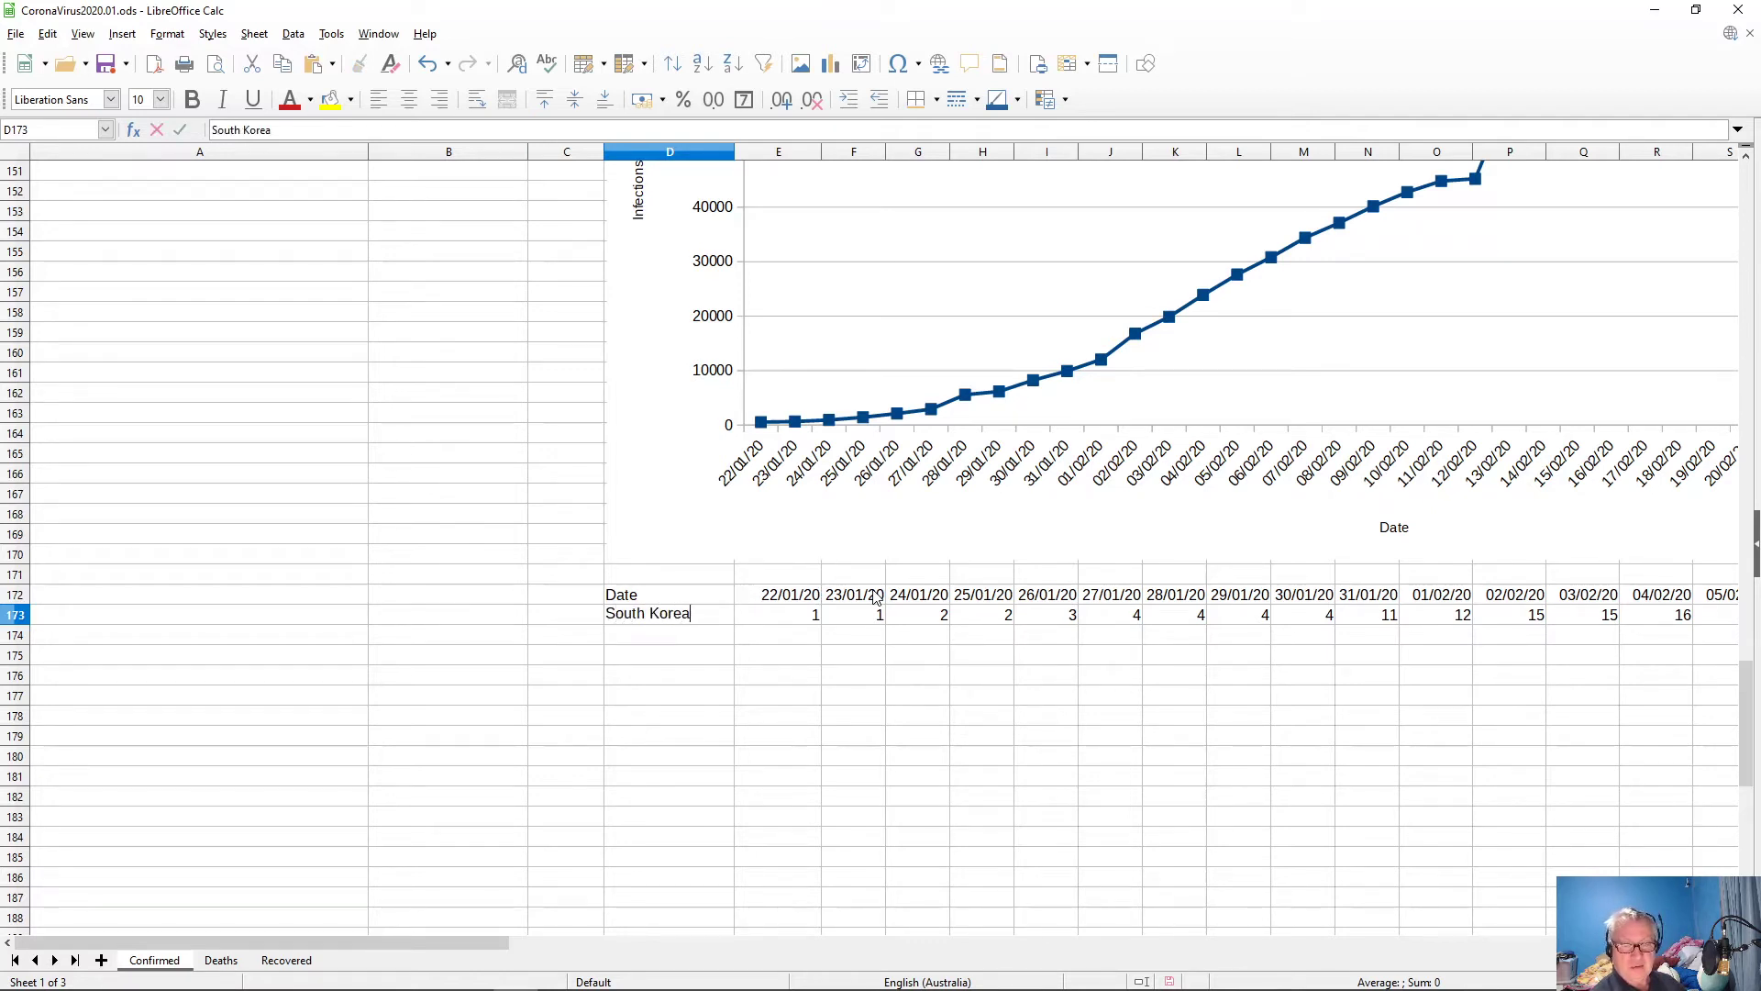
key("Return")
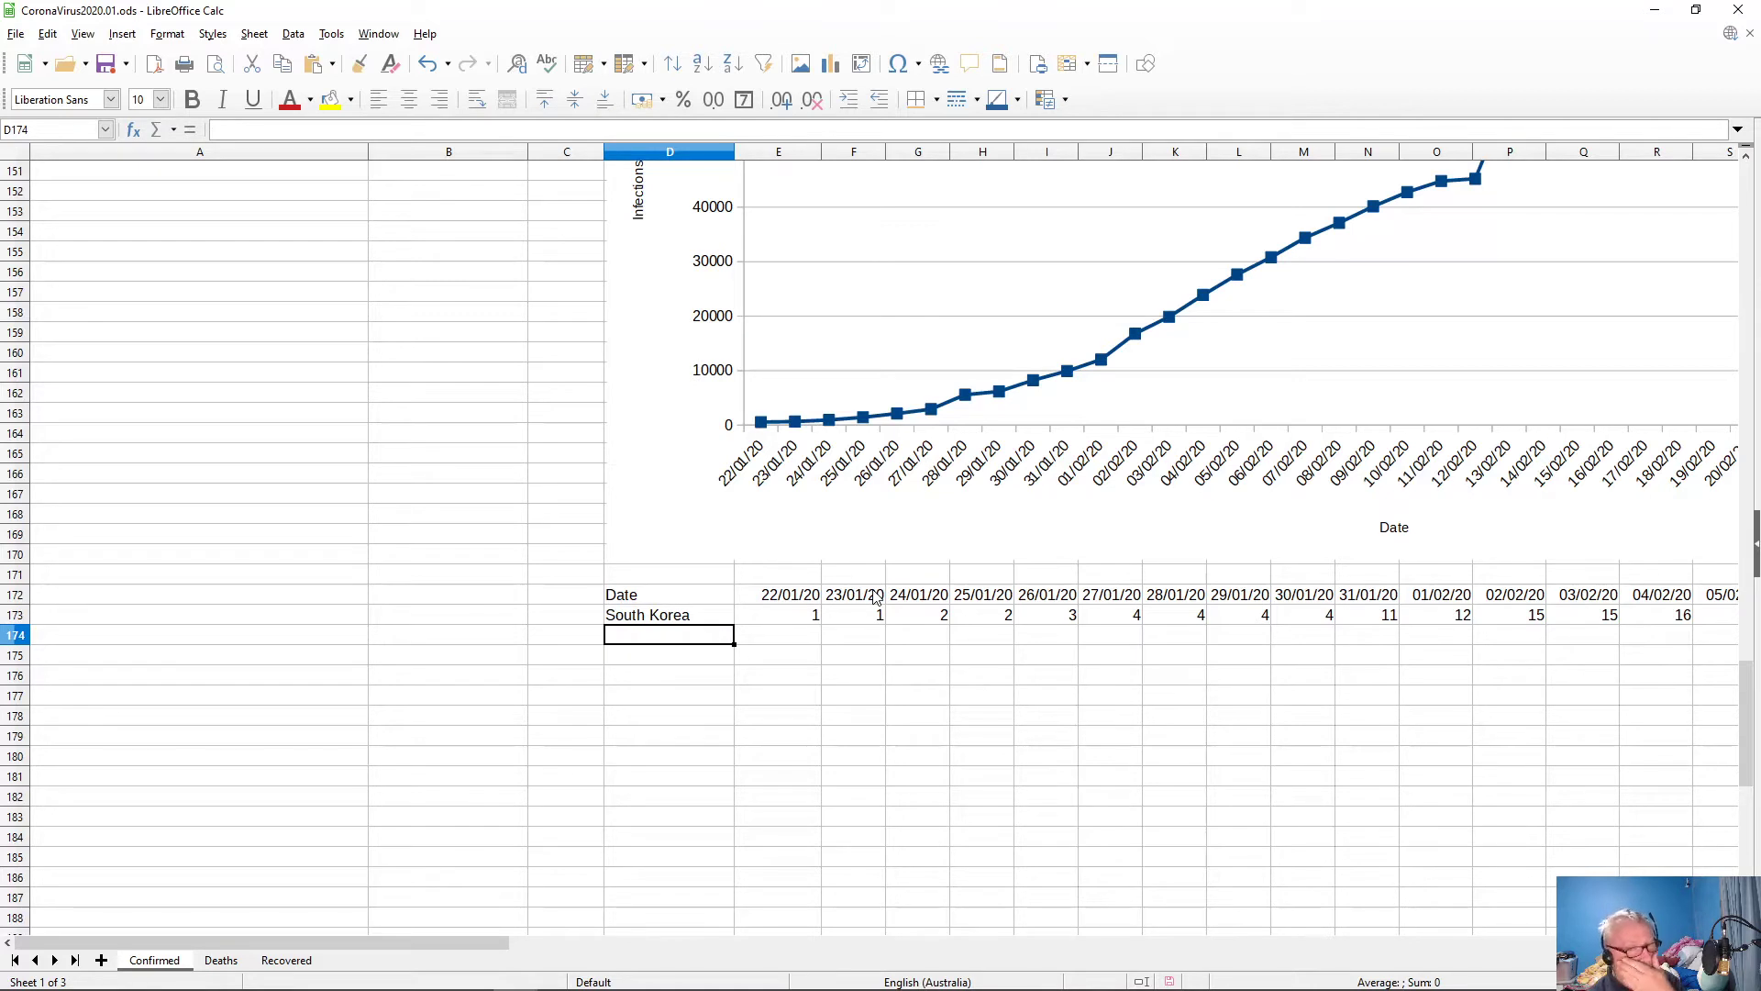
- Select the Date and South Korea rows with their labels, range D172:AR173
key("Up")
key("Up")
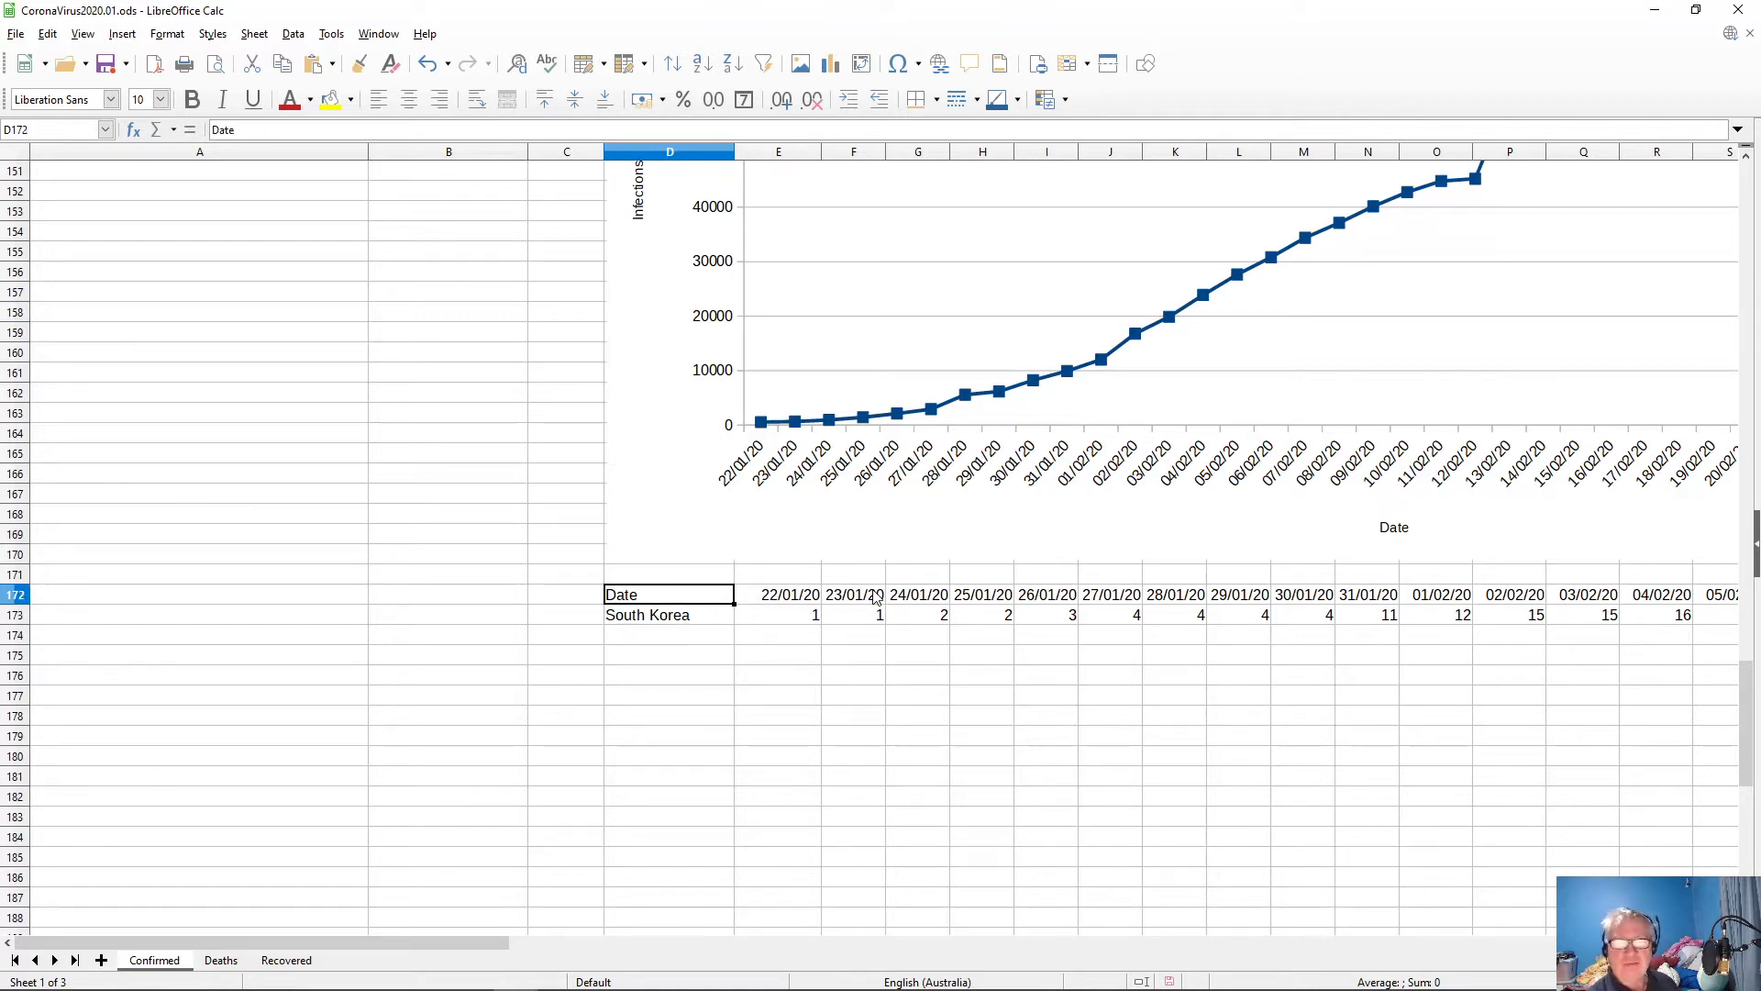
key("shift+Down")
key("shift+Right")
key("shift+Right")
key("shift+Right")
key("shift+Right")
key("shift+Right")
key("shift+Right")
key("shift+Right")
key("shift+Right")
key("shift+Right")
key("shift+Right")
key("shift+Right")
key("shift+Right")
key("shift+Right")
key("shift+Right")
key("shift+Right")
key("shift+Right")
key("shift+Right")
key("shift+Right")
key("shift+Right")
key("shift+Right")
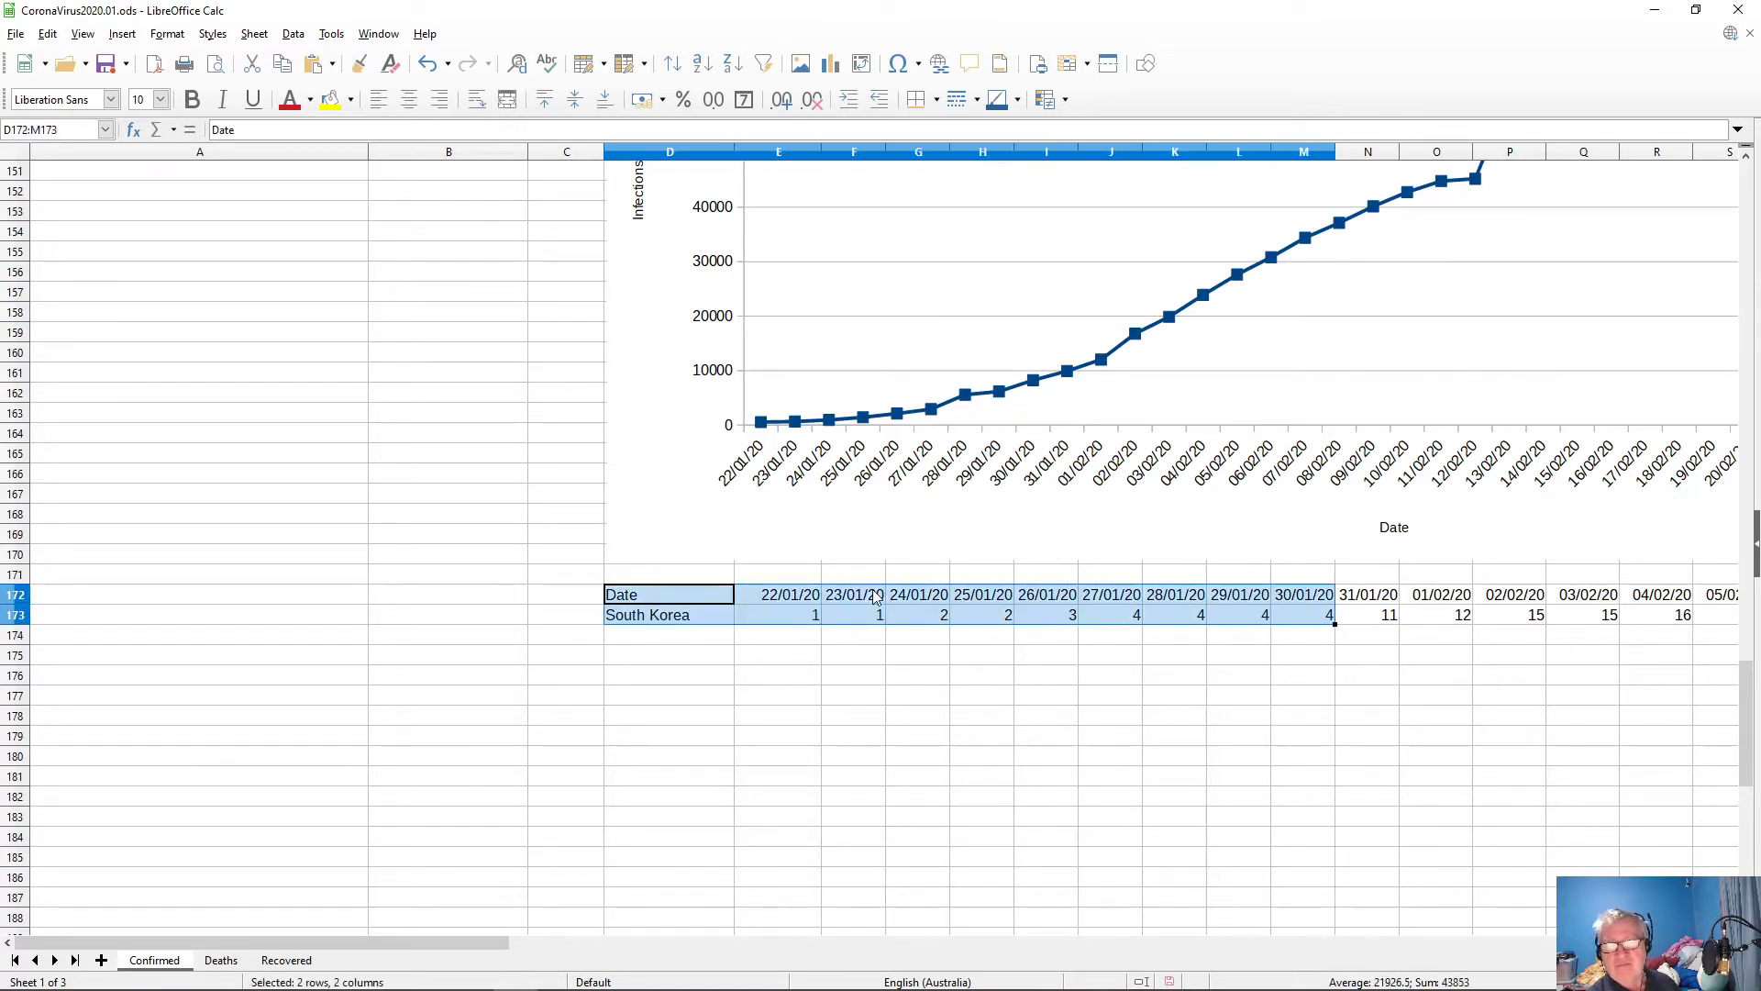
key("shift+Right")
key("shift+Right")
key("shift+Right")
key("shift+Right")
key("shift+Right")
key("shift+Right")
key("shift+Right")
key("shift+Right")
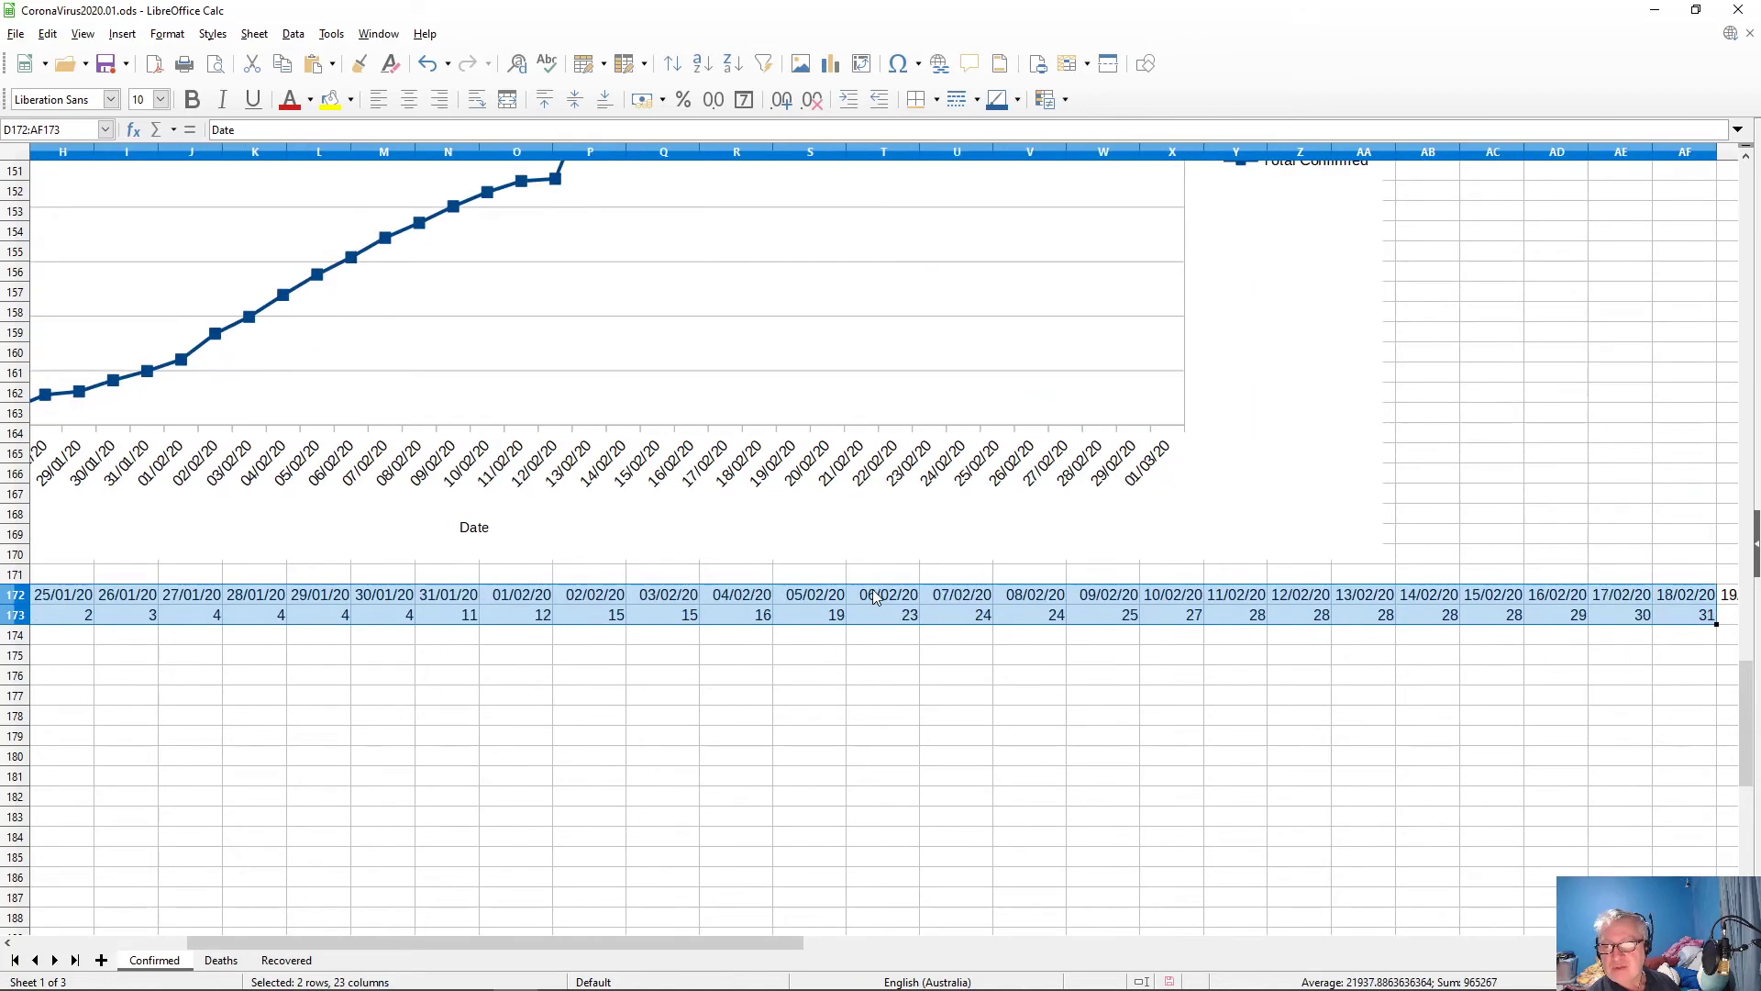
key("shift+Right")
key("shift+Right")
key("shift+Right")
key("shift+Right")
key("shift+Right")
key("shift+Right")
key("shift+Right")
key("shift+Right")
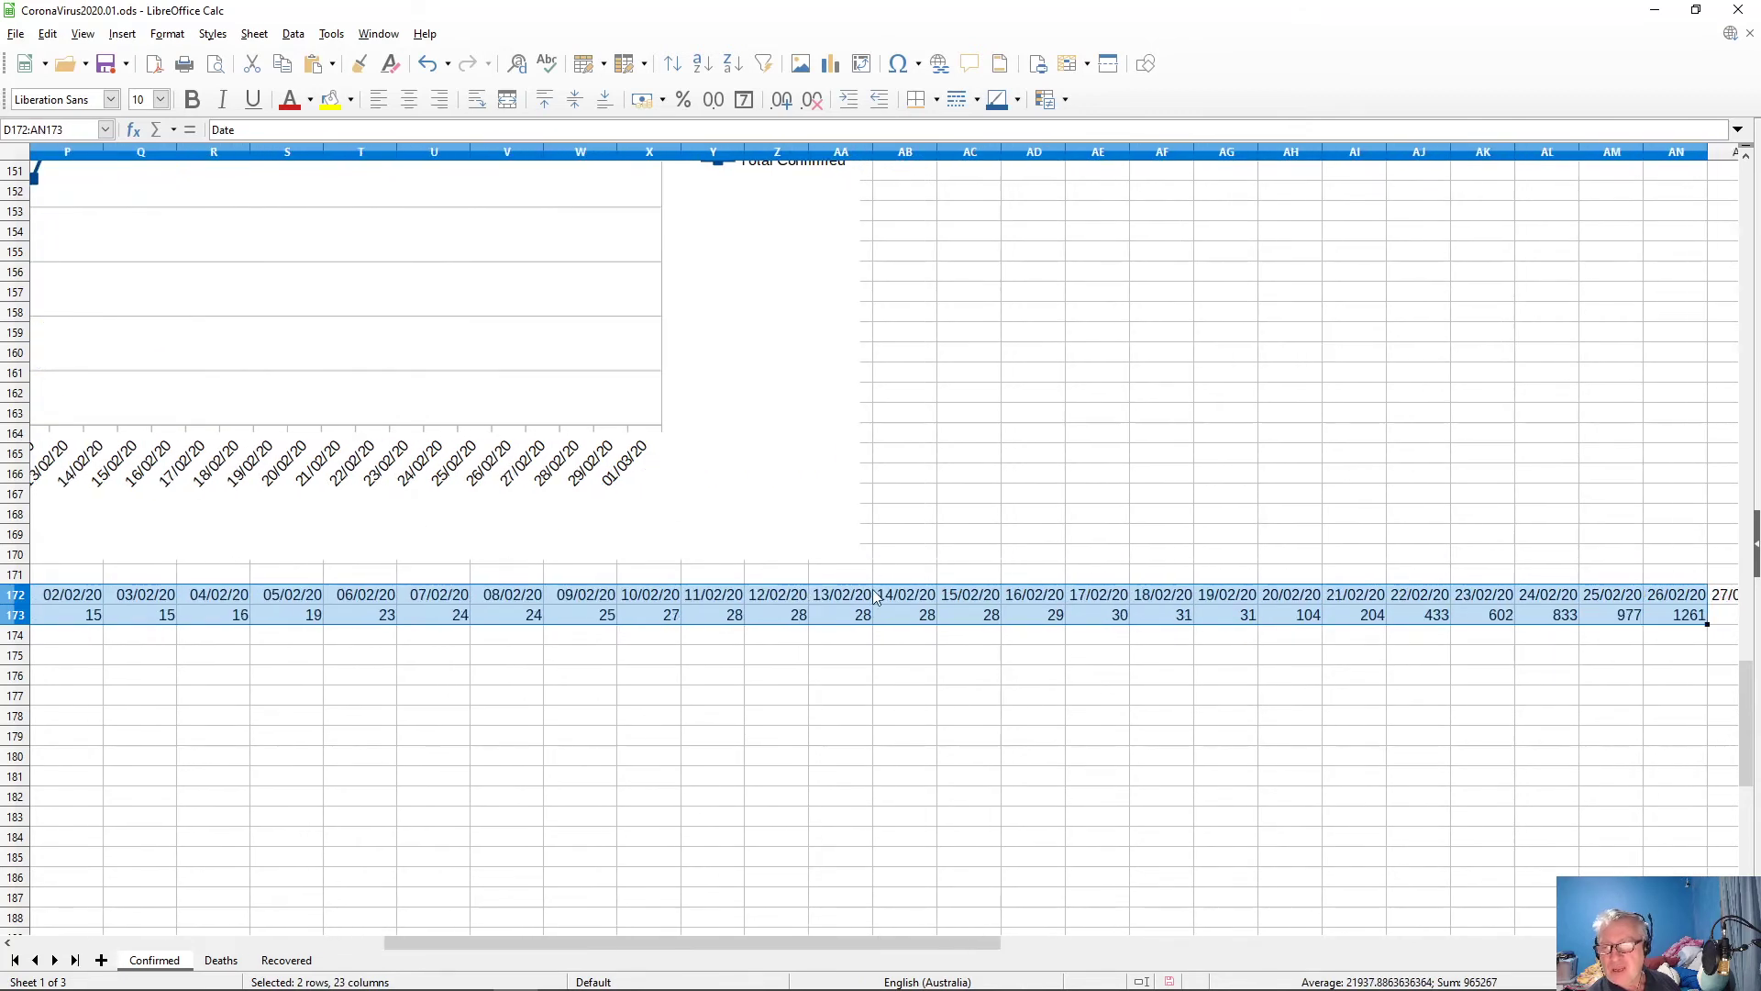
key("shift+Right")
key("shift+Right")
key("shift+Right")
key("shift+Left")
key("shift+Left")
key("shift+Right")
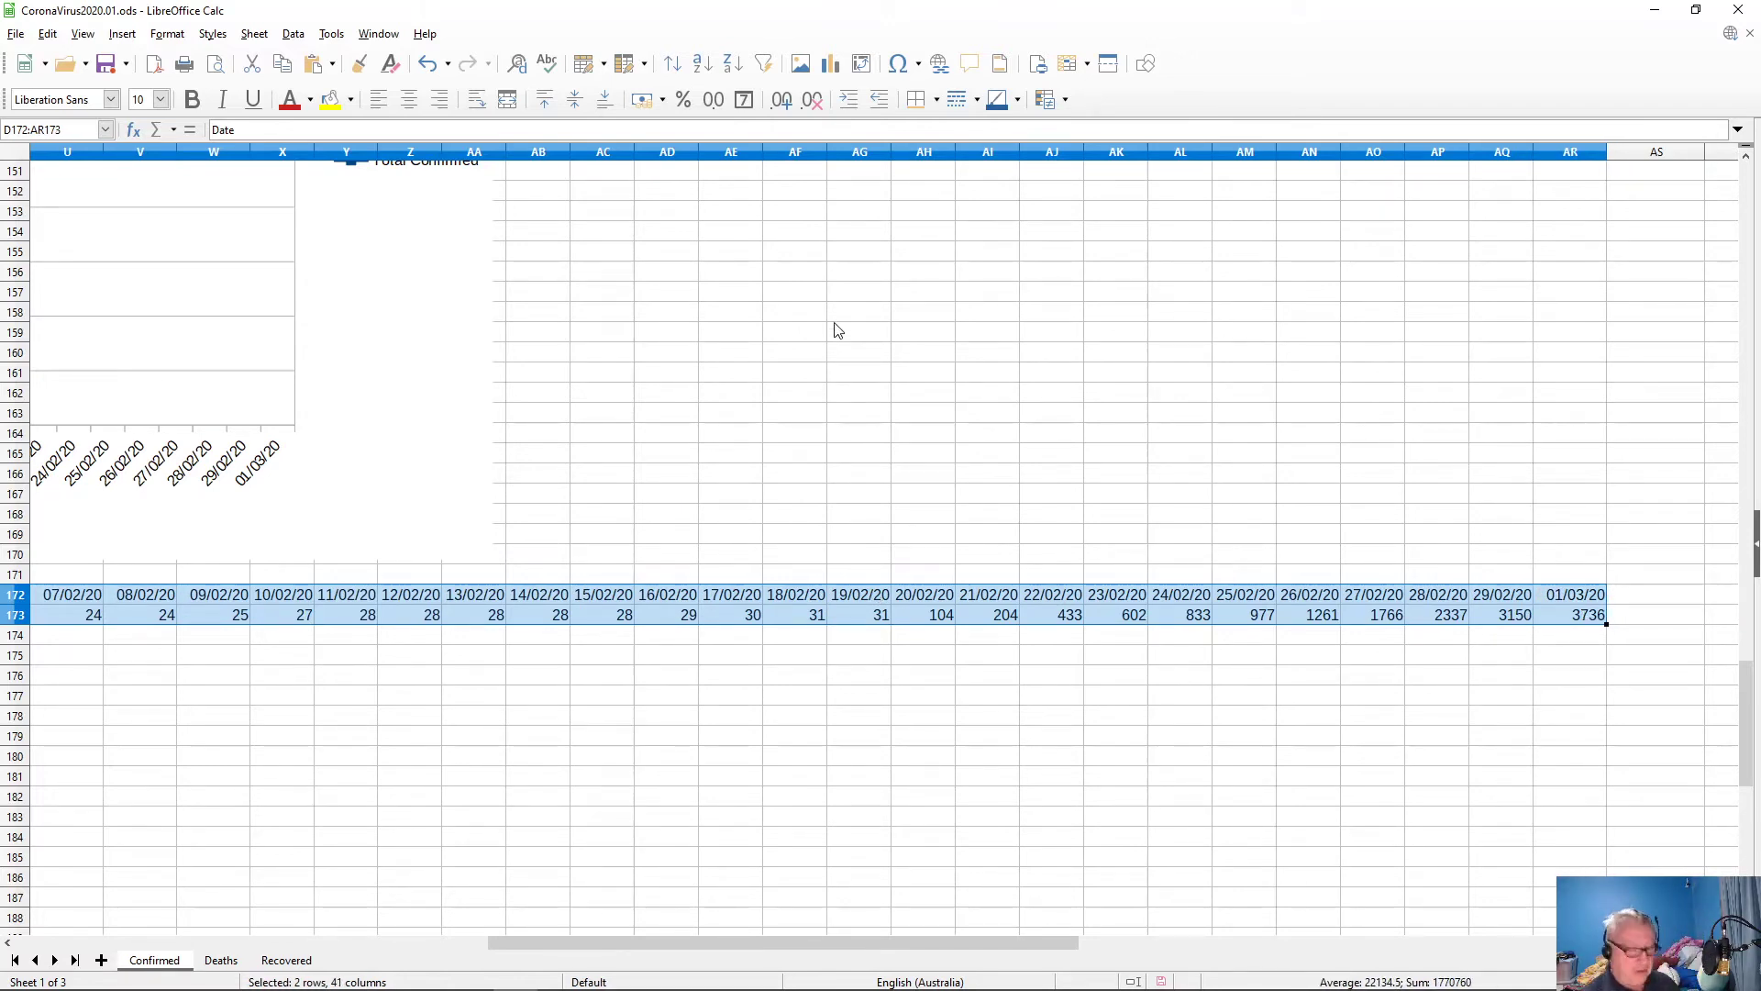
- Switch to the web browser and view the Johns Hopkins COVID-19 global cases dashboard
key("alt+Tab")
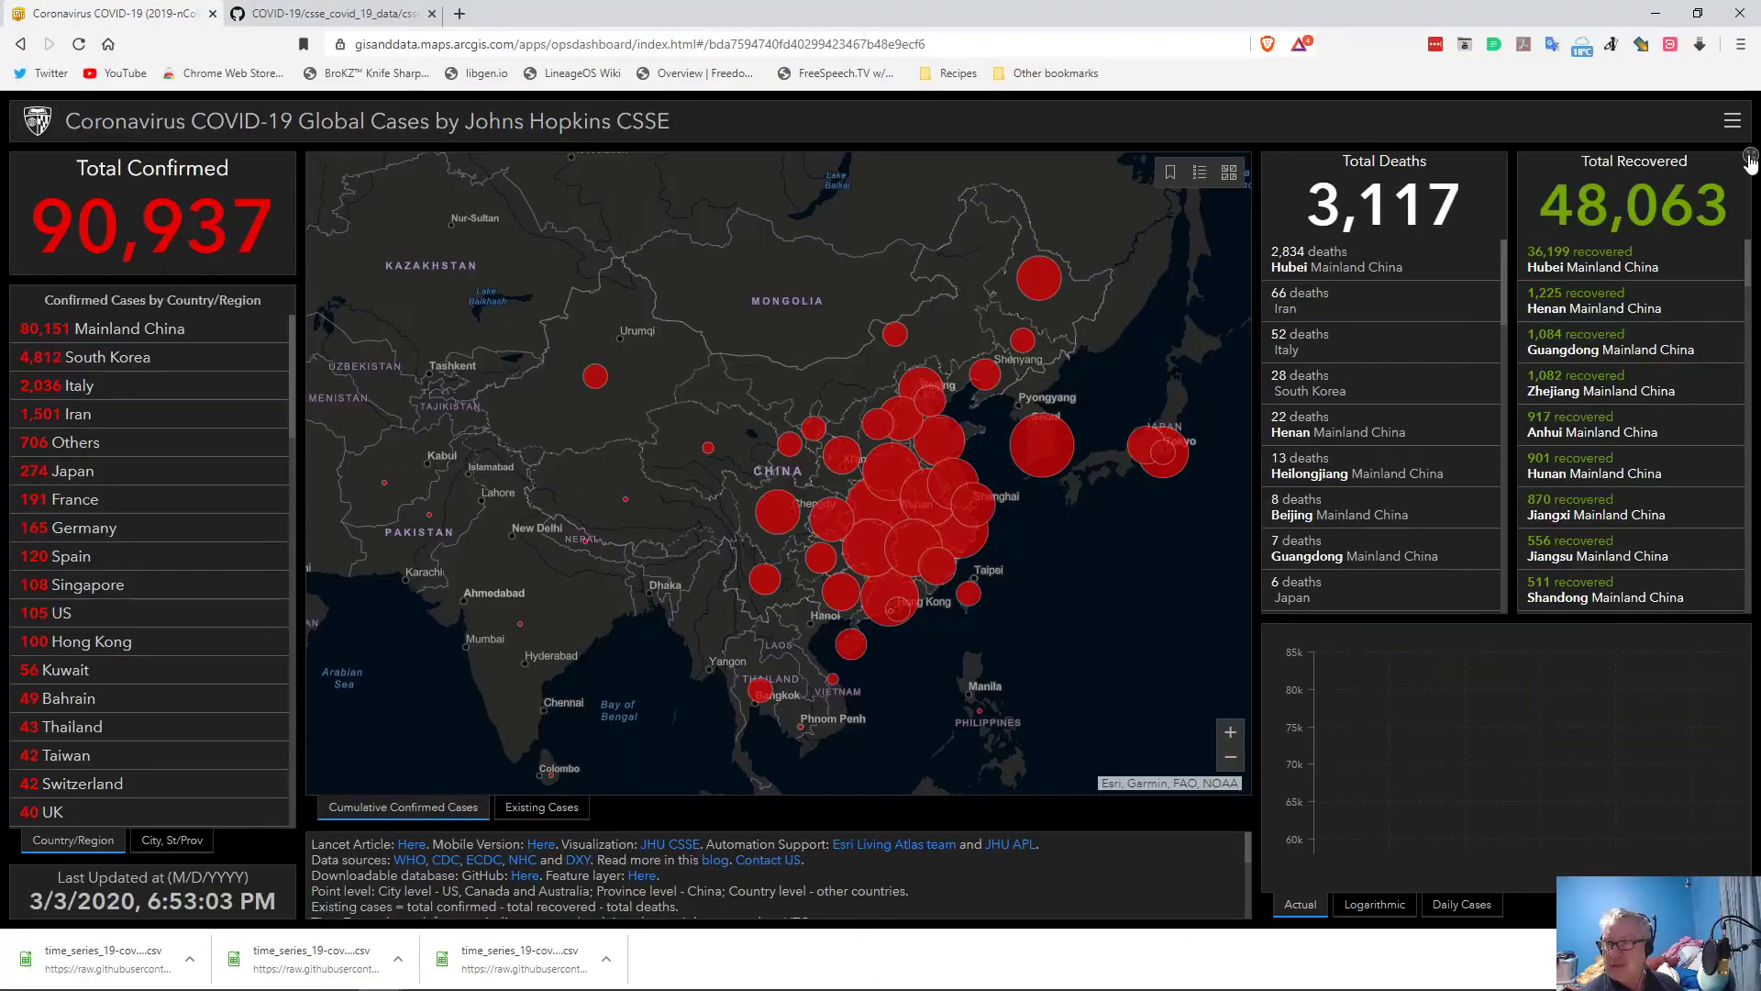
left_click(1754, 158)
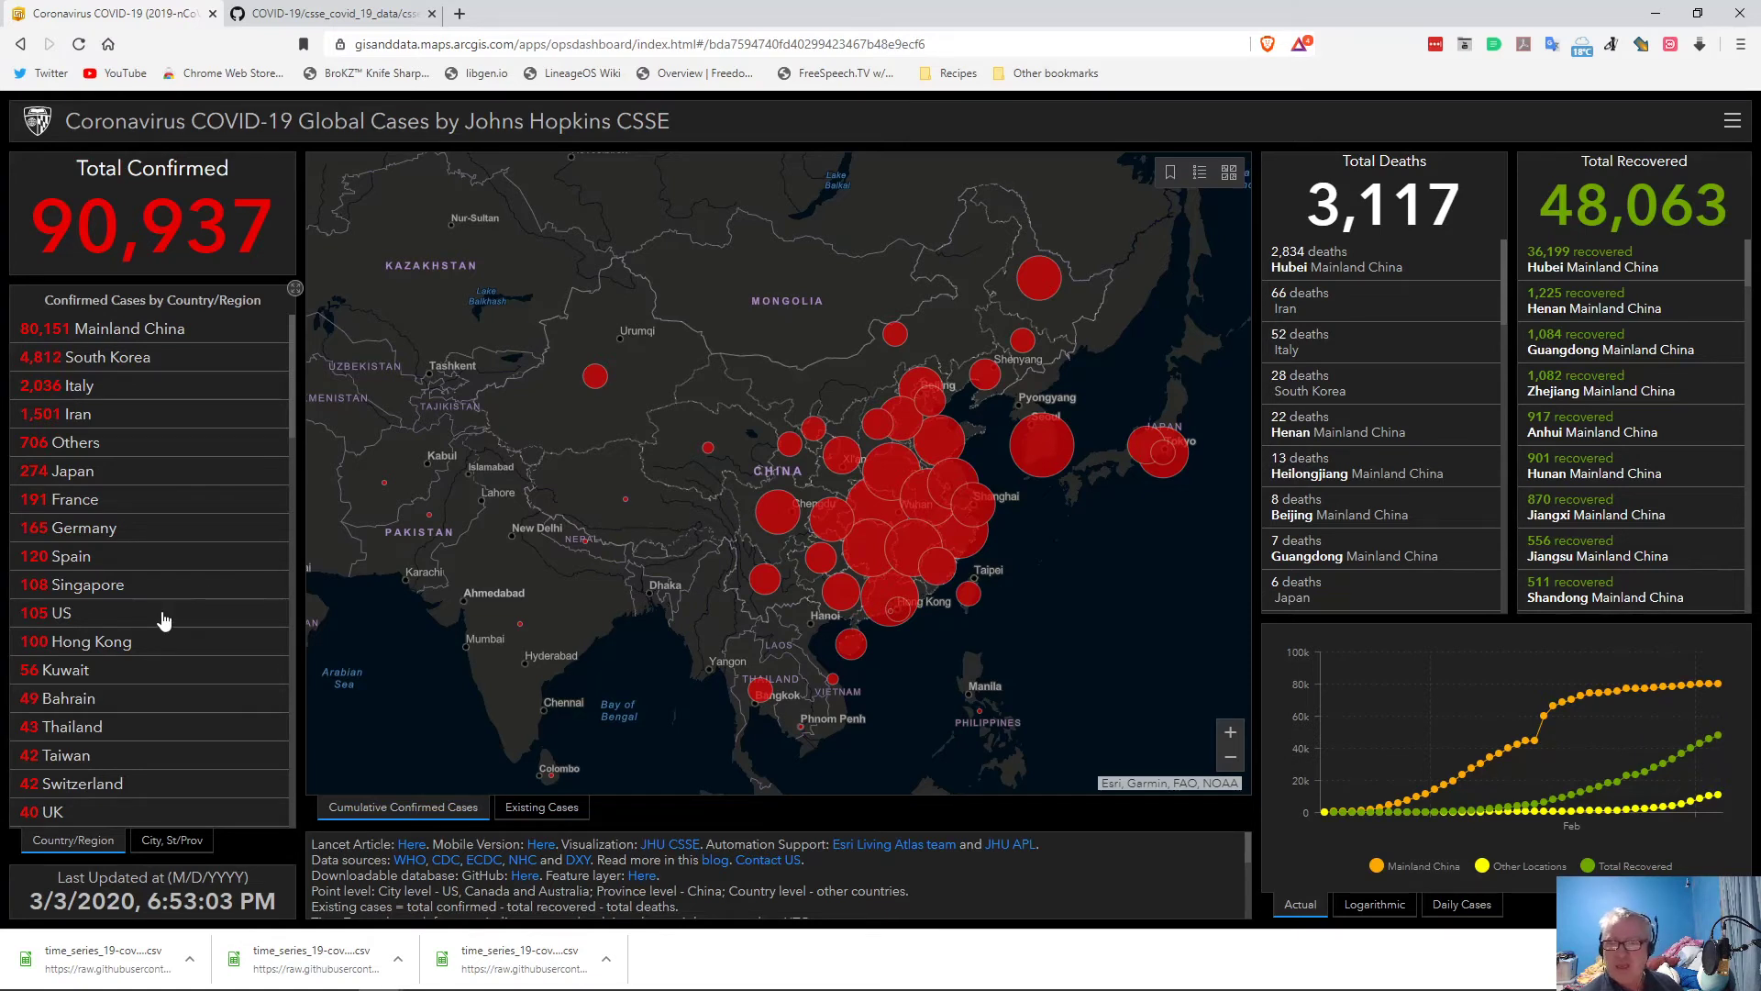
- Return to LibreOffice Calc and start a Points and Lines line chart from D172:AR173, keeping the default data range and series
key("alt+Tab")
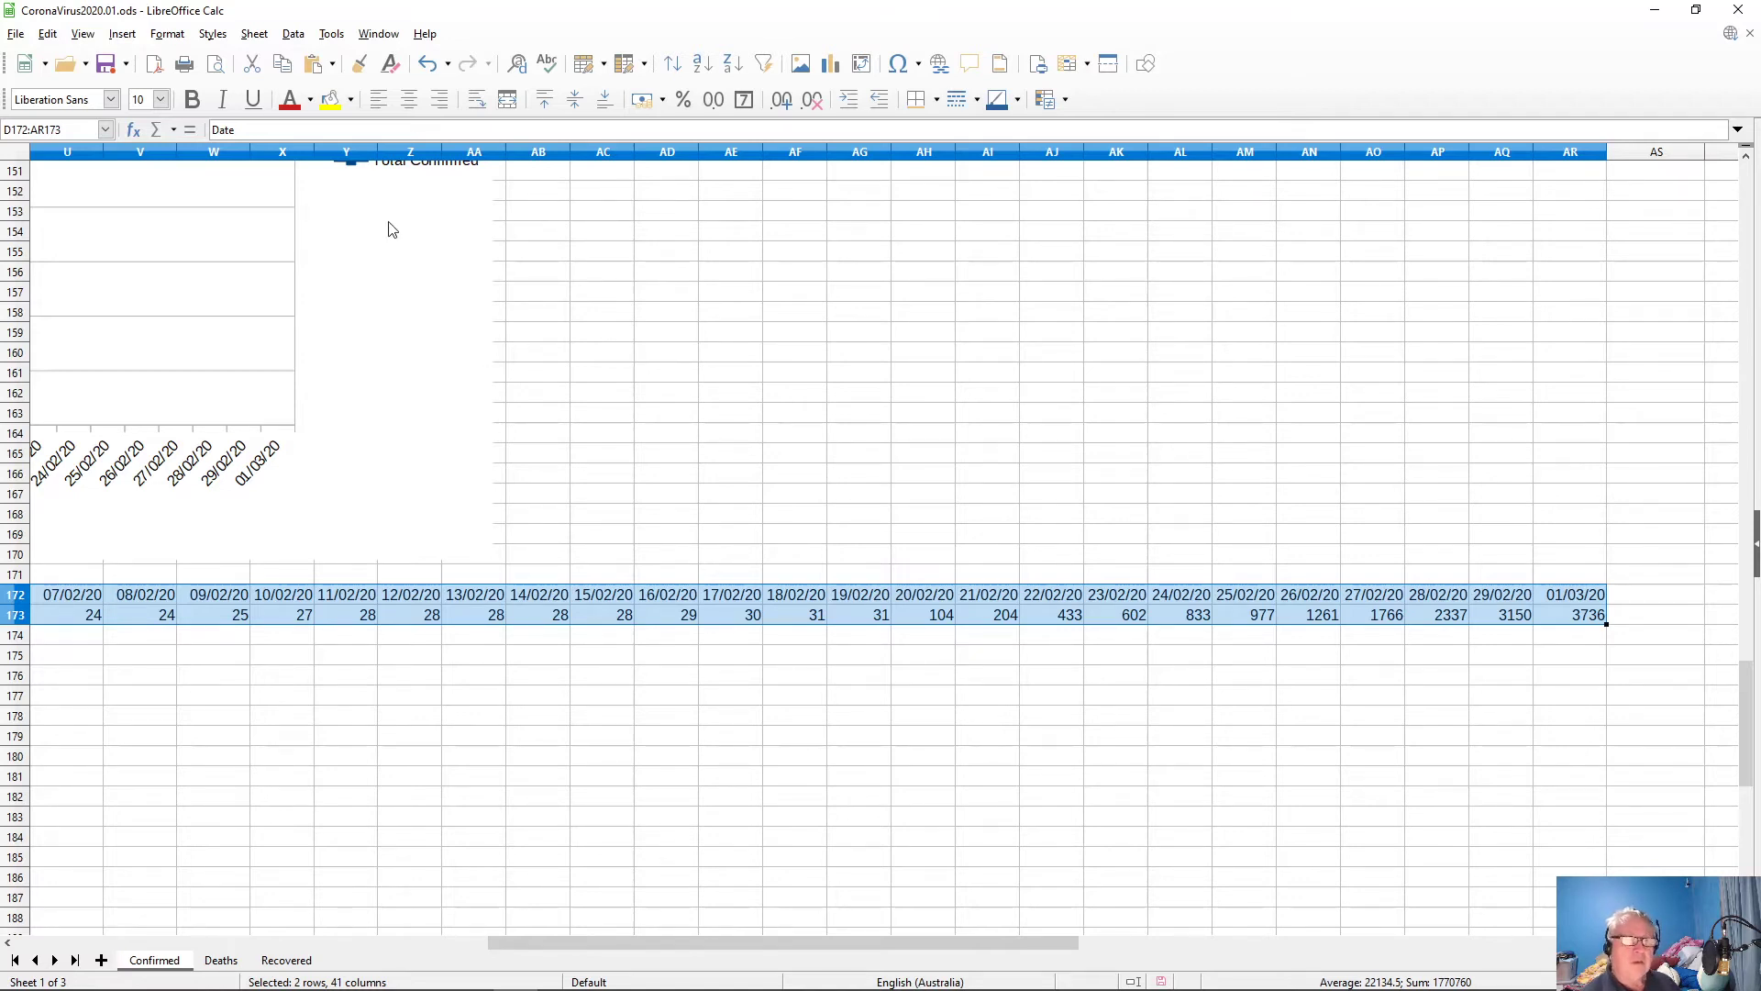
left_click(830, 63)
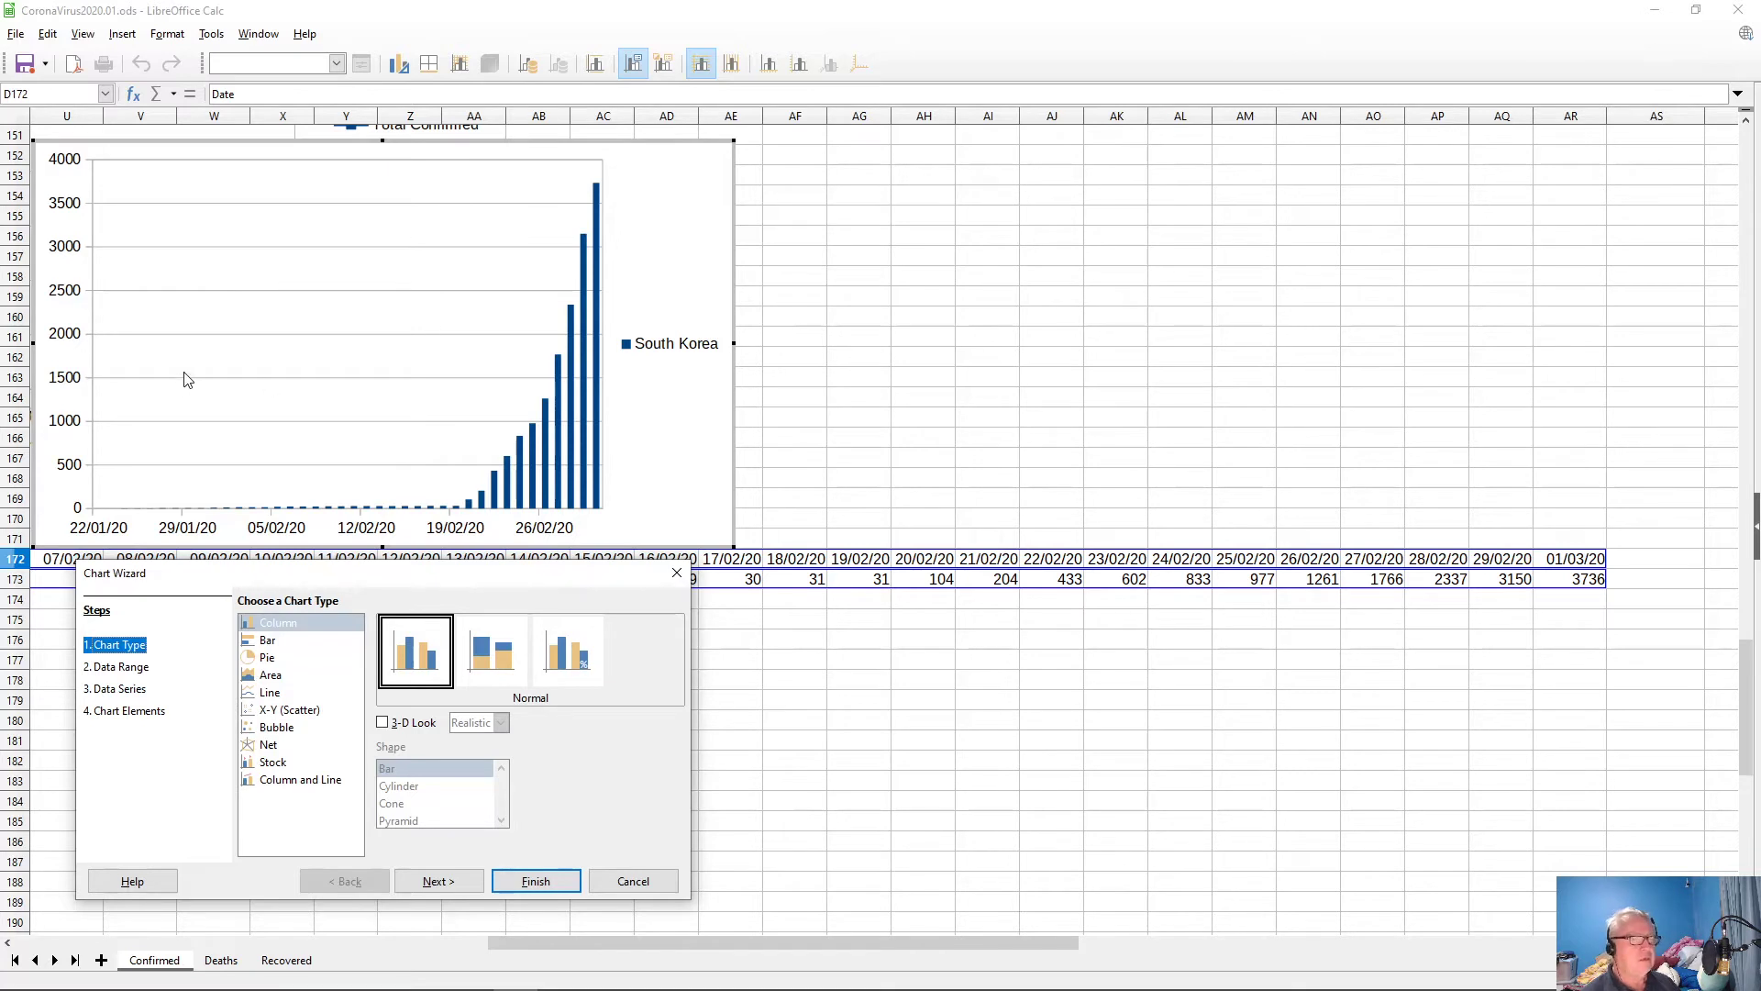
left_click(269, 695)
left_click(491, 652)
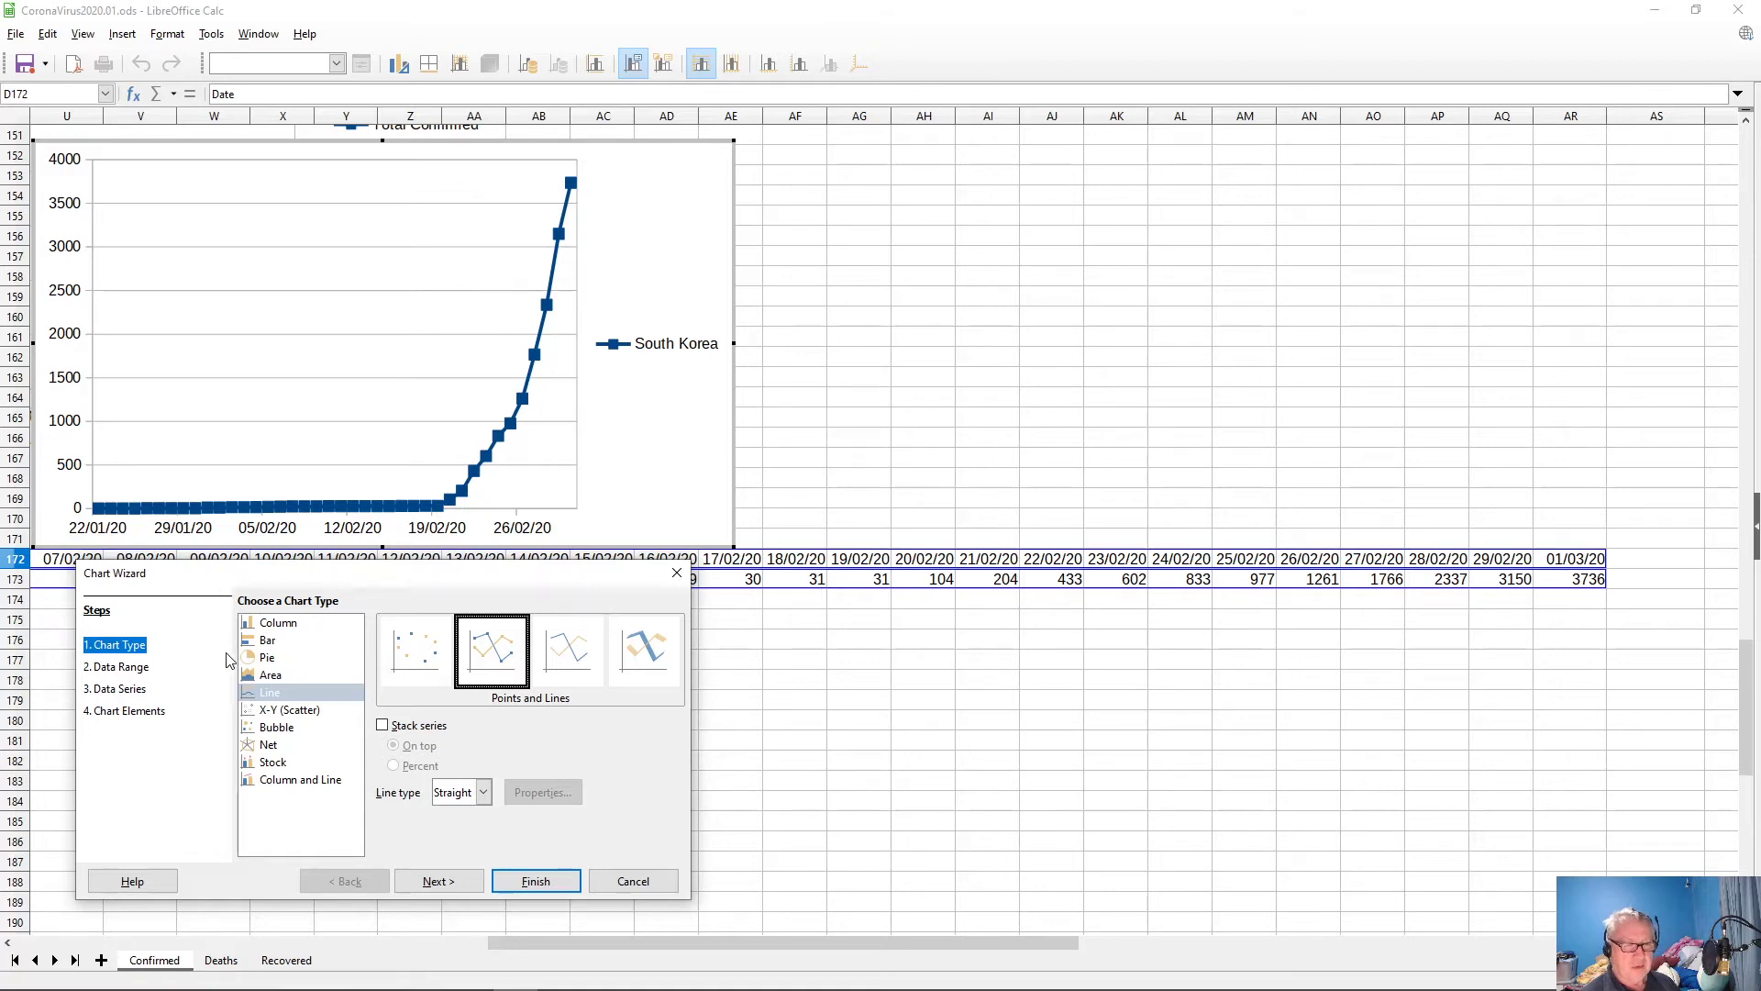
left_click(127, 670)
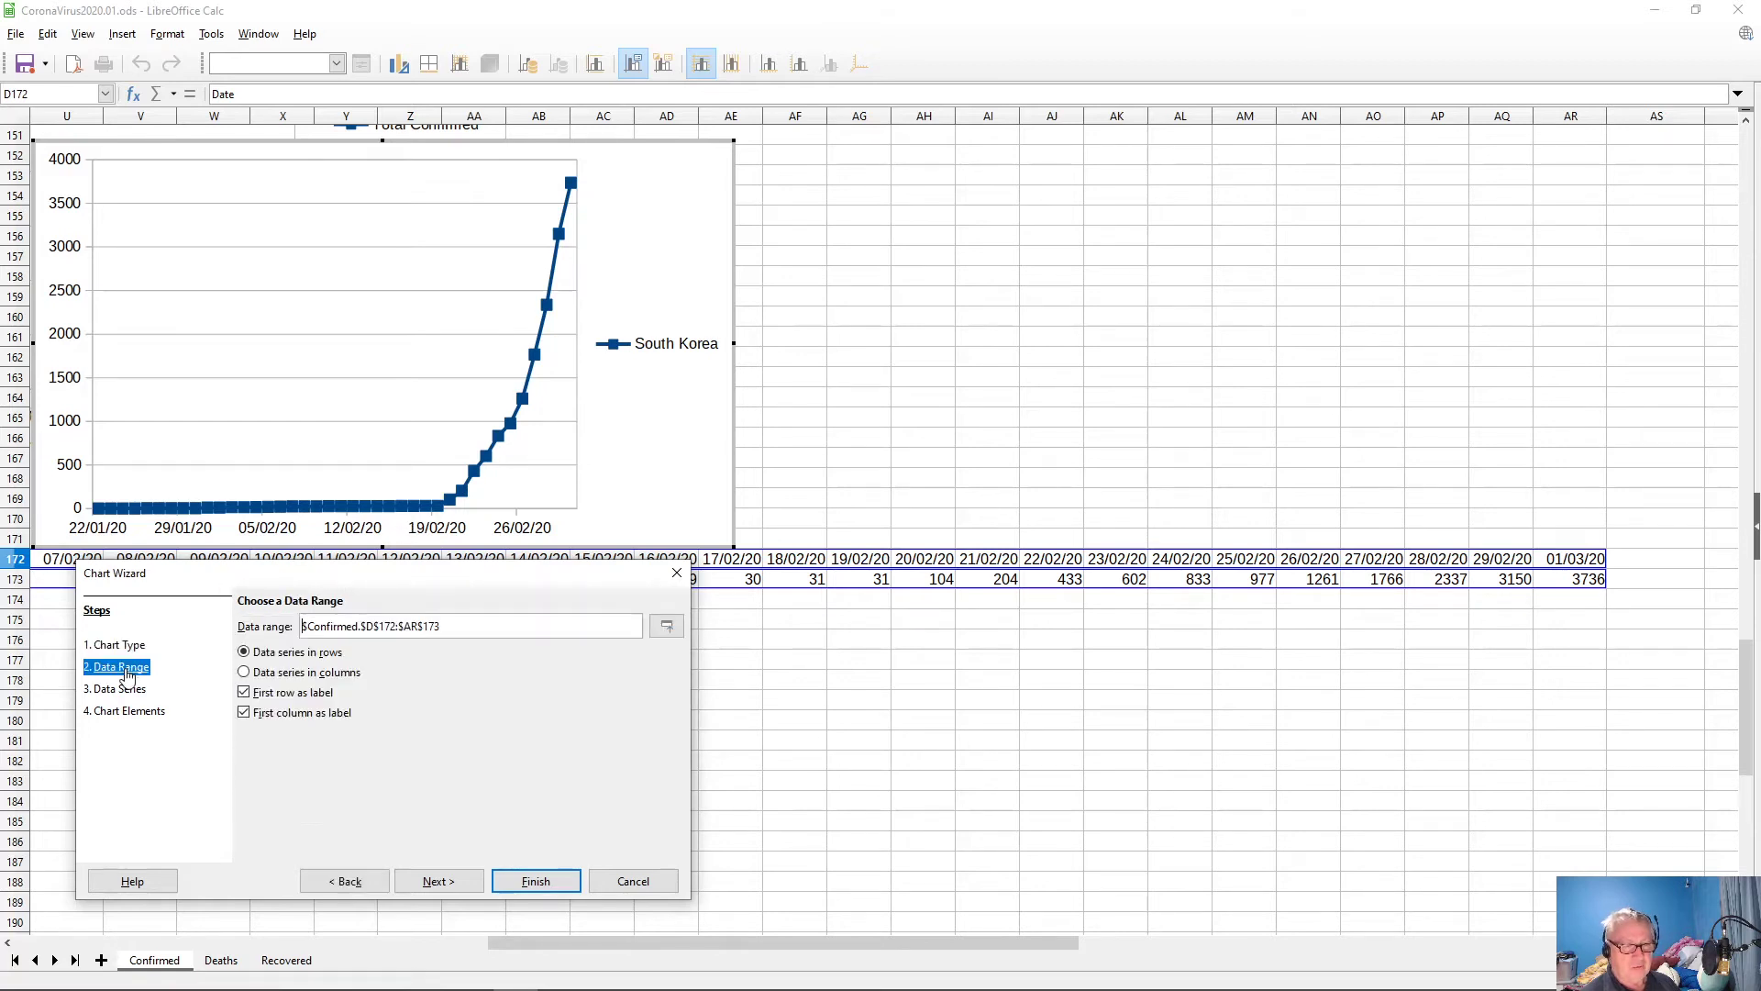
left_click(428, 882)
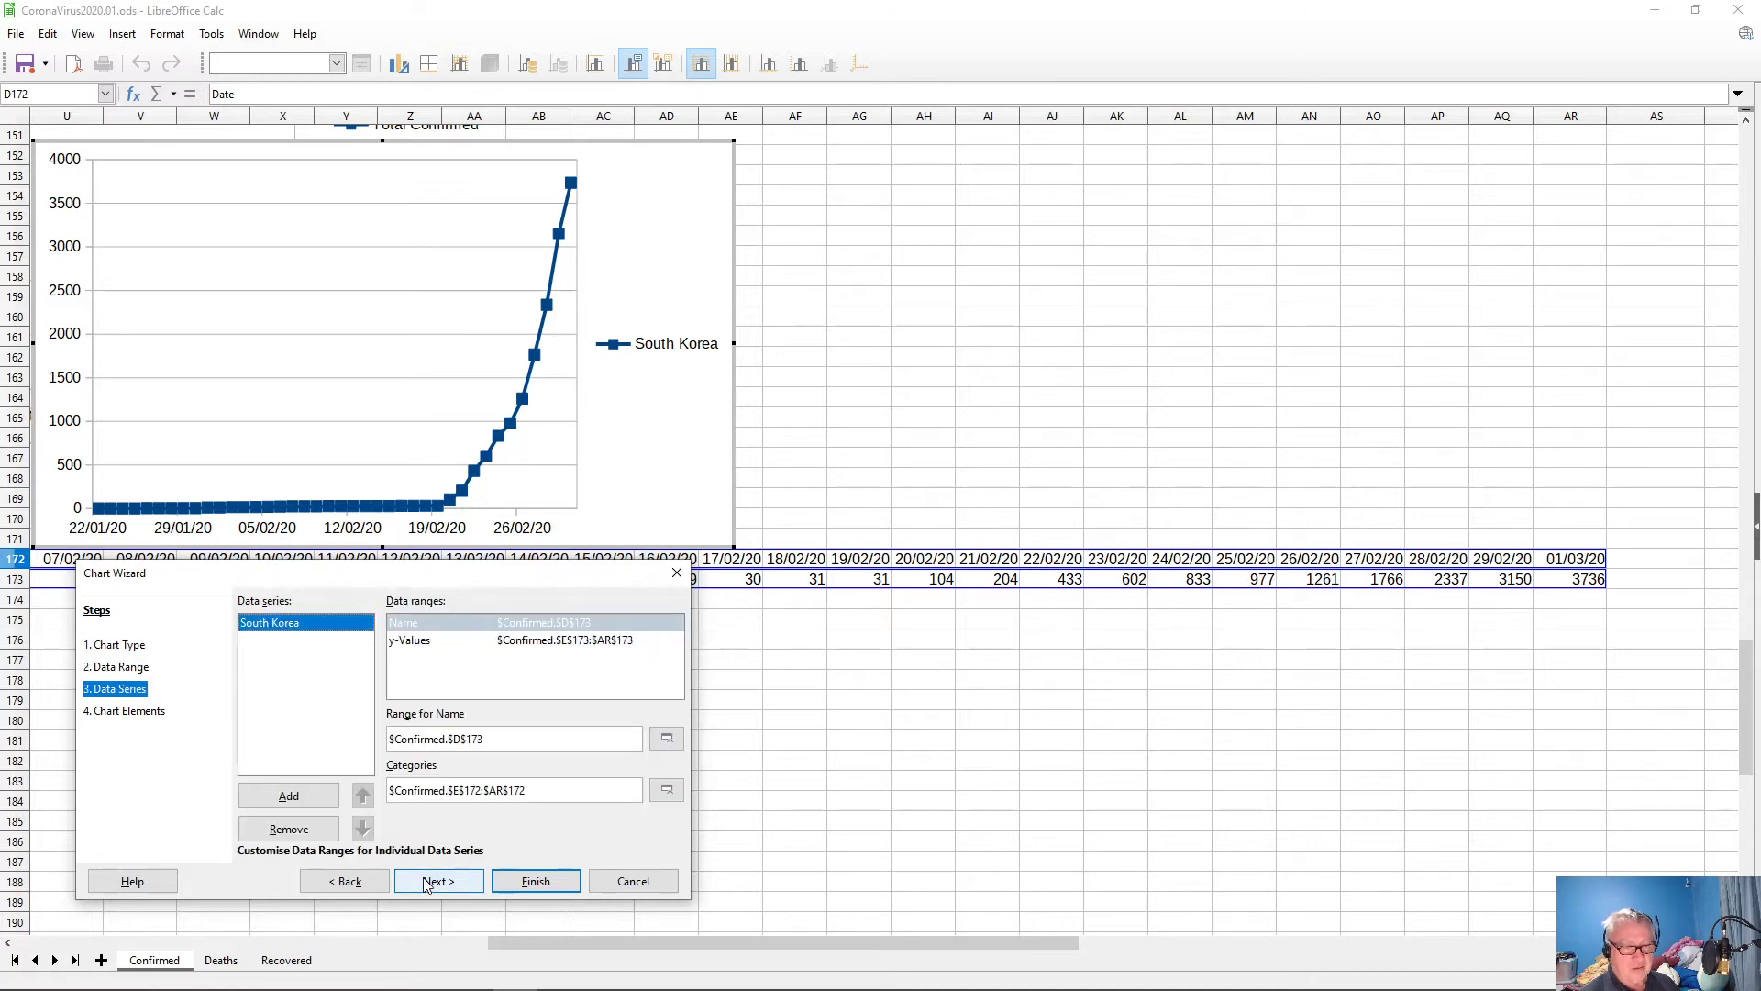
left_click(429, 882)
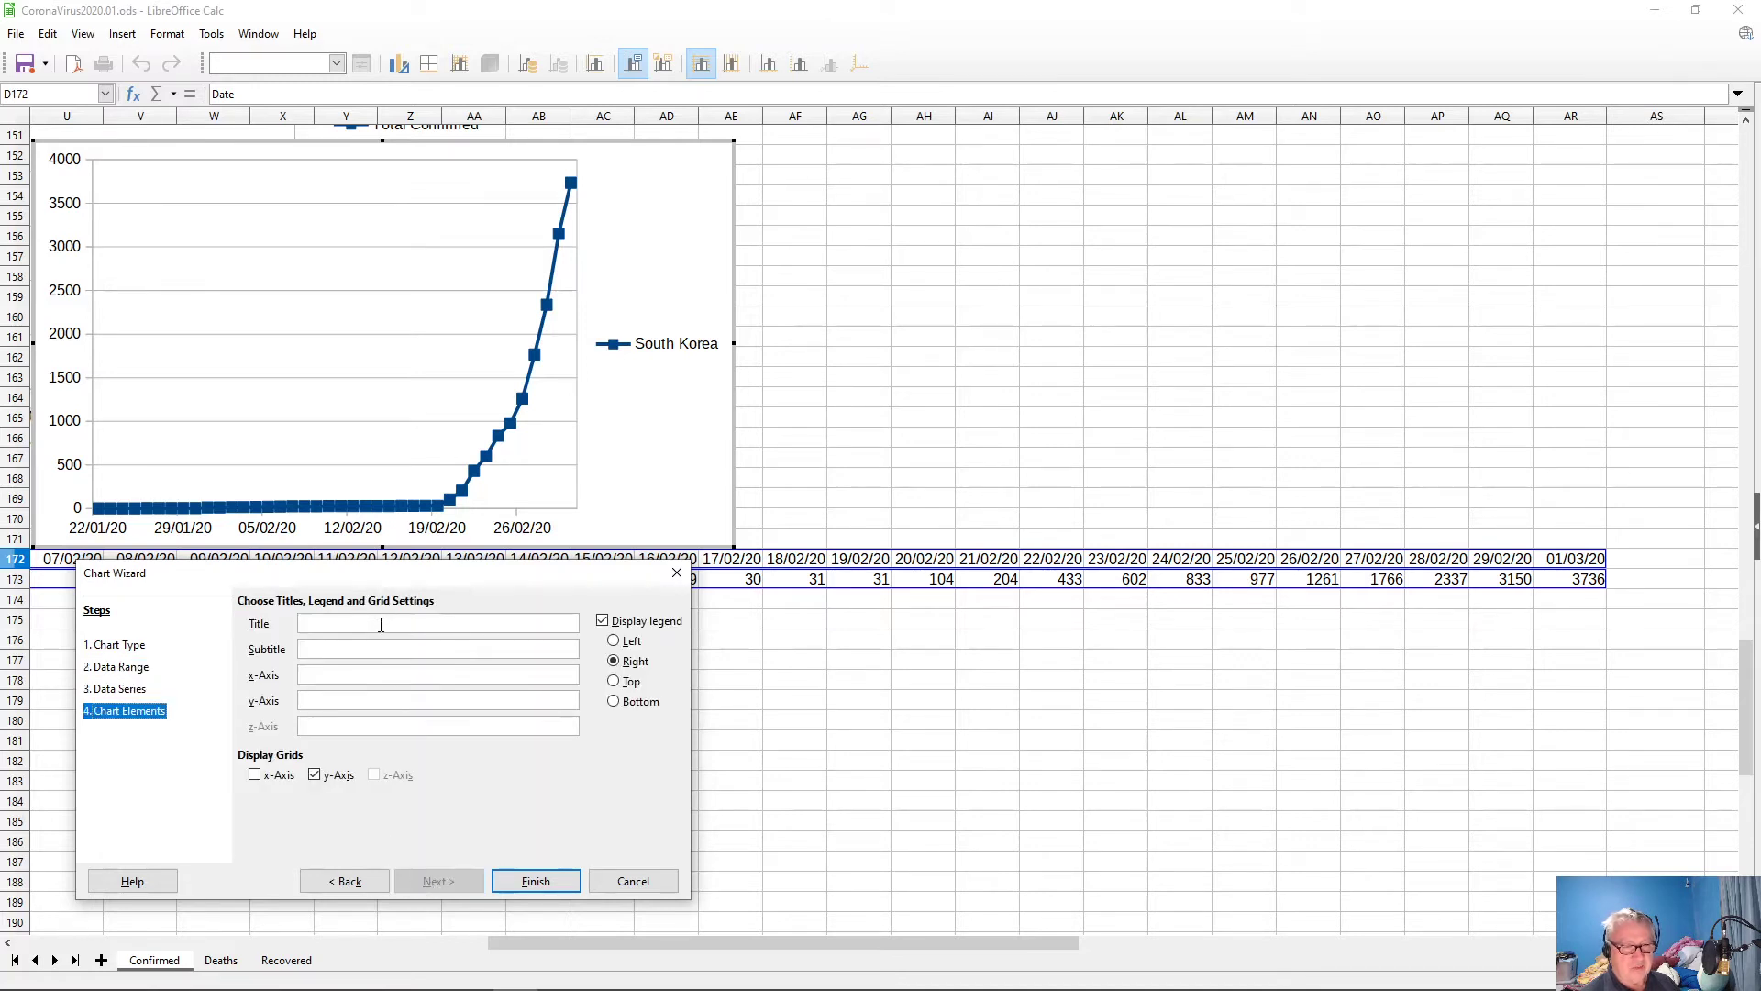
- Title the chart "South Korea Confirmed Corona Virus Infections"
left_click(372, 653)
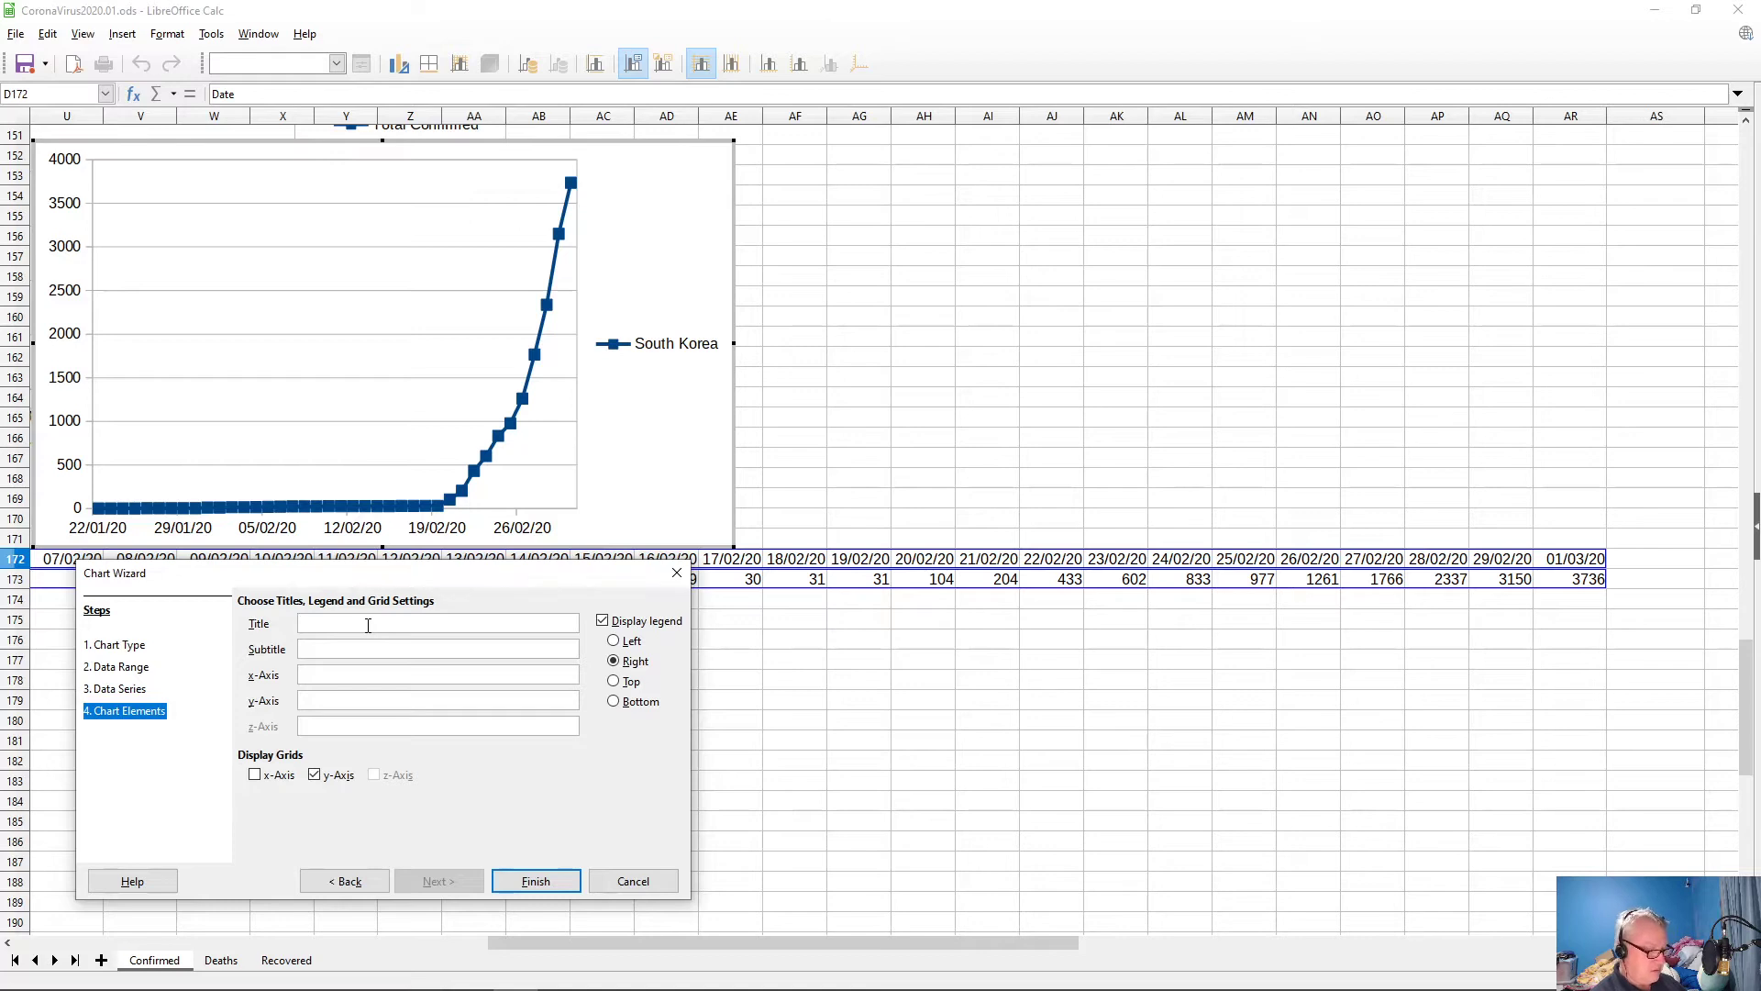
type("South Korea Co")
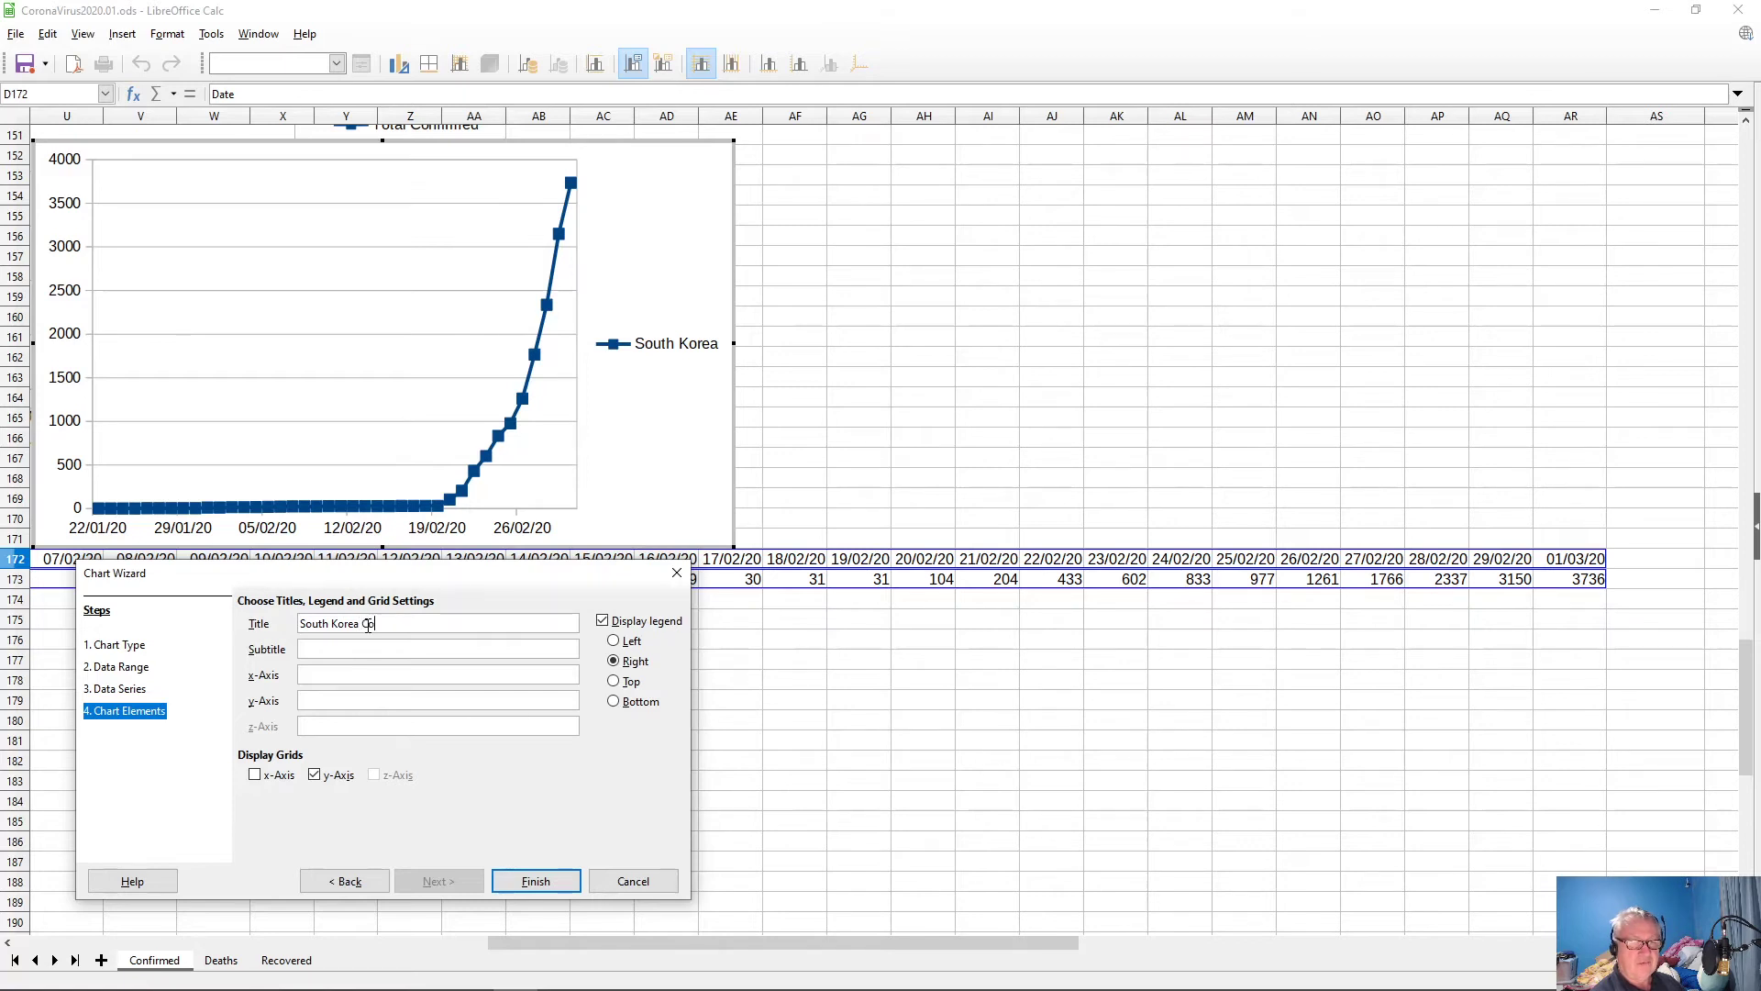
type("nfirmed cases")
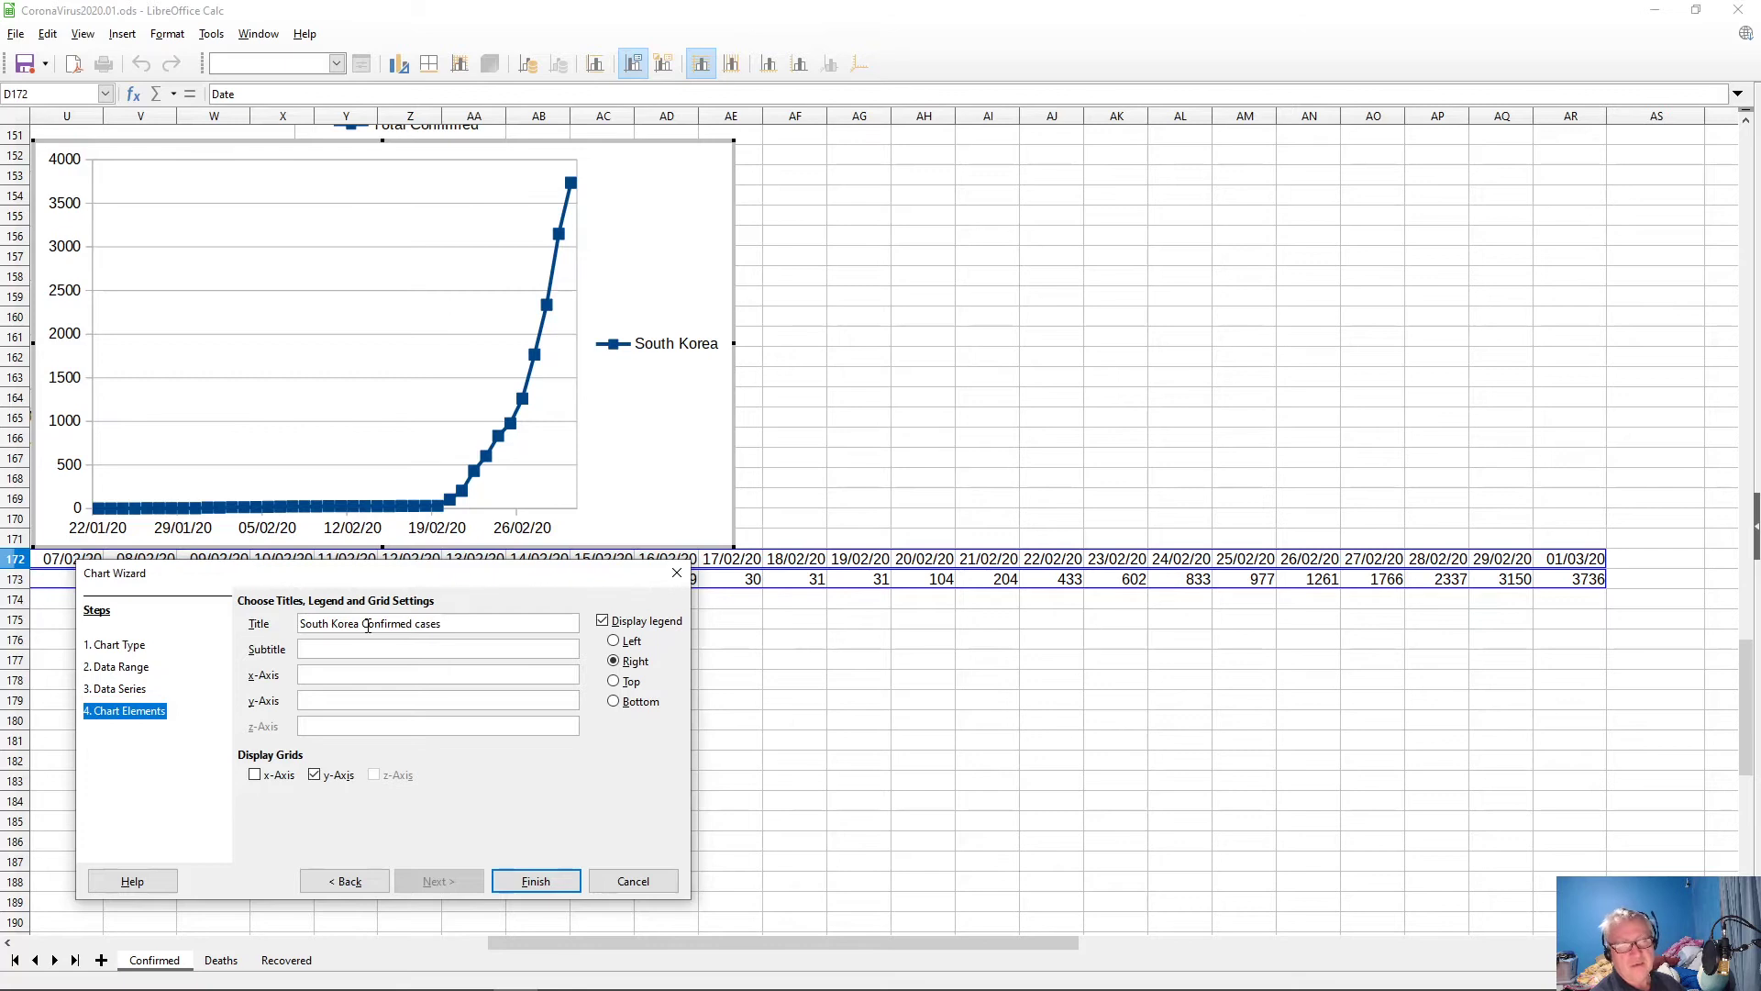
key("BackSpace")
key("BackSpace")
key("BackSpace")
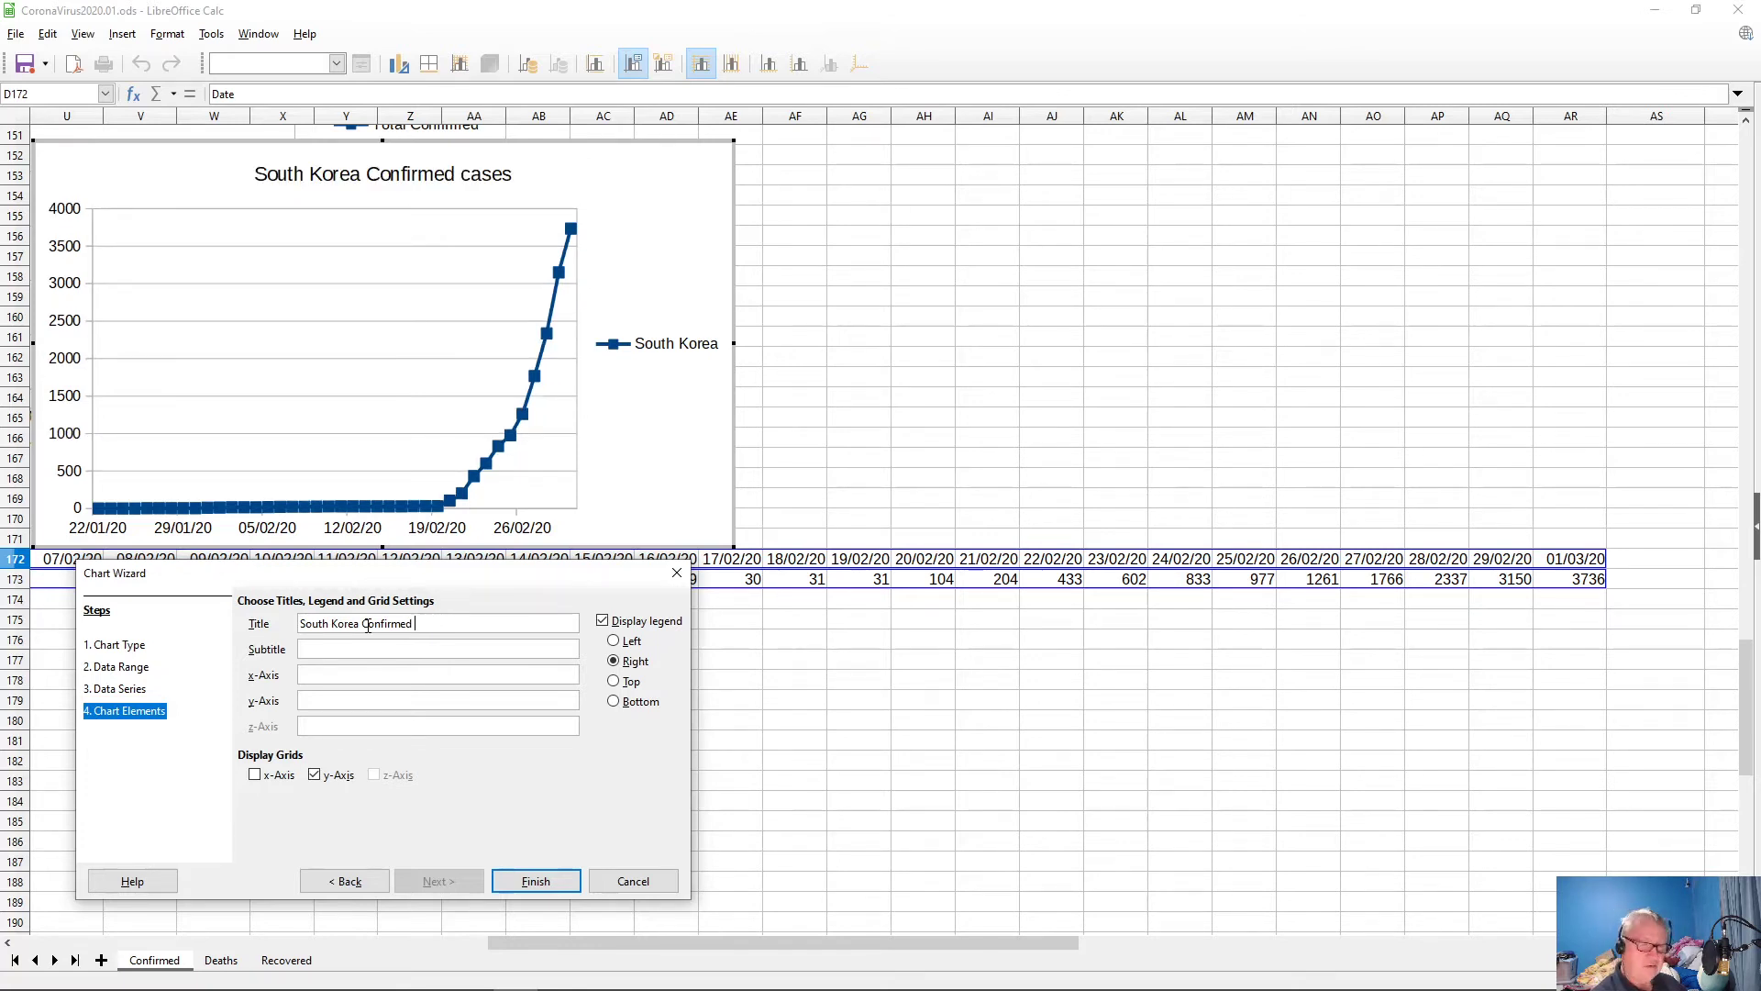
type("Corona")
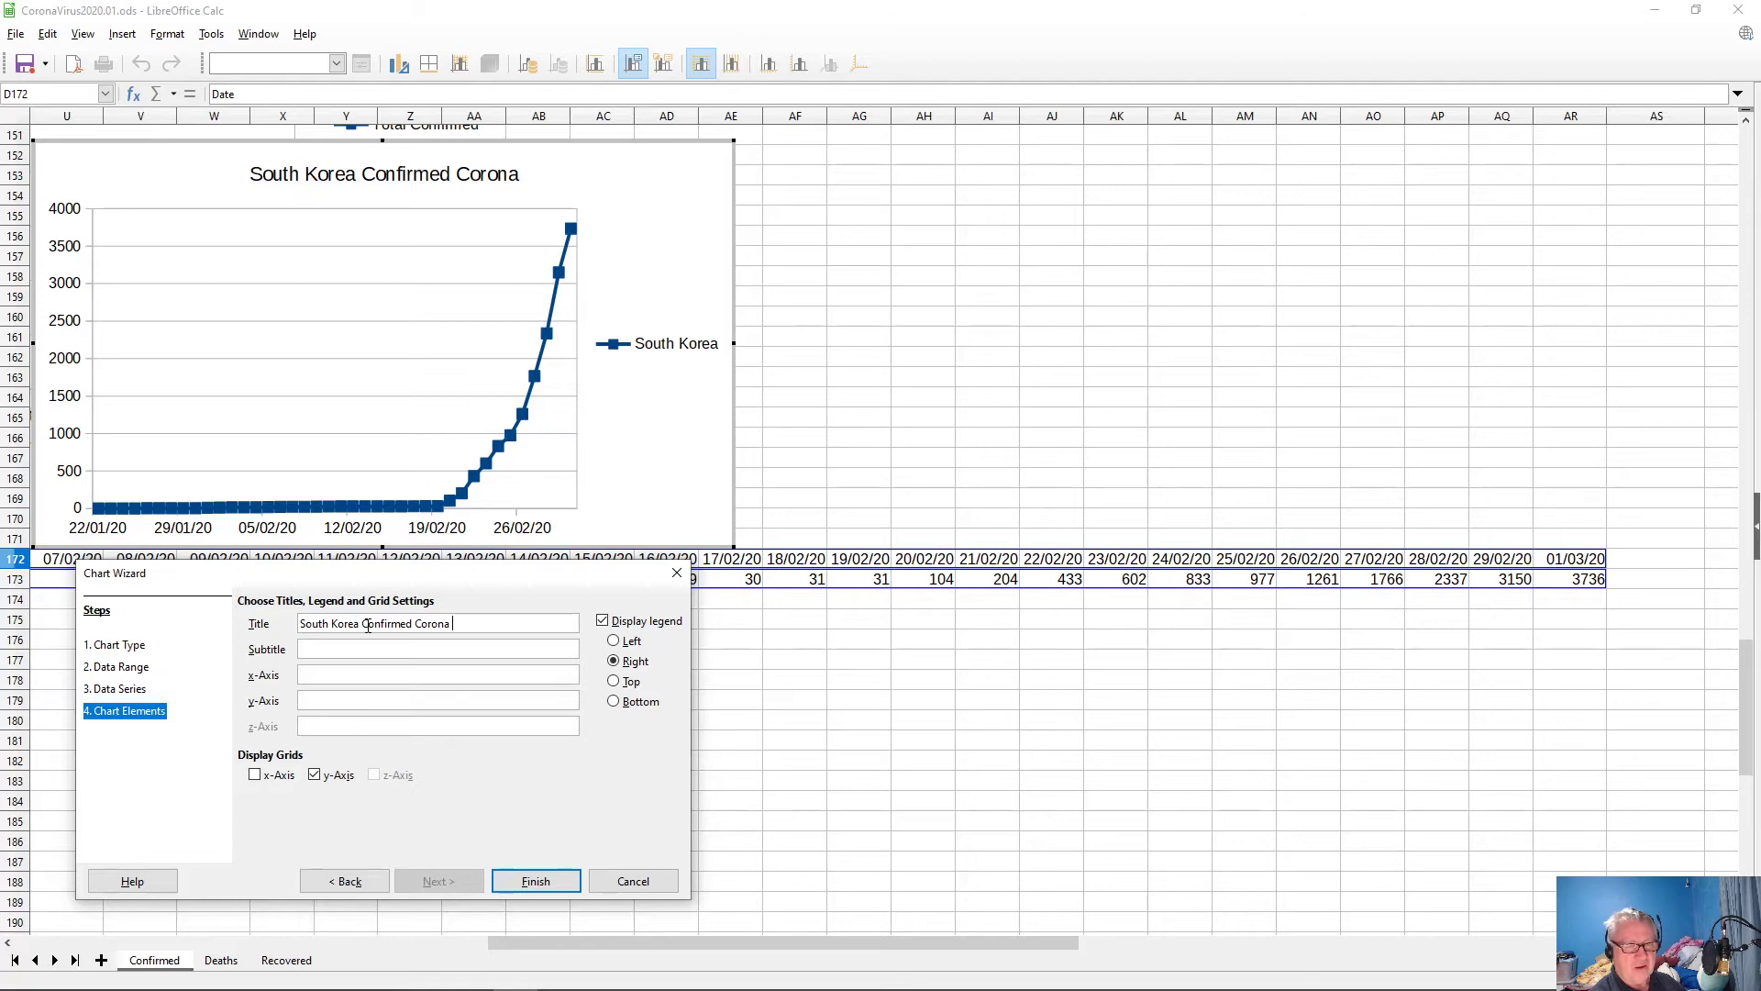
type("ections")
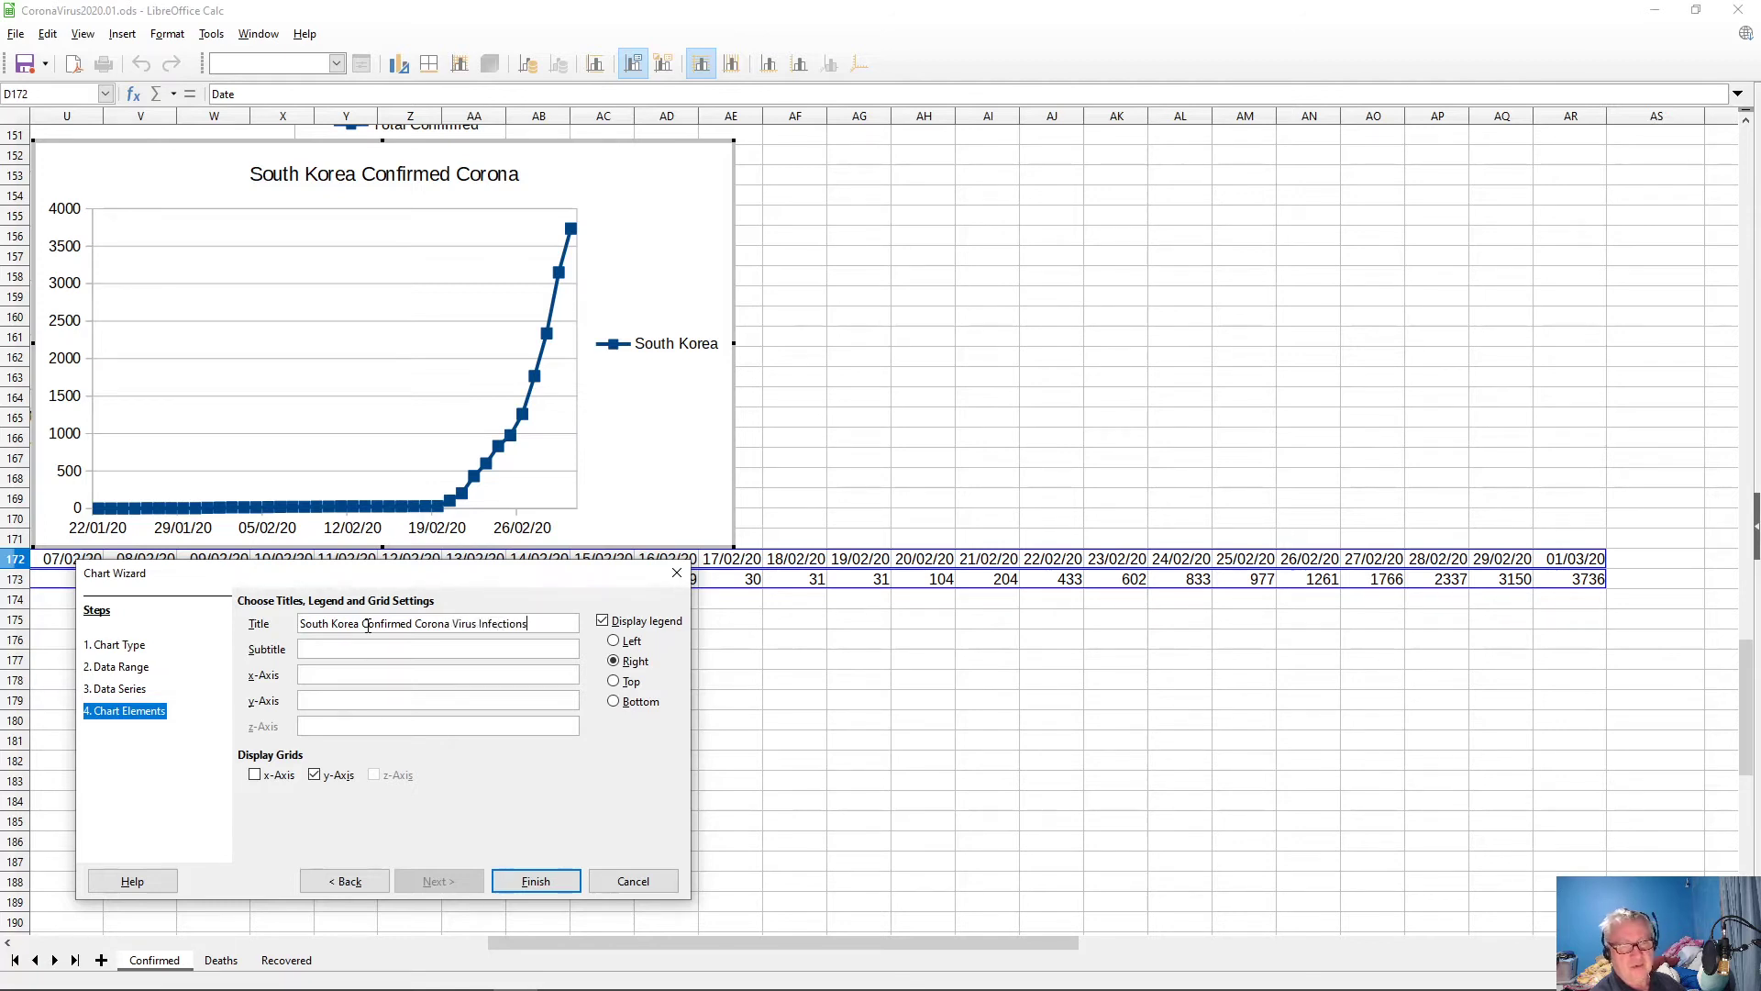
- Copy the Johns Hopkins dashboard's web address from the browser and paste it as the chart's subtitle in Calc
key("Tab")
key("alt+Tab")
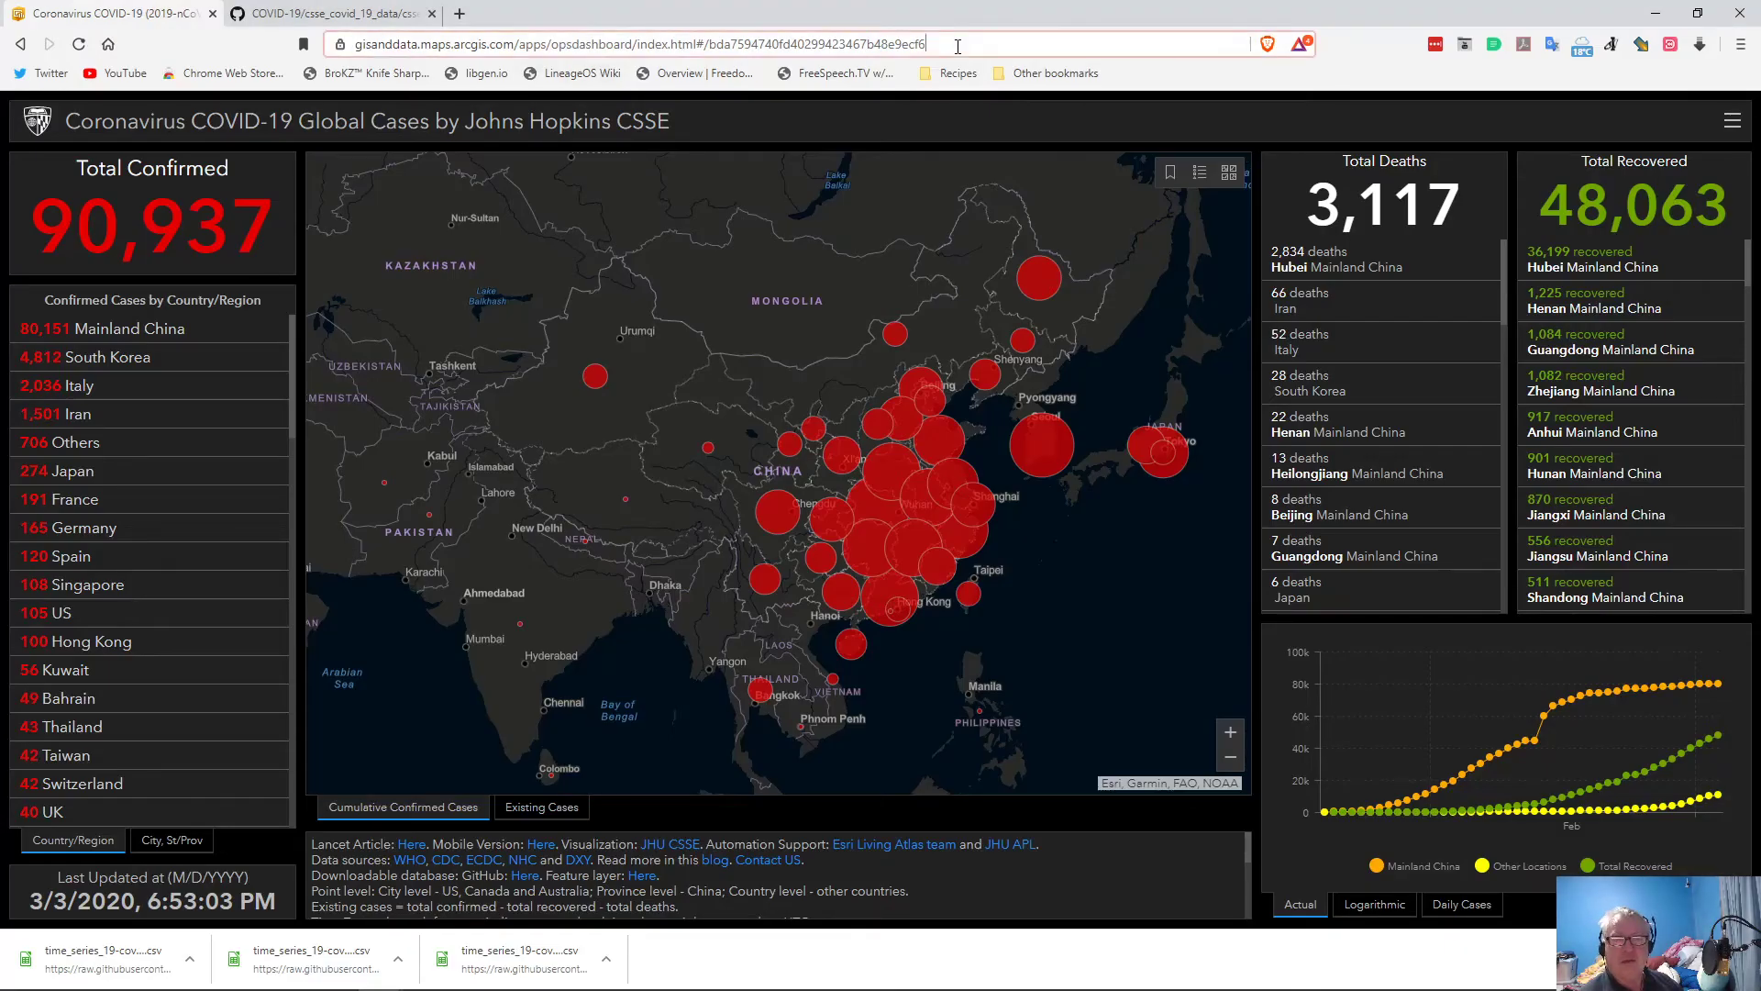
left_click(903, 45)
key("ctrl+c")
right_click(903, 44)
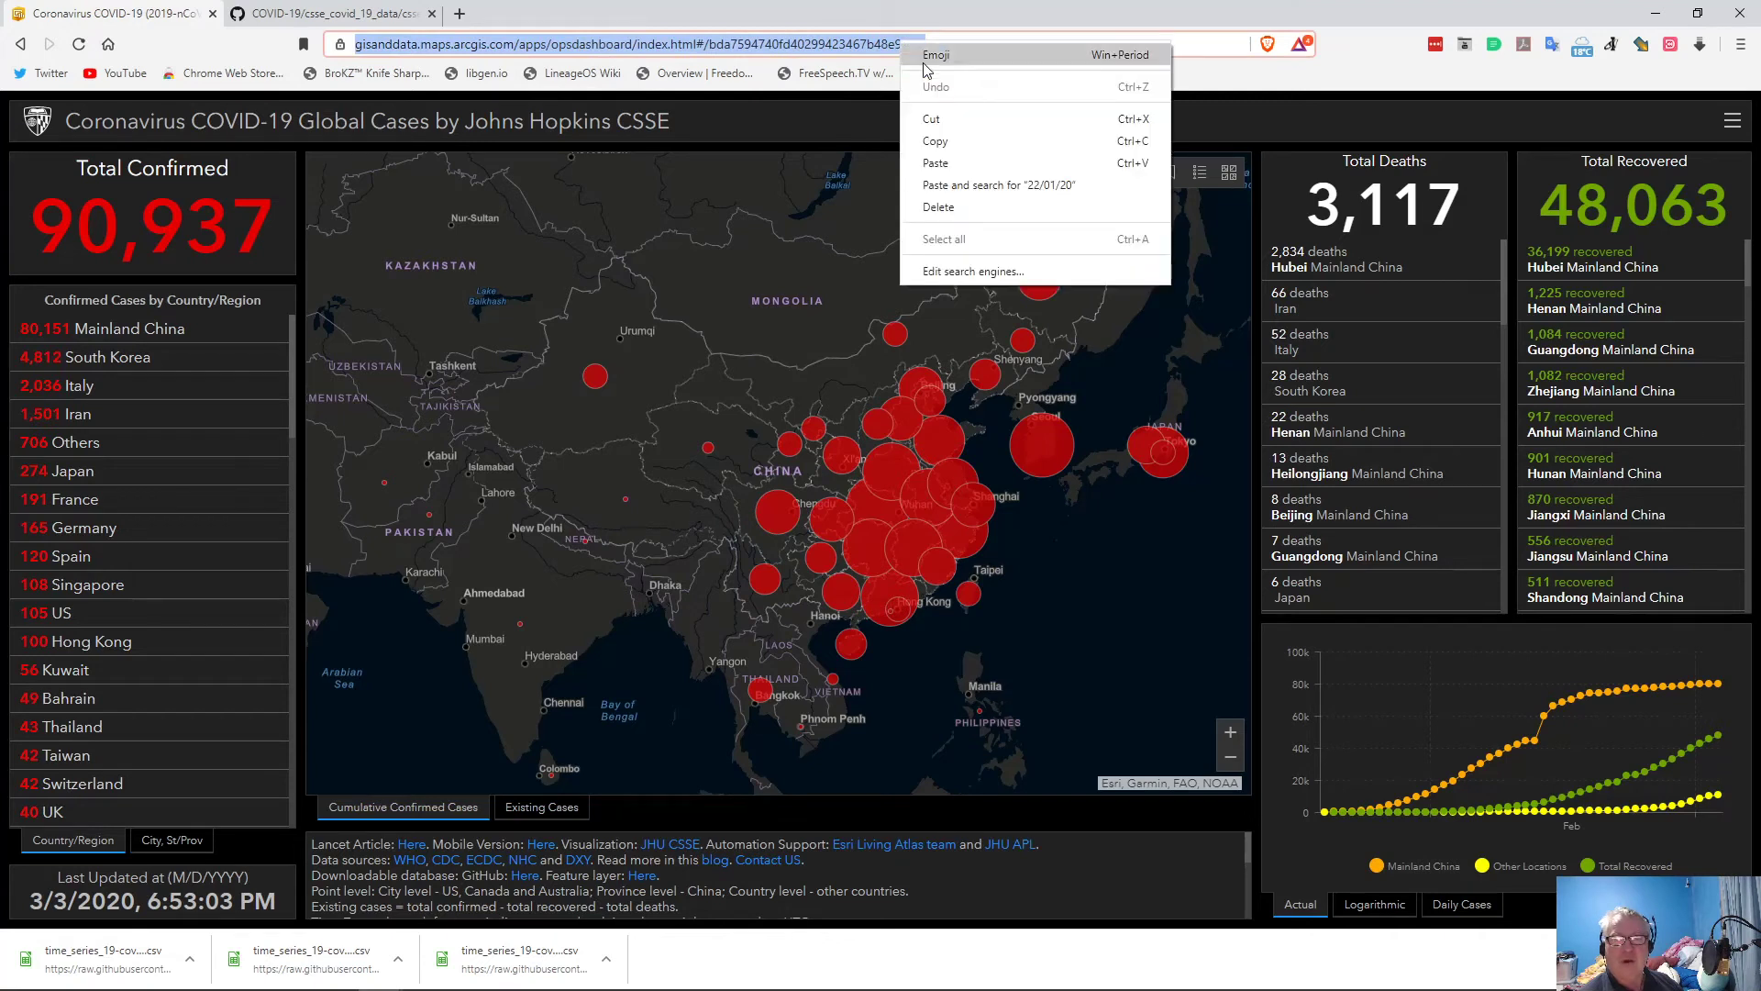
left_click(950, 139)
key("alt+Tab")
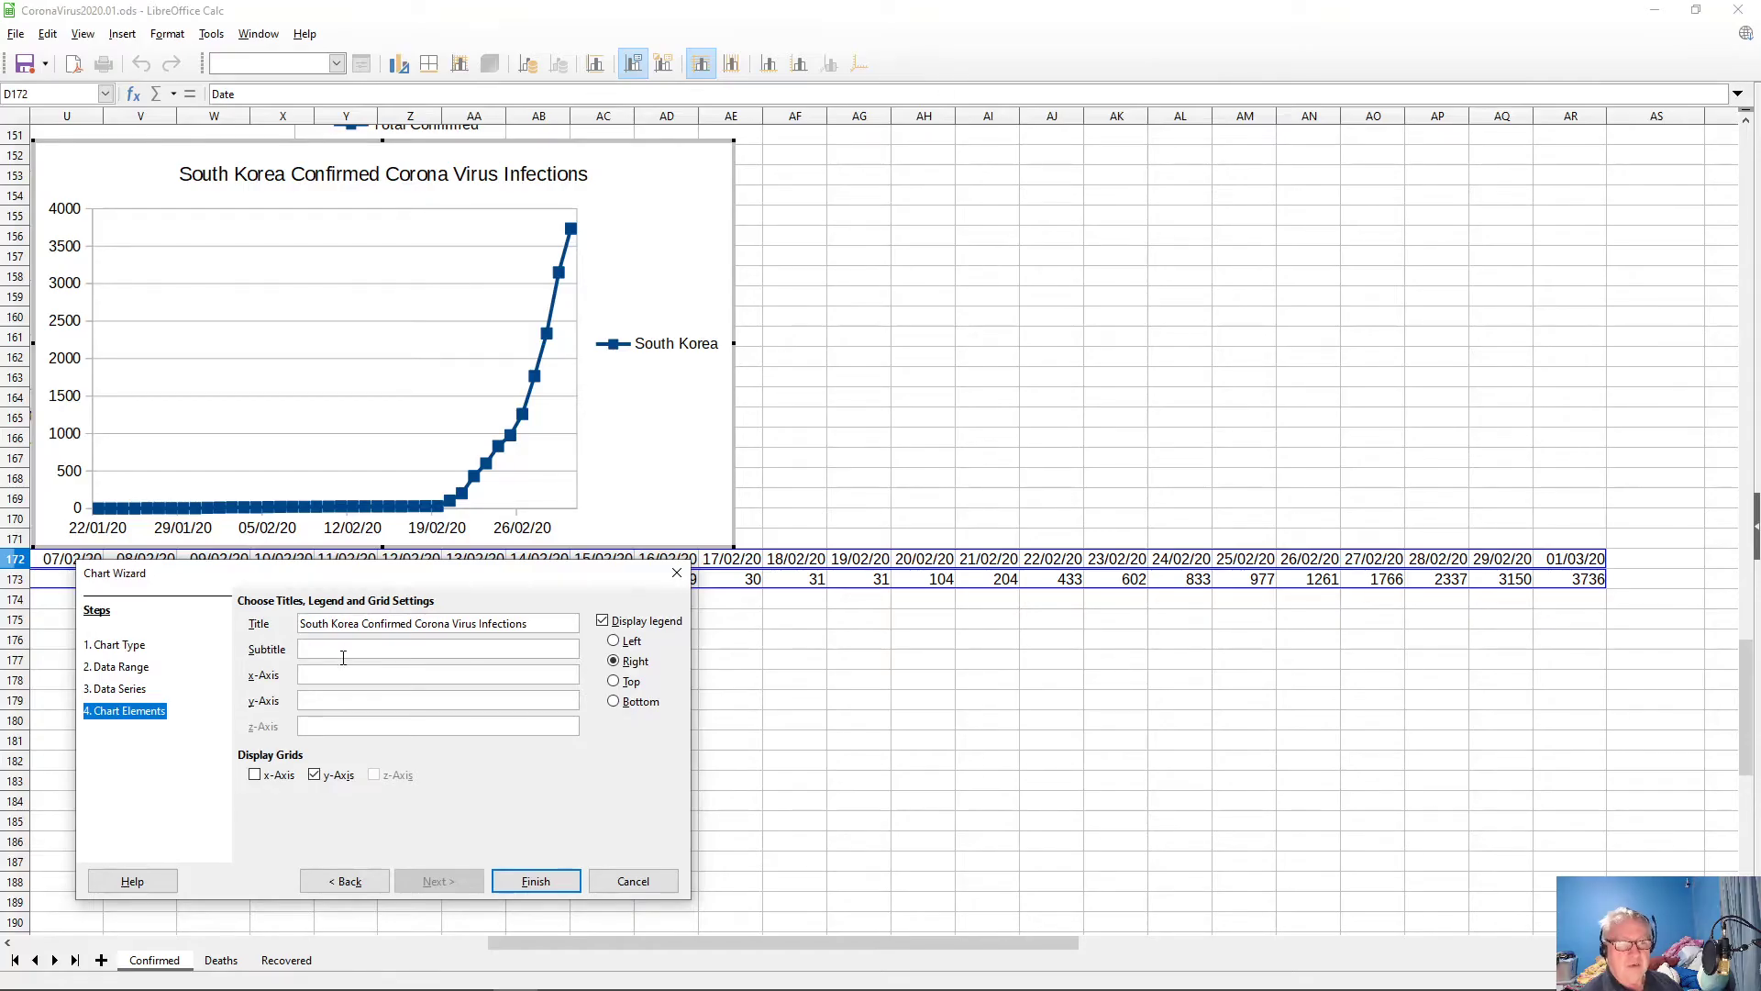
right_click(343, 652)
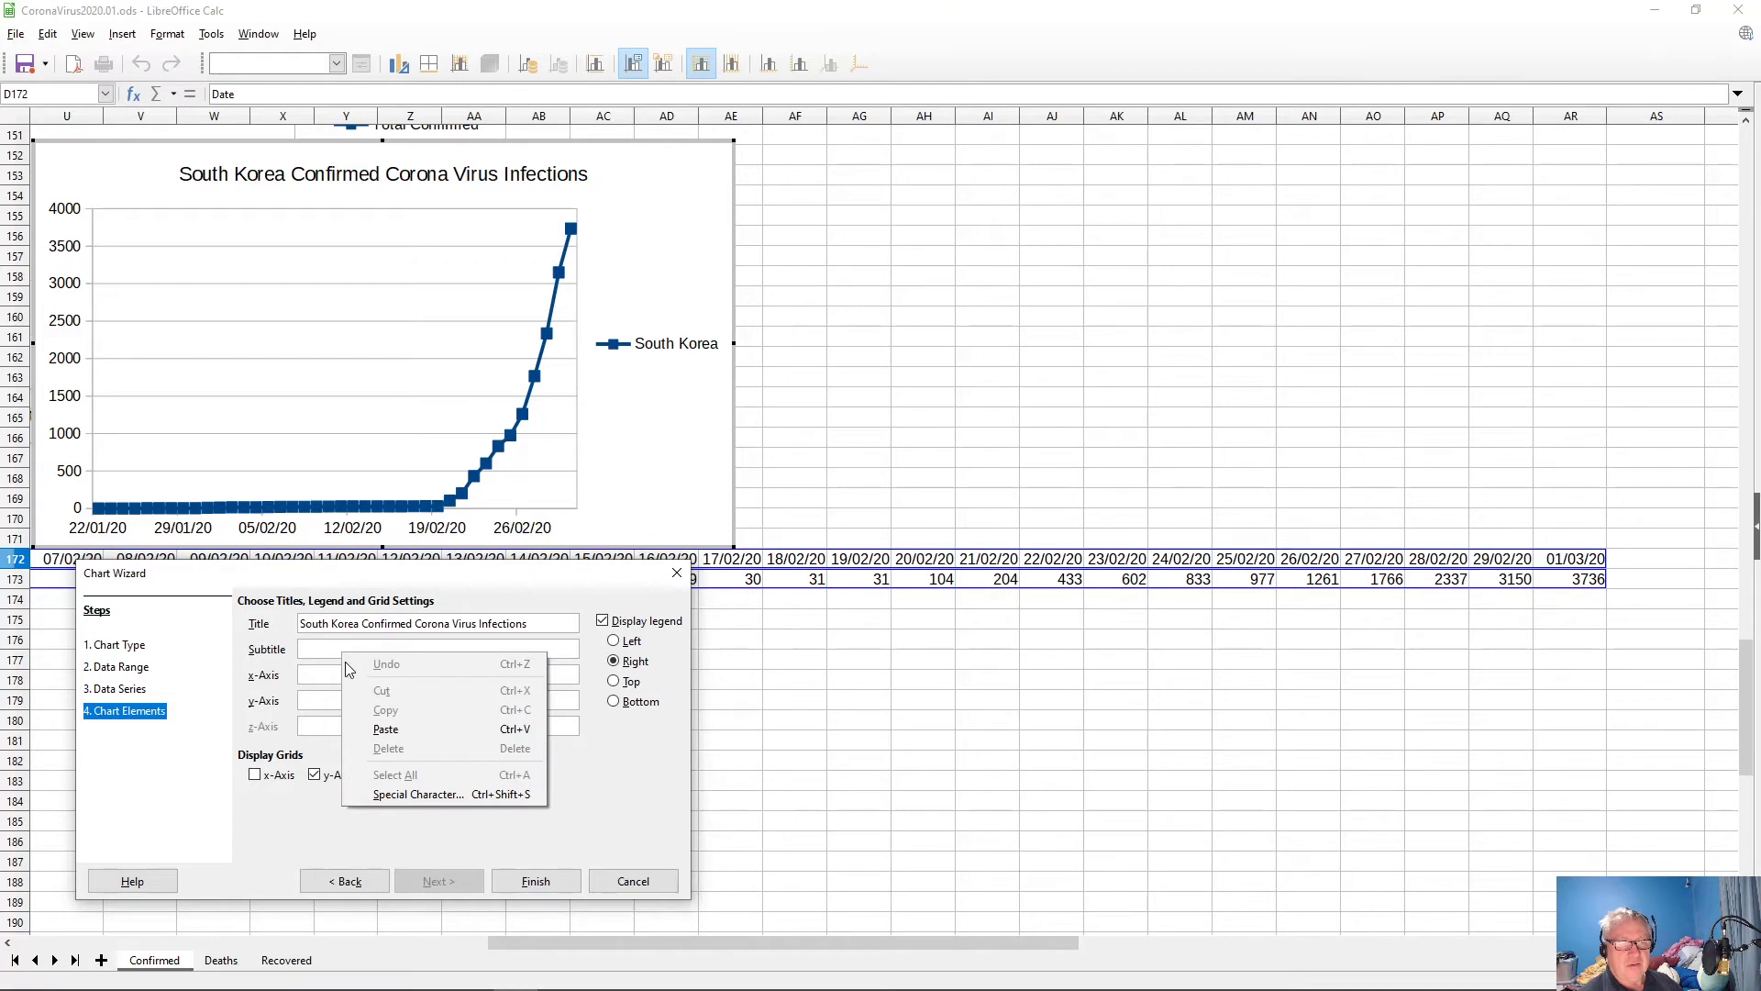
left_click(378, 725)
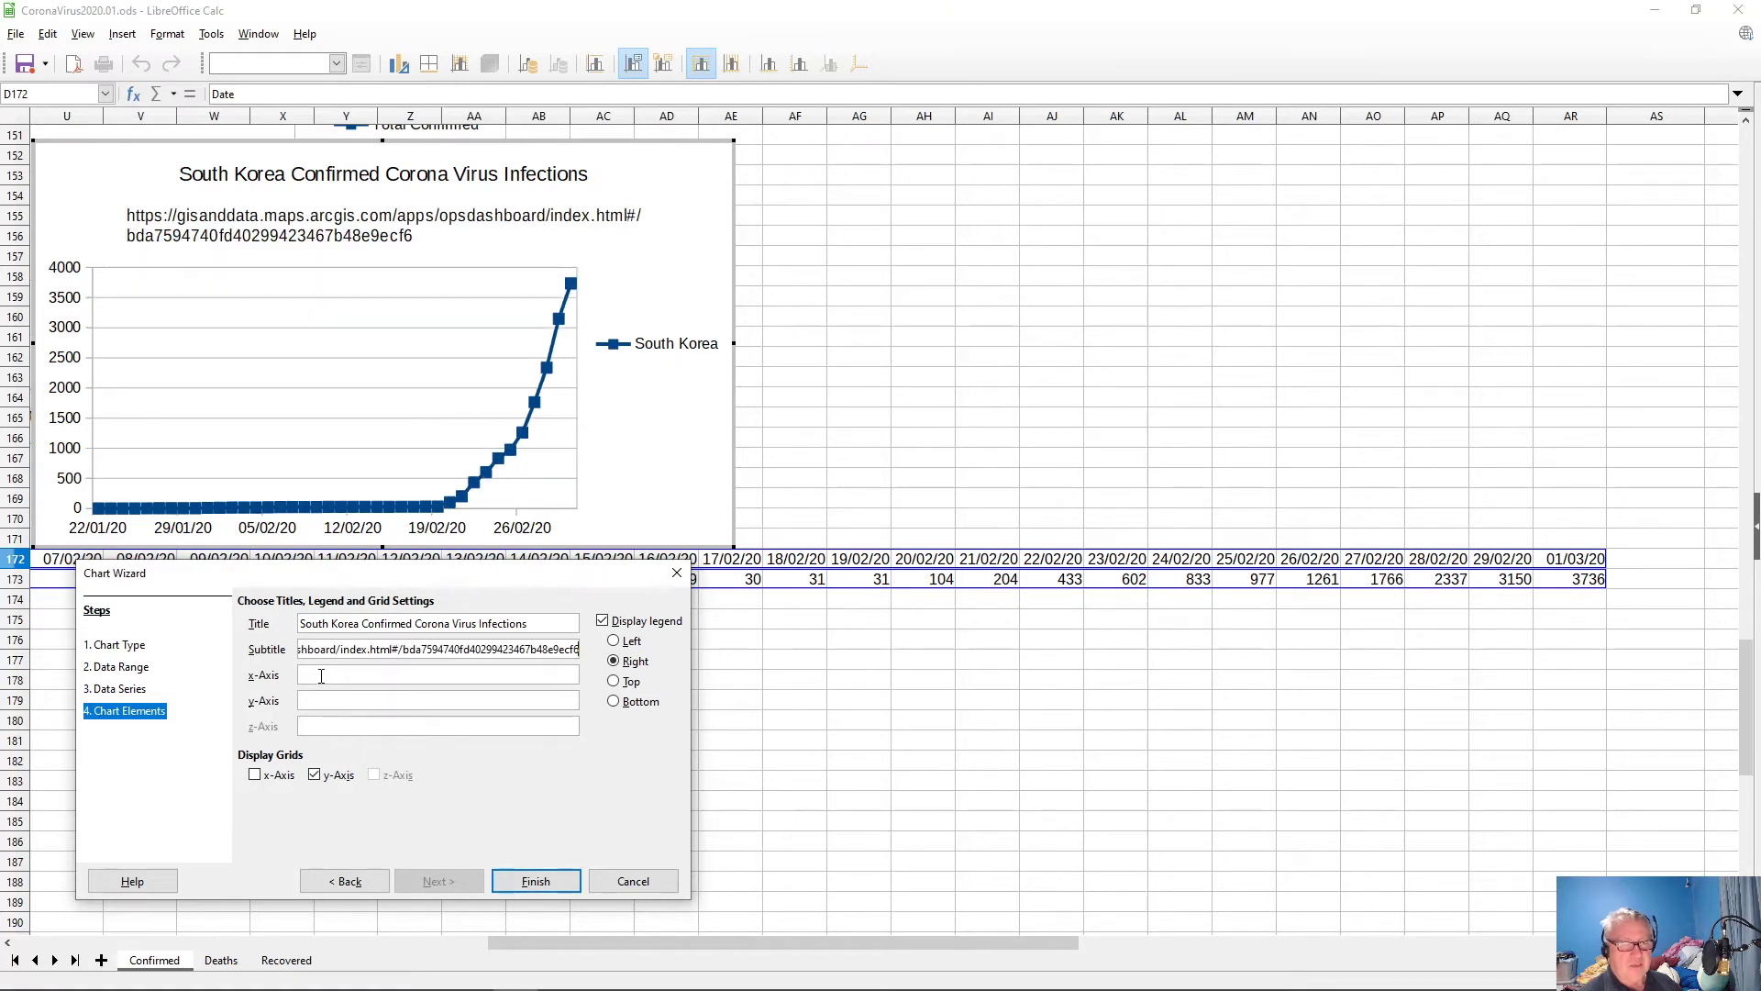
- Label the chart's x-axis Date and y-axis Infections, and finish creating the chart
left_click(322, 676)
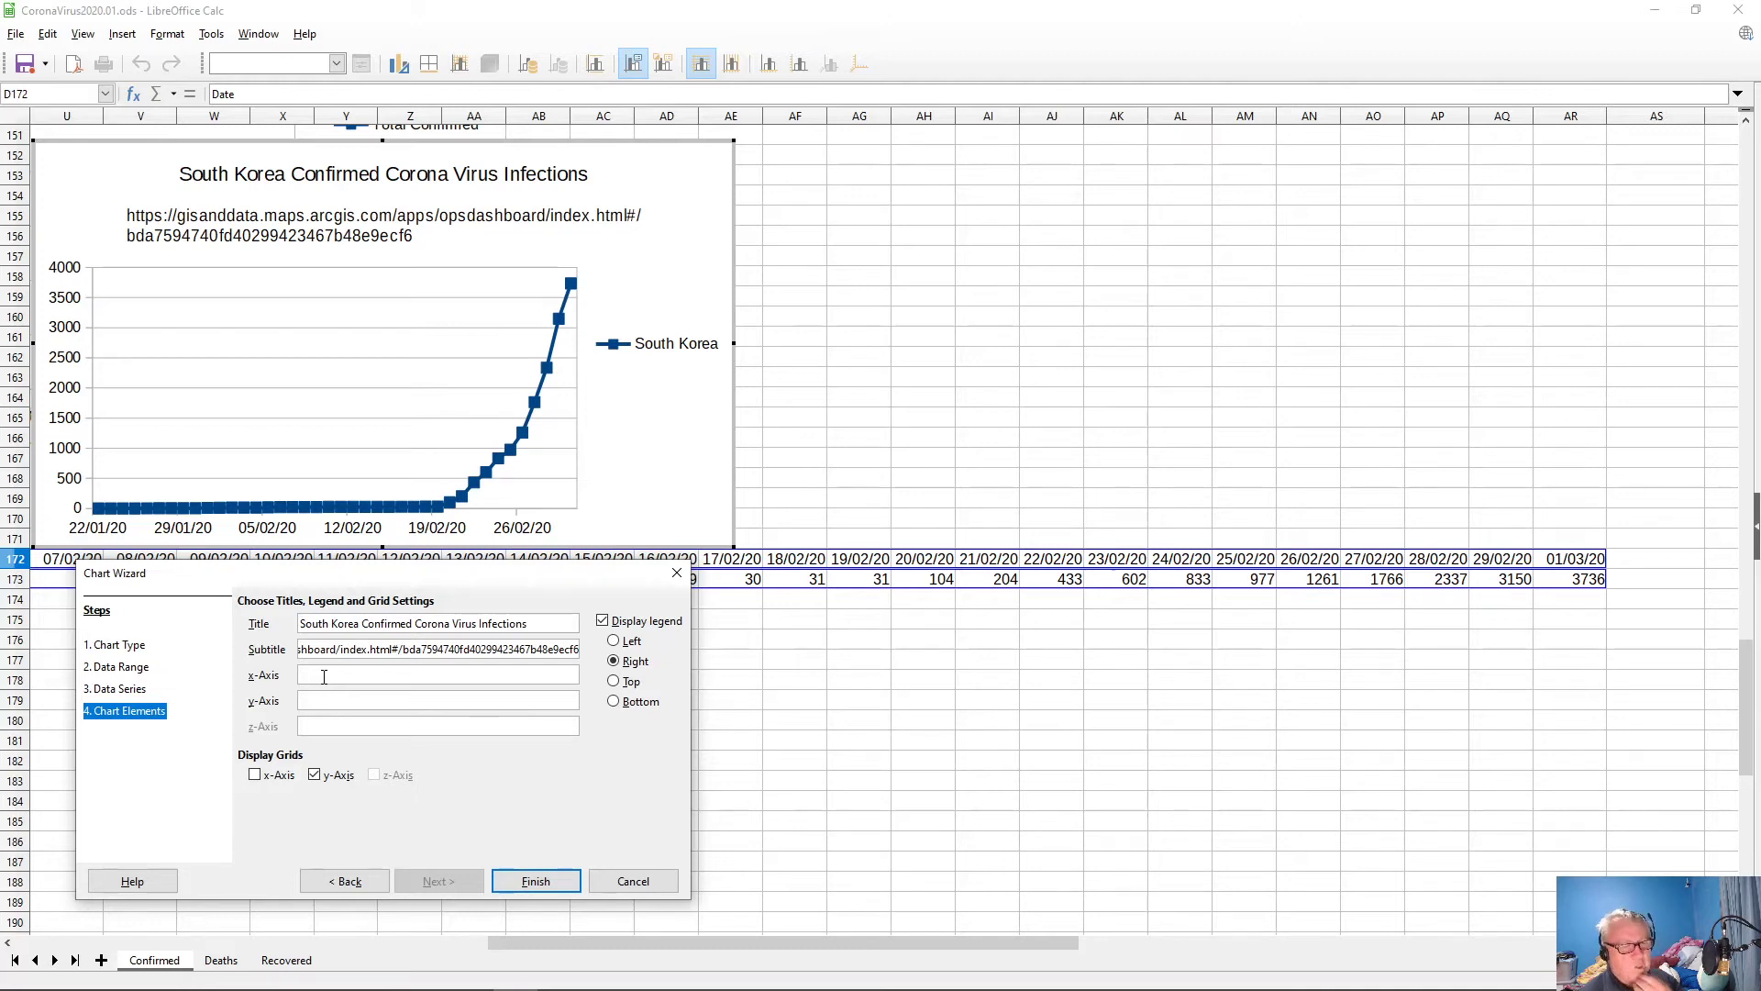
type("Date")
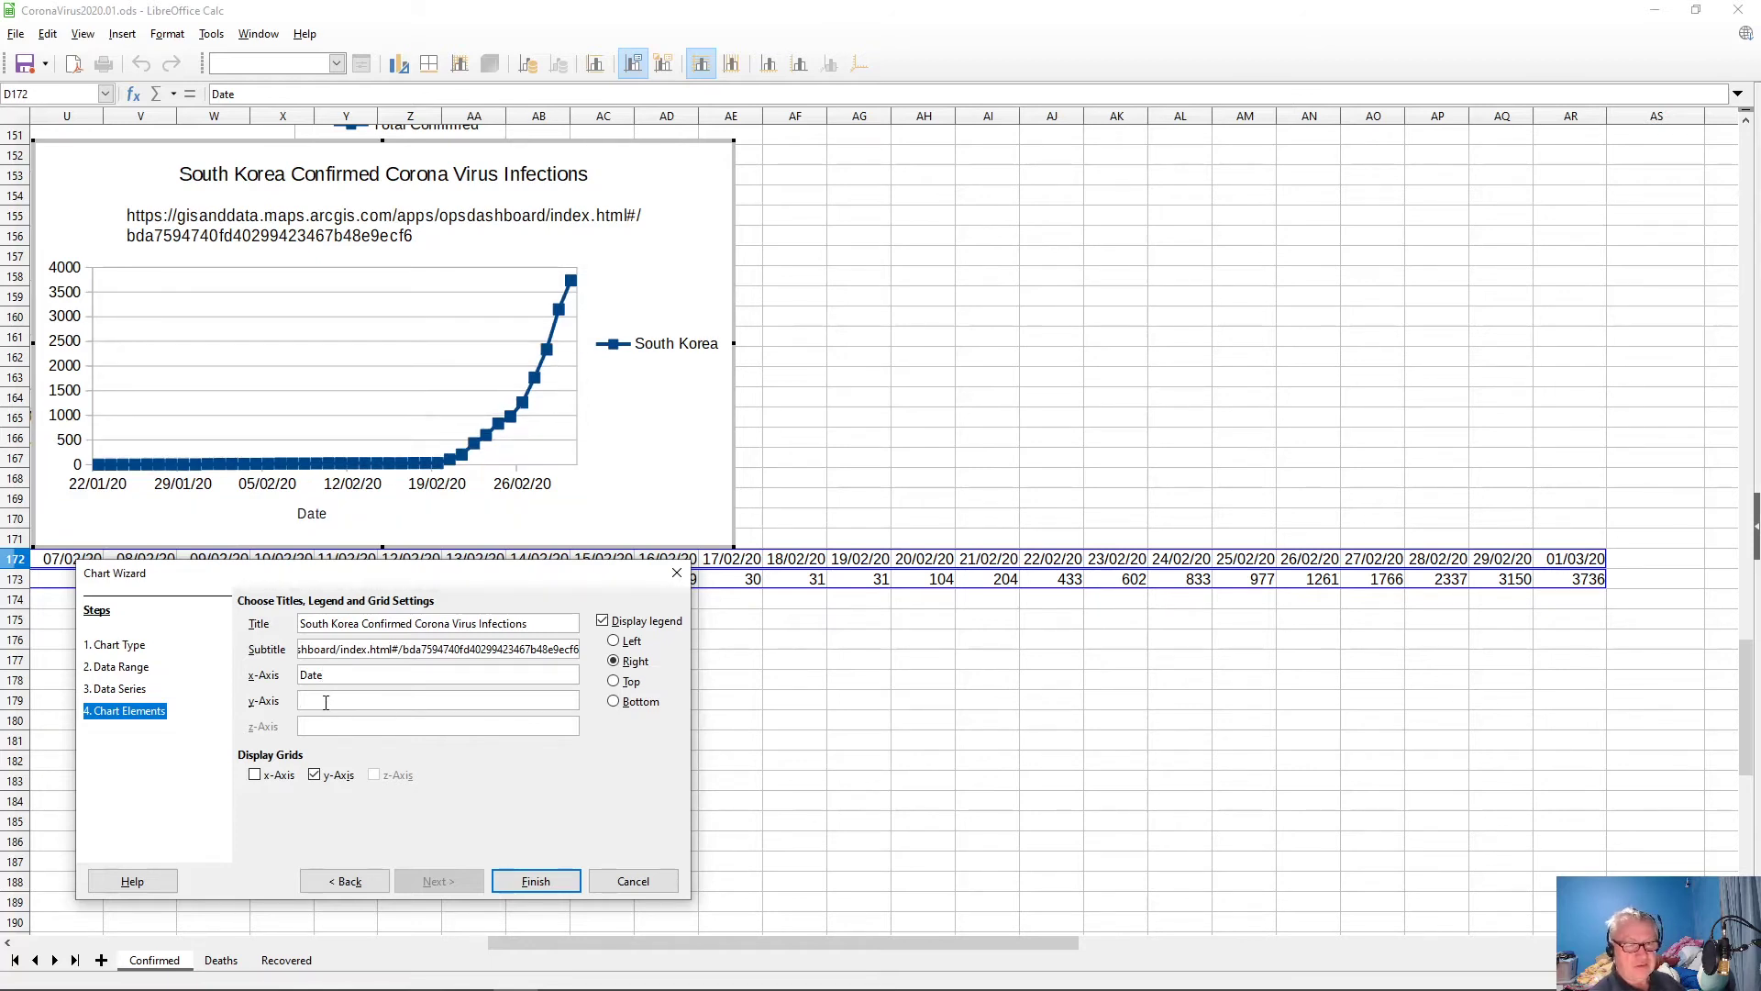
left_click(325, 701)
type("Infections")
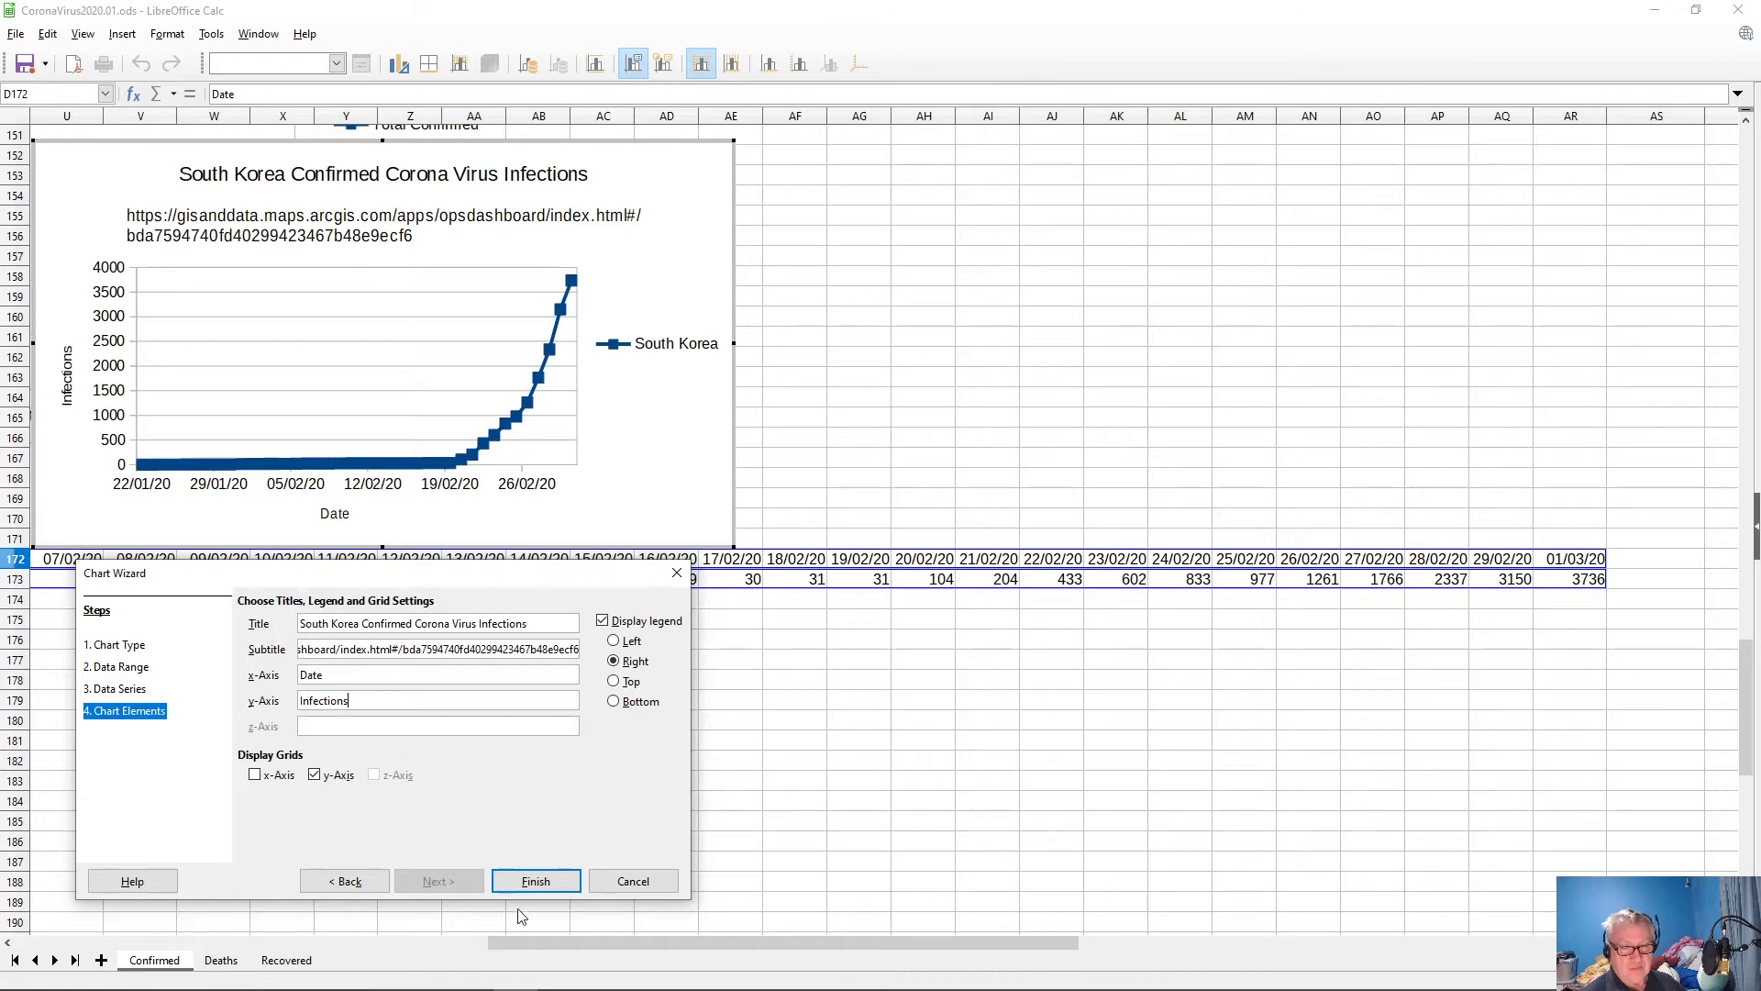
left_click(535, 880)
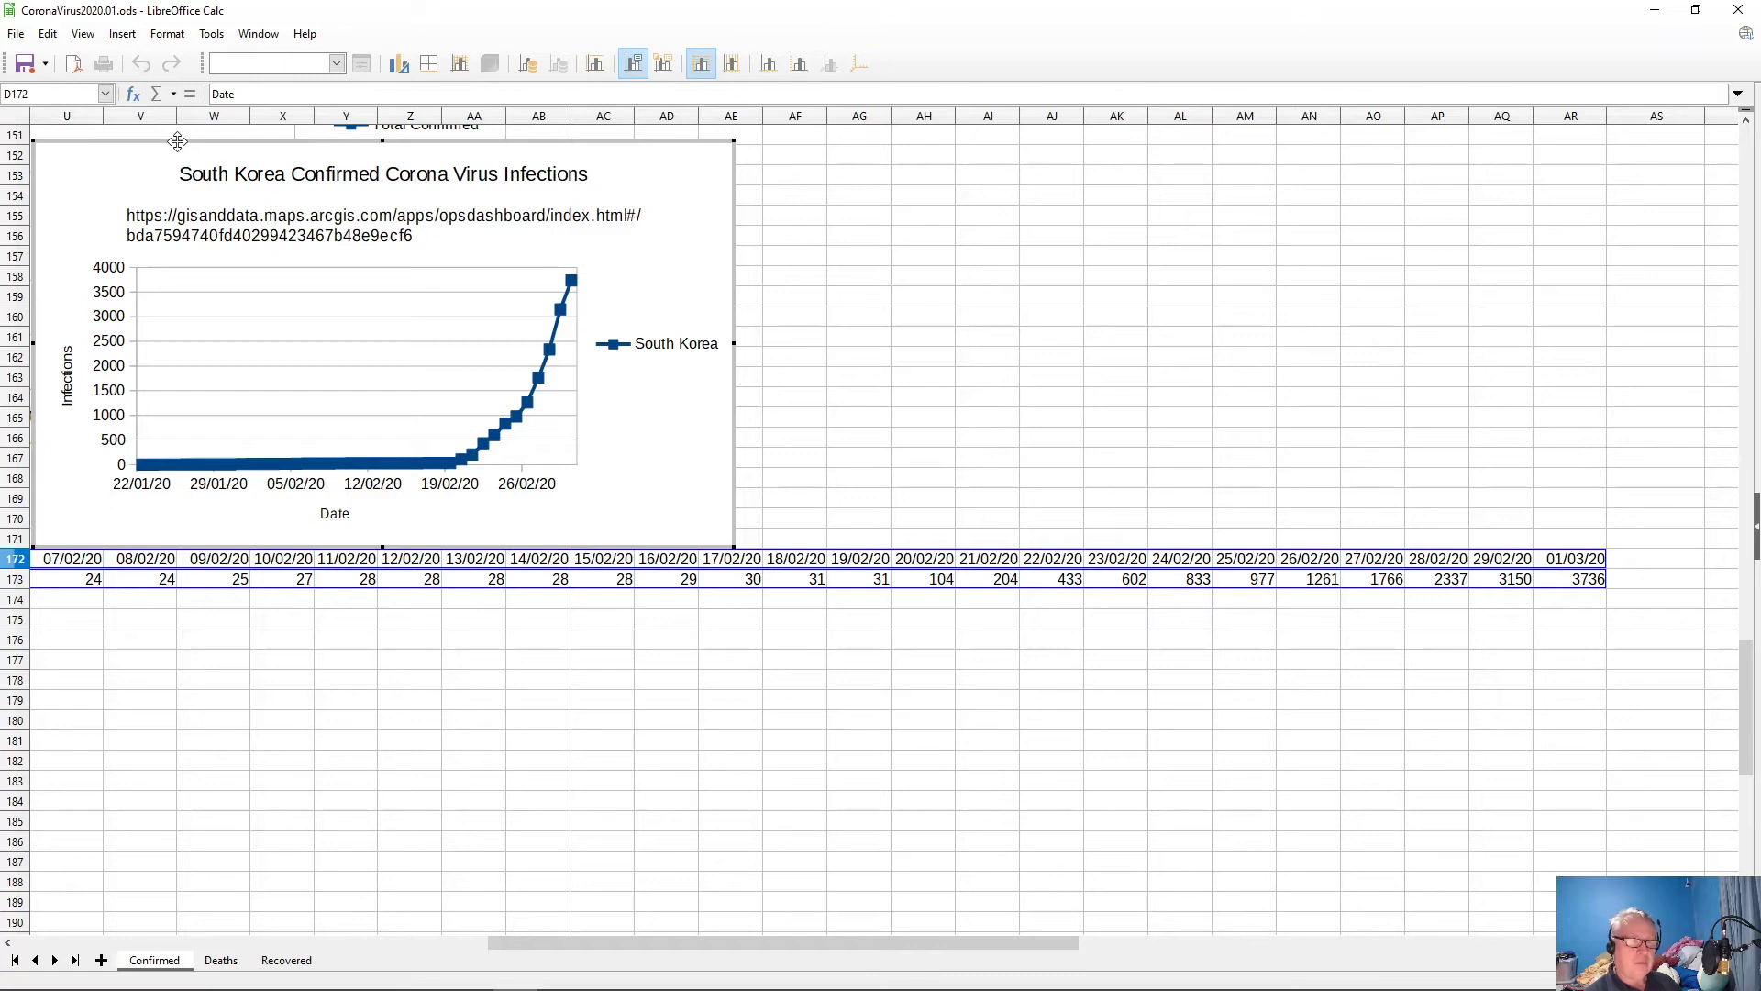
- Move the South Korea chart beneath its data rows, with its upper corner in column D near row 175
left_click_drag(177, 141, 246, 606)
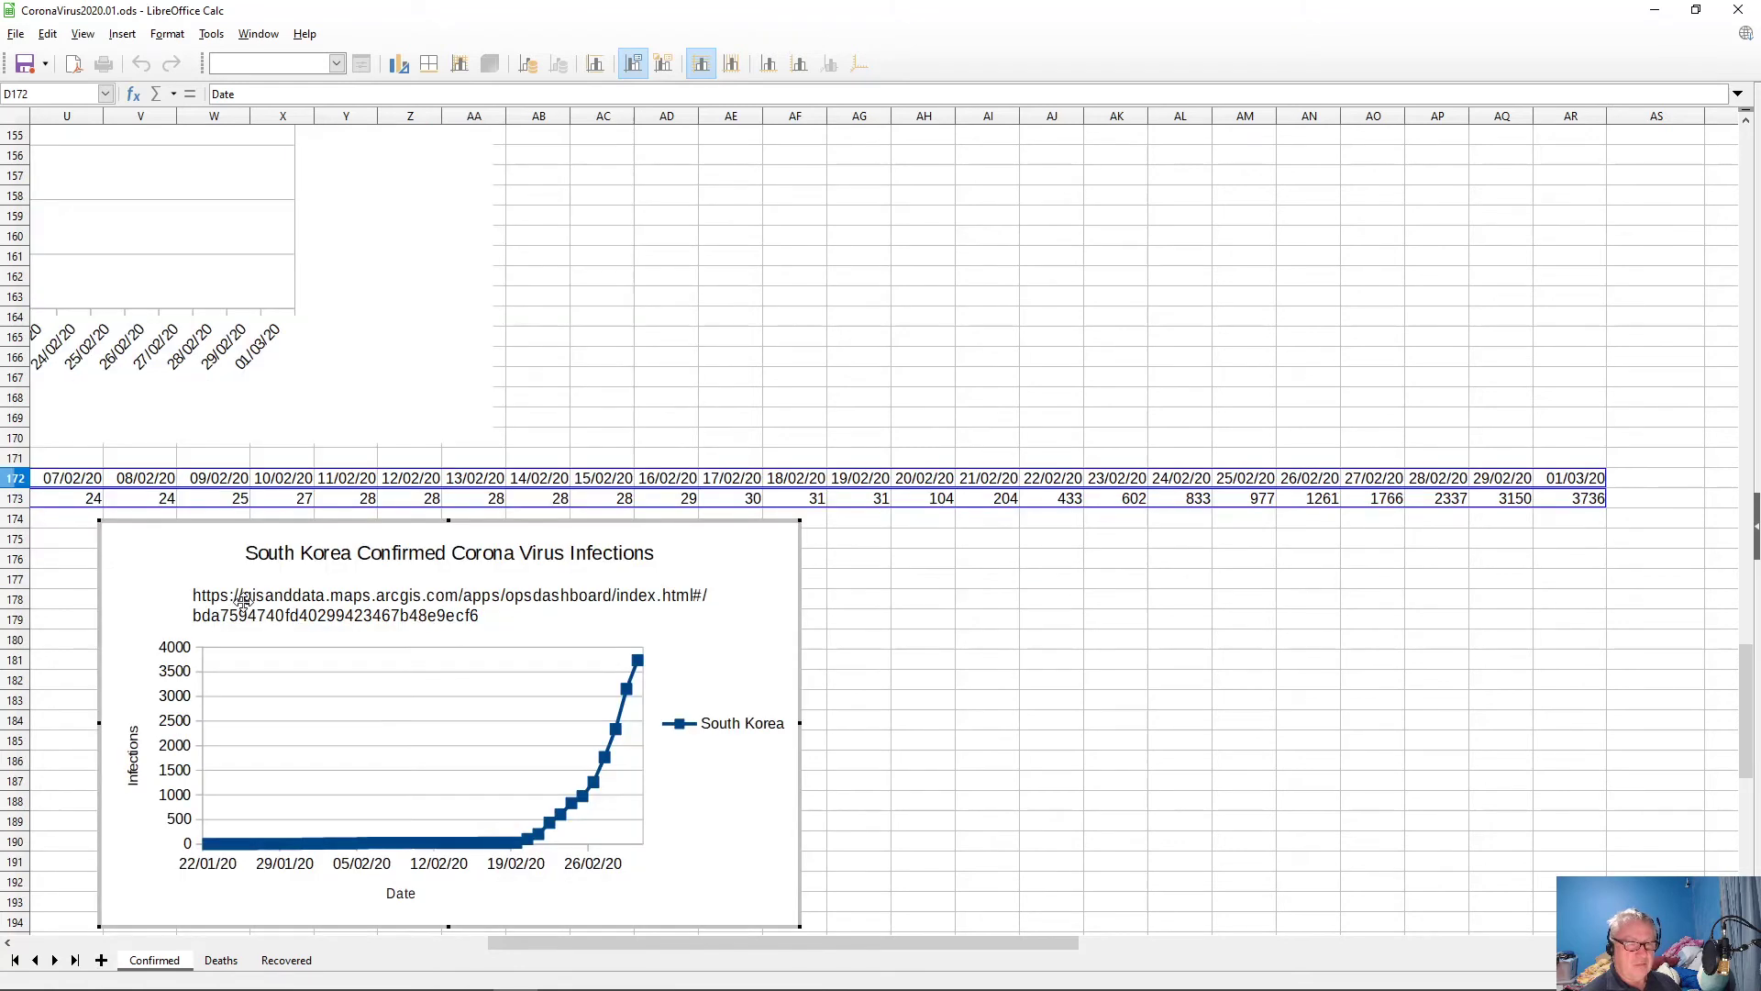
left_click_drag(515, 943, 69, 901)
left_click_drag(1606, 520, 305, 528)
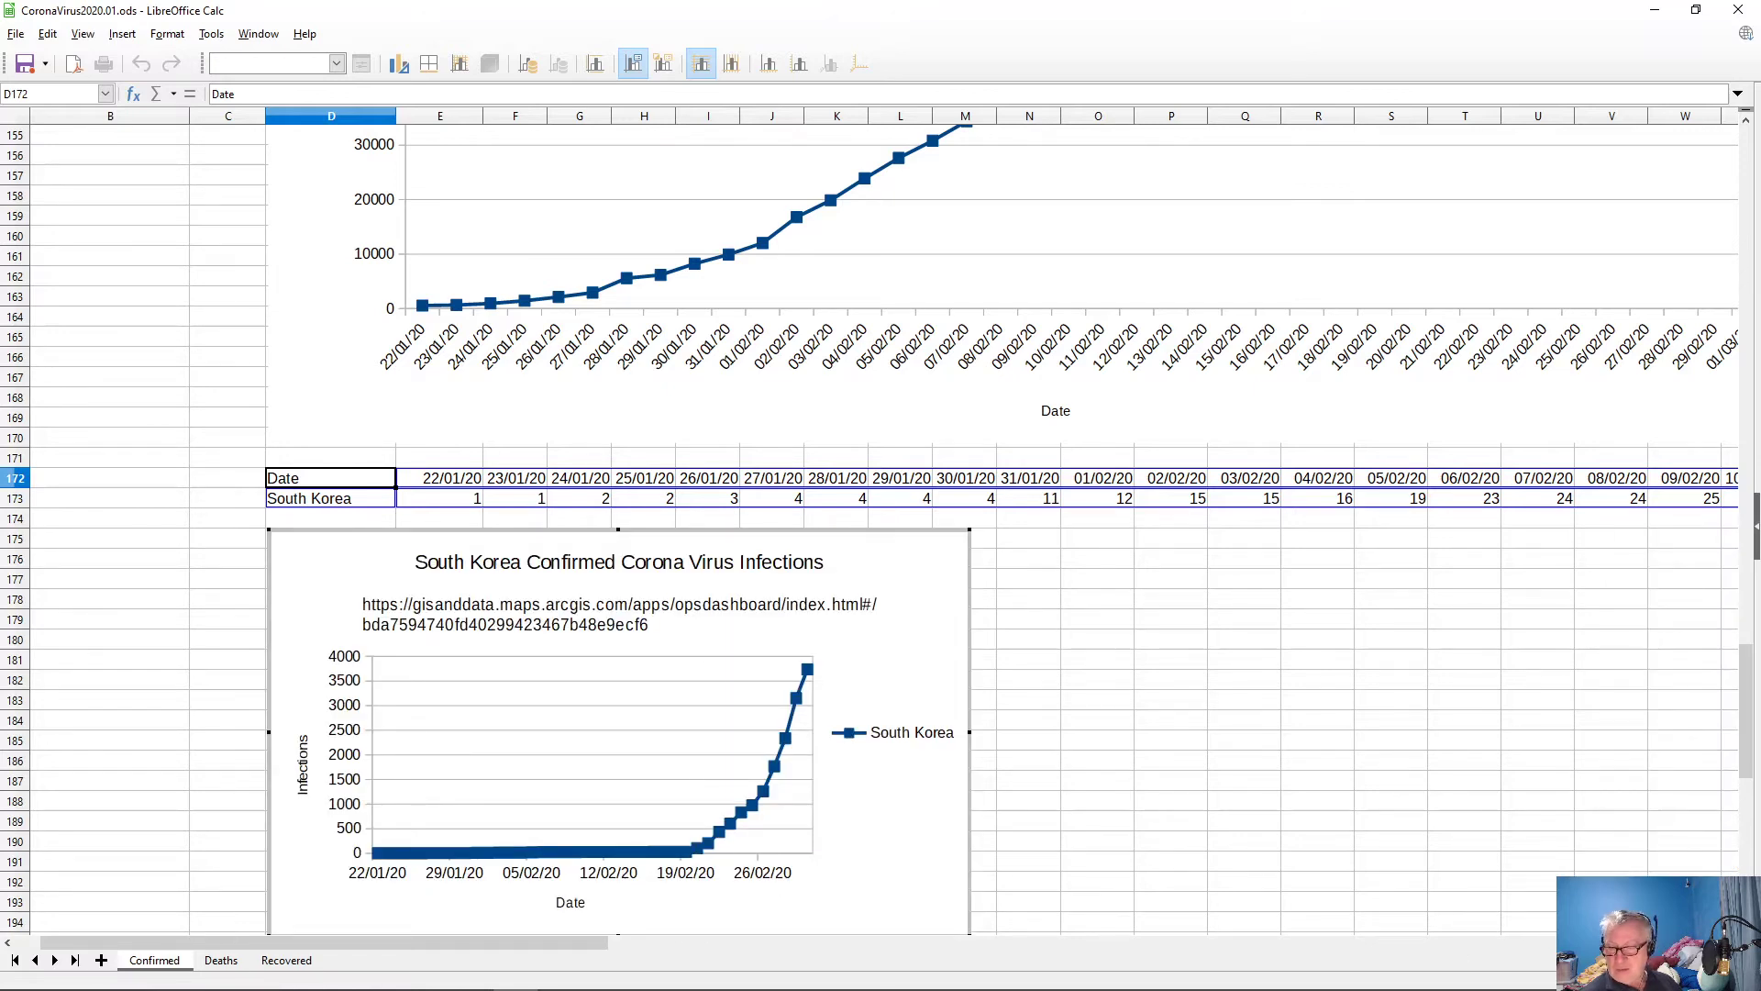
- Enlarge the South Korea chart from its lower corner so it spans about columns D to AA and rows 175 to 214
scroll(880, 528, "right", 1)
scroll(881, 528, "right", 1)
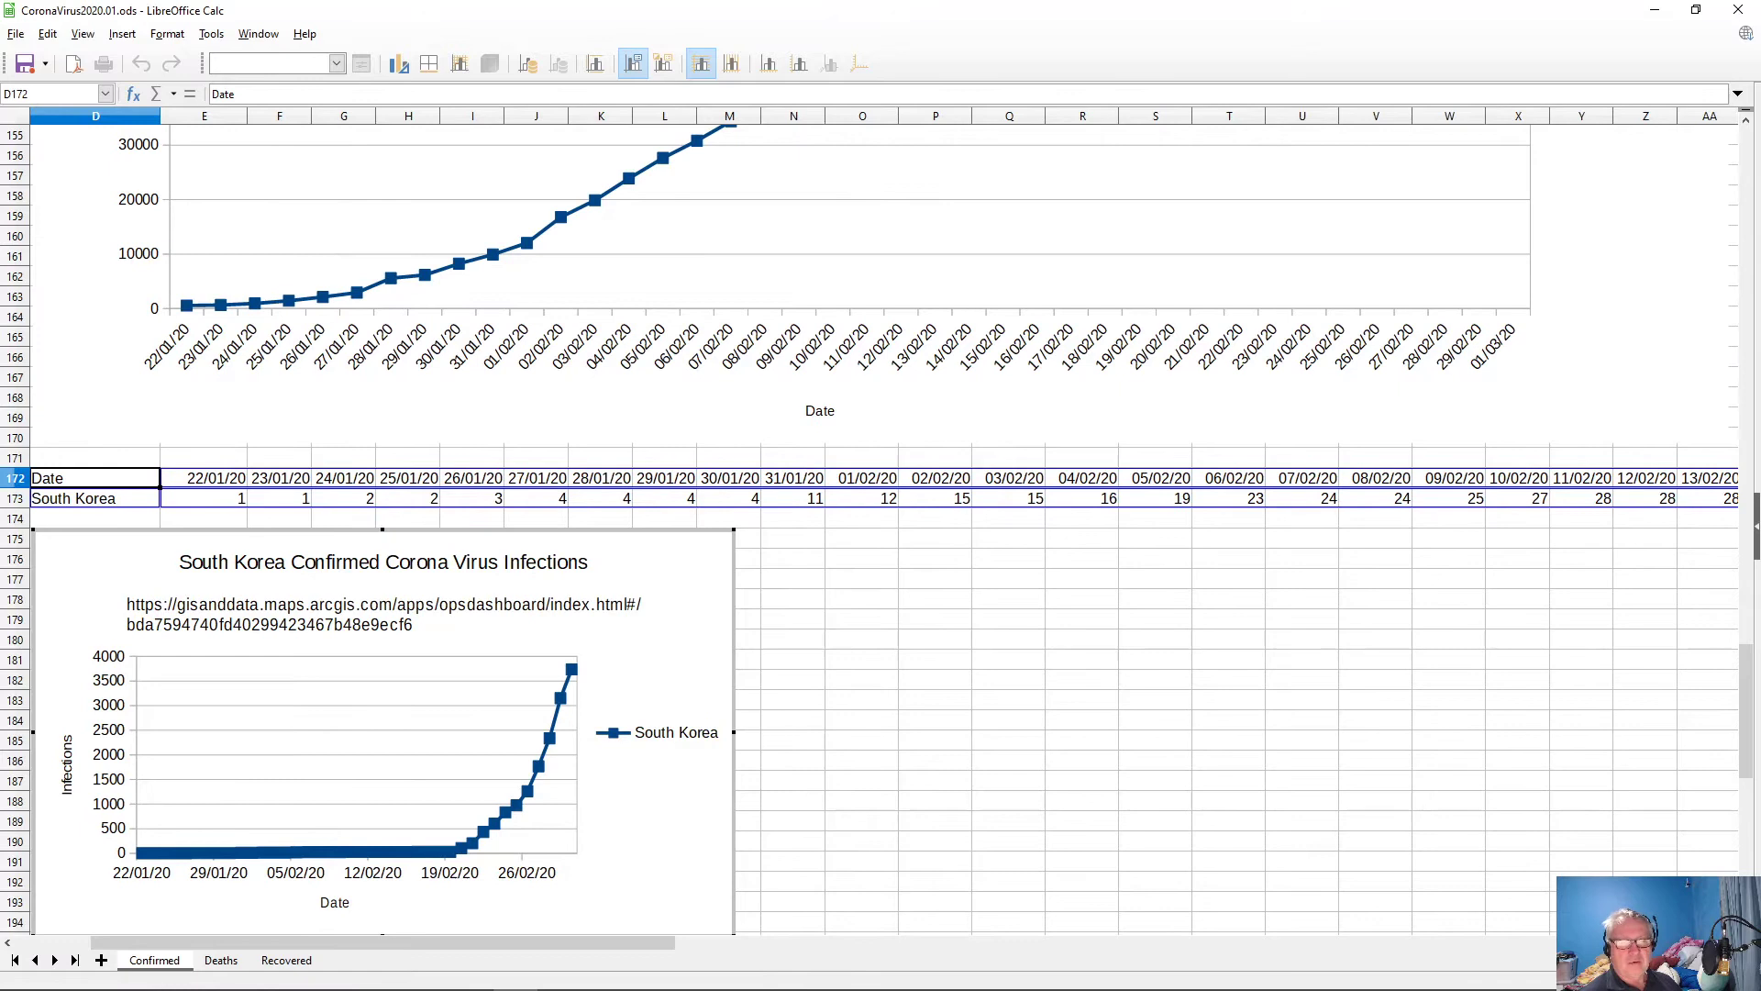
scroll(1580, 821, "down", 3)
scroll(1577, 820, "down", 3)
scroll(1571, 816, "down", 1)
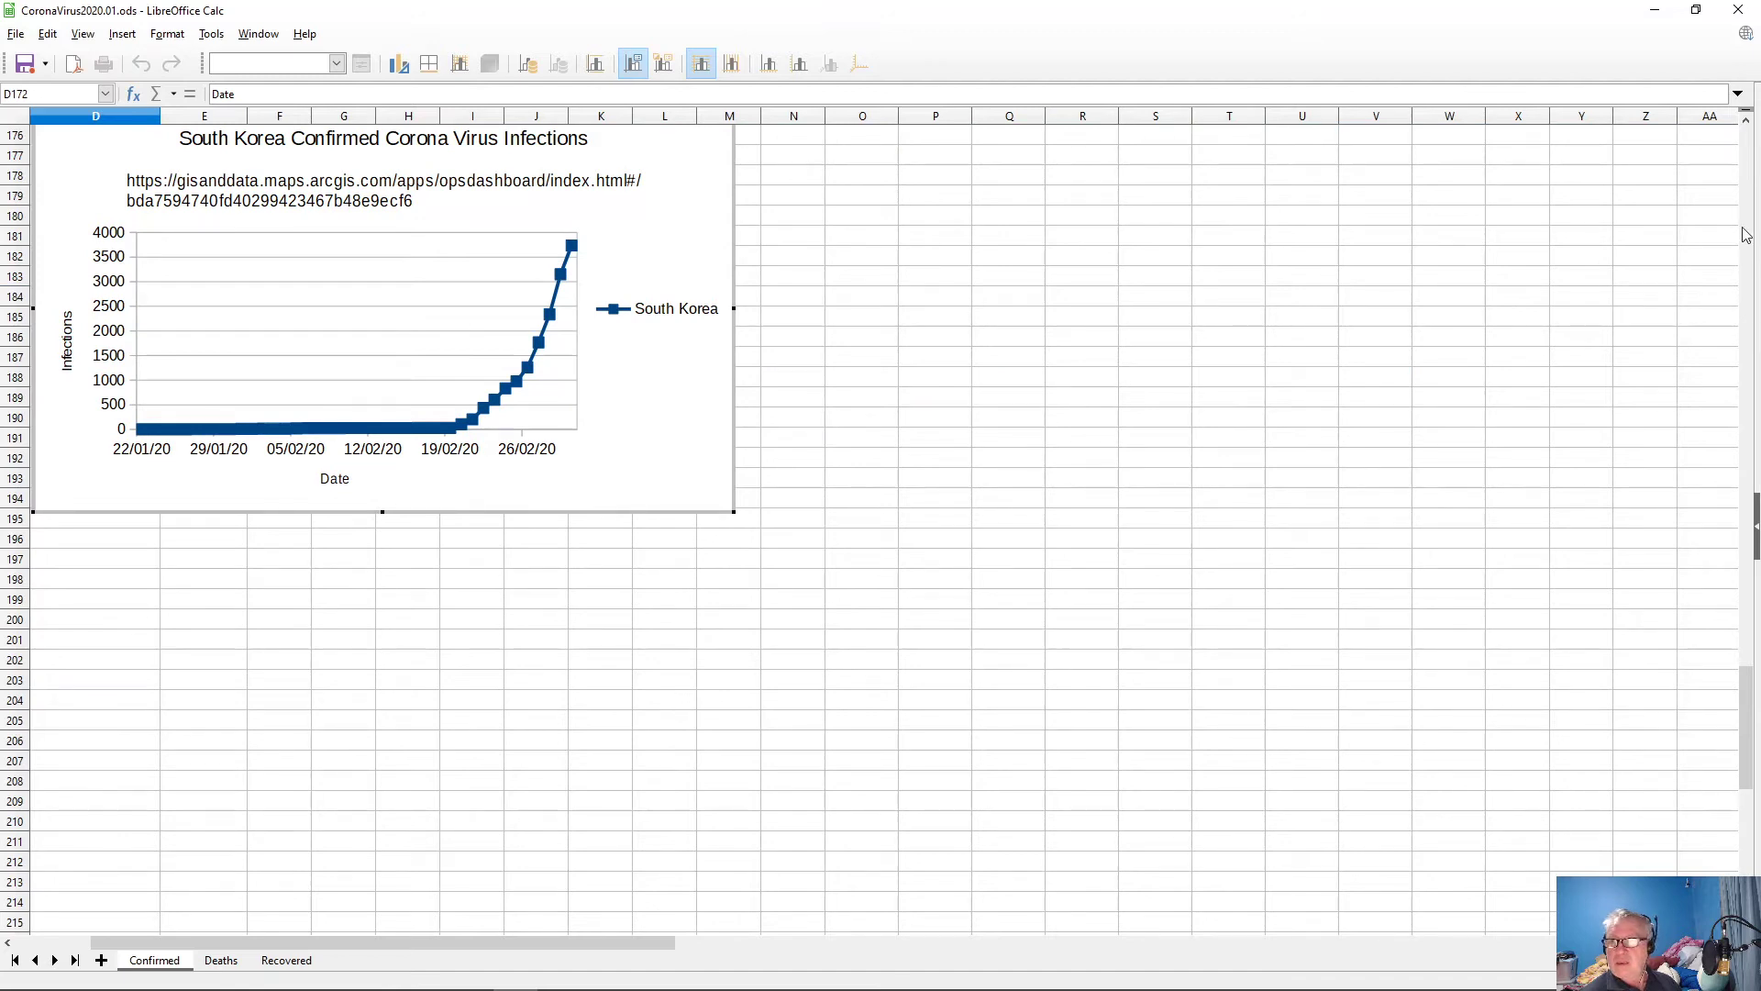
left_click(1745, 123)
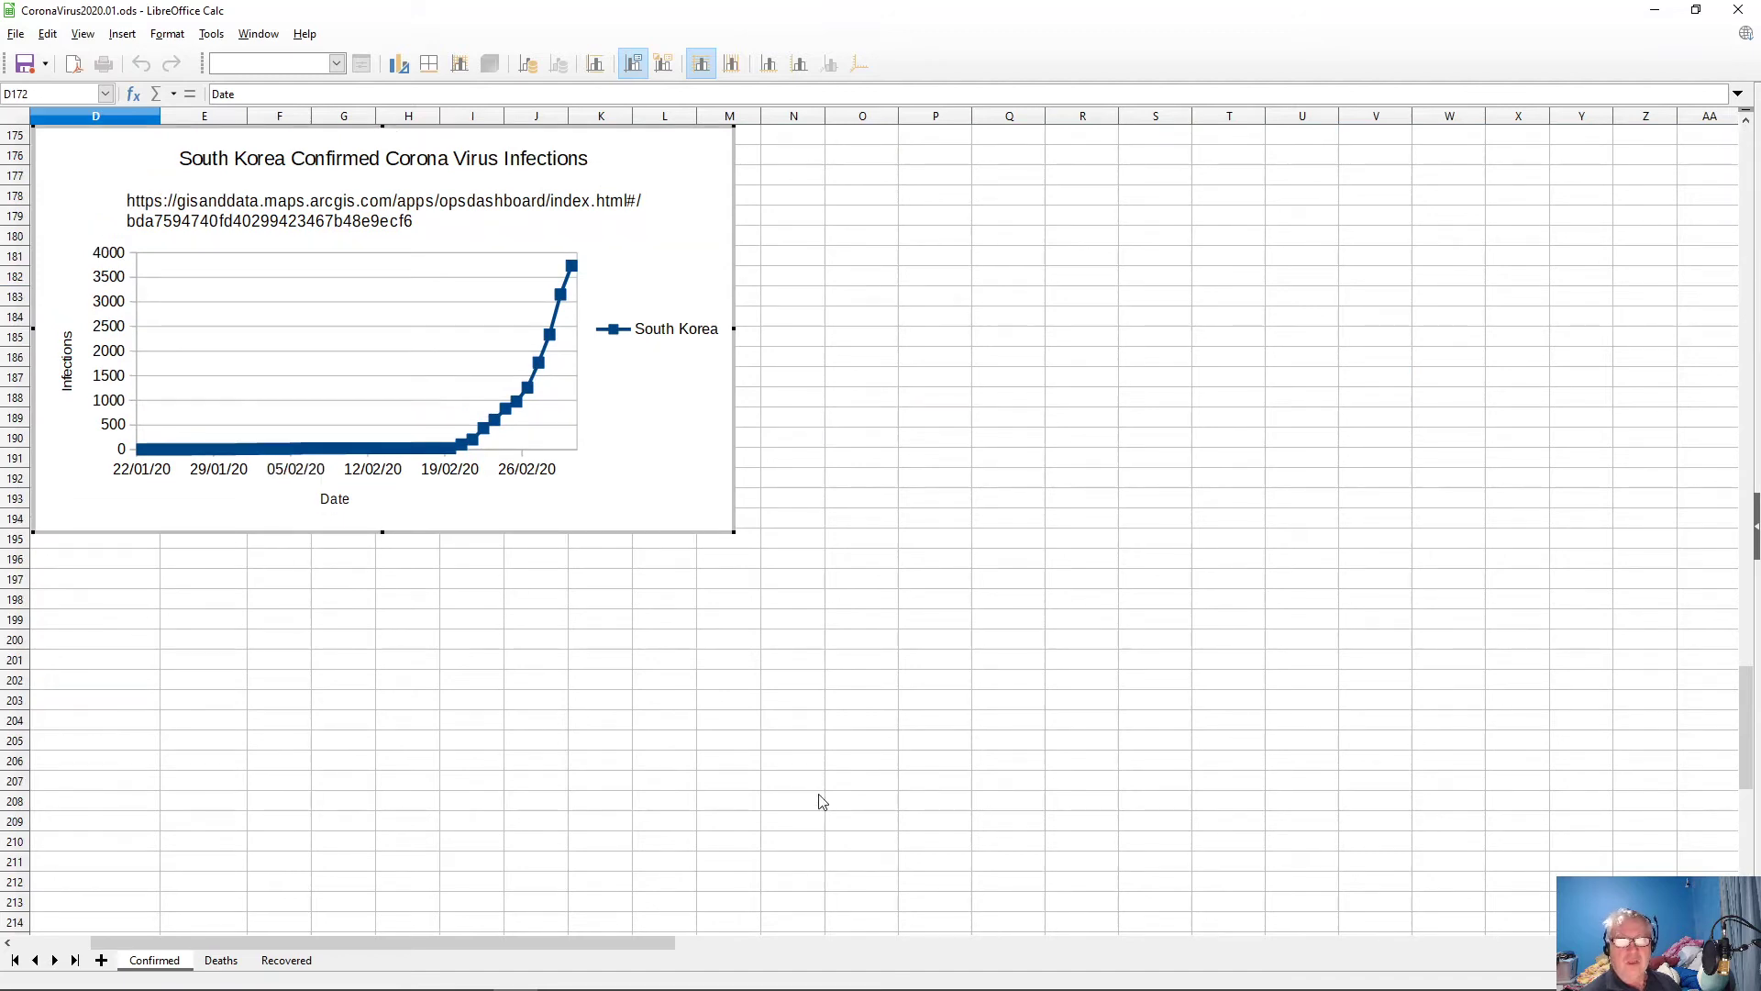
left_click_drag(733, 531, 1736, 931)
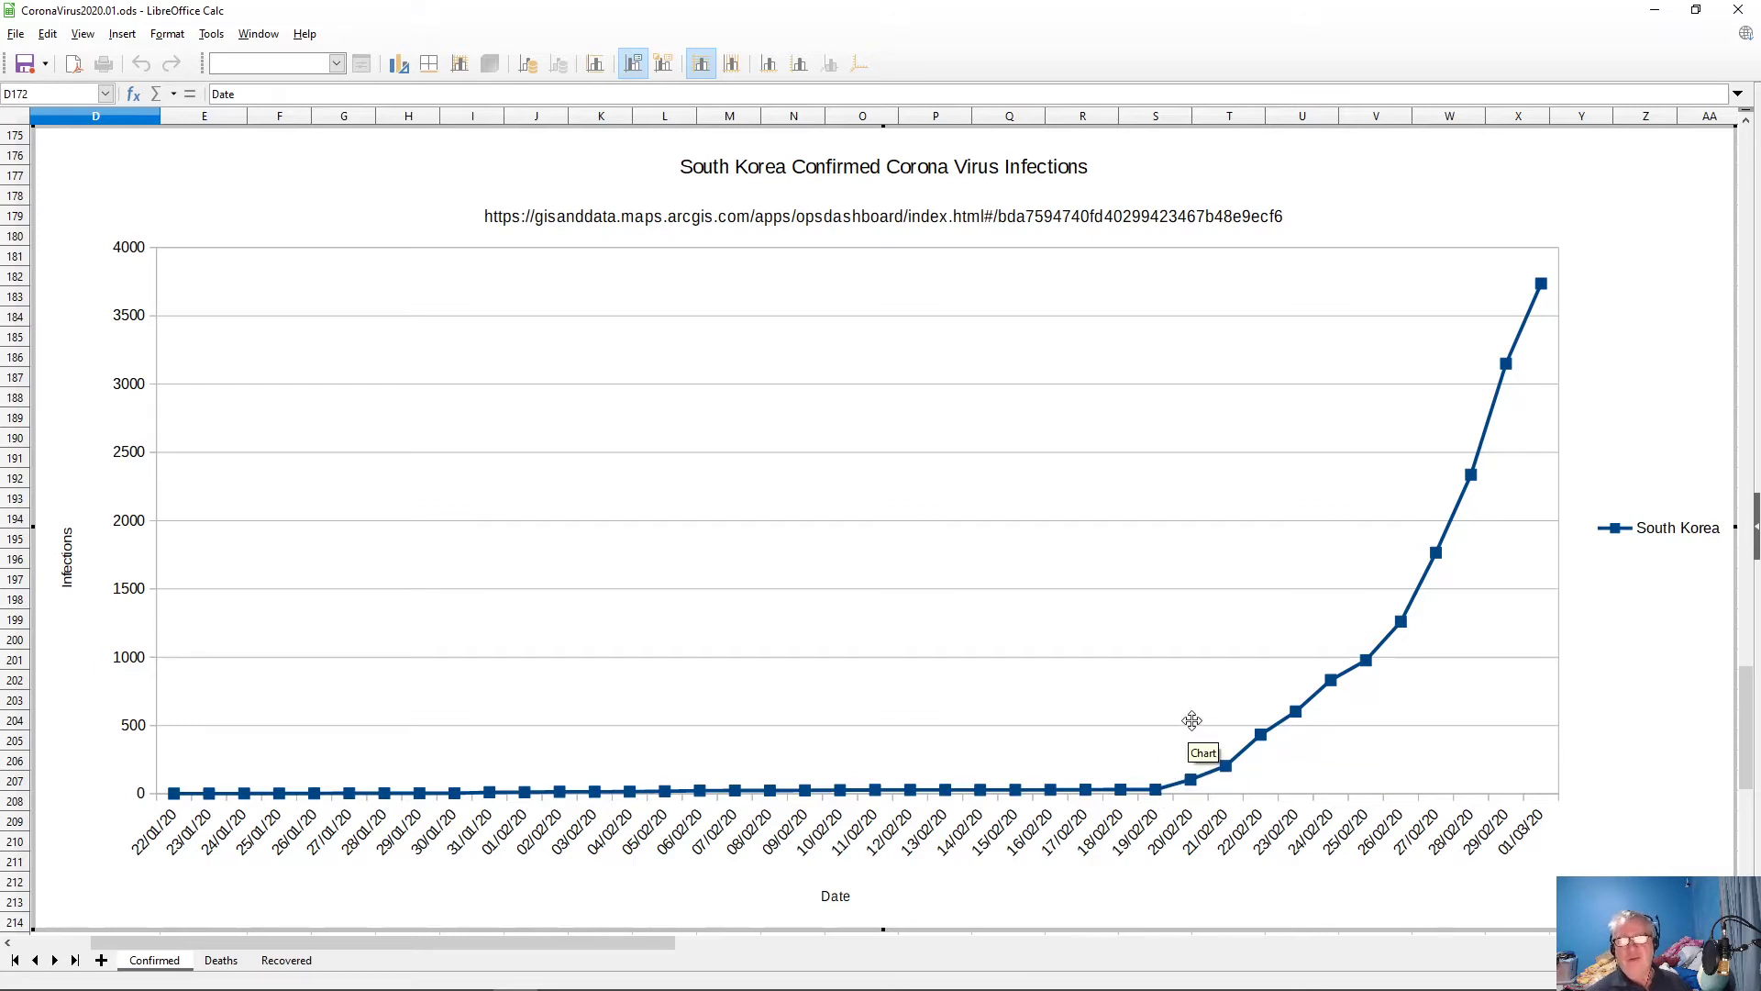
- Examine the South Korea curve around 19 and 20 February and compare its shape with the Global Infections over time chart
mouse_move(1187, 787)
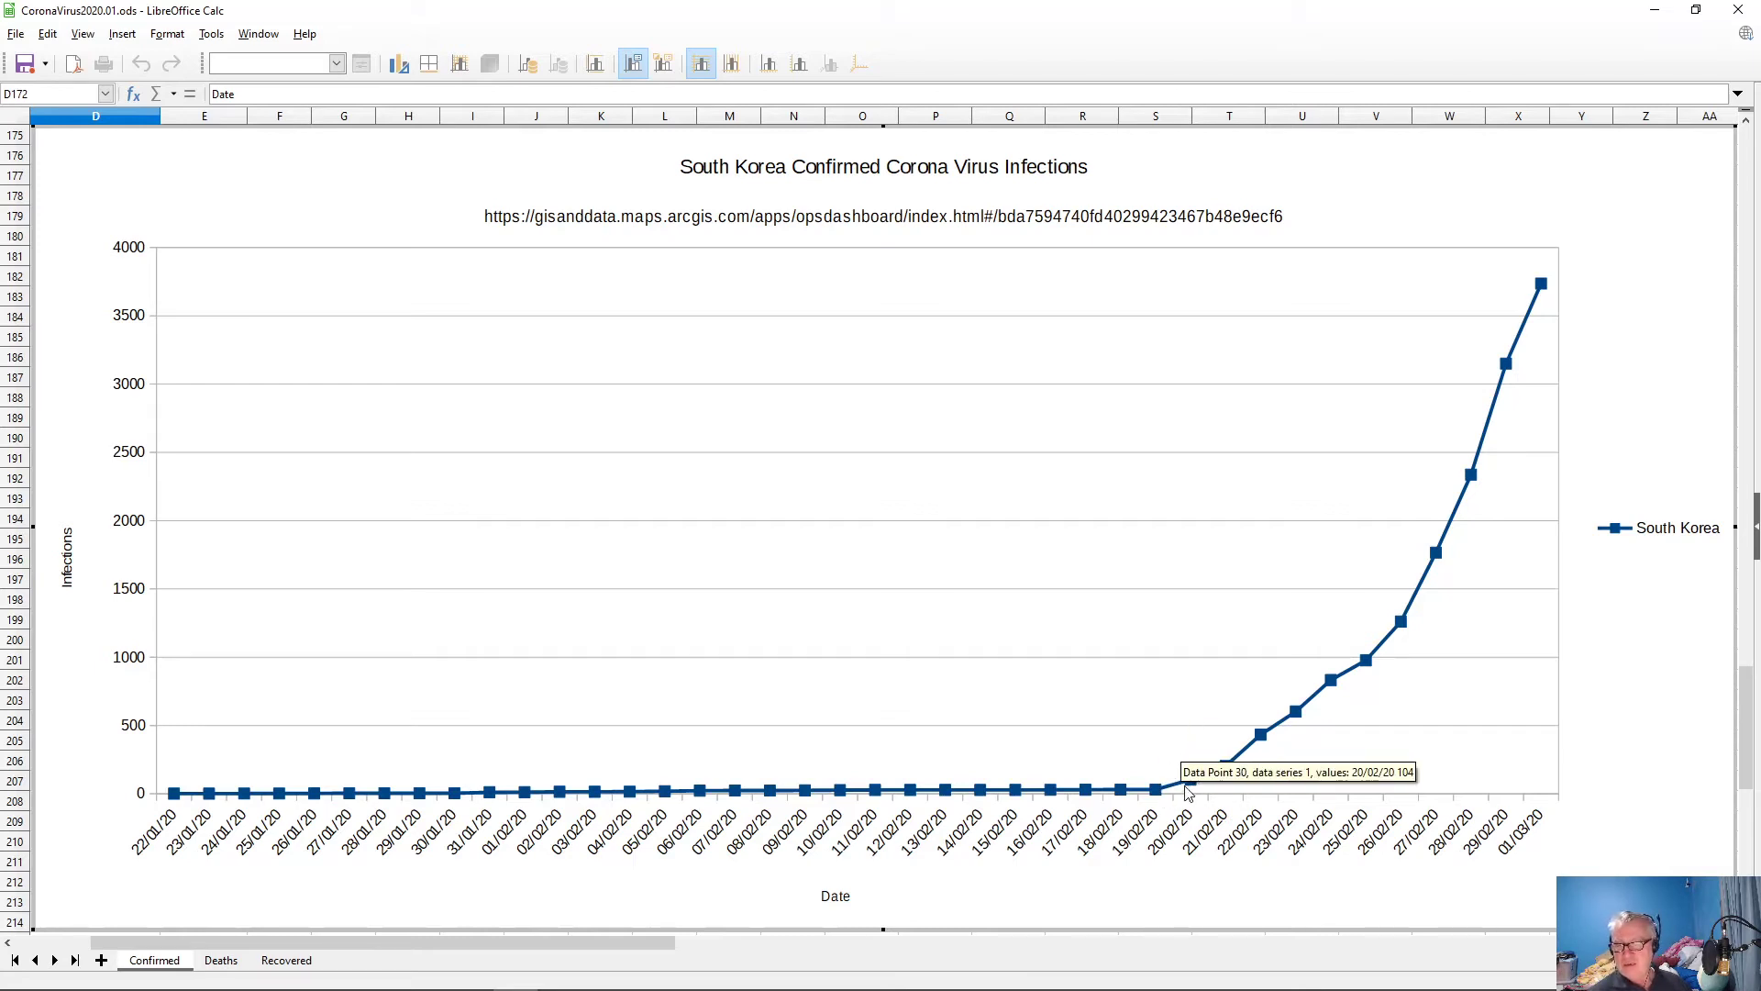
left_click(1159, 794)
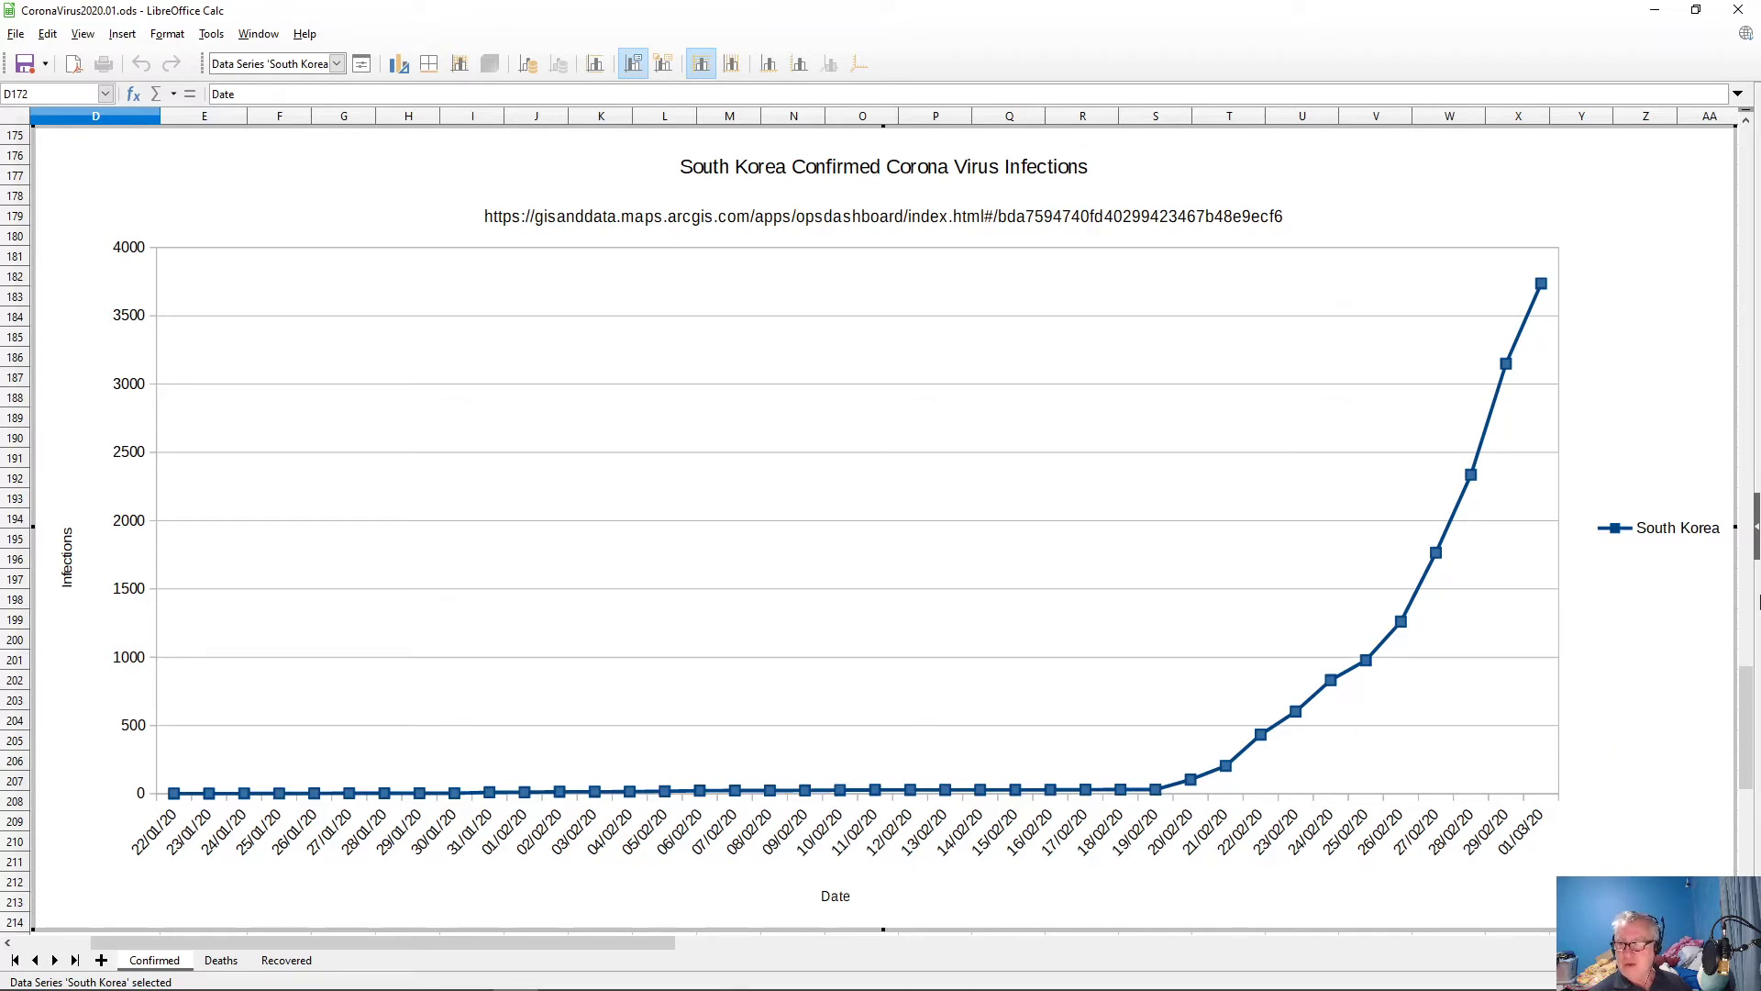
left_click_drag(1752, 703, 1752, 579)
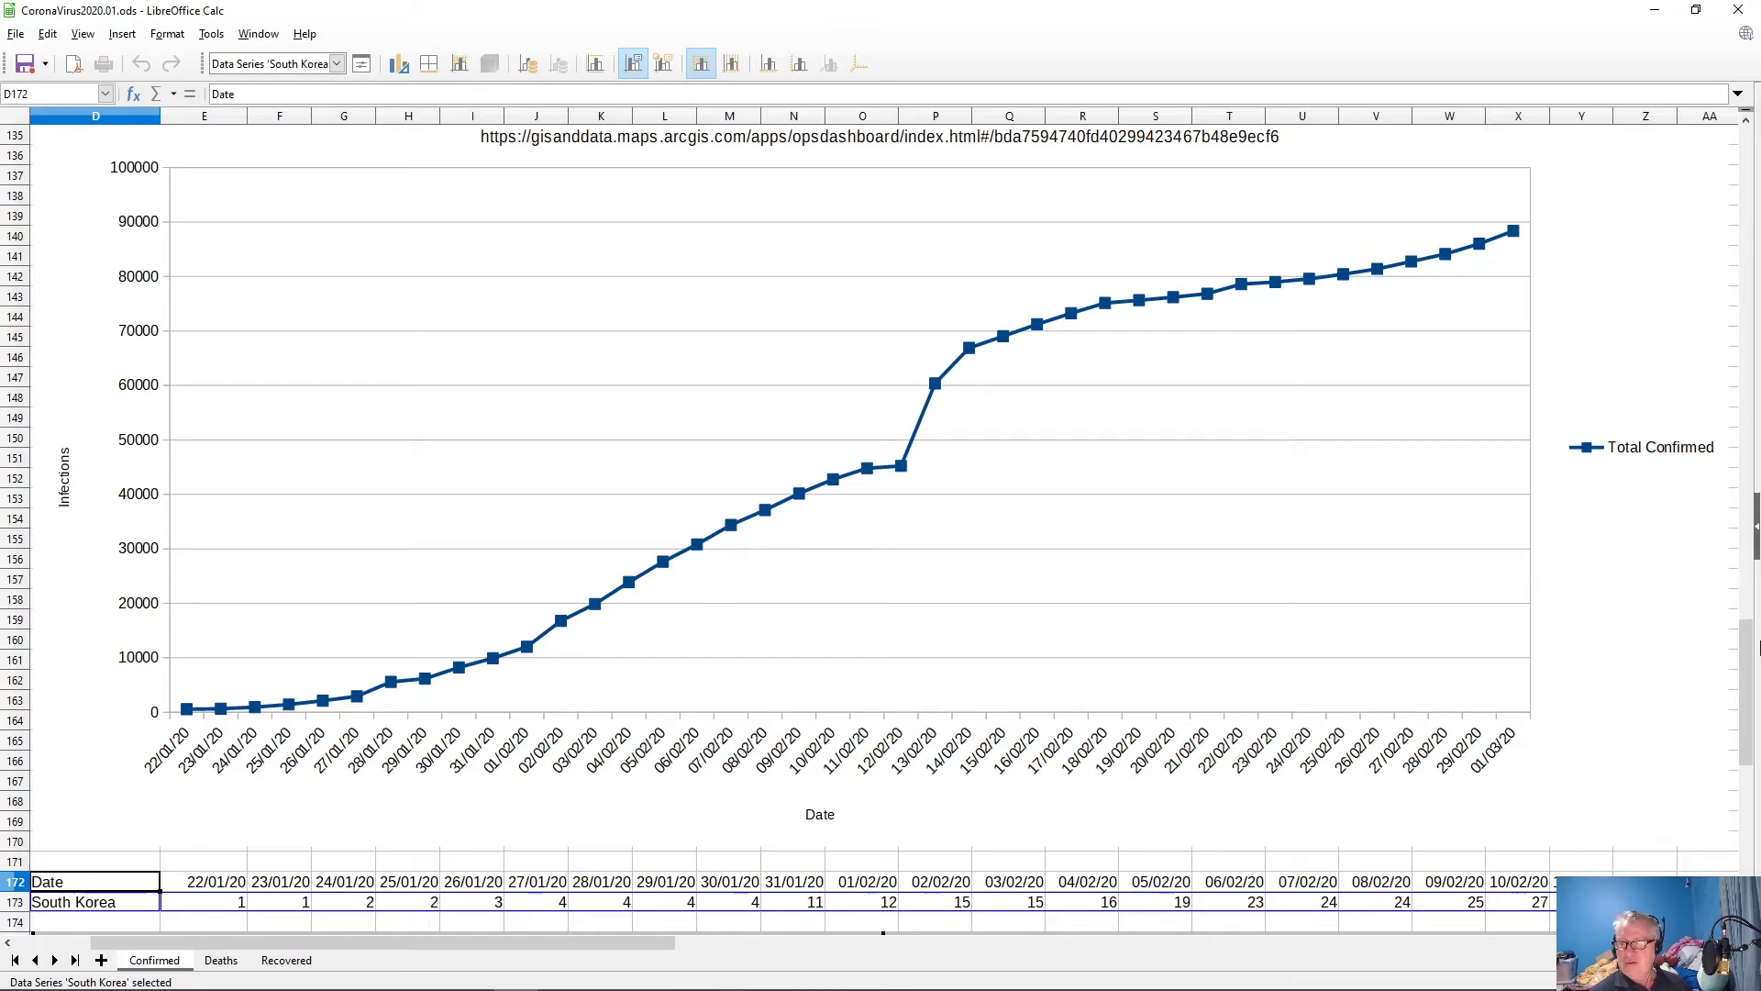
left_click_drag(1751, 663, 1757, 836)
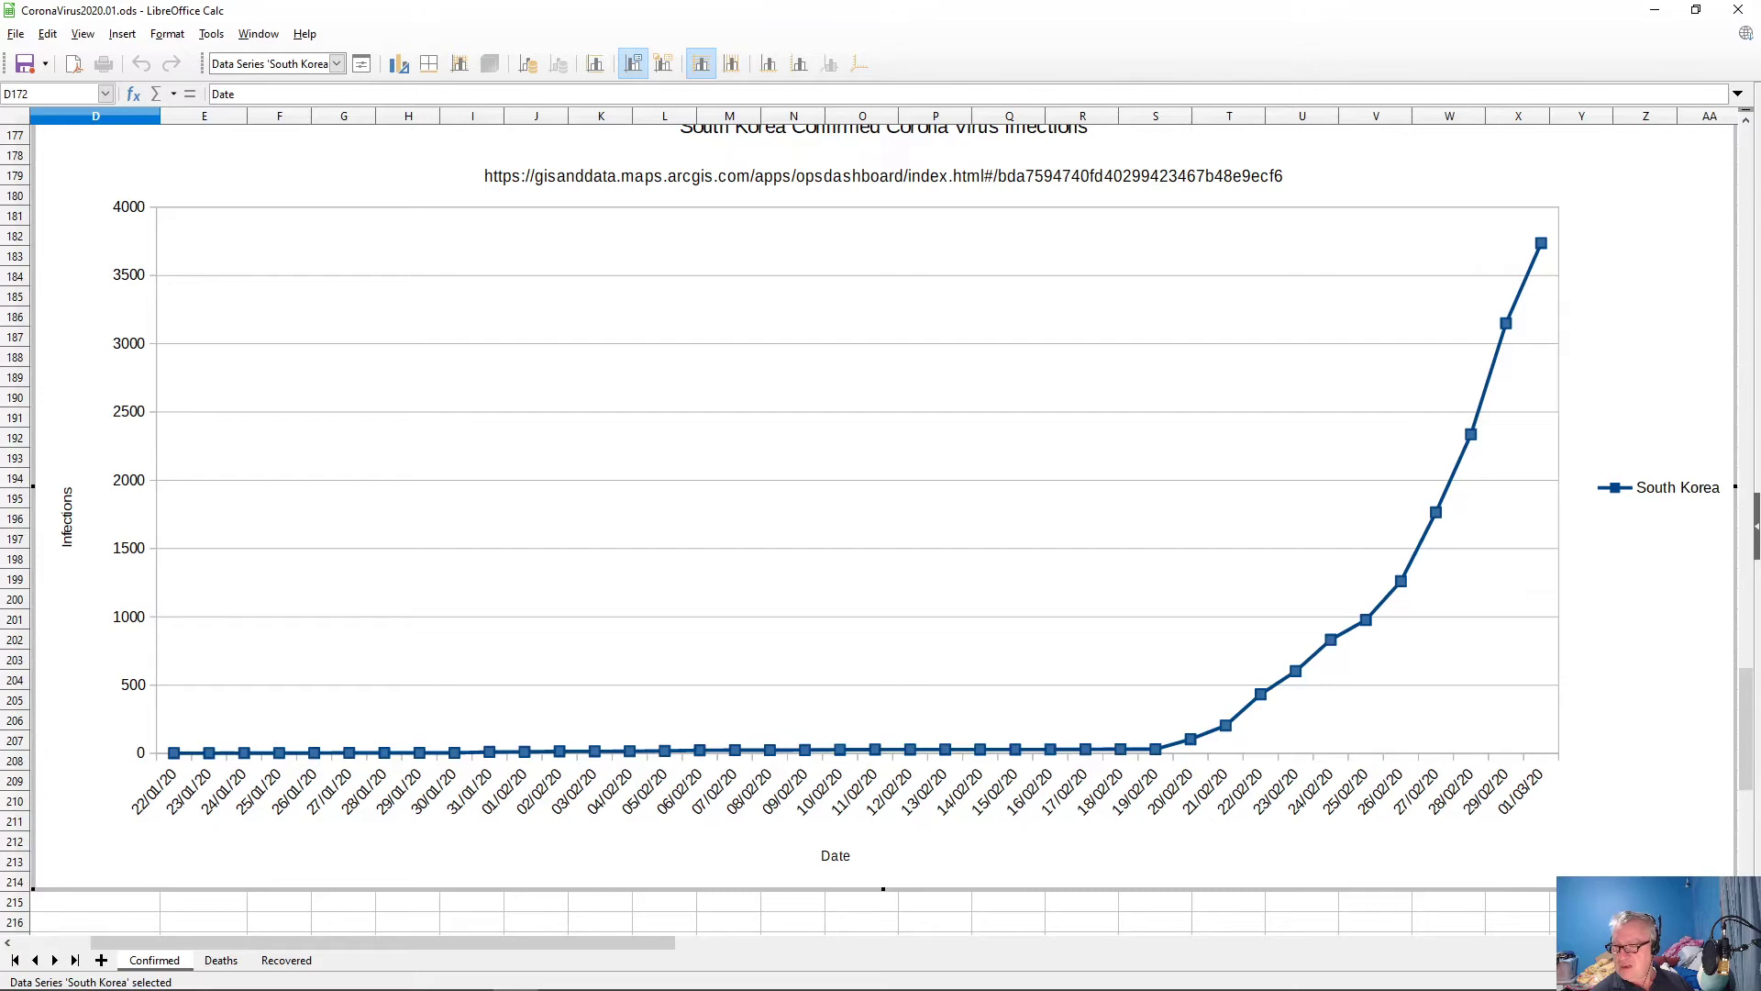
scroll(1754, 775, "down", 3)
- Rename the Total Confirmed label in D129 above the global chart to Global Confirmed
left_click_drag(1752, 779, 1756, 578)
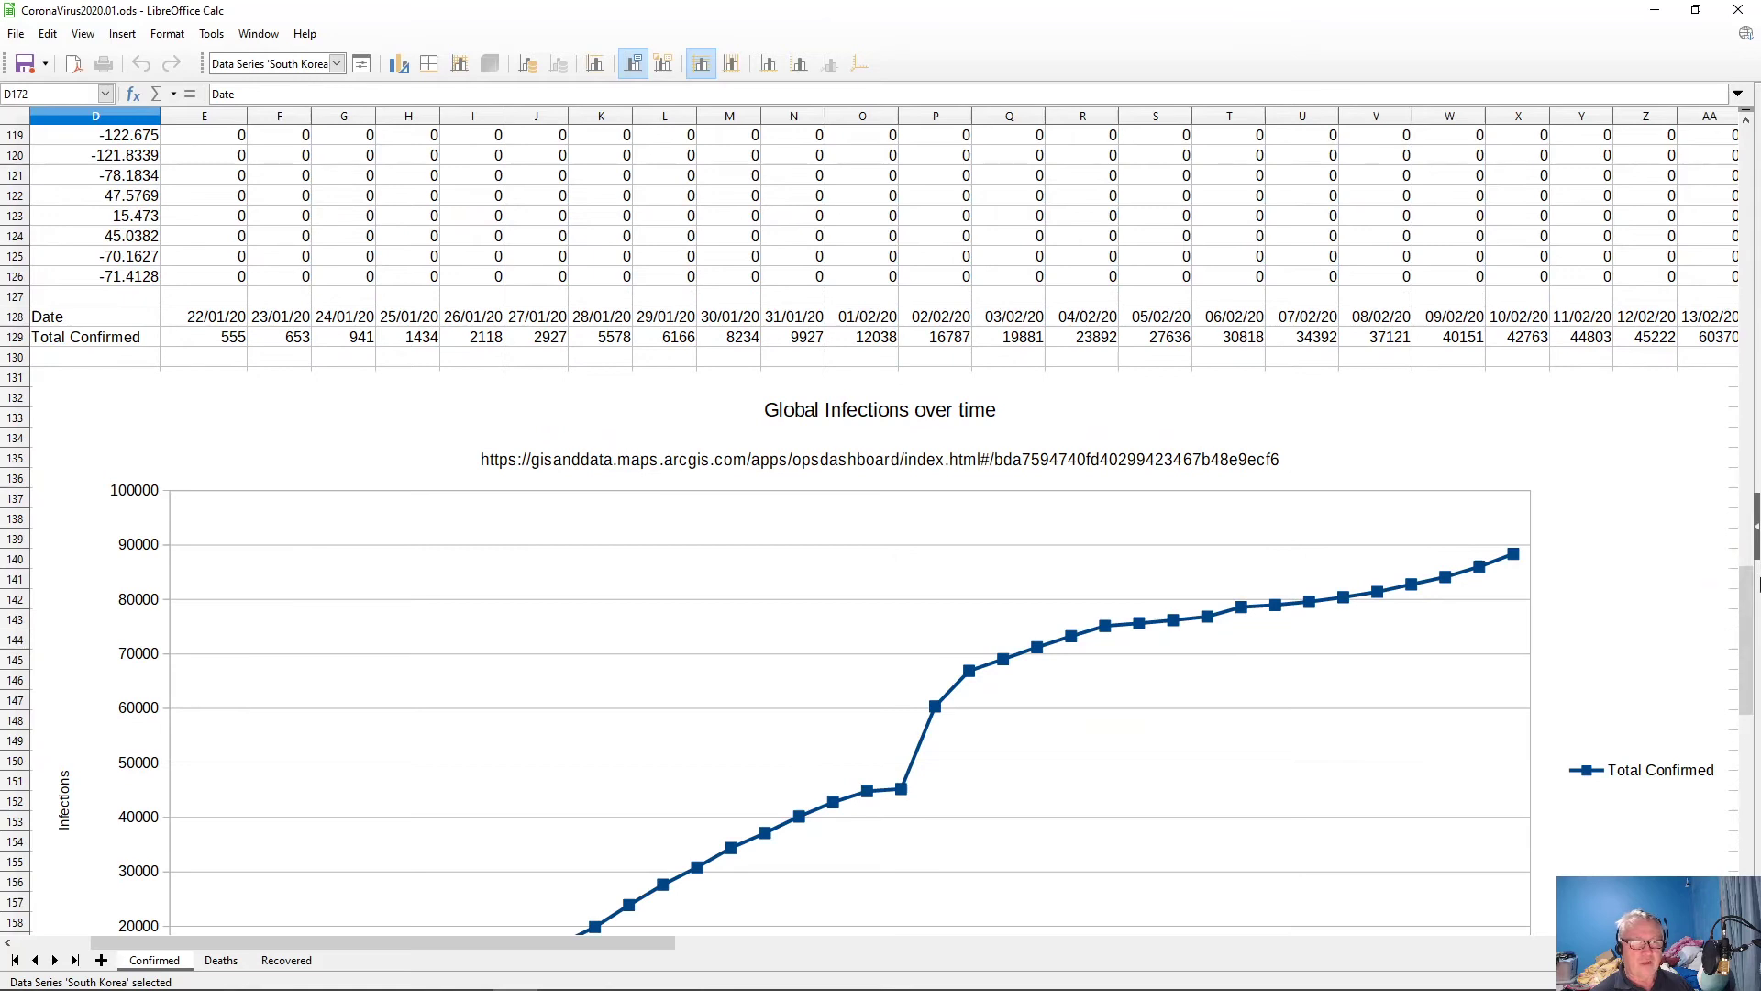
left_click(64, 340)
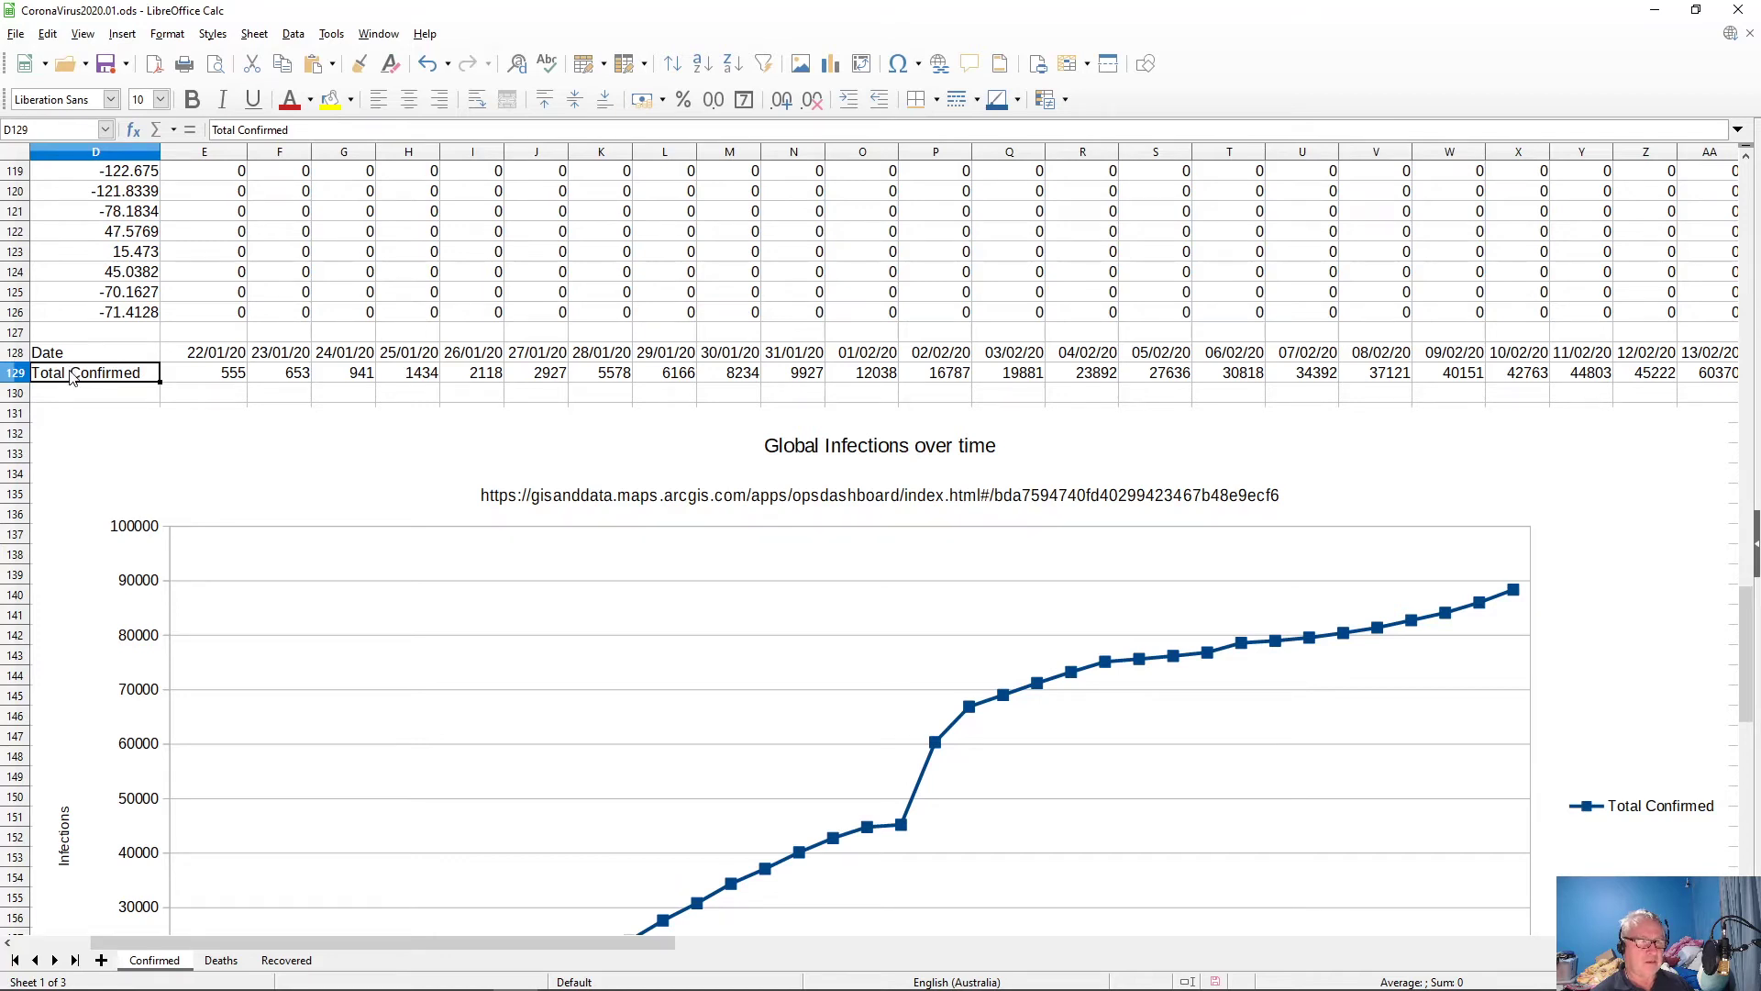
triple_click(72, 377)
left_click(68, 371)
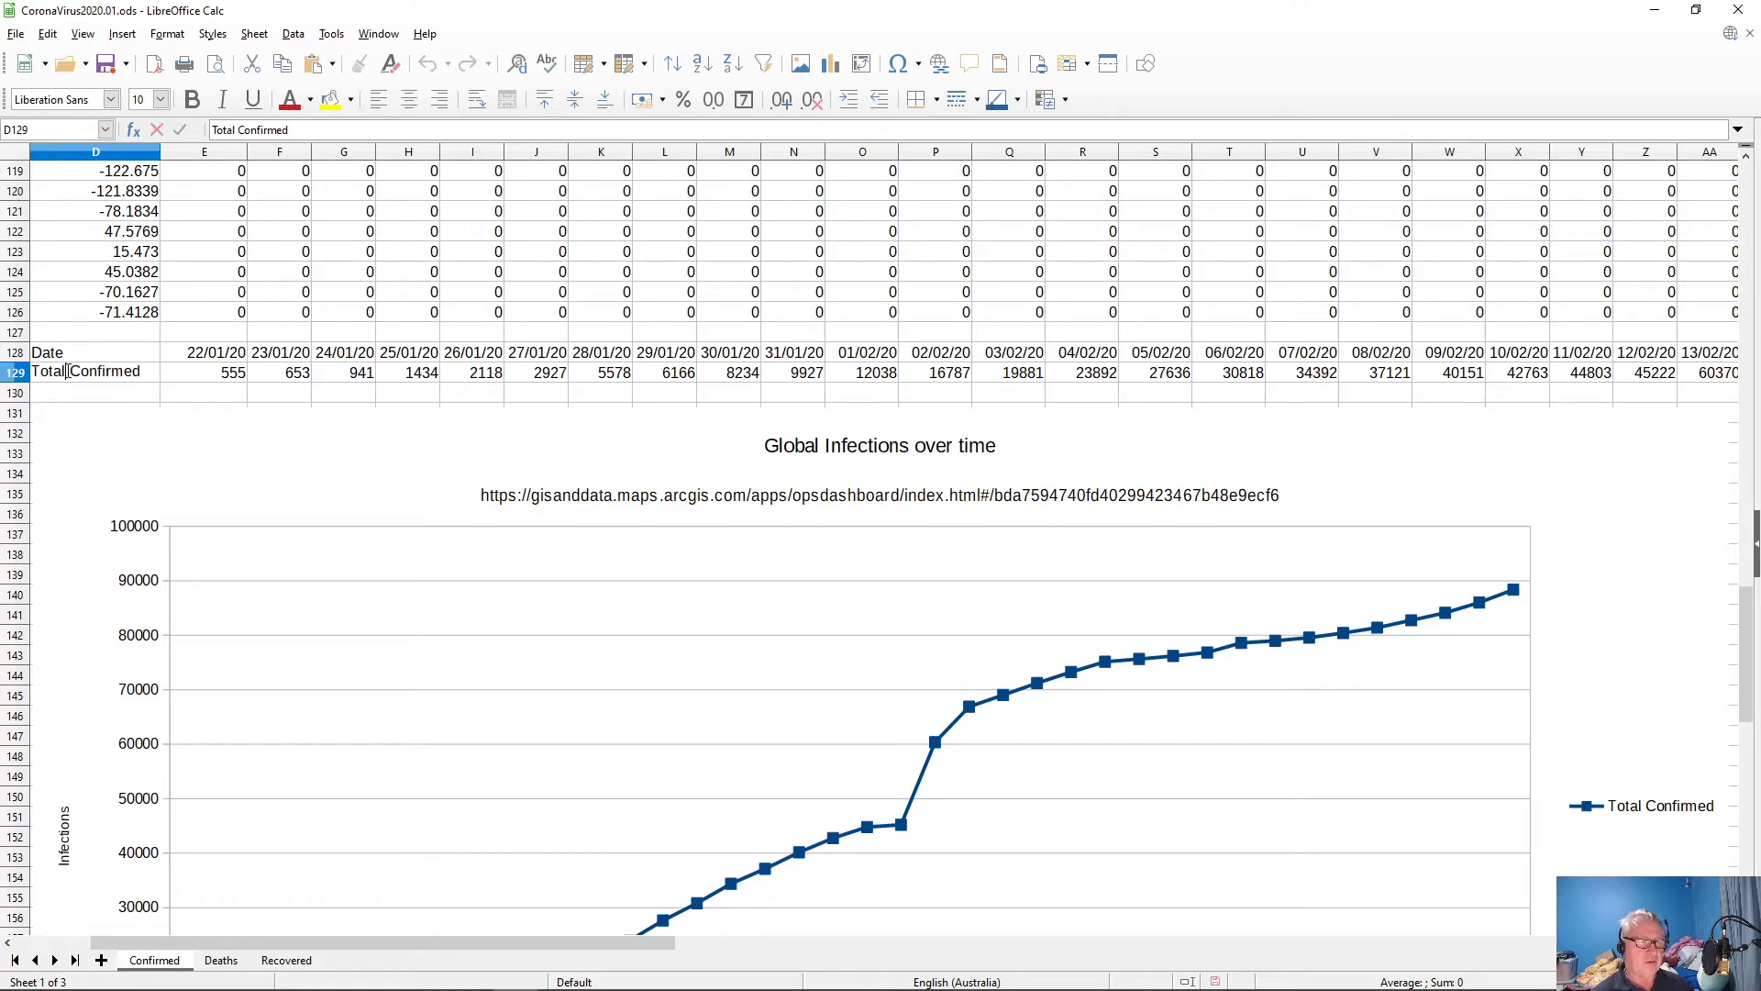
left_click_drag(68, 371, 9, 373)
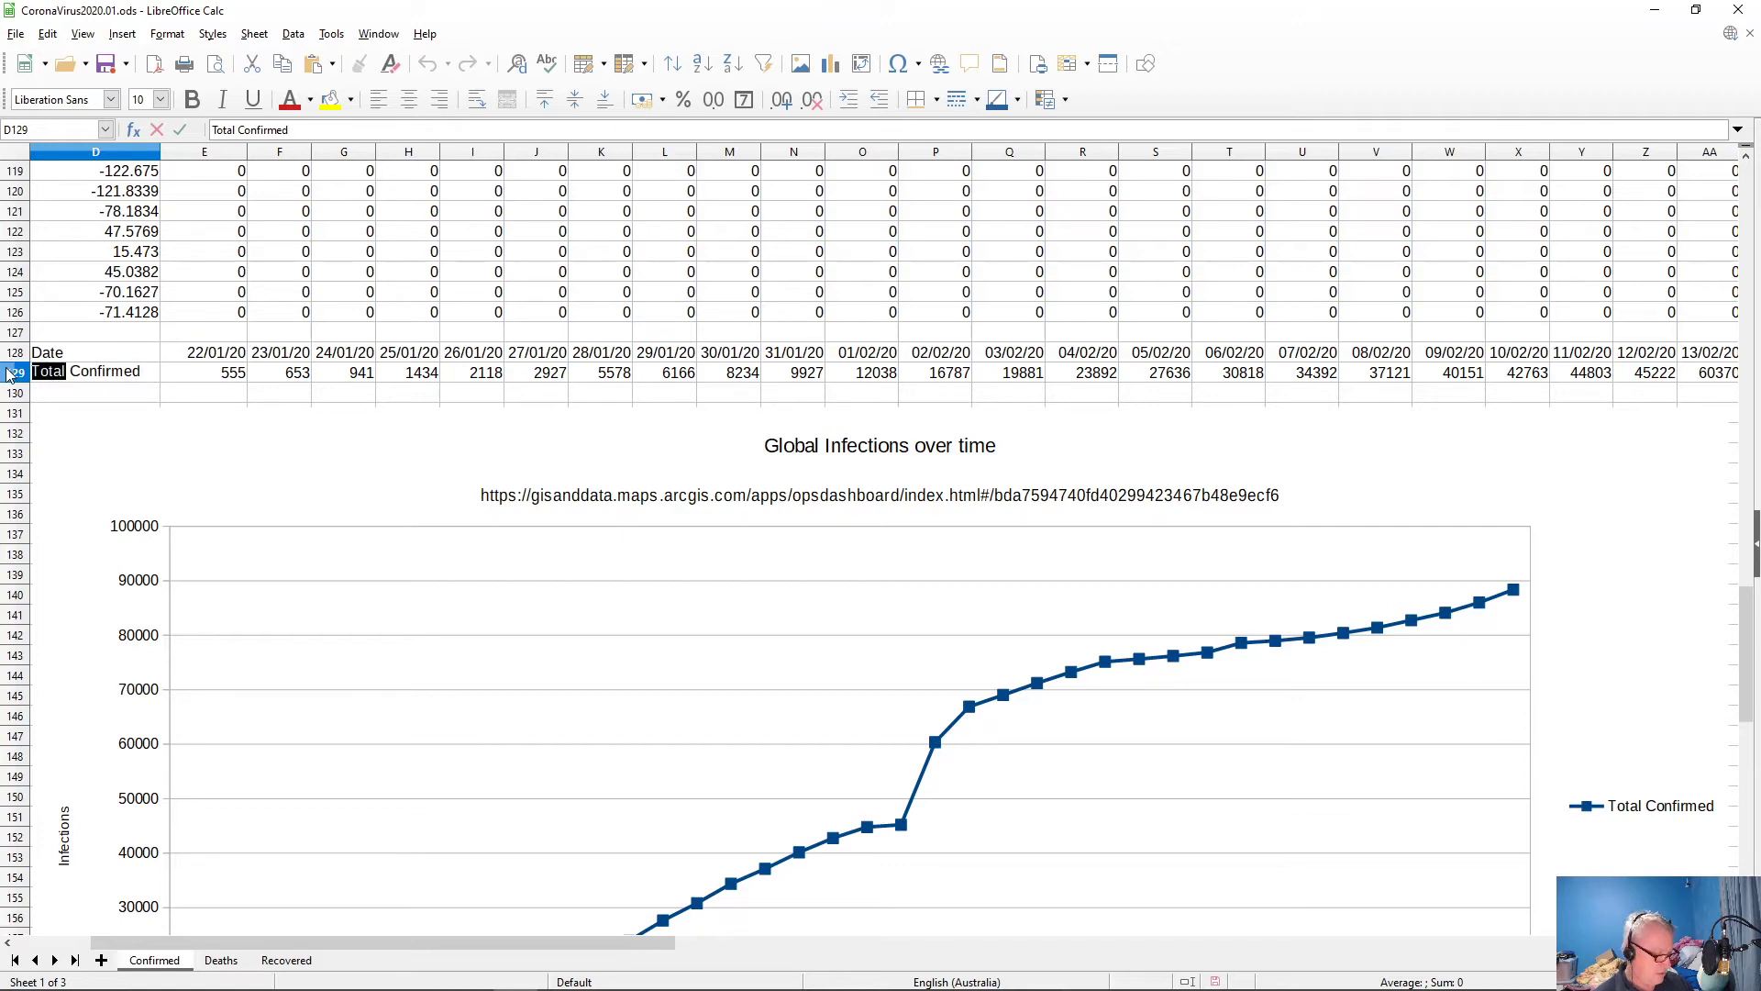
type("Global")
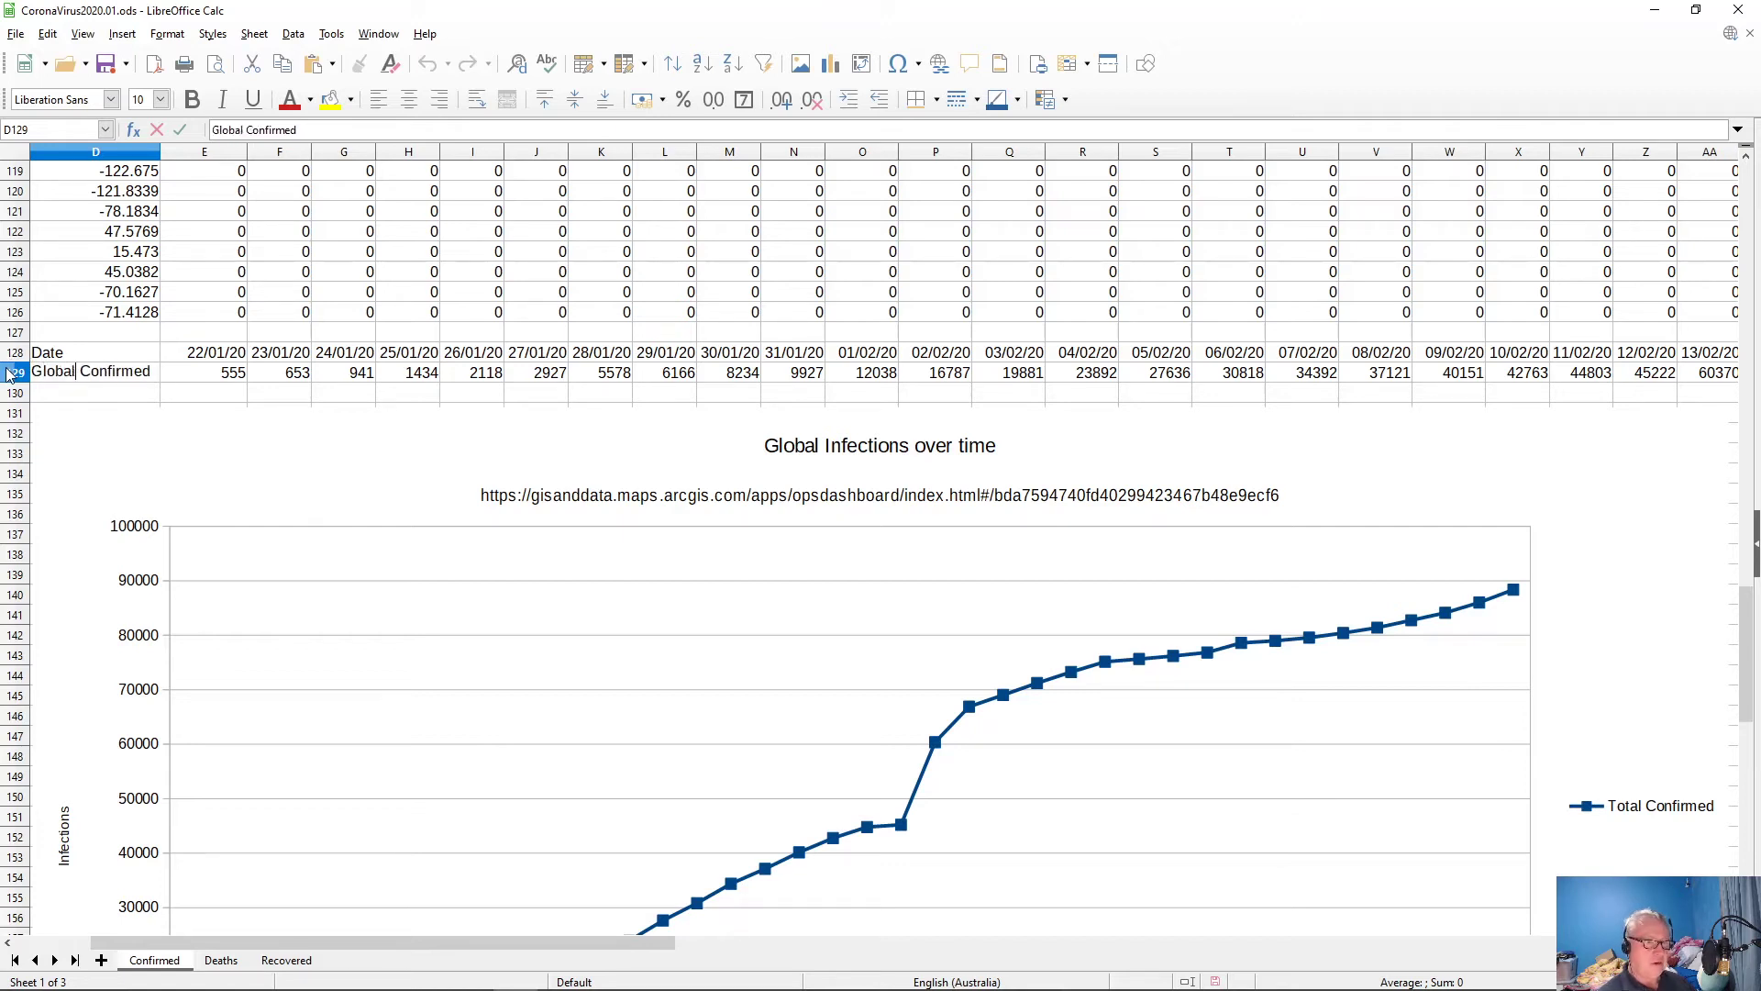
key("Return")
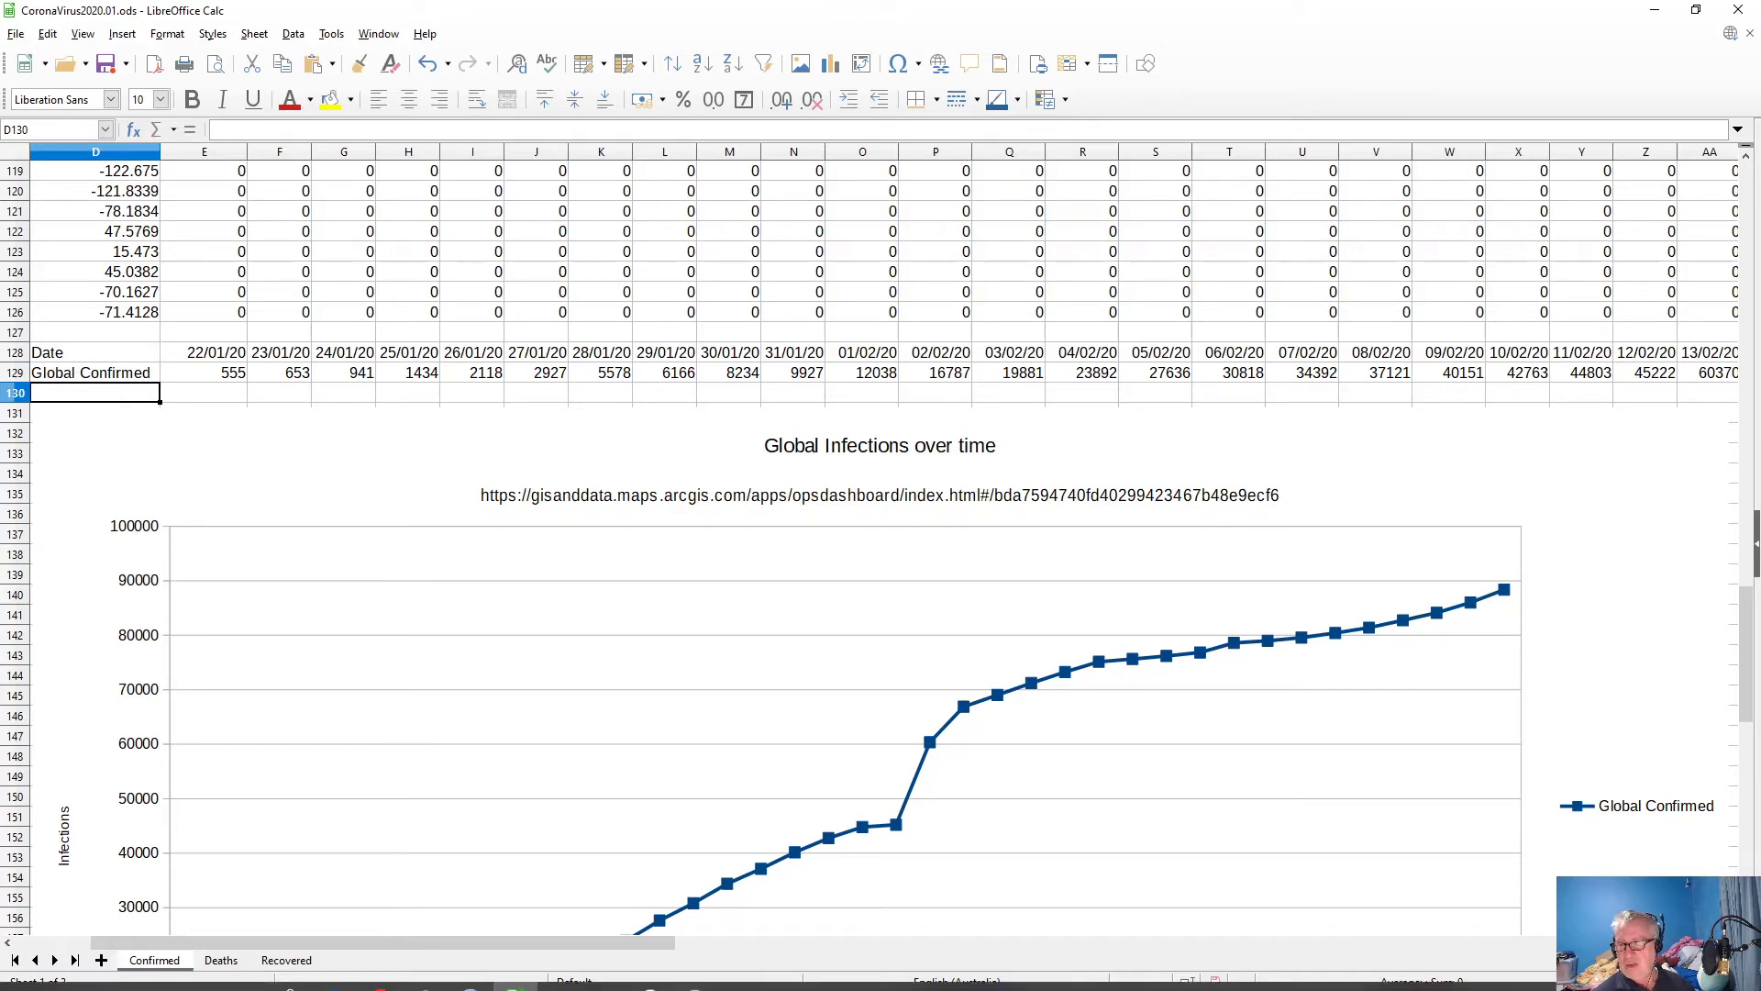
left_click(1610, 805)
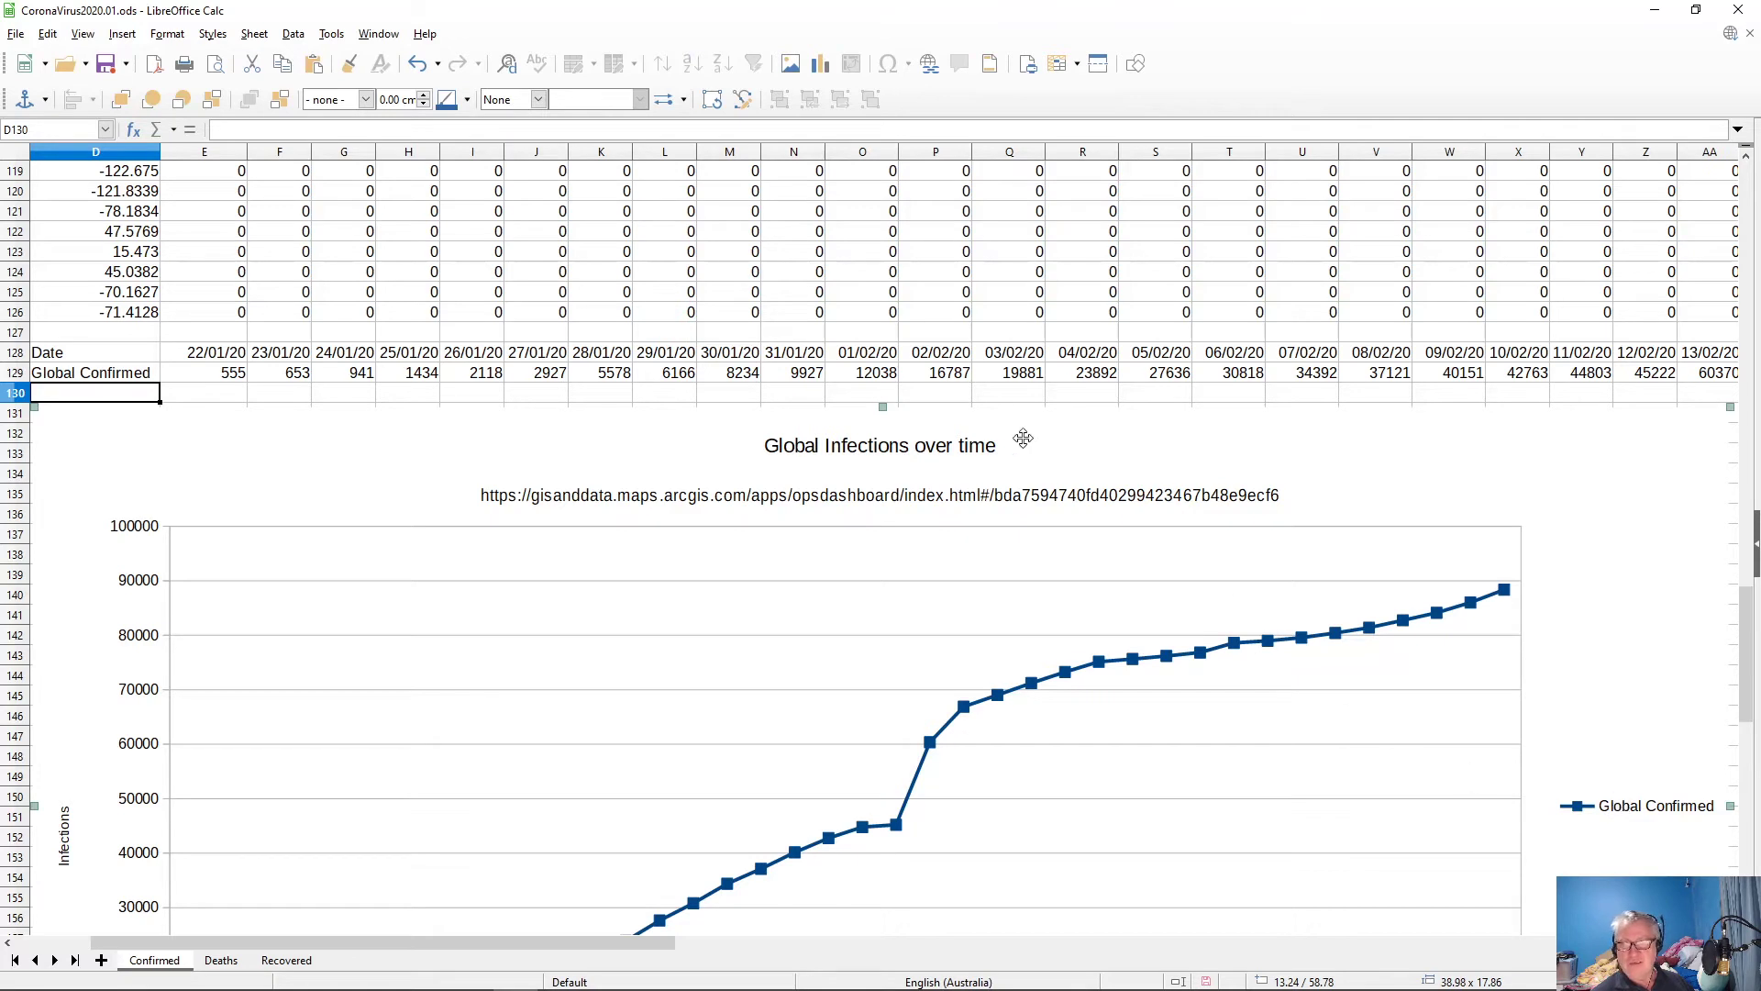
left_click(942, 399)
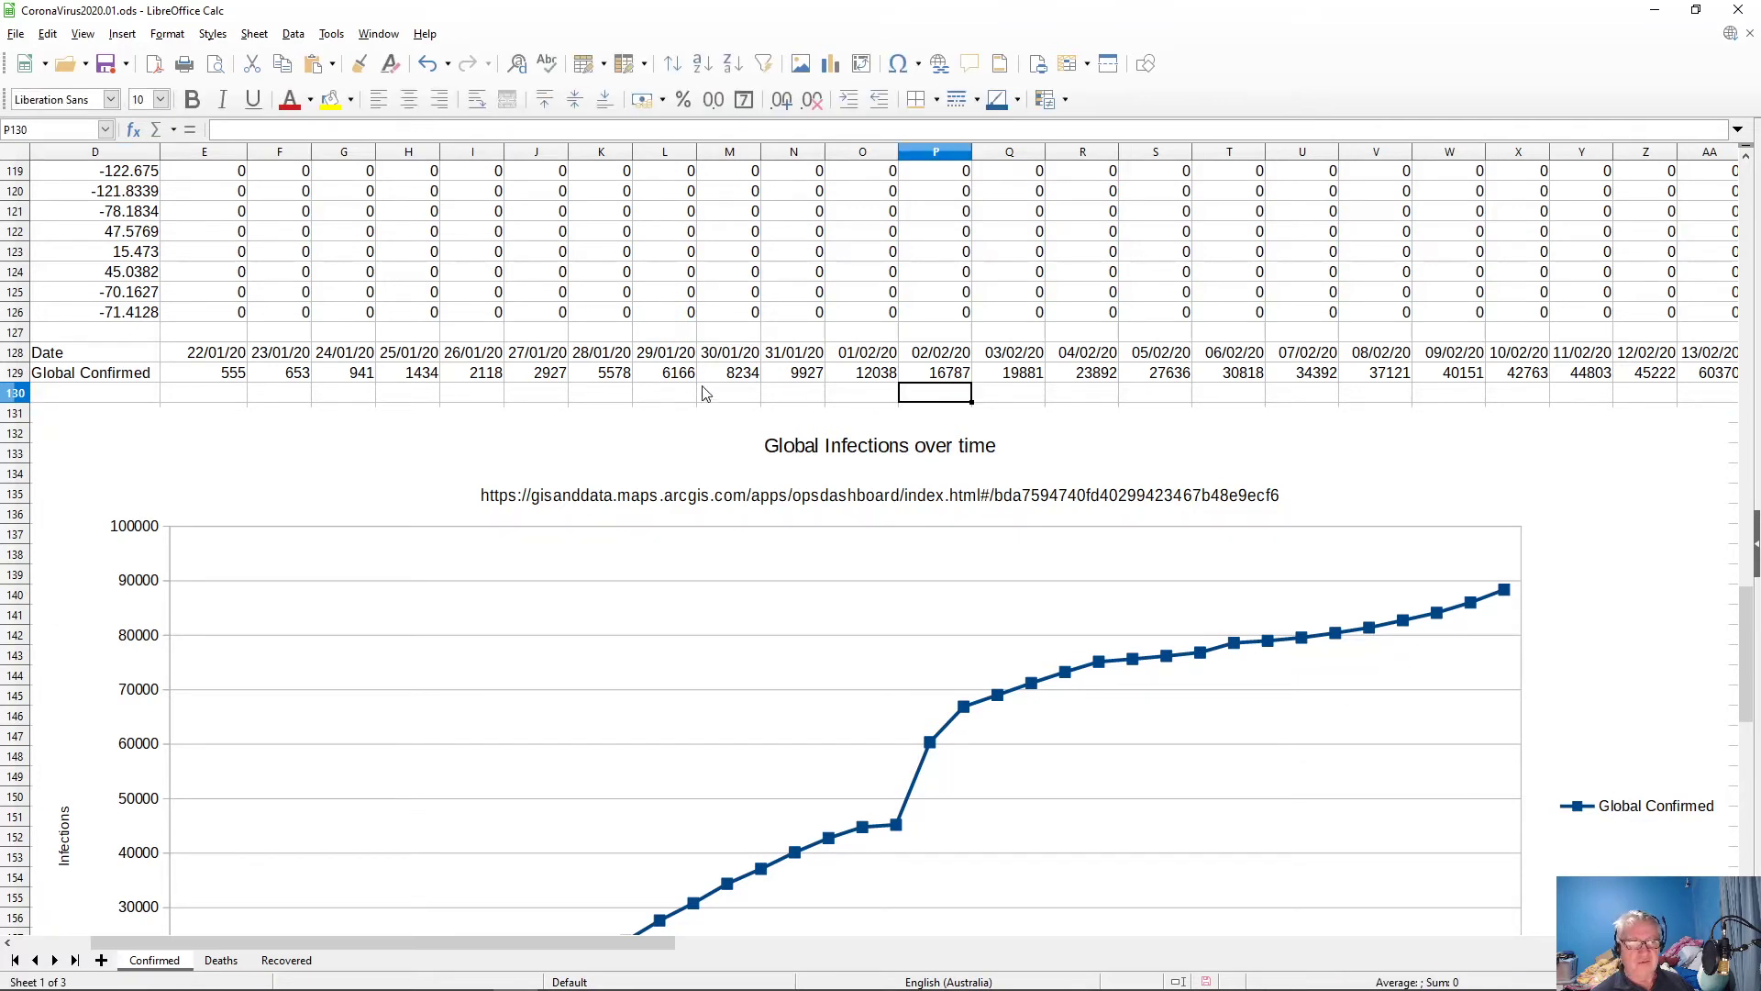
- Change the South Korea row label in D173 to South Korea Confirmed
scroll(359, 543, "down", 6)
scroll(360, 543, "down", 7)
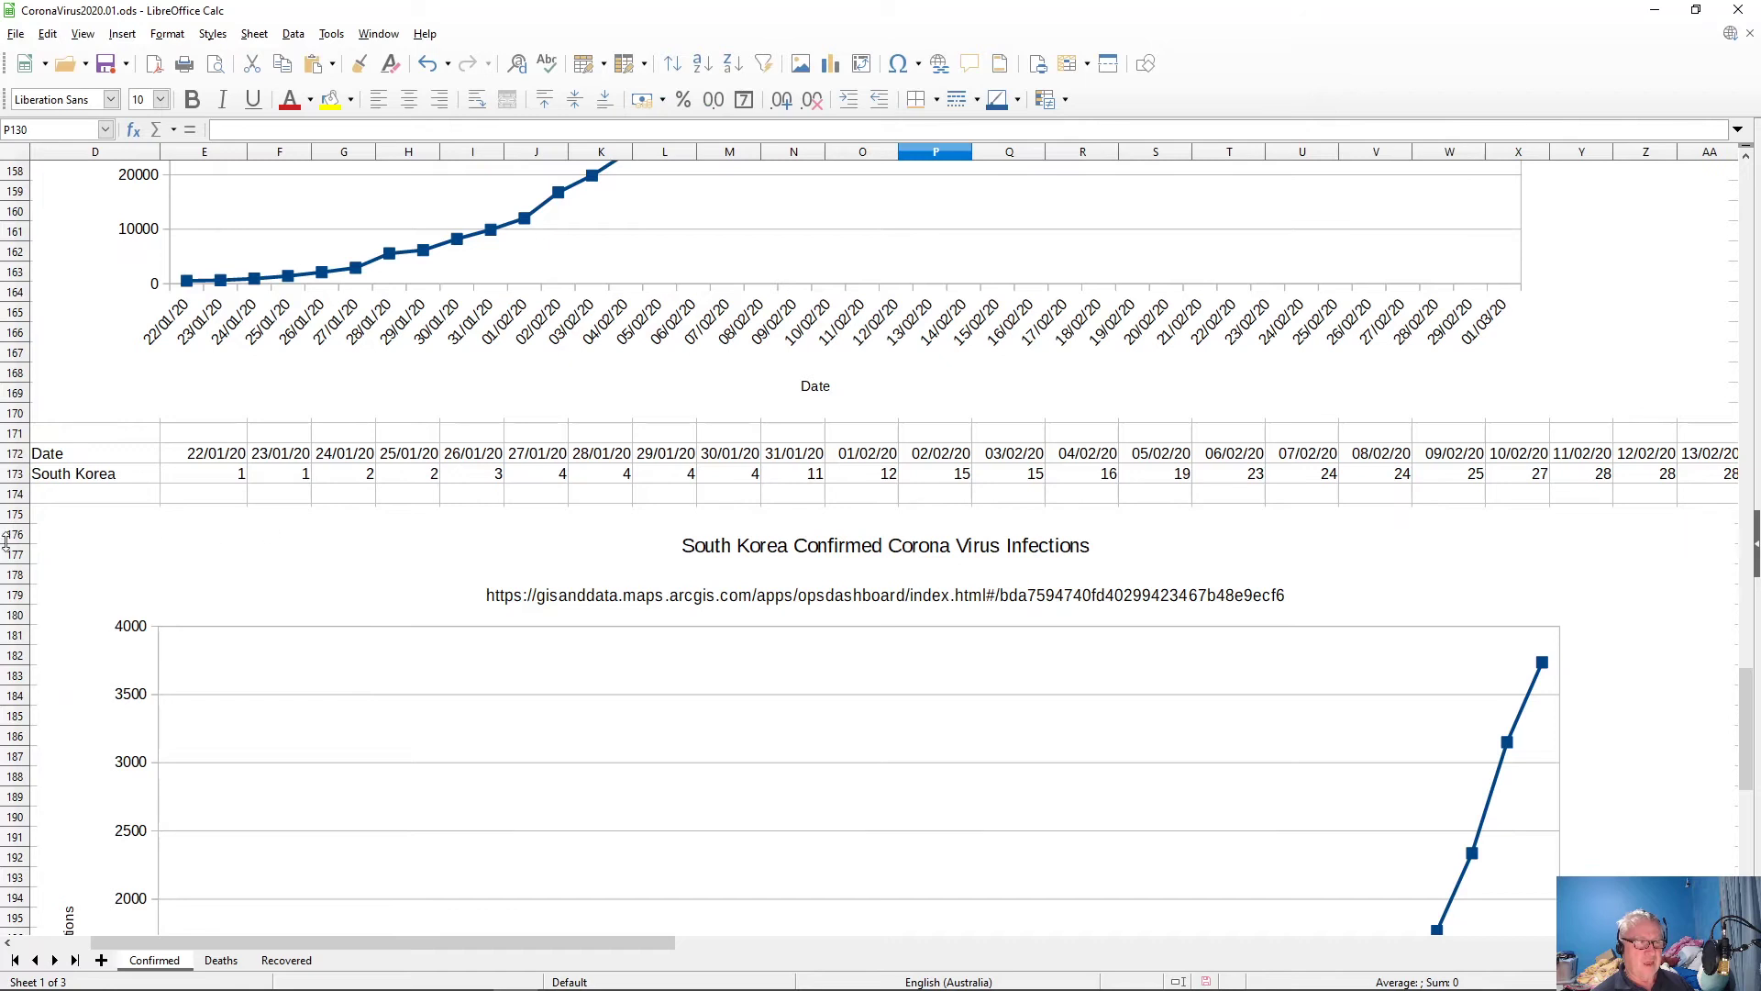
left_click(75, 460)
left_click(74, 477)
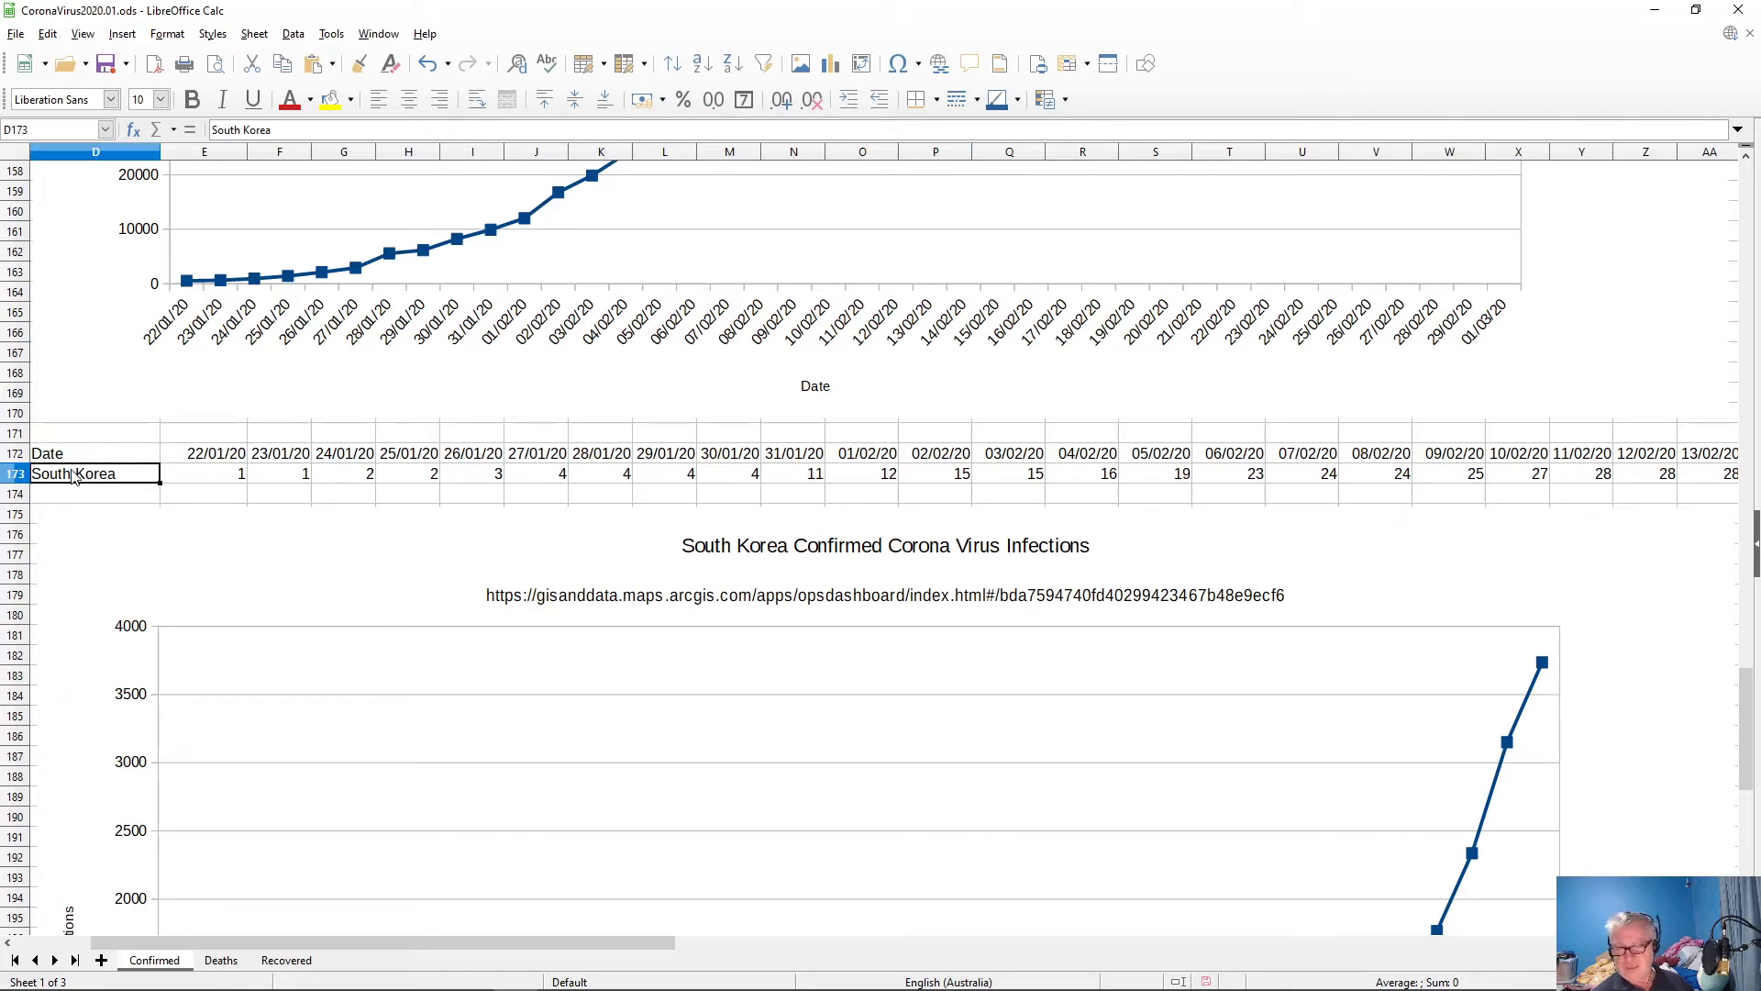
double_click(142, 477)
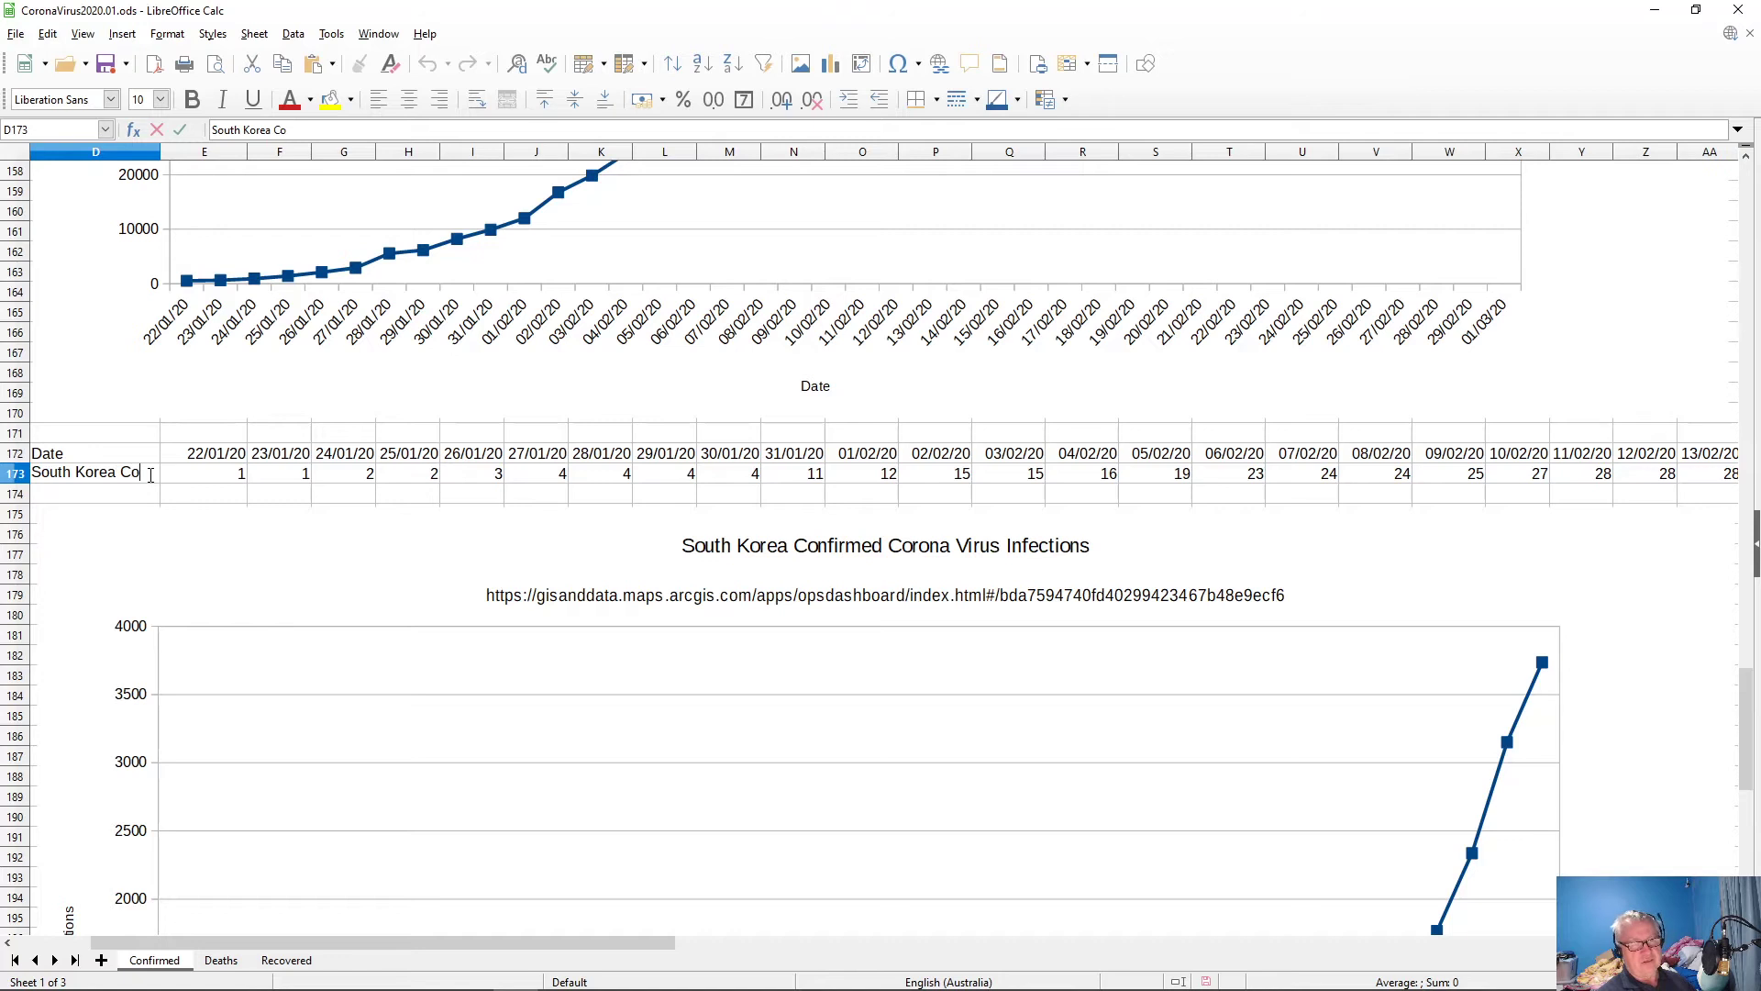
type("Confirmed")
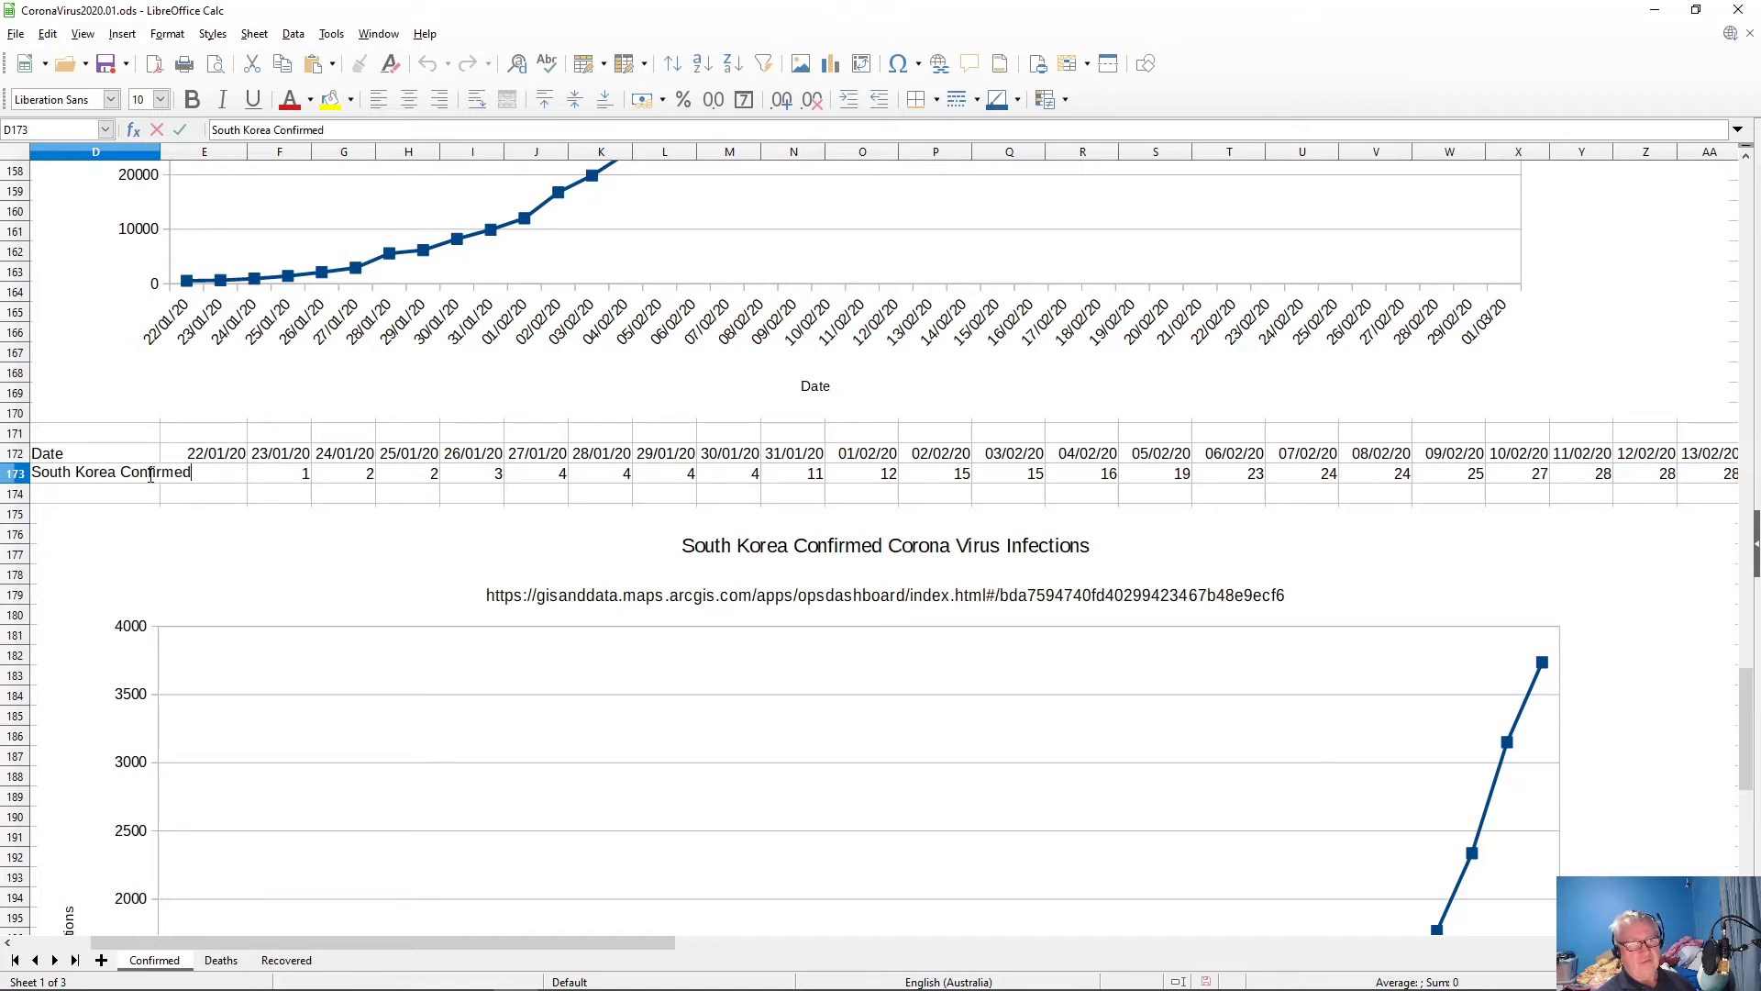
key("Return")
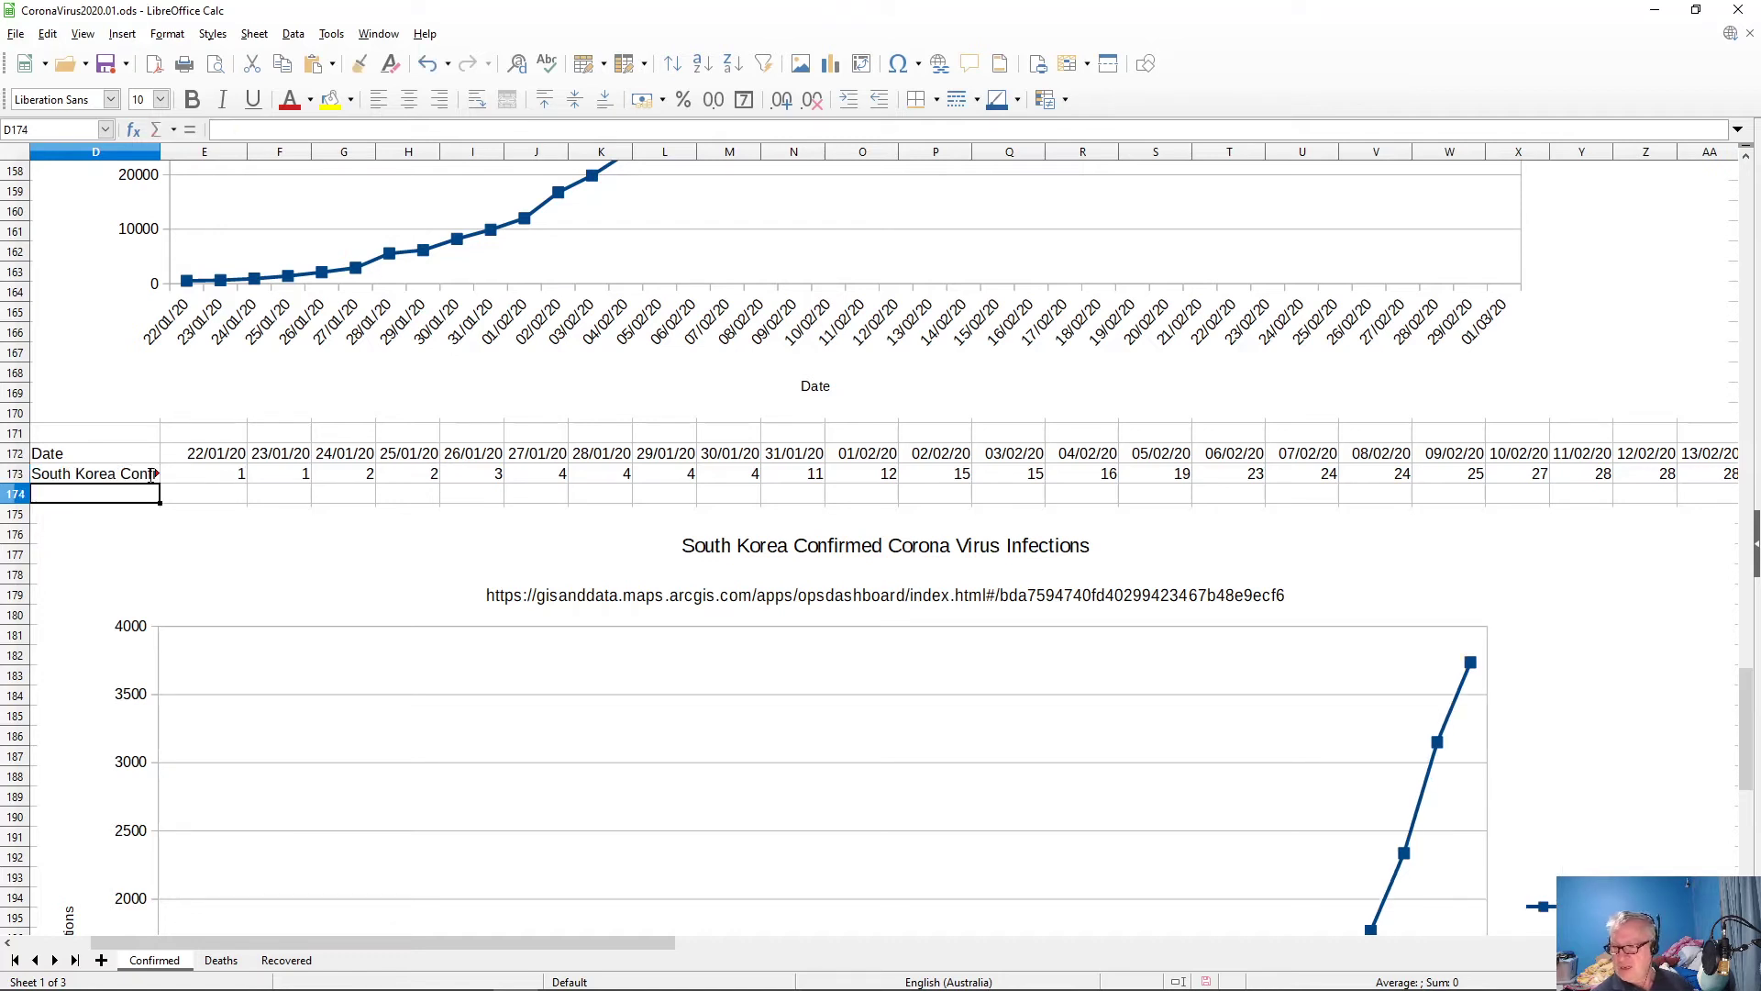
- Examine the latest confirmed counts in column AR at rows 35 and 62, and check row 62's country and first date value
left_click_drag(1744, 736, 1747, 564)
left_click_drag(649, 944, 1203, 943)
scroll(1419, 826, "up", 8)
scroll(1453, 769, "up", 15)
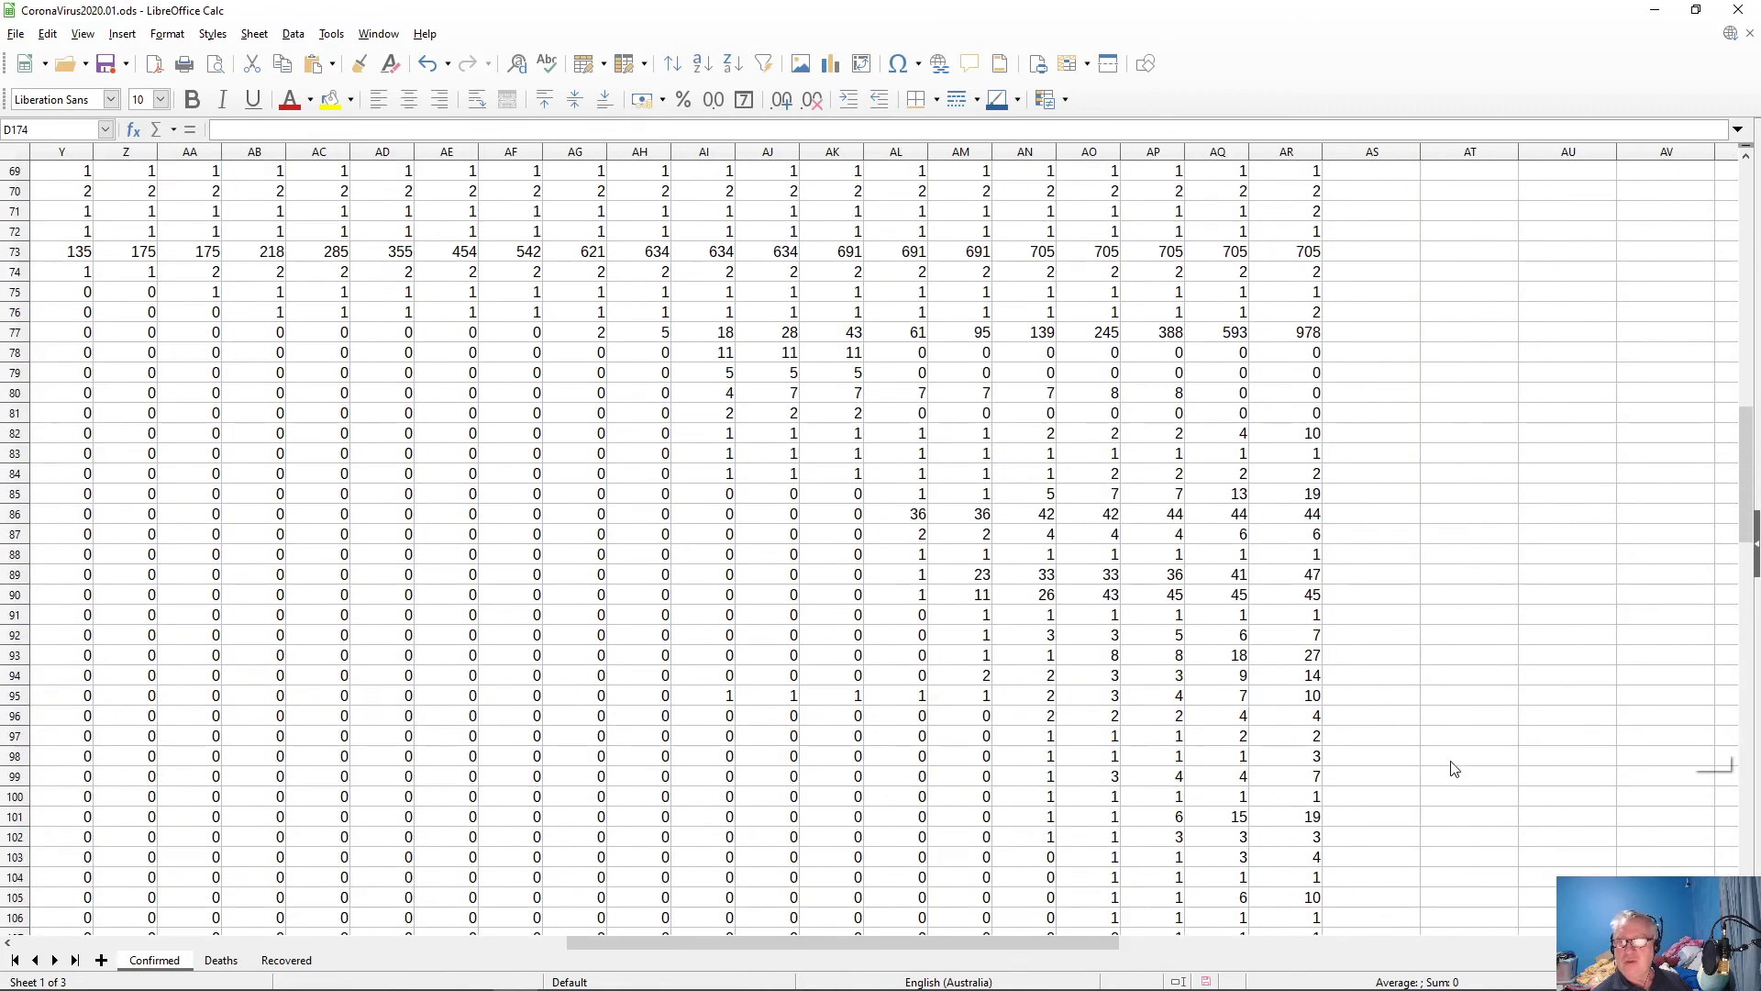
scroll(1444, 766, "up", 3)
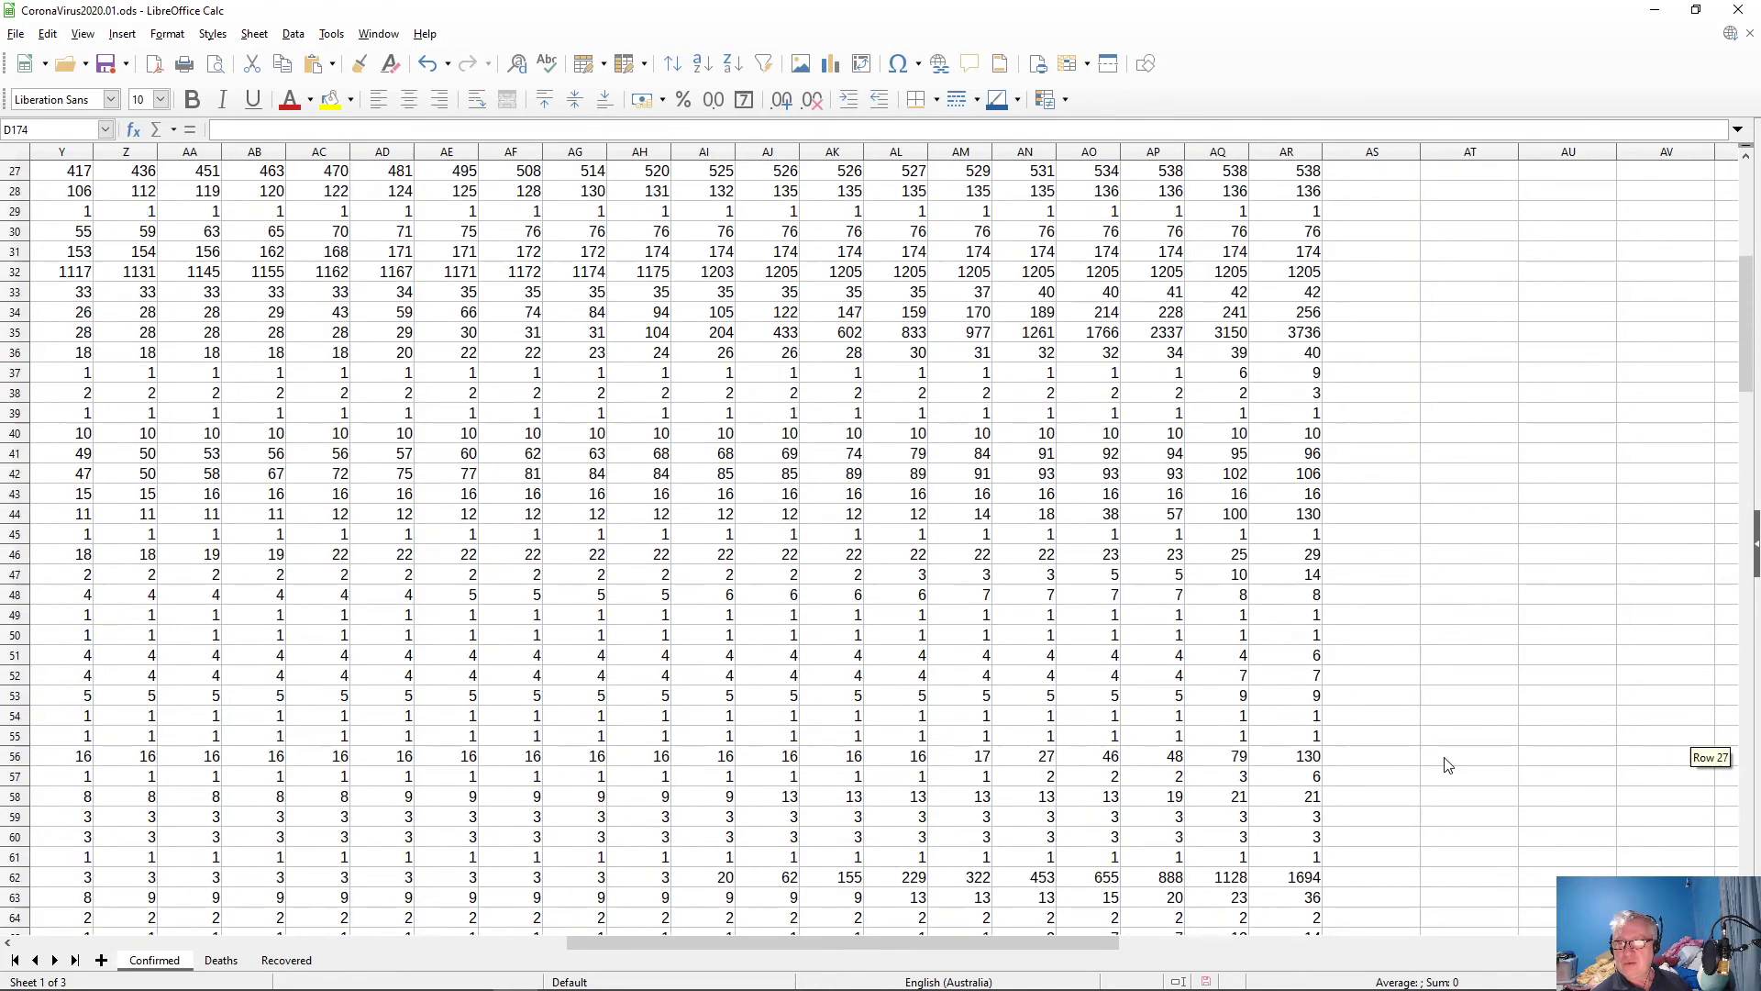
left_click(1302, 399)
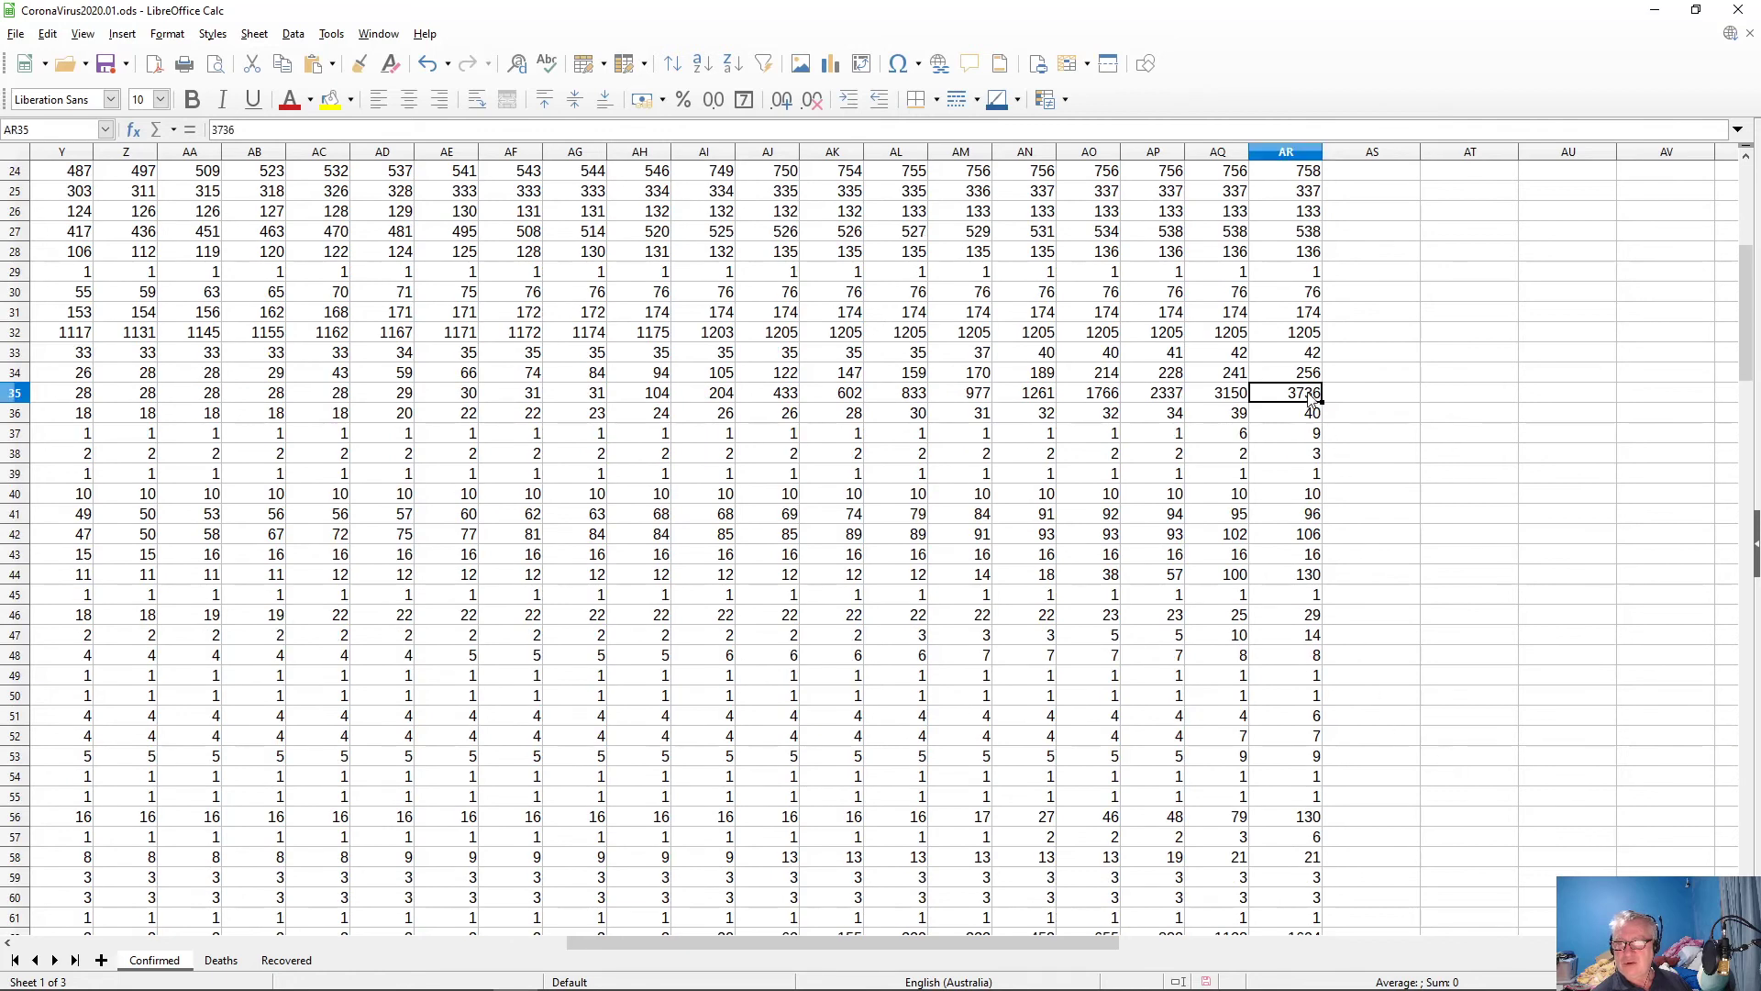
scroll(1429, 599, "down", 7)
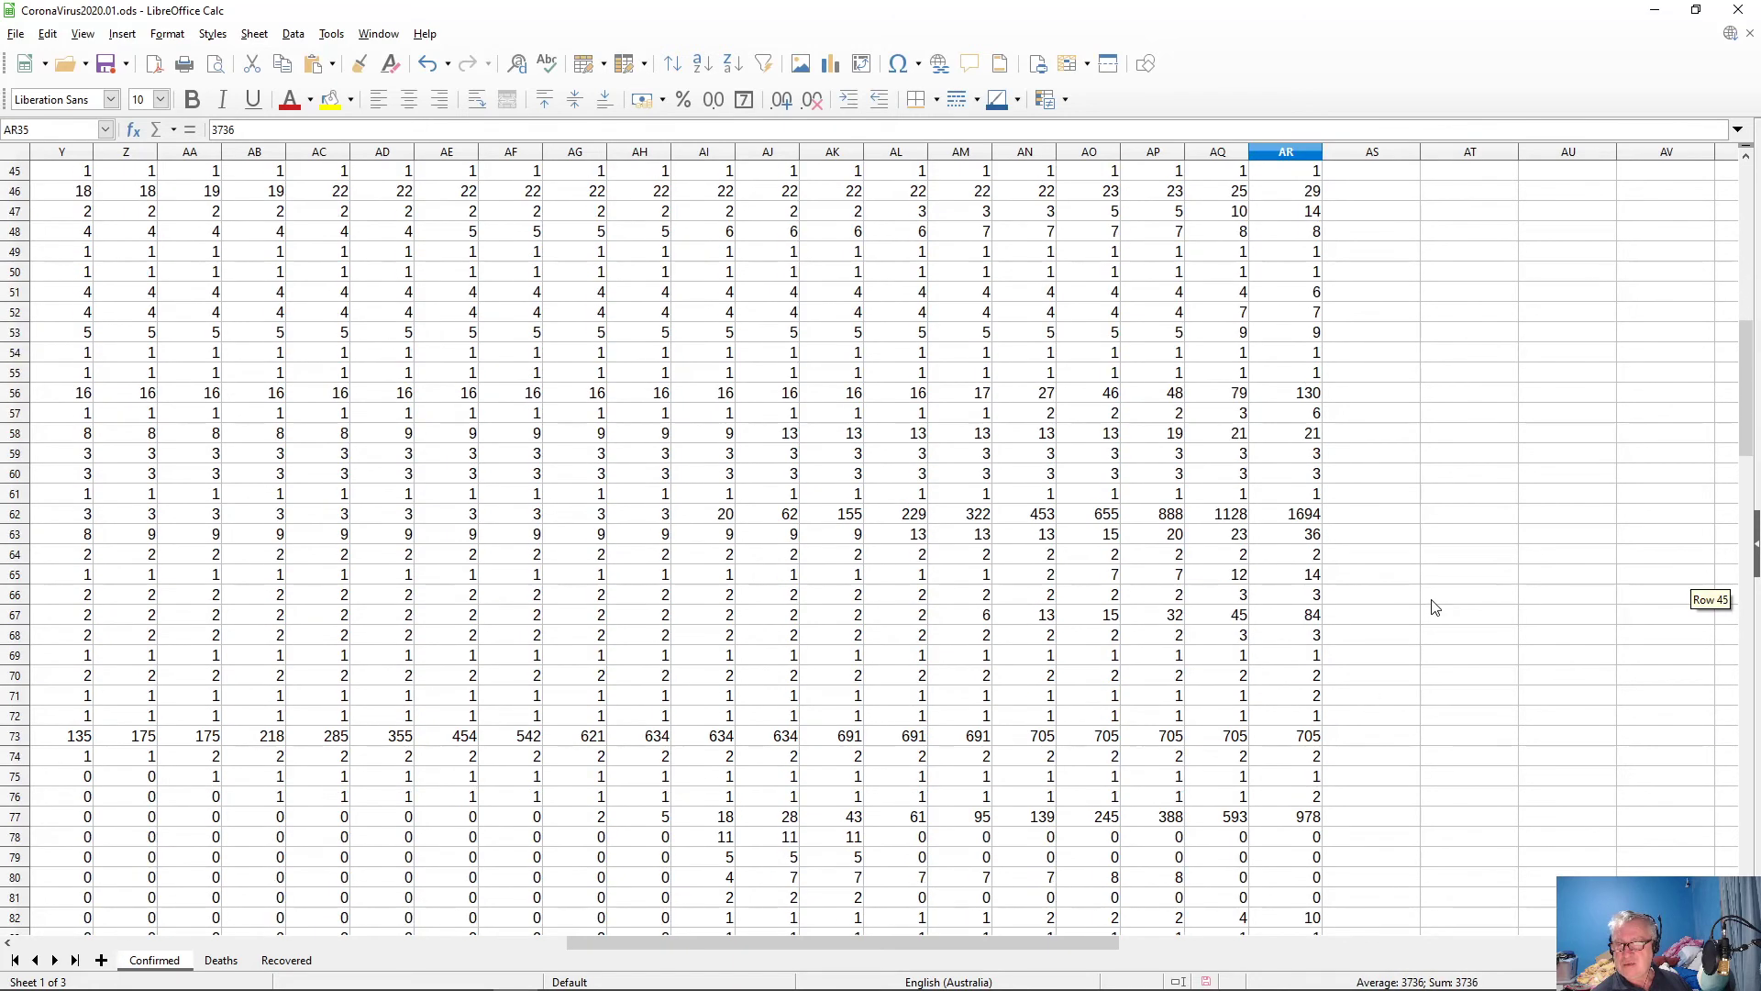
left_click(1296, 518)
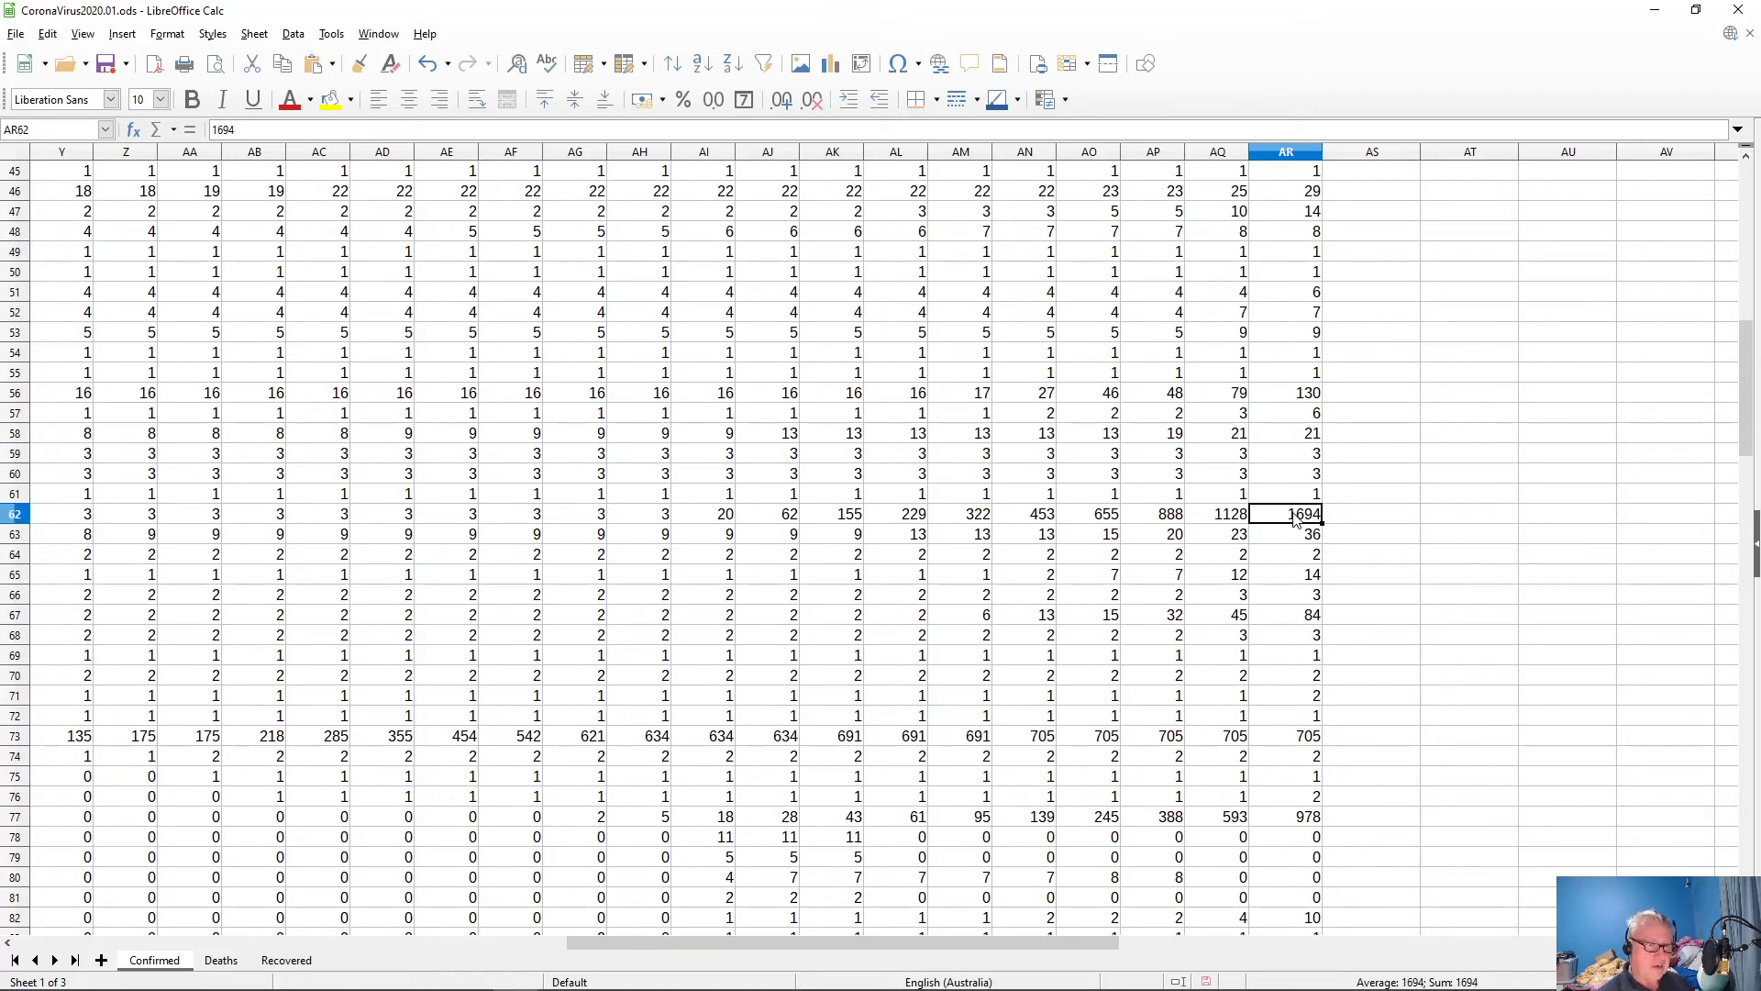
key("Home")
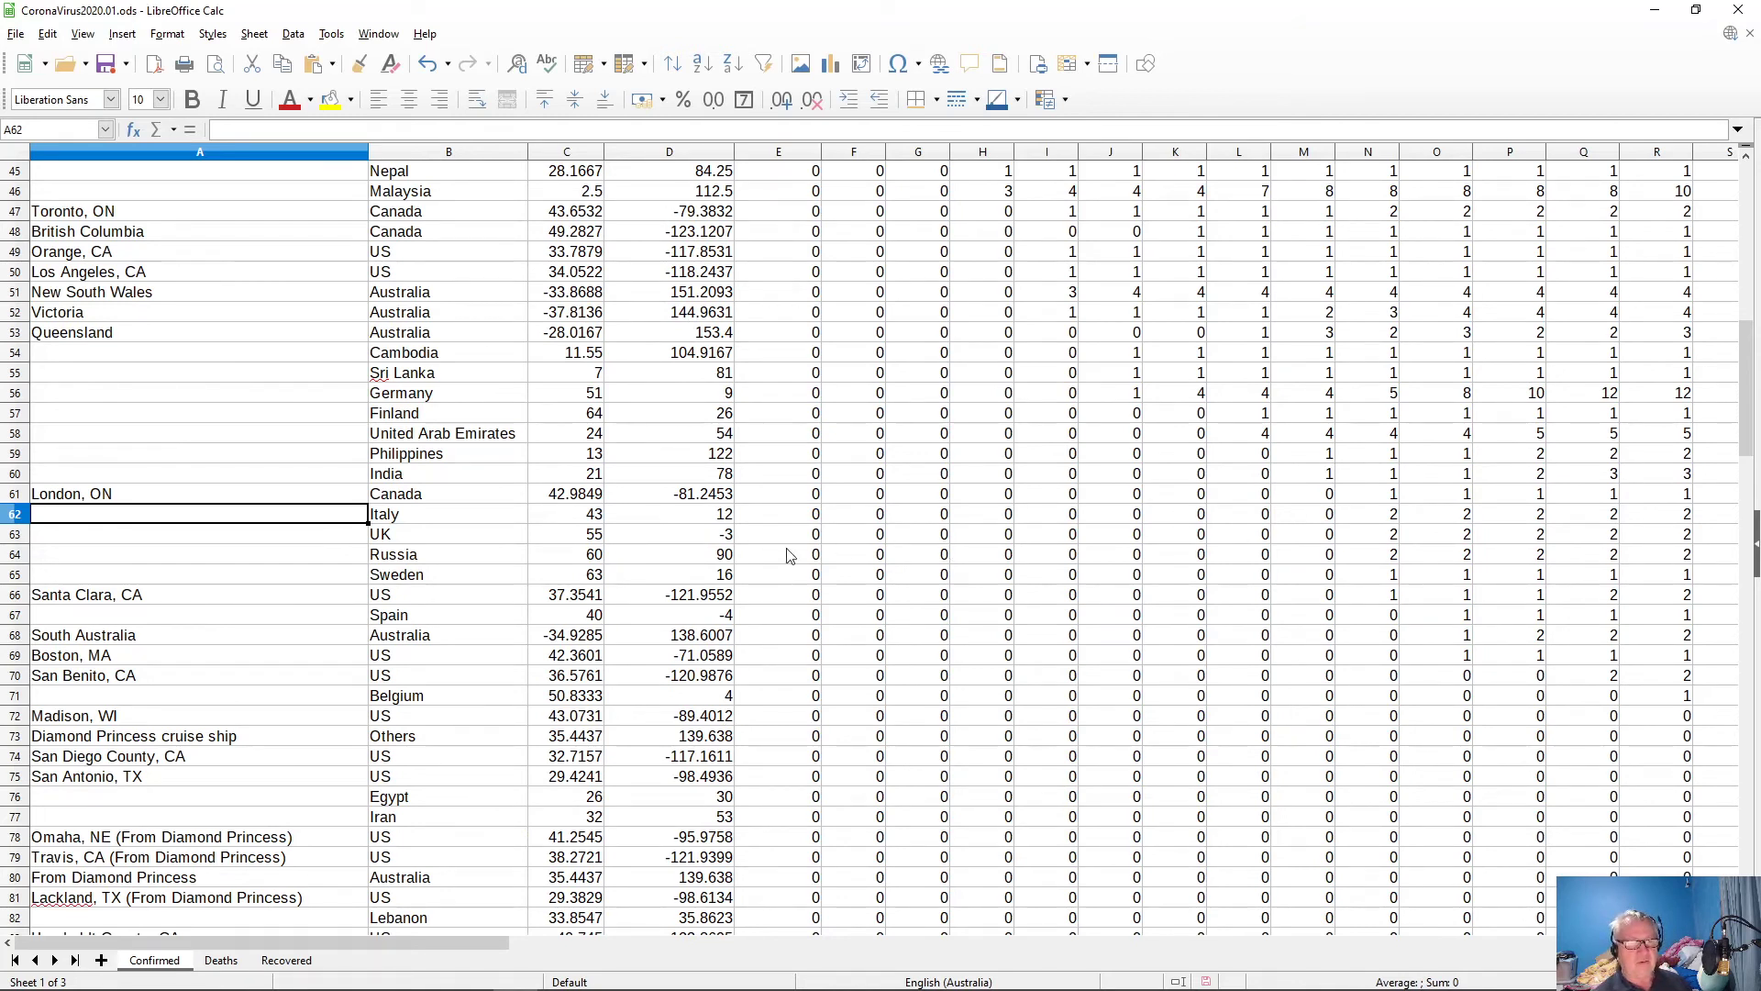
left_click(801, 516)
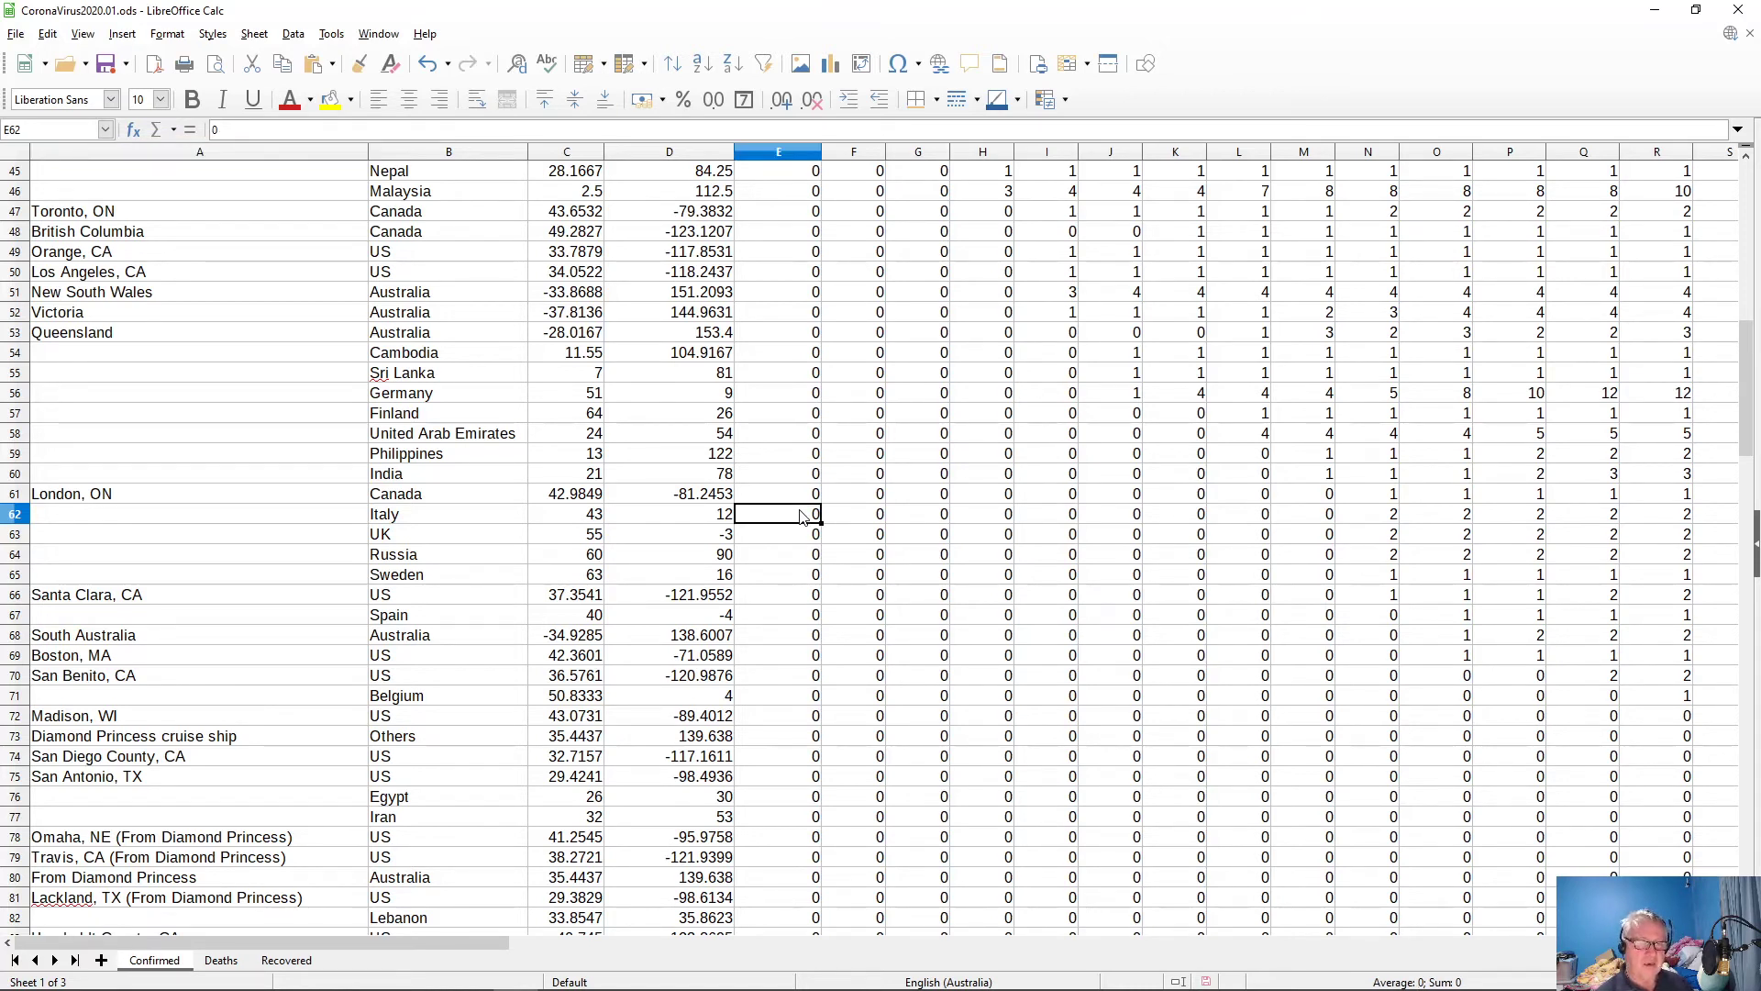
- Enter the formula =e62 in E217 beneath the South Korea chart to reference Italy's first confirmed count
scroll(801, 517, "down", 20)
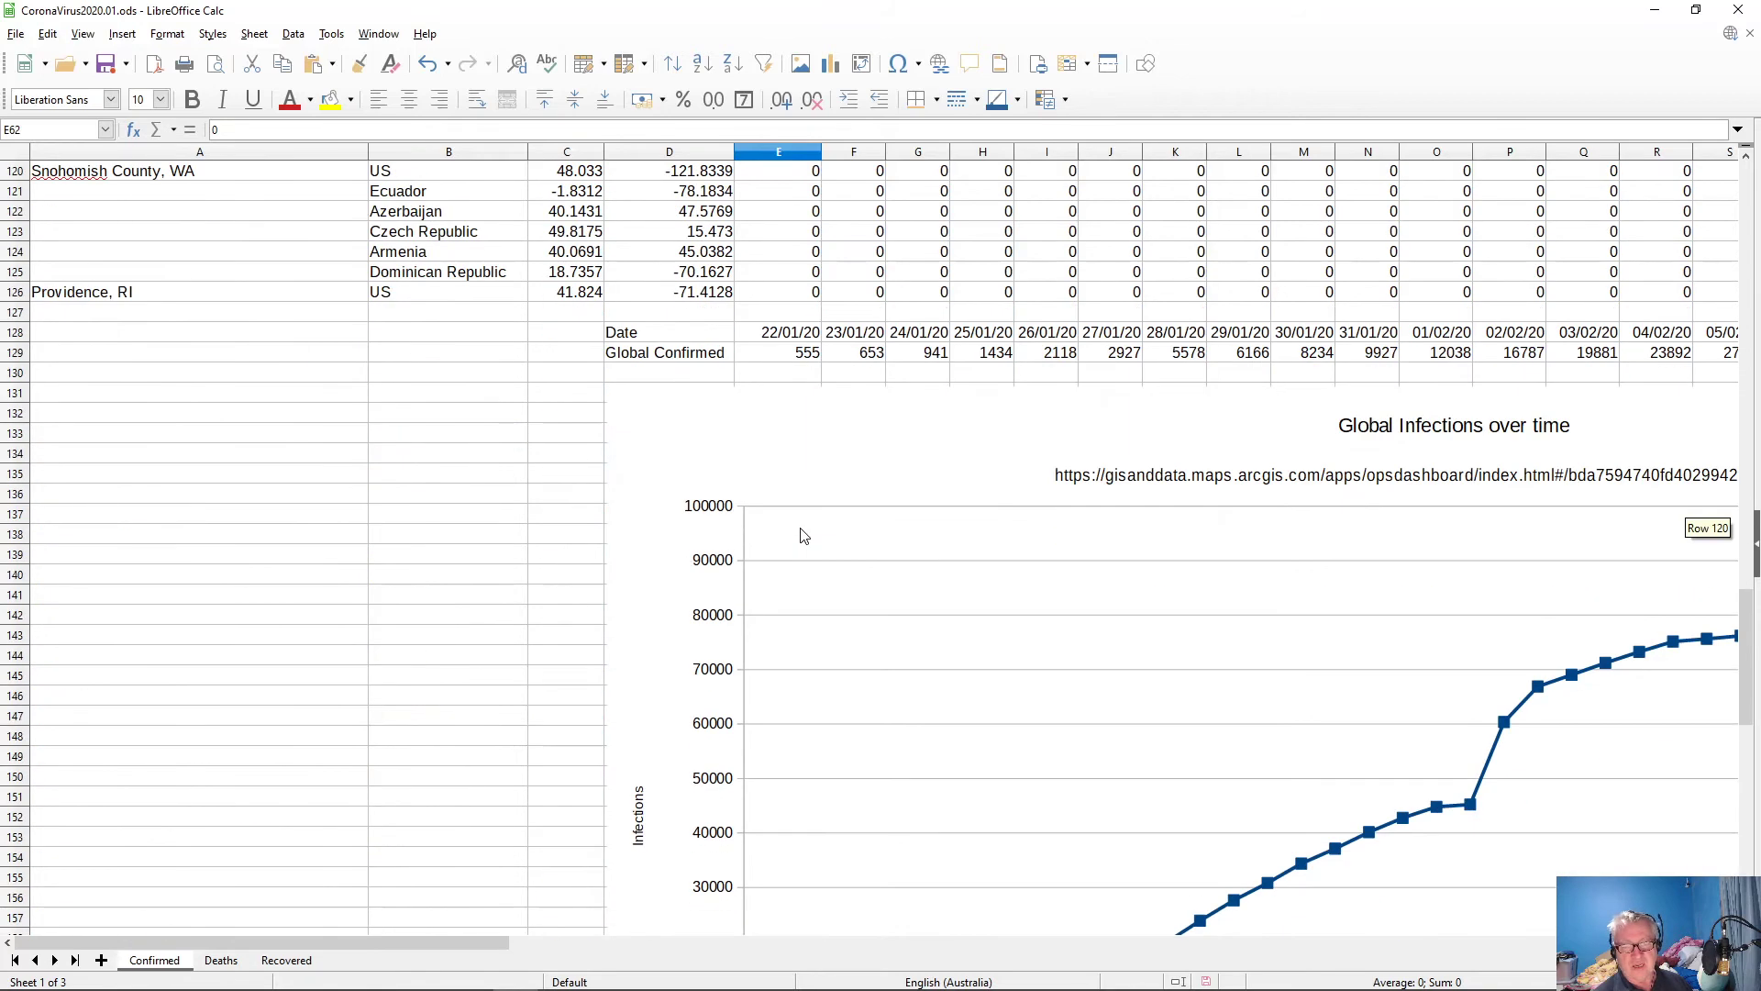
scroll(806, 549, "down", 20)
scroll(806, 543, "up", 18)
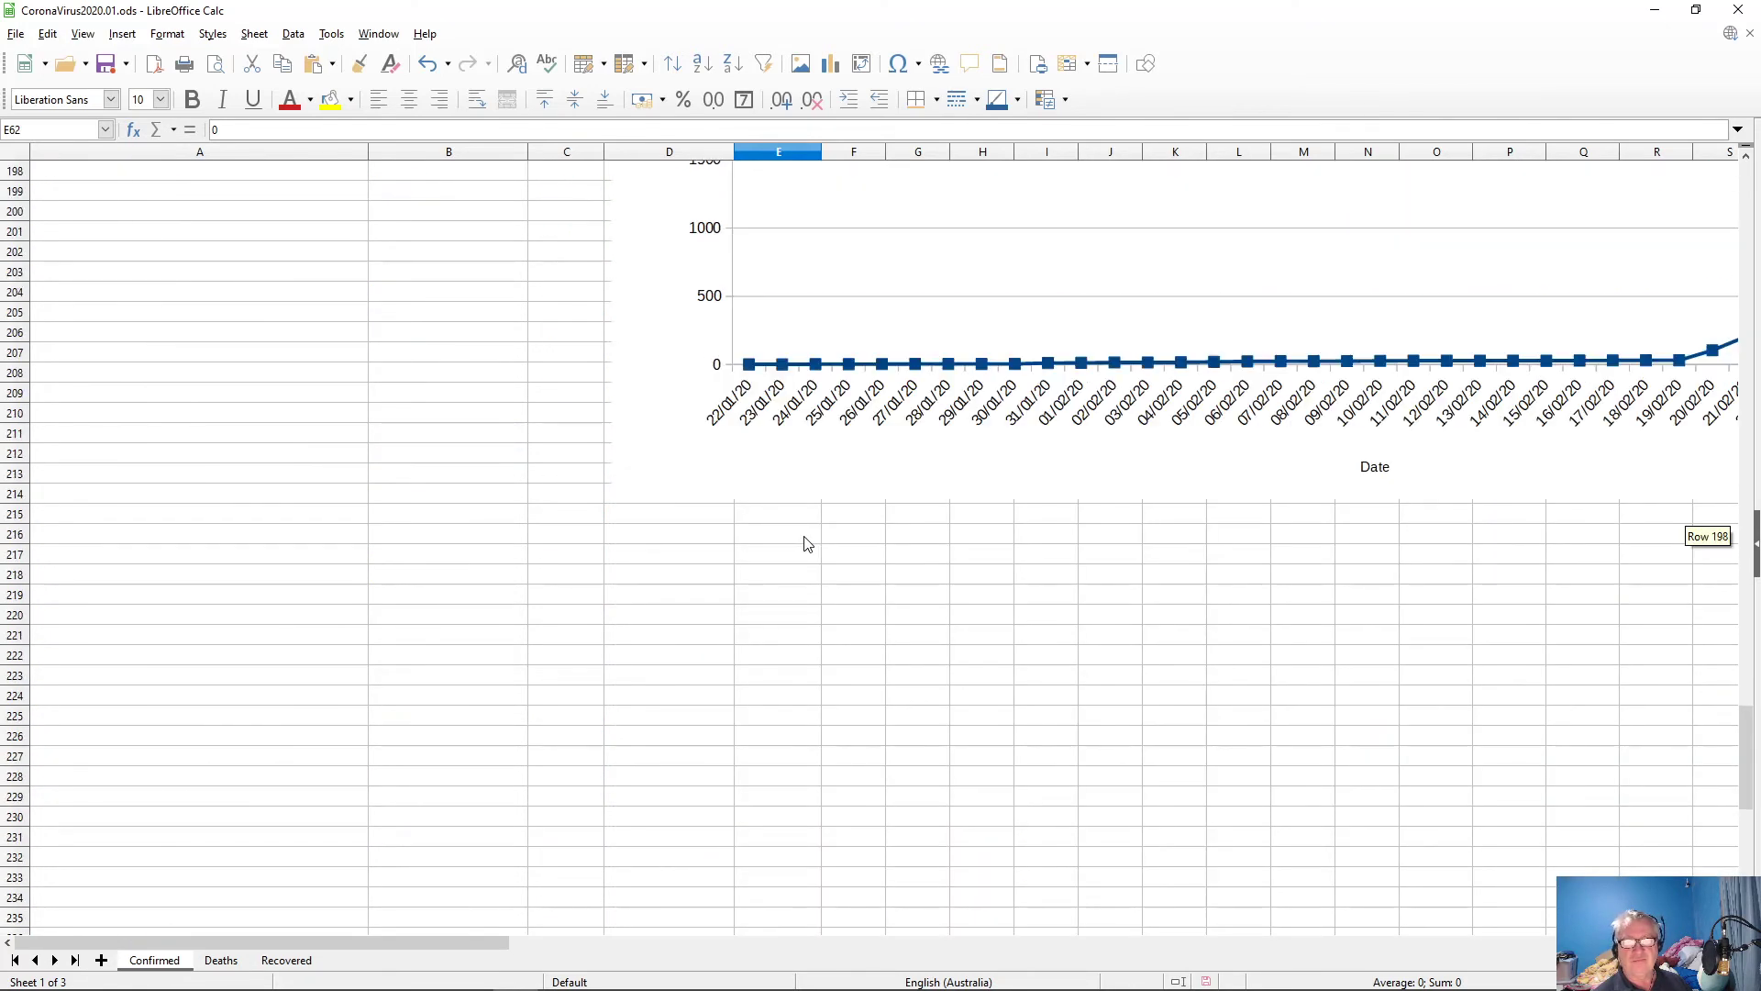
scroll(807, 543, "up", 8)
scroll(807, 543, "down", 3)
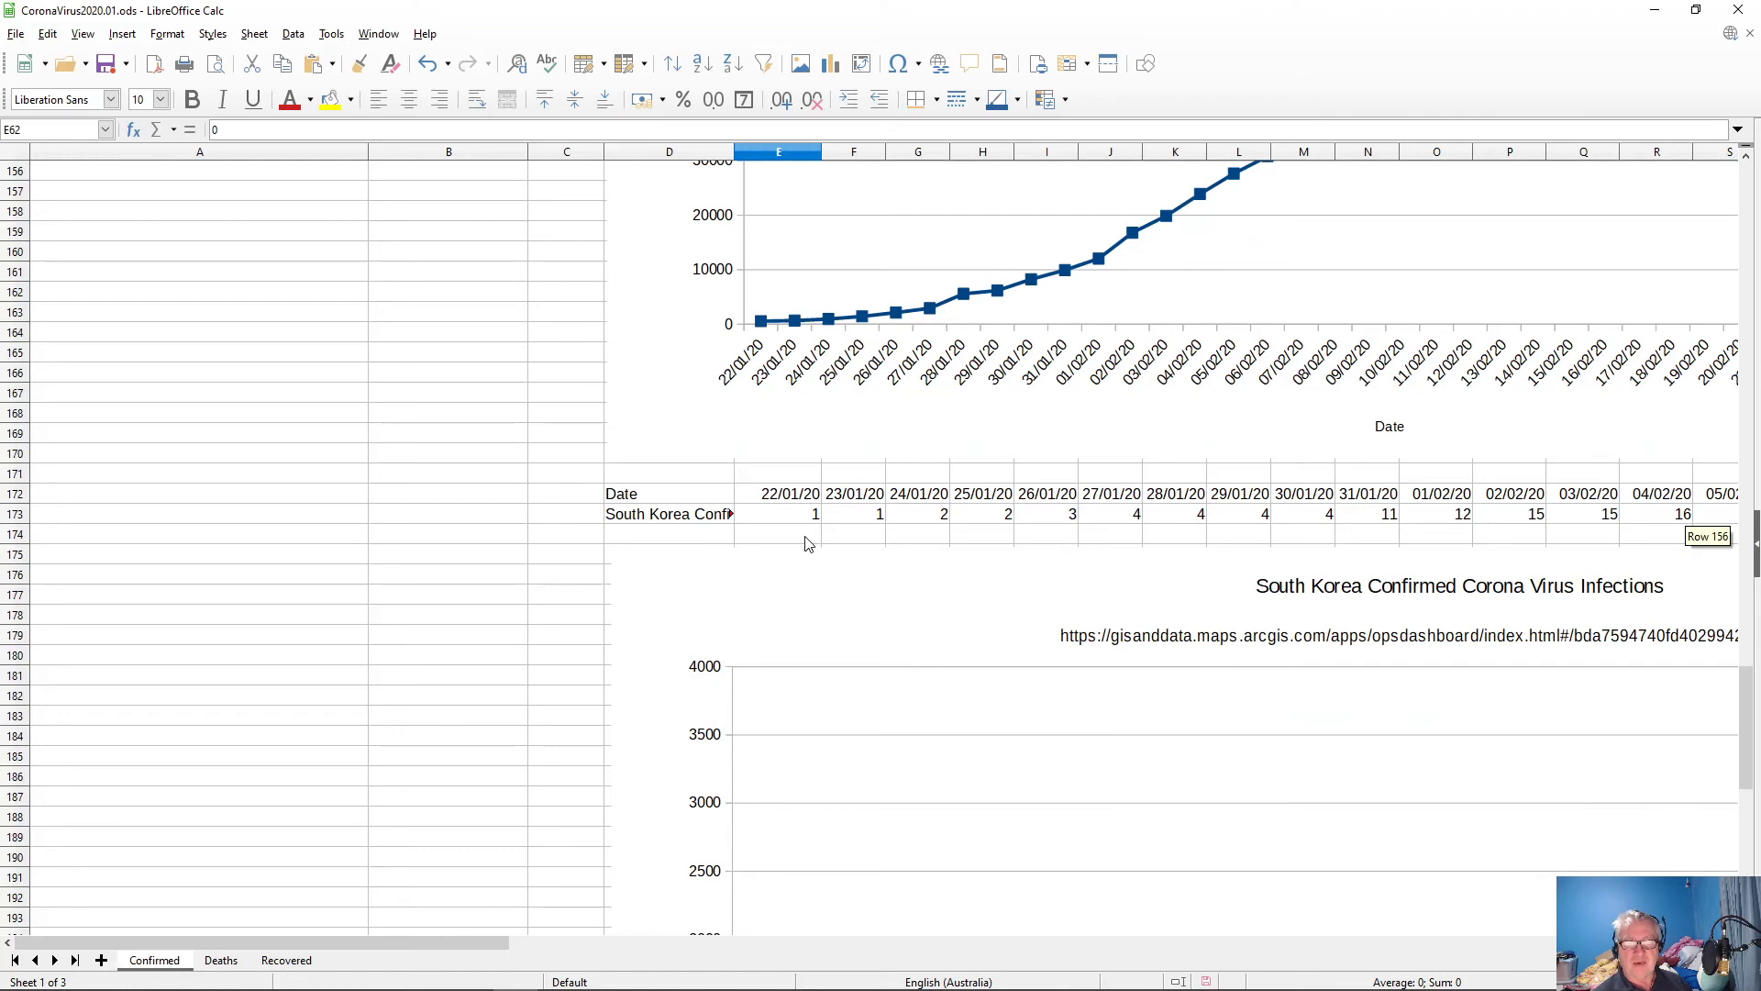
scroll(806, 543, "down", 15)
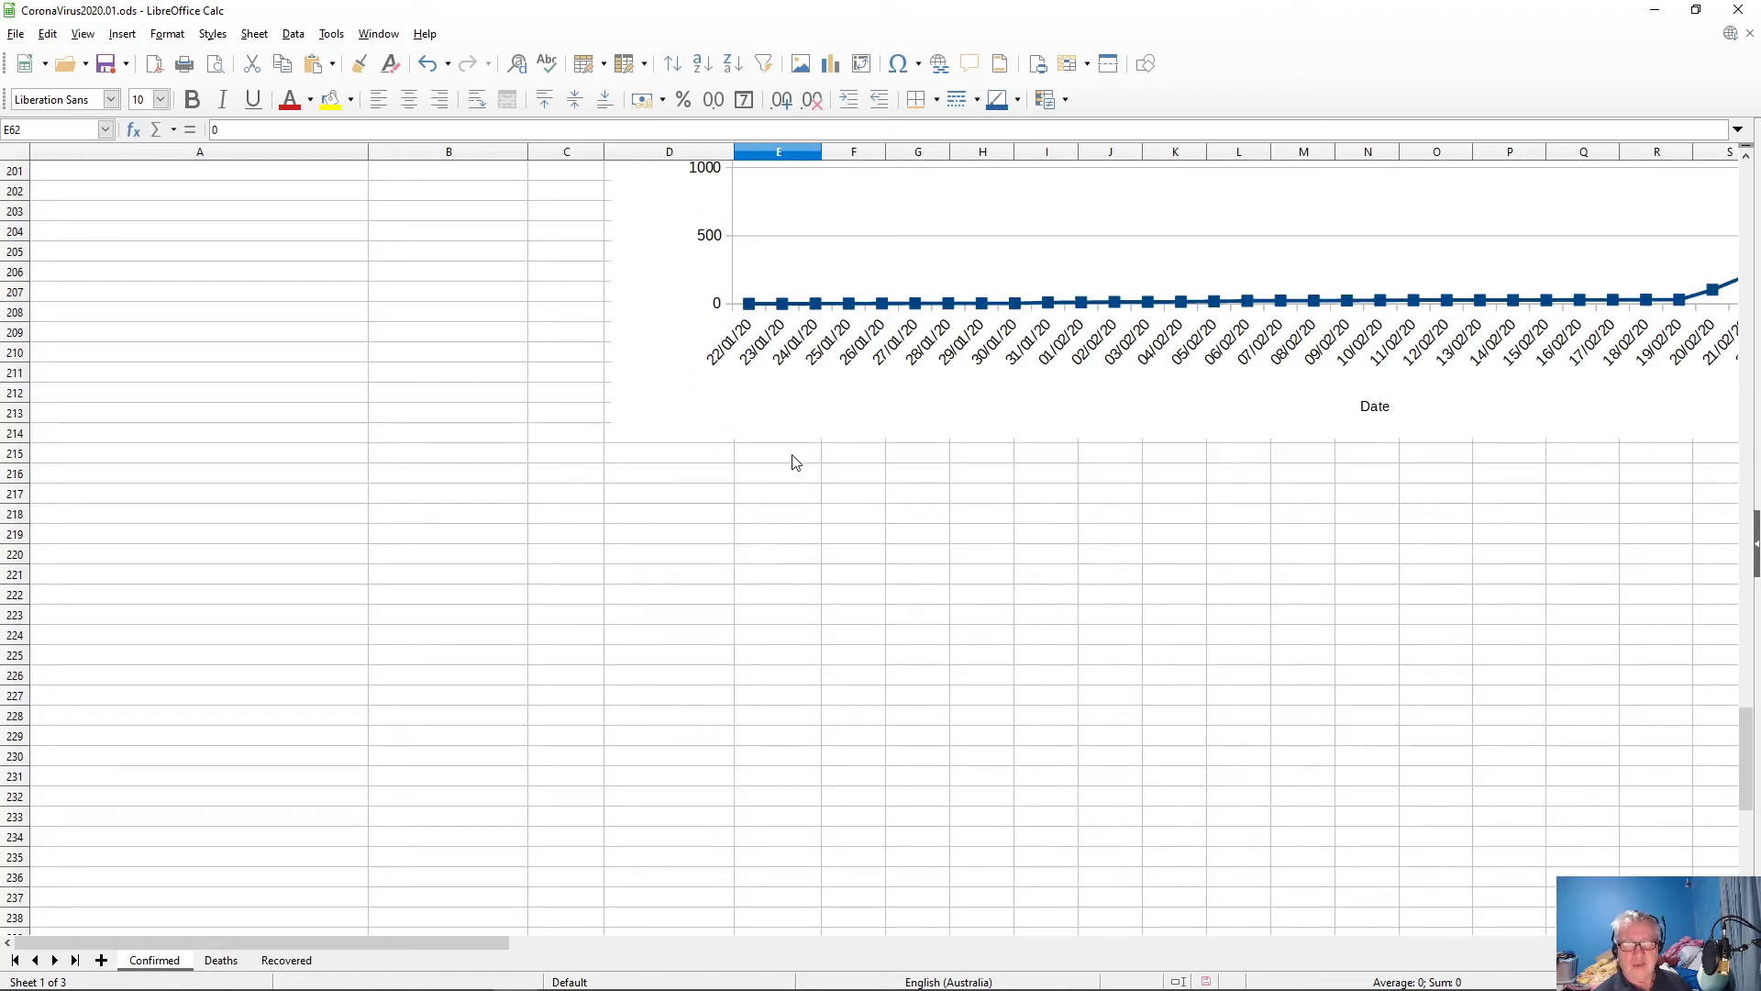
left_click(793, 476)
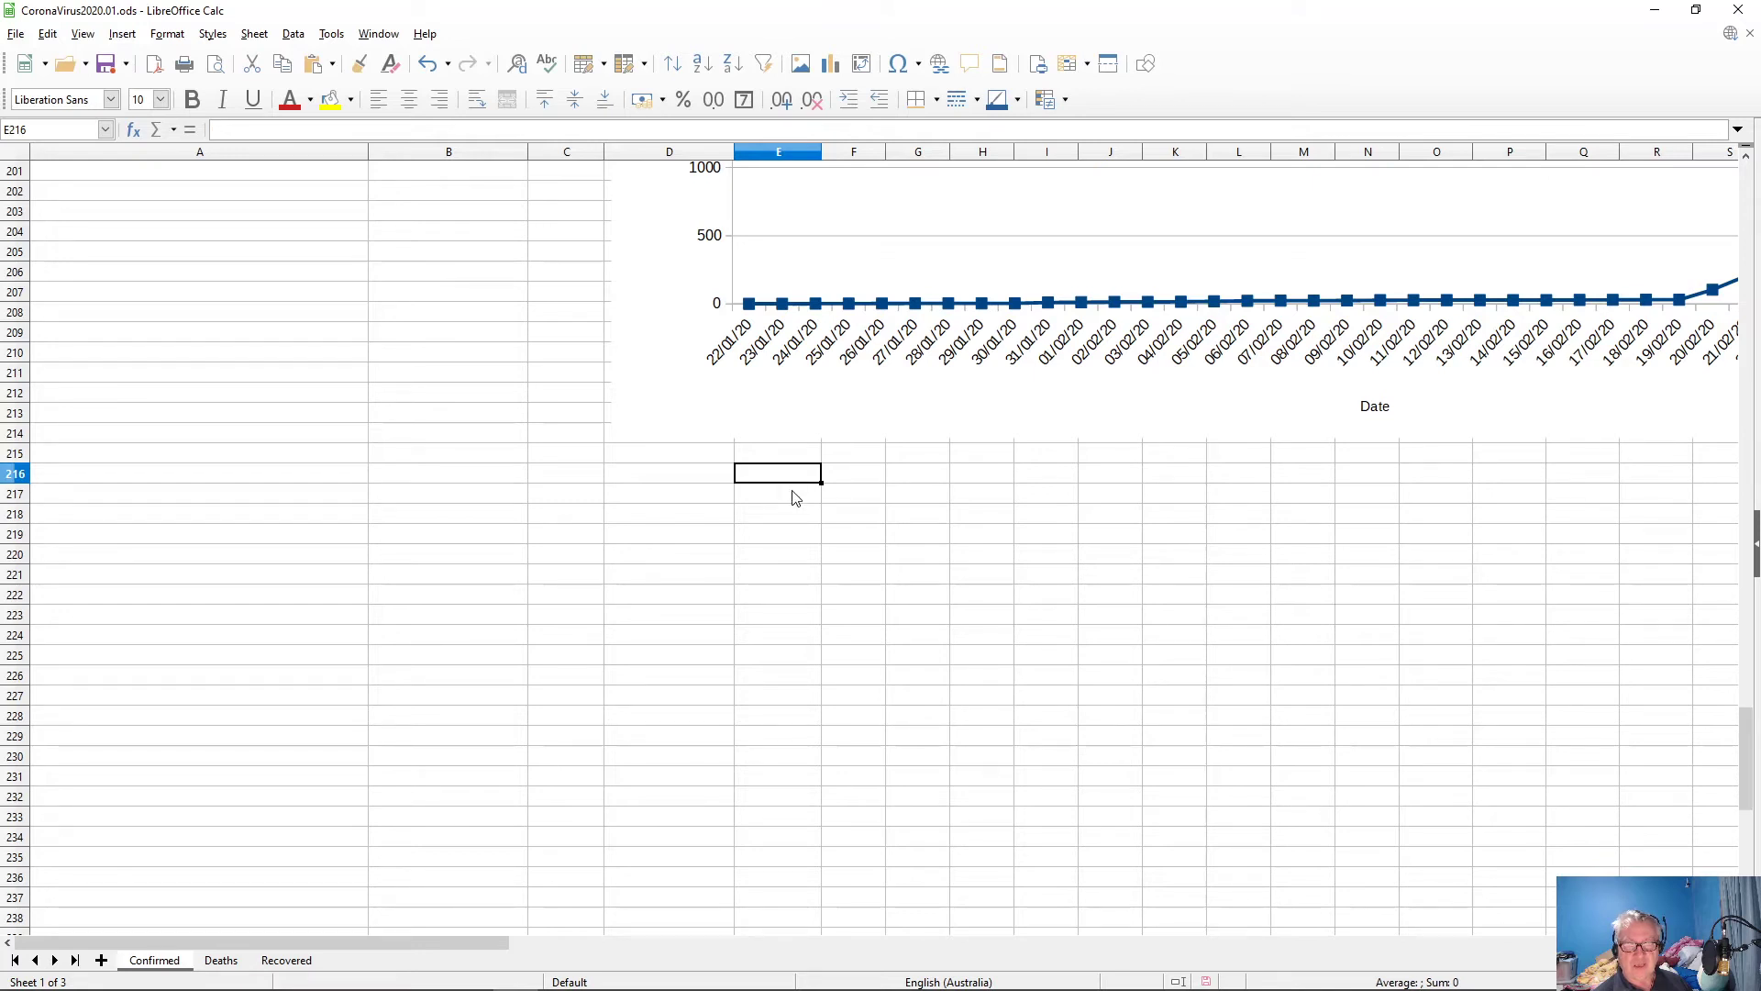
left_click(795, 495)
type("=e")
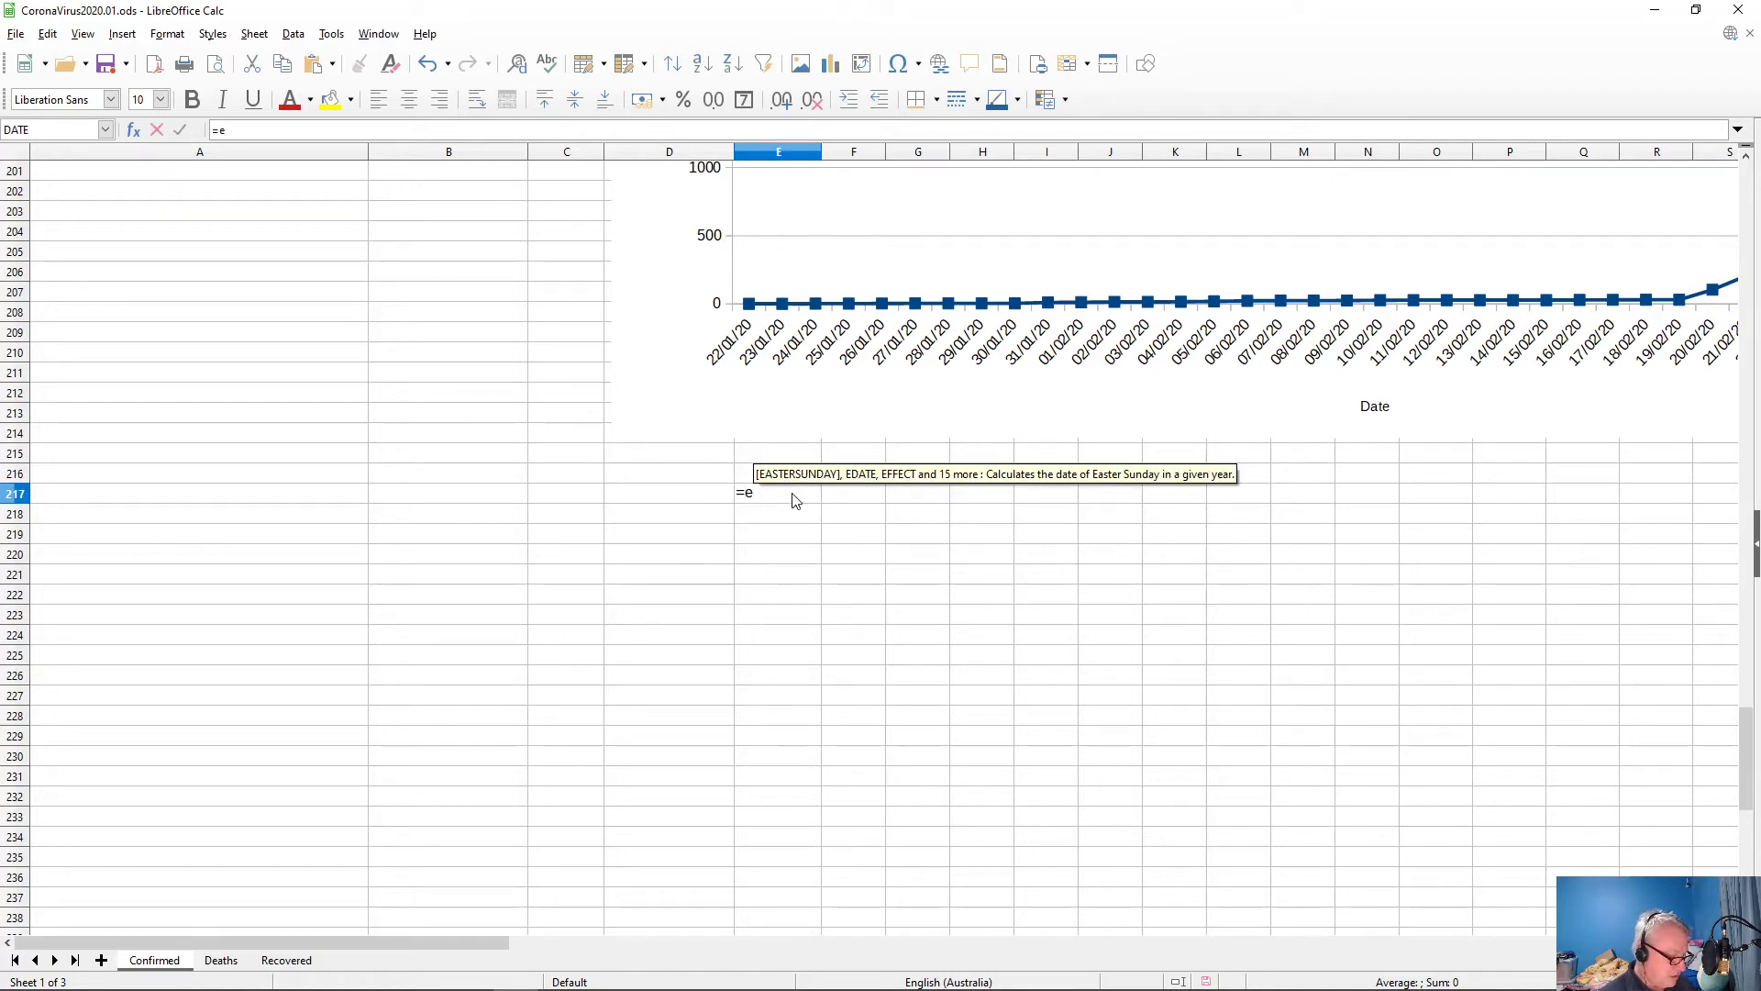
type("62")
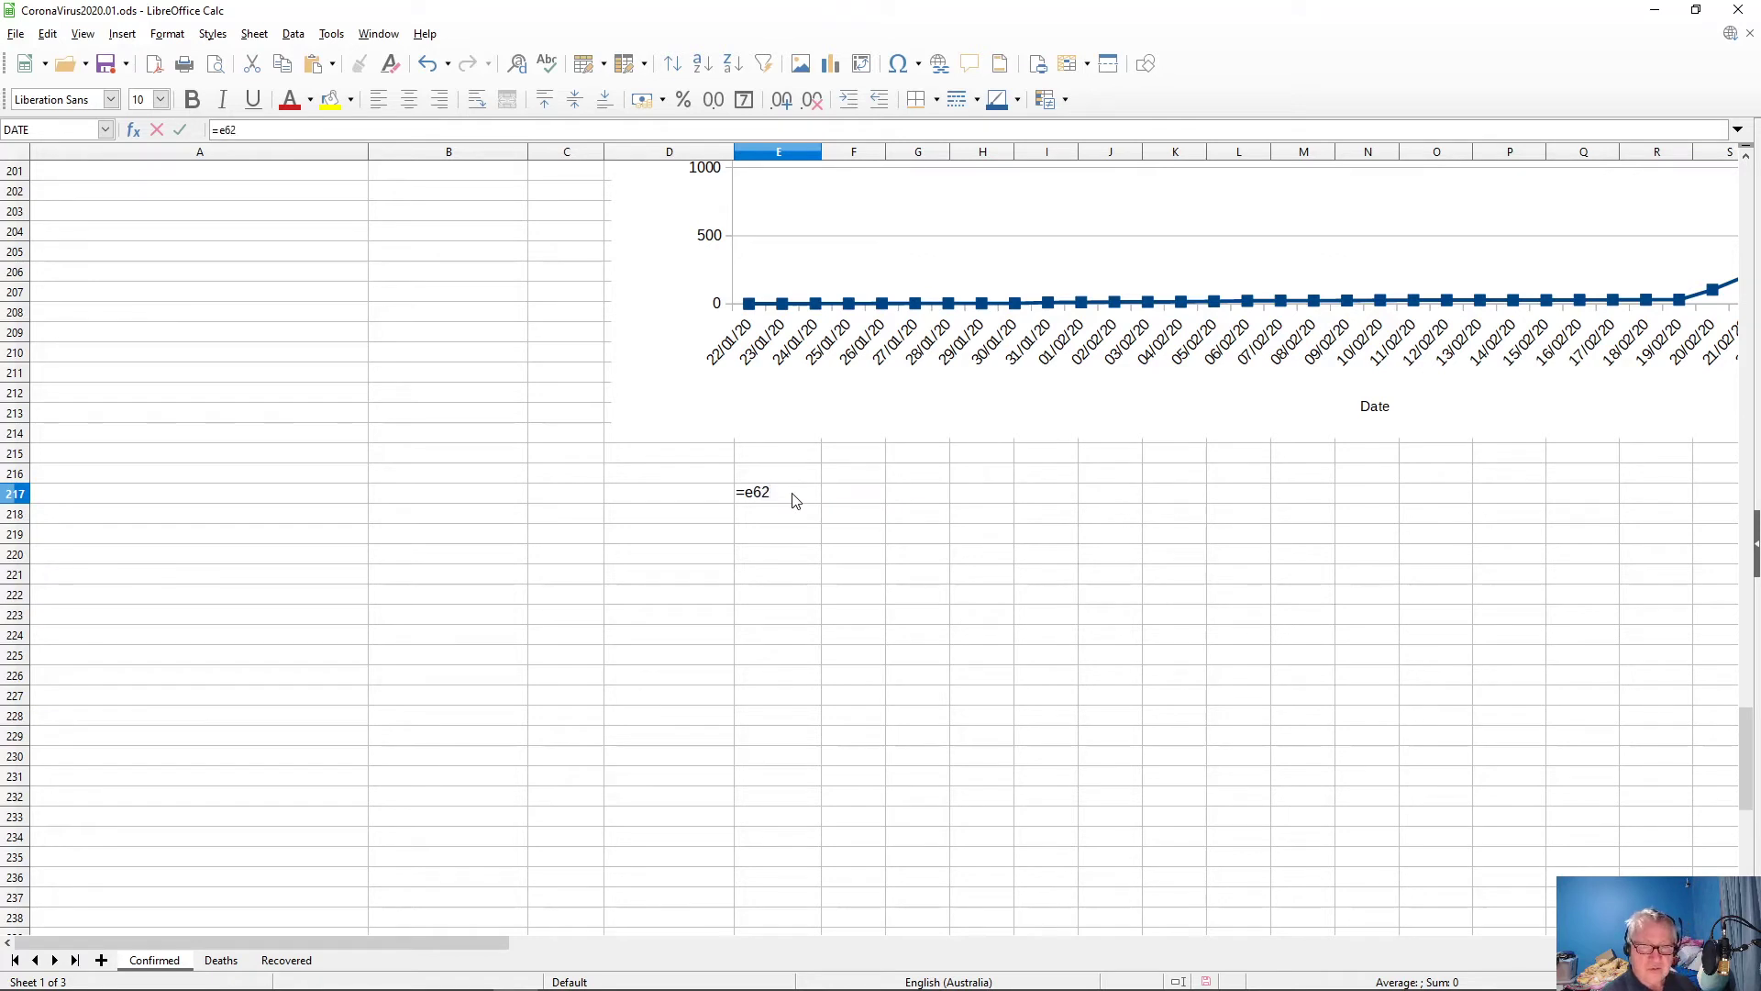
key("Return")
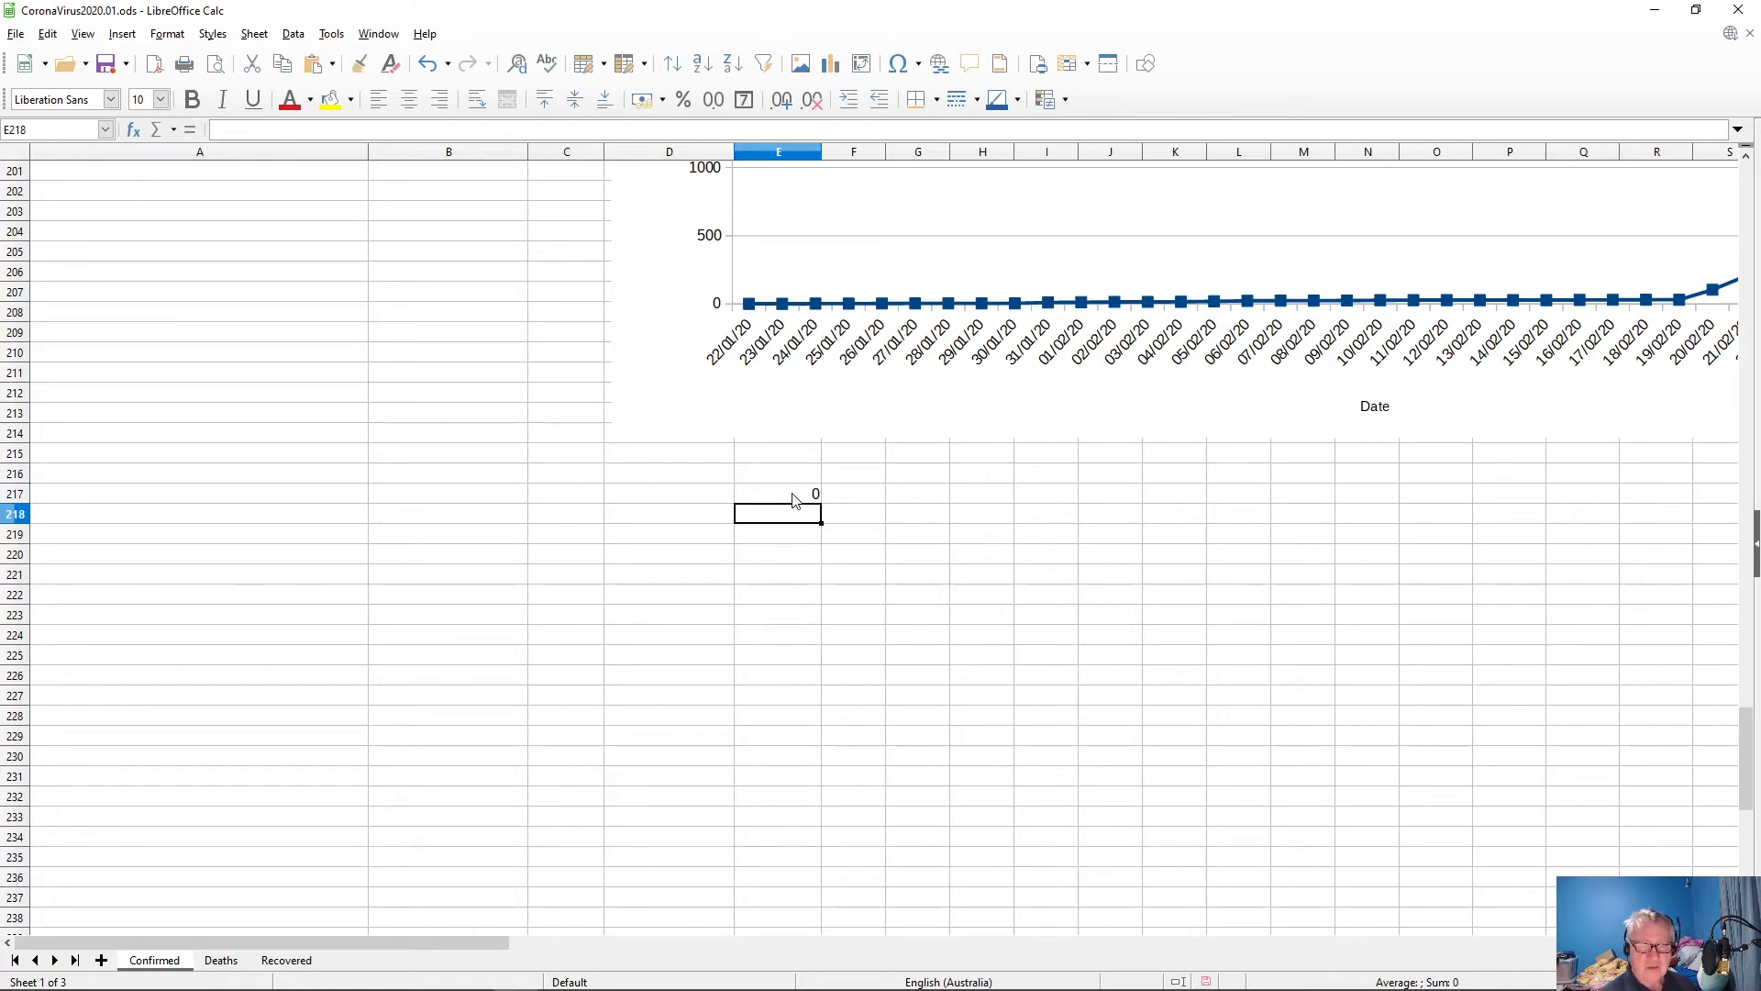
- Copy the Date label and first date formula from D172:E172 into D216:E216, above the new Italy row
scroll(794, 500, "up", 10)
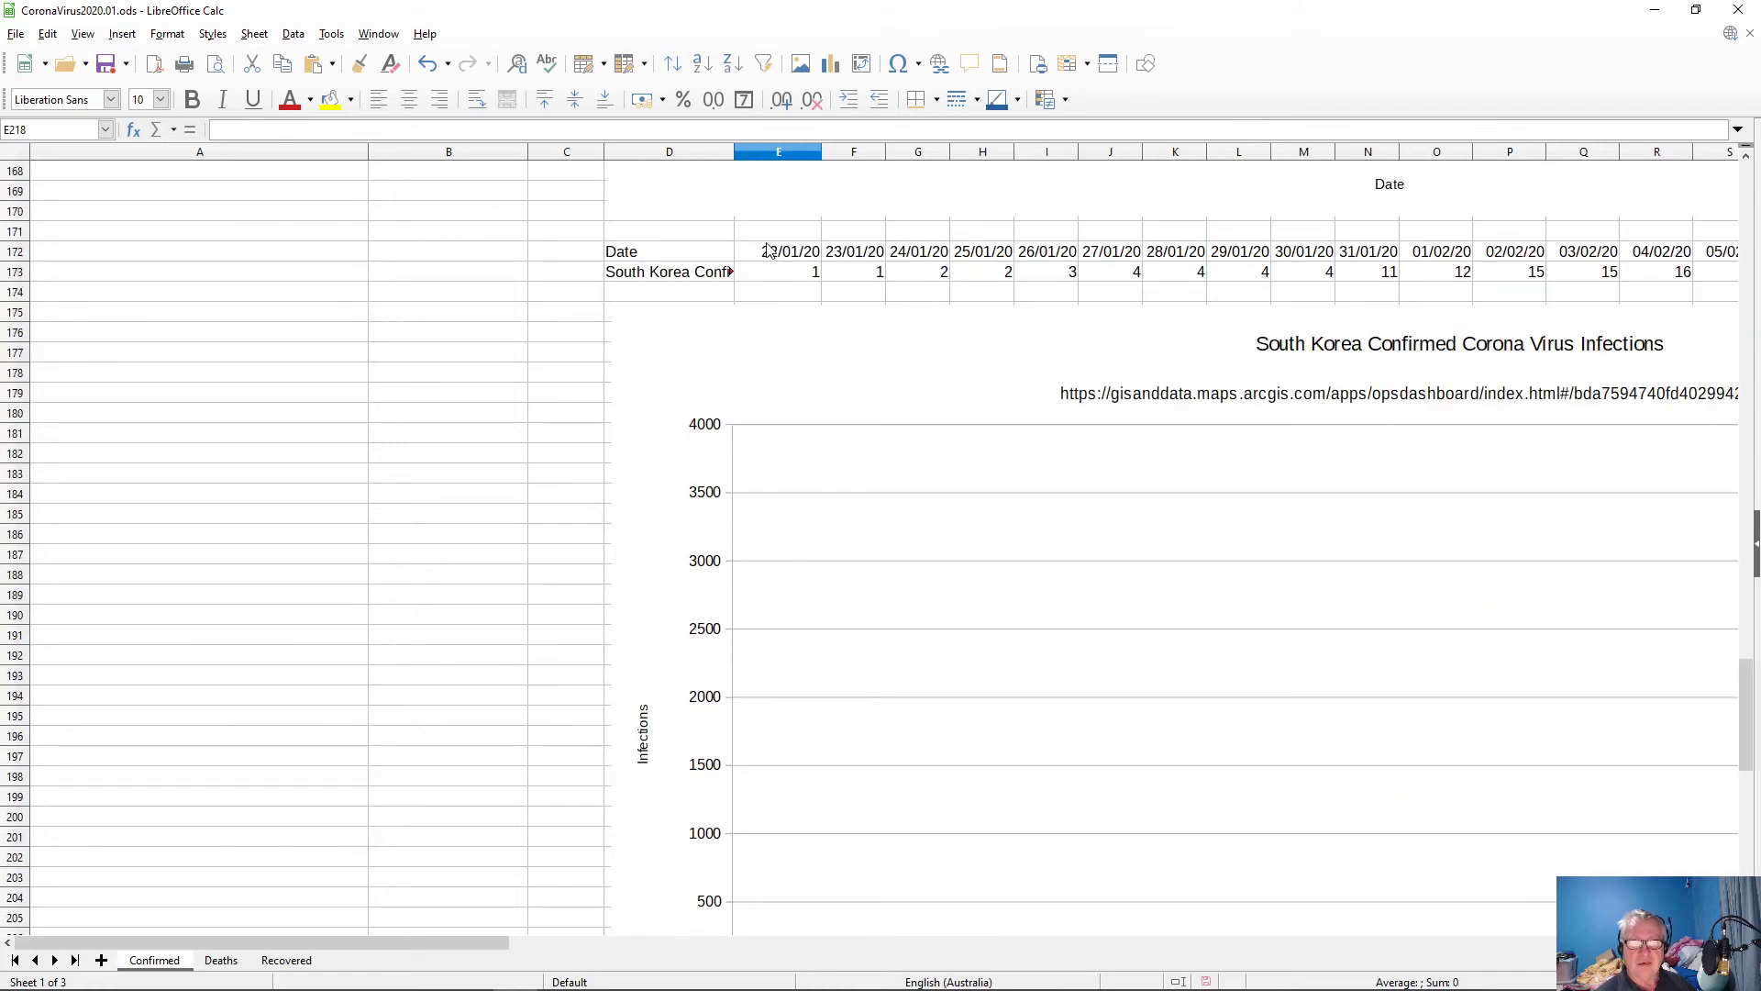
left_click_drag(652, 258, 748, 263)
key("ctrl+c")
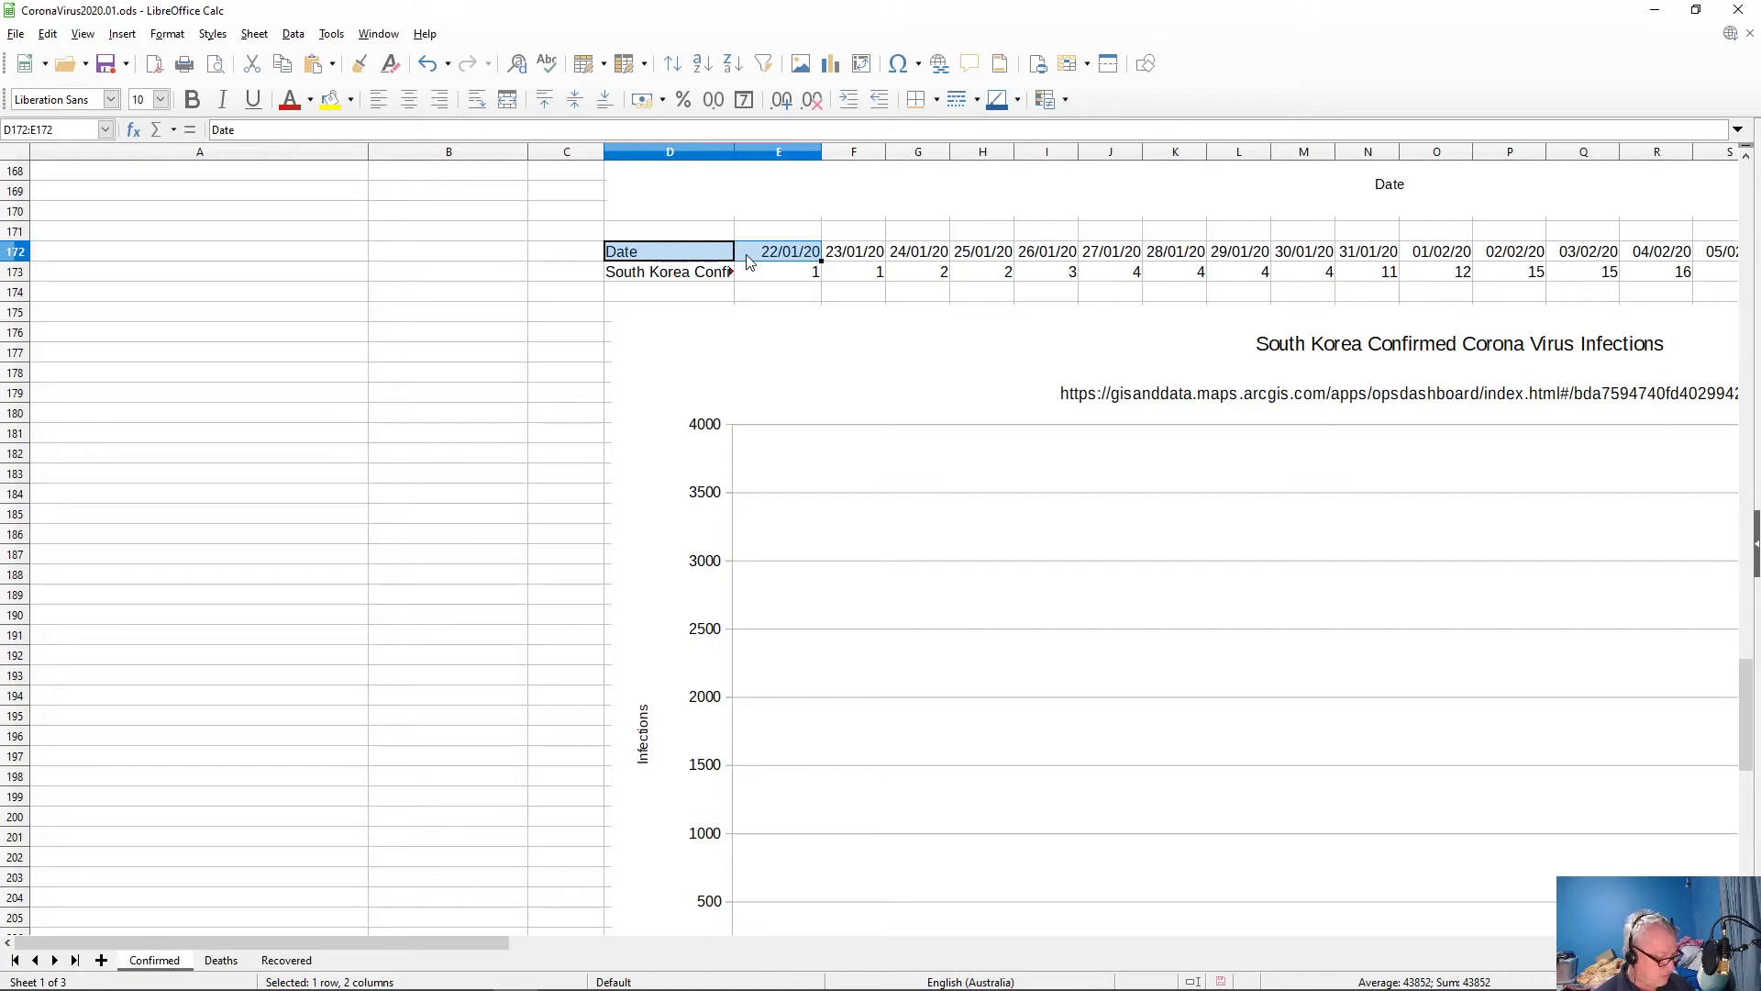
scroll(587, 532, "down", 12)
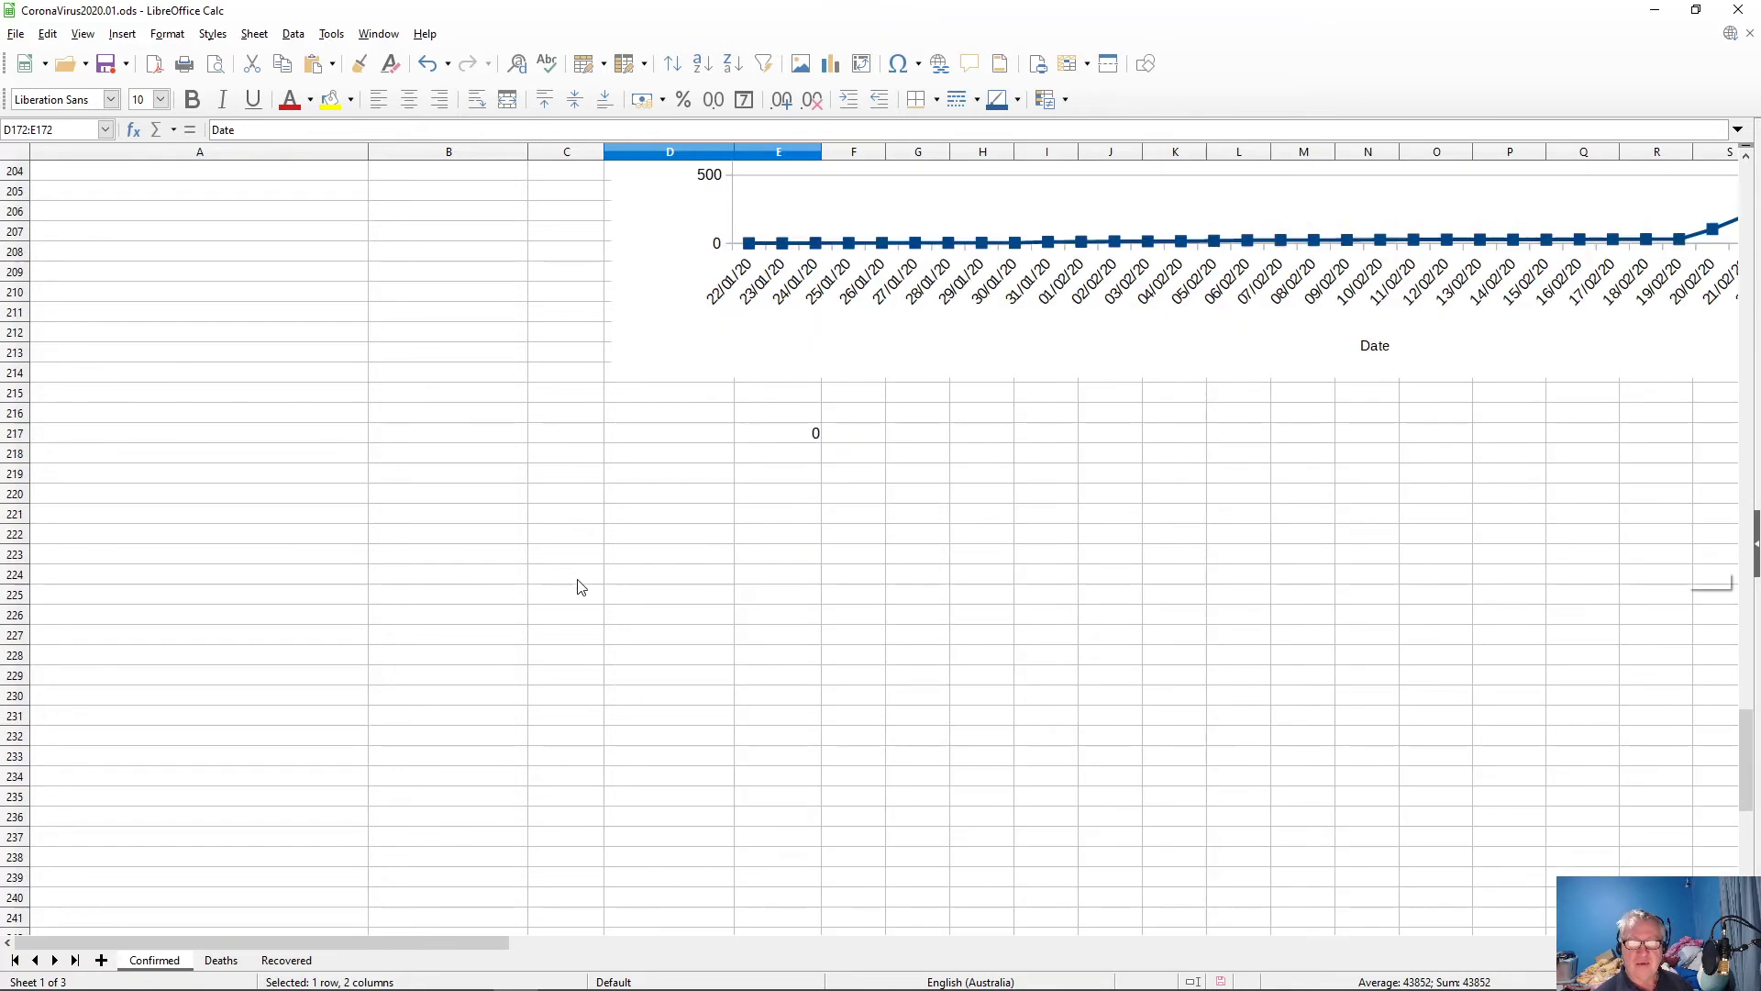
left_click(666, 415)
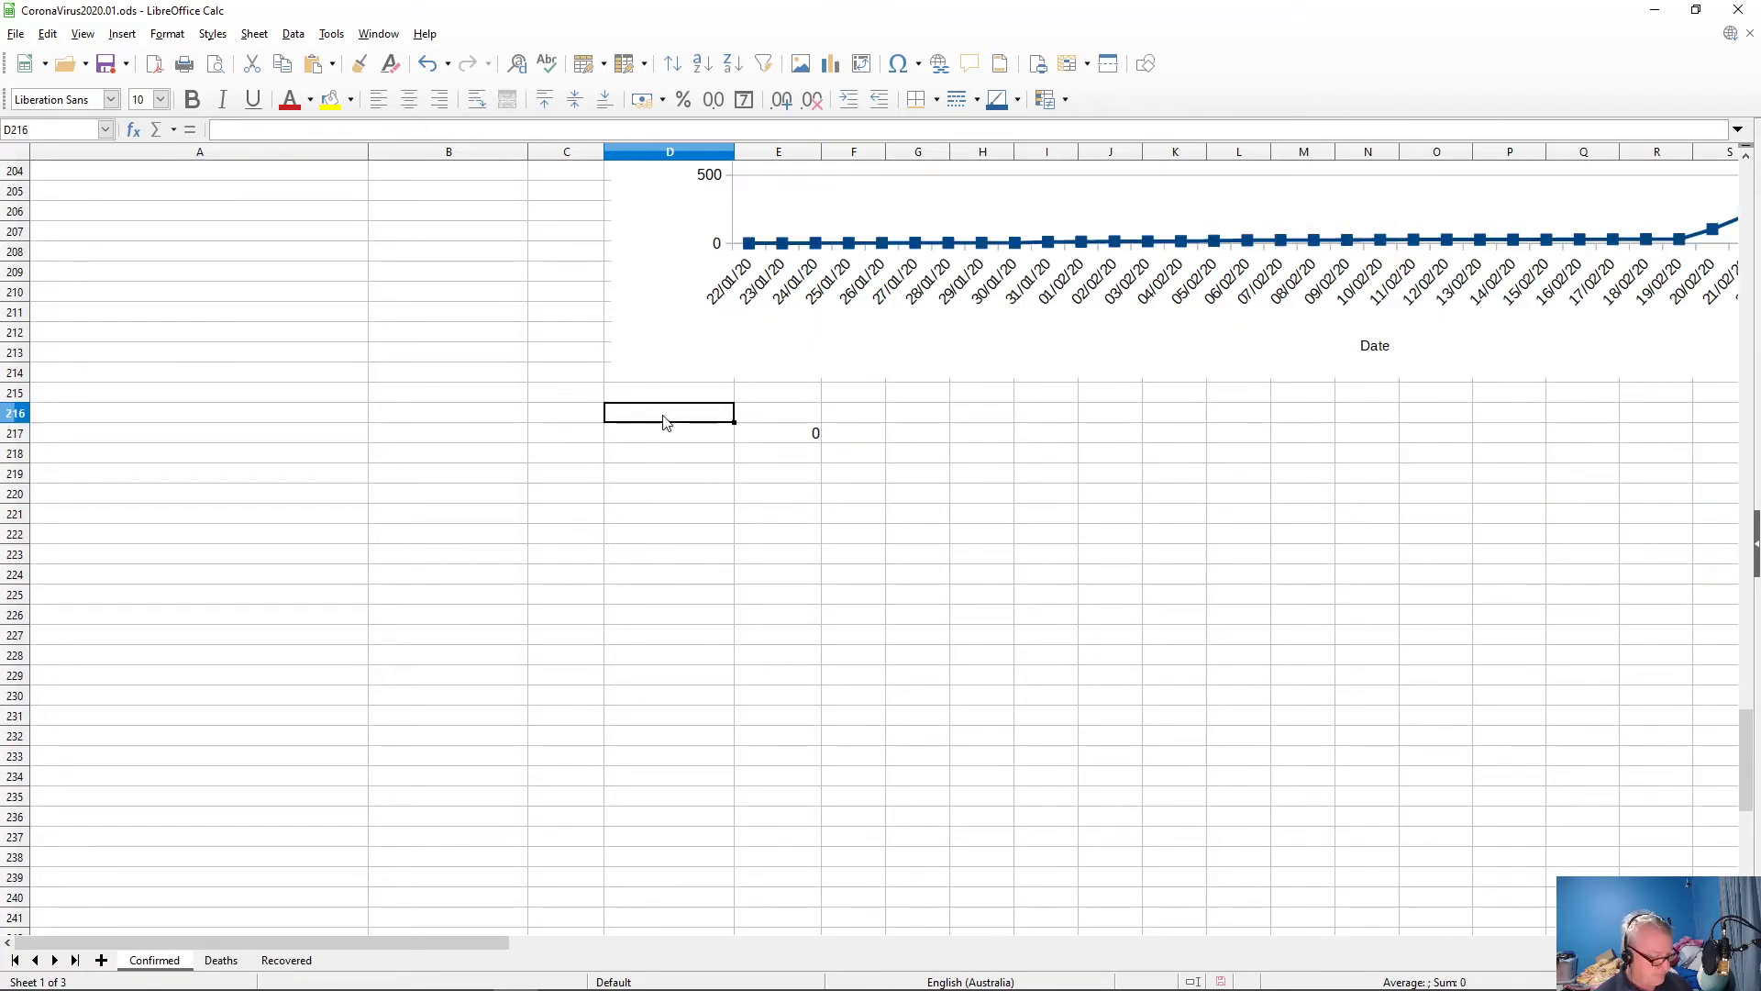
key("ctrl+v")
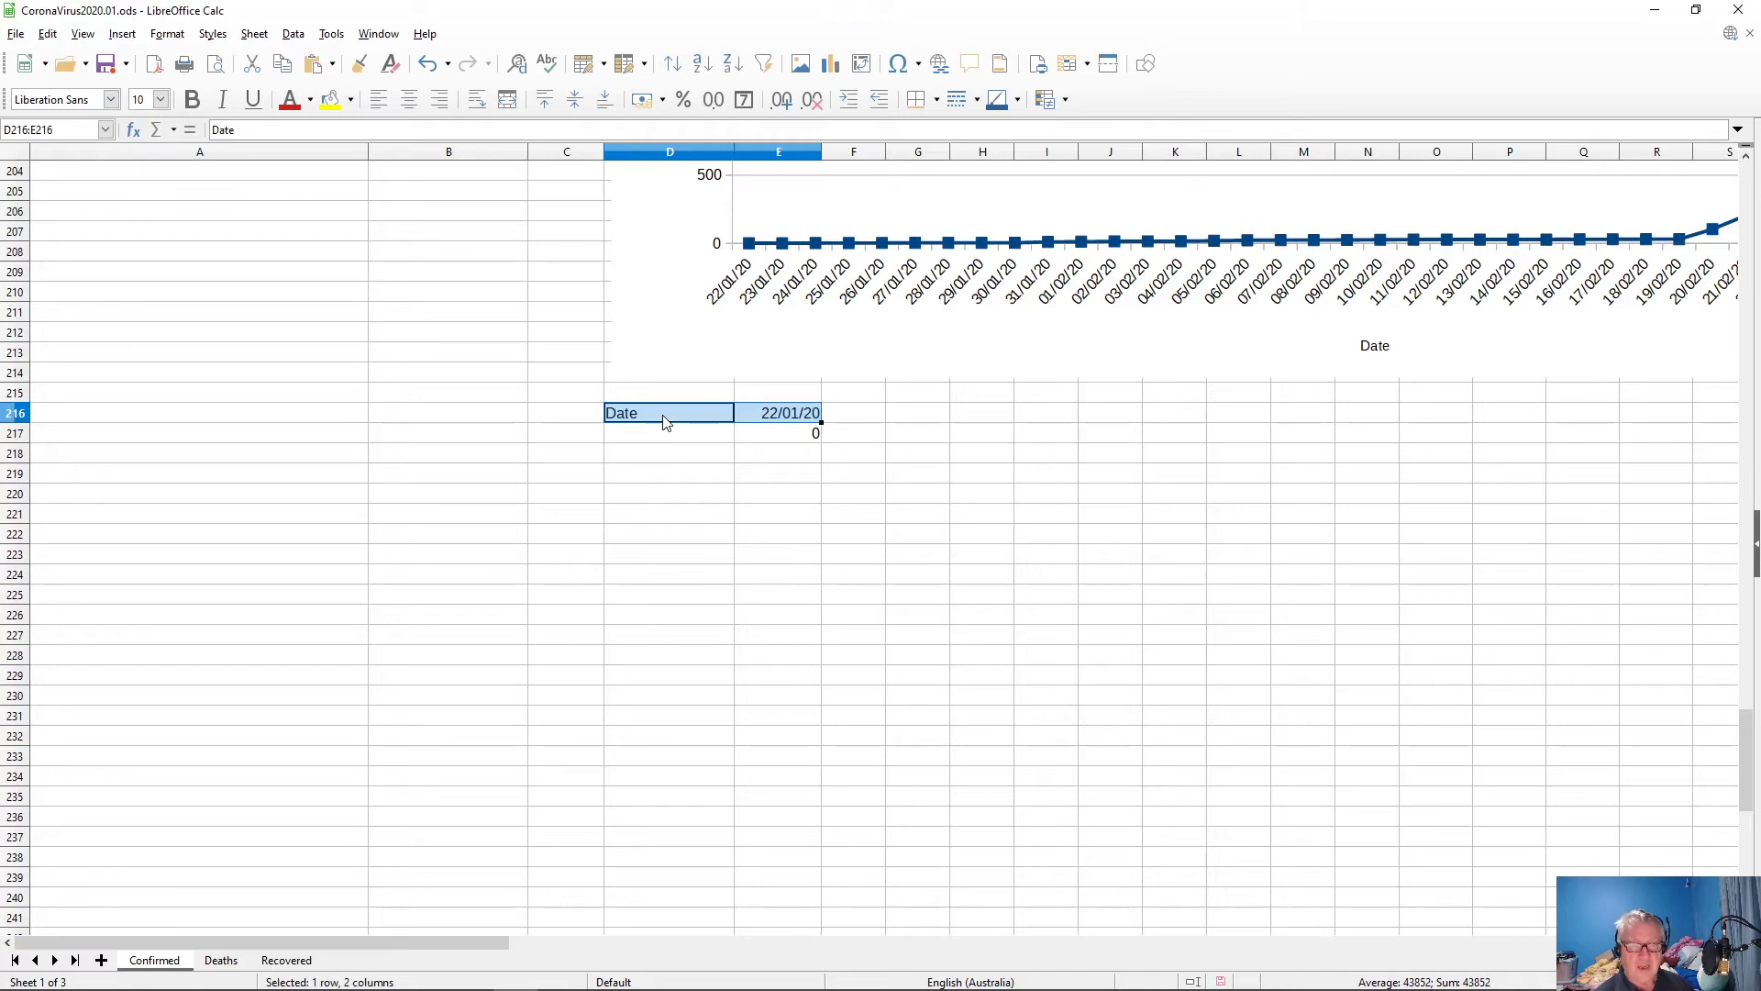
left_click(807, 415)
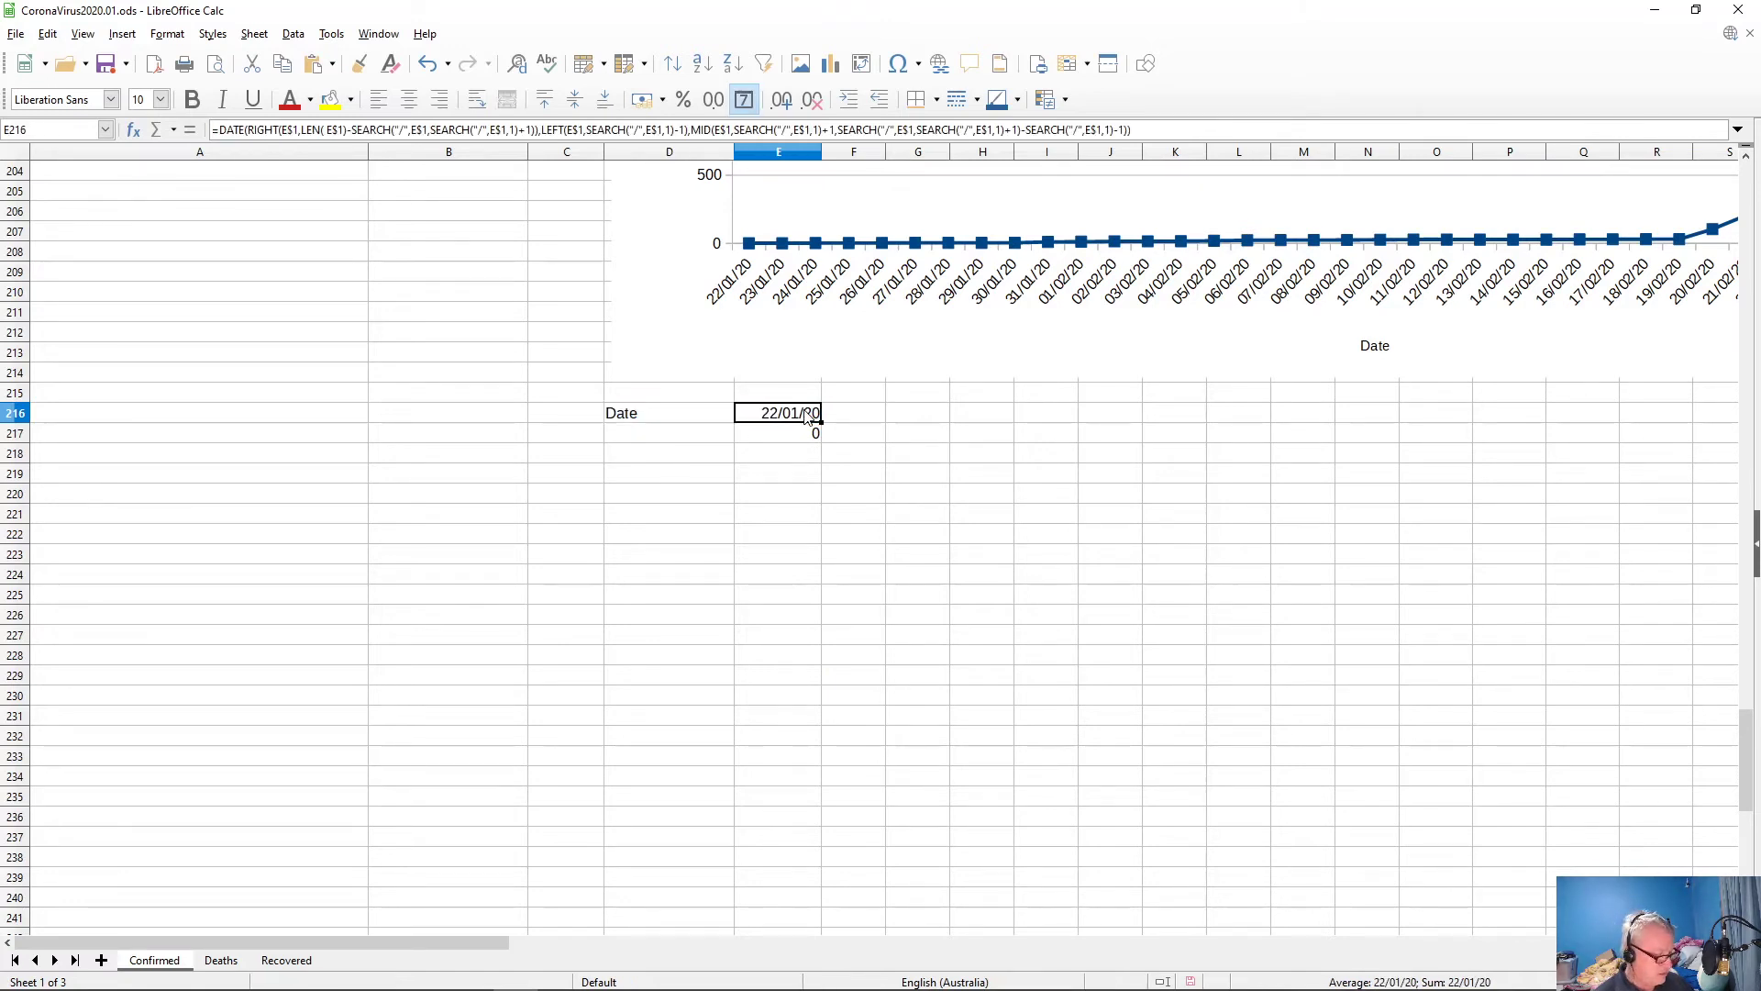
key("ctrl+c")
left_click(842, 418)
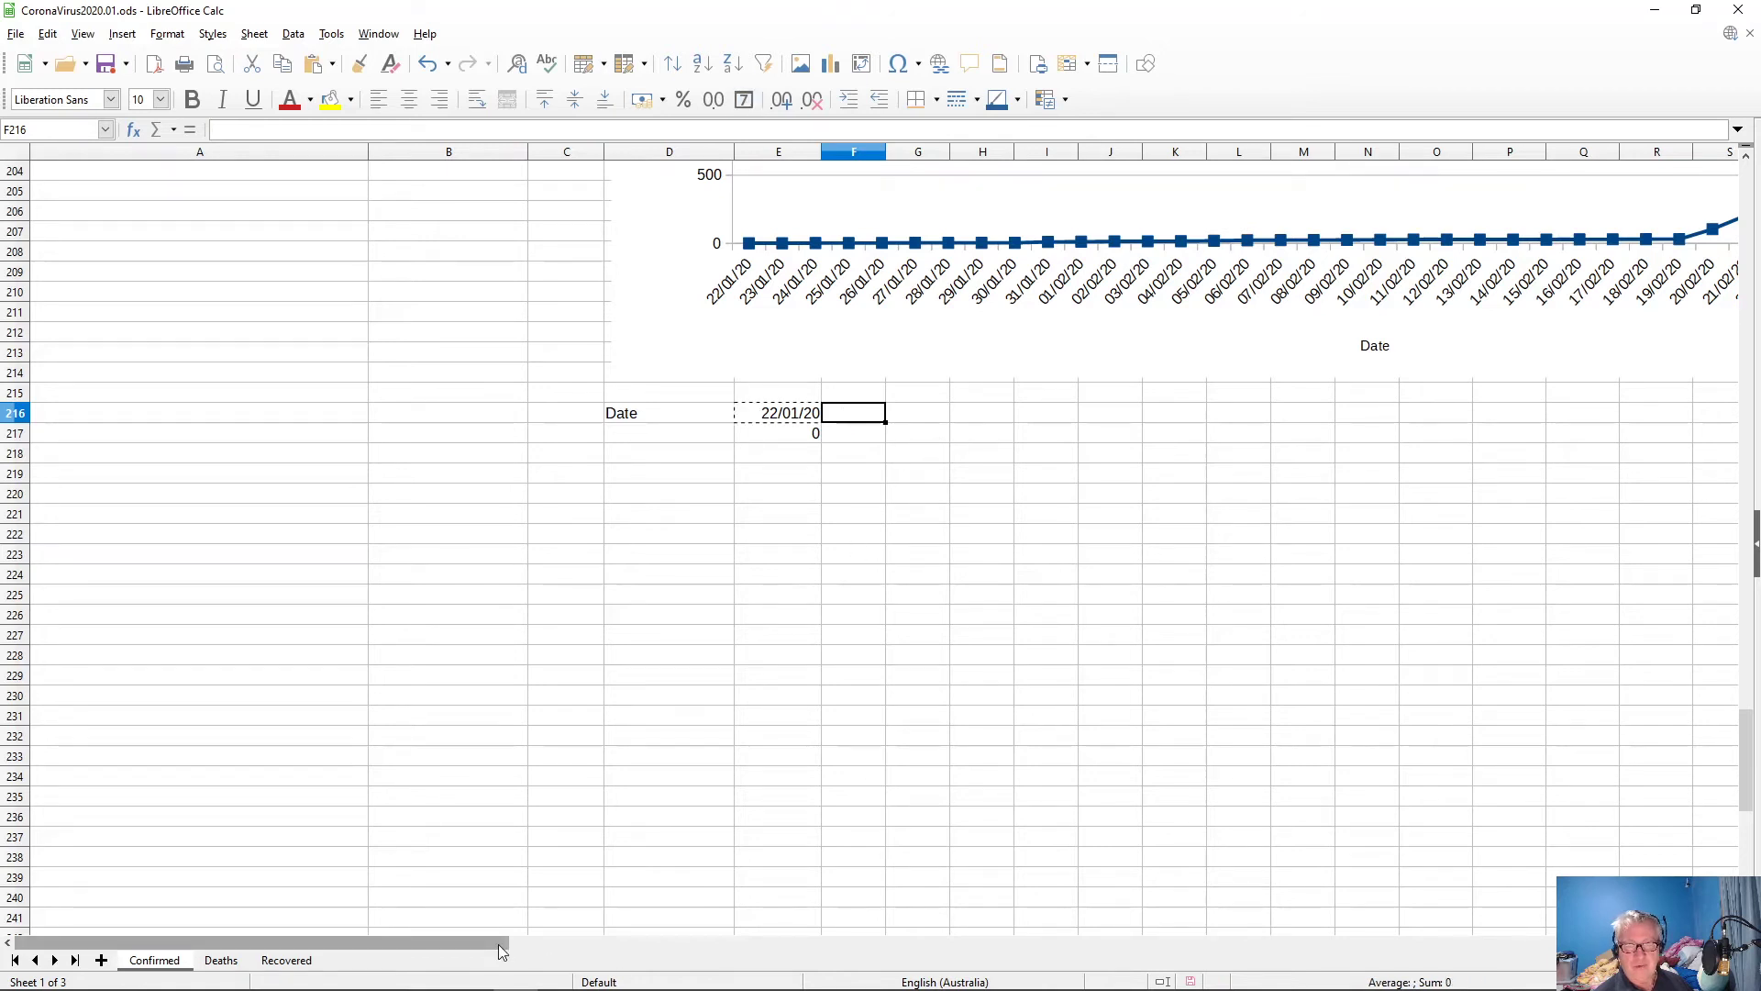
left_click(777, 418)
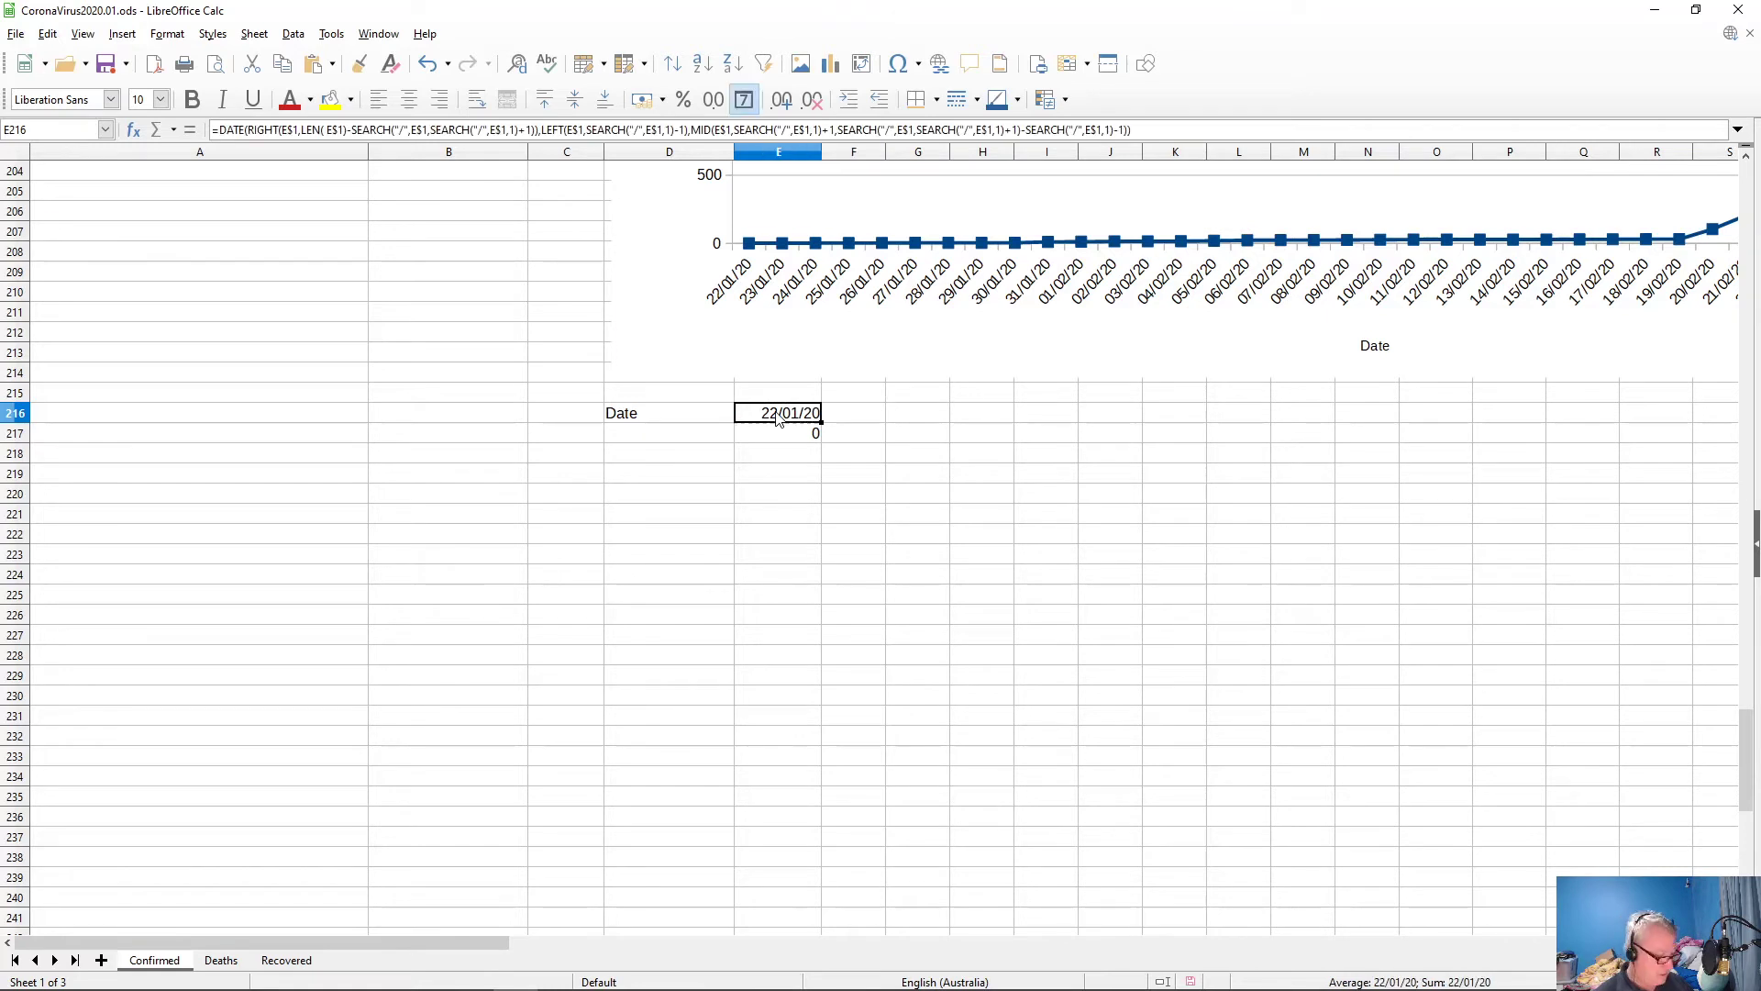
- Copy the full run of South Korea date formulas from E172:AR172 into row 216 starting at E216, overwriting the existing date cell
scroll(778, 419, "up", 16)
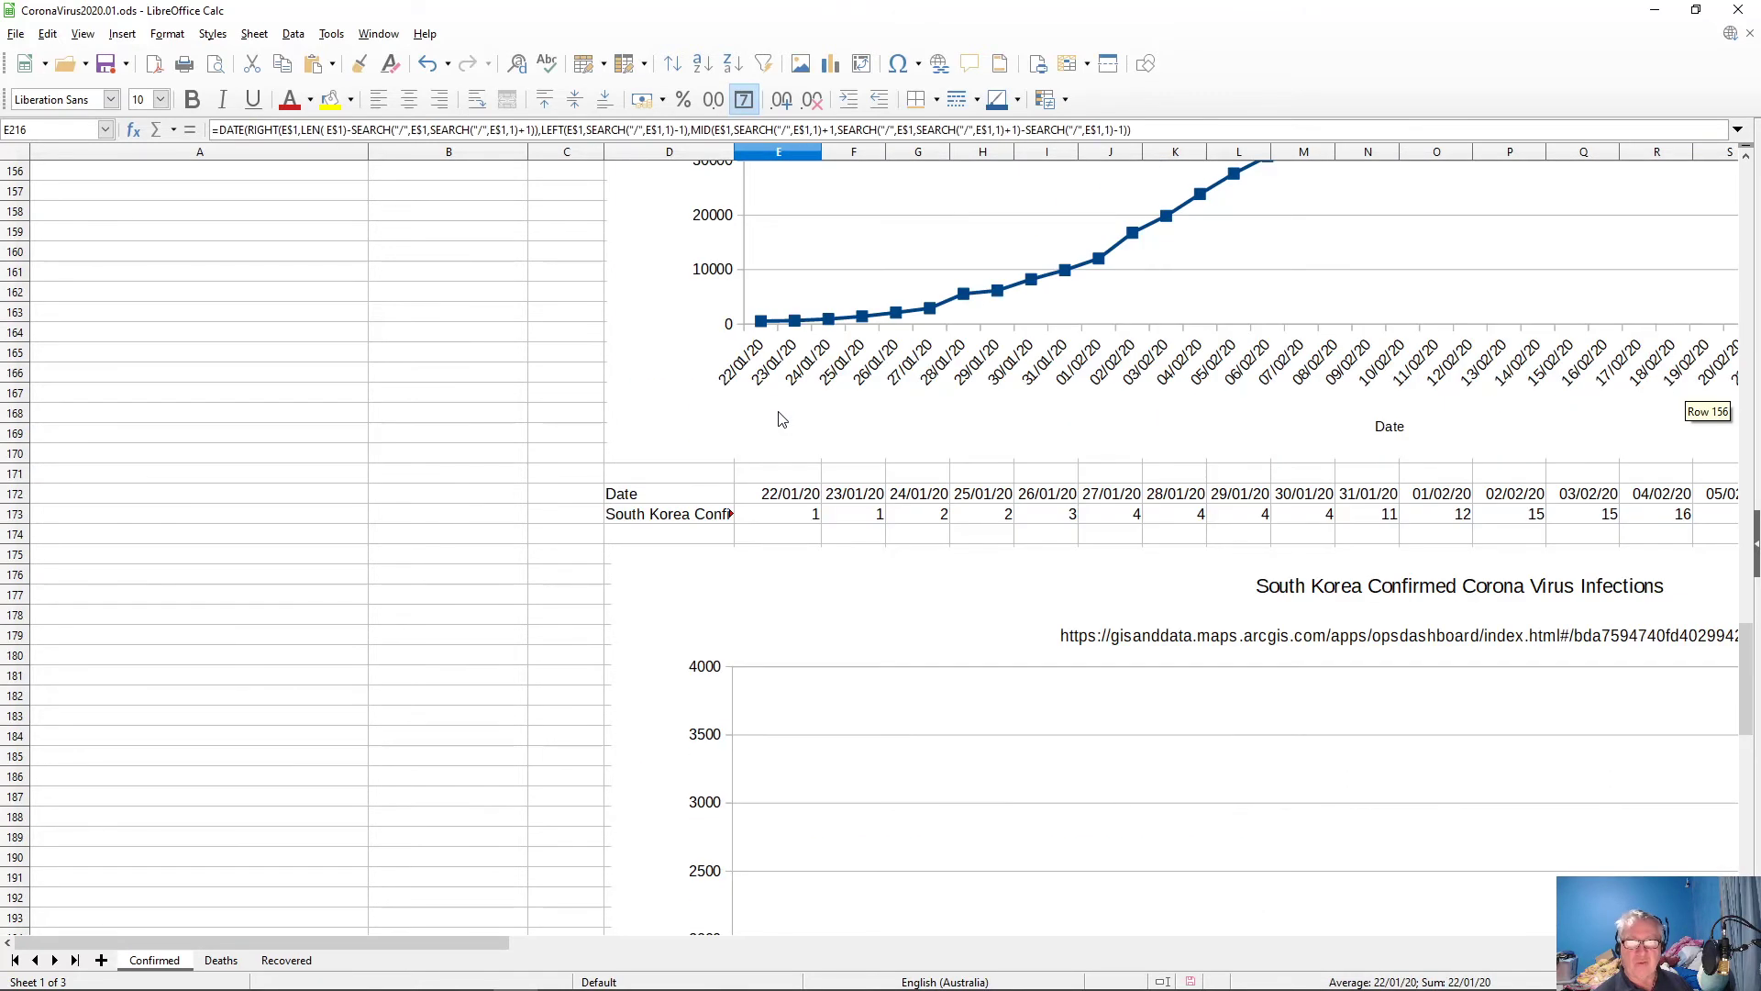
left_click(784, 496)
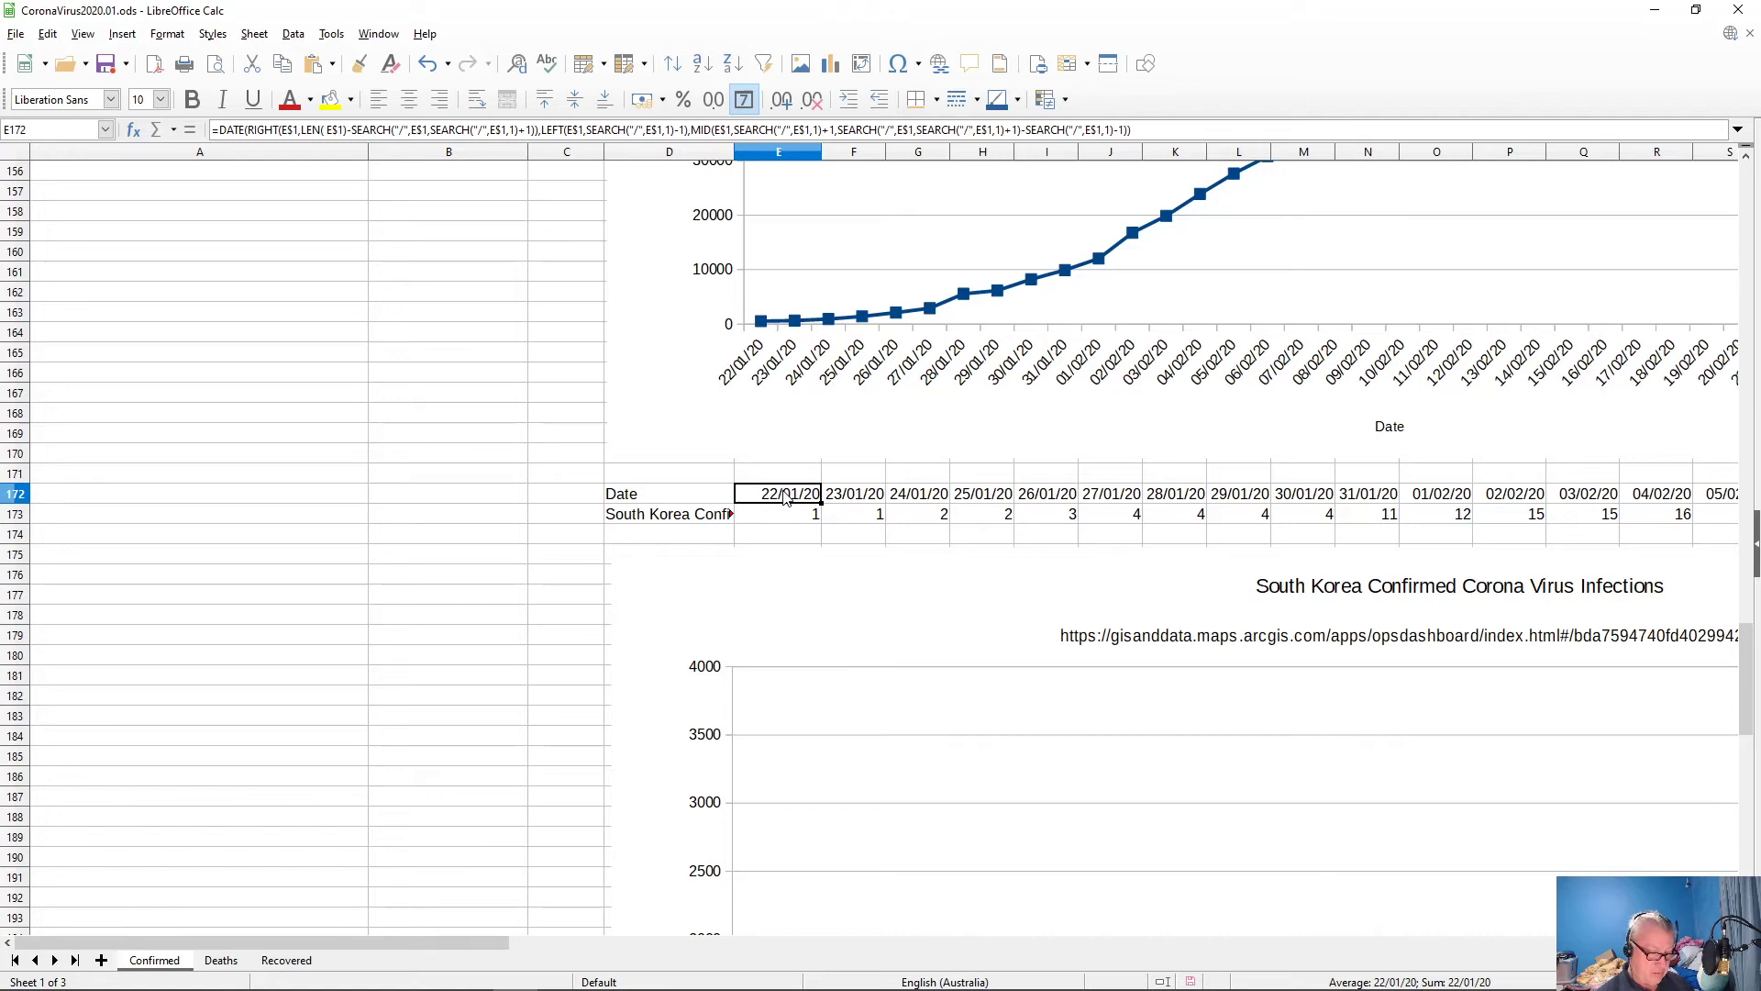
key("ctrl+shift+Right")
key("ctrl+c")
key("Home")
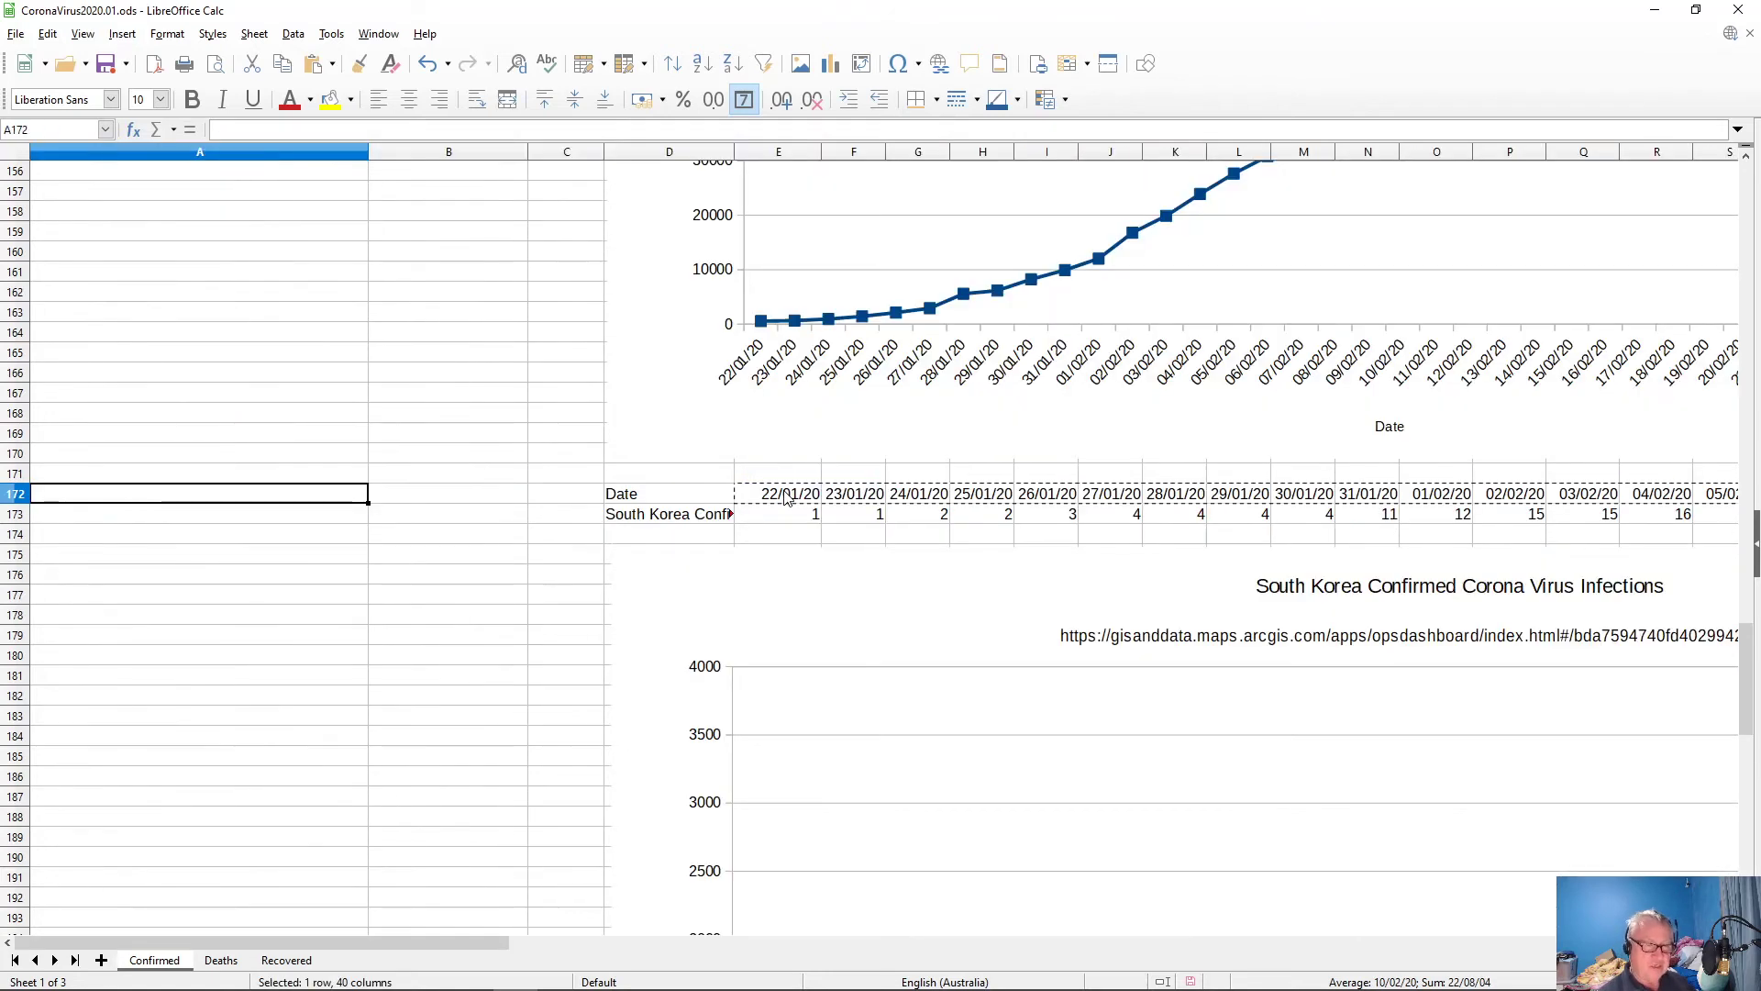
key("Down")
key("Down")
key("Down")
key("Down")
key("Down")
key("Down")
key("Down")
key("Down")
key("Down")
key("Down")
key("Down")
key("Down")
key("Down")
key("Down")
key("Down")
key("Down")
key("Down")
key("Down")
key("Down")
key("Down")
key("Down")
key("Down")
key("Down")
key("Down")
key("Down")
key("Down")
key("Down")
key("Down")
key("Down")
key("Down")
key("Down")
key("Down")
key("Down")
key("Down")
key("Down")
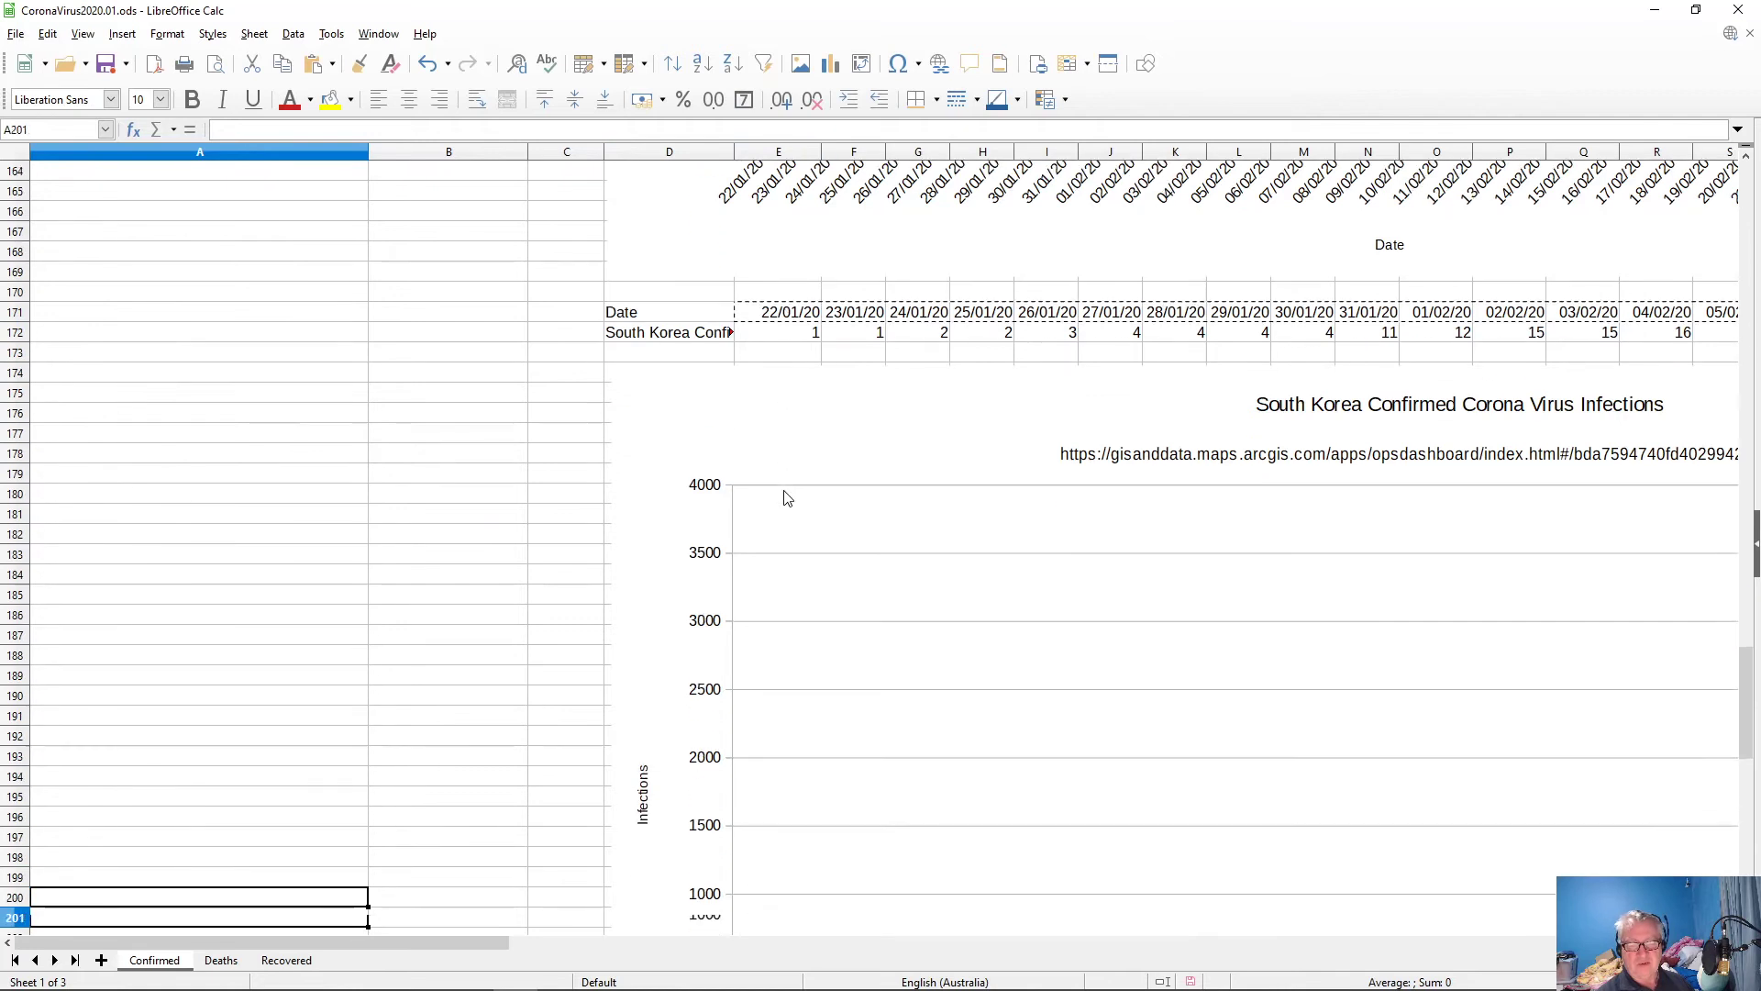
key("Up")
key("Up")
key("Up")
key("Up")
key("Up")
key("Up")
key("Up")
key("Up")
key("Up")
key("Up")
key("Up")
key("Up")
key("Up")
key("Up")
key("Up")
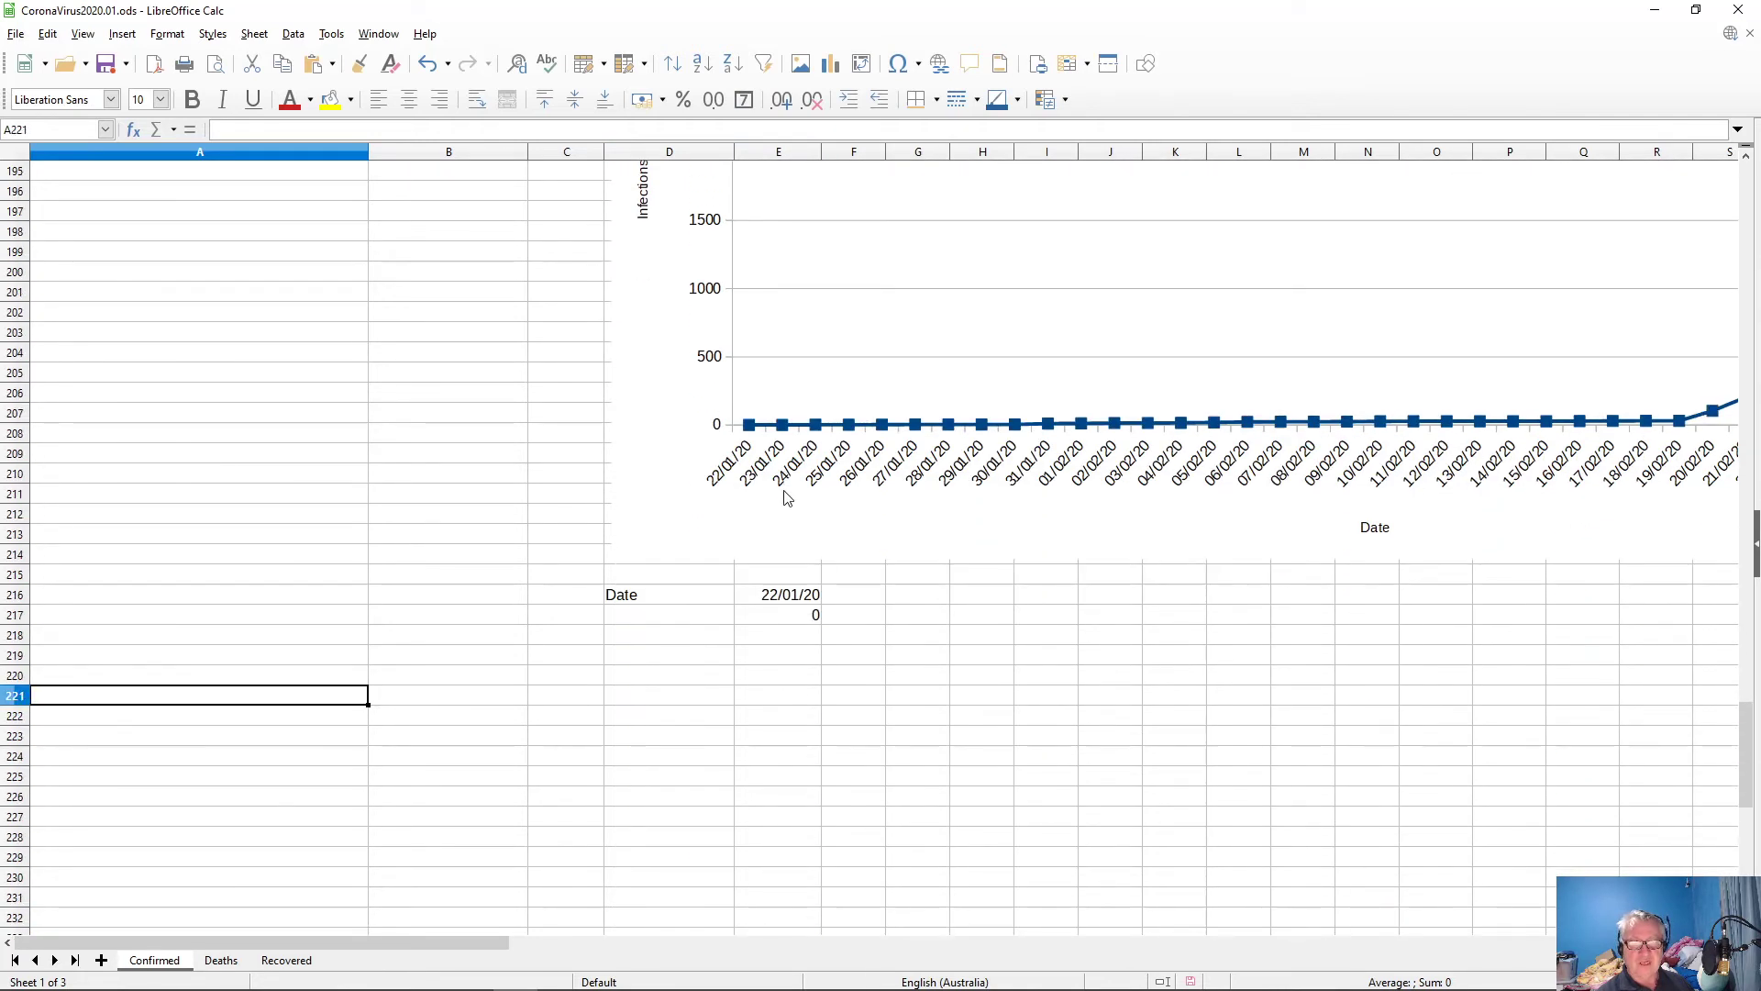
key("Right")
key("Right")
key("Right")
key("Right")
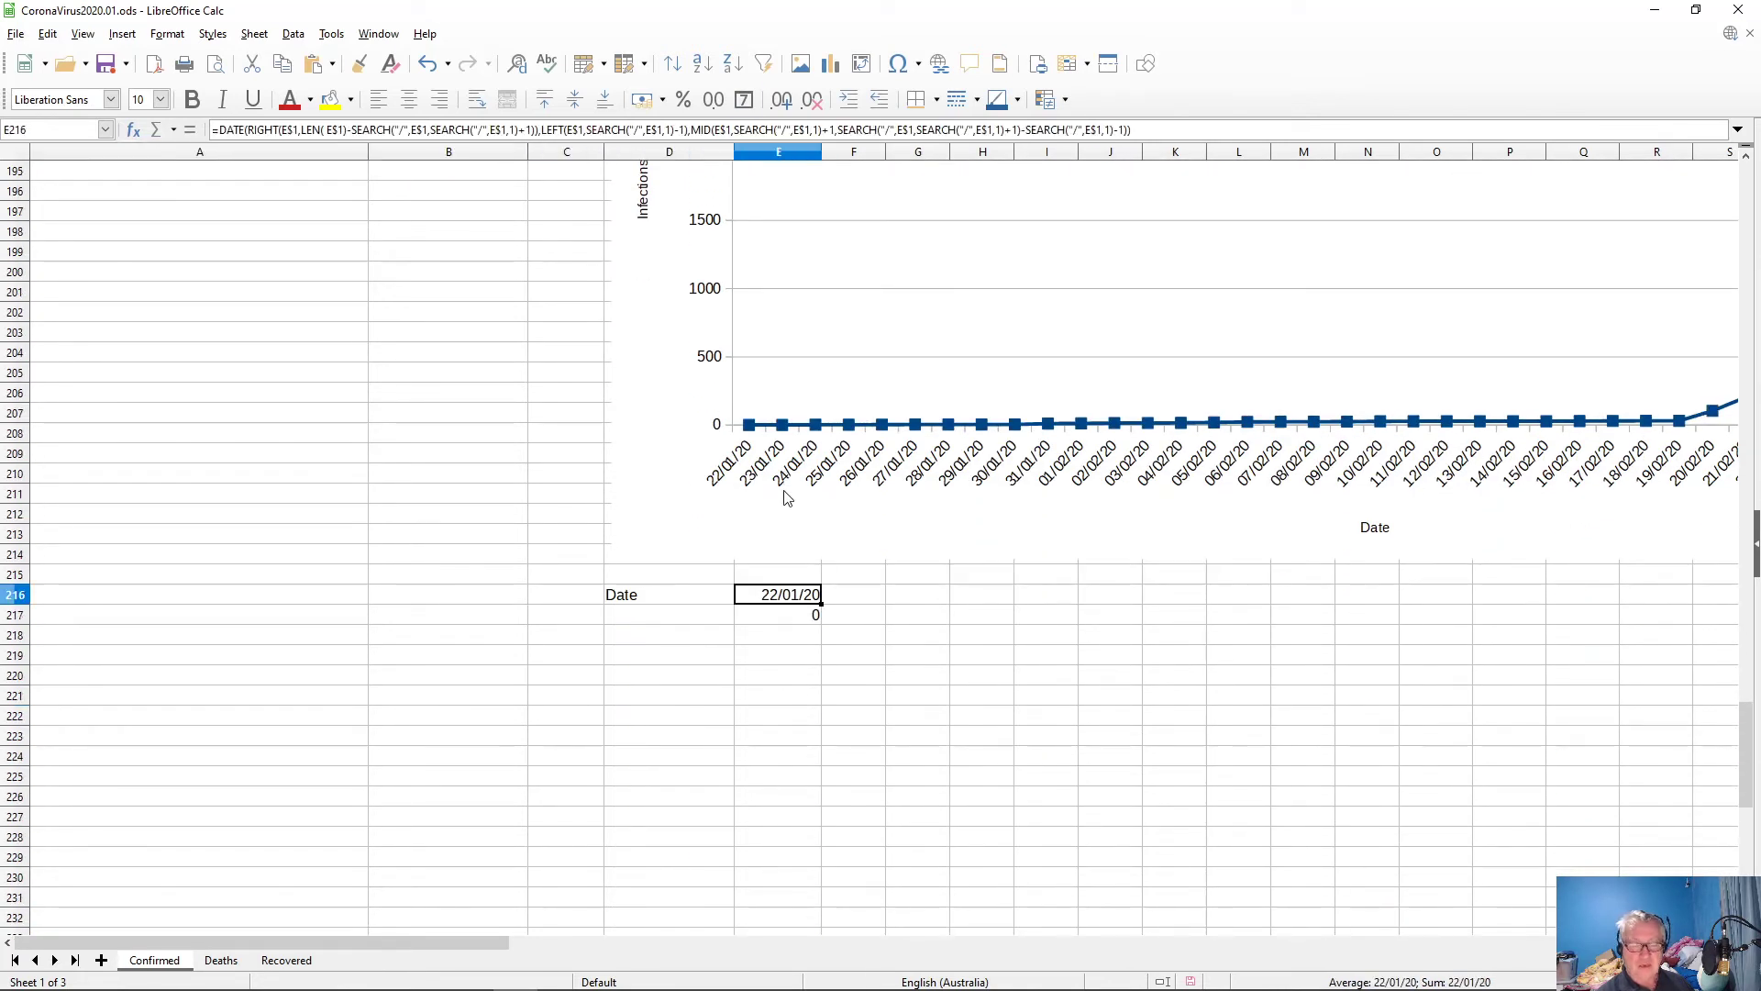
key("ctrl+v")
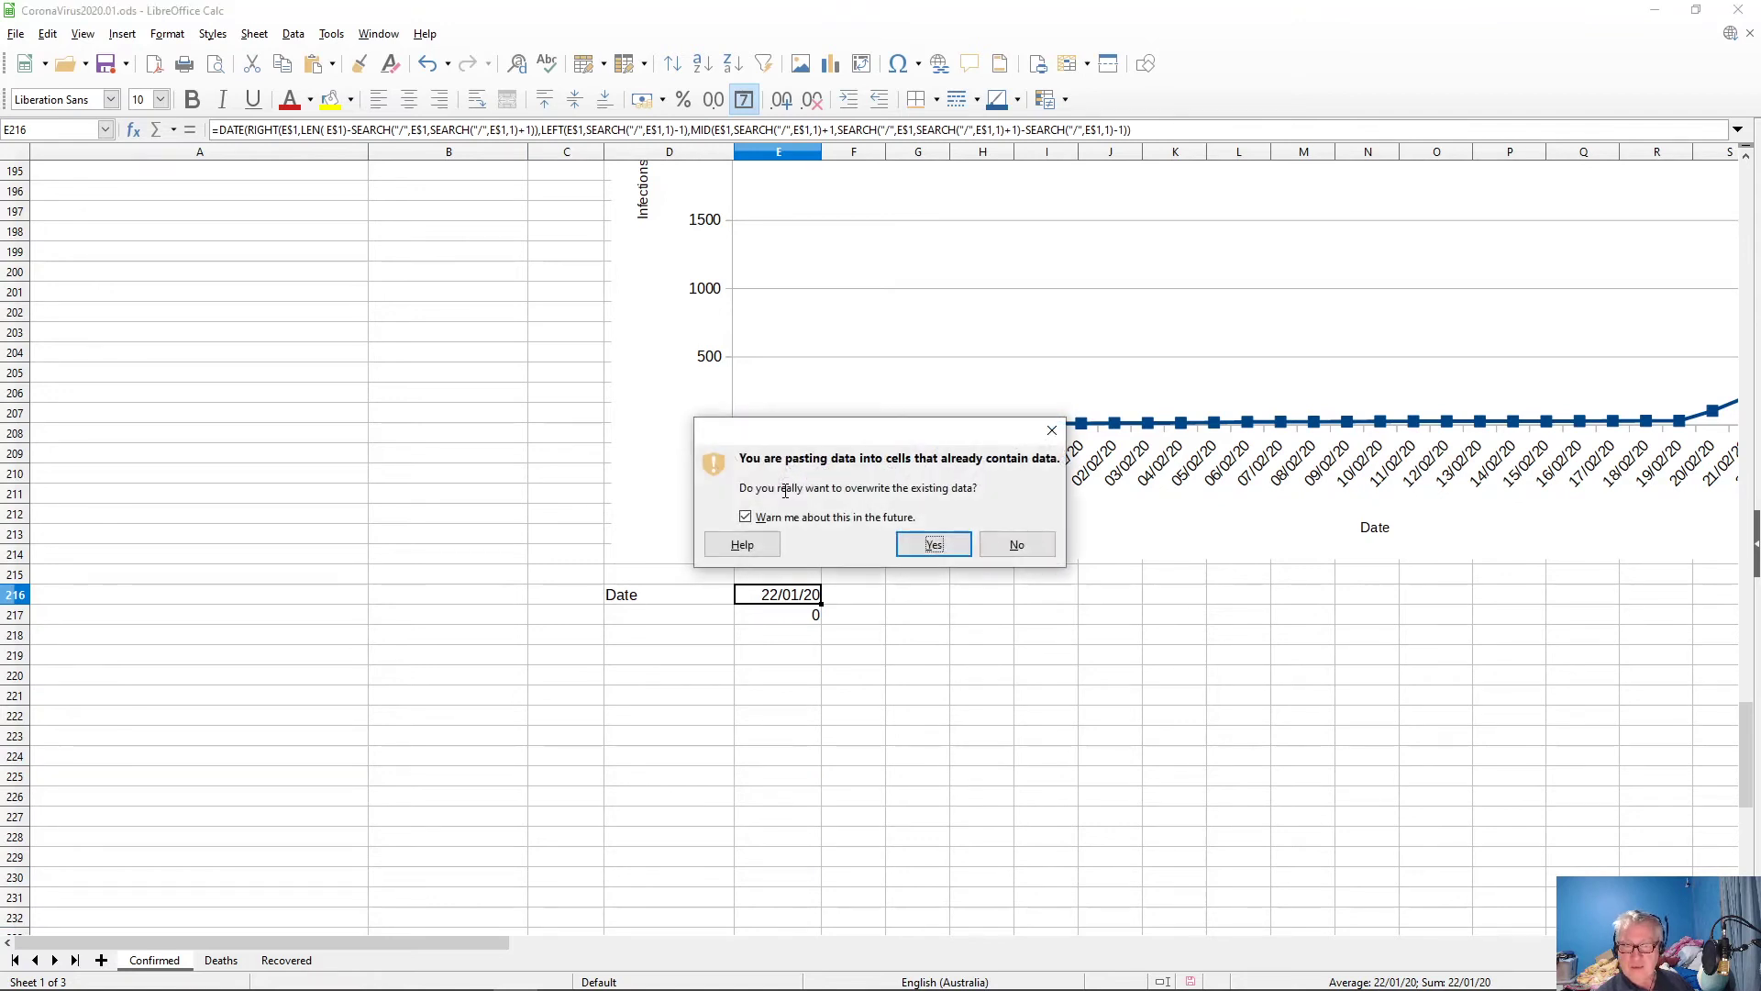
left_click(933, 544)
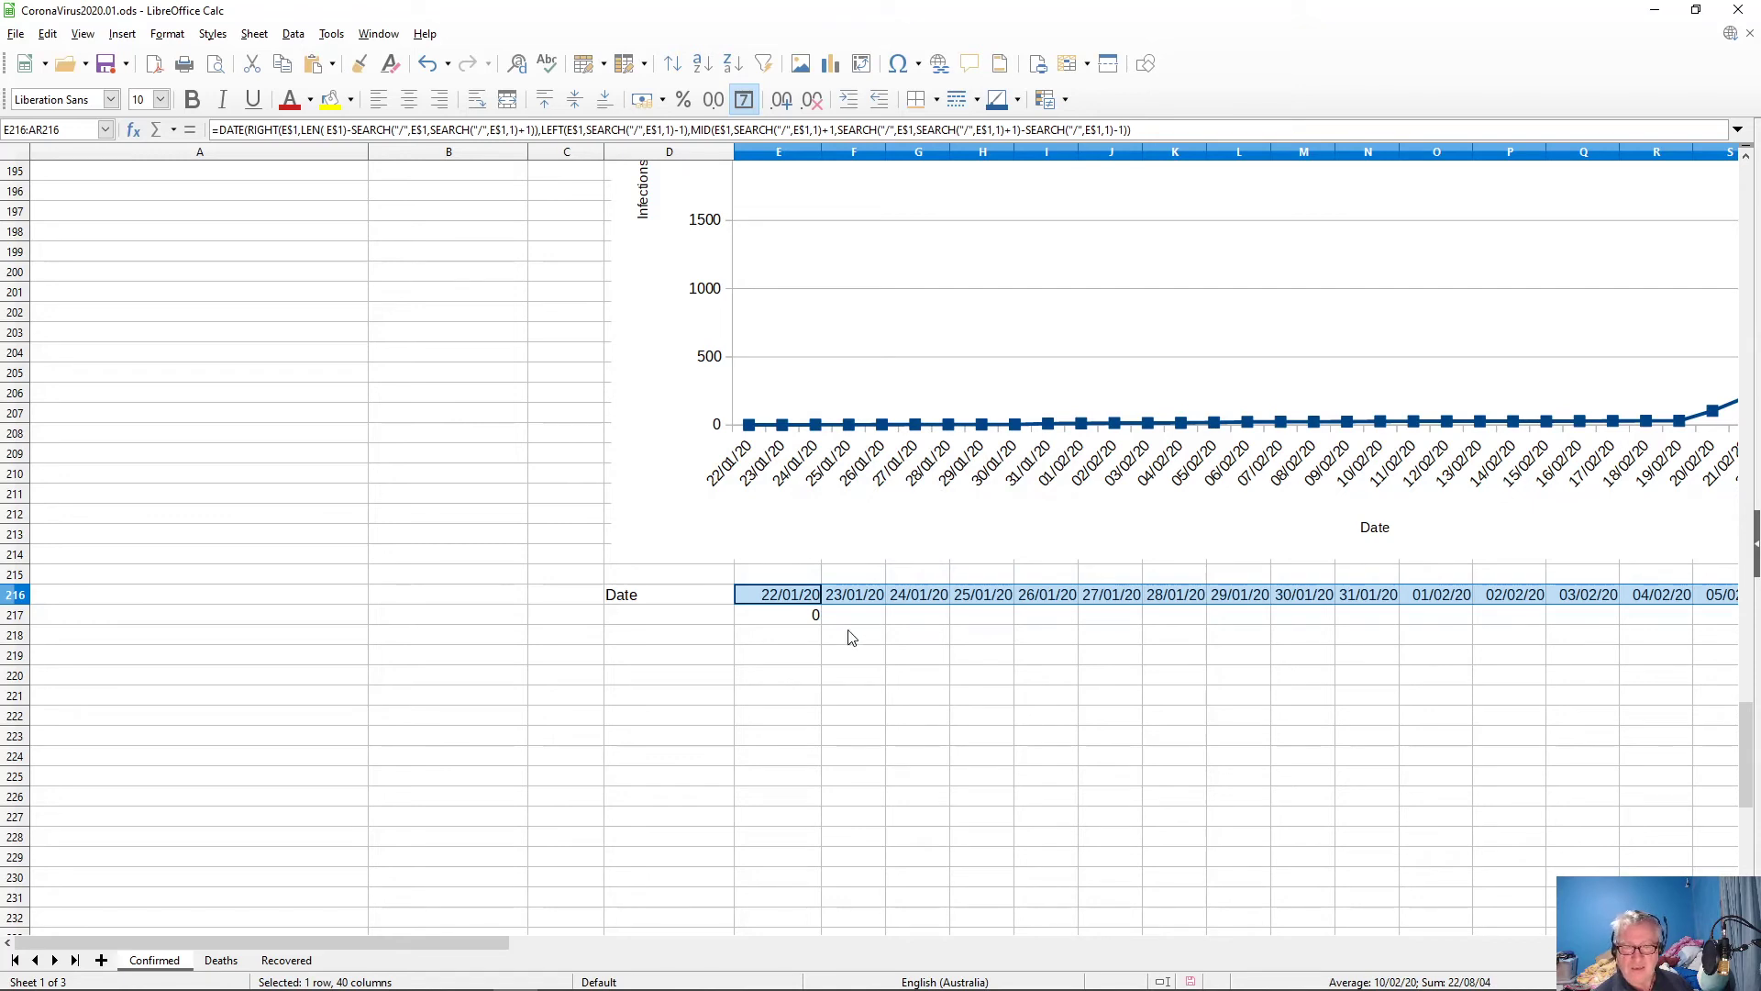
- Copy the Italy formula in E217 across F217:AR217, ending under the 01/03/20 date
left_click(806, 617)
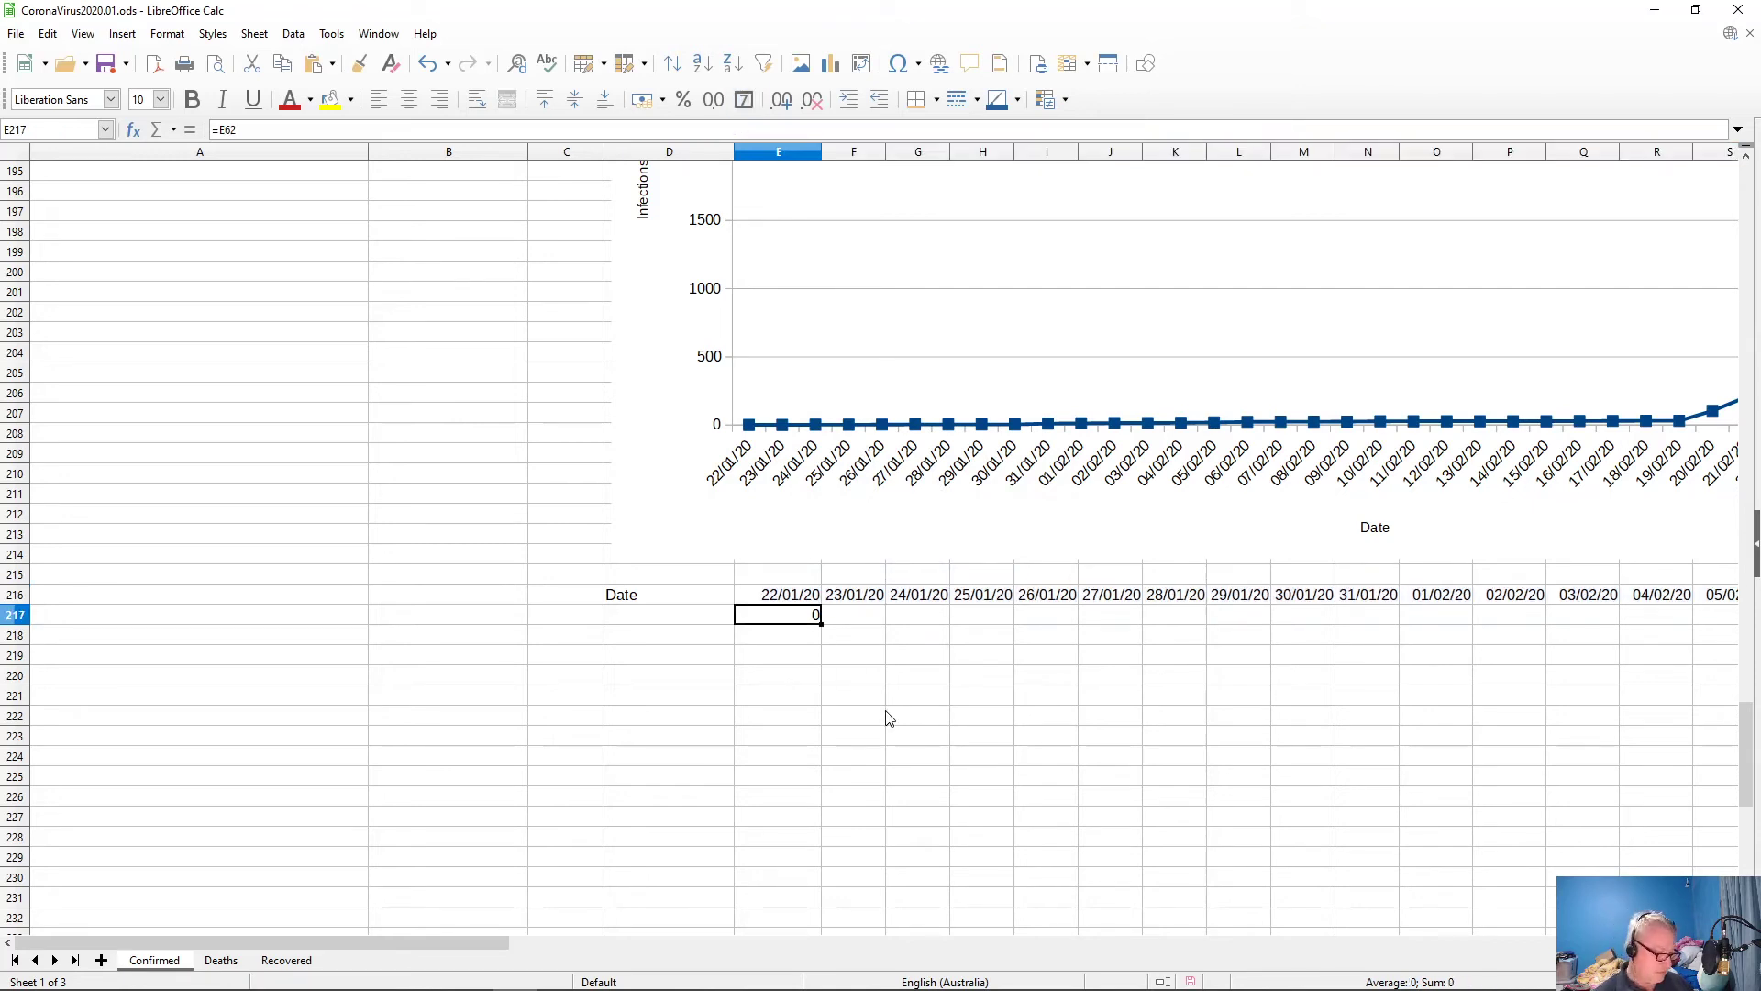
left_click(857, 624)
key("shift+Right")
key("shift+Right")
key("shift+Right")
key("shift+Right")
key("shift+Right")
key("shift+Right")
key("shift+Right")
key("shift+Right")
key("shift+Right")
key("shift+Right")
key("shift+Right")
key("shift+Right")
key("shift+Right")
key("shift+Right")
key("shift+Right")
key("shift+Right")
key("shift+Right")
key("shift+Right")
key("shift+Right")
key("shift+Right")
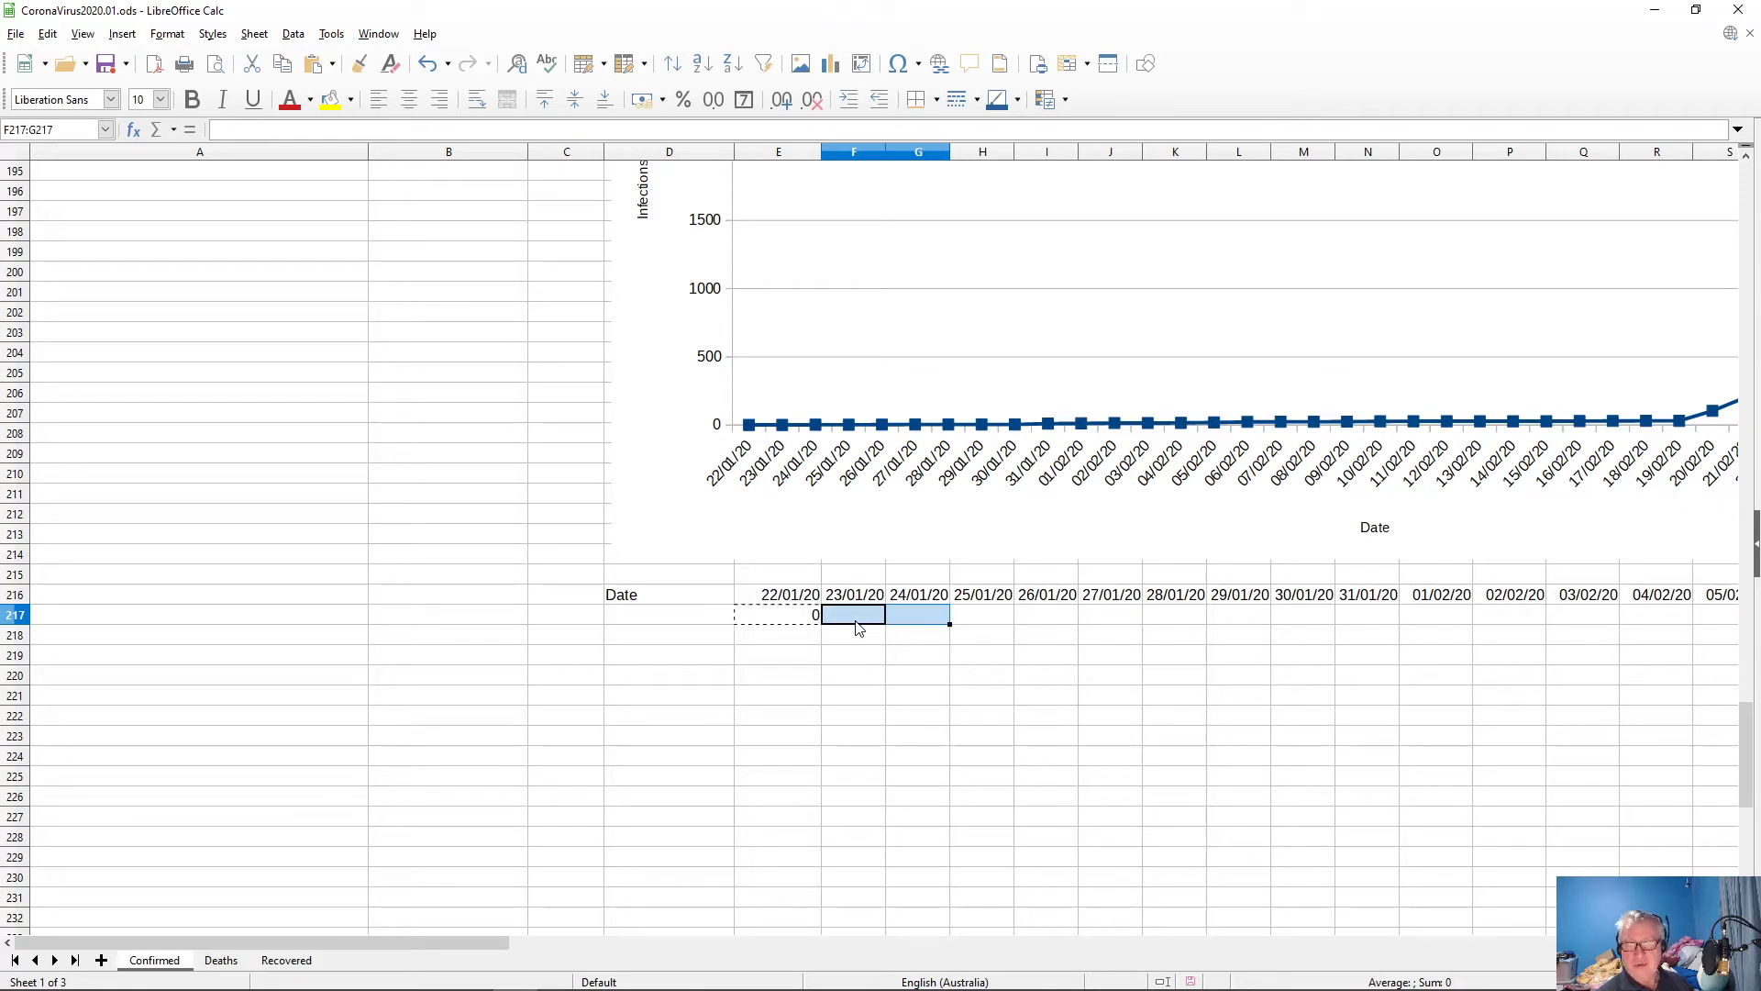
key("shift+Right")
key("shift+Right")
key("shift+Right")
key("shift+Right")
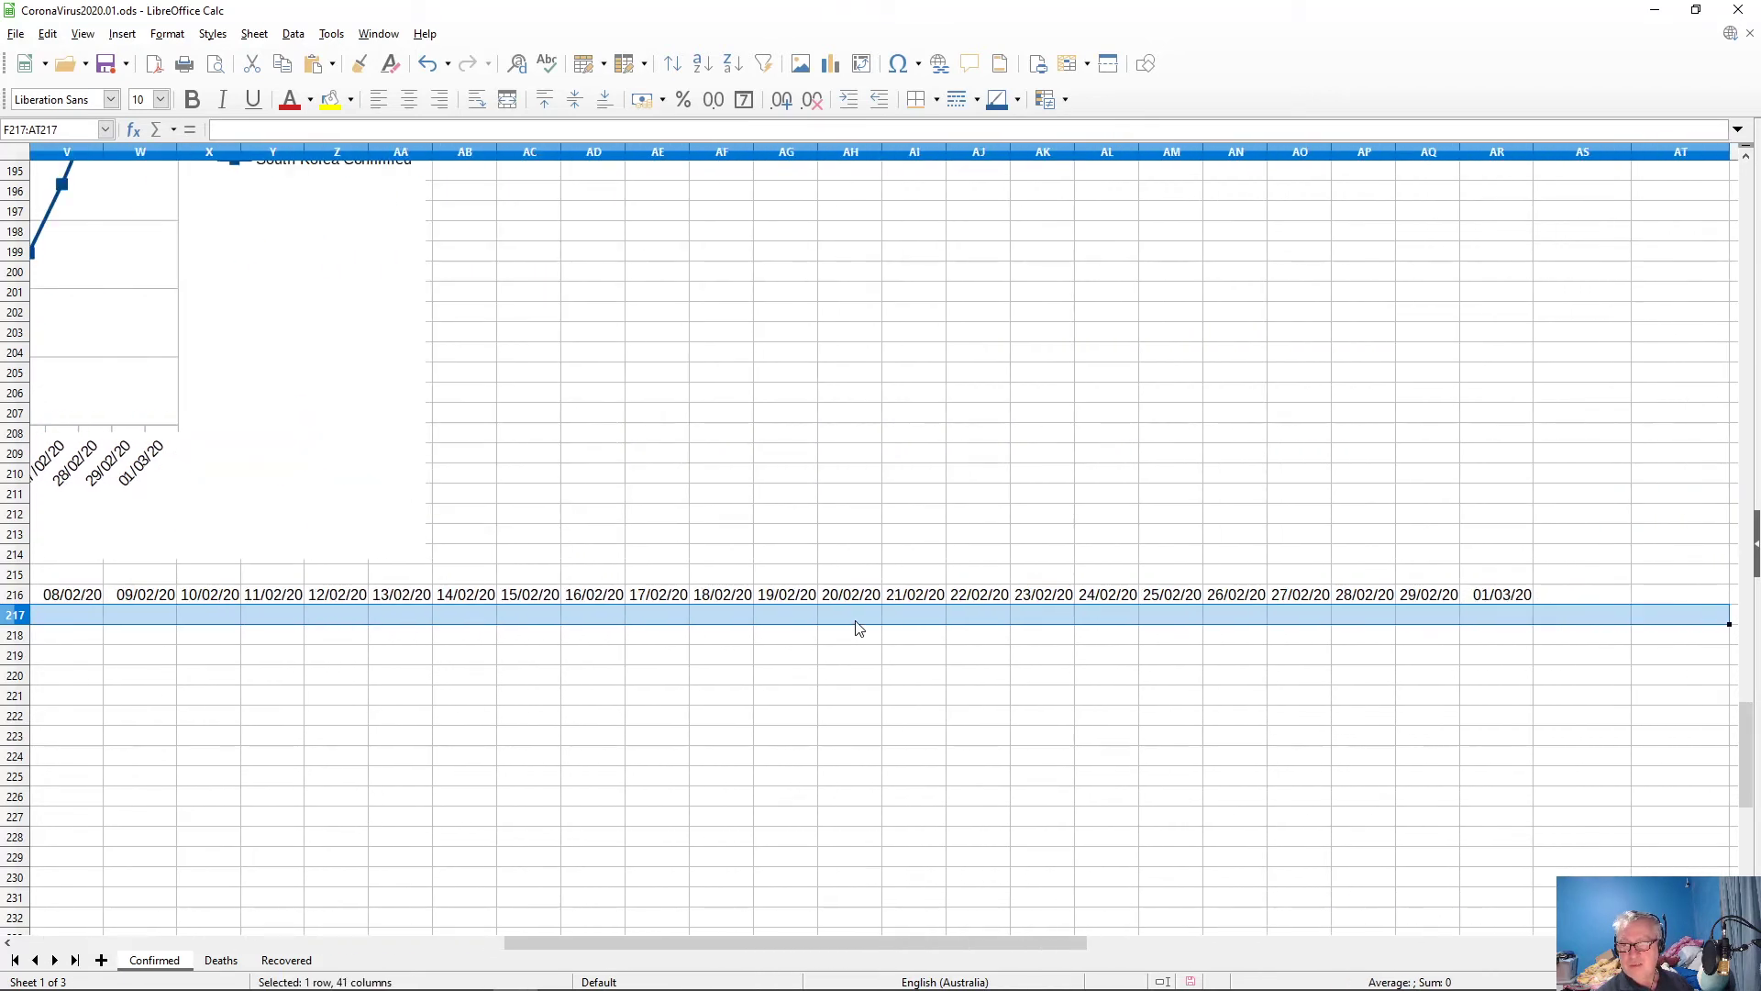
key("shift+Left")
key("shift+Left")
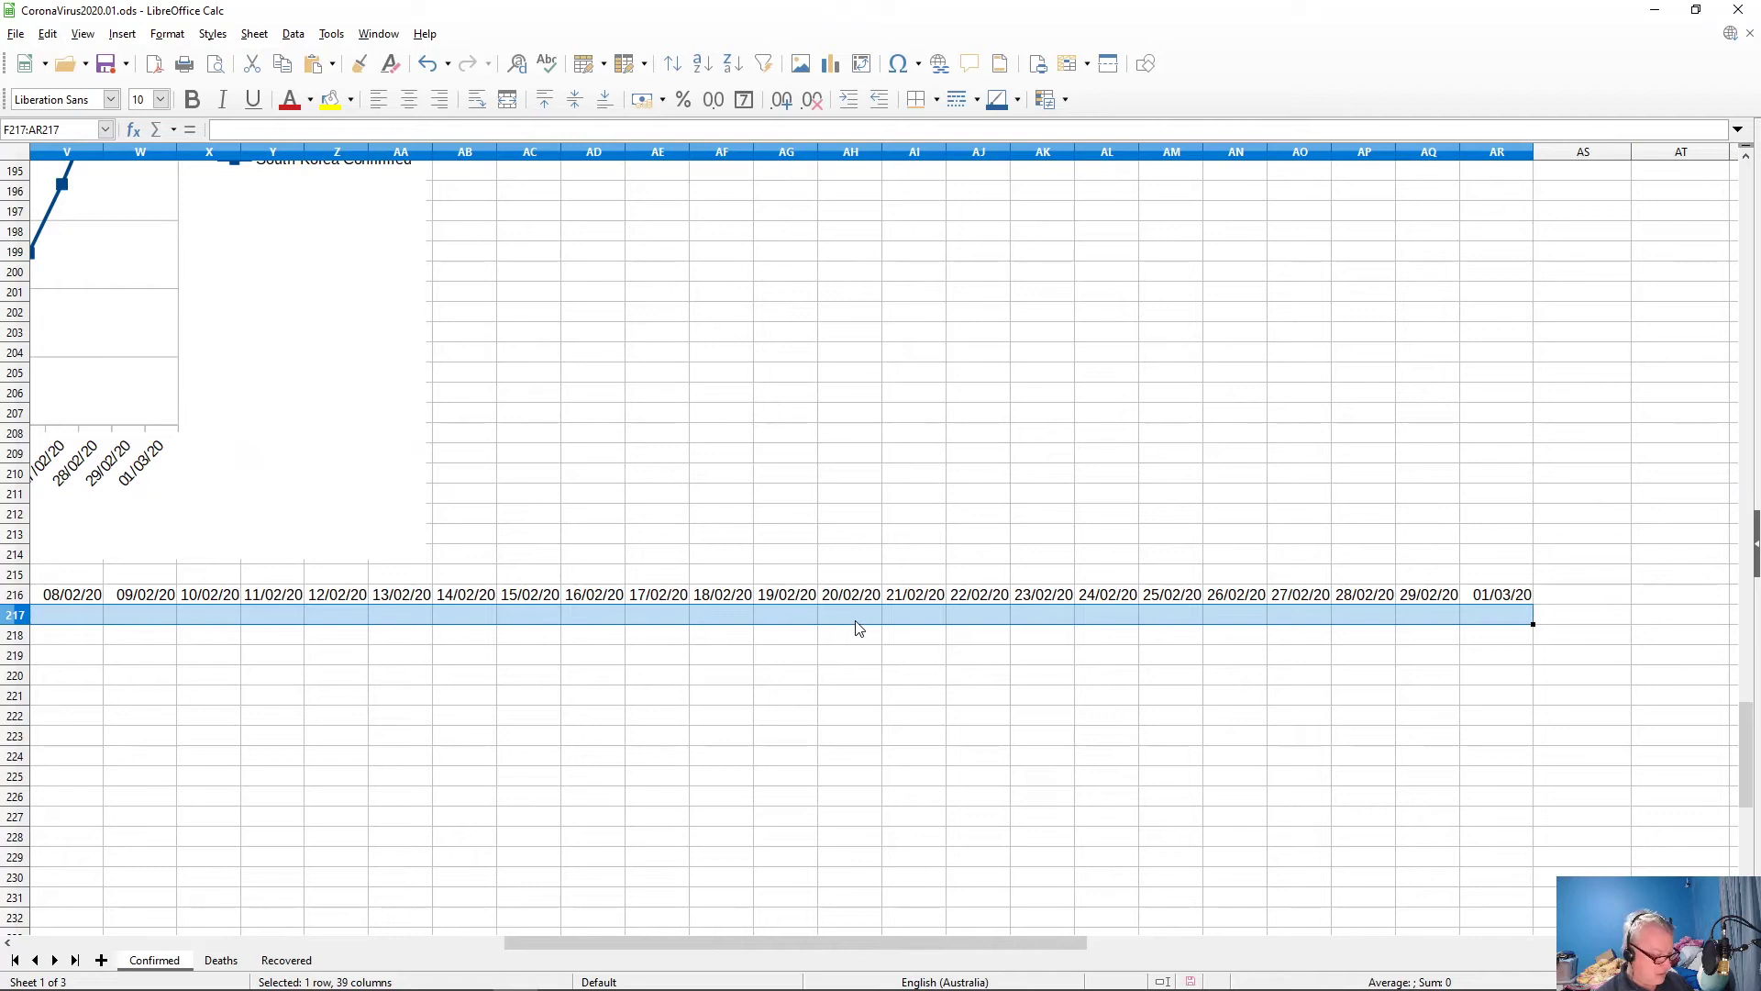
key("ctrl+v")
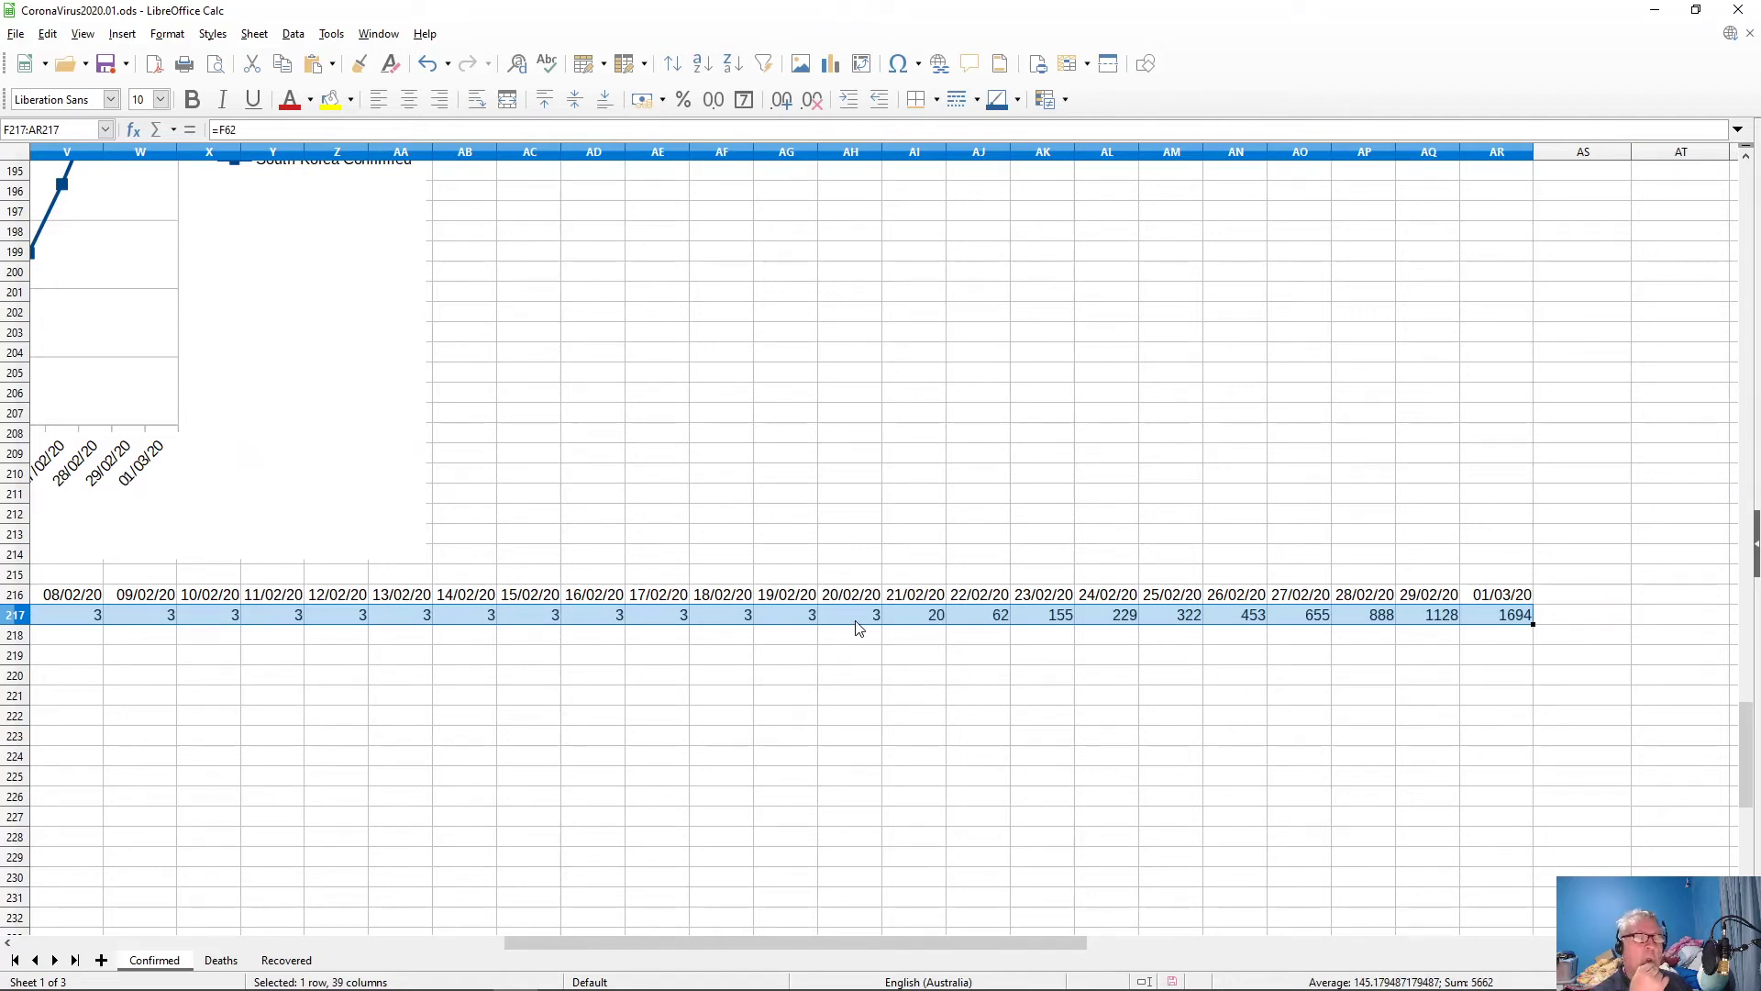
- Label the Italy data row in D217 as Italy Confirmed
left_click_drag(633, 945, 9, 914)
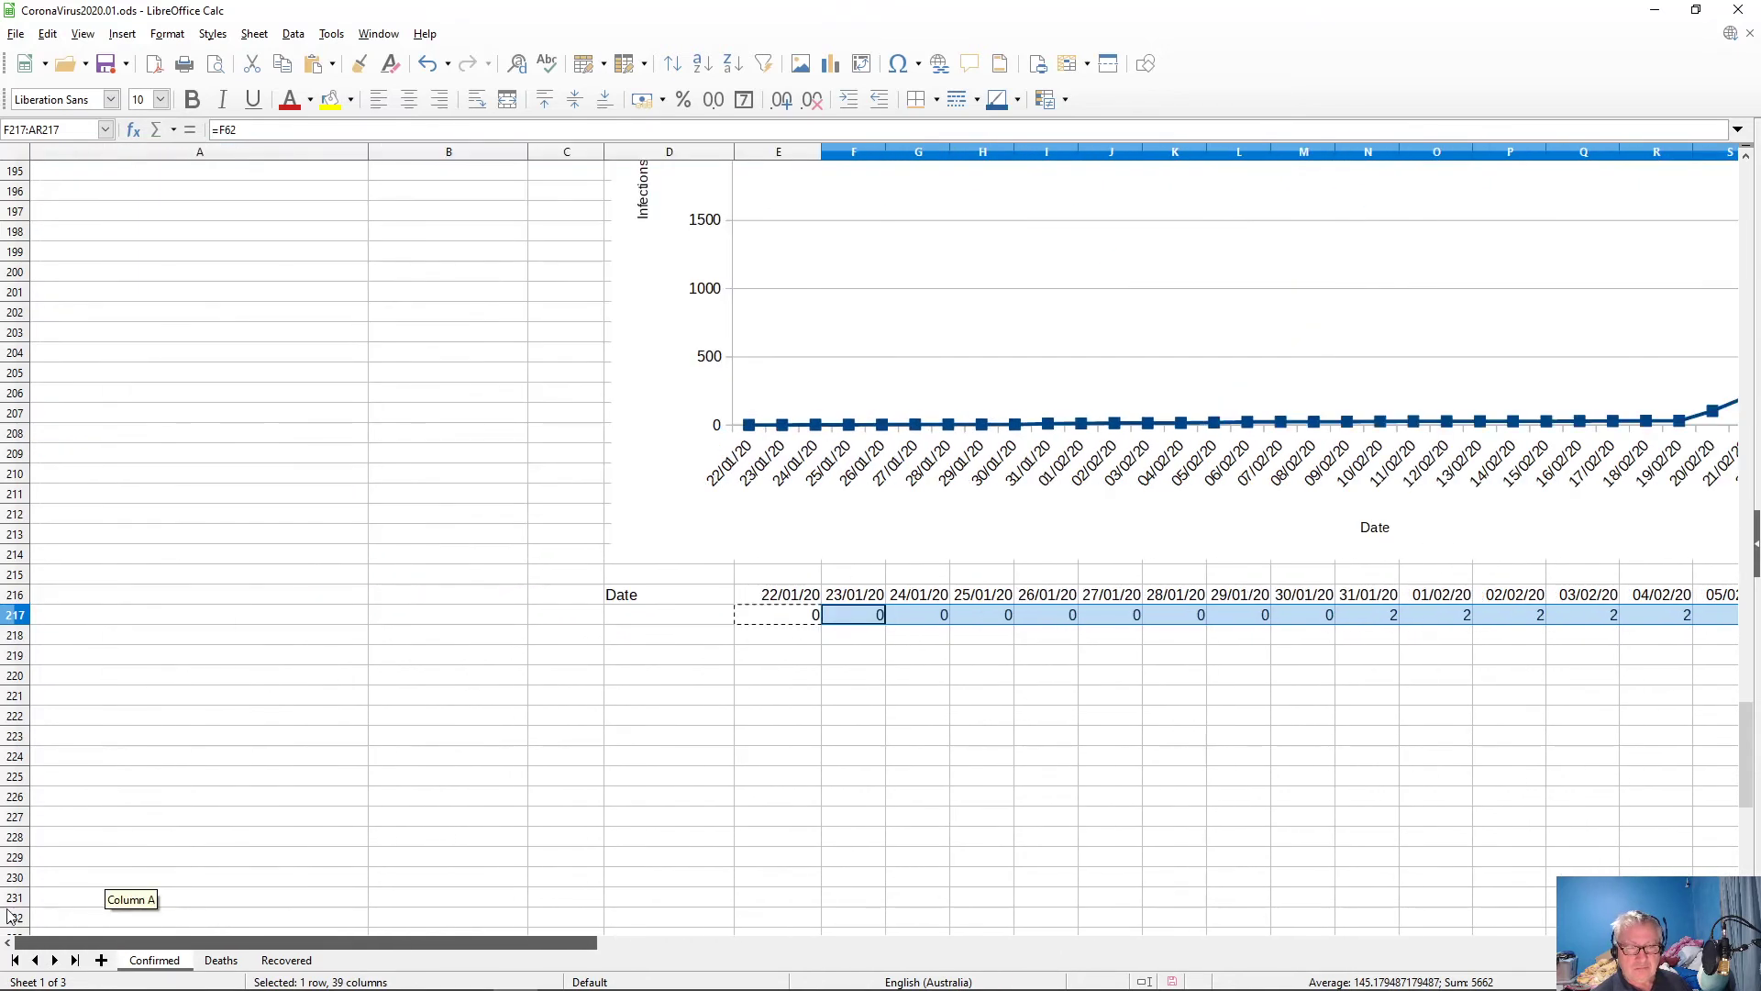
left_click(633, 621)
type("lg")
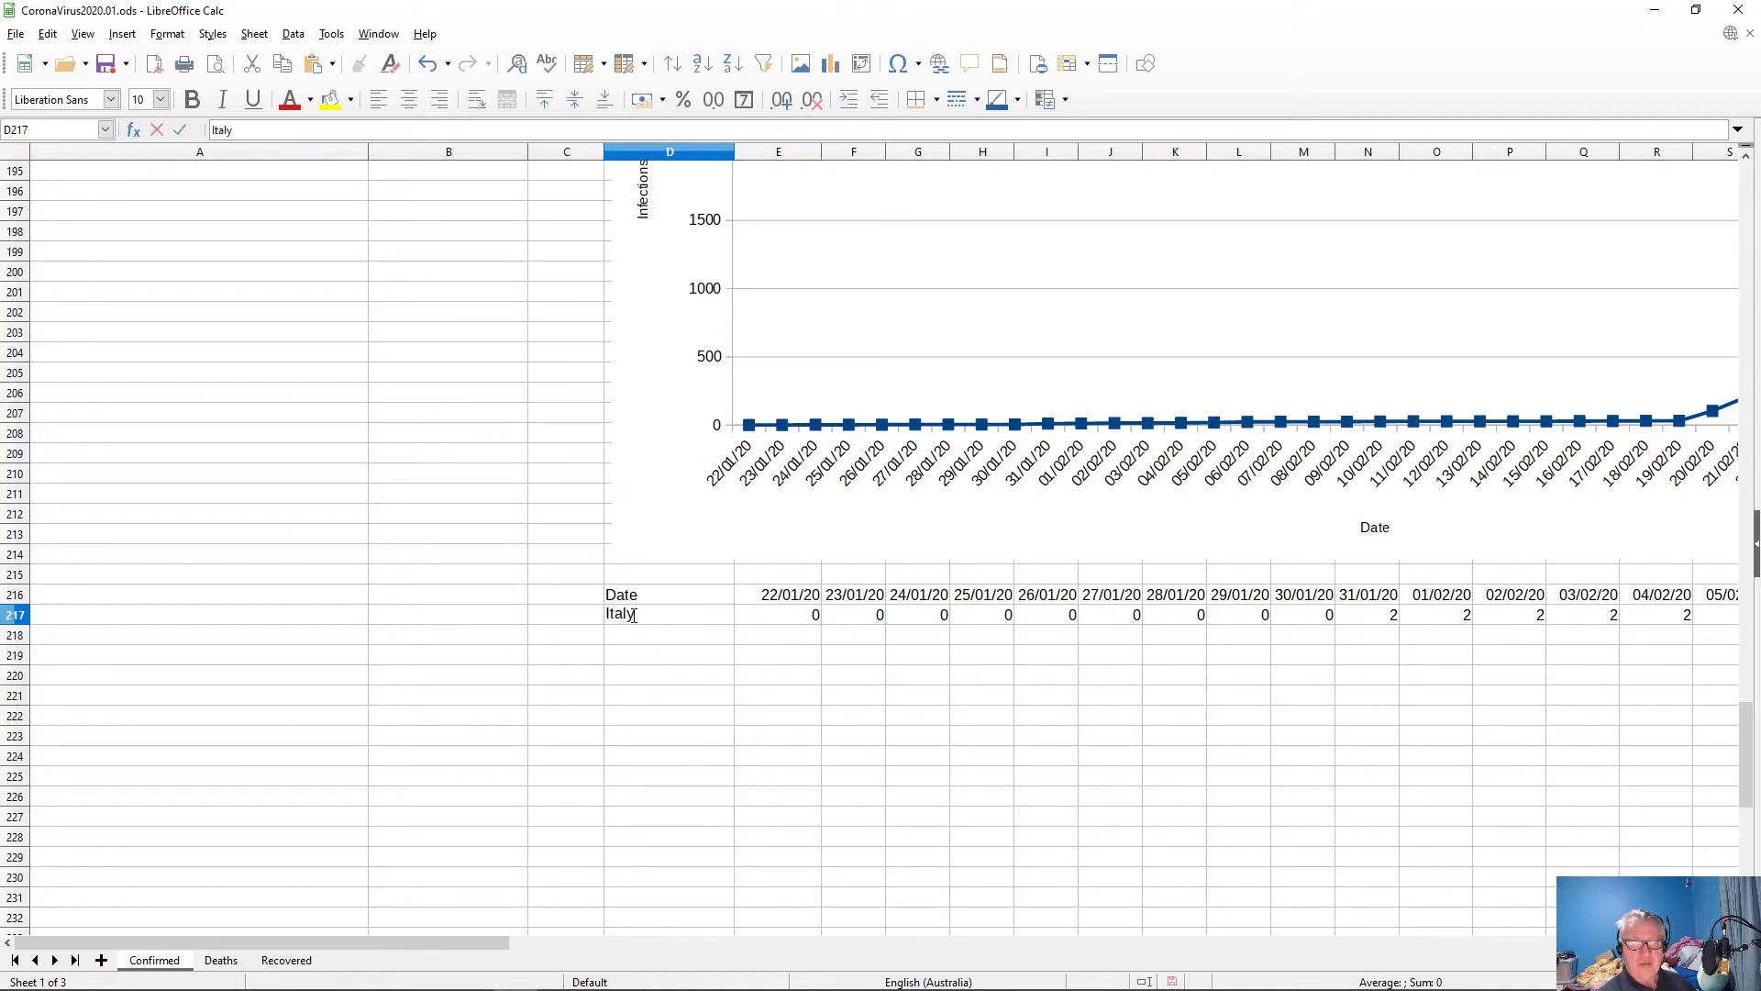
type("aly Confirmed")
key("Return")
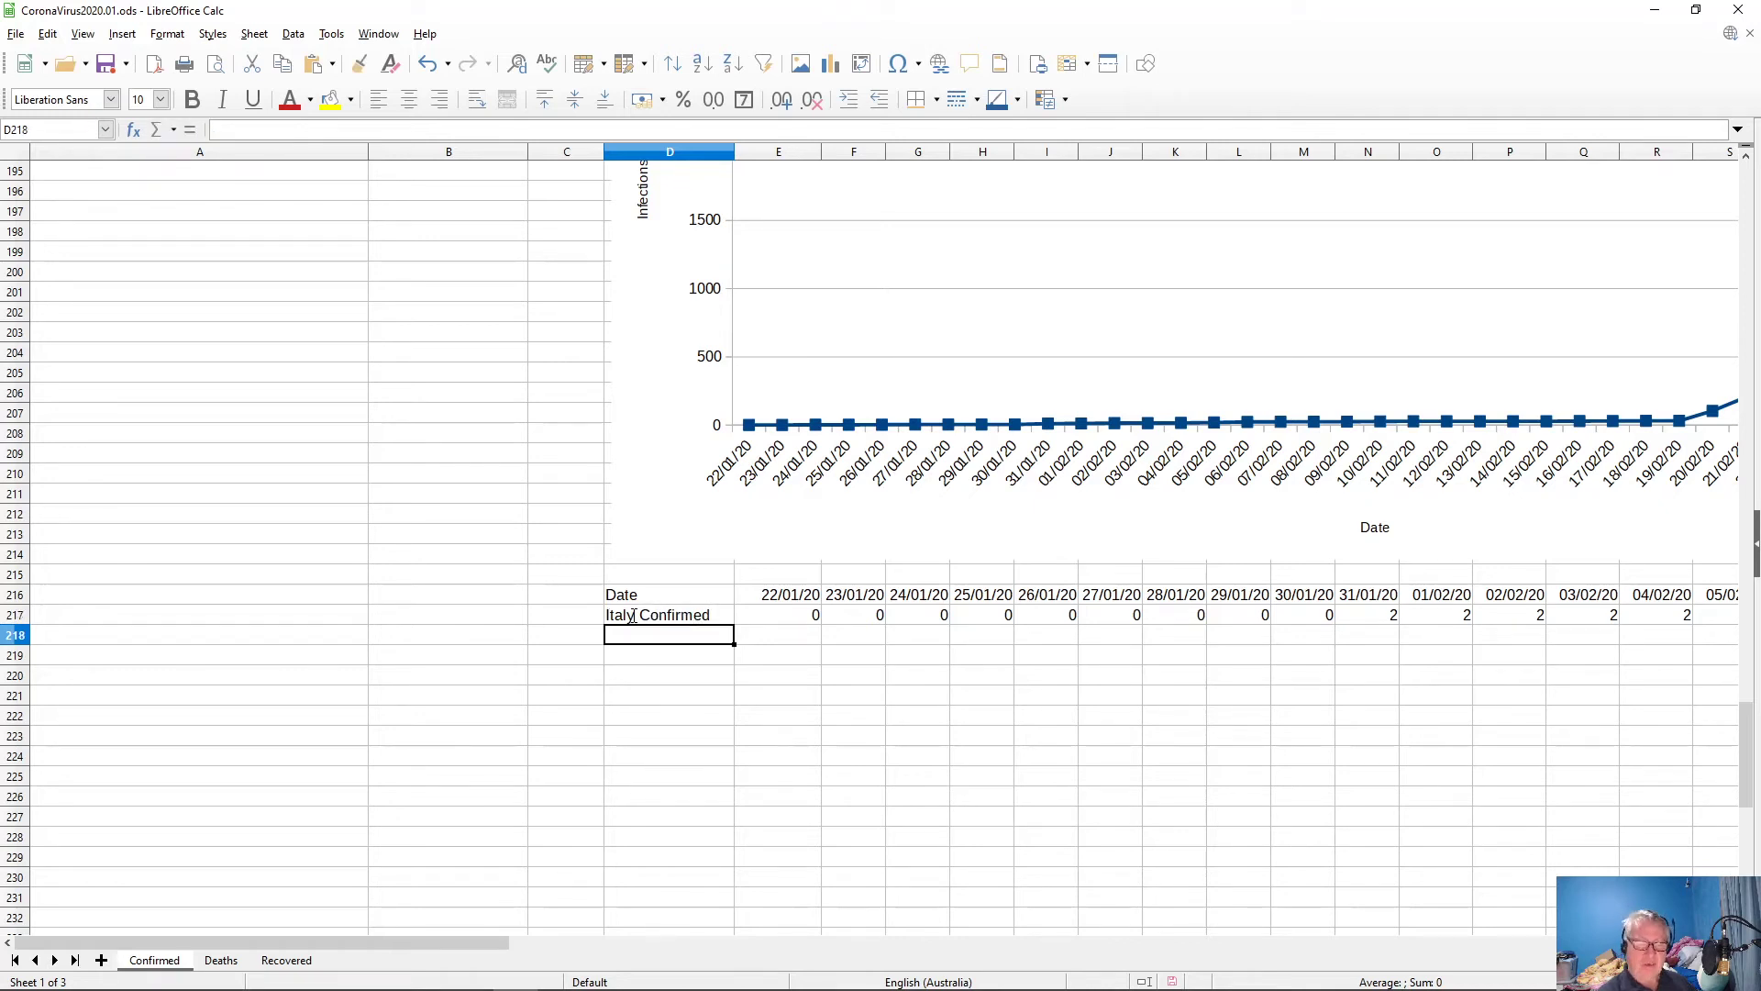
- Insert a chart from the Italy data in D216:AR217 and set its type to Line with Points and Lines
left_click_drag(638, 596, 642, 621)
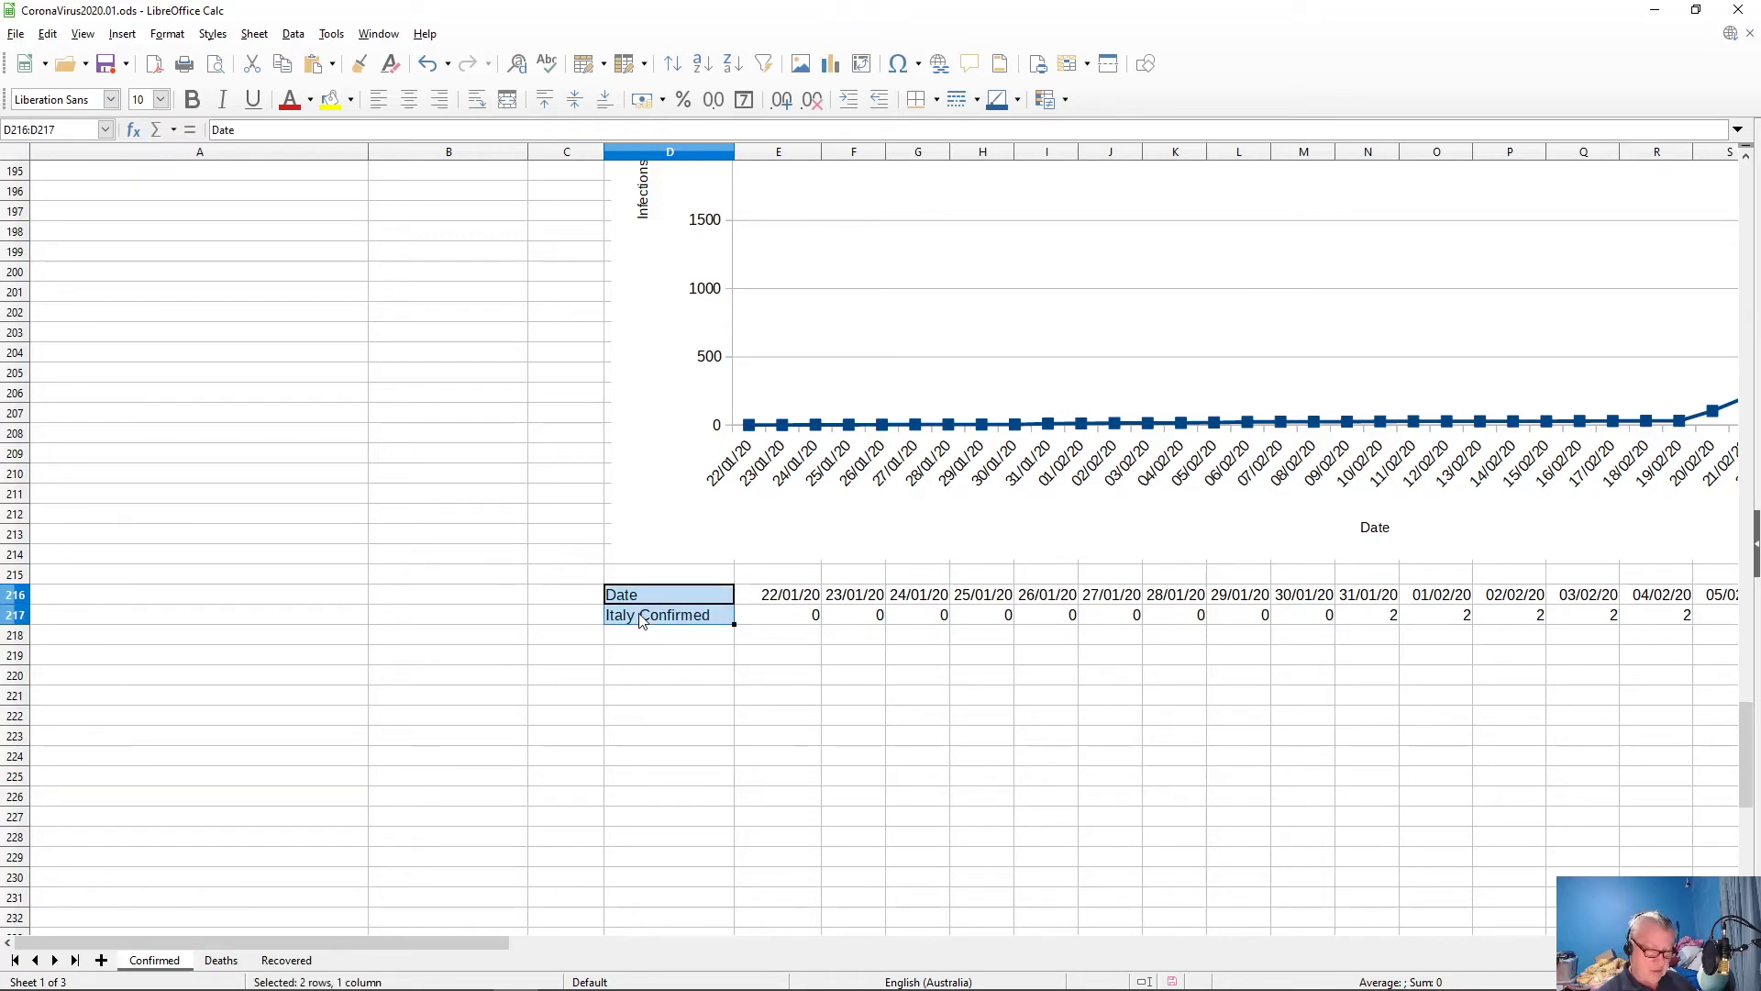
key("ctrl+shift+Right")
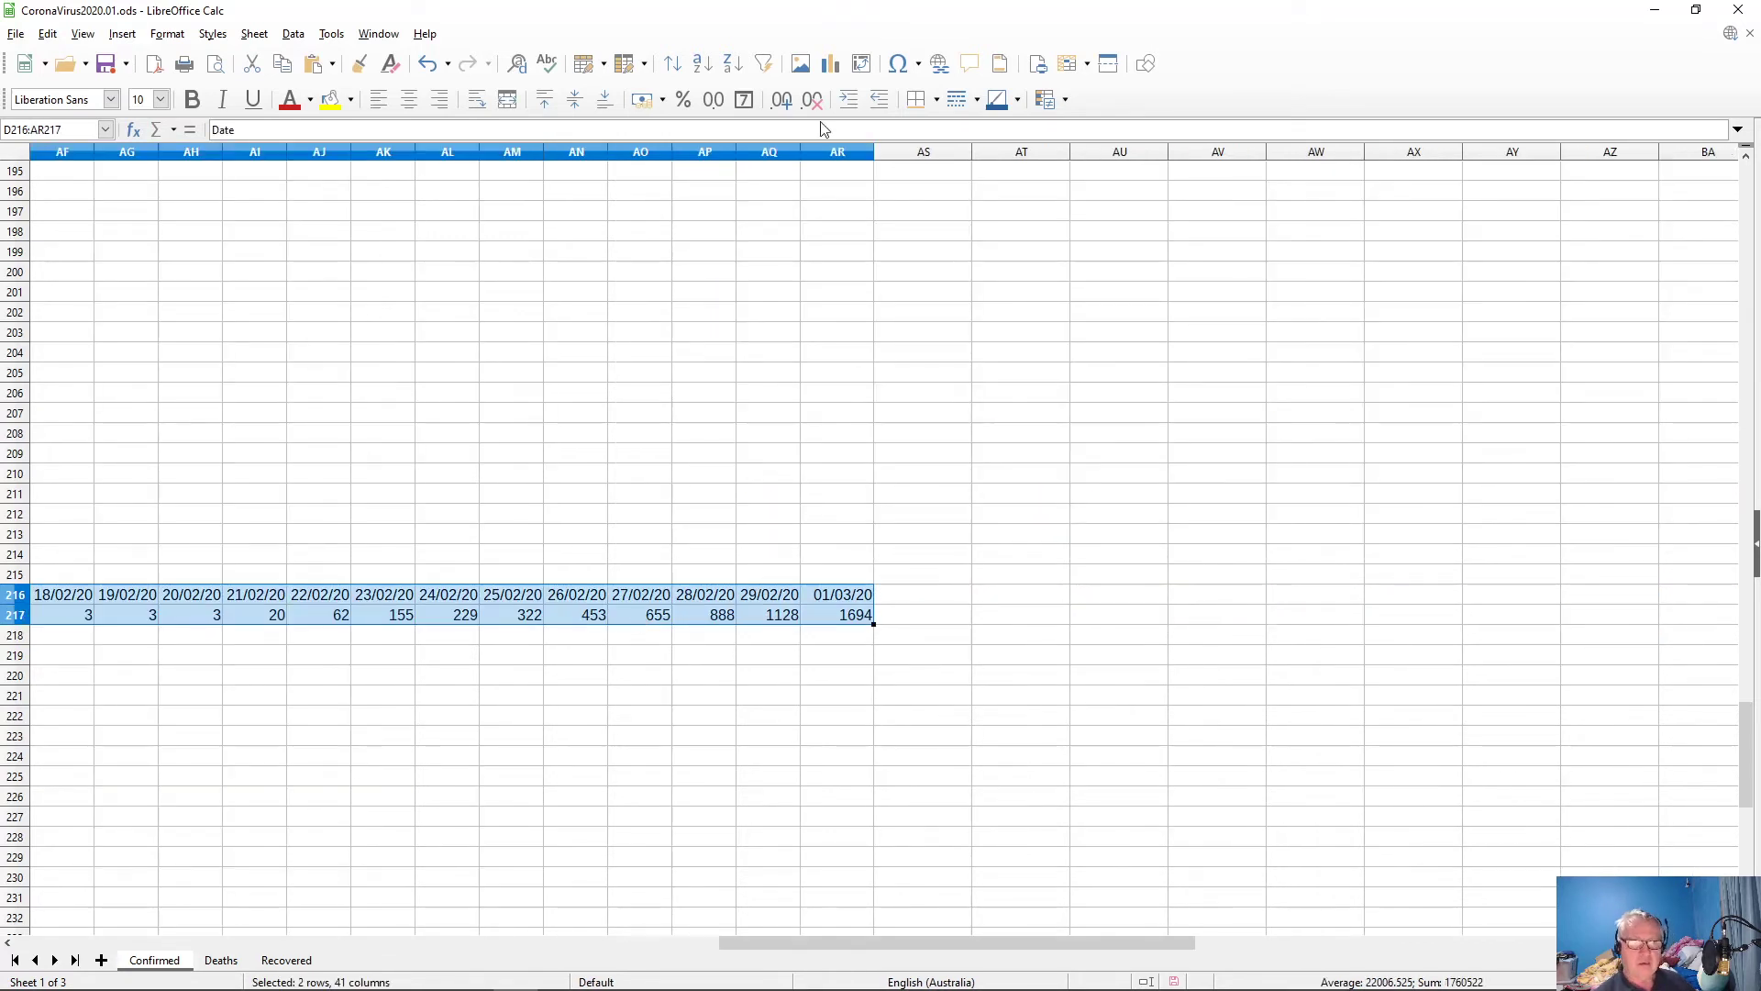
left_click(830, 67)
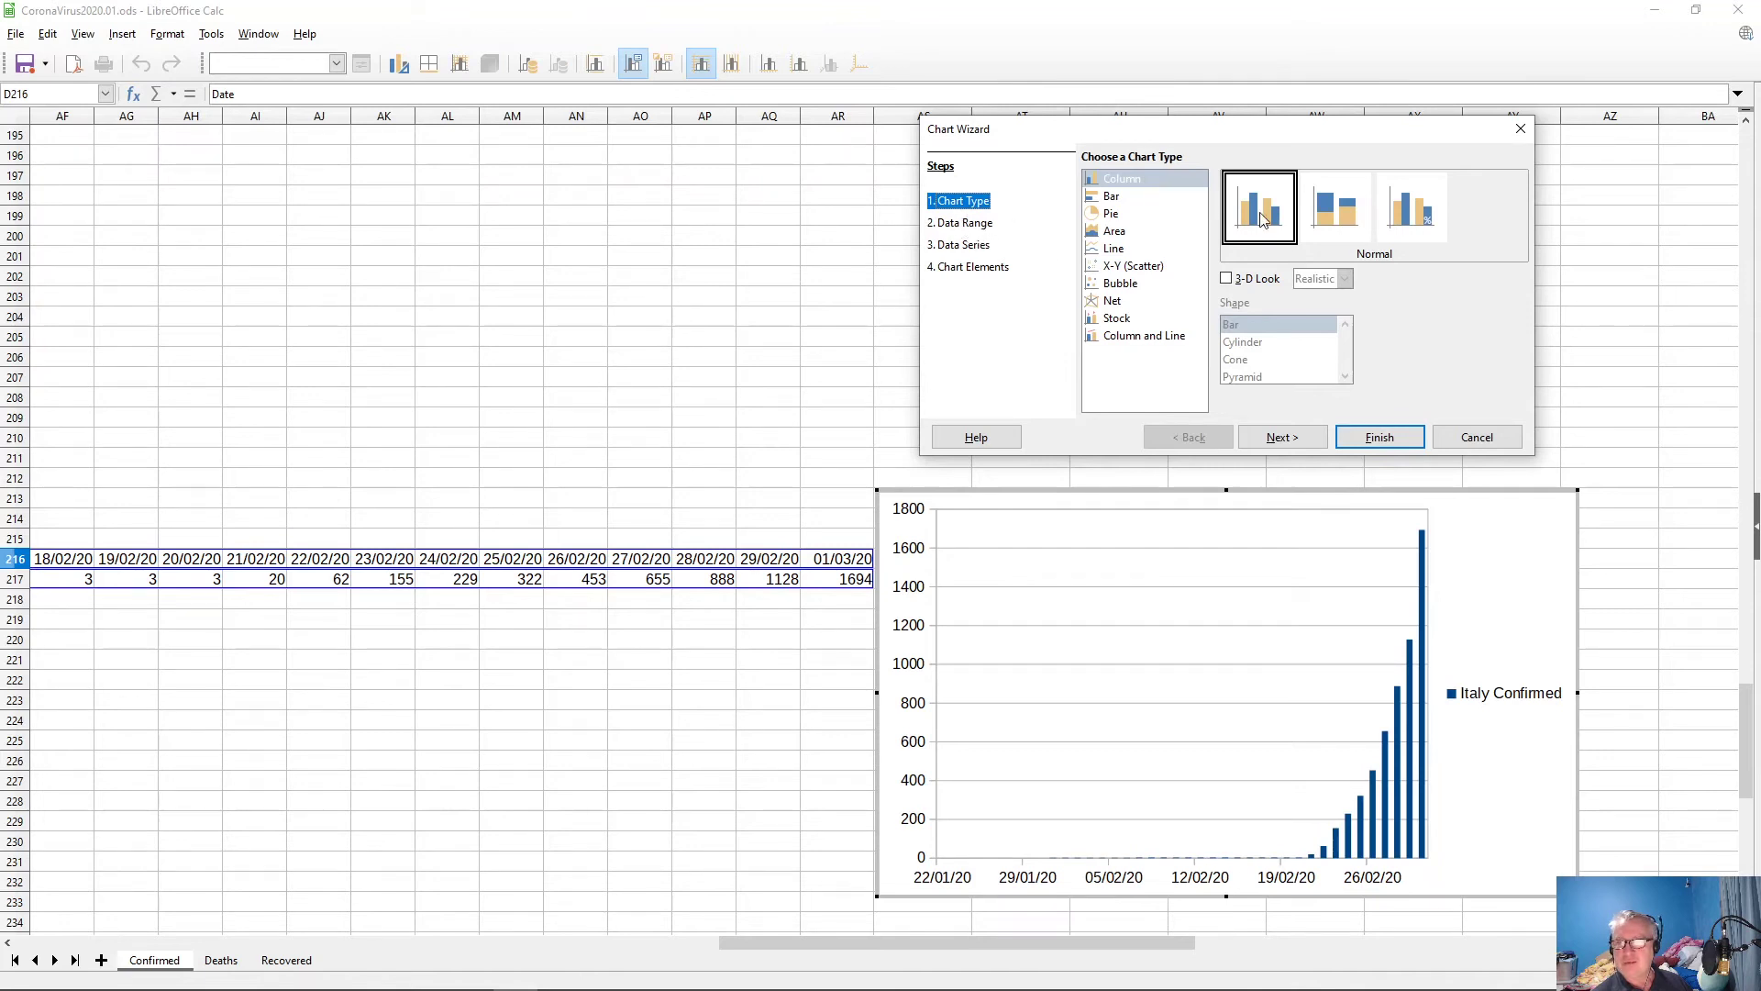
left_click(1117, 249)
left_click(1336, 206)
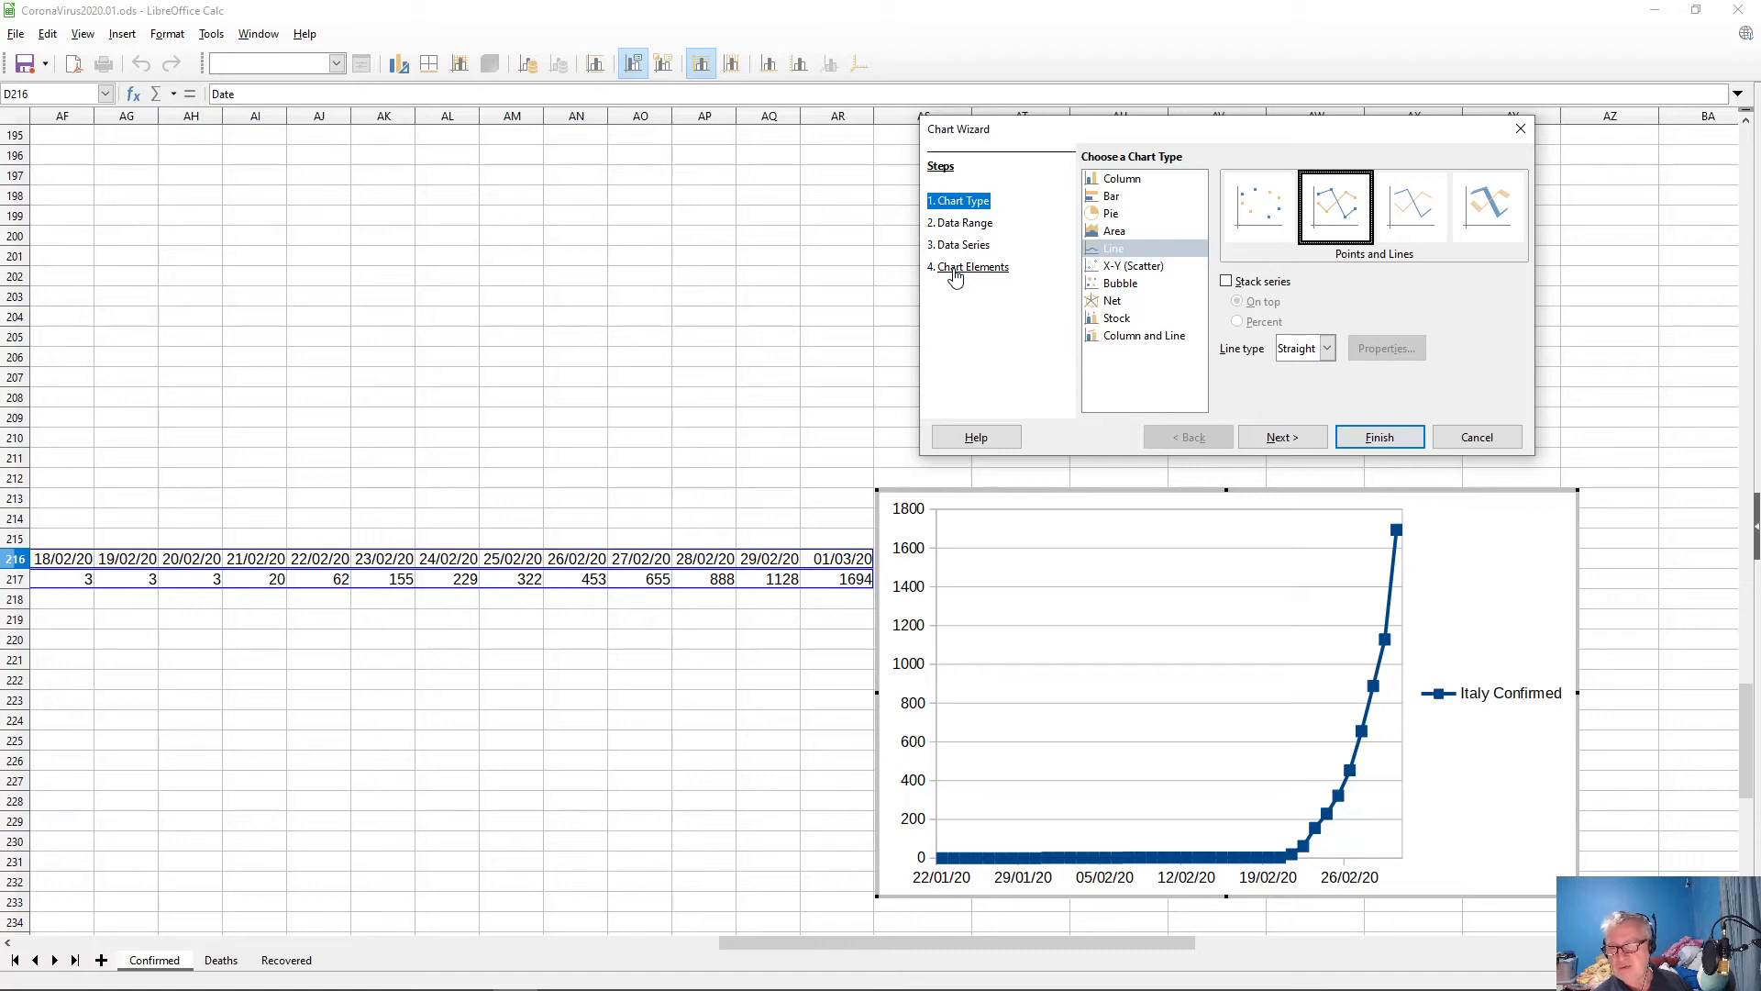
- Review the chart's data range and series settings, and title the chart Total confirmed infections Italy
left_click(959, 224)
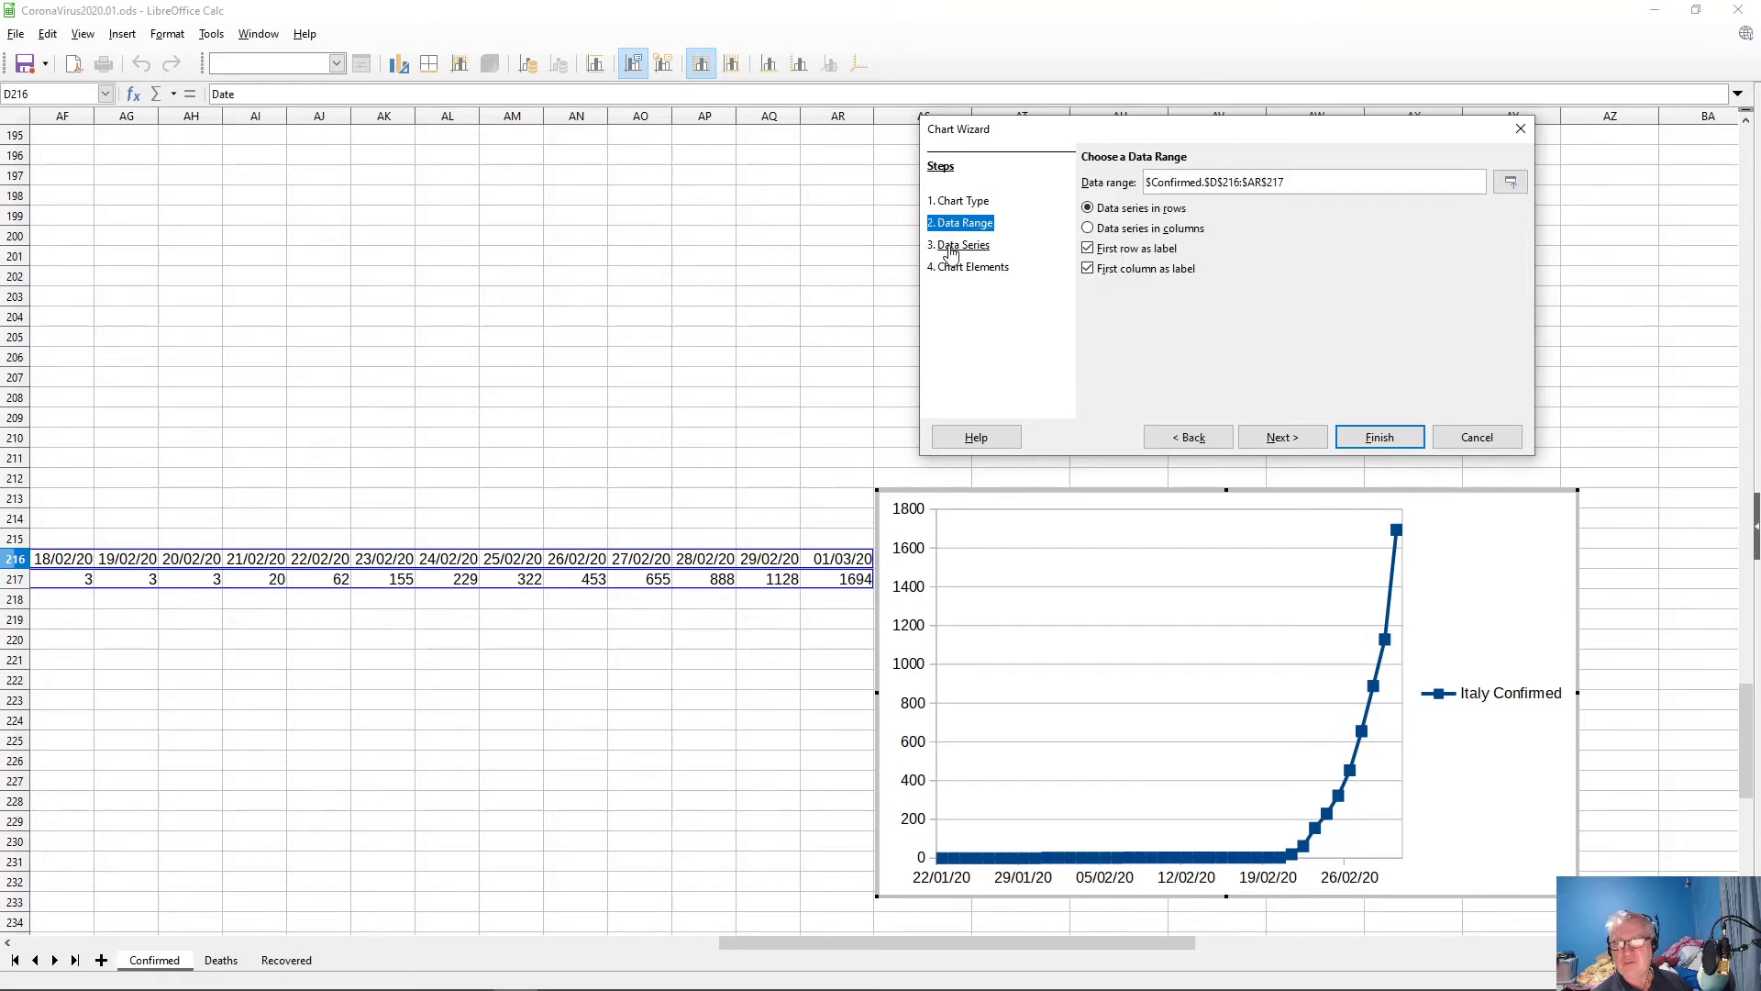
left_click(950, 247)
left_click(965, 267)
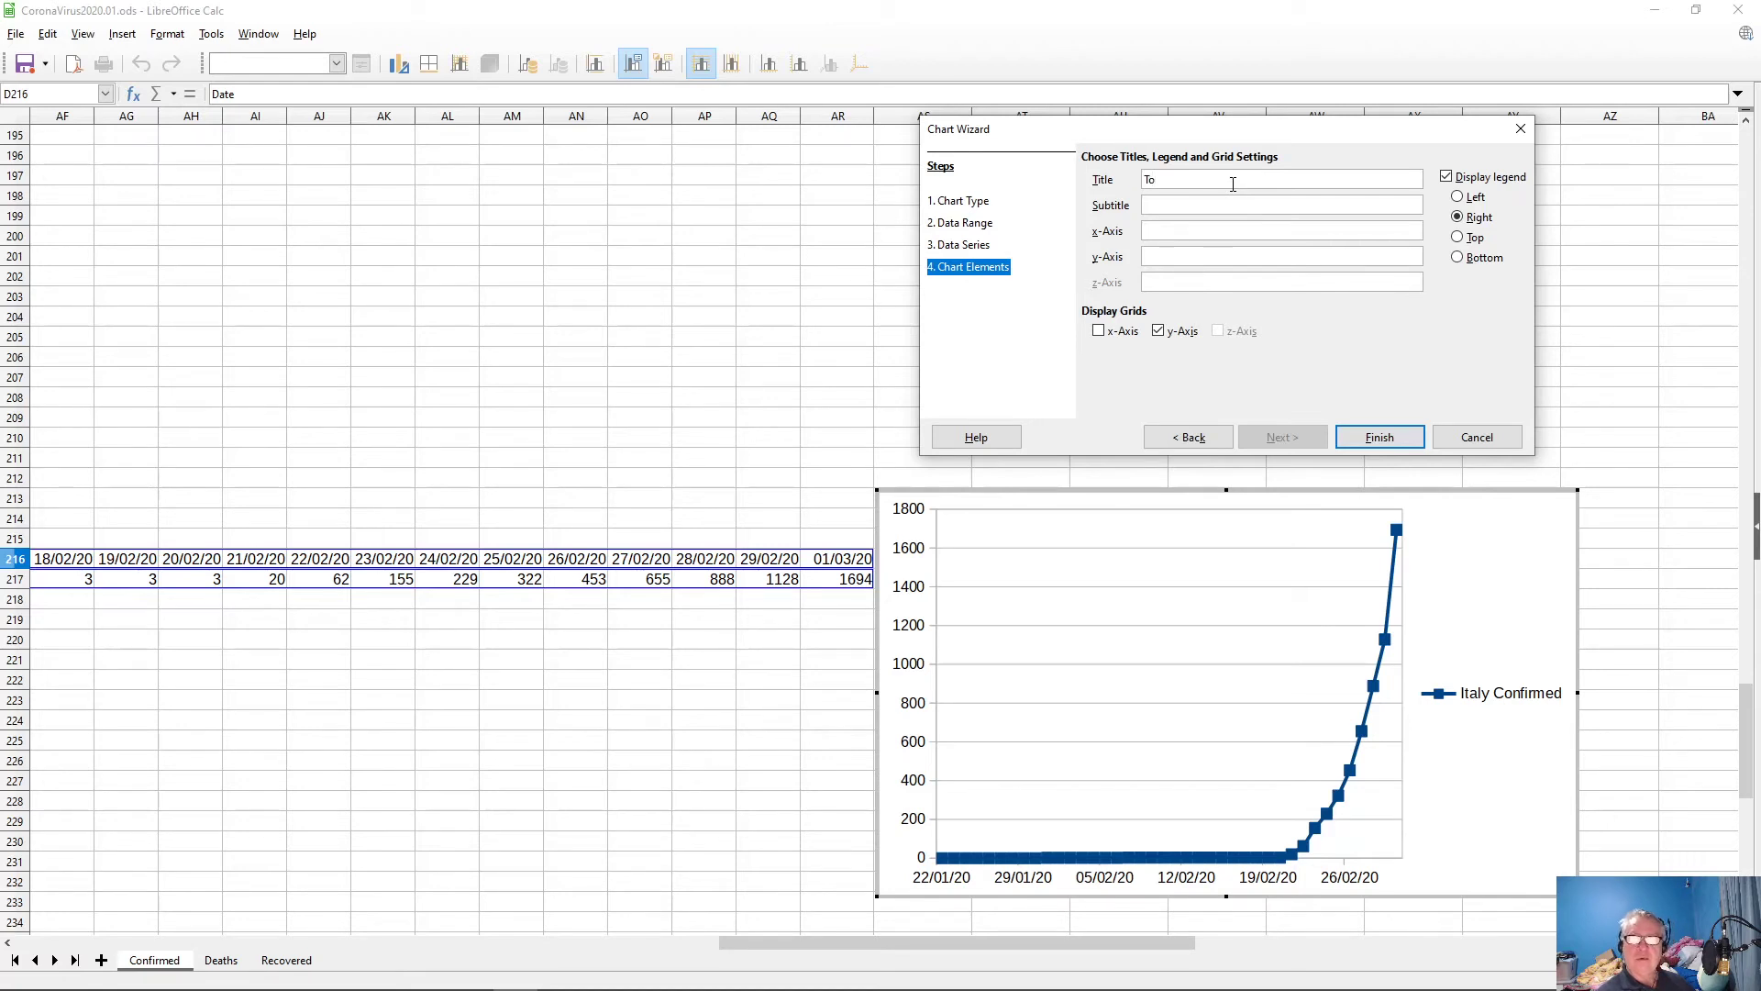
type("tal")
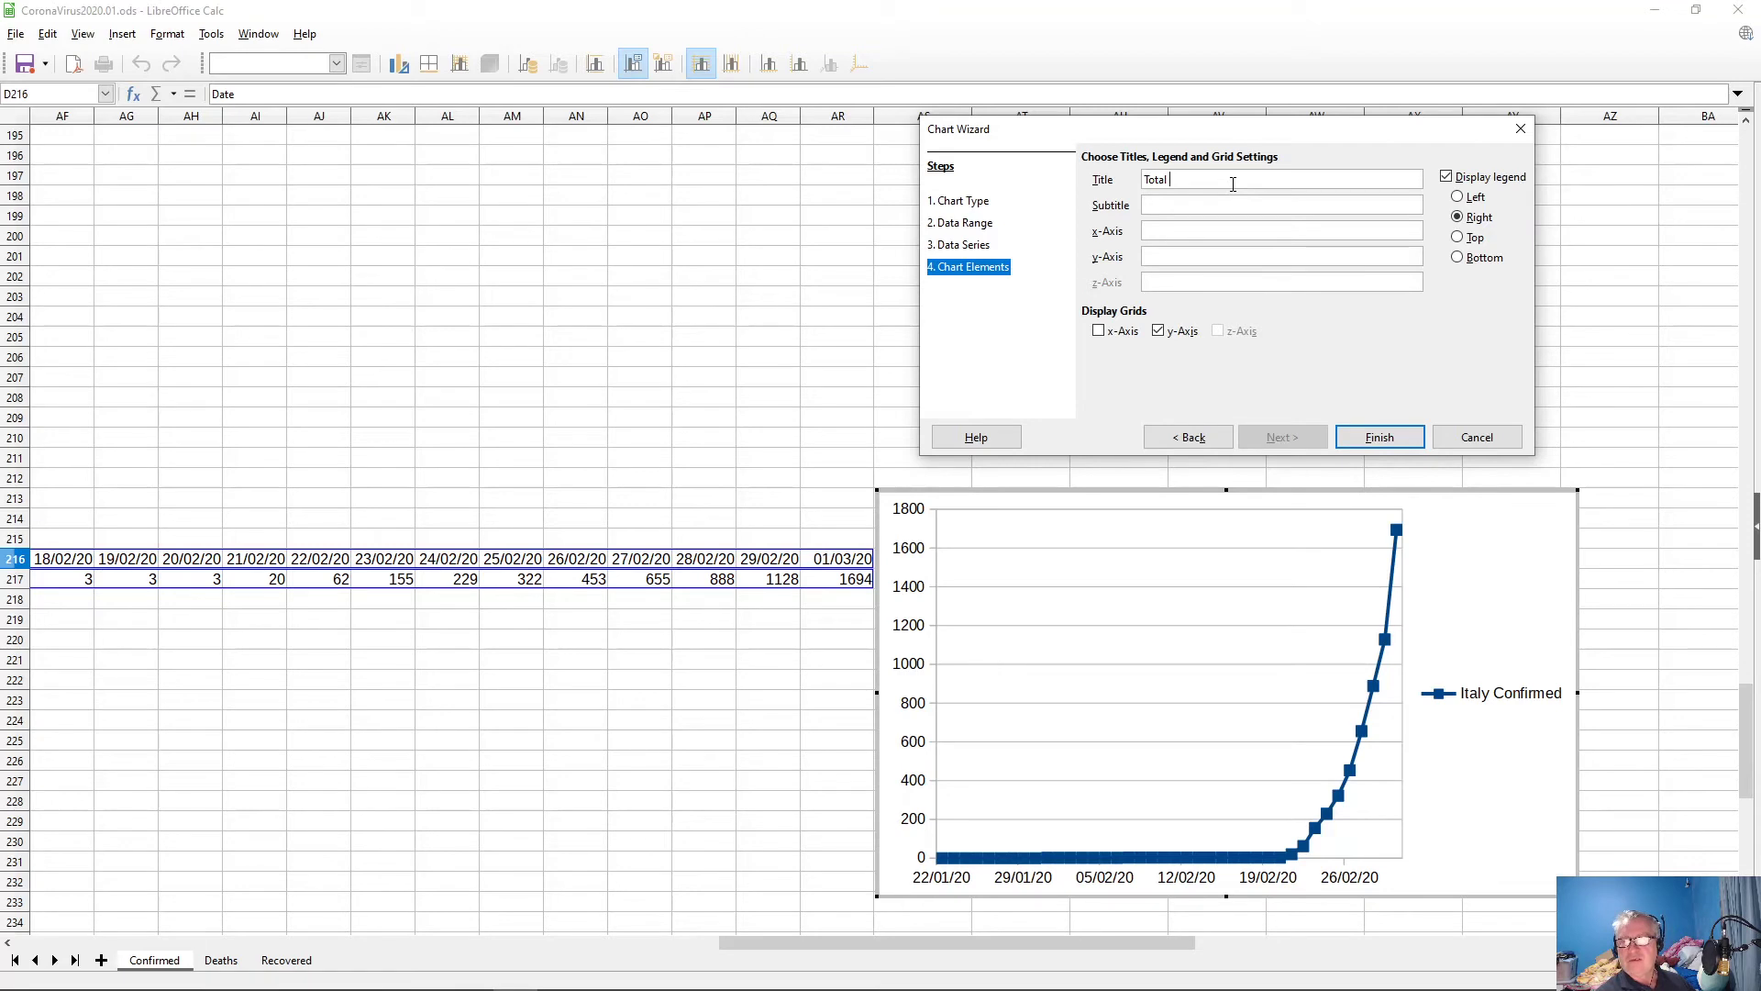
type(" confirmed infections Italy")
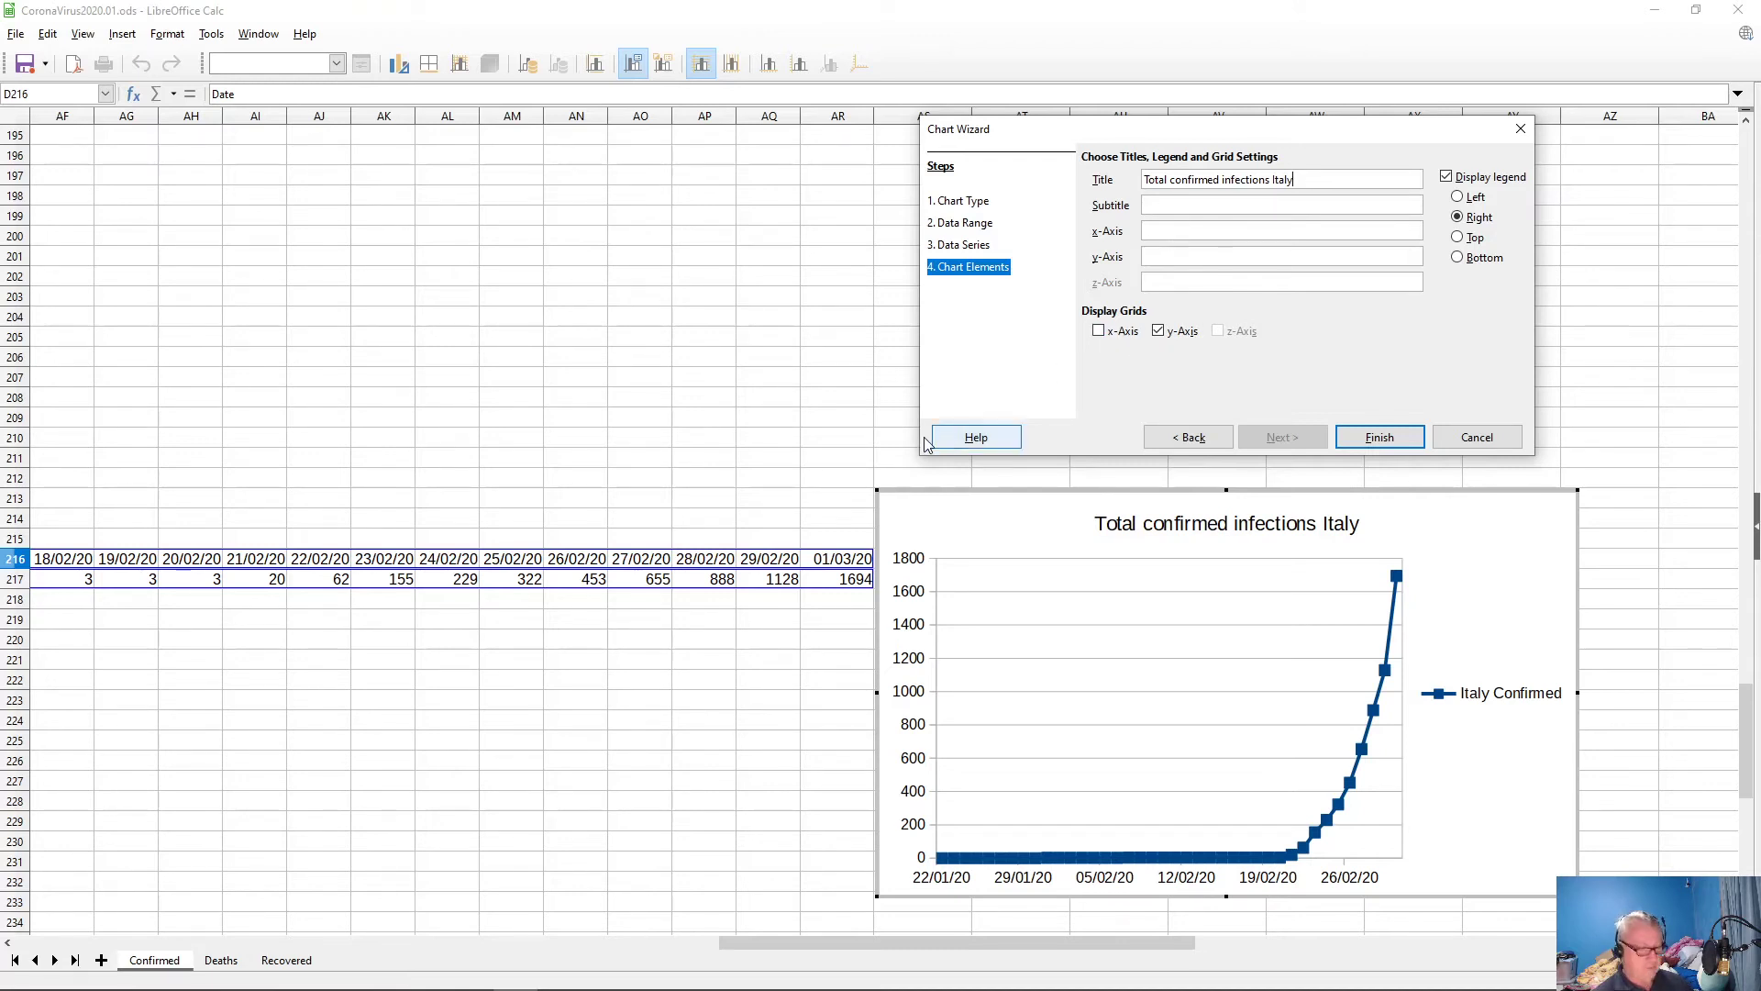
- Copy the Johns Hopkins dashboard's web address from the browser and paste it as the Italy chart's subtitle in LibreOffice Calc
key("alt+Tab")
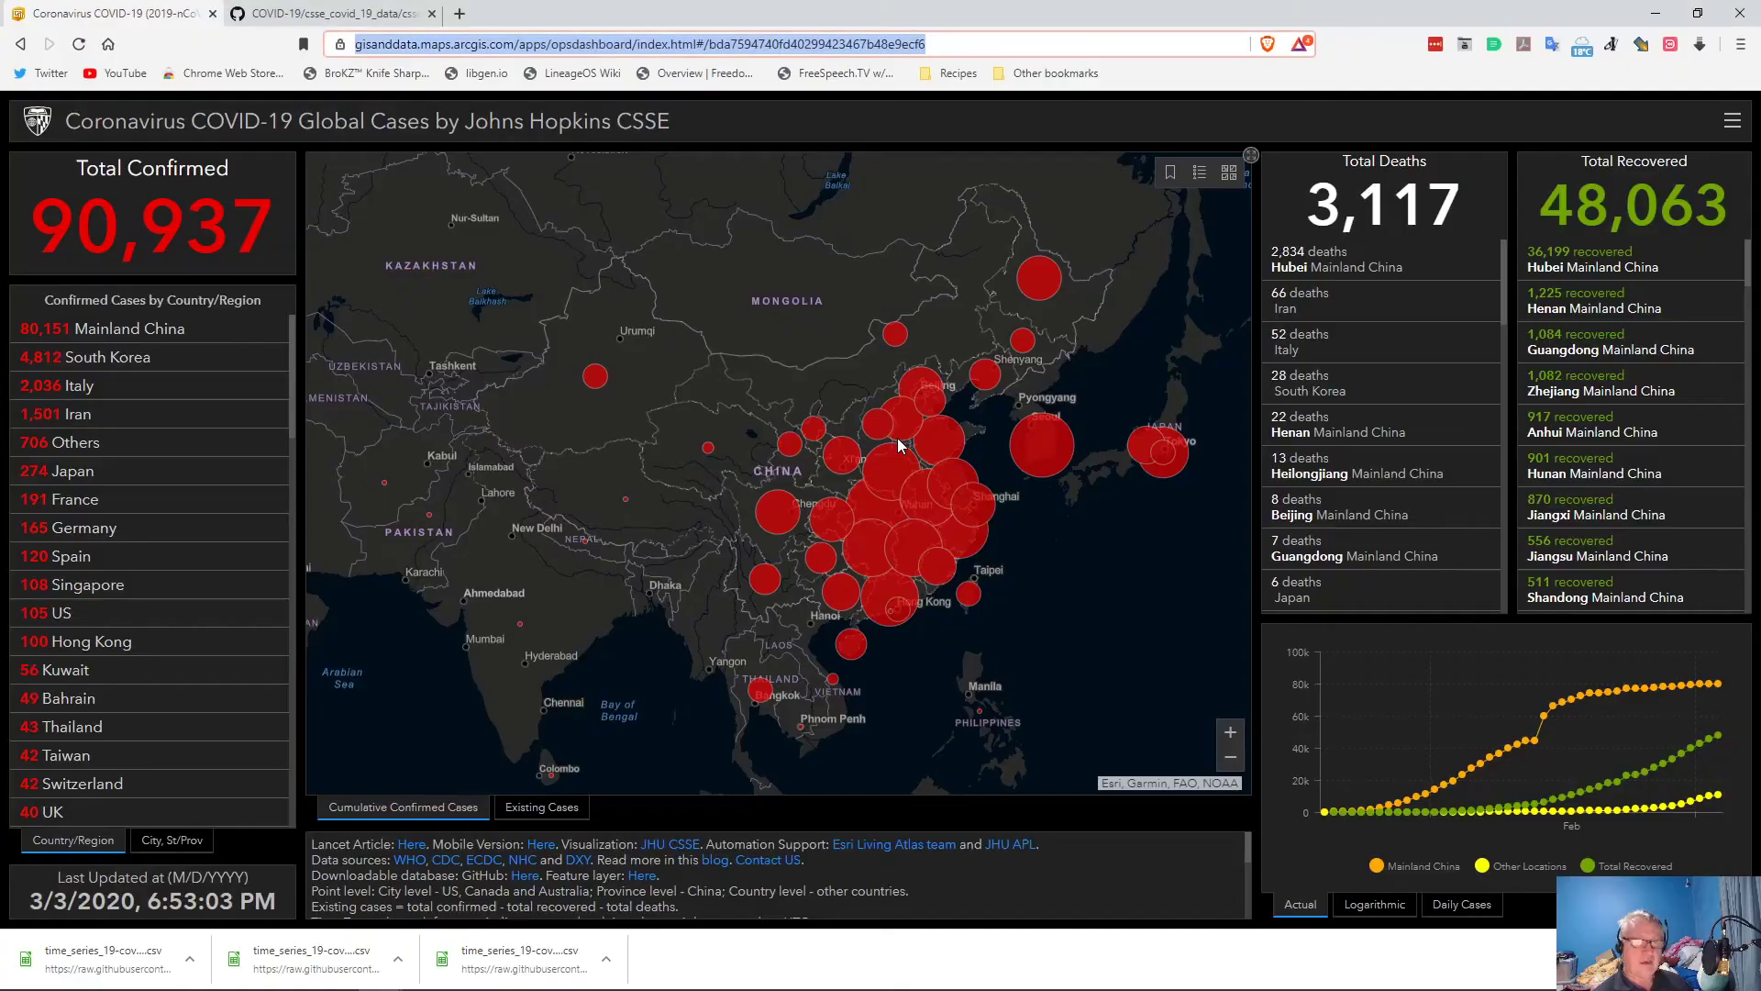
right_click(887, 47)
left_click(932, 147)
key("alt+Tab")
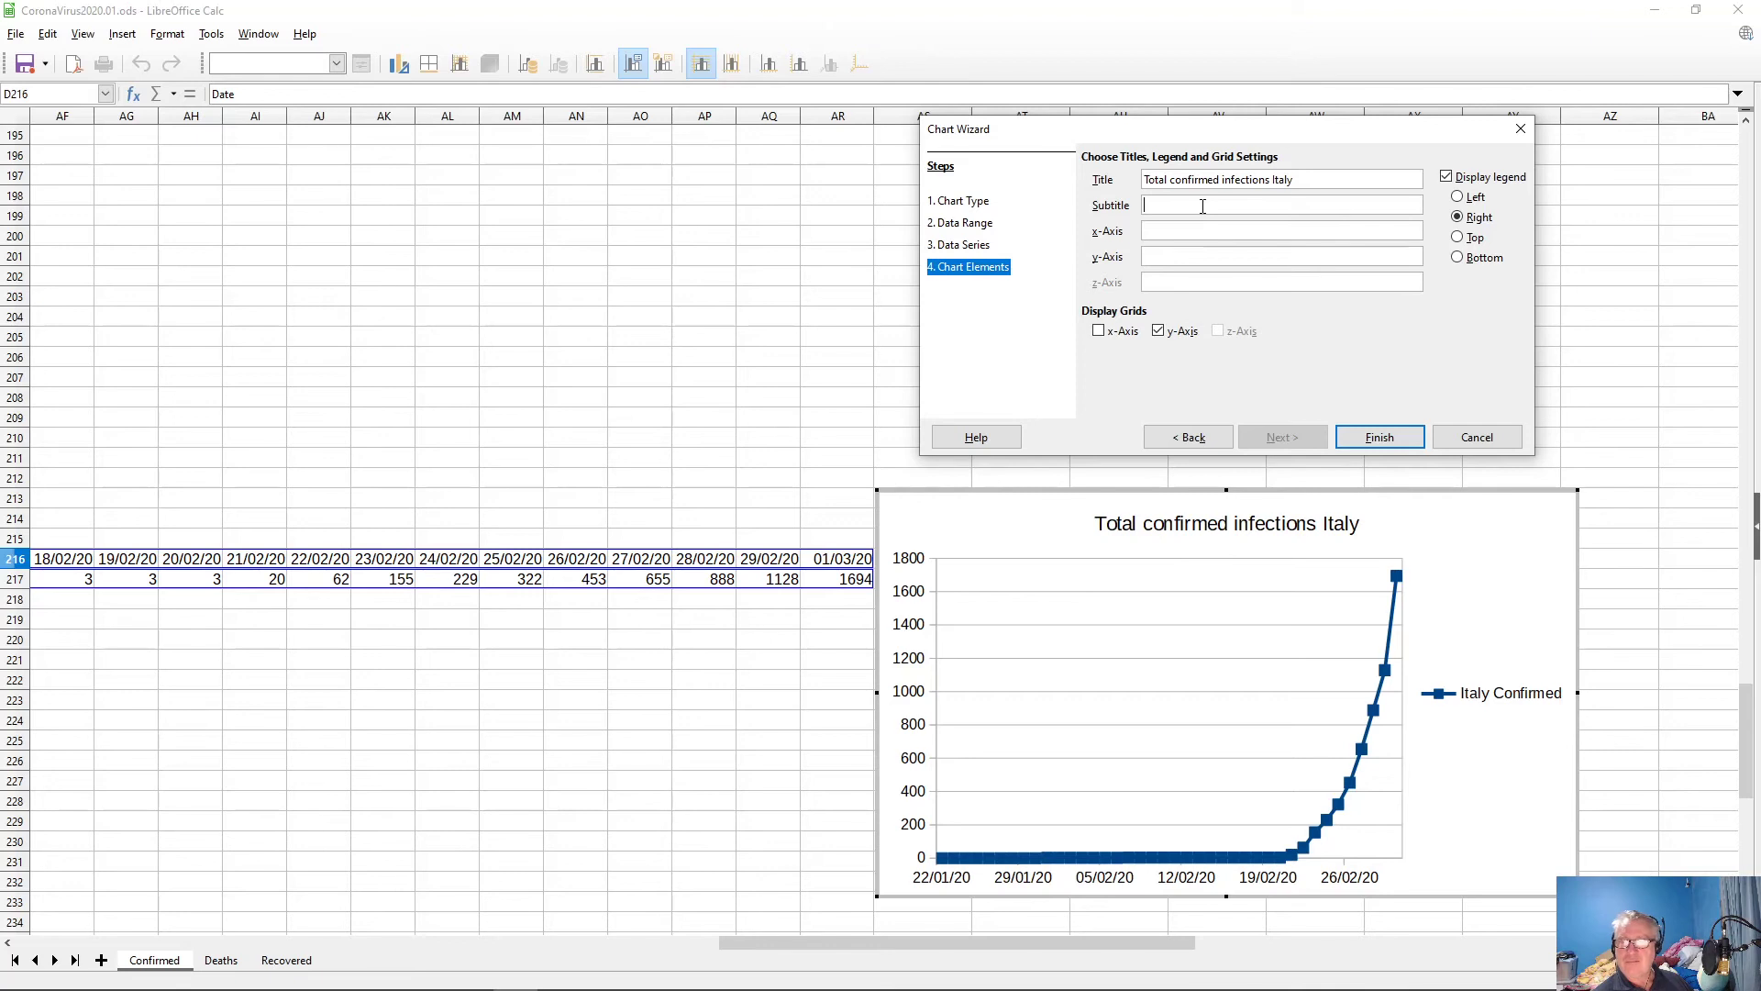
key("ctrl+v")
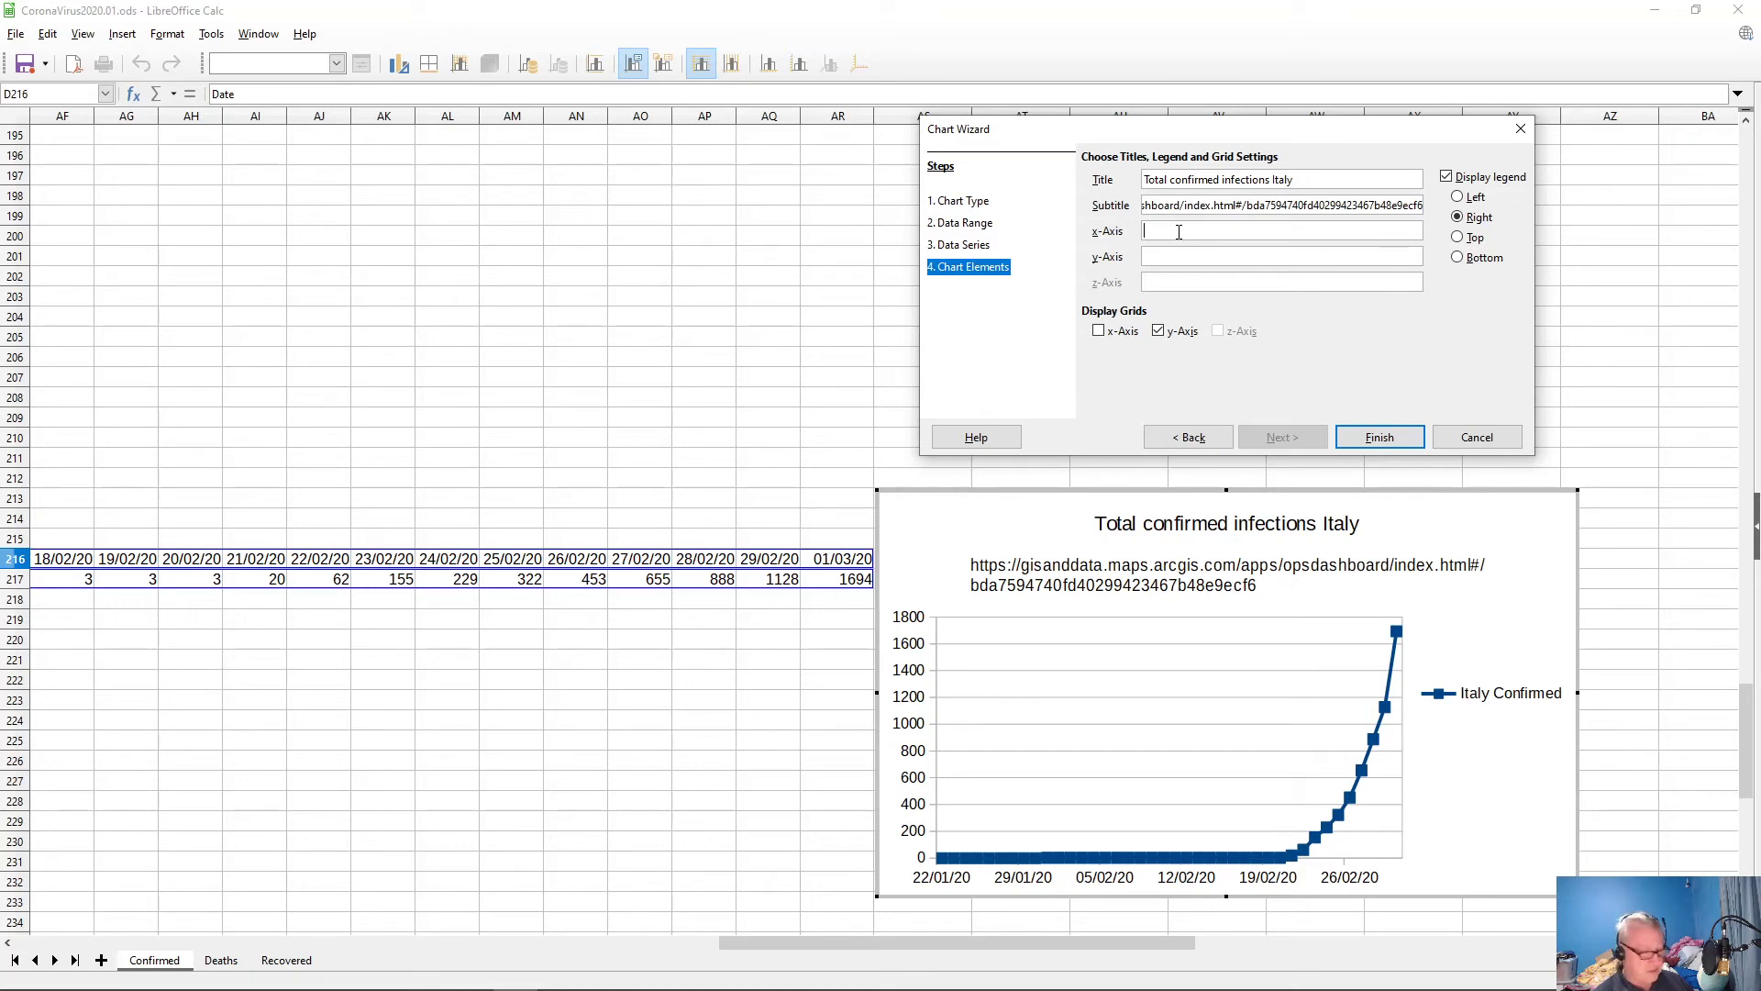
- Title the x-axis Date and the y-axis Infections, and finish creating the Italy chart
type("Date")
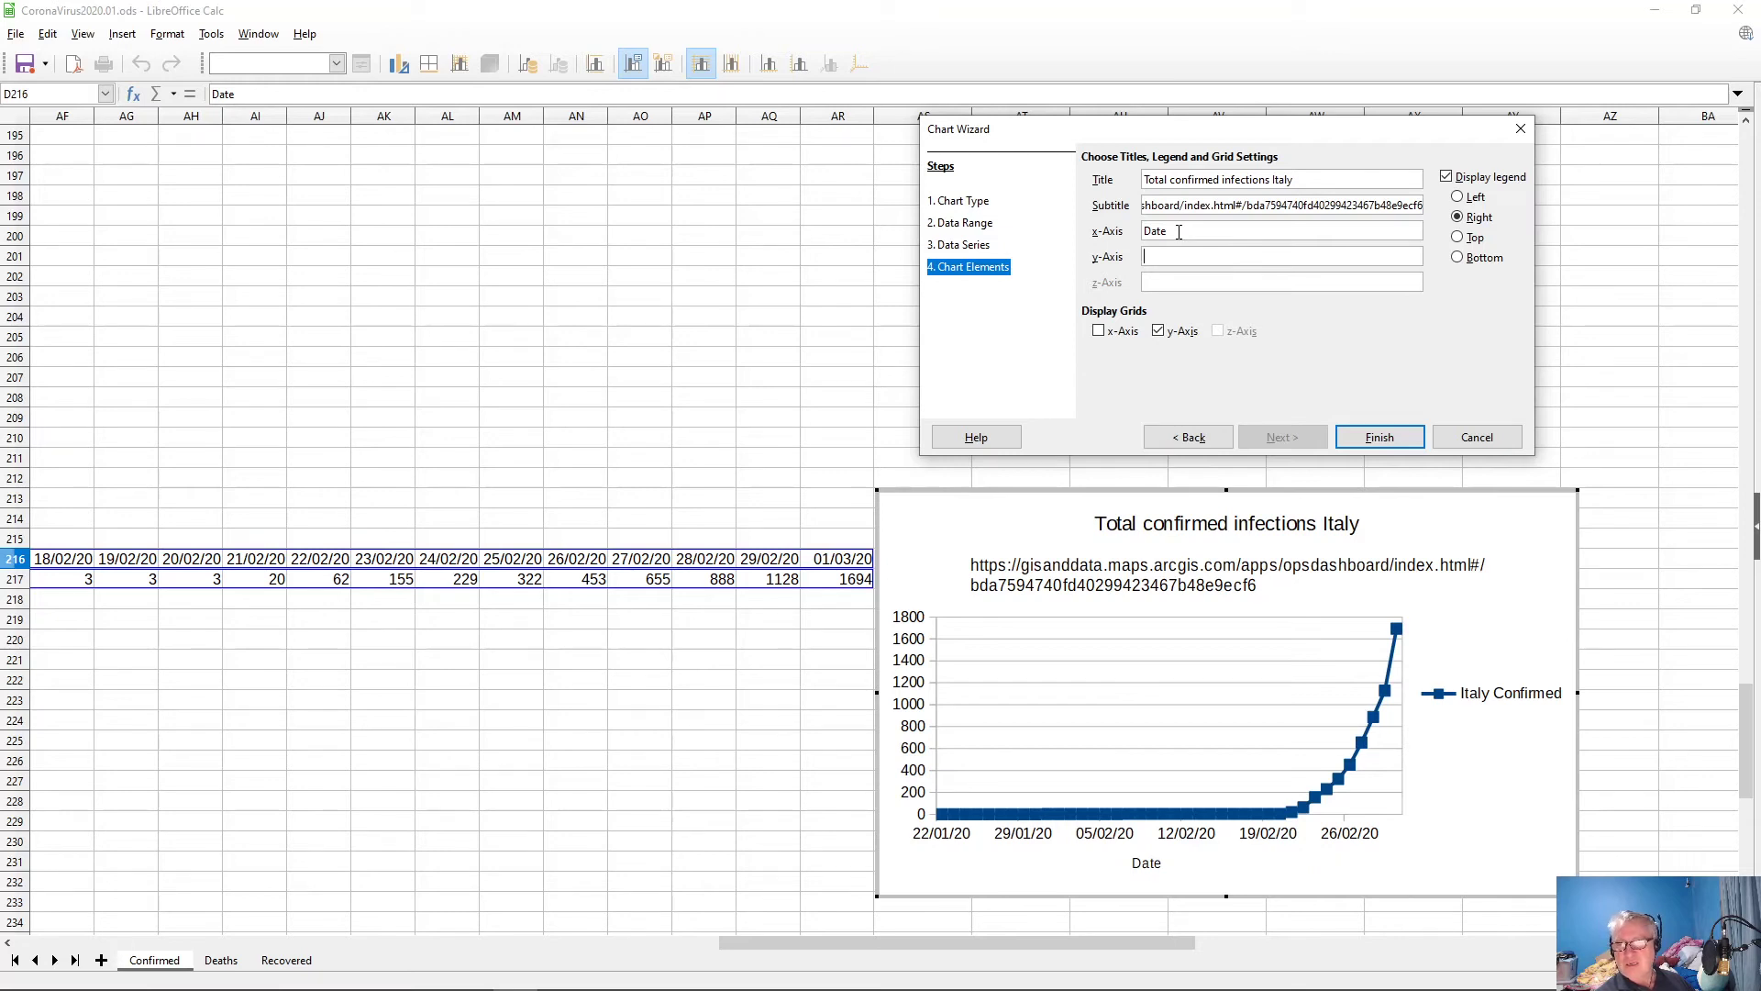
type("Infections")
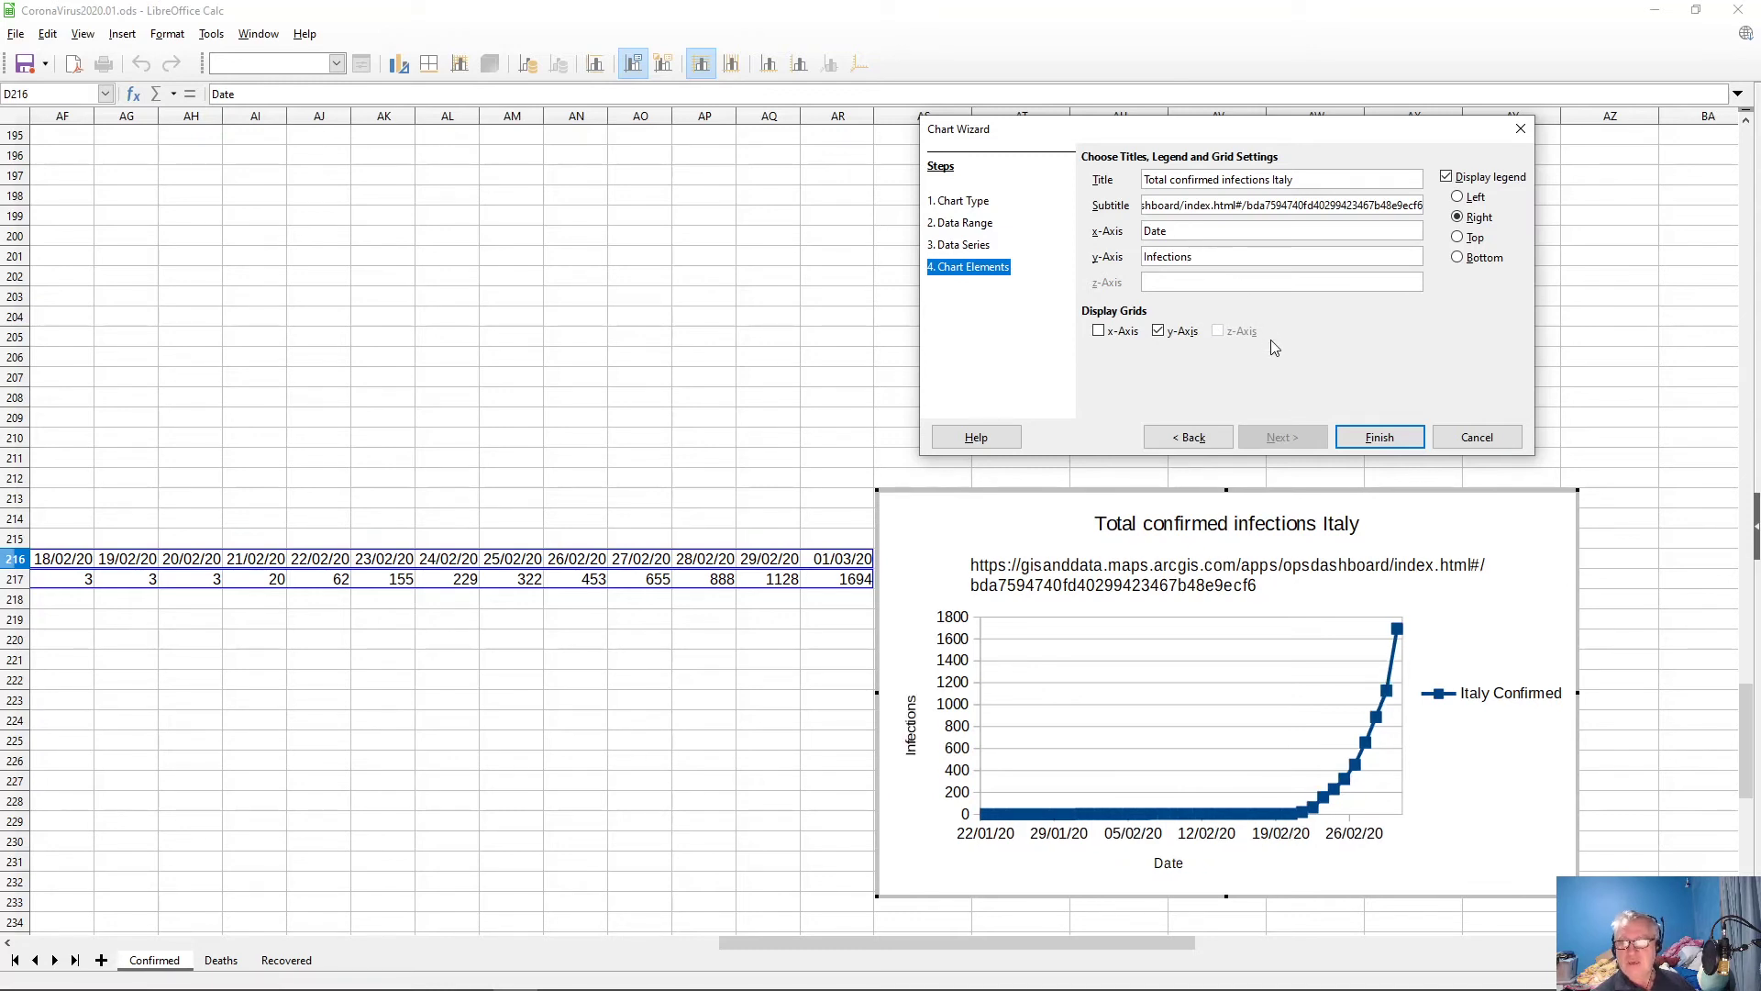
left_click(1361, 438)
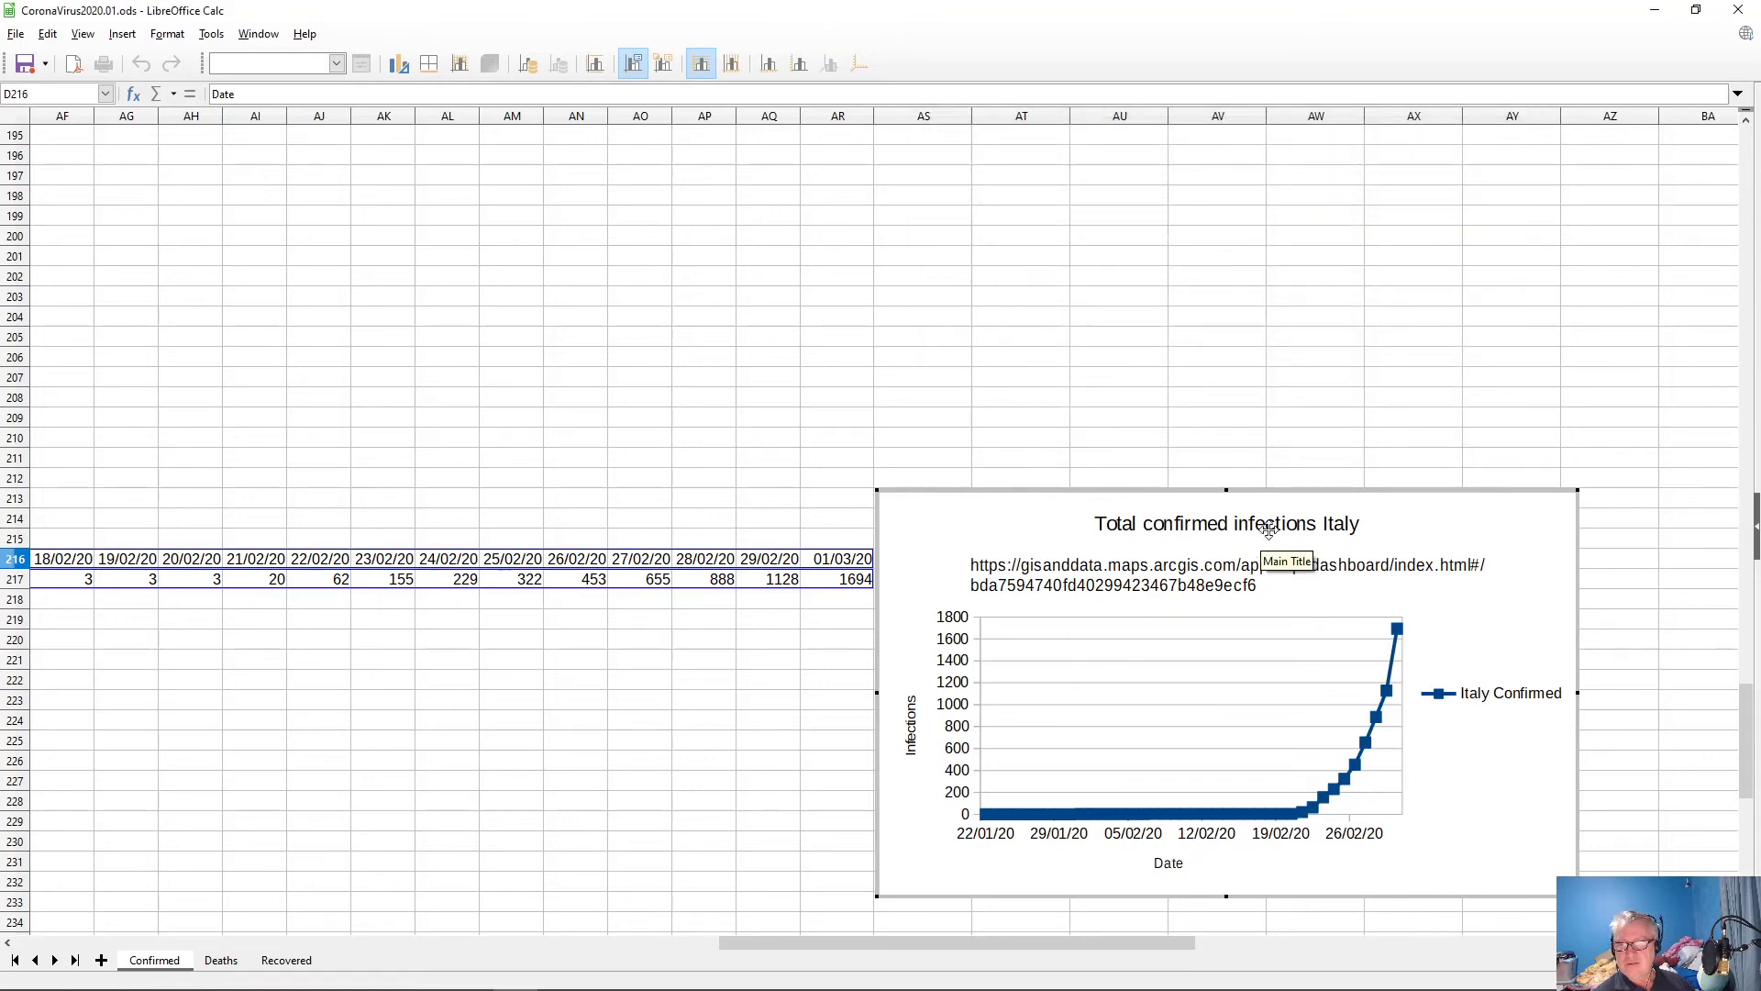
- Move the Italy chart directly beneath its data rows, with its upper-left corner at cell D219
left_click_drag(1324, 500, 3, 627)
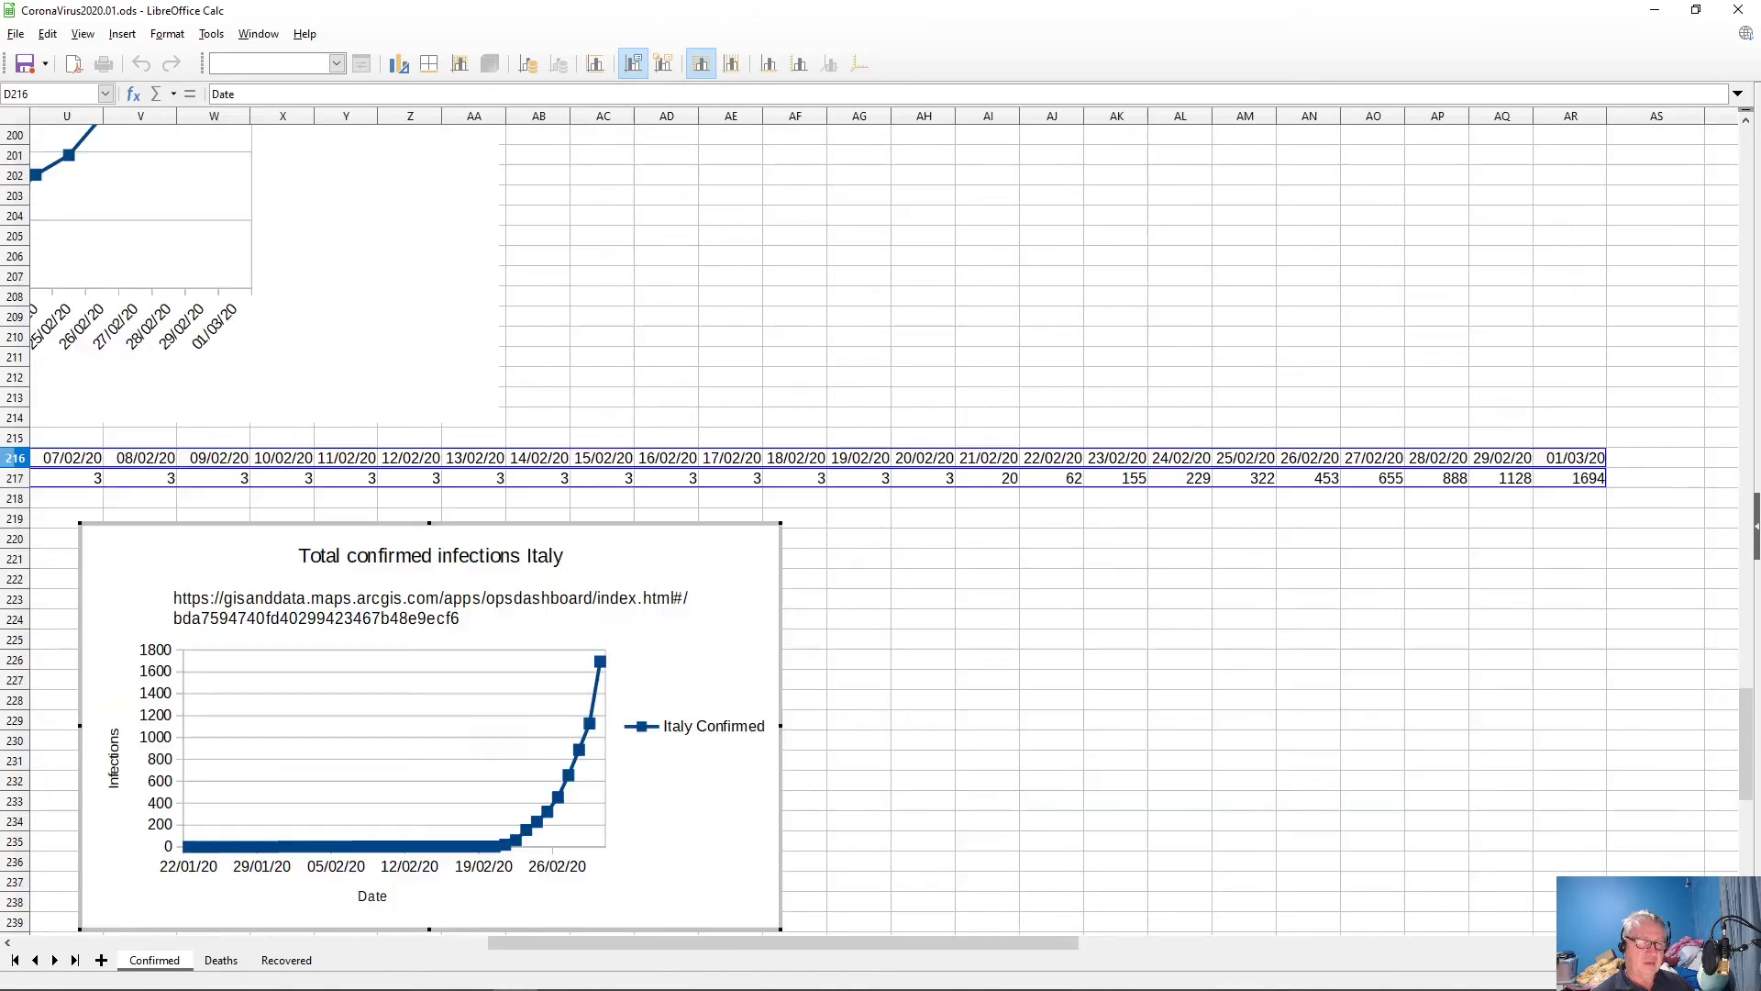
left_click_drag(619, 523, 0, 528)
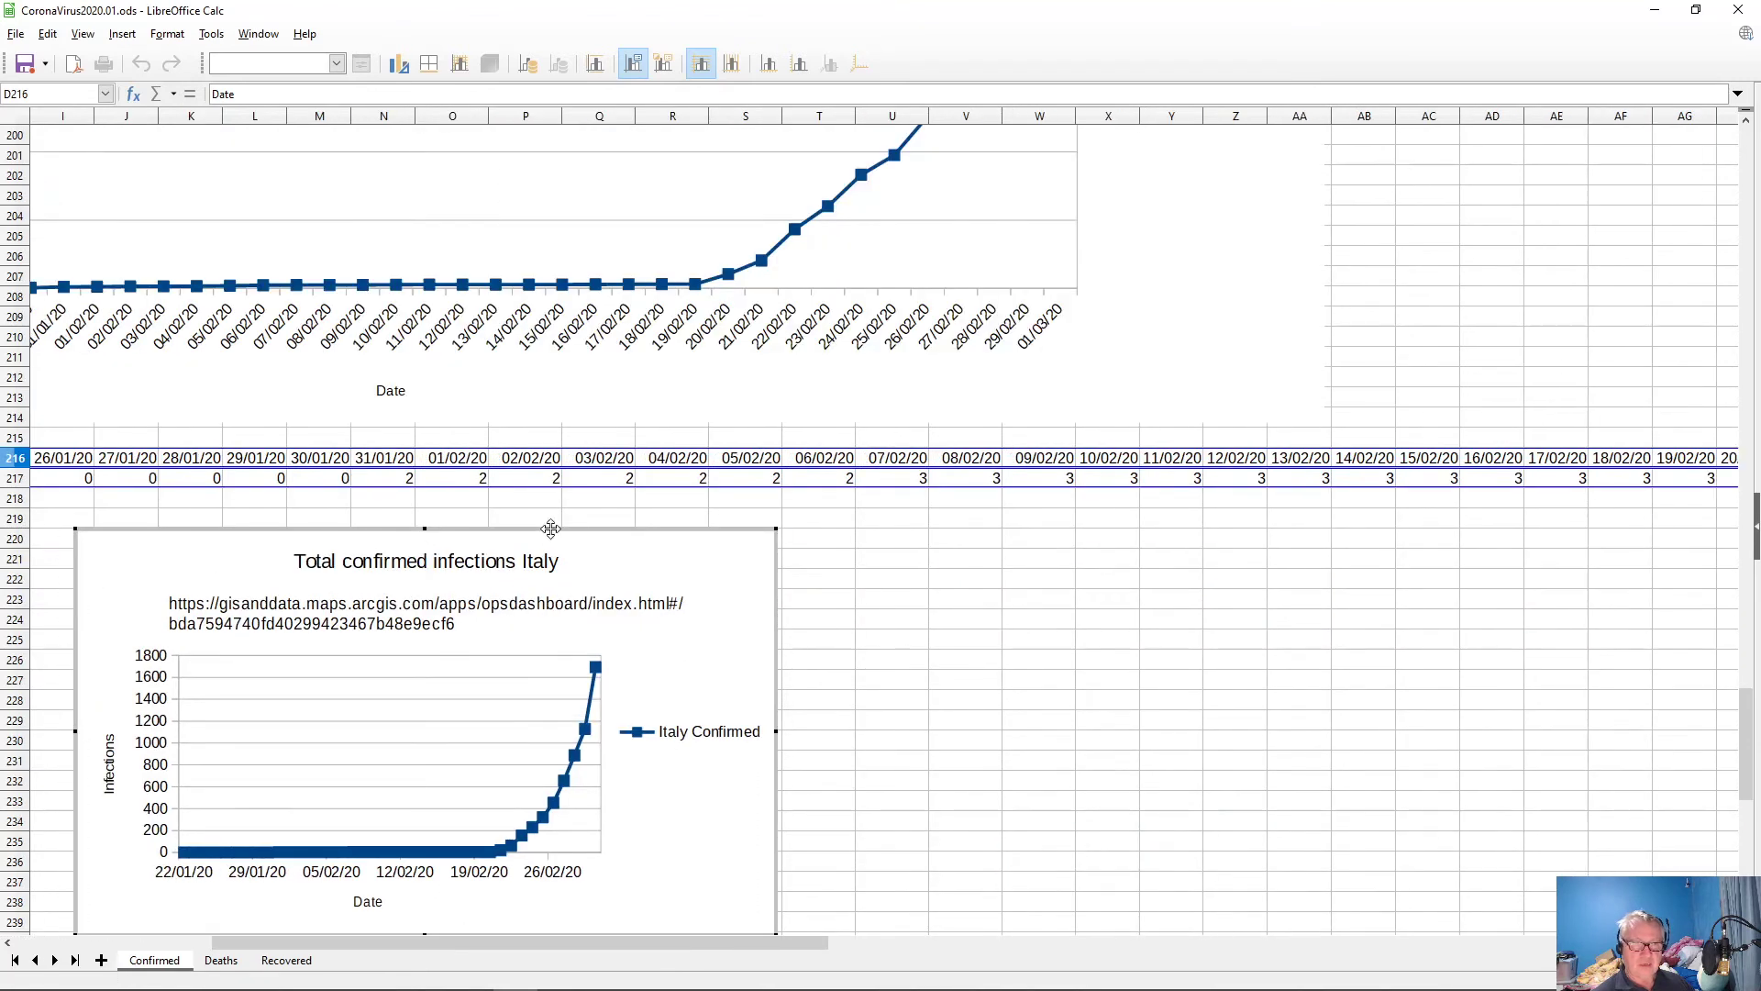
left_click_drag(641, 522, 0, 527)
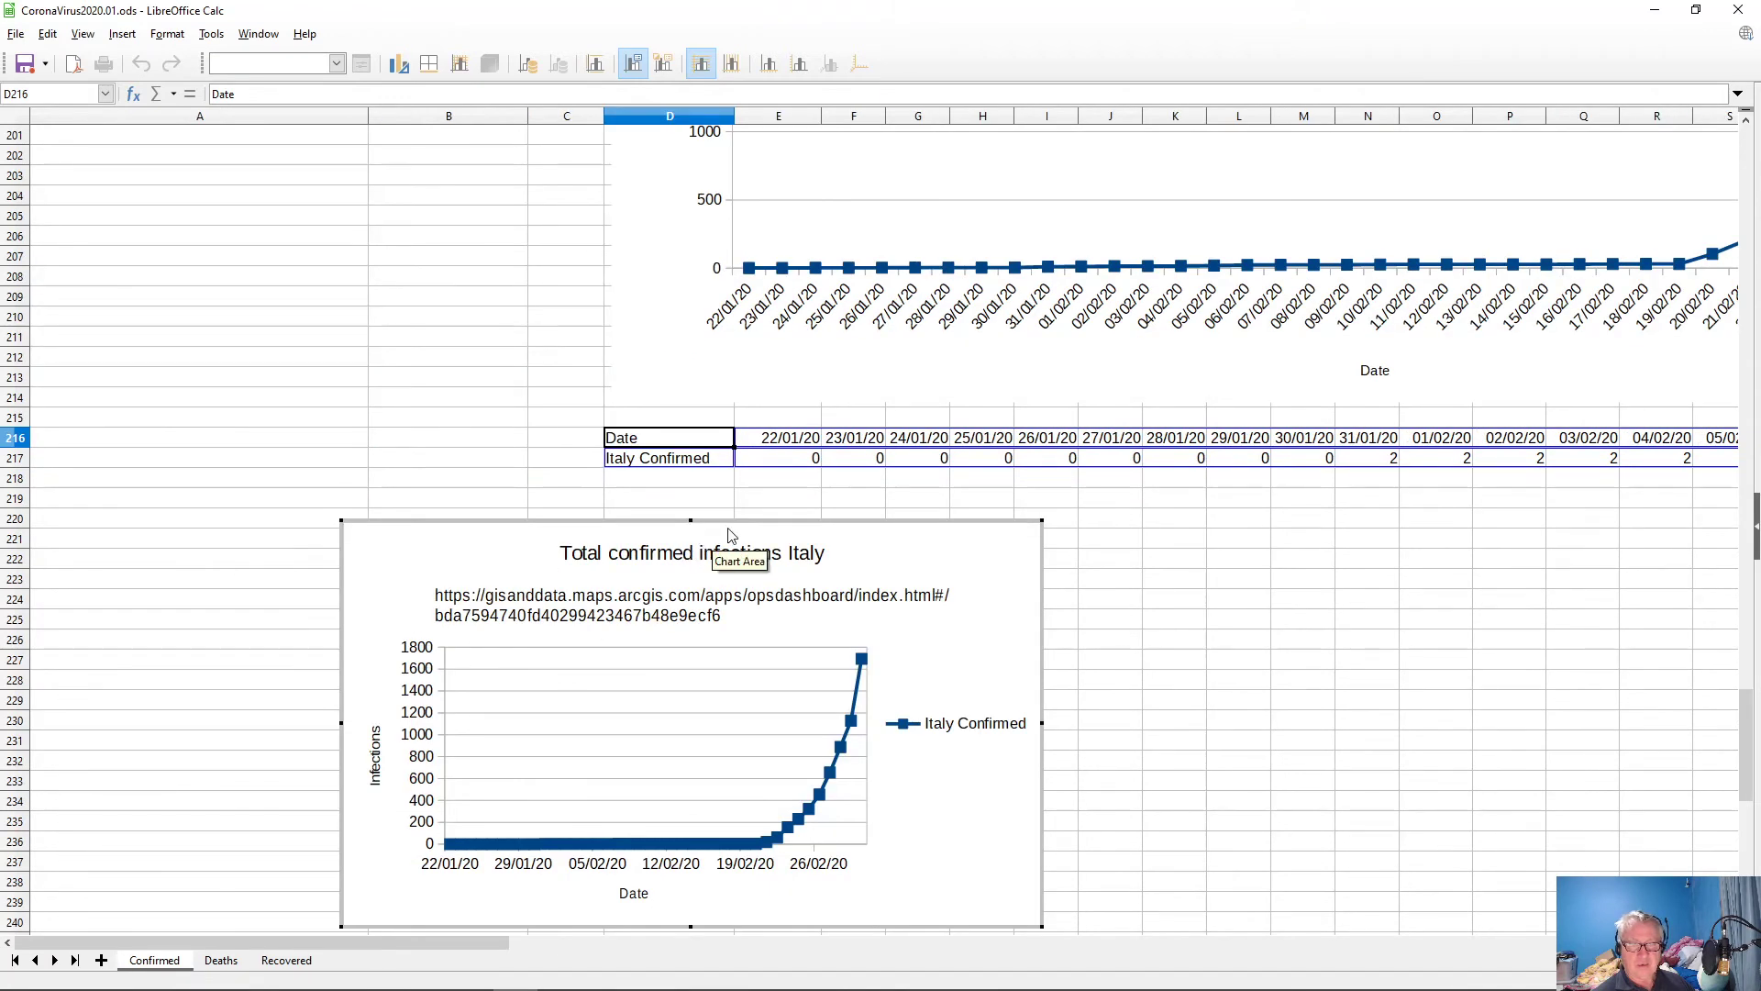
left_click_drag(733, 529, 997, 489)
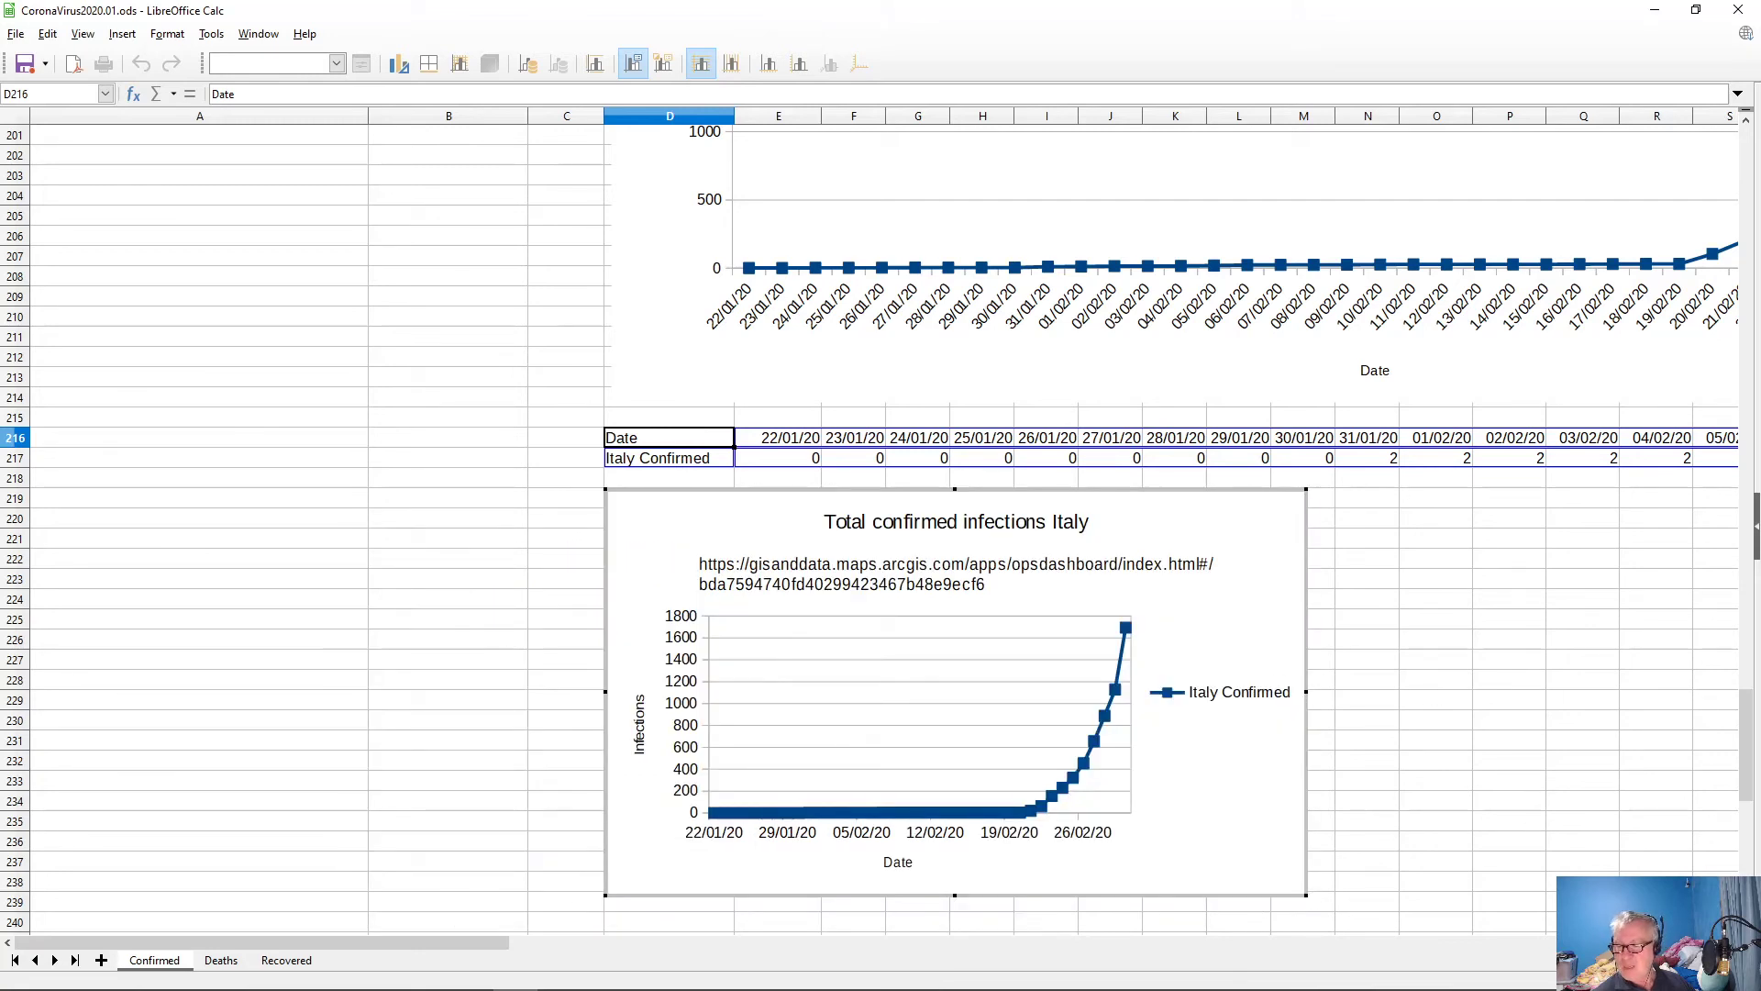
- Enlarge the Italy chart so it spans from column D to column AA and down to about row 258
scroll(880, 528, "right", 3)
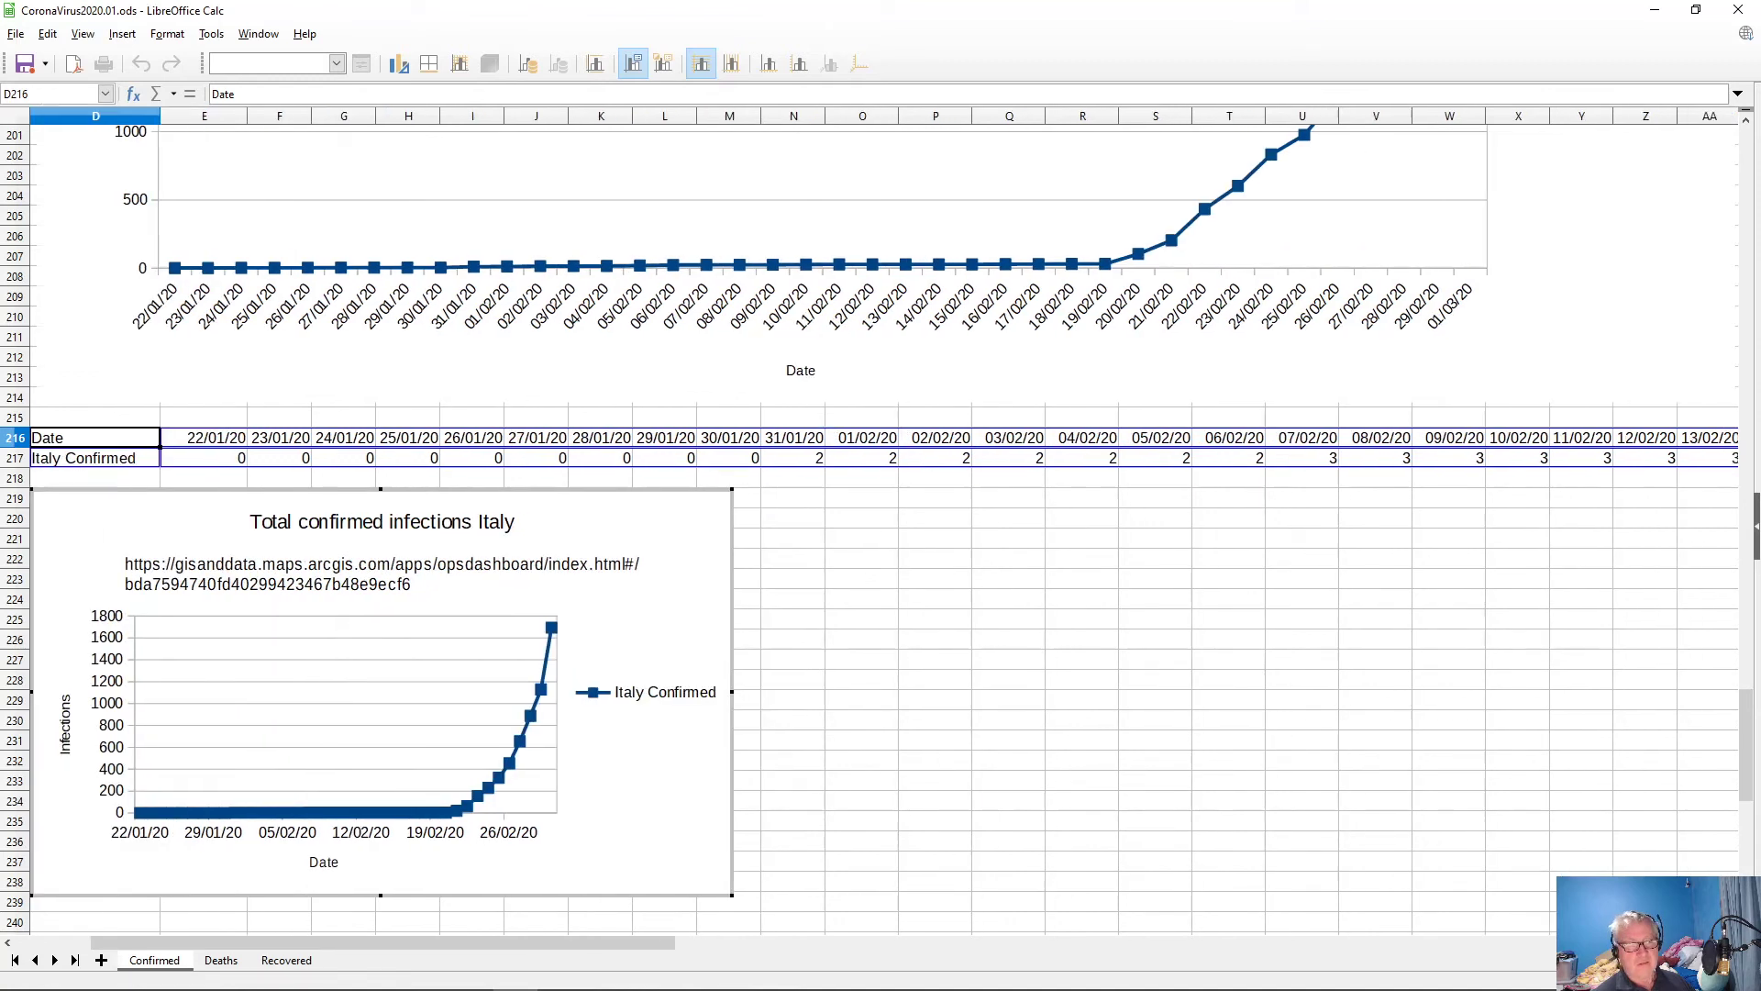
scroll(880, 527, "down", 3)
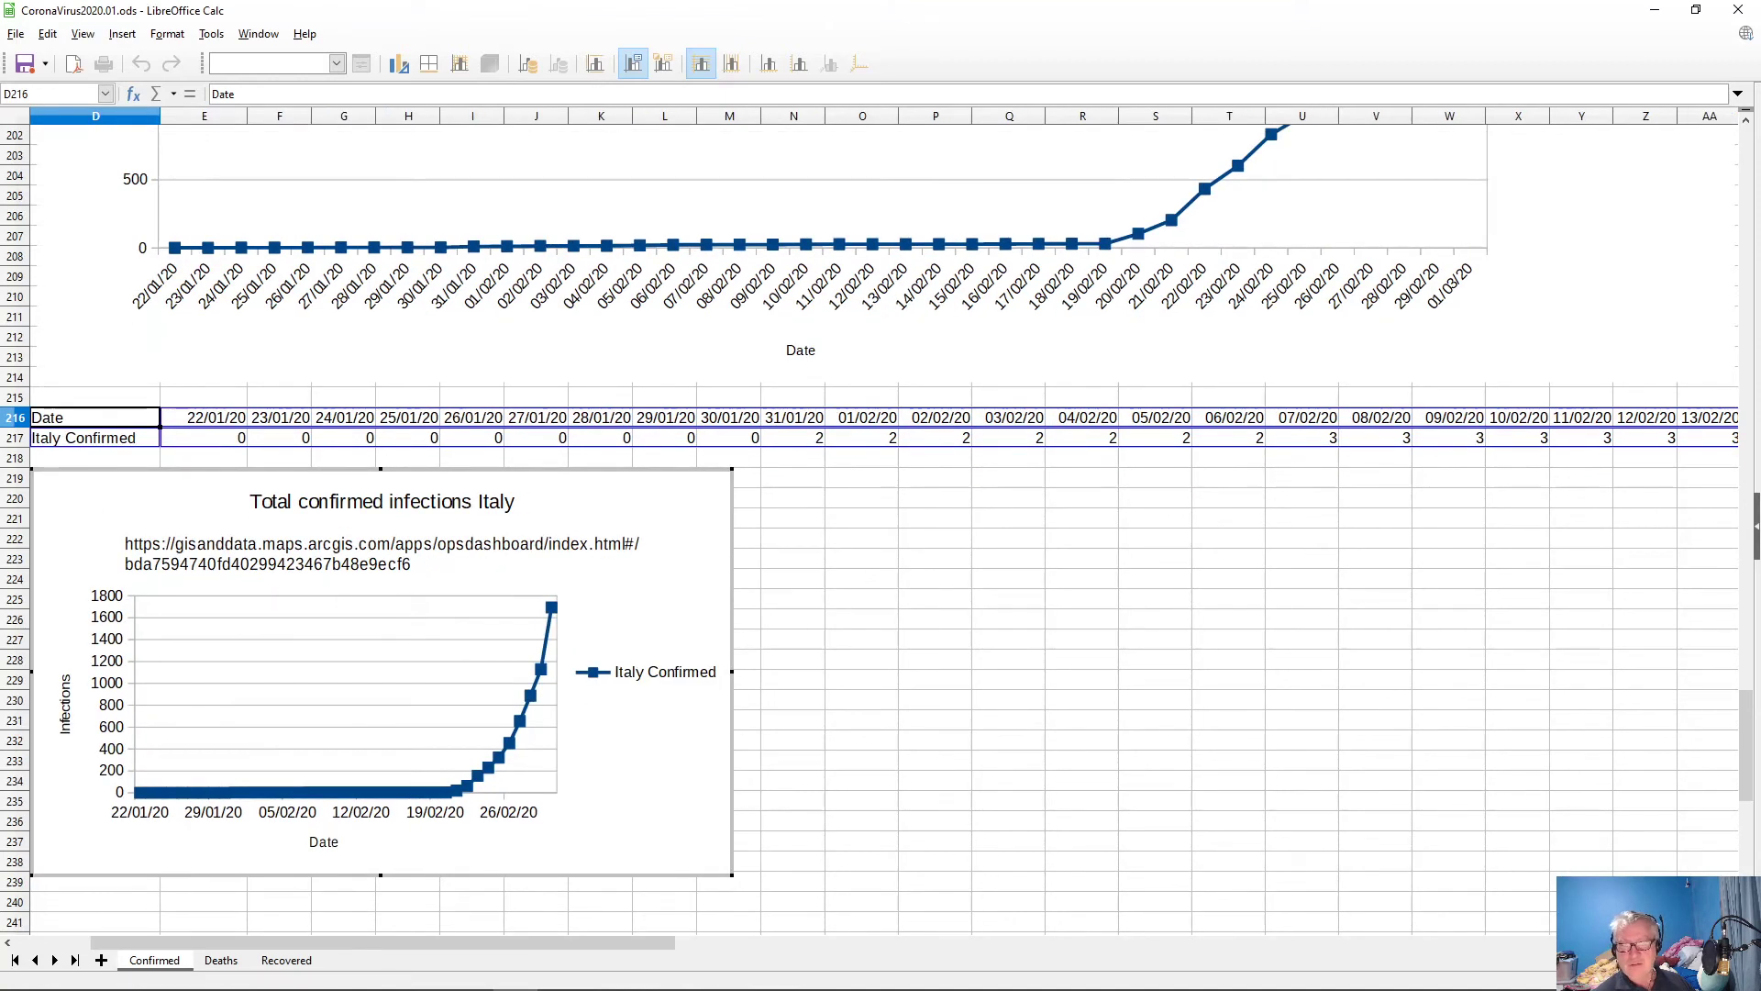
scroll(880, 527, "down", 2)
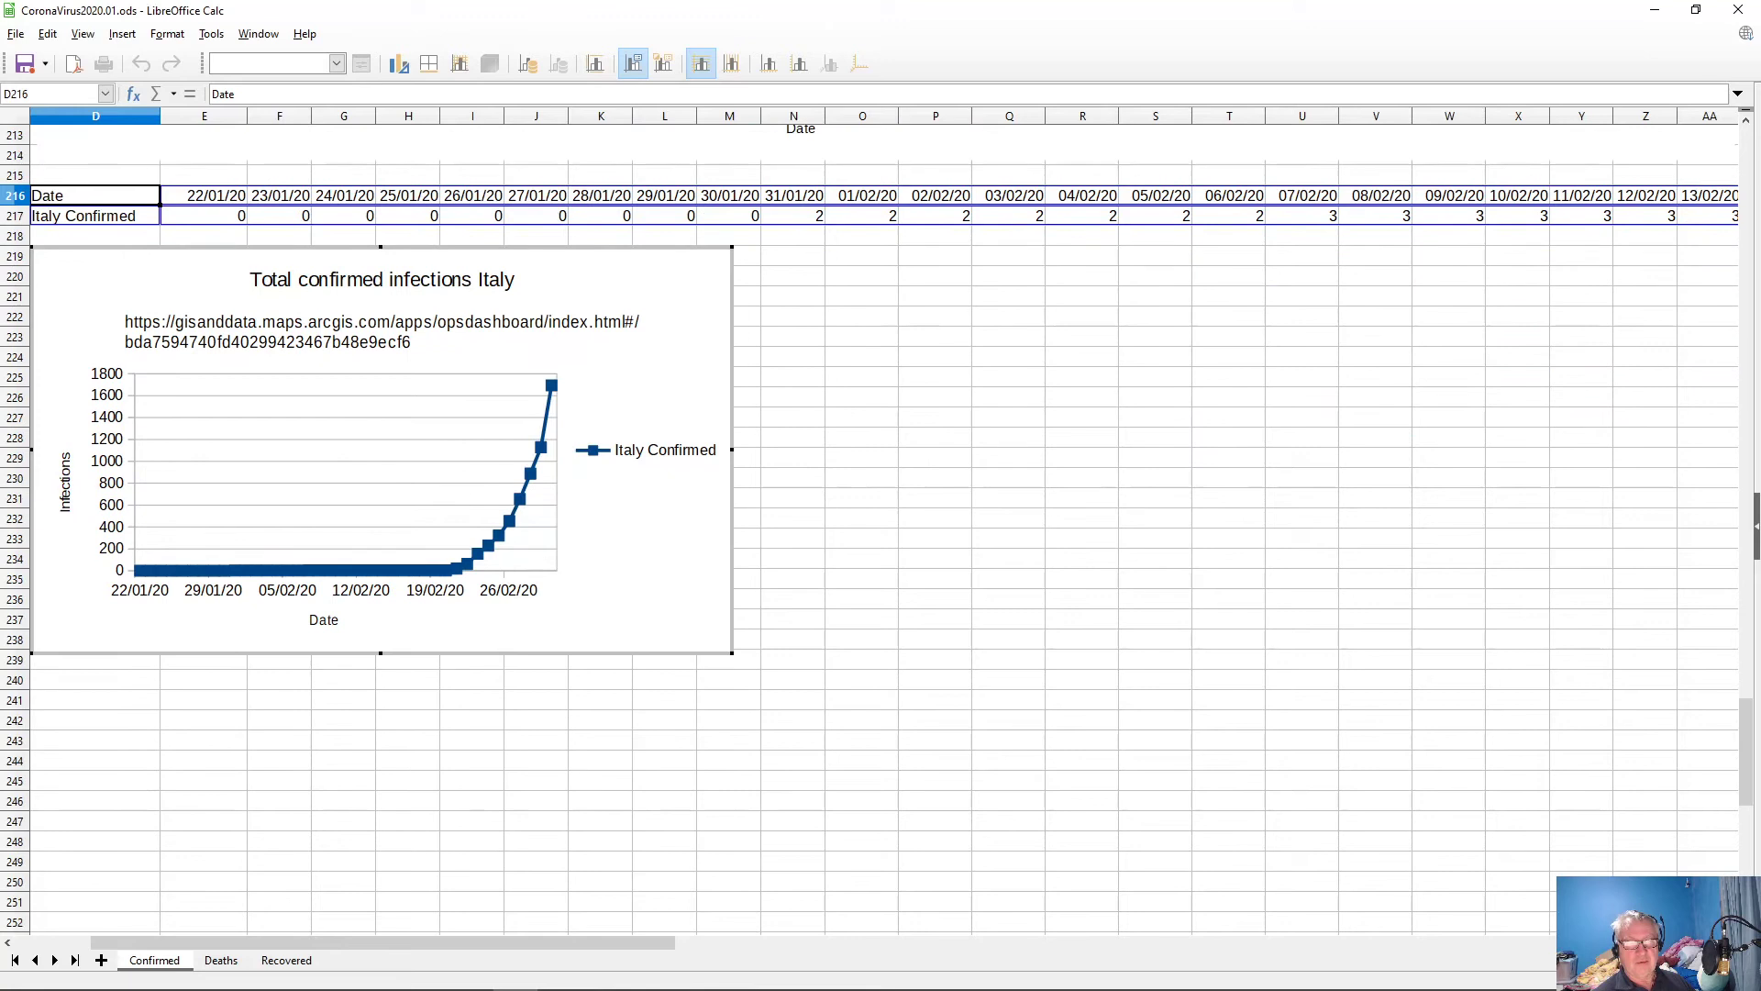
scroll(881, 528, "down", 1)
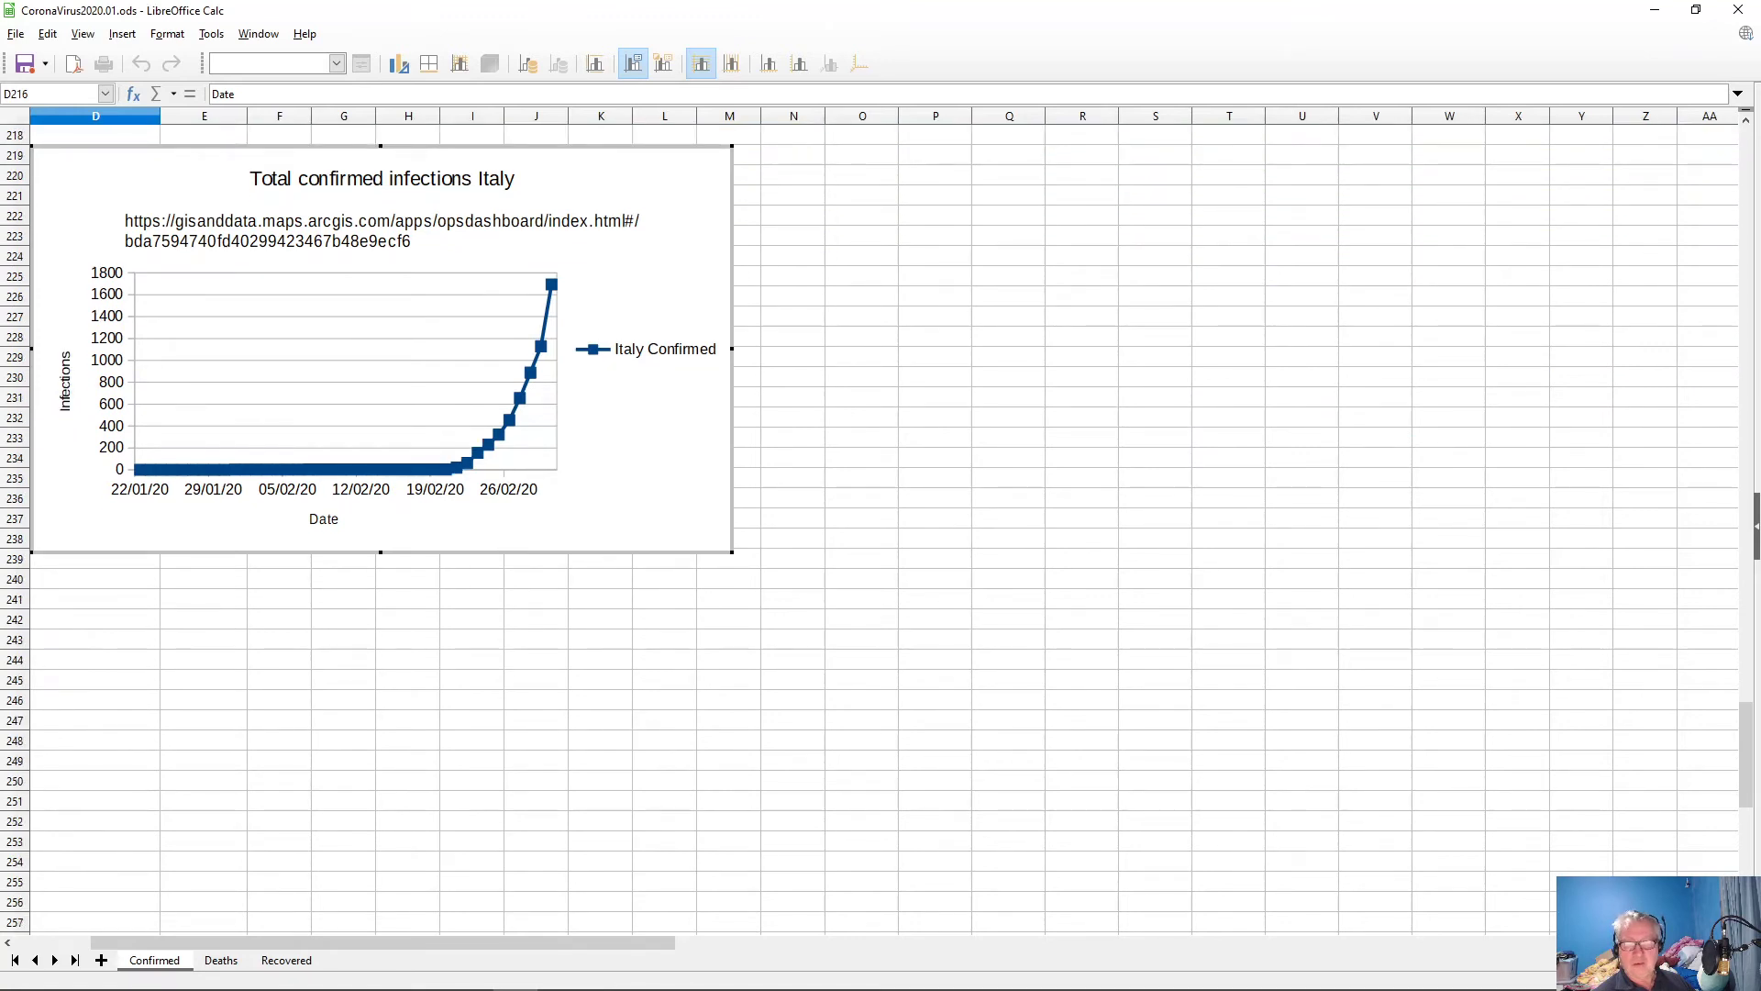
scroll(881, 527, "down", 1)
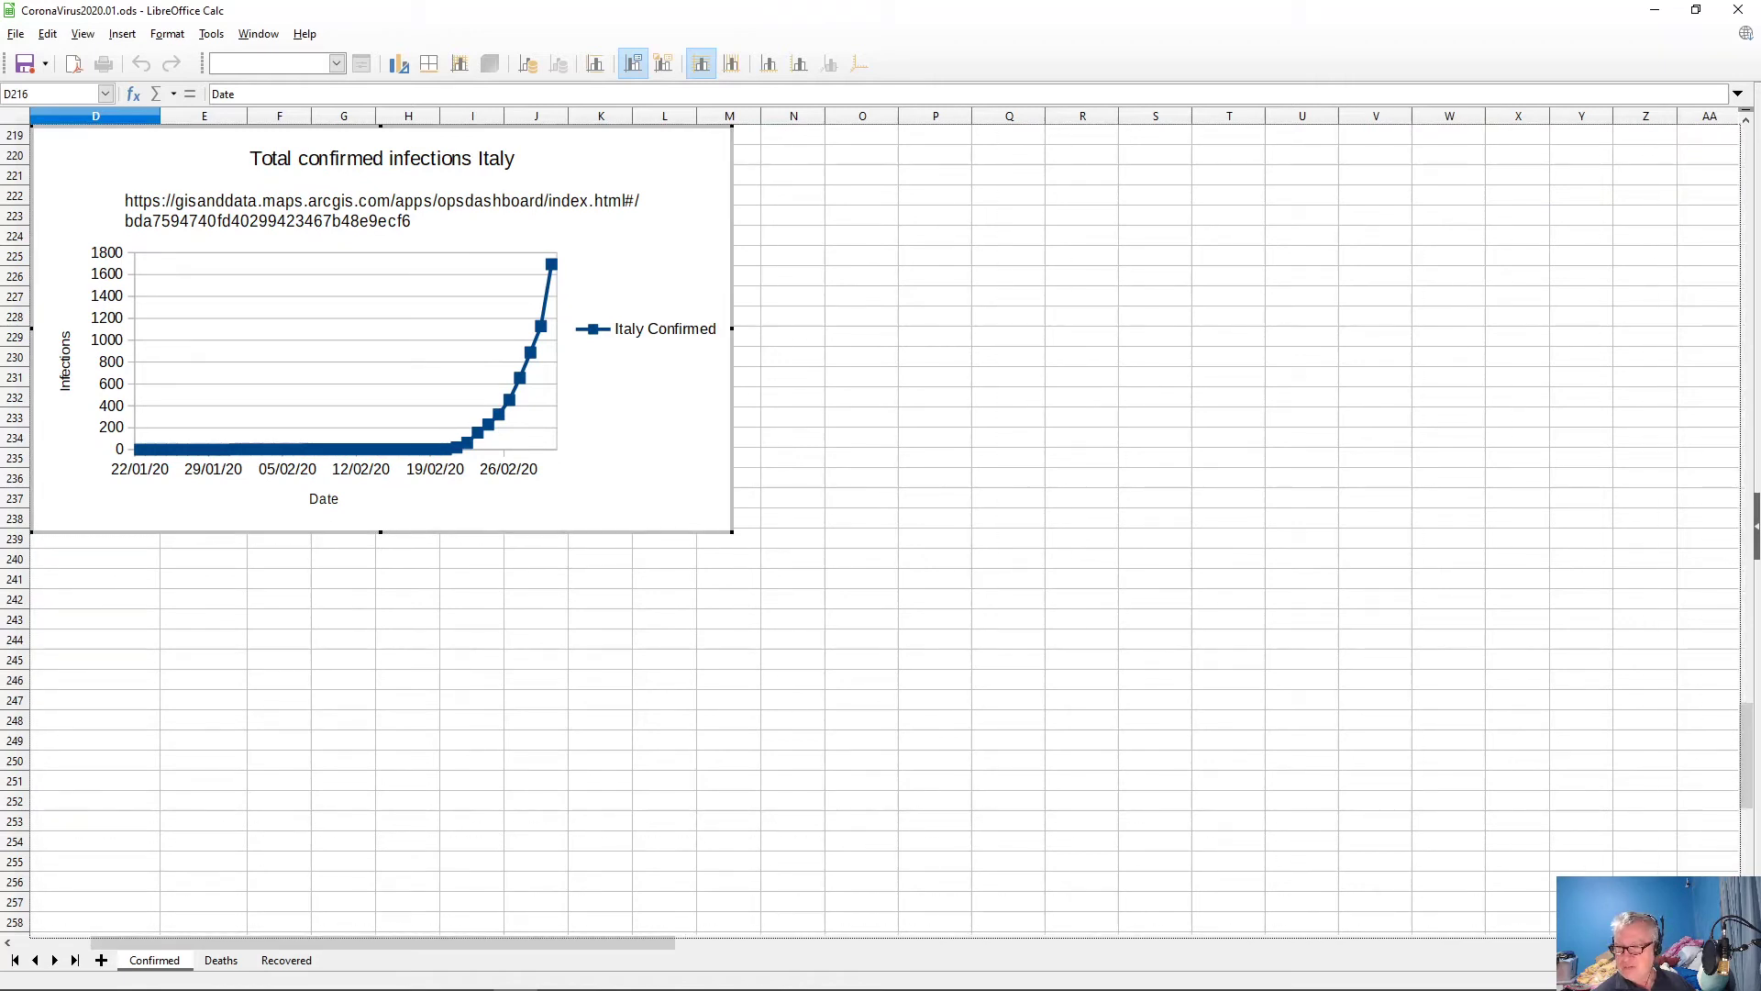
left_click_drag(732, 532, 1736, 930)
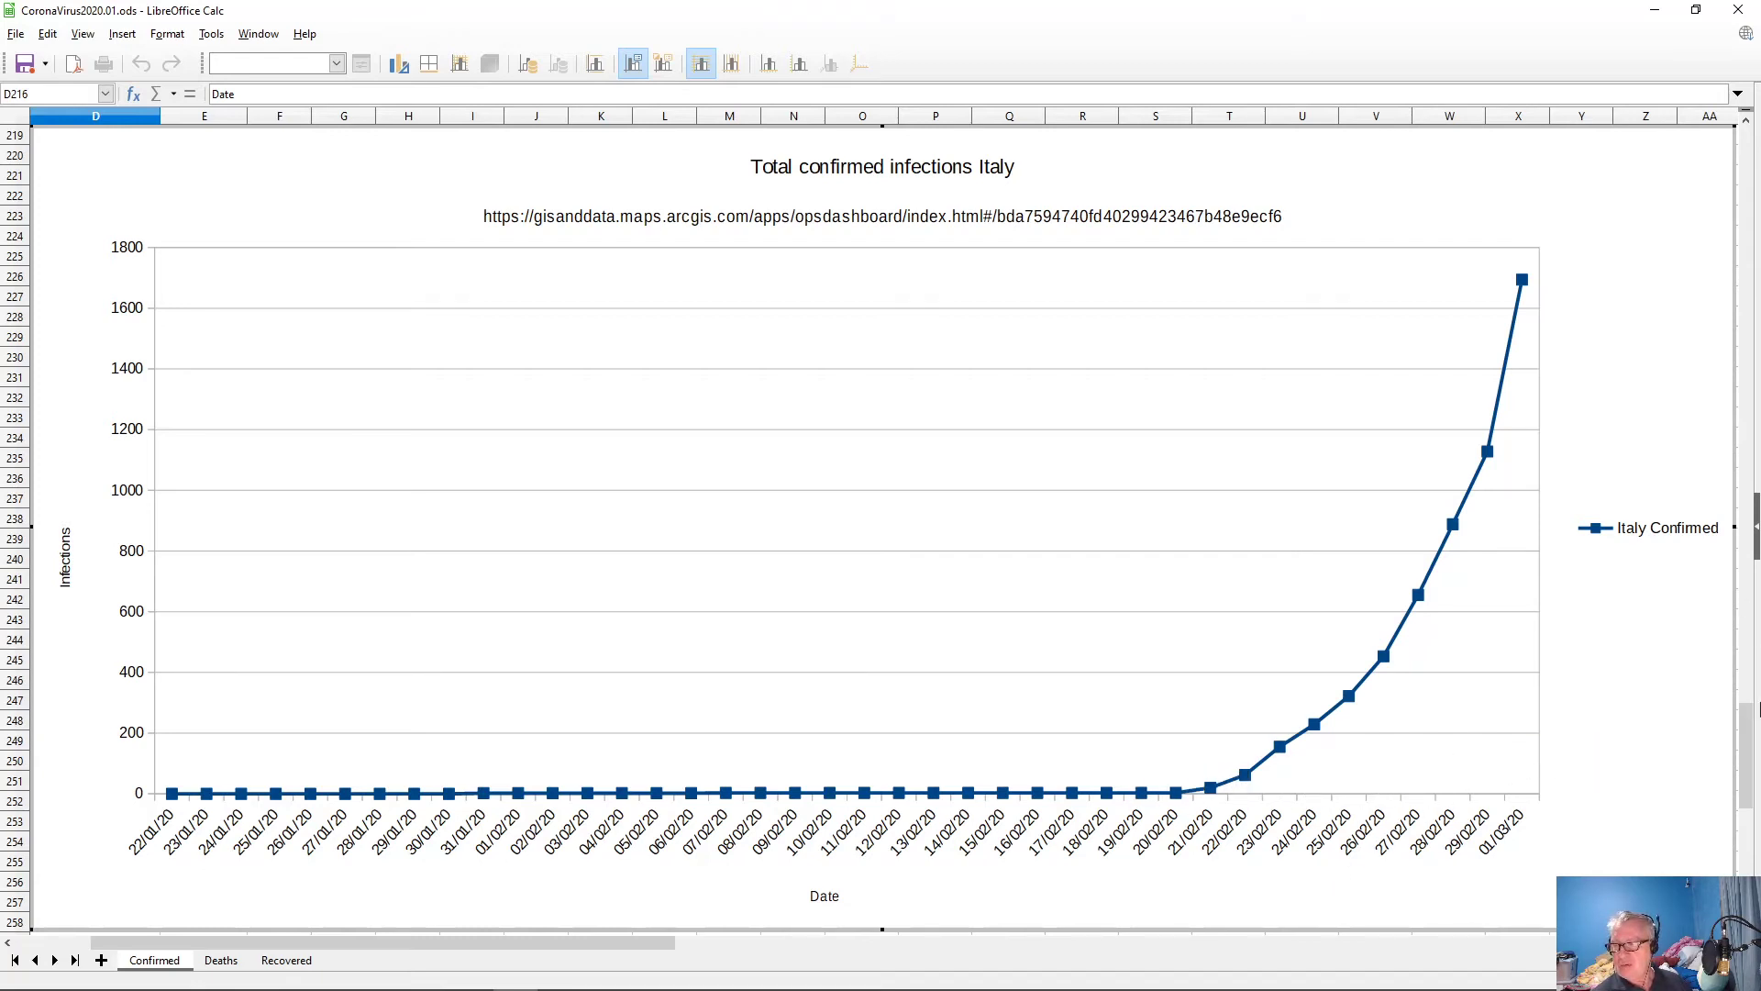
- Compare the dates at which infections start climbing in the Italy and South Korea charts
mouse_move(1746, 739)
left_mouse_down()
mouse_move(1734, 592)
mouse_move(1748, 738)
left_mouse_up()
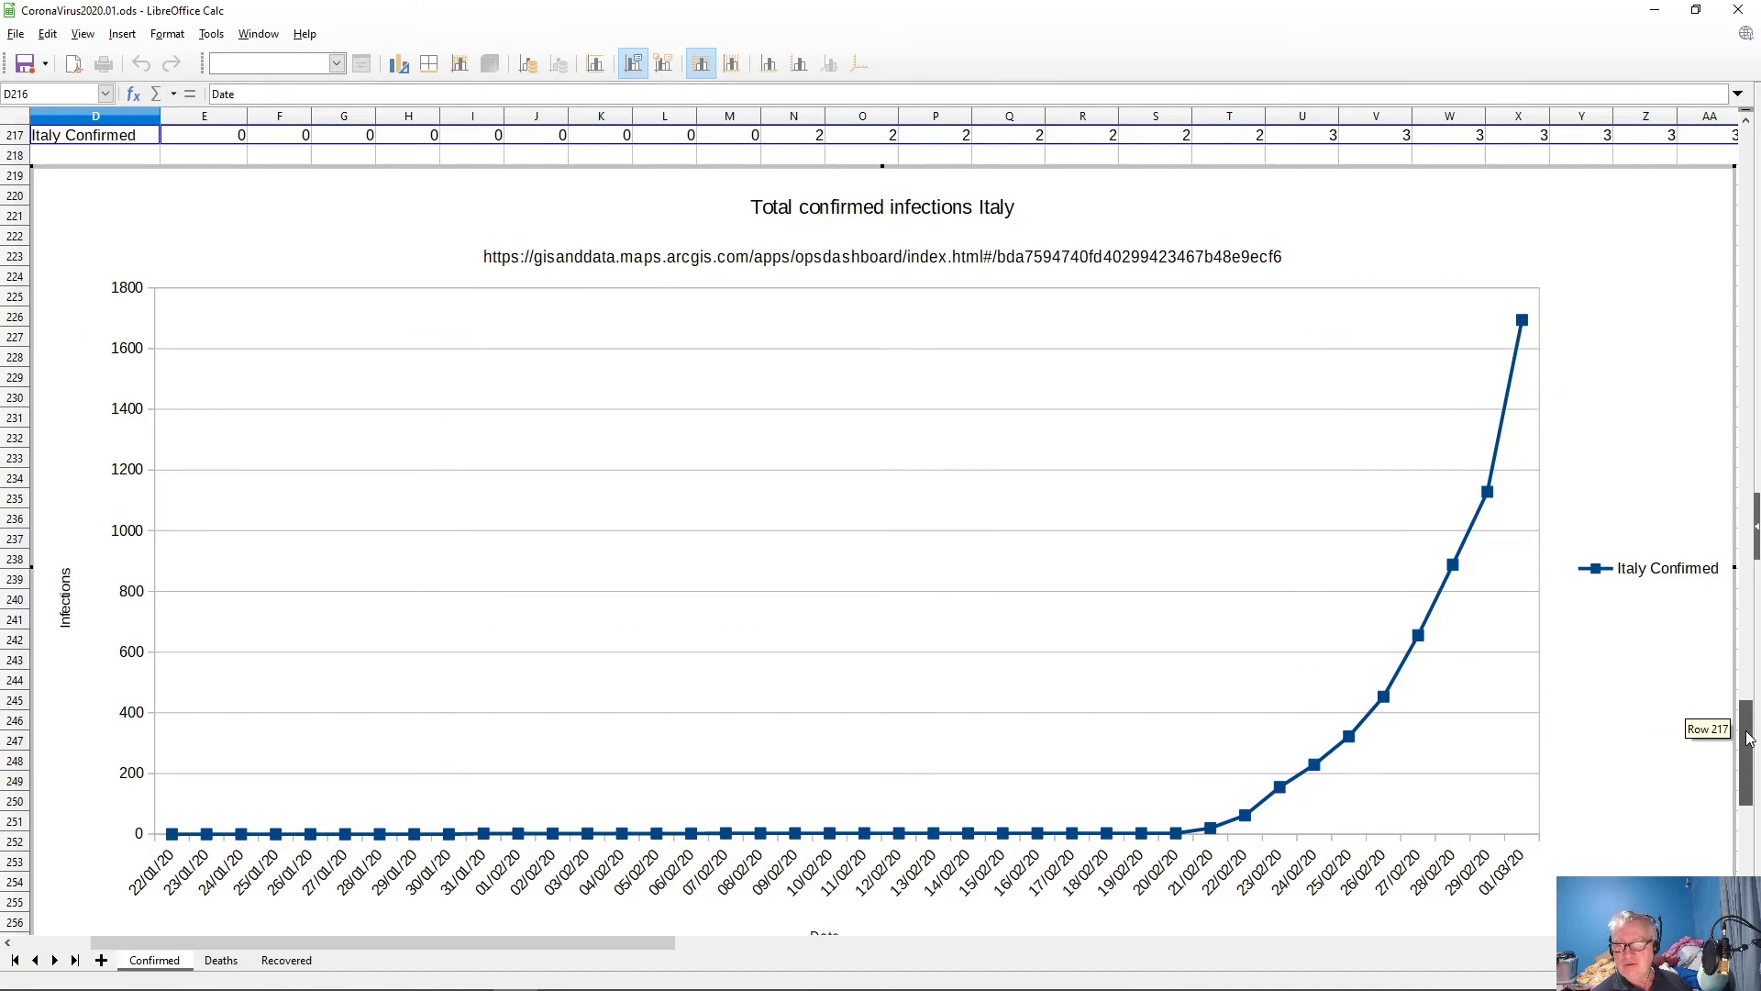
left_click(1177, 835)
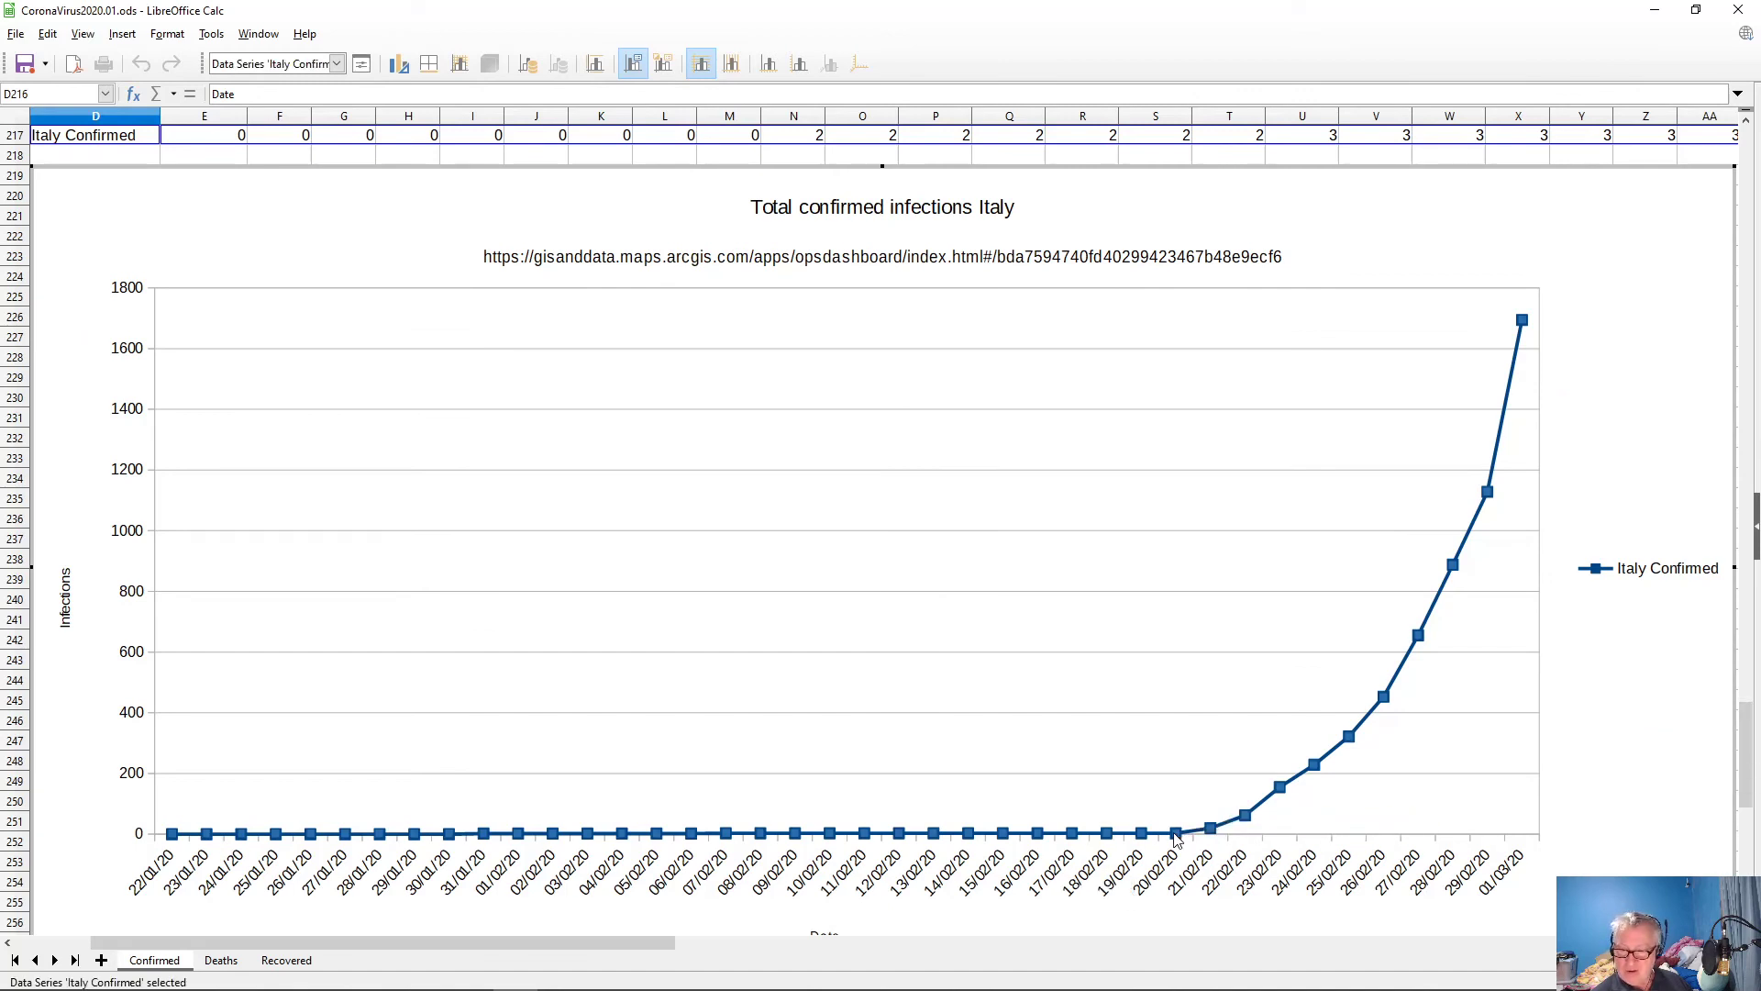
left_click(1176, 835)
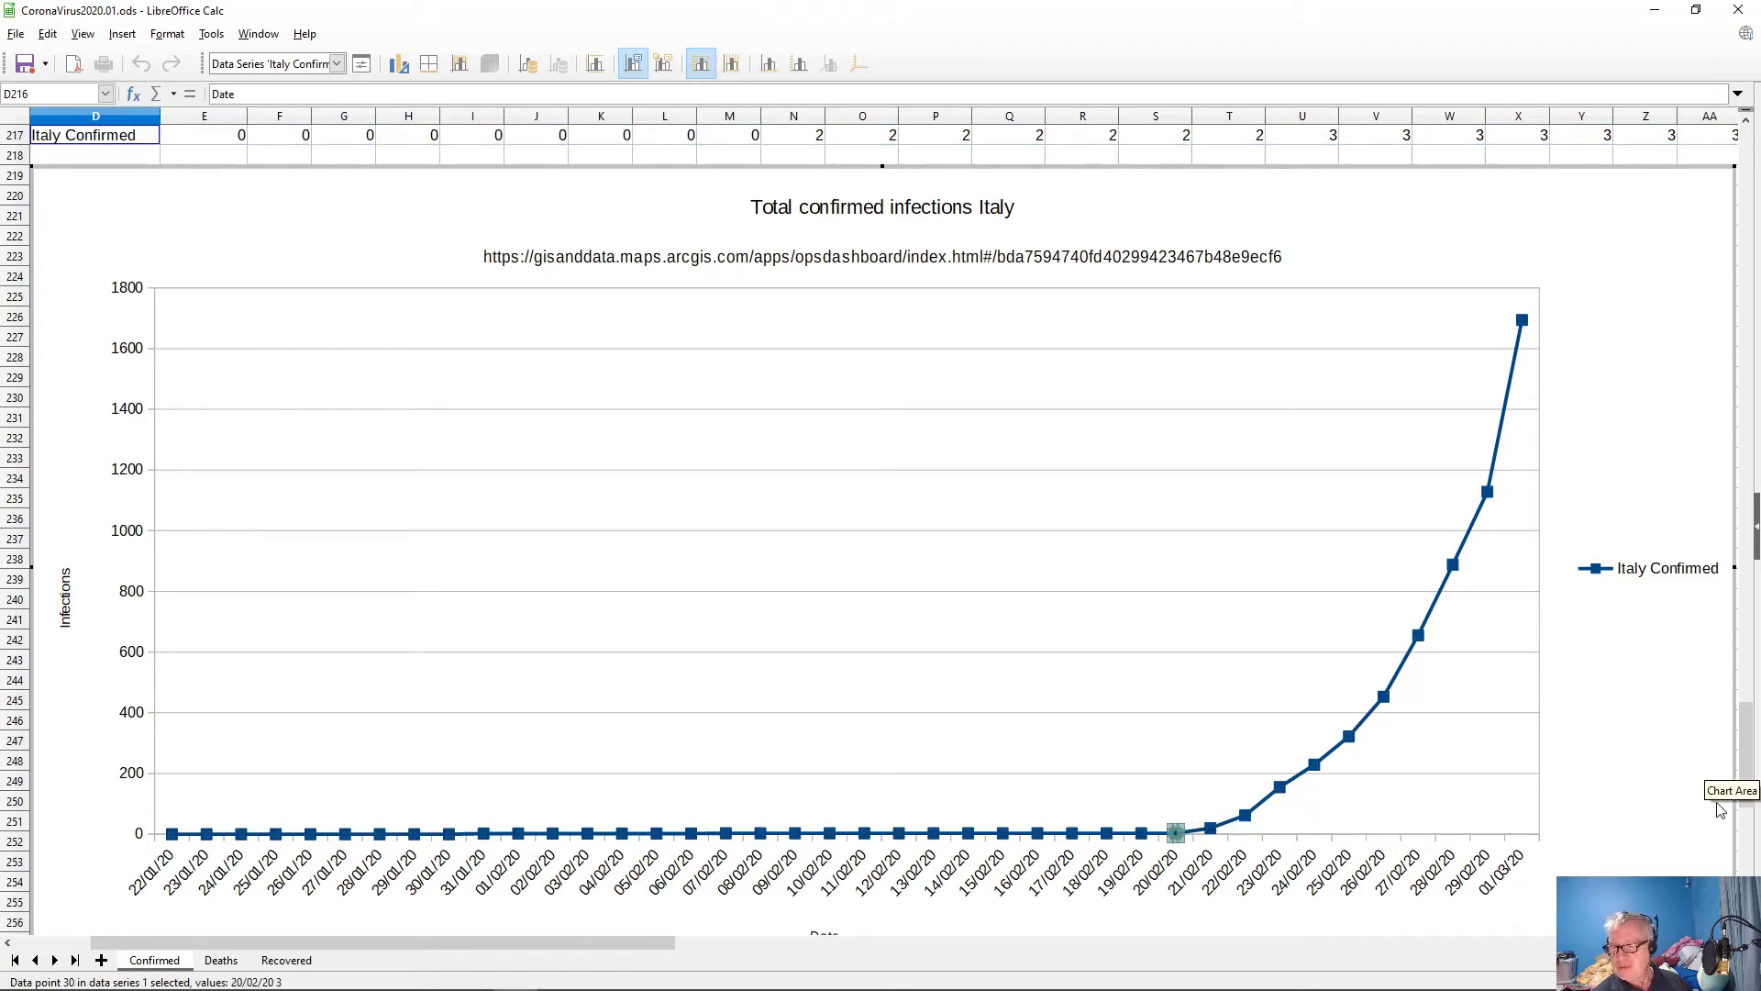
left_click_drag(1746, 786, 1742, 703)
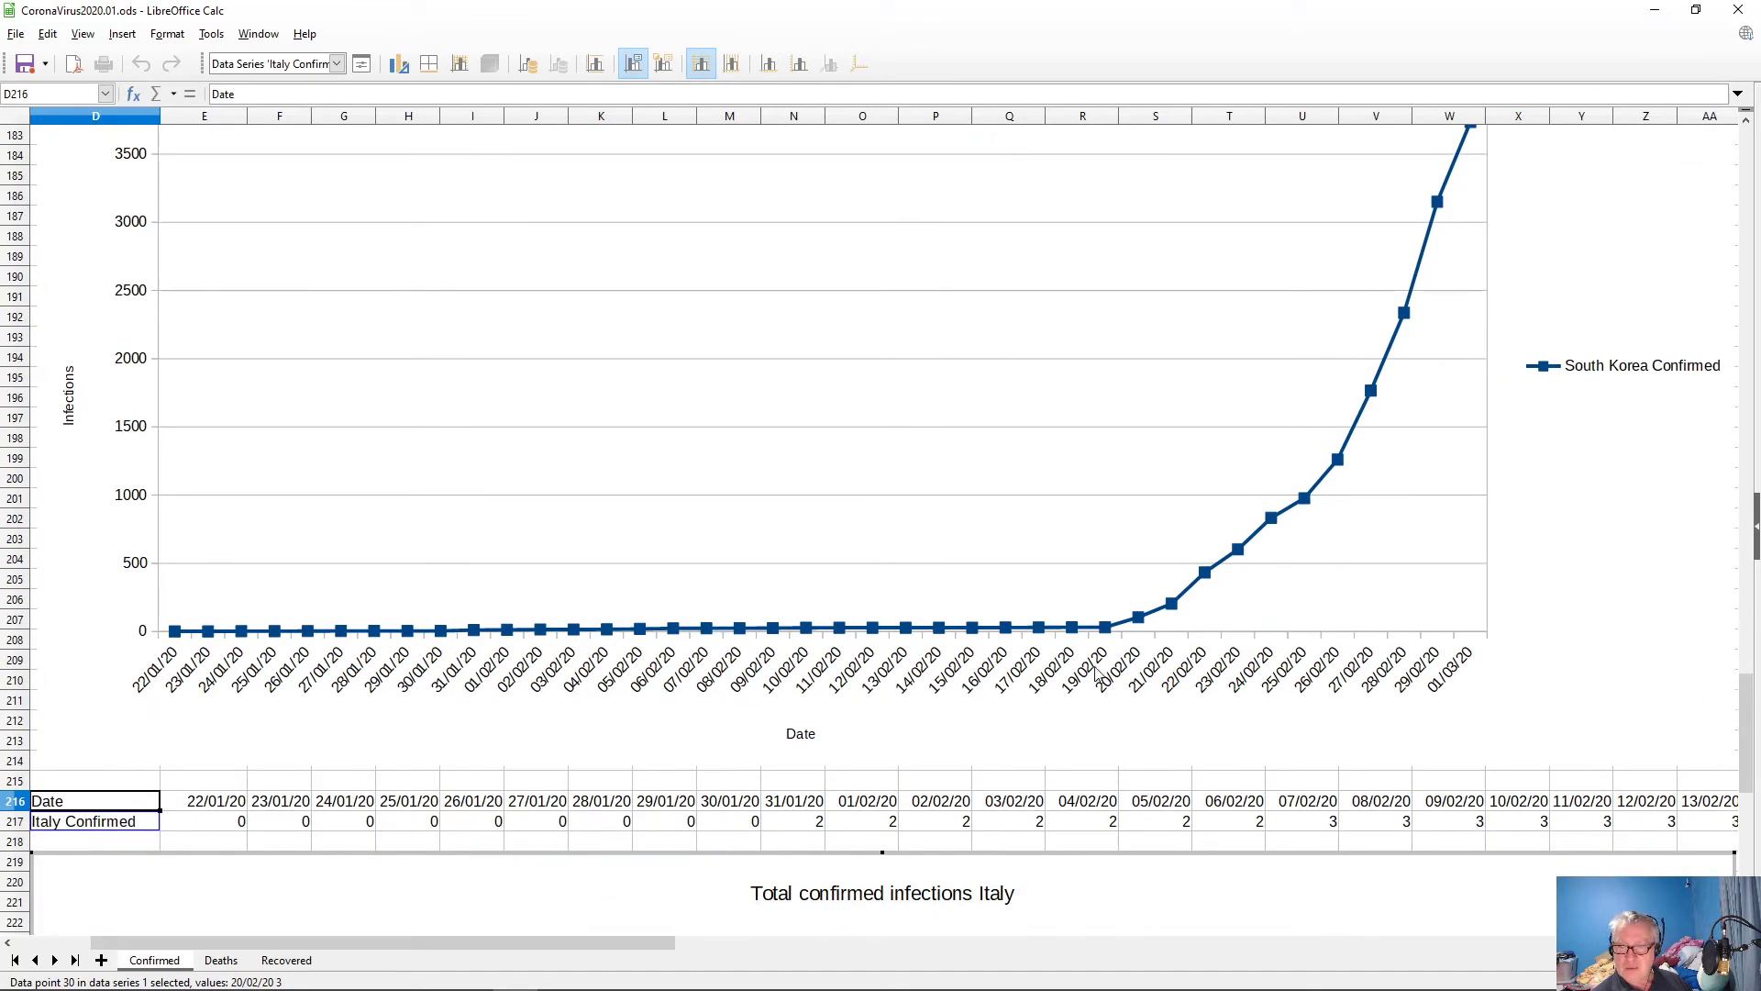
left_click(1107, 634)
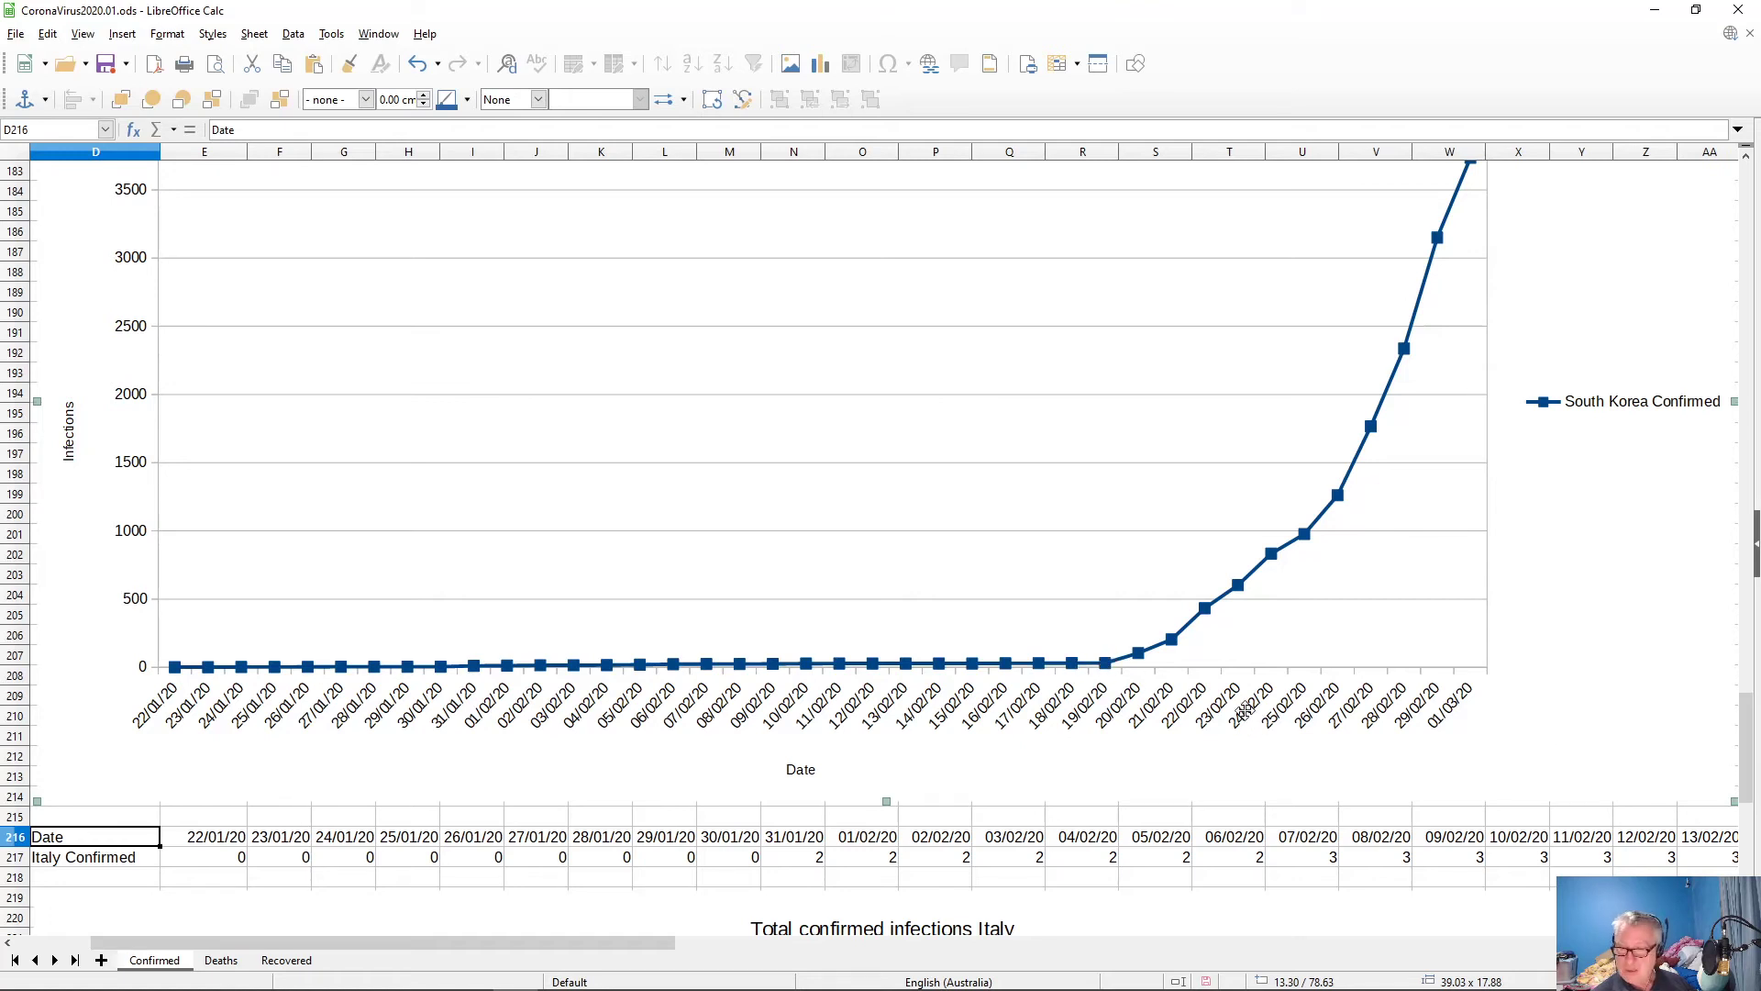
key("Escape")
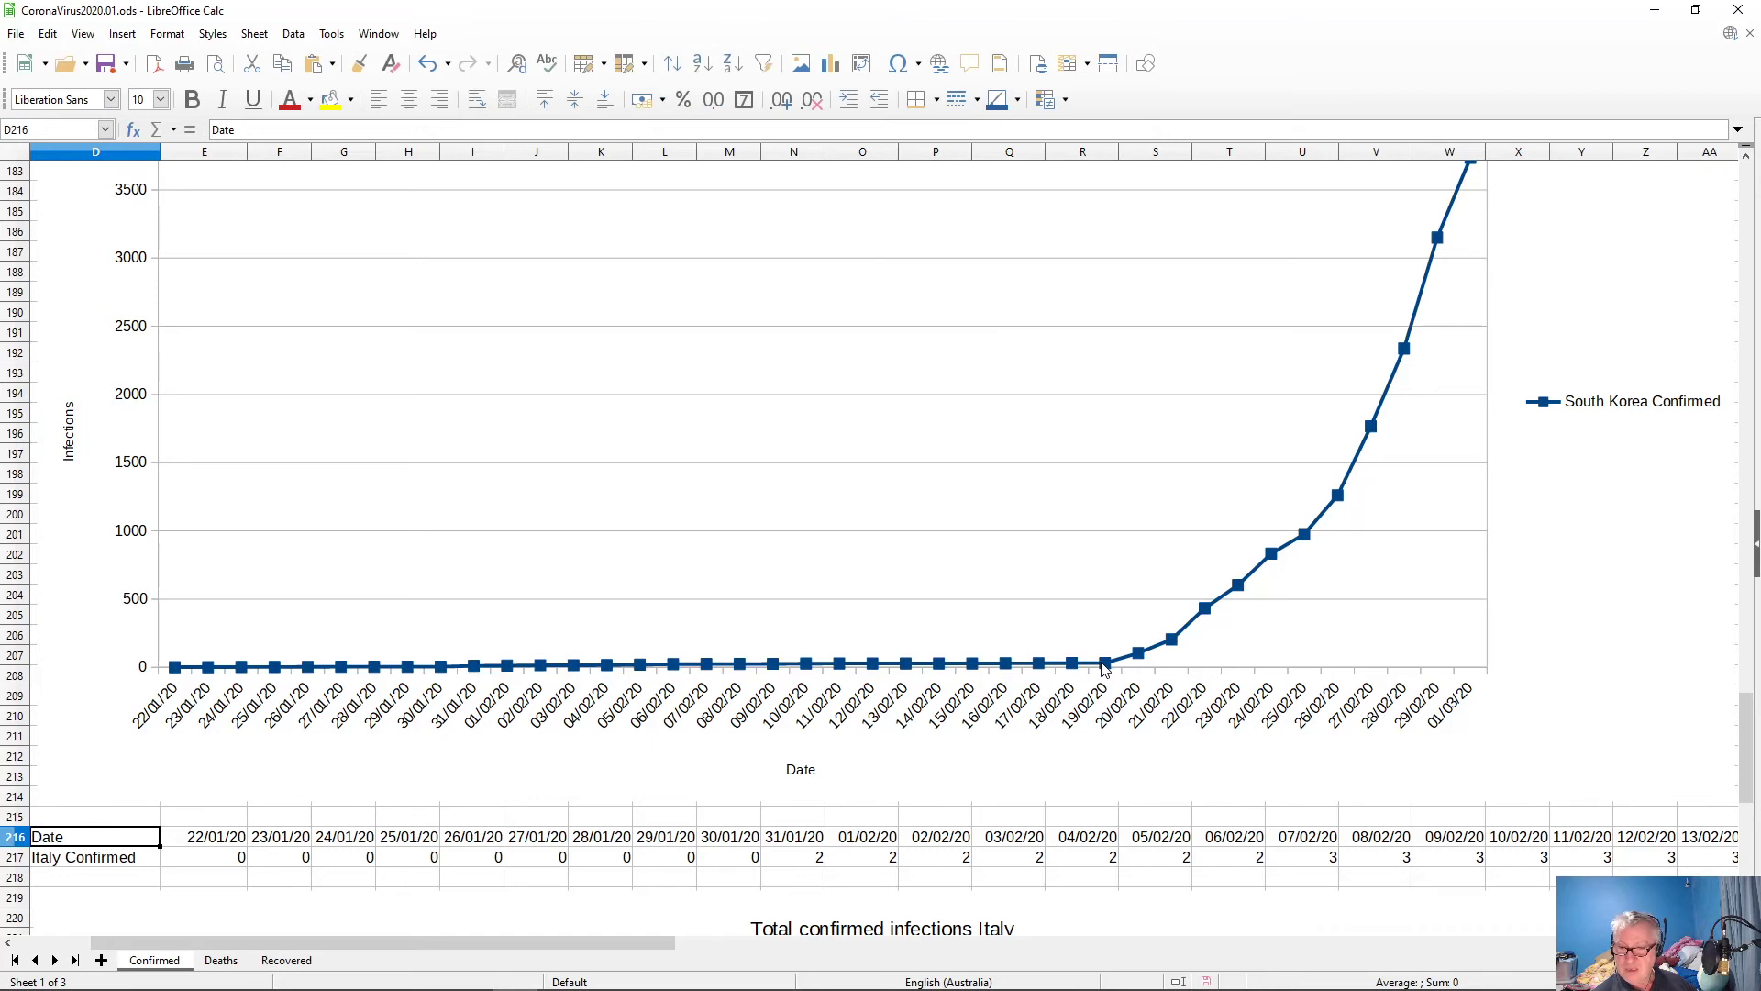
left_click(1103, 669)
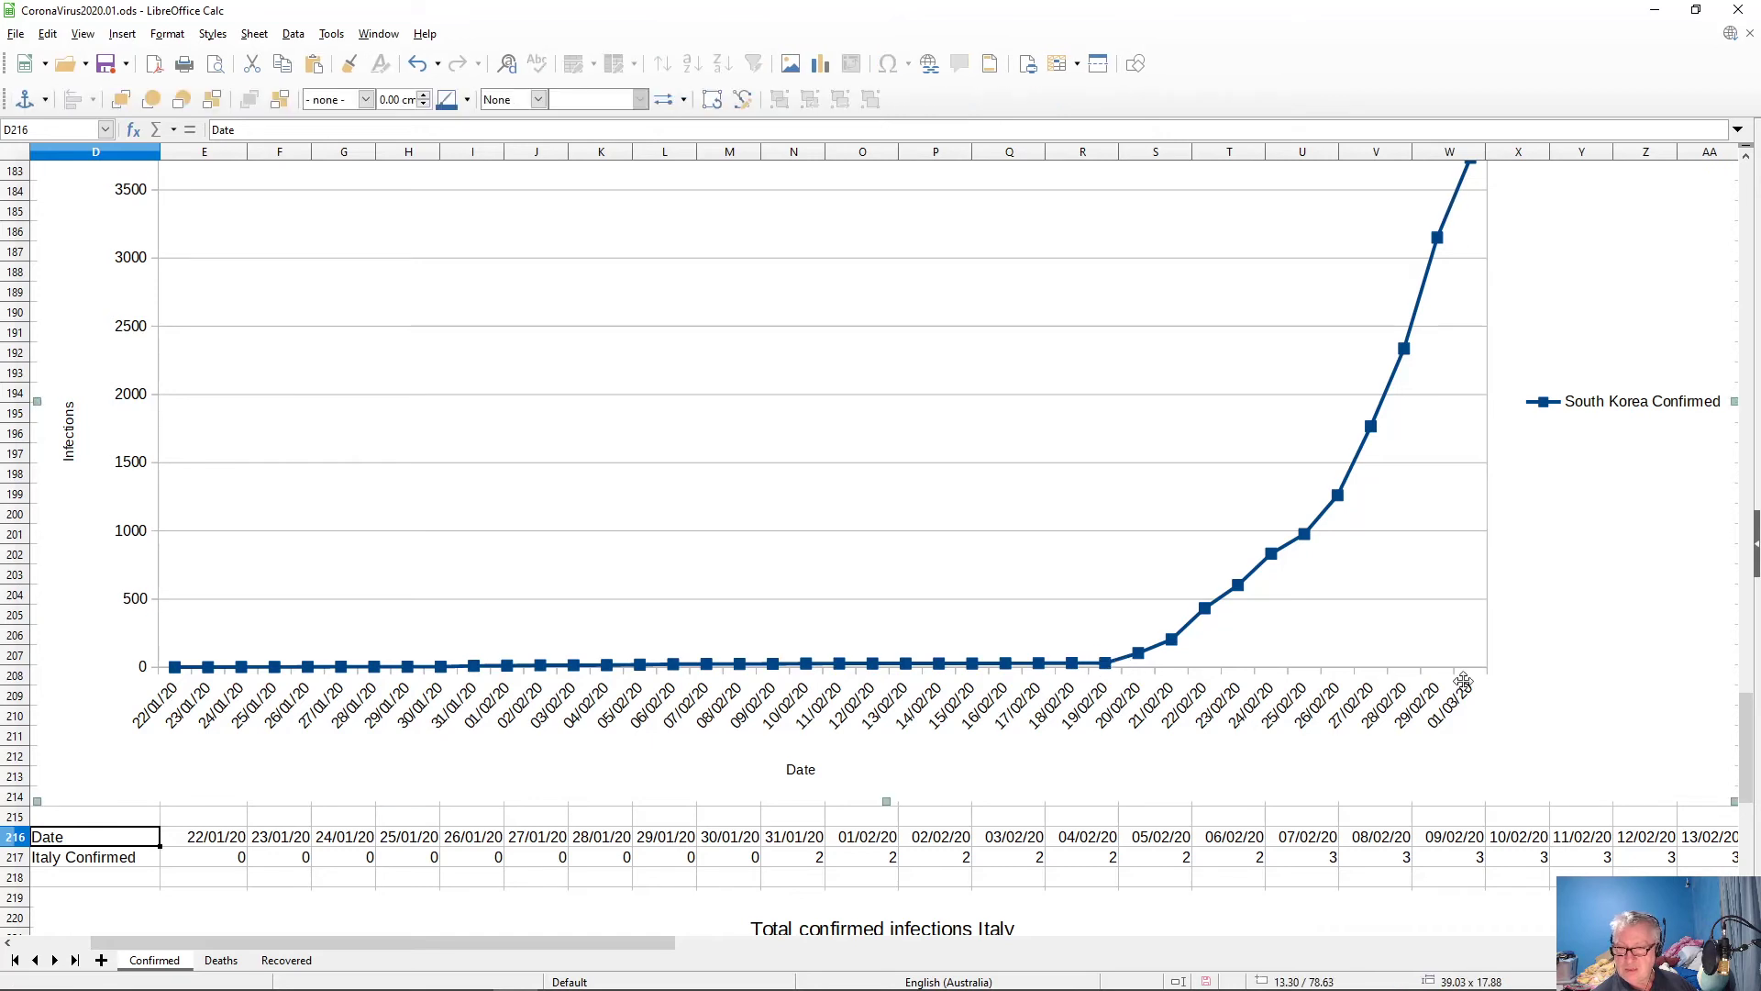
mouse_move(1745, 702)
left_mouse_down()
mouse_move(1752, 862)
mouse_move(1736, 720)
mouse_move(1740, 733)
left_mouse_up()
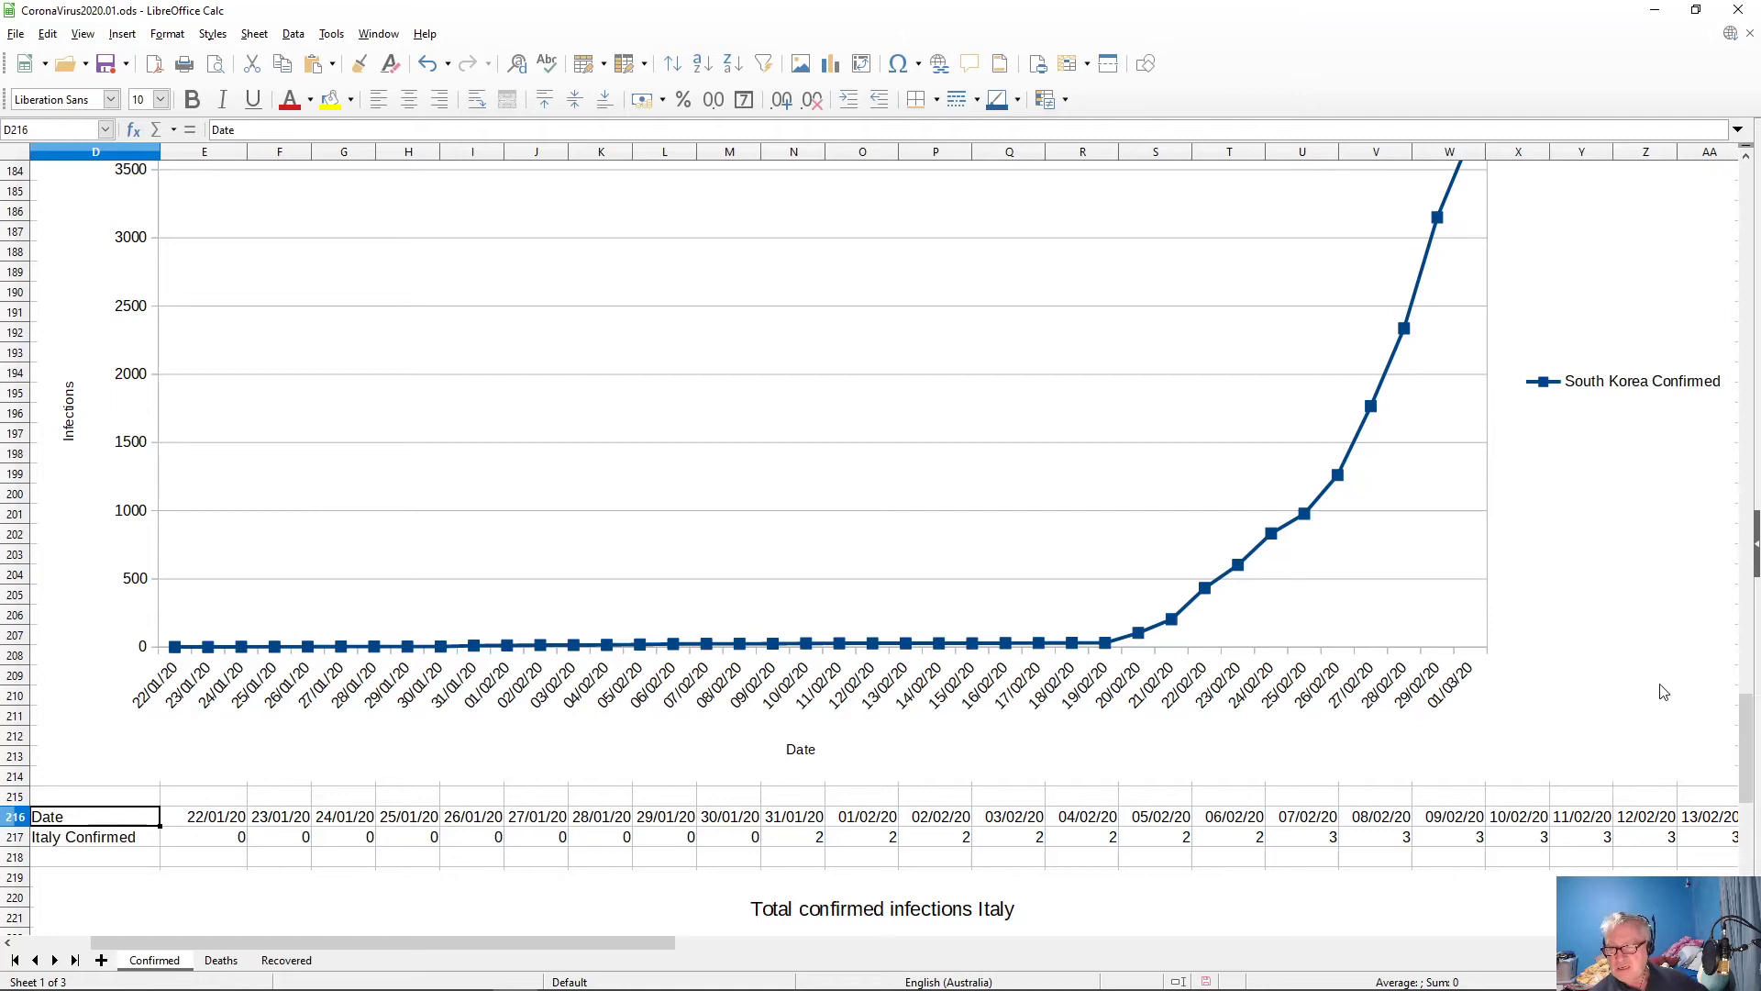
left_click_drag(1750, 778, 1752, 842)
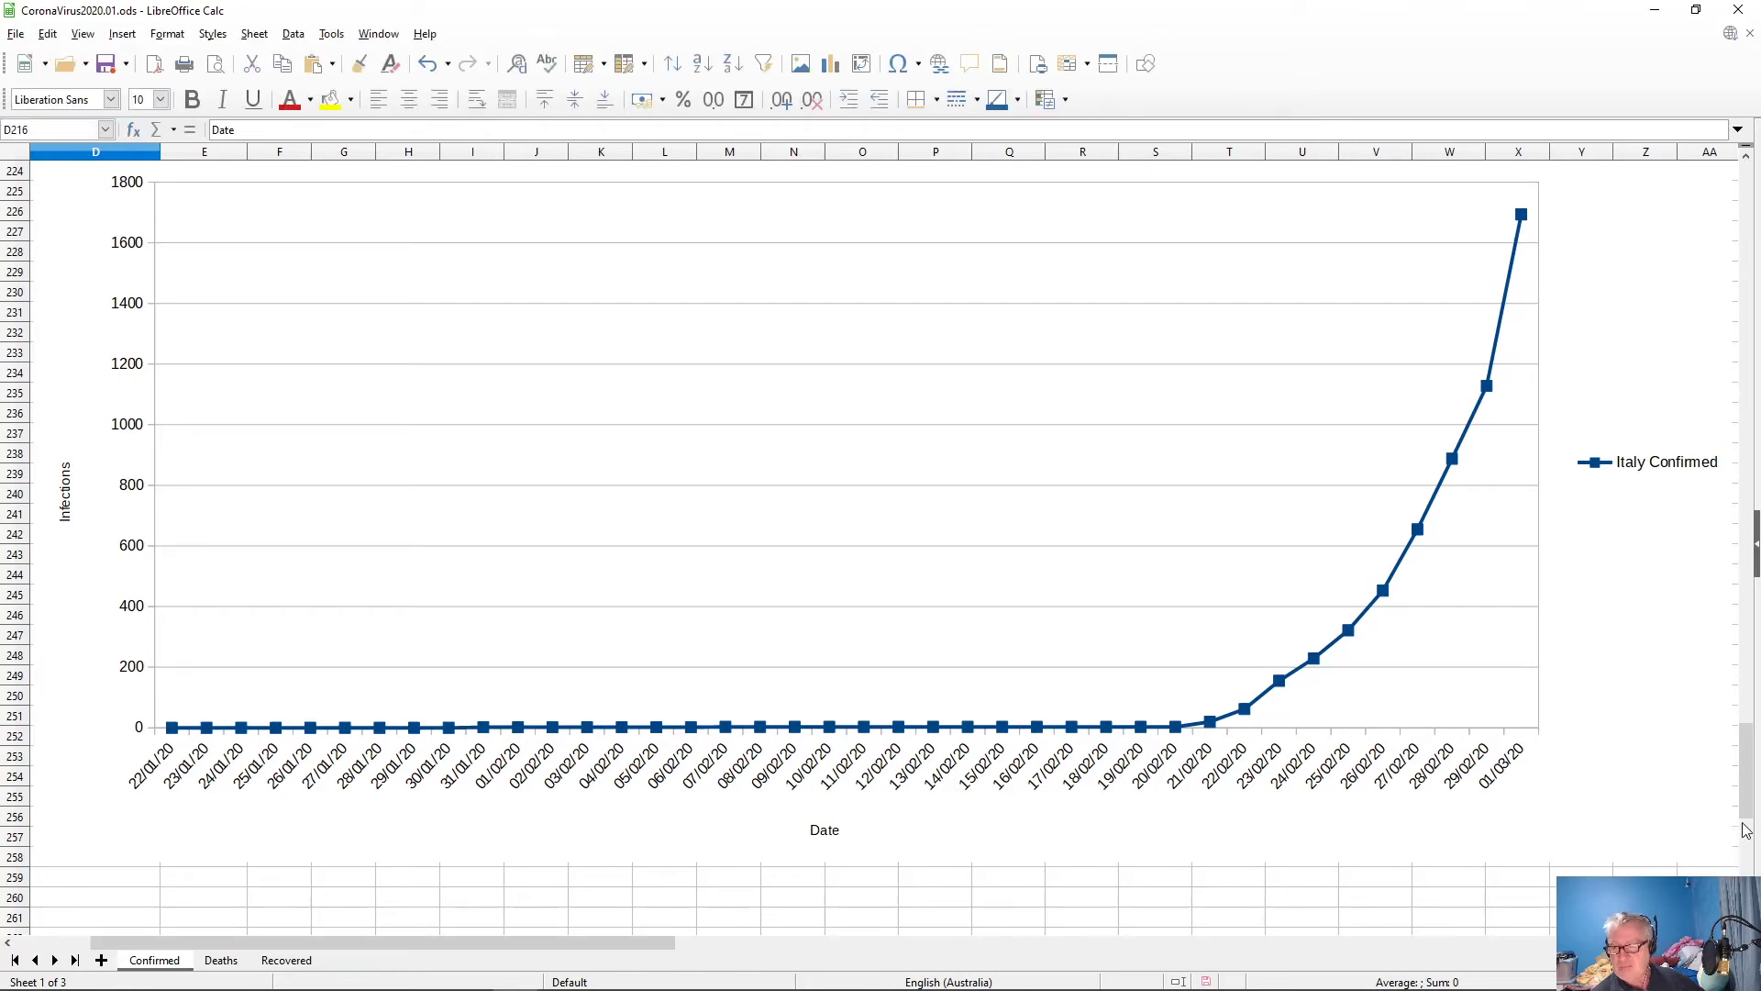
- Find Iran's row in the country data and check its latest confirmed count, country name and first date's value
left_click_drag(1747, 793, 1740, 505)
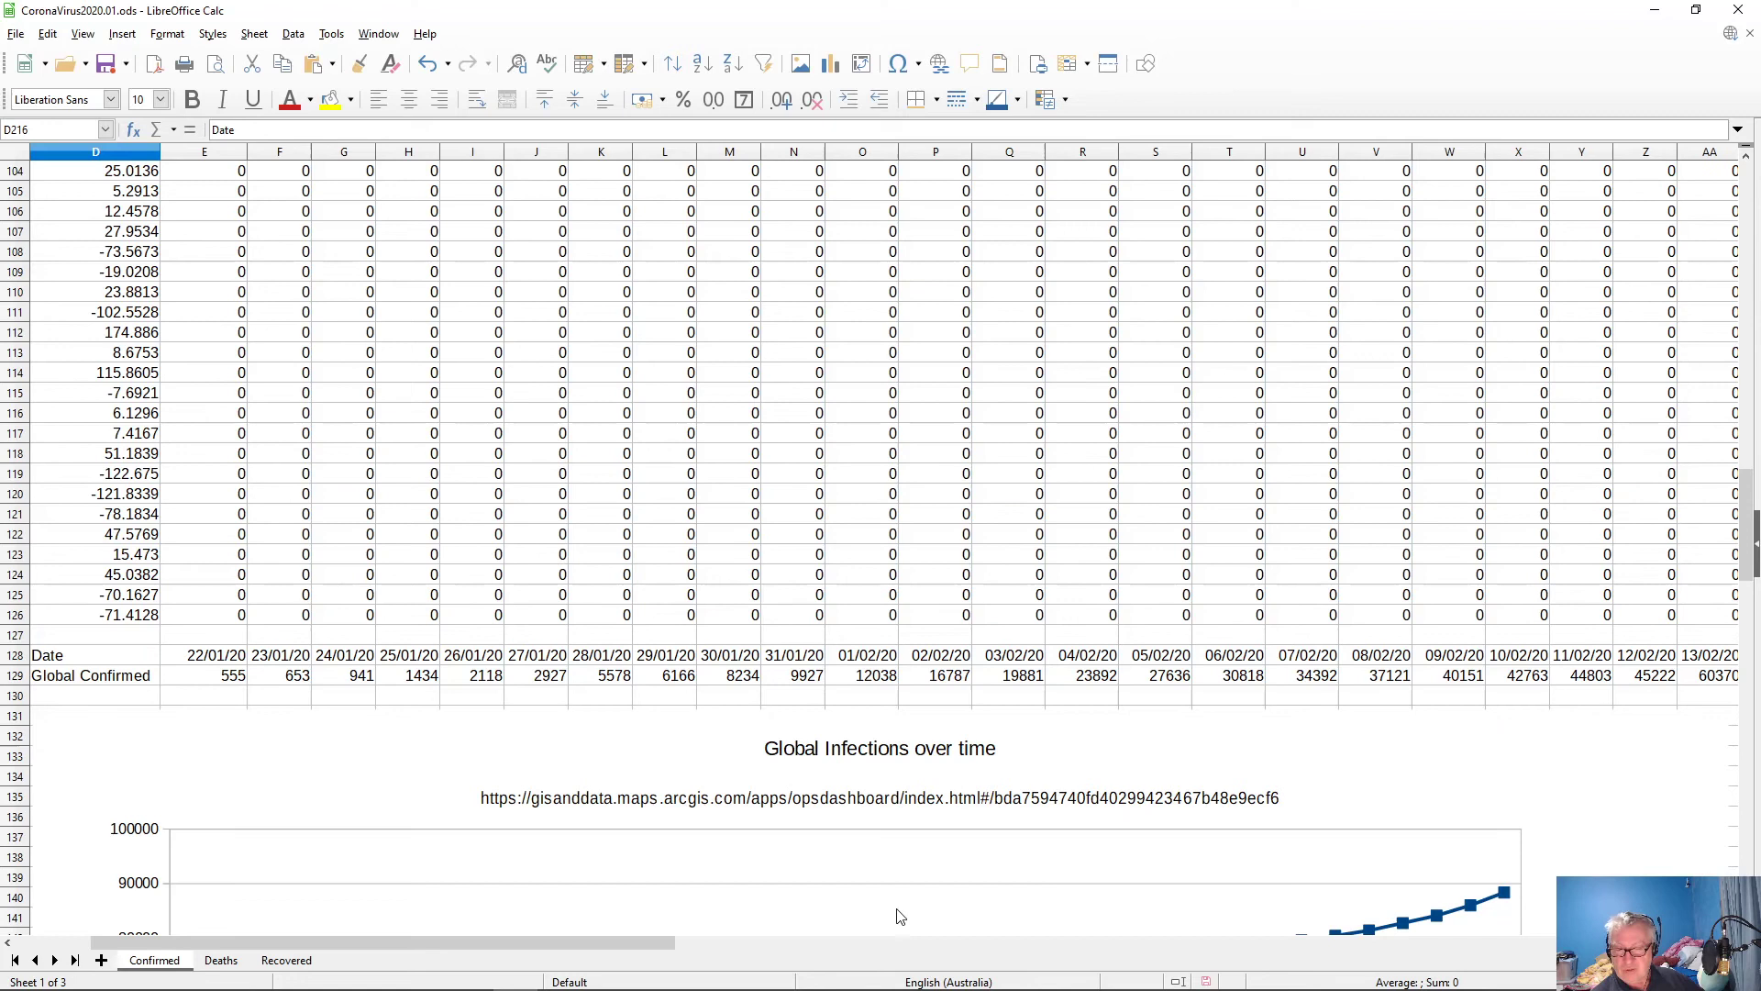
left_click_drag(593, 943, 1141, 950)
scroll(1403, 772, "up", 10)
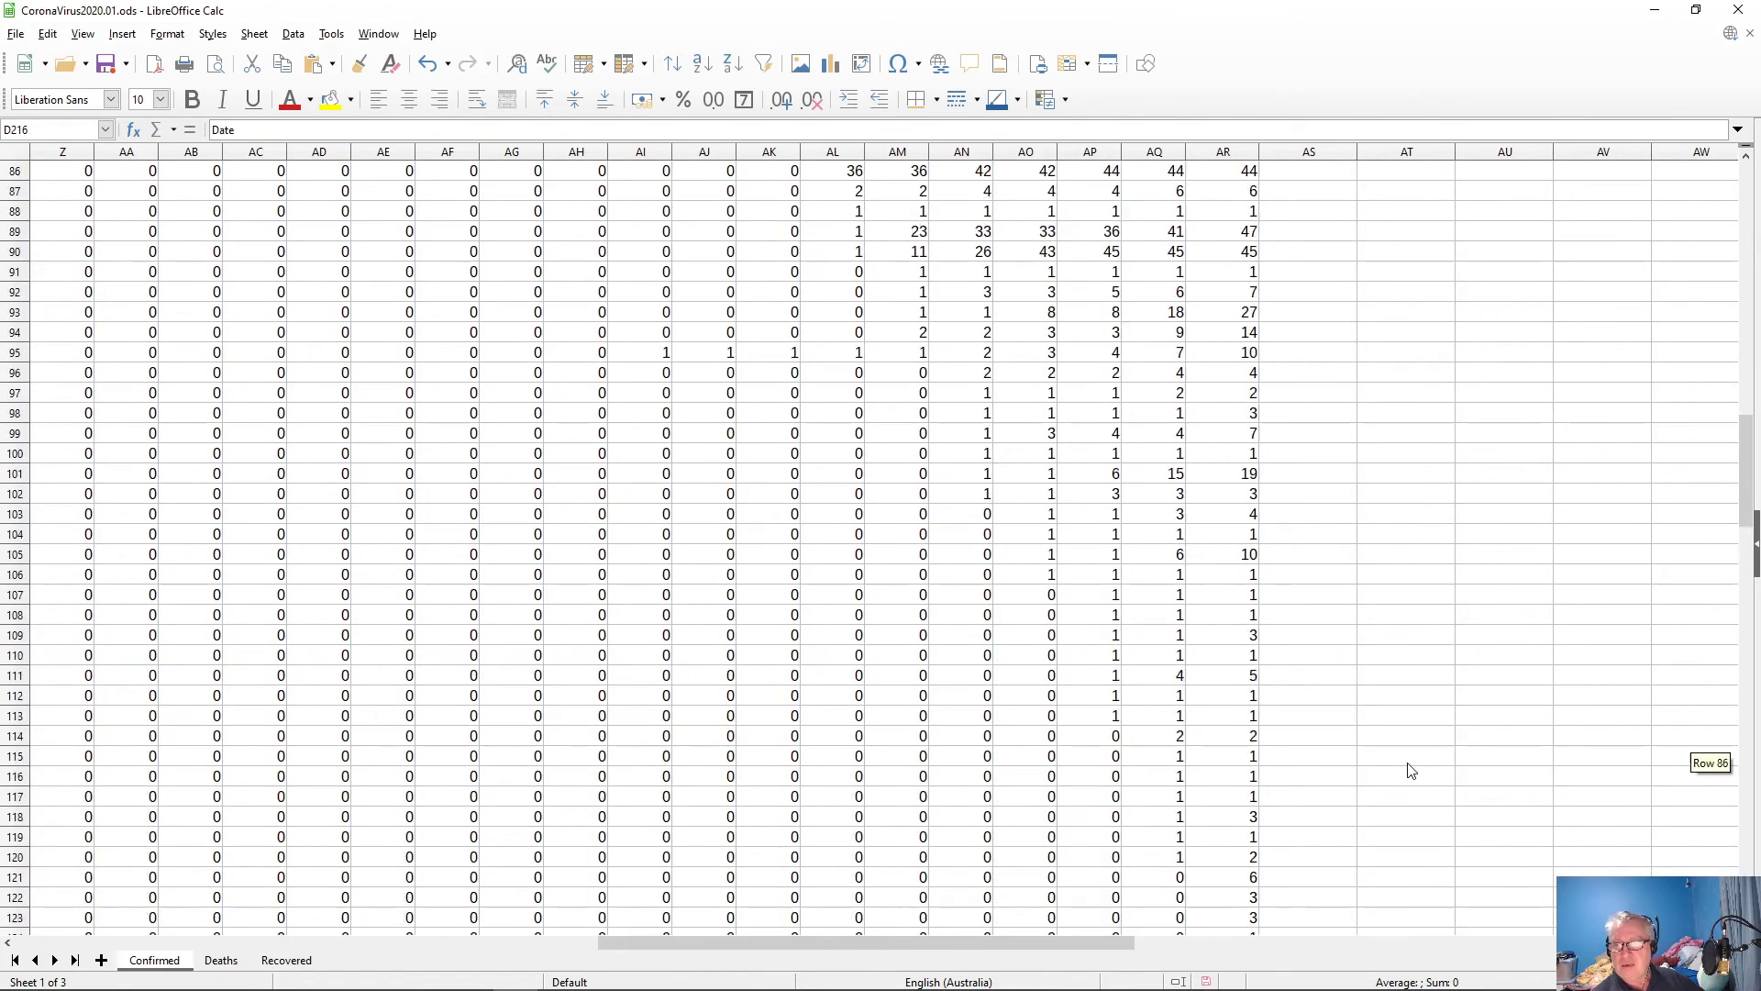
scroll(1403, 772, "up", 5)
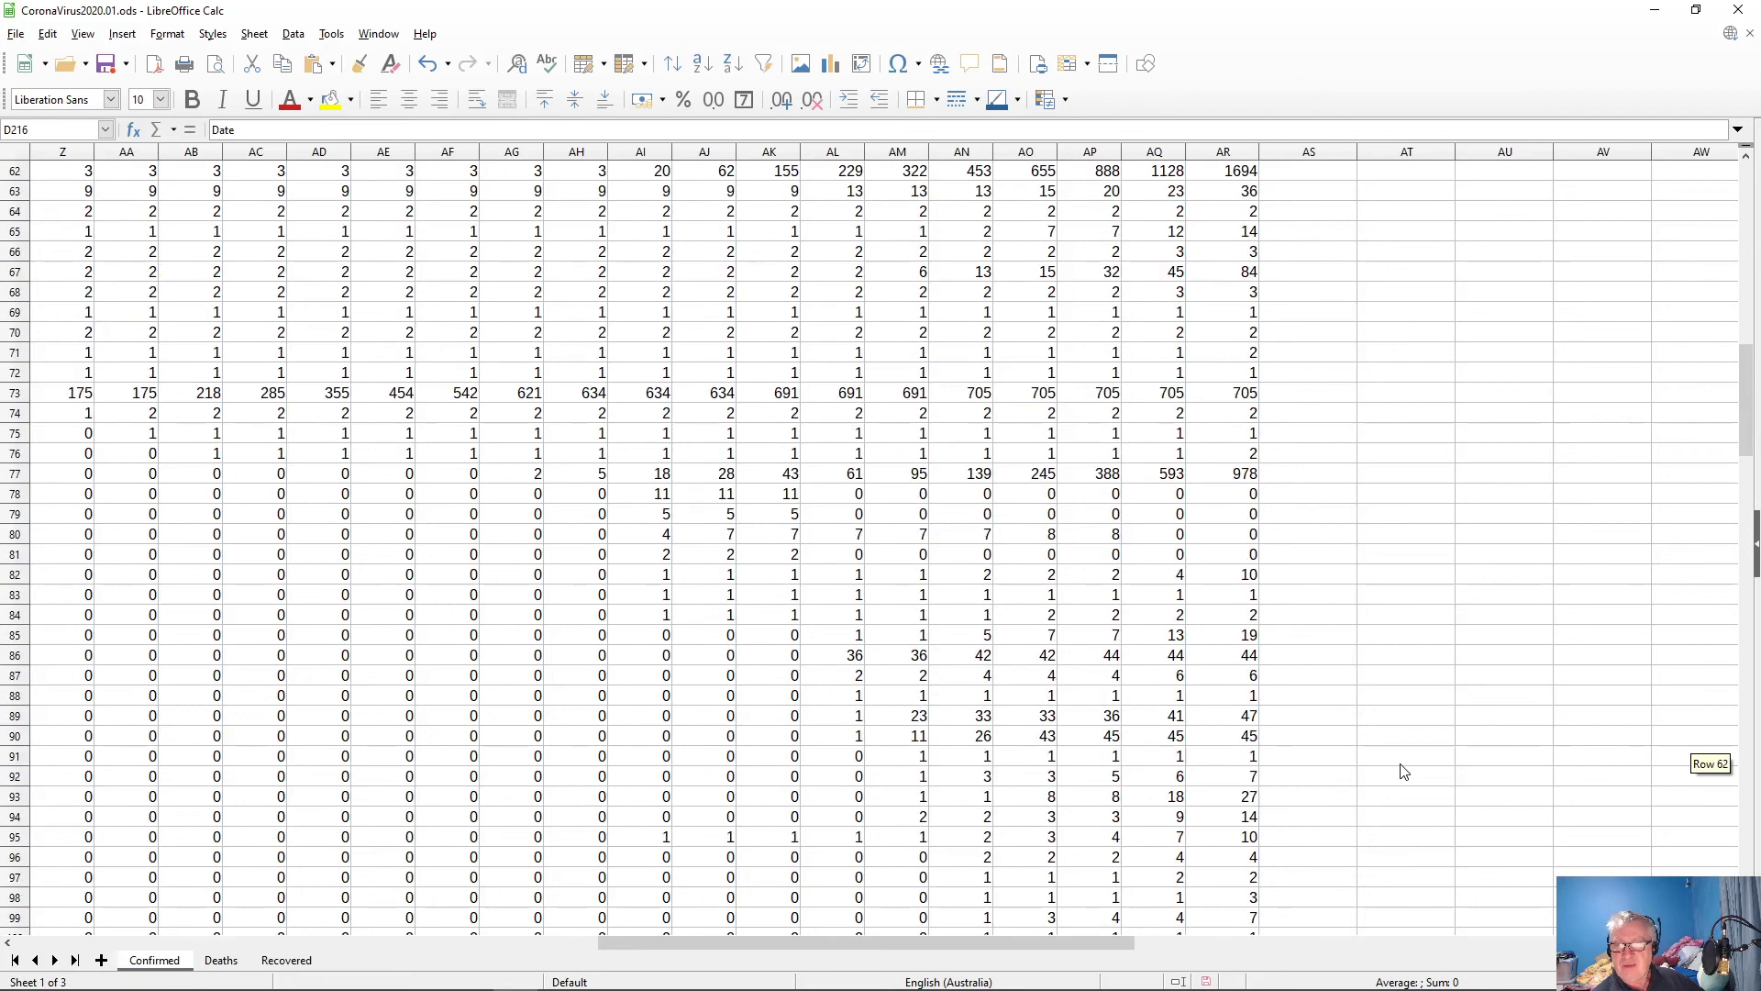
left_click(1229, 543)
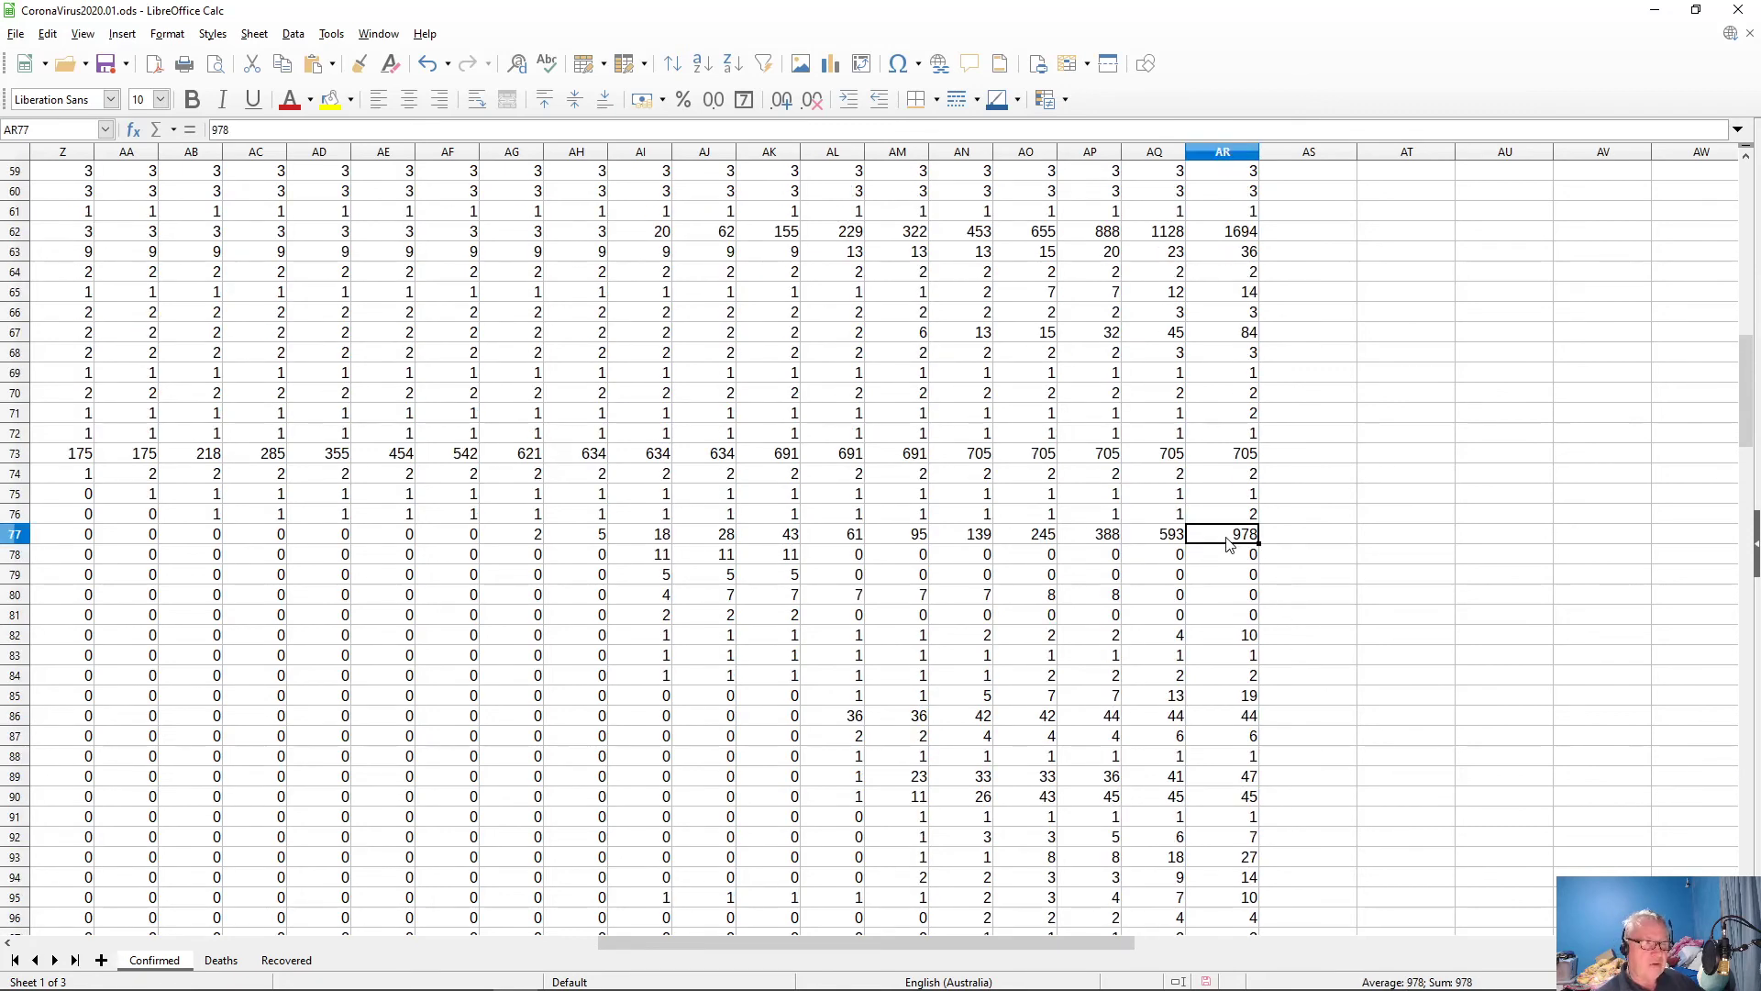
key("Home")
key("Right")
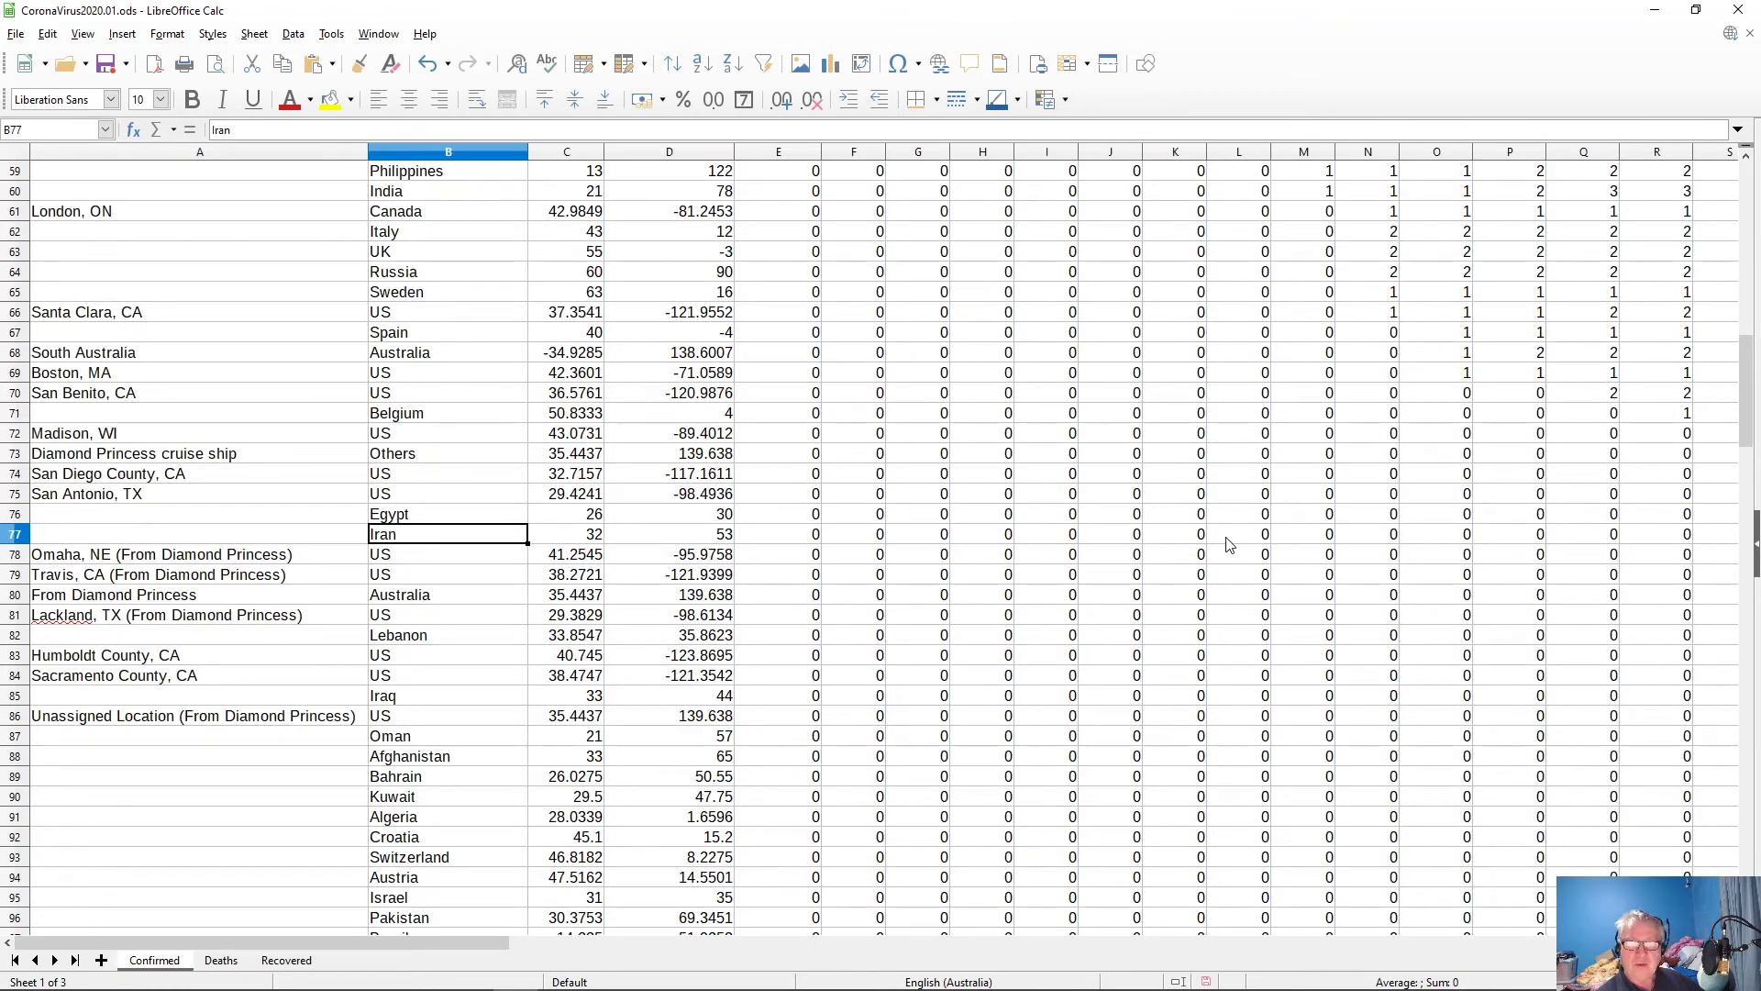
key("Right")
key("Right")
key("Right")
key("Right")
key("Left")
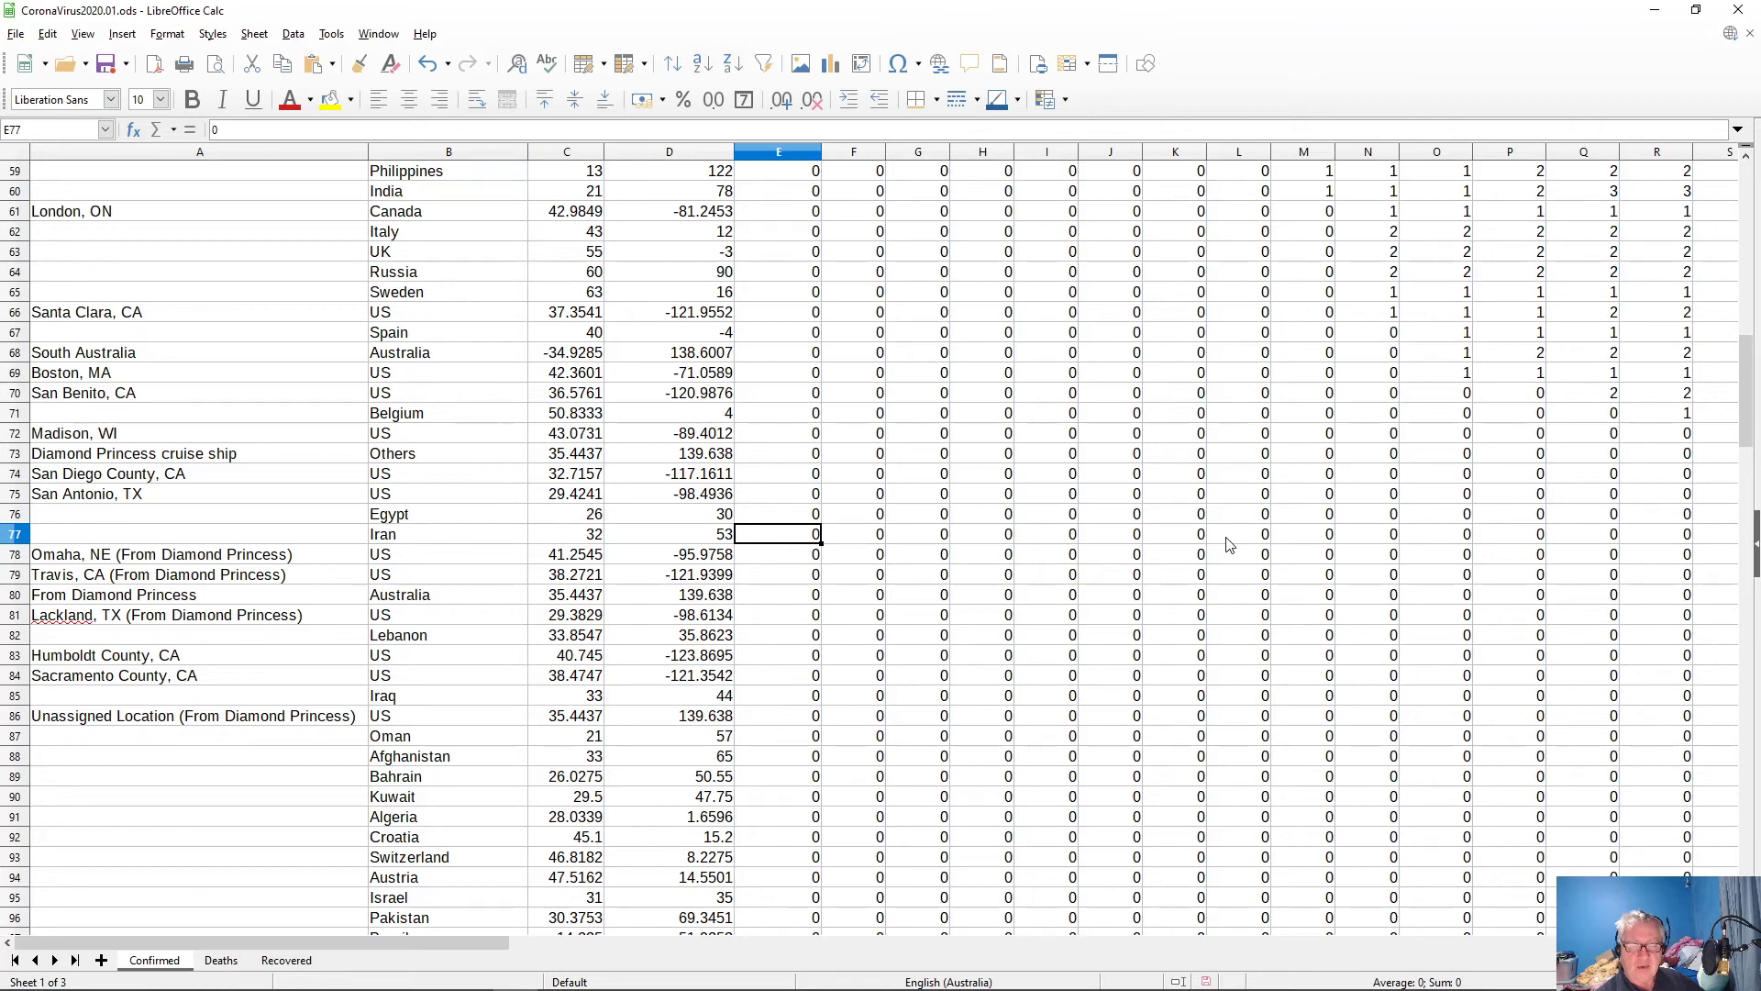
- Enter the formula =E77 in cell E261 below the Italy chart to reference Iran's first confirmed value
key("Page_Down")
key("Page_Down")
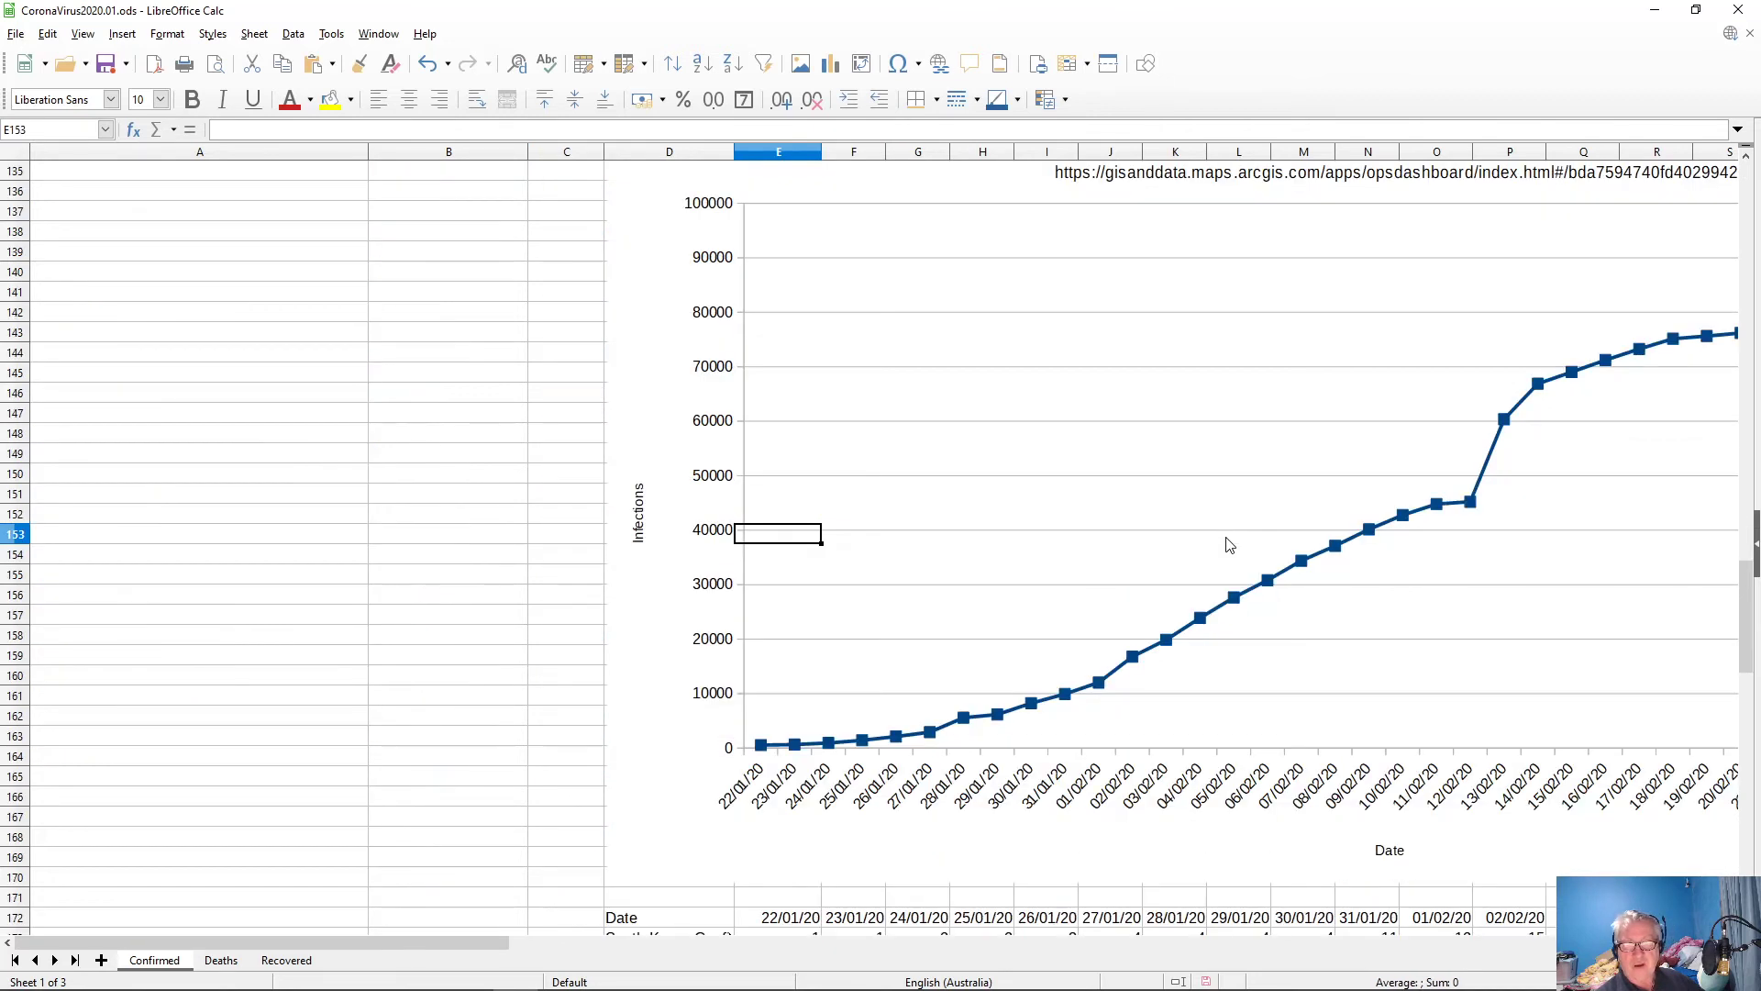
key("Page_Down")
key("Page_Down")
key("Page_Down")
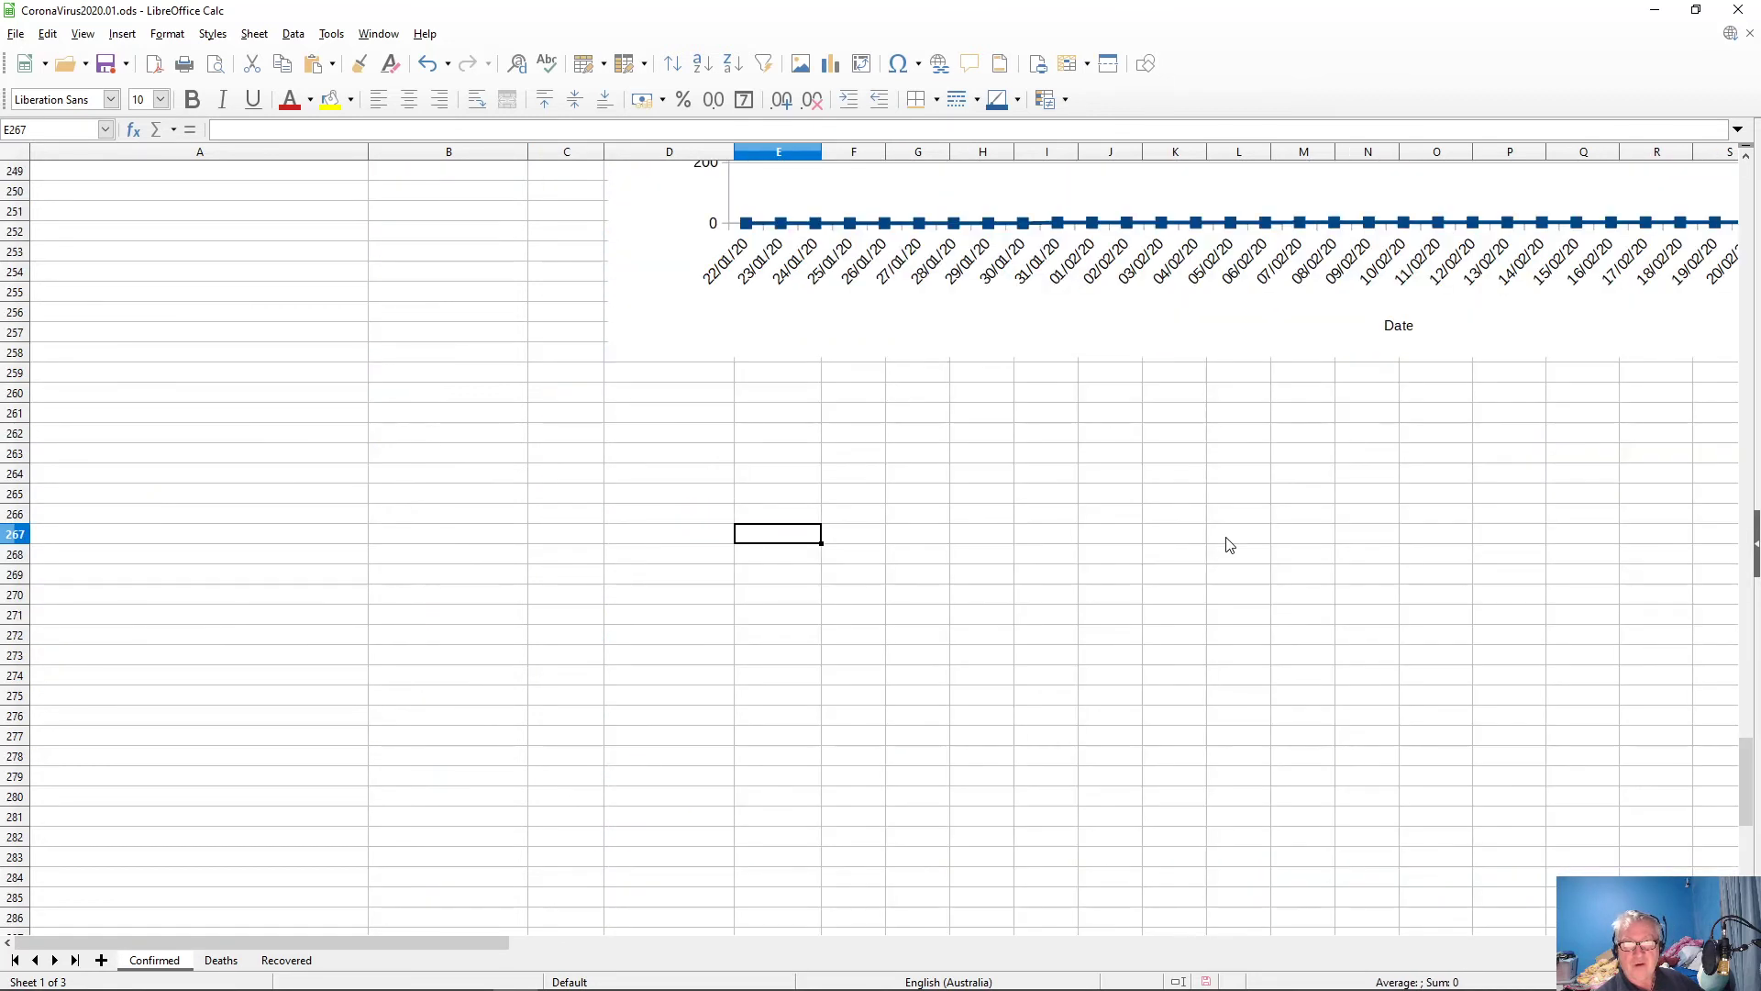
key("Up")
key("Up")
key("Up")
key("Up")
key("Up")
key("Up")
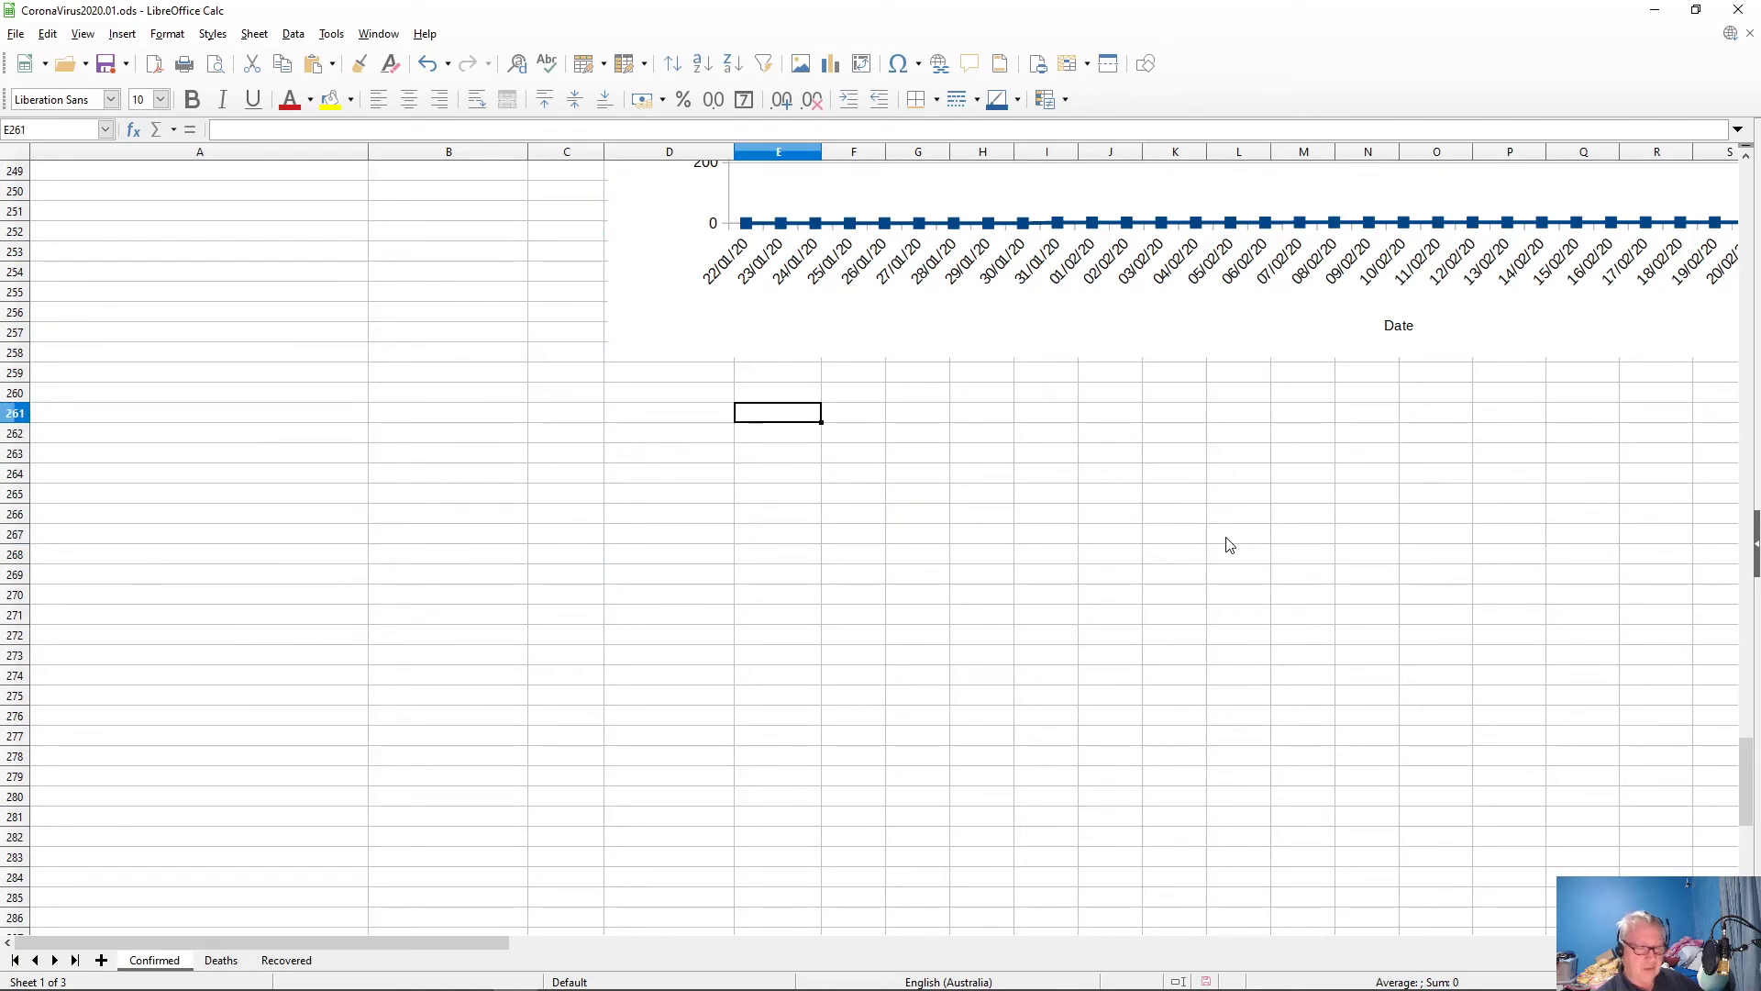
type("=")
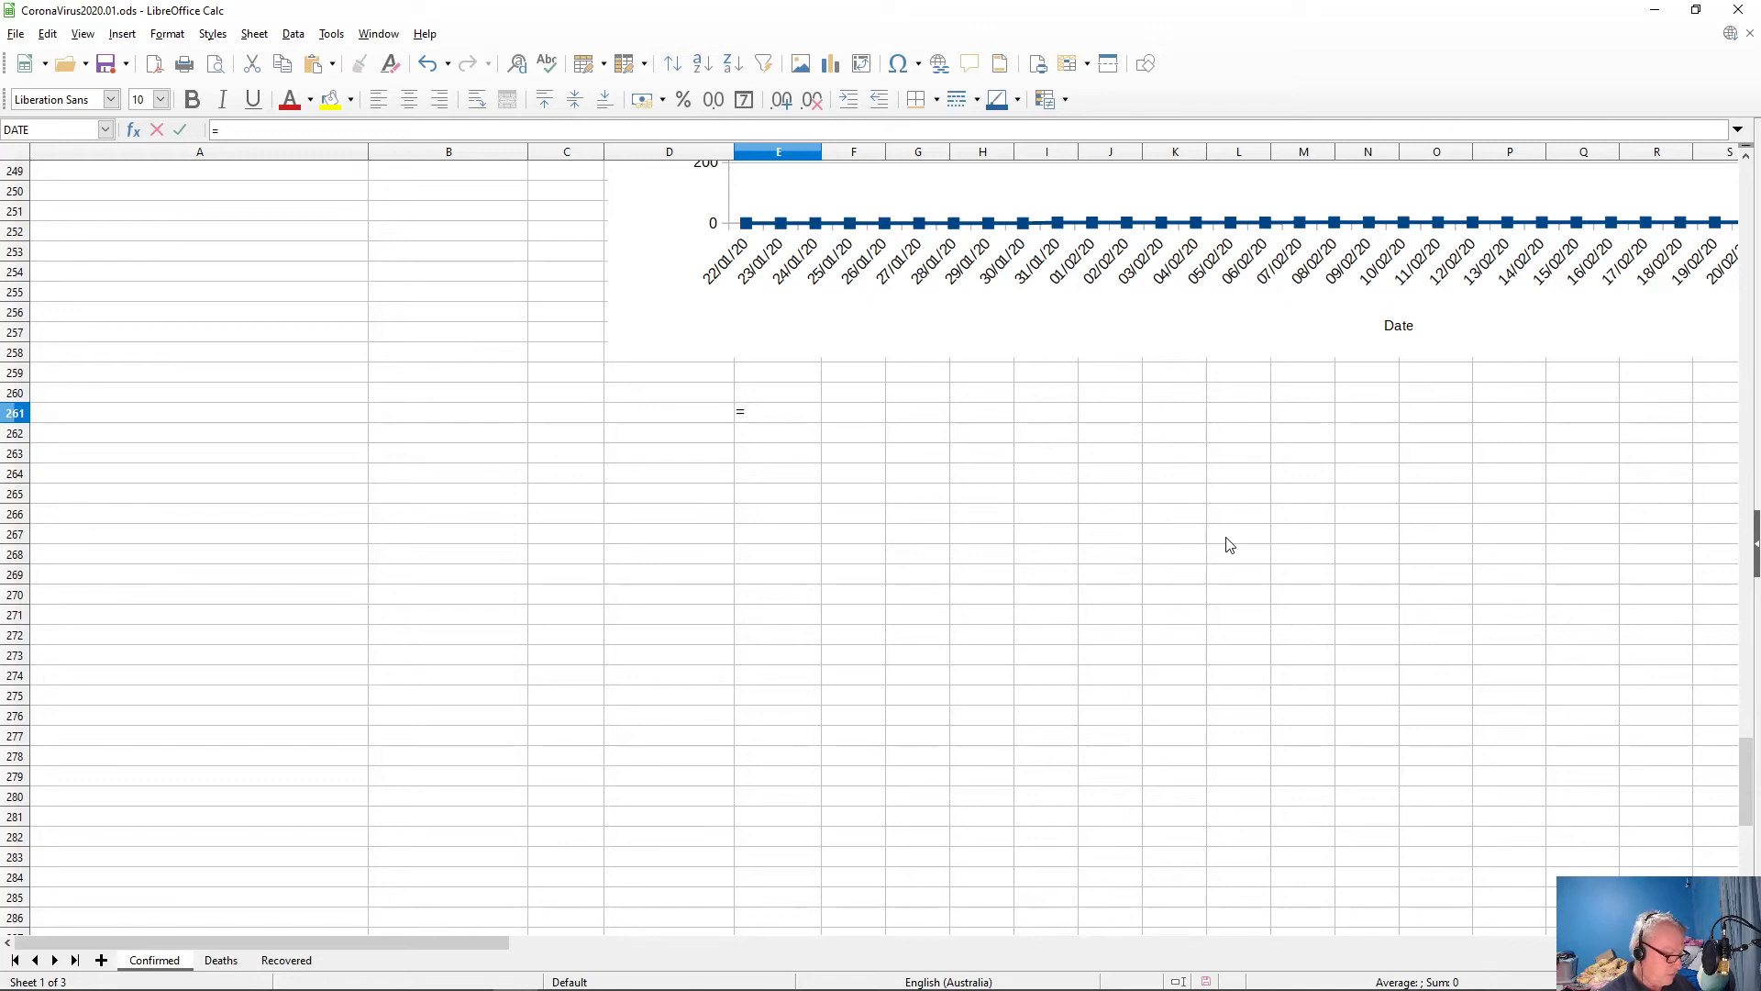
type("e77")
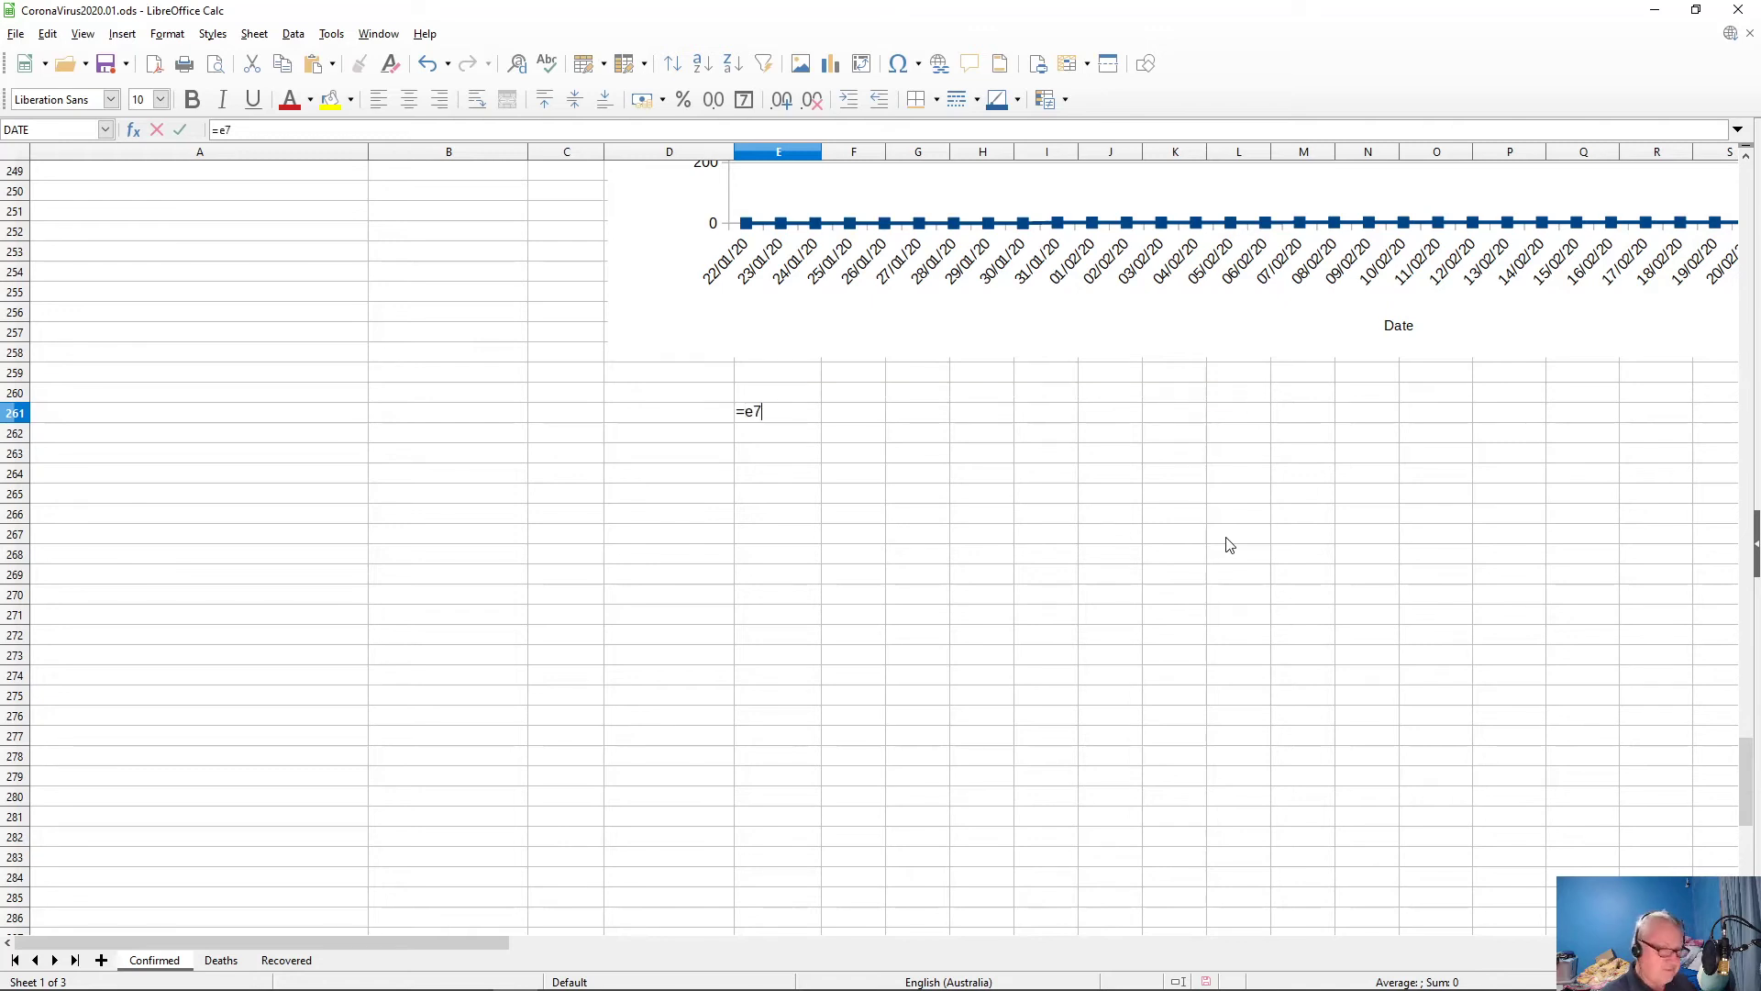
key("Return")
- Select and copy the date header row D216:AR216 above the Italy chart
key("Up")
key("Up")
key("Up")
key("Up")
key("Up")
key("Up")
key("Up")
key("Up")
key("Up")
key("Up")
key("Up")
key("Up")
key("Up")
key("Up")
key("Up")
key("Up")
key("Up")
key("Up")
key("Up")
key("Up")
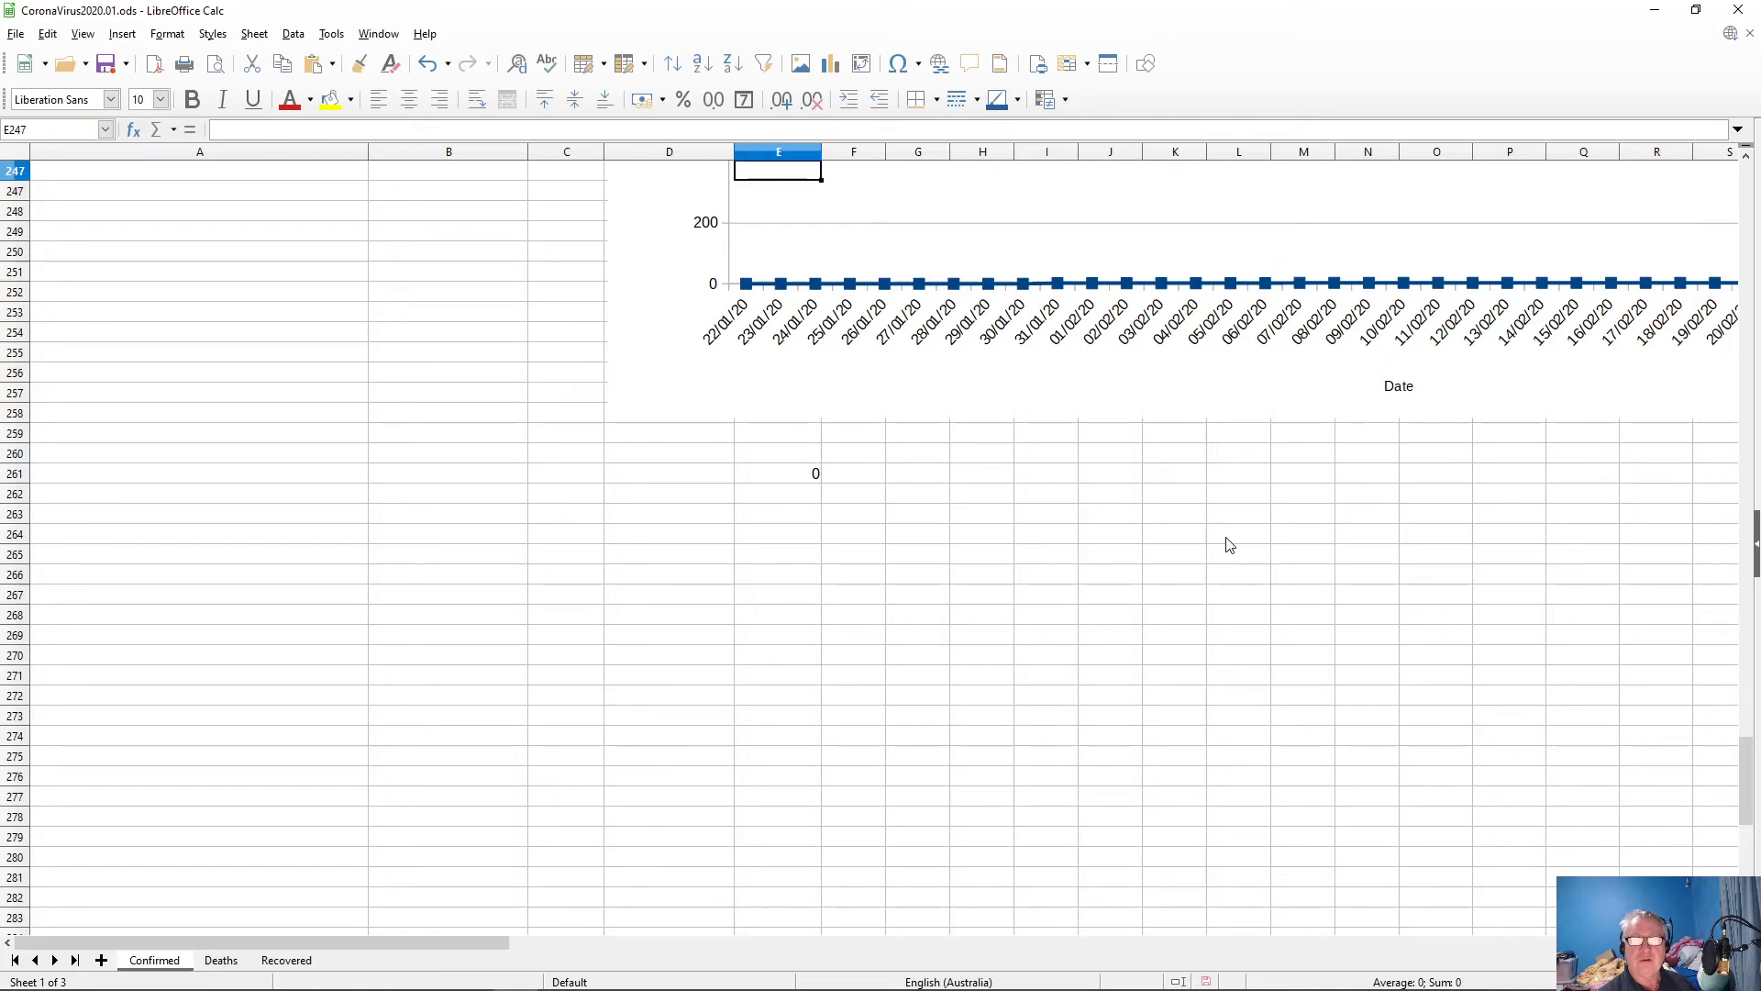
key("Up")
key("Up")
key("Up")
key("Up")
key("Up")
key("Up")
key("Up")
key("Up")
key("Up")
key("Up")
key("Up")
key("Up")
key("Up")
key("Up")
key("Up")
key("Up")
key("Up")
key("Up")
key("Up")
key("Up")
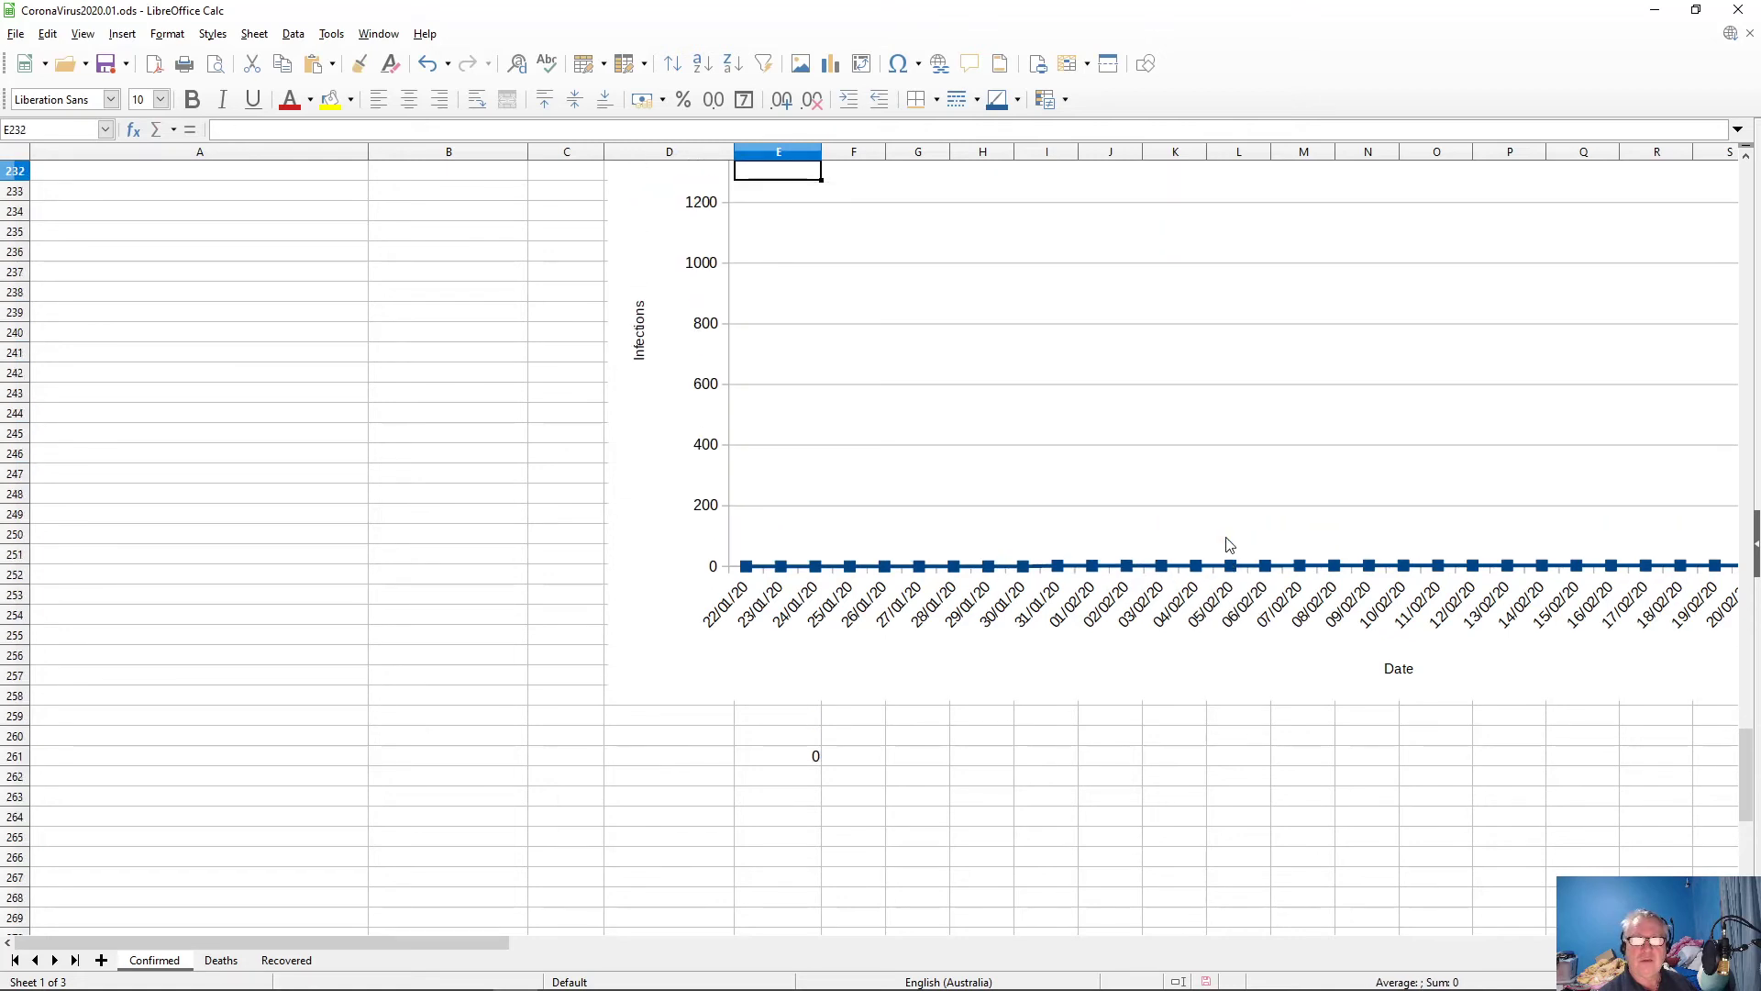
key("Up")
key("Up")
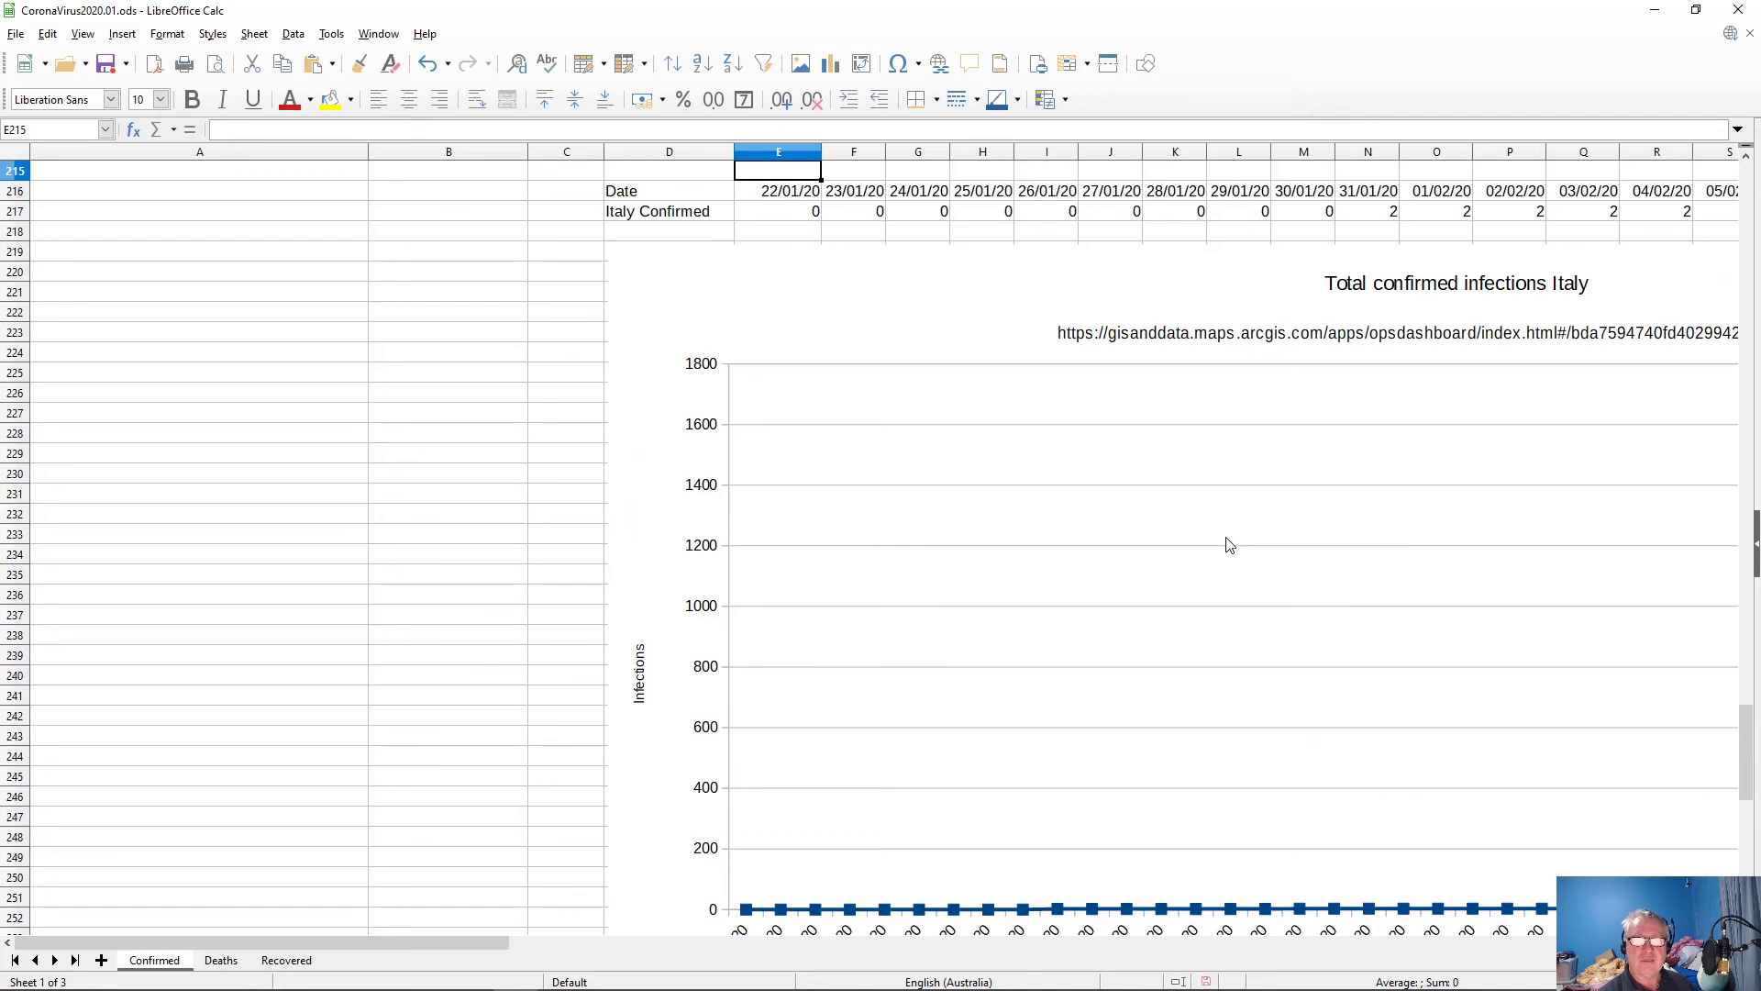
key("Down")
key("Left")
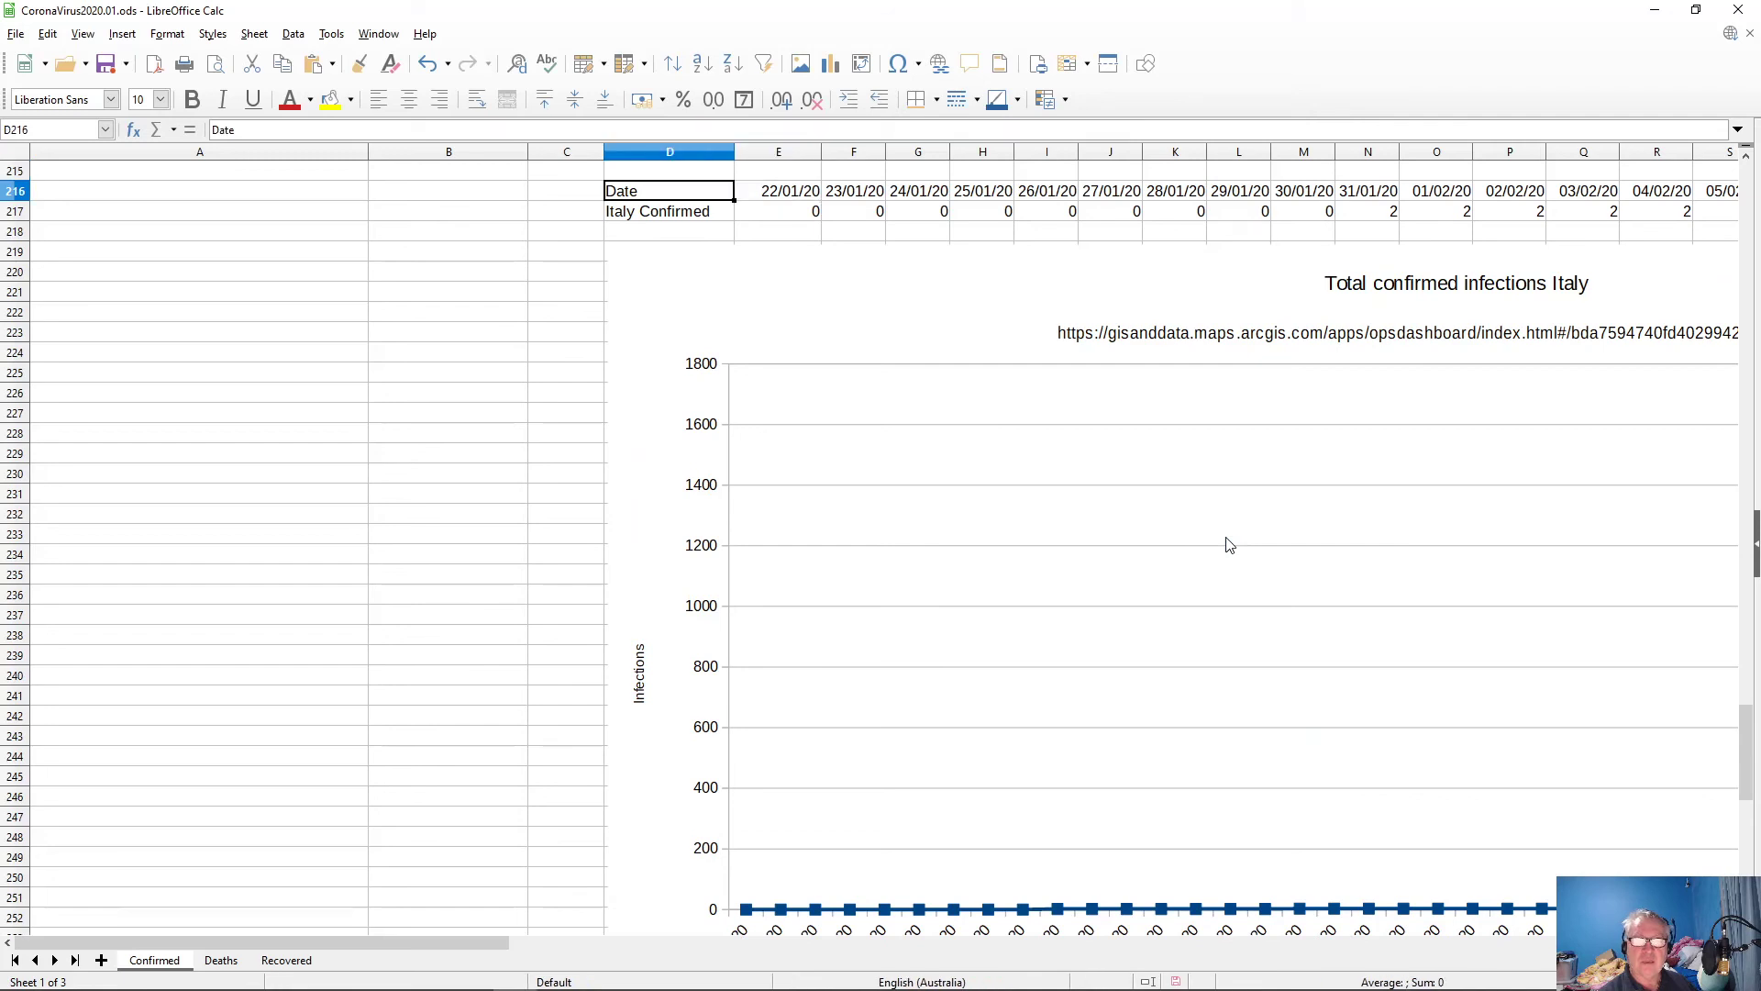
key("ctrl+shift+Right")
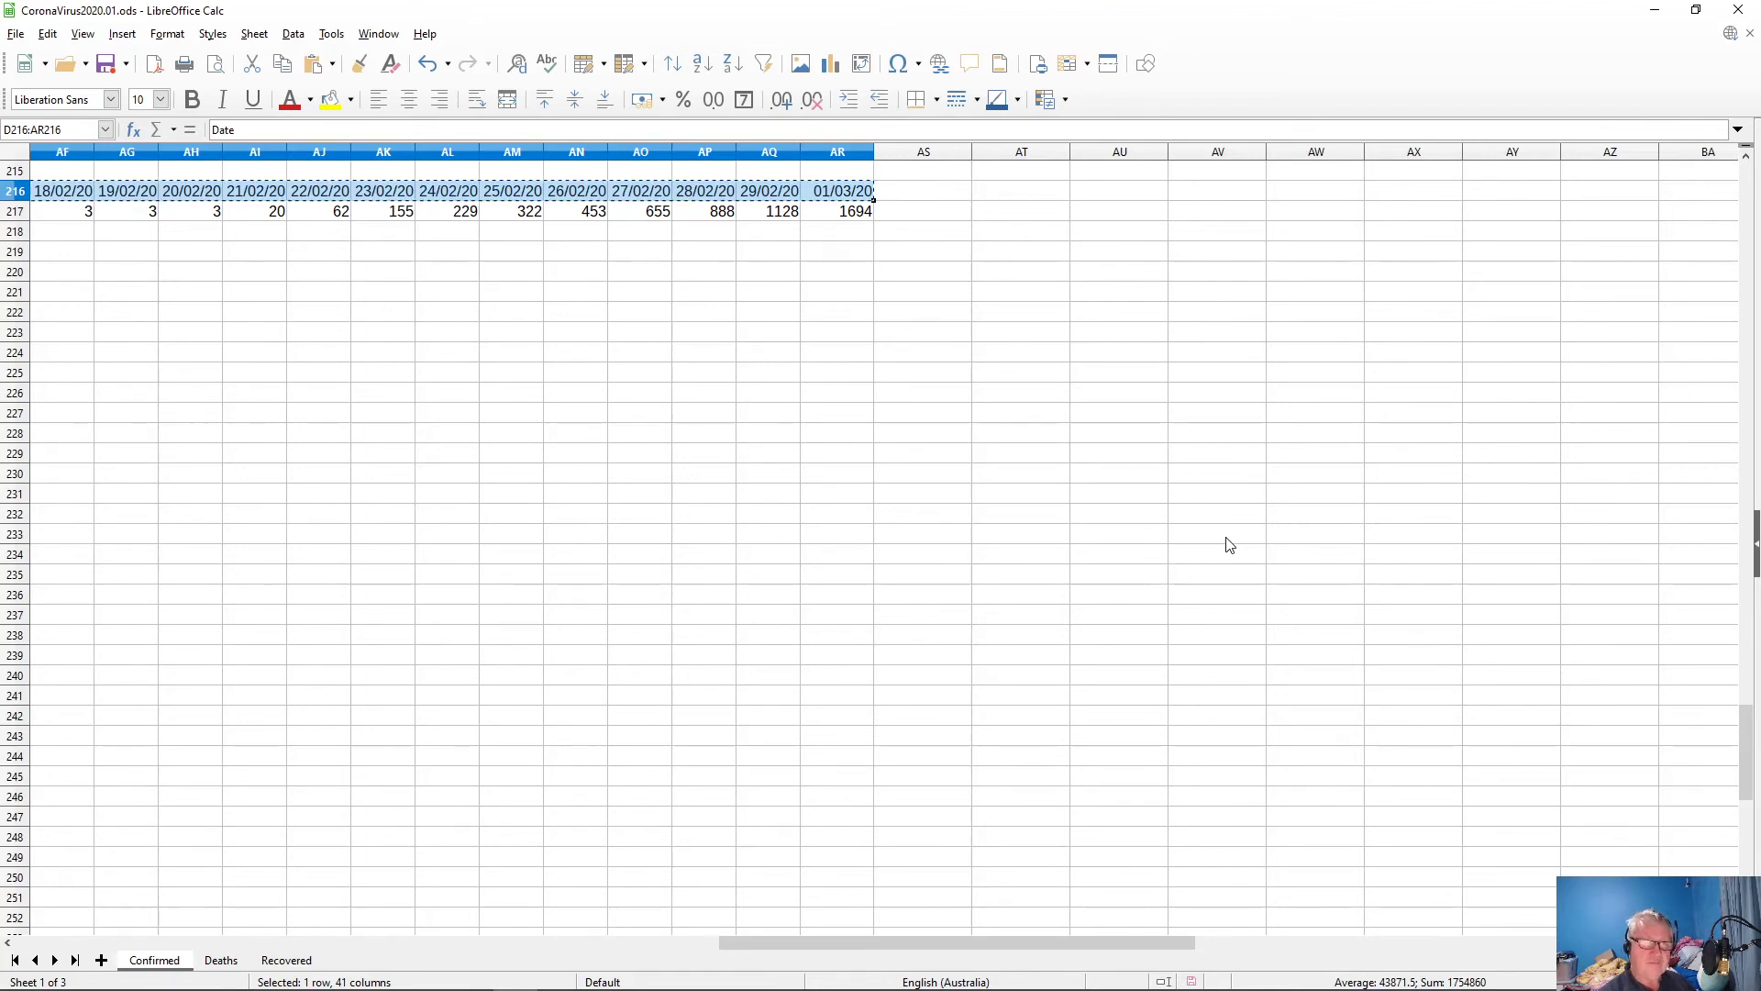
- Paste the copied date header row into row 260 from column D, directly above the Iran value below the Italy chart
key("Home")
key("Right")
key("Right")
key("Right")
key("Down")
key("Down")
key("Down")
key("Down")
key("Down")
key("Down")
key("Down")
key("Down")
key("Down")
key("Down")
key("Down")
key("Down")
key("Down")
key("Down")
key("Down")
key("Down")
key("Down")
key("Down")
key("Down")
key("Down")
key("Down")
key("Down")
key("Down")
key("Down")
key("Down")
key("Down")
key("Down")
key("Down")
key("Down")
key("Down")
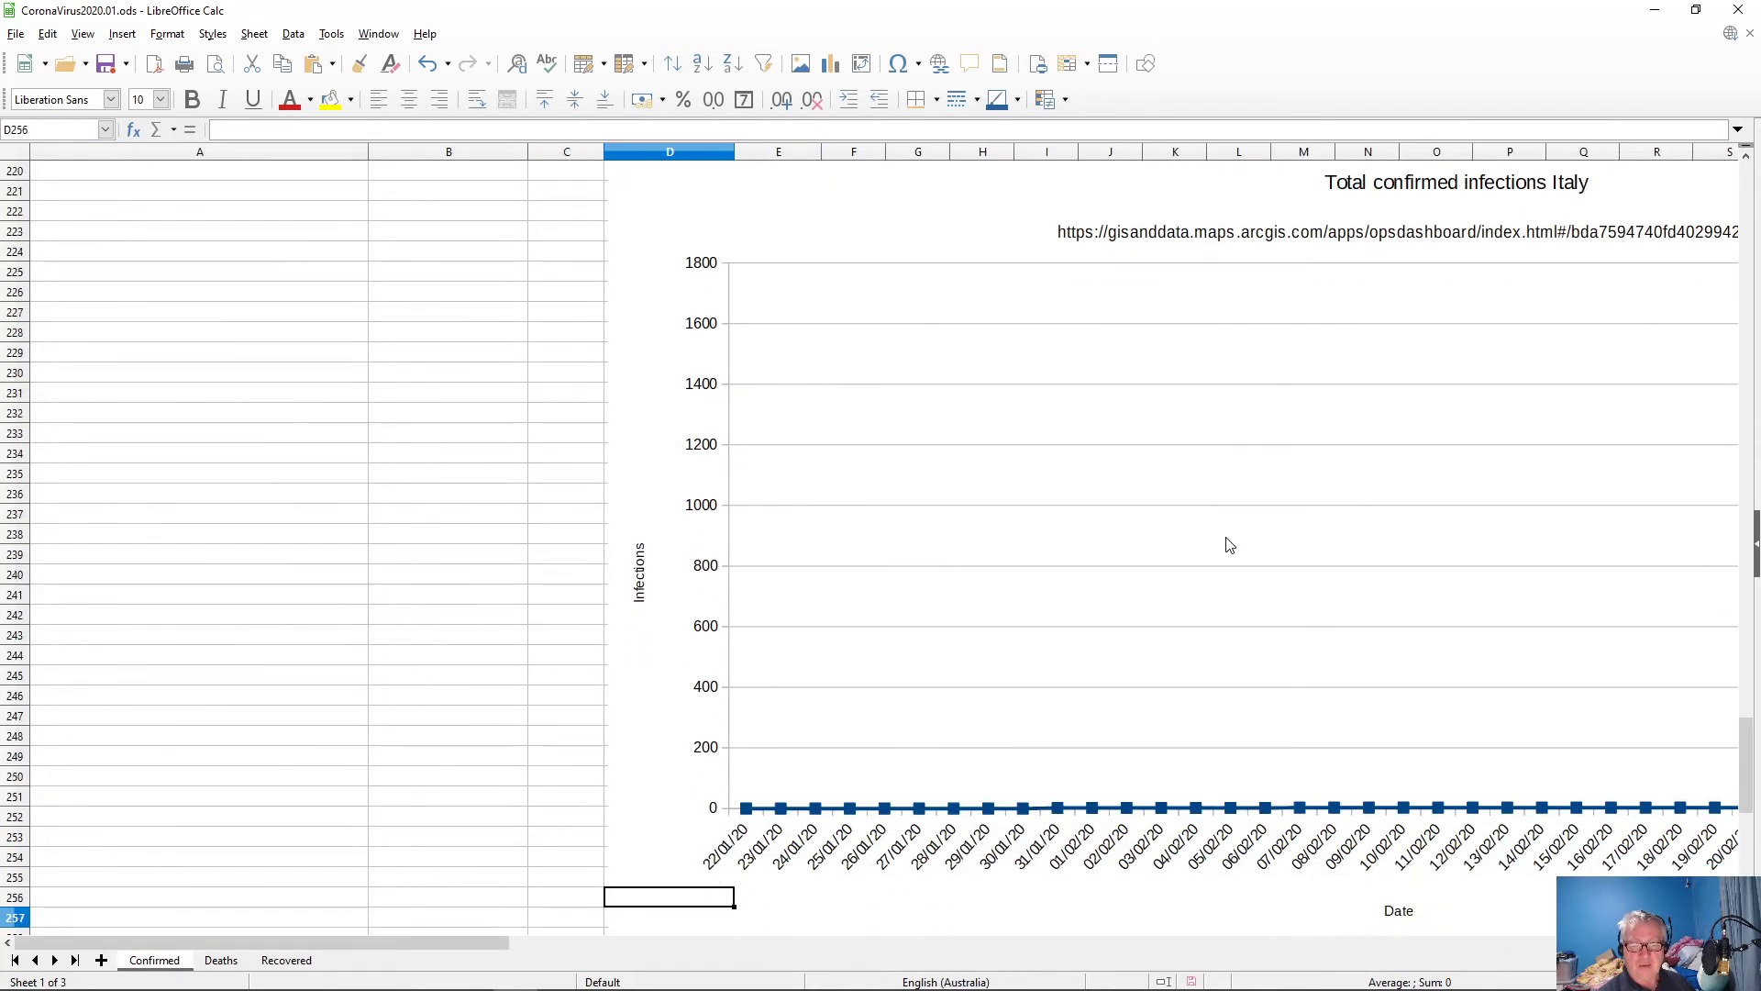
key("Up")
key("Up")
key("Up")
key("Up")
key("Up")
key("Up")
key("Up")
key("Up")
key("Up")
key("Up")
key("Up")
key("Up")
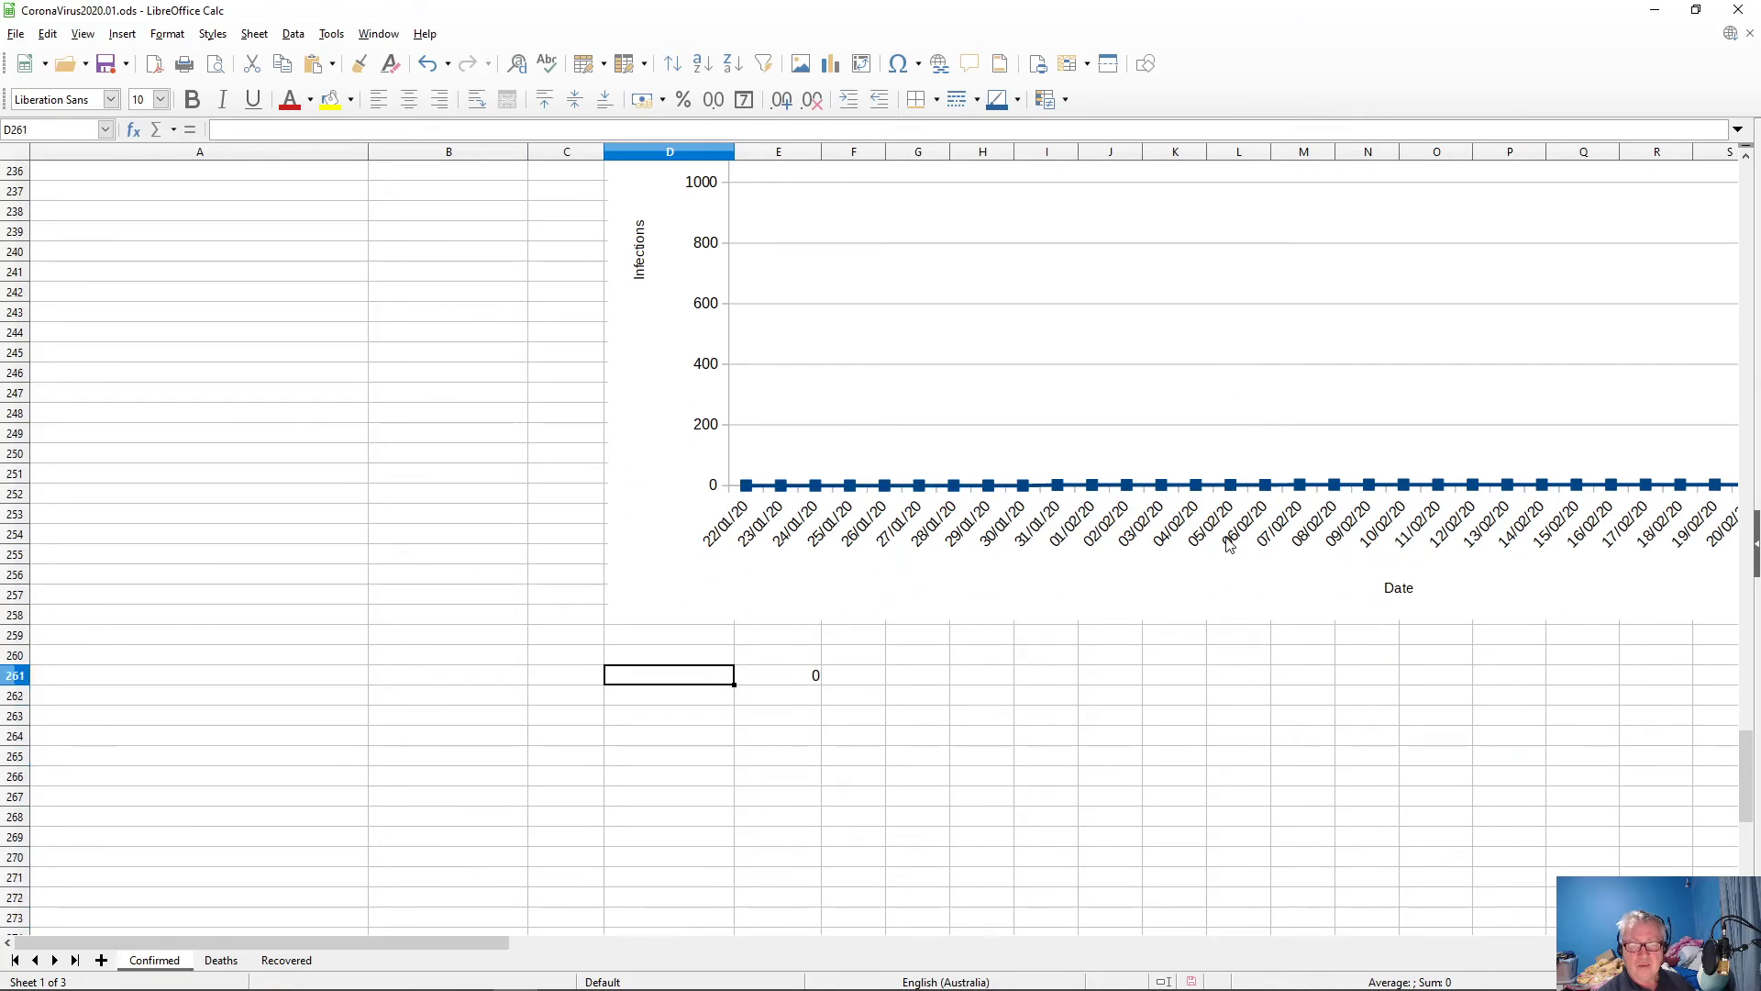
key("ctrl+v")
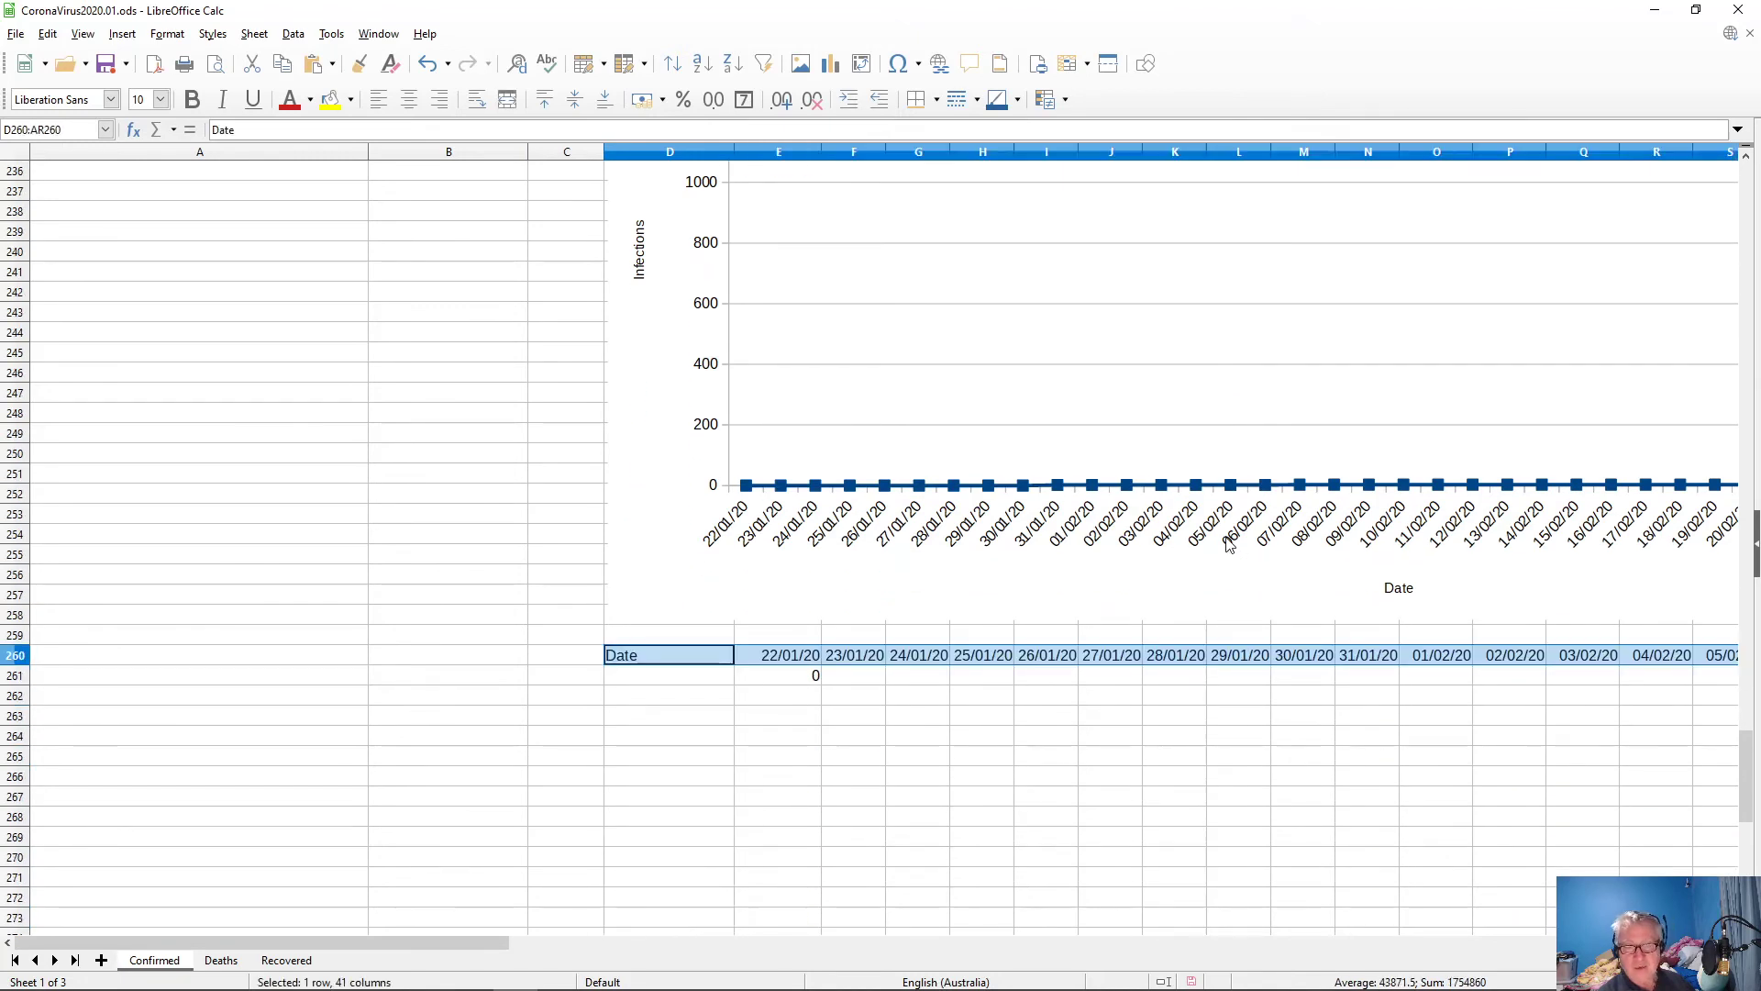
- Copy the Iran formula in E261 across F261:AR261 so every date in the header row has a value
key("Down")
key("Right")
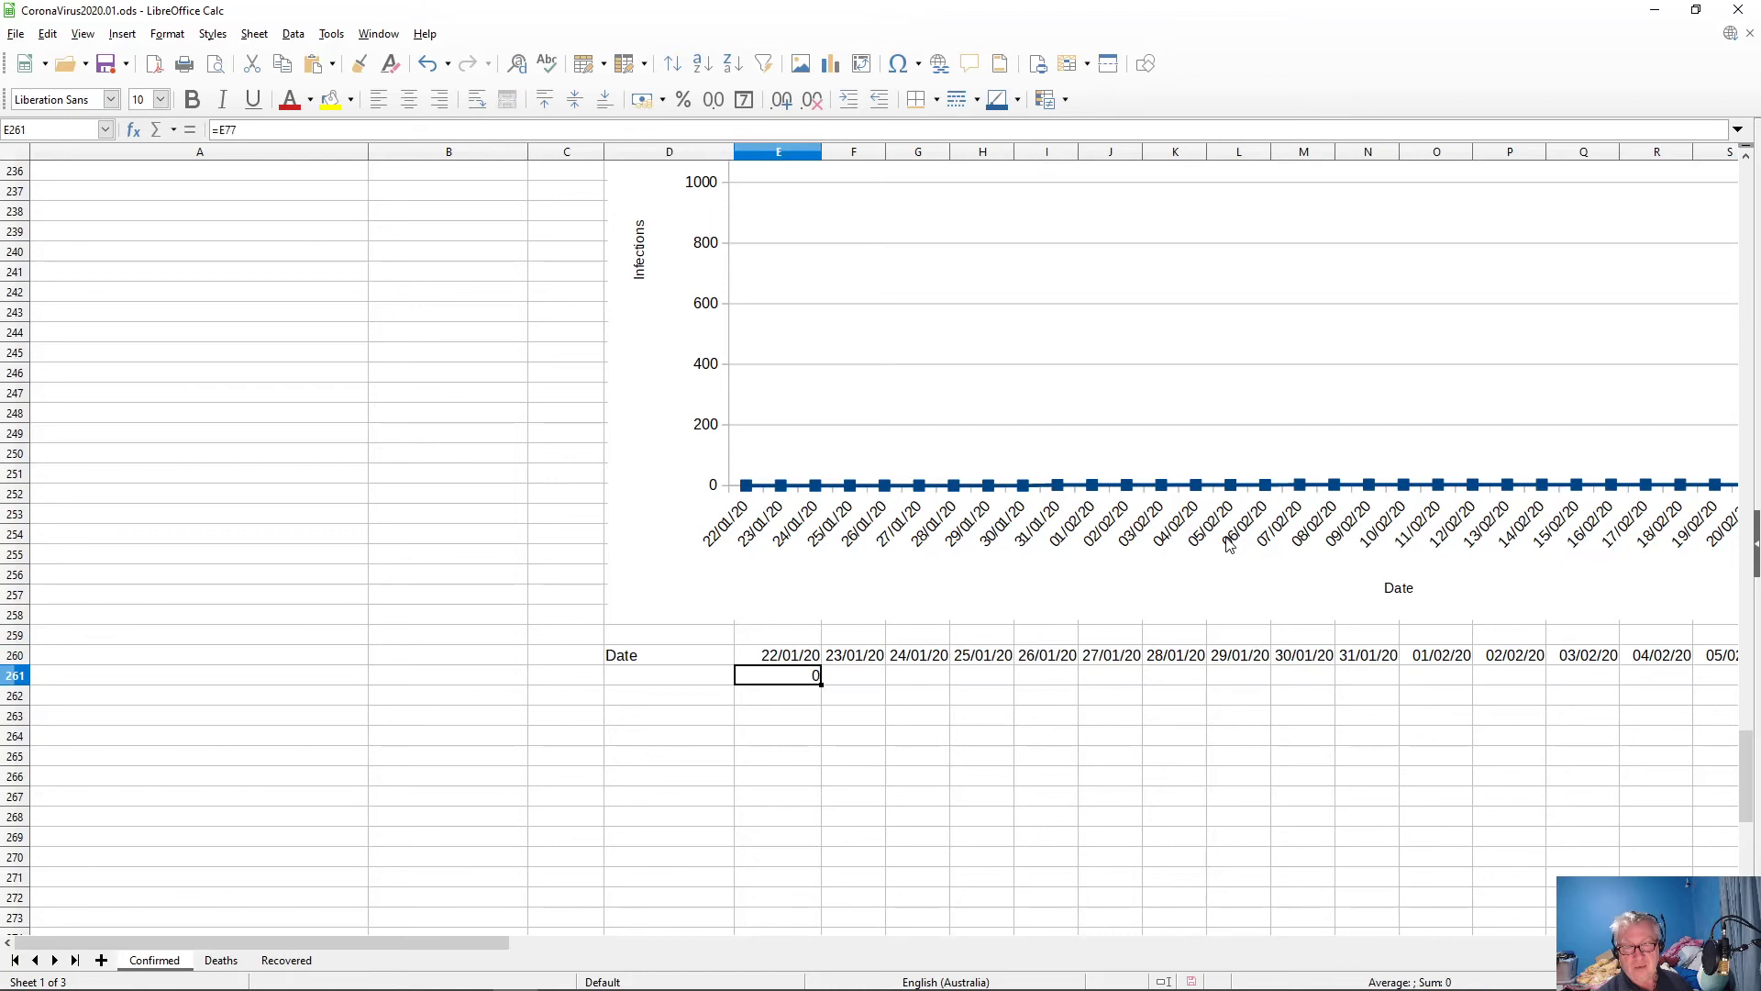
key("ctrl+c")
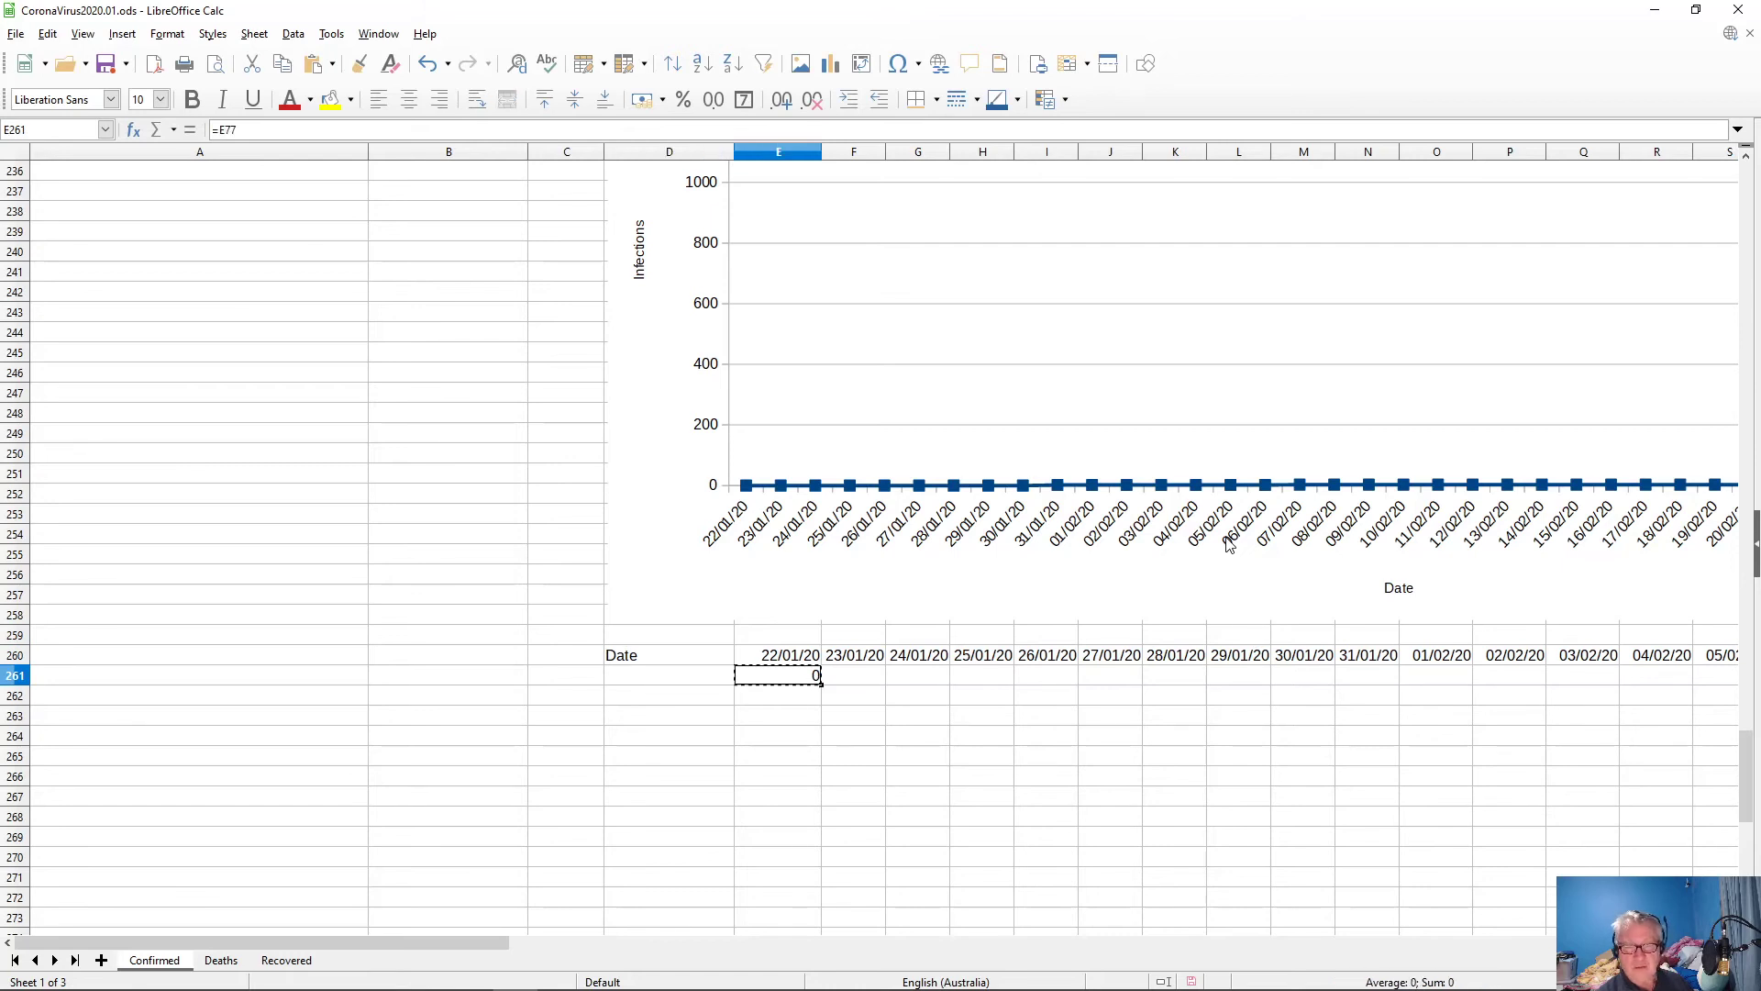
key("Right")
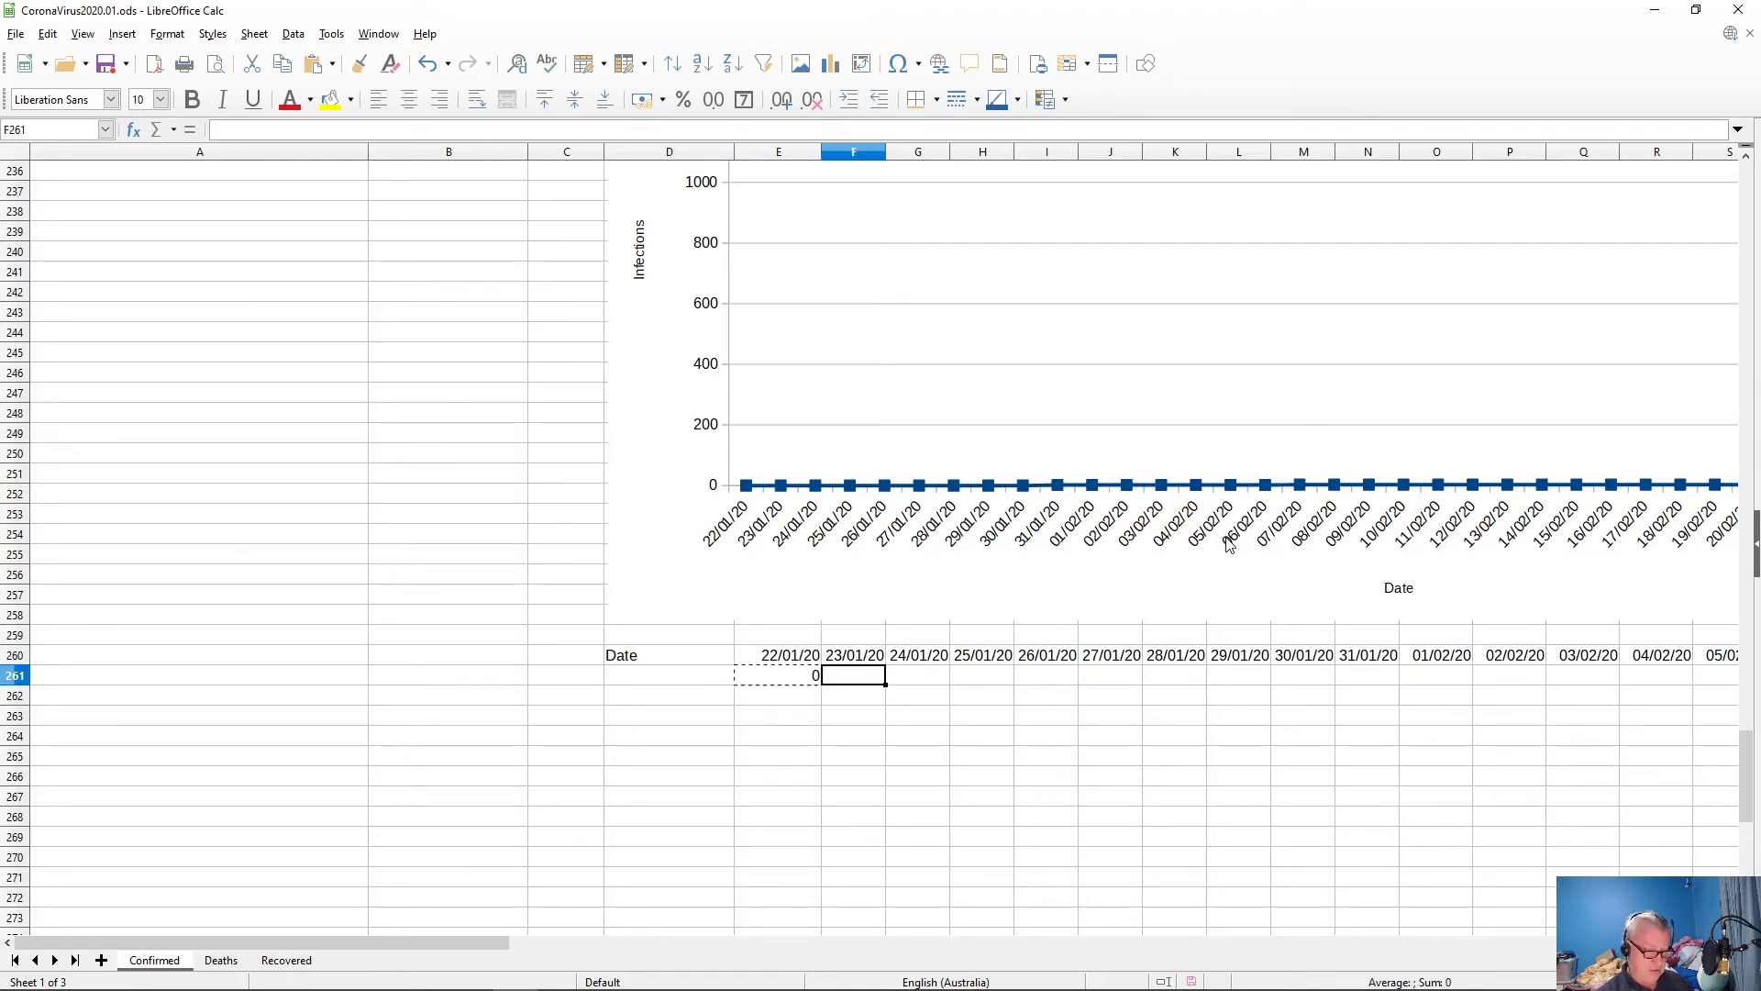
key("shift+Right")
key("shift+Right")
key("shift+Right")
key("shift+Right")
key("shift+Right")
key("shift+Right")
key("shift+Right")
key("shift+Right")
key("shift+Right")
key("shift+Right")
key("shift+Right")
key("shift+Right")
key("shift+Right")
key("shift+Right")
key("shift+Right")
key("shift+Right")
key("shift+Right")
key("shift+Right")
key("shift+Right")
key("shift+Right")
key("shift+Right")
key("shift+Right")
key("shift+Right")
key("shift+Right")
key("shift+Right")
key("shift+Right")
key("shift+Right")
key("shift+Right")
key("shift+Right")
key("shift+Right")
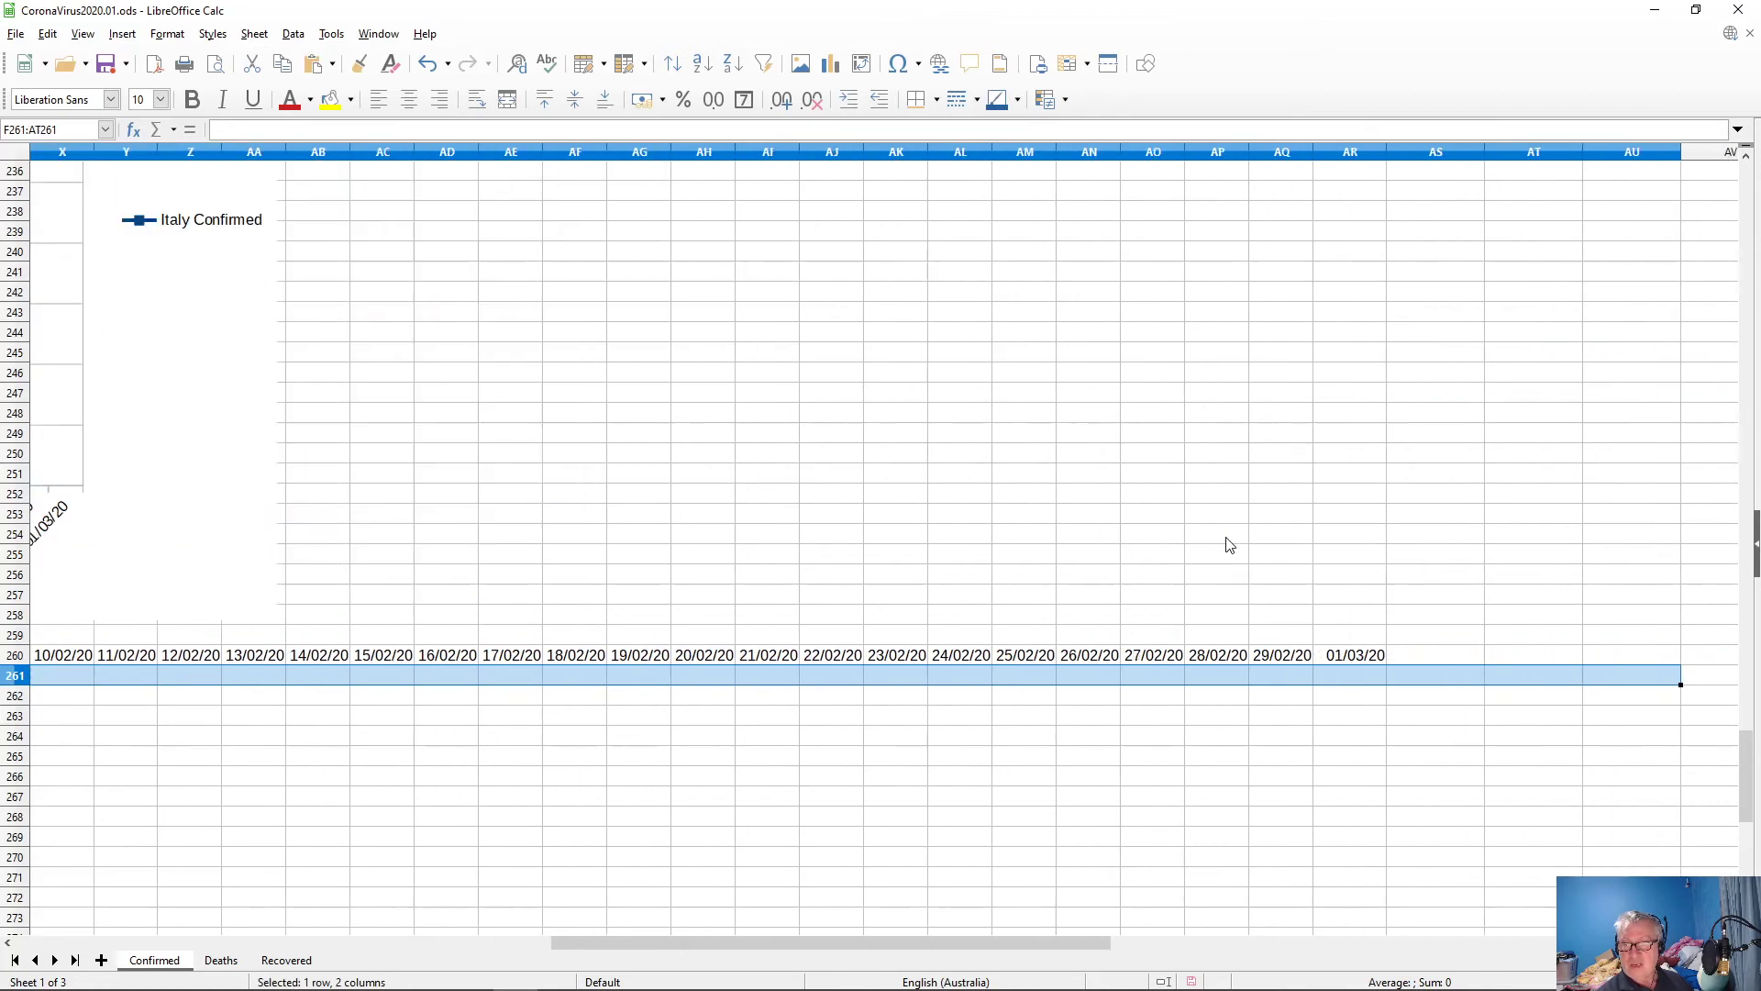
key("shift+Left")
key("shift+Left")
key("shift+Left")
key("shift+Left")
key("shift+Left")
key("shift+Left")
key("shift+Left")
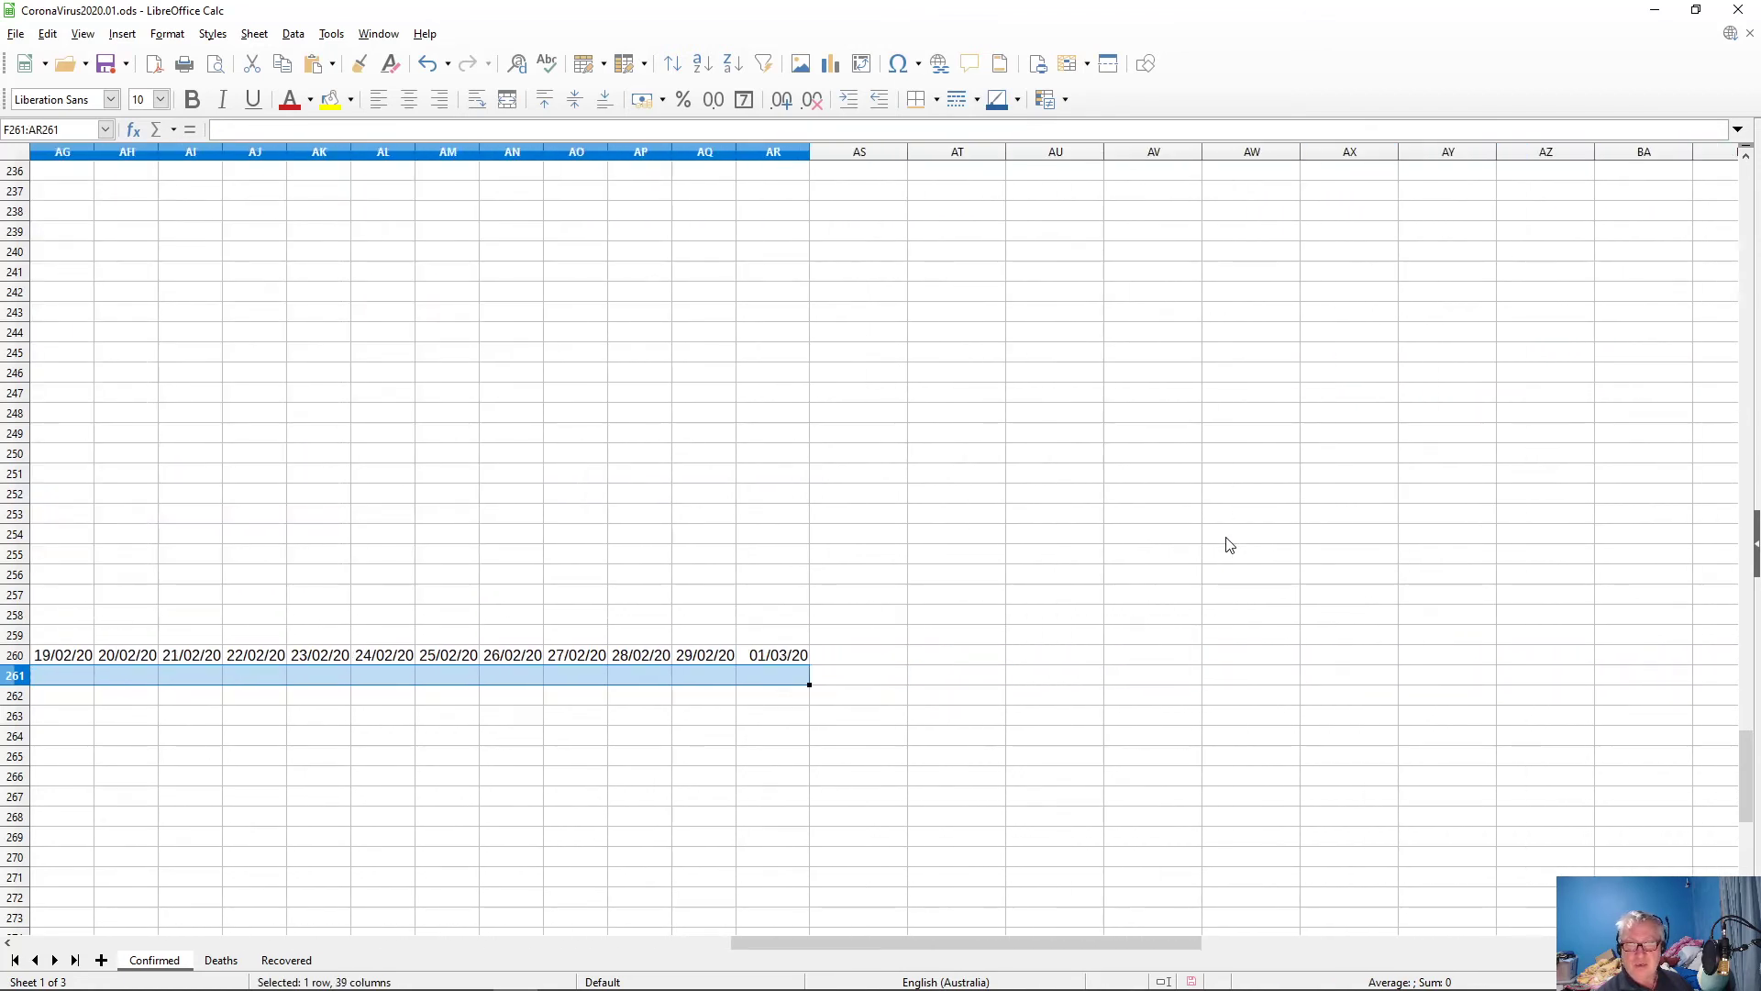
key("ctrl+v")
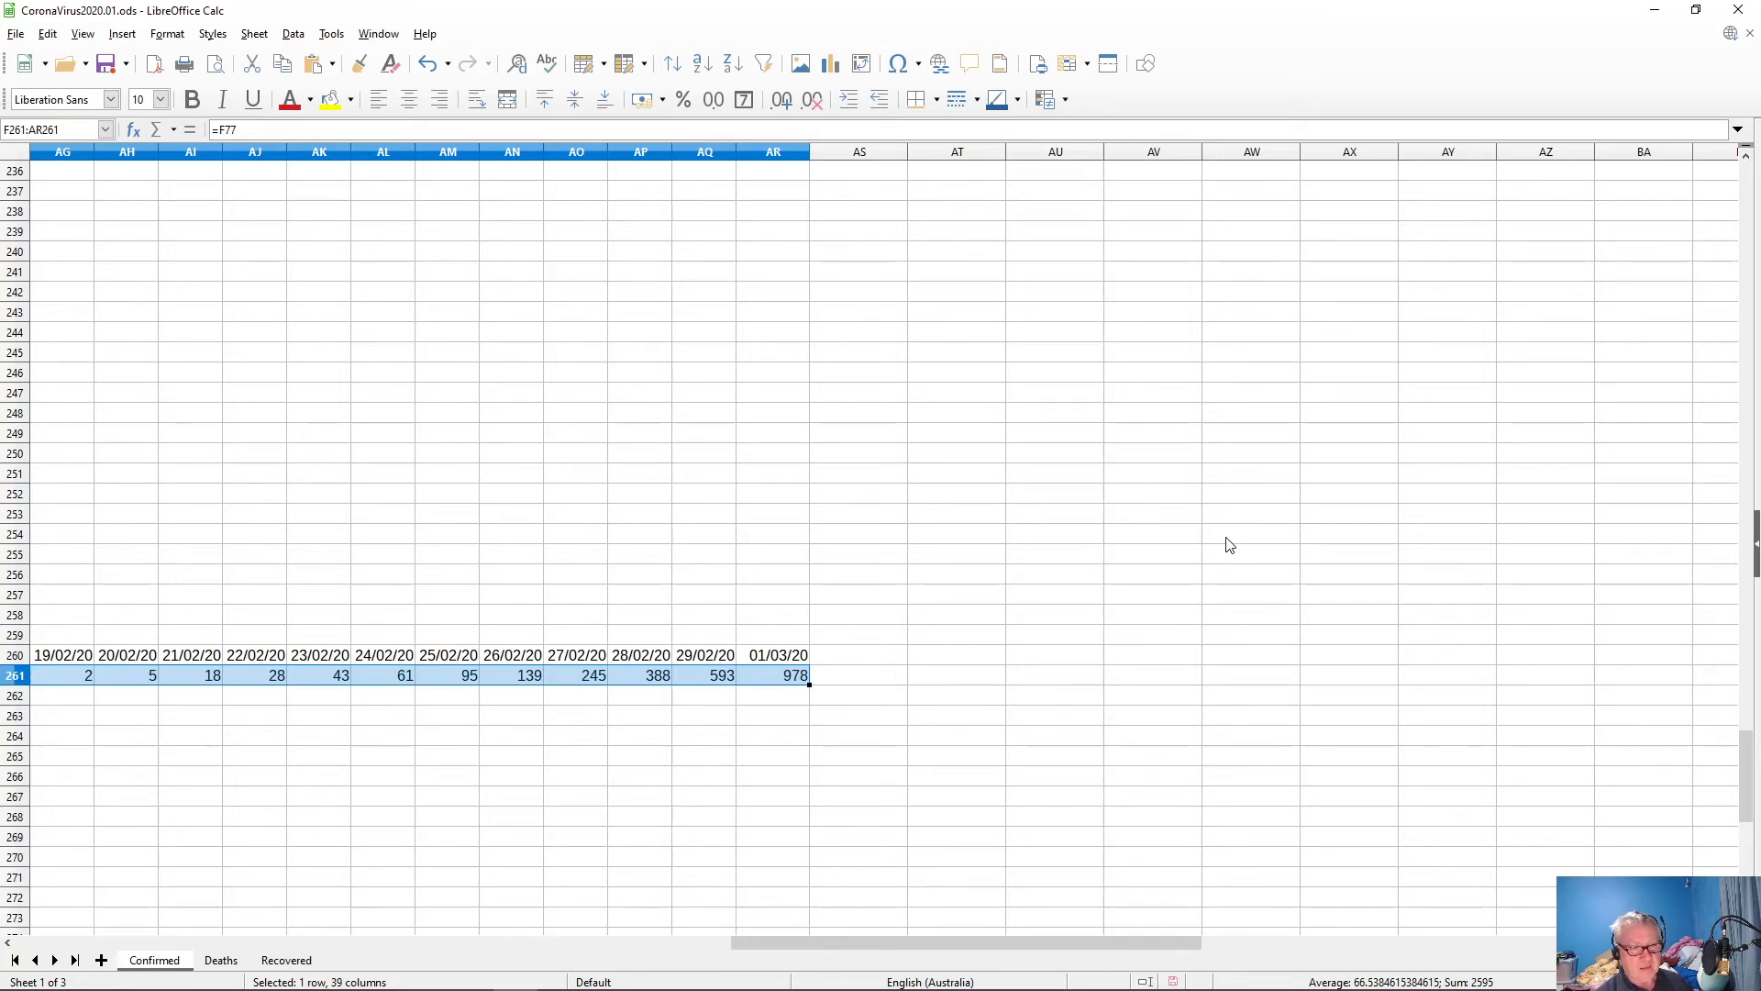
- Label the Iran data row by entering Iran Confirmed in cell D261
key("Home")
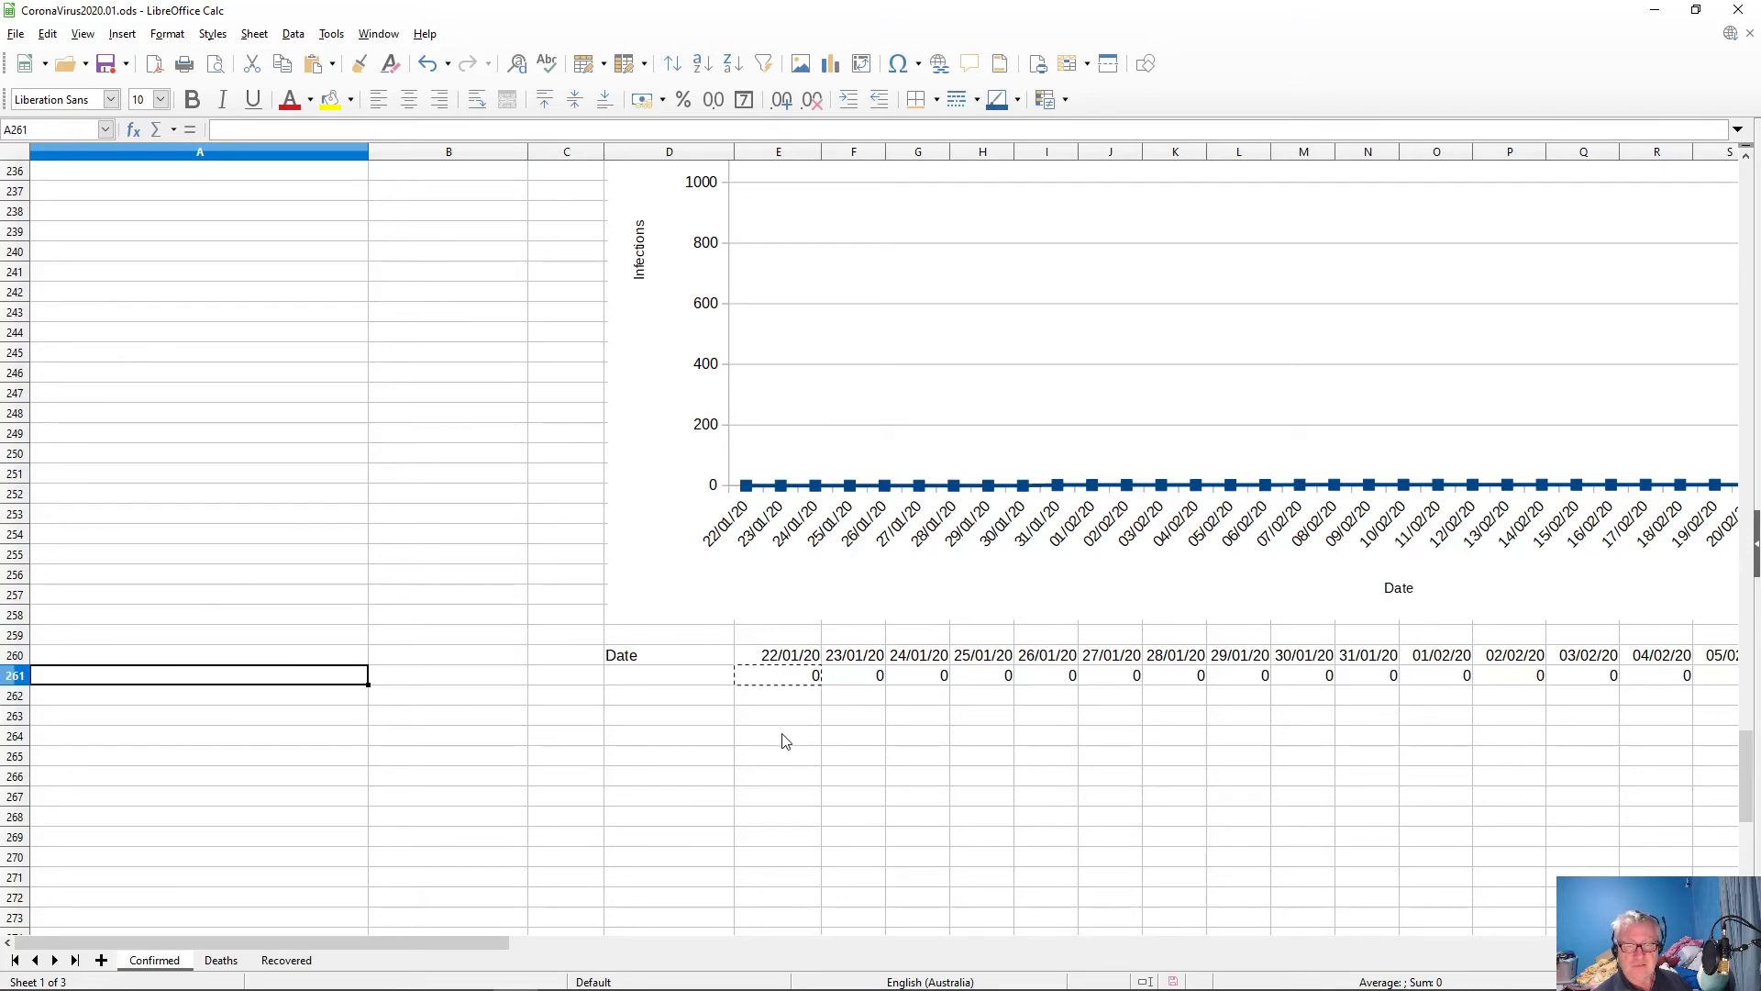
left_click(666, 681)
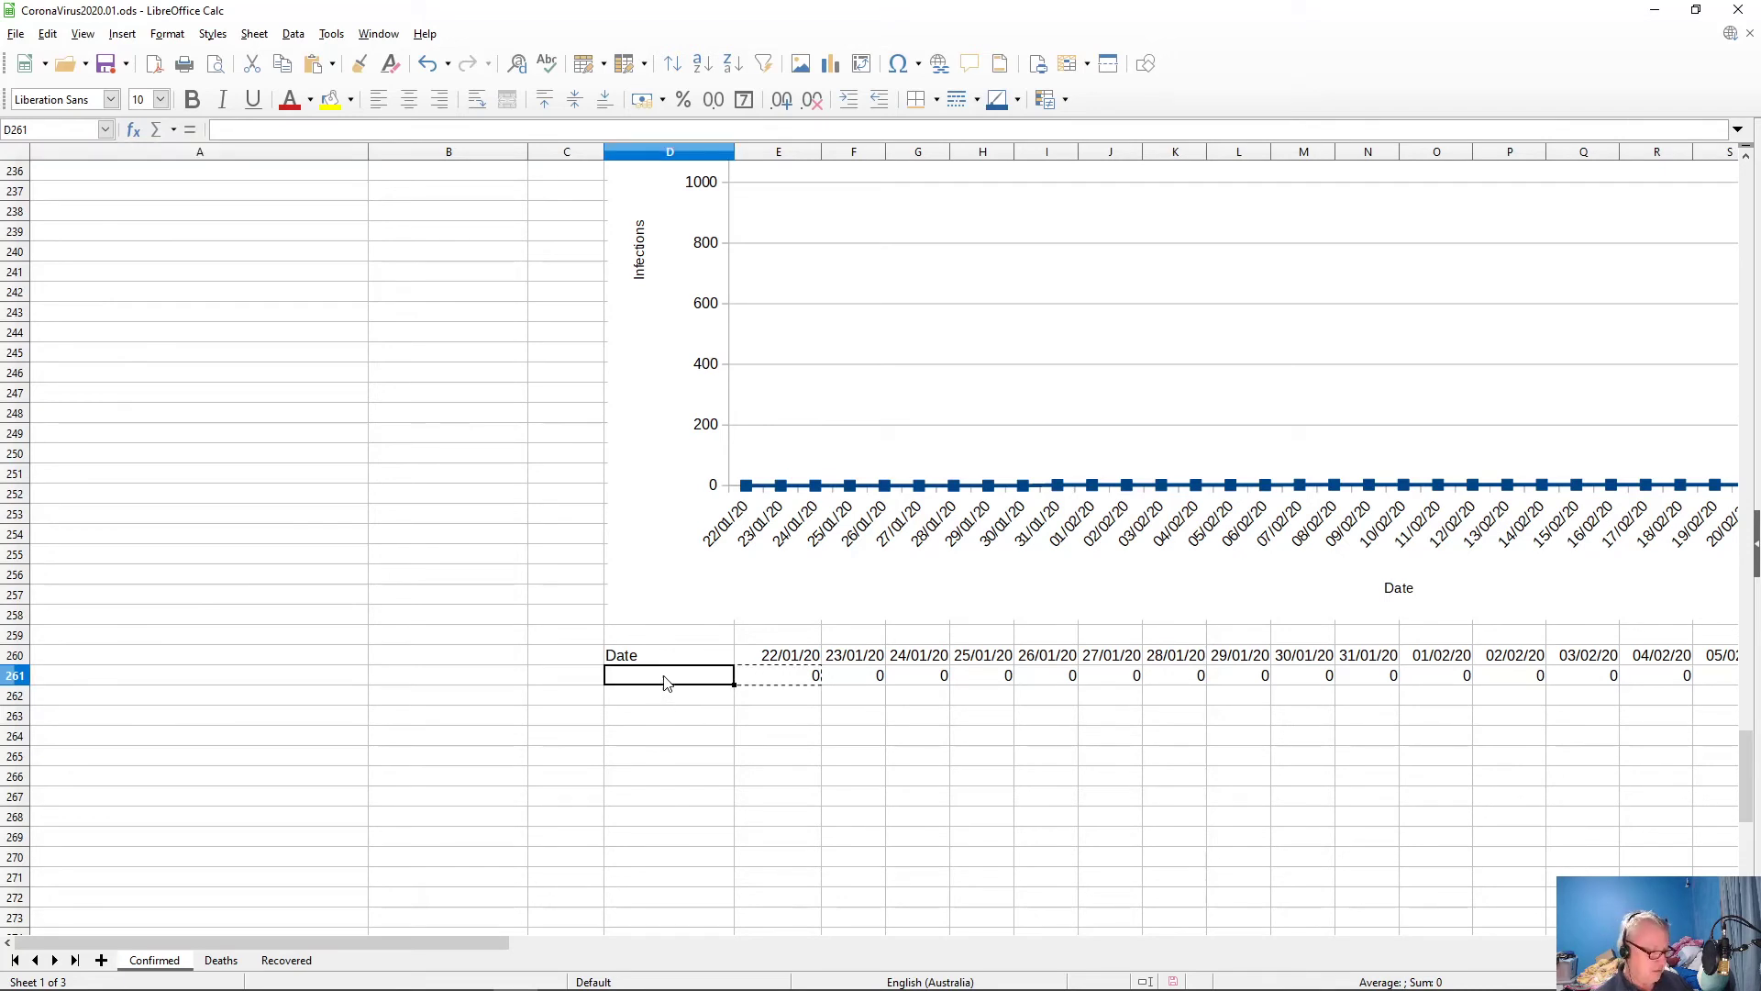
type("I")
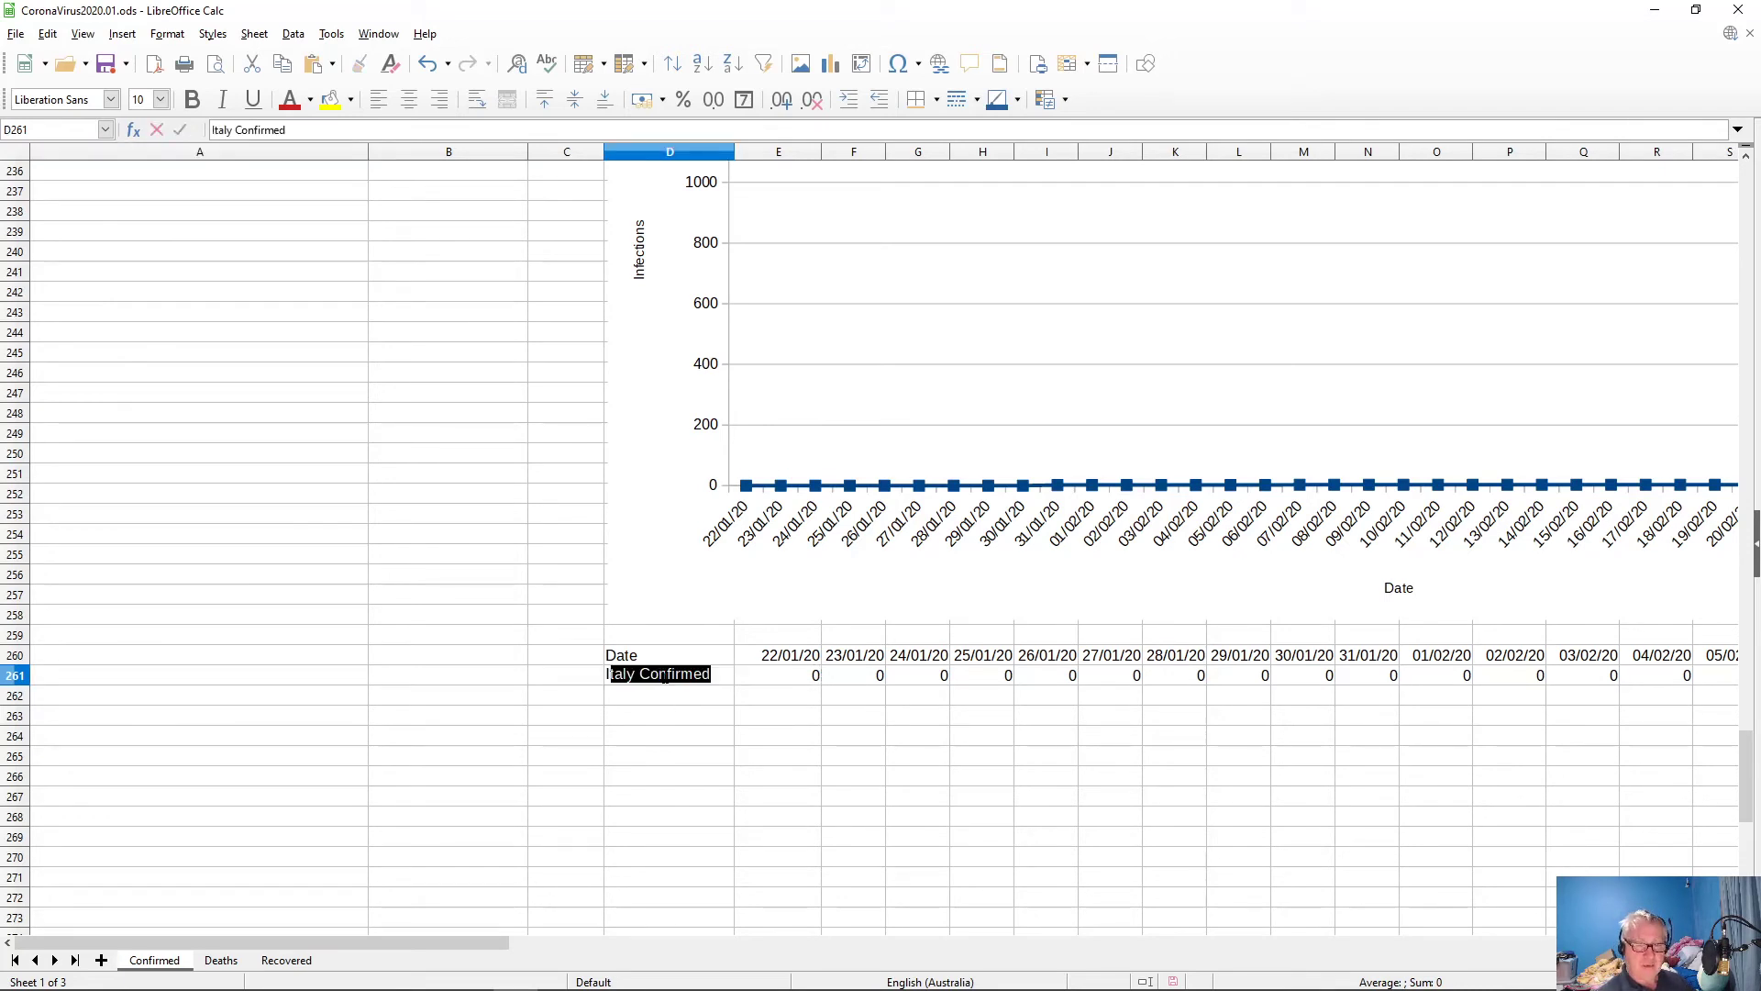
type("ran Confirme")
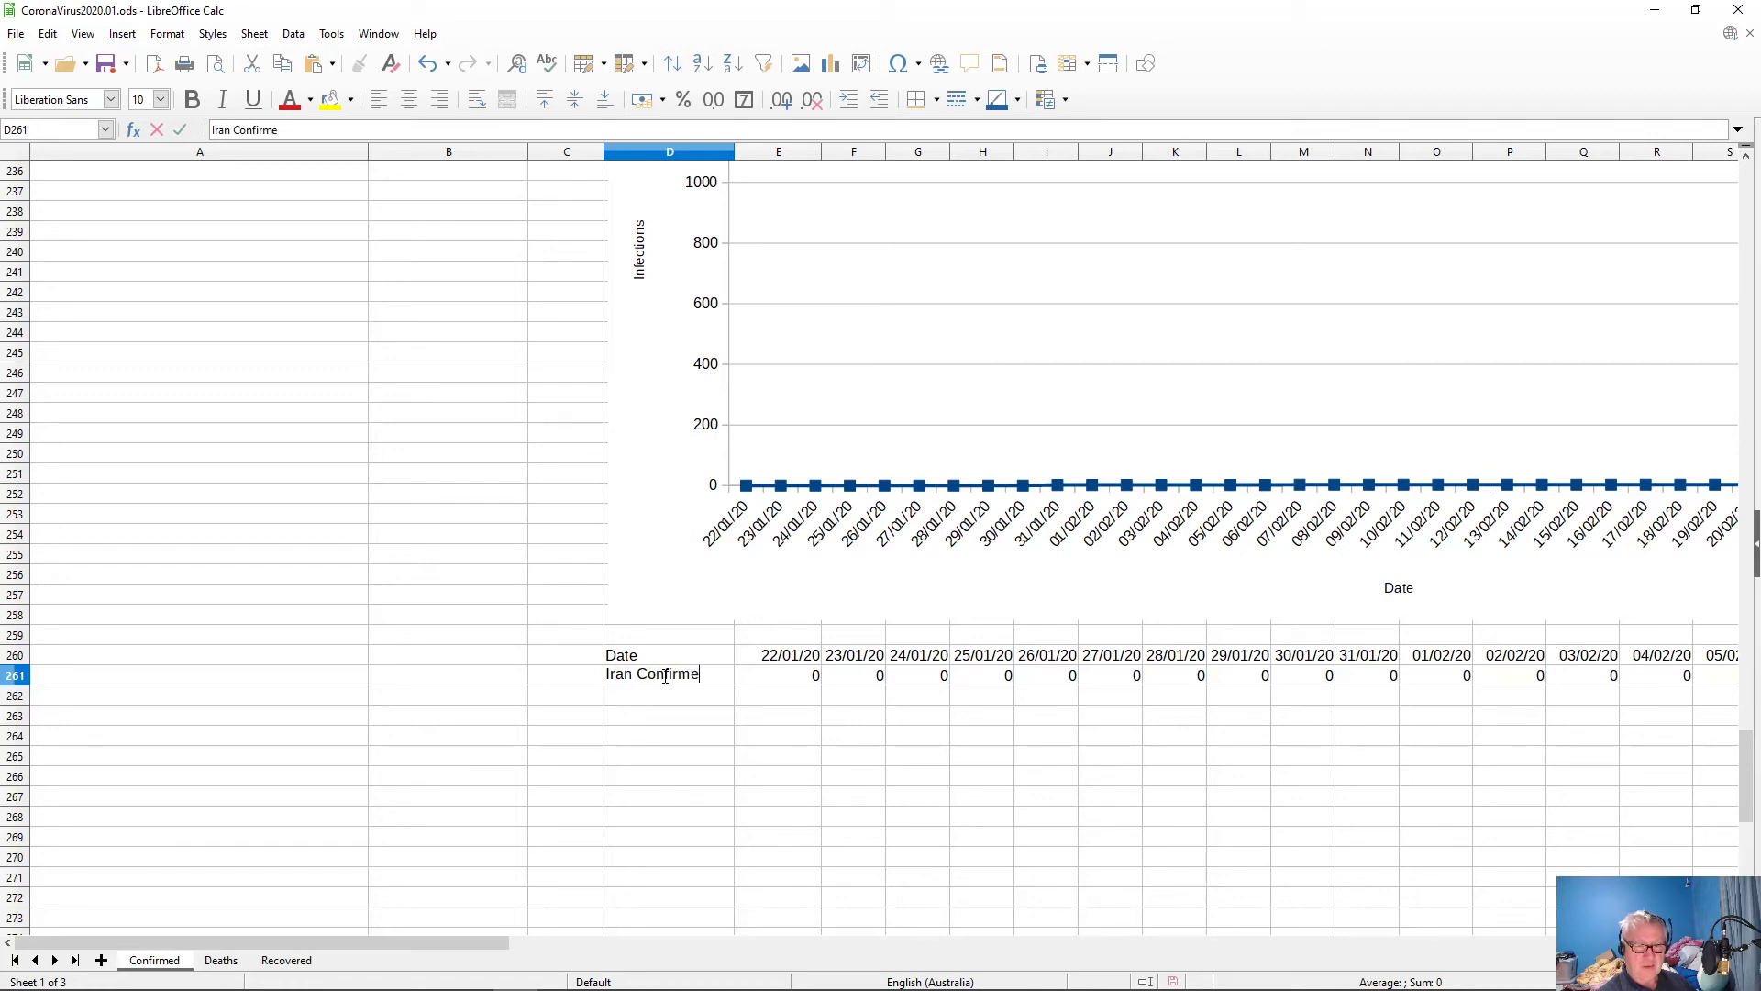
type("d")
key("Return")
- Insert a chart from D260:AR261, using the Line type with Points and Lines, and review its data series
key("Up")
key("Up")
key("shift+Down")
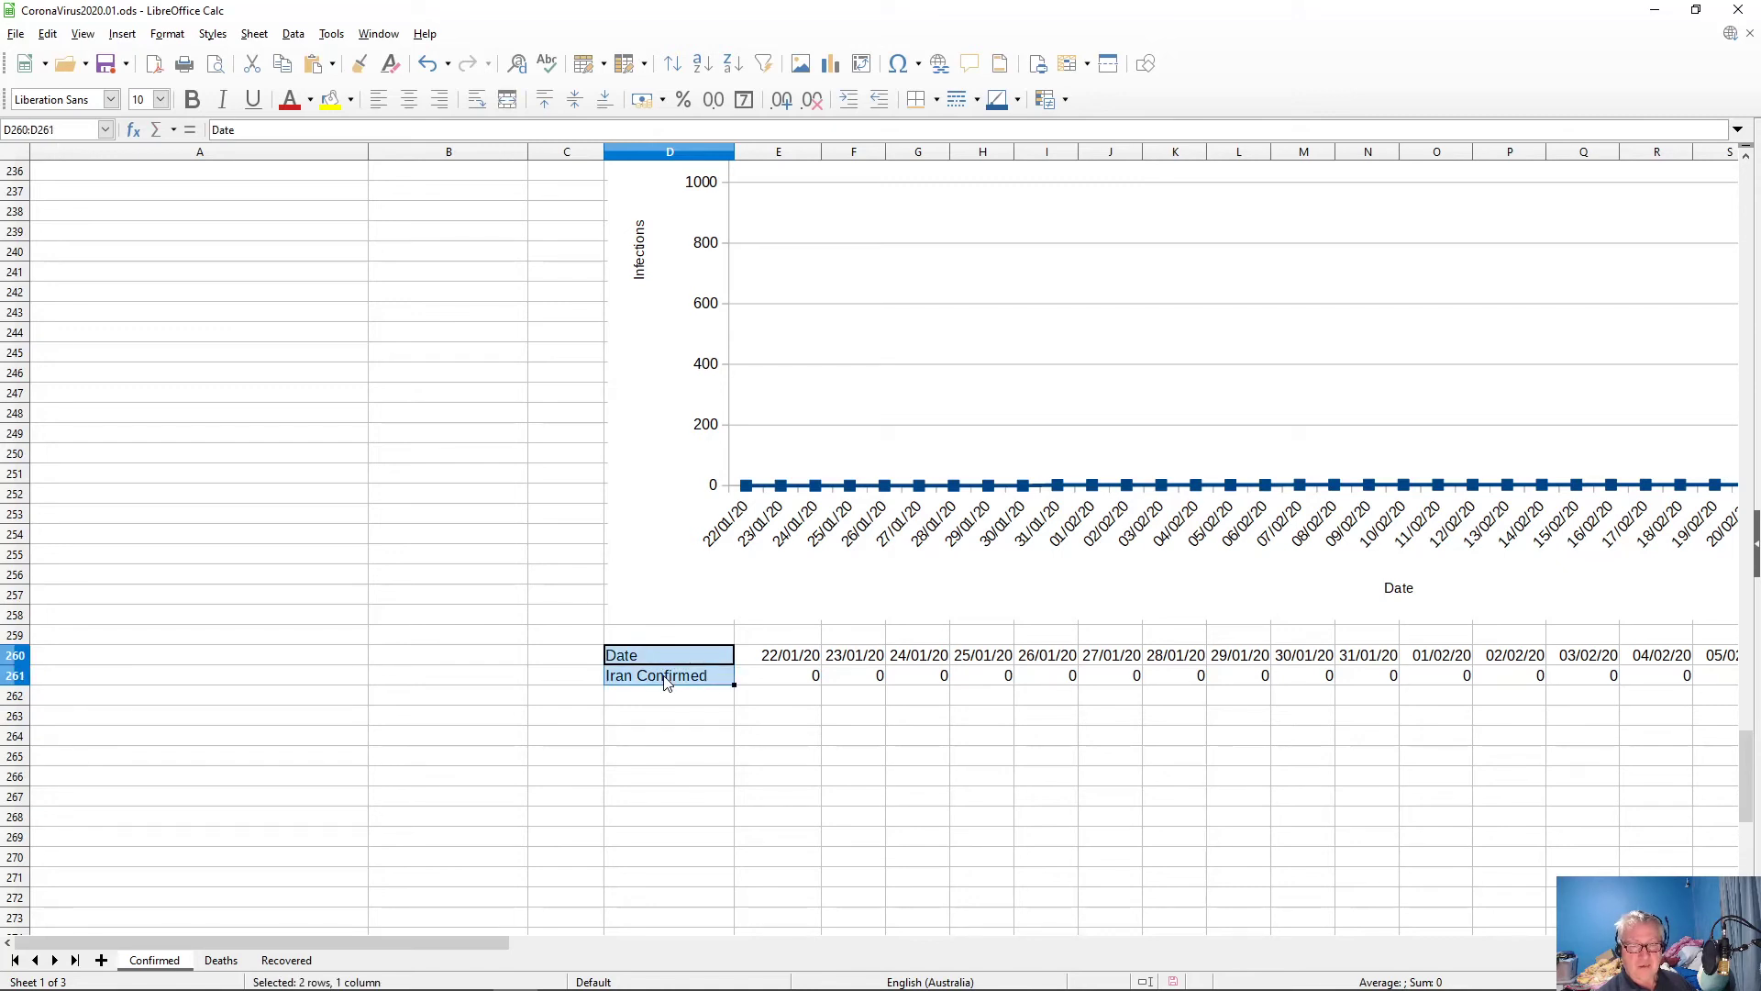
key("ctrl+shift+Right")
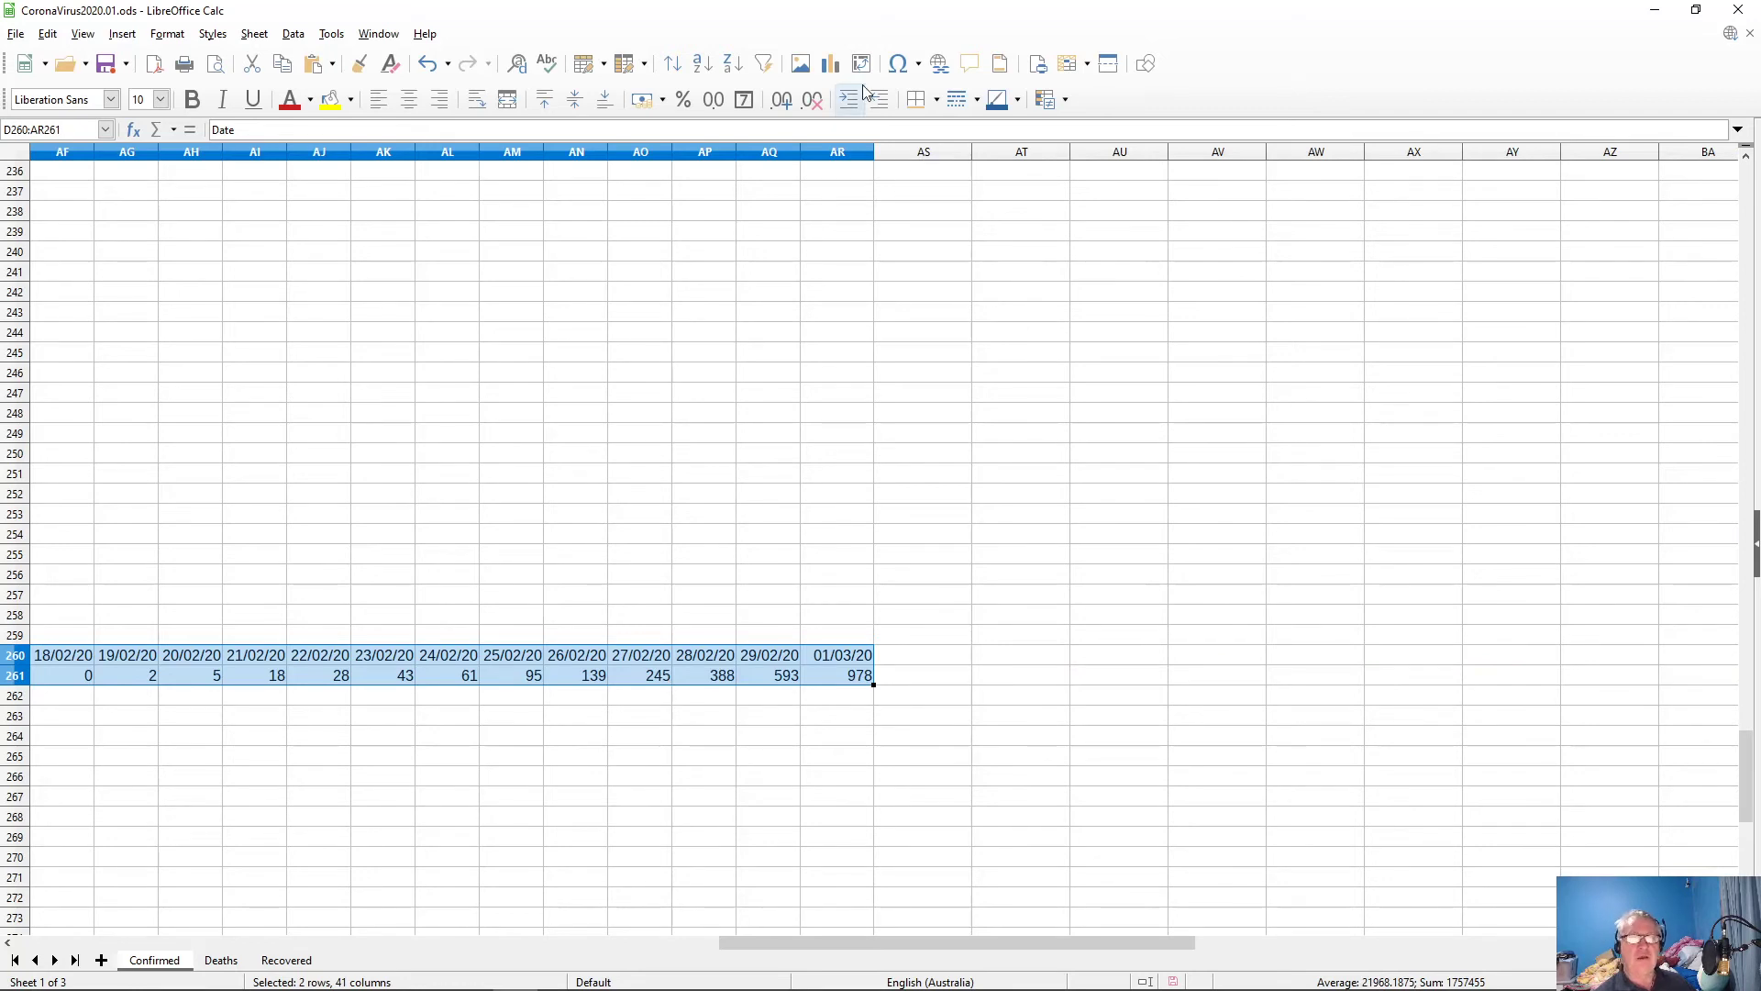
left_click(833, 70)
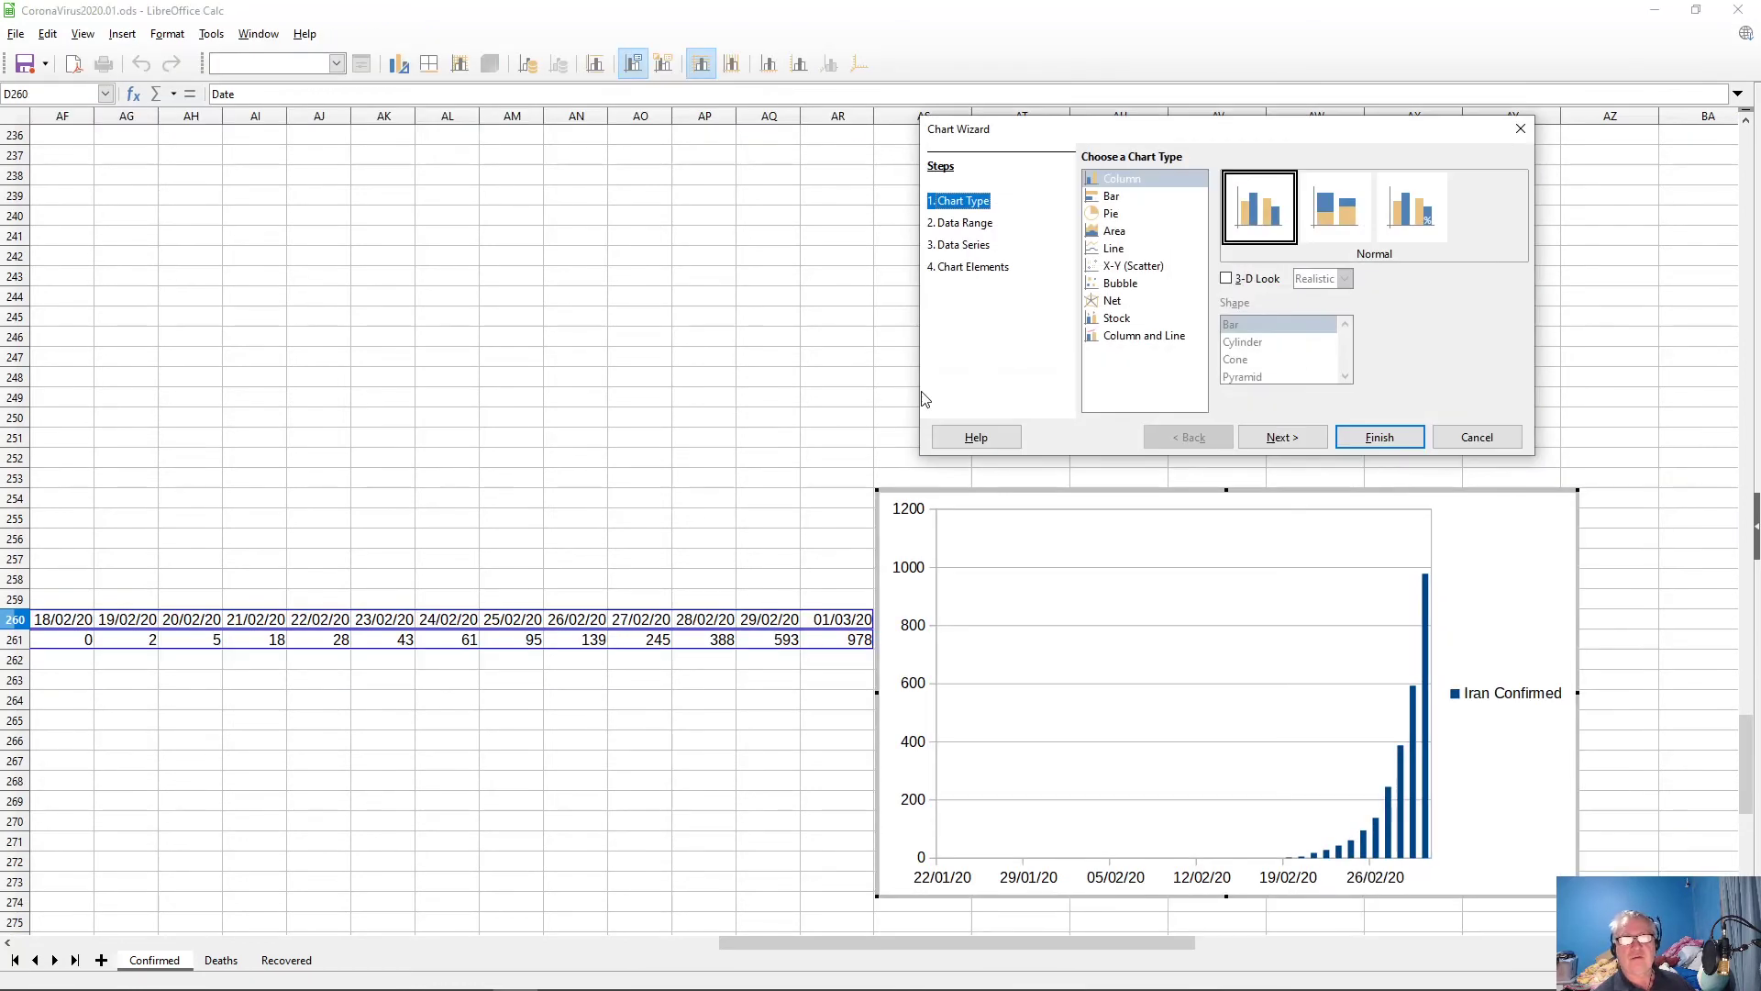
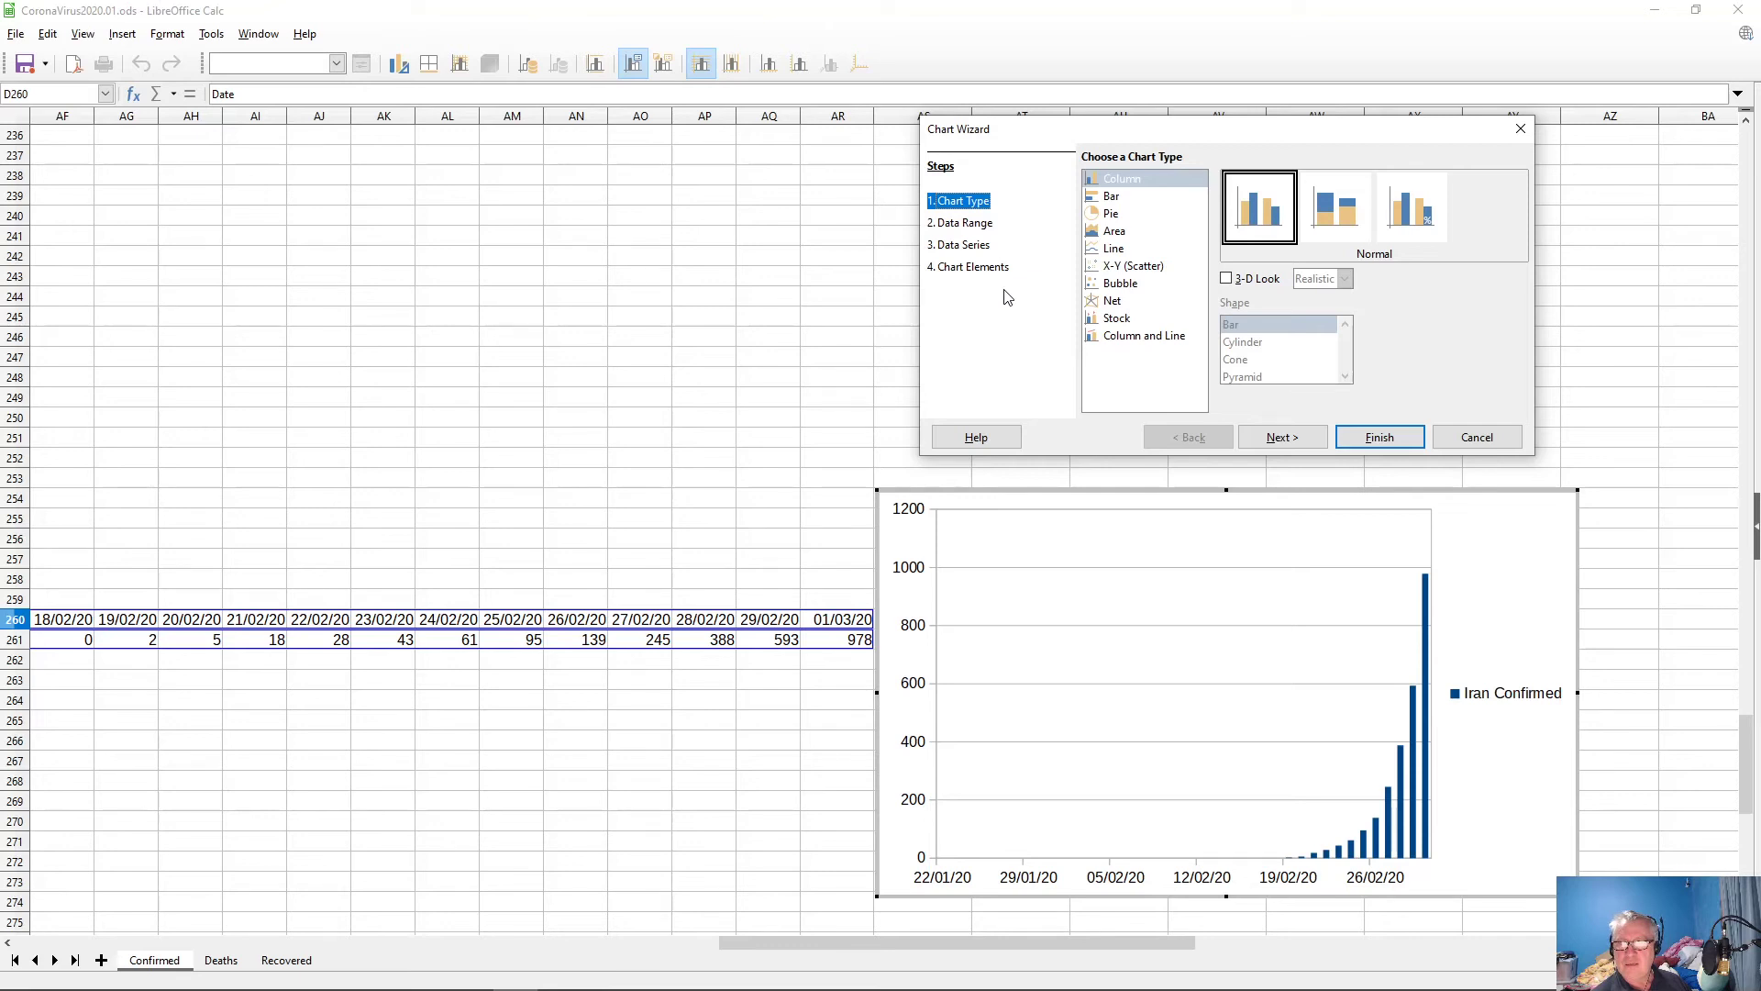
left_click(1119, 249)
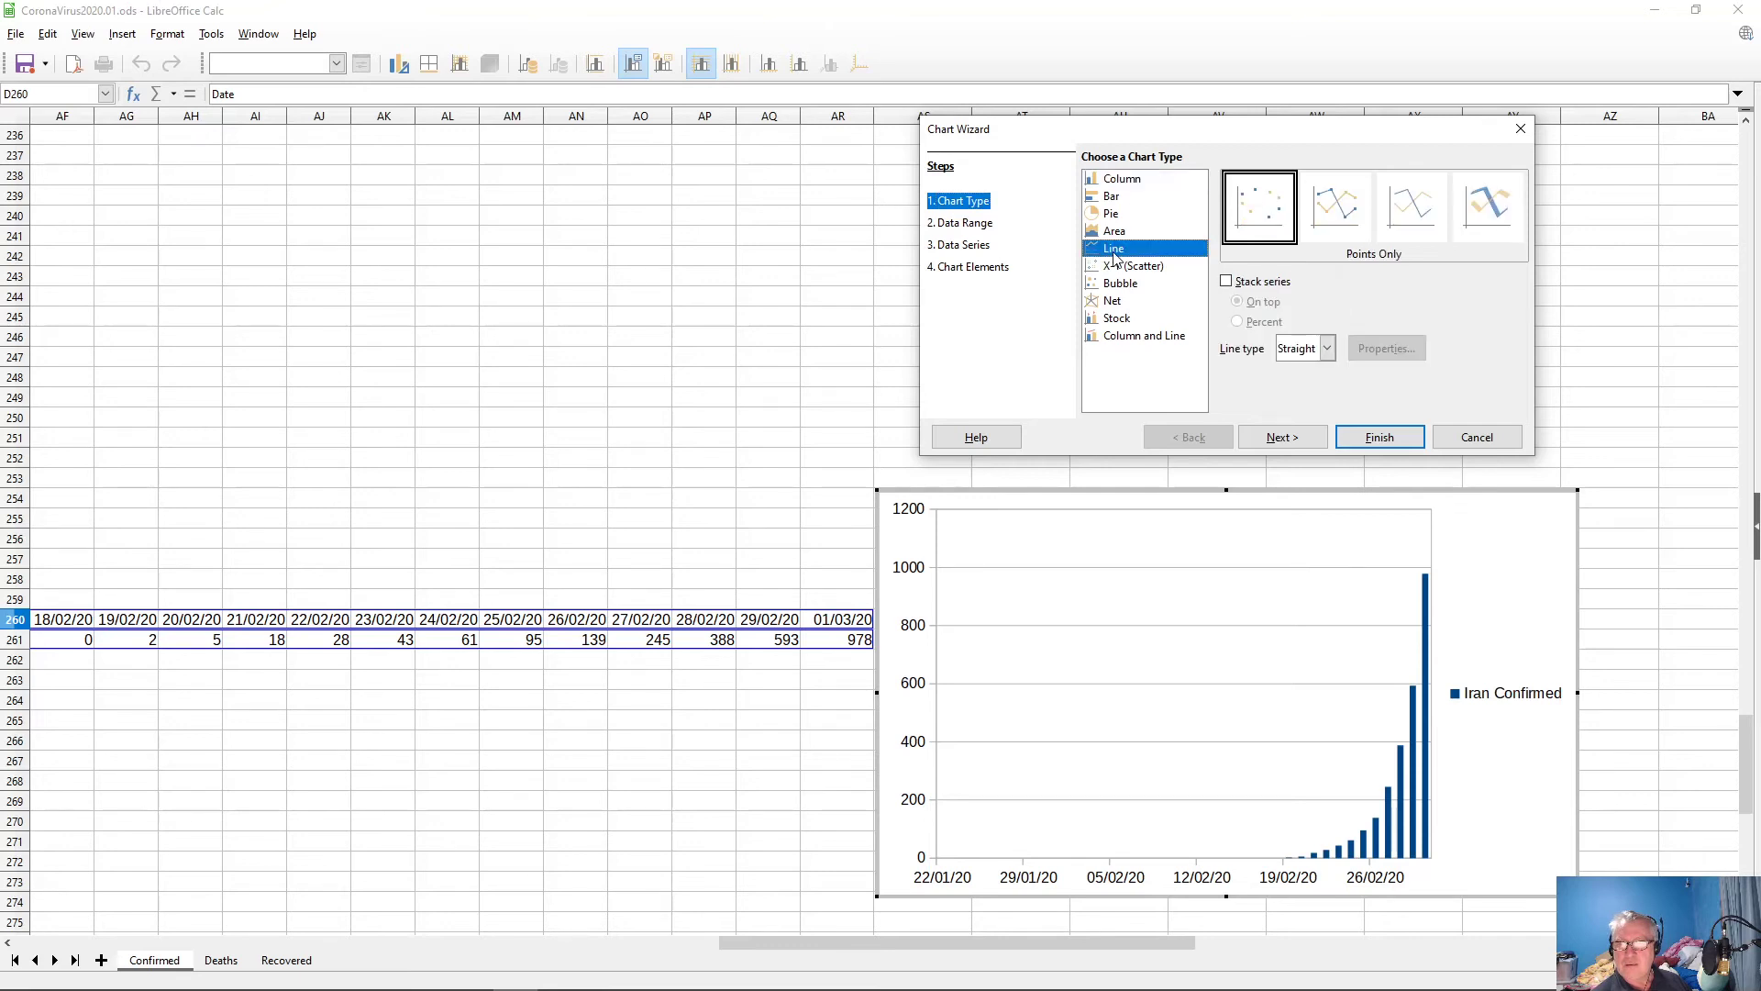
left_click(1328, 211)
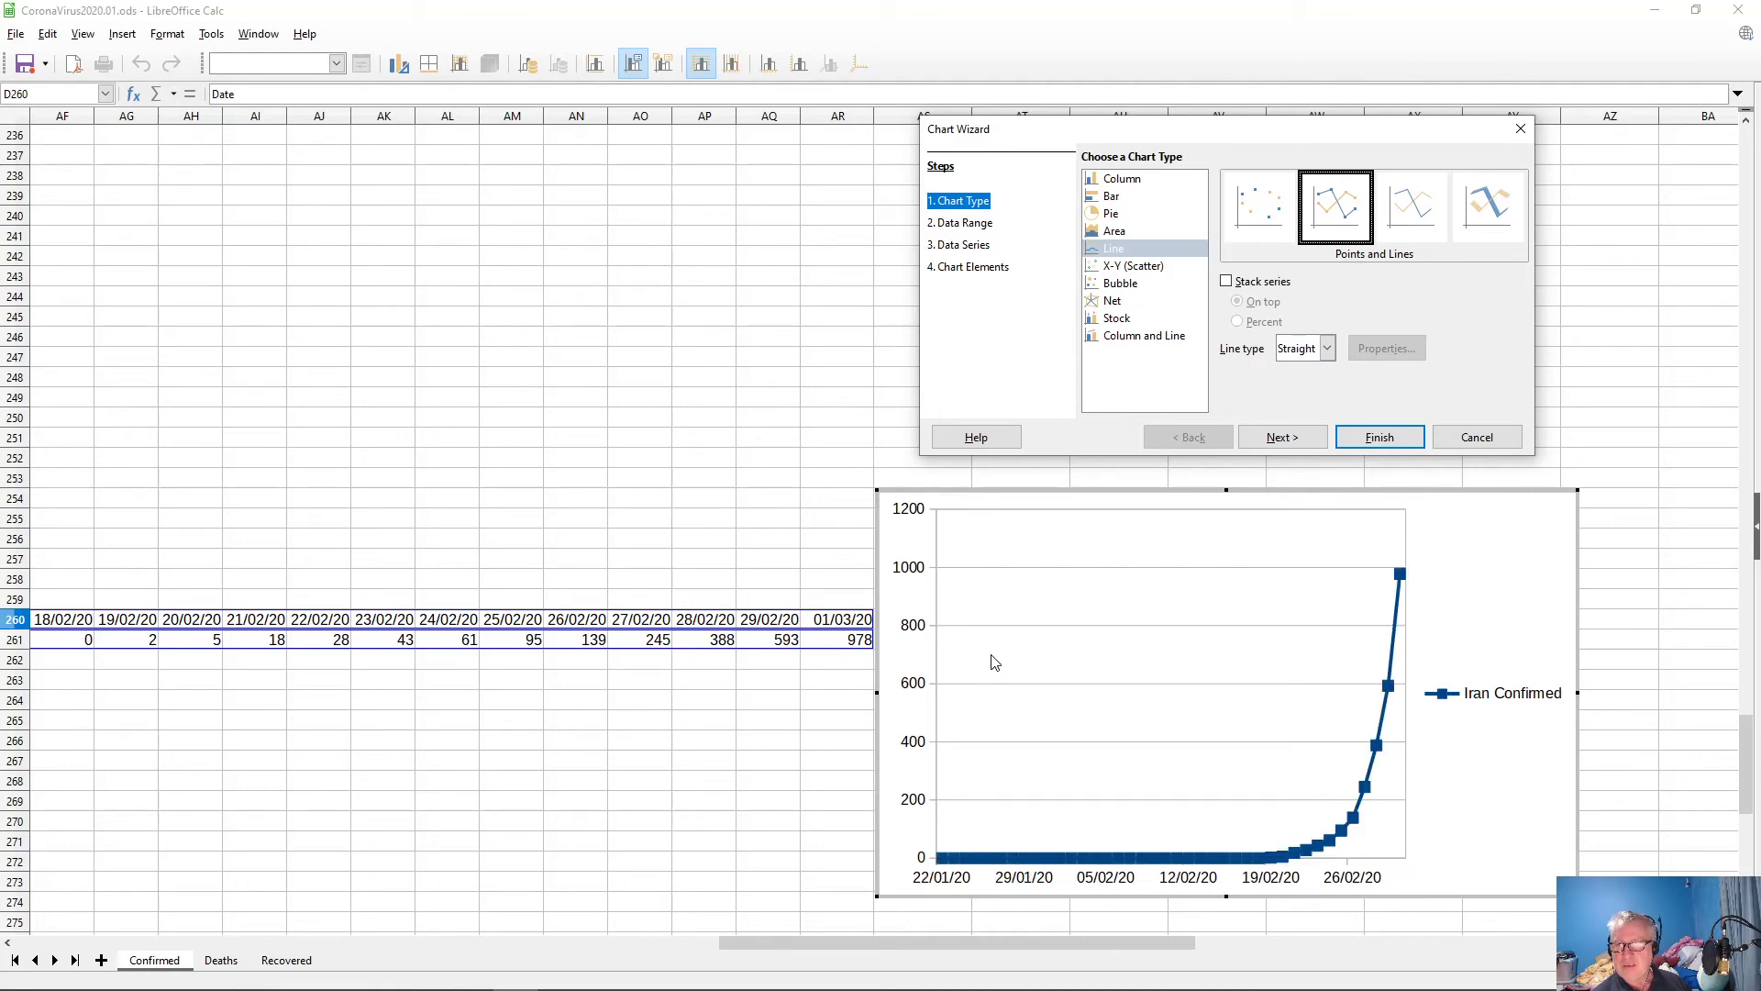
left_click(978, 228)
left_click(965, 245)
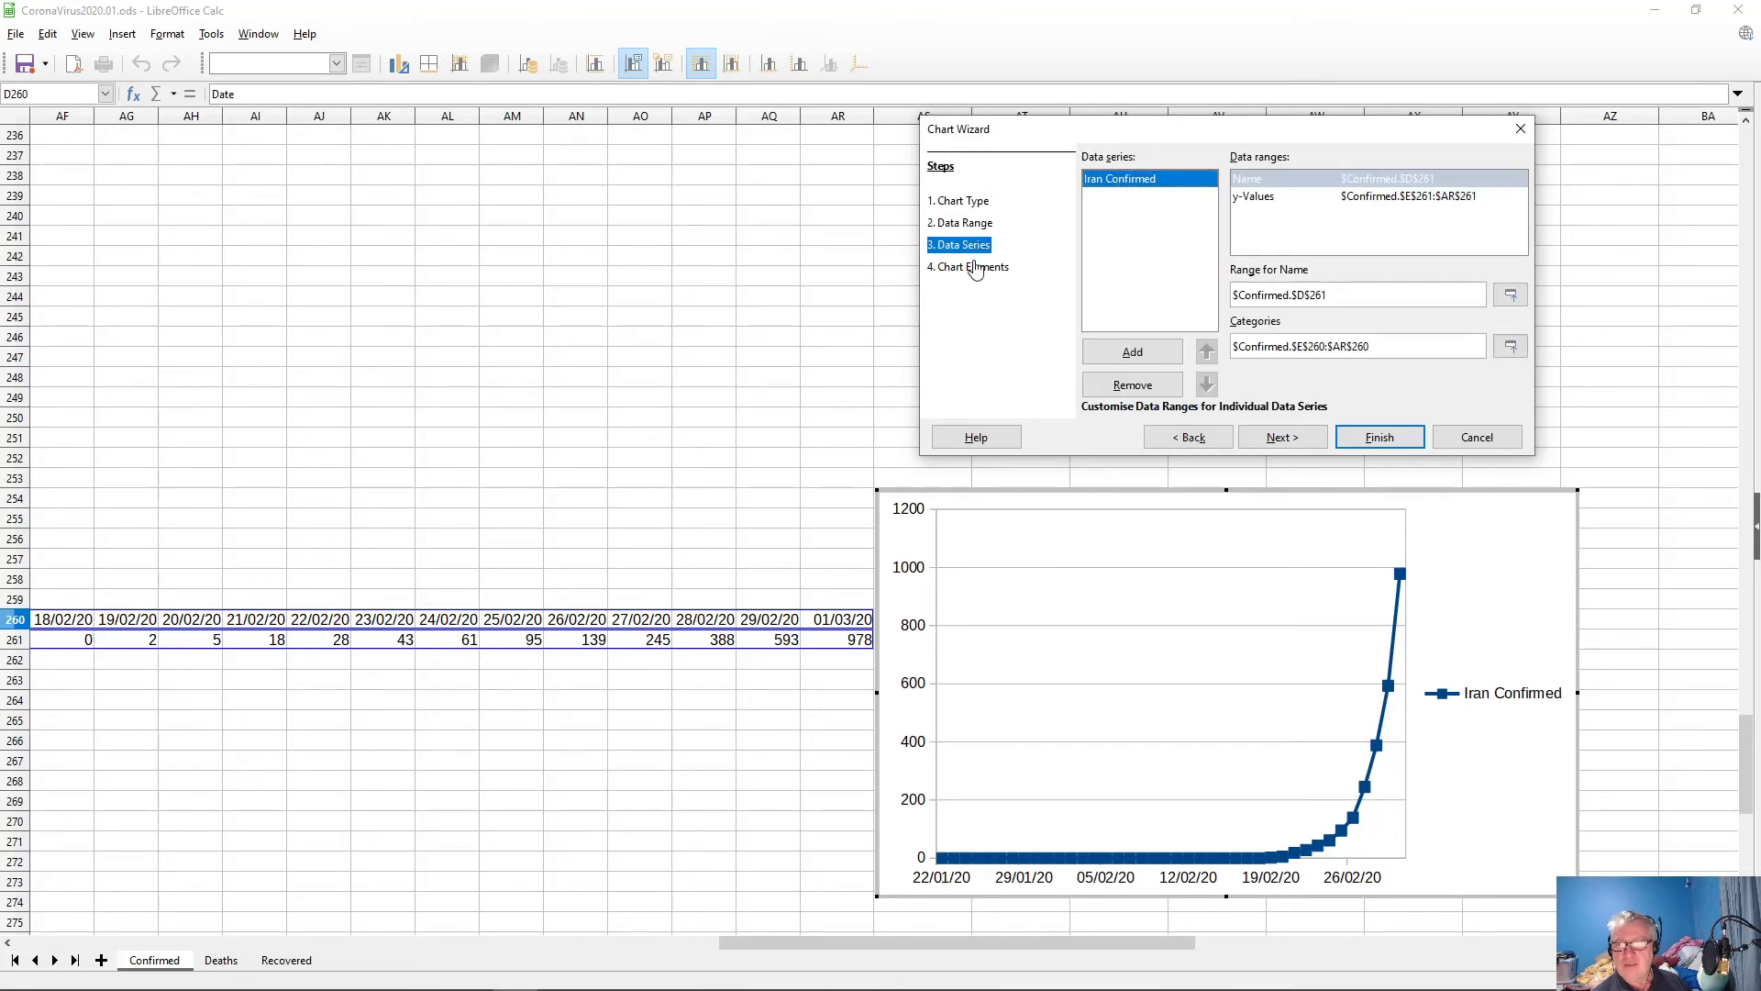
left_click(976, 204)
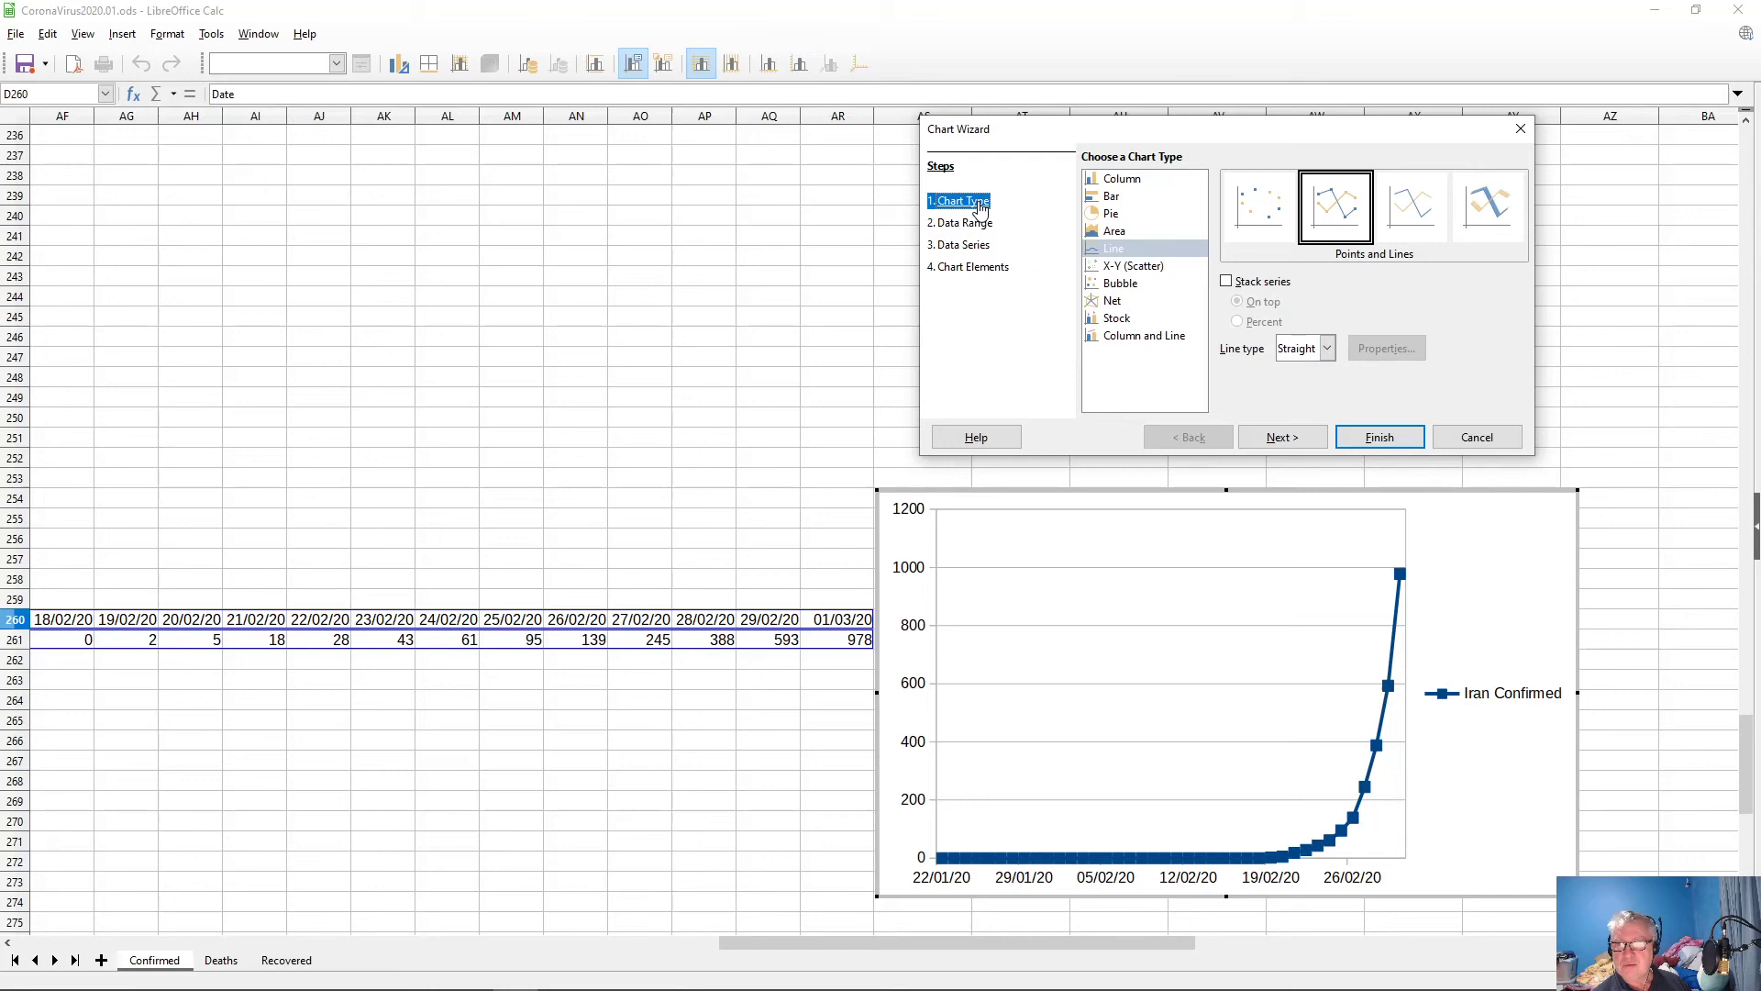
- Title the chart Confirmed Infections Iran and paste the Johns Hopkins dashboard's web address, copied from the browser, as its subtitle
left_click(968, 268)
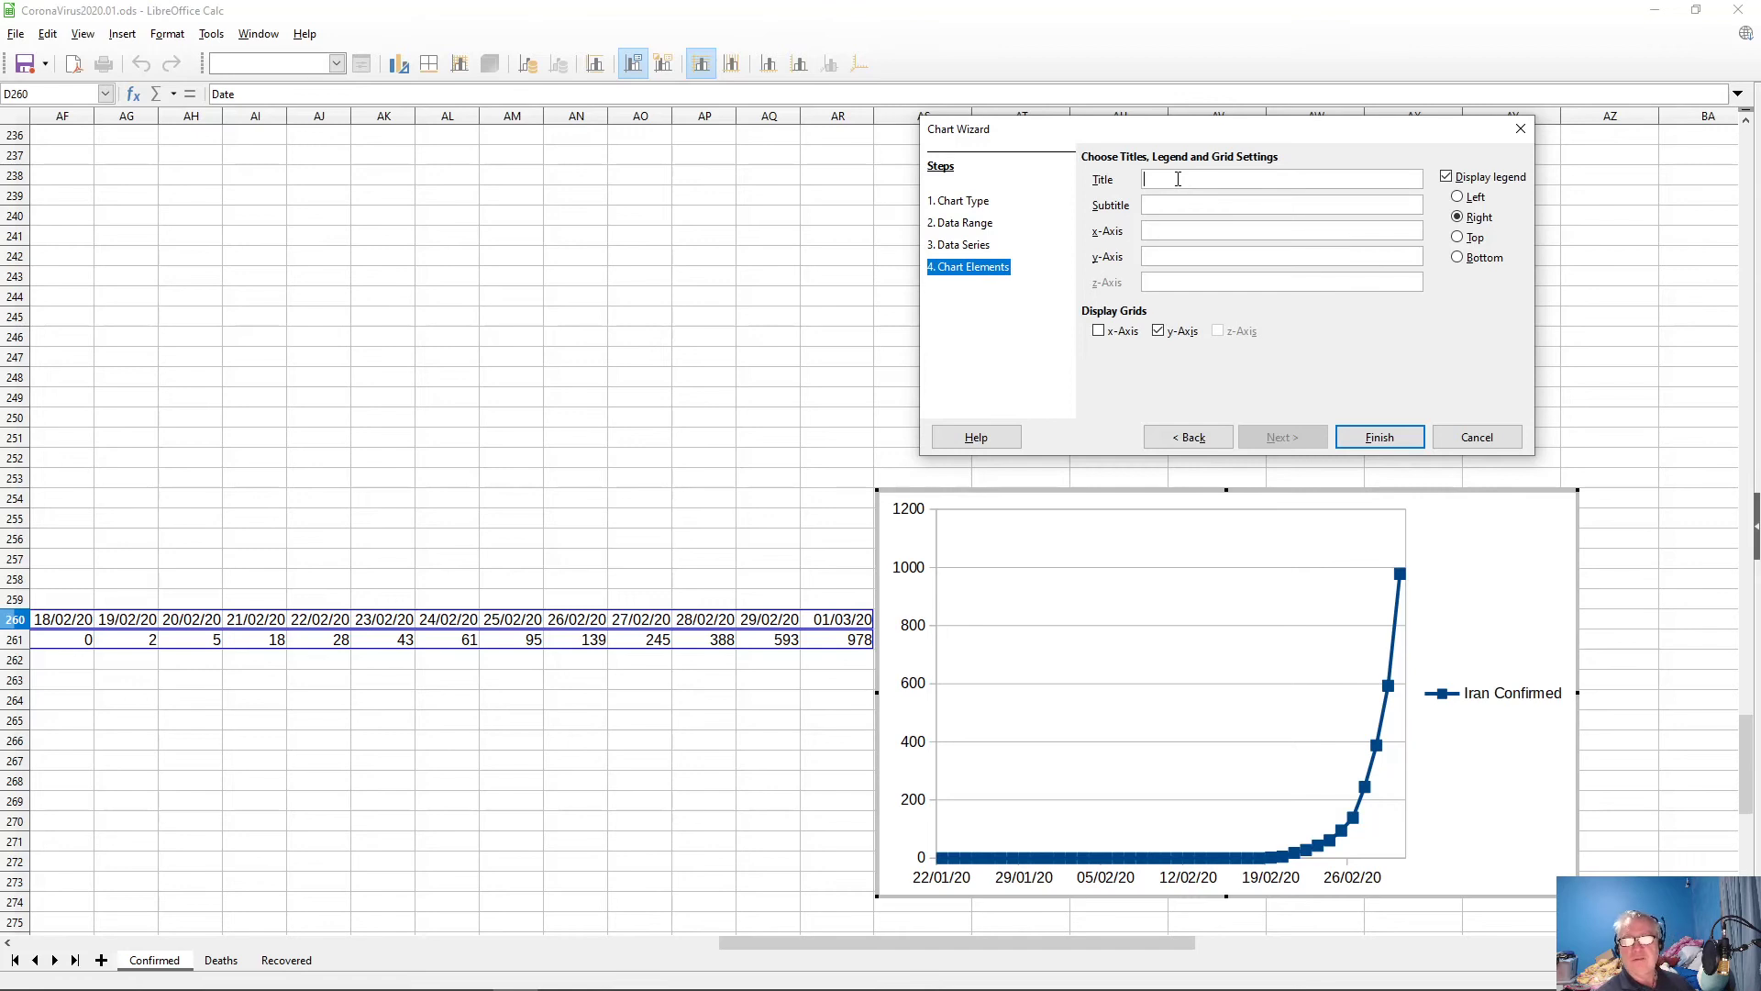
type("onfir")
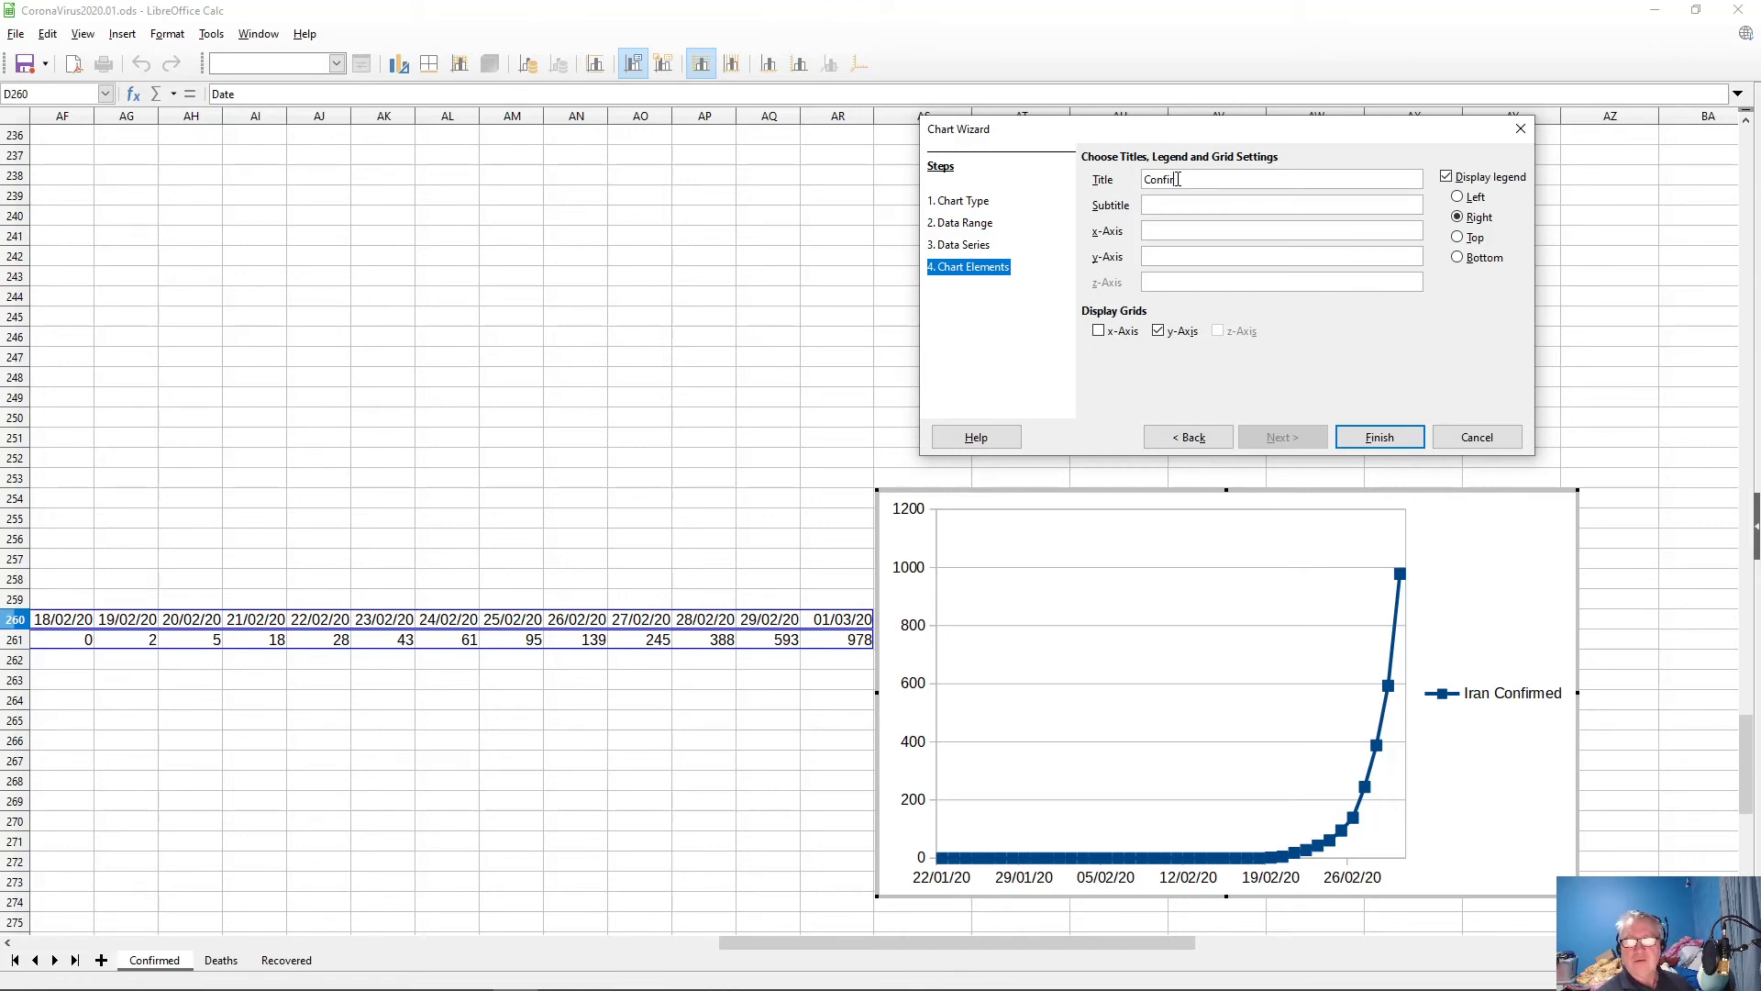
type("med Infections Ira")
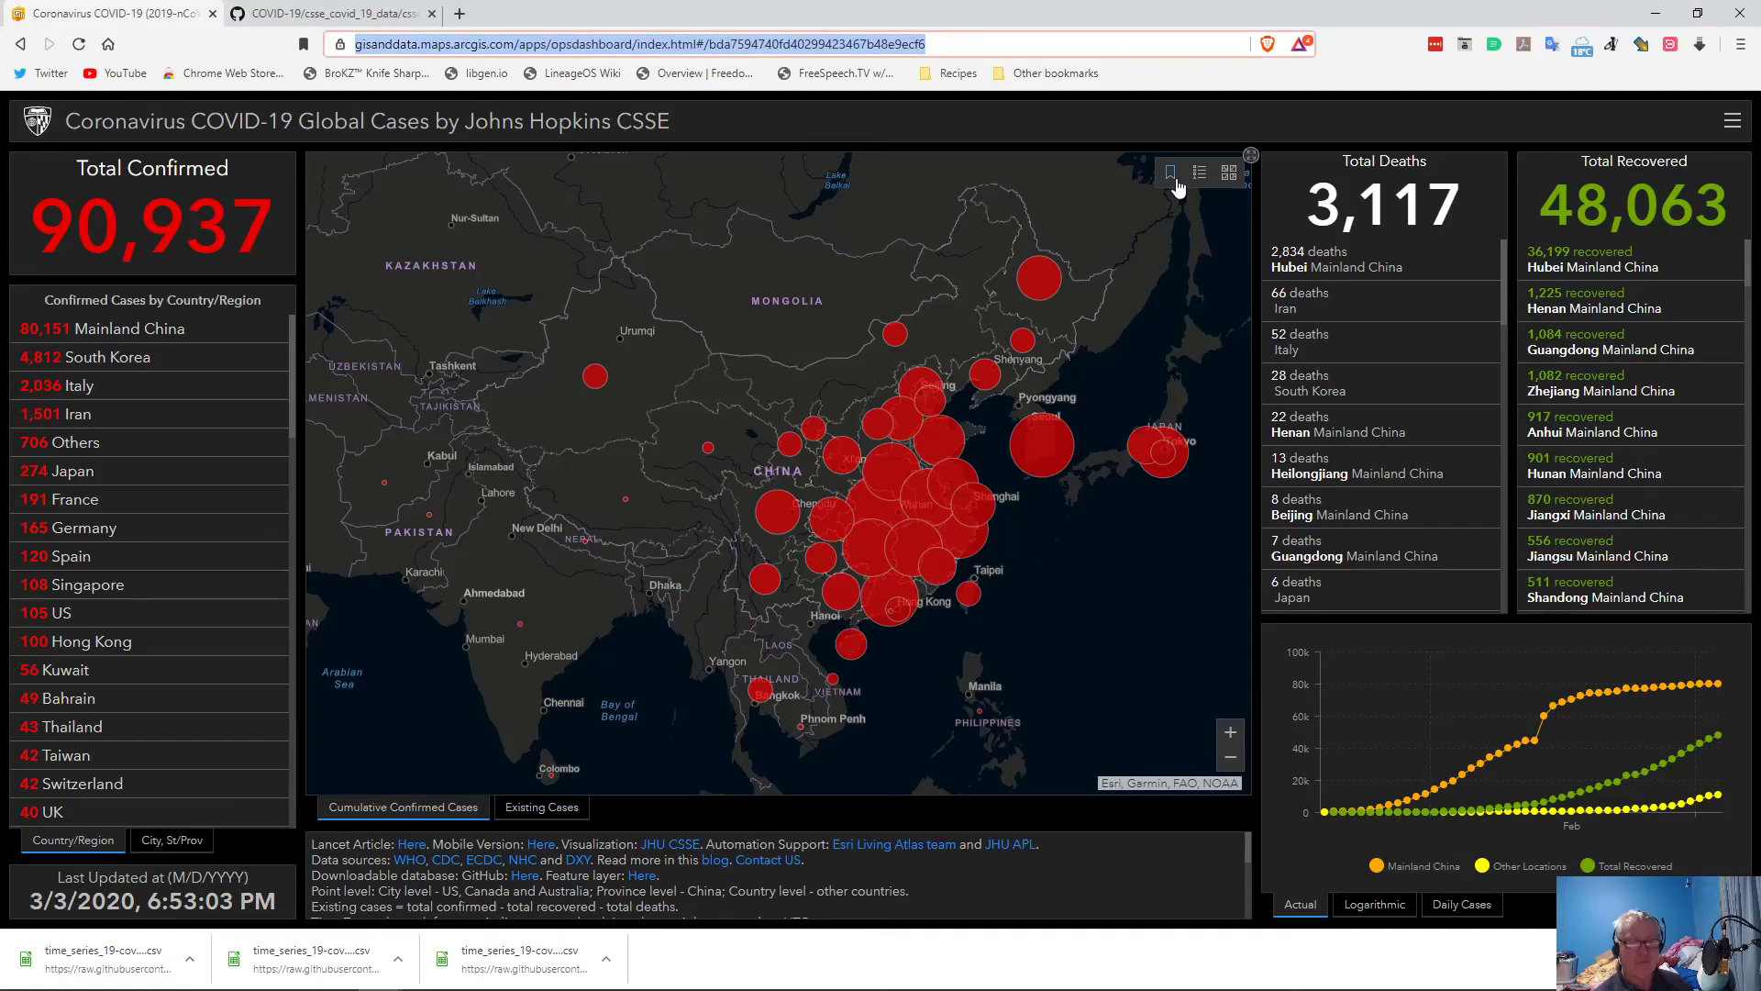
right_click(783, 48)
left_click(822, 149)
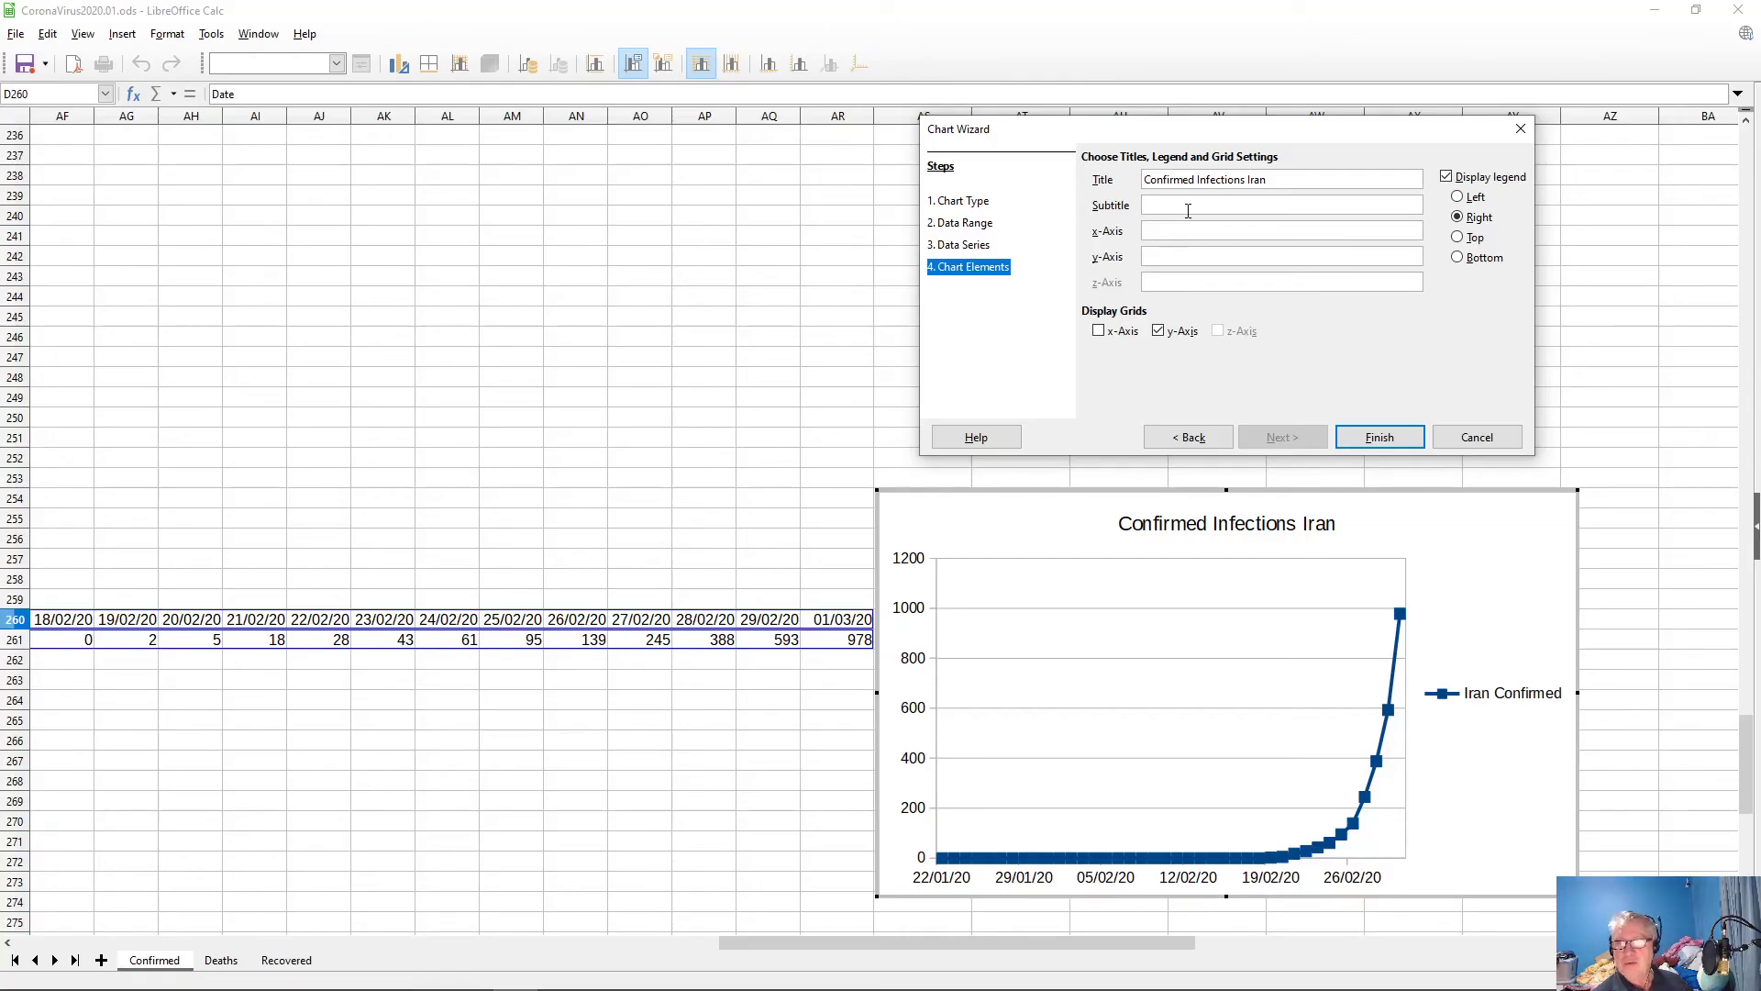
left_click(1187, 211)
key("ctrl+v")
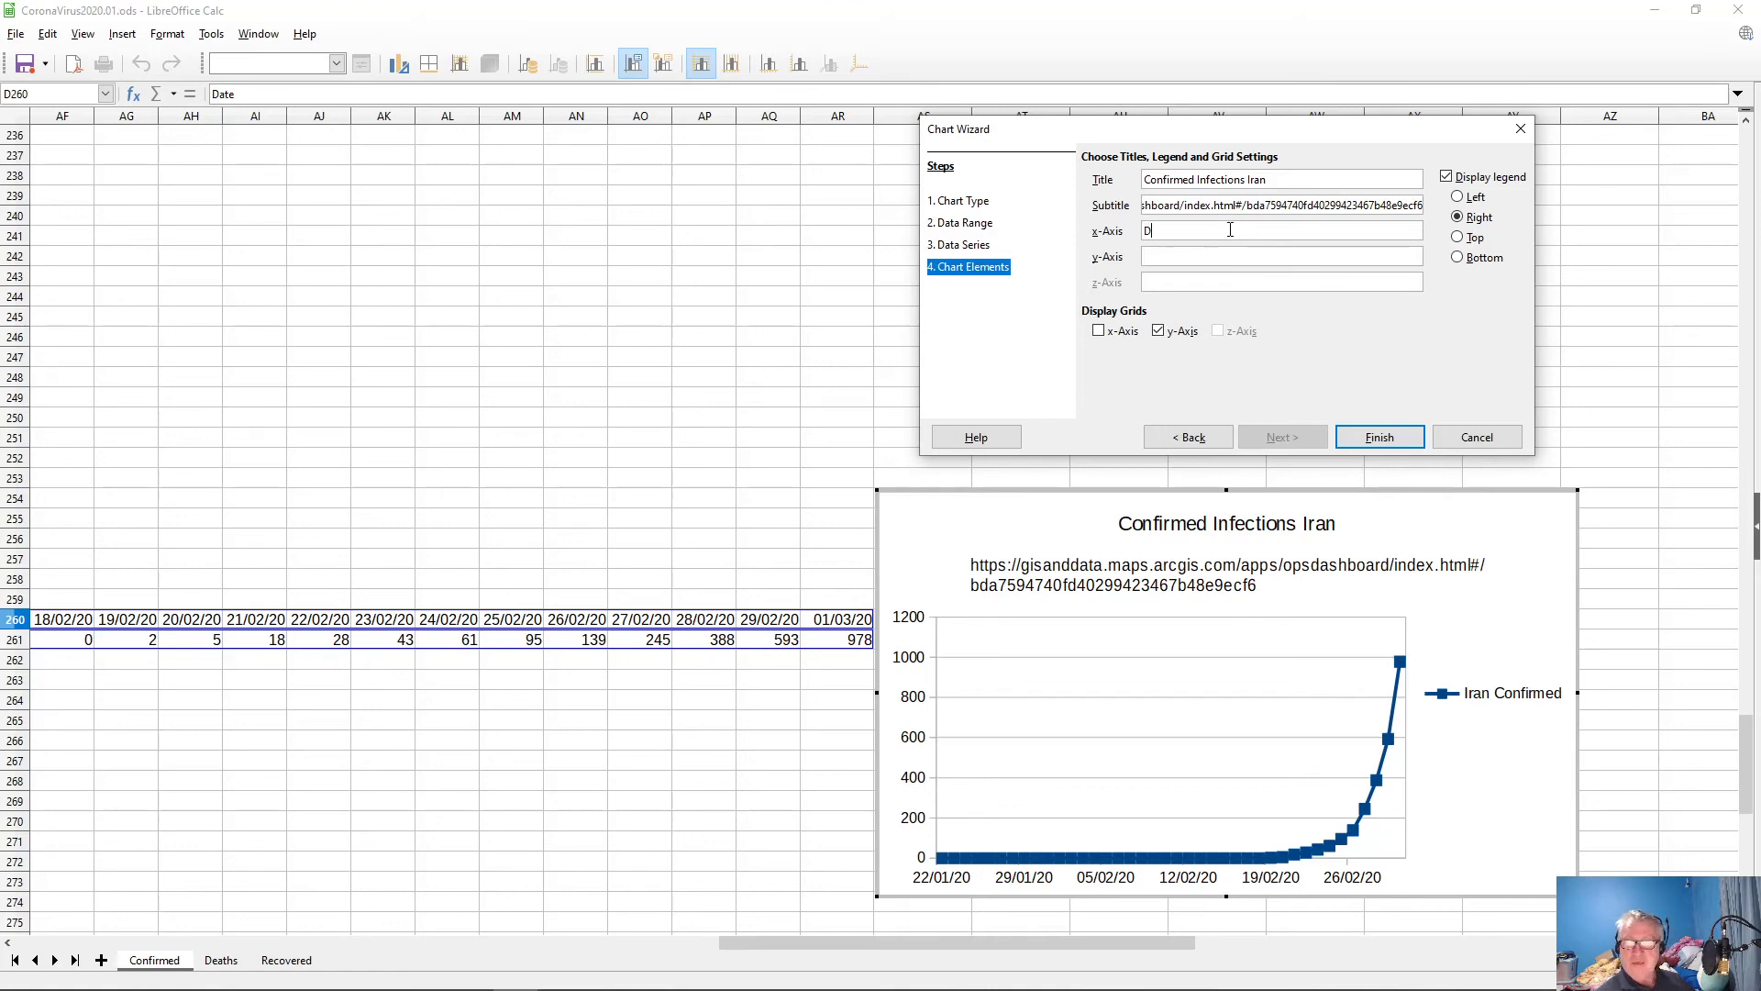
- Name the x-axis Date and the y-axis Confirmed Infections, and finish creating the Iran chart
key("Tab")
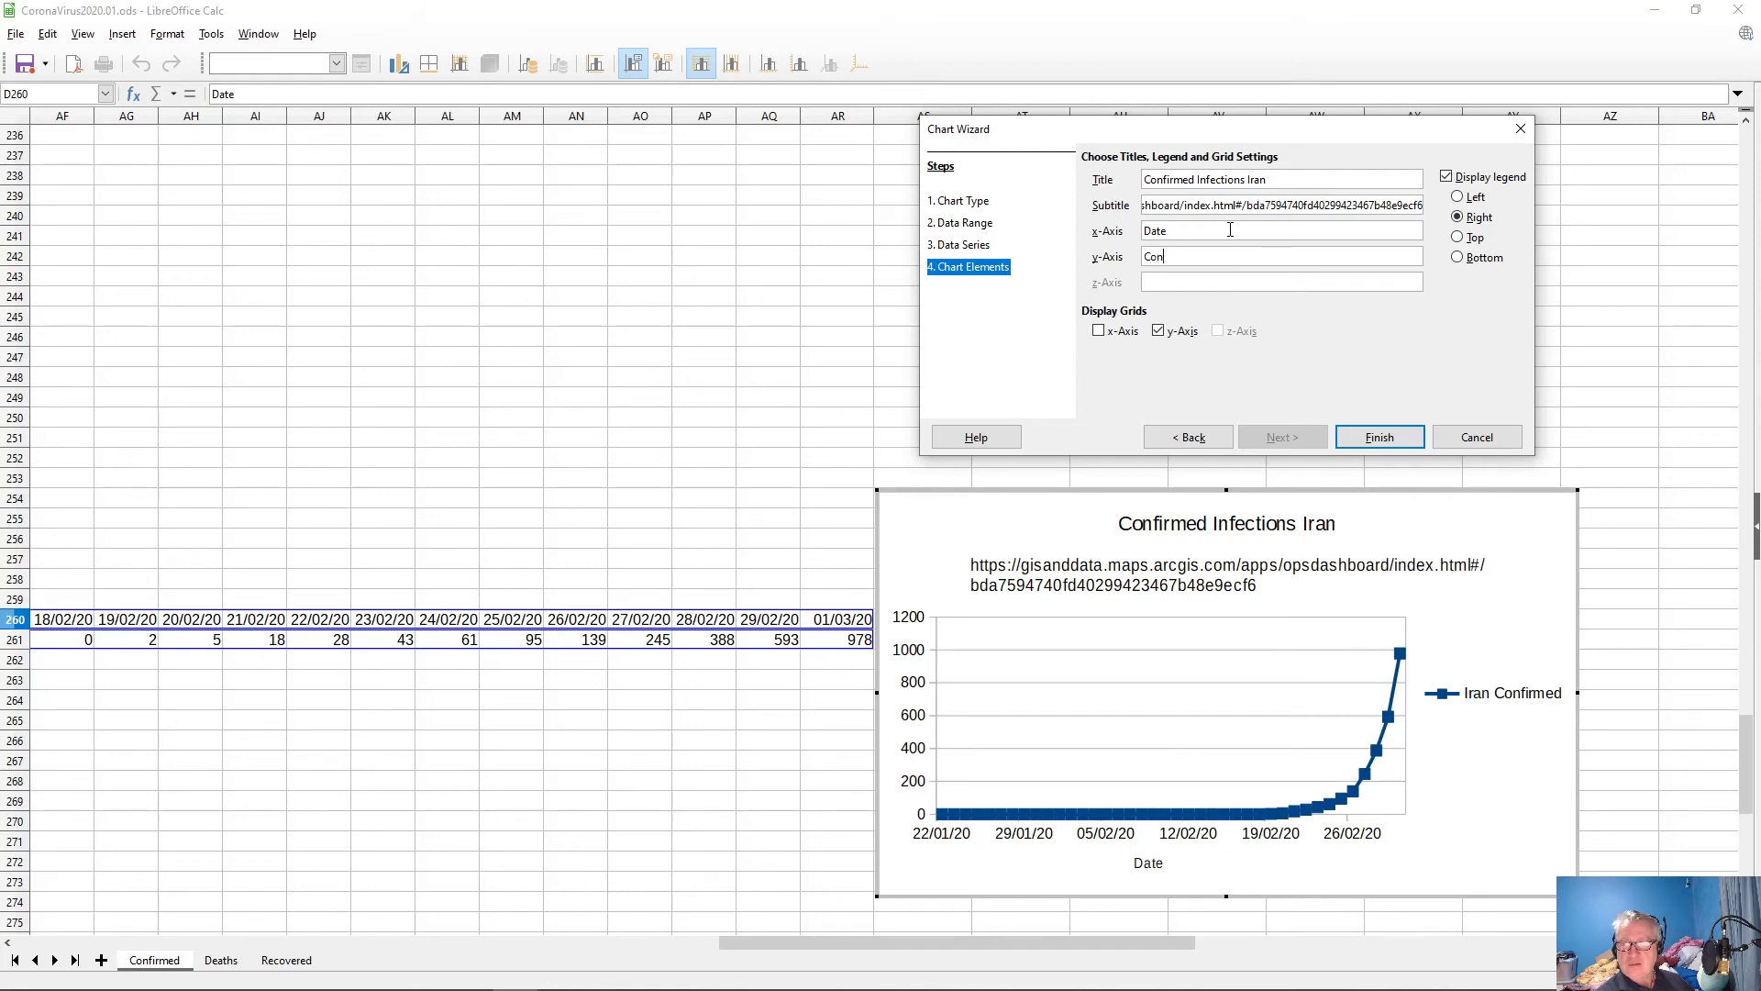
type("Confirm")
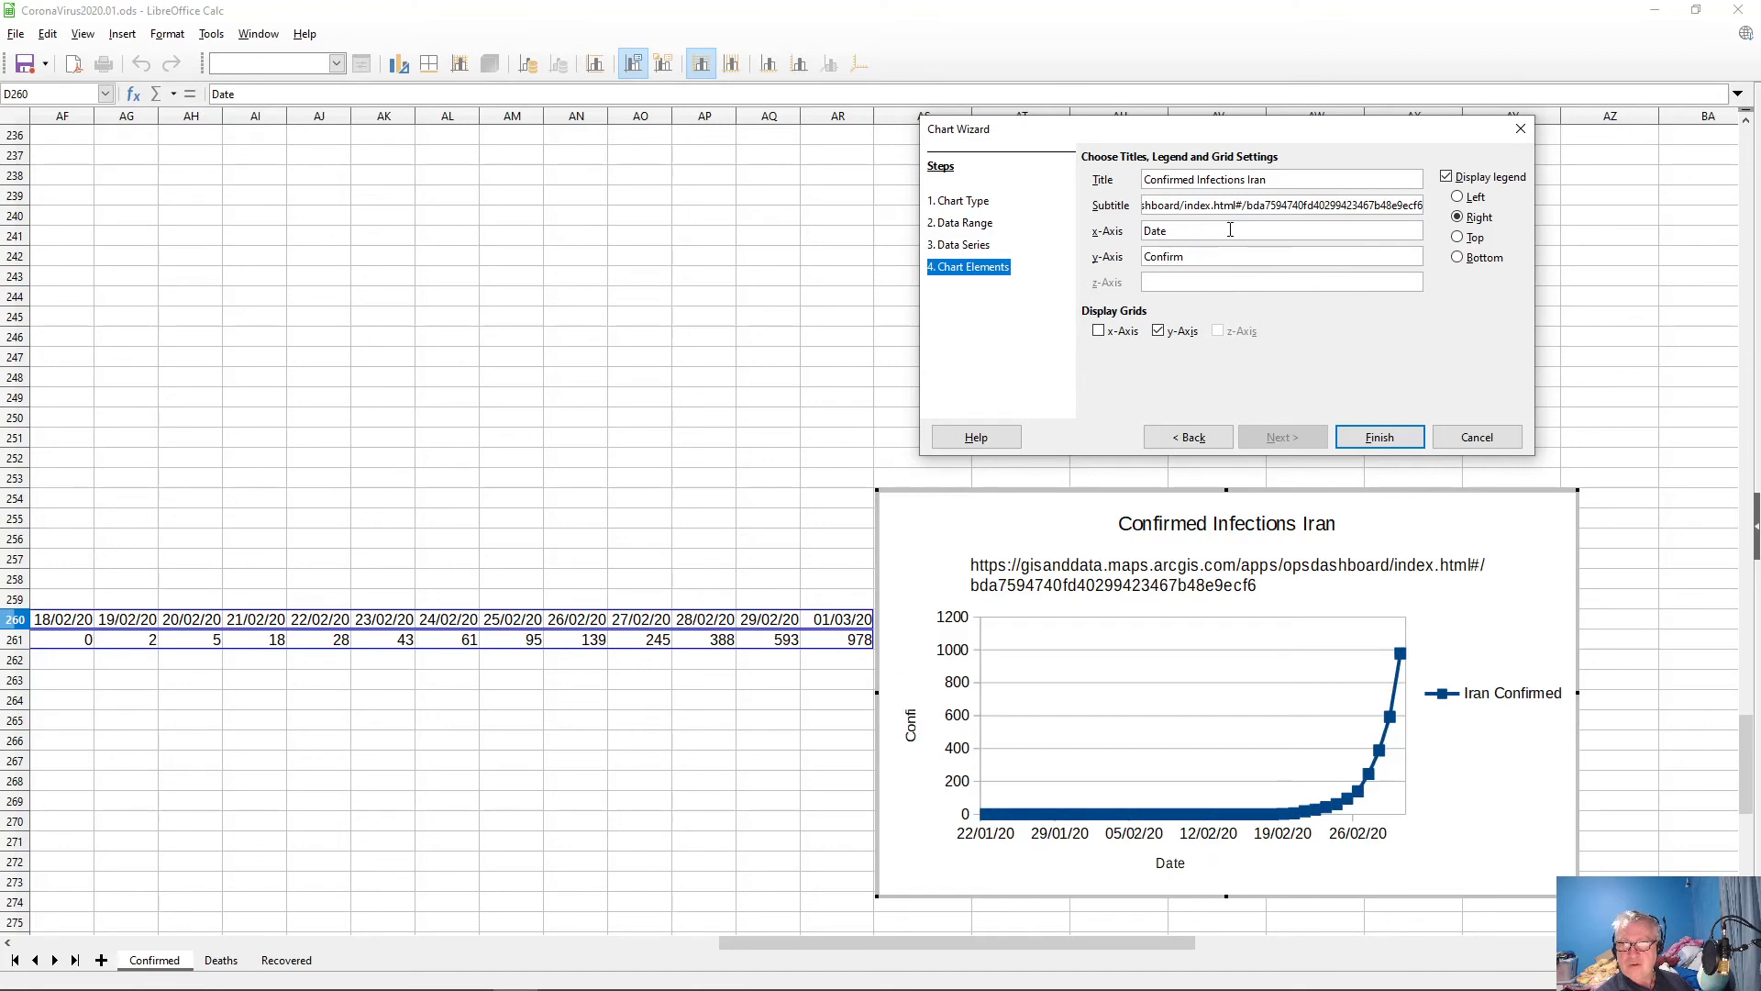
type("ed Infections")
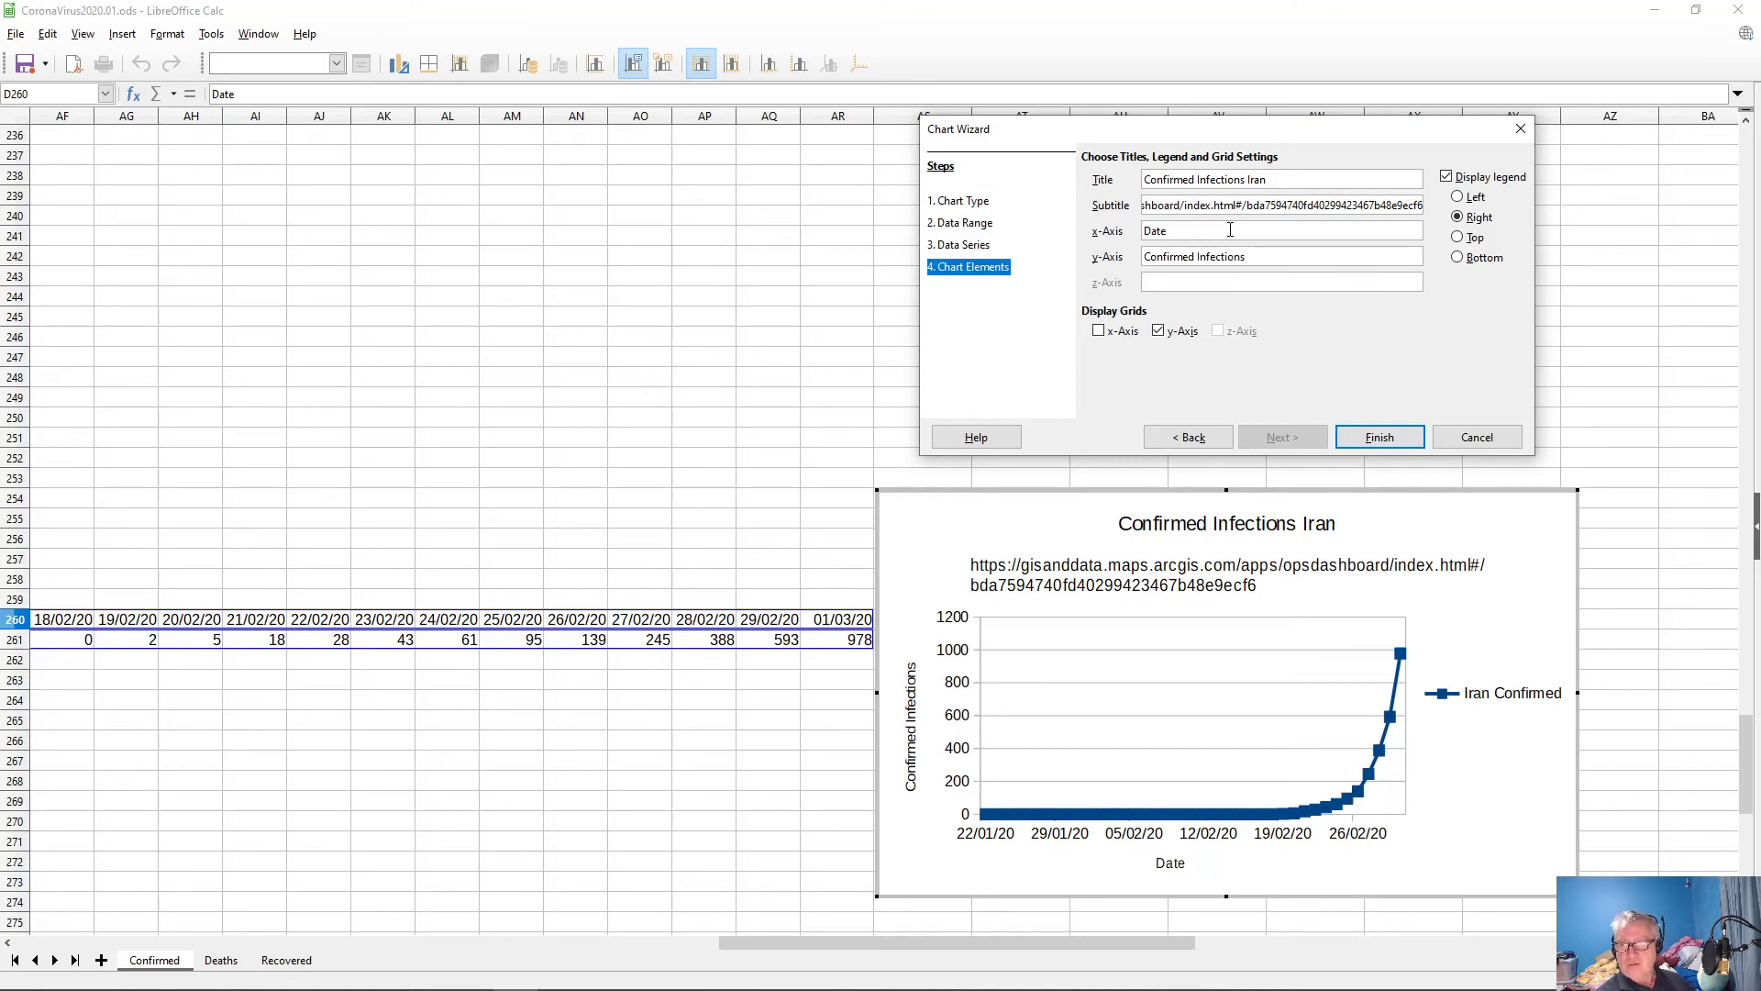
left_click(1371, 441)
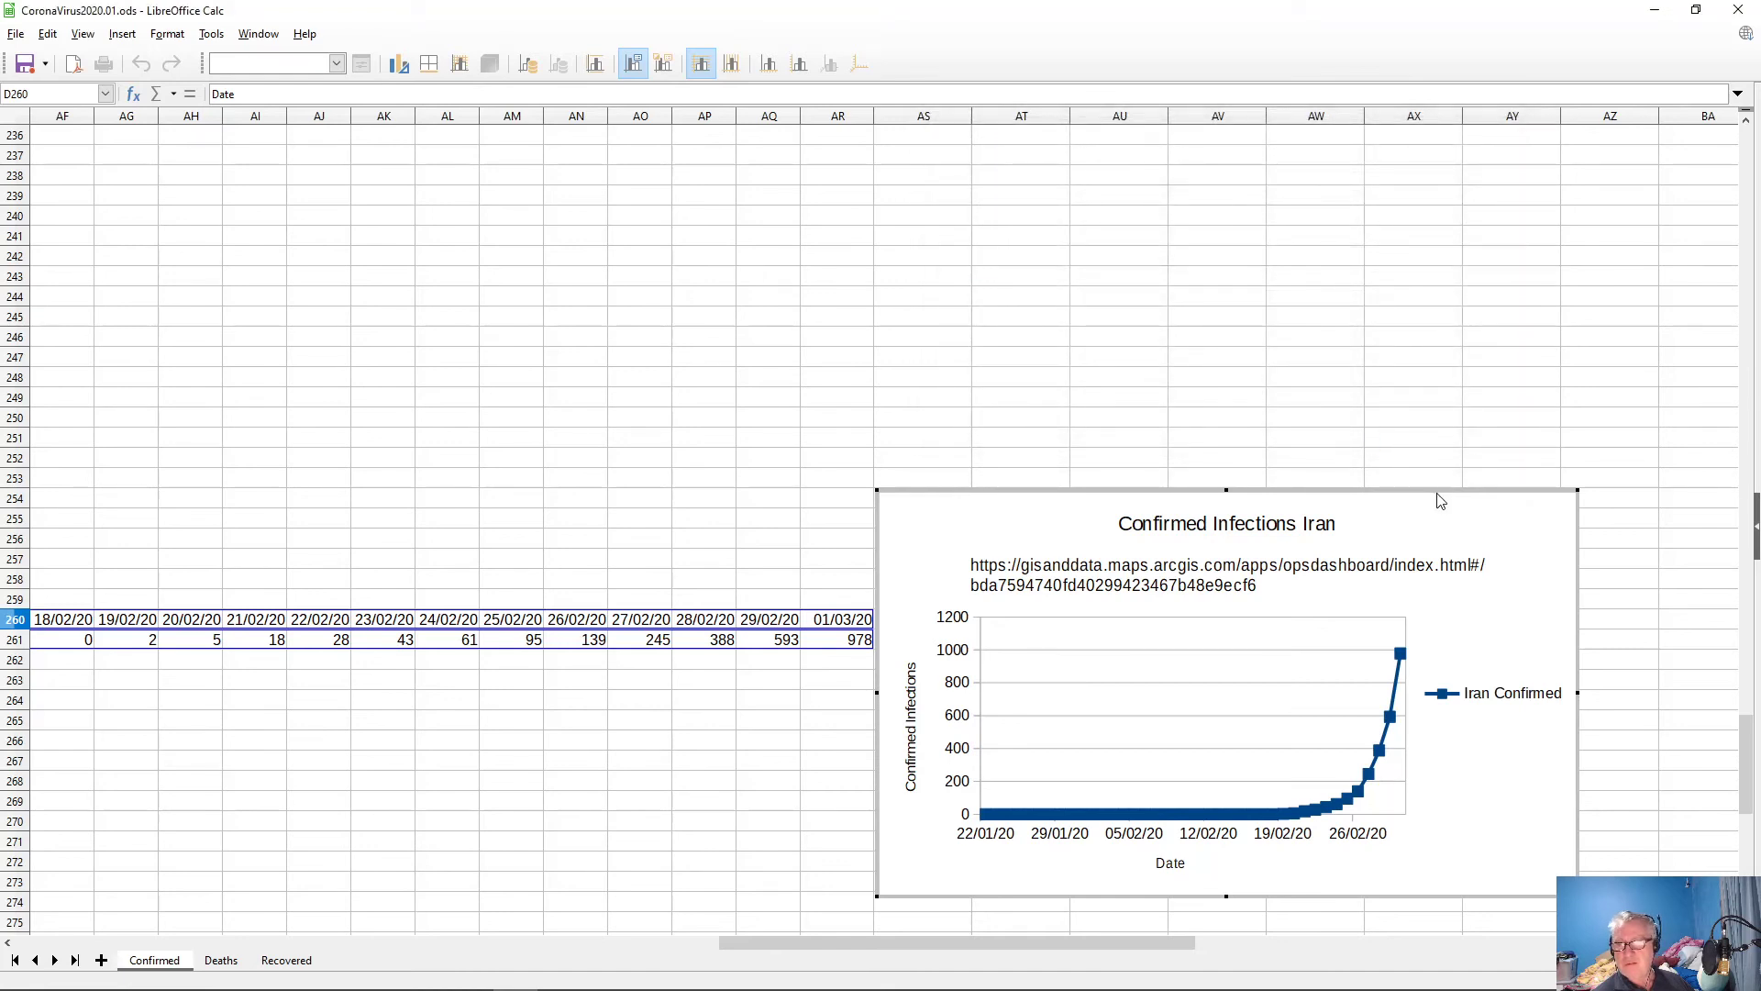
- Move the Iran chart to just below its data rows, aligned with the start of column D near row 263
left_click_drag(1413, 492, 55, 658)
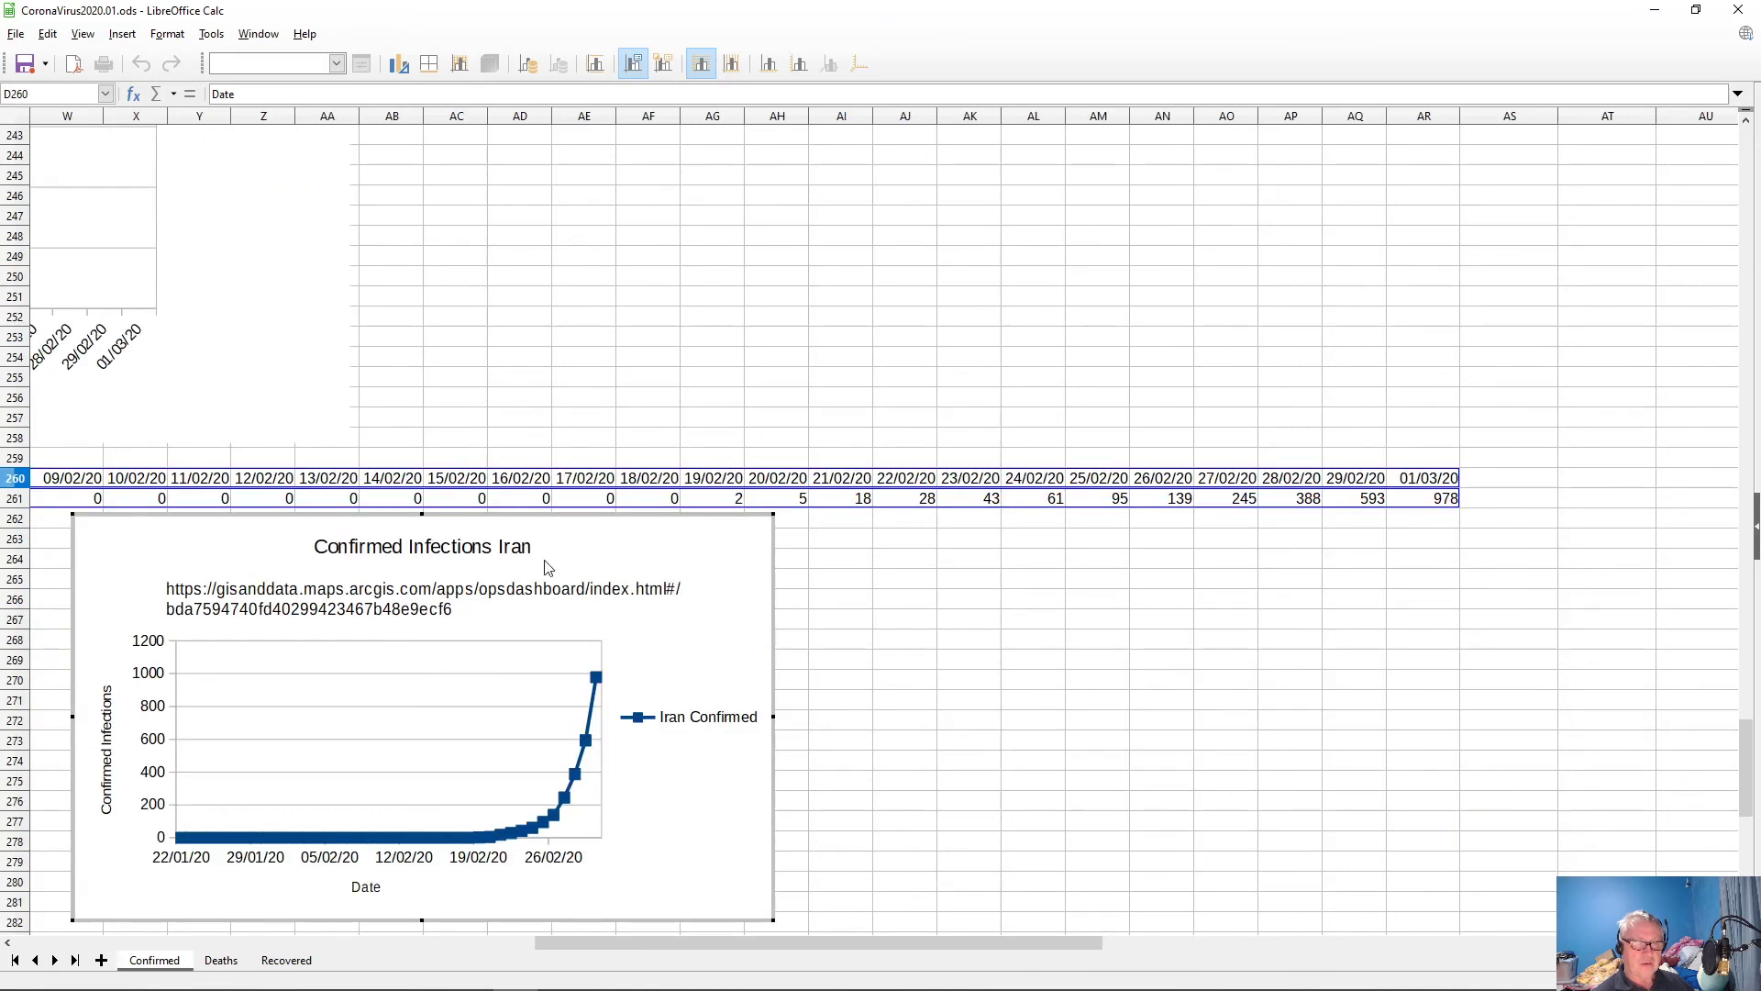
left_click_drag(738, 511, 80, 511)
left_click_drag(734, 513, 82, 517)
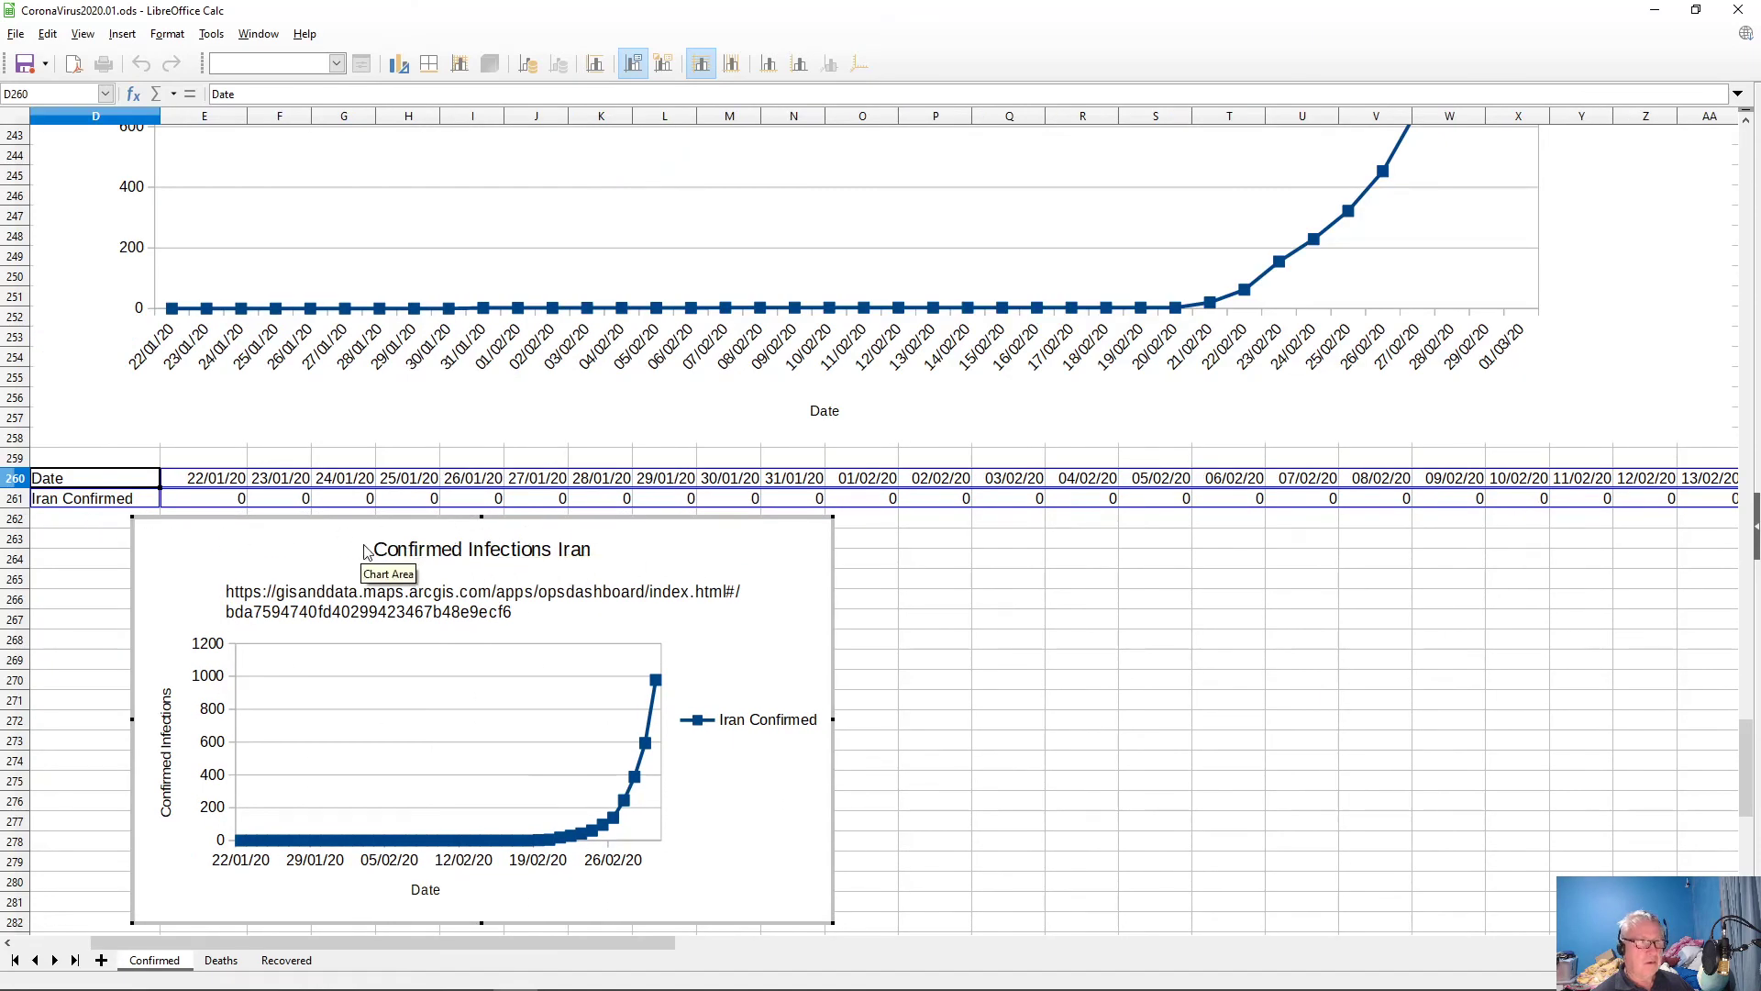
left_click_drag(718, 526, 615, 529)
scroll(1031, 556, "down", 3)
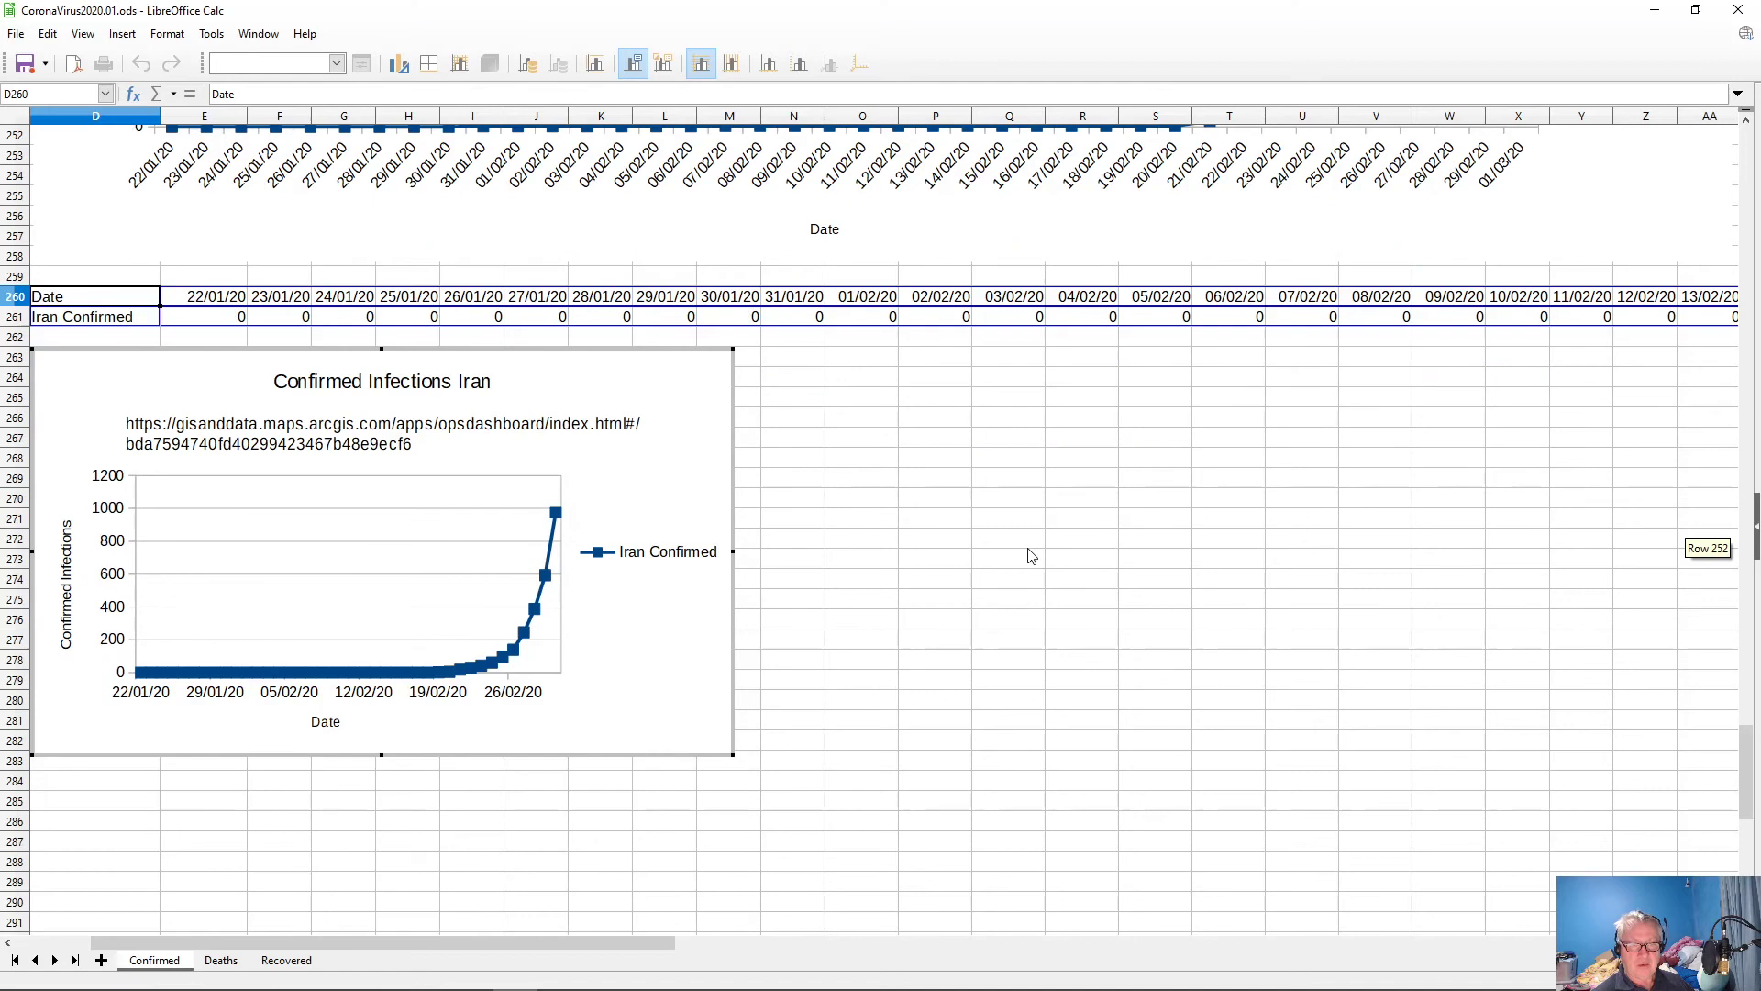
scroll(1031, 556, "down", 2)
scroll(1031, 556, "down", 1)
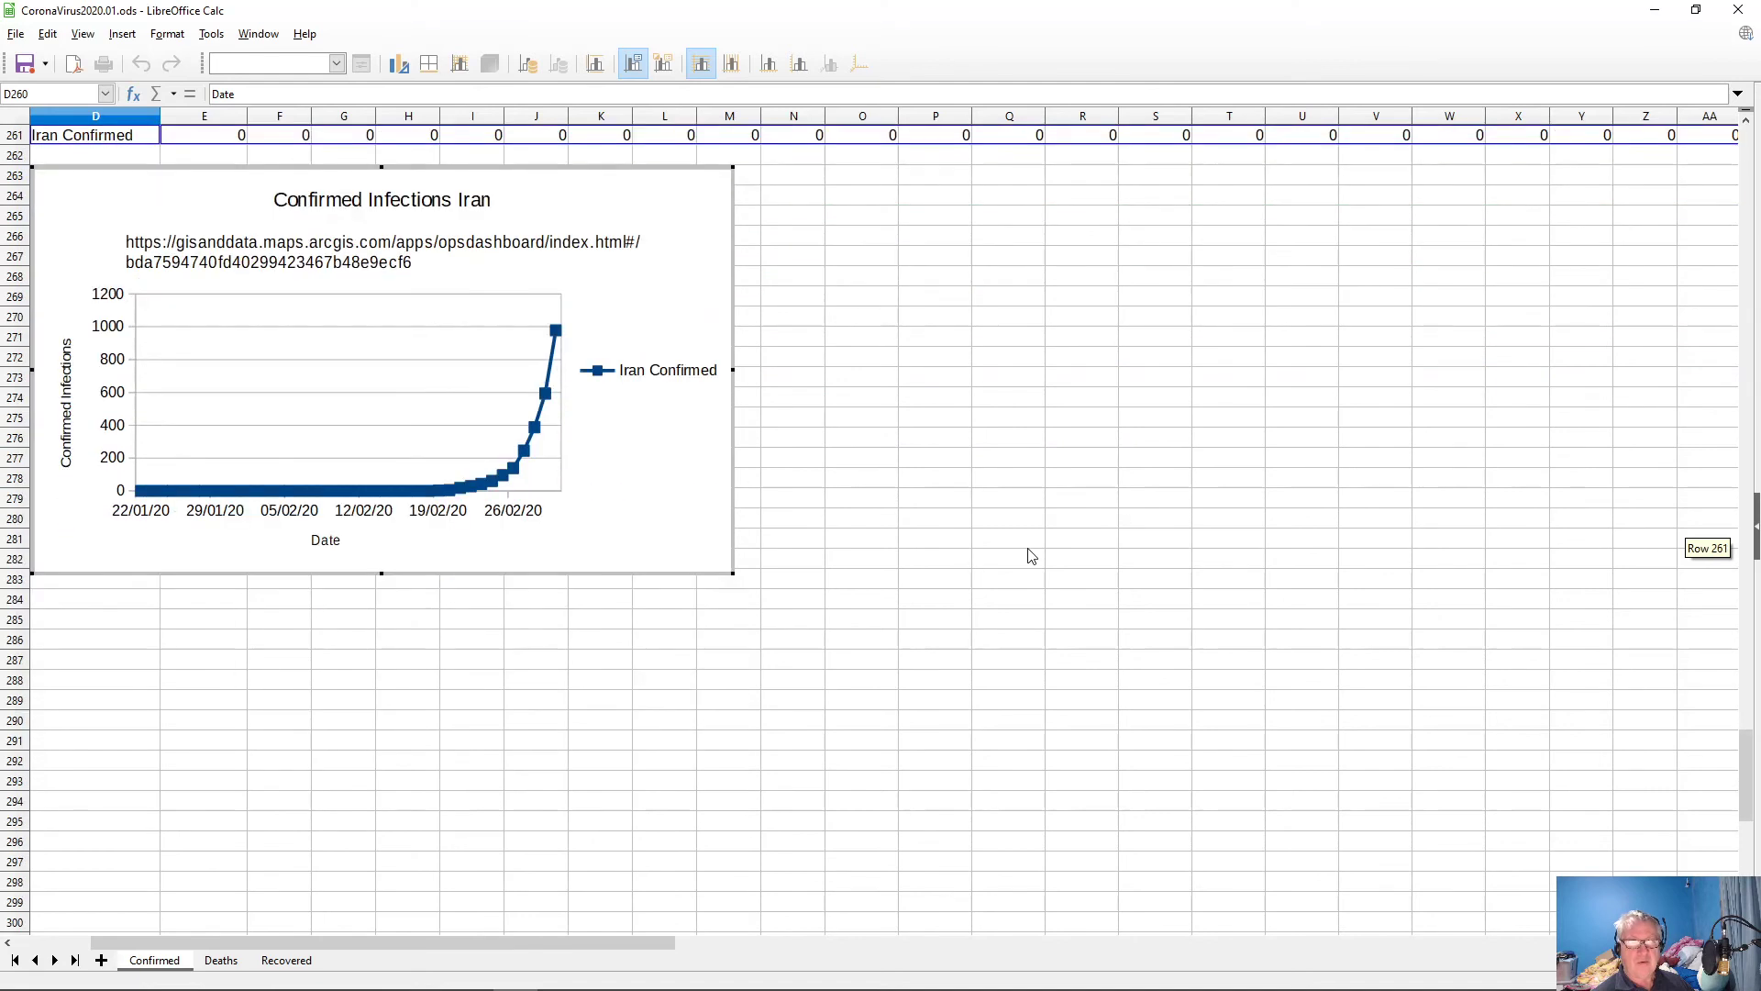
scroll(881, 523, "down", 1)
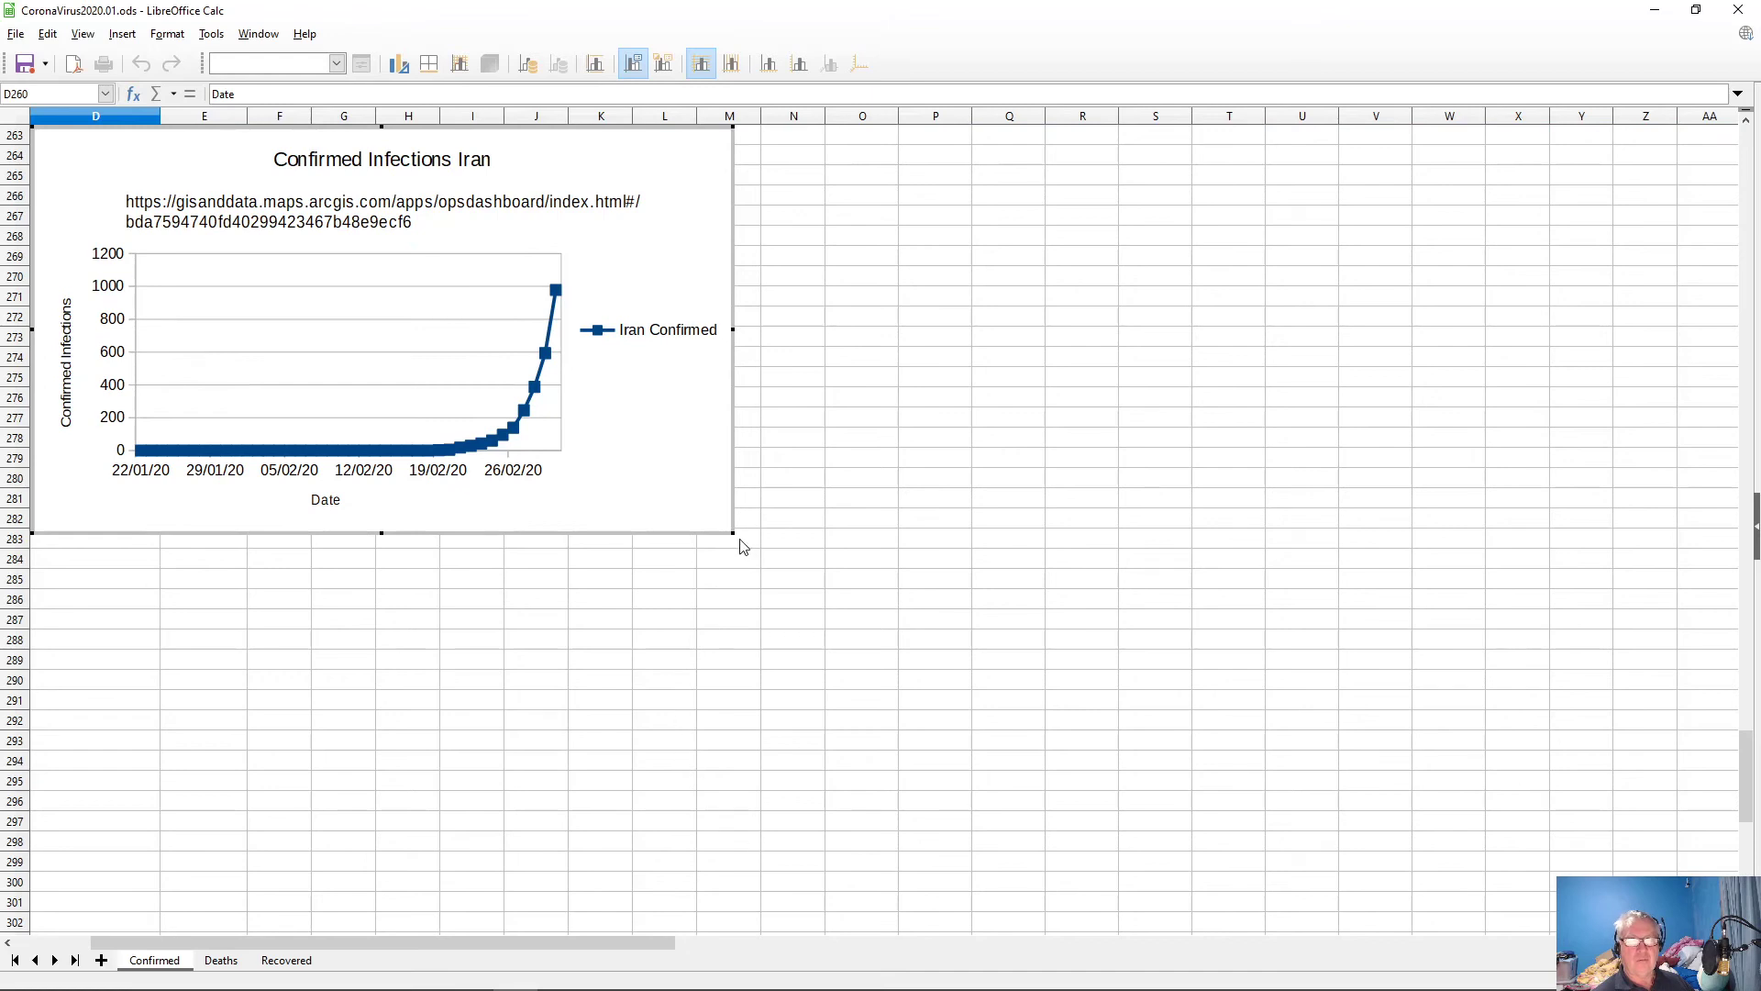
- Enlarge the Iran chart to span columns D to AA and rows 263 to 302, and deselect it
left_click_drag(734, 533, 1740, 936)
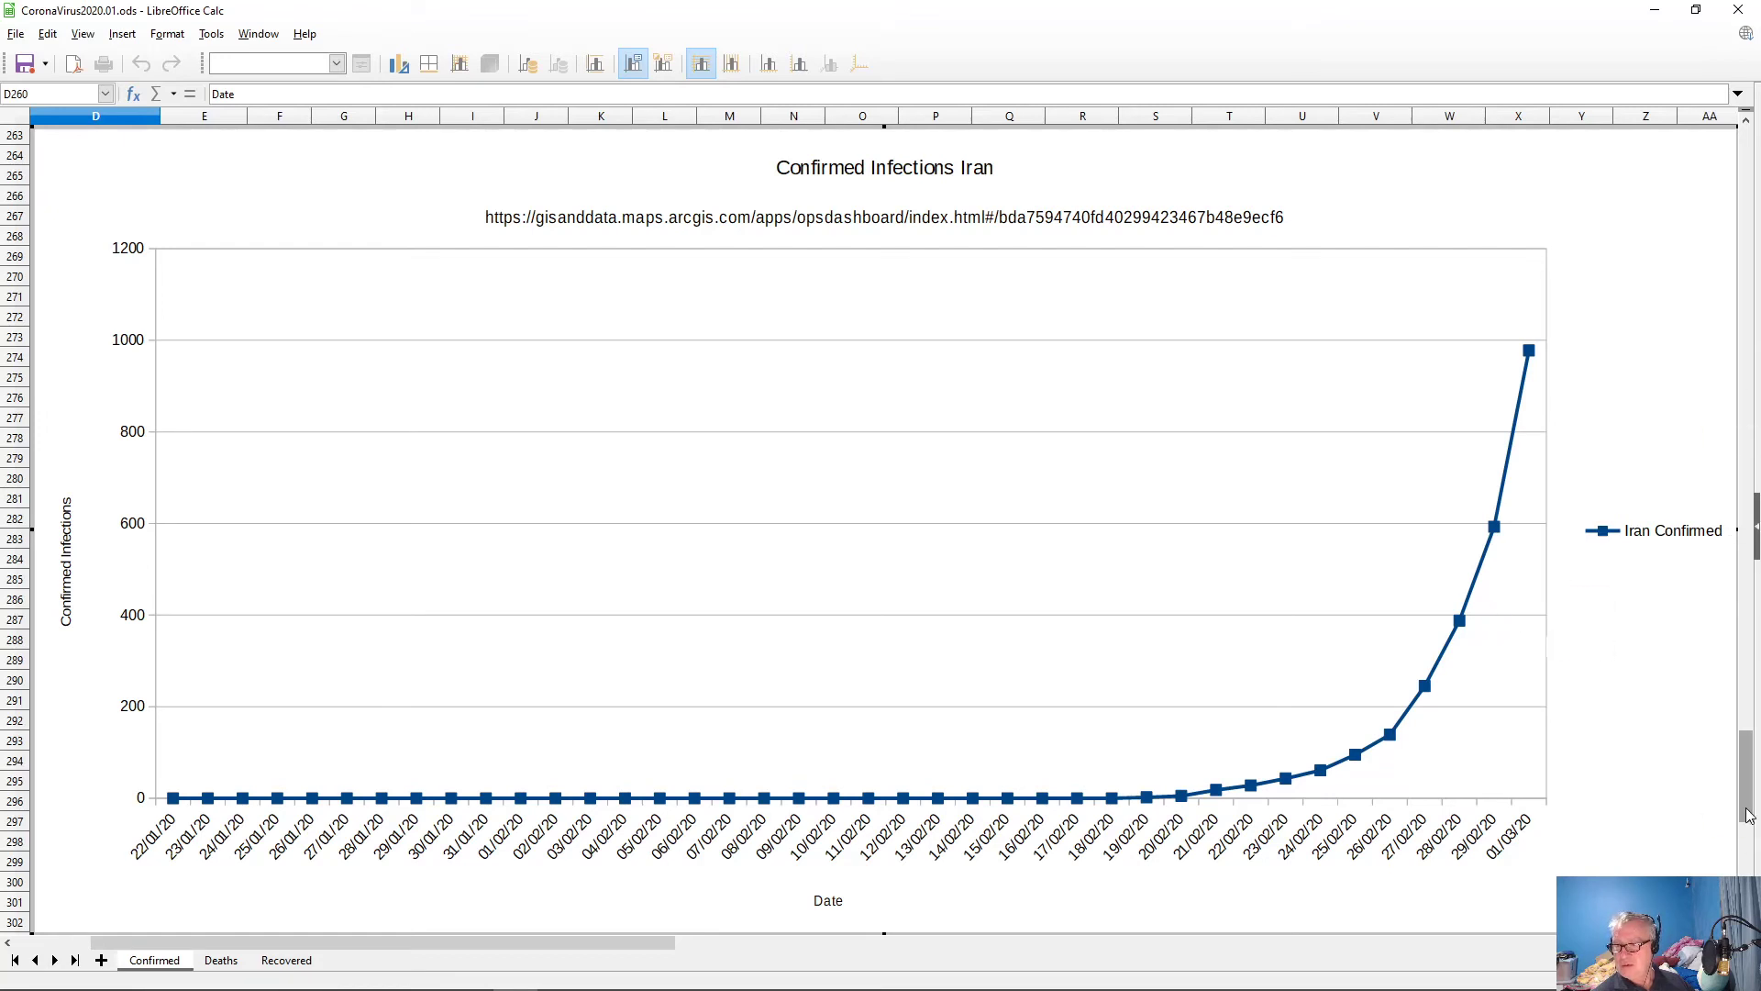
scroll(1698, 826, "down", 5)
left_click(1704, 768)
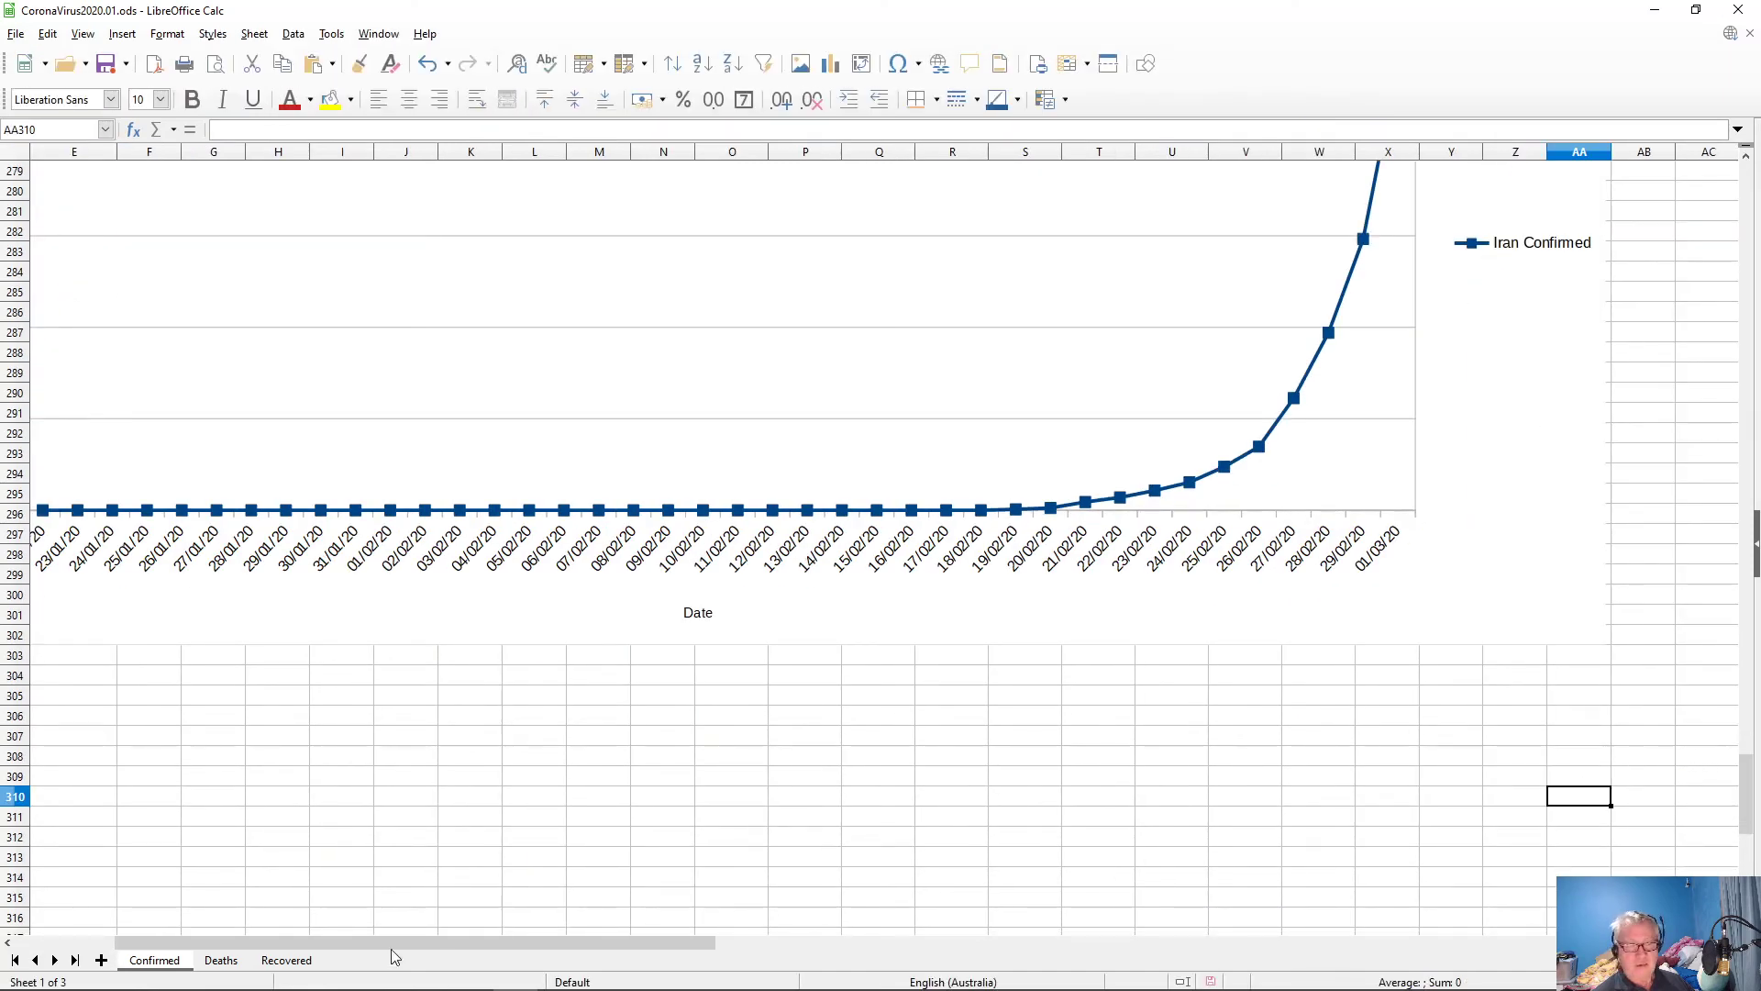
- Compare the dates on which confirmed infections start rising in the Iran, Italy and South Korea charts
left_click(7, 941)
scroll(1062, 834, "up", 2)
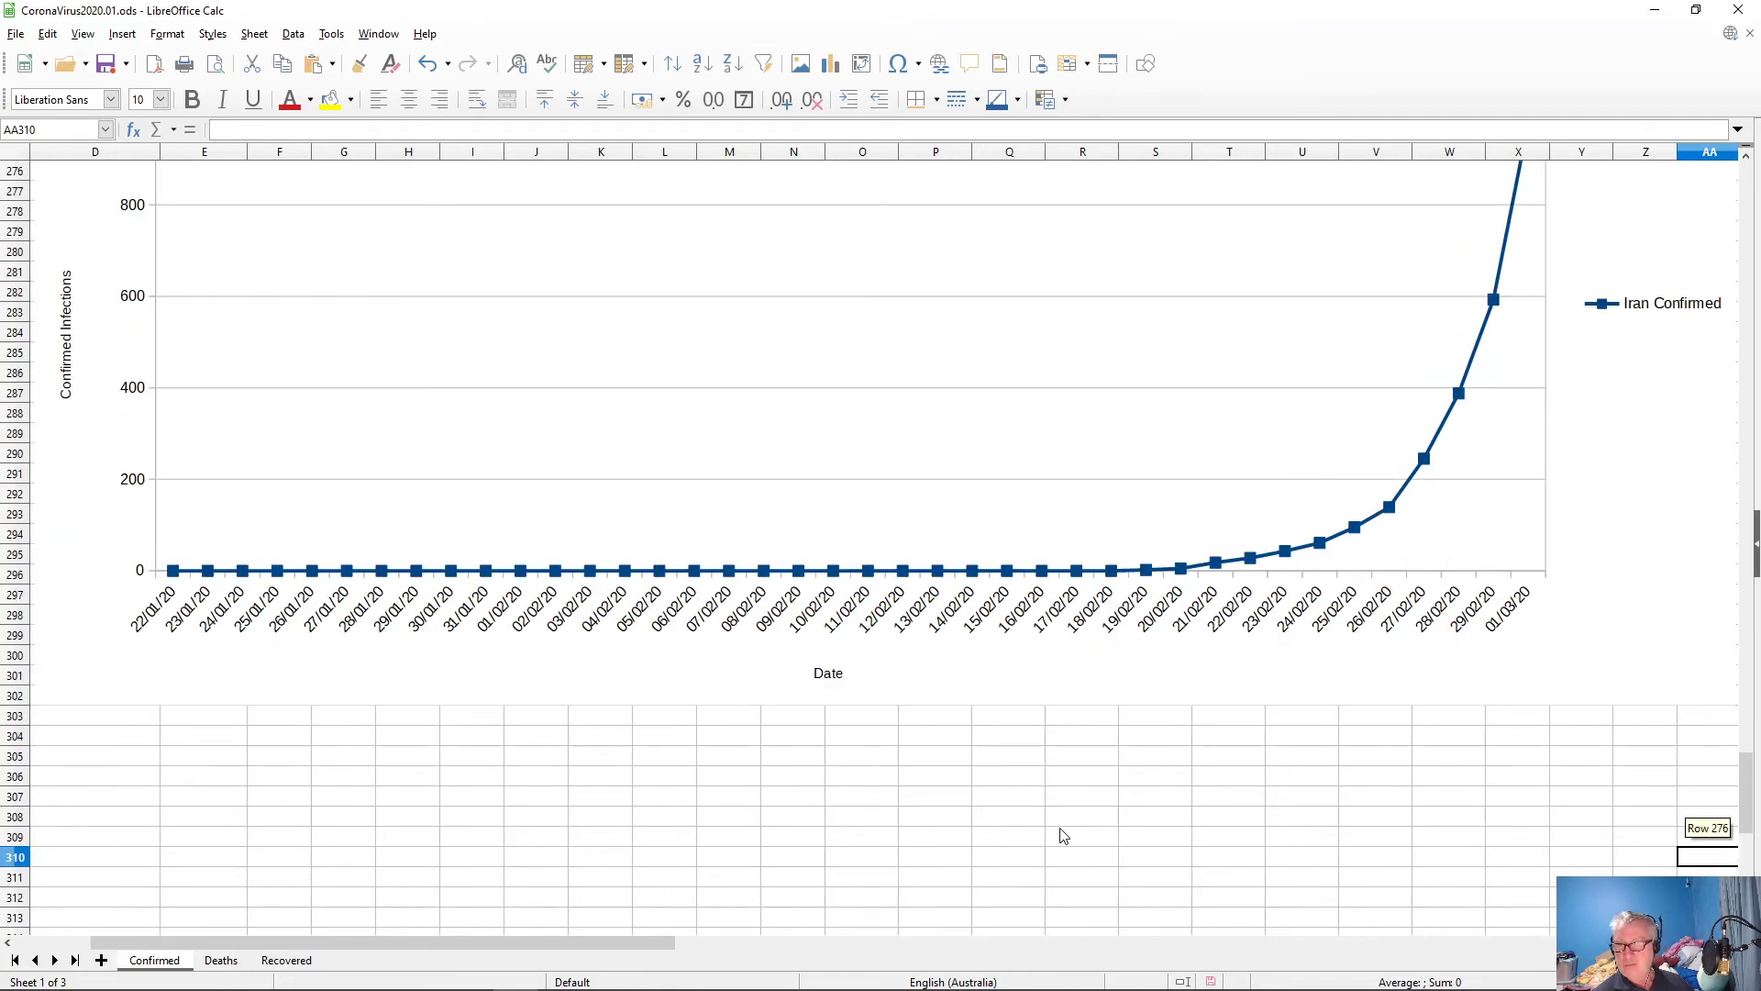
scroll(1061, 835, "up", 6)
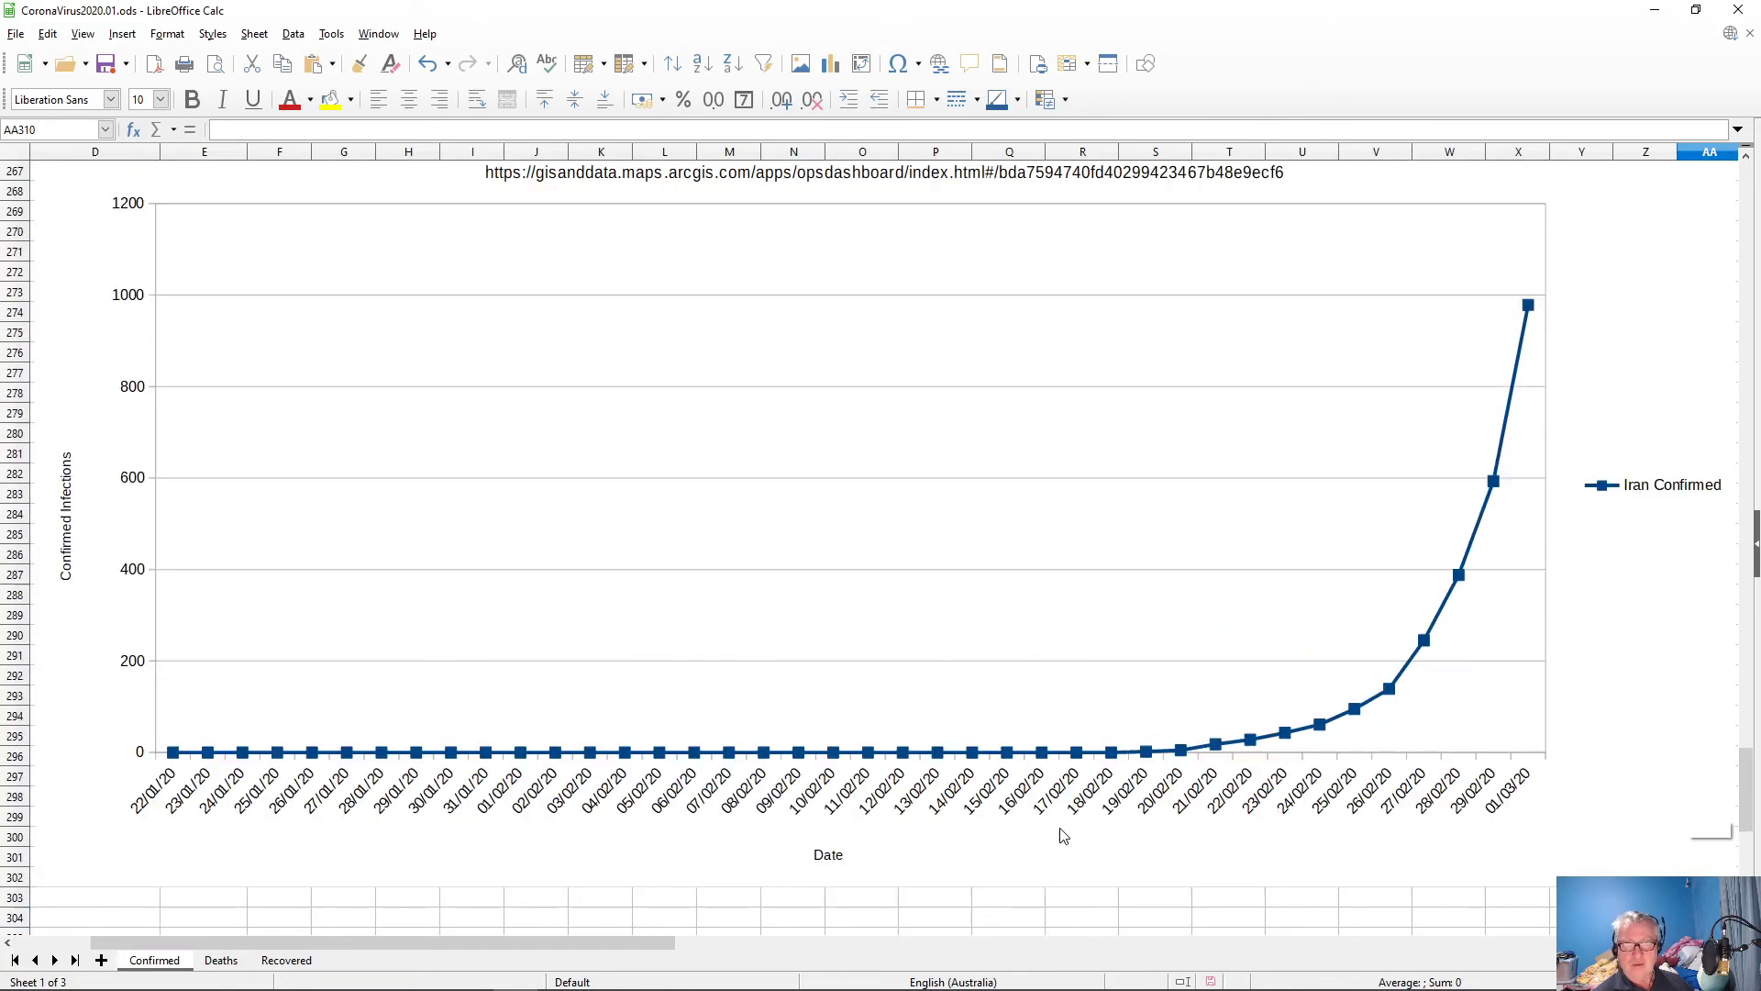
scroll(1061, 835, "down", 6)
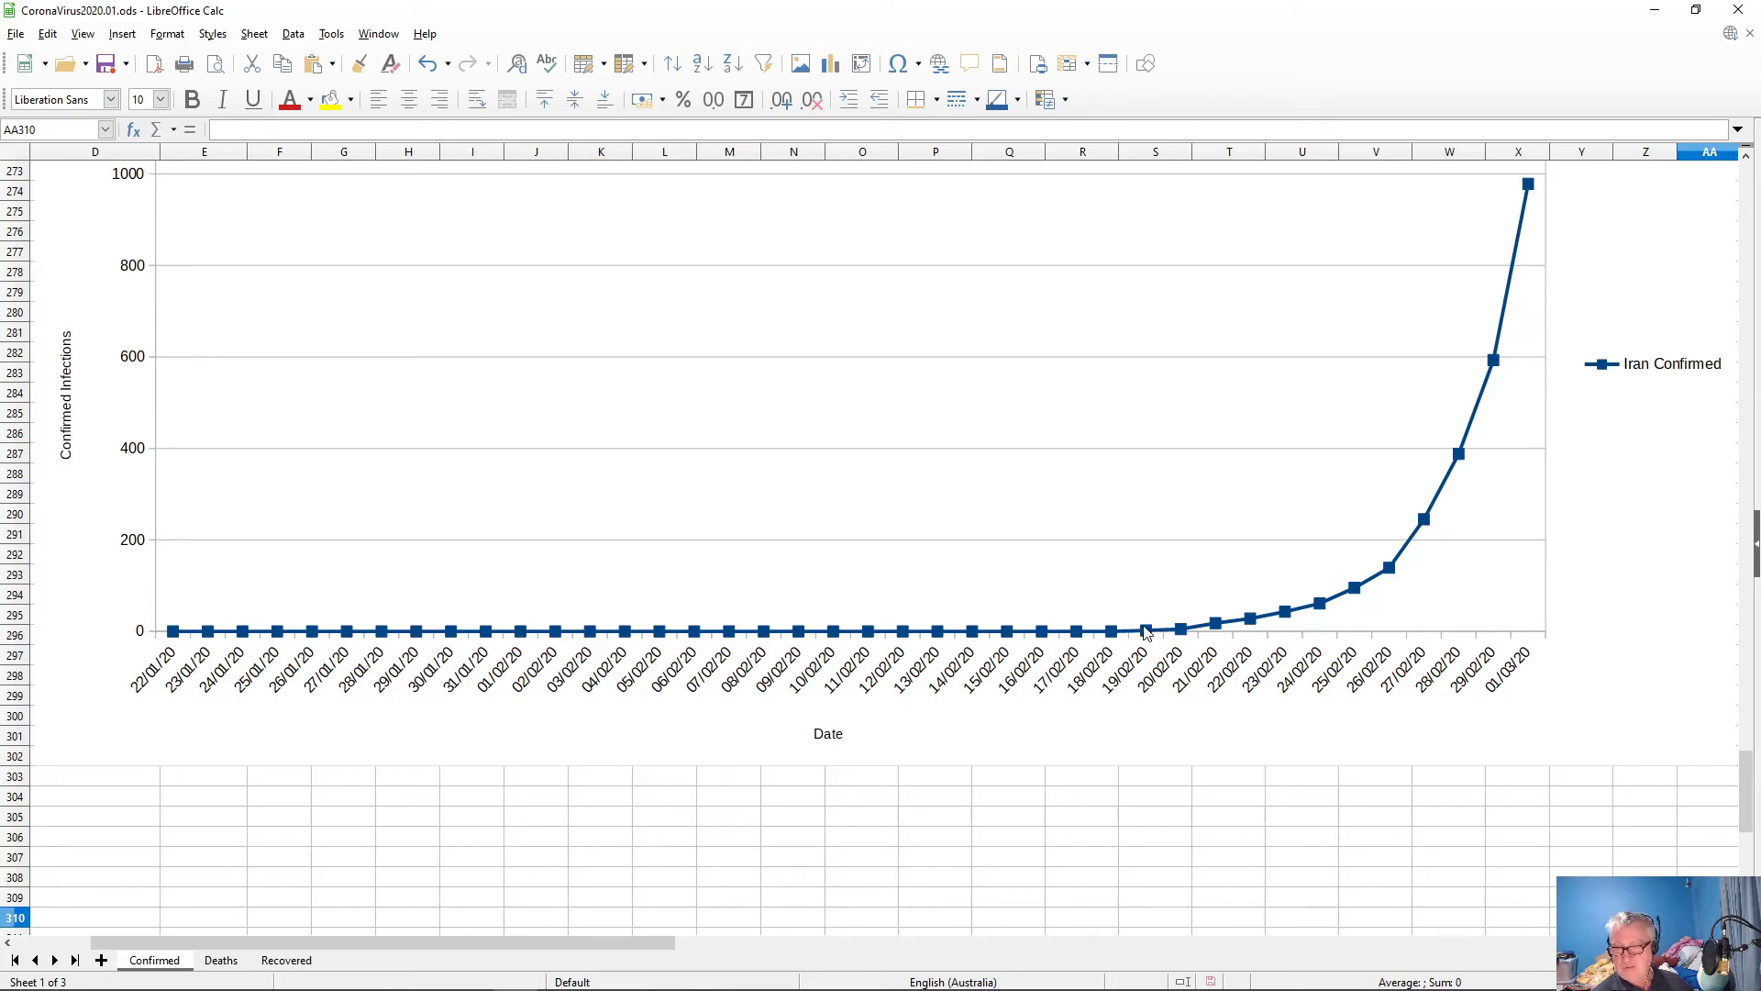
scroll(1147, 631, "up", 11)
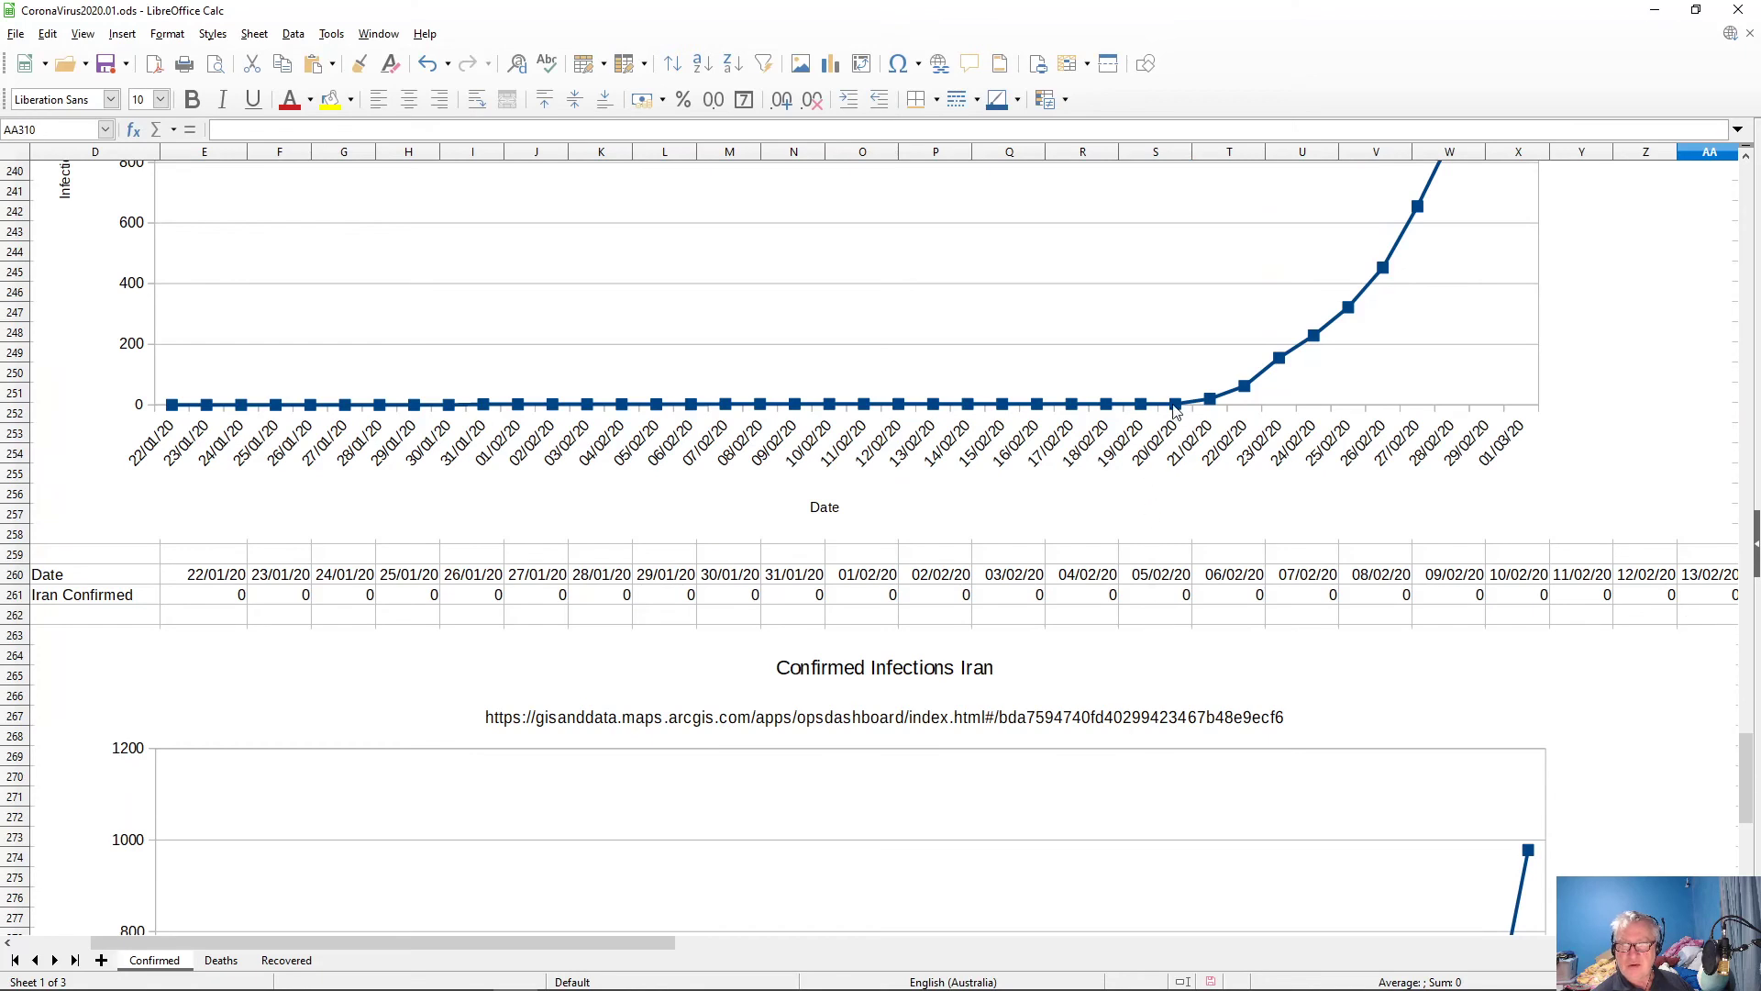
scroll(1186, 449, "up", 8)
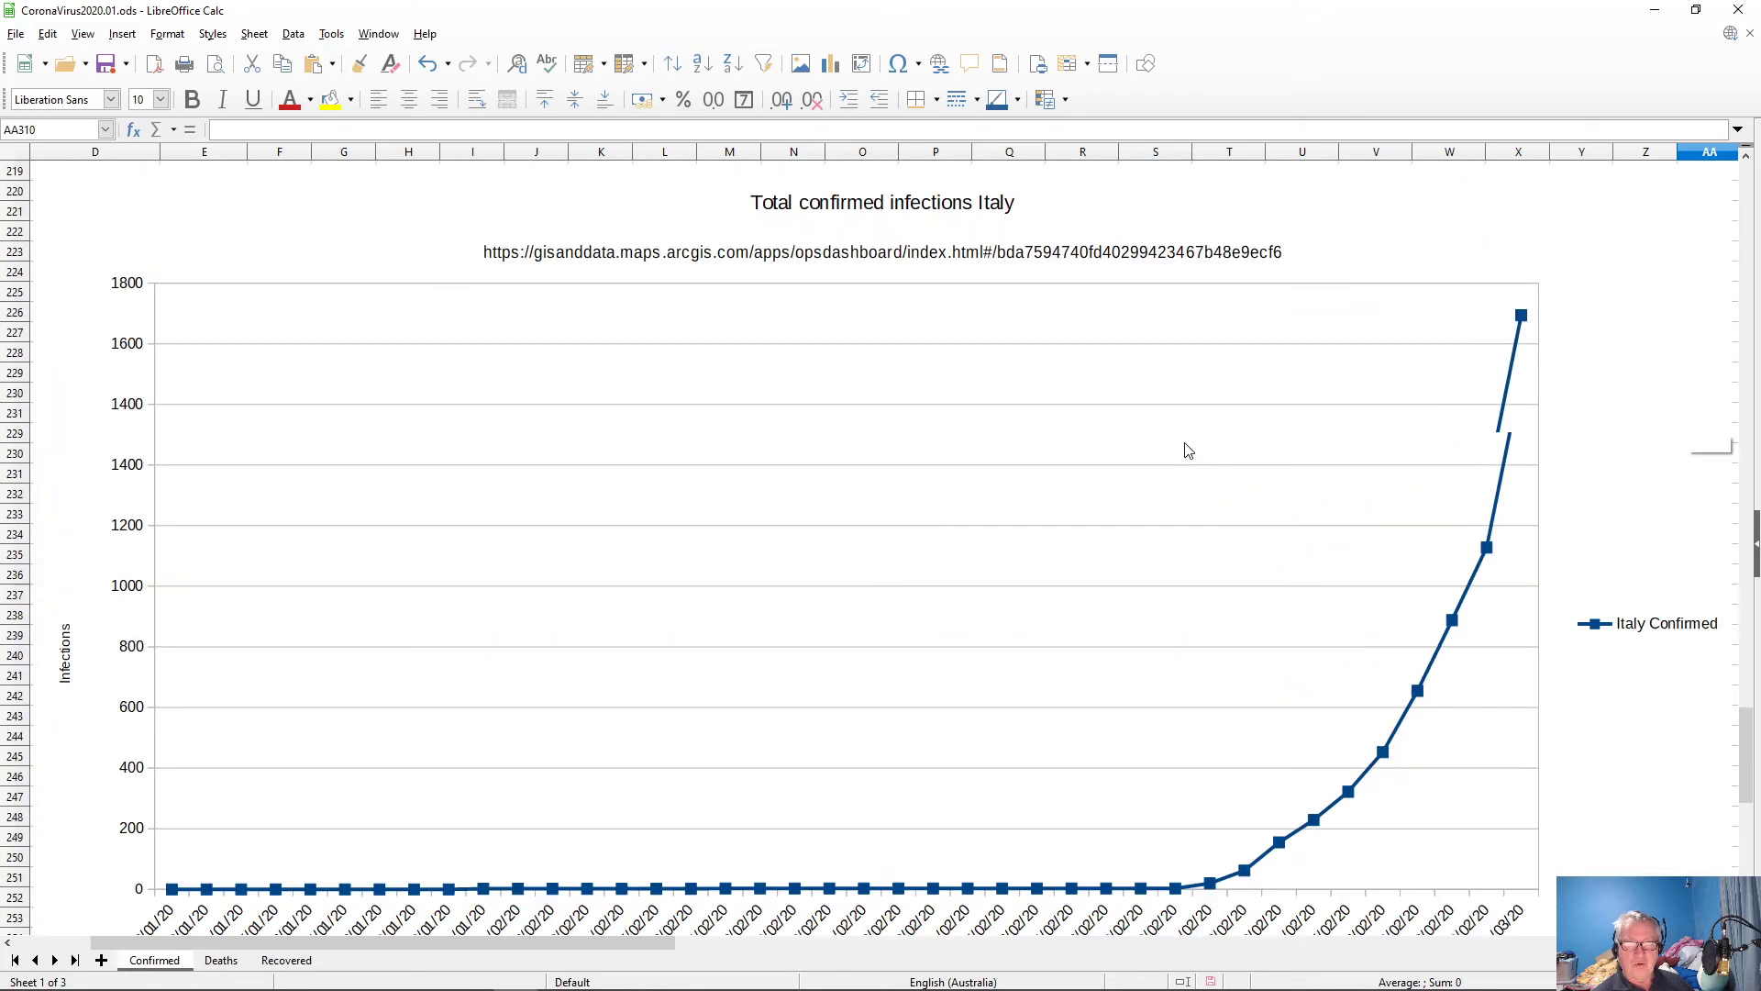
scroll(1187, 474, "down", 3)
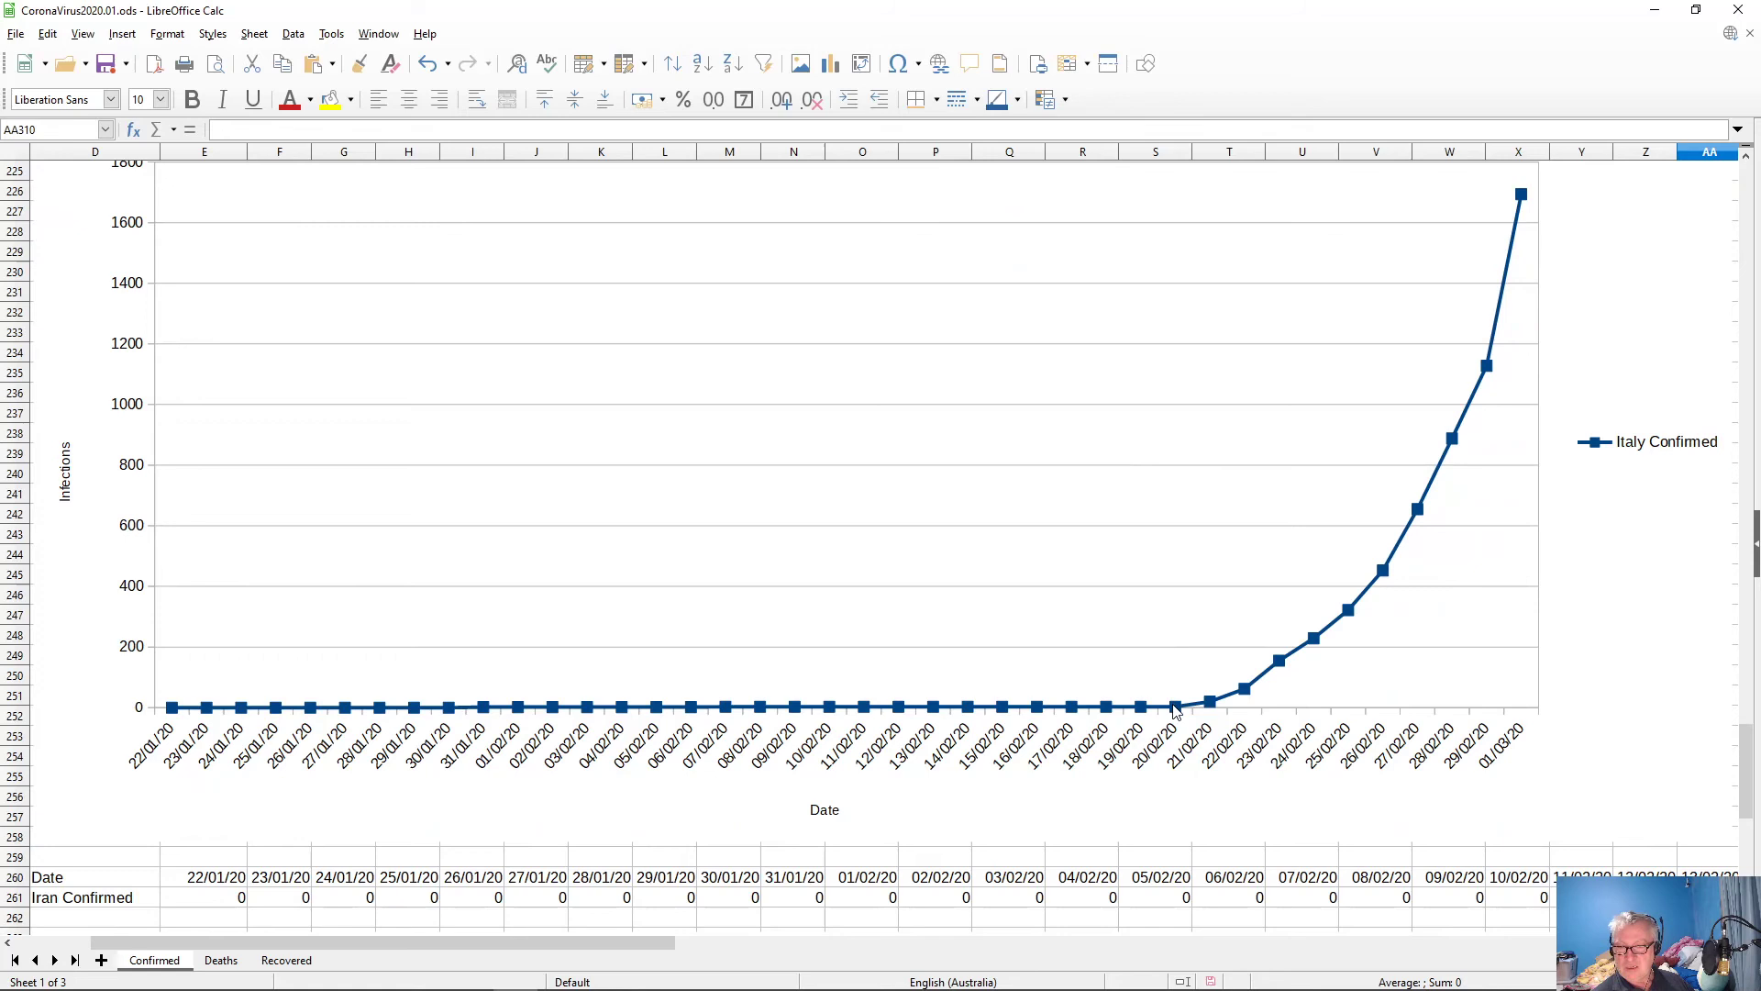
scroll(1175, 711, "up", 12)
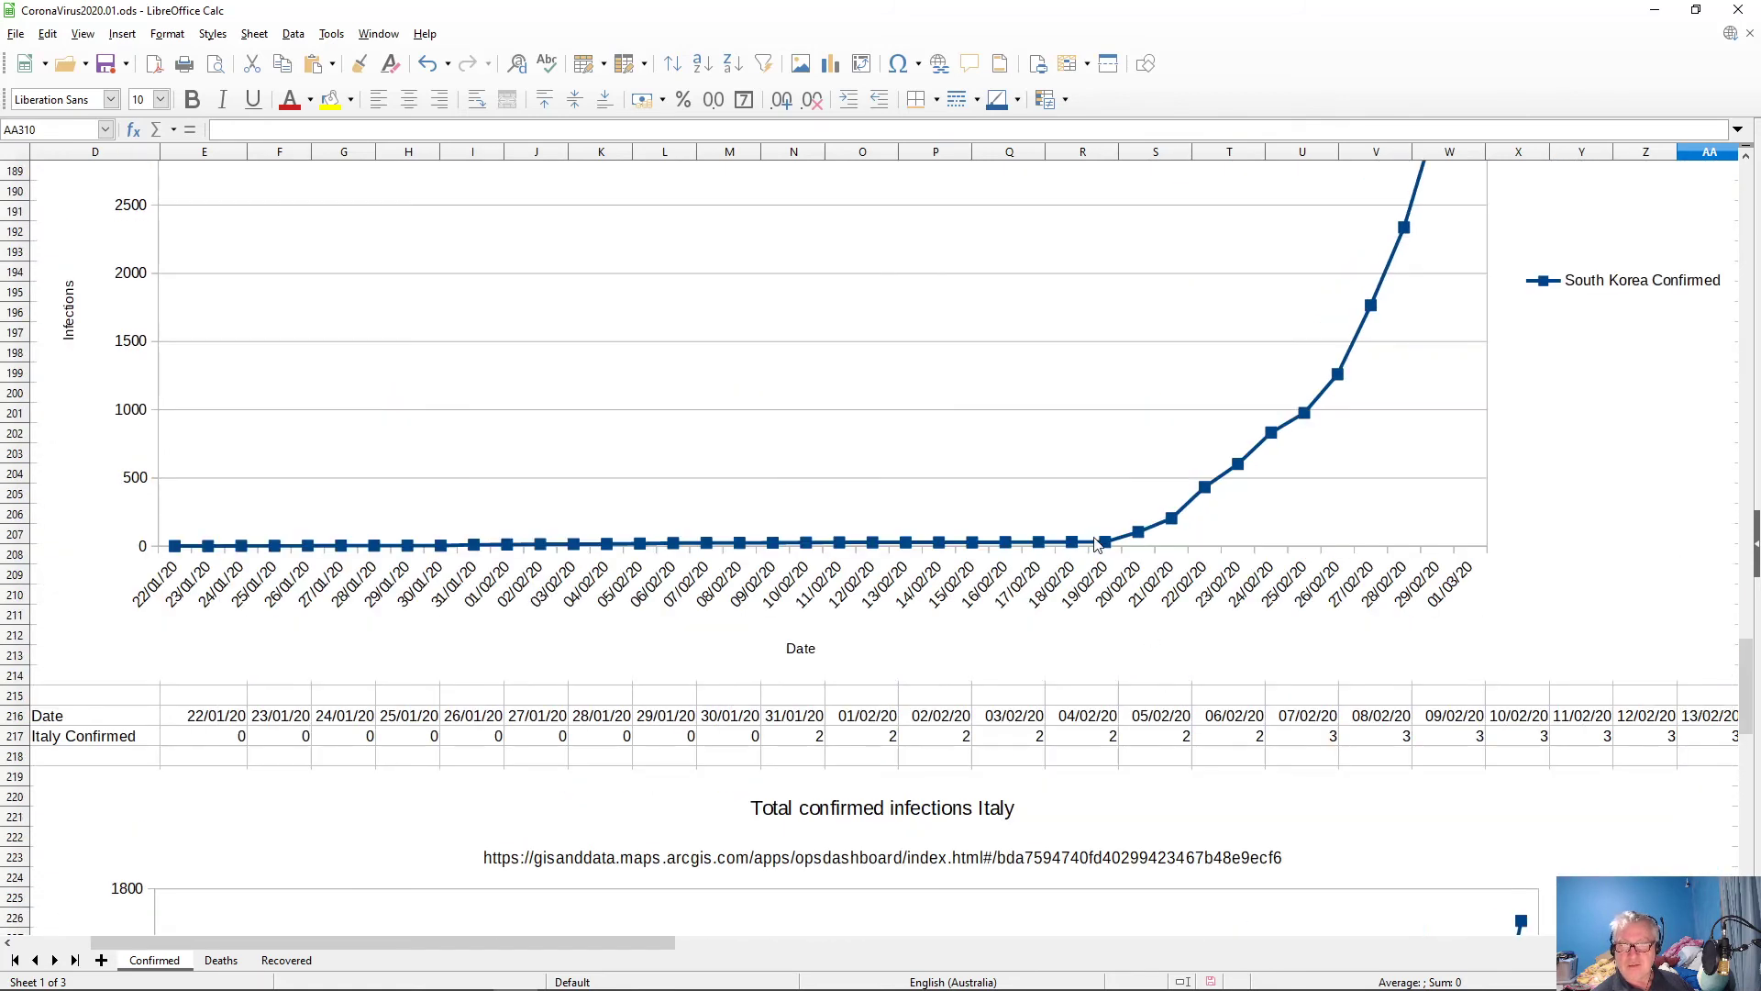
scroll(1197, 621, "up", 1)
scroll(1199, 621, "up", 5)
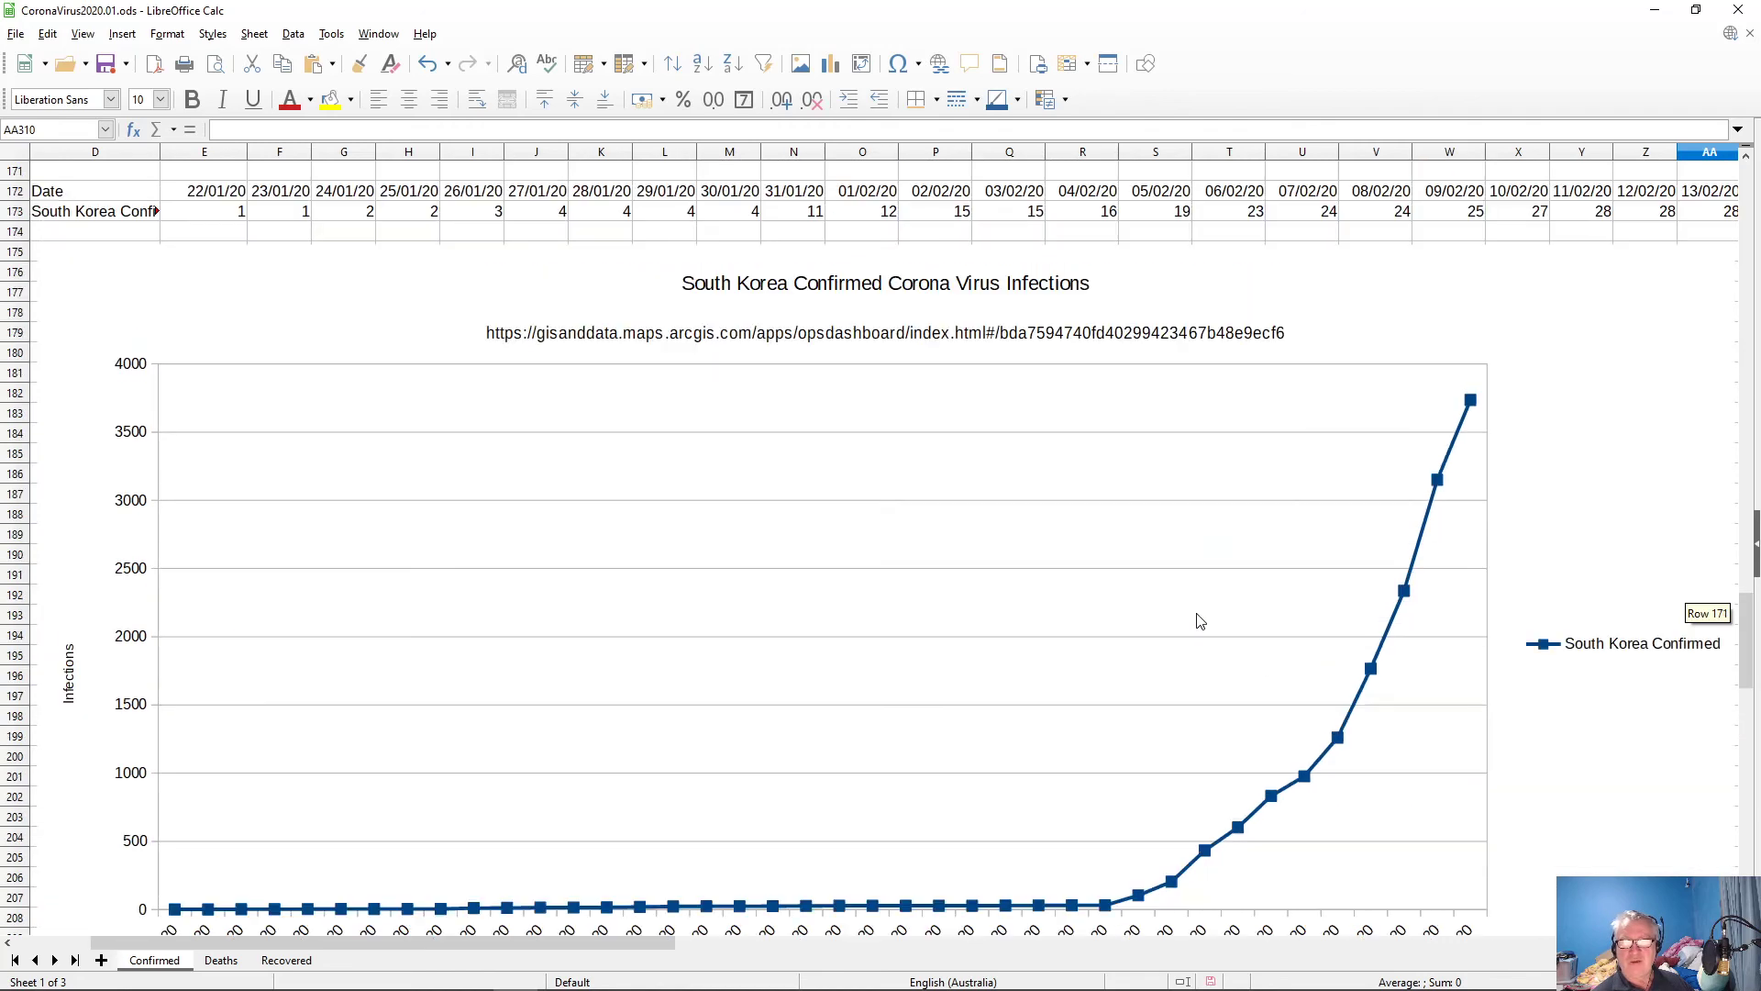
scroll(1198, 621, "down", 11)
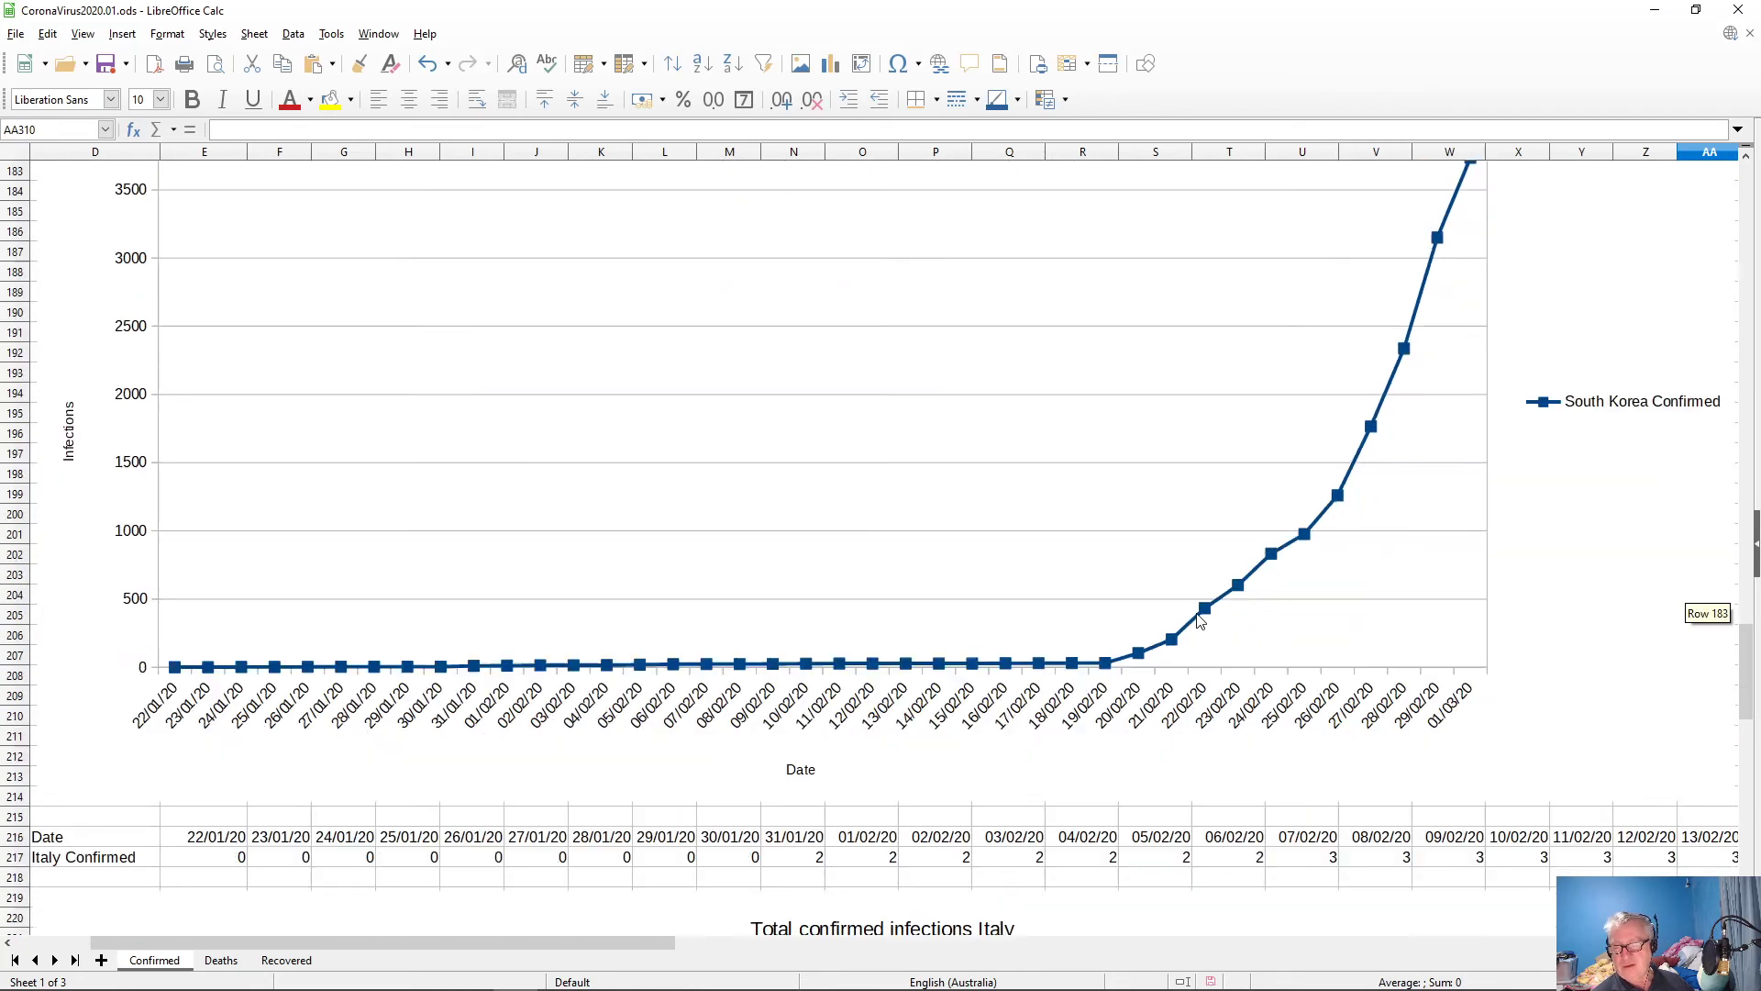
scroll(1201, 628, "down", 20)
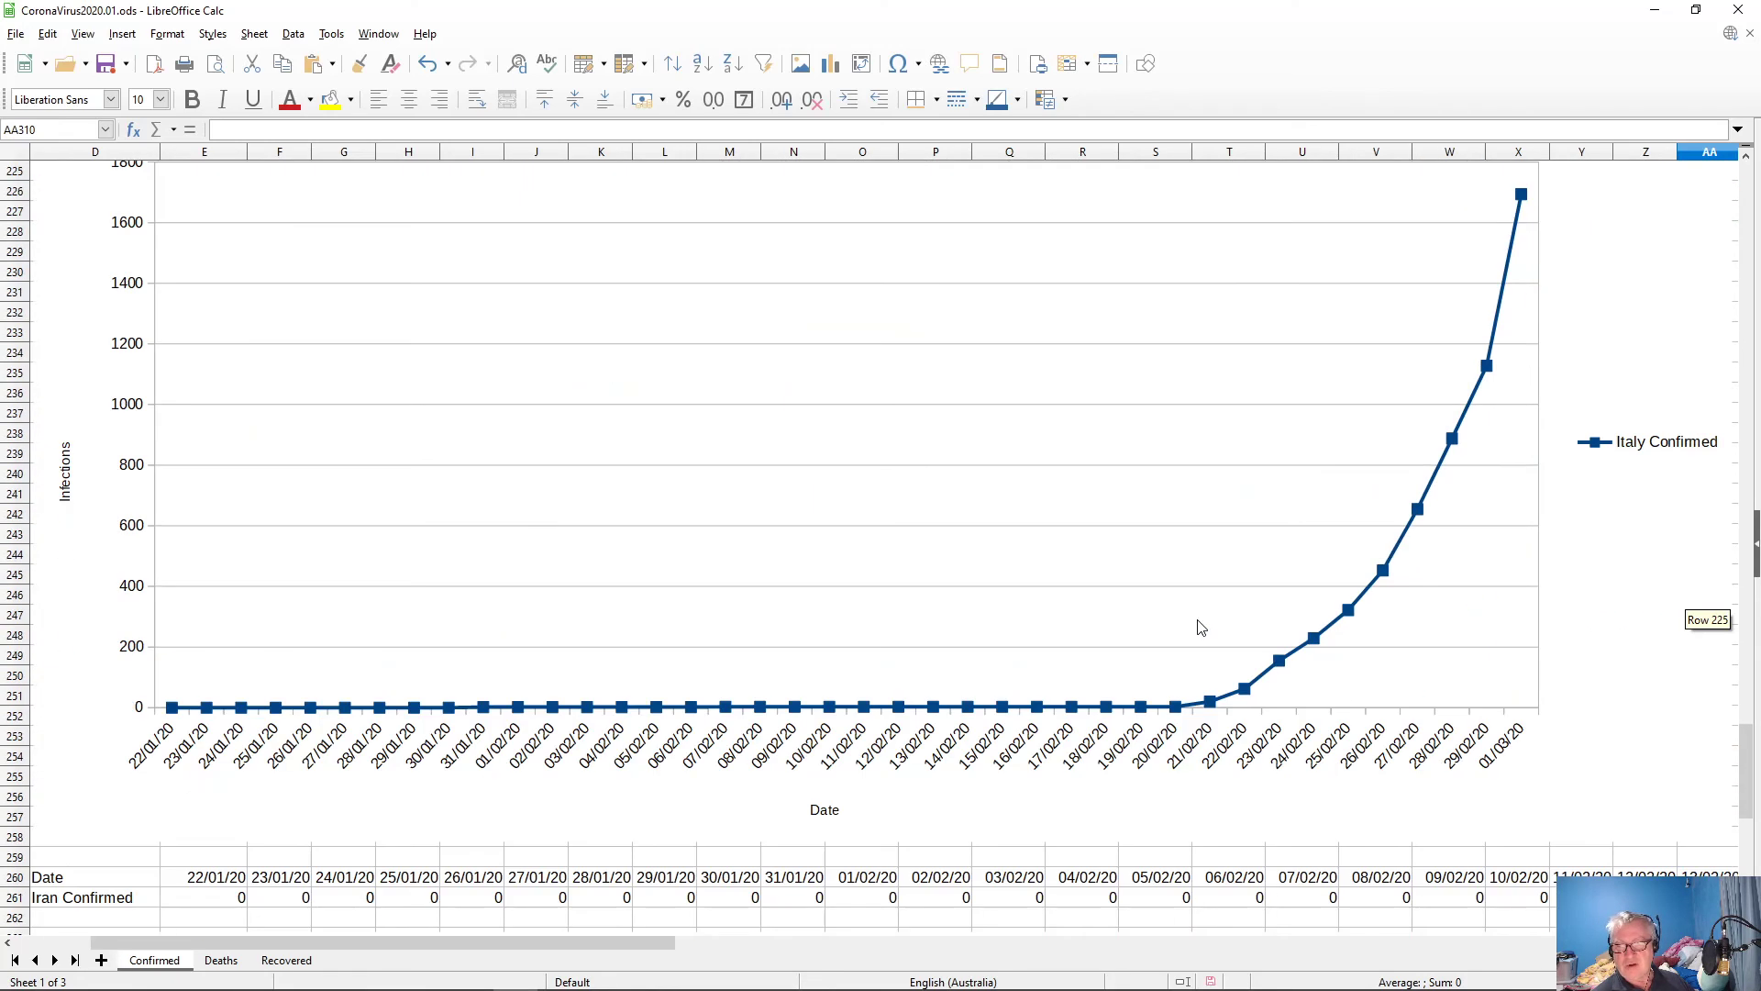
- Compare the steepness and latest infection levels of the Italy, Iran and South Korea curves
scroll(1201, 627, "up", 16)
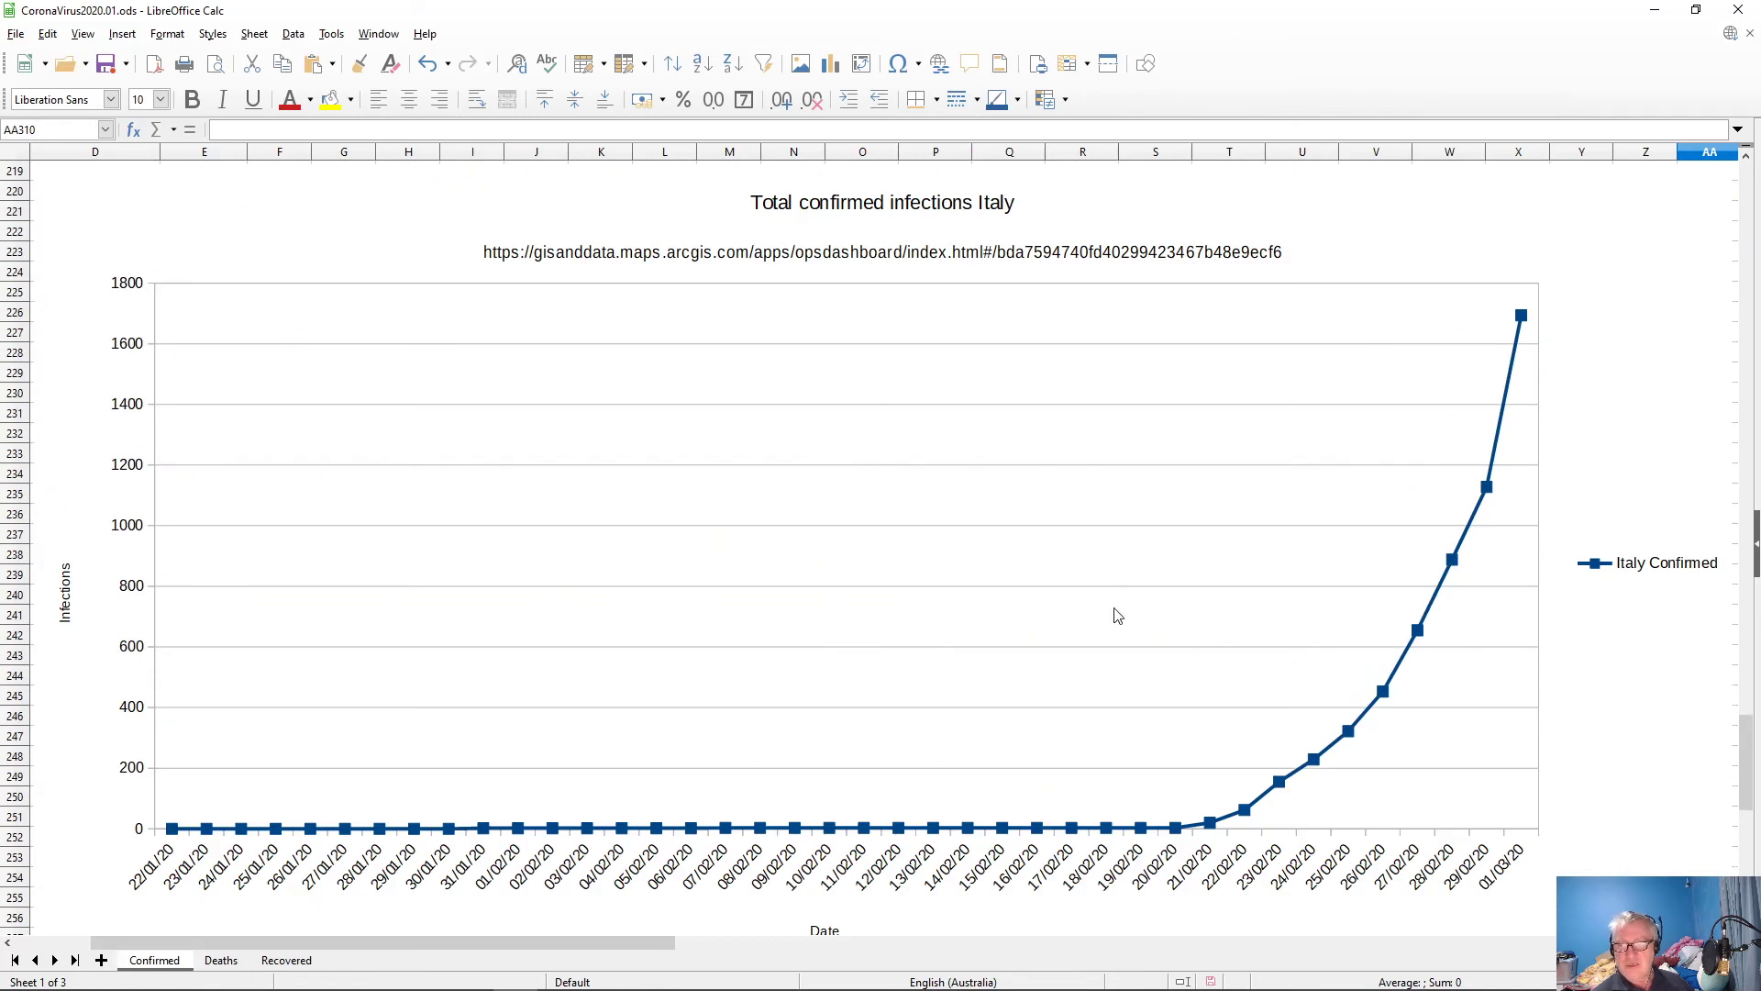
scroll(1112, 617, "down", 14)
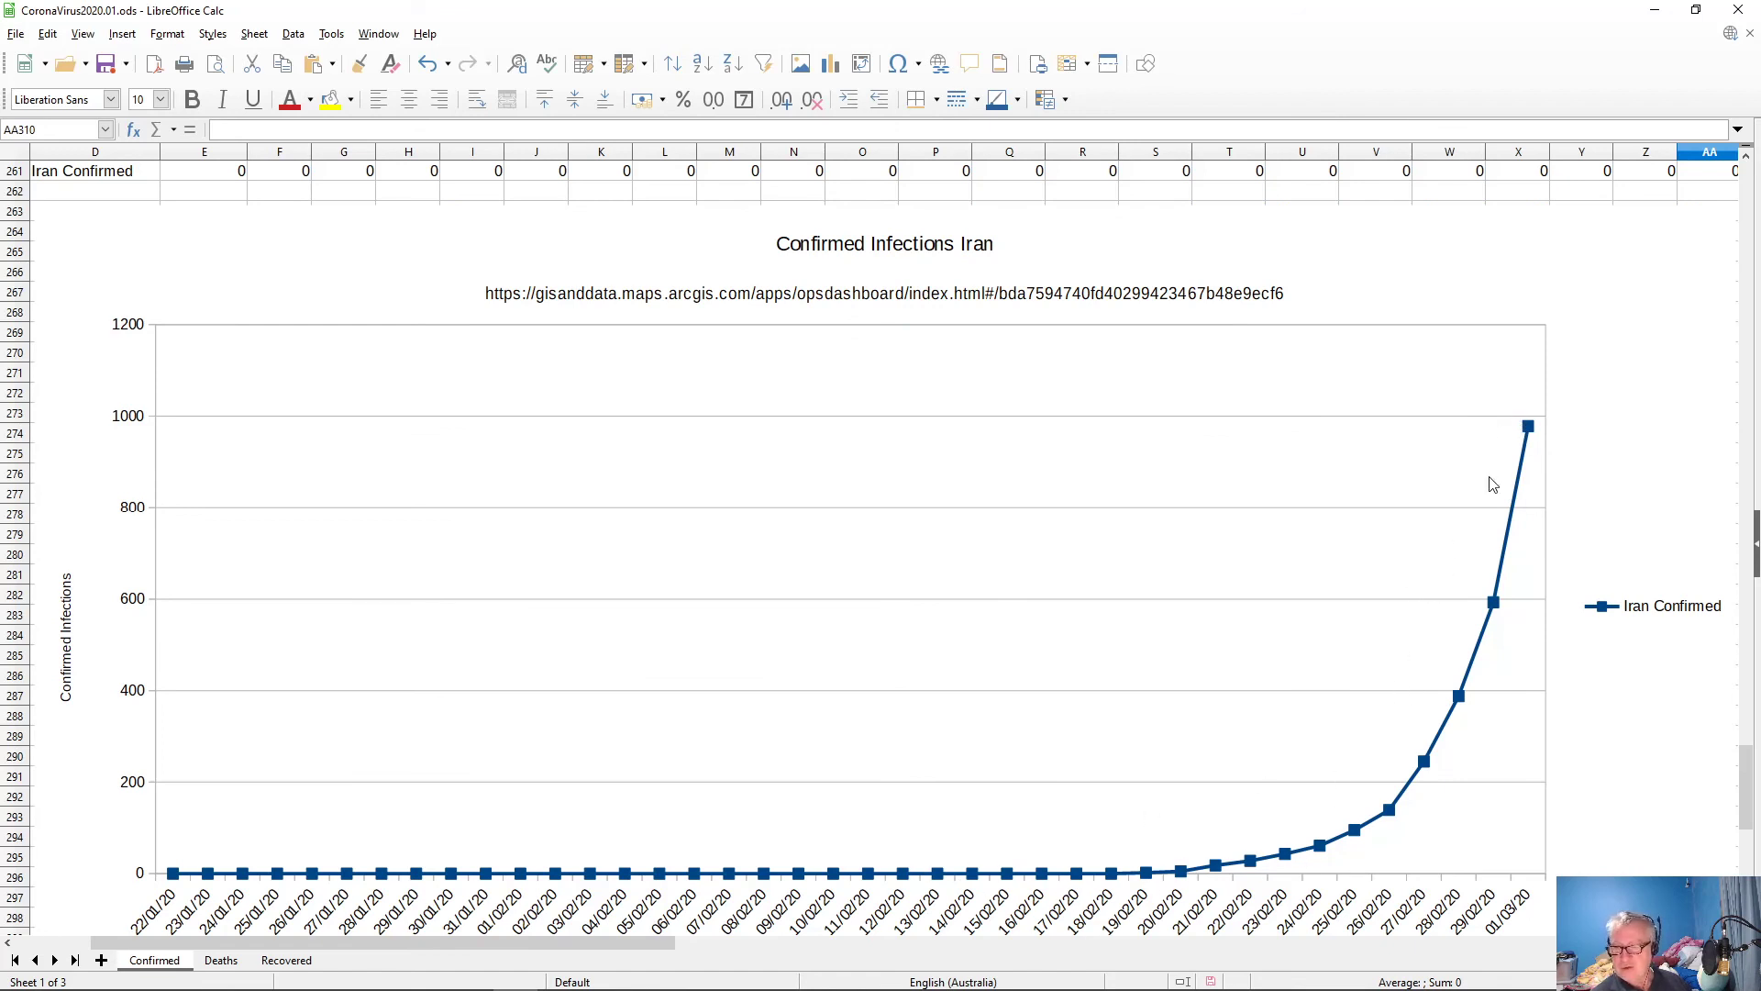
scroll(1525, 425, "up", 14)
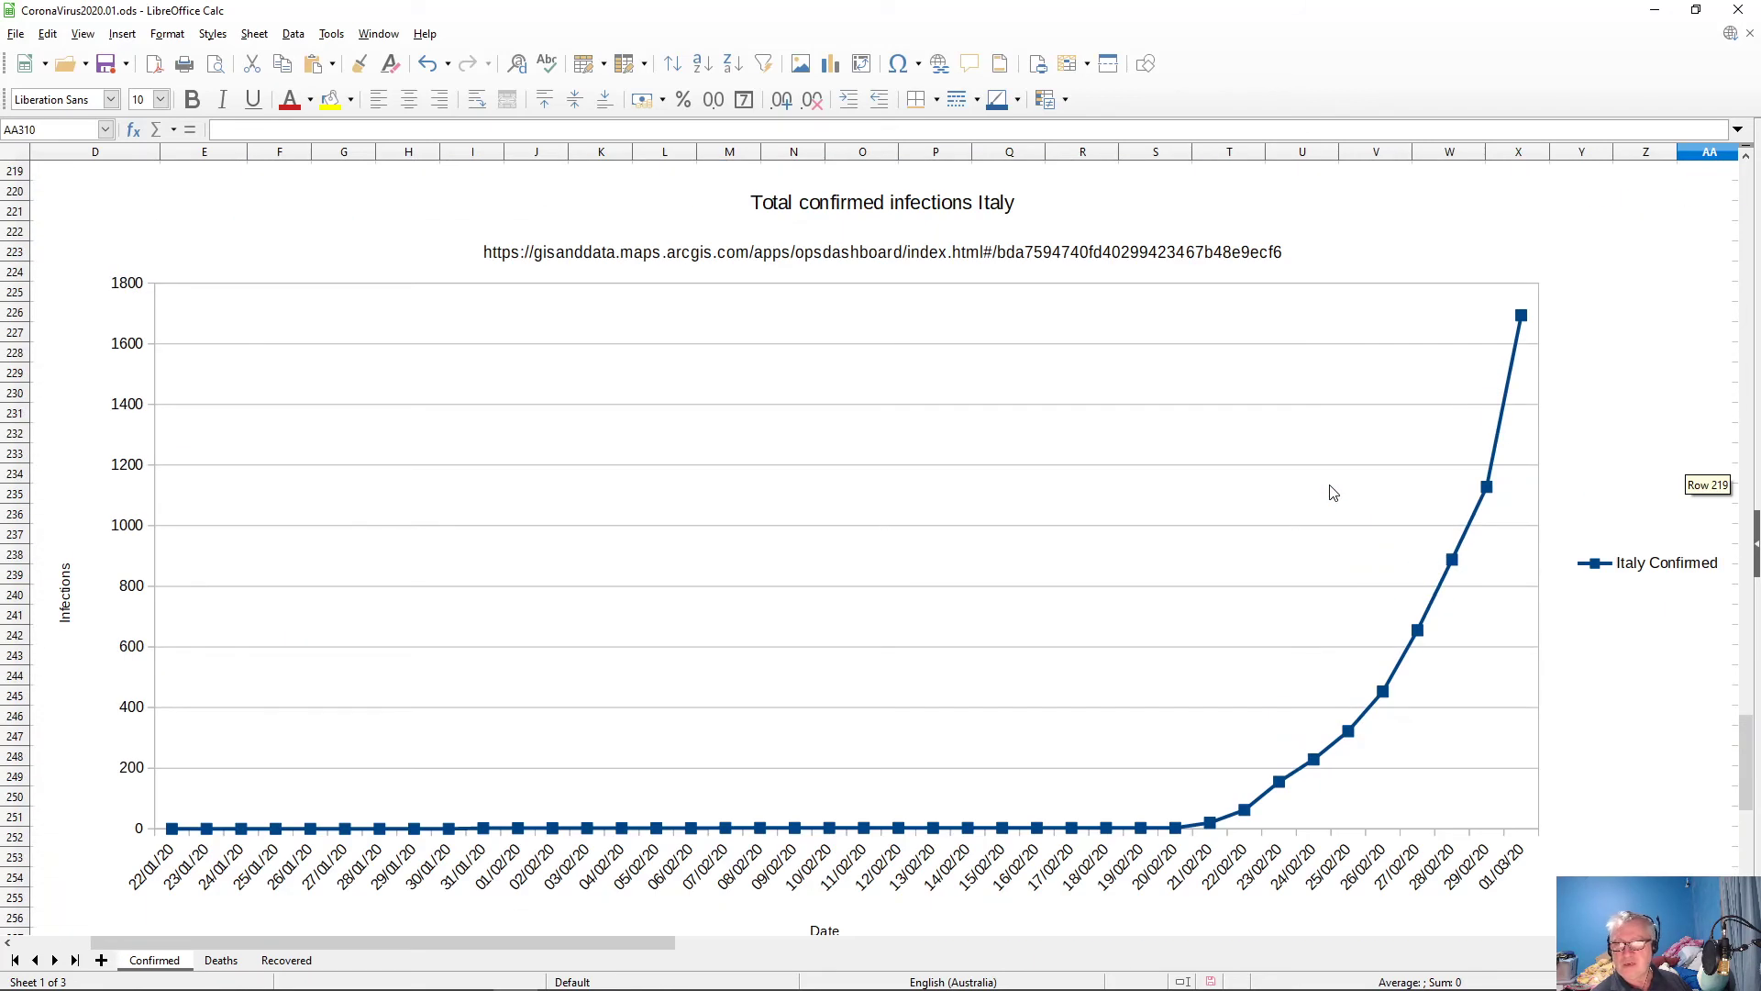
scroll(1333, 492, "down", 10)
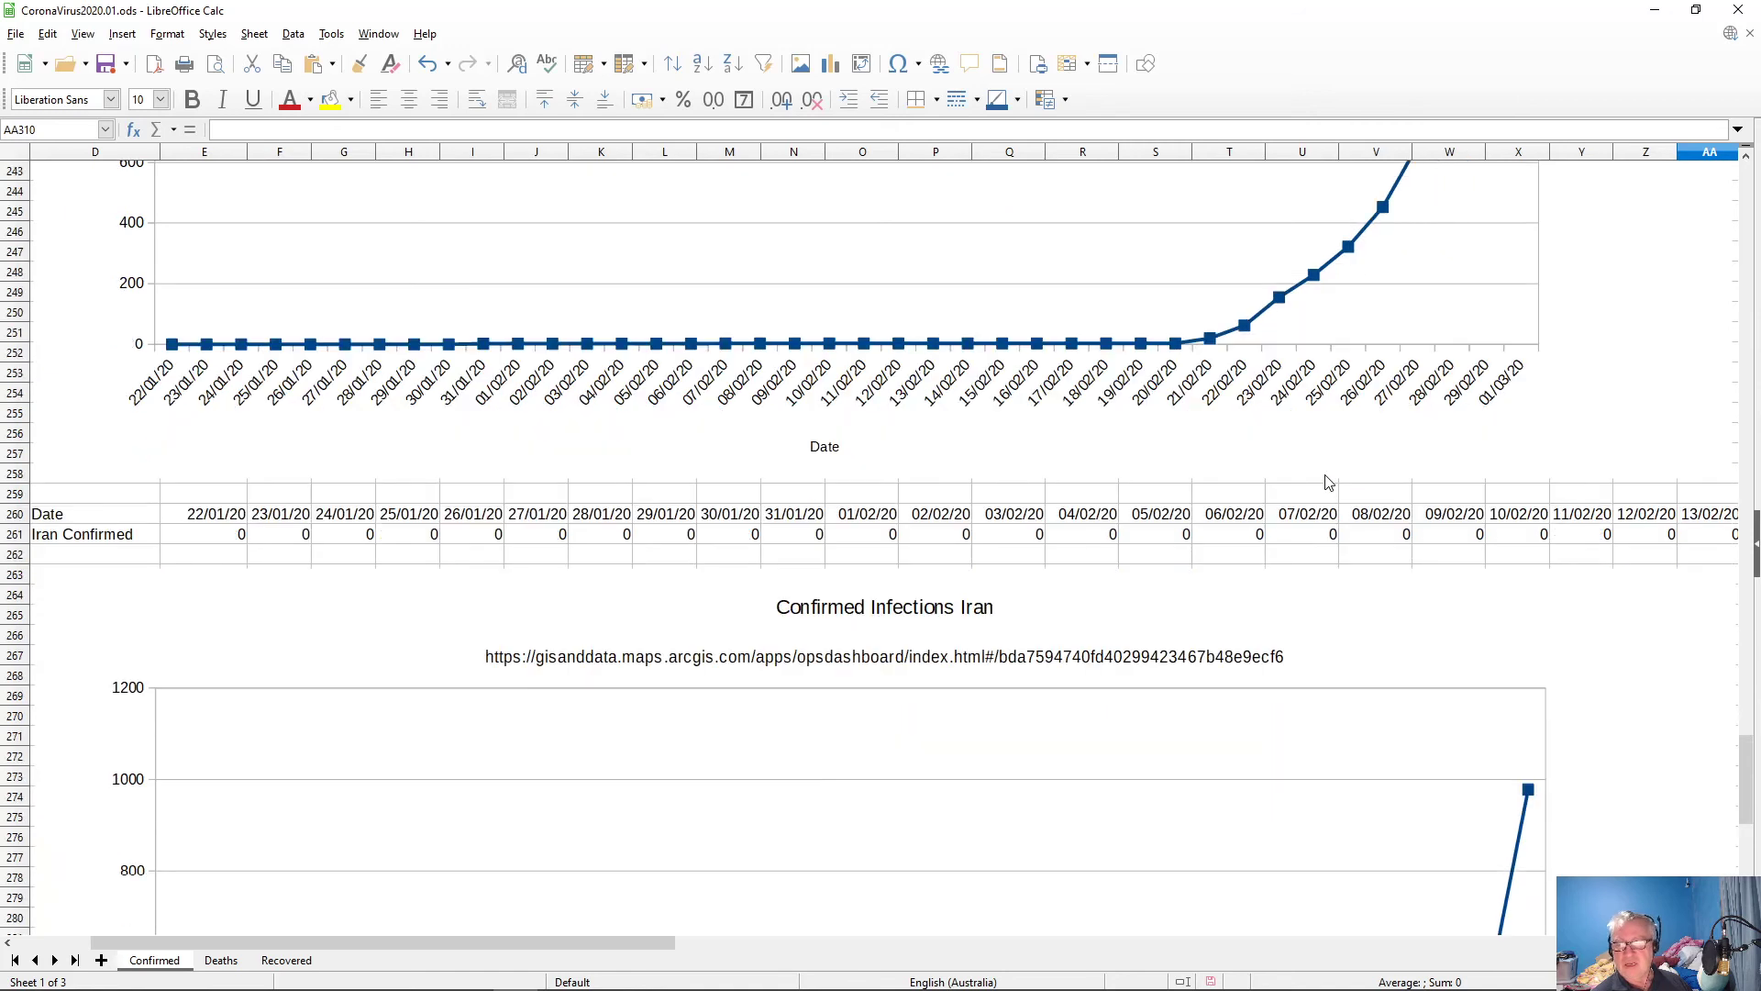
scroll(1329, 483, "up", 20)
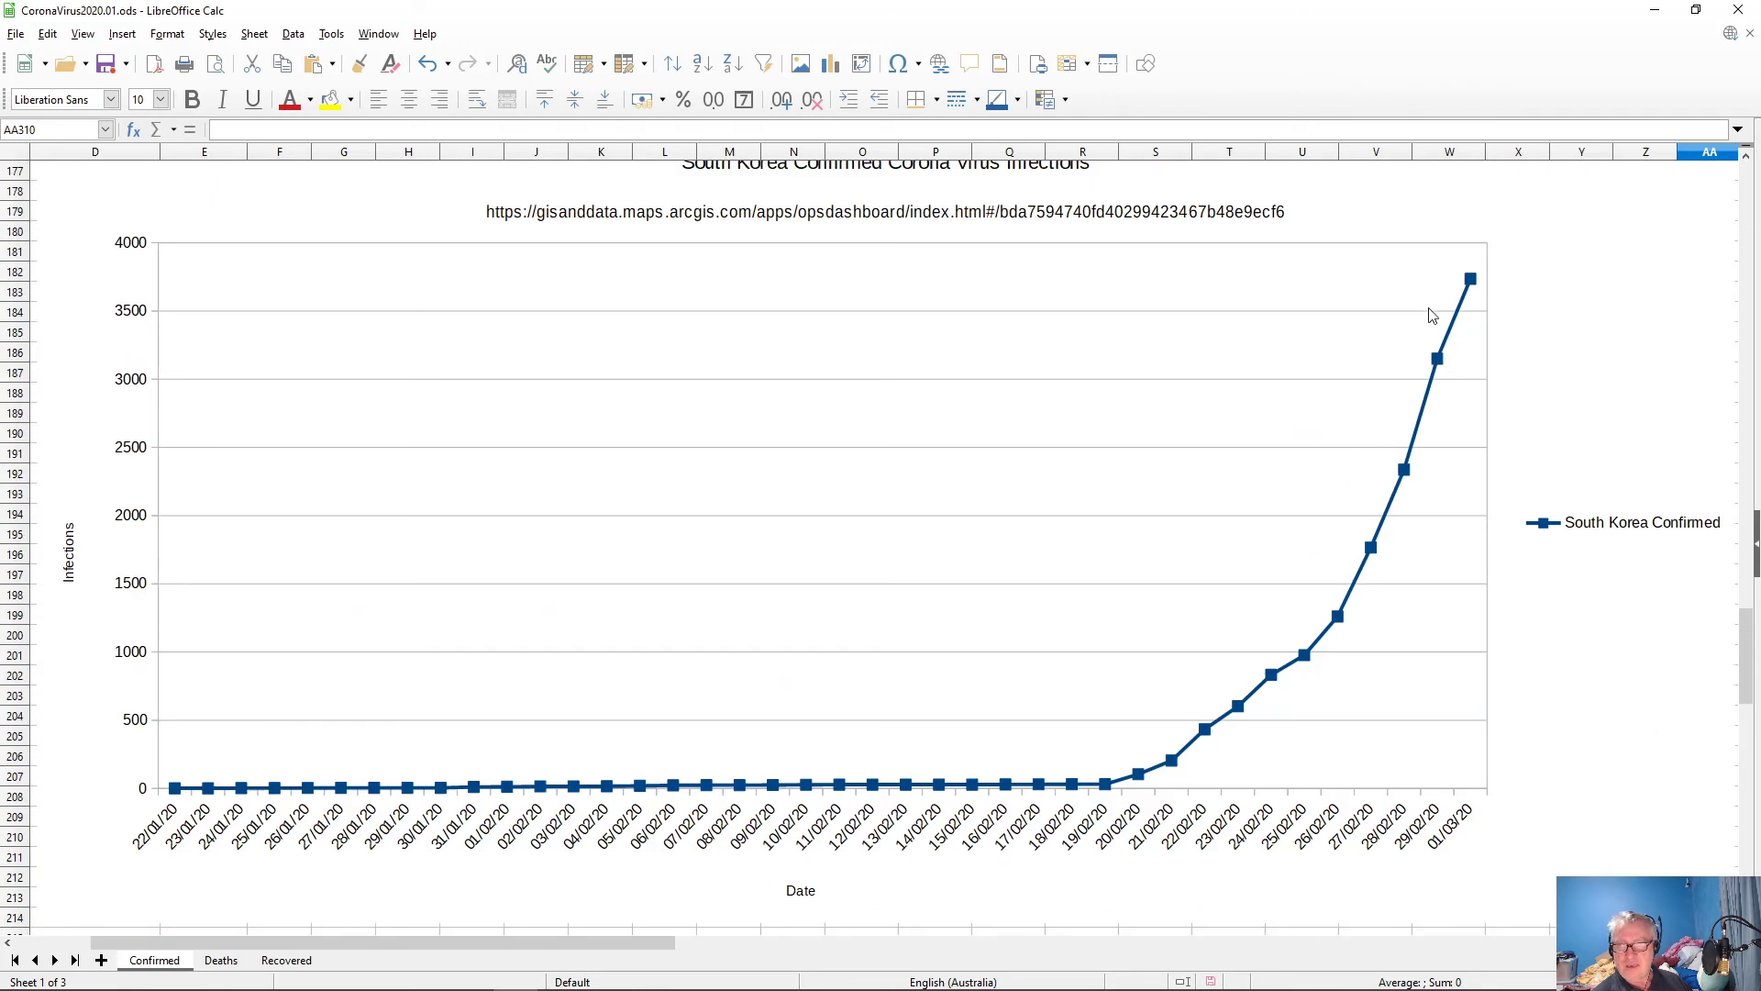
scroll(1431, 310, "up", 1)
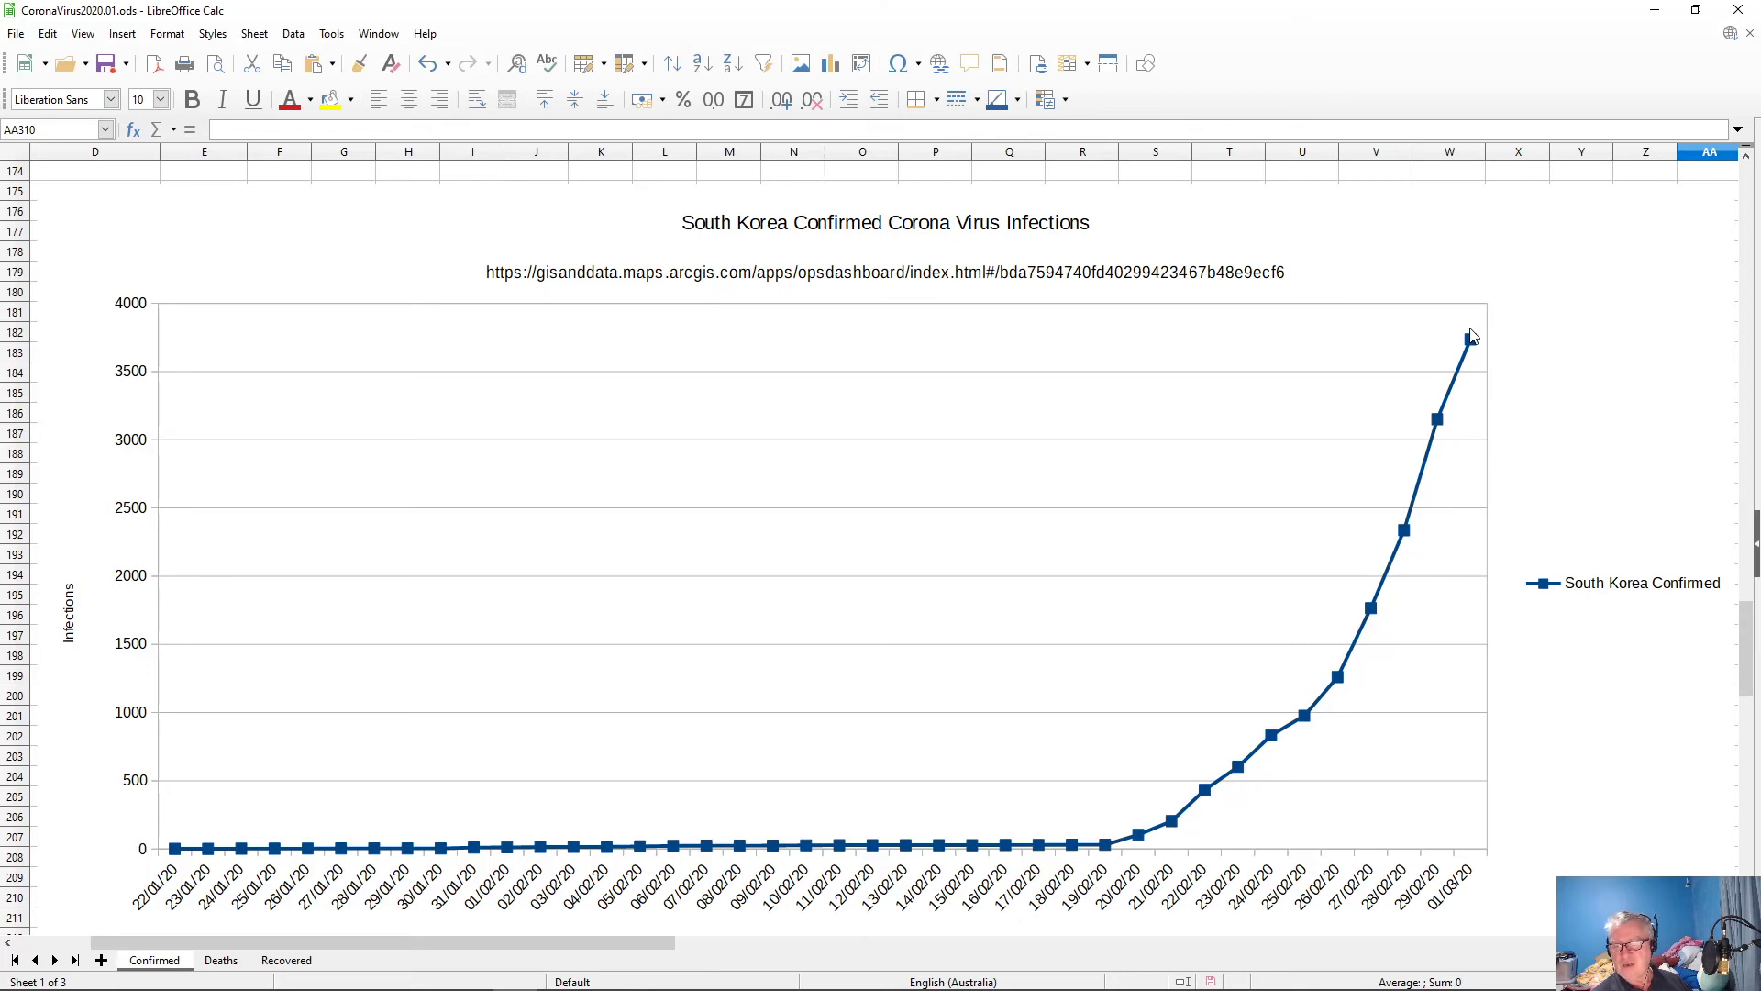
scroll(1470, 337, "down", 20)
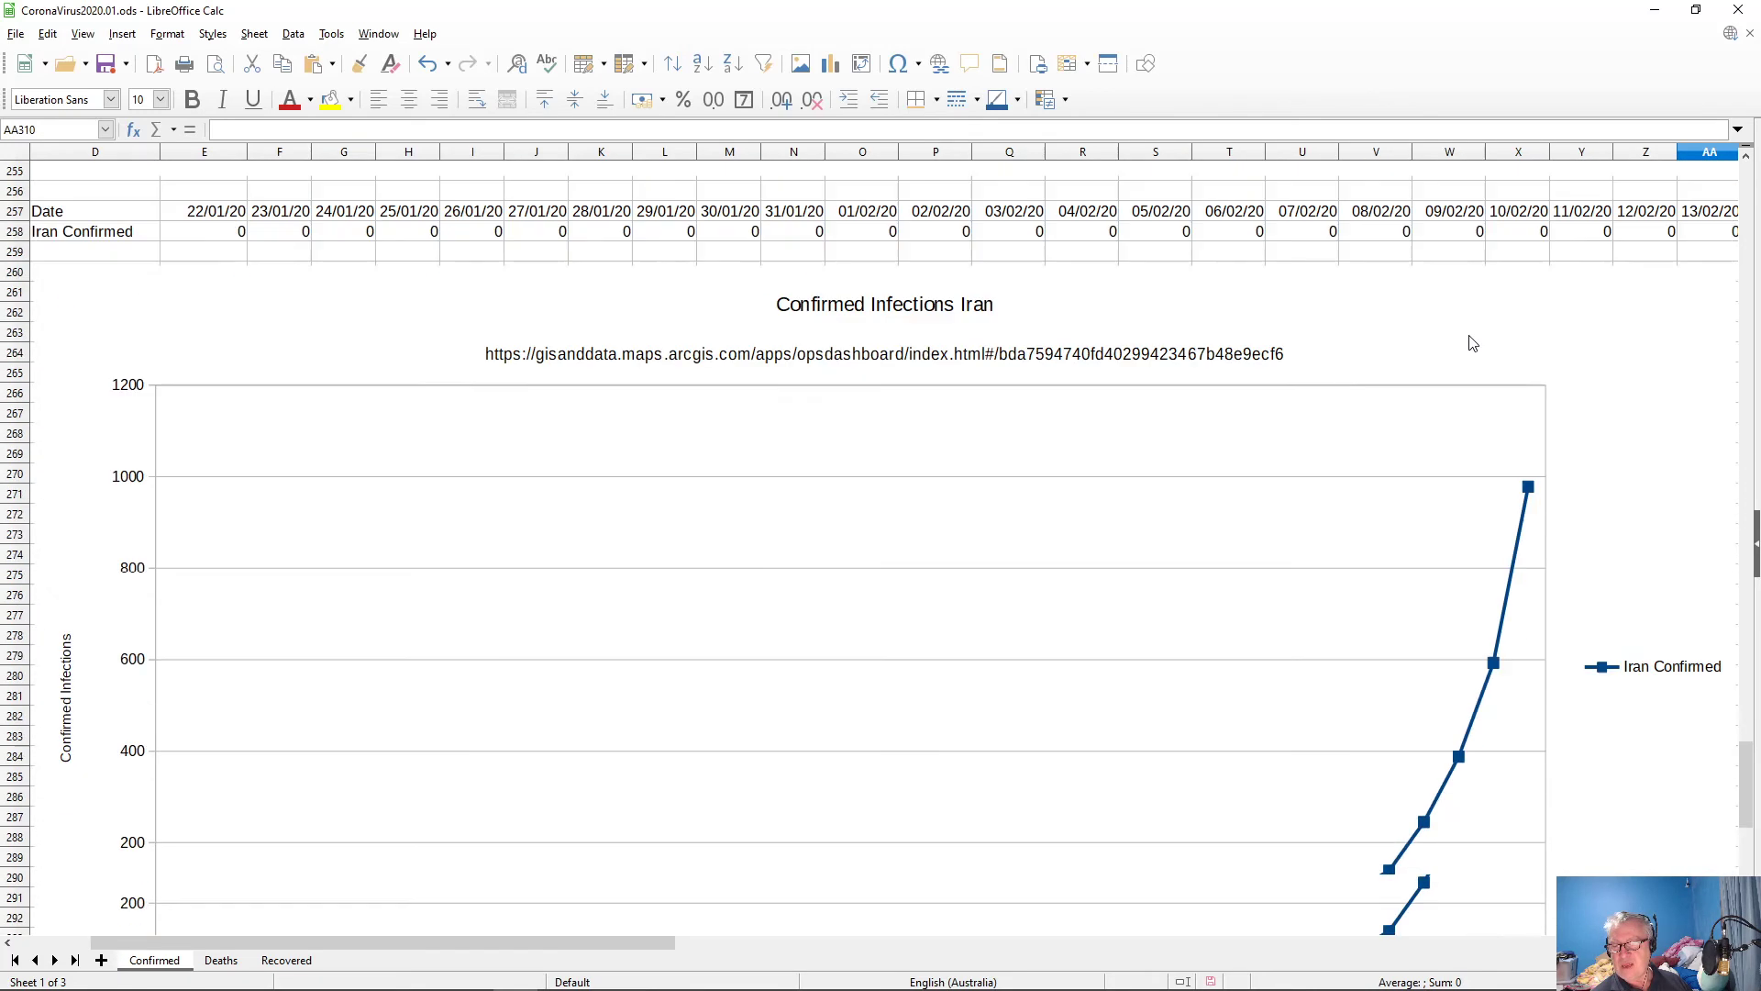
scroll(1473, 342, "down", 8)
scroll(1470, 342, "down", 5)
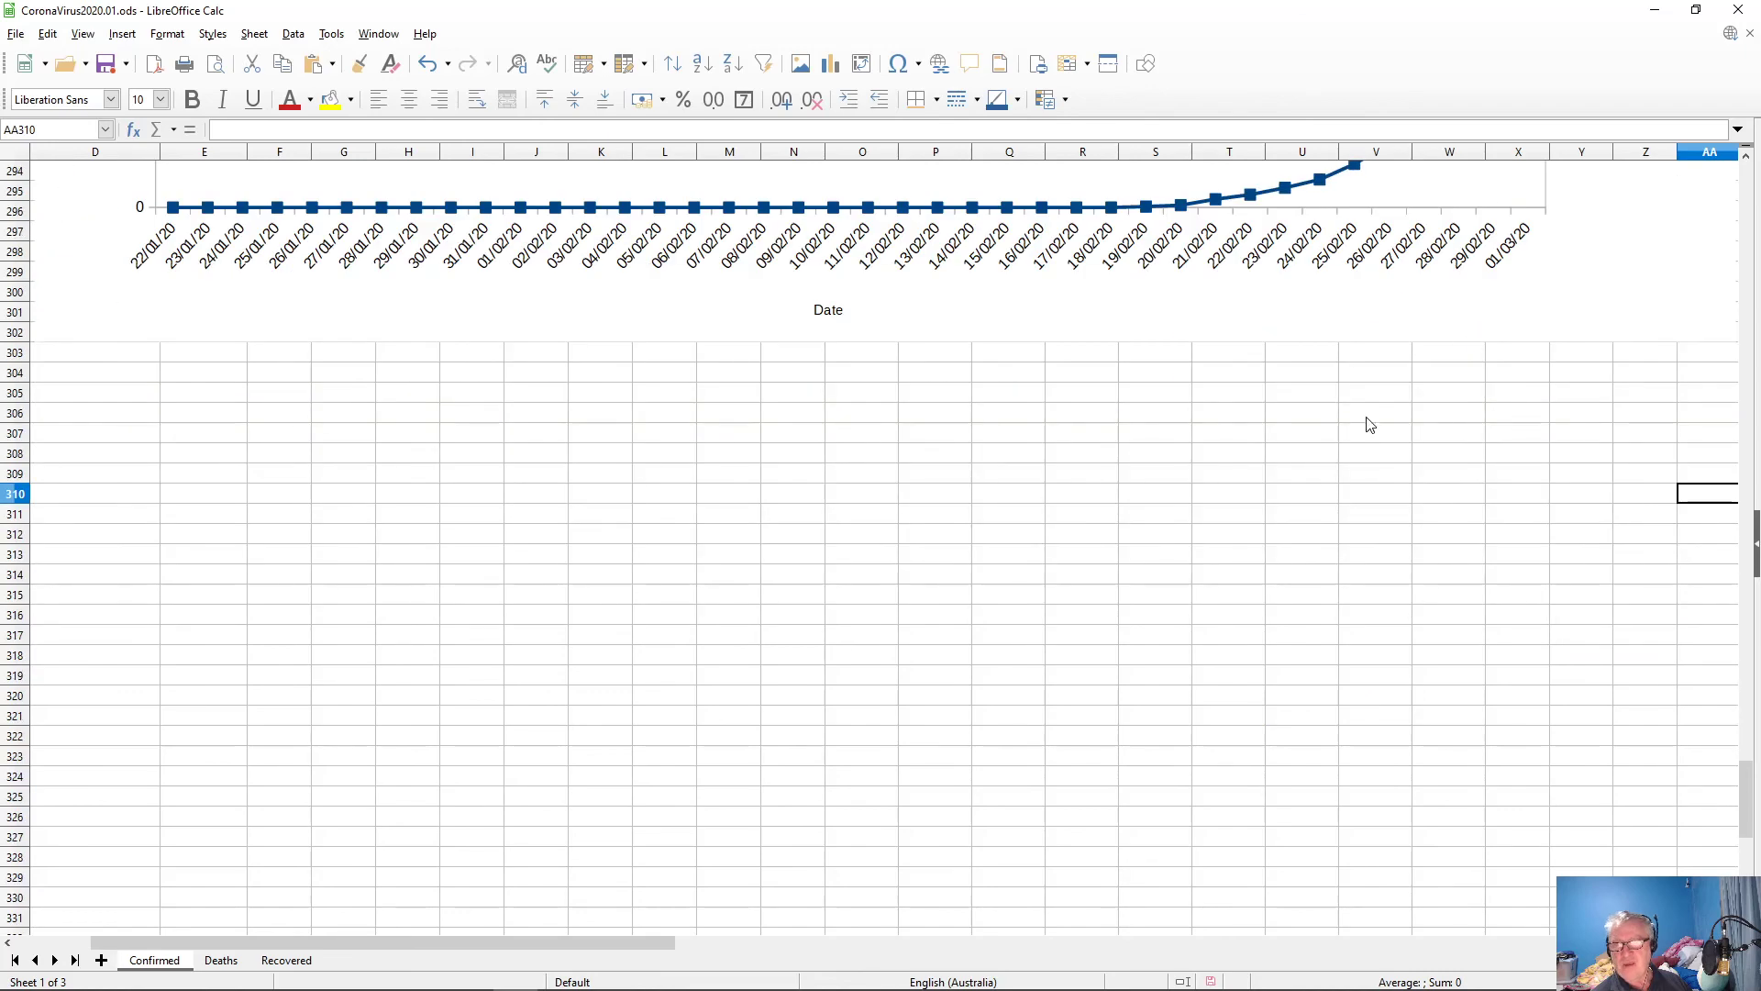
scroll(1067, 494, "up", 8)
scroll(1067, 494, "up", 20)
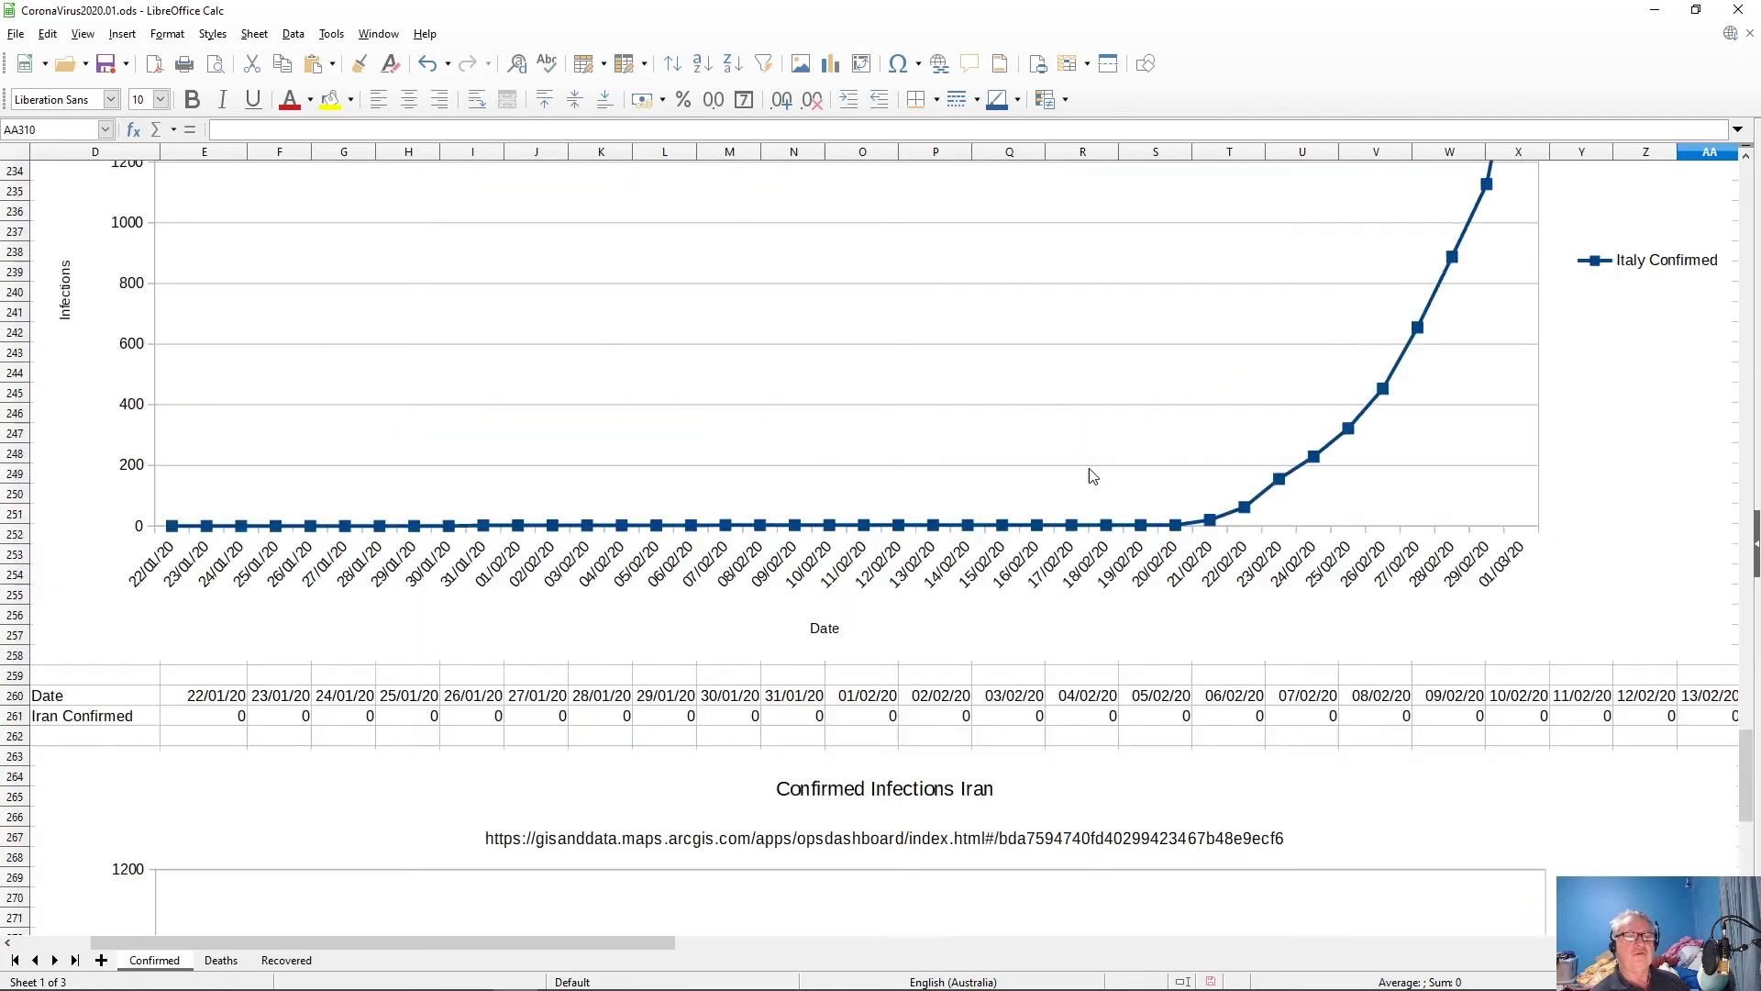
- Review the Global Infections chart and the Confirmed sheet's country data from the first to the latest date columns
scroll(1087, 445, "up", 20)
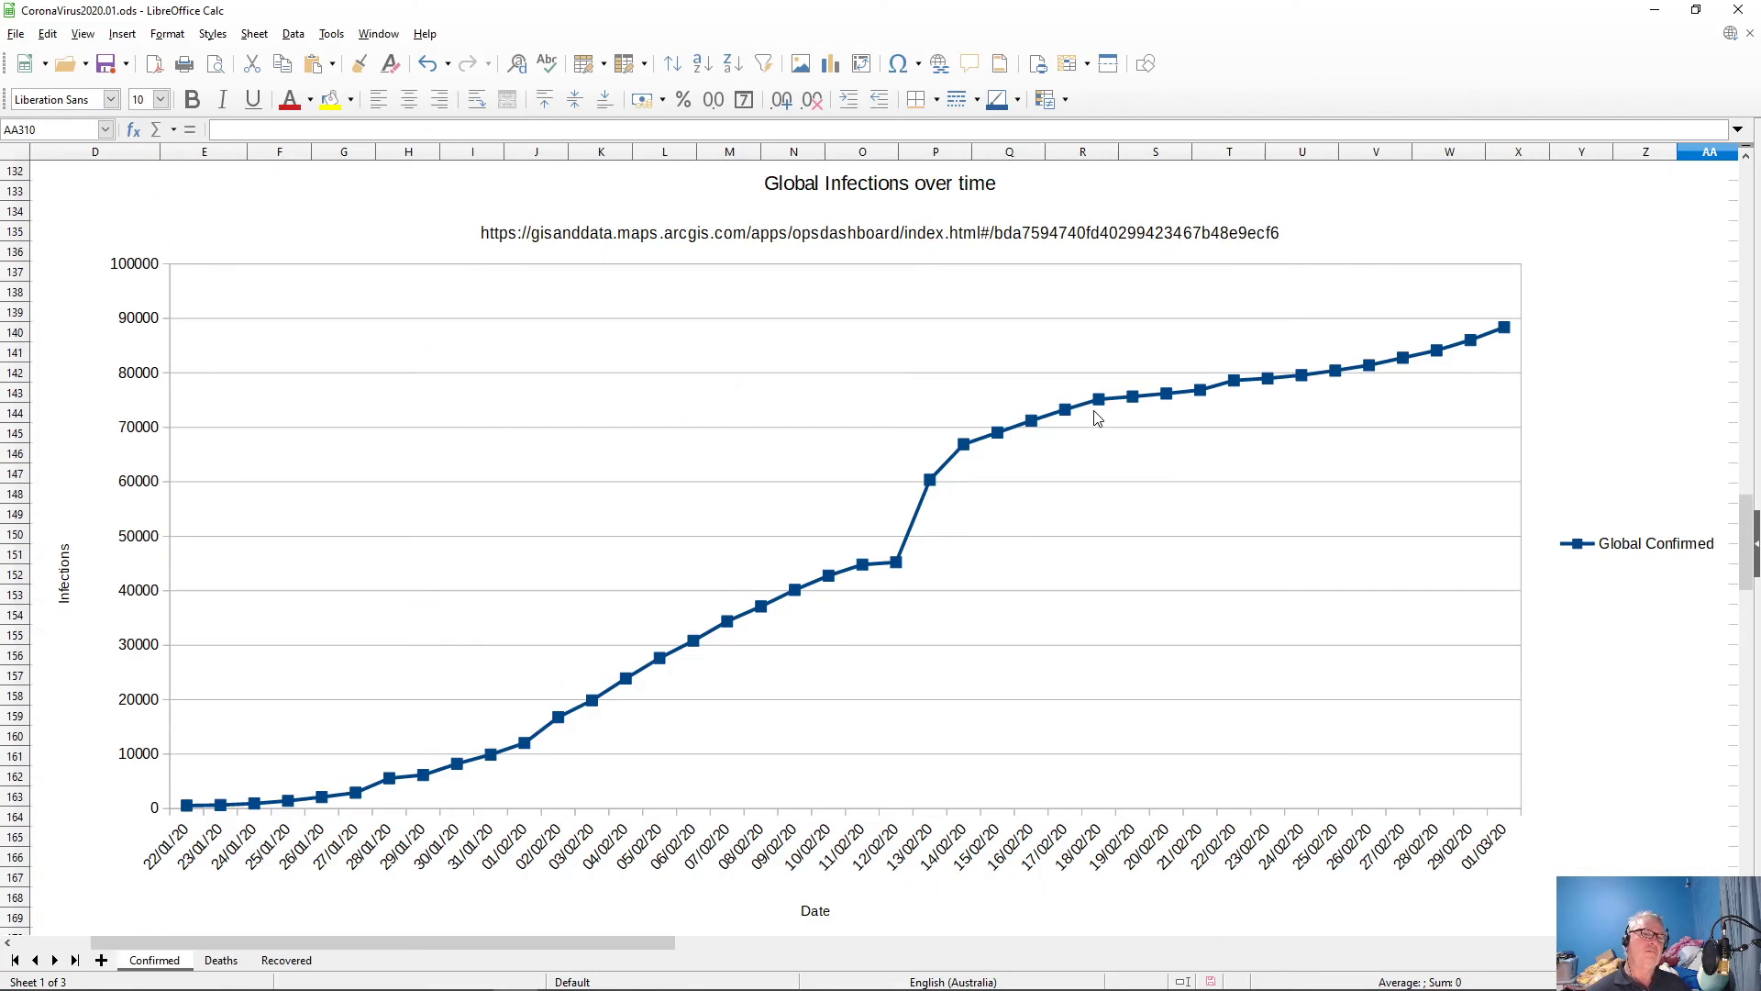
scroll(924, 473, "up", 20)
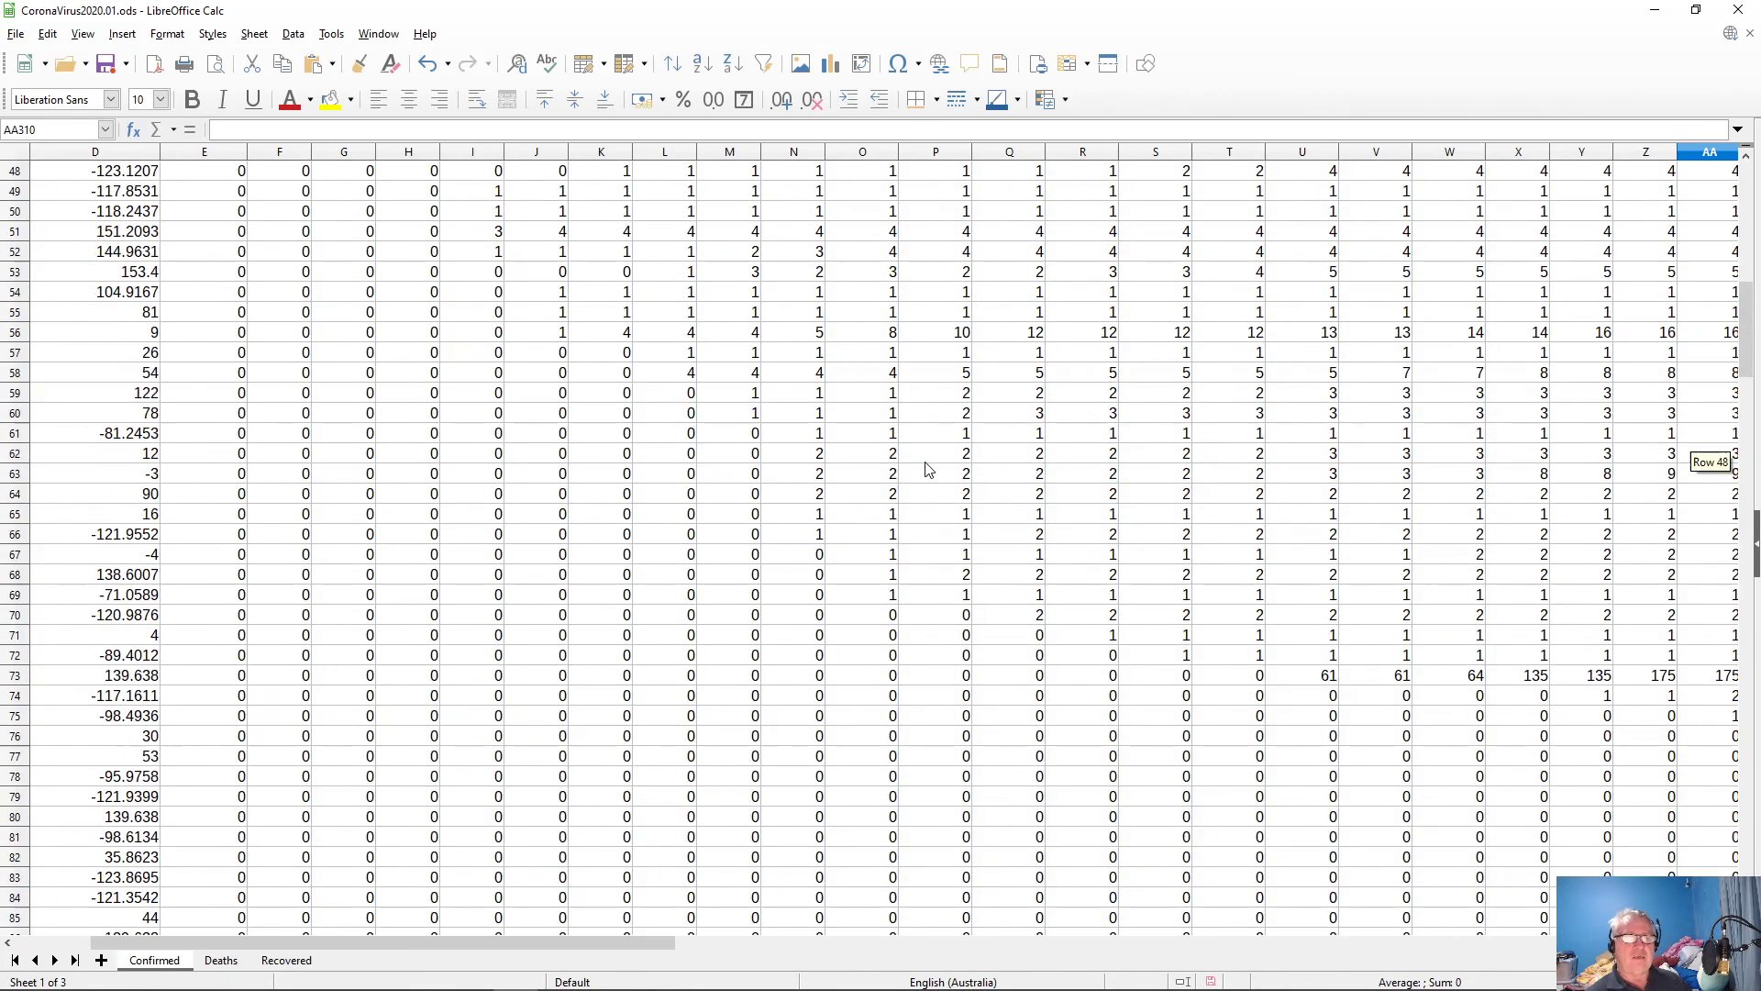
scroll(927, 466, "up", 6)
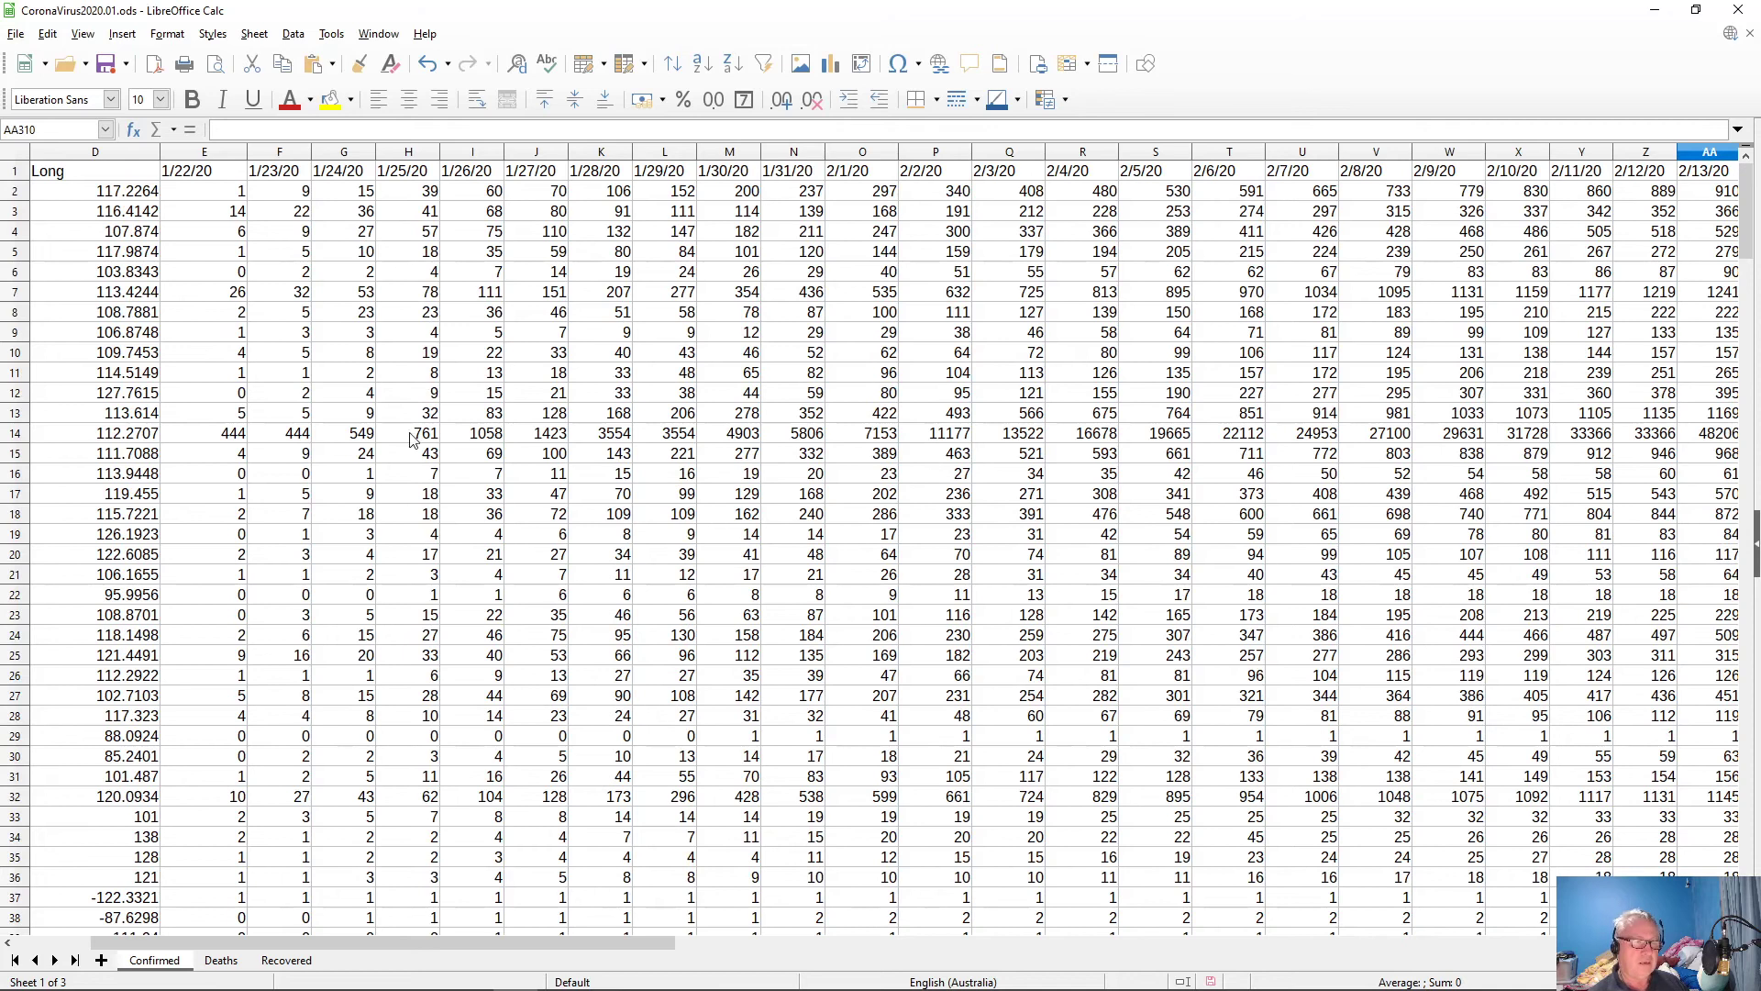
left_click_drag(103, 945, 20, 934)
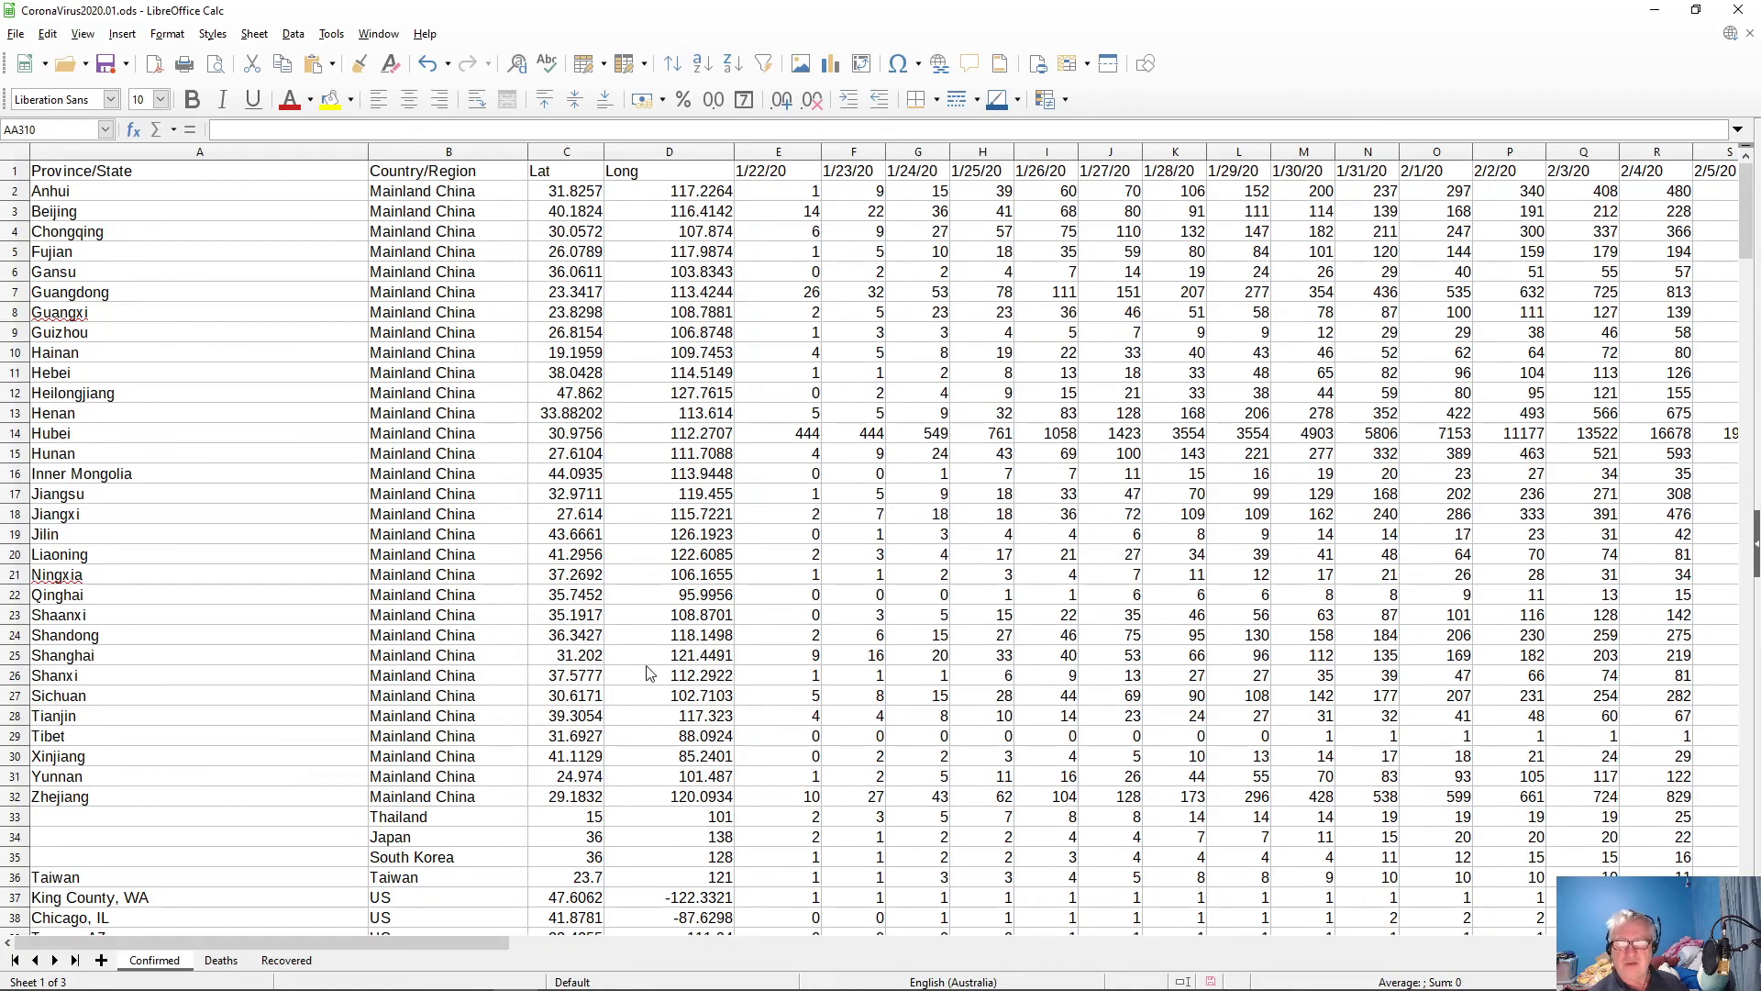
scroll(688, 683, "down", 10)
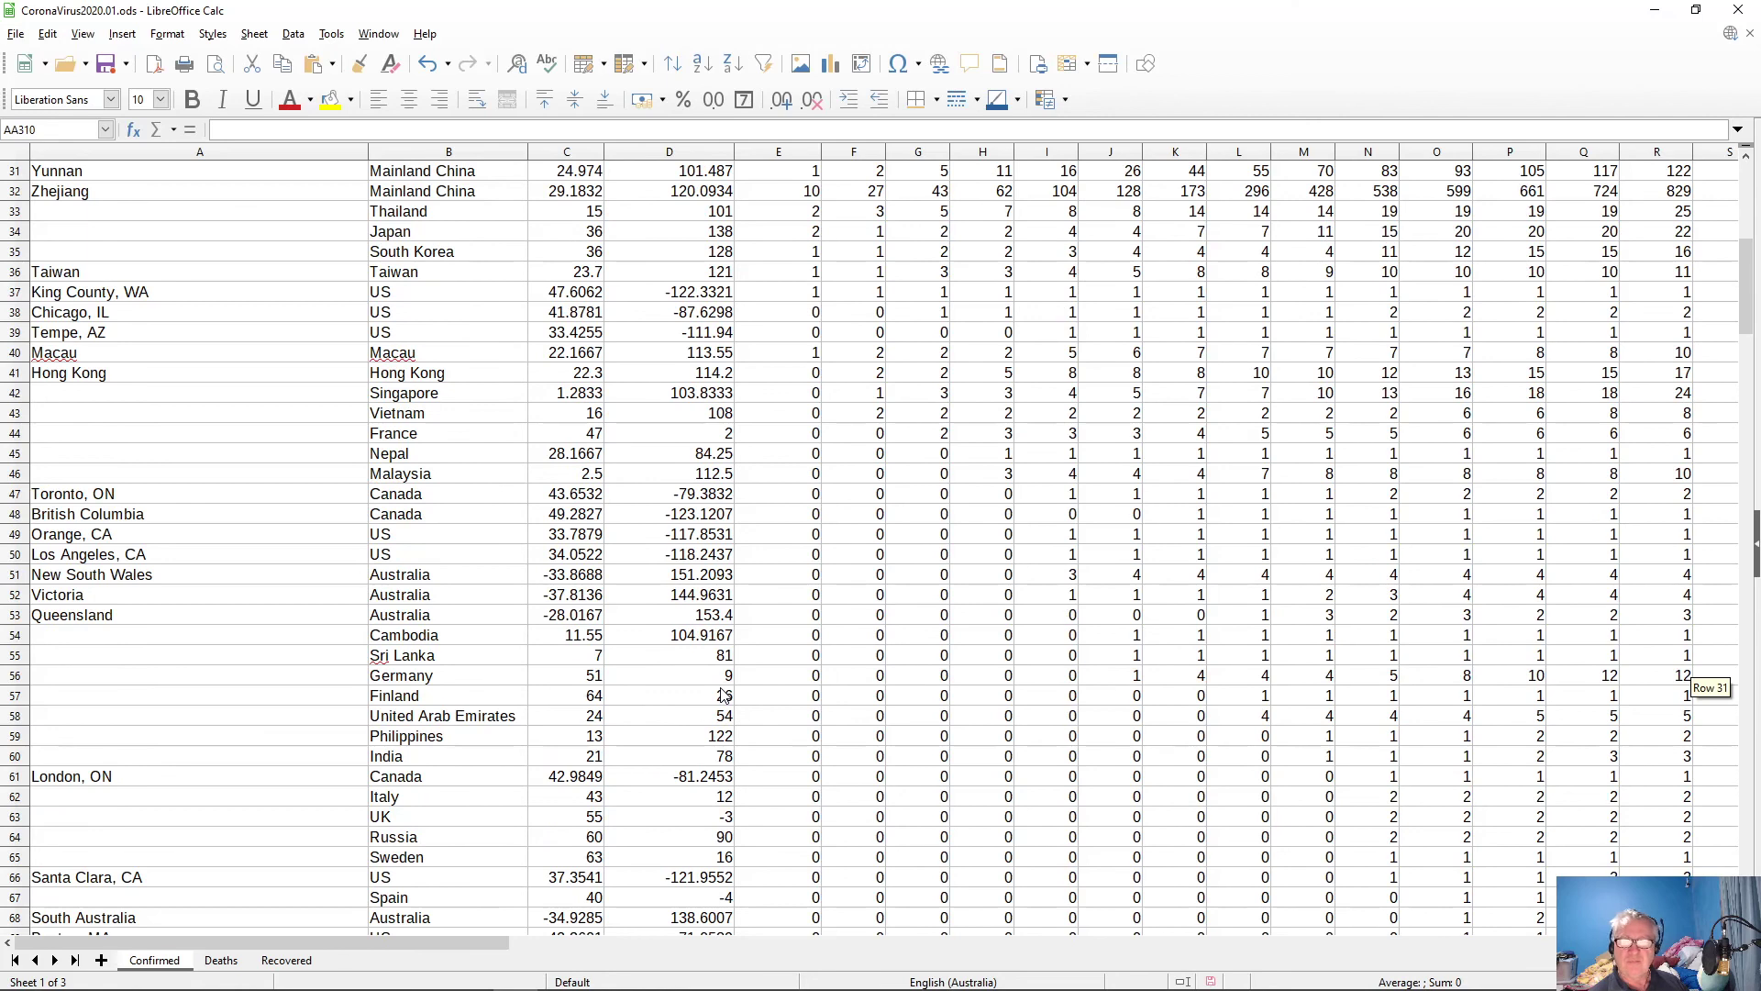
left_click_drag(410, 940, 1282, 939)
scroll(1116, 760, "down", 11)
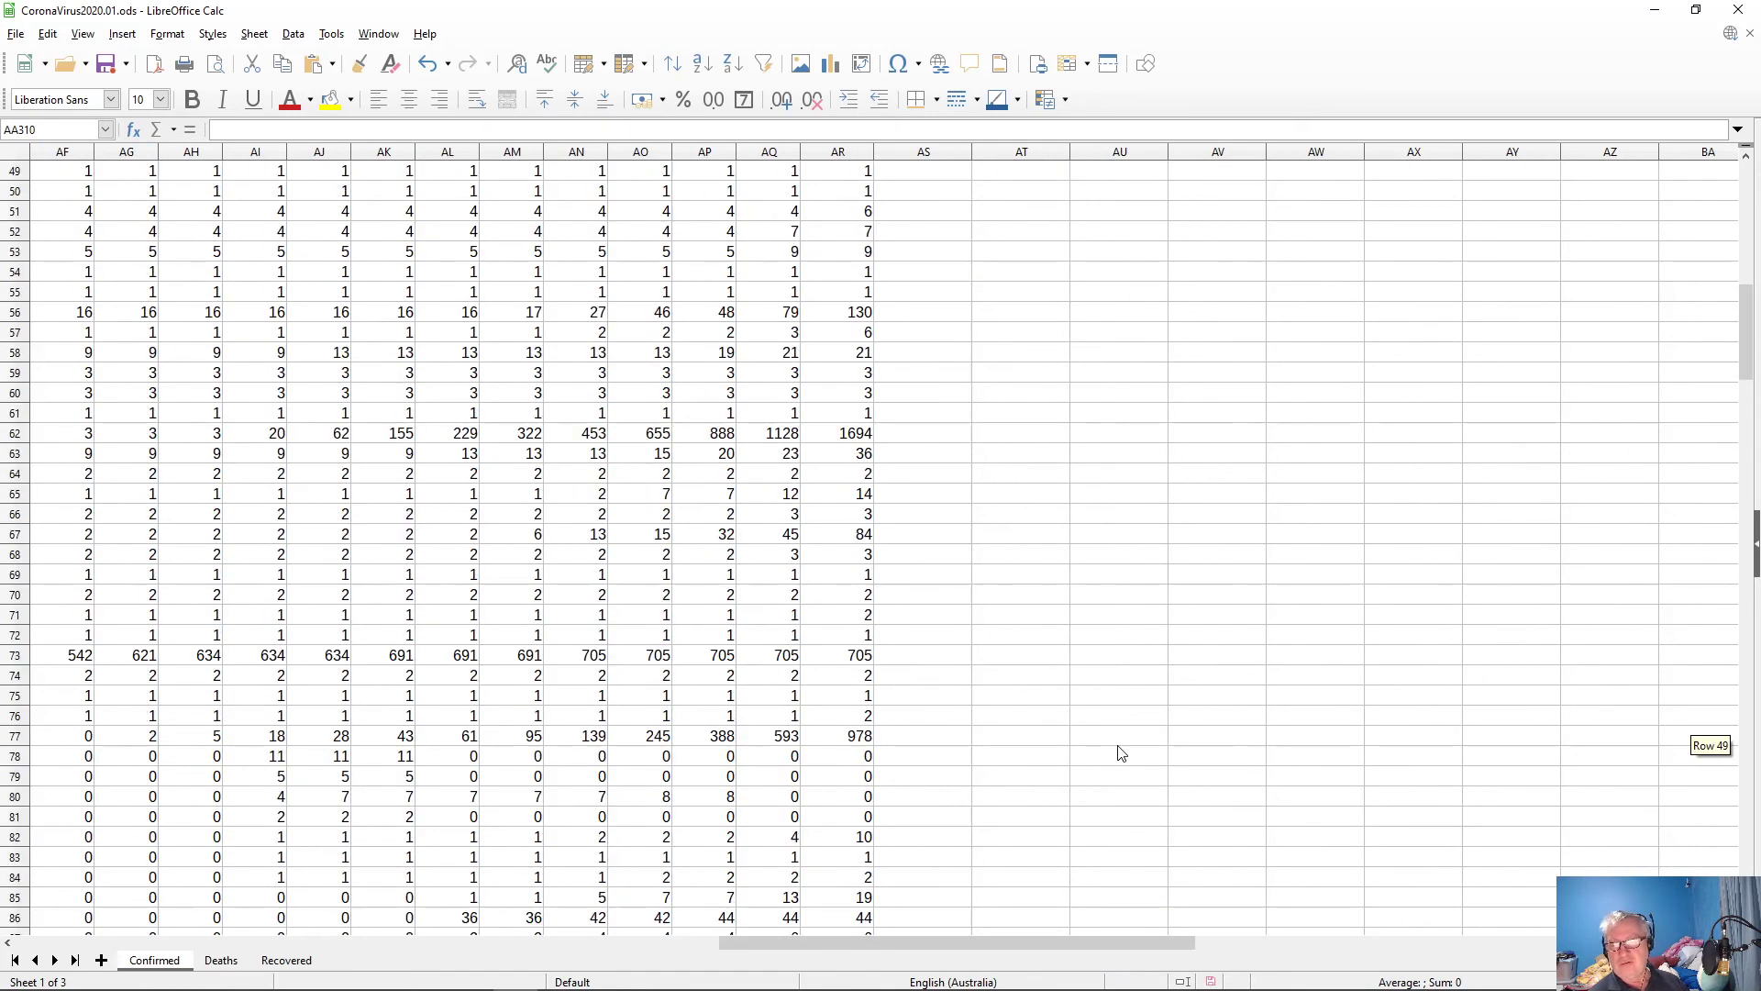
scroll(1116, 759, "down", 15)
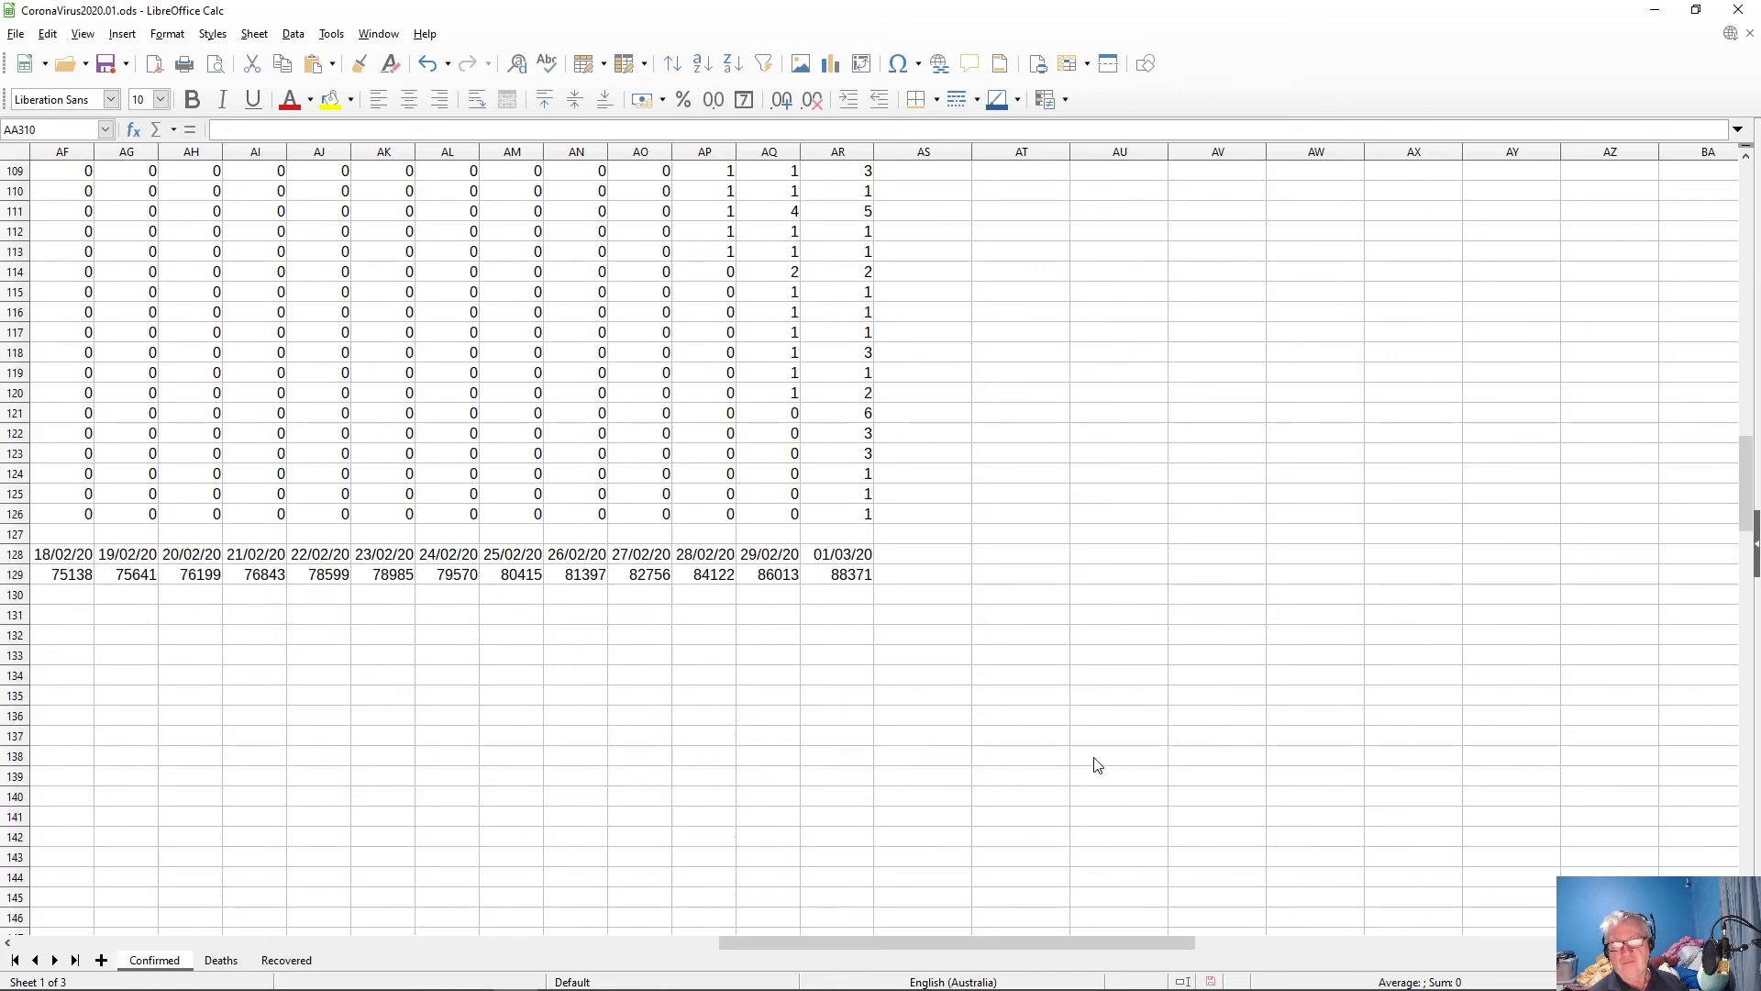
scroll(1020, 772, "up", 20)
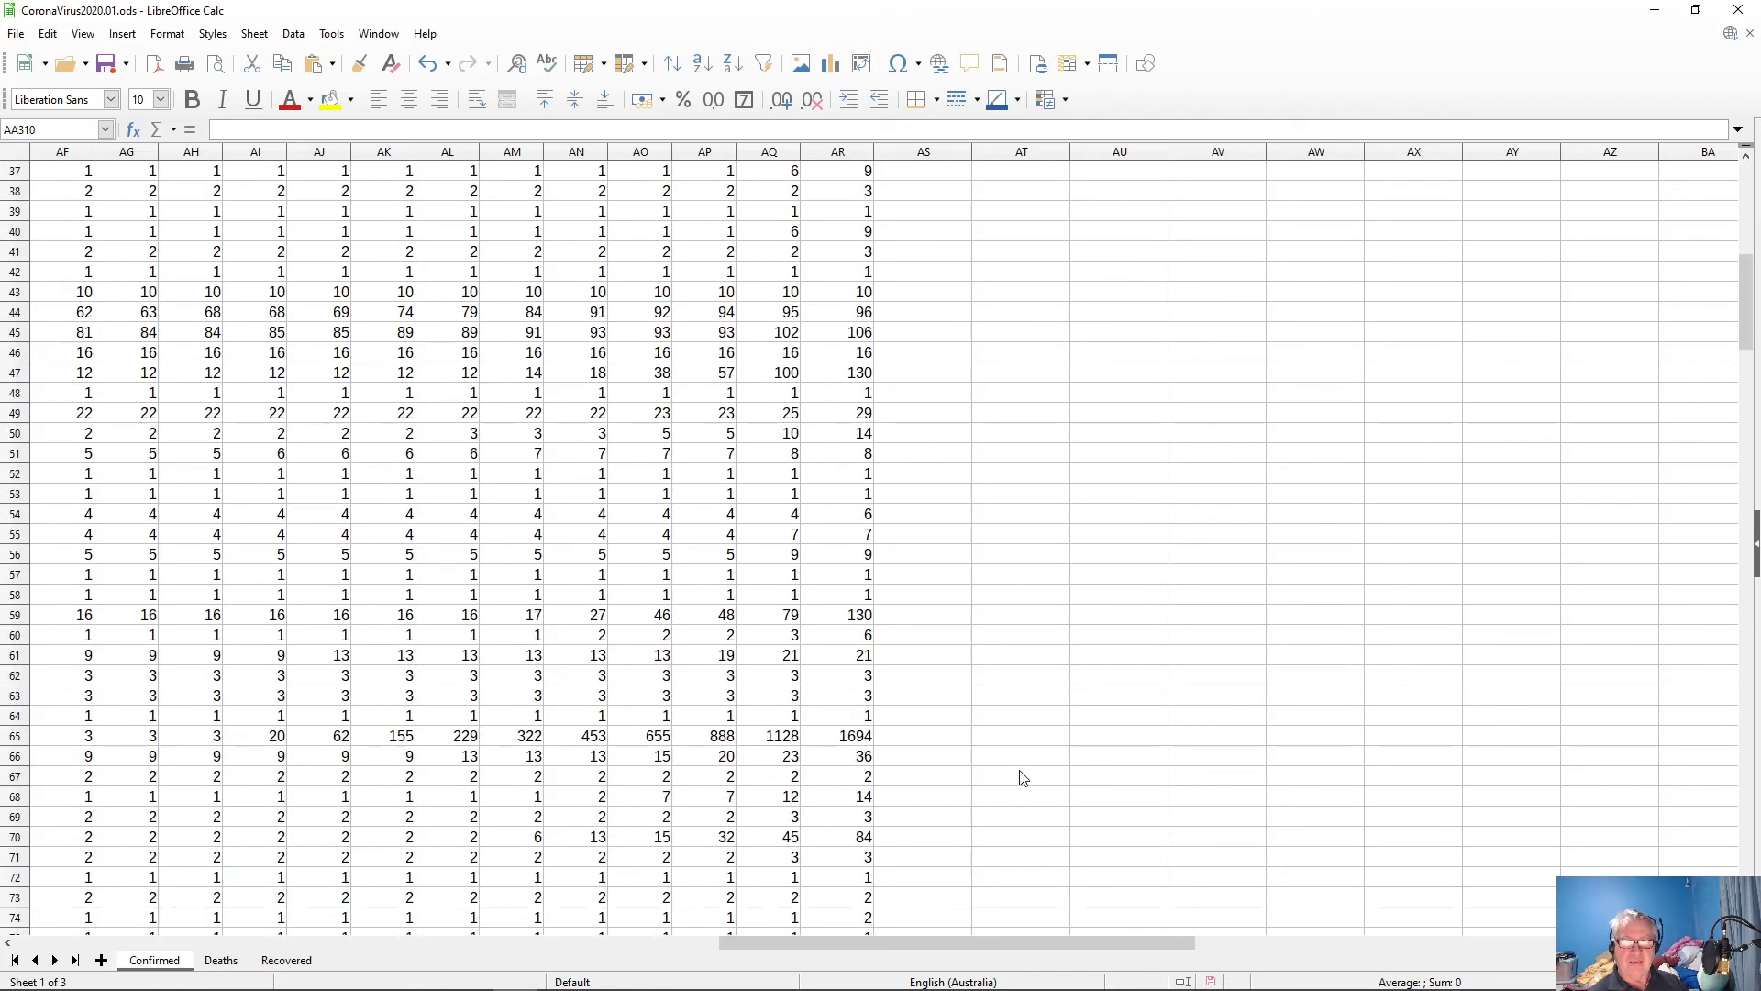
scroll(1023, 777, "up", 12)
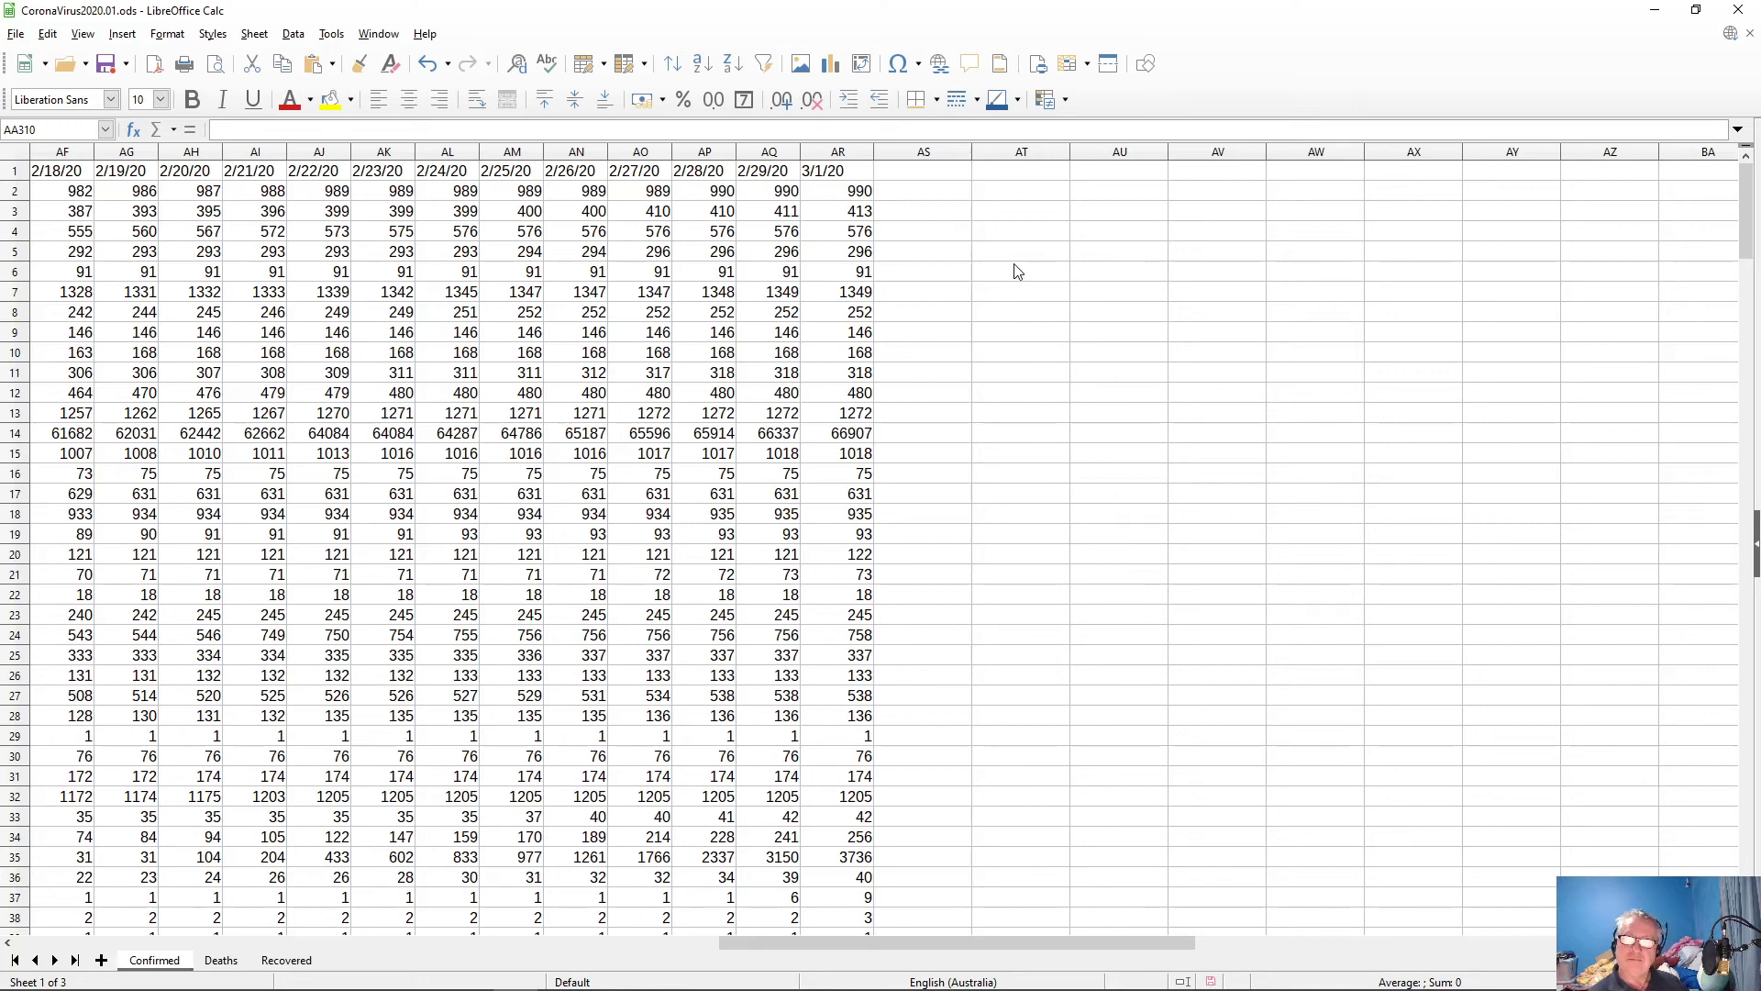
- Switch to the Deaths sheet and select its 1/22/20 figures for all locations, E2:E126
left_click(228, 963)
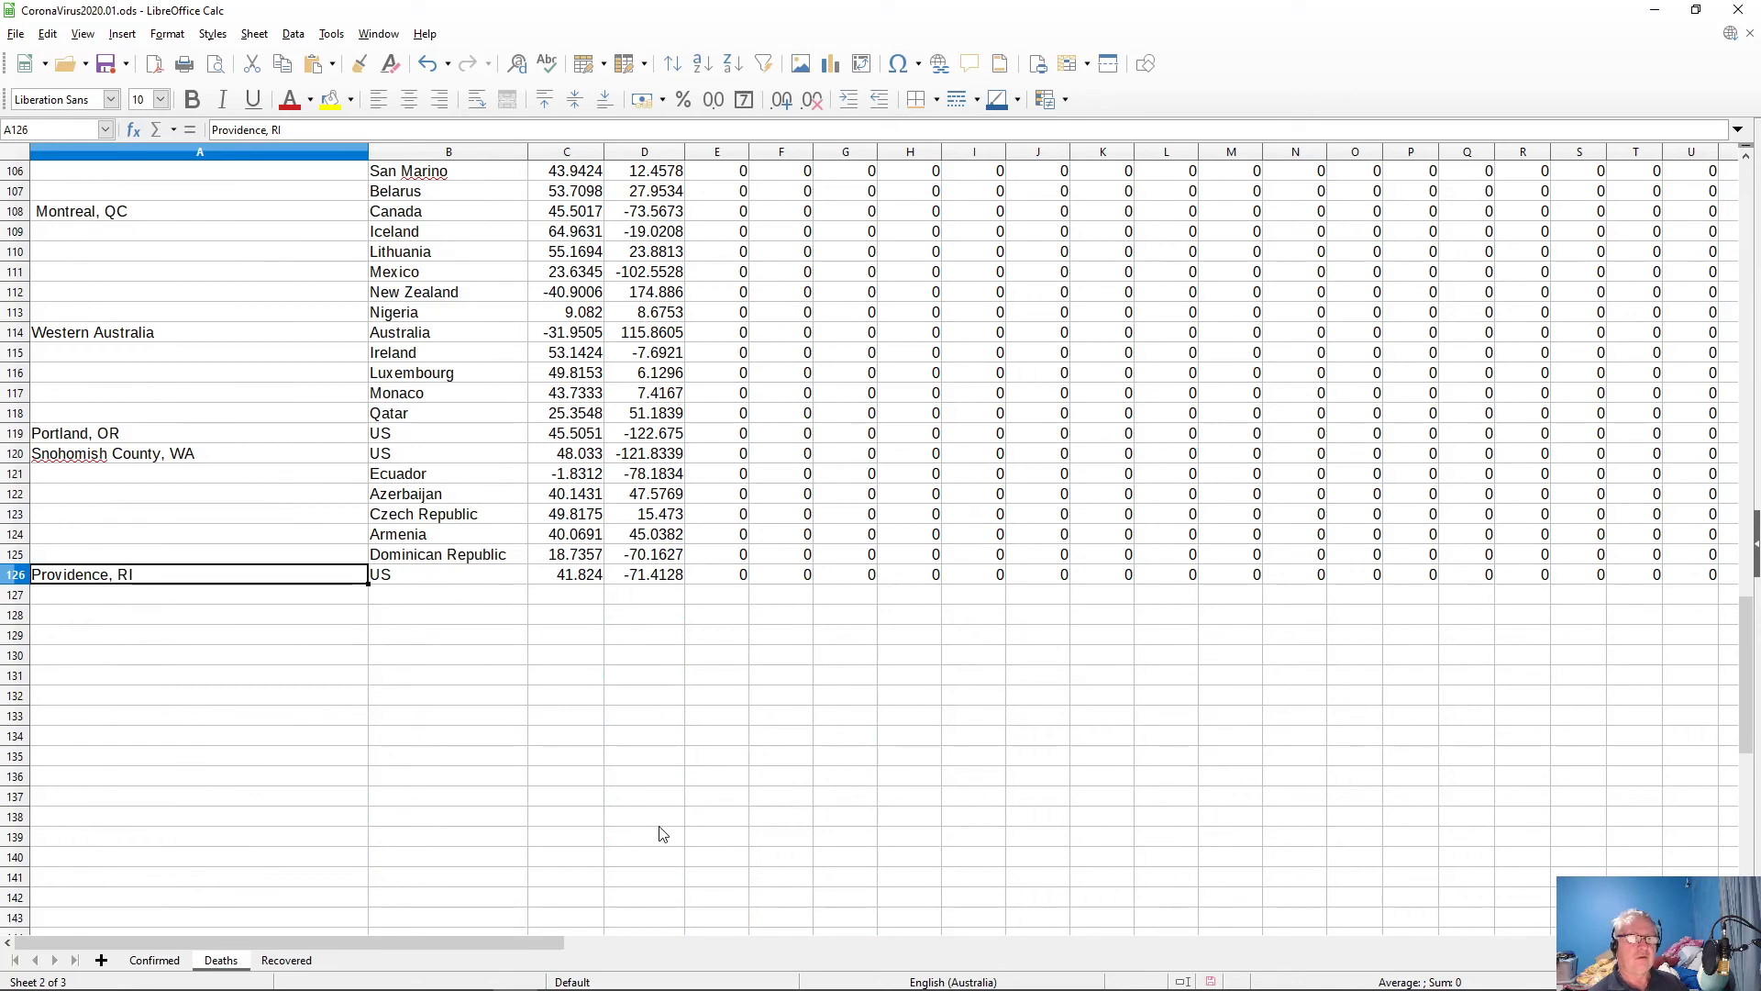
scroll(662, 833, "up", 12)
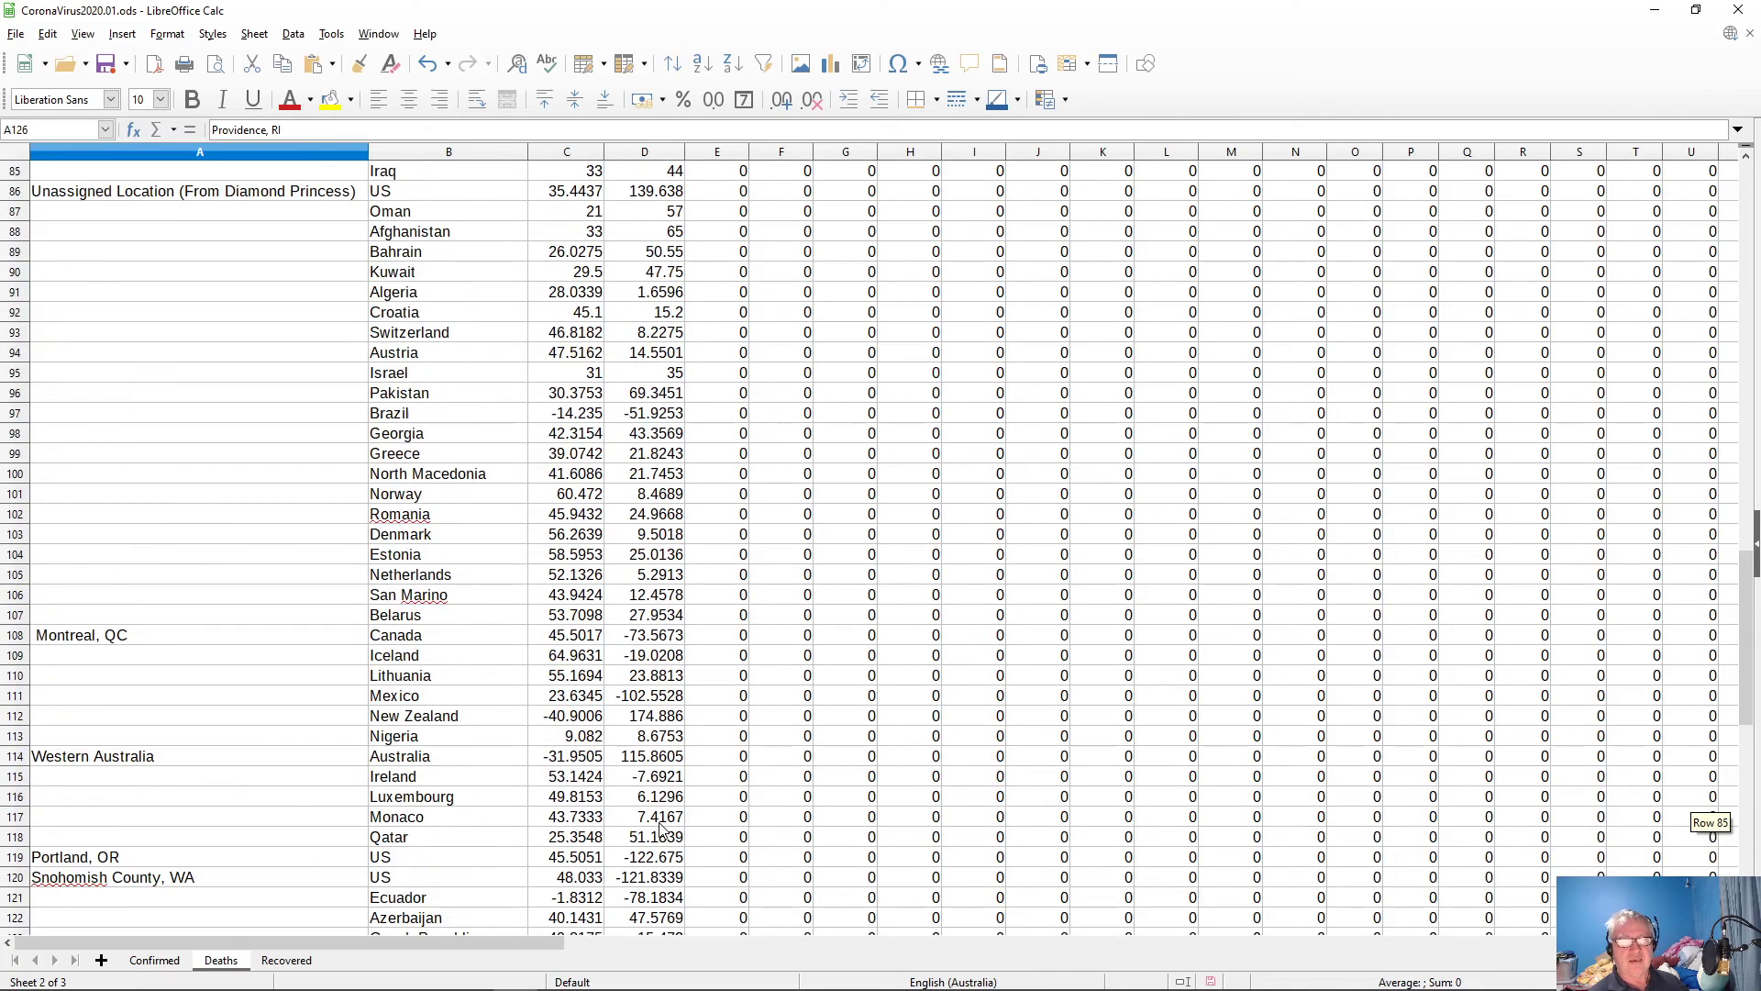
scroll(662, 833, "up", 20)
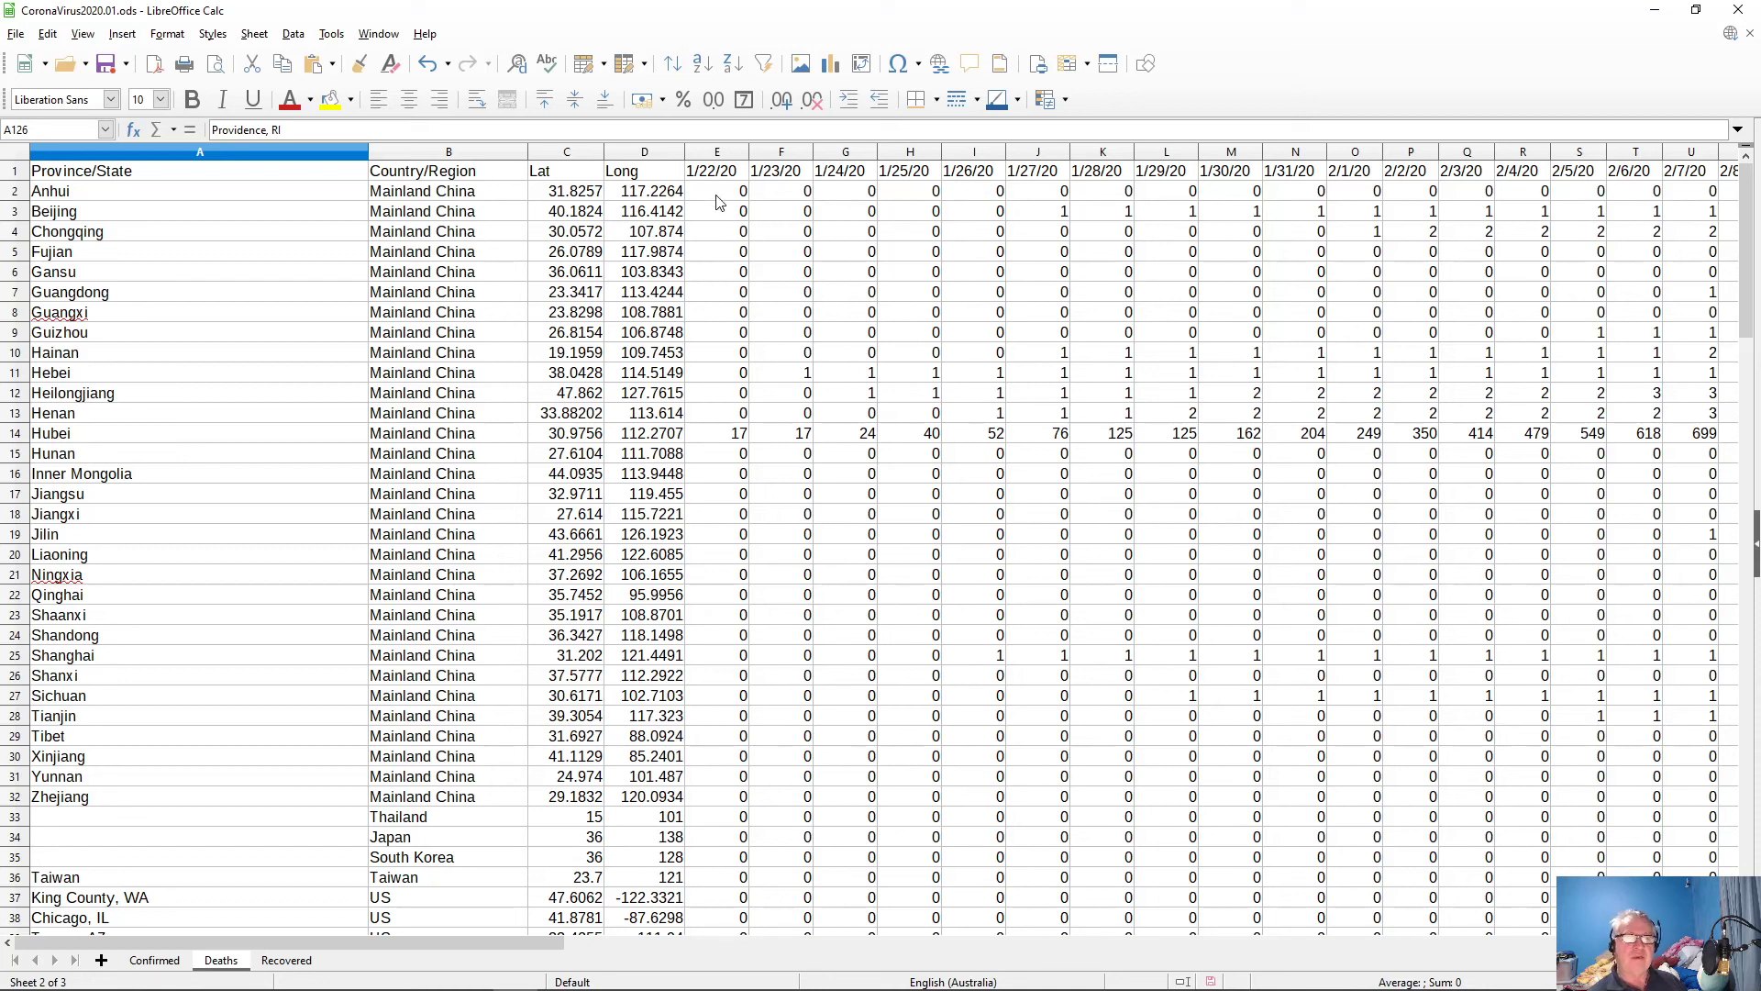
left_click(288, 961)
left_click(221, 961)
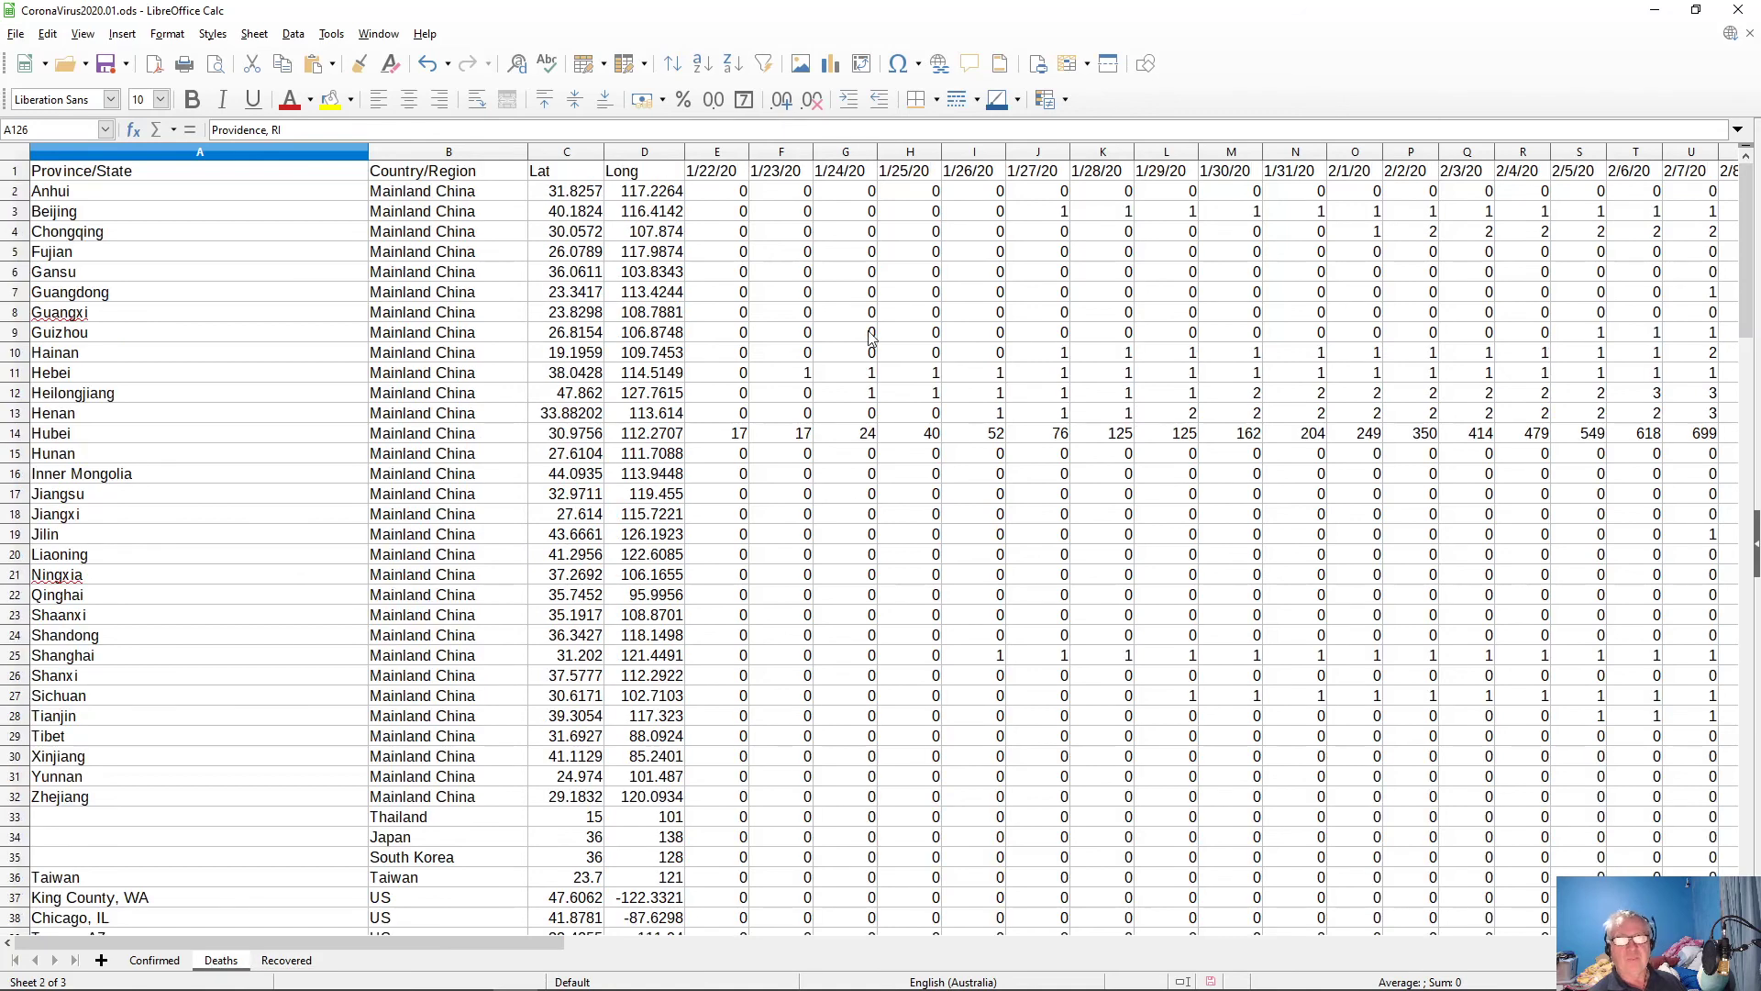
left_click_drag(716, 194, 717, 458)
scroll(715, 733, "down", 18)
scroll(715, 678, "down", 16)
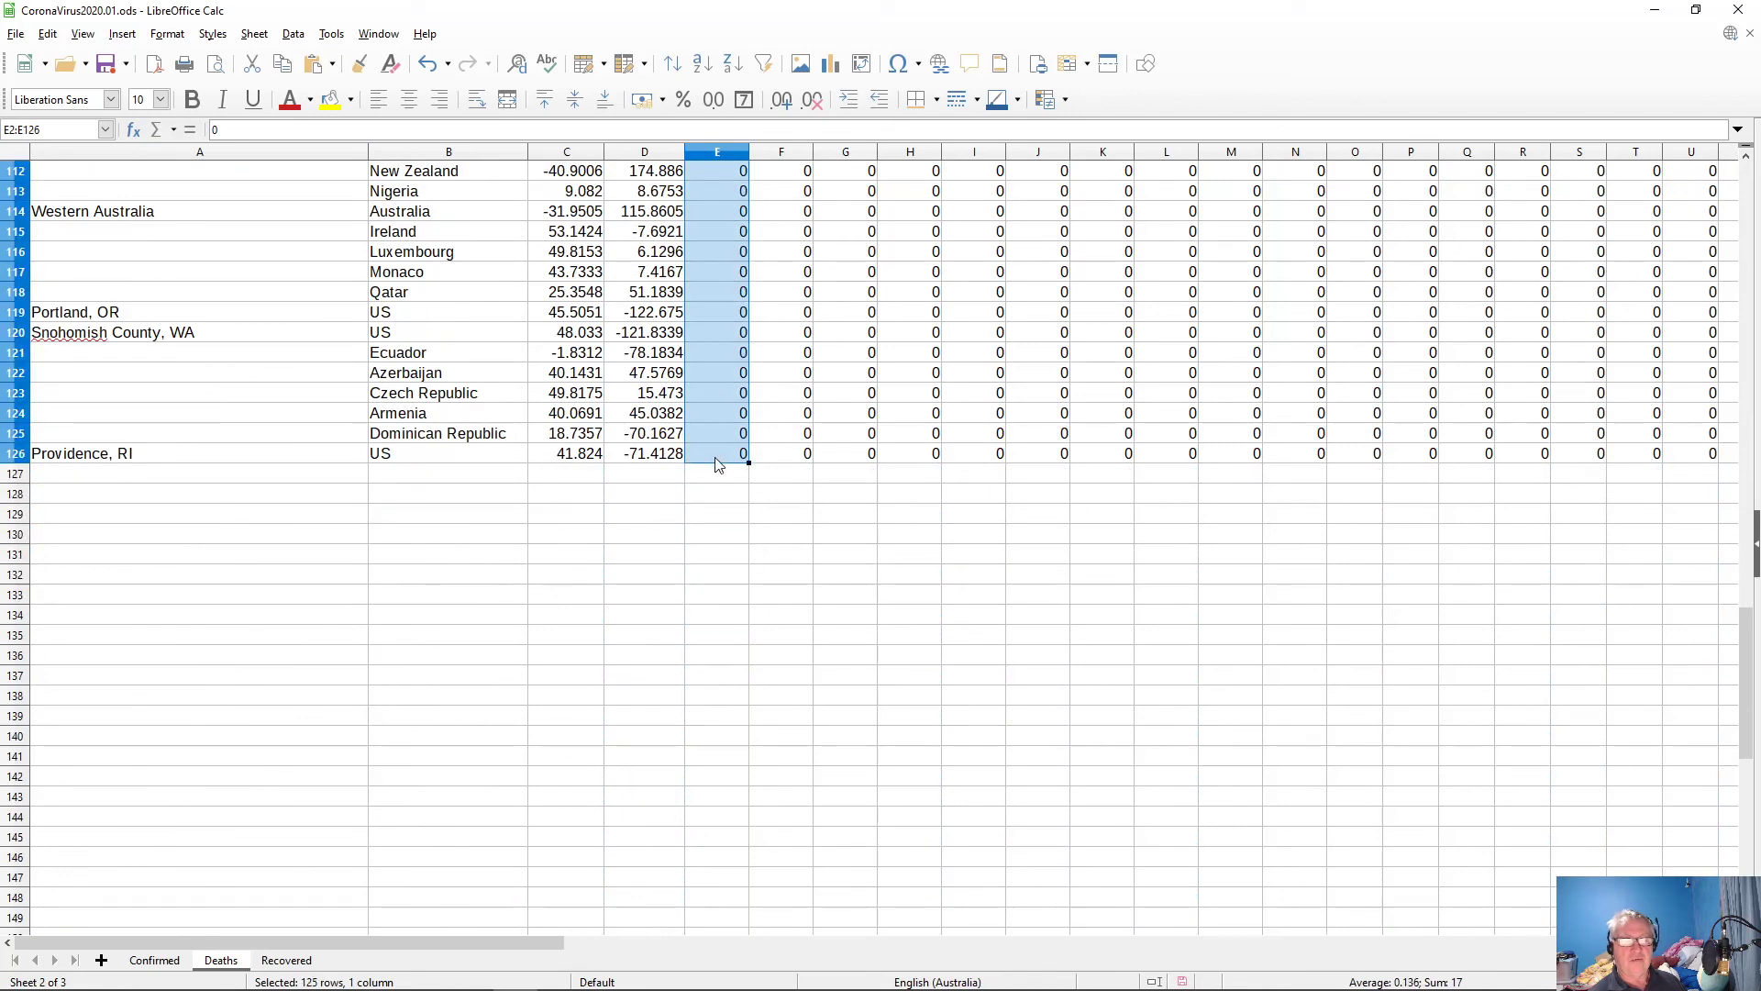
- Total the 1/22/20 deaths from E2:E126 in E127 with Sum and label the row "Total Deaths" in D127
left_click(162, 131)
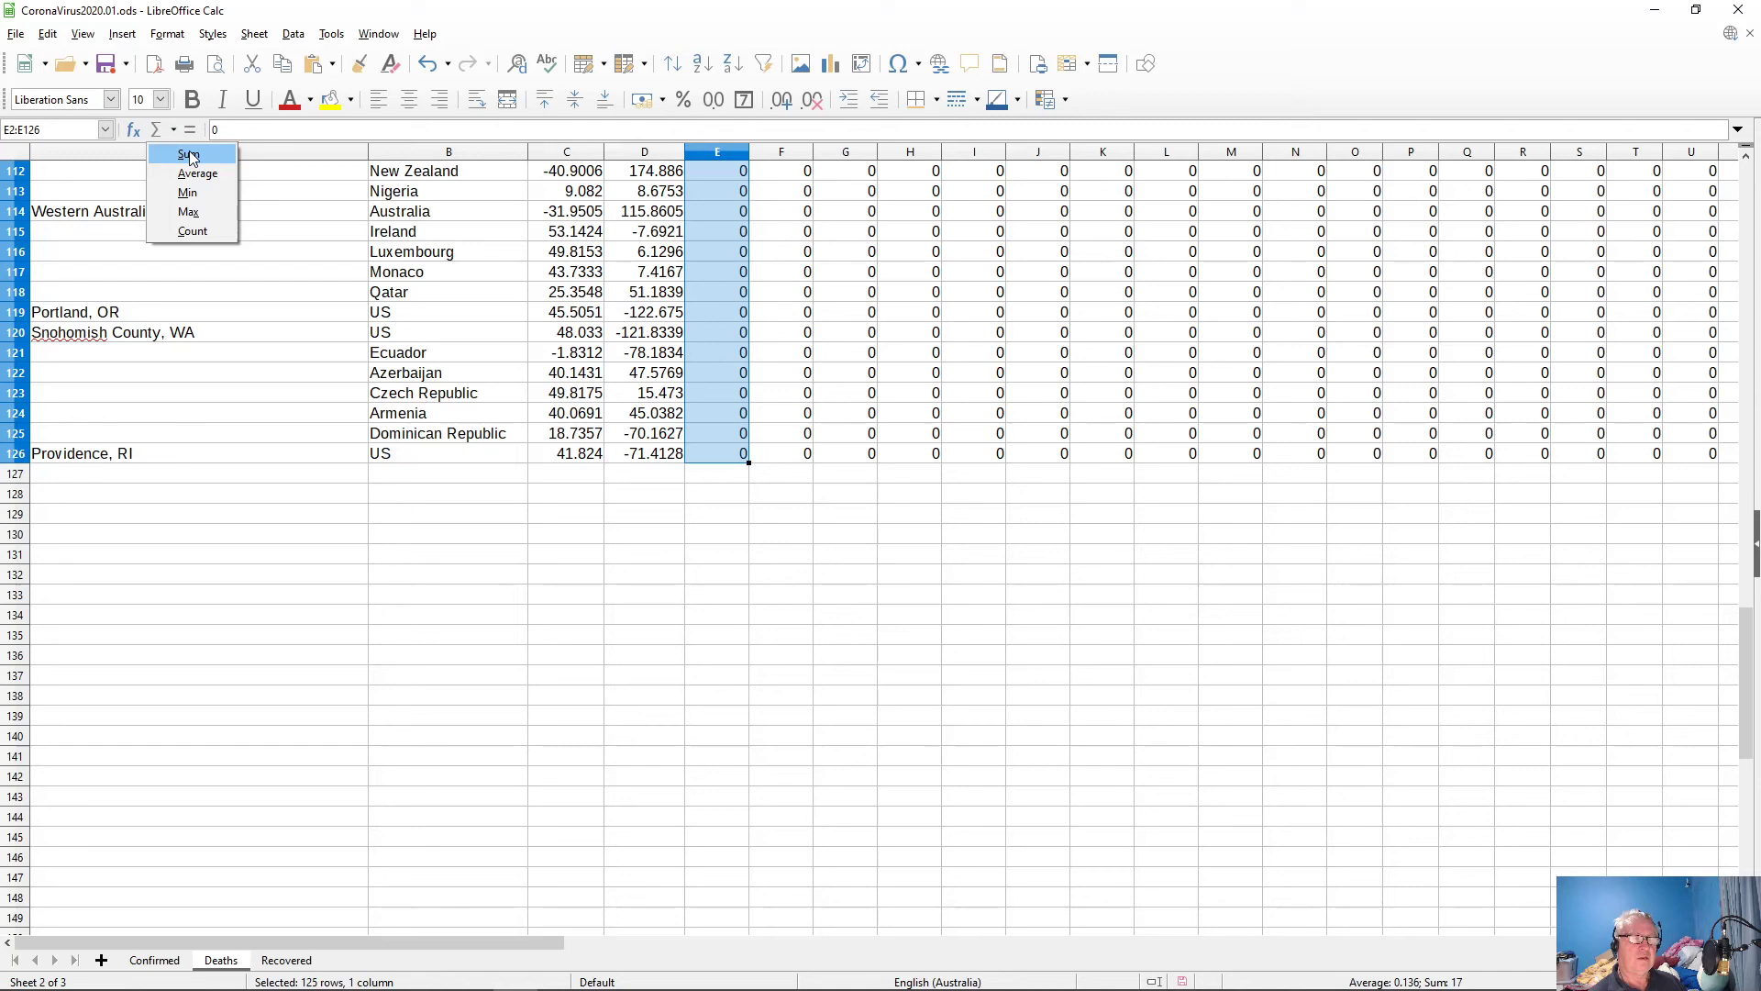
left_click(189, 156)
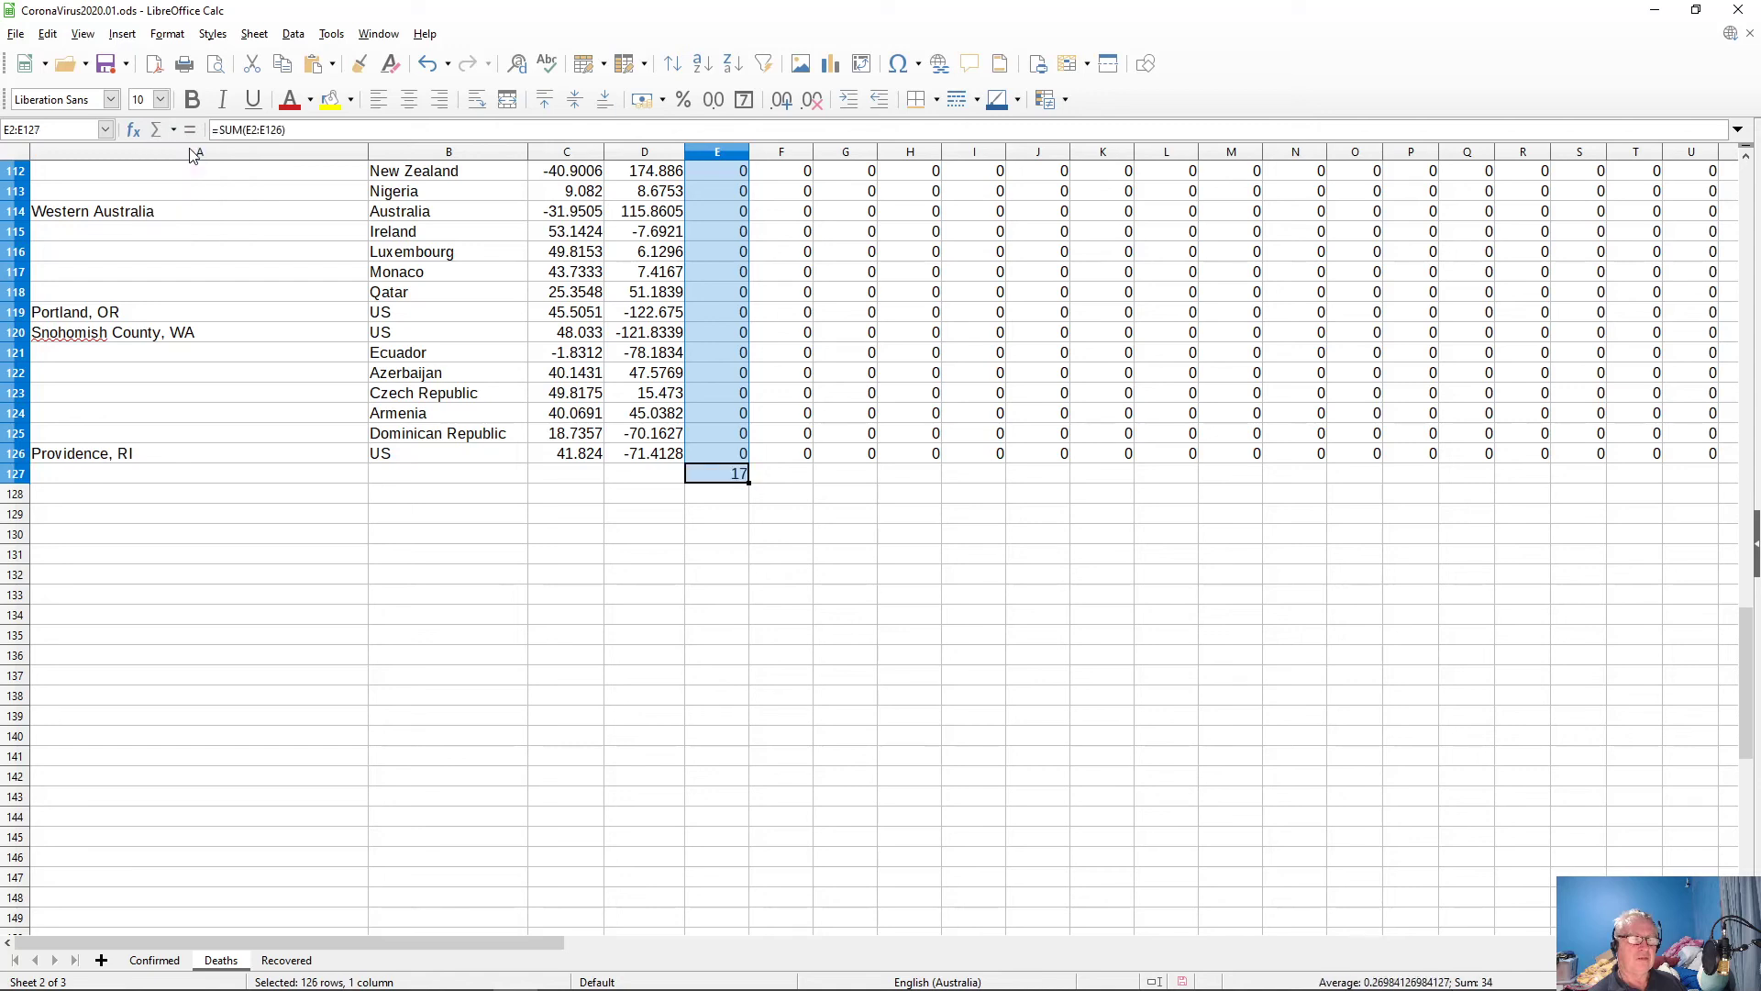
left_click(632, 476)
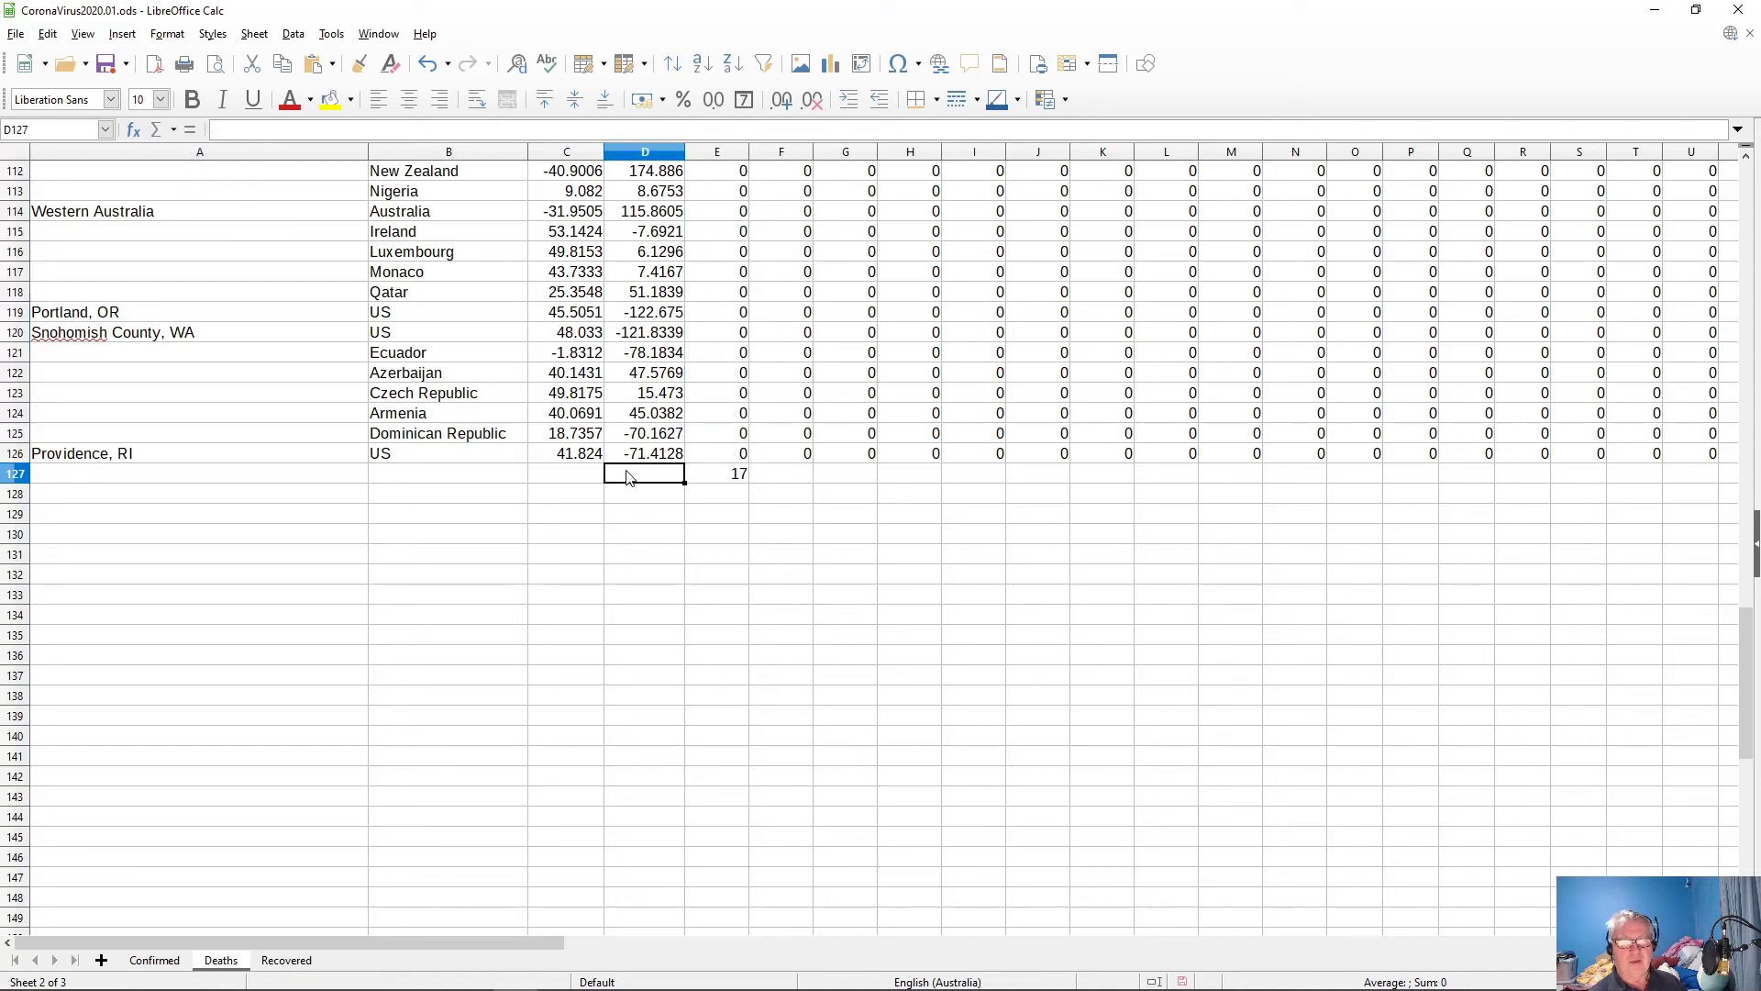
type("T")
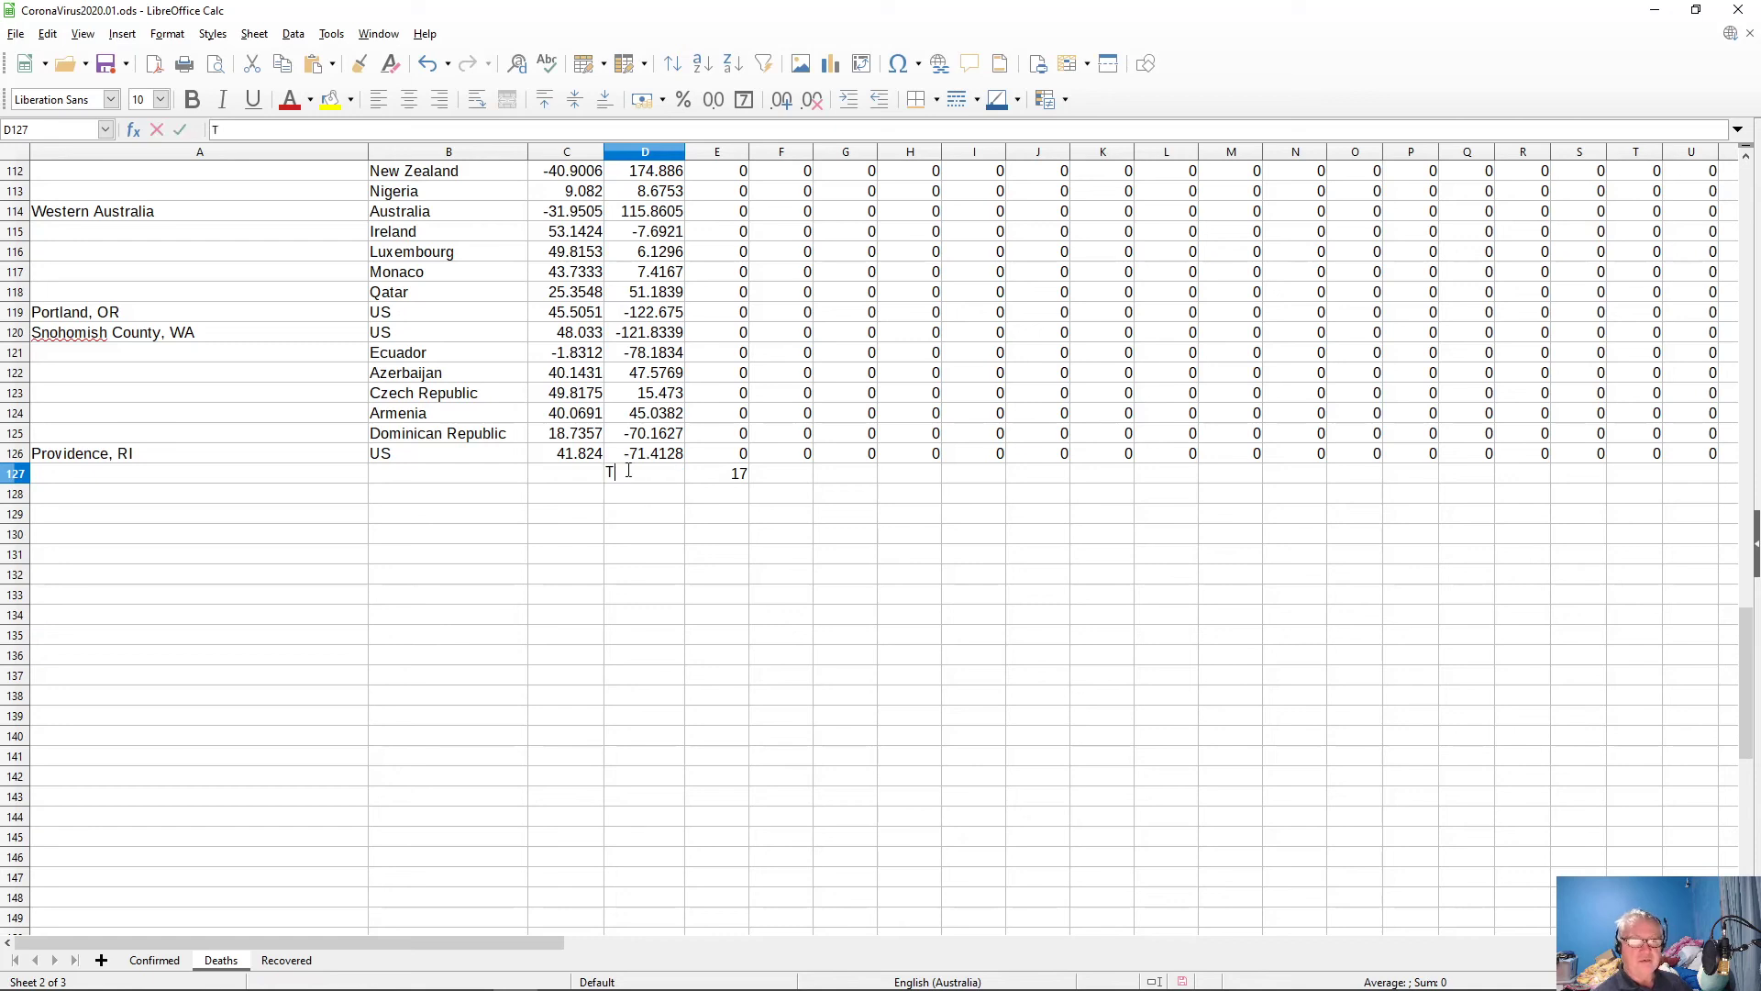
type("otal Deaths")
key("Return")
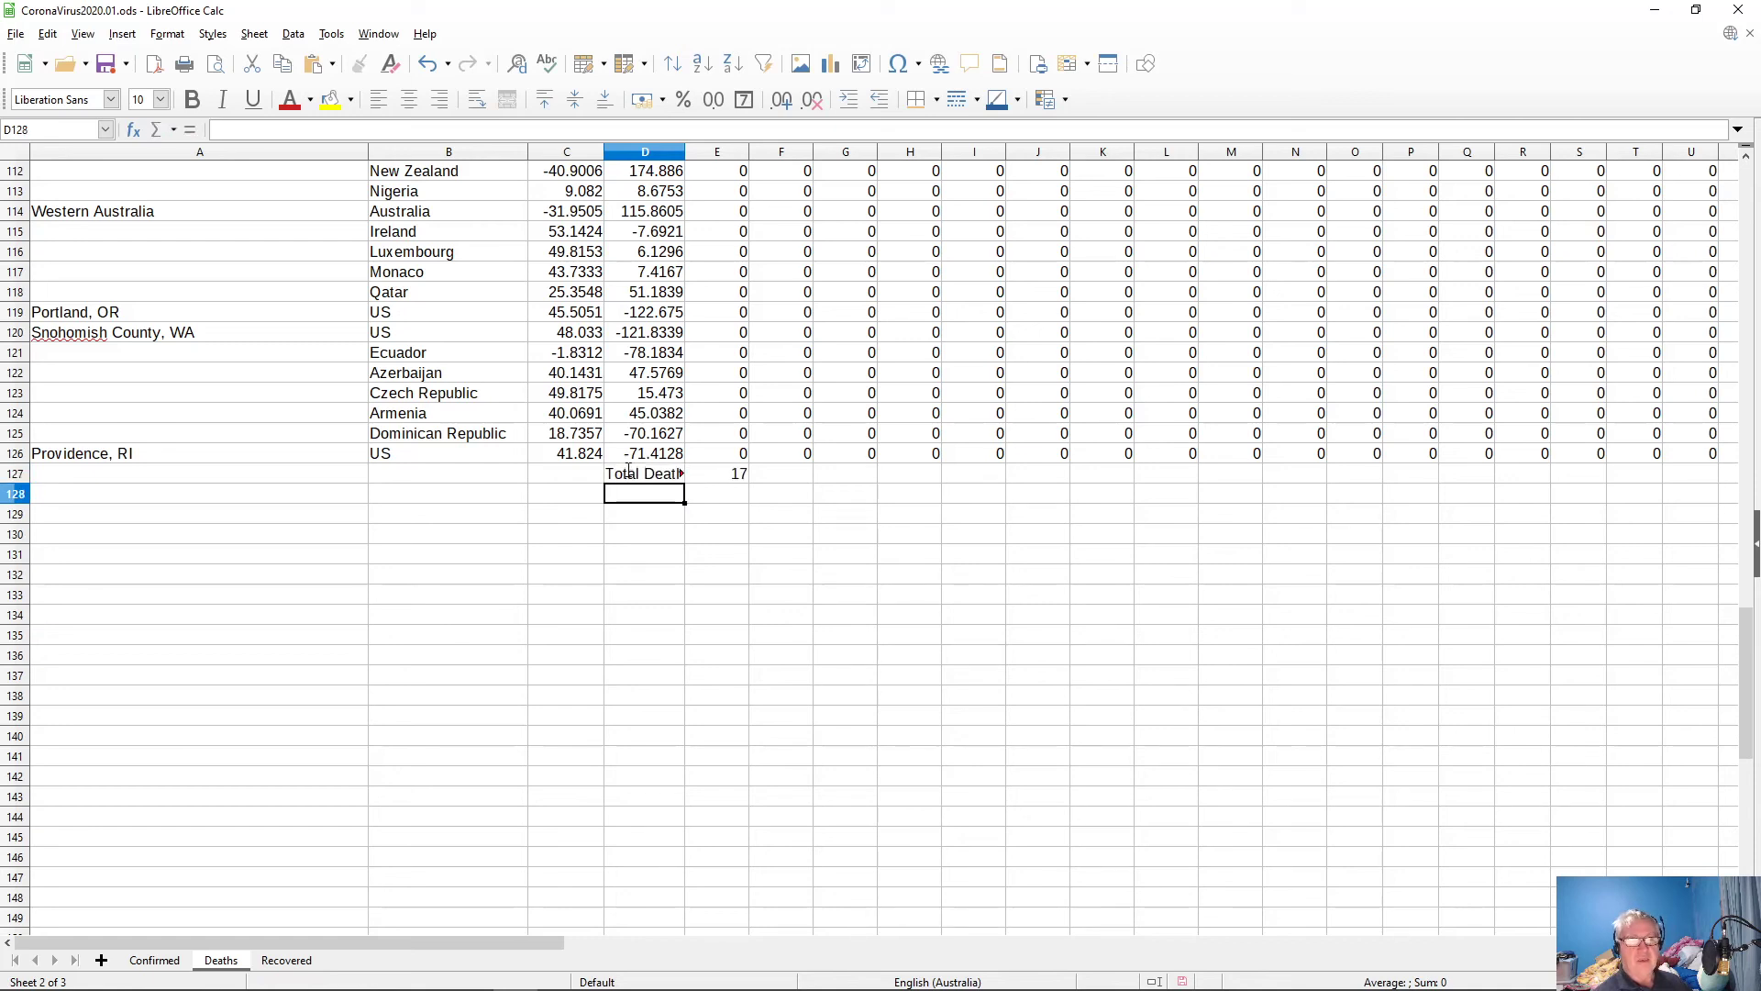
- Copy the E127 sum formula across F127:AR127 so every date column in the Deaths sheet has a total
left_click(716, 477)
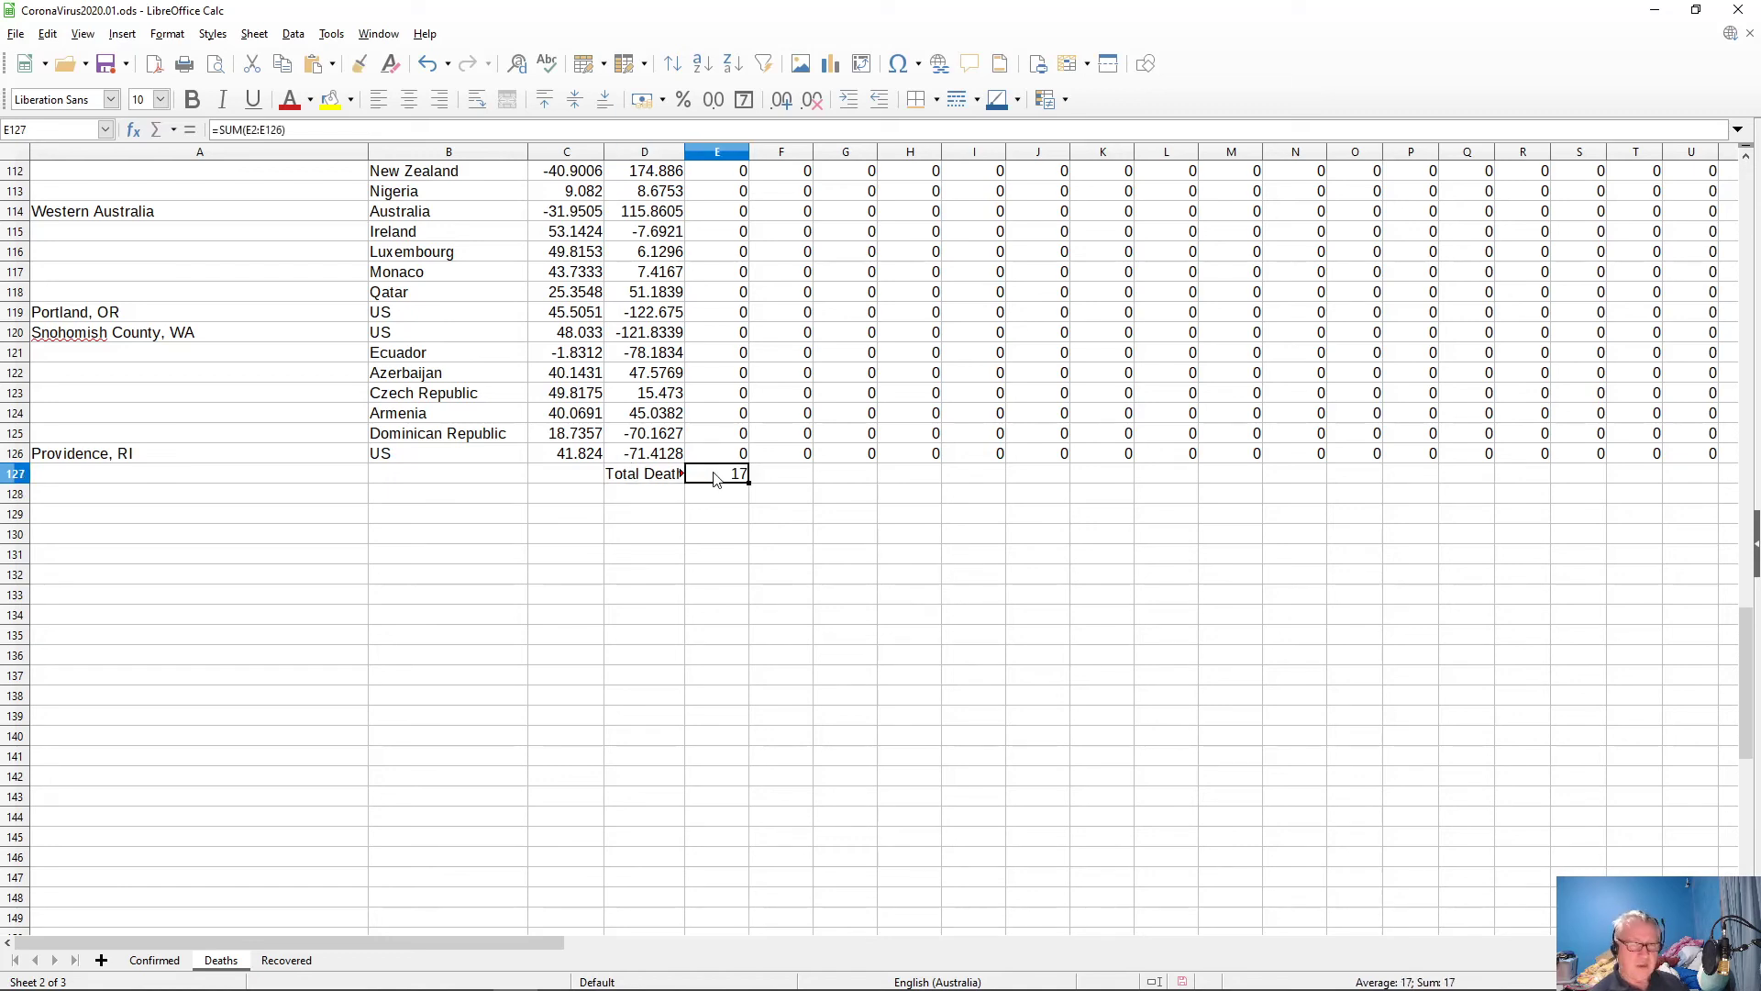
left_click(771, 481)
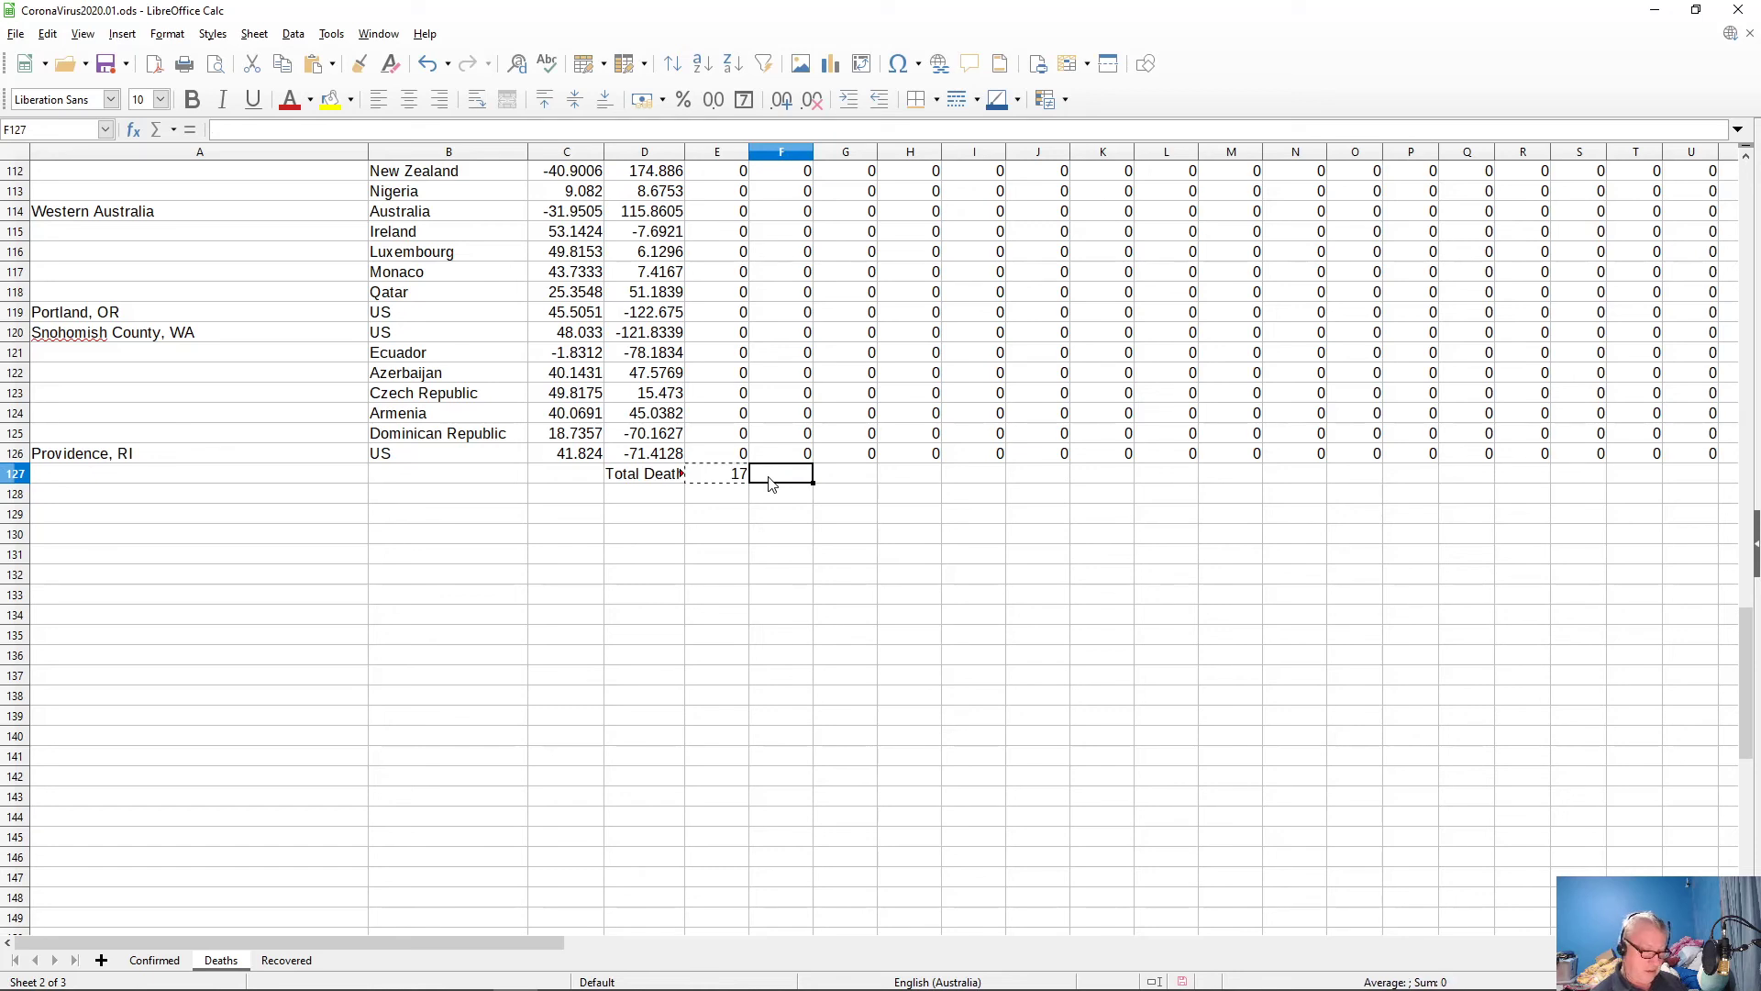
key("shift+Right")
key("shift+Right")
key("shift+Right")
key("shift+Right")
key("shift+Right")
key("shift+Right")
key("shift+Right")
key("shift+Right")
key("shift+Right")
key("shift+Right")
key("shift+Right")
key("shift+Right")
key("shift+Right")
key("shift+Right")
key("shift+Right")
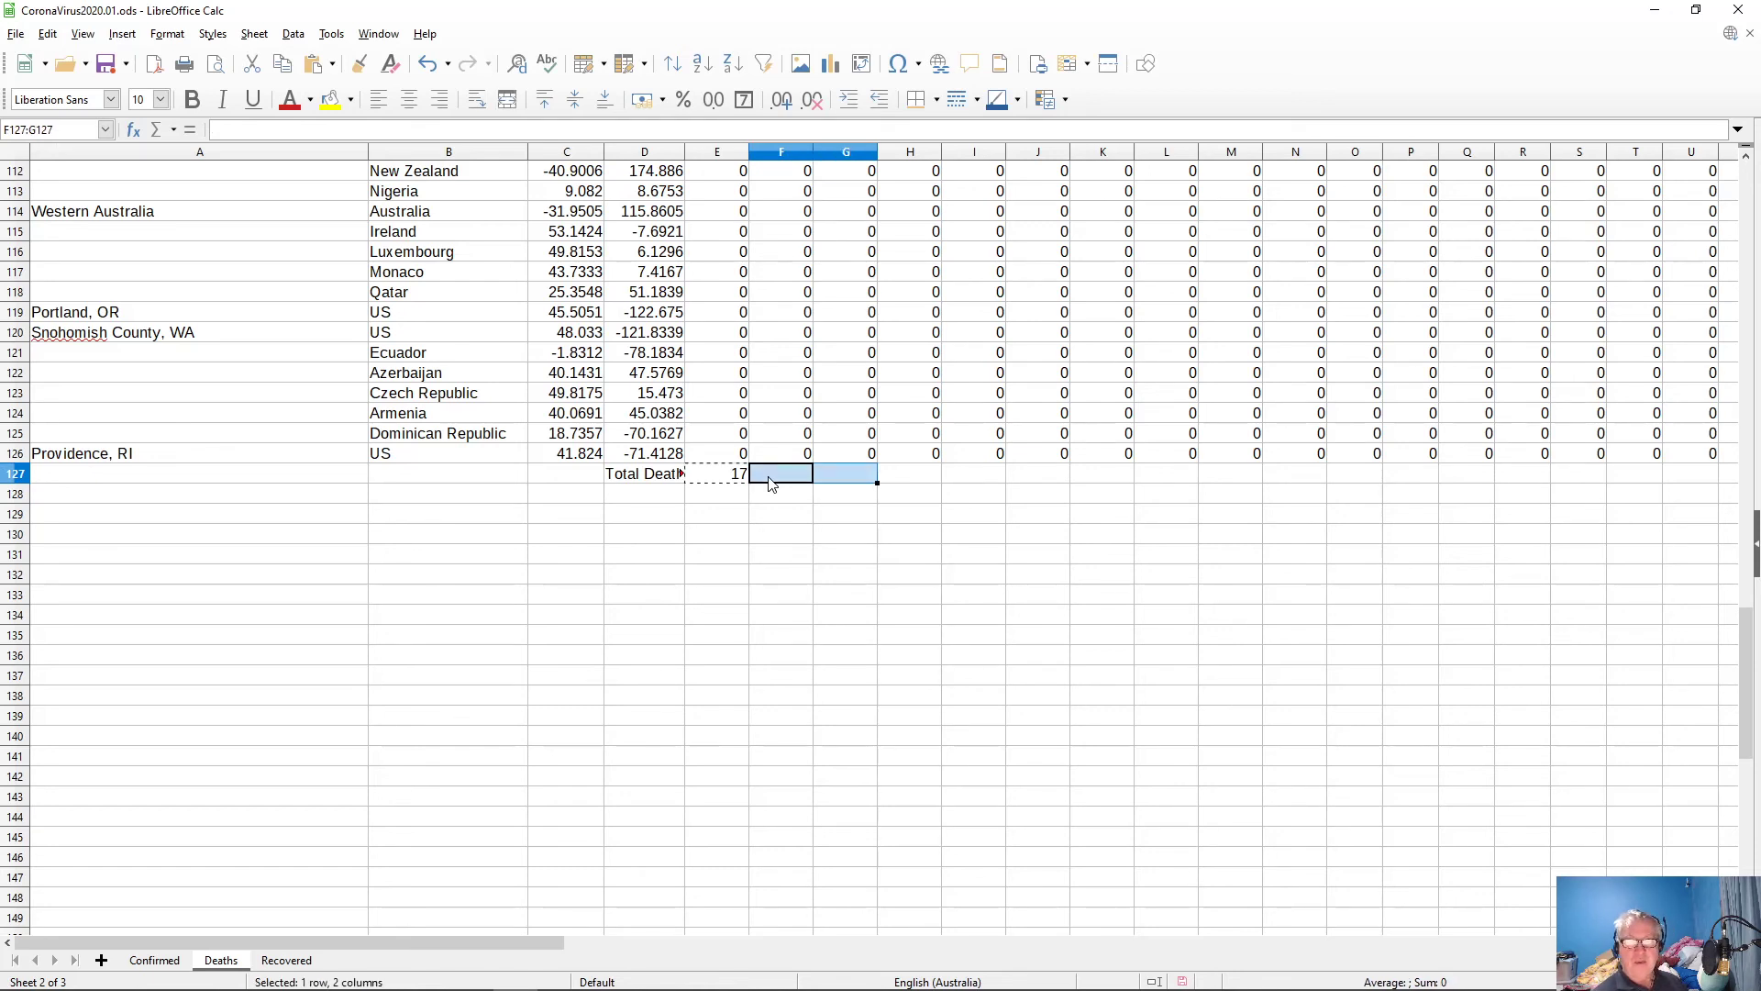
key("shift+Right")
key("shift+Right")
key("shift+Right")
key("shift+Right")
key("shift+Right")
key("shift+Right")
key("shift+Right")
key("shift+Right")
key("shift+Right")
key("shift+Right")
key("shift+Right")
key("shift+Right")
key("shift+Right")
key("shift+Right")
key("shift+Right")
key("shift+Right")
key("shift+Right")
key("shift+Right")
key("shift+Right")
key("shift+Right")
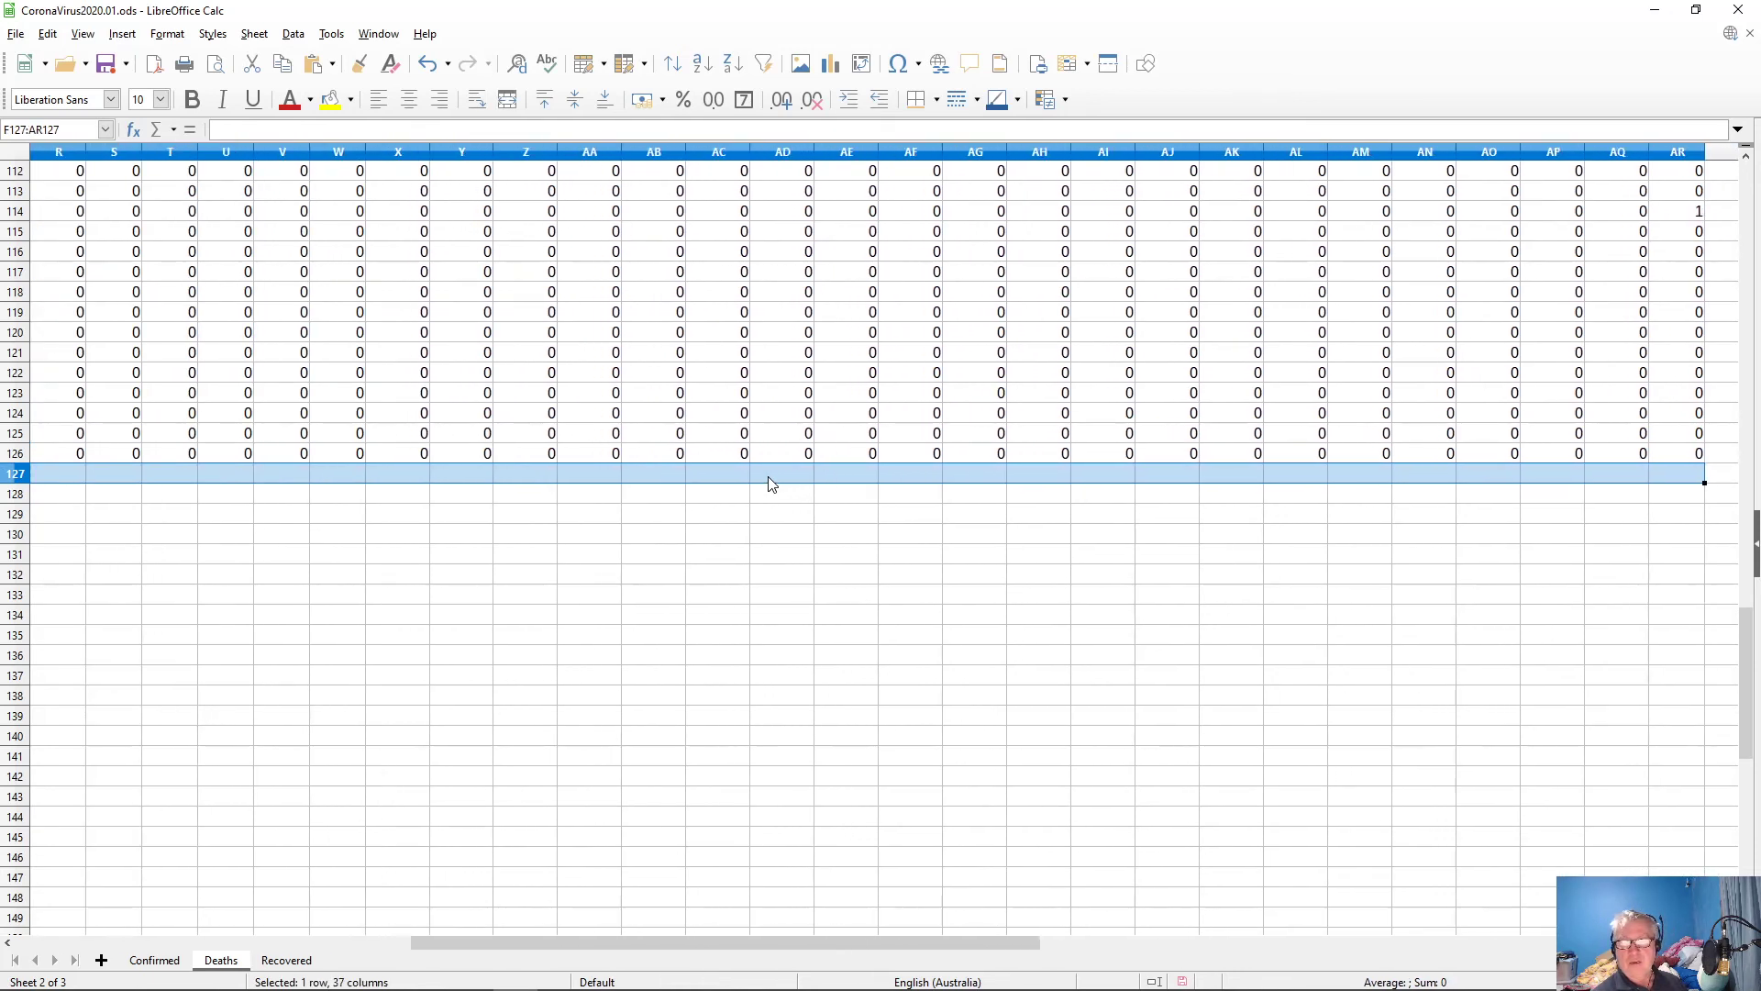
key("shift+Left")
key("shift+Left")
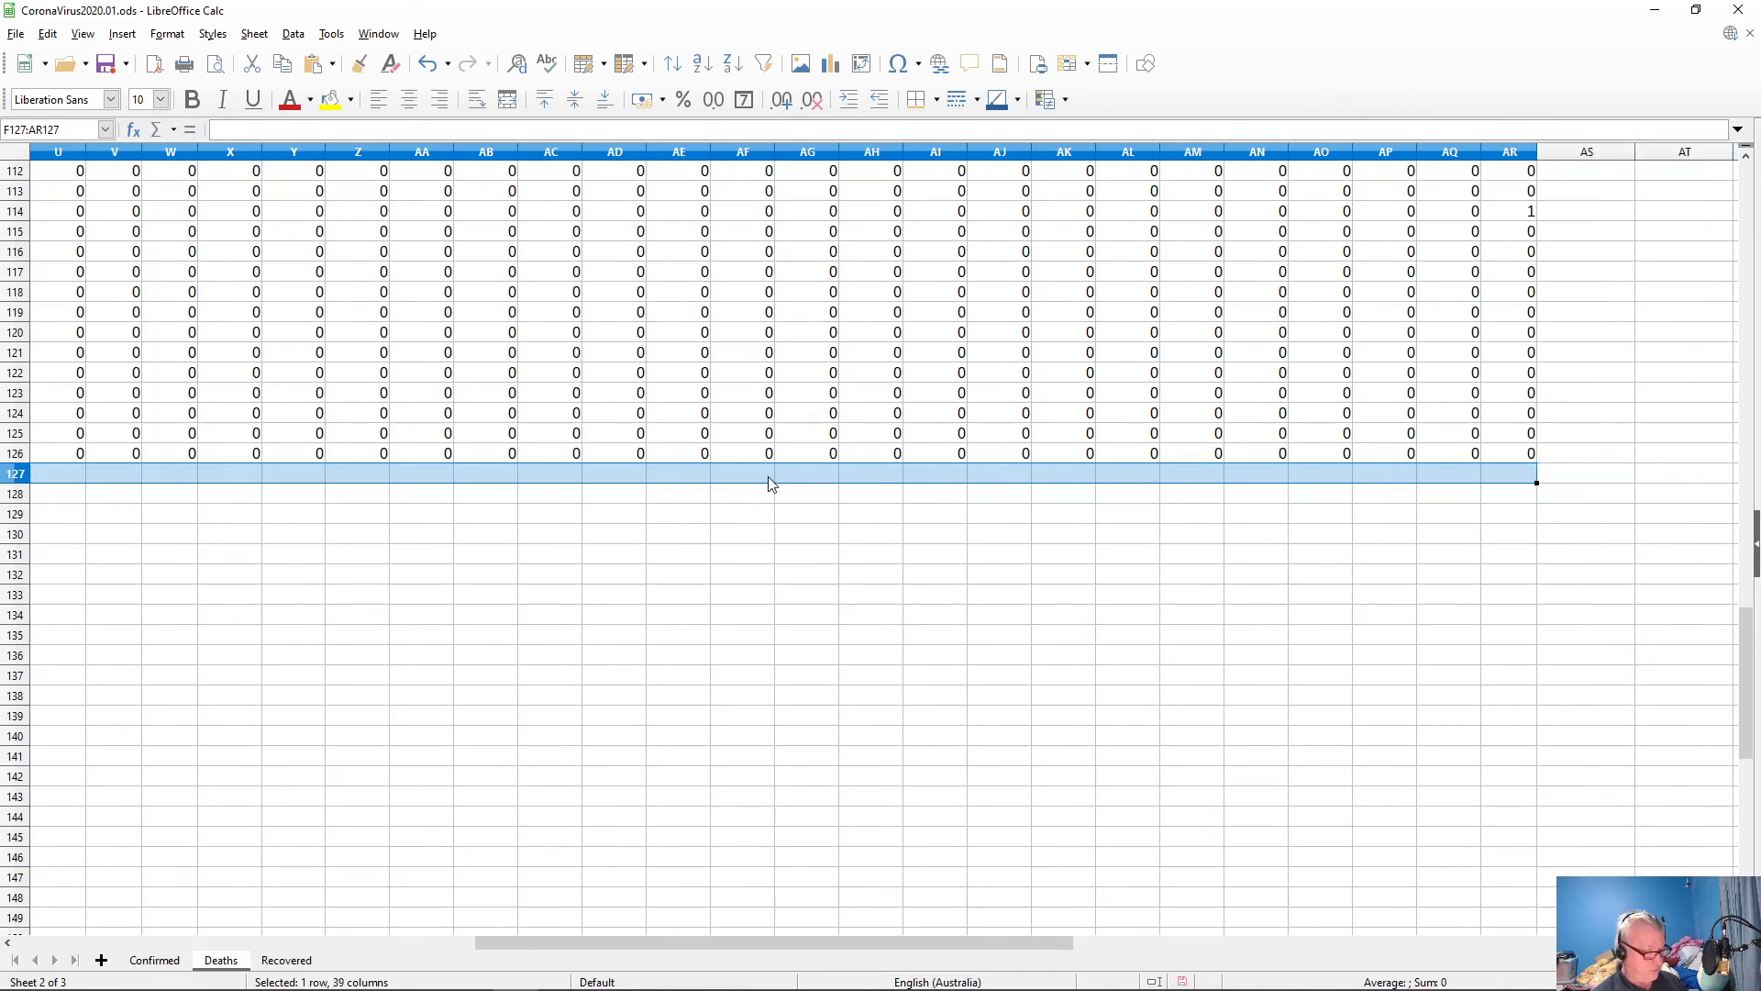
key("alt+equal")
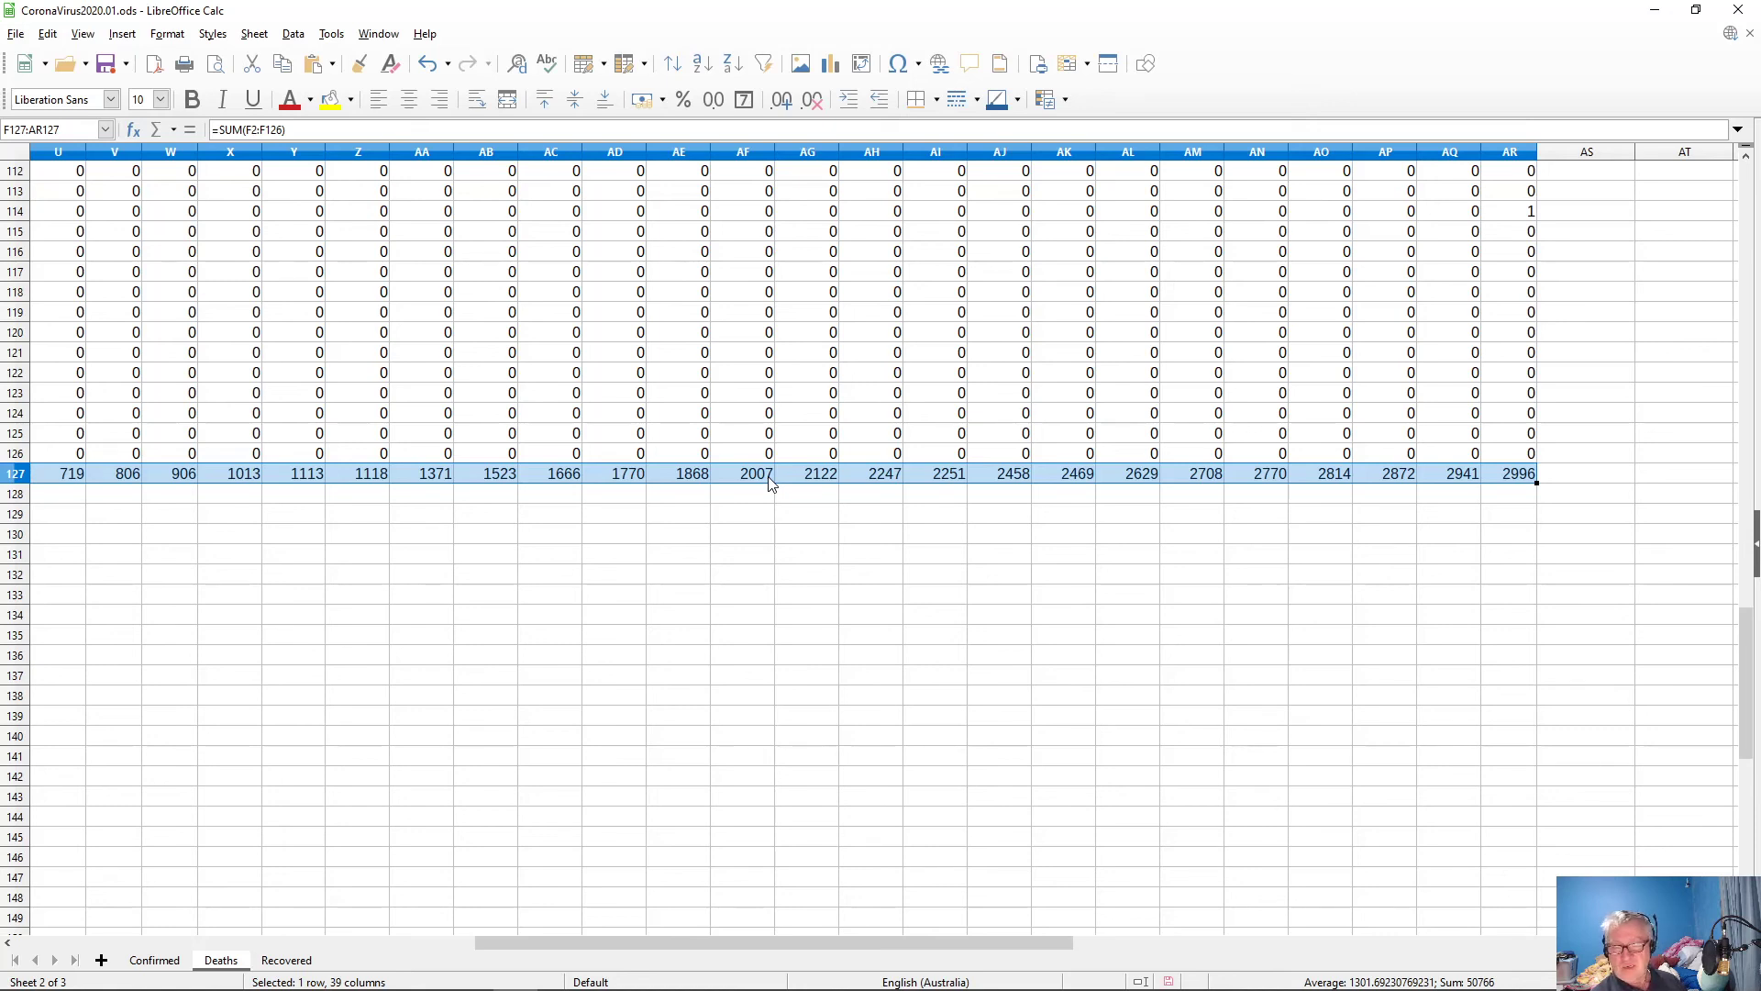
key("Home")
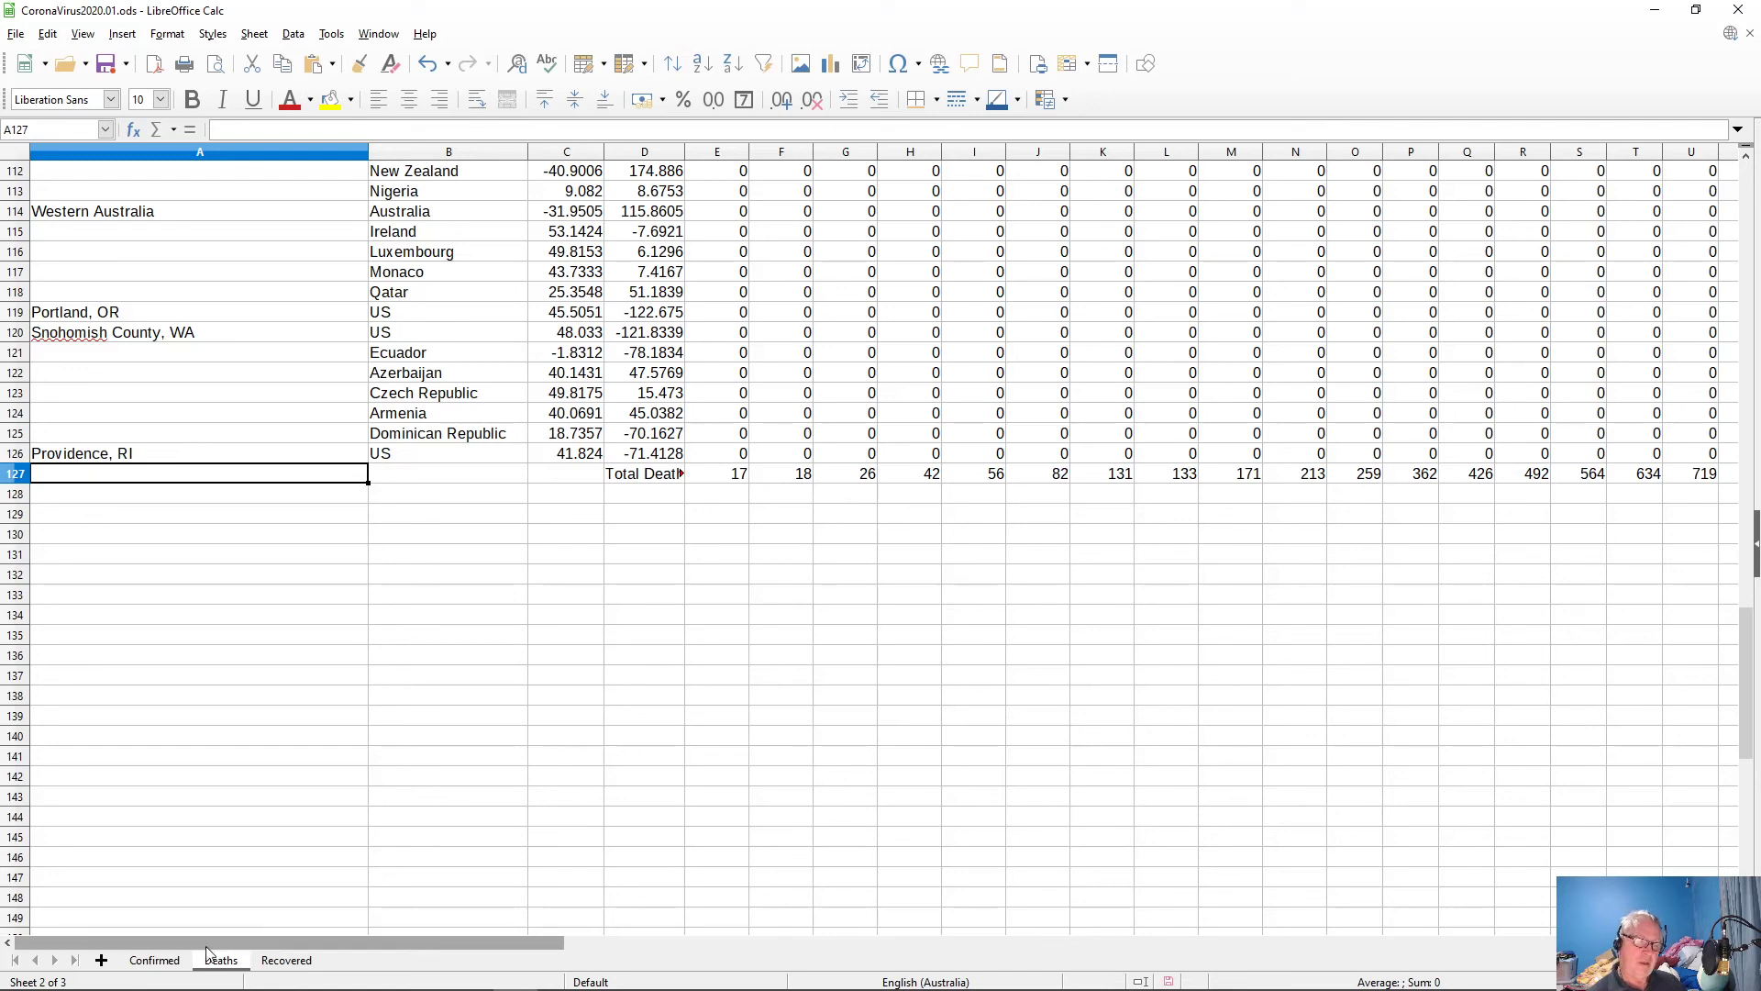
- Switch to the Recovered sheet and select its 1/22/20 figures for all locations, E2:E126
left_click(287, 960)
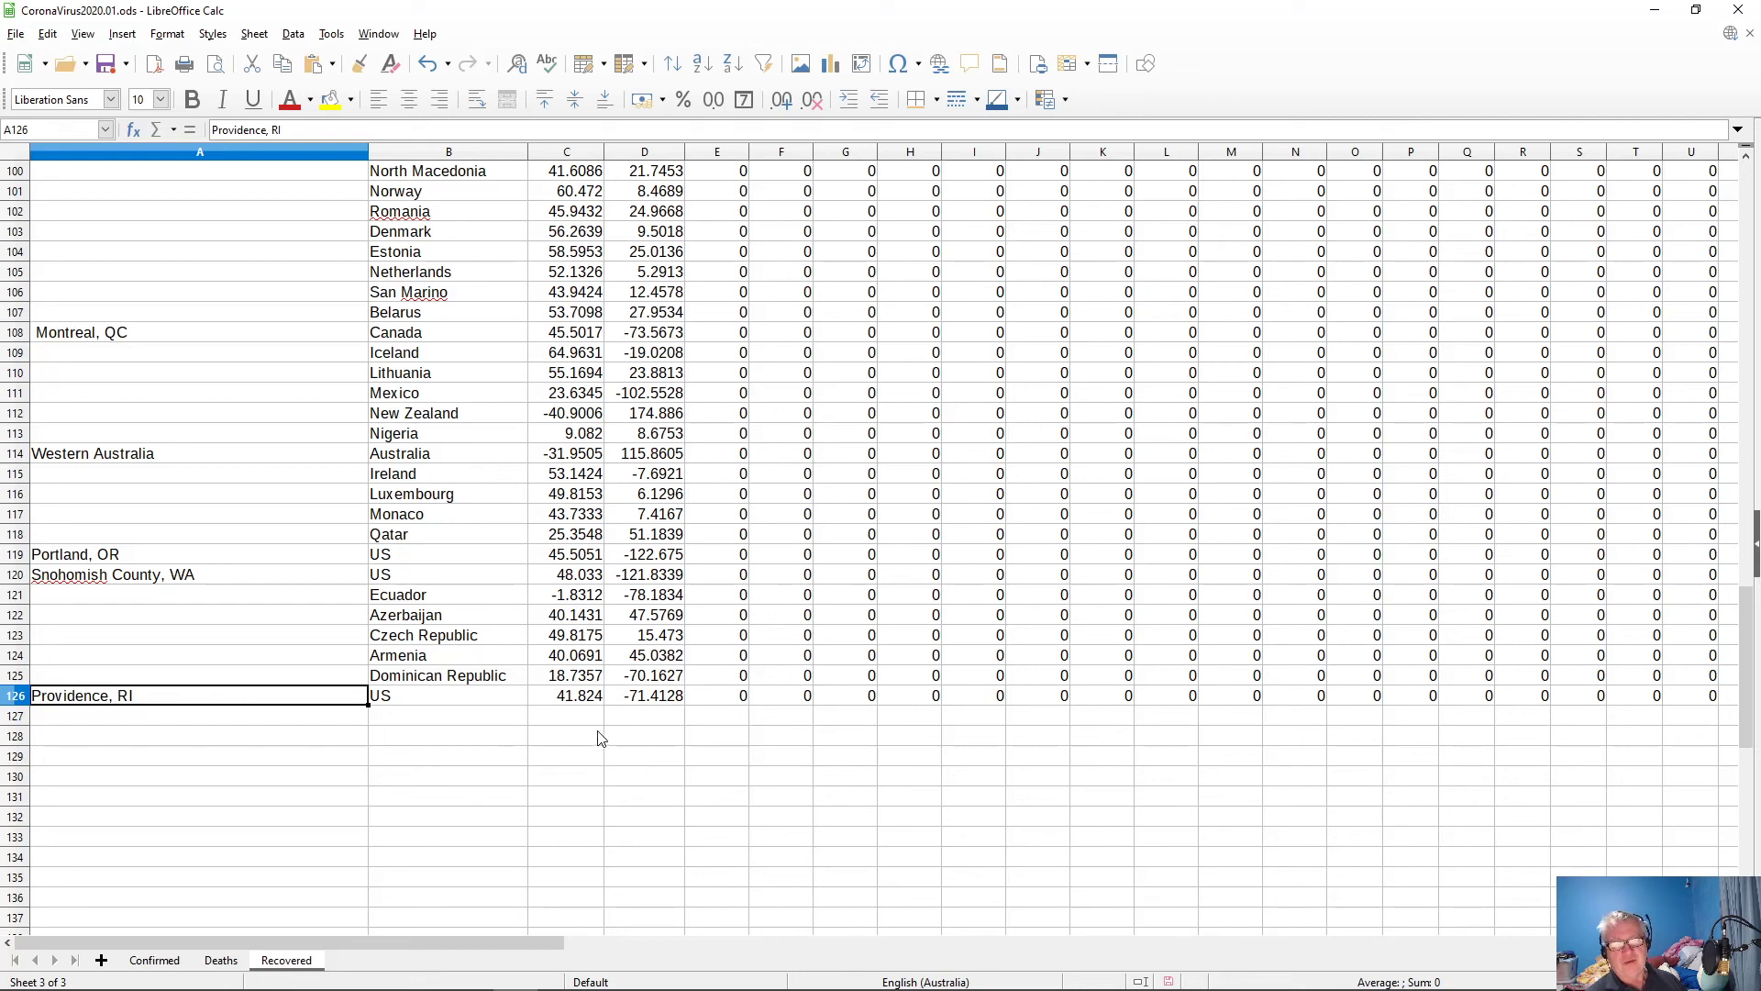
scroll(743, 713, "up", 20)
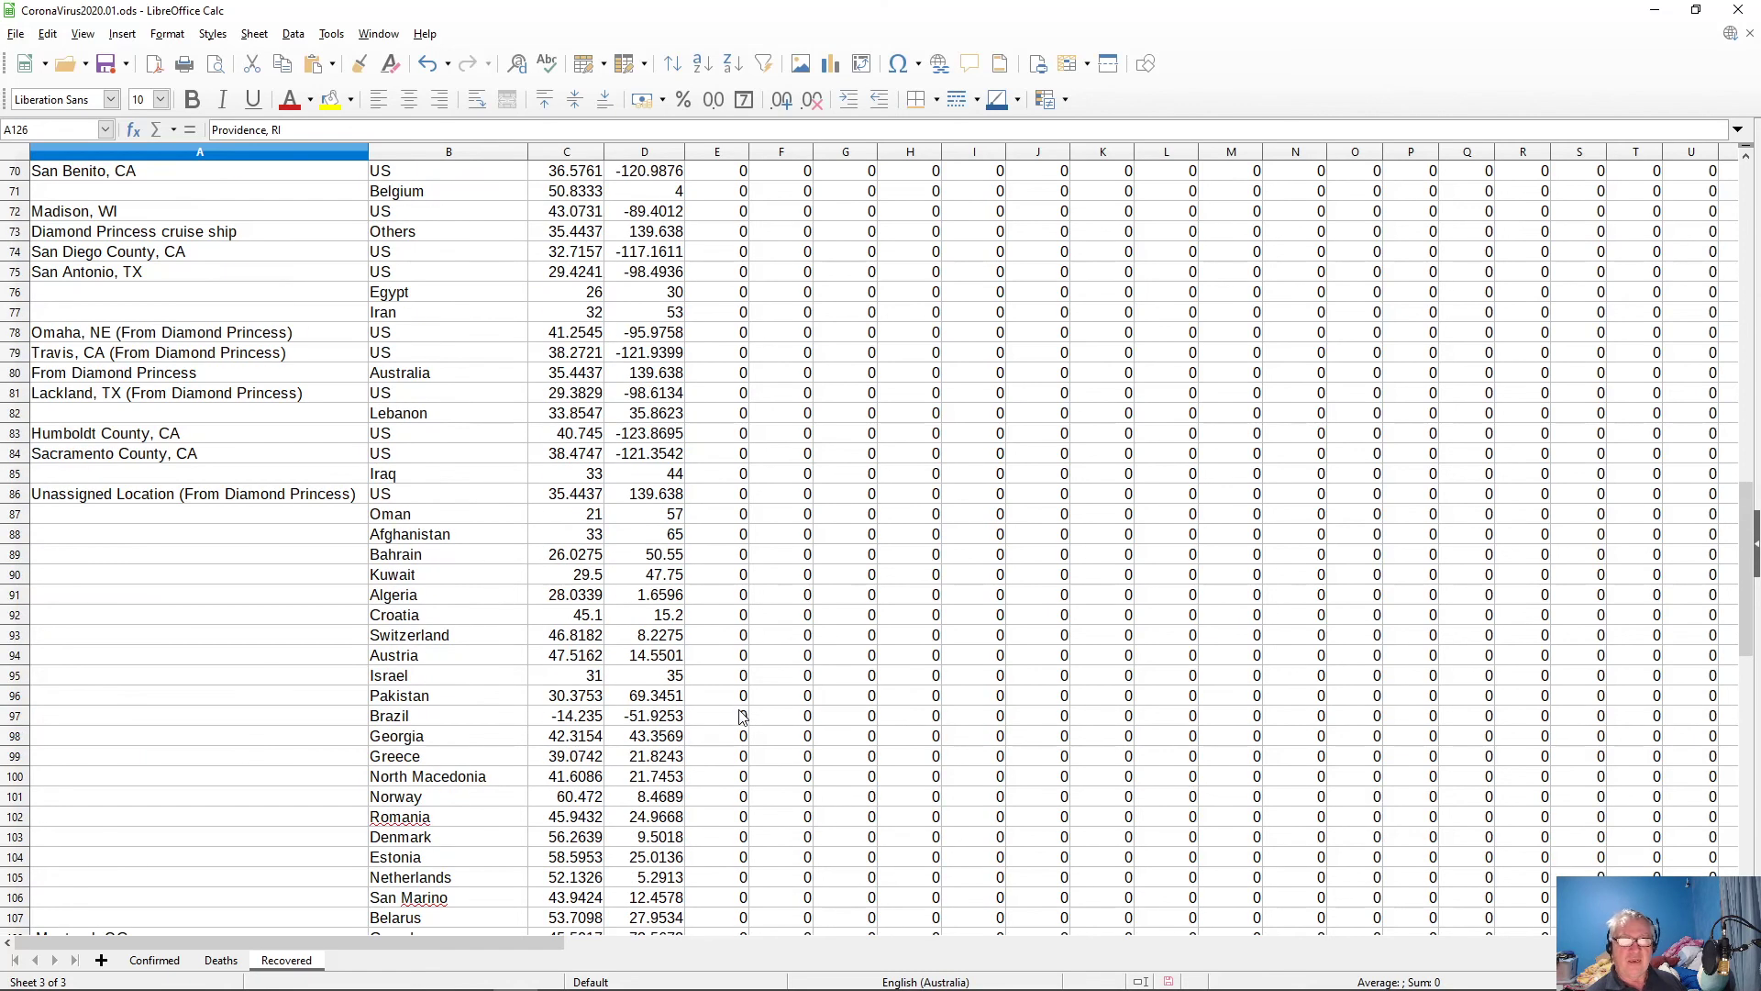
scroll(752, 731, "up", 5)
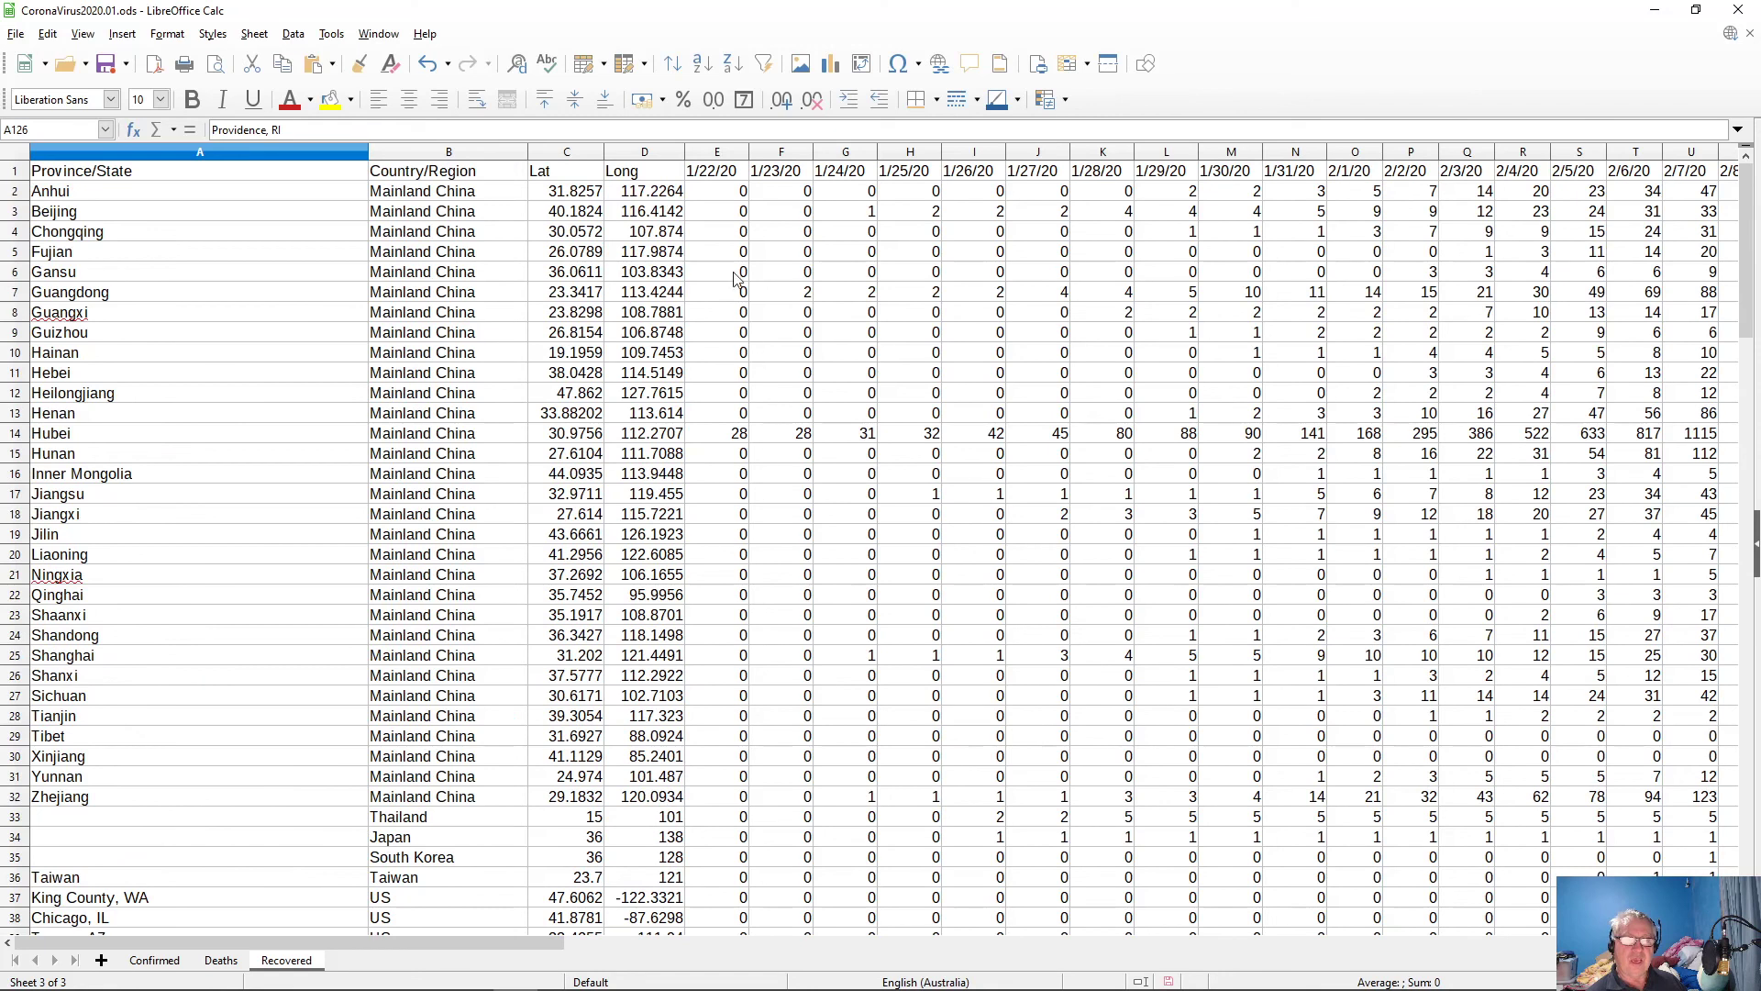
left_click(719, 192)
left_click_drag(718, 197, 716, 903)
scroll(717, 911, "down", 5)
scroll(716, 911, "down", 20)
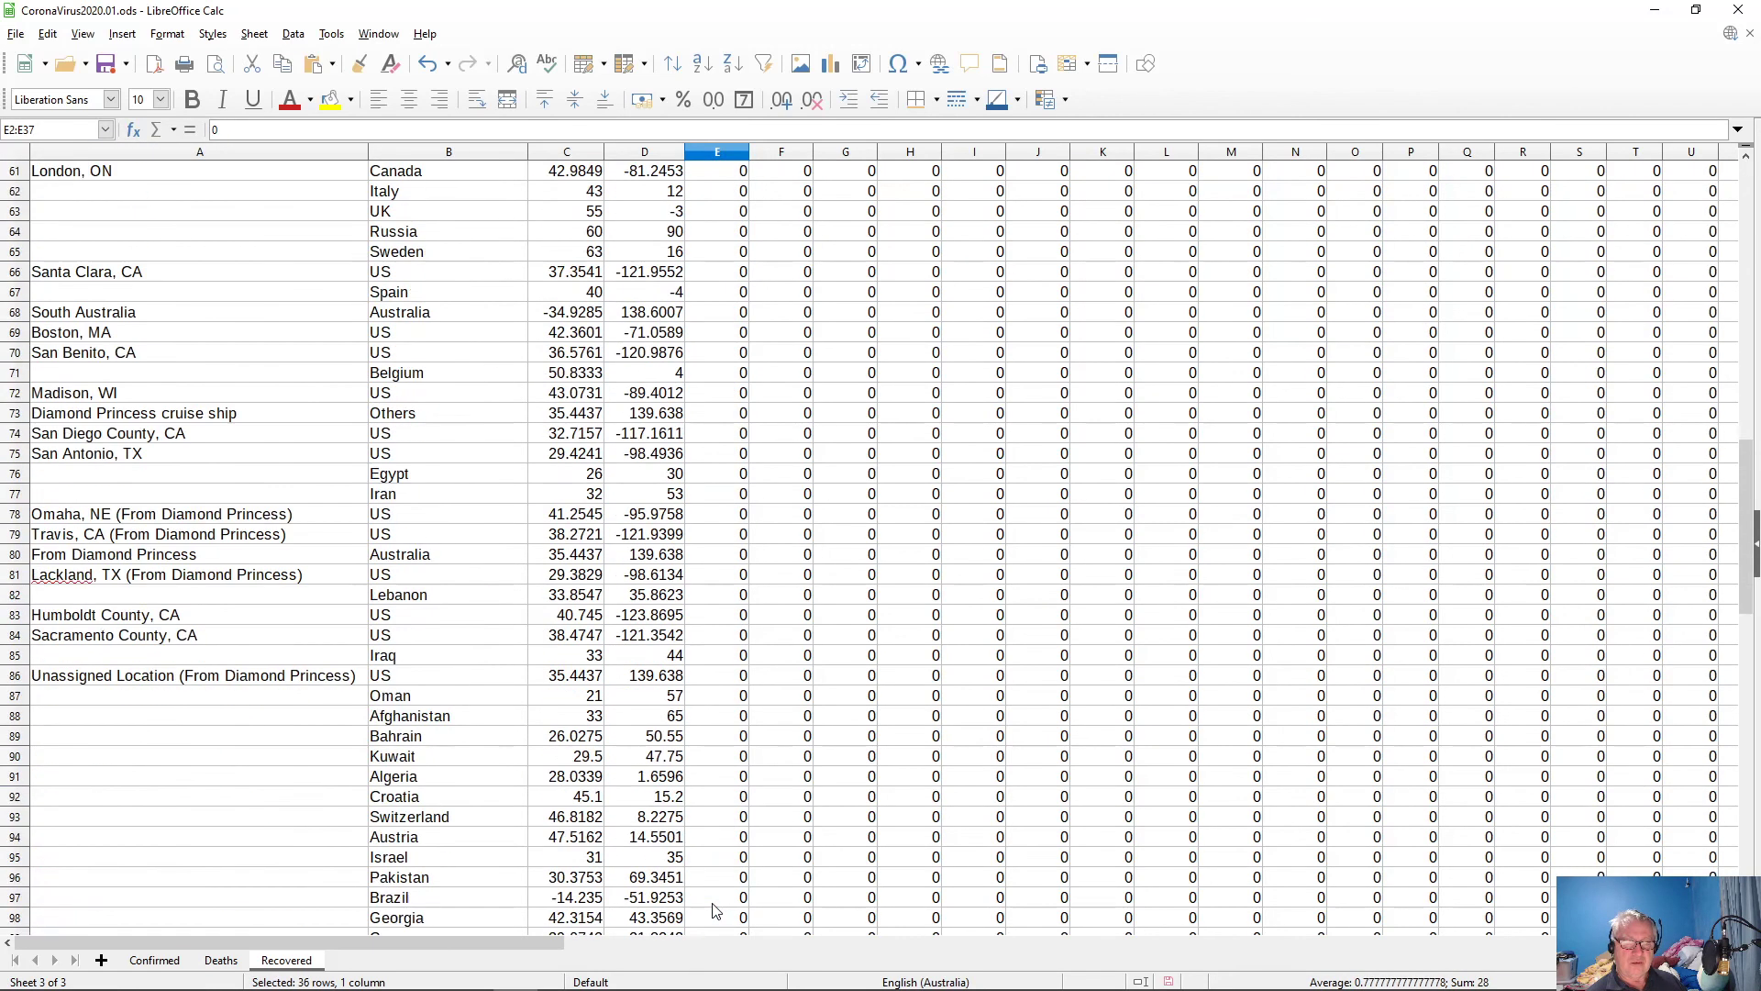
left_click(714, 820, "shift")
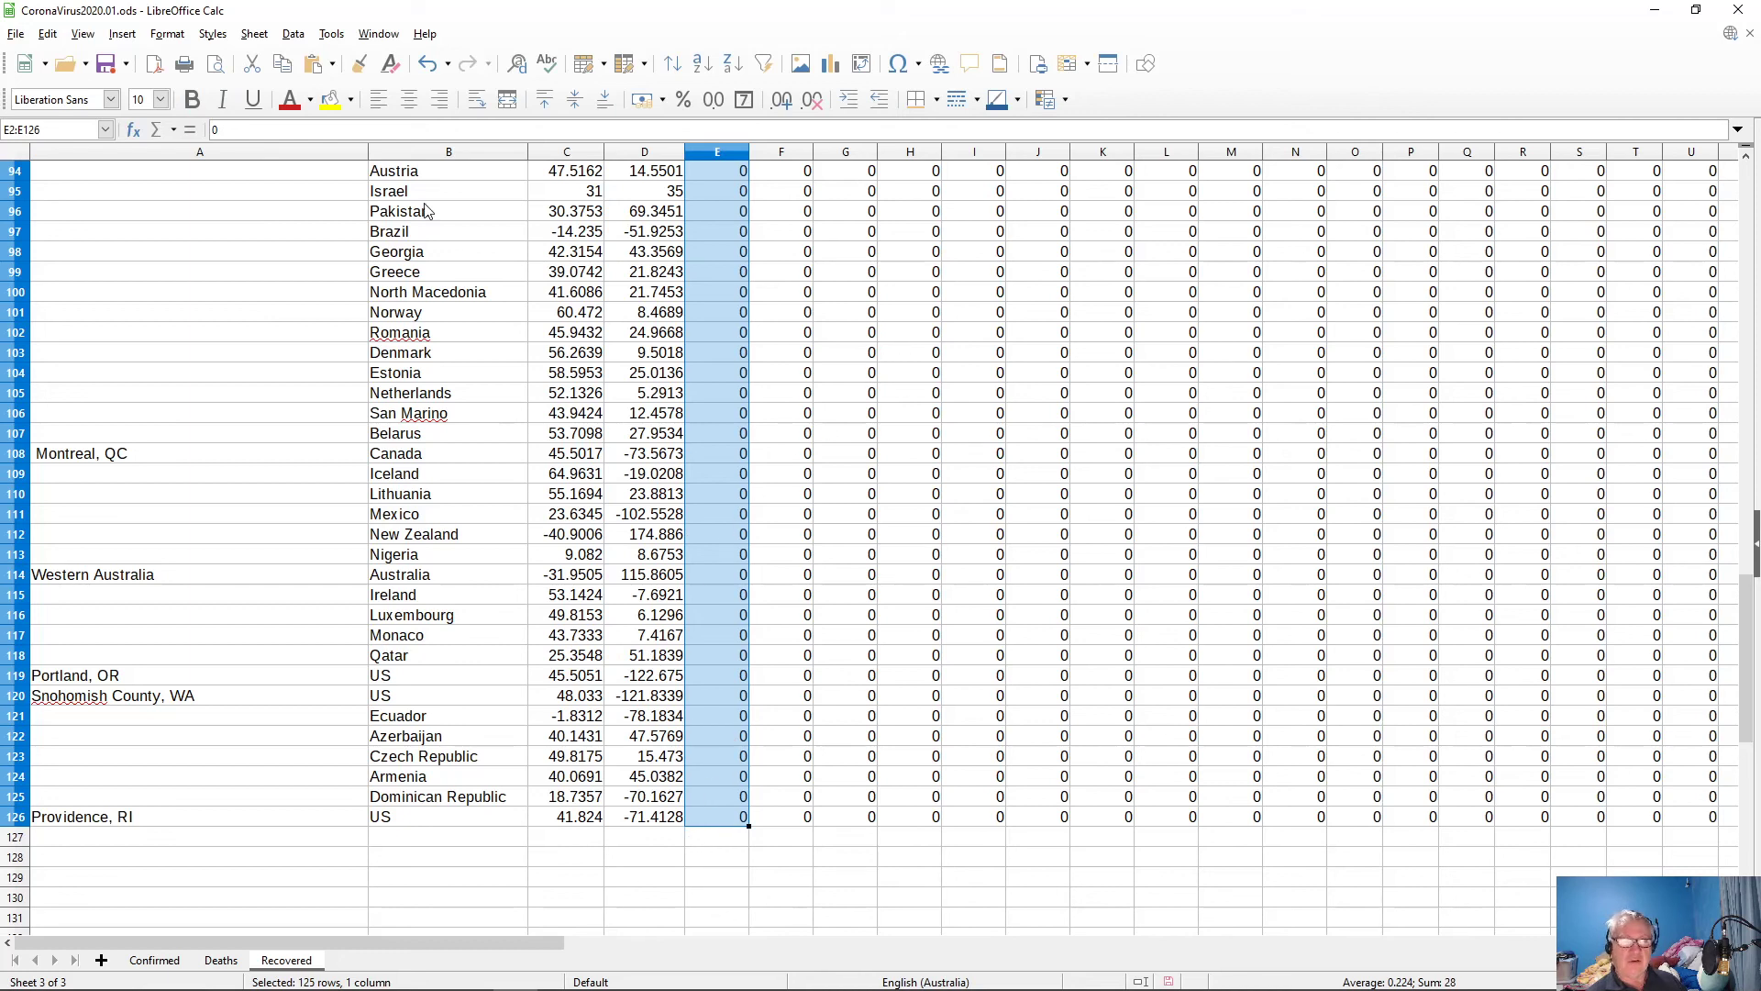
- Total the selected 1/22/20 recoveries in E127 with Sum and label the row "Total Recovered" in D127
left_click(161, 129)
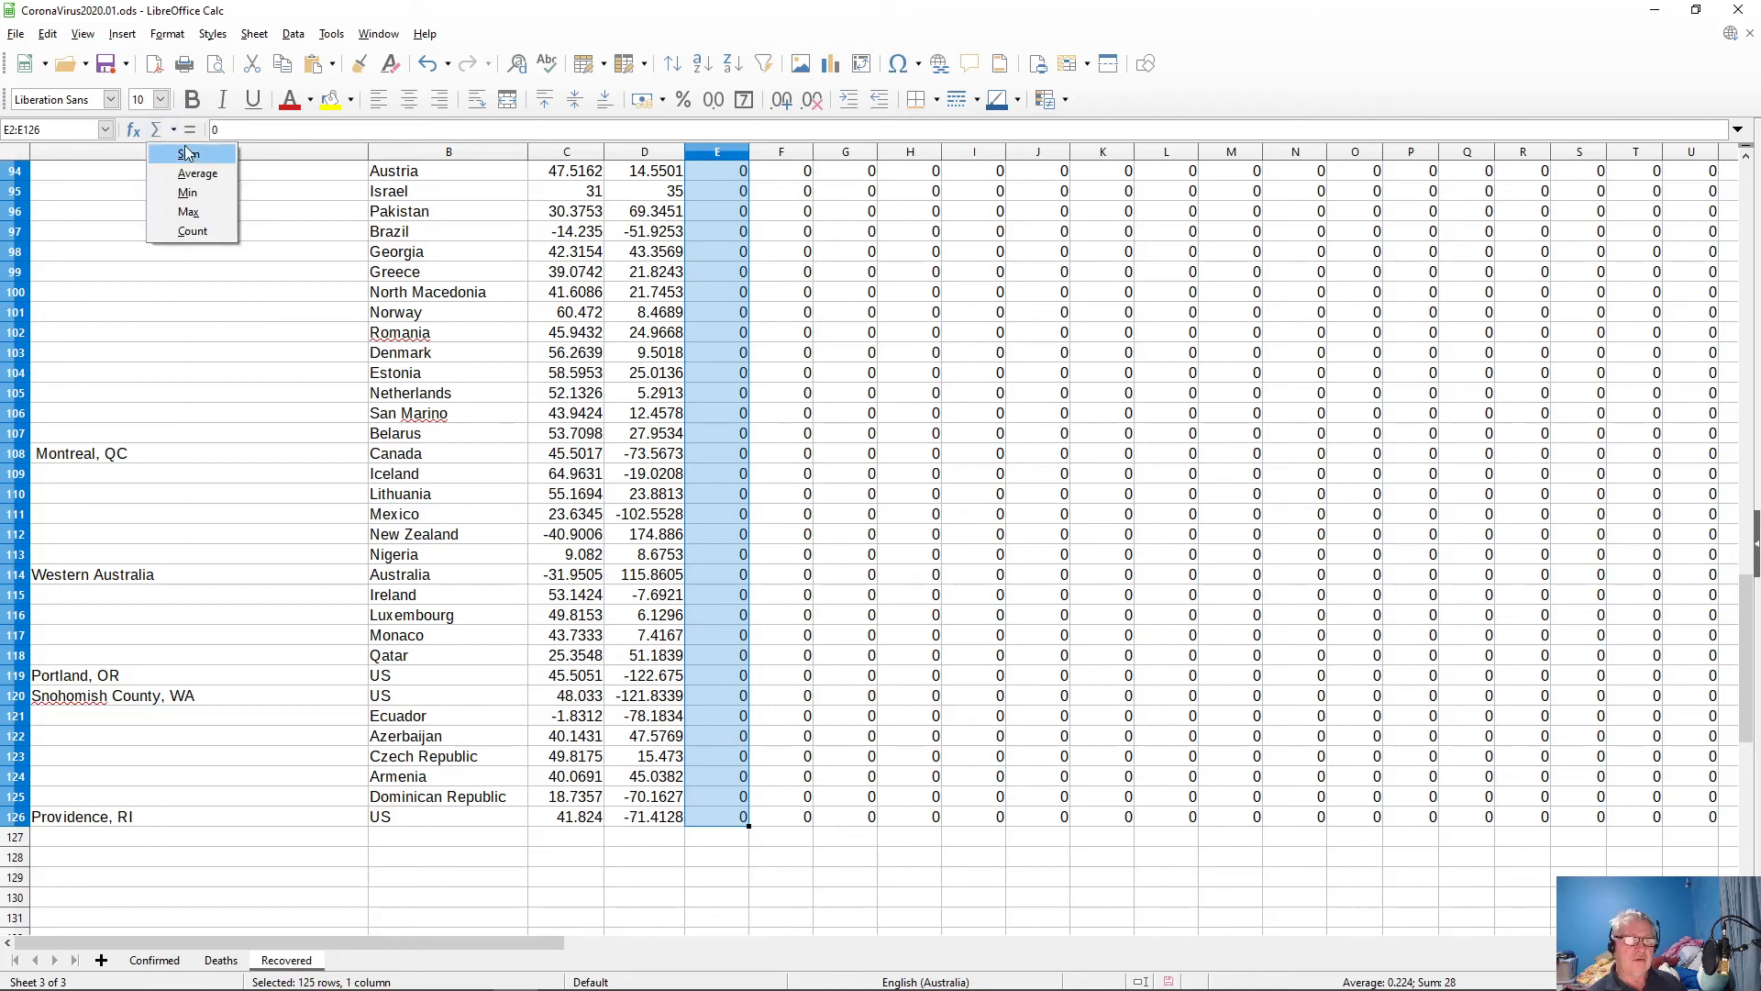
left_click(188, 154)
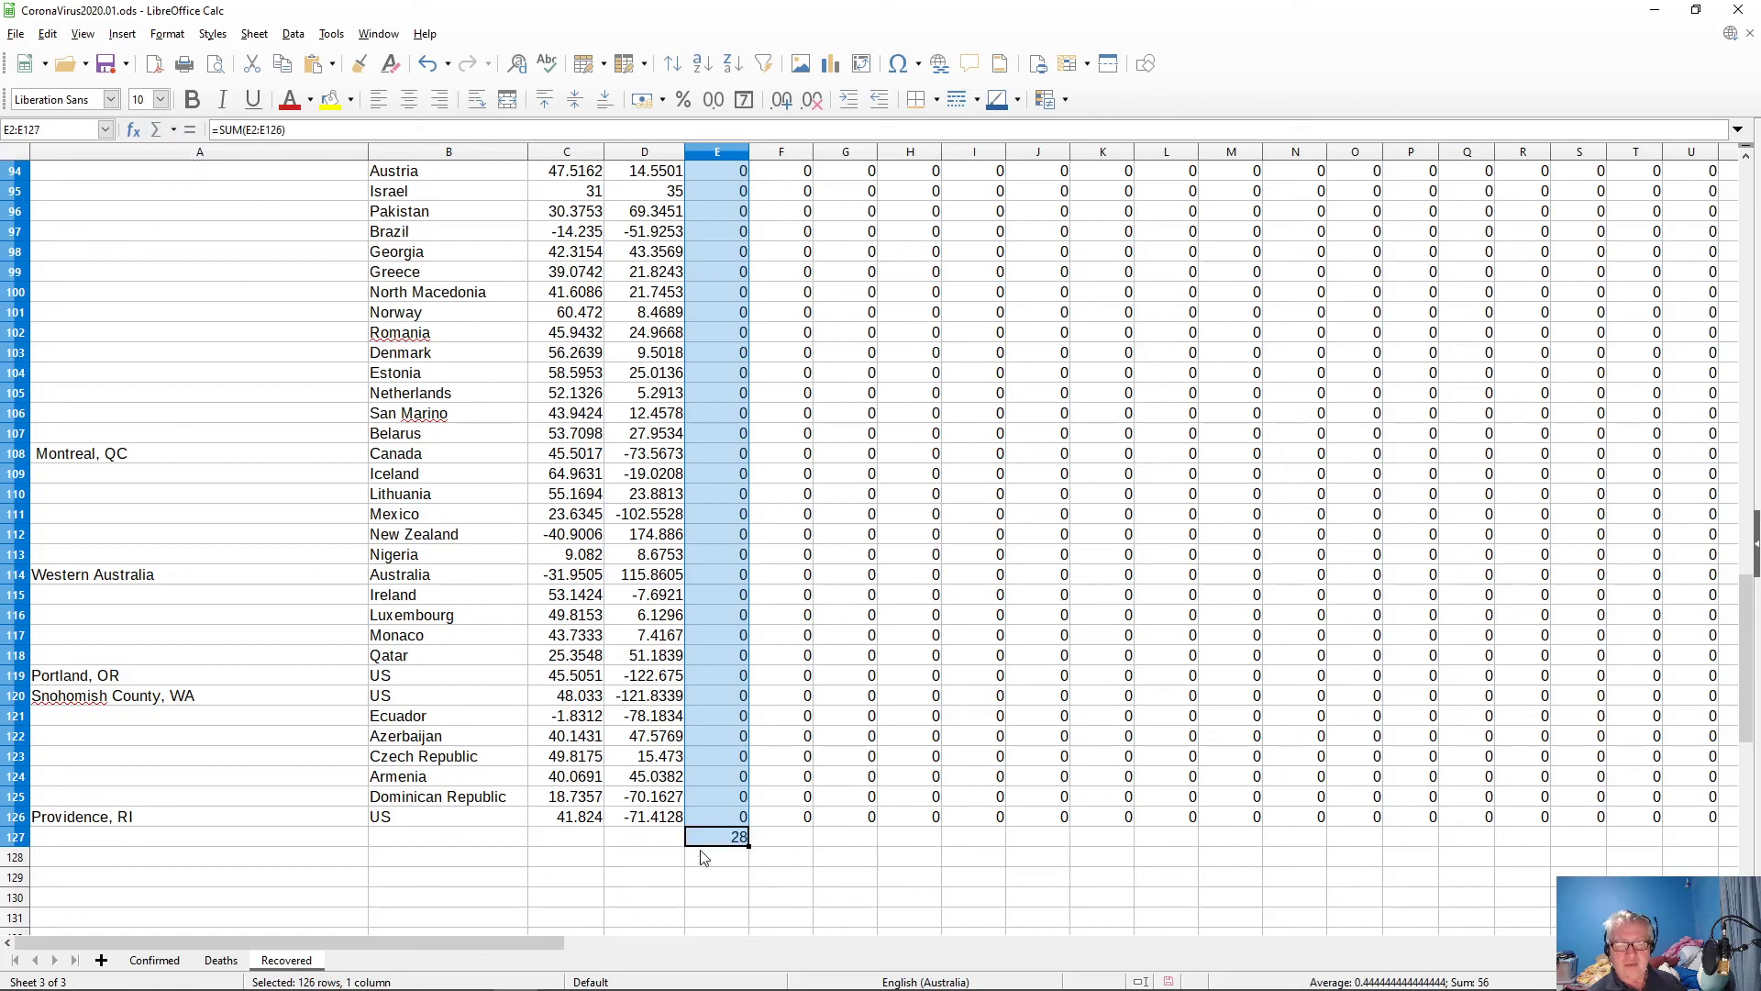
left_click(627, 842)
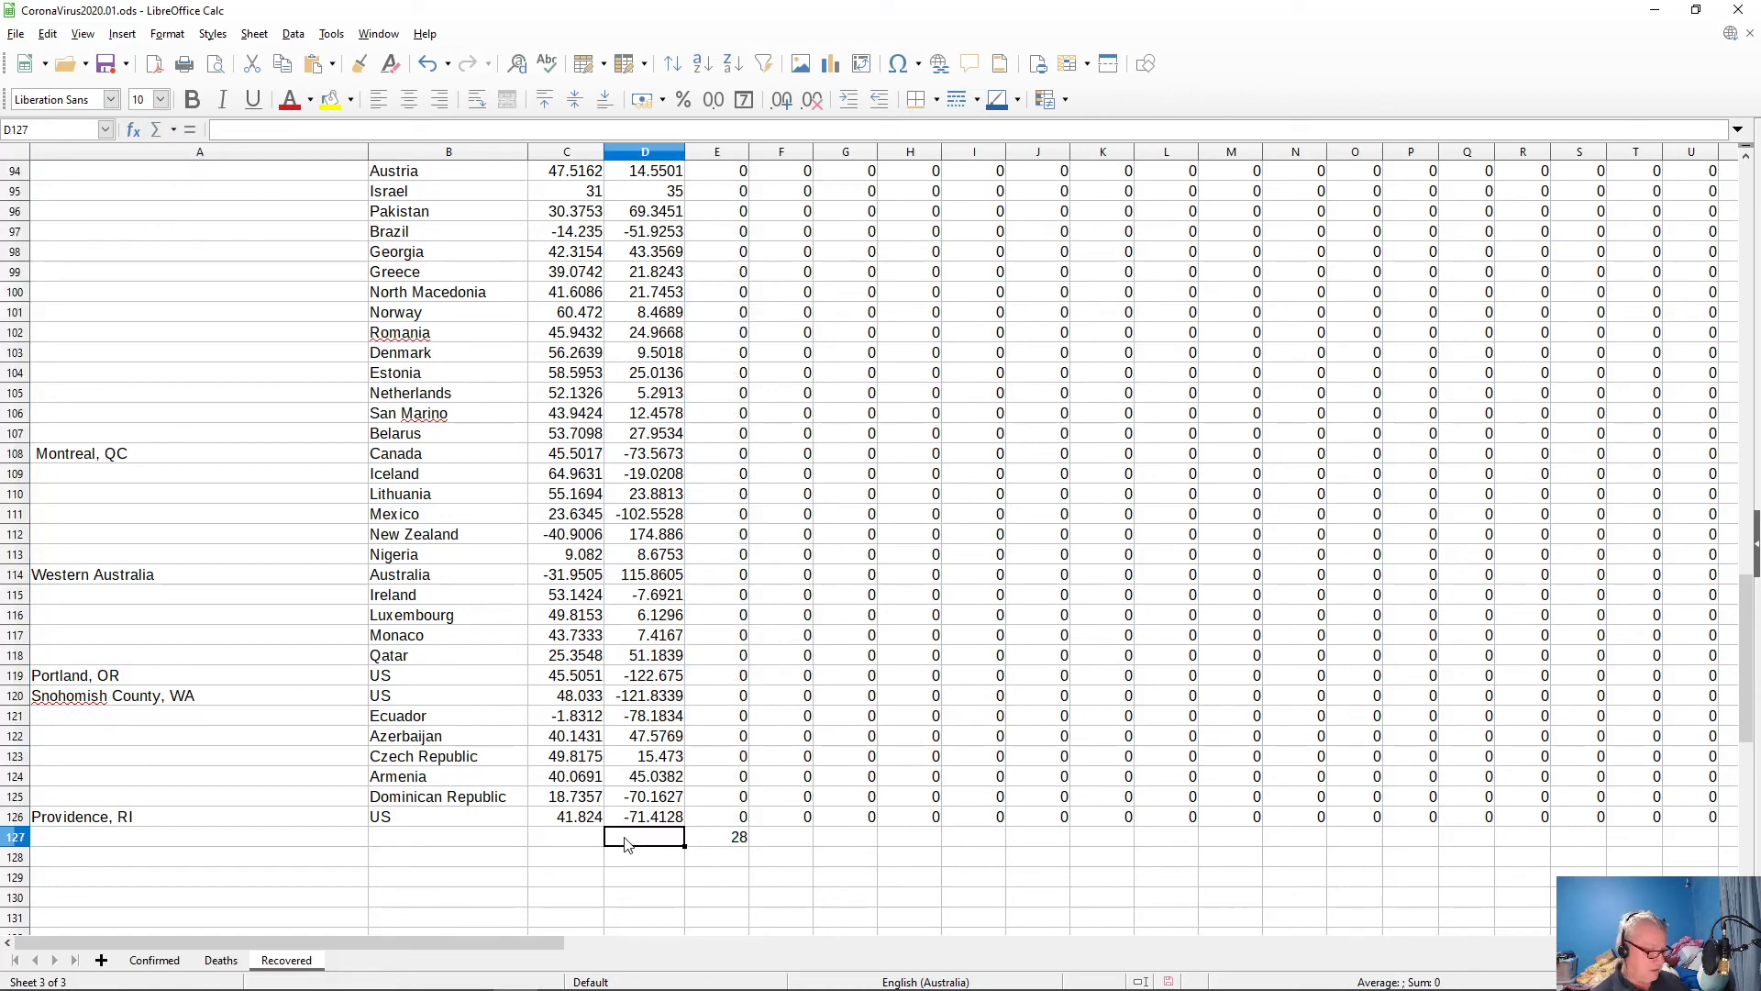
type("Total Rec")
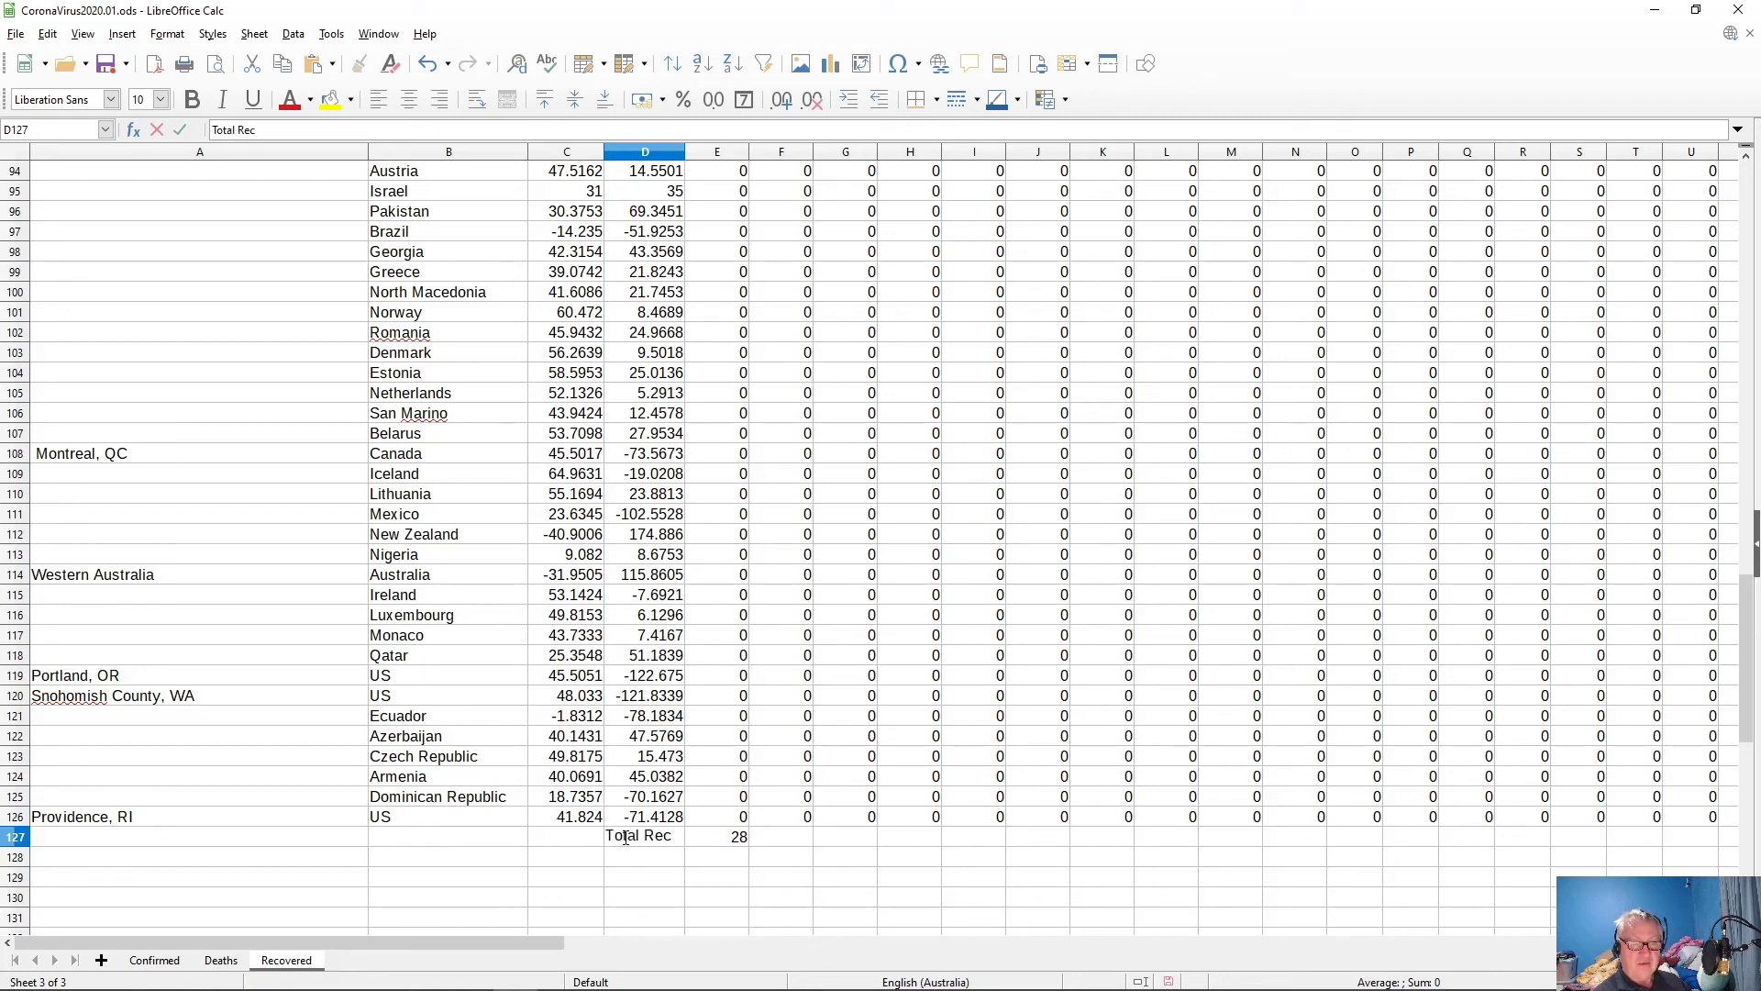
type("overed")
key("Return")
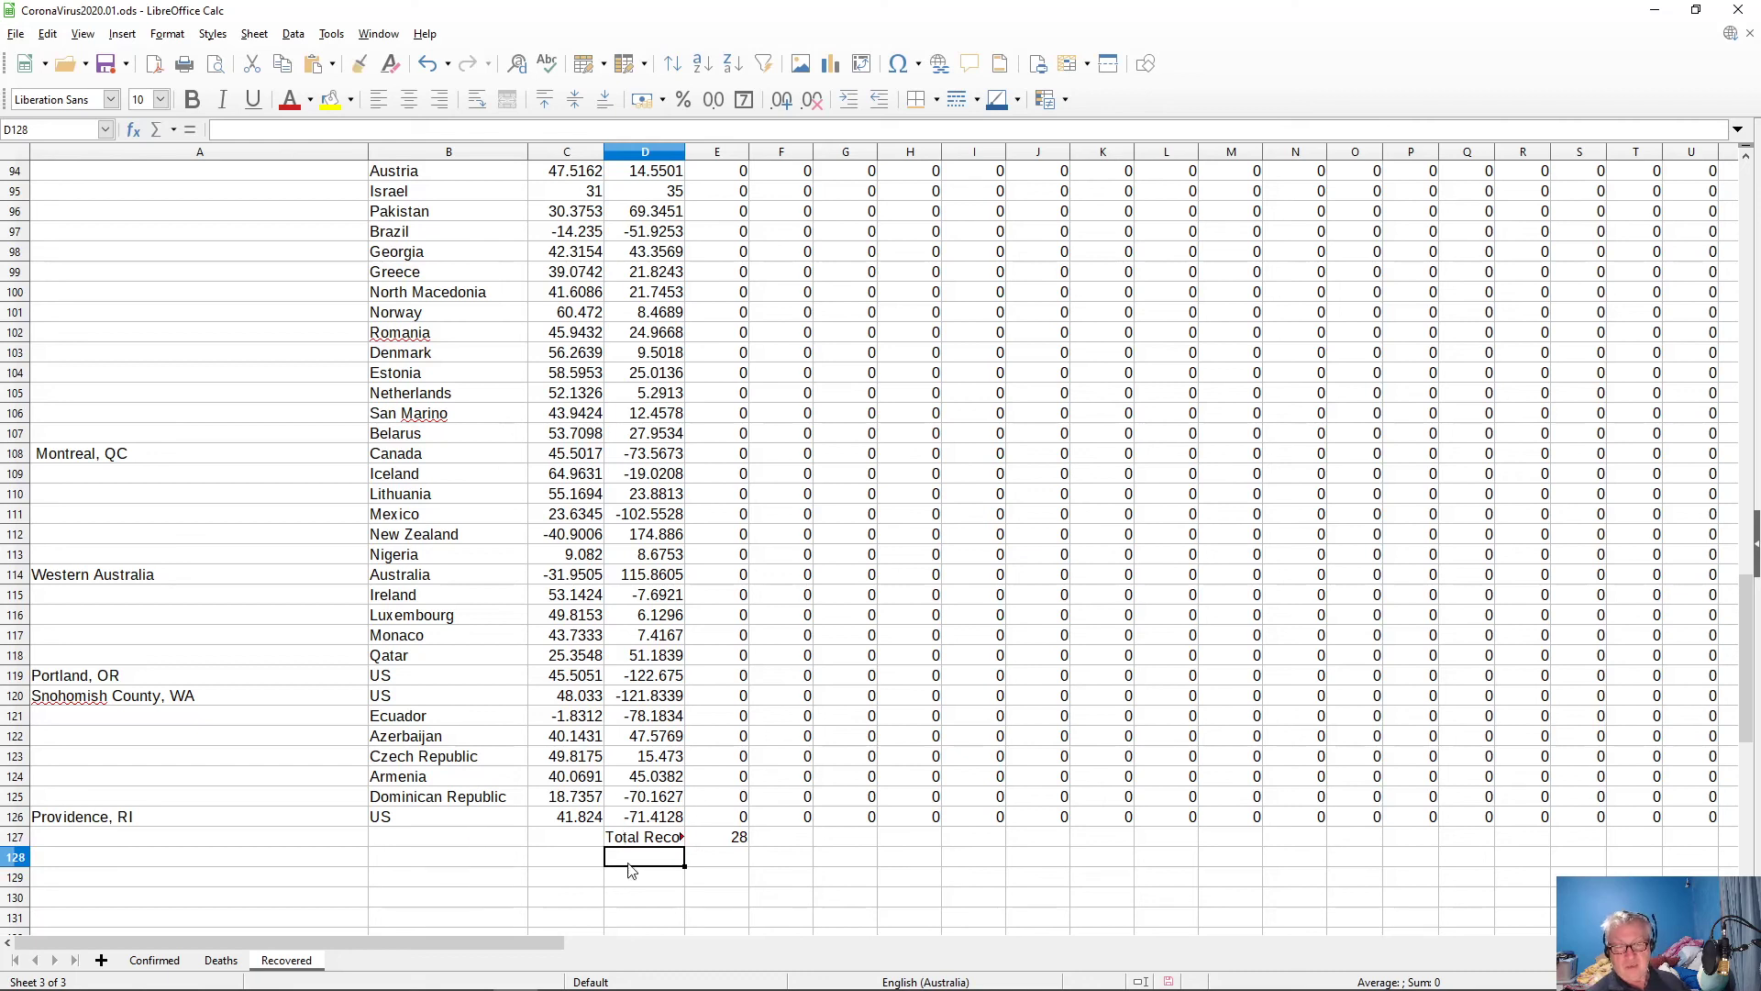
- Copy the E127 sum formula across F127:AR127 to total recoveries for every date in the Recovered sheet
left_click(739, 838)
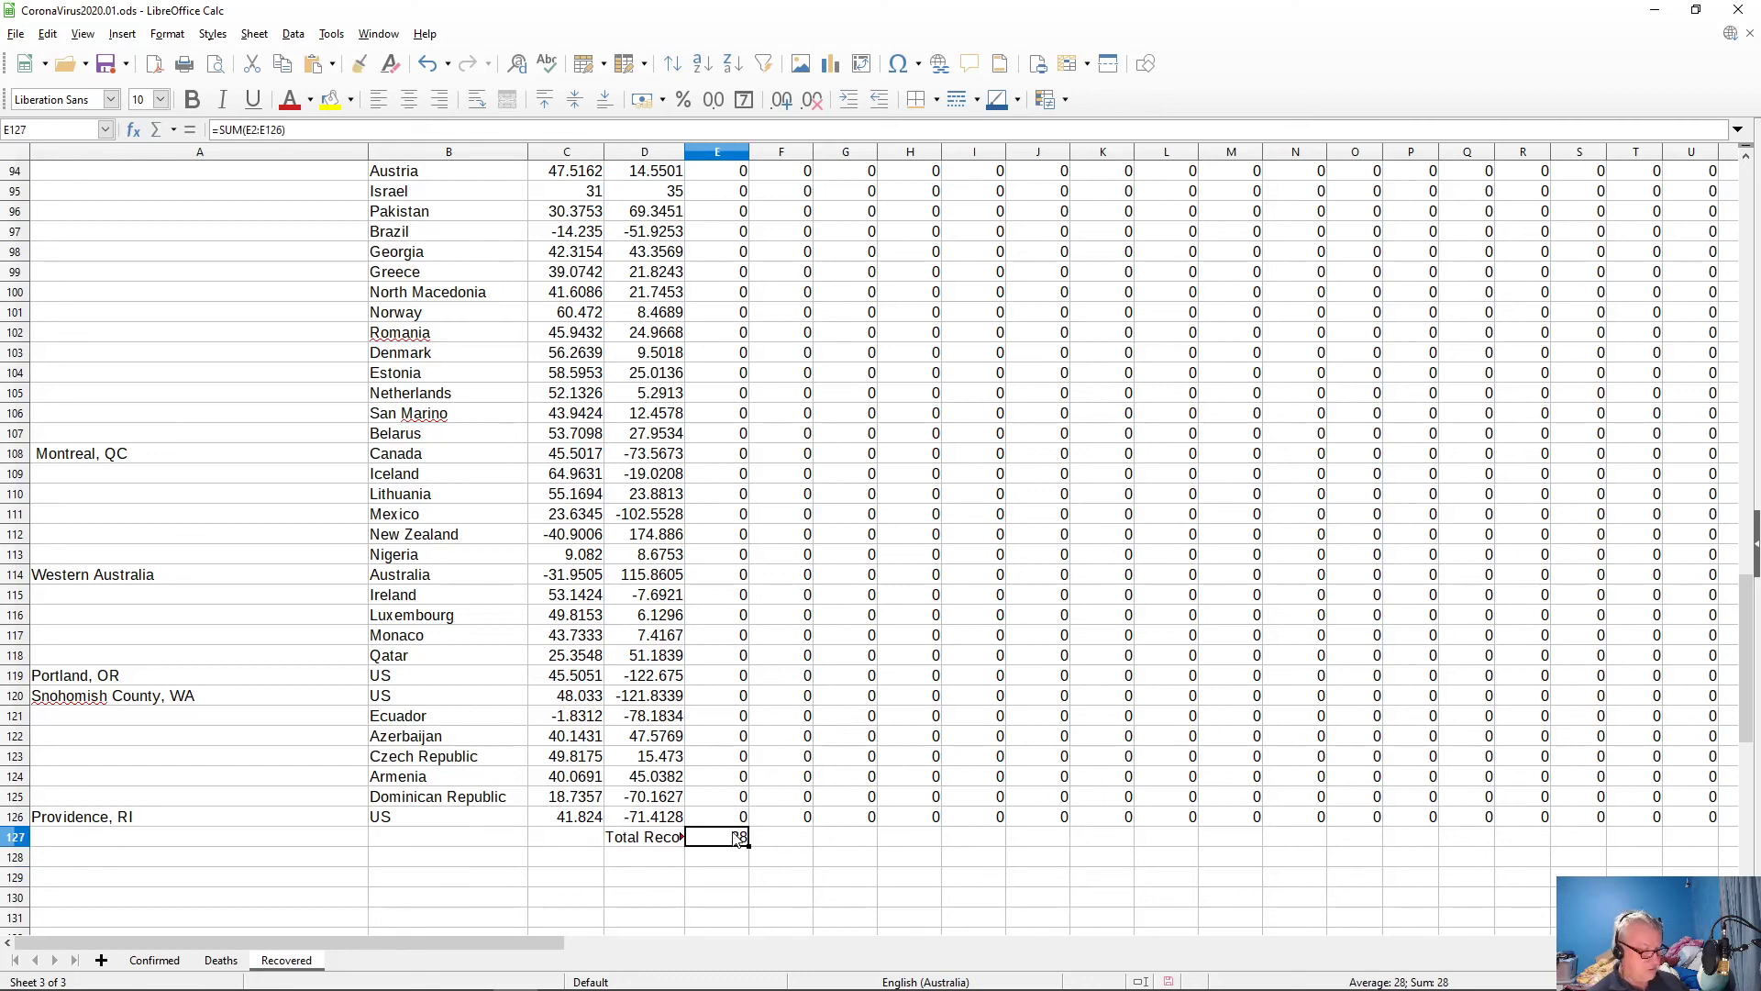
left_click(768, 840)
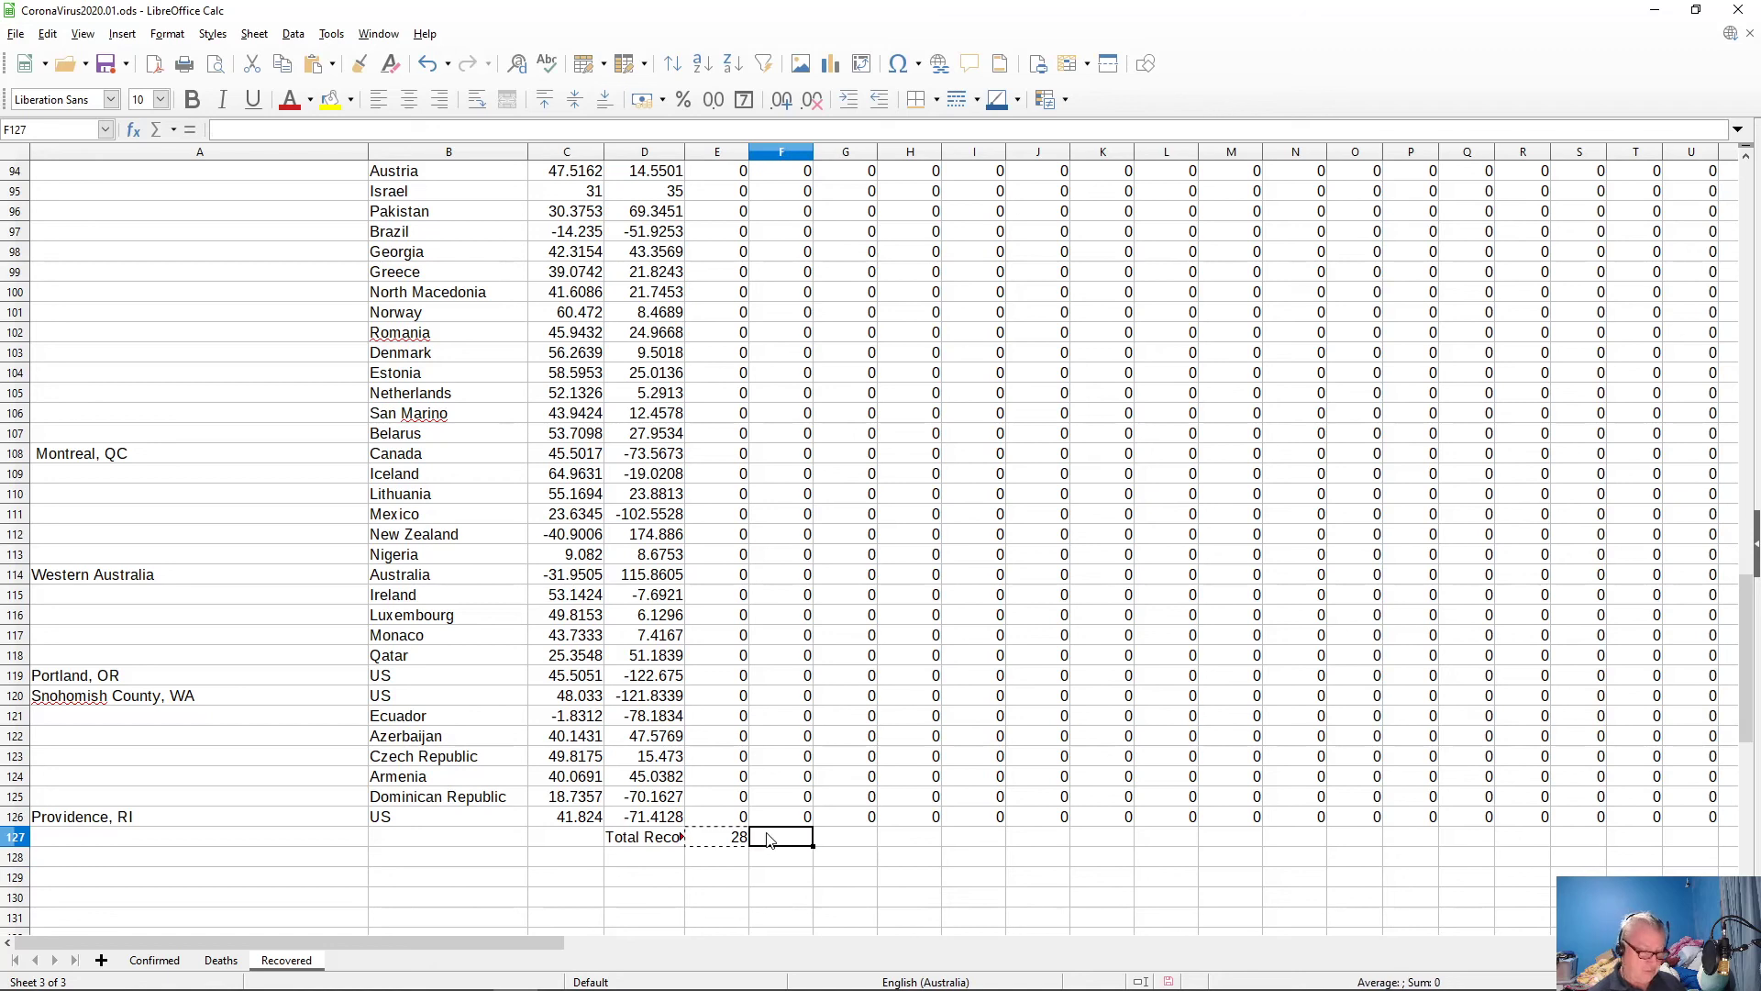
key("shift+Right")
key("shift+Right")
key("shift+Right")
key("shift+Right")
key("shift+Right")
key("shift+Right")
key("shift+Right")
key("shift+Right")
key("shift+Right")
key("shift+Right")
key("shift+Right")
key("shift+Right")
key("shift+Right")
key("shift+Right")
key("shift+Right")
key("shift+Right")
key("shift+Right")
key("shift+Right")
key("shift+Right")
key("shift+Right")
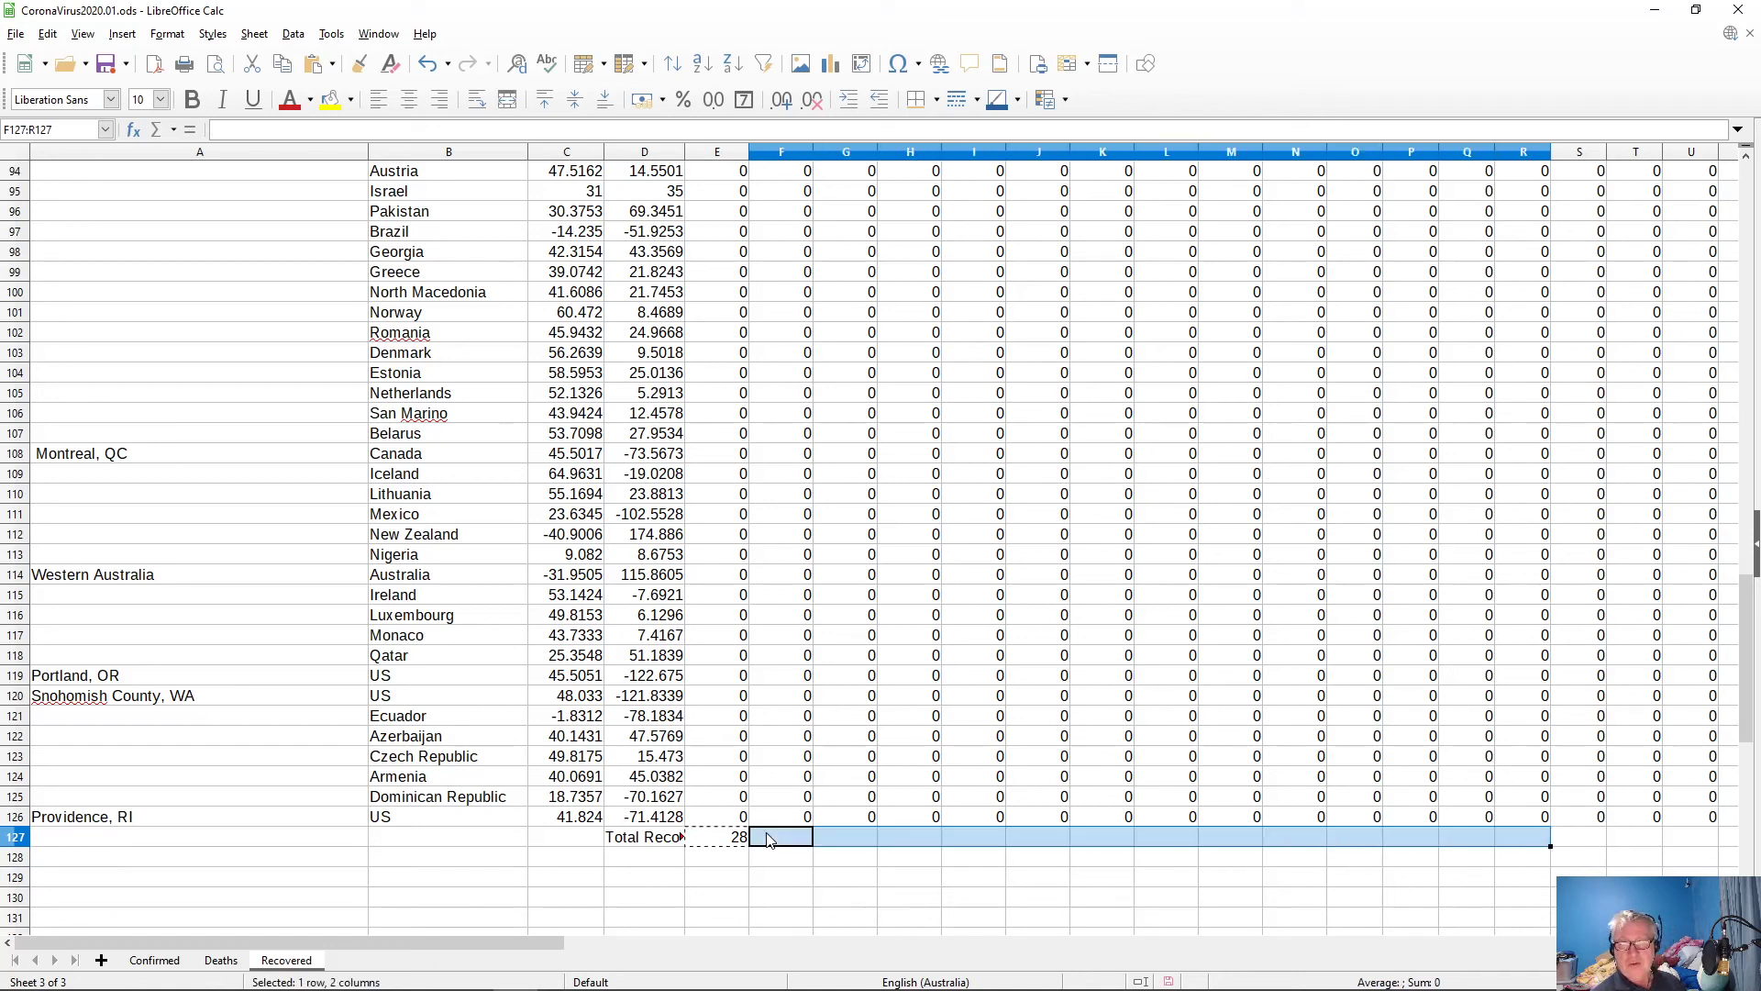
key("shift+Right")
key("shift+Right")
key("shift+Right")
key("shift+Right")
key("shift+Right")
key("shift+Right")
key("shift+Right")
key("shift+Right")
key("shift+Right")
key("shift+Right")
key("shift+Right")
key("shift+Right")
key("shift+Right")
key("shift+Right")
key("shift+Right")
key("shift+Right")
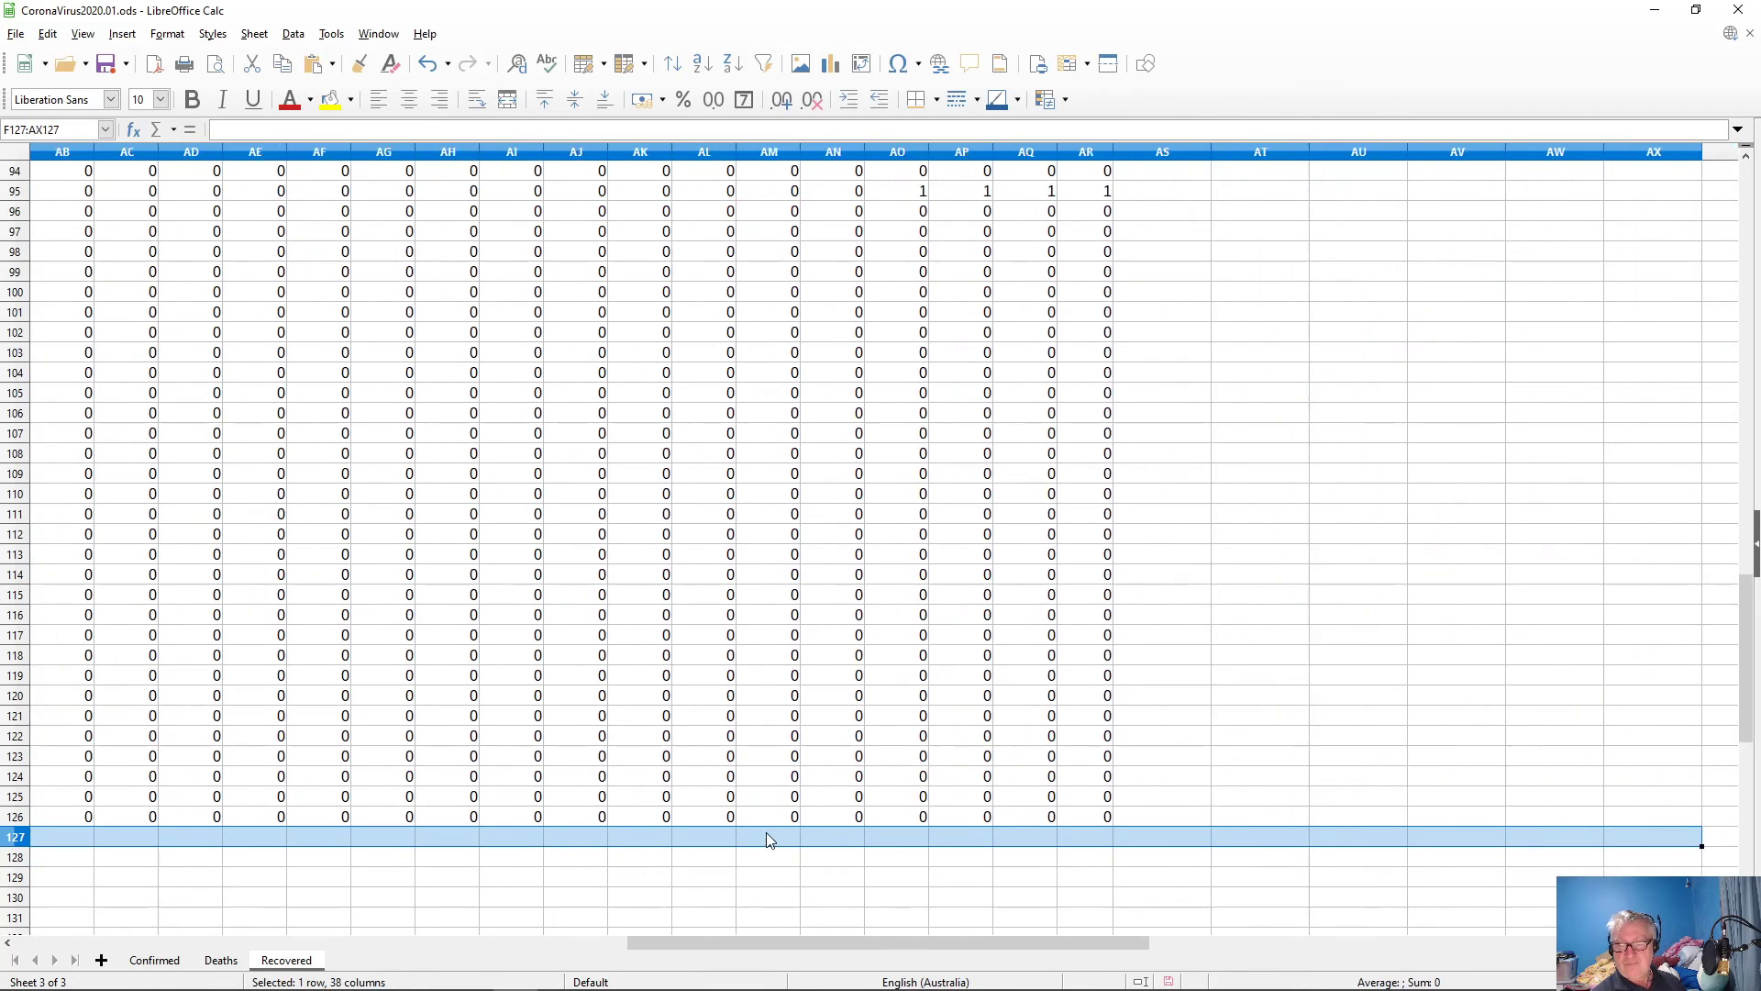
key("shift+Left")
key("shift+Left")
key("shift+Left")
key("shift+Left")
key("shift+Left")
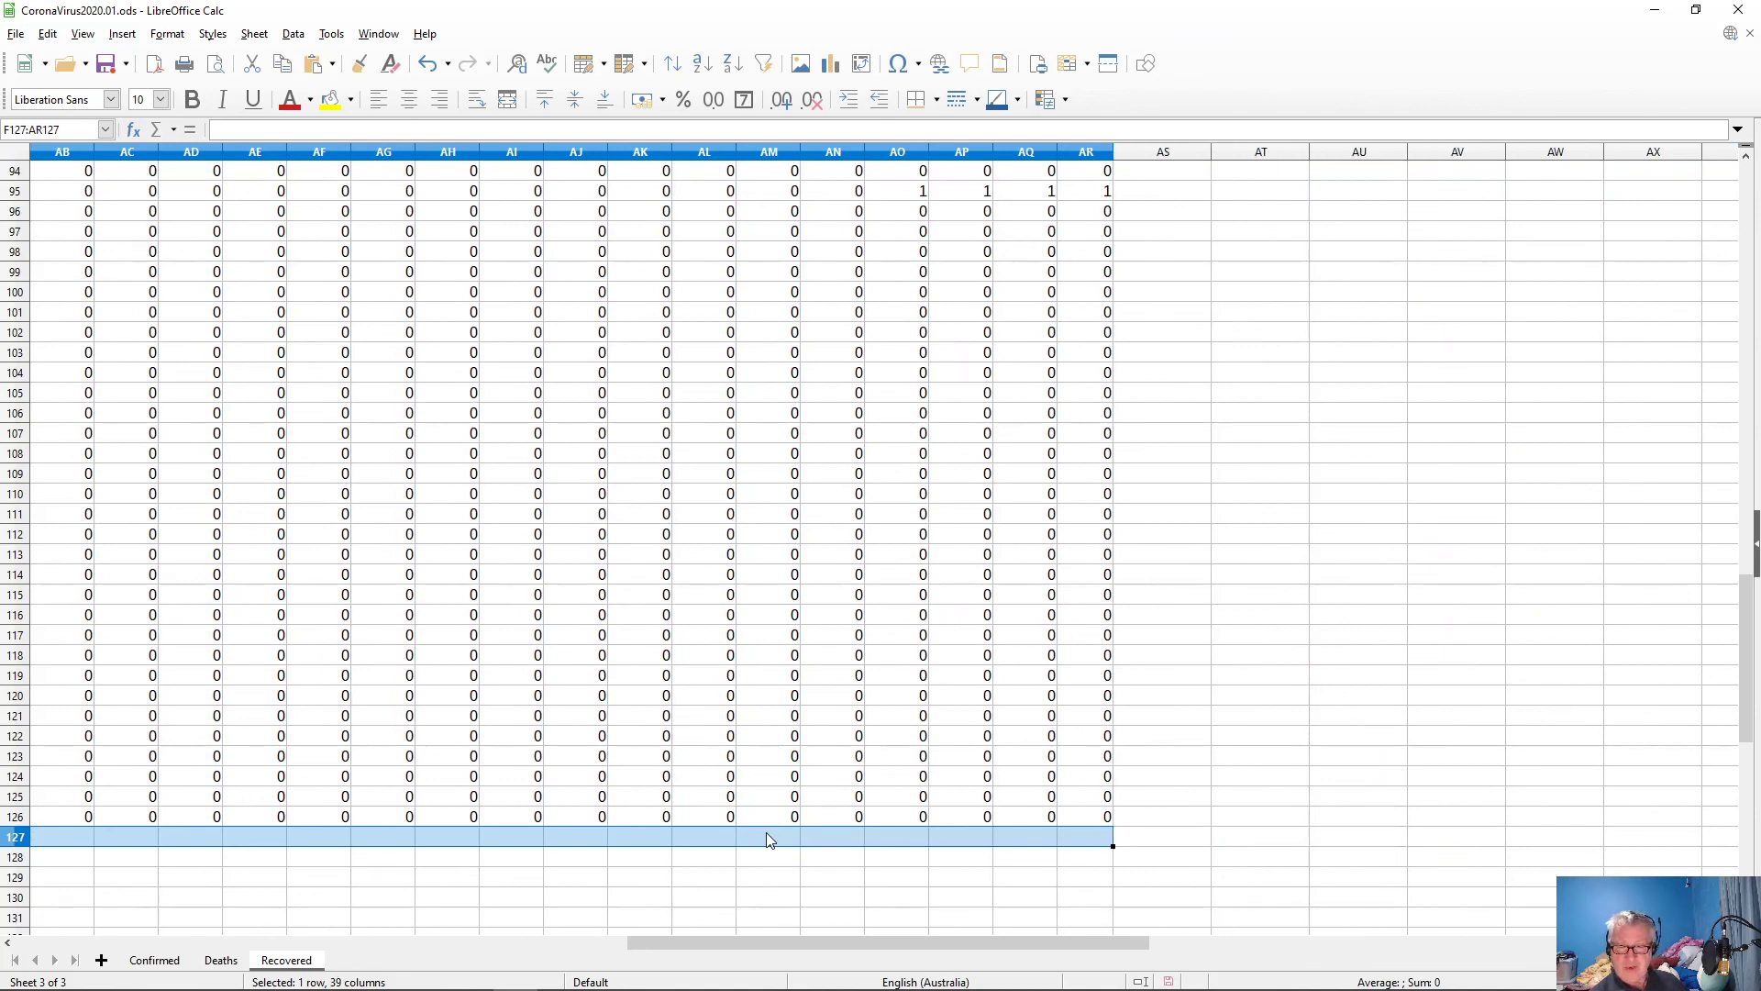
key("alt+equal")
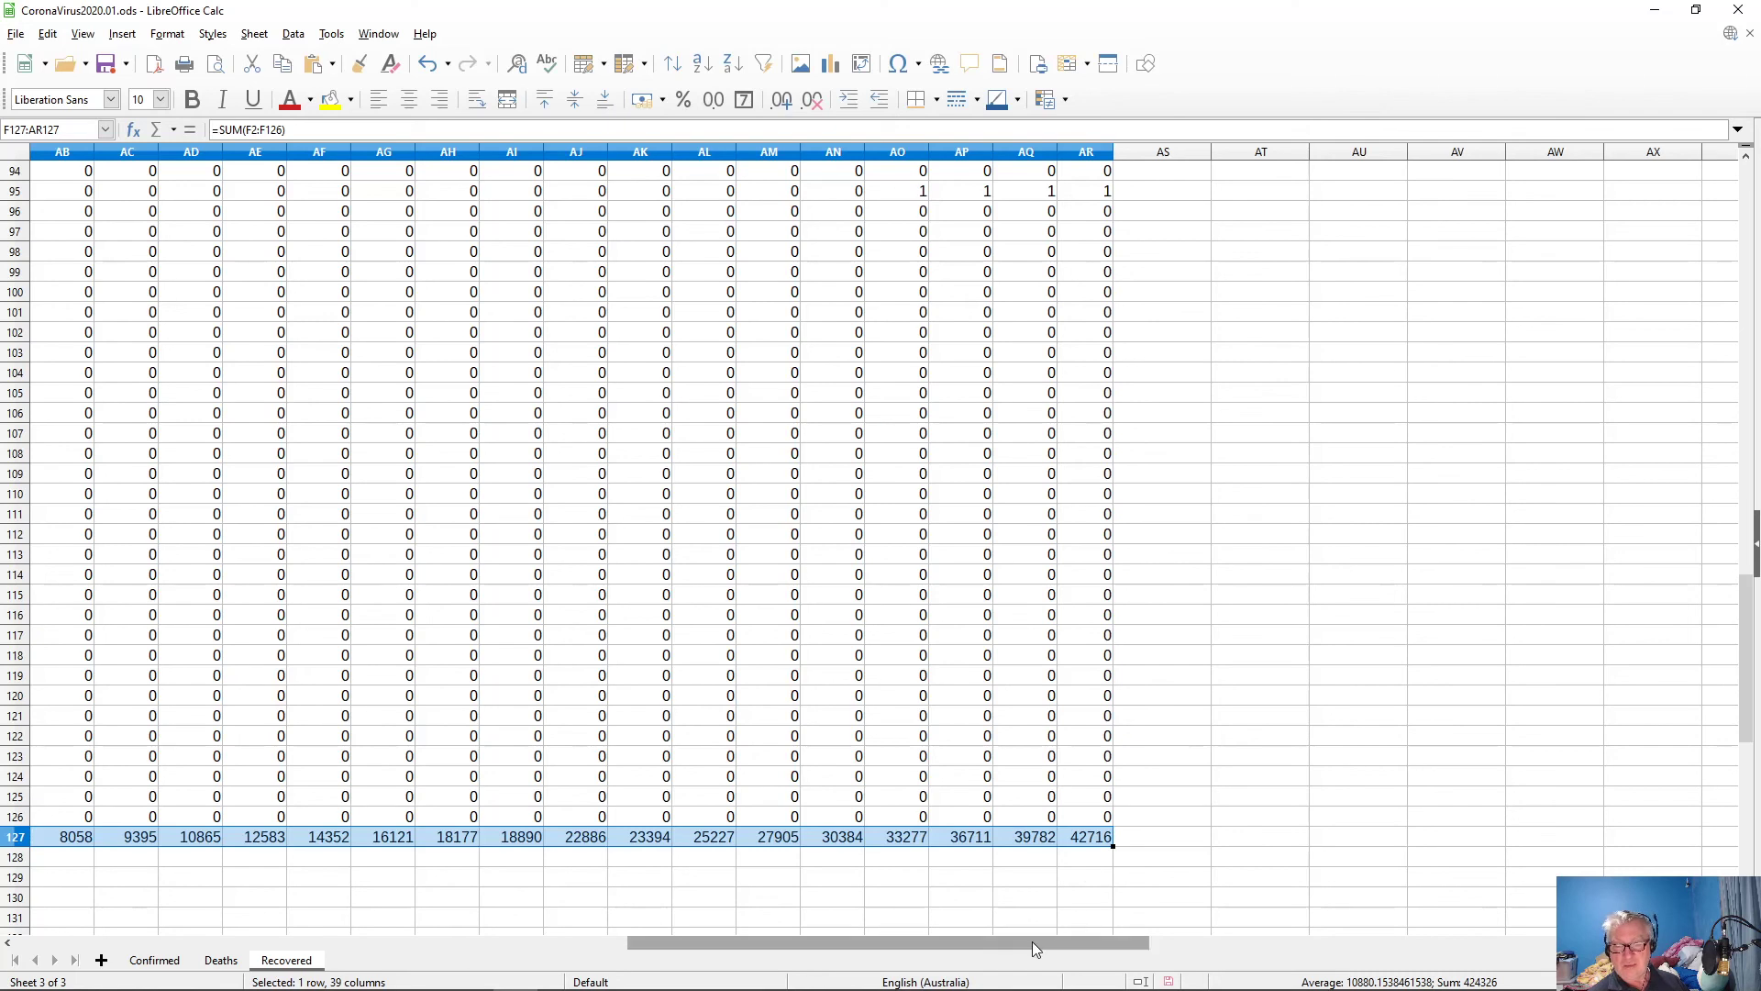
left_click_drag(1045, 942, 323, 943)
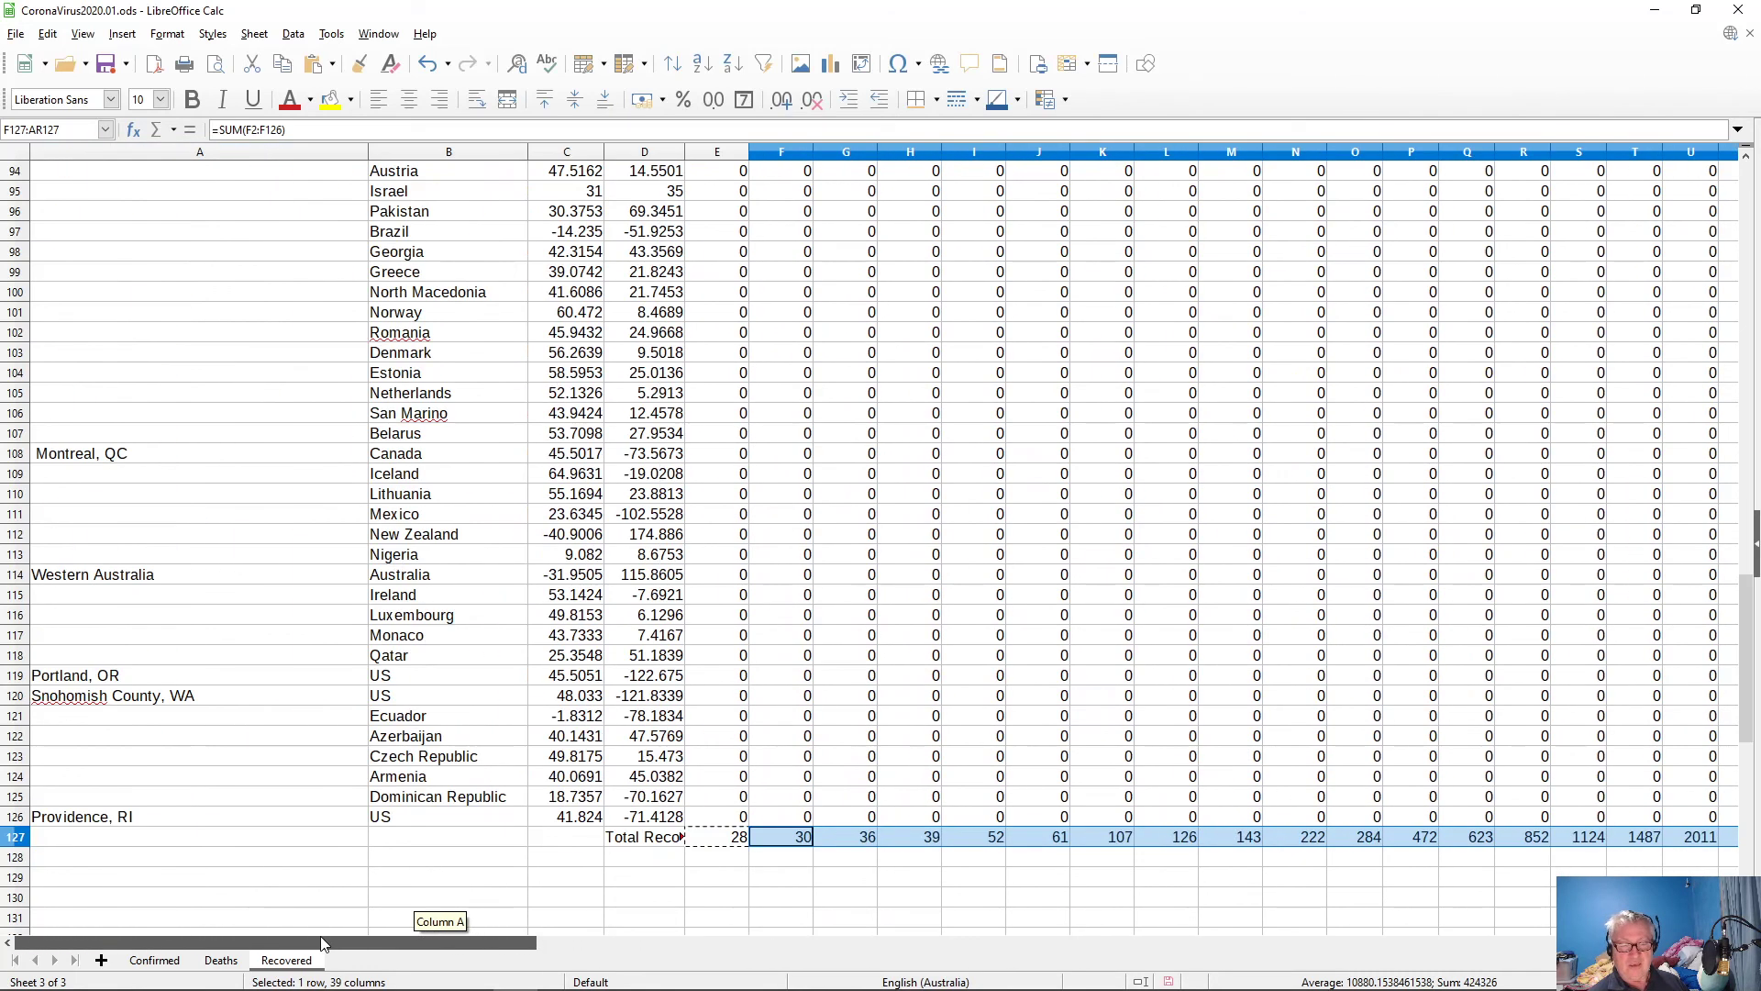
- Add a "Total Deaths" row label in D128, below the Total Recovered row
left_click(727, 859)
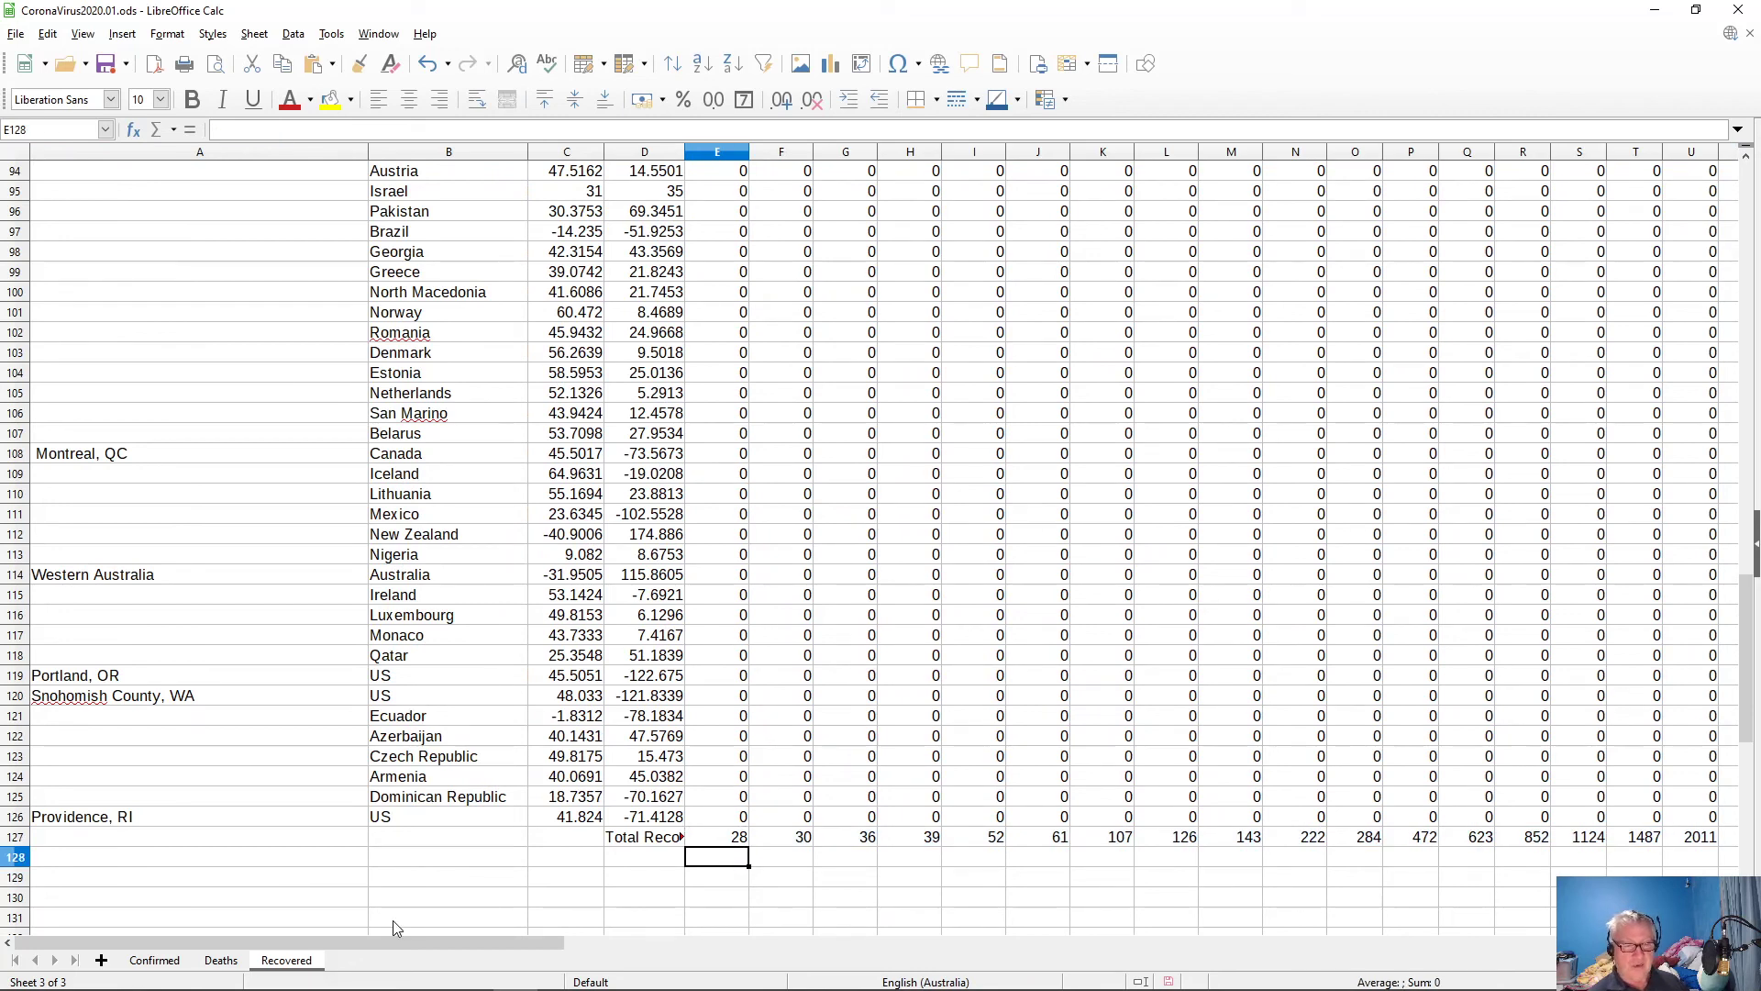
left_click(638, 864)
left_click(706, 866)
left_click(628, 870)
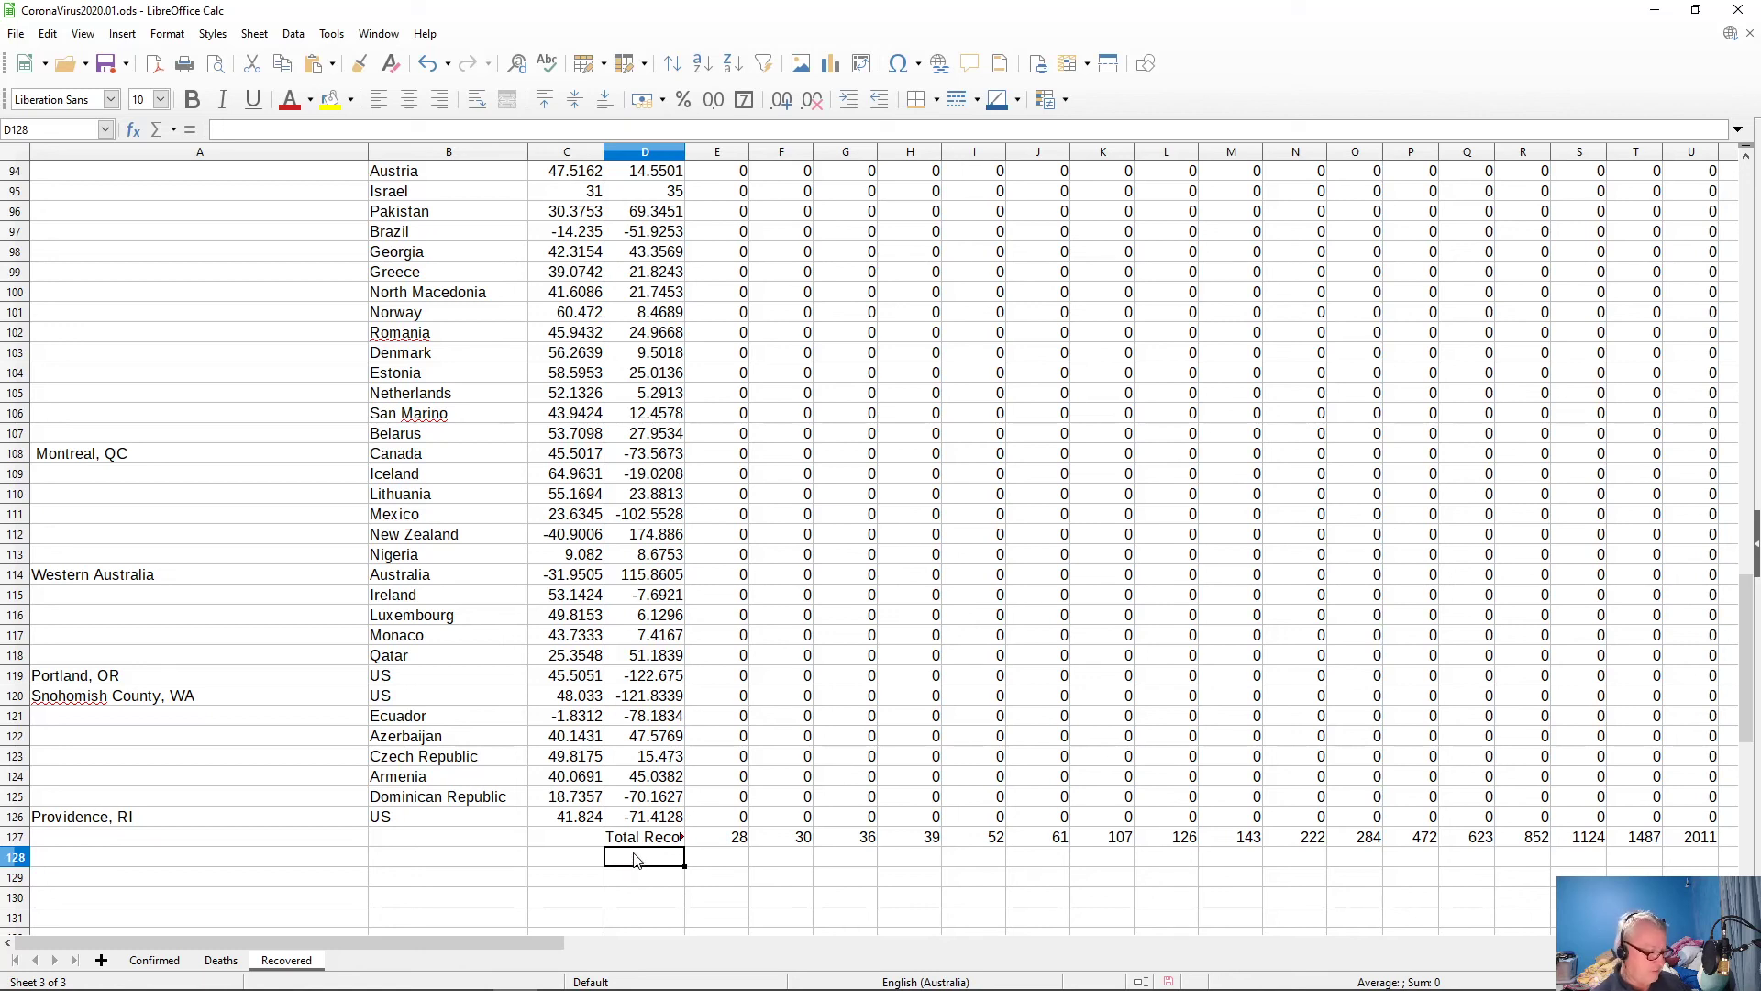
type("To")
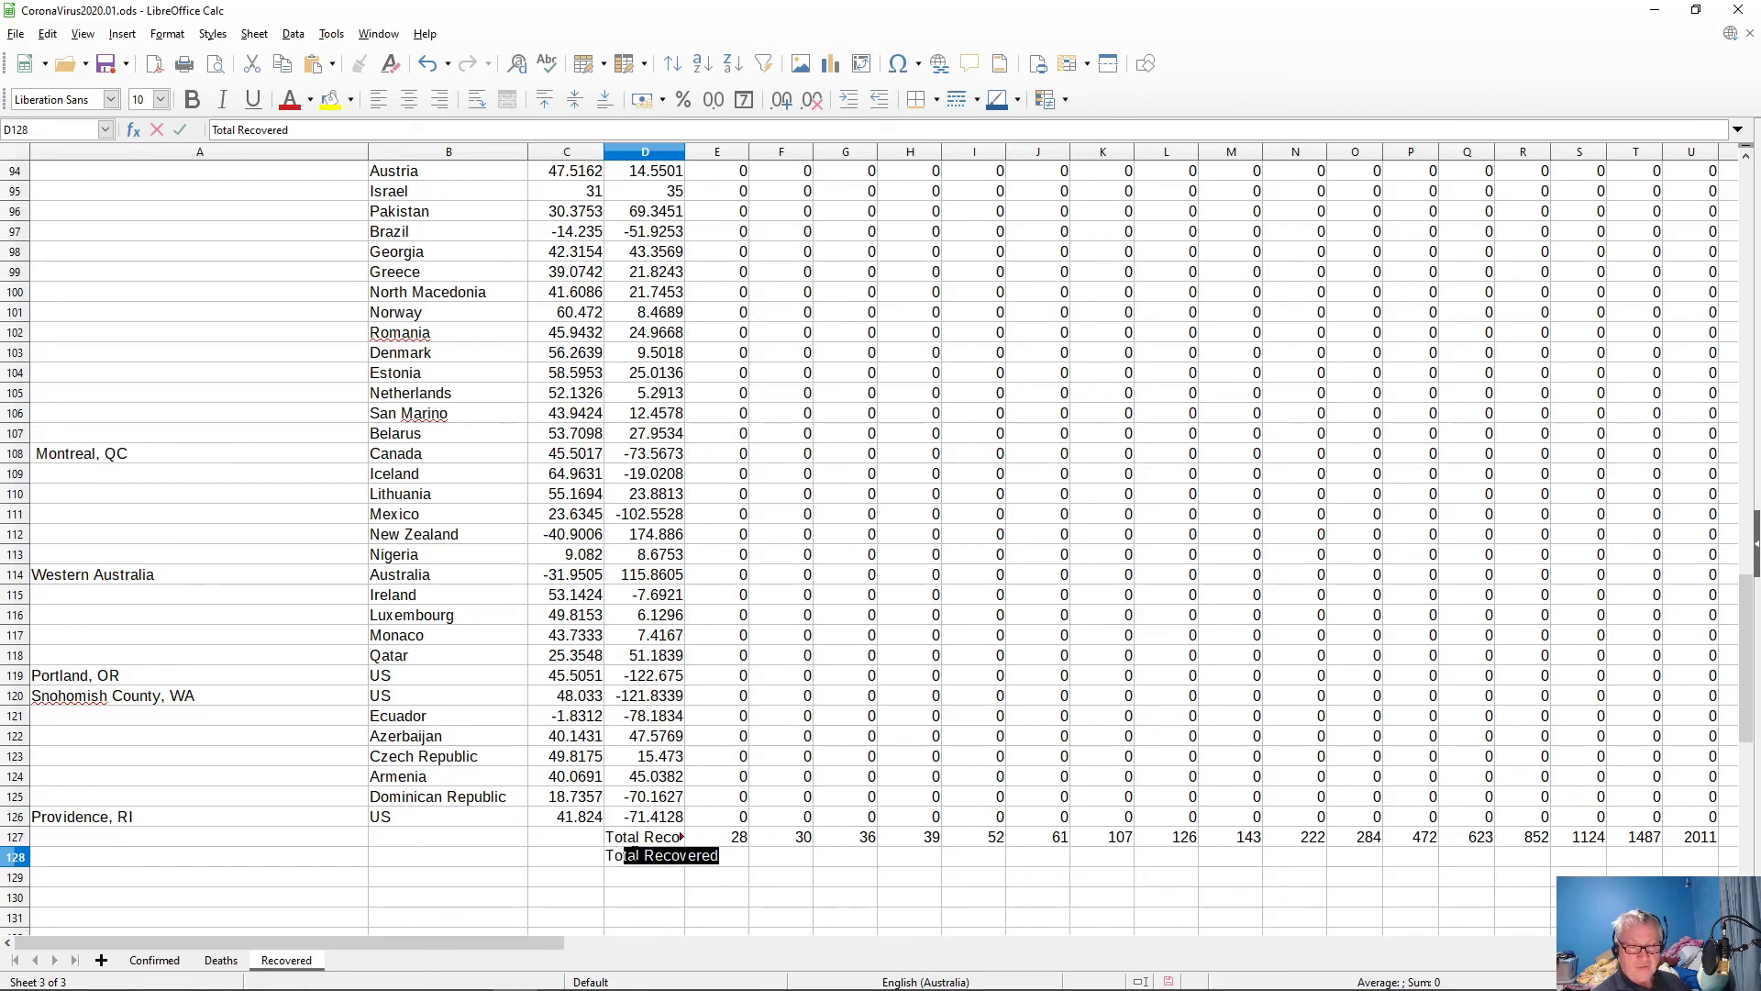
type("tal Deaths")
key("Return")
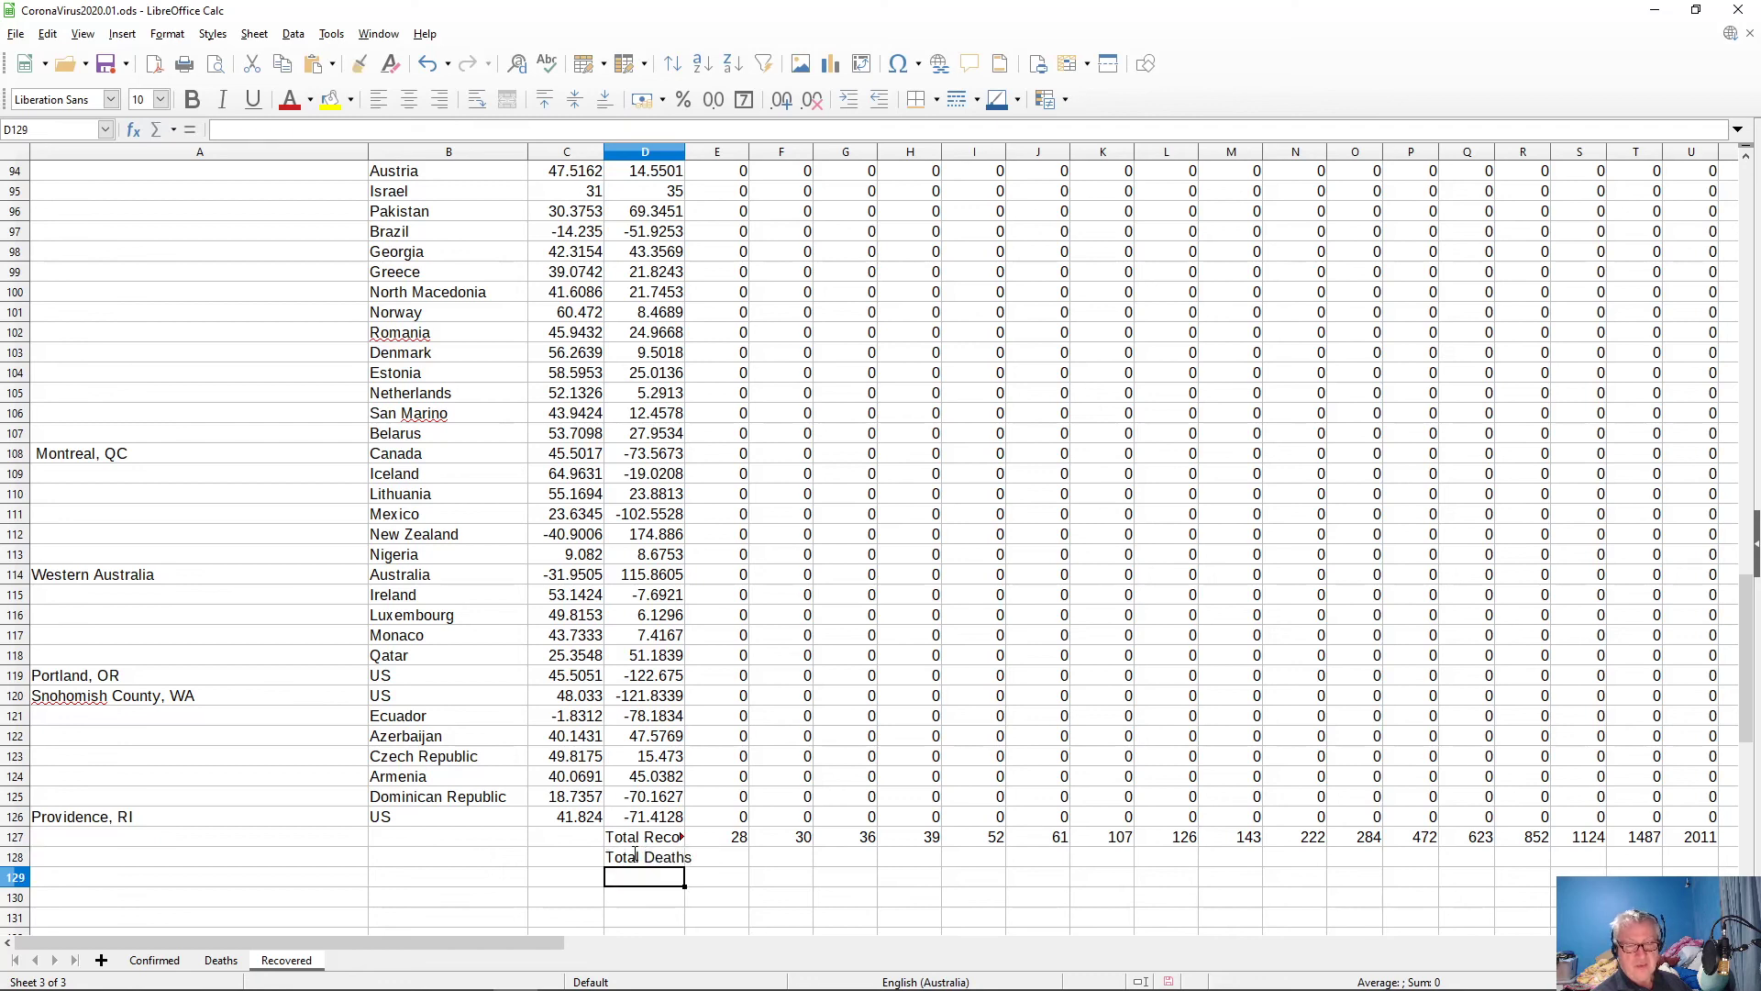
- Link the 1/22/20 Total Deaths cell, E128 in the Recovered sheet, to cell E127 of the Deaths sheet
key("Up")
key("Right")
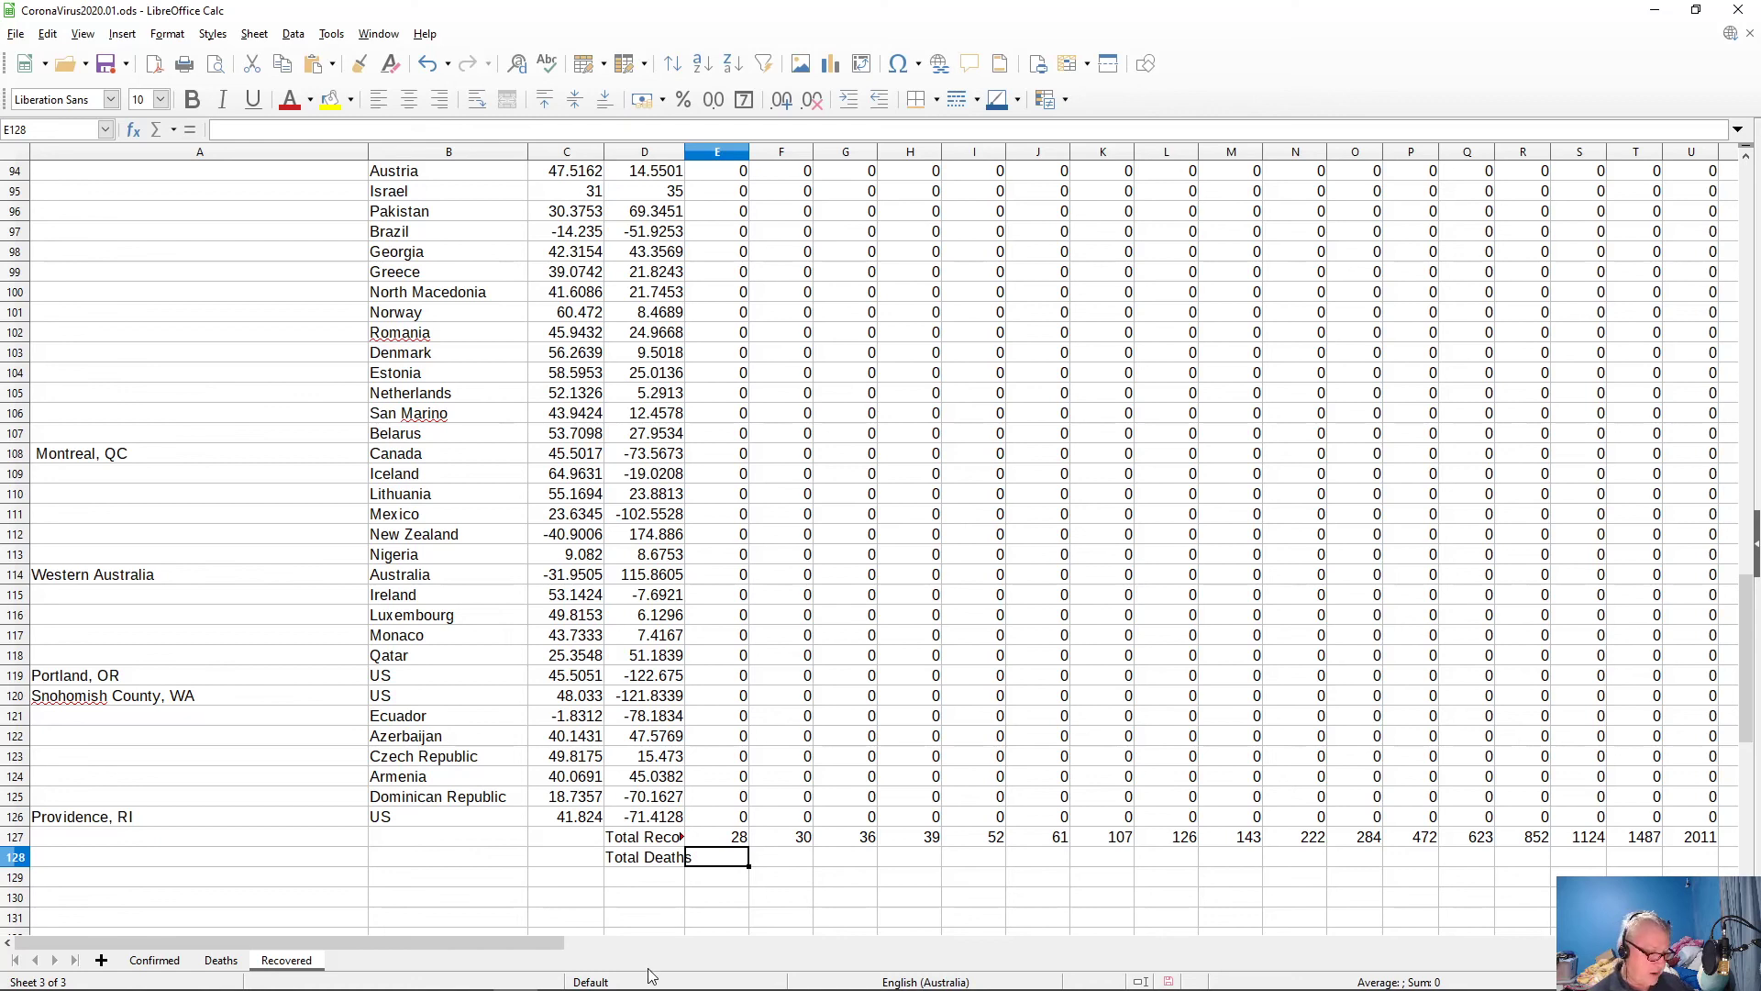
type("=")
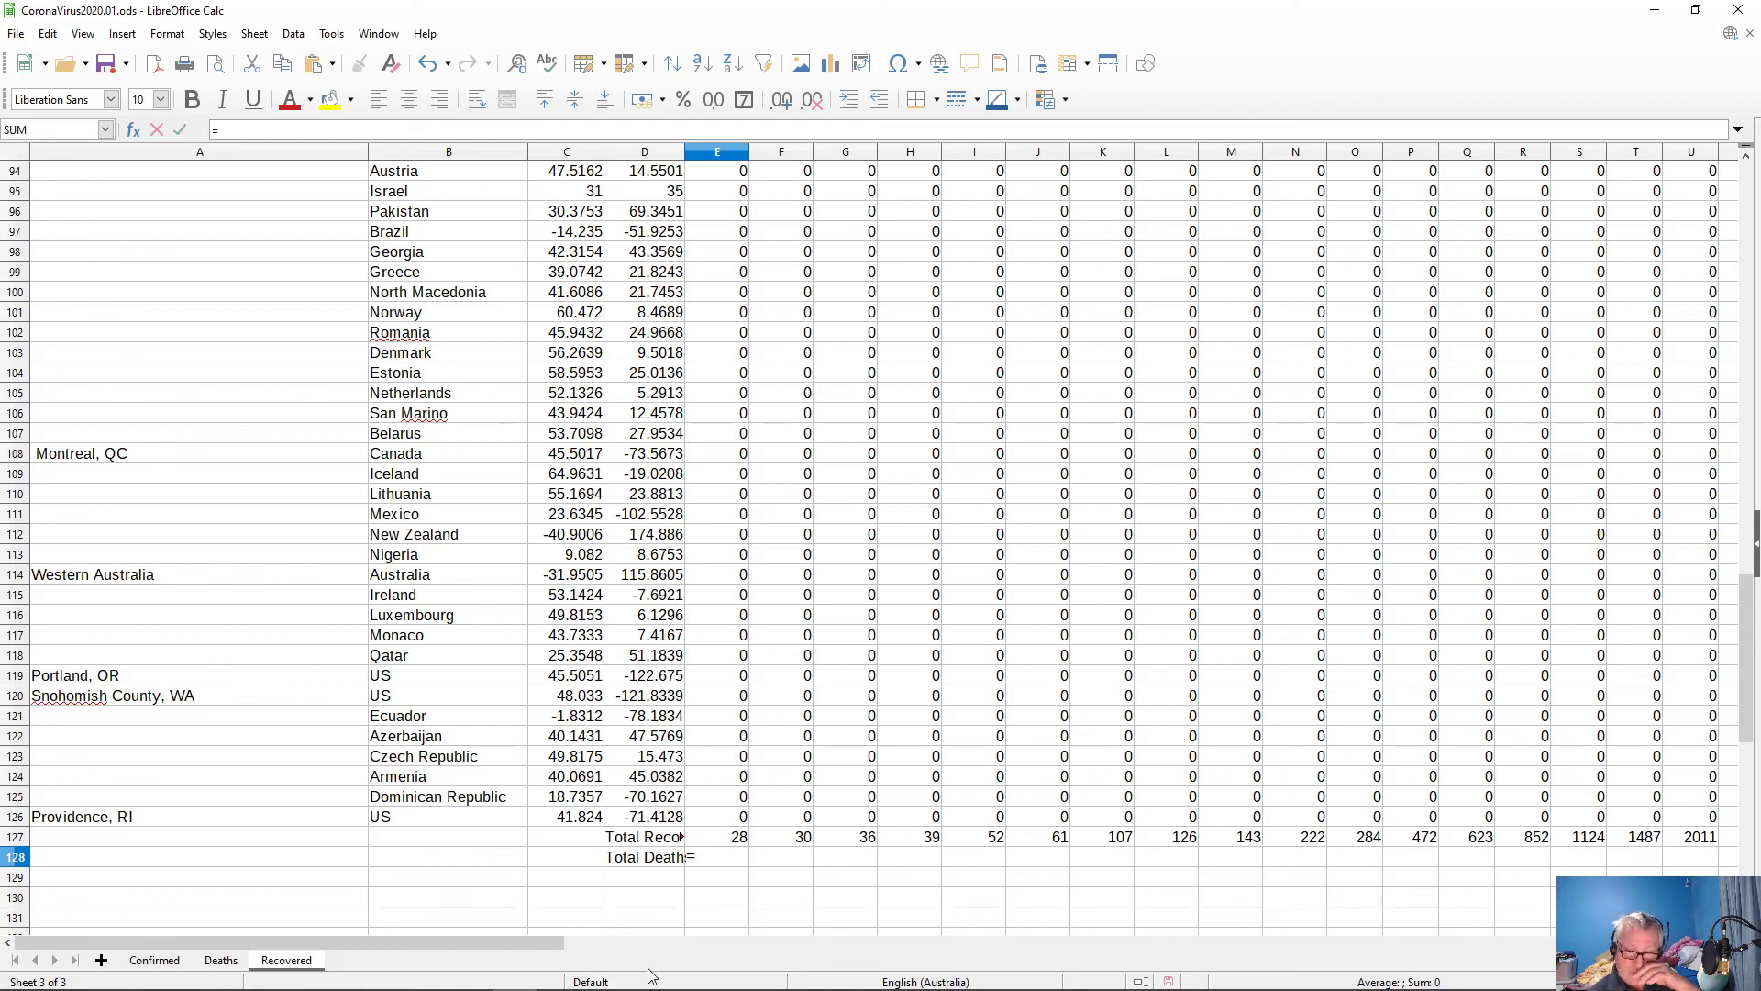
left_click(222, 963)
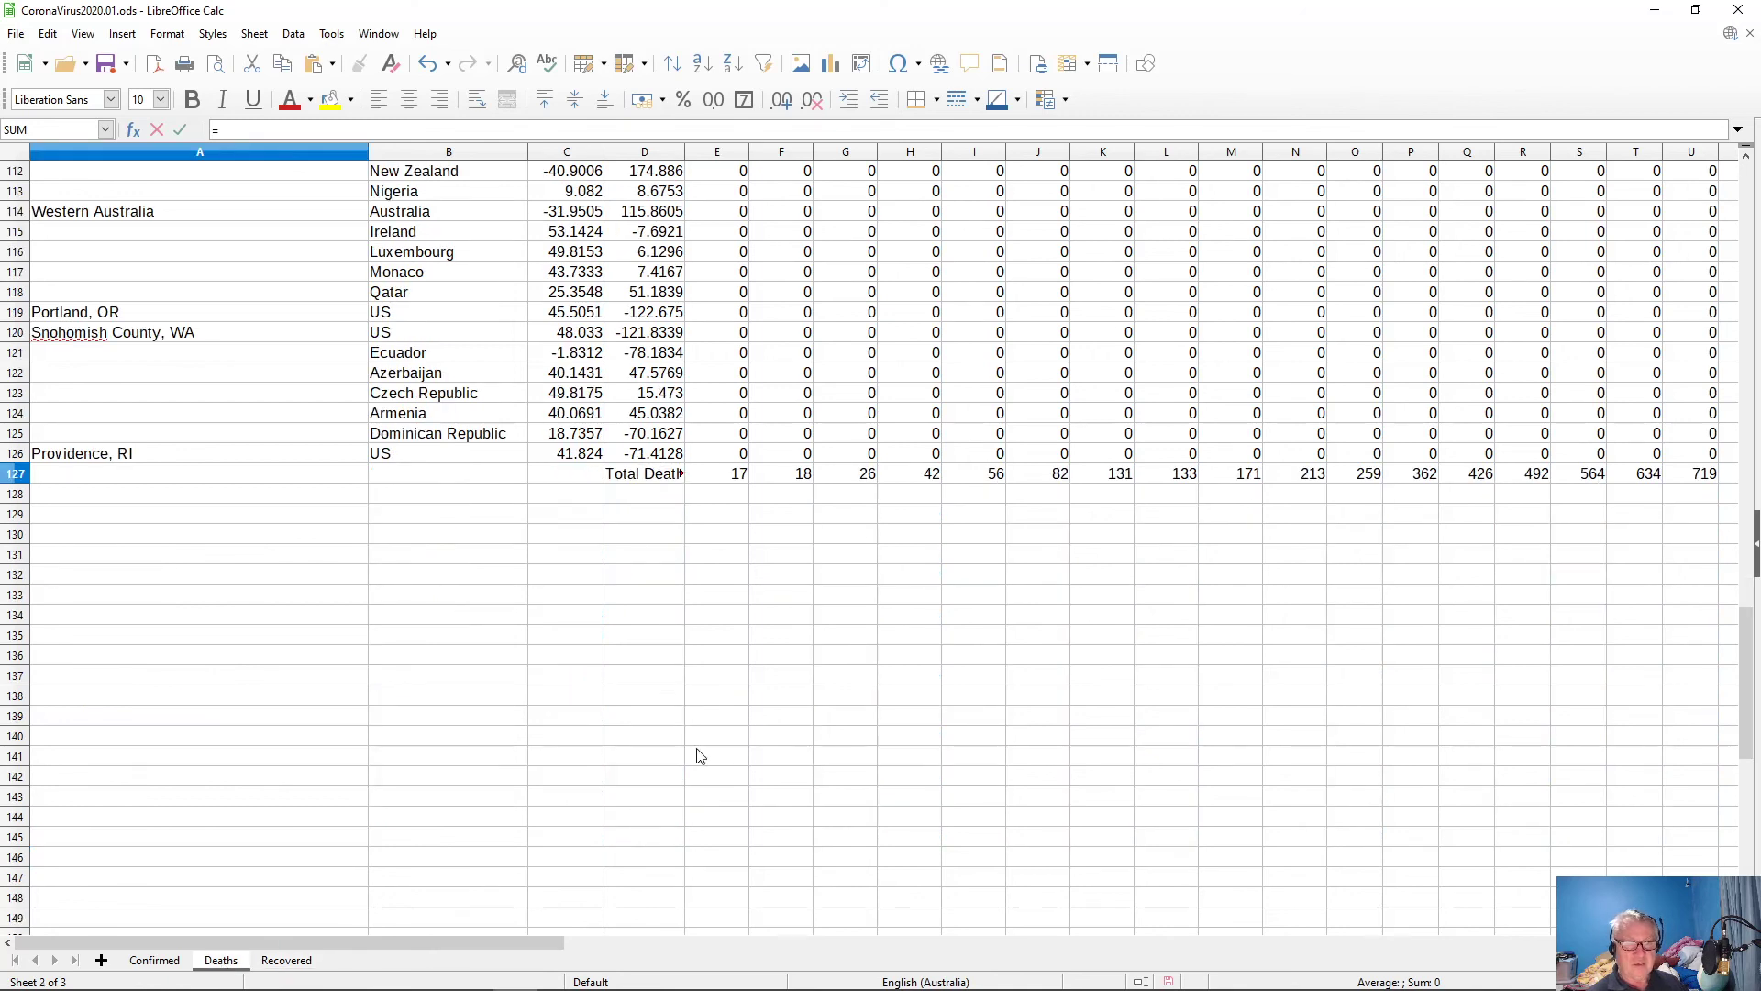
left_click(727, 475)
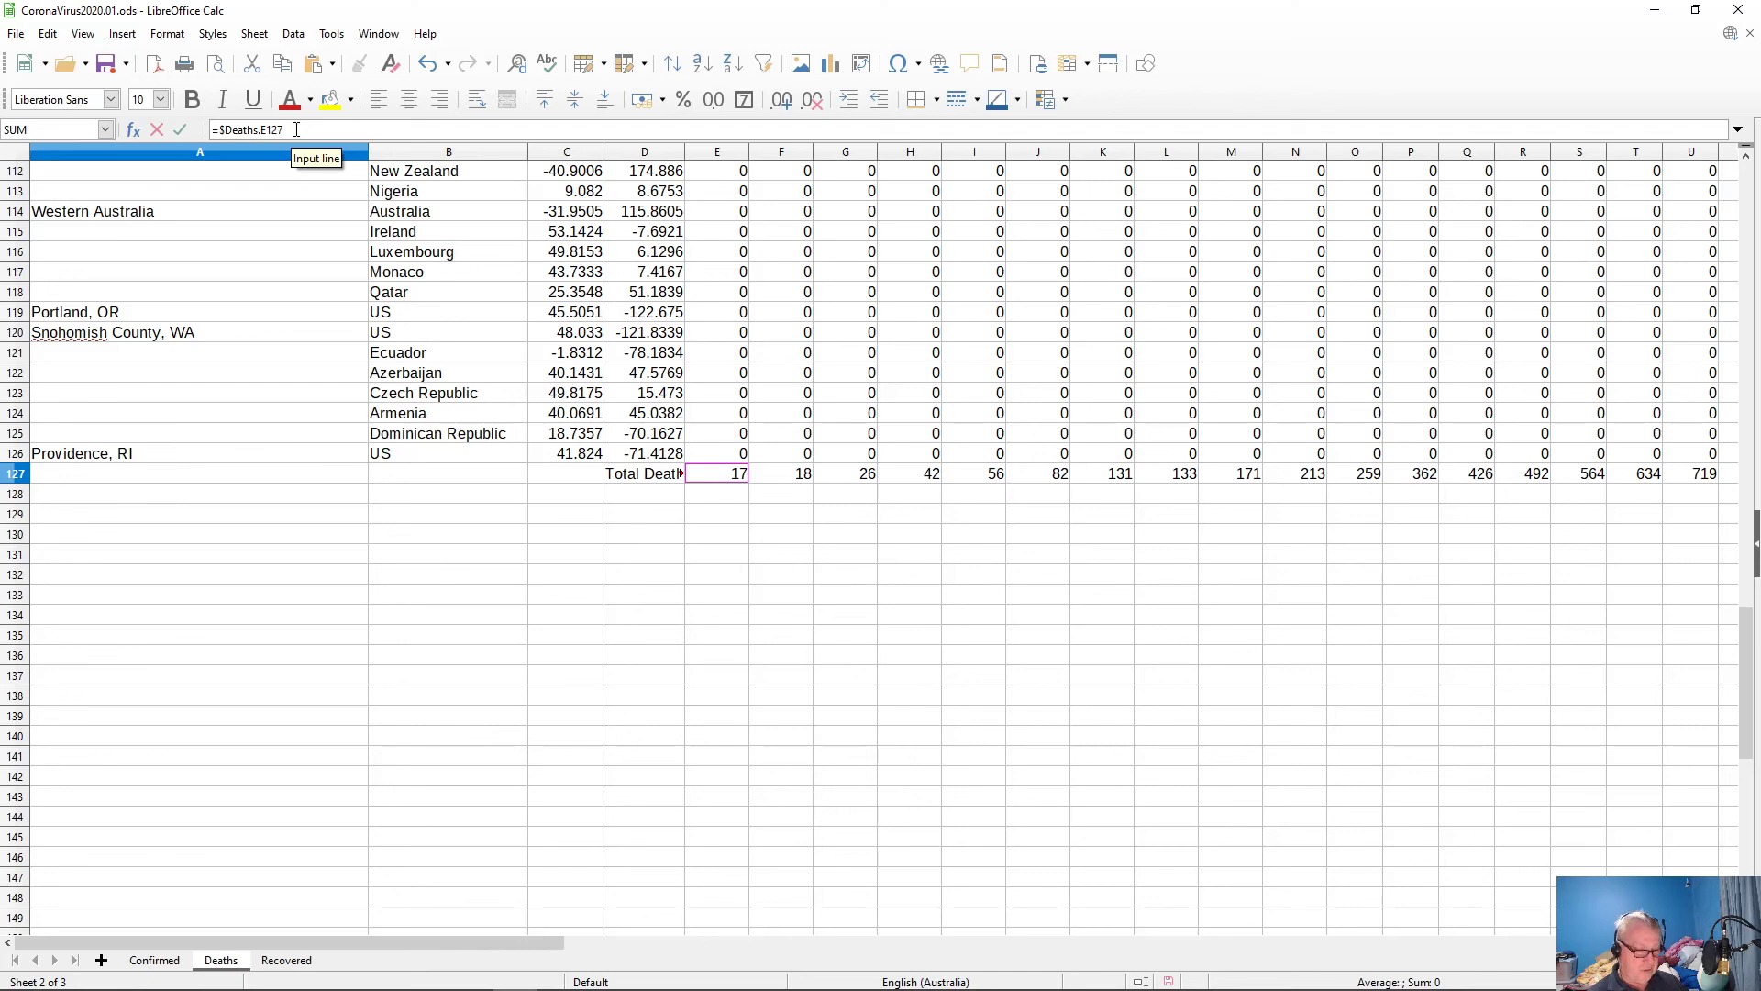
key("Return")
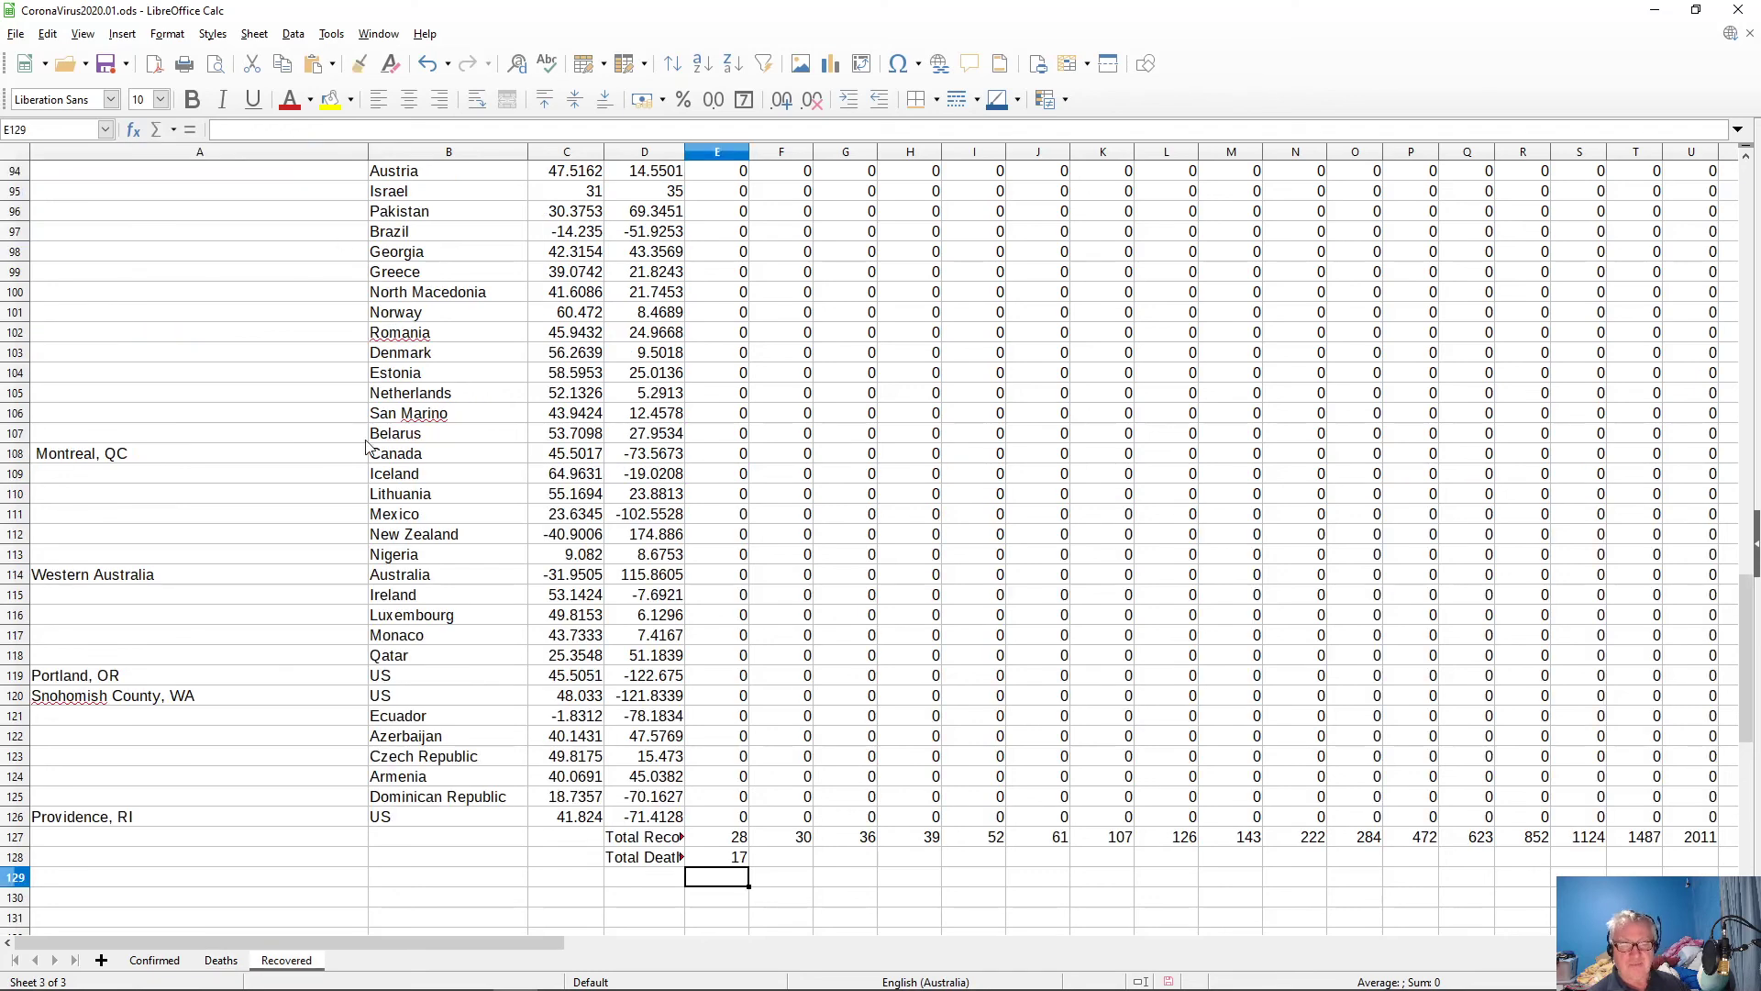
left_click(727, 862)
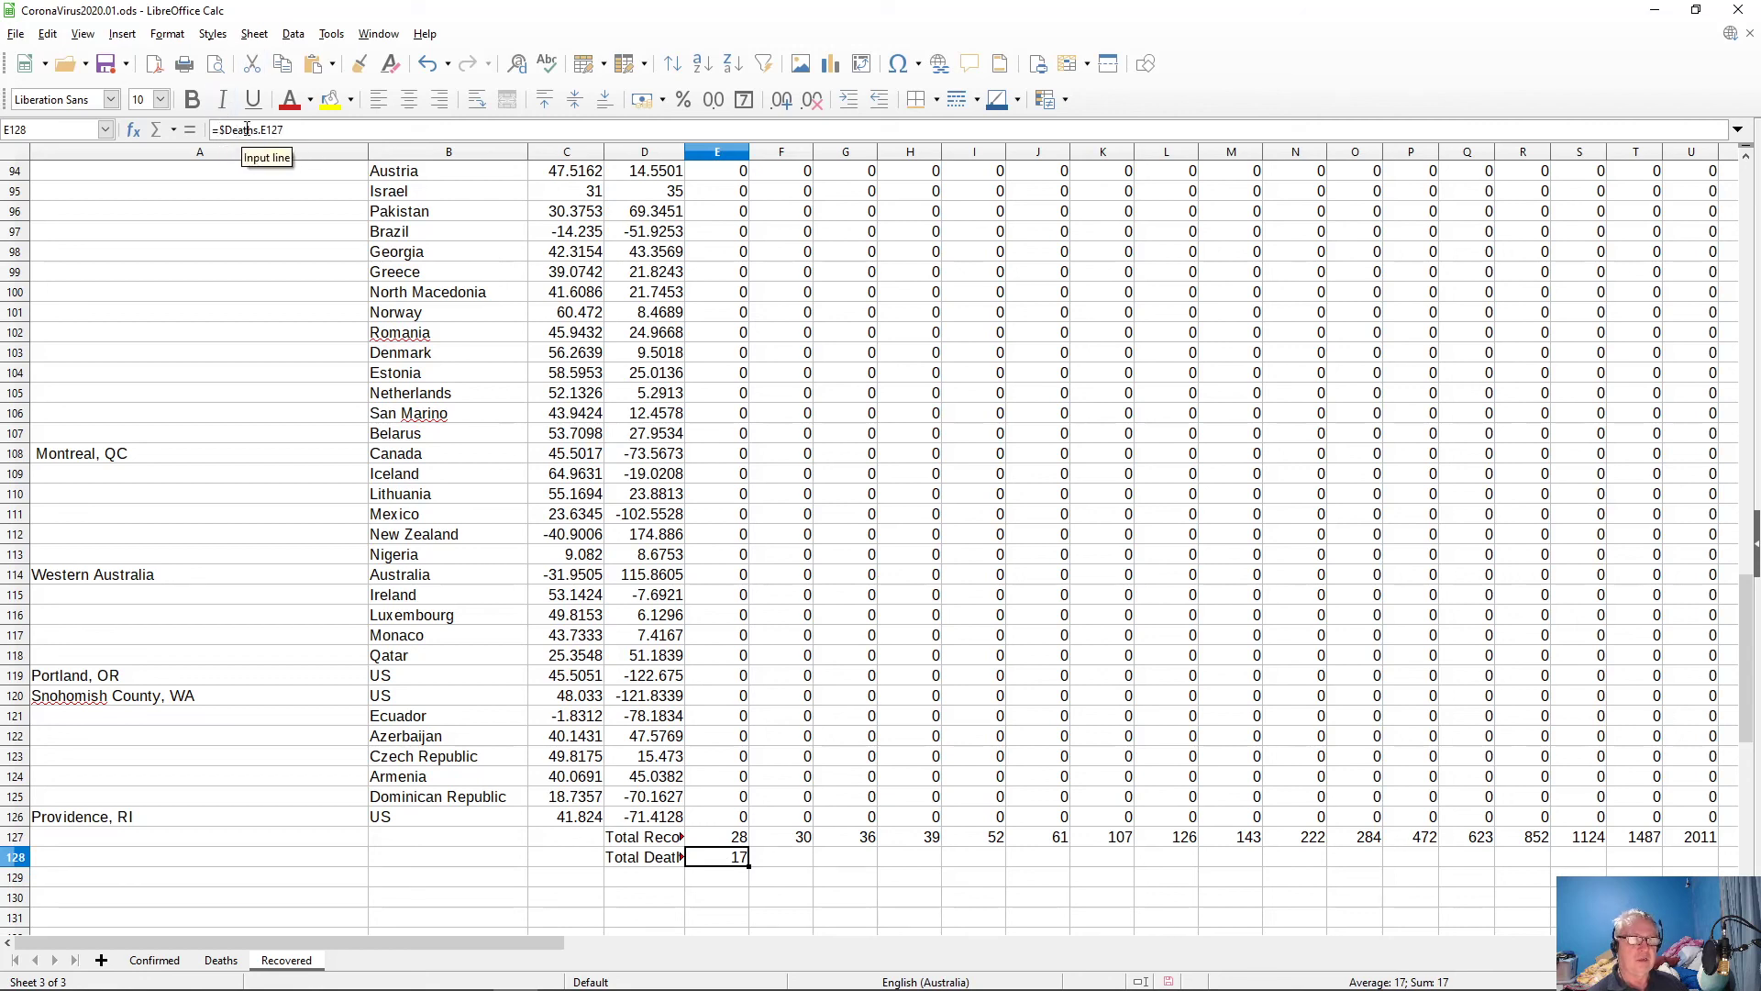
left_click(221, 961)
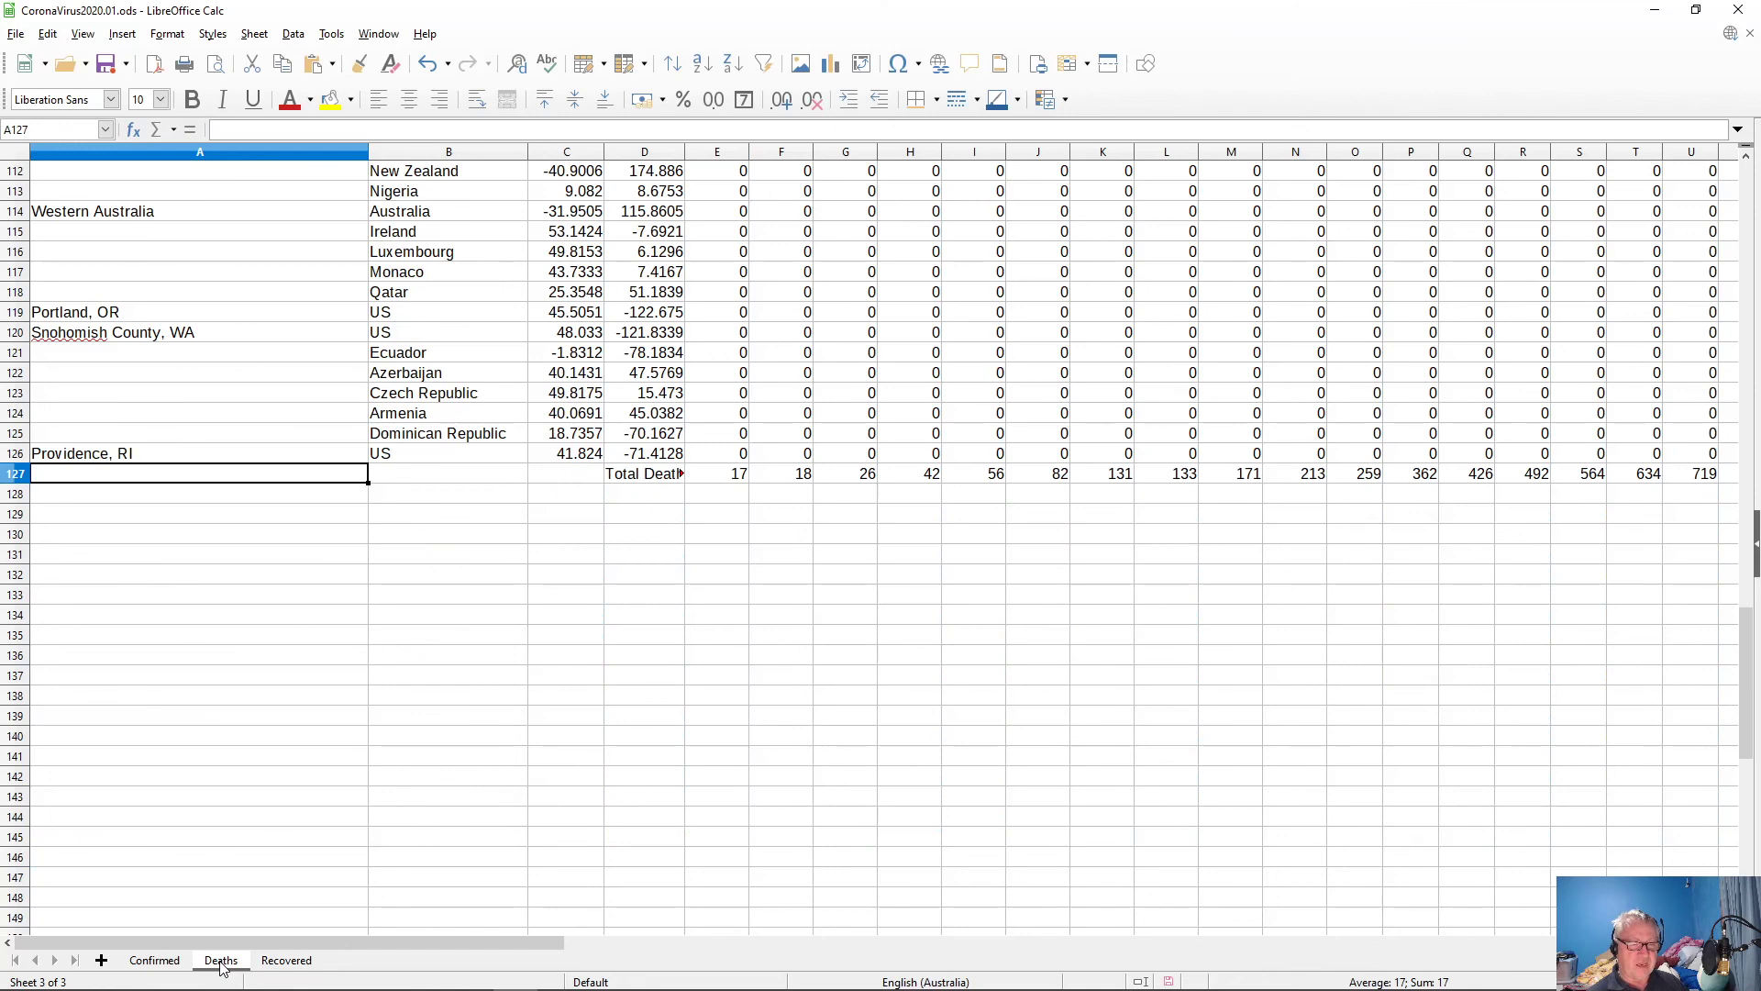
left_click(275, 963)
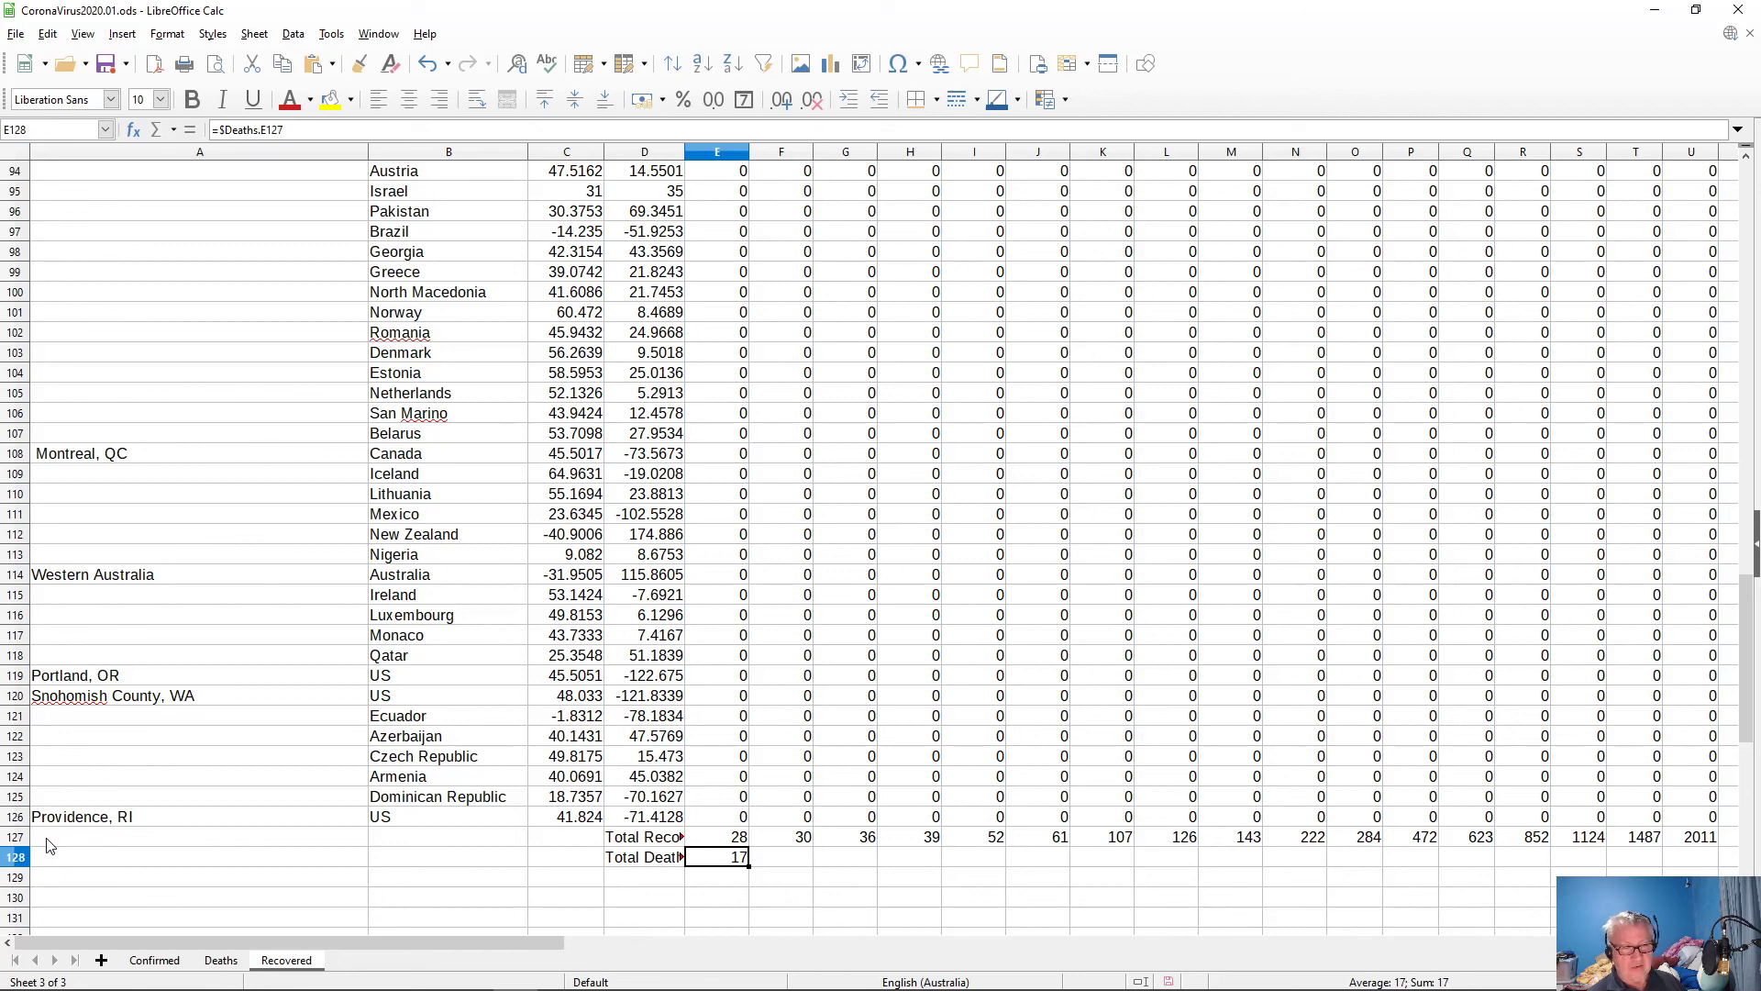
- Insert a blank row above the Total Recovered row at row 127 of the Recovered sheet
left_click(16, 837)
right_click(19, 840)
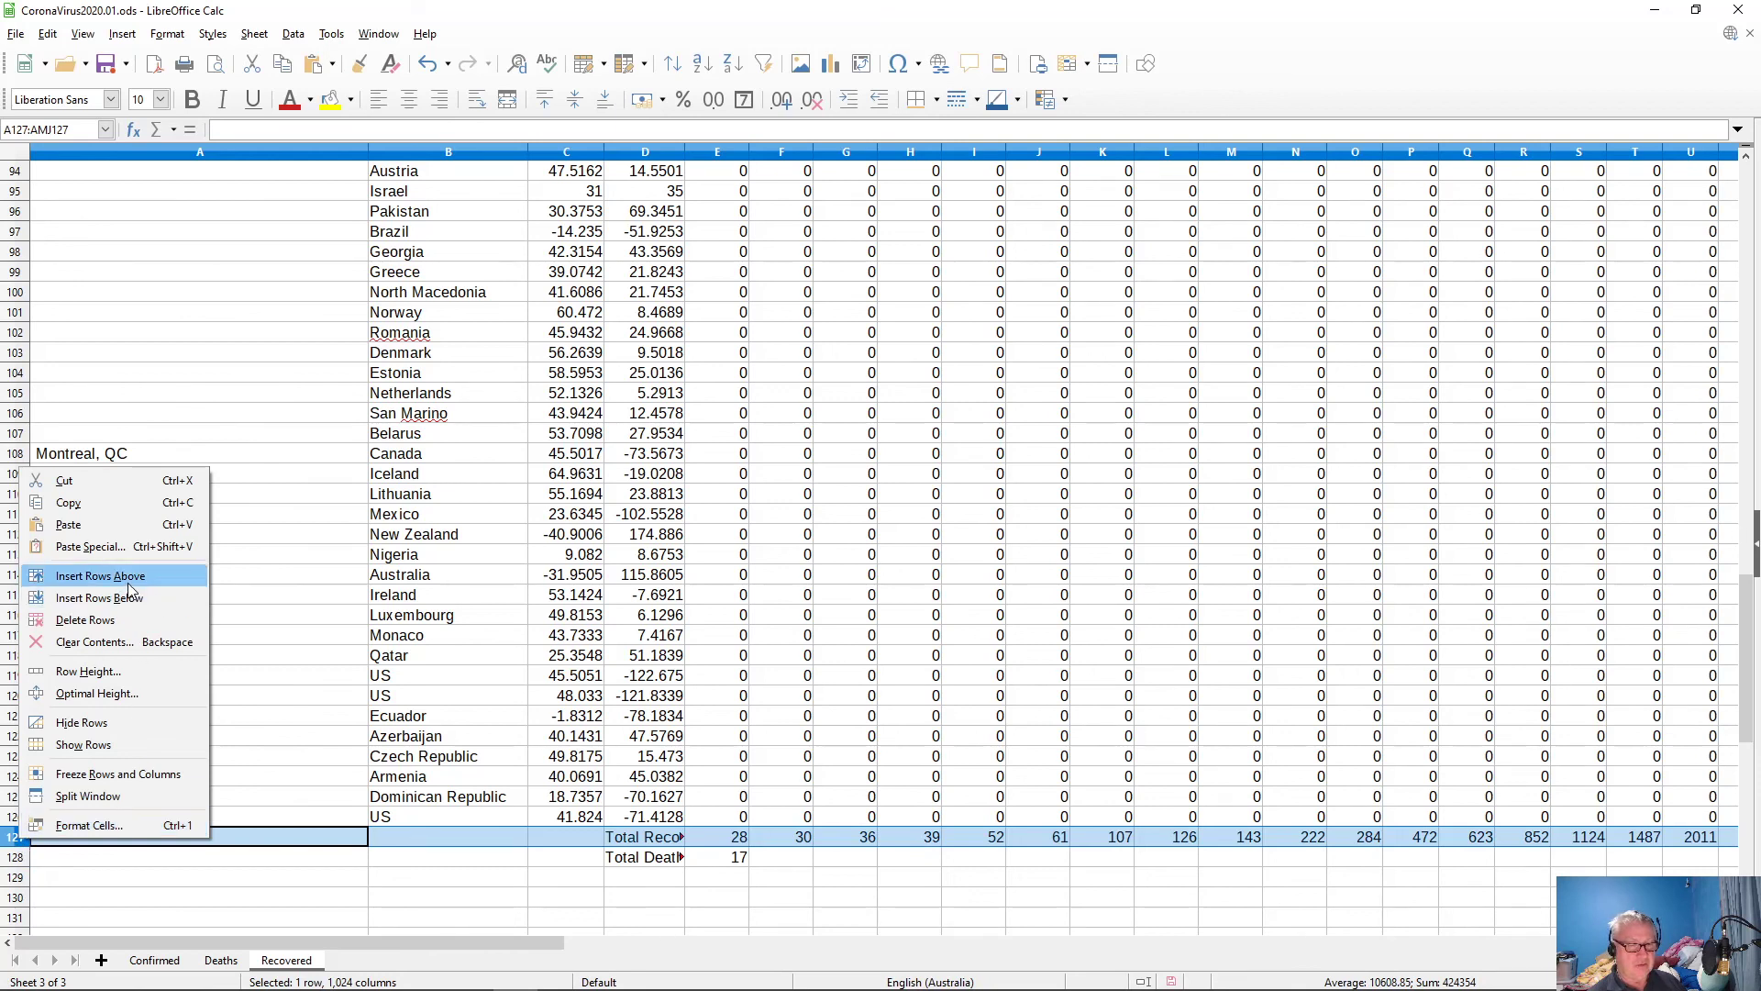
left_click(128, 585)
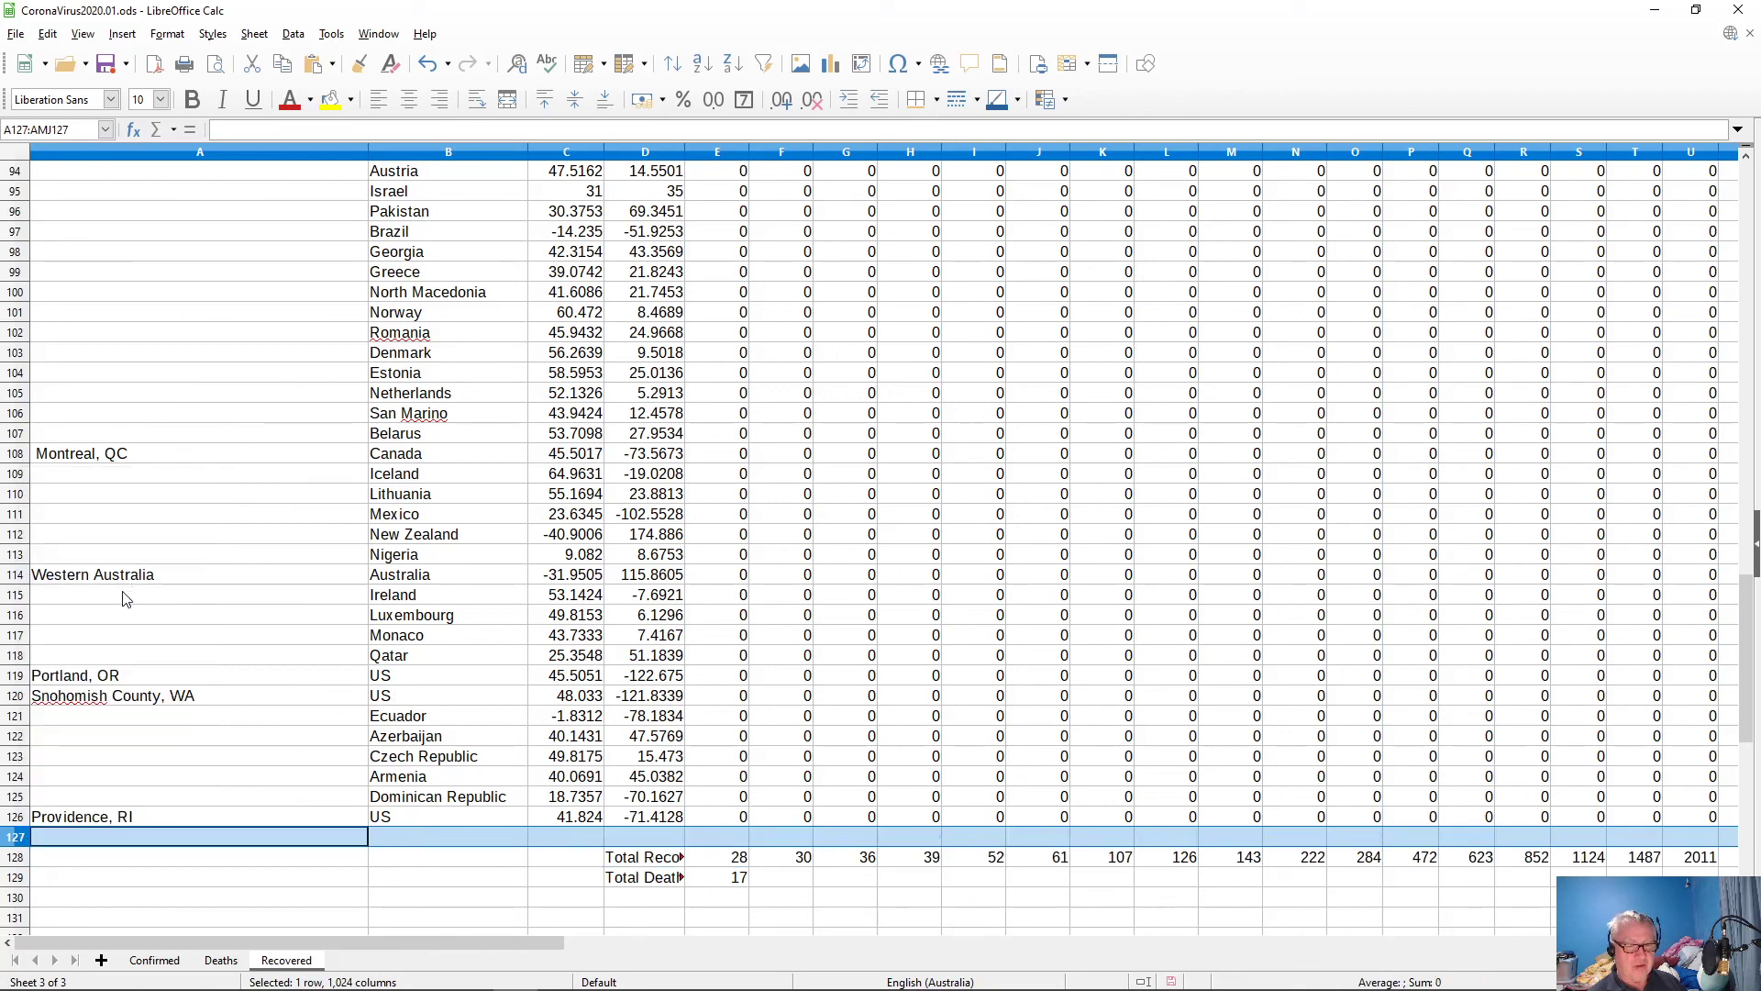
right_click(20, 840)
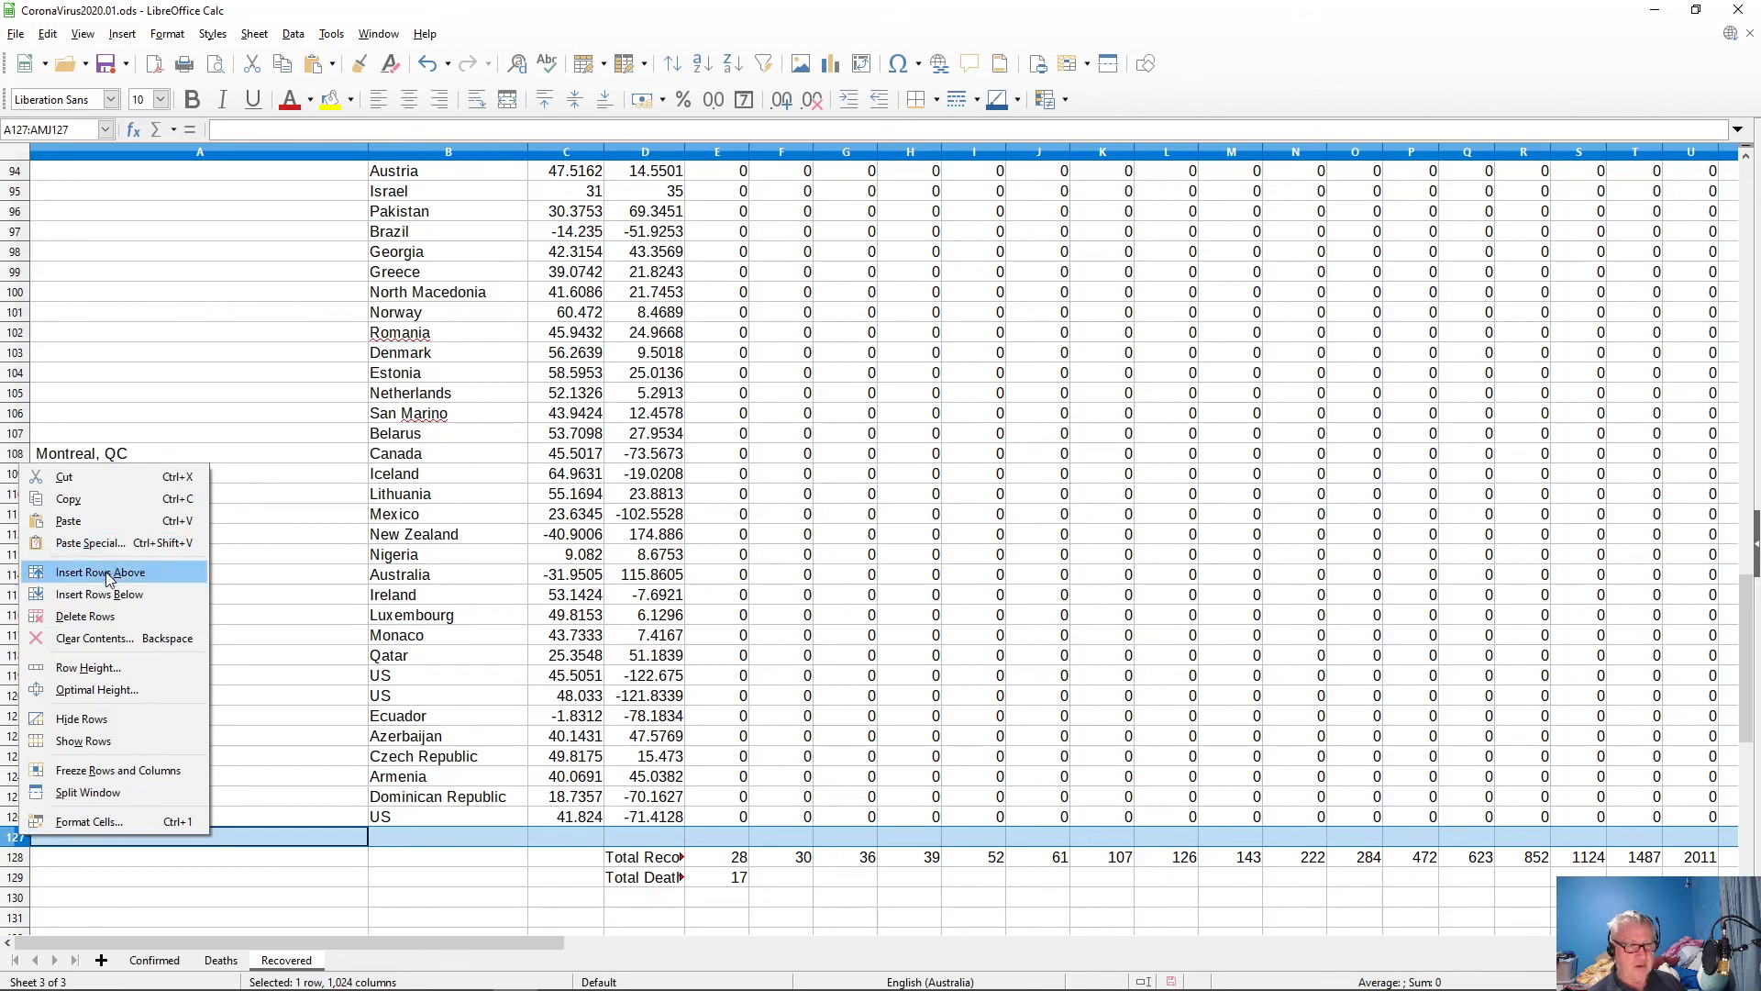
left_click(474, 884)
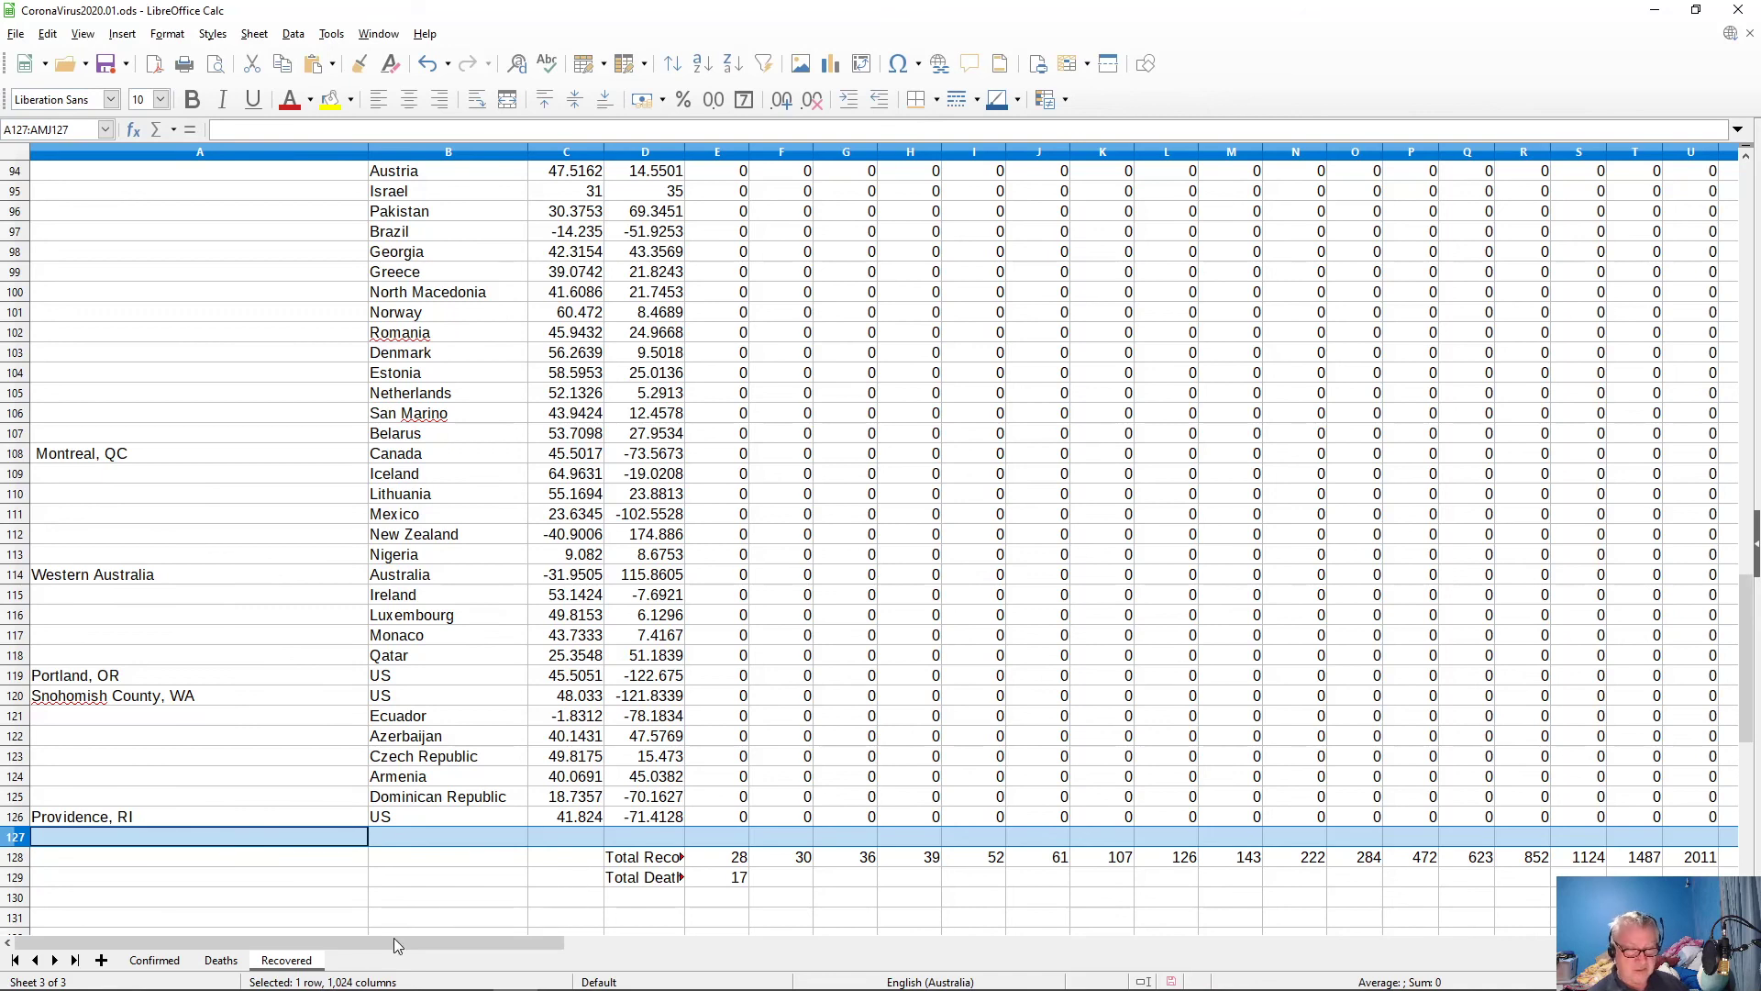
- Compare with the Date row layout in the Confirmed sheet and insert a second blank row above Total Recovered in the Recovered sheet
left_click(153, 963)
scroll(518, 885, "down", 20)
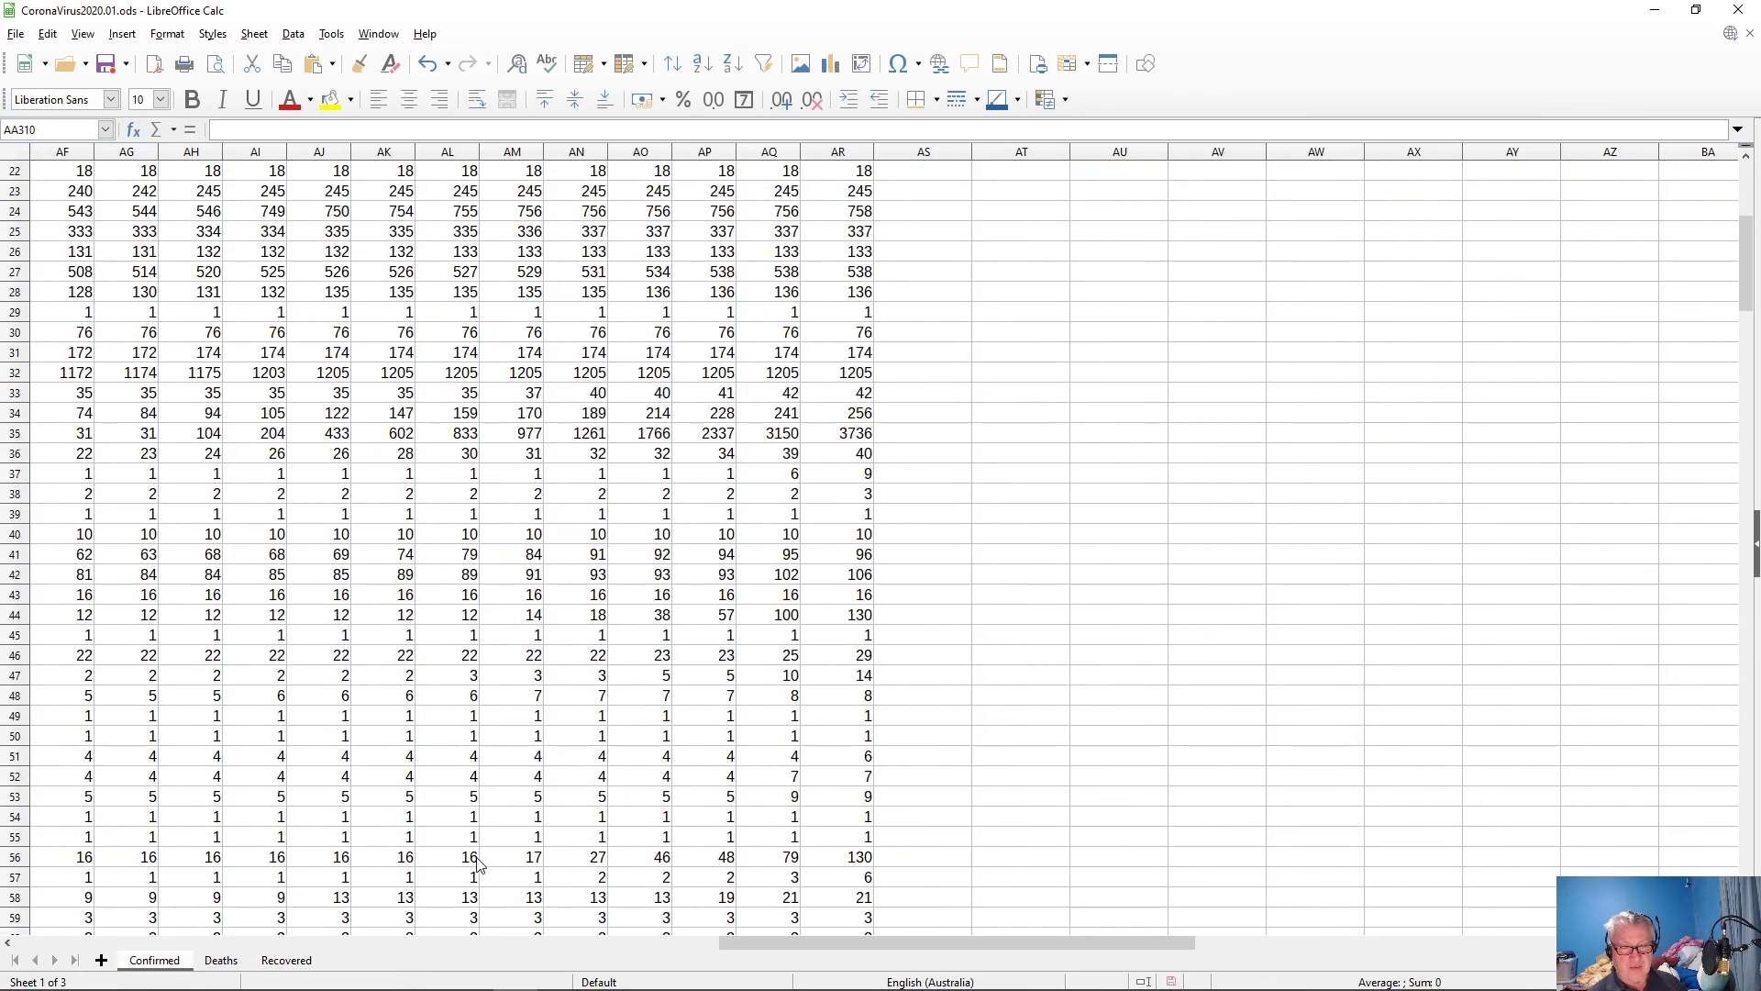
scroll(518, 885, "down", 16)
scroll(523, 872, "up", 1)
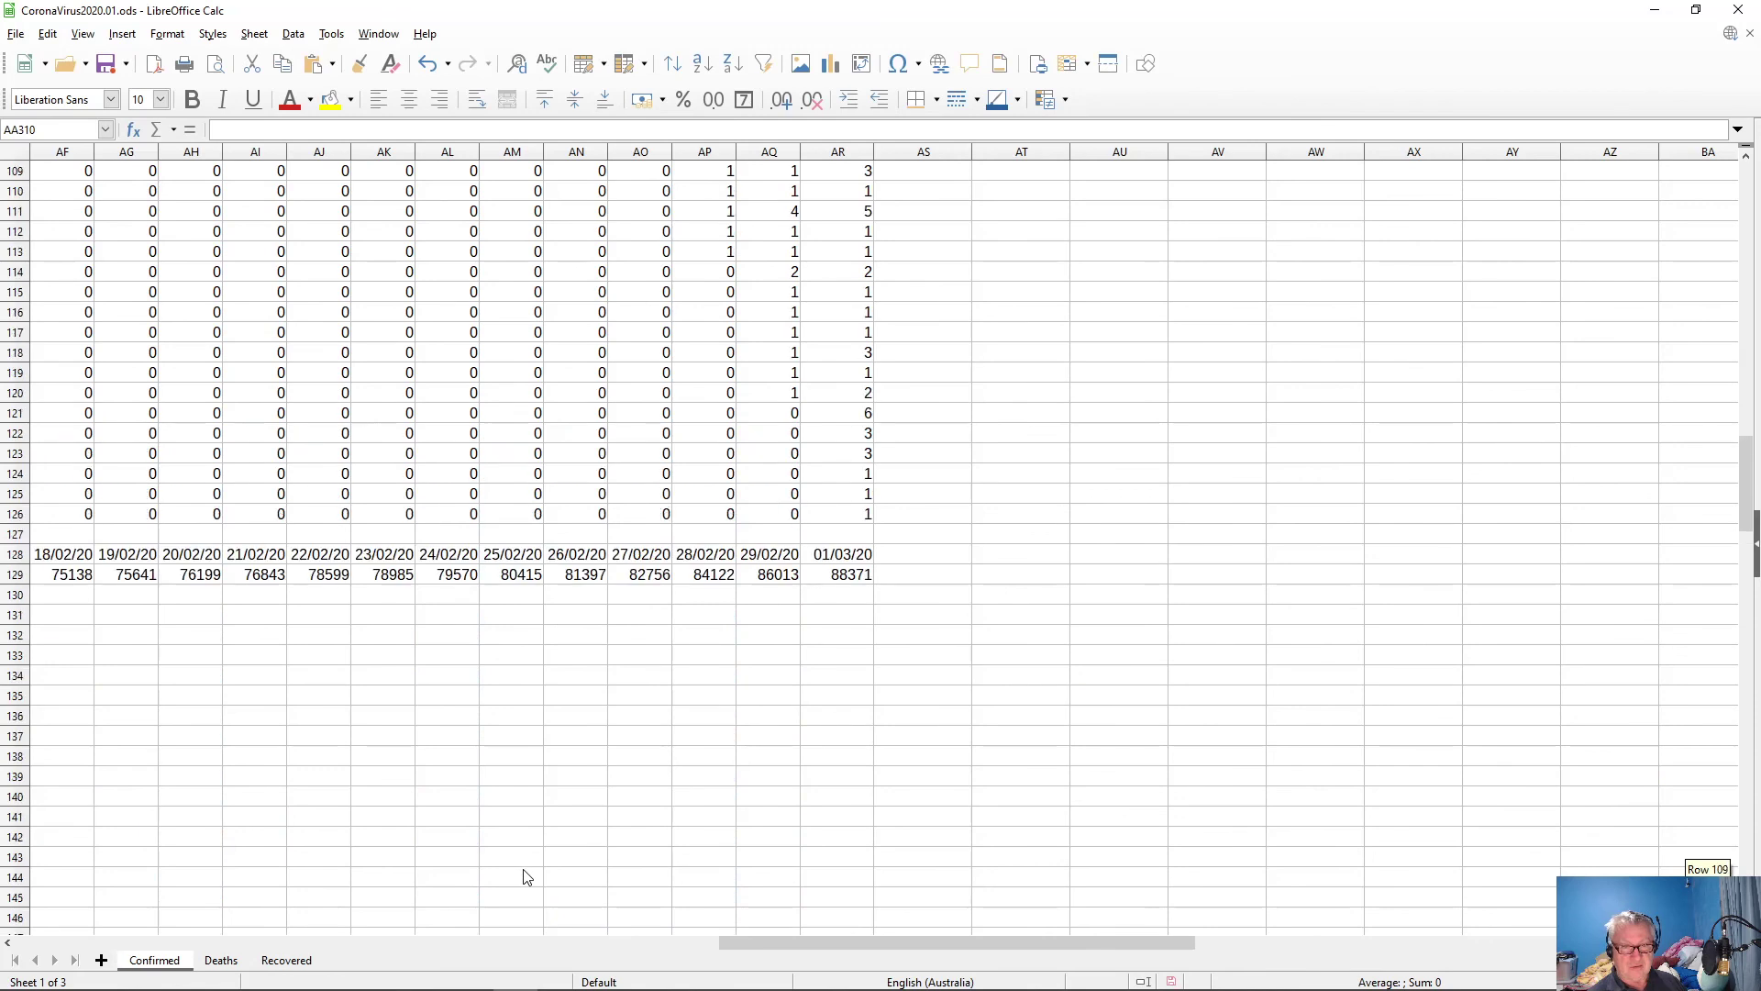
left_click_drag(790, 945, 64, 943)
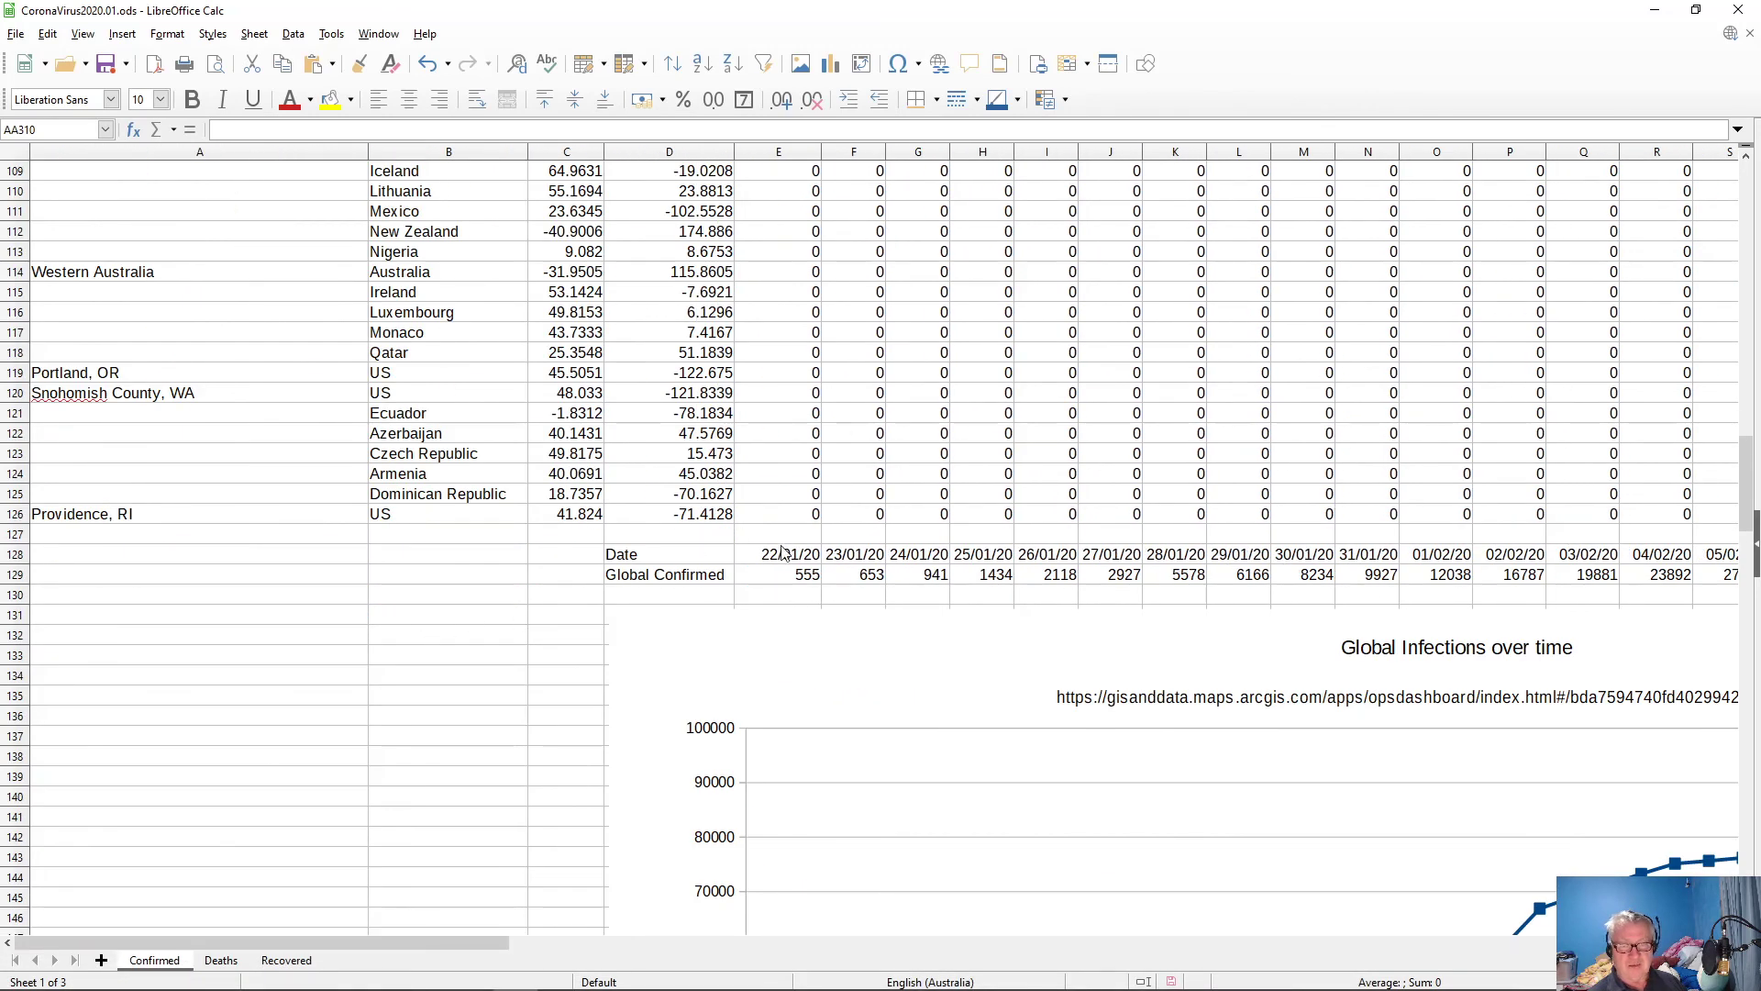
left_click(277, 961)
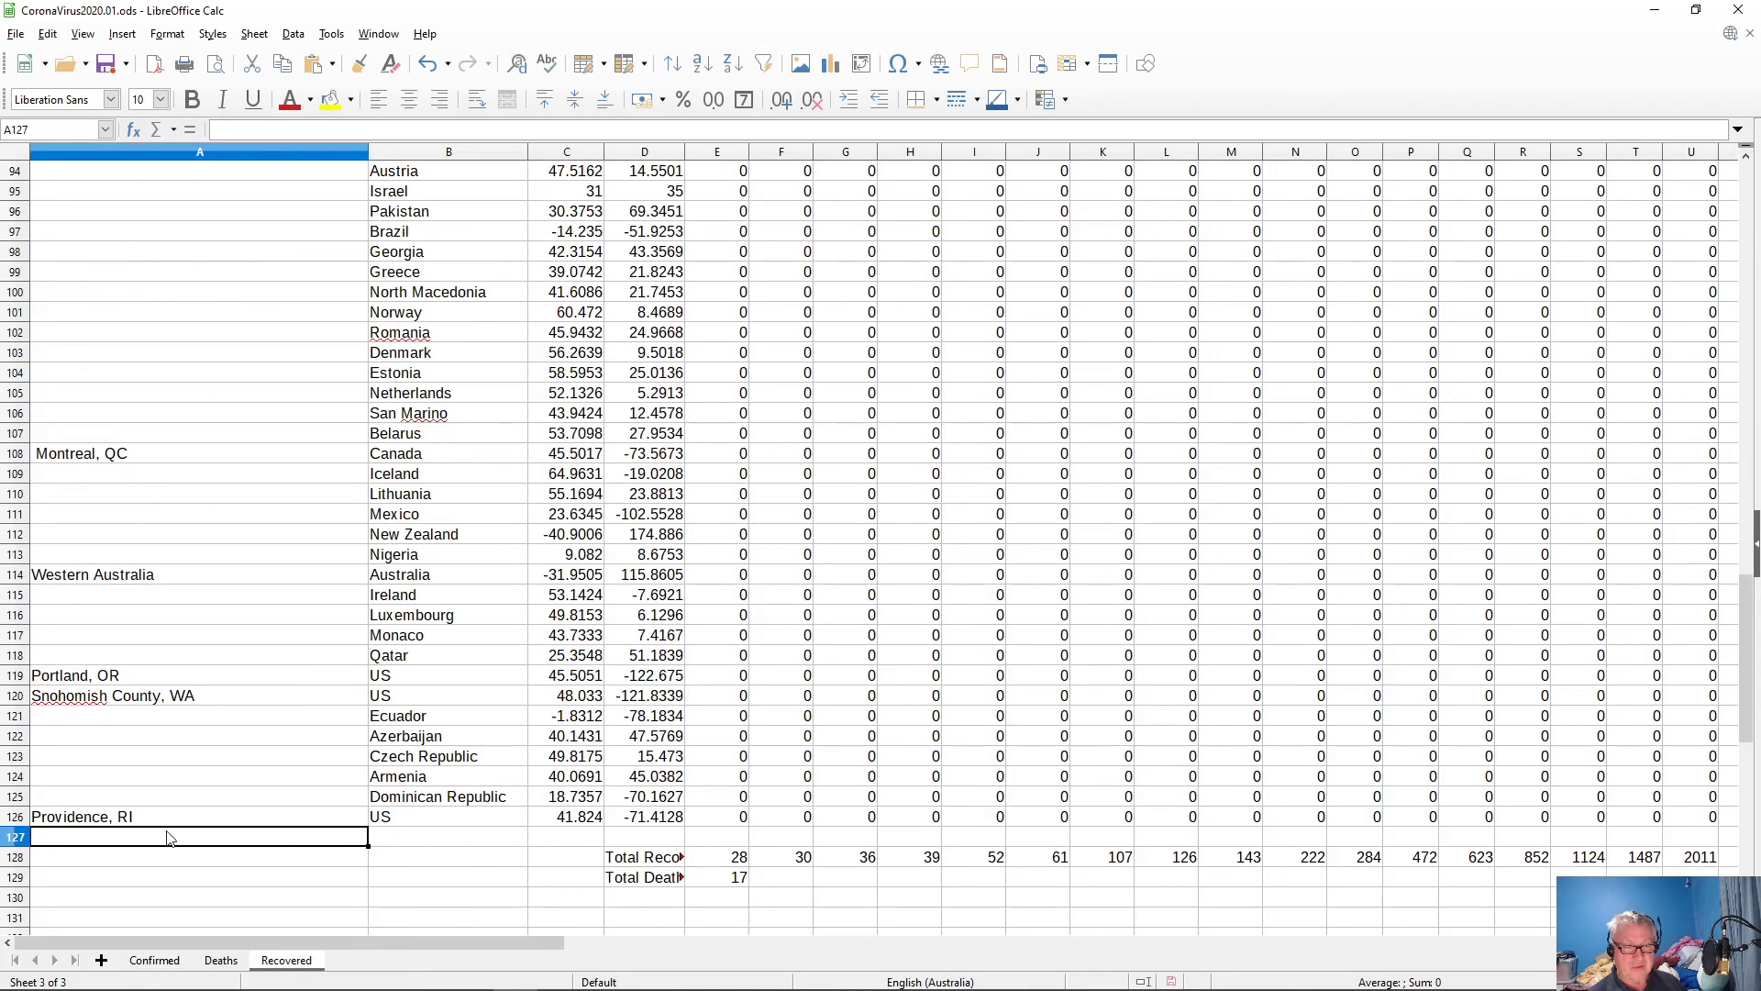
left_click(15, 857)
right_click(16, 858)
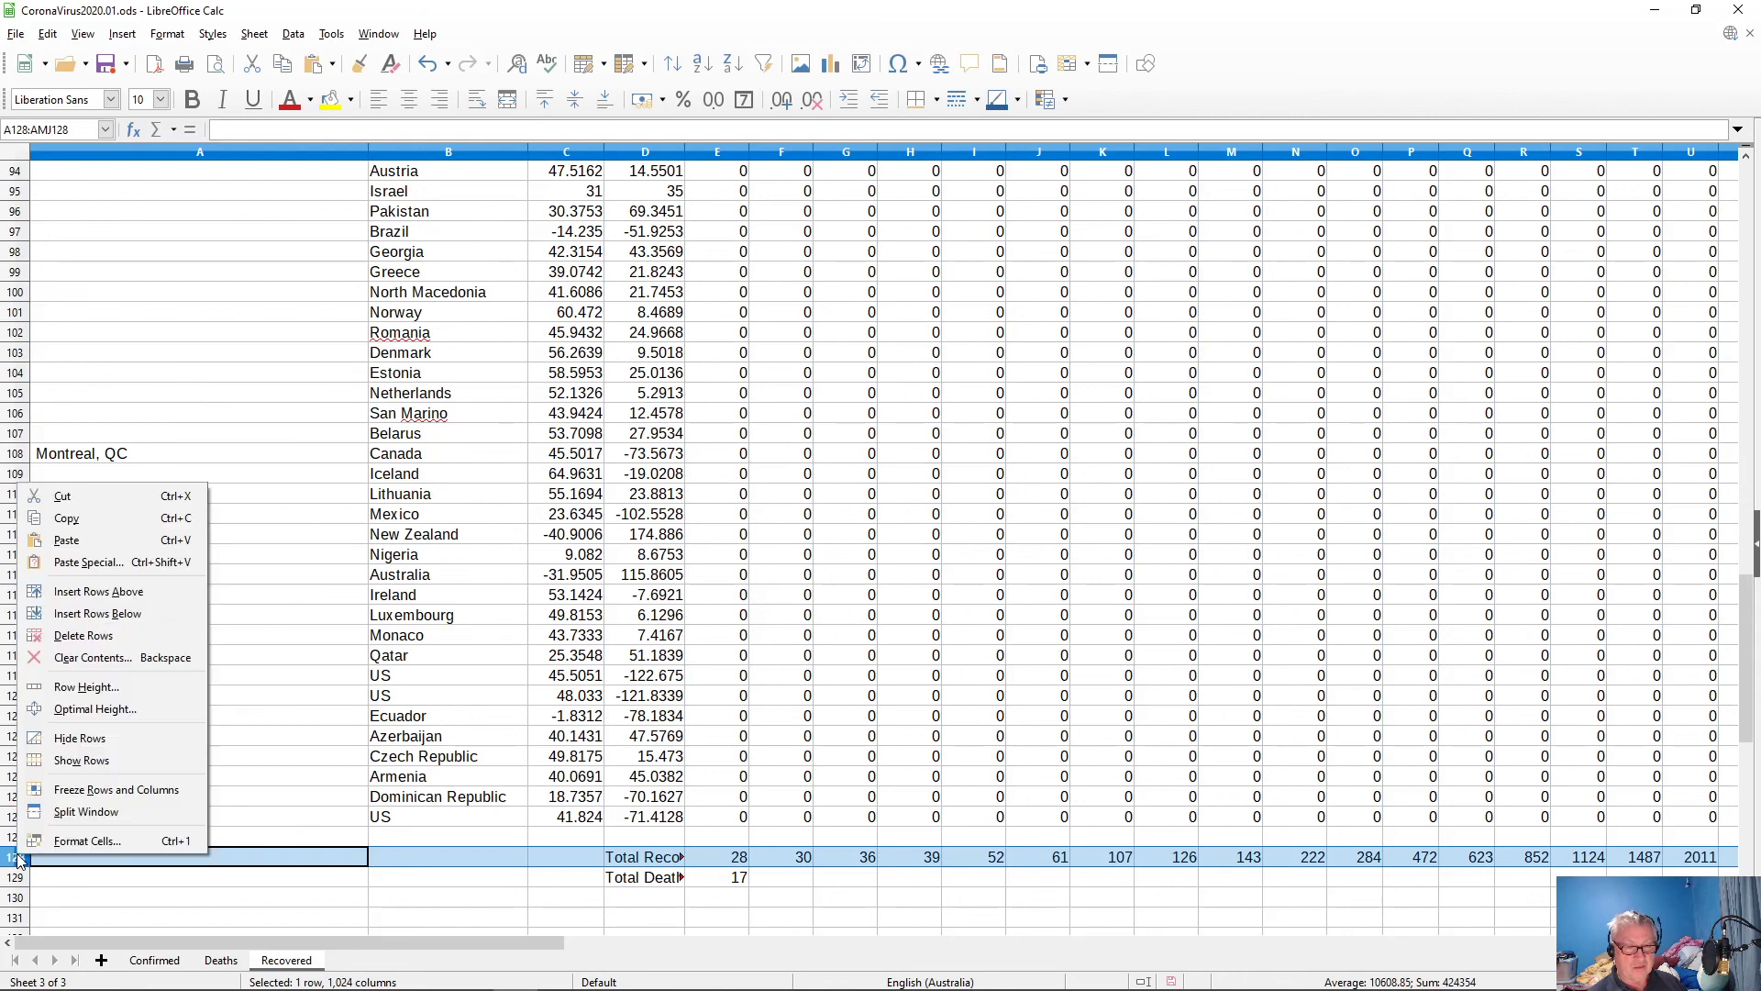
left_click(121, 594)
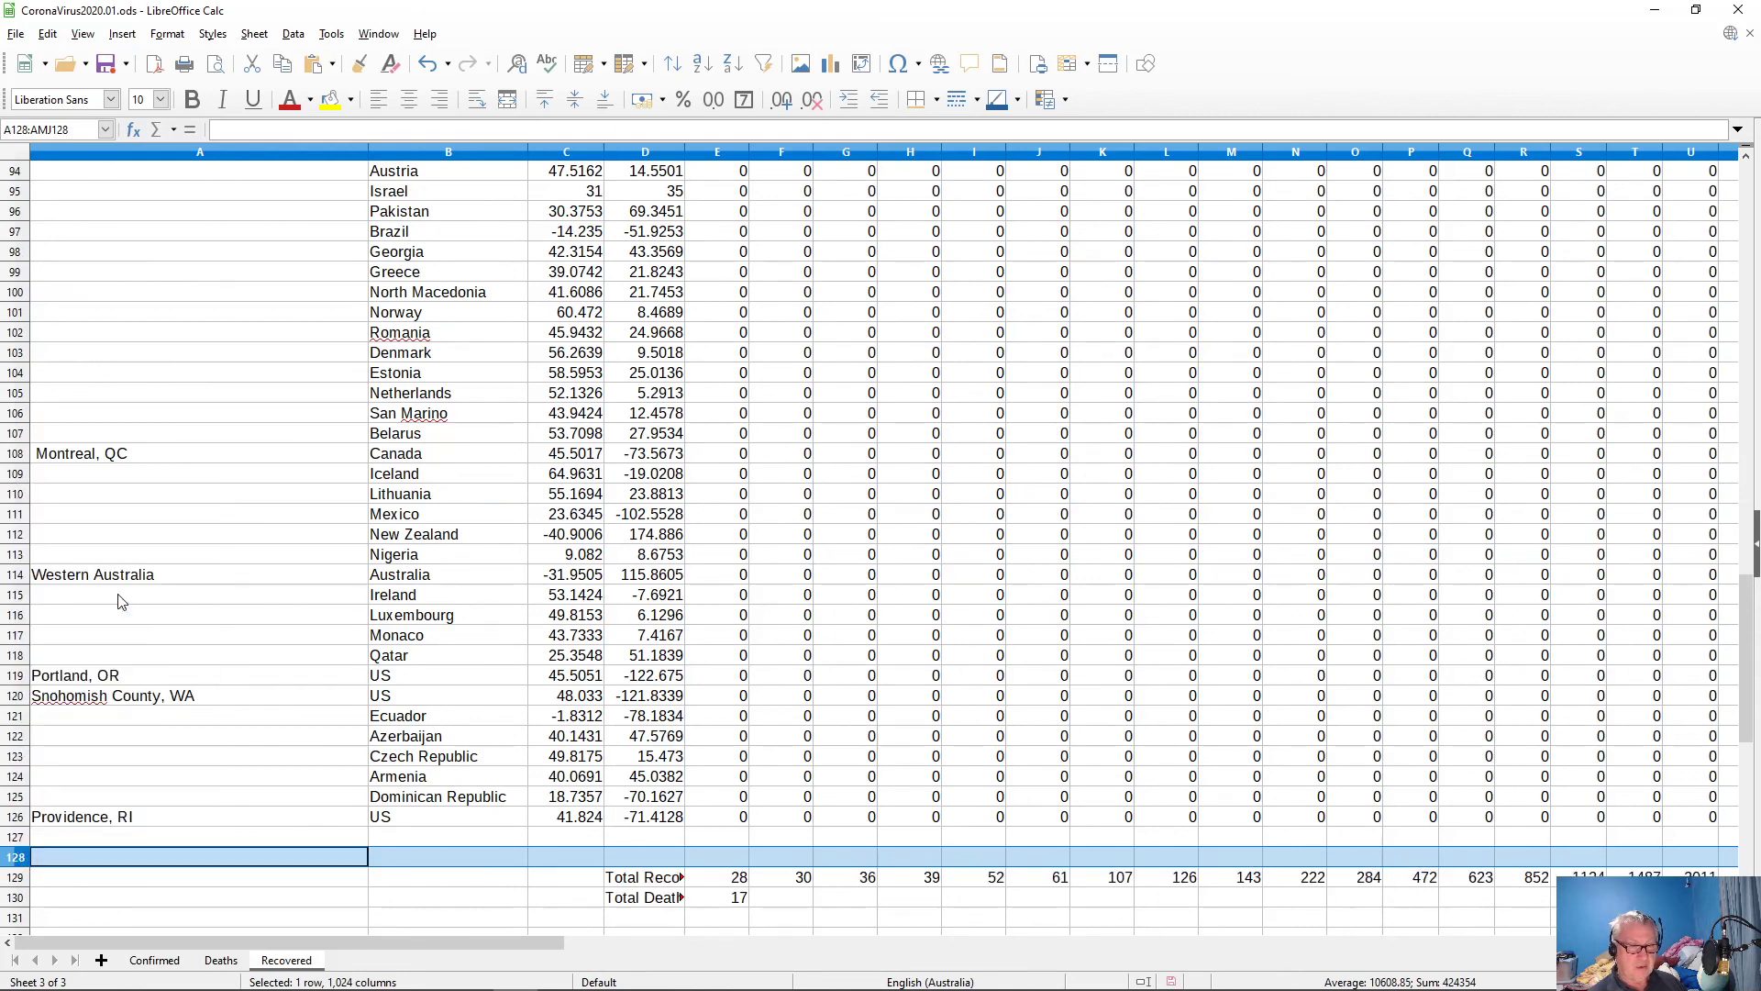
left_click(459, 856)
- Copy the date conversion formula from E128 of the Confirmed sheet into E128 of the Recovered sheet
left_click(712, 862)
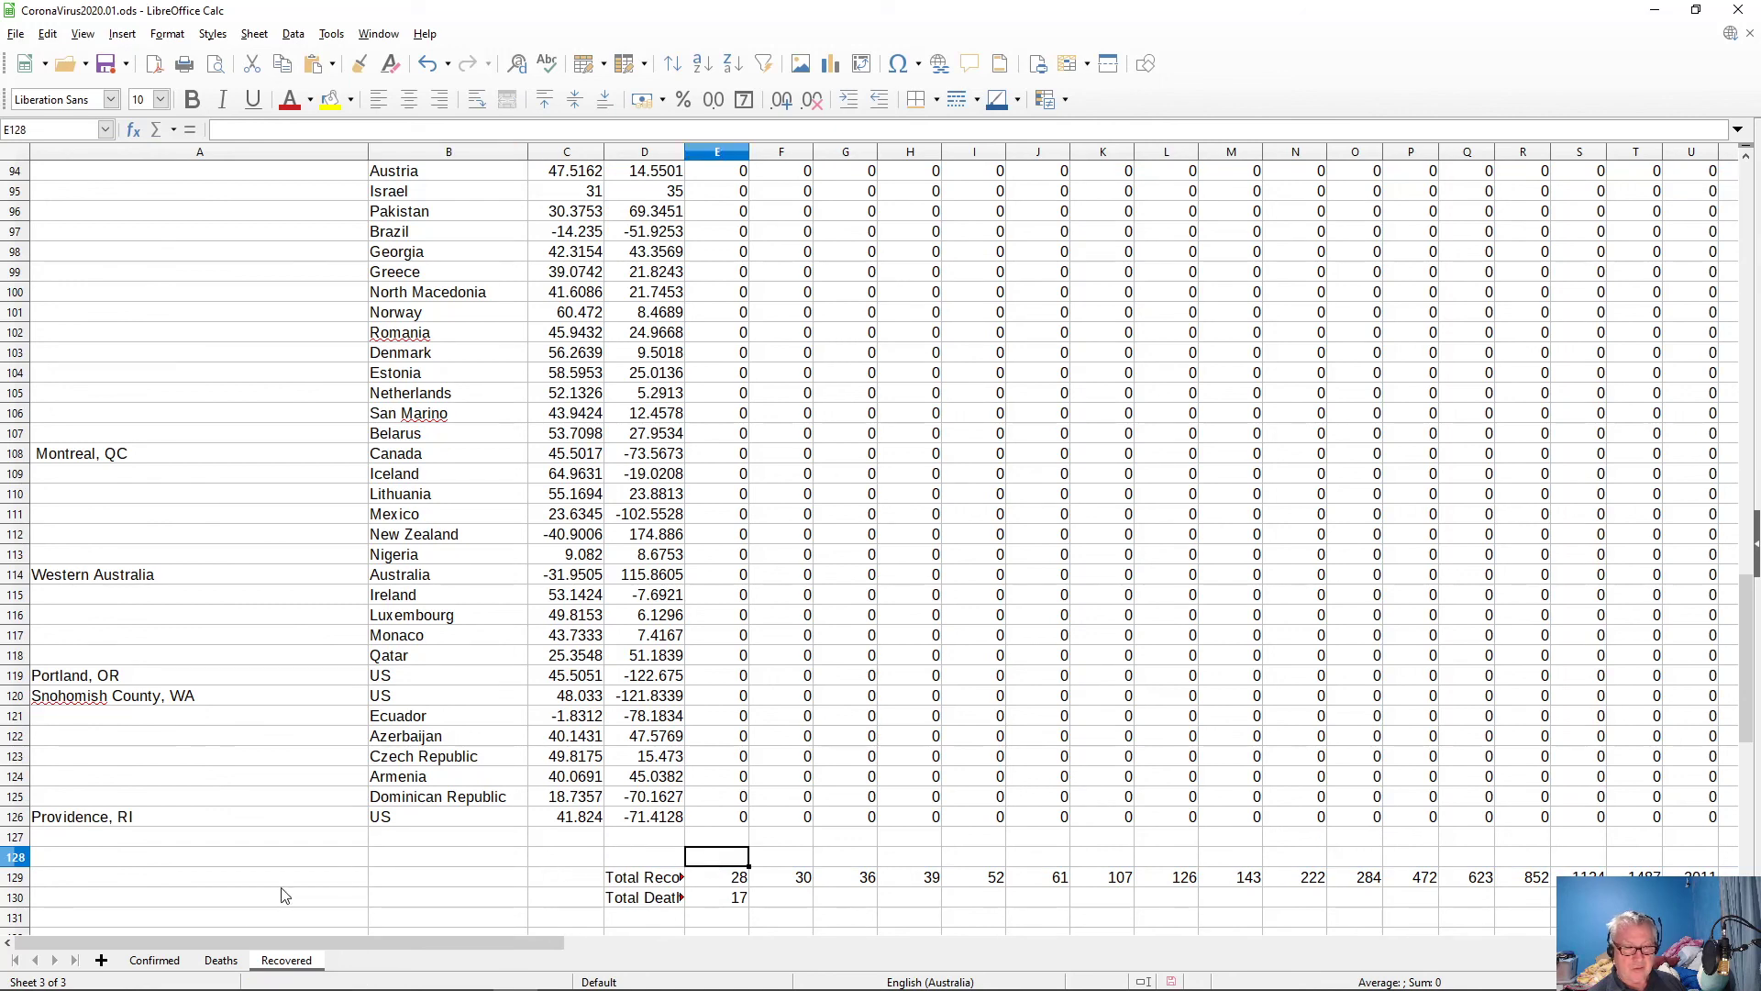
left_click(154, 959)
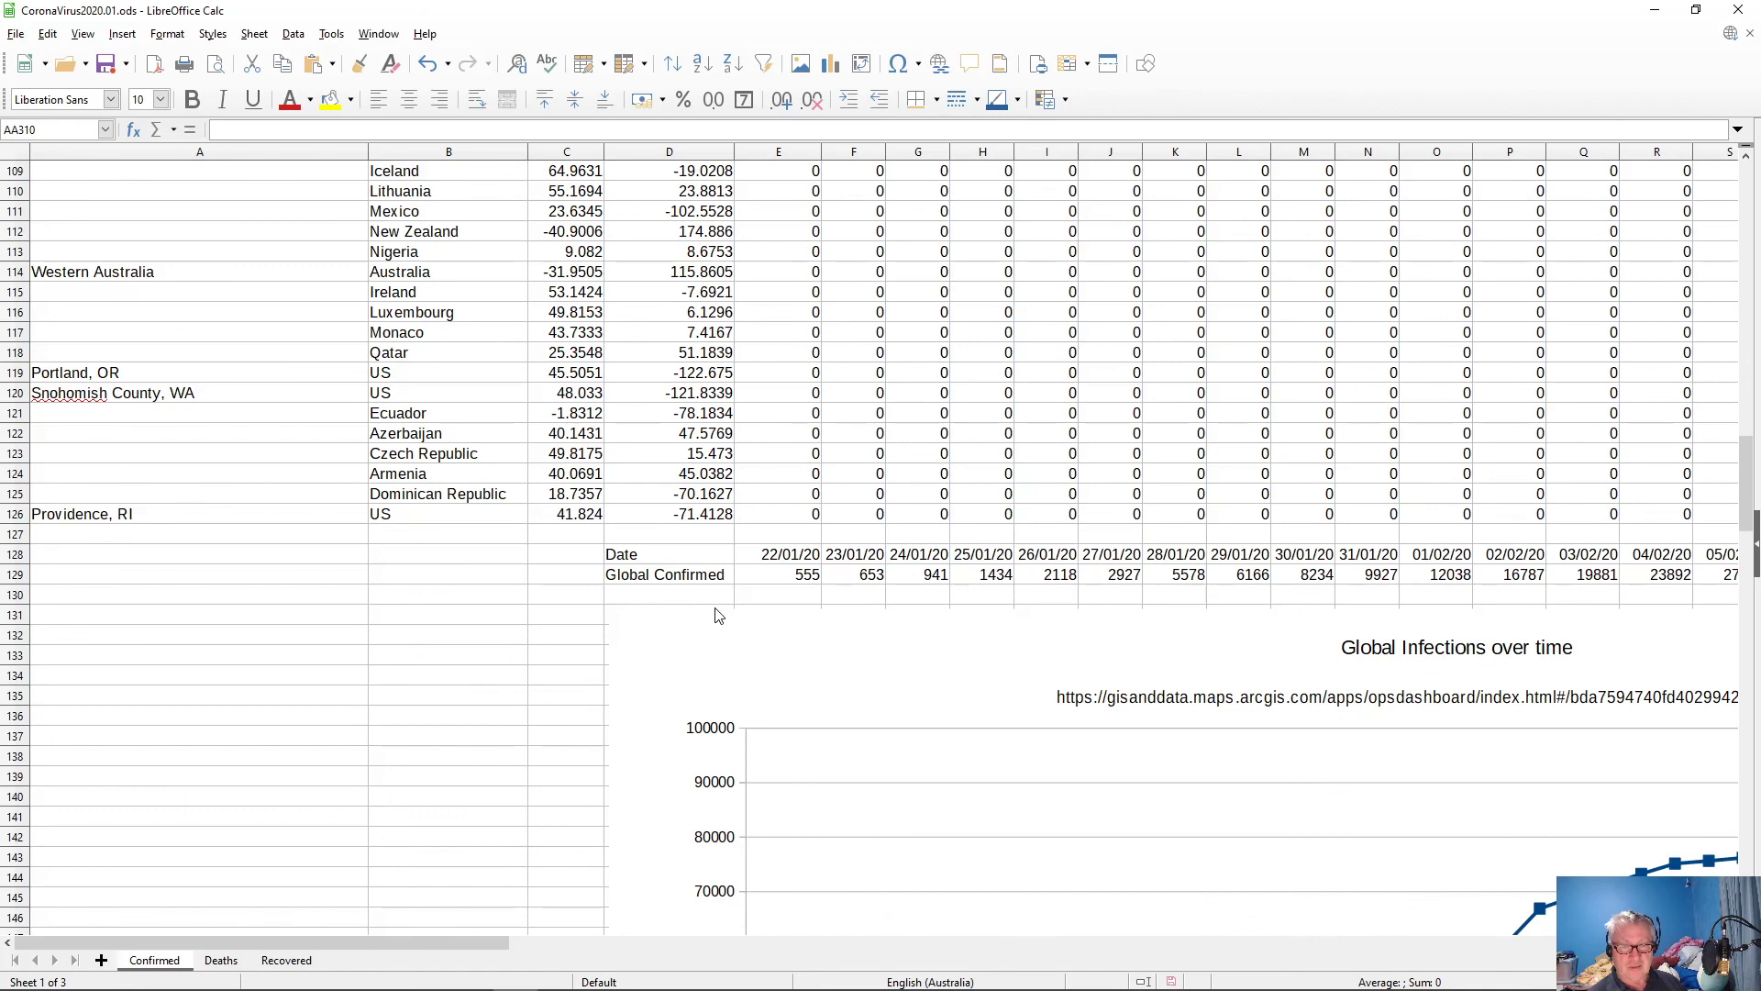
left_click(795, 561)
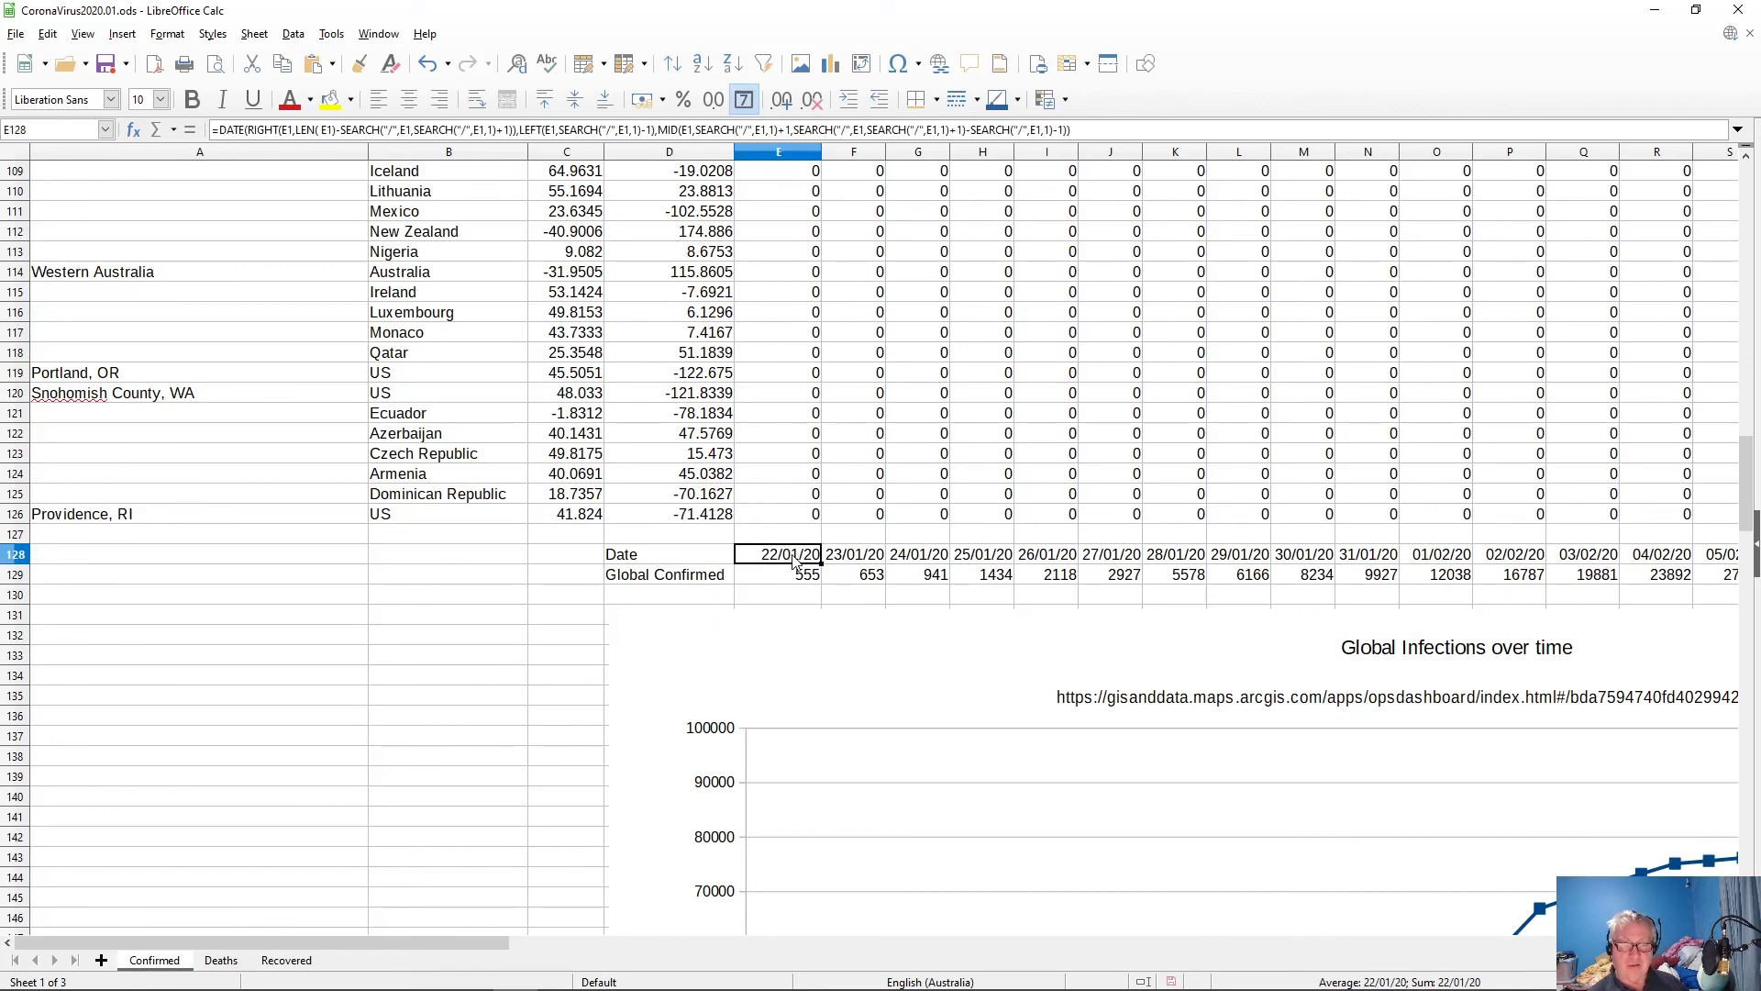
left_click(301, 962)
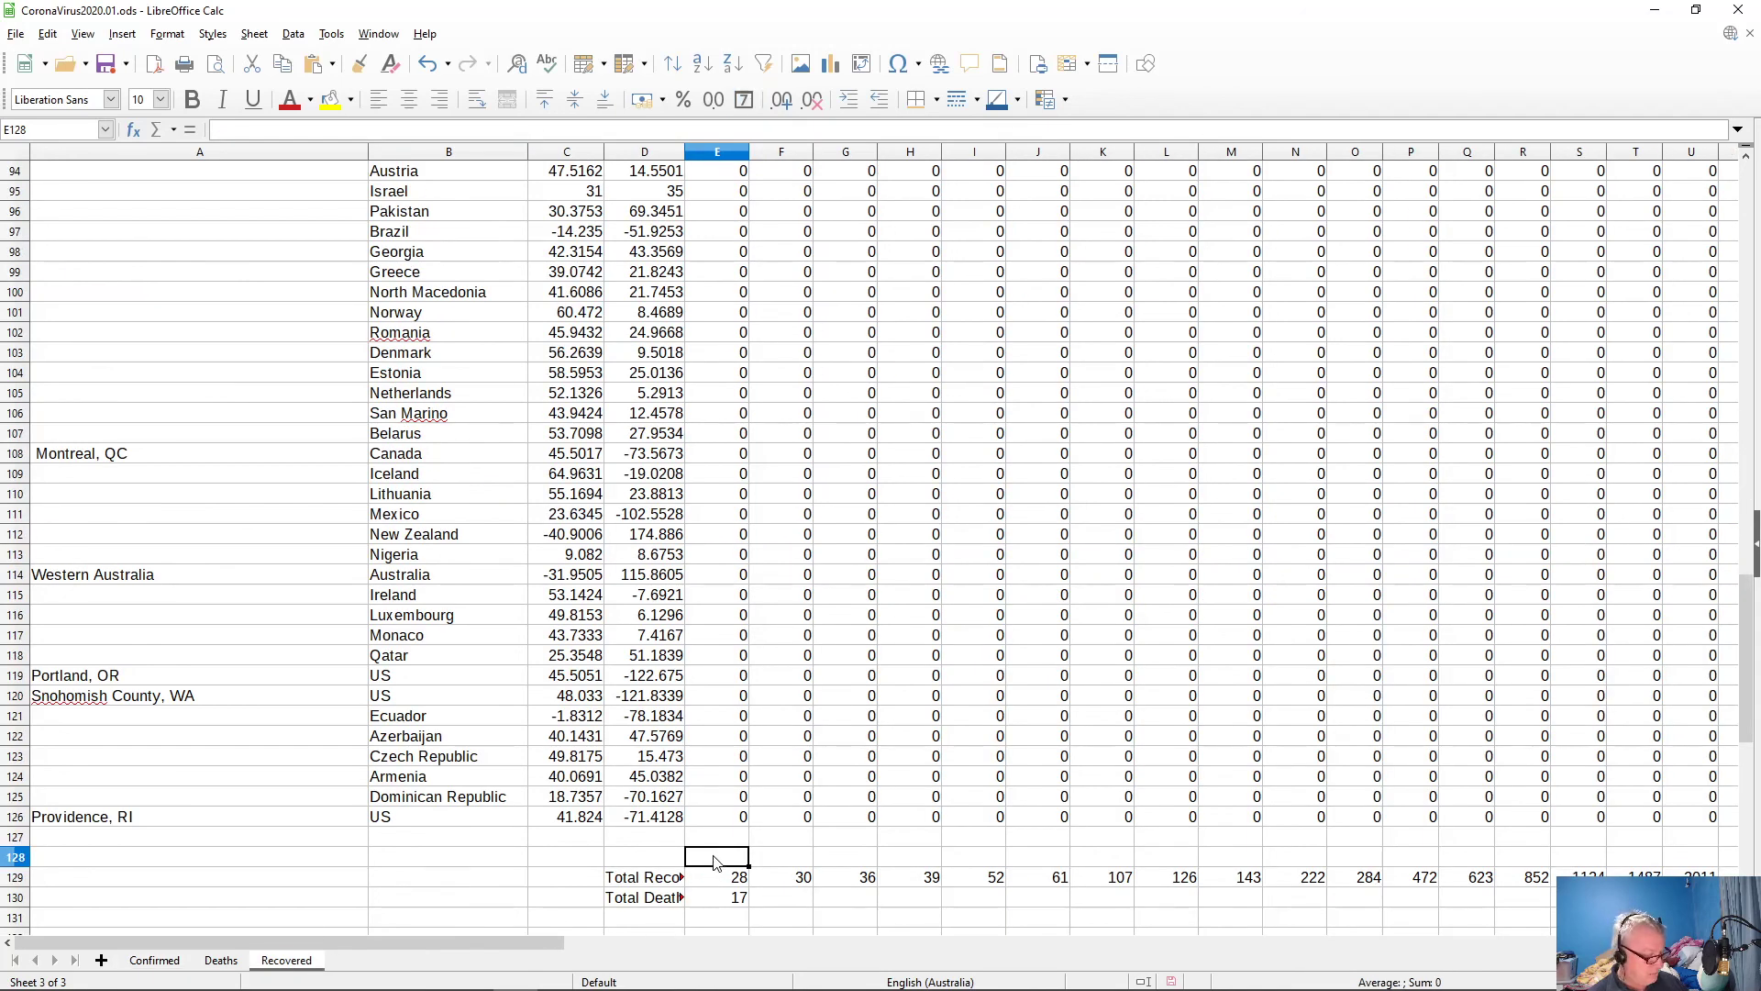
type("=DATE(RIGHT(E1,LEN( E1)-SEARCH(\"/\",E1,SEARCH(\"/\",E1,1)+1)),LEFT(E1,SEARCH(\"/\",E1,1)-1),MID(E1,SEARCH(\"/\",E1,1)+1,SEARCH(\"/\",E1,SEARCH(\"/\",E1,1)+1)-SEARCH(\"/\",E1,1)-1))")
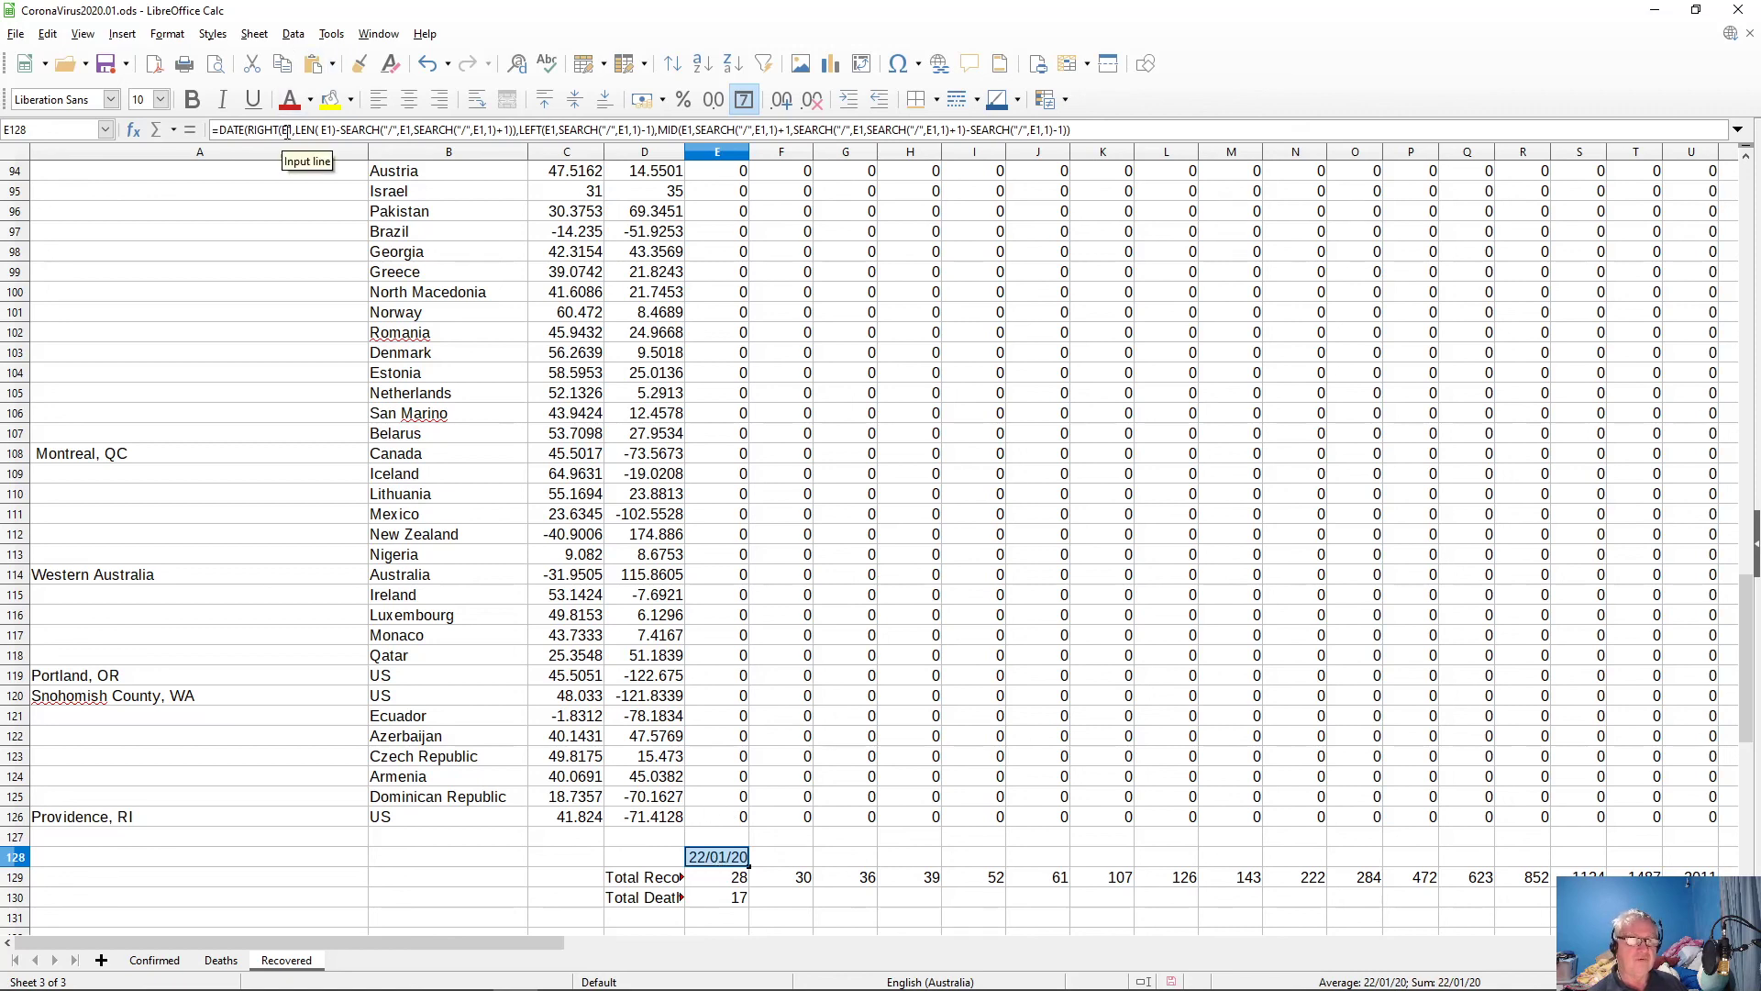
- Examine the E1 column heading of the Recovered sheet, which the date formula in E128 refers to
scroll(725, 615, "up", 20)
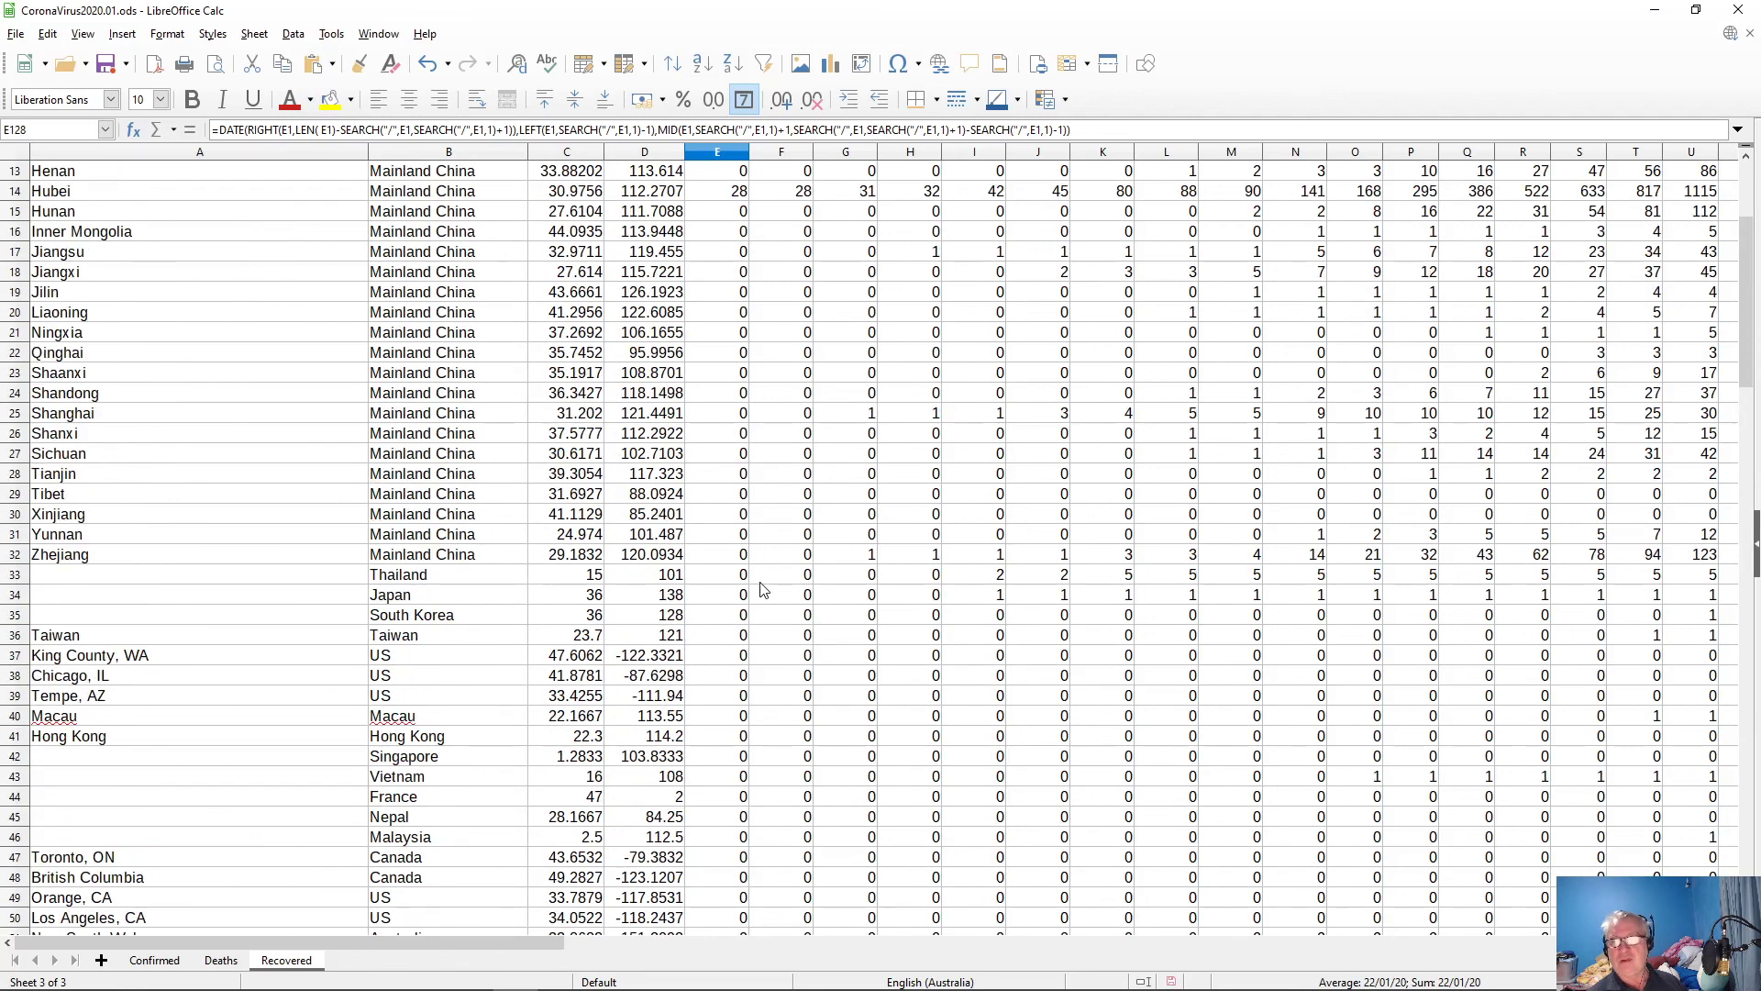
left_click_drag(1757, 268, 1757, 175)
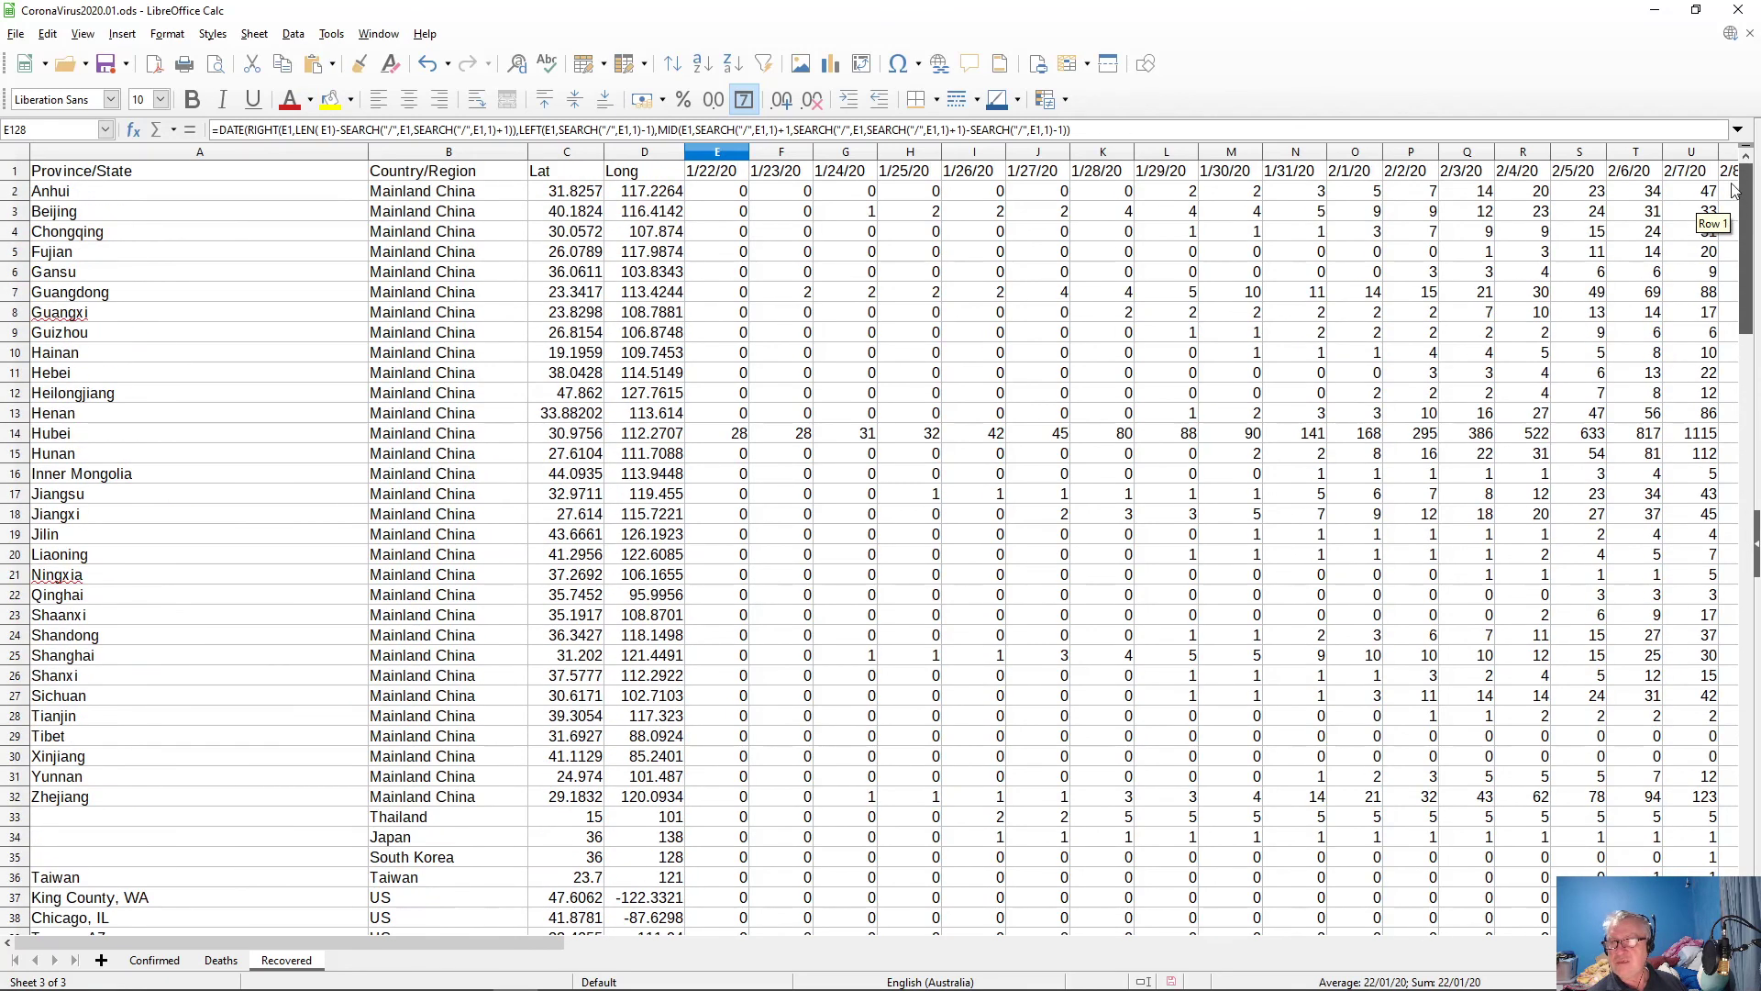
left_click(720, 174)
scroll(724, 567, "down", 20)
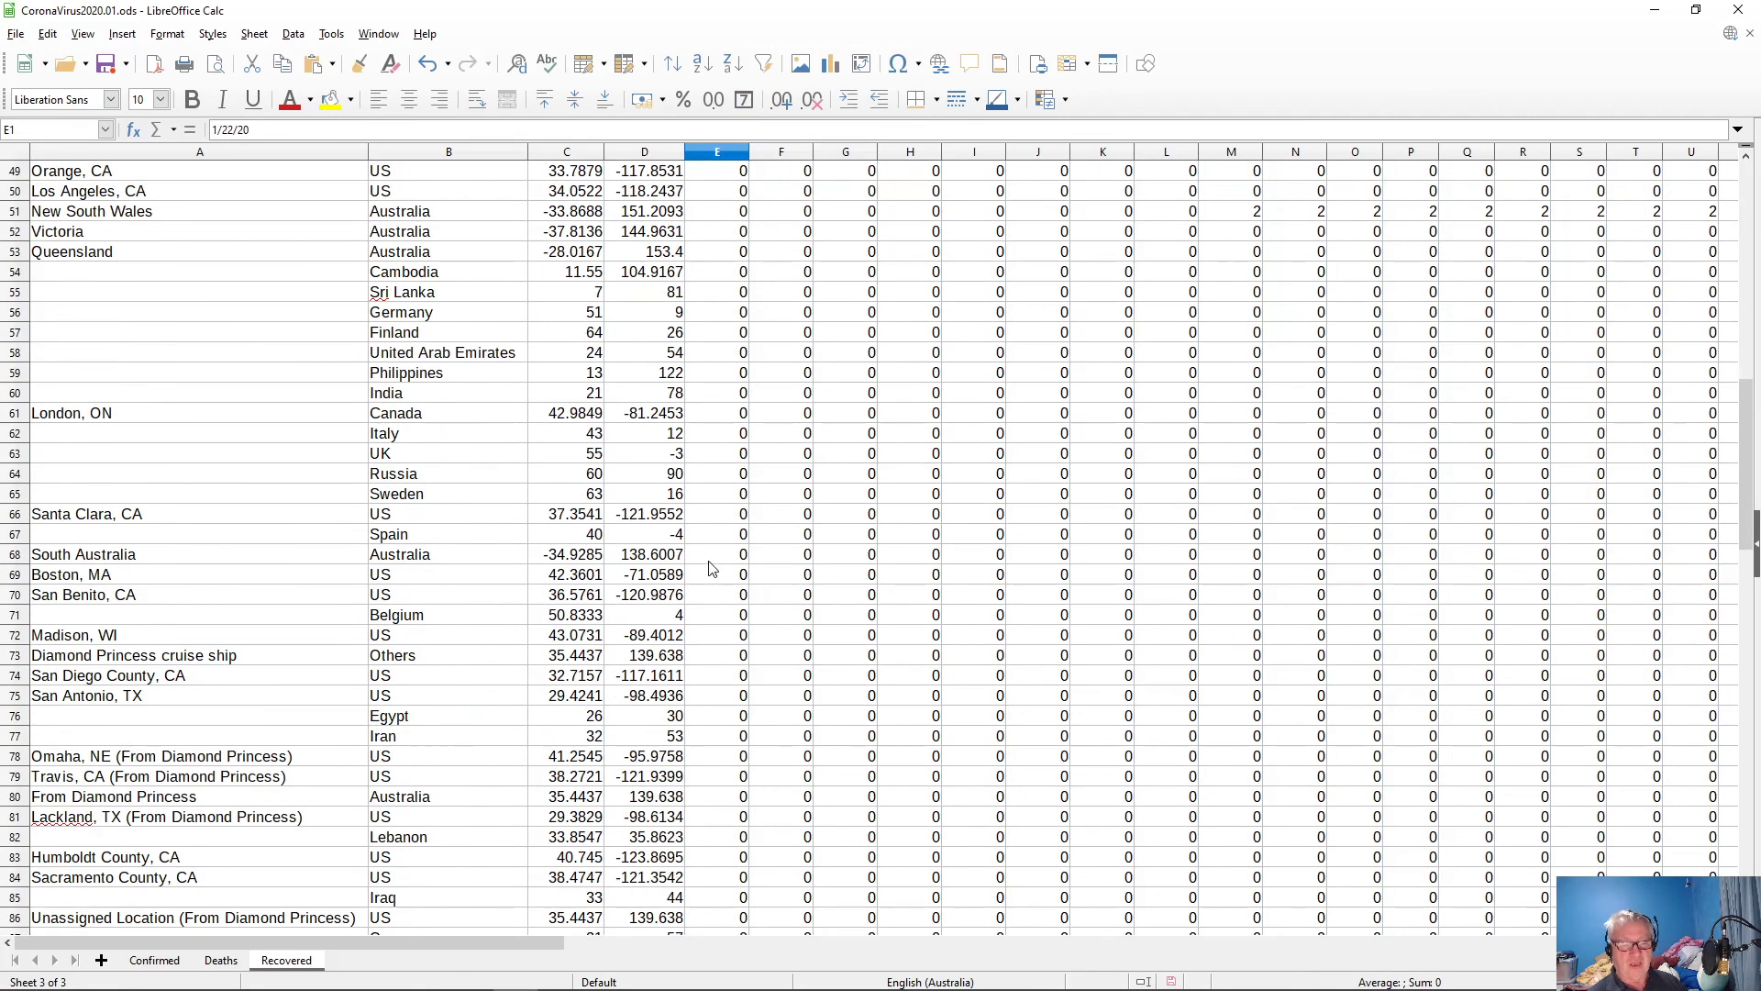
scroll(725, 567, "down", 12)
scroll(731, 578, "up", 3)
scroll(733, 551, "up", 1)
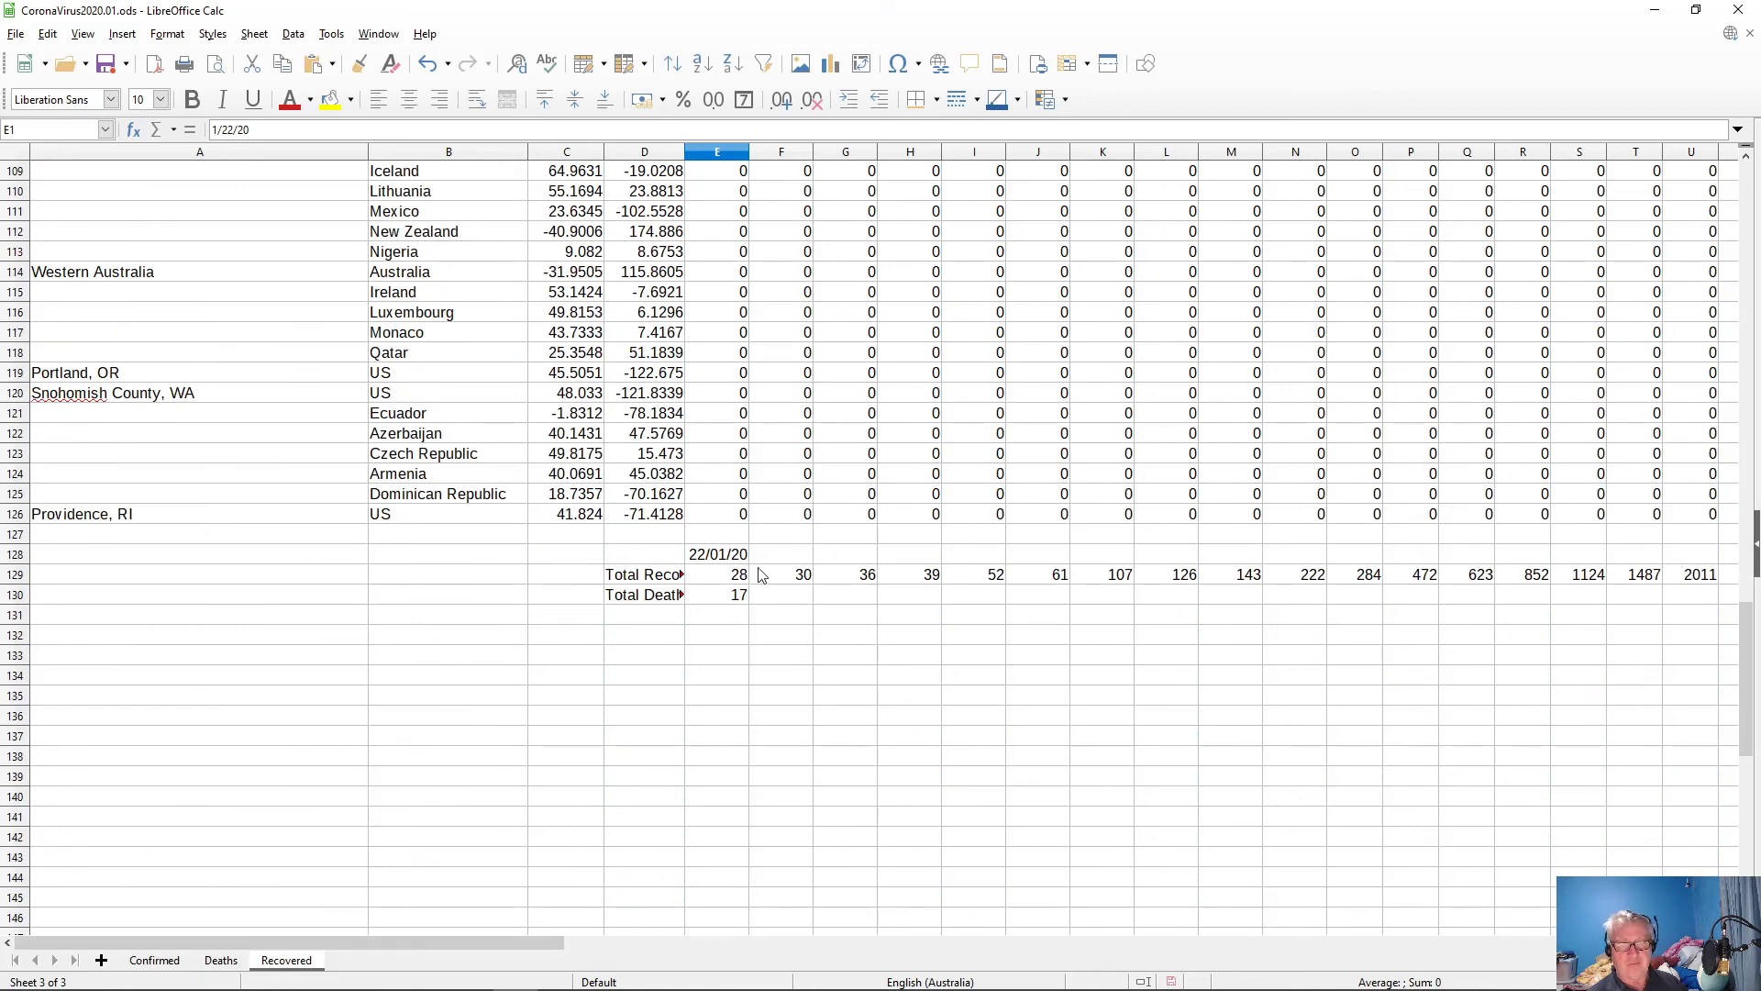
left_click(725, 559)
- Label the new row "Date" in D128 of the Recovered sheet
left_click(657, 556)
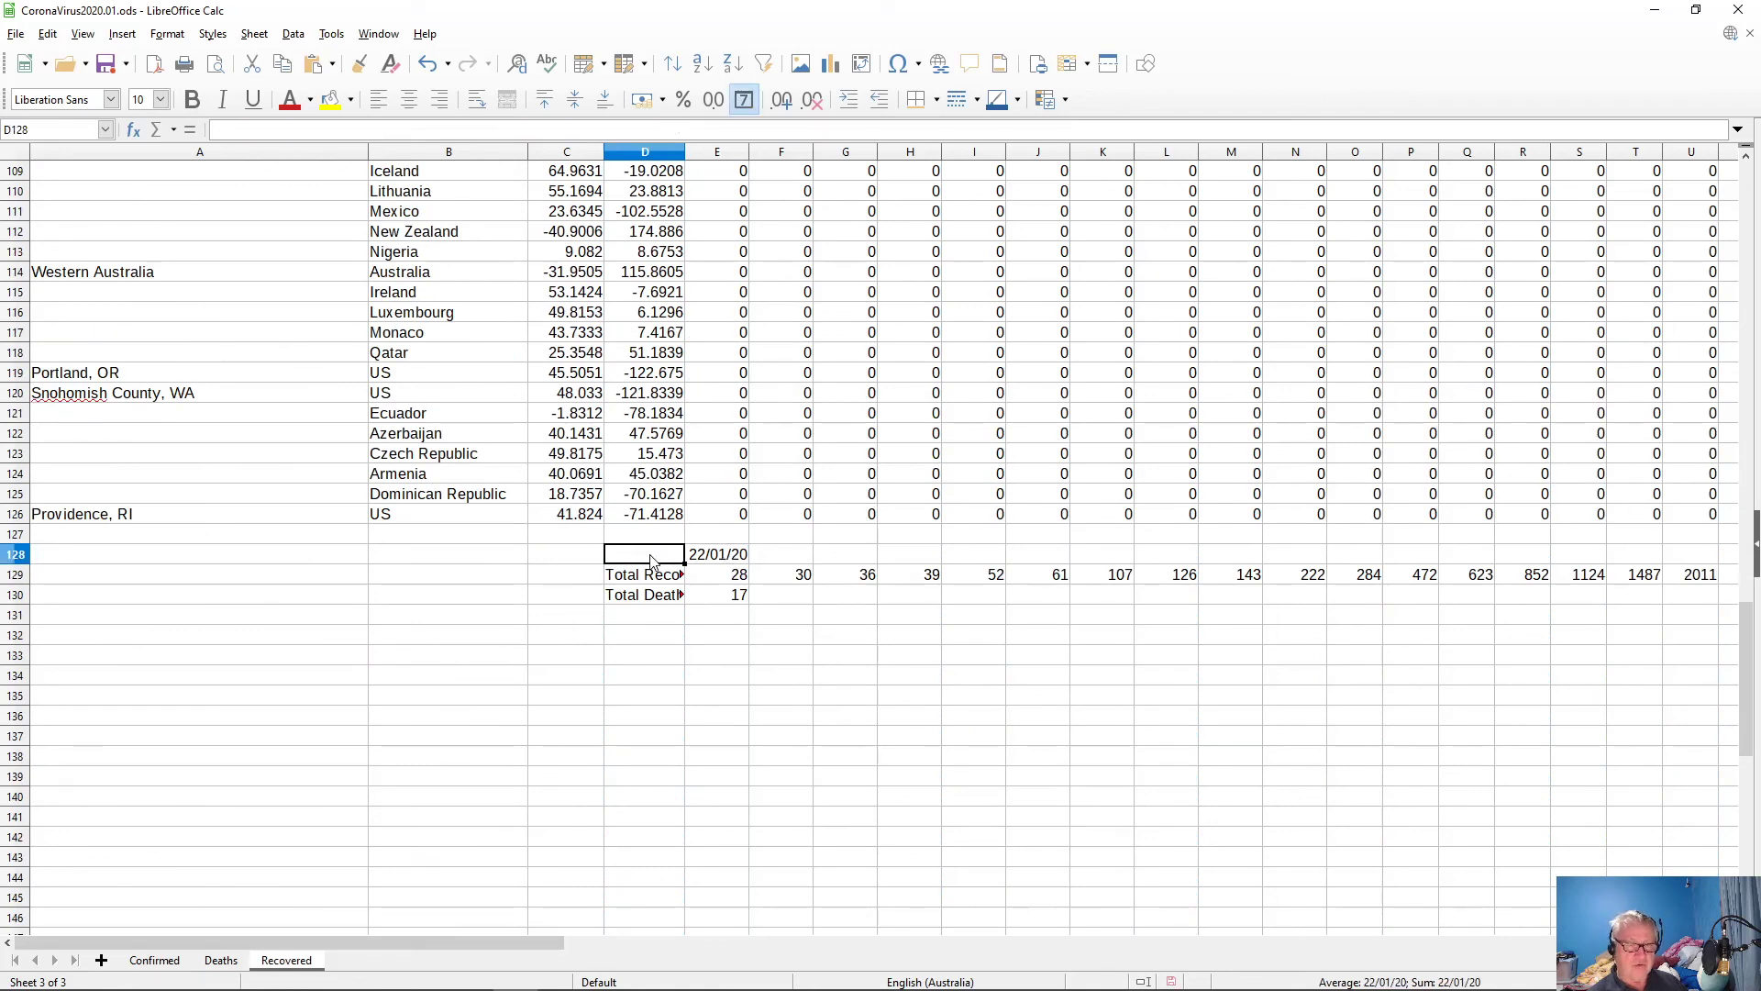
type("Date")
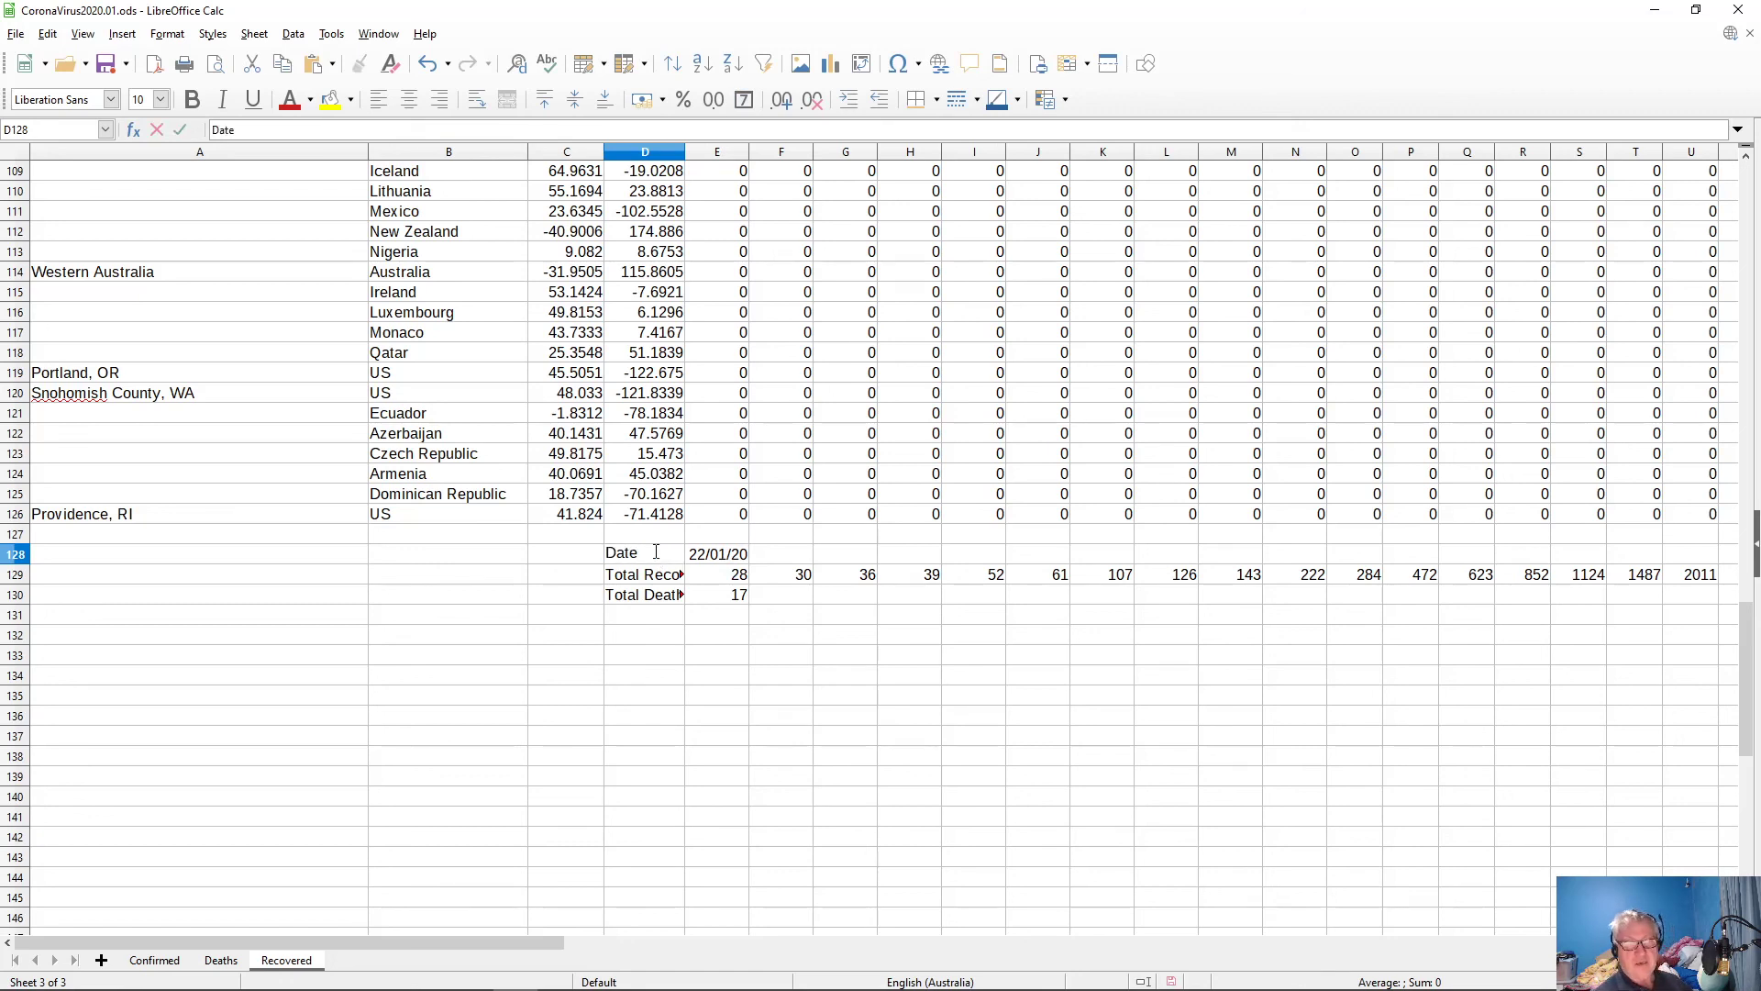
key("Return")
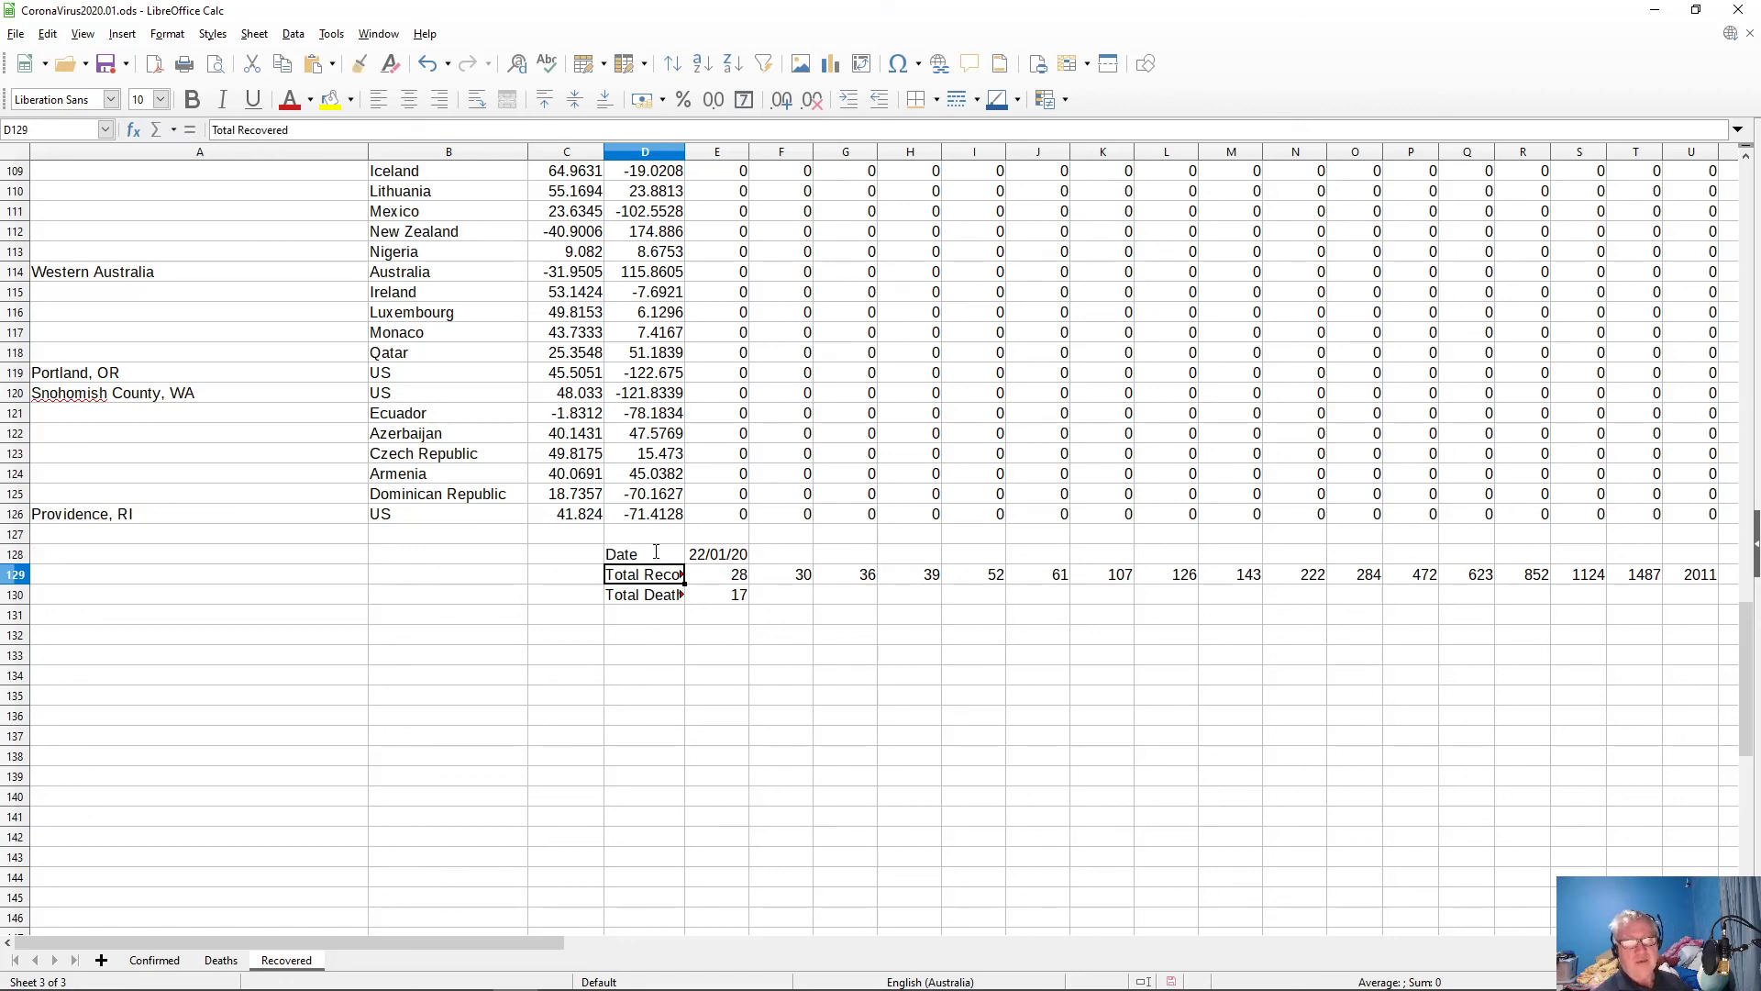
- Copy the date formula from E128 across F128:AR128 in the Recovered sheet's Date row
key("Up")
key("Right")
key("Right")
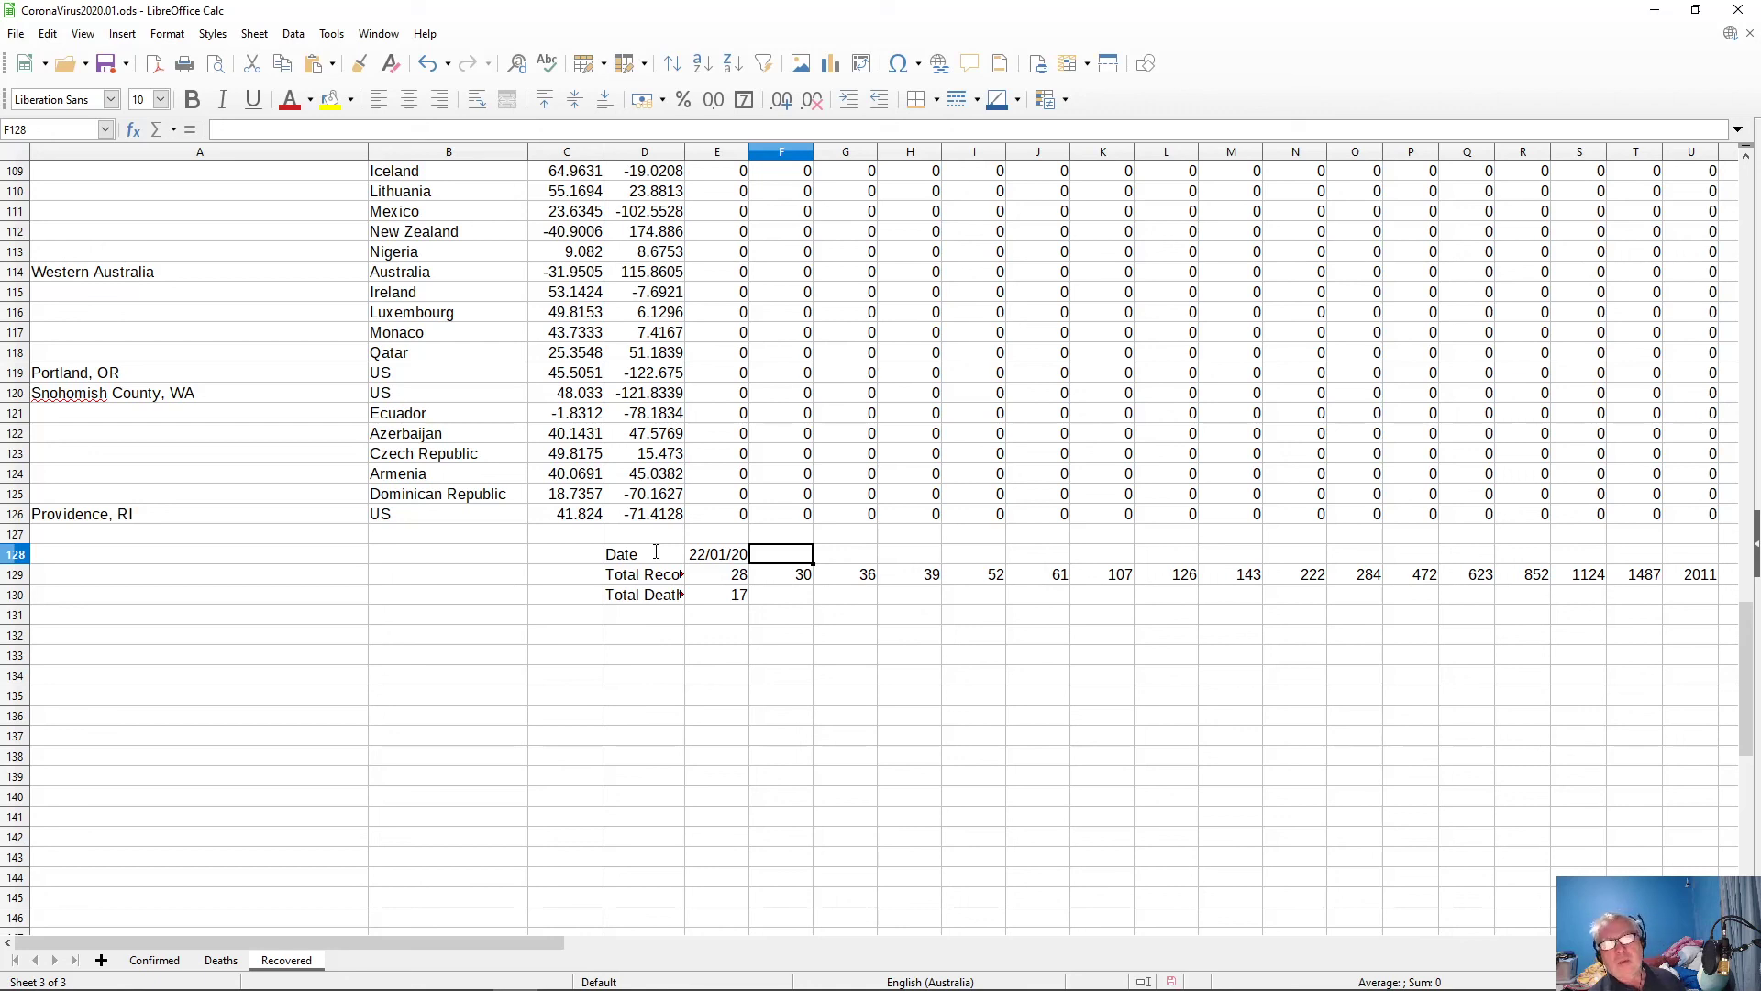
key("Left")
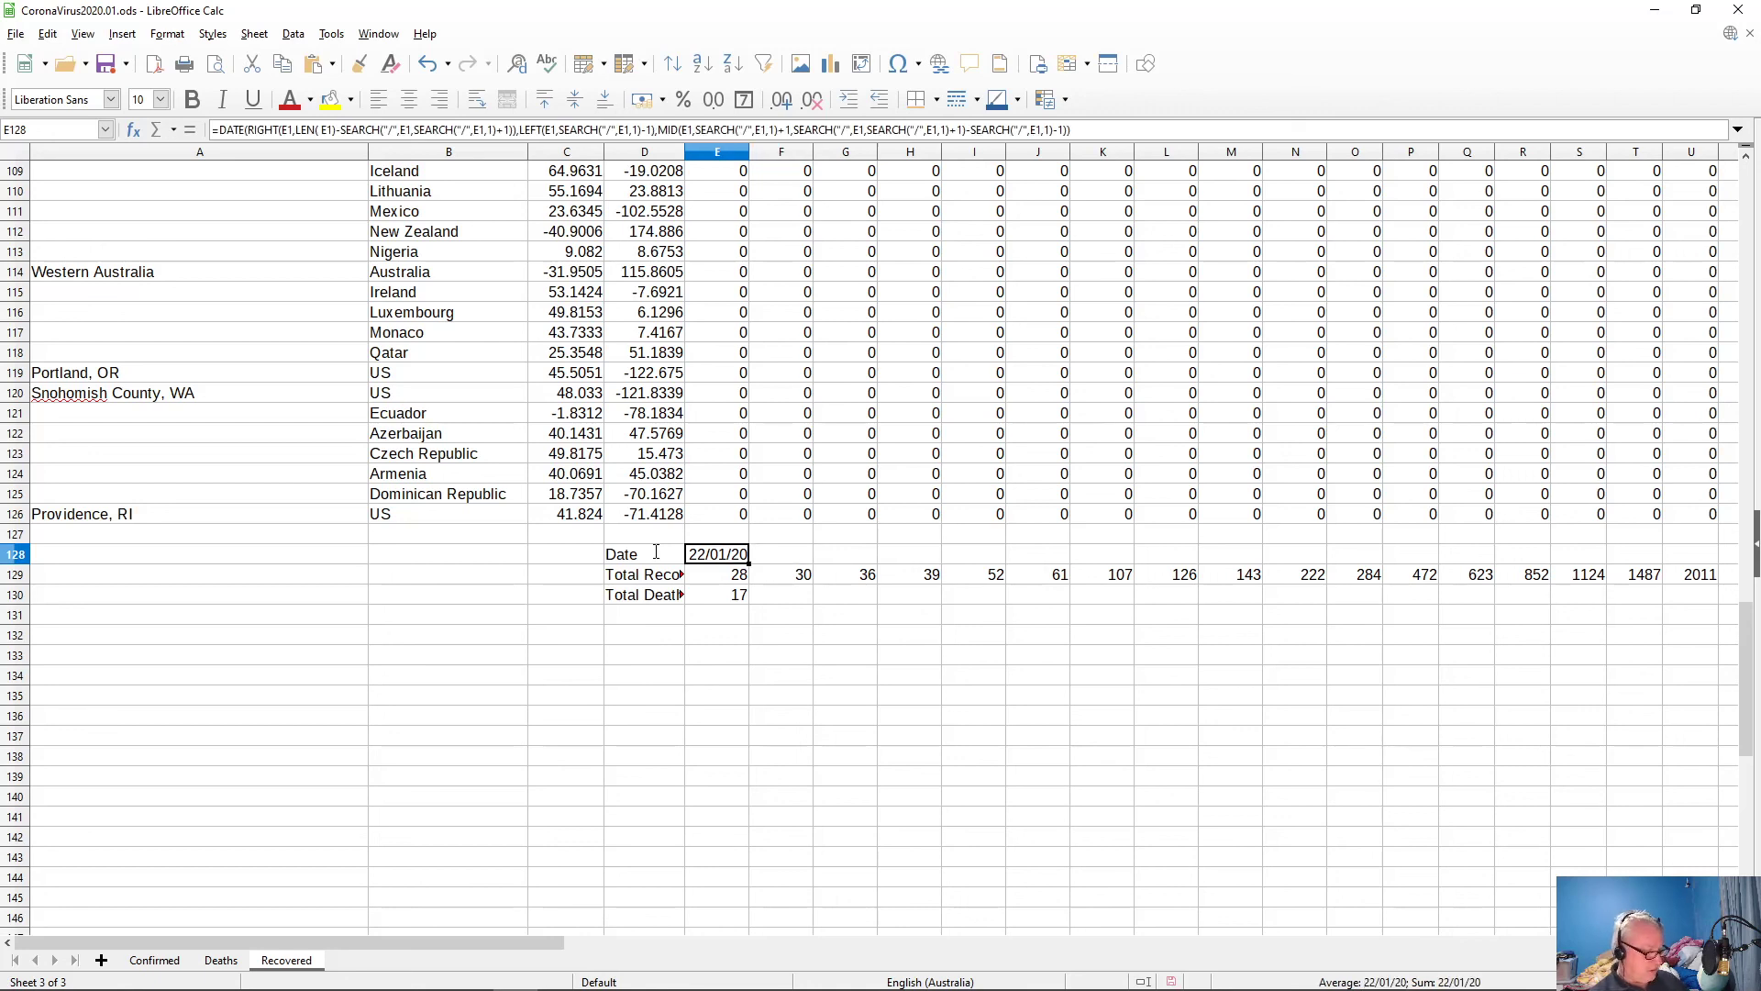
key("ctrl+c")
key("Right")
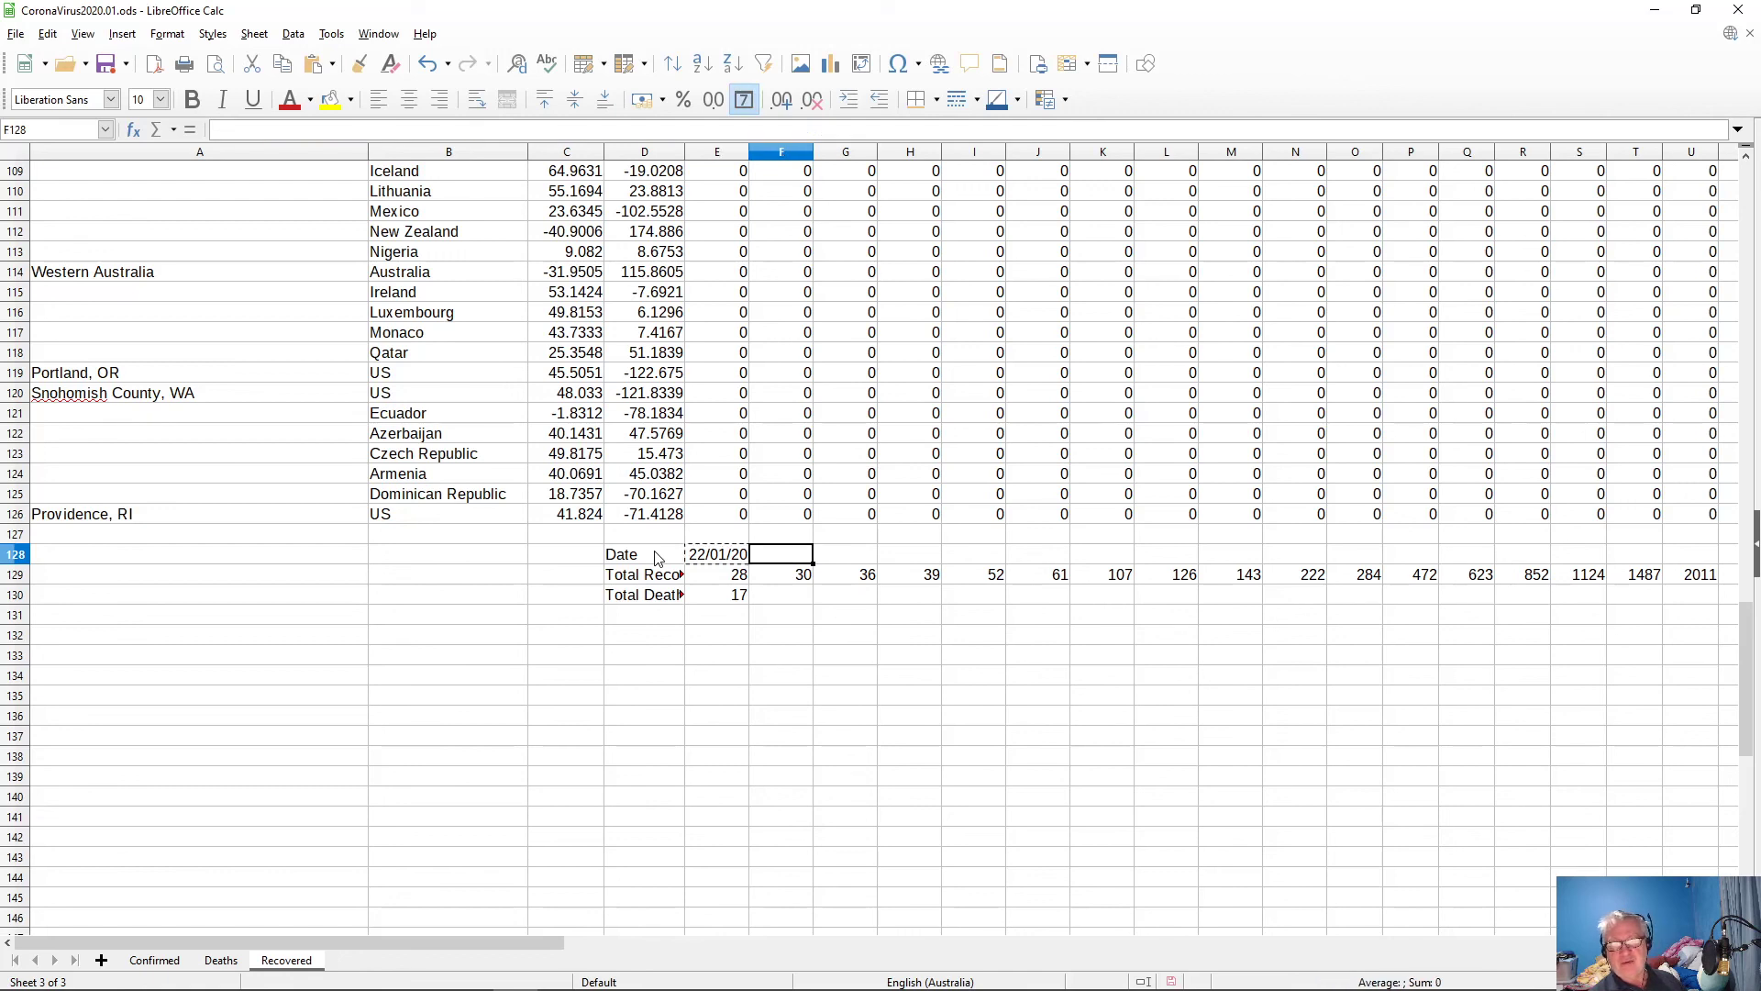
key("shift+Right")
key("shift+Right")
key("shift+Right")
key("shift+Right")
key("shift+Right")
key("shift+Right")
key("shift+Right")
key("shift+Right")
key("shift+Right")
key("shift+Right")
key("shift+Right")
key("shift+Right")
key("shift+Right")
key("shift+Right")
key("shift+Right")
key("shift+Right")
key("shift+Right")
key("shift+Right")
key("shift+Right")
key("shift+Right")
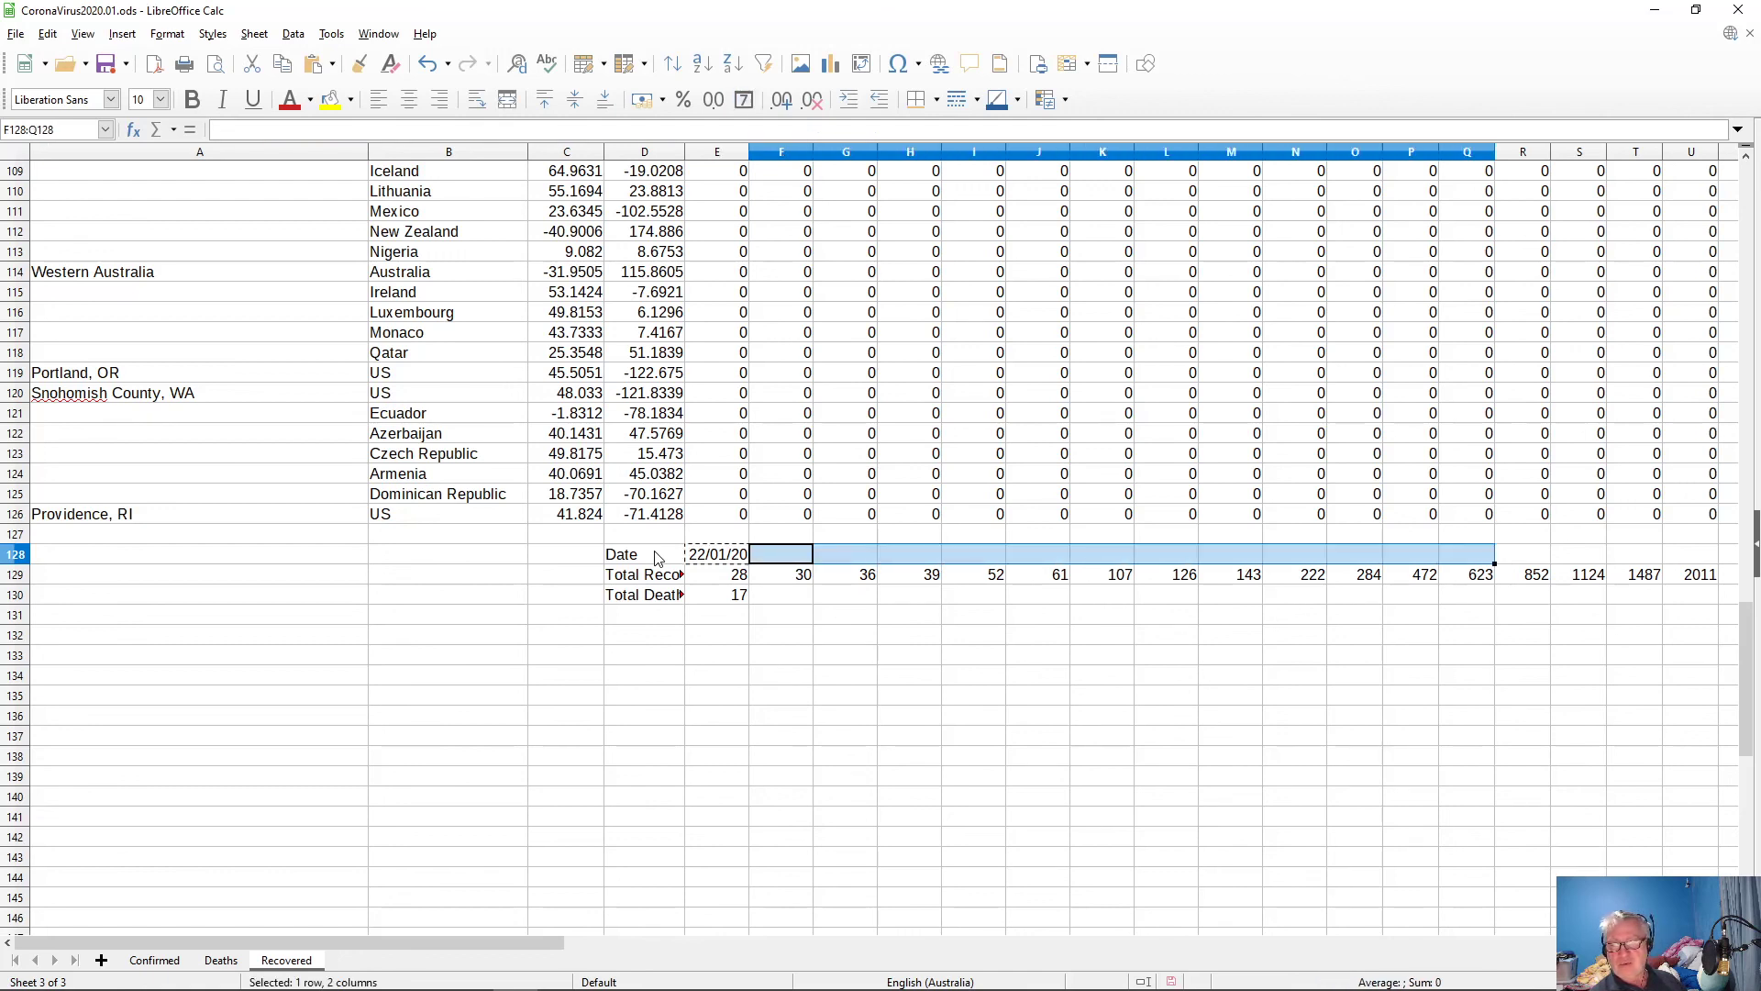
key("shift+Right")
key("shift+Left")
key("shift+Left")
key("shift+Left")
key("shift+Left")
key("shift+Left")
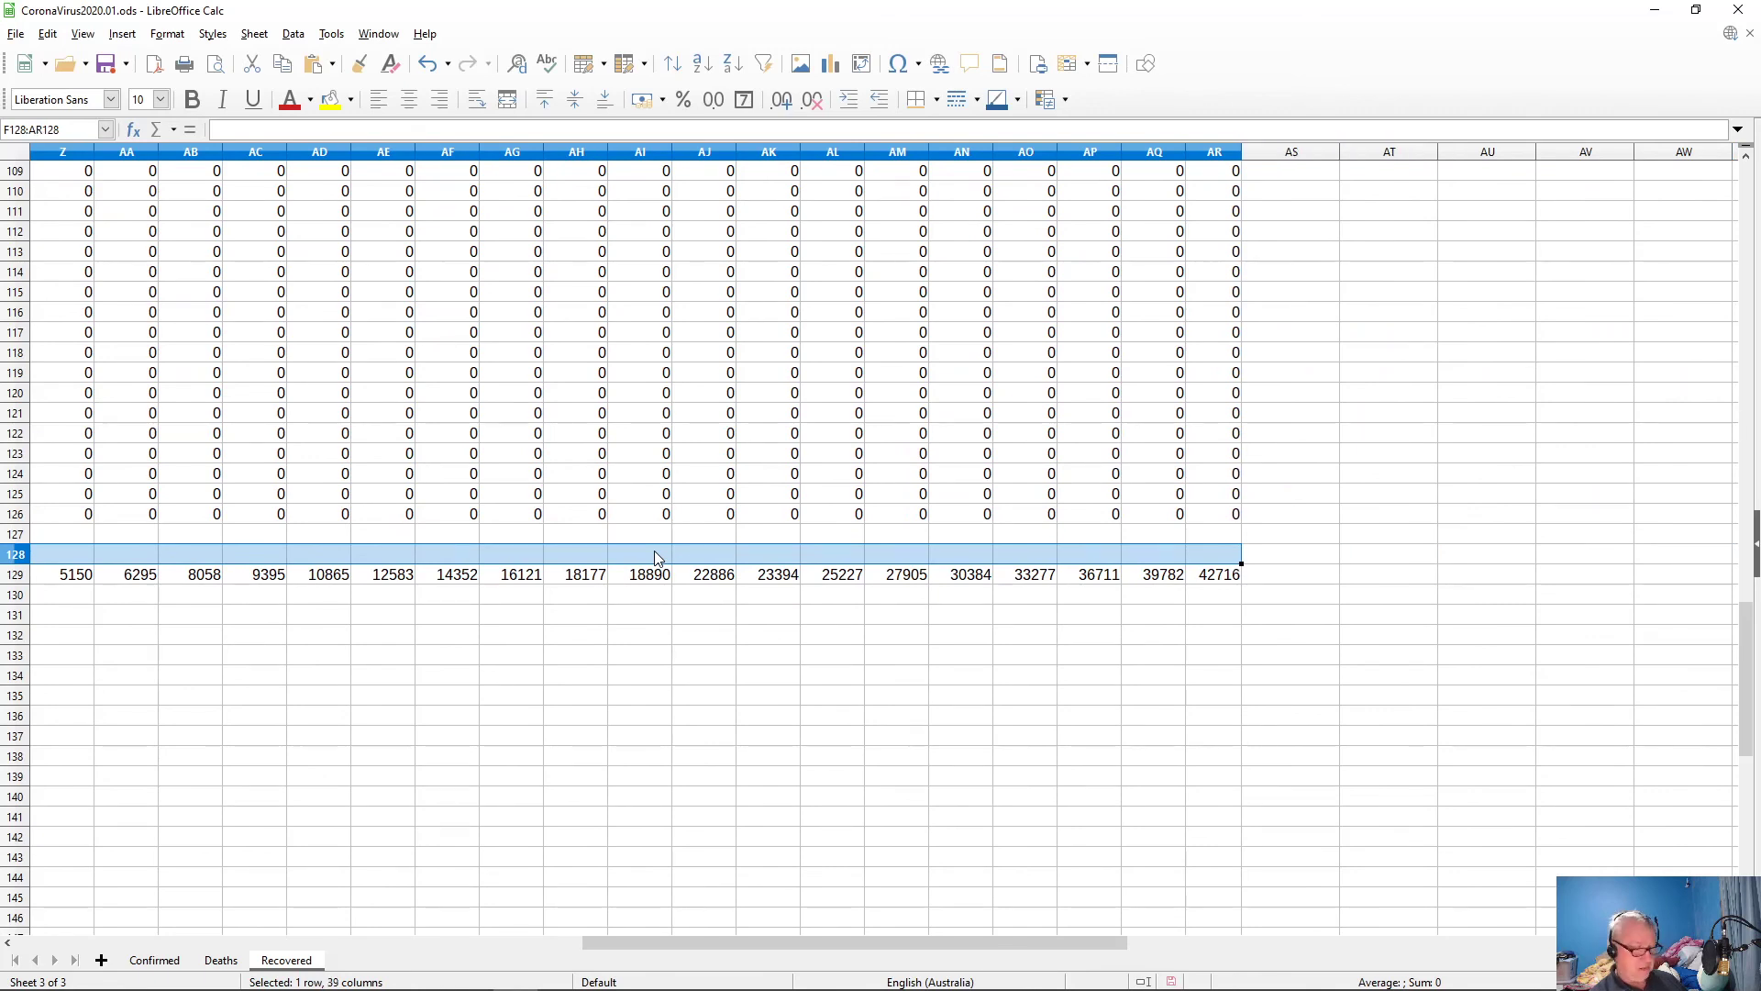
key("ctrl+v")
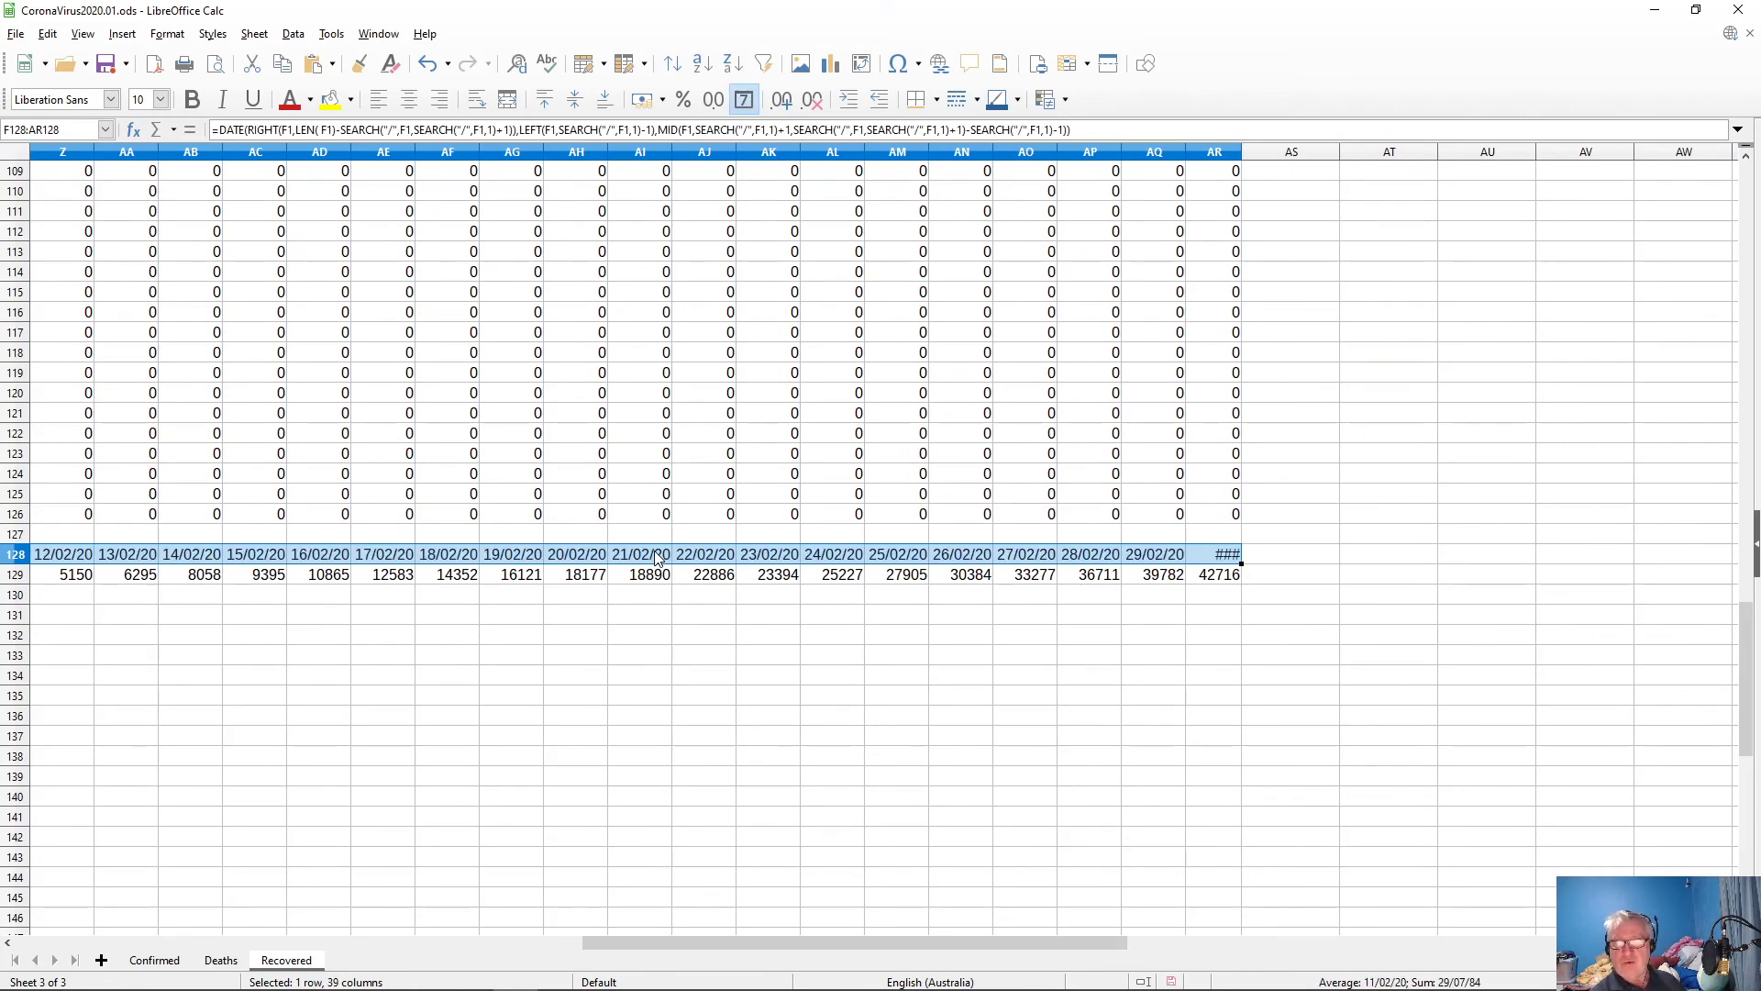
- Widen column AR and columns O to W of the Recovered sheet to their optimal width so the dates fit
double_click(1239, 152)
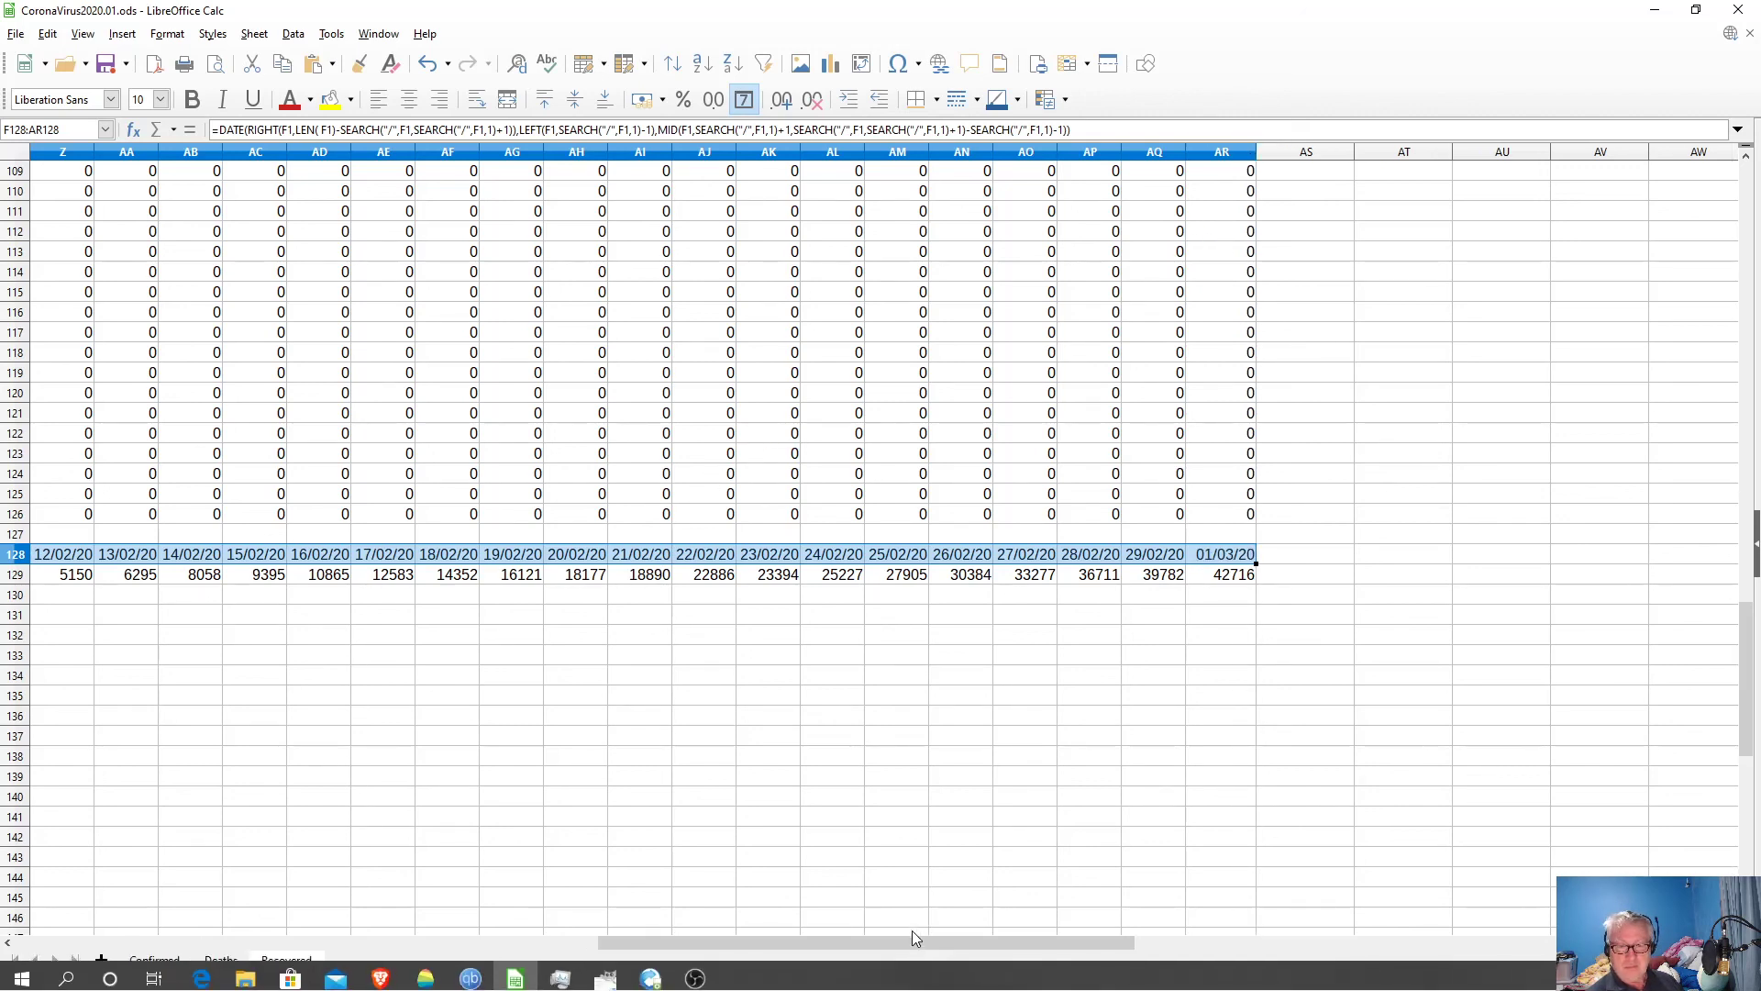
left_click_drag(911, 942, 450, 922)
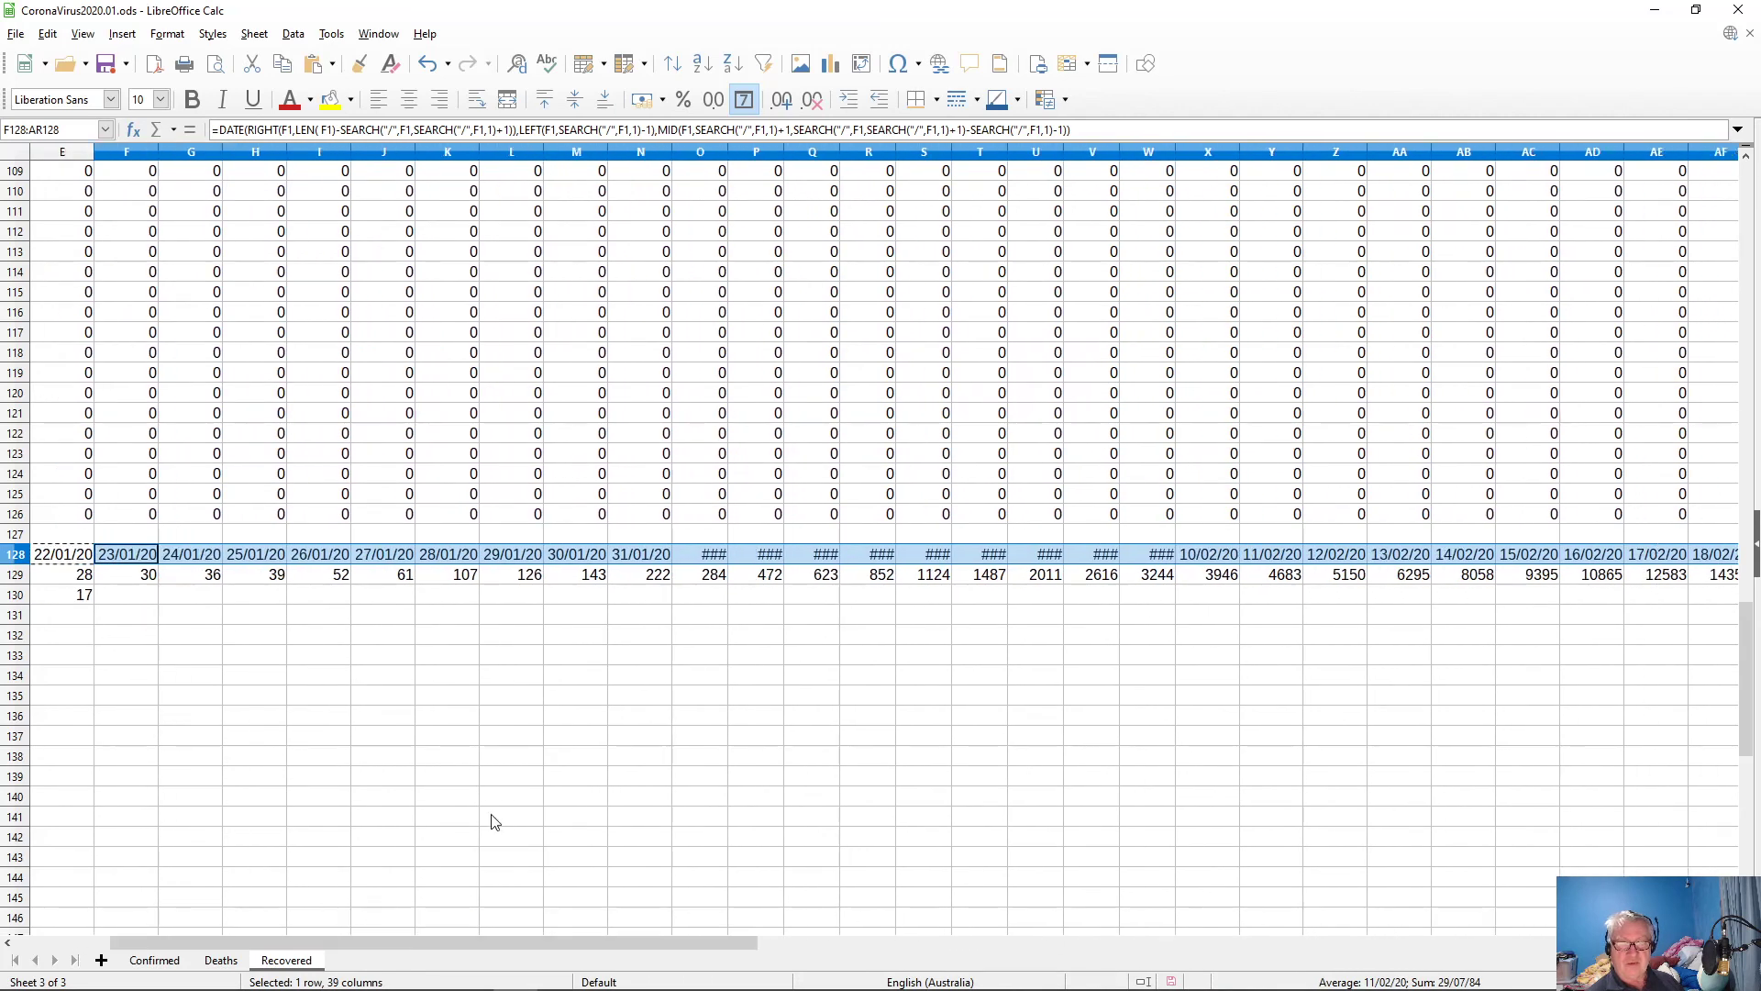
left_click(698, 152)
left_click_drag(701, 152, 1140, 161)
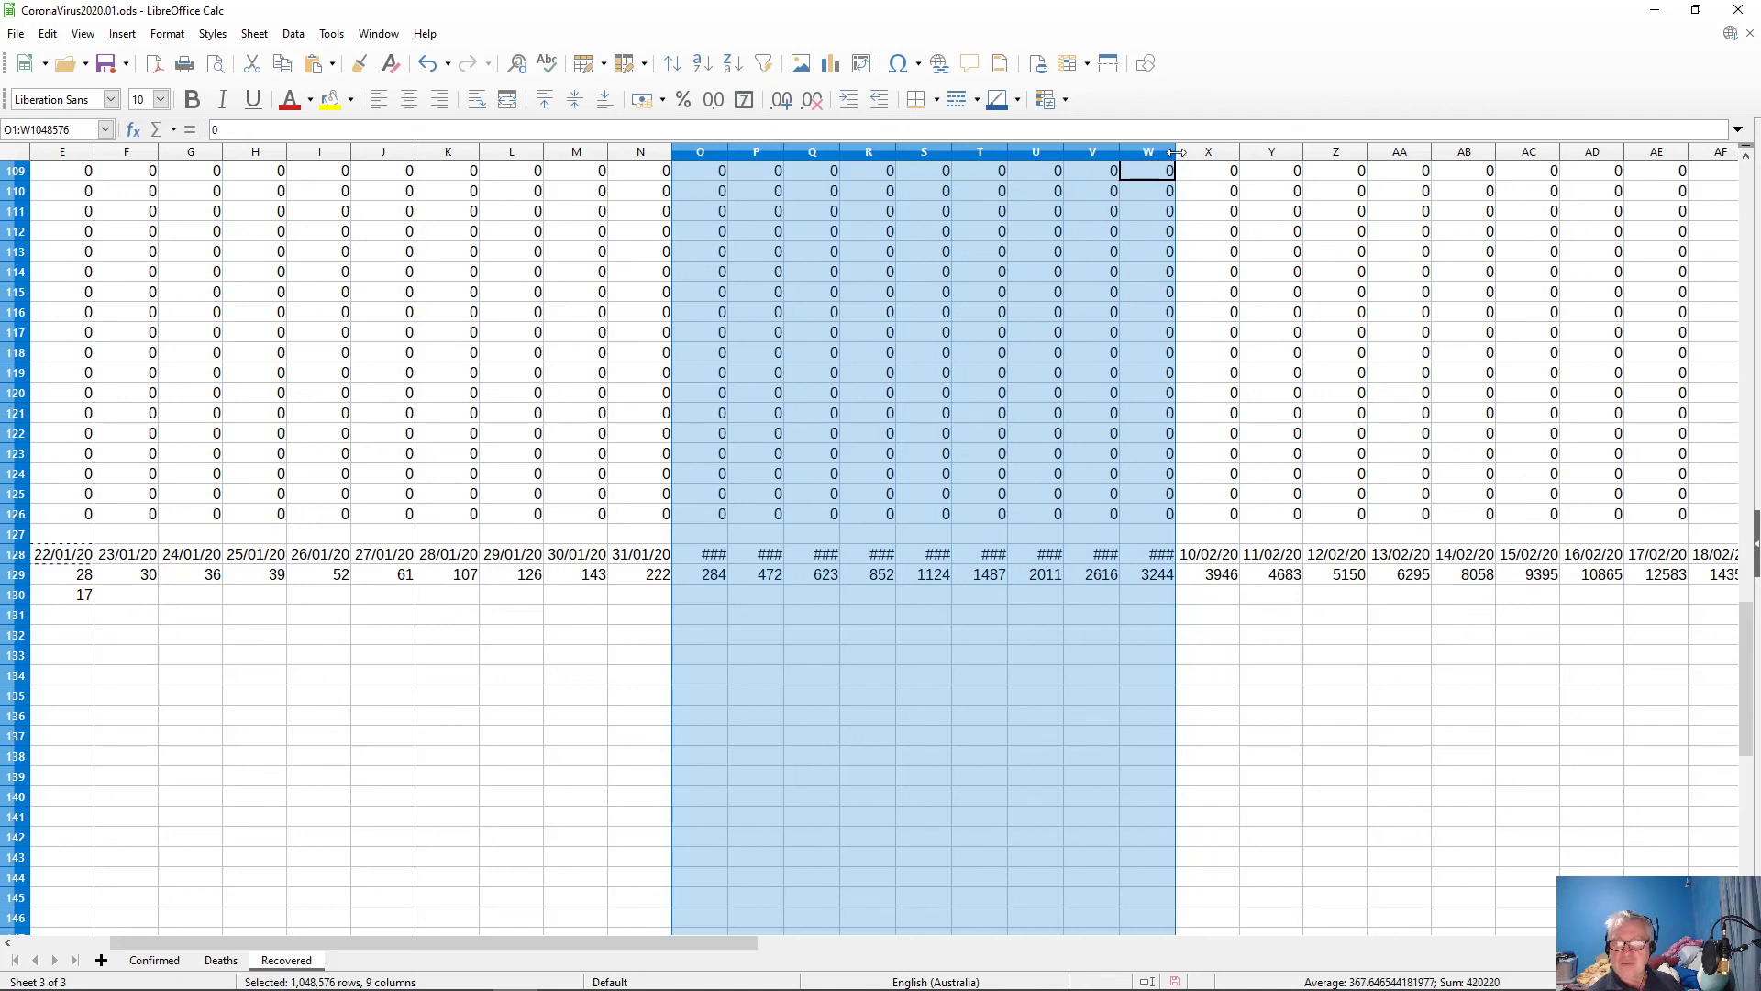
double_click(1177, 152)
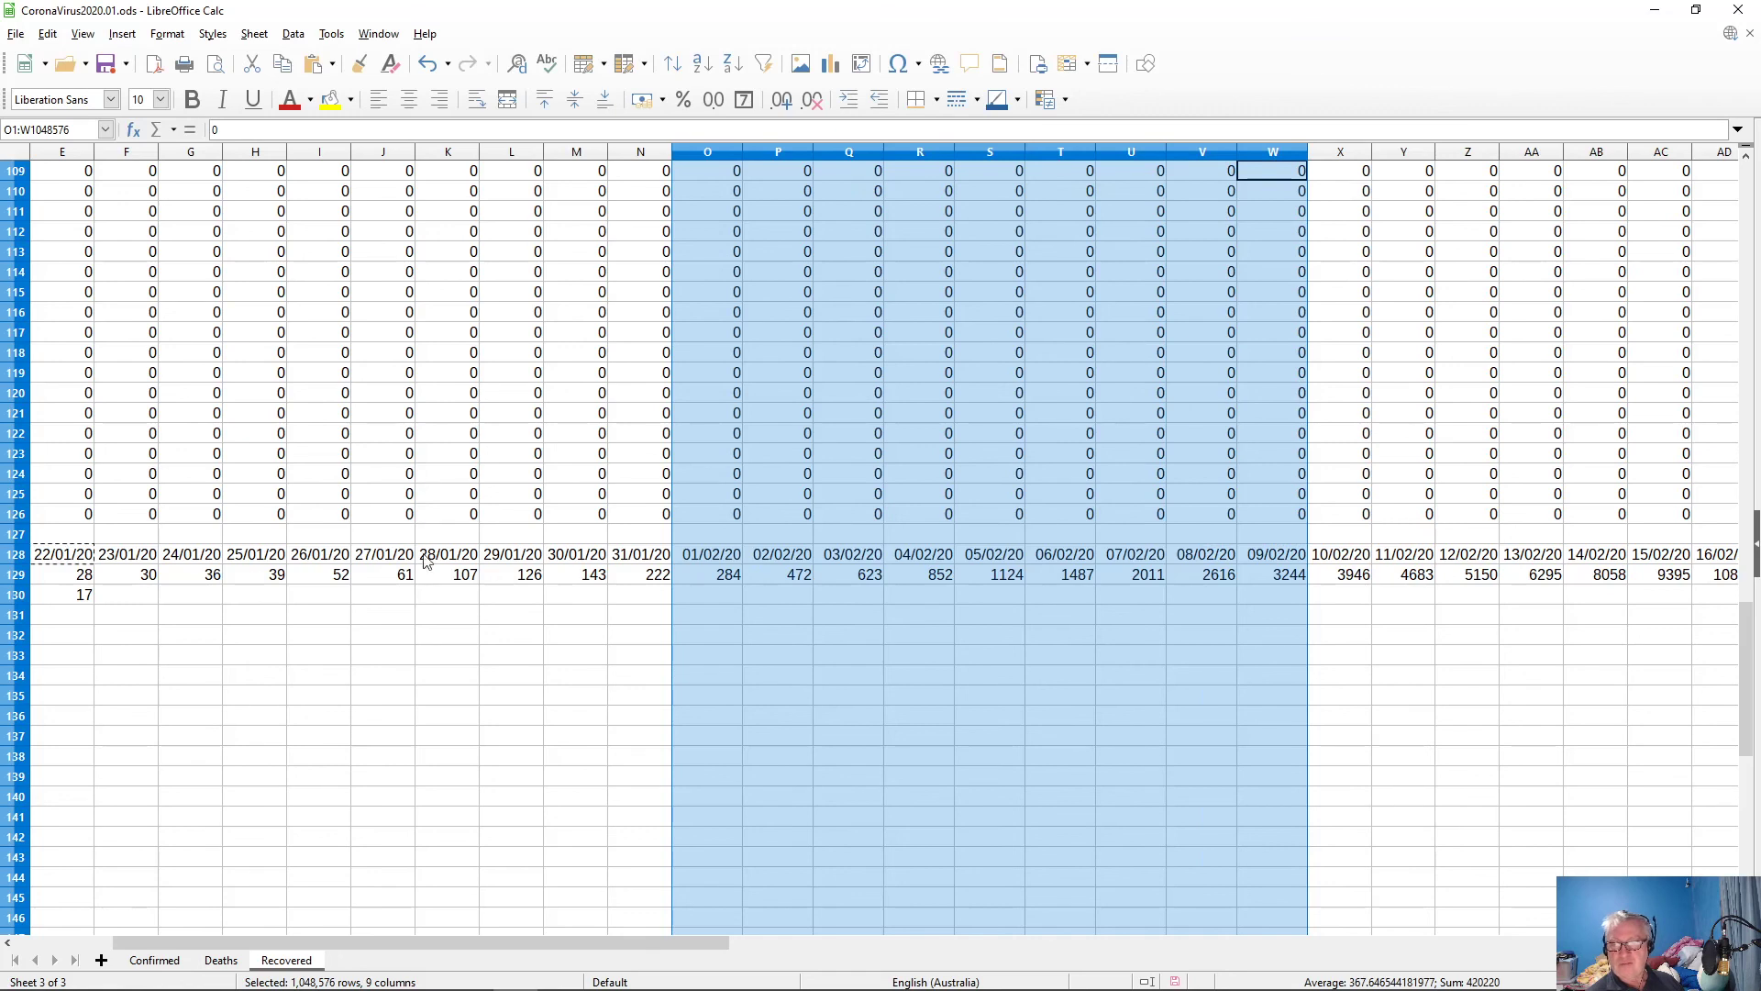
- Copy the Total Deaths formula from E130 across F130:AR130 in the Recovered sheet
left_click_drag(442, 934, 293, 950)
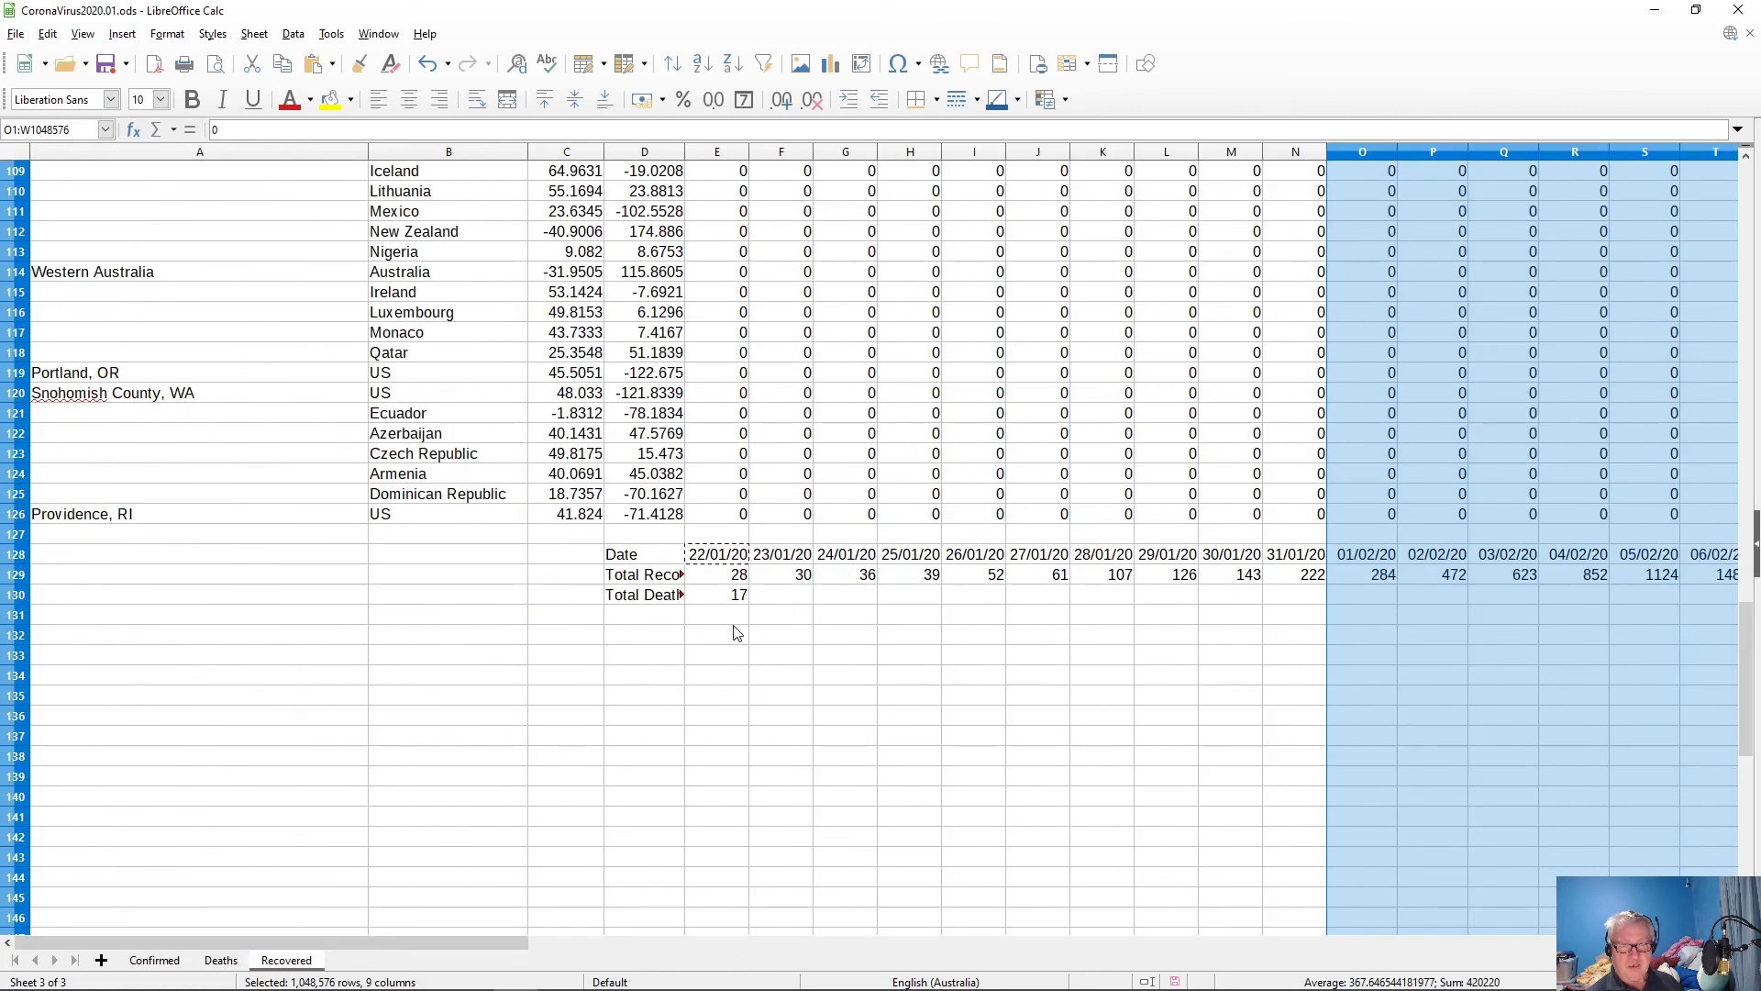
left_click(731, 595)
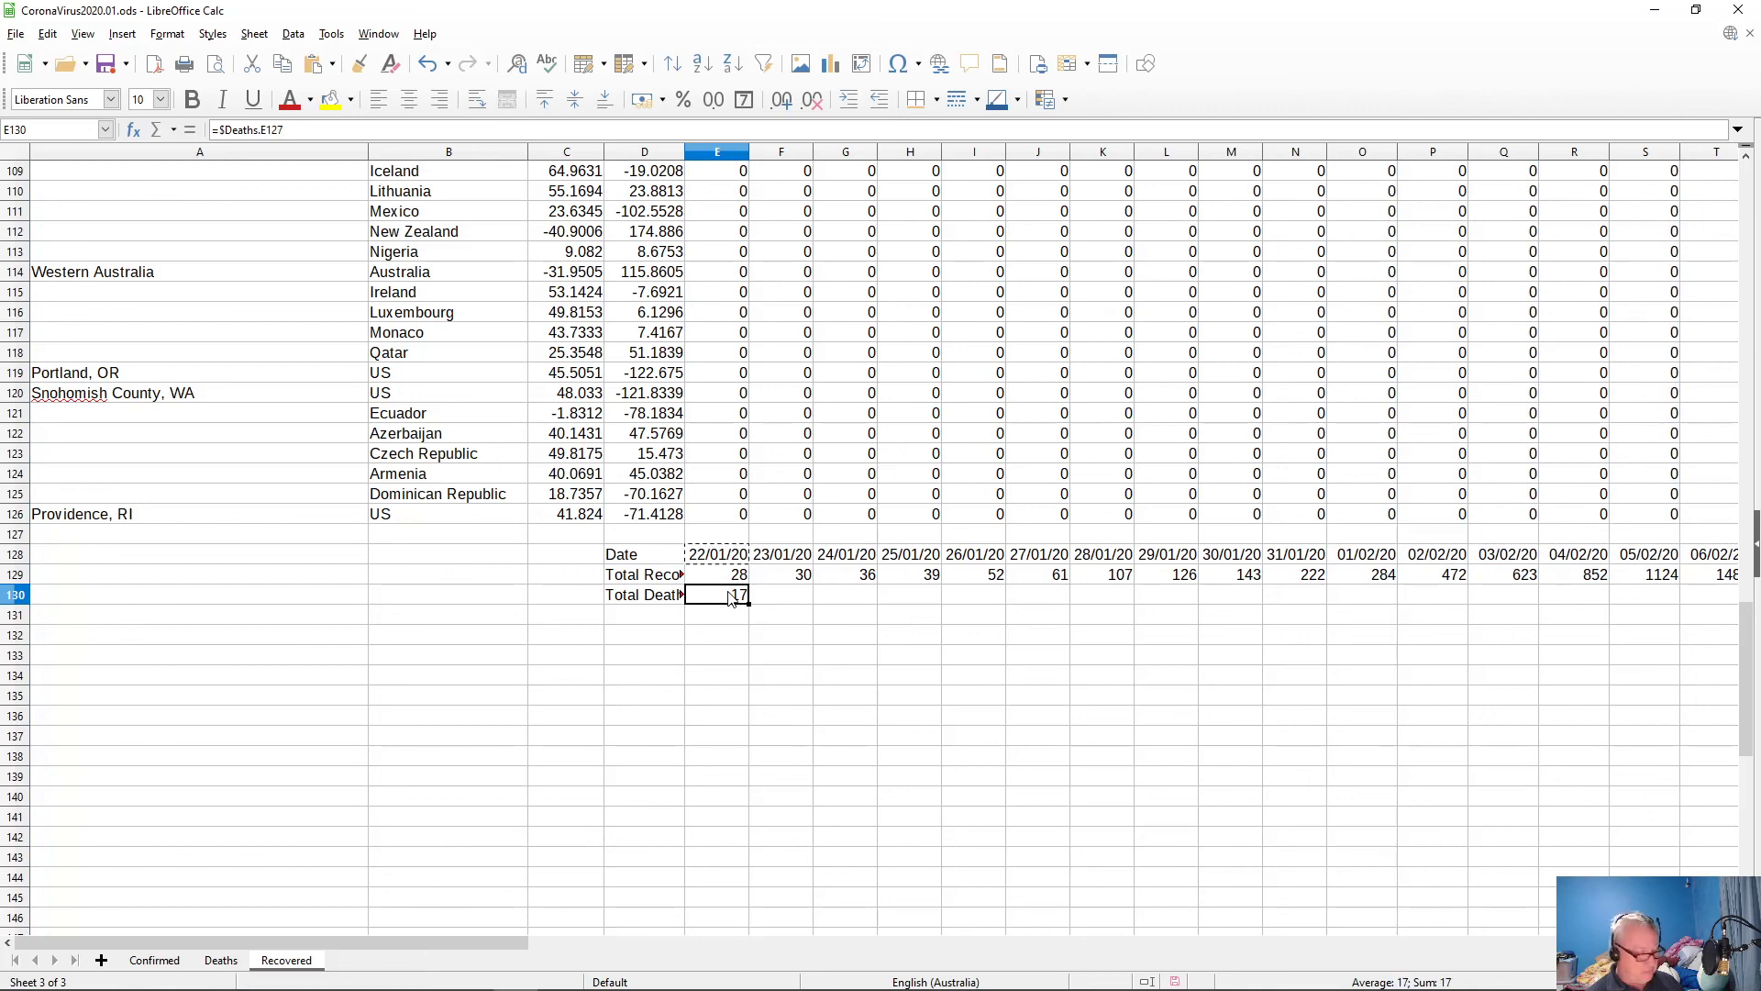
key("ctrl+c")
left_click(767, 600)
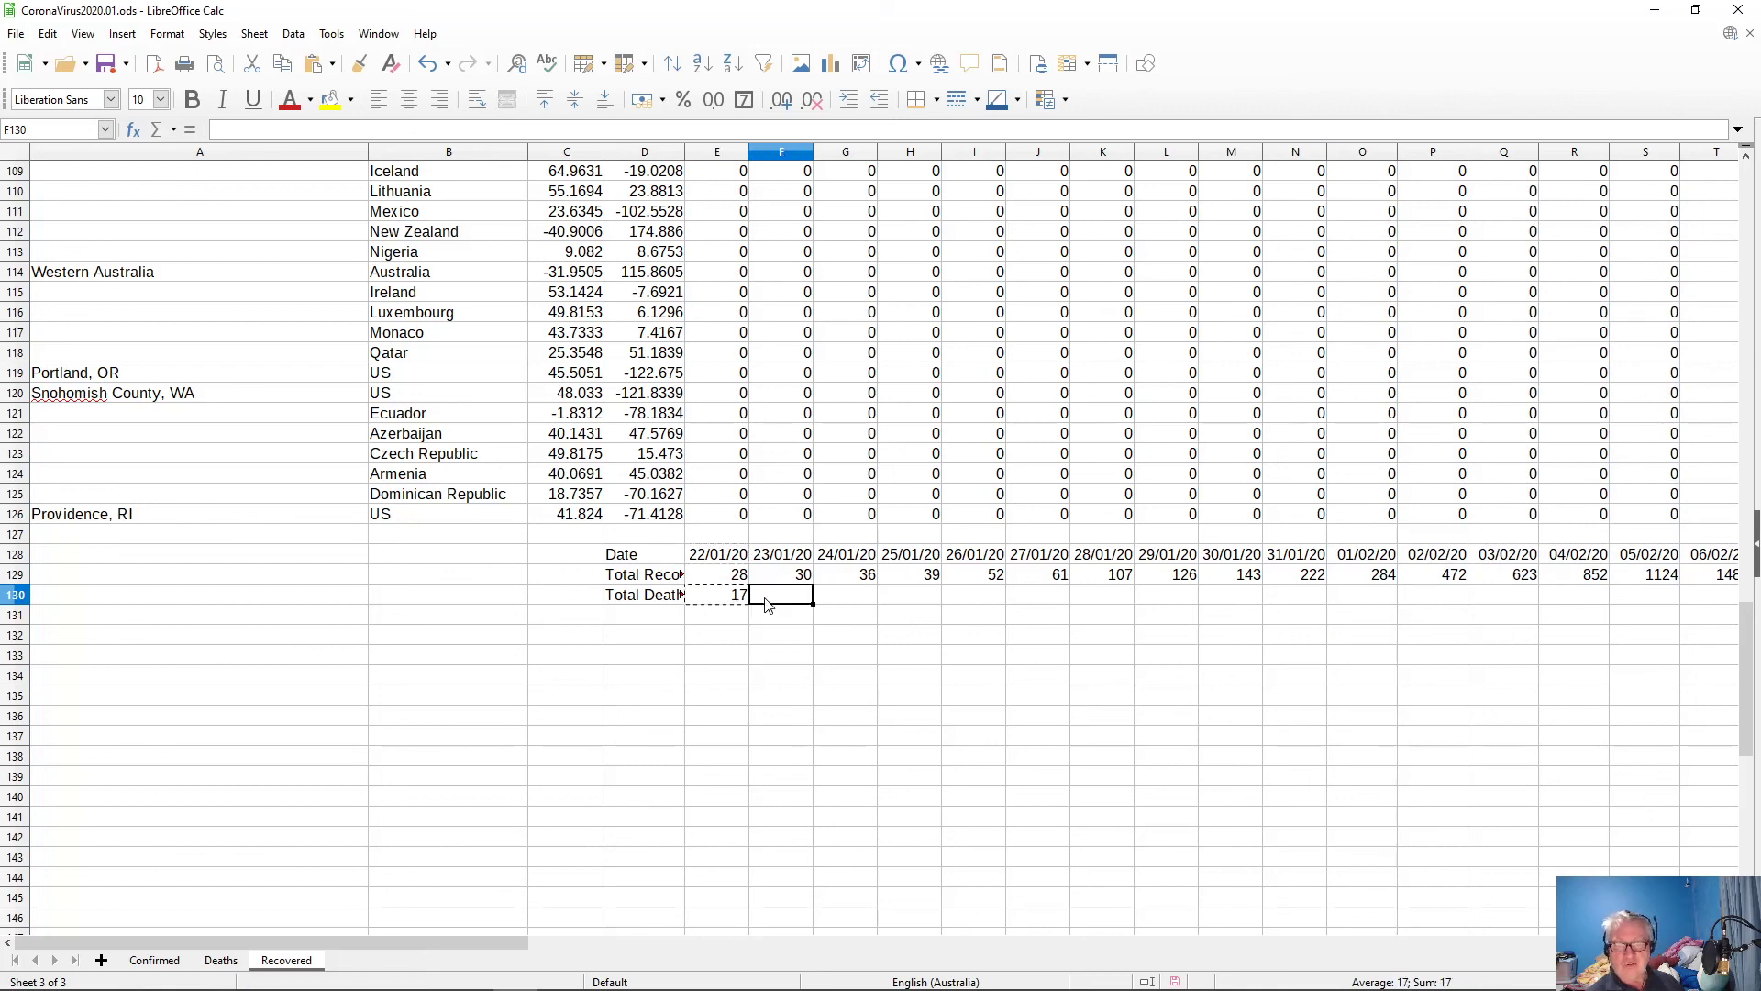
key("shift+Right")
key("shift+Right")
key("shift+Right")
key("shift+Right")
key("shift+Right")
key("shift+Right")
key("shift+Right")
key("shift+Right")
key("shift+Right")
key("shift+Right")
key("shift+Right")
key("shift+Right")
key("shift+Right")
key("shift+Right")
key("shift+Right")
key("shift+Right")
key("shift+Right")
key("shift+Right")
key("shift+Right")
key("shift+Right")
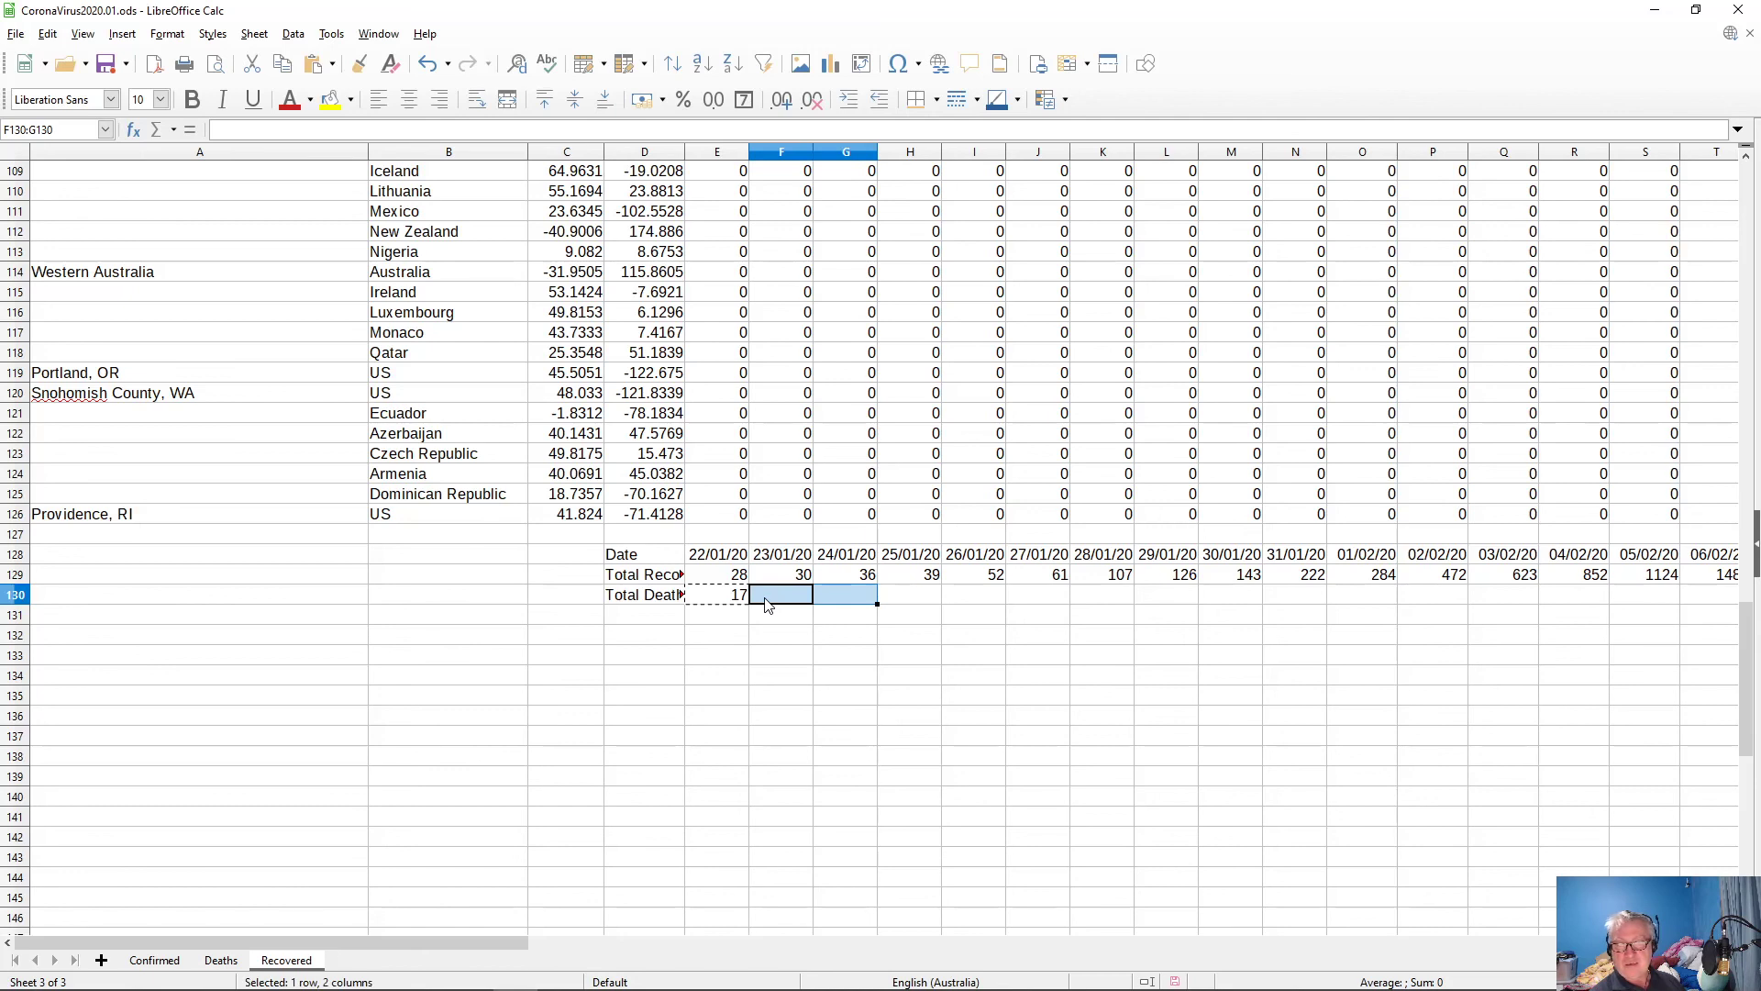
key("shift+Right")
key("shift+Right")
key("shift+Right")
key("shift+Right")
key("shift+Right")
key("shift+Right")
key("shift+Right")
key("shift+Right")
key("shift+Right")
key("shift+Right")
key("shift+Right")
key("shift+Right")
key("shift+Right")
key("shift+Right")
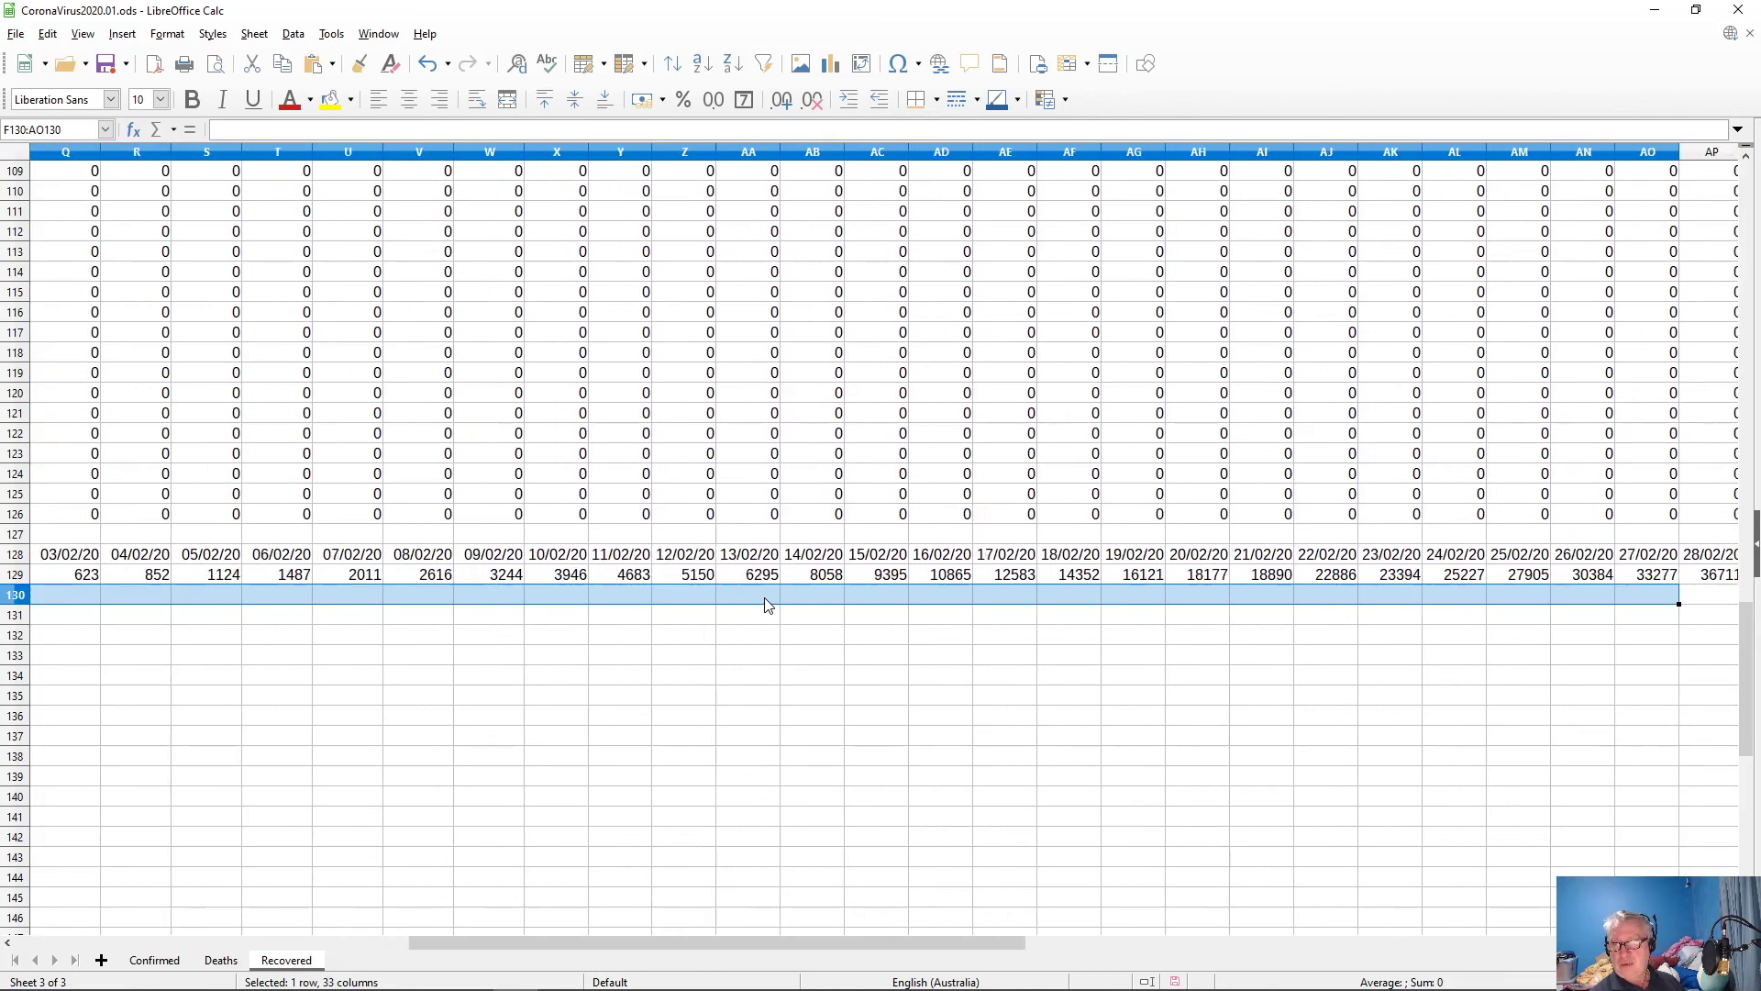
key("shift+Left")
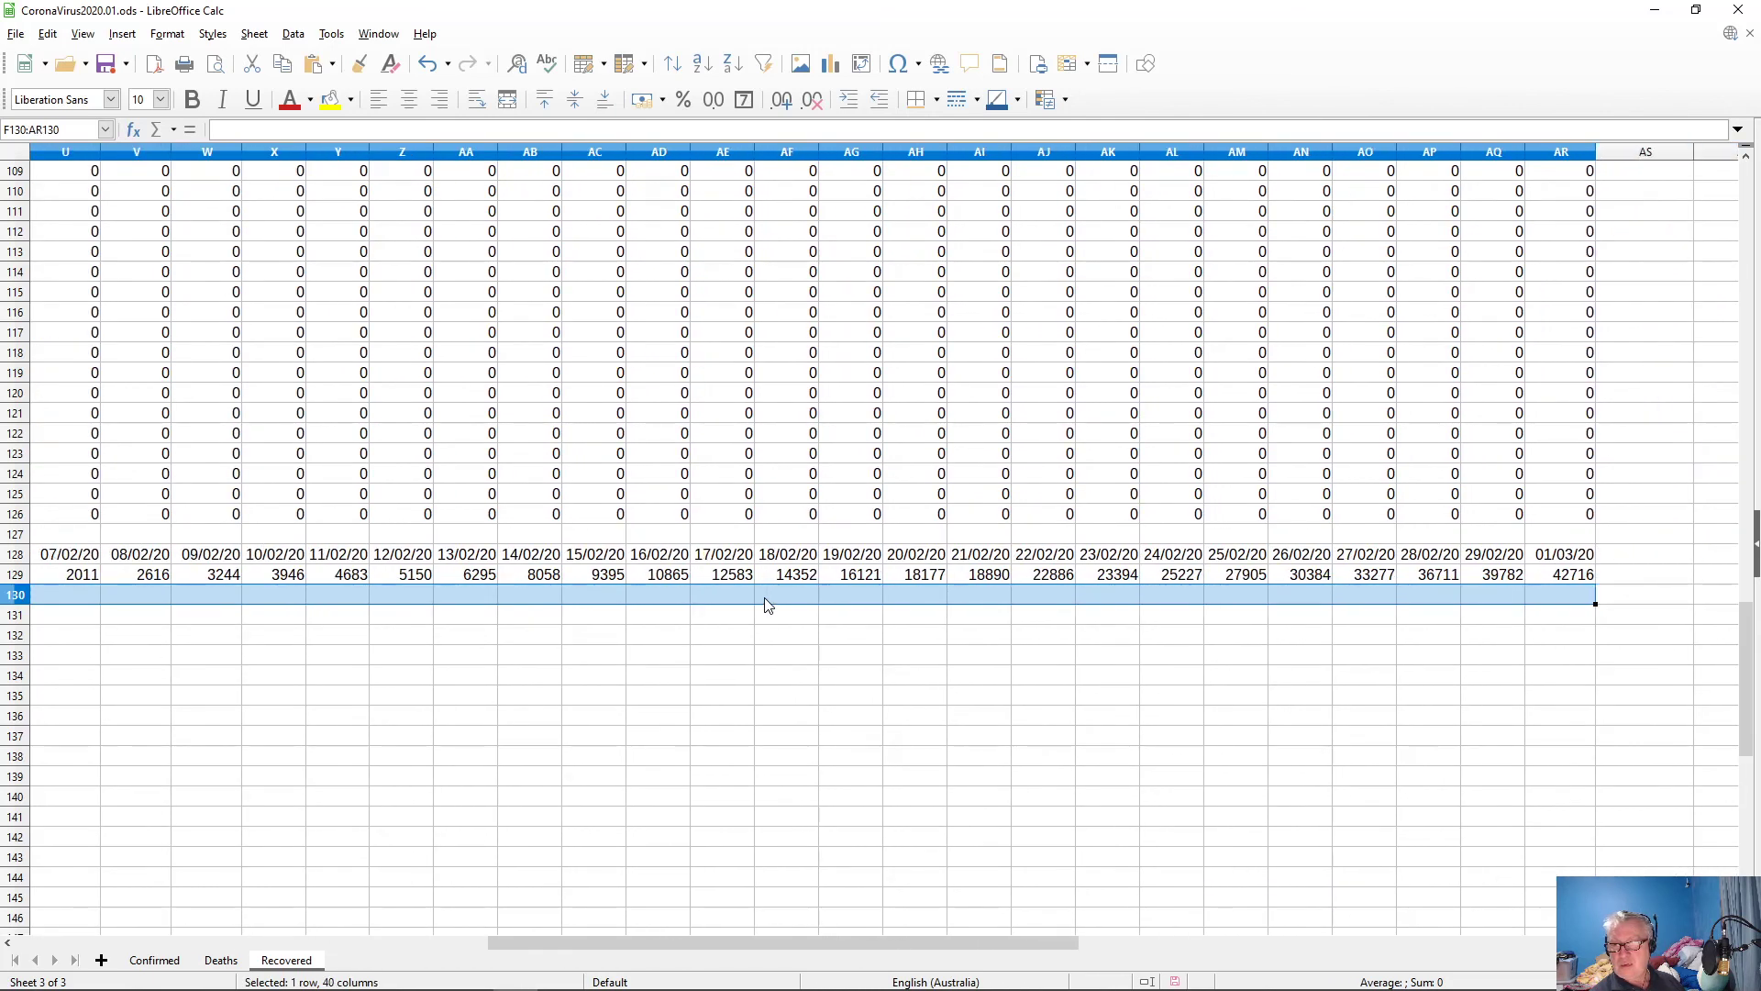
key("ctrl+v")
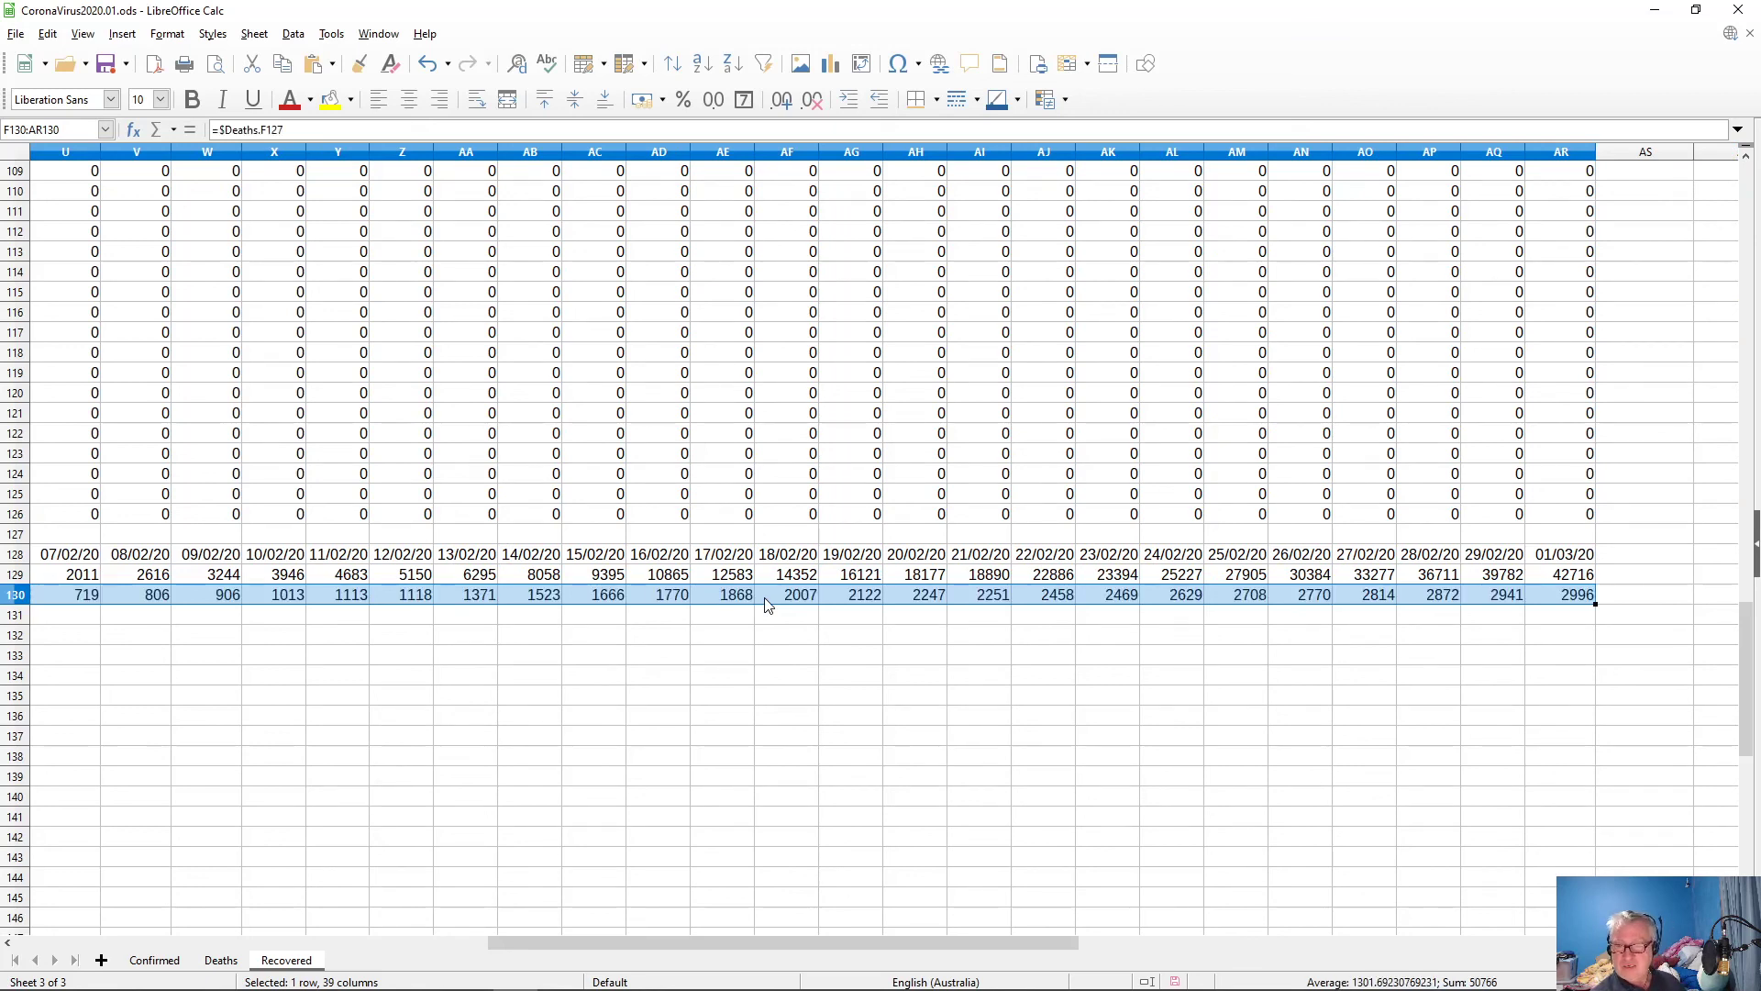
key("Home")
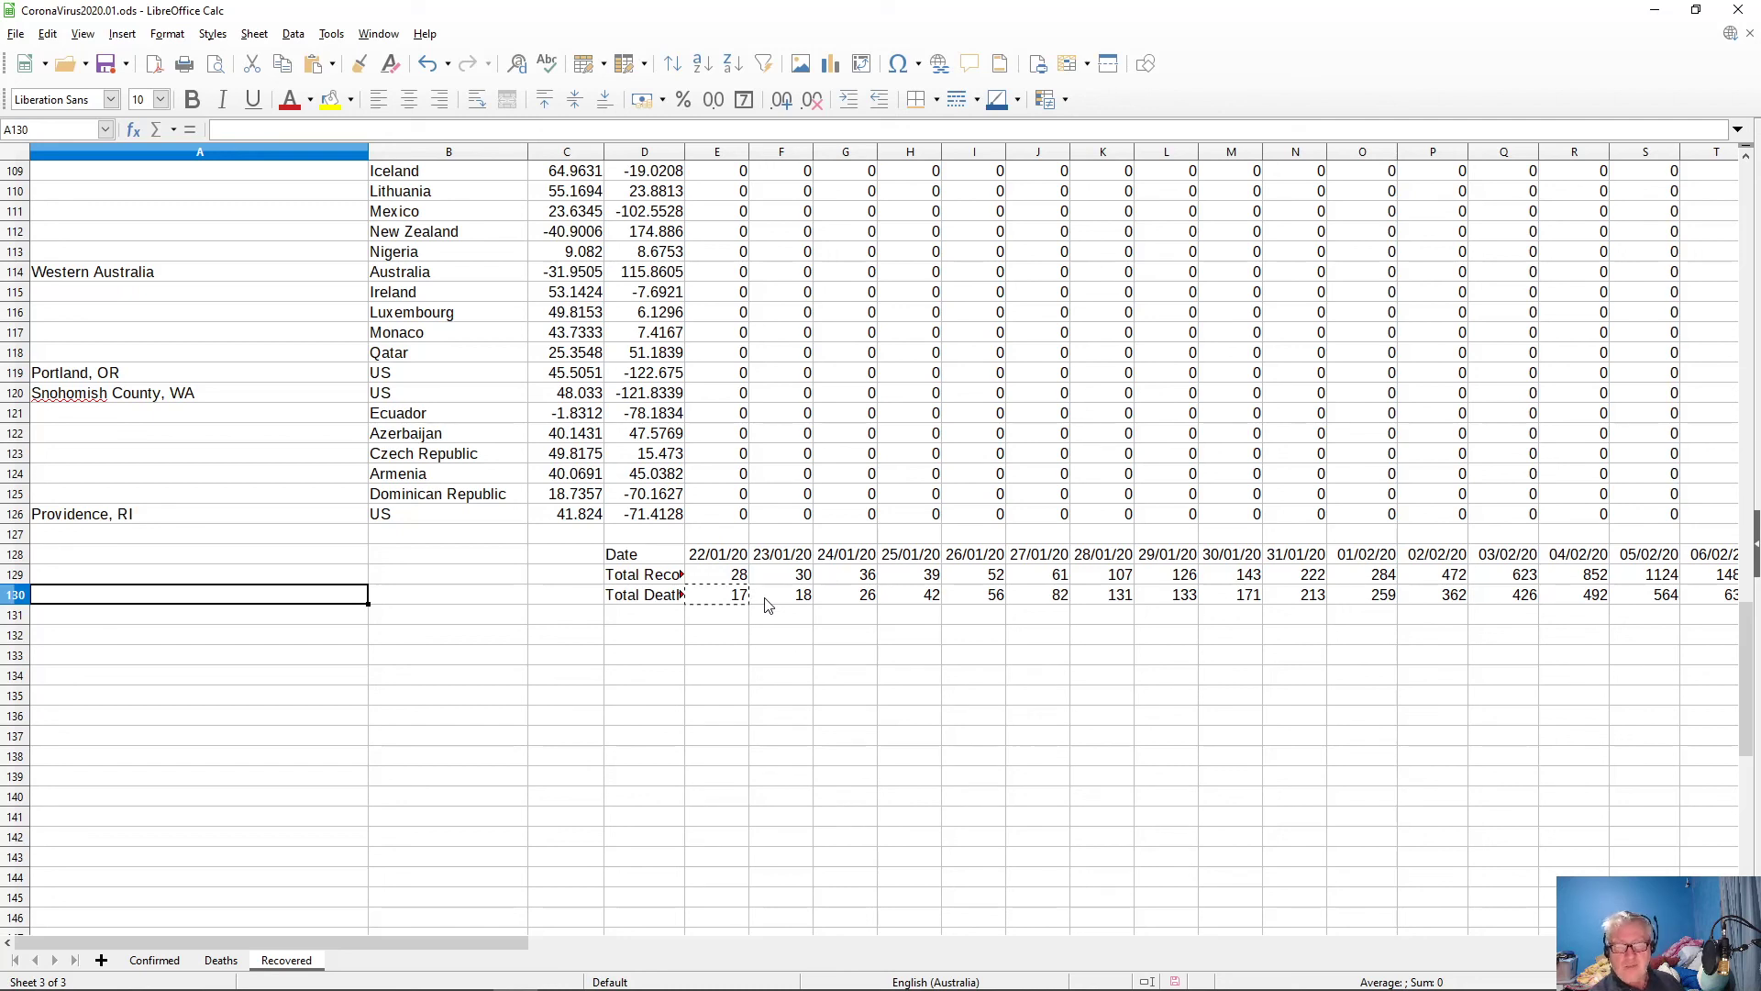
key("Escape")
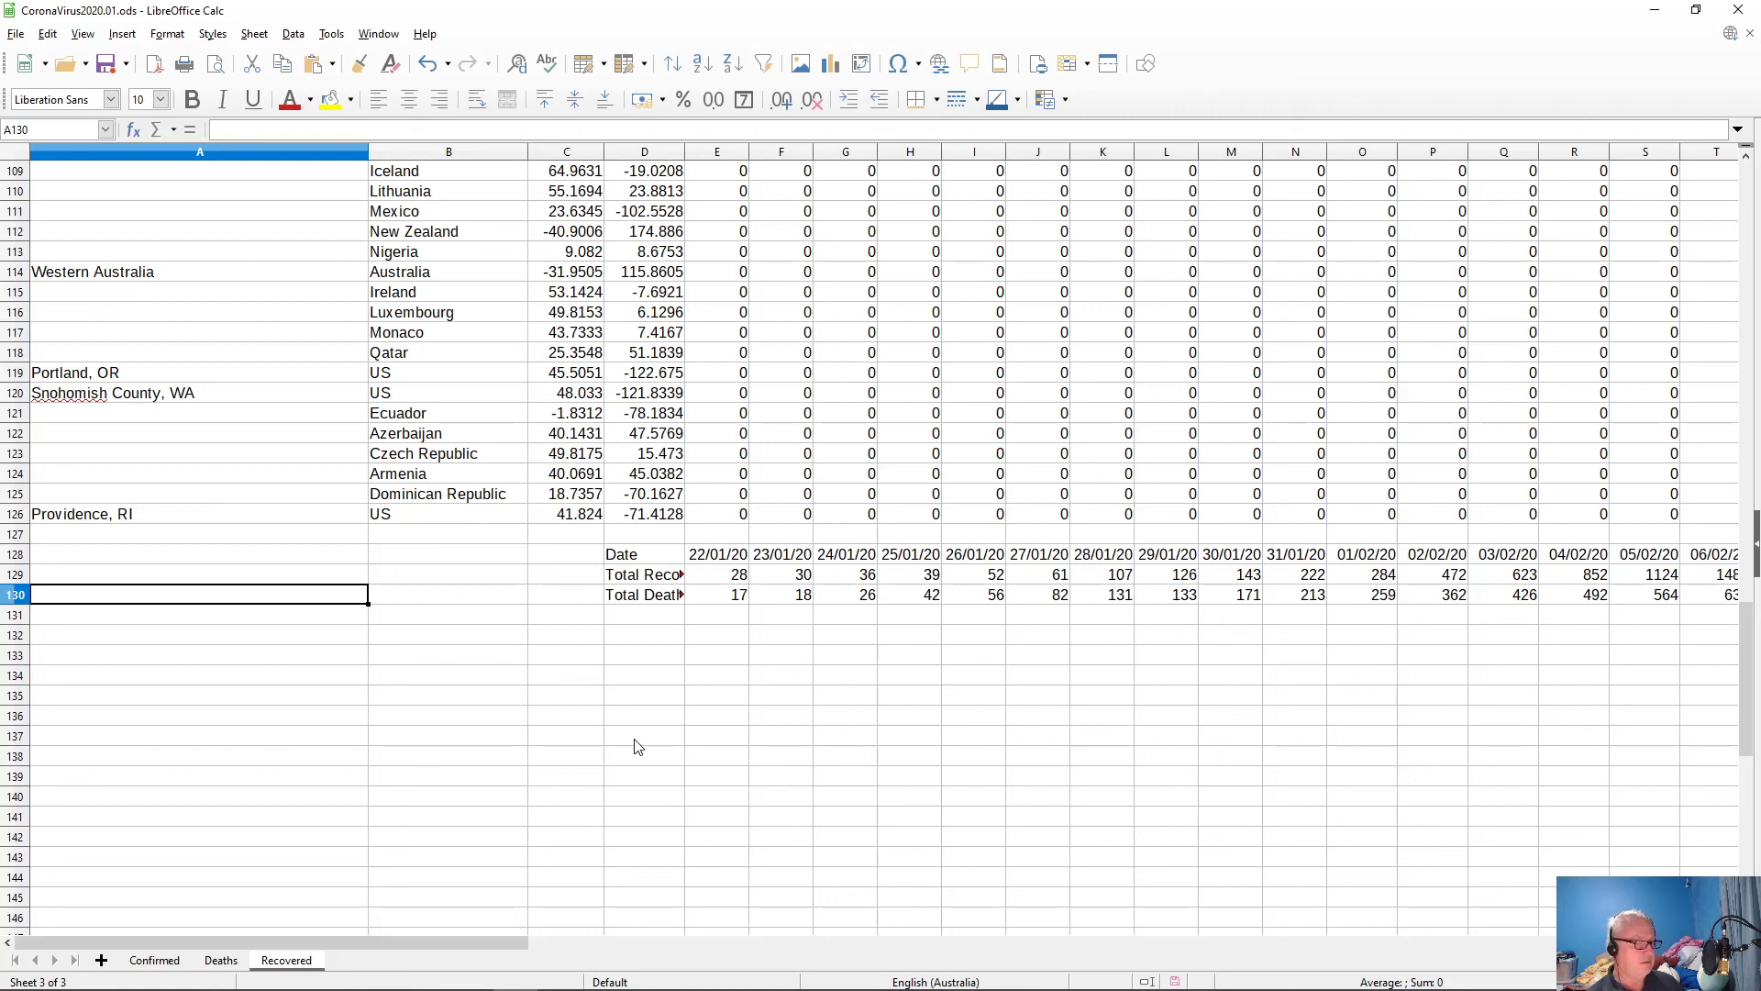
- Enter the text "Death Rate% = Deaths/(Deaths + Recovered)" in D133 of the Recovered sheet
left_click(671, 659)
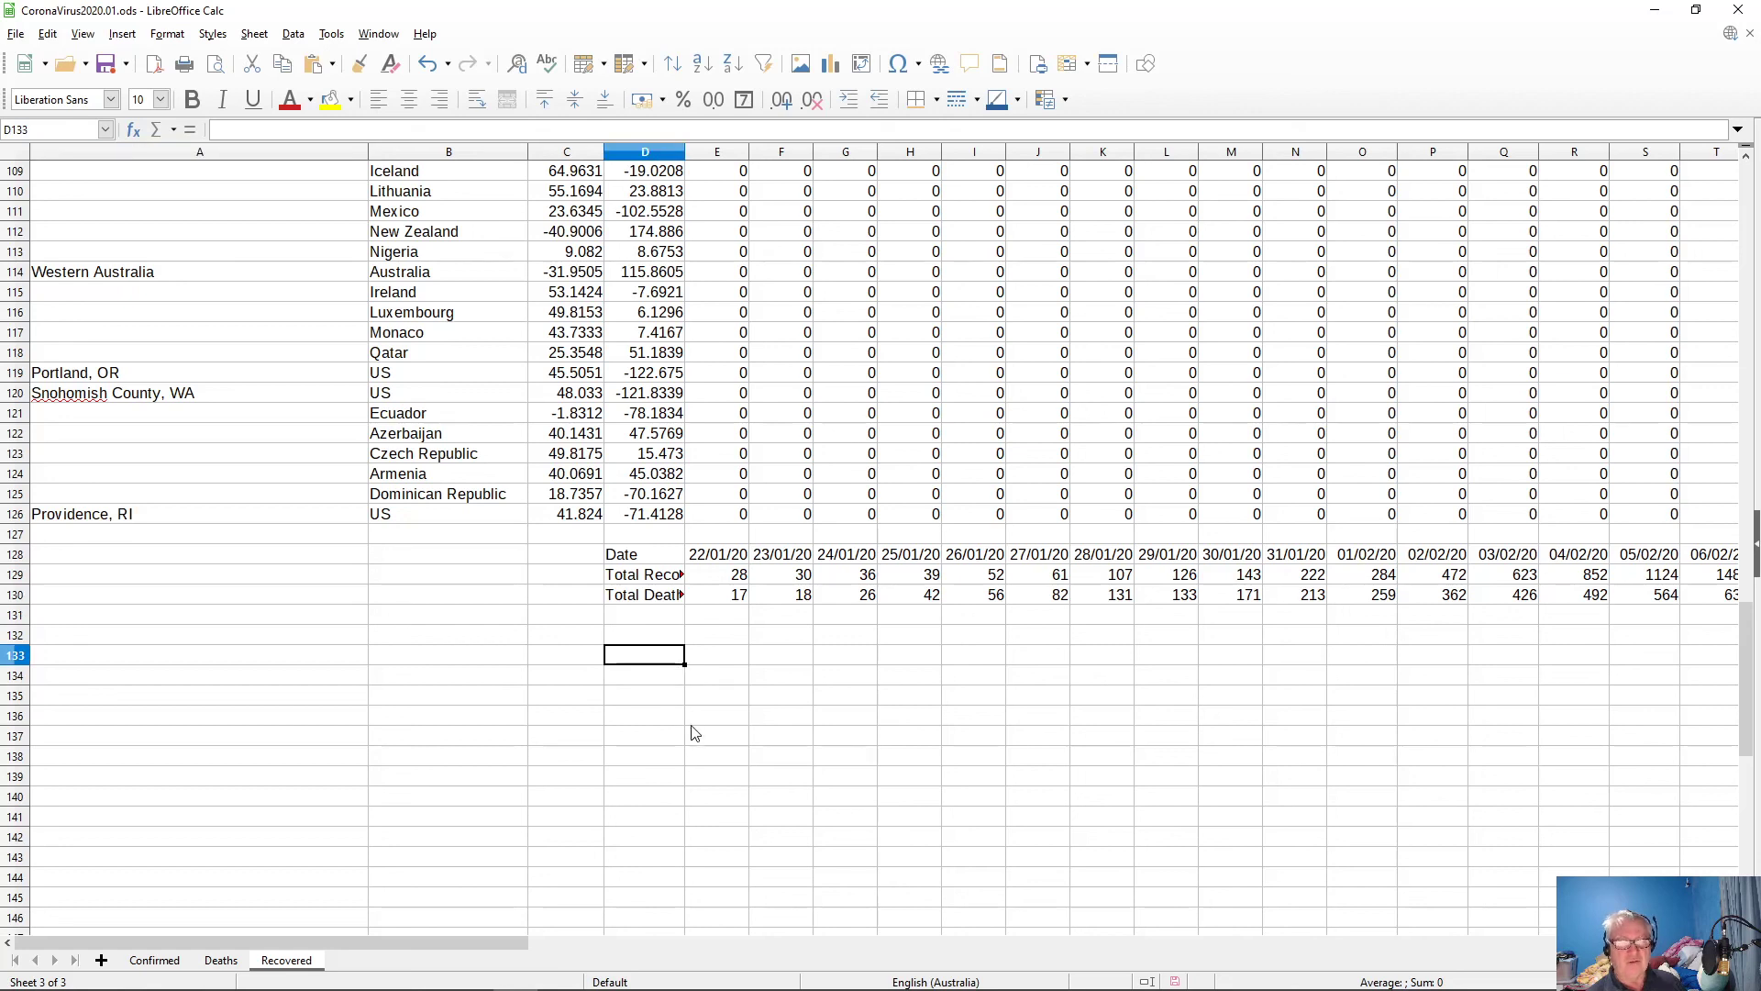
type("Date")
key("BackSpace")
key("BackSpace")
key("BackSpace")
type("eath")
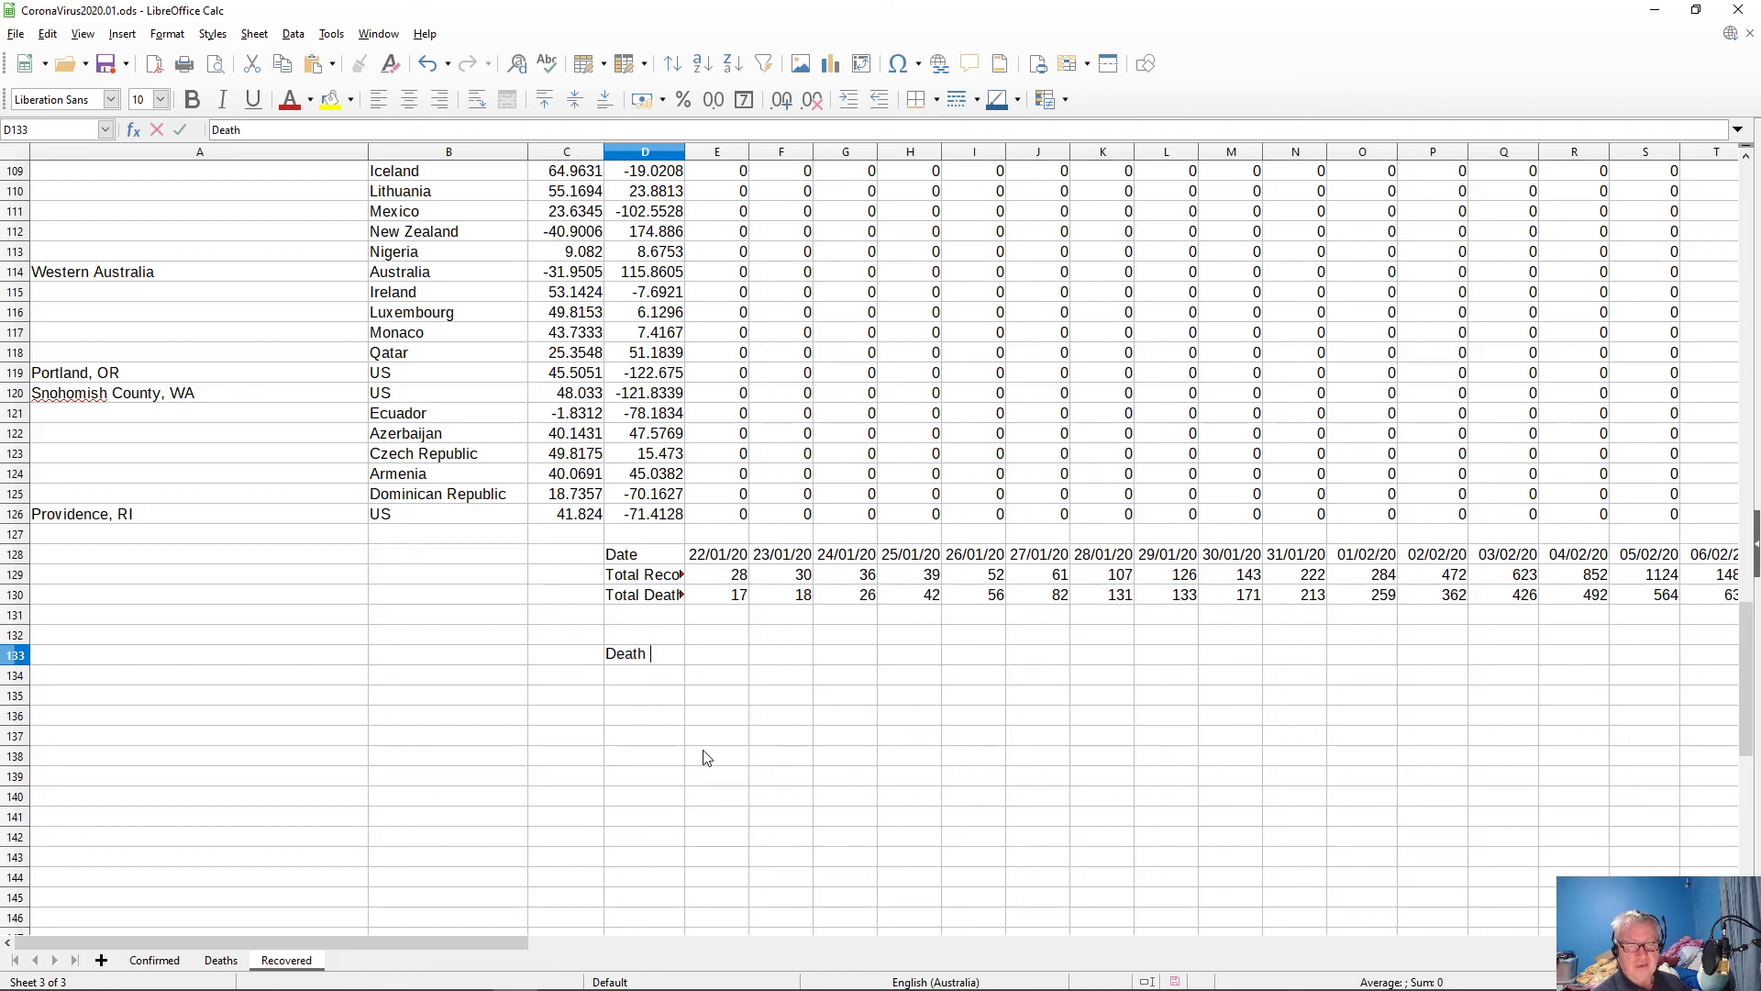
type(" Rate")
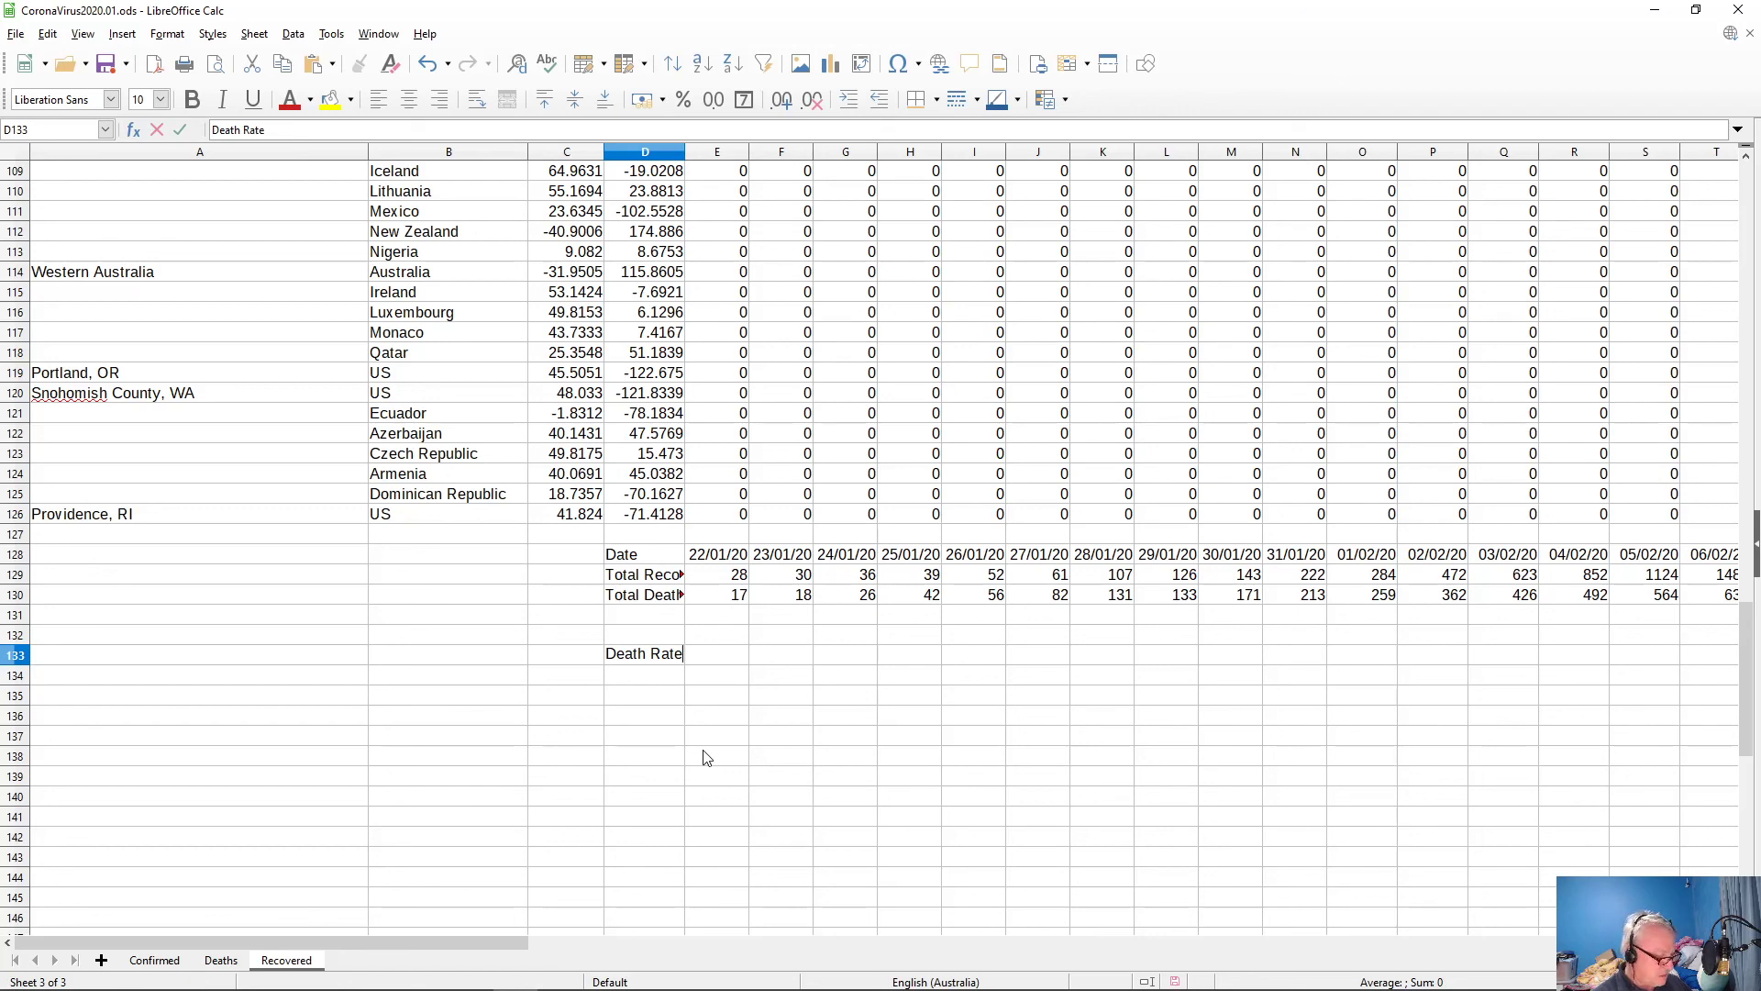
type("%")
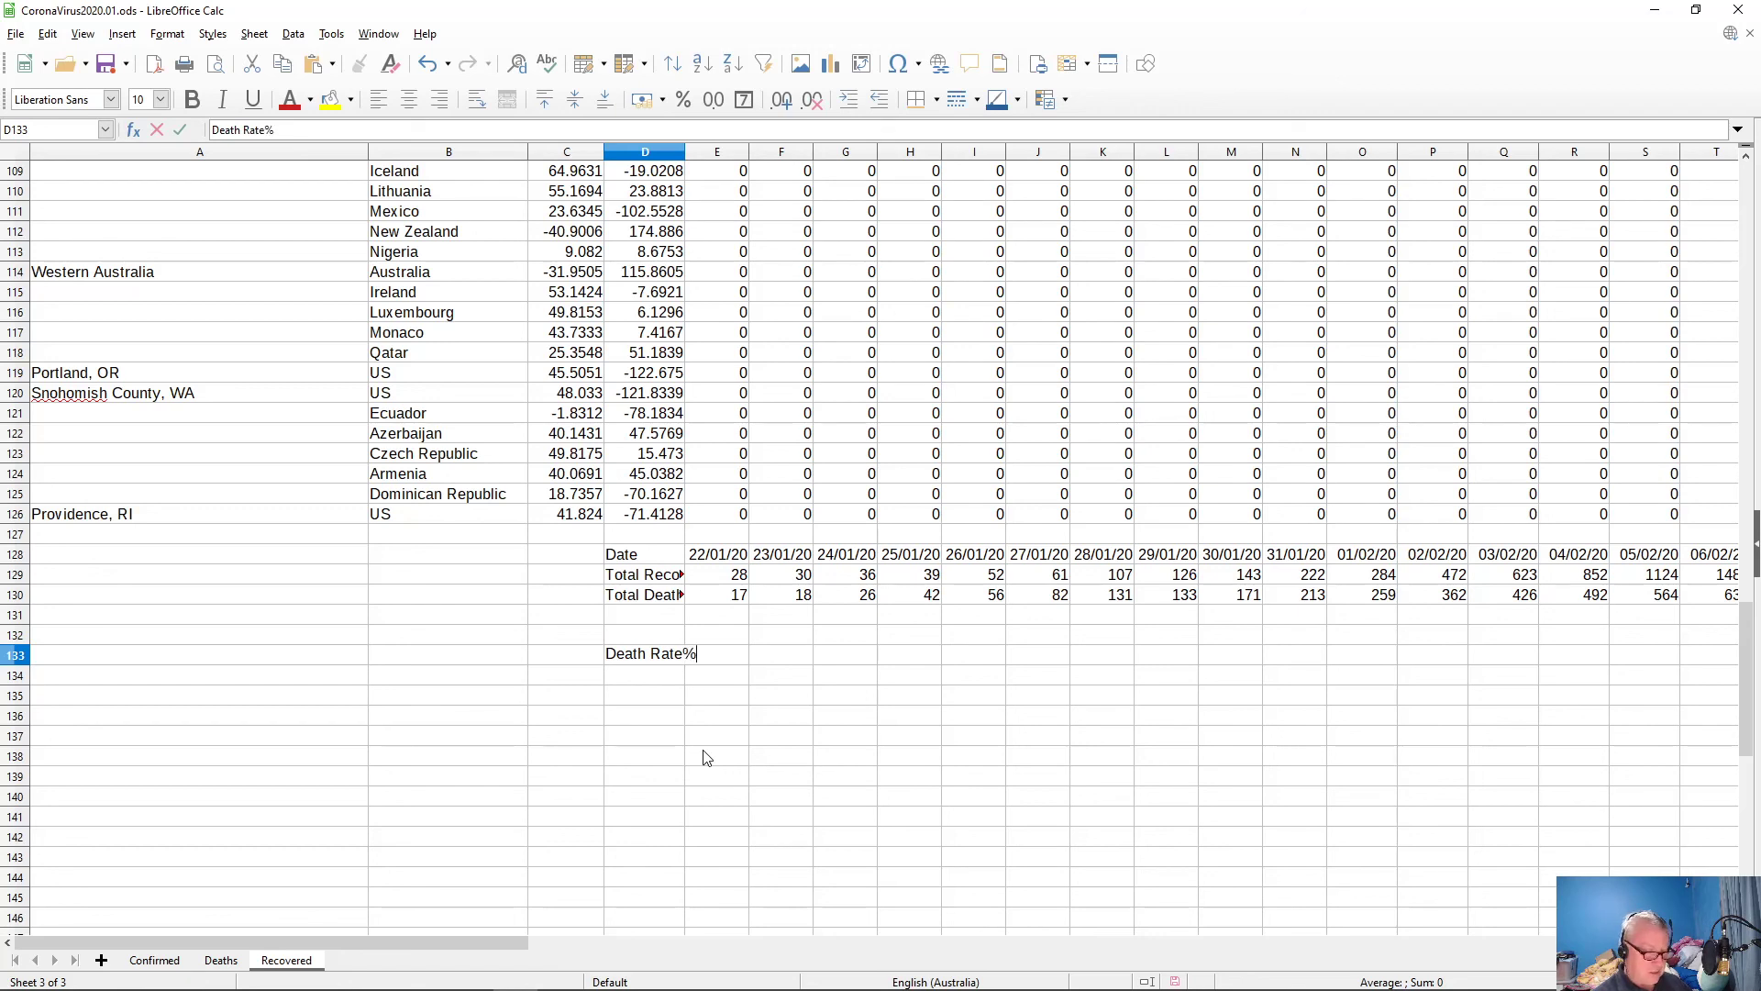
type(" =")
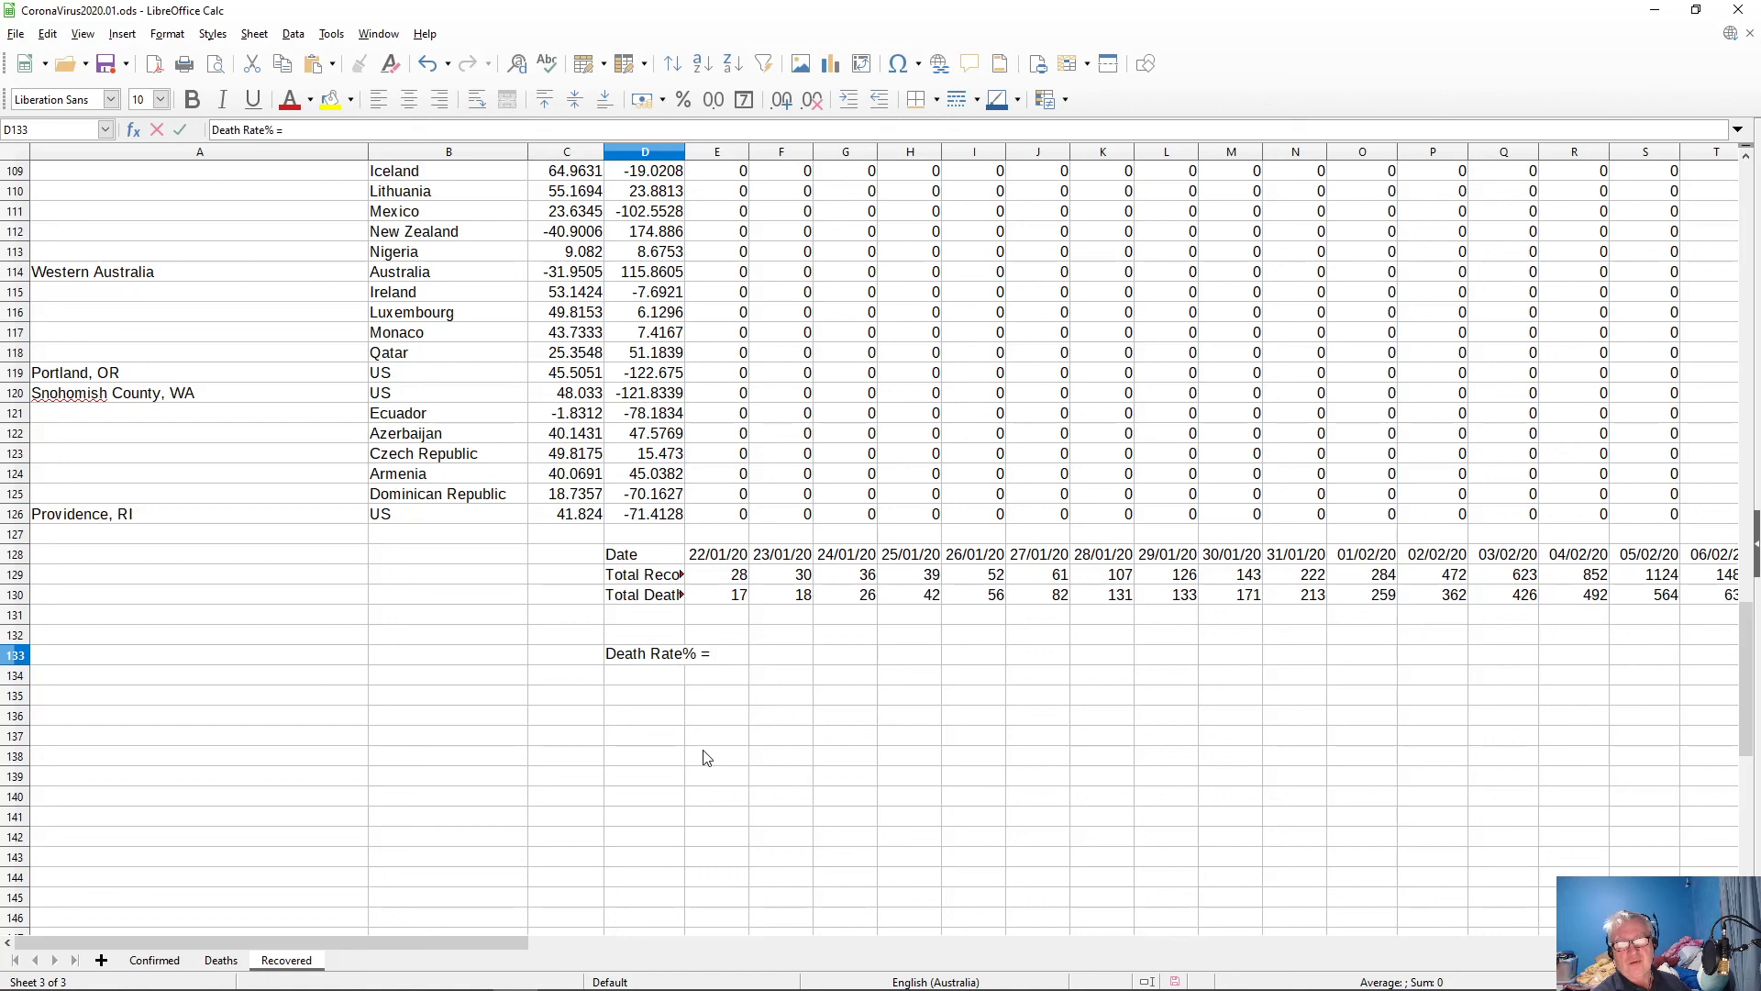
type("Deaths")
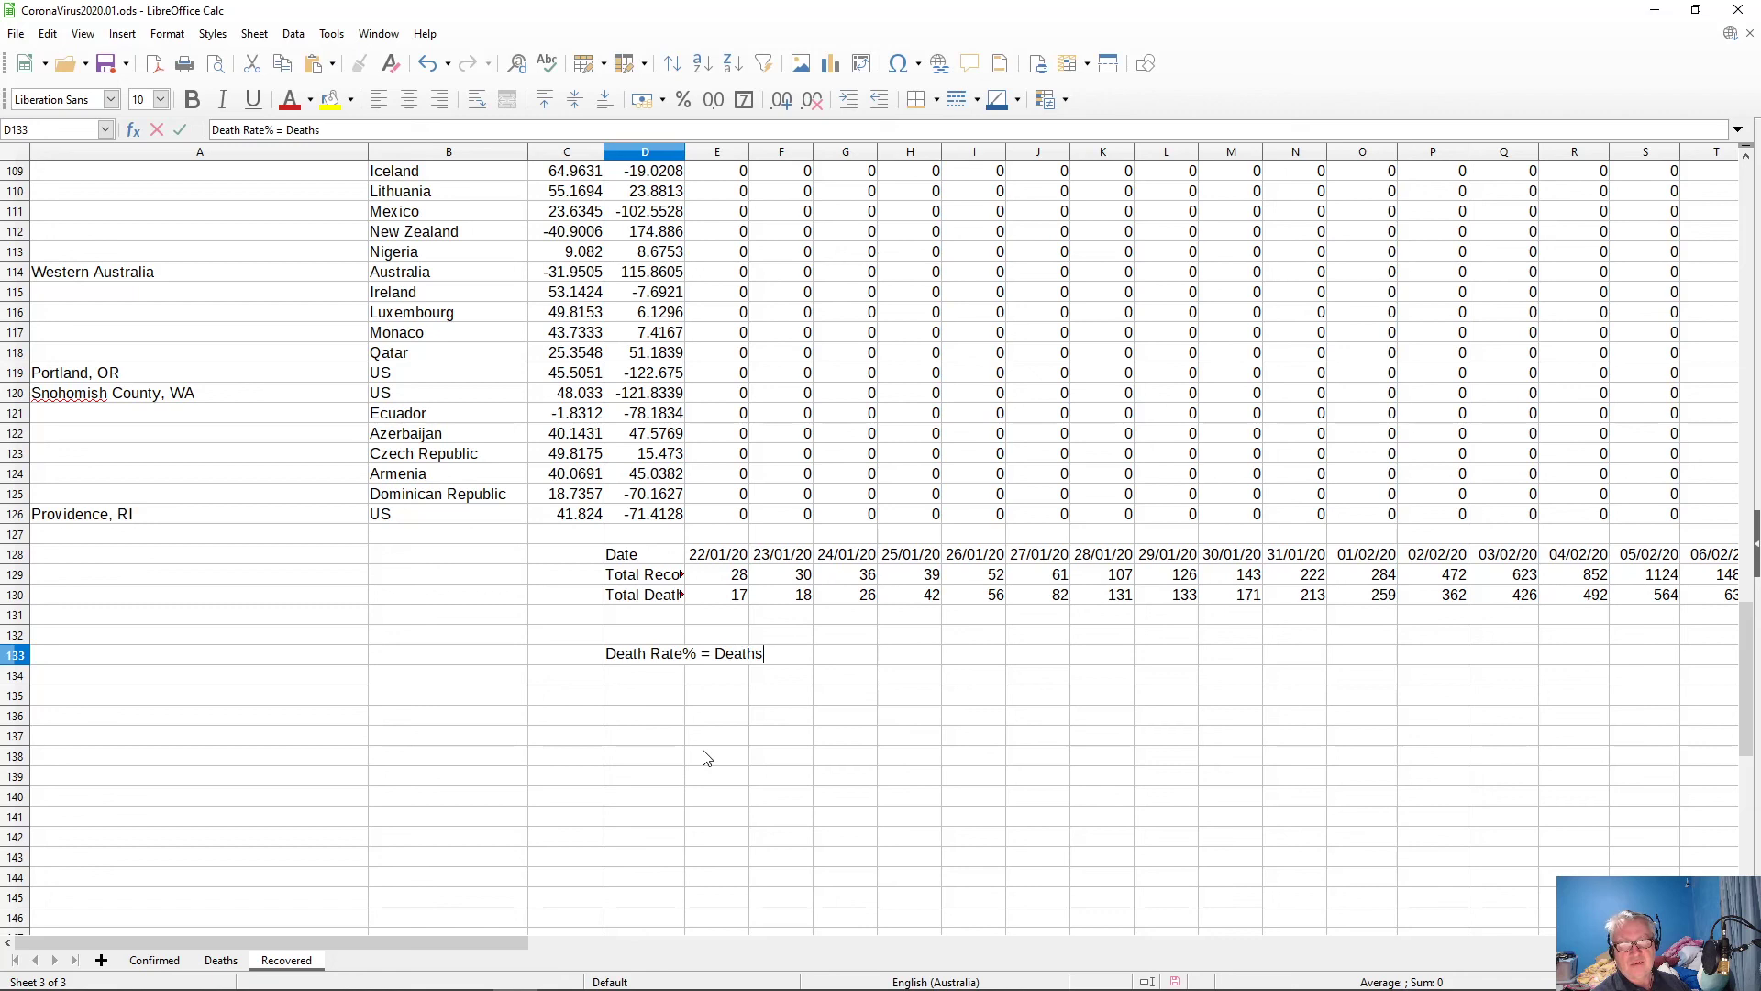
type("/")
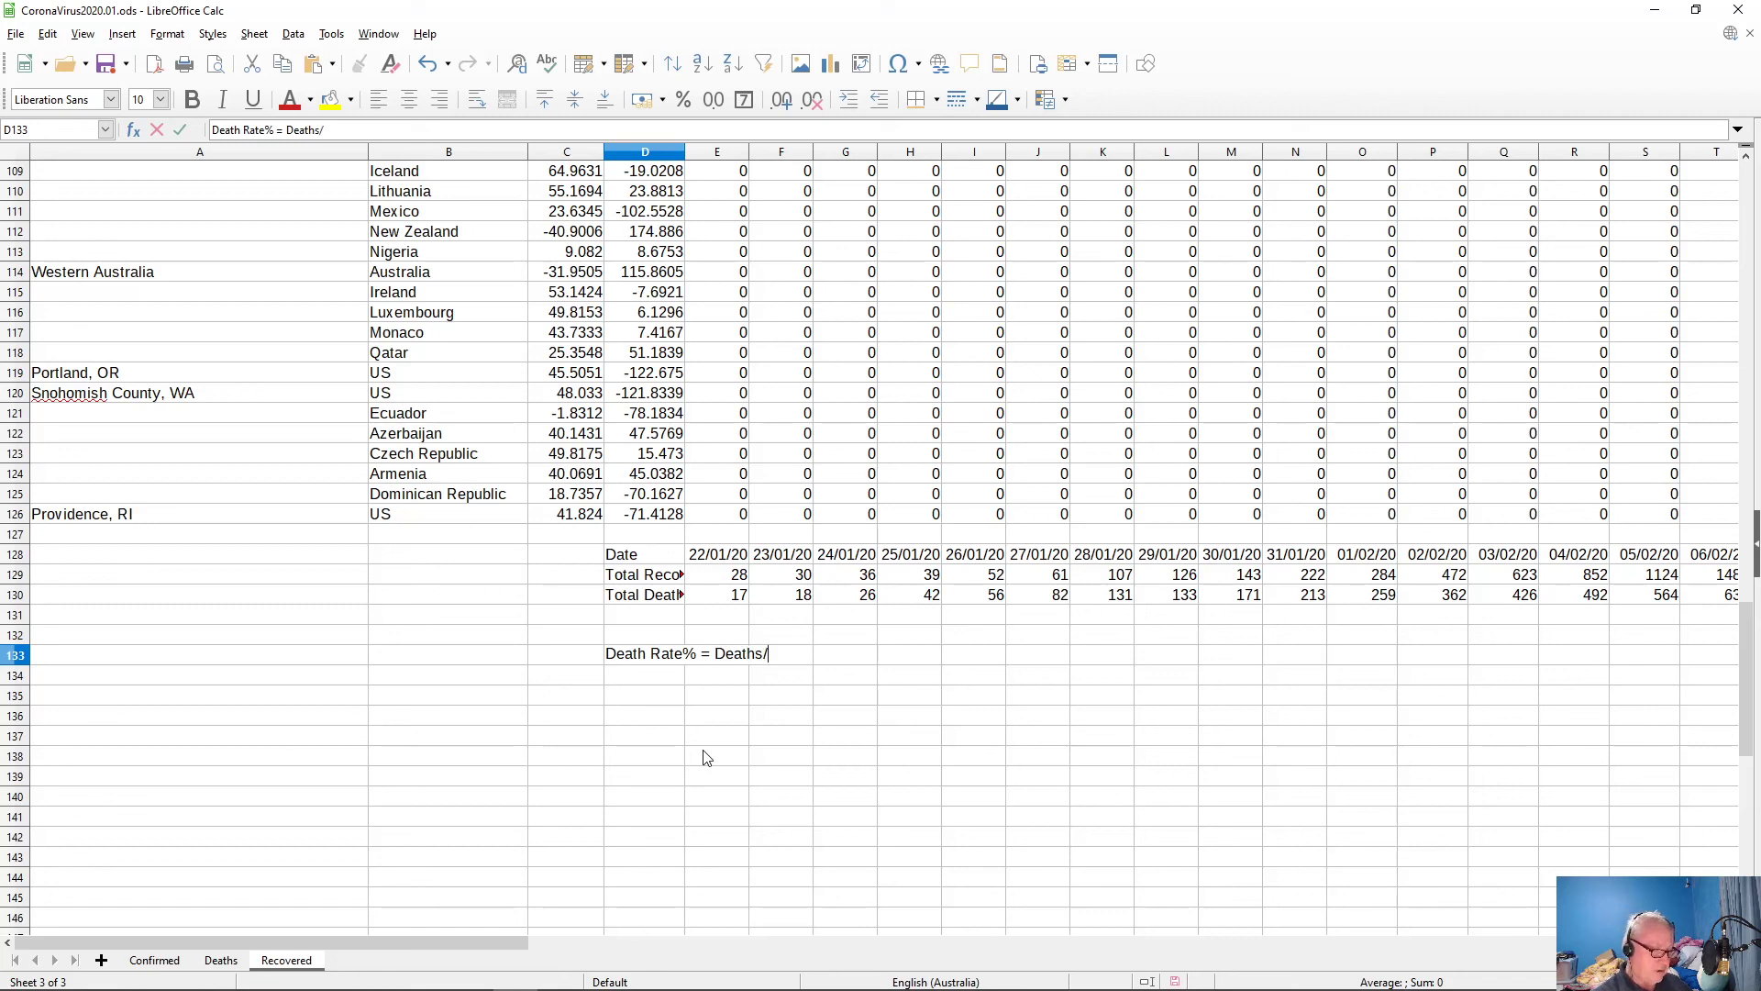
type("(")
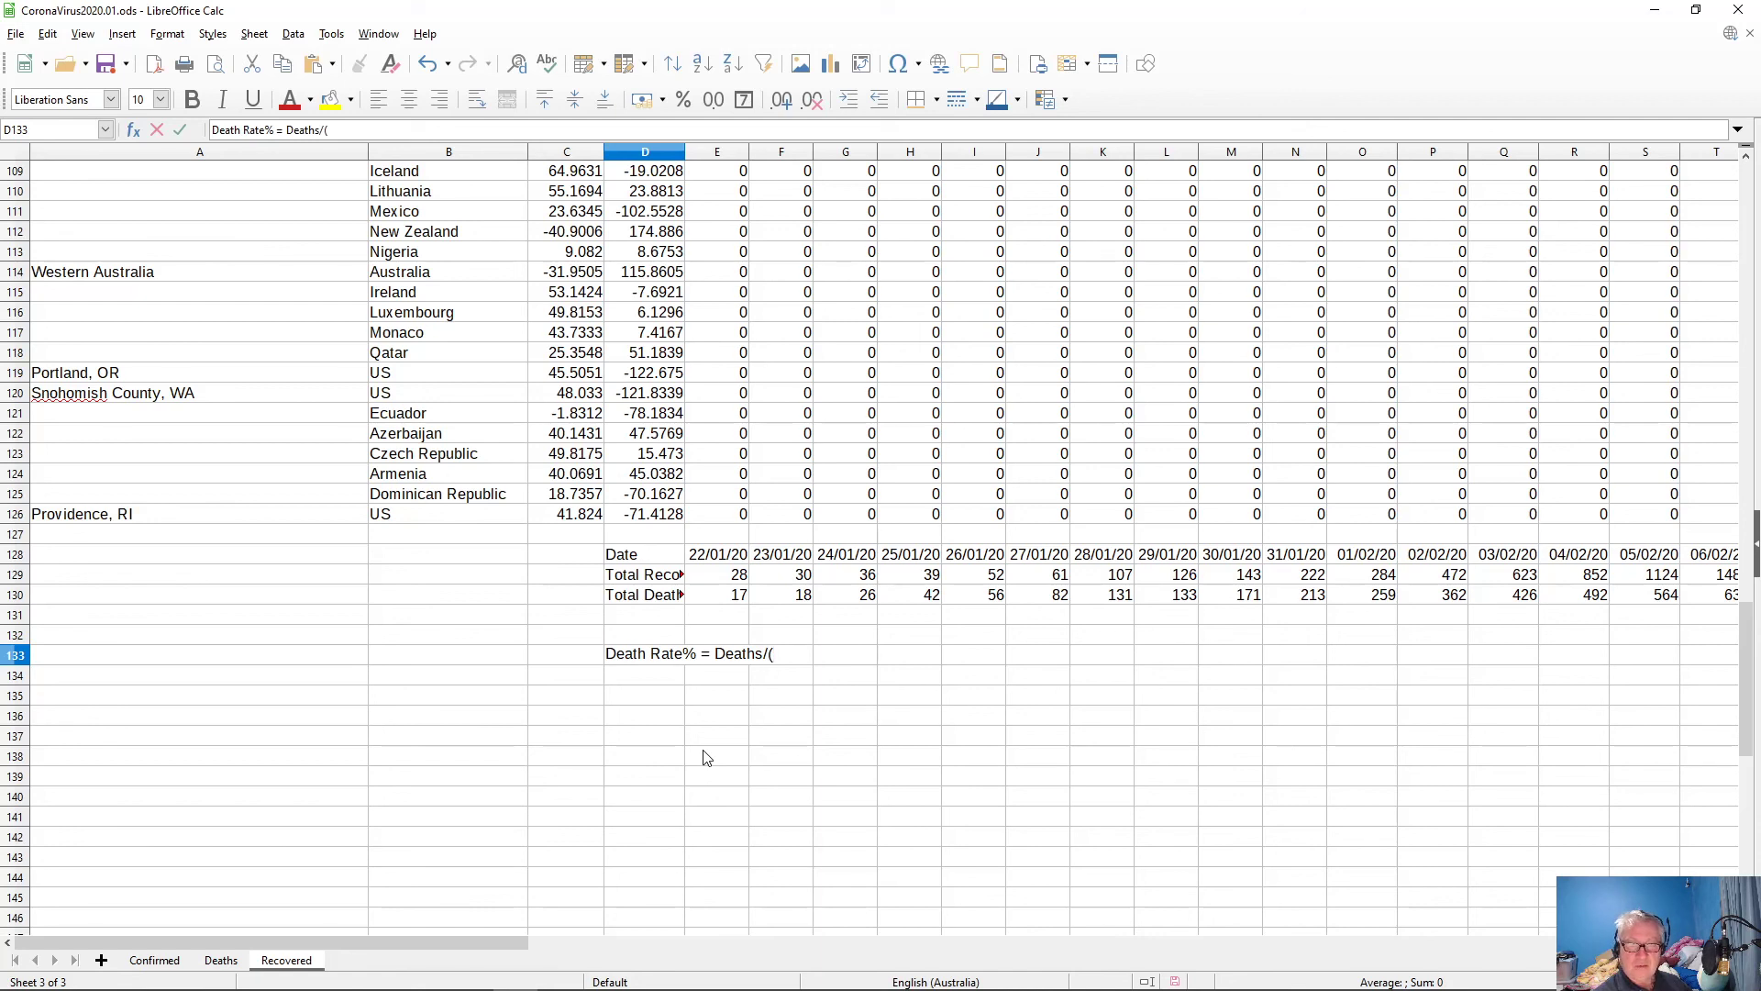
type("Deaths ")
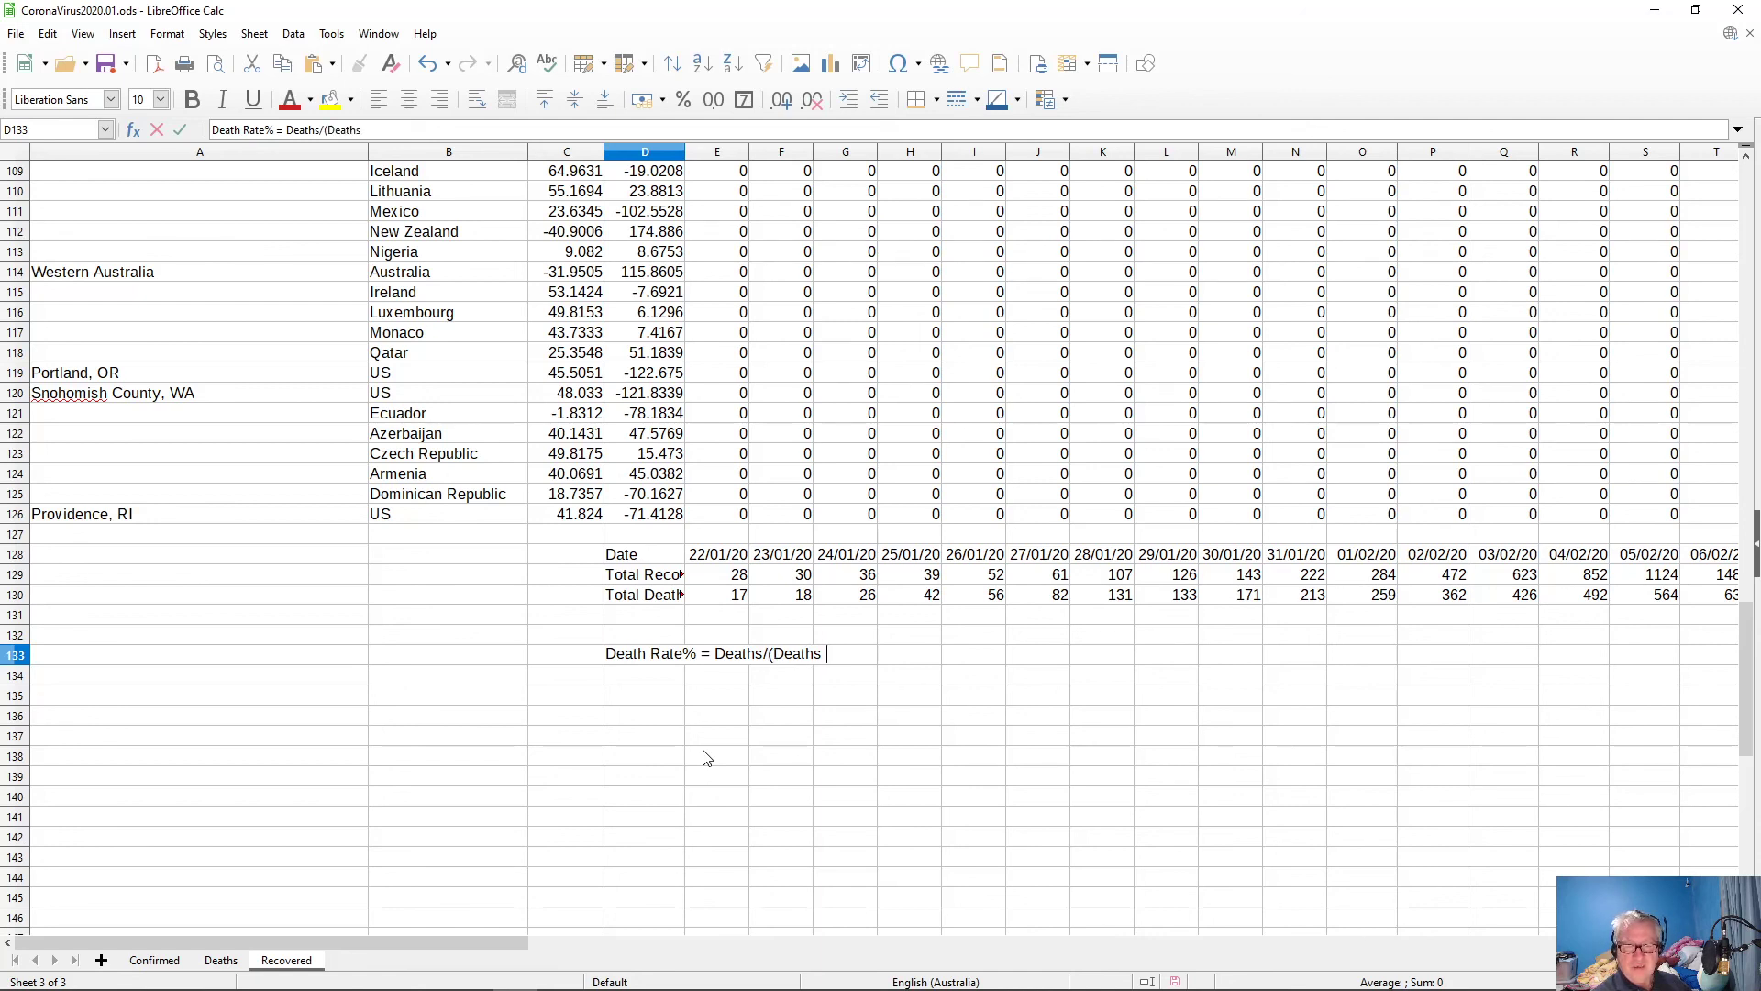
type("+ ")
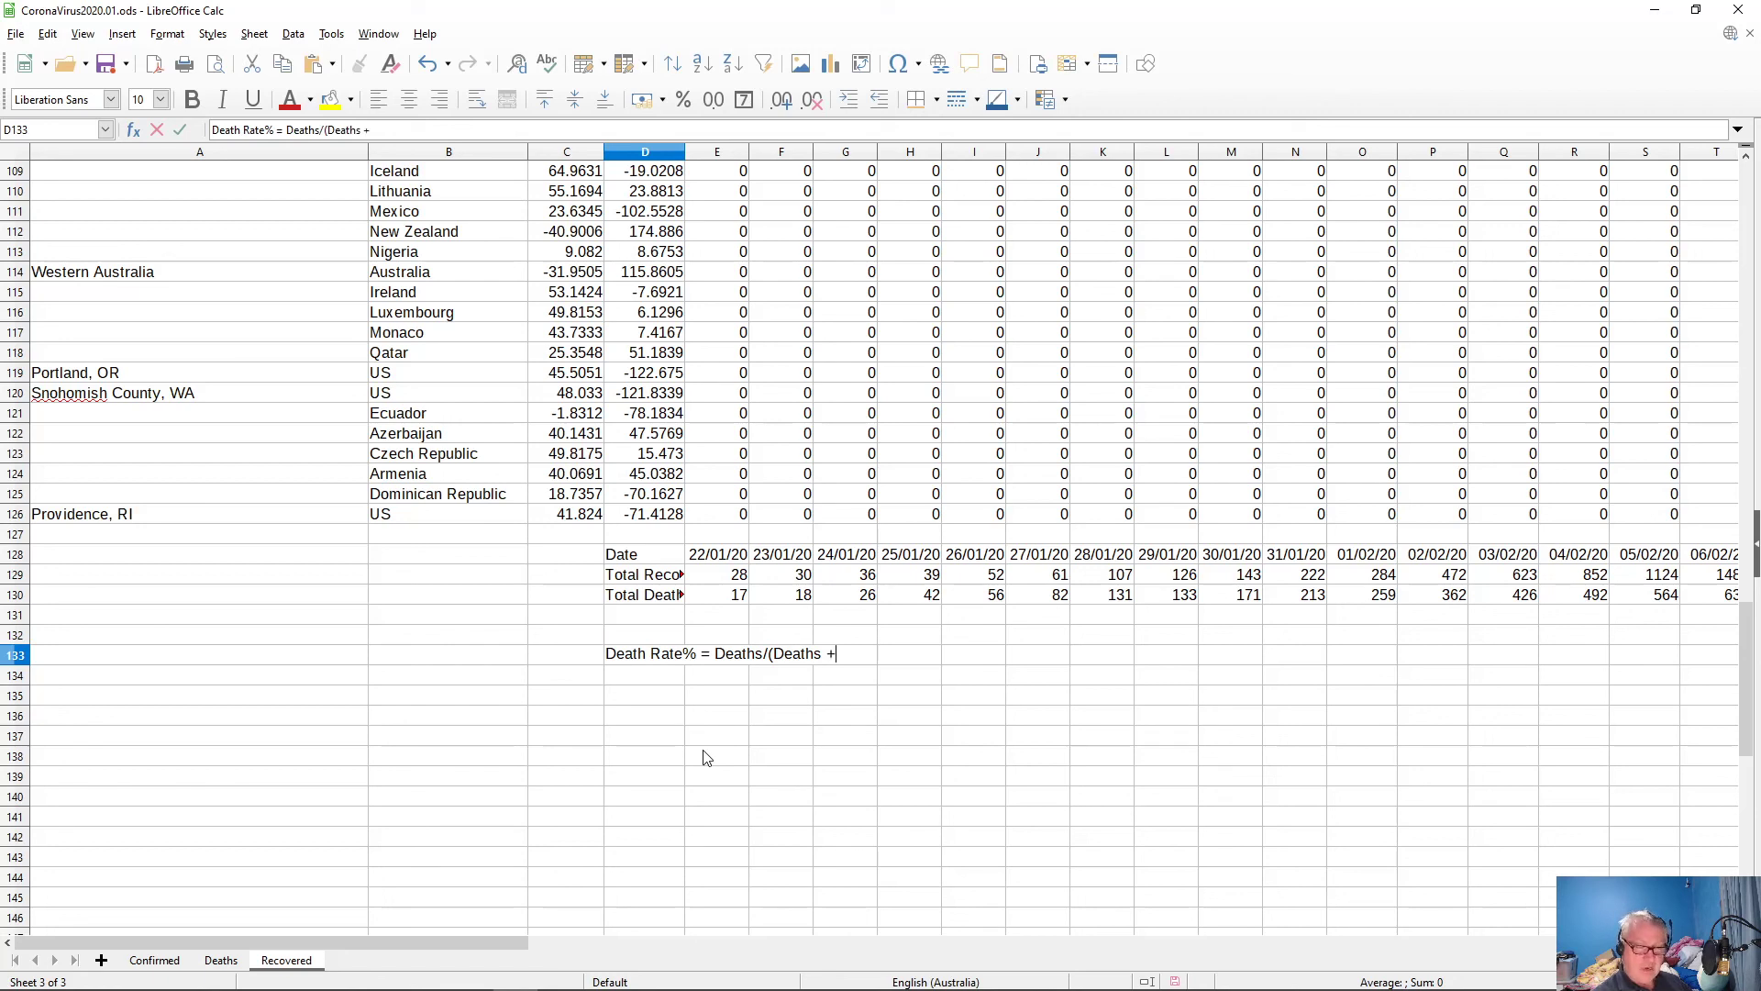
type("Reco")
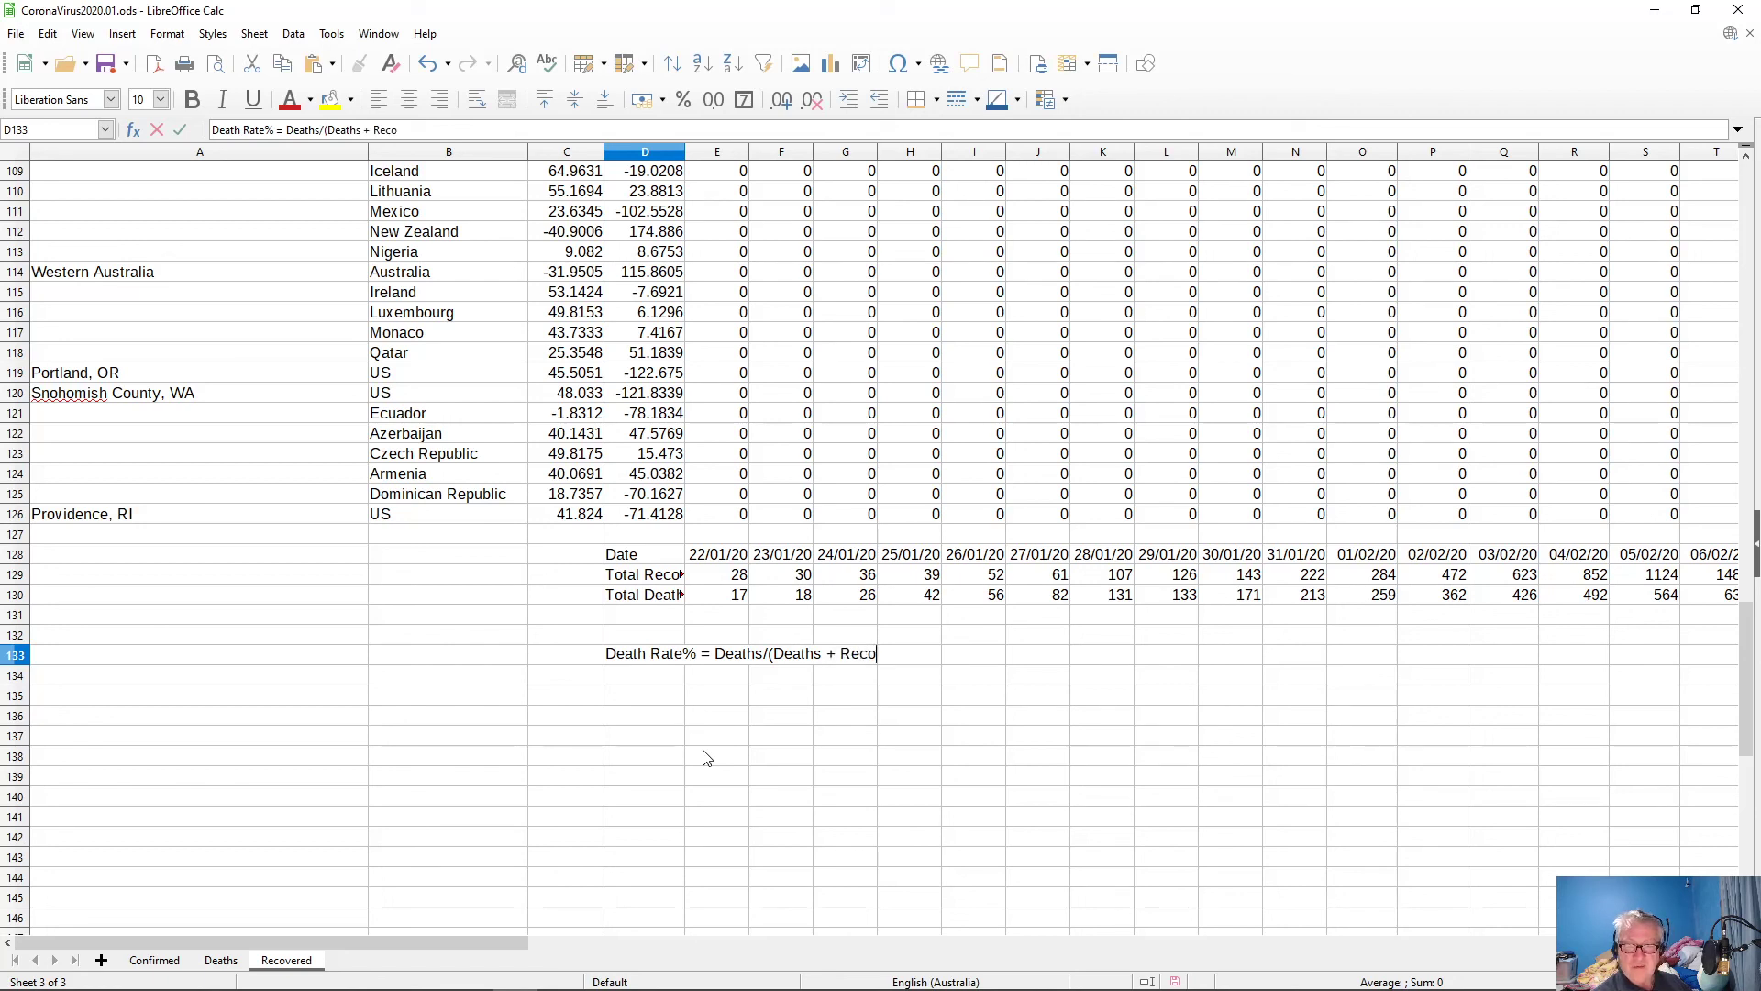
type("vered")
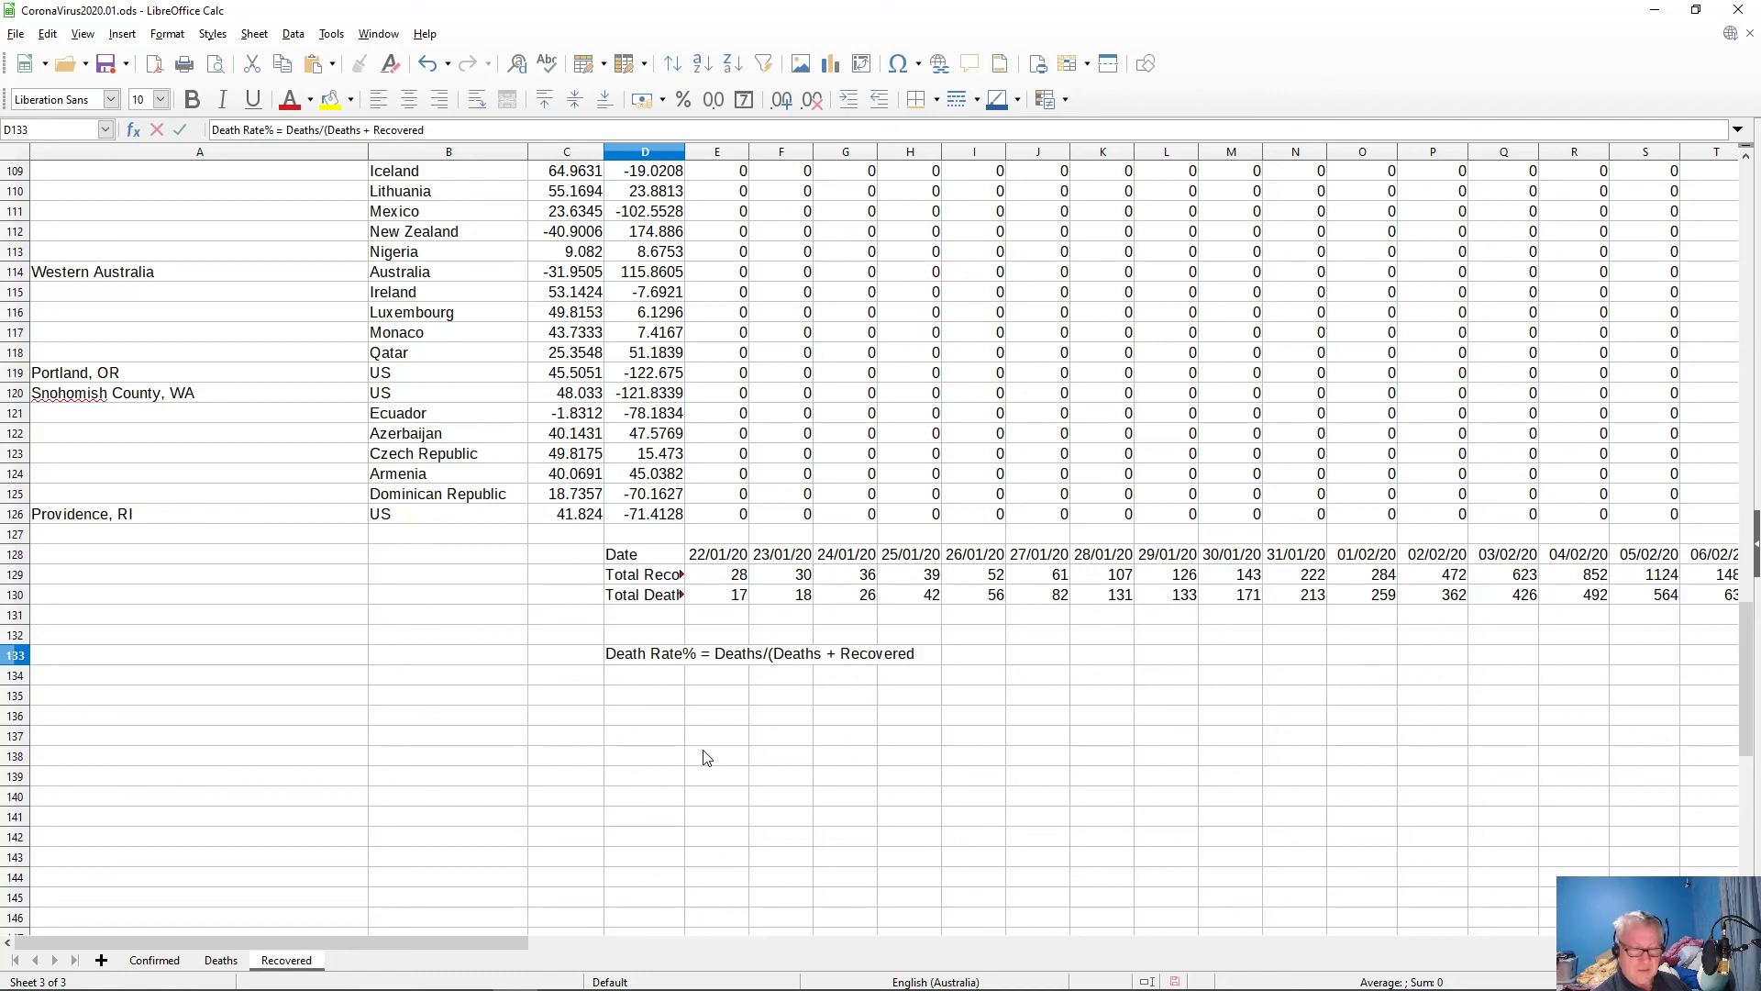
type(")")
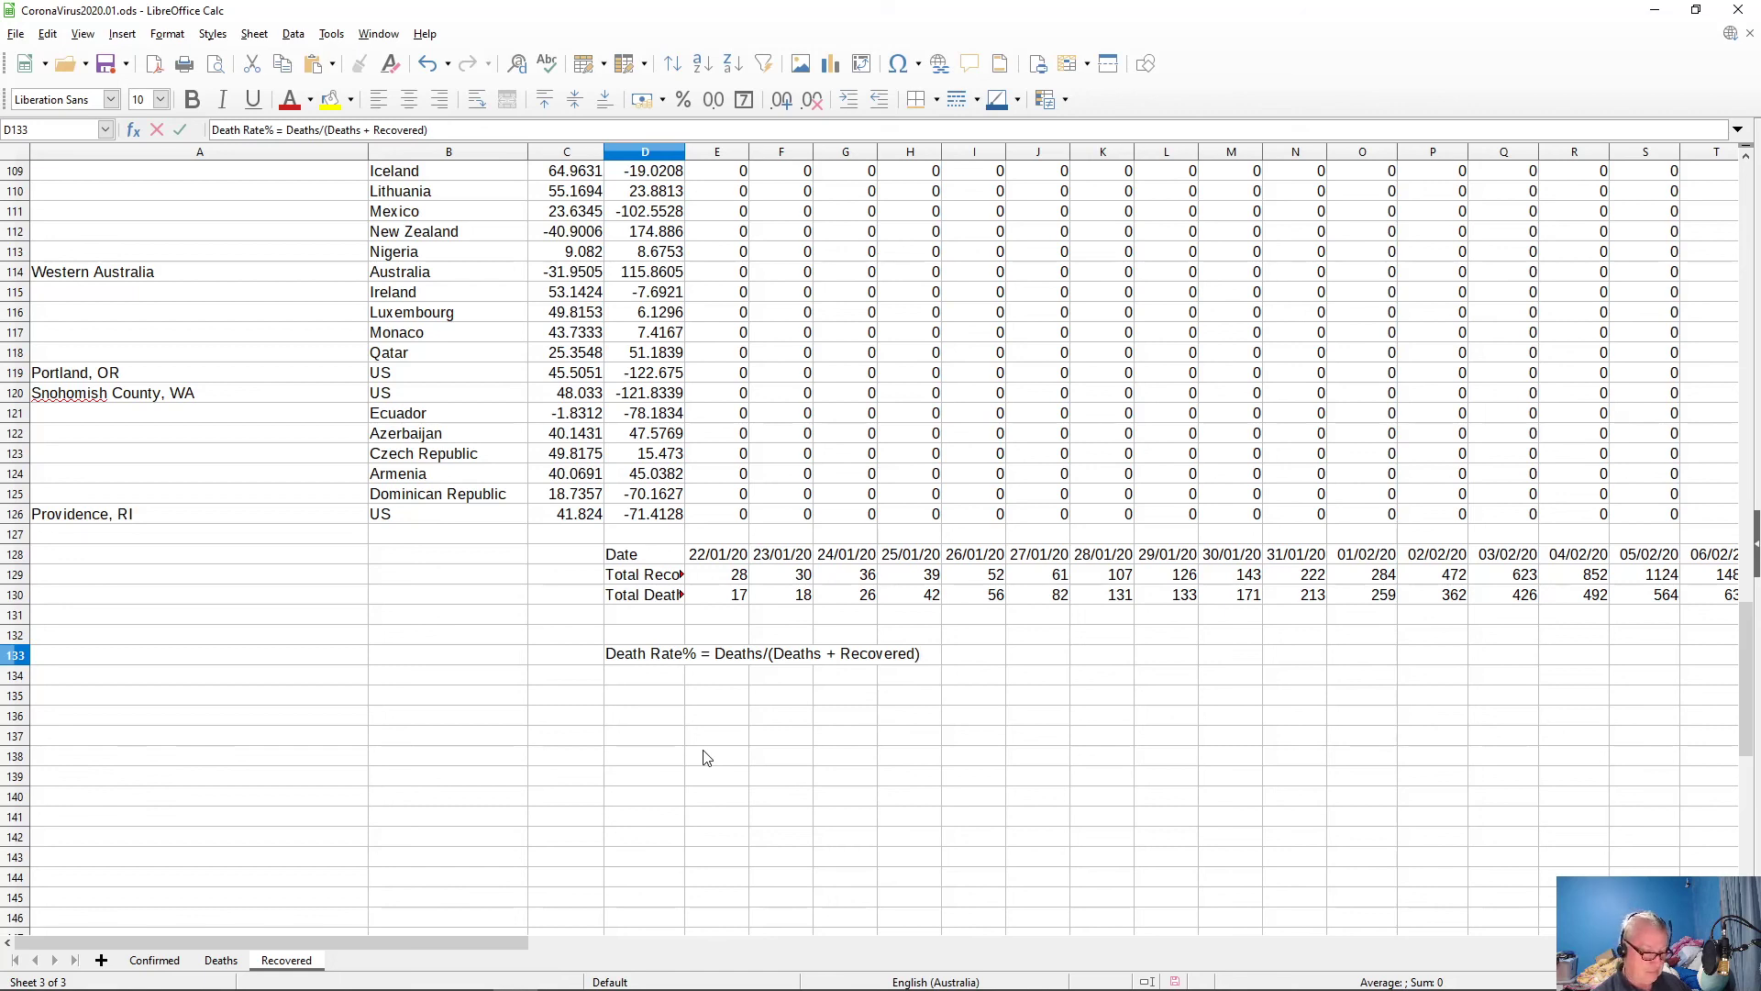
key("Return")
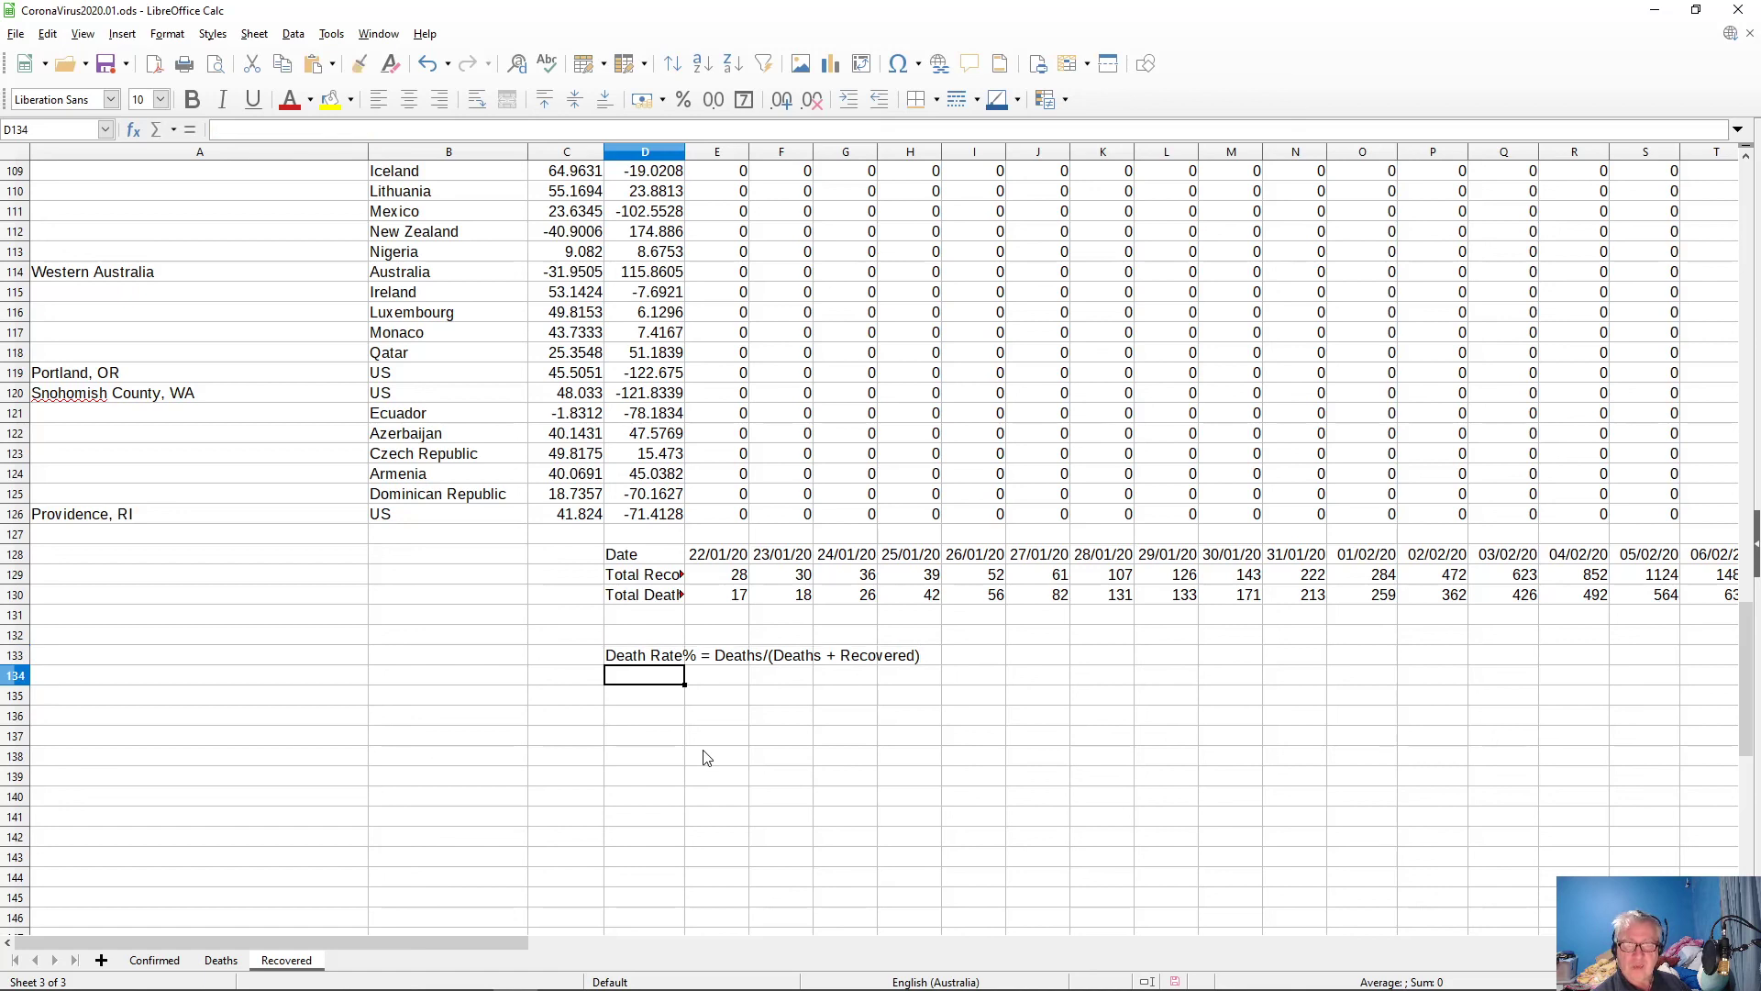